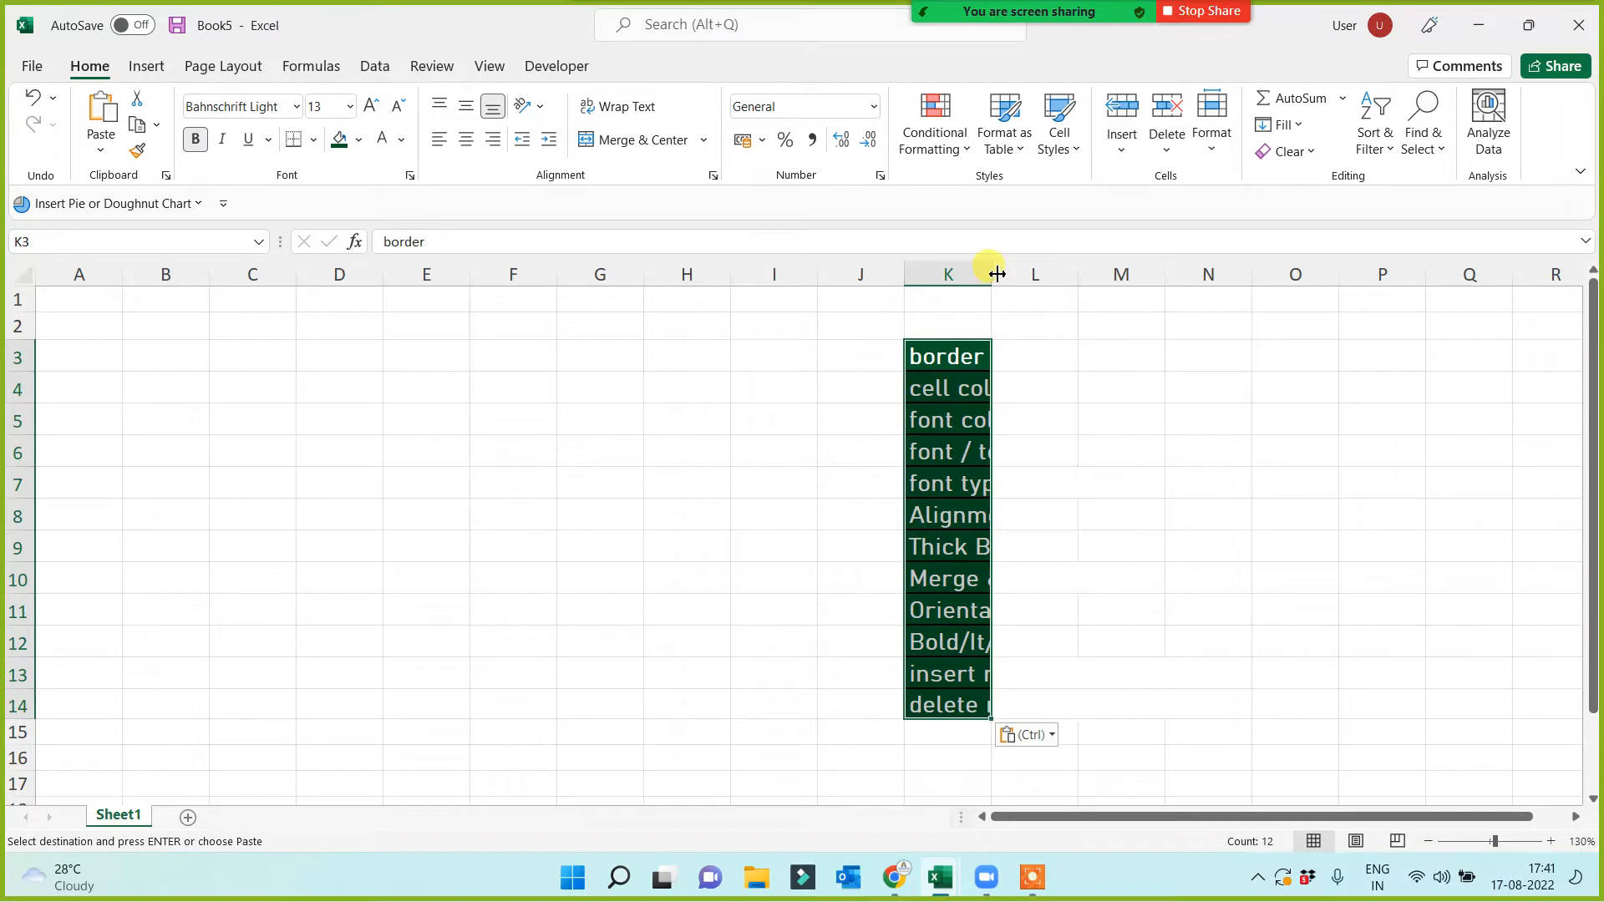
Autofit column K to its longest entry and rename the sheet as Formatting
double_click(997, 274)
double_click(125, 816)
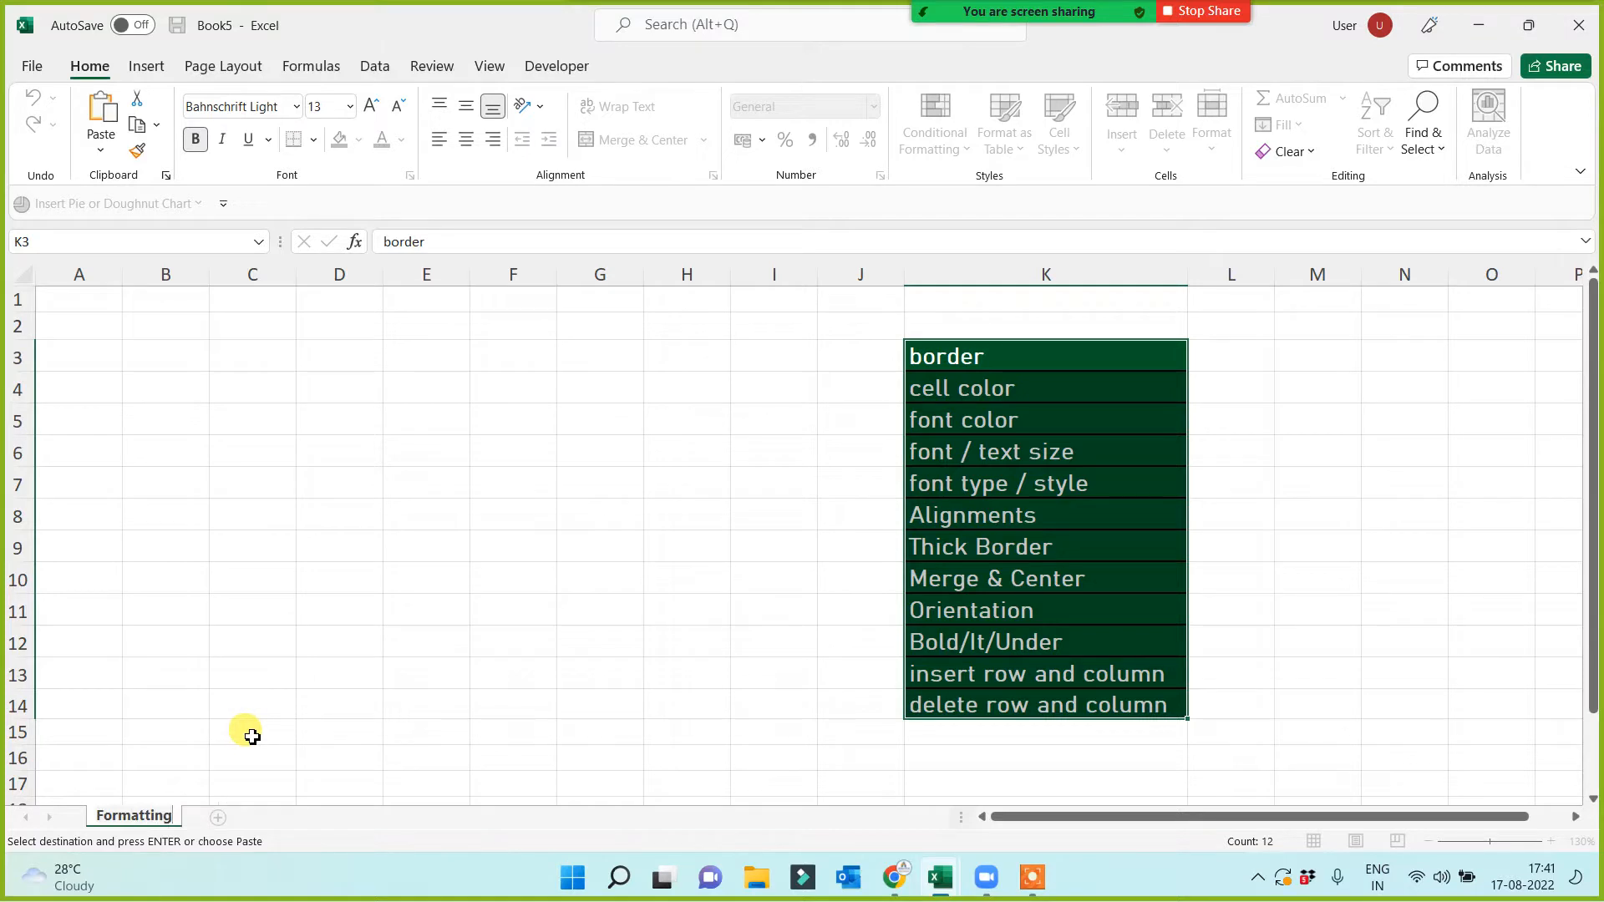
left_click(473, 557)
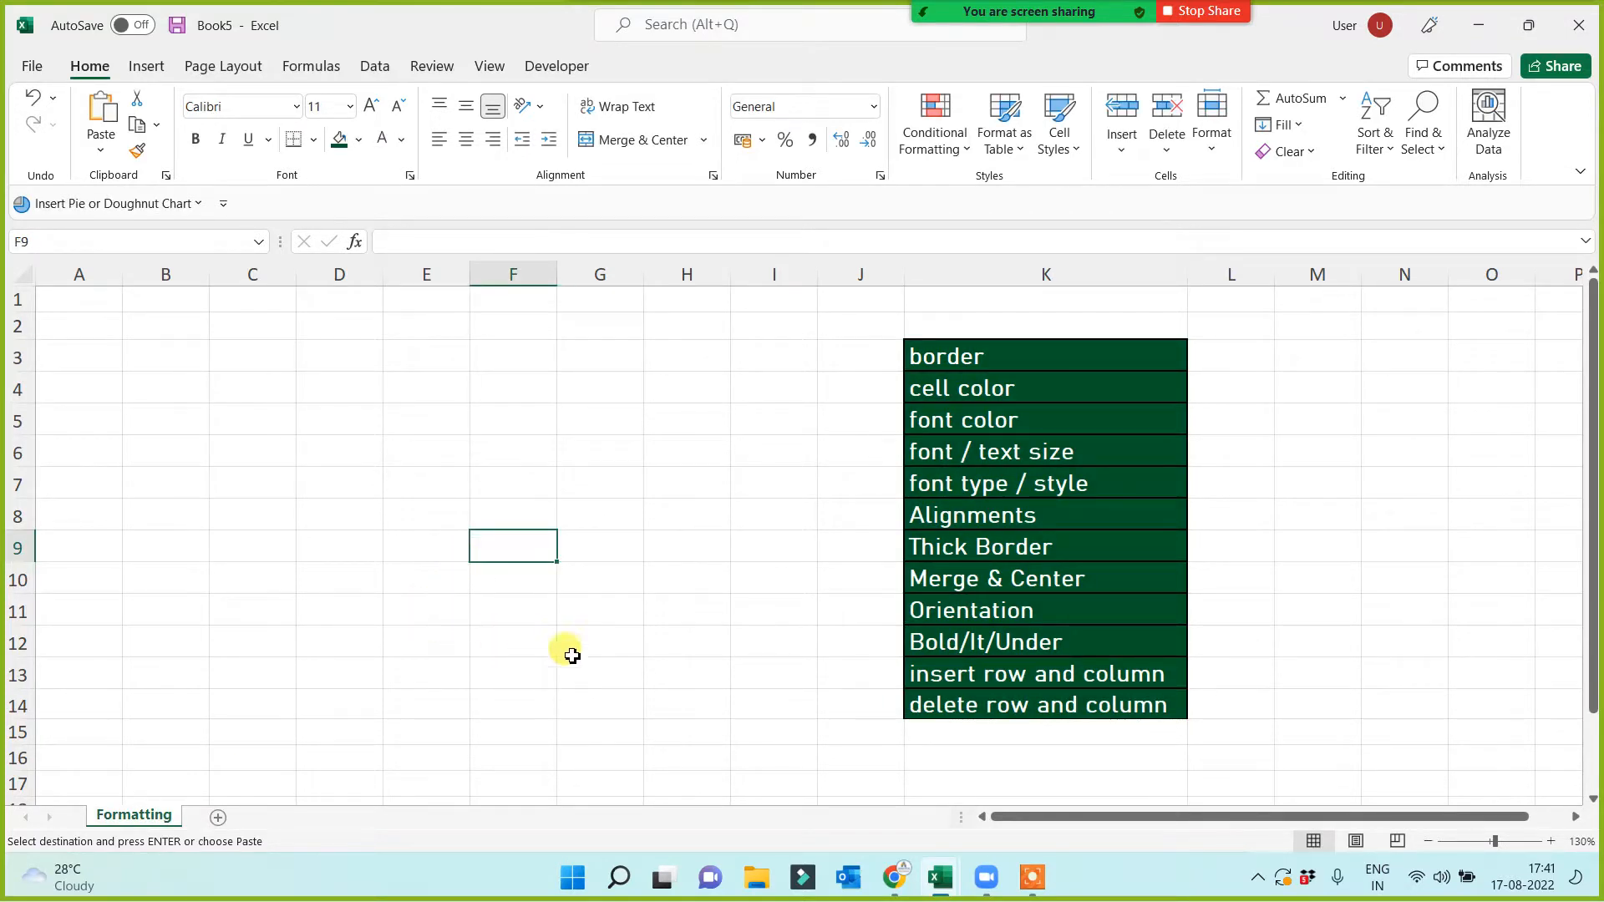
Switch to the Dashboard workbook and copy the employee quarterly table in A1:F12 of its Data sheet
left_click(940, 883)
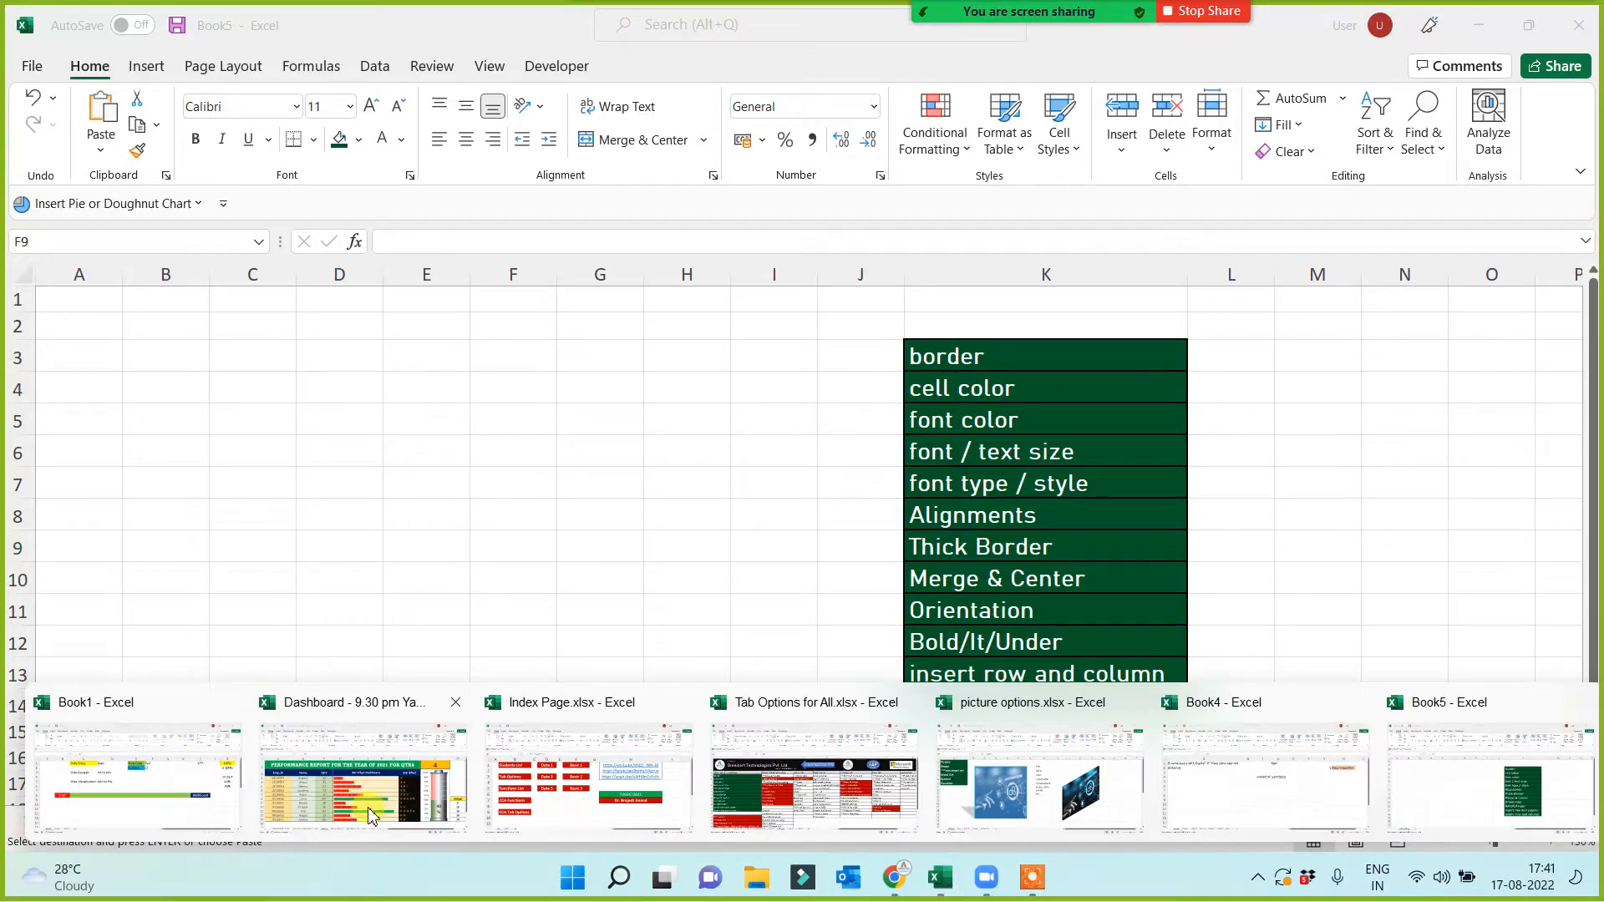
left_click(365, 785)
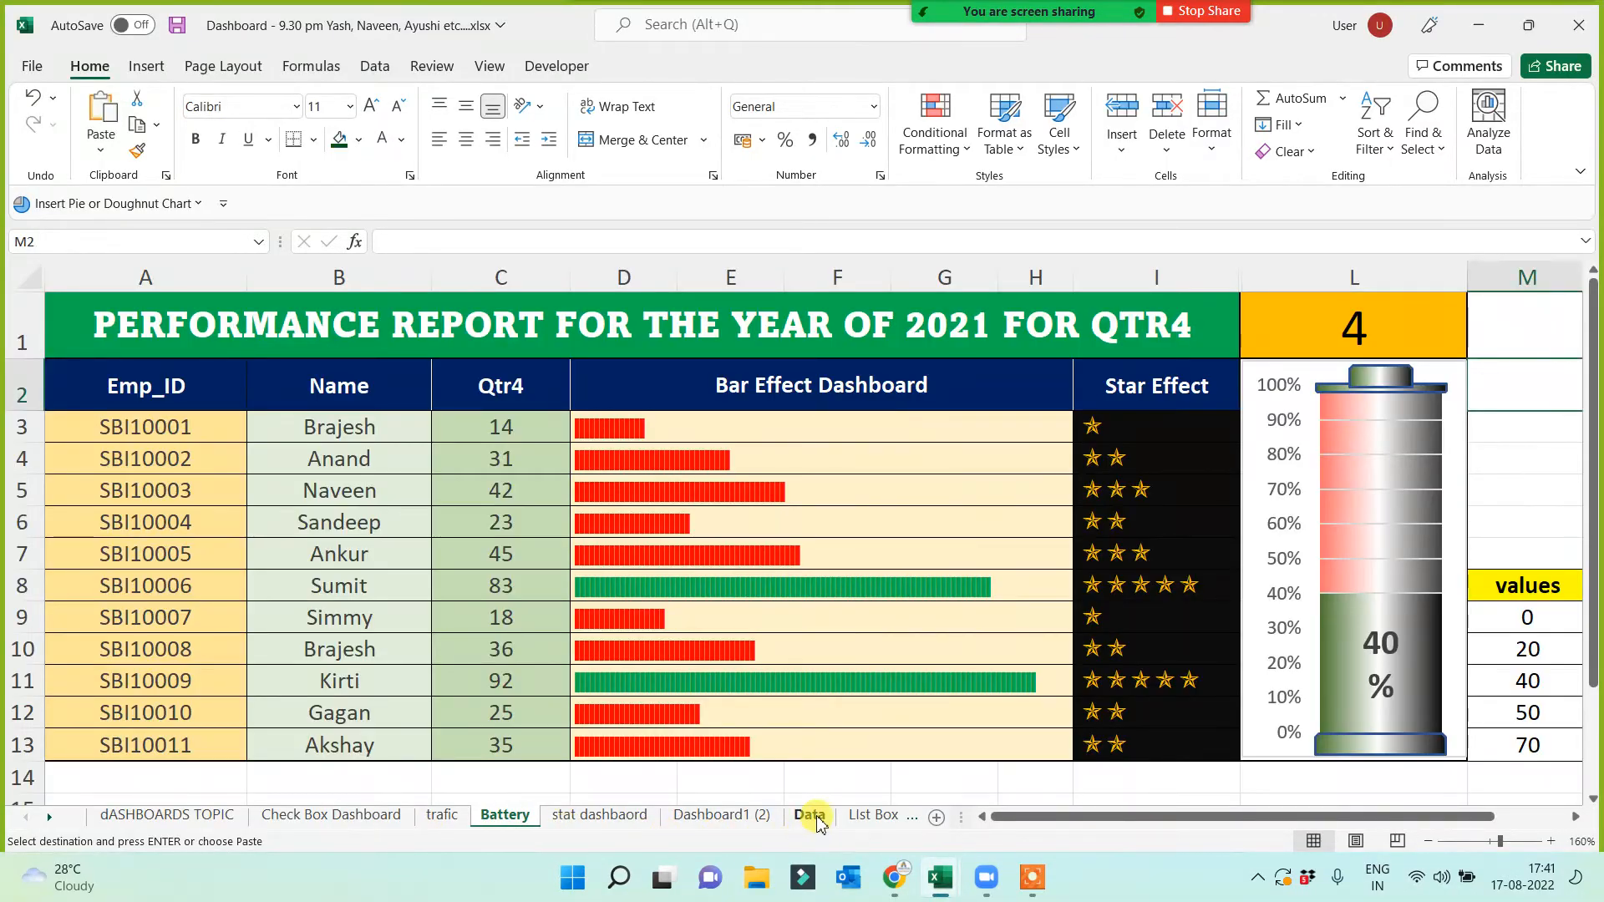
left_click(809, 816)
left_click_drag(136, 313, 761, 696)
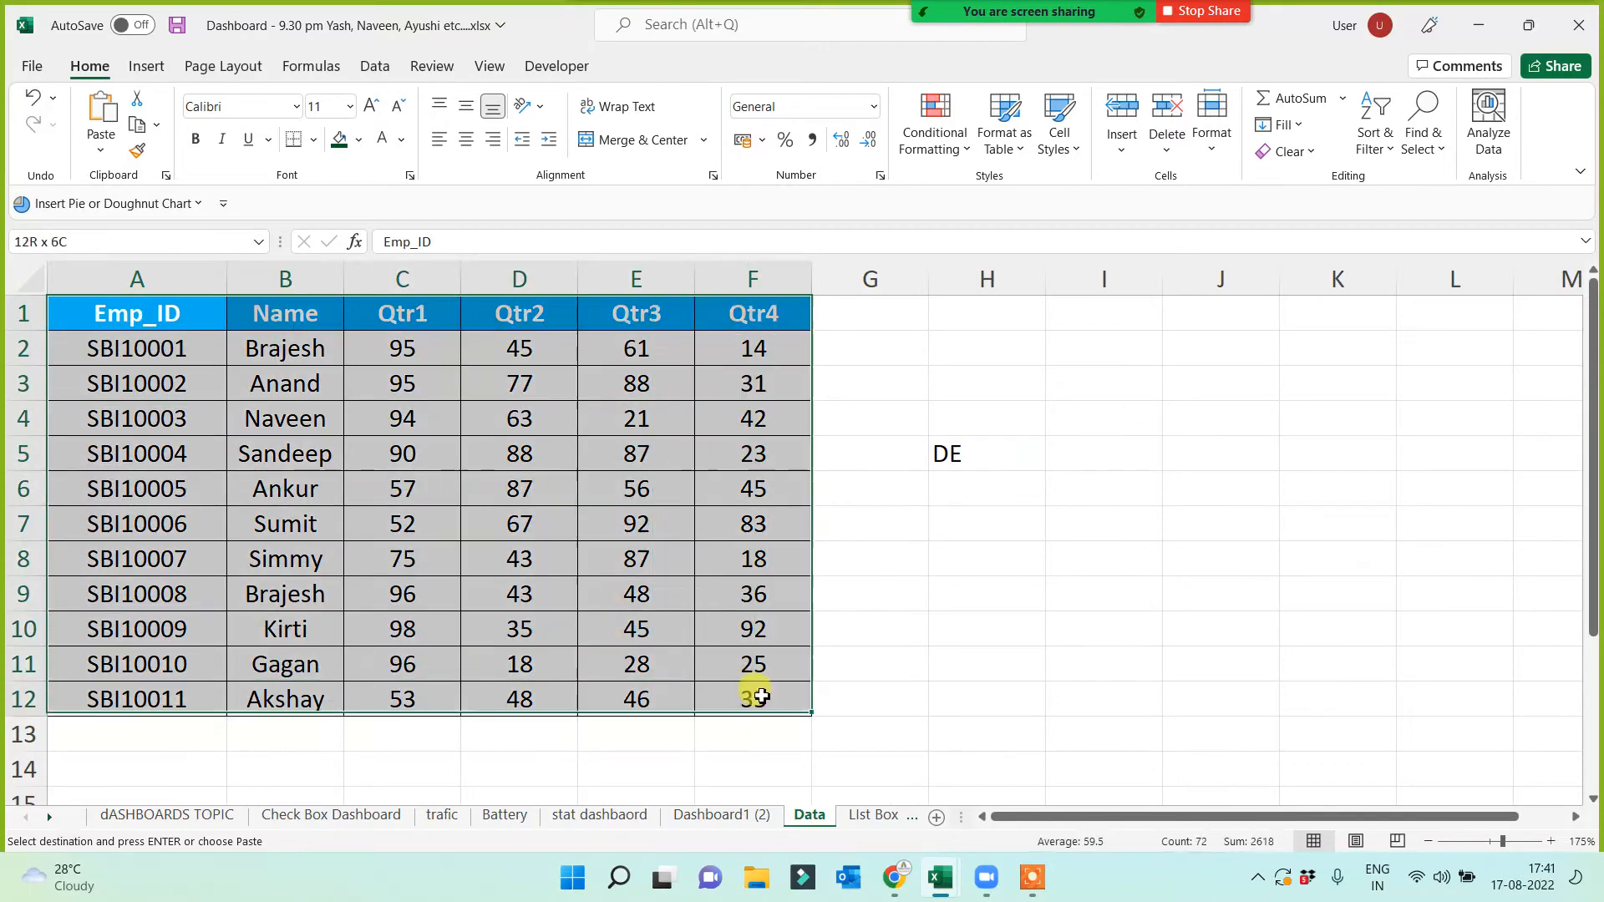
key("ctrl+c")
Return to Book5 and paste the copied table into the Formatting sheet starting at cell A1
key("alt+Tab")
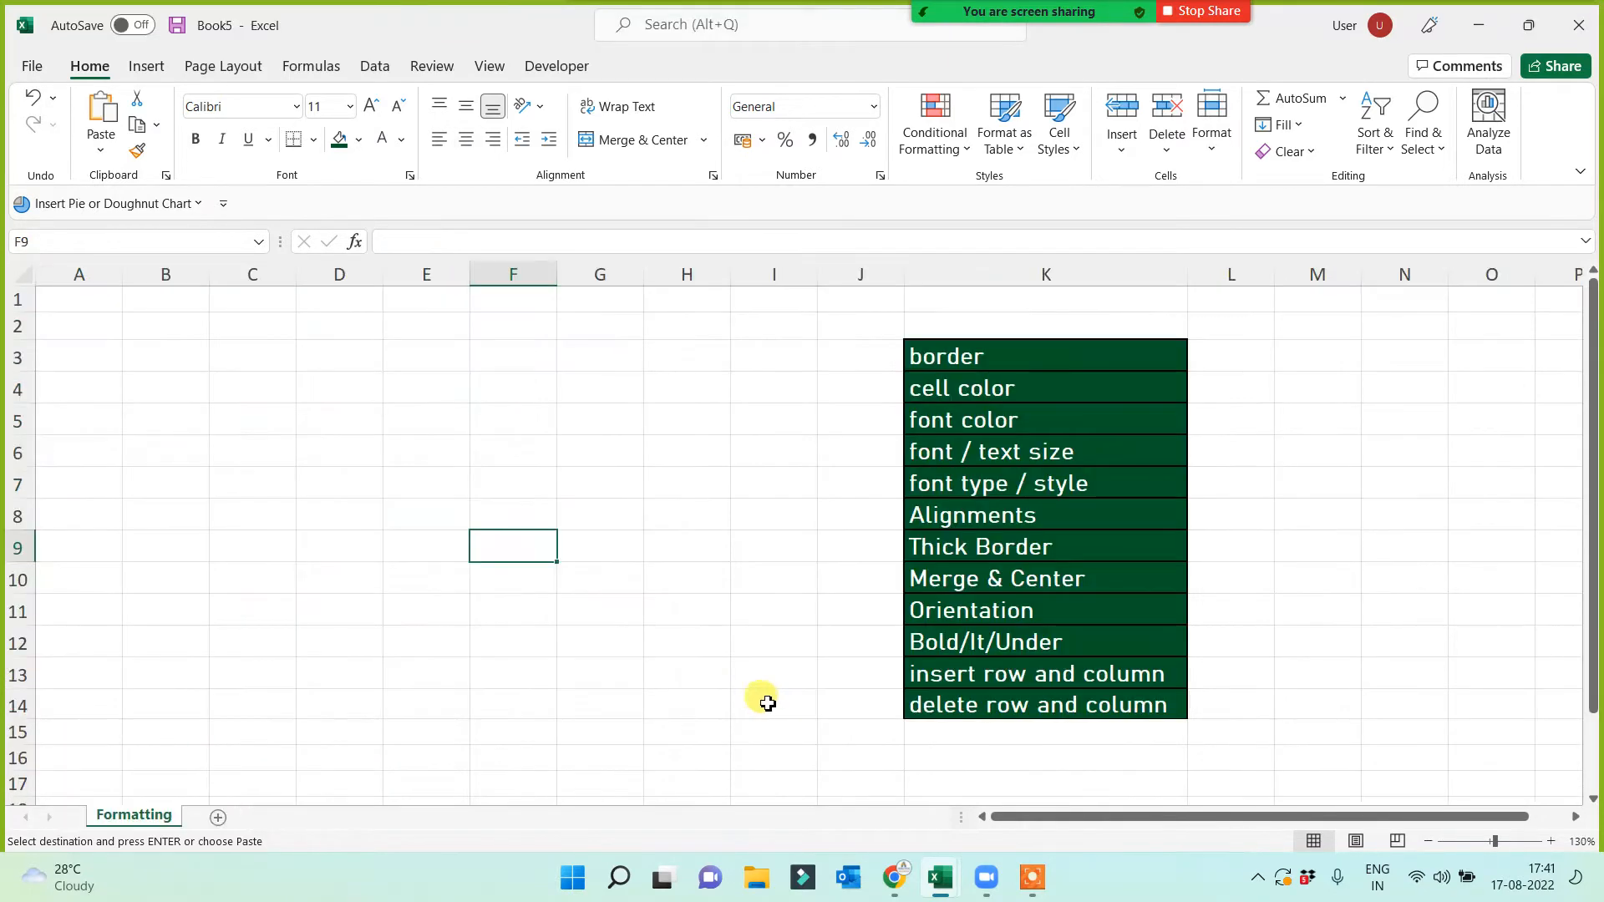
left_click(101, 306)
key("ctrl+v")
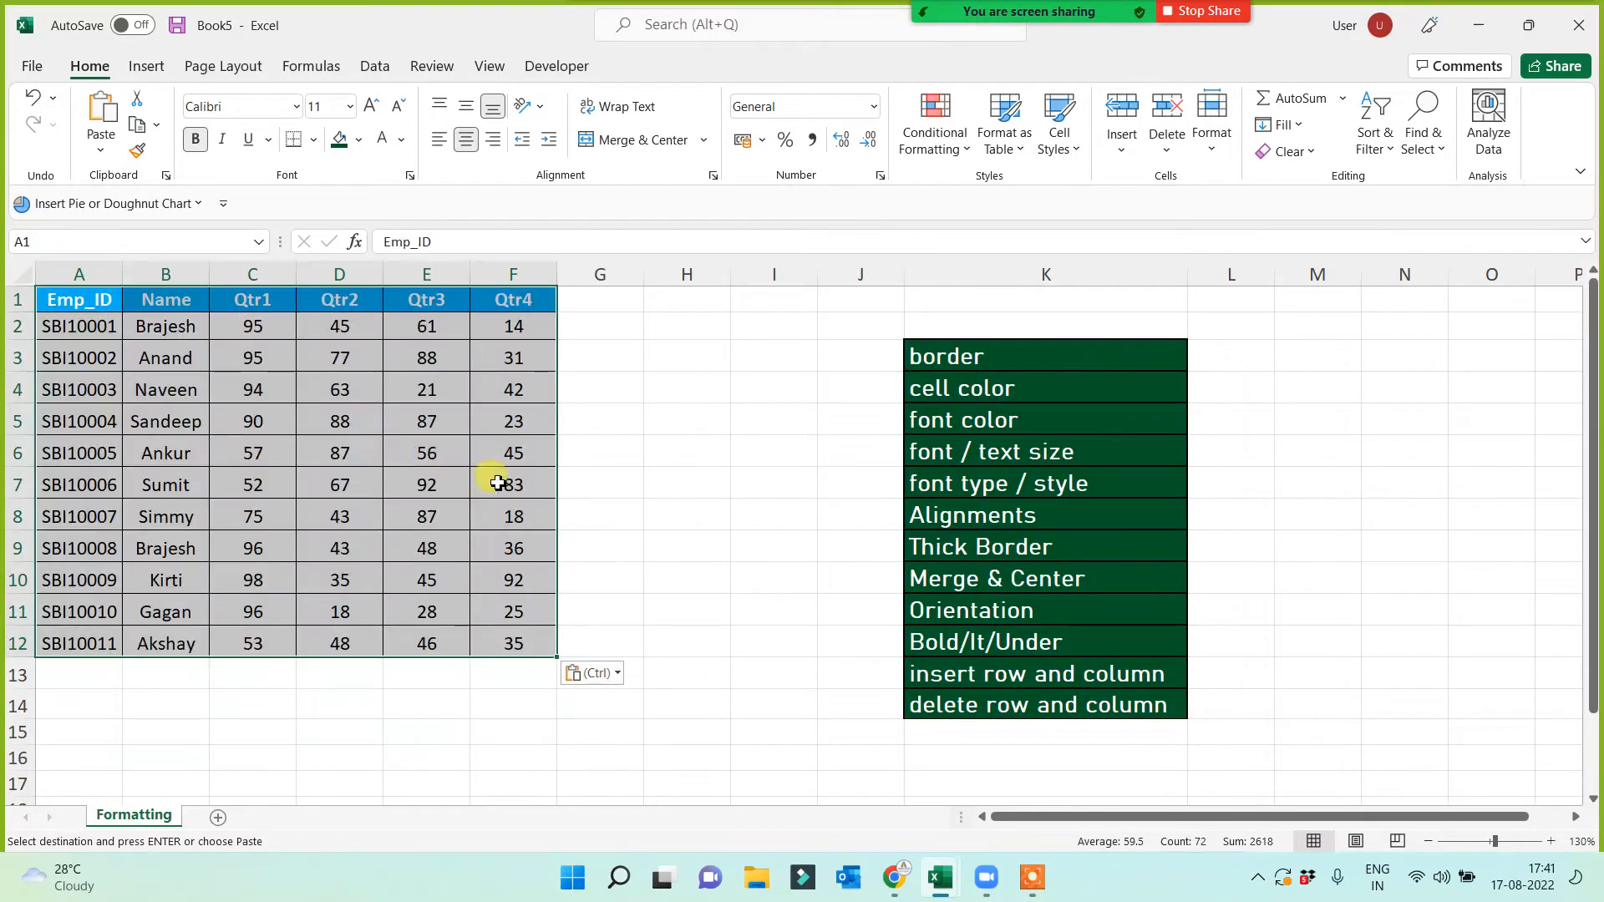
Clear all formats from the pasted table and widen column A slightly
left_click(1290, 151)
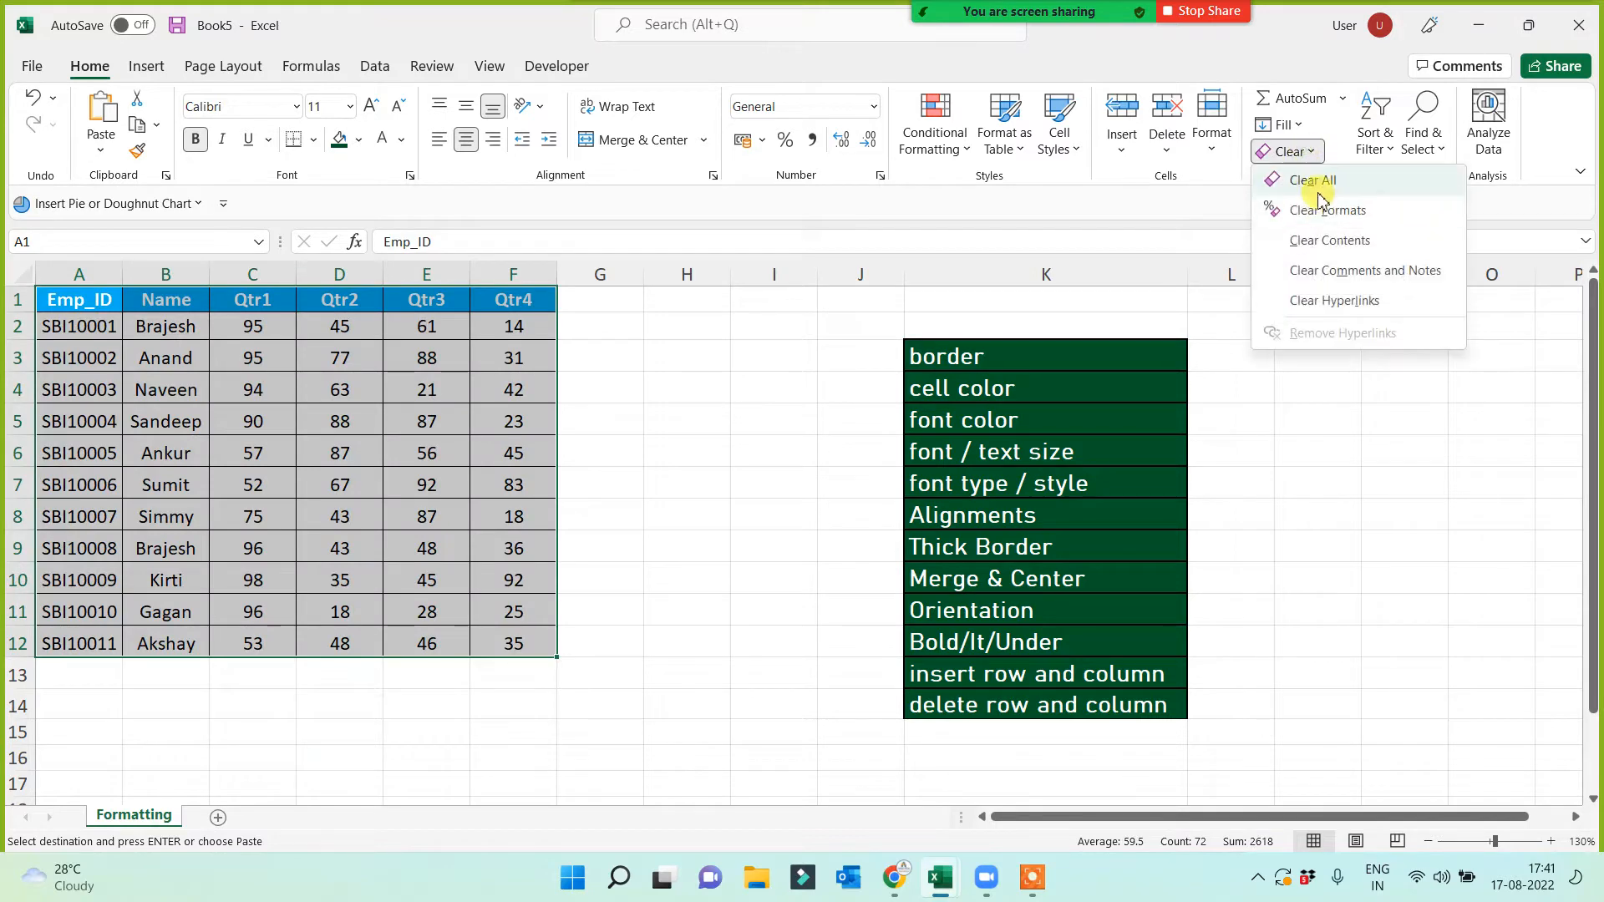
left_click(1318, 219)
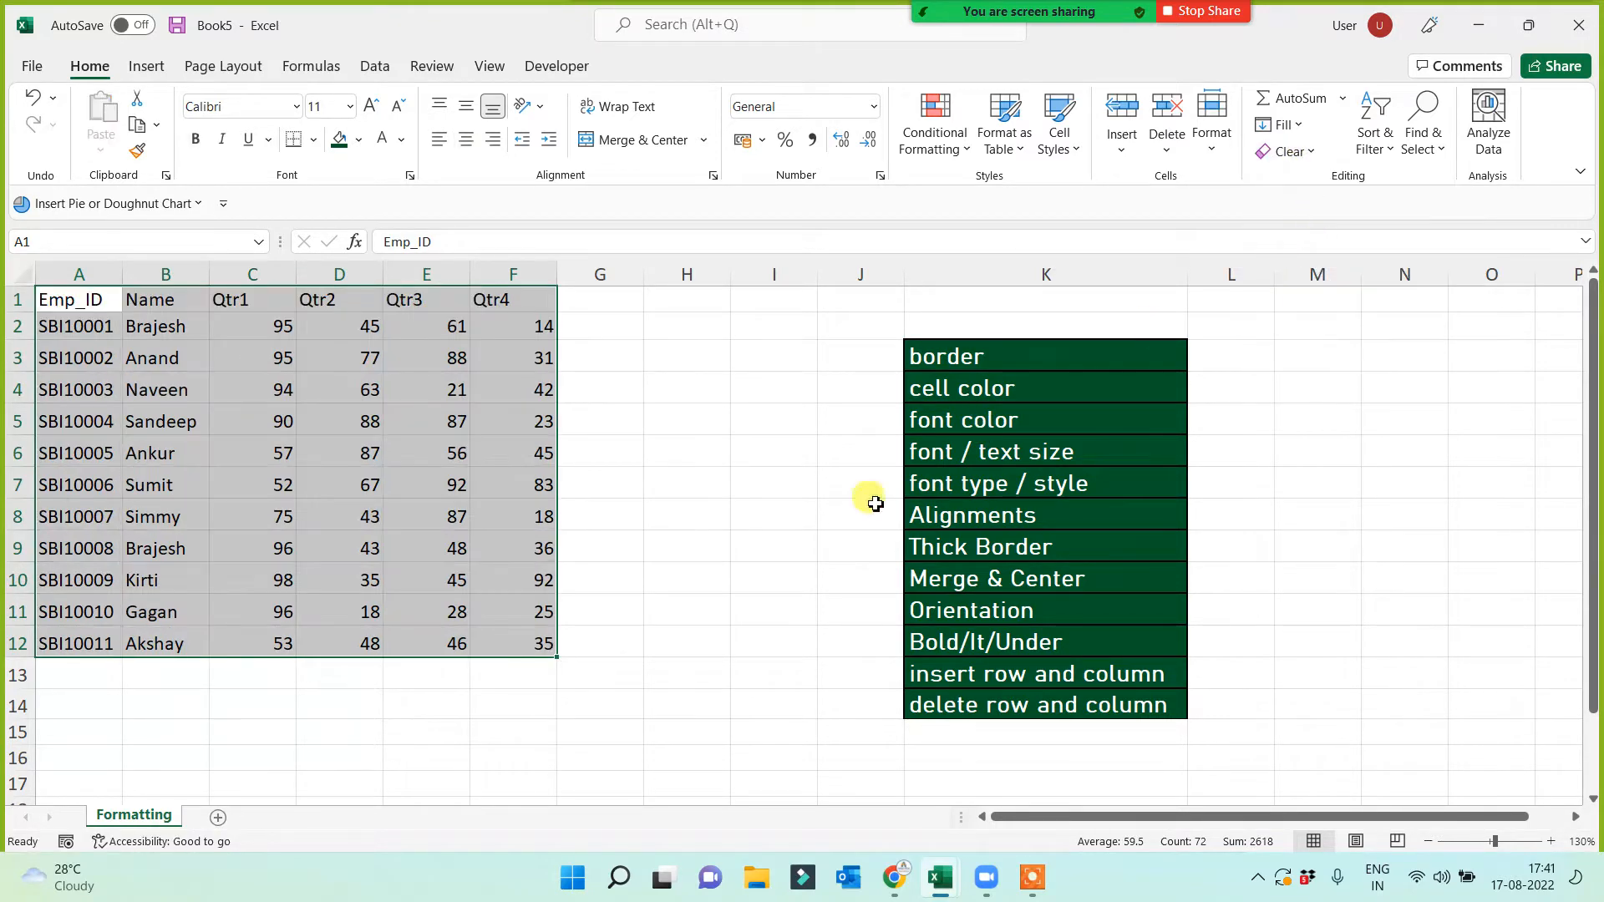
left_click(735, 577)
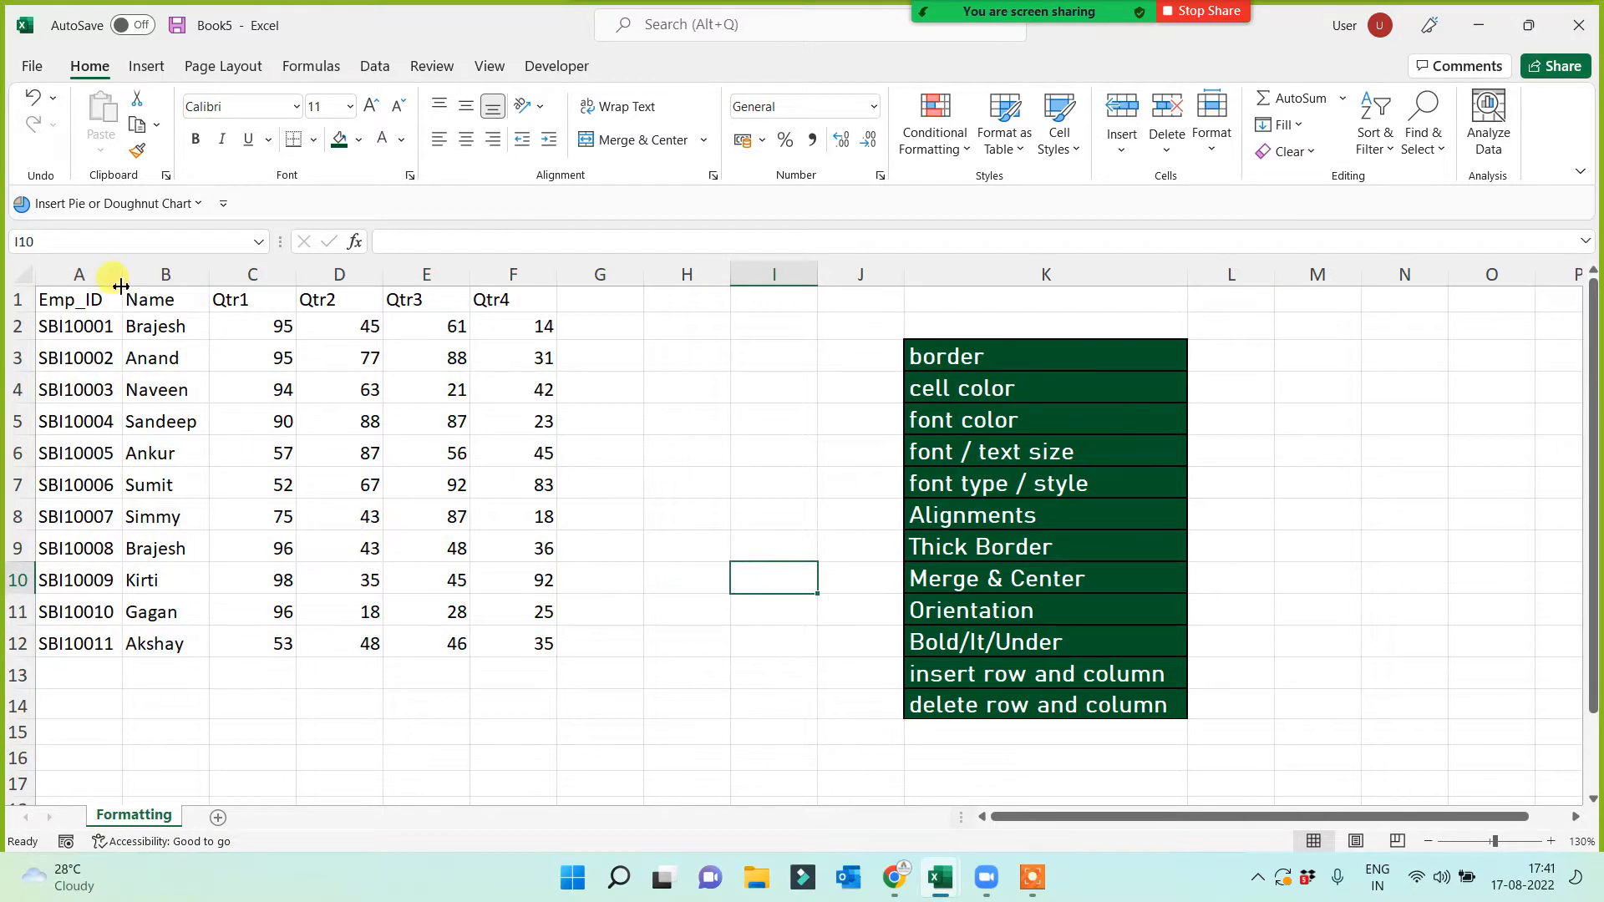
left_click_drag(125, 269, 154, 269)
left_click(285, 707)
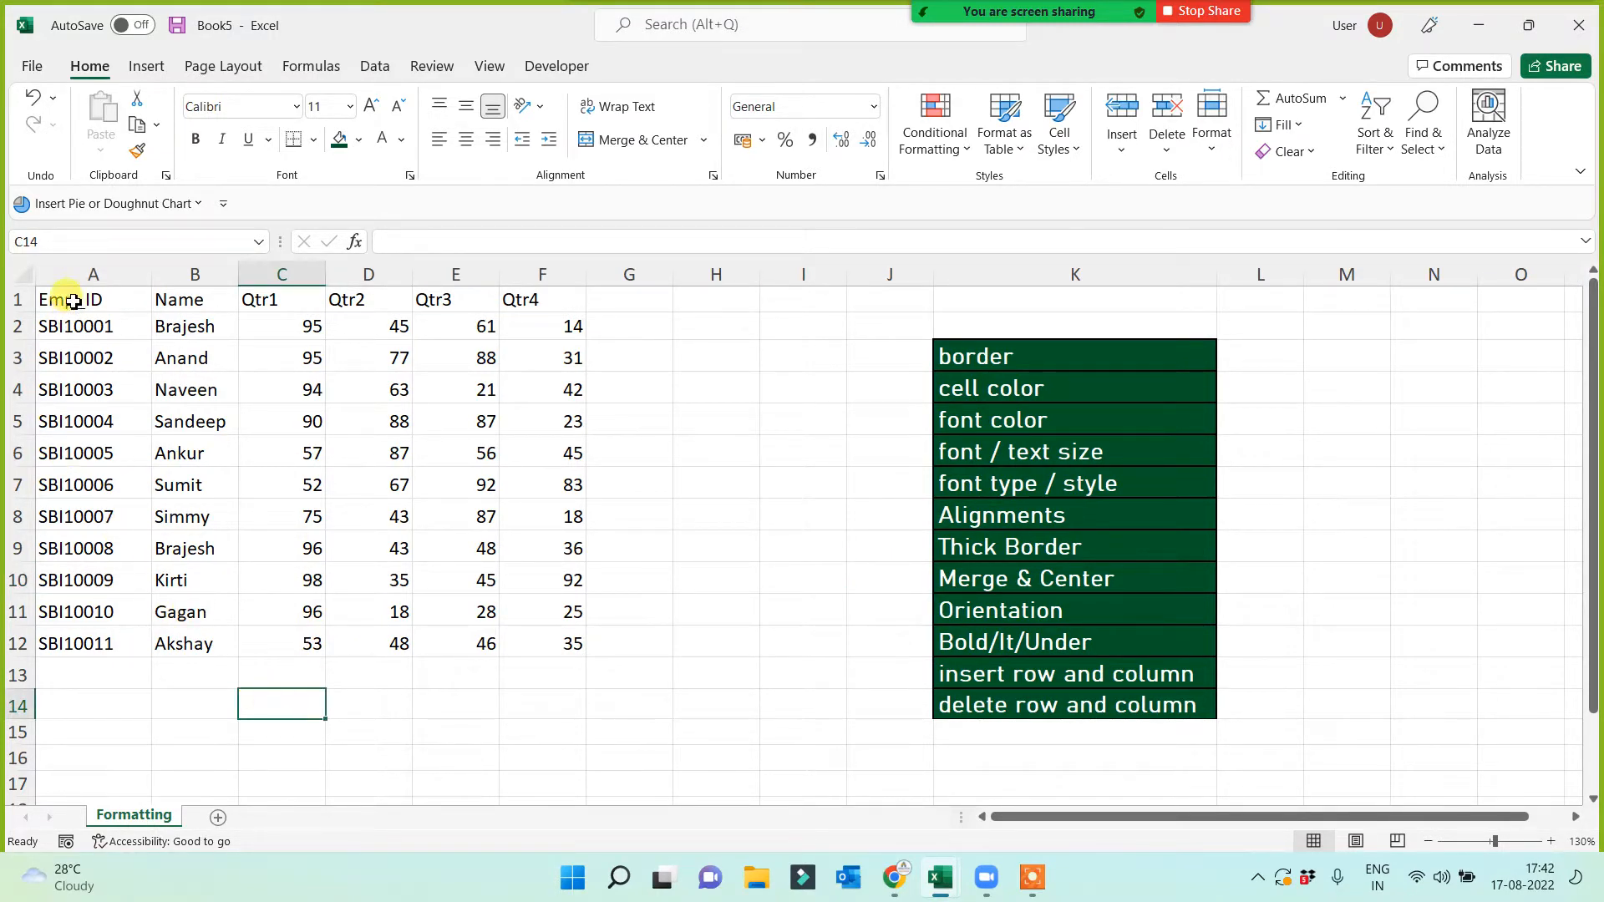
Apply All Borders to the whole employee table in A1:F12
left_click_drag(73, 303, 568, 639)
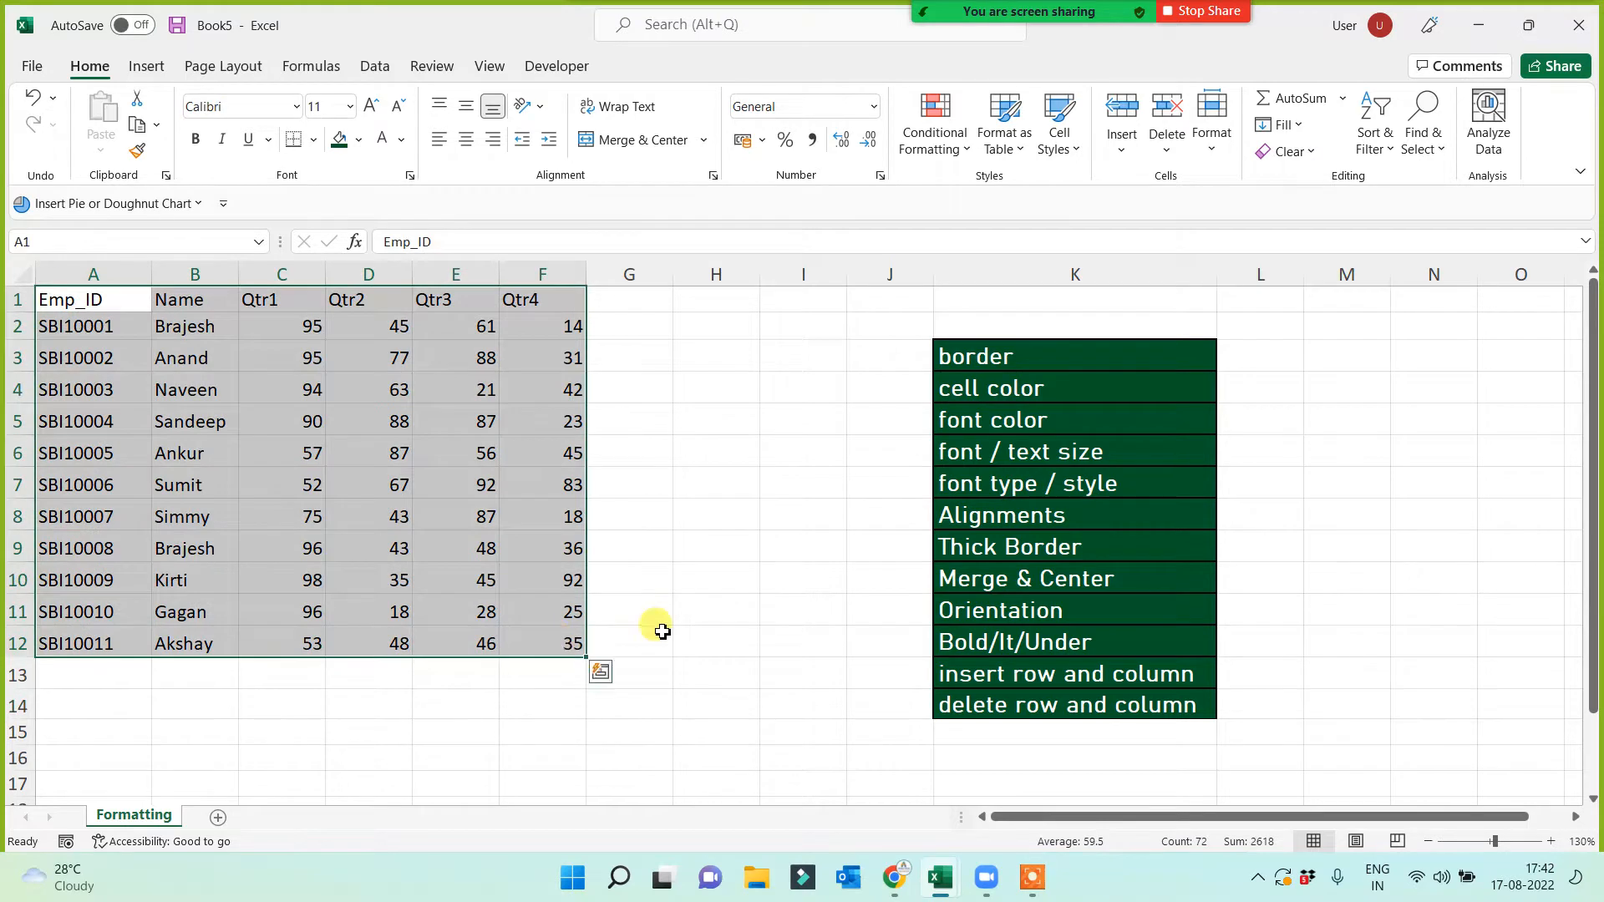
left_click(722, 599)
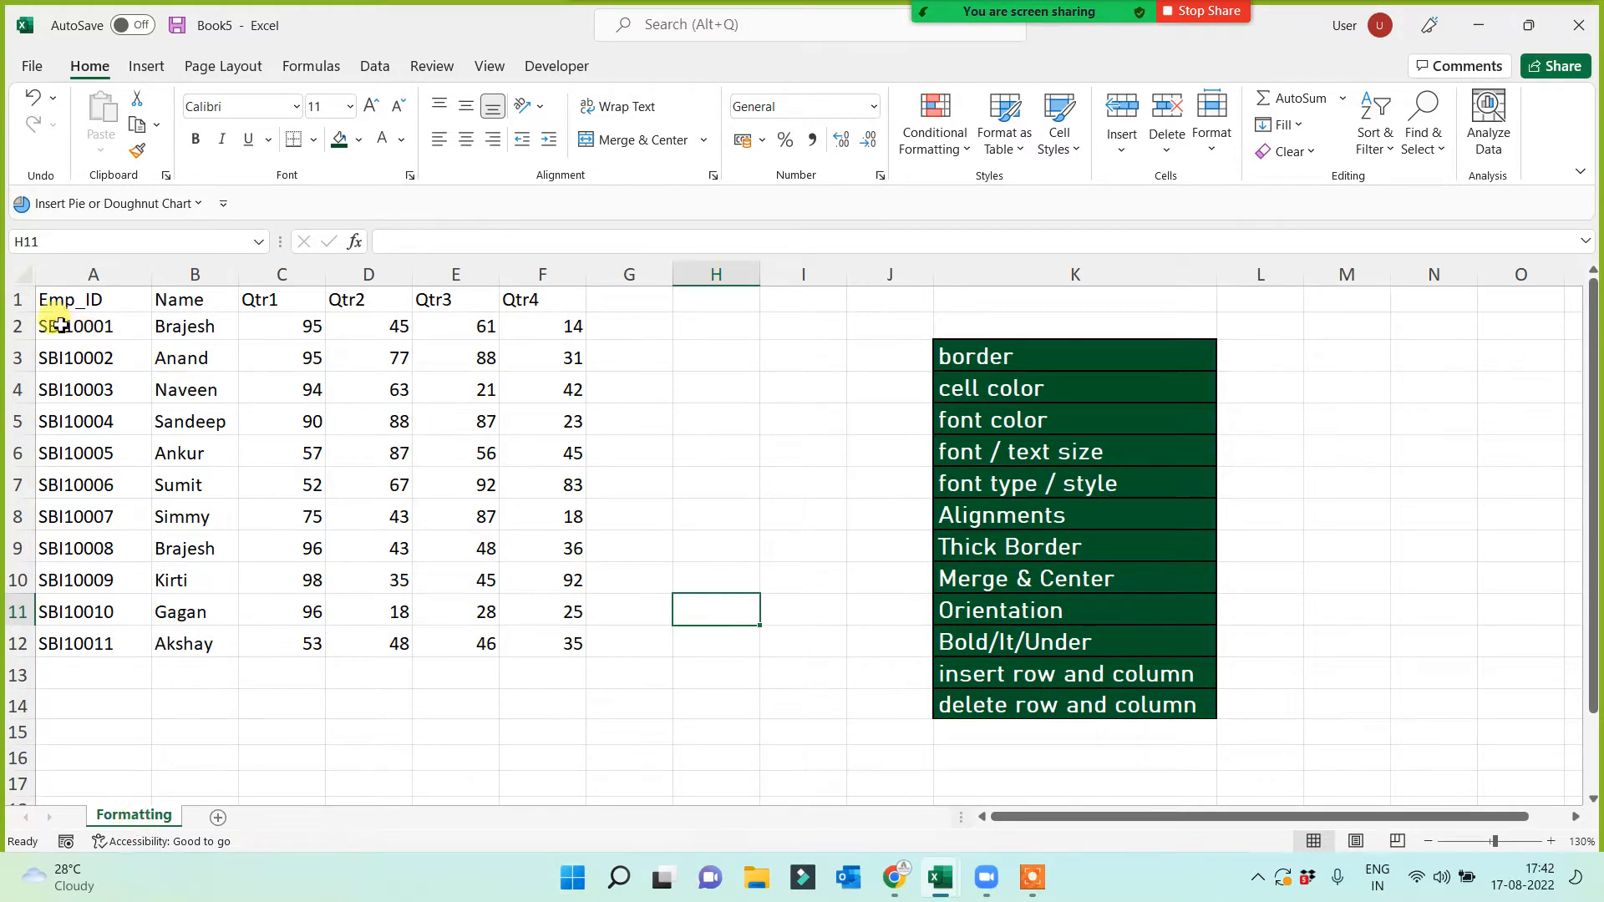
left_click_drag(53, 301, 569, 635)
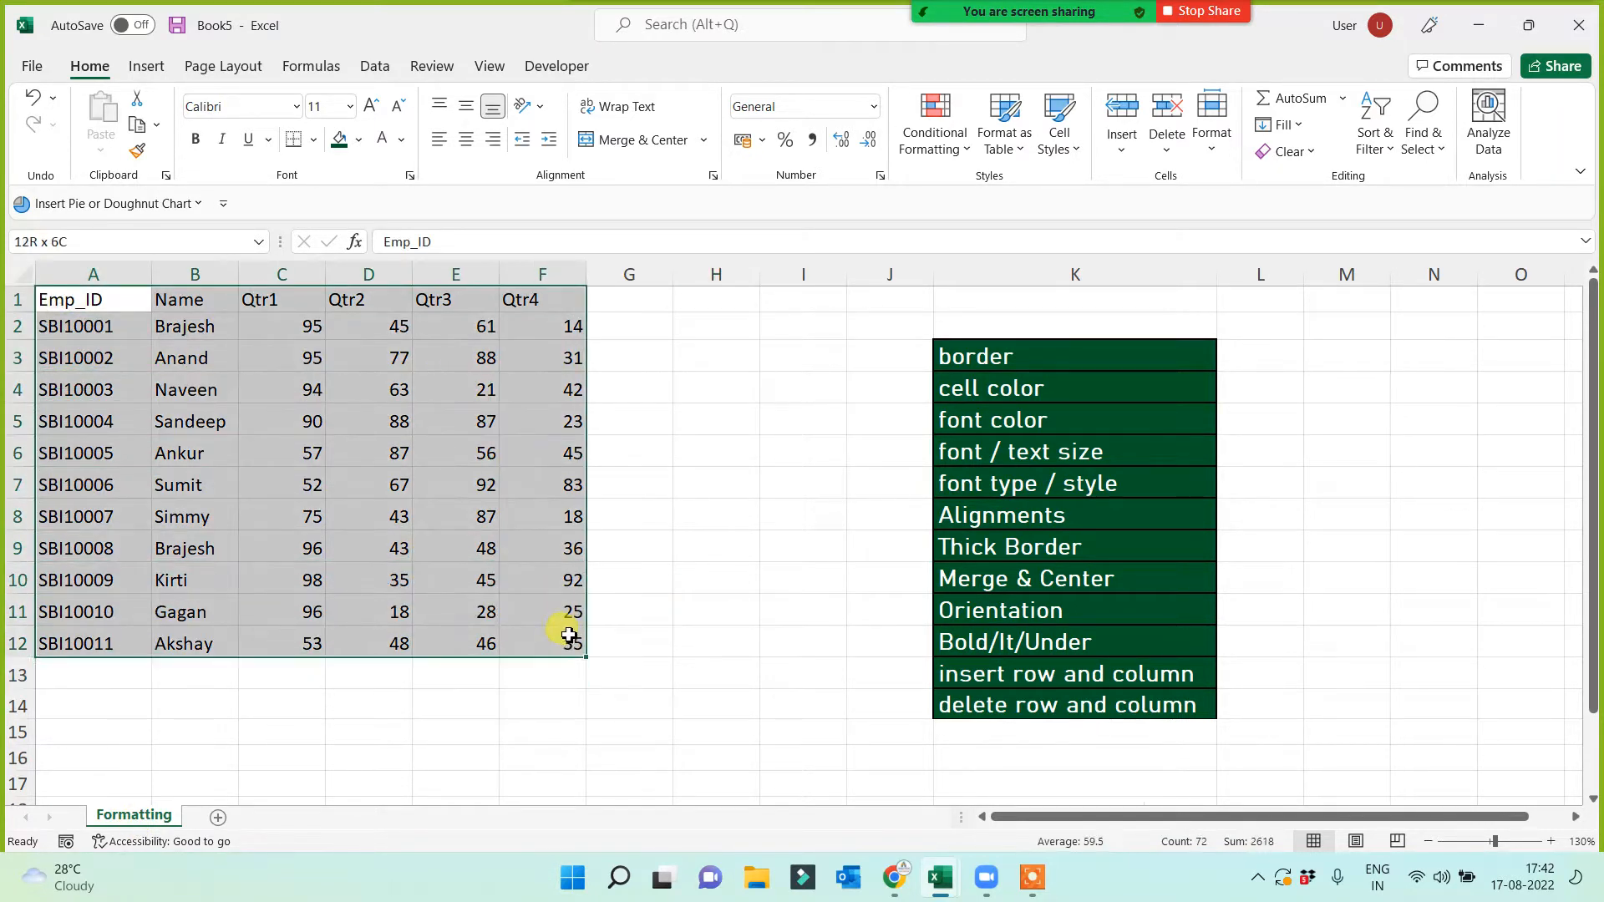
left_click(318, 141)
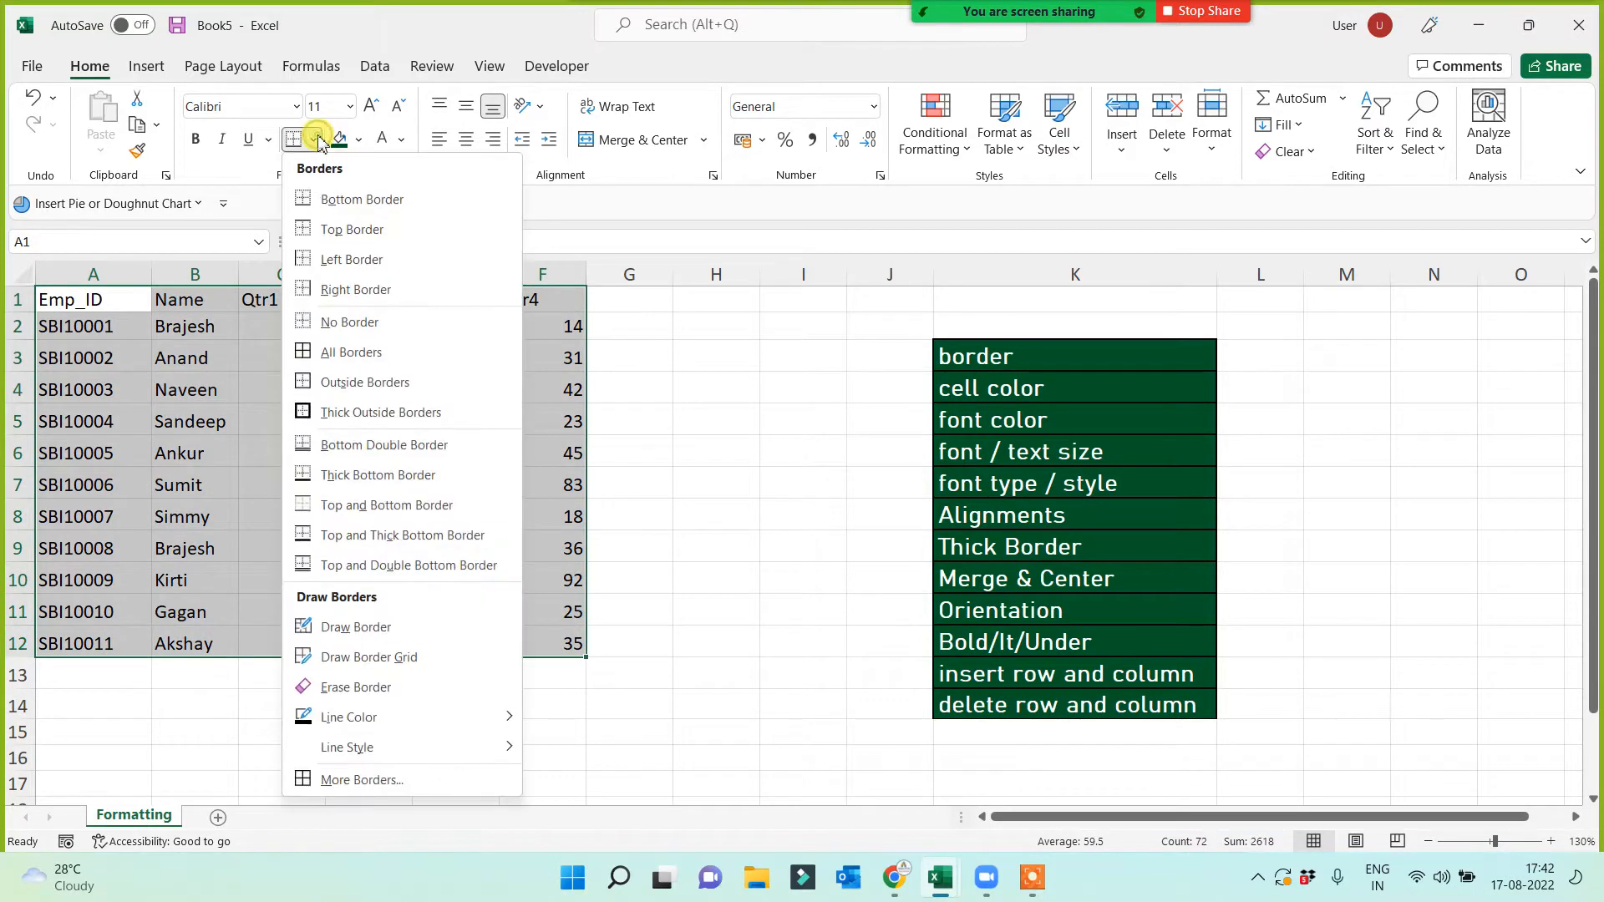
left_click(302, 354)
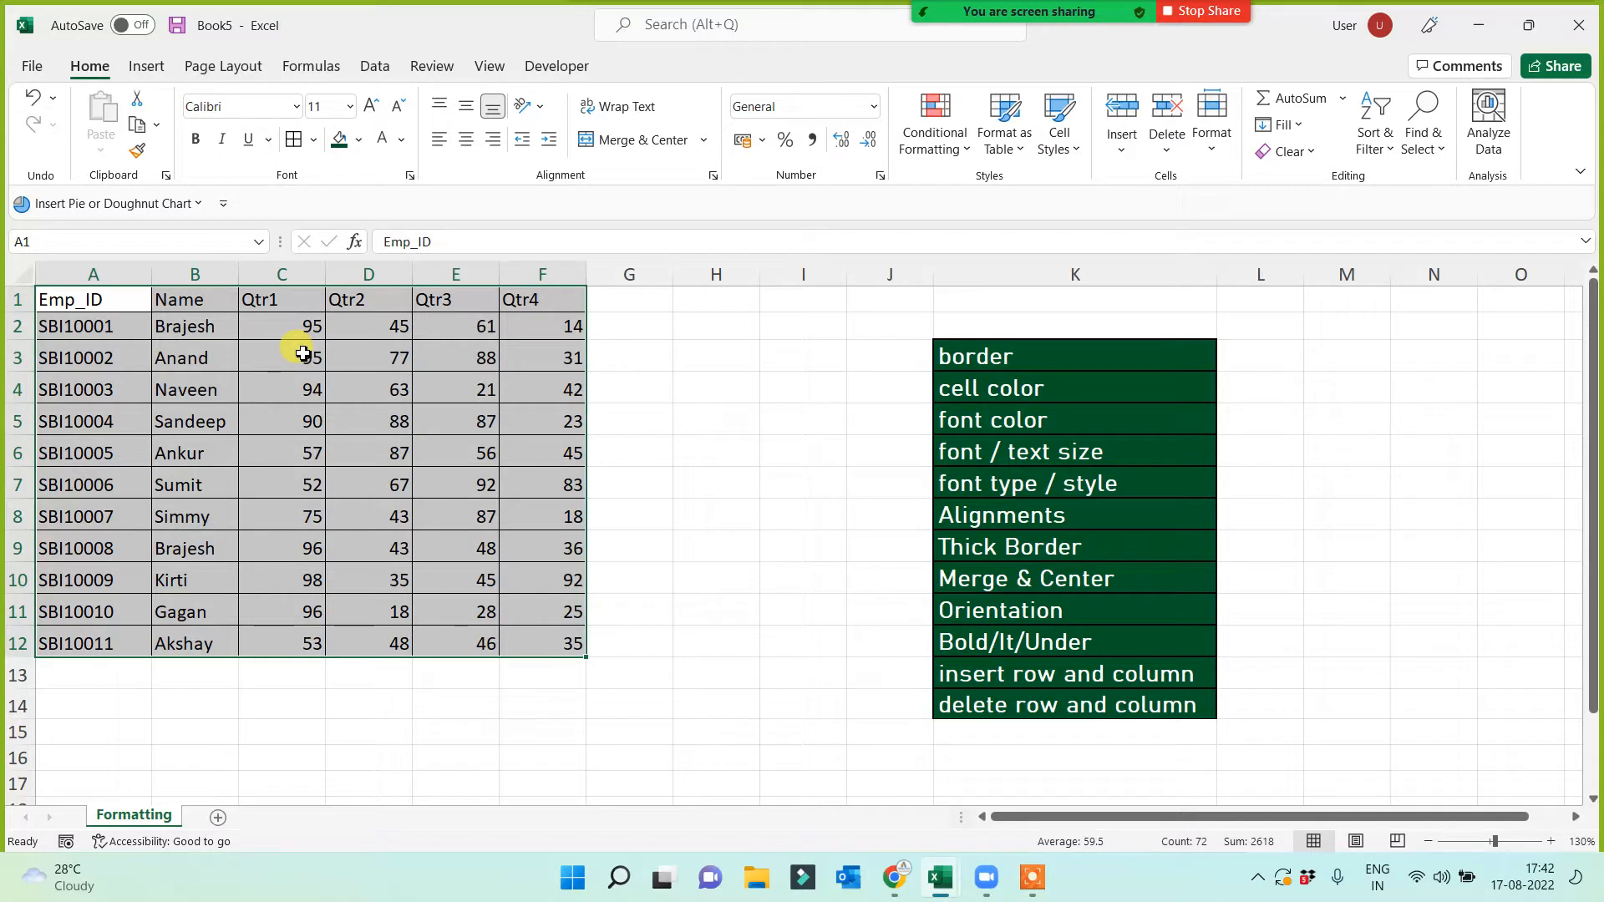
Try left and right horizontal alignment on the table, and settle on centre alignment
left_click(440, 142)
left_click(467, 142)
left_click(492, 143)
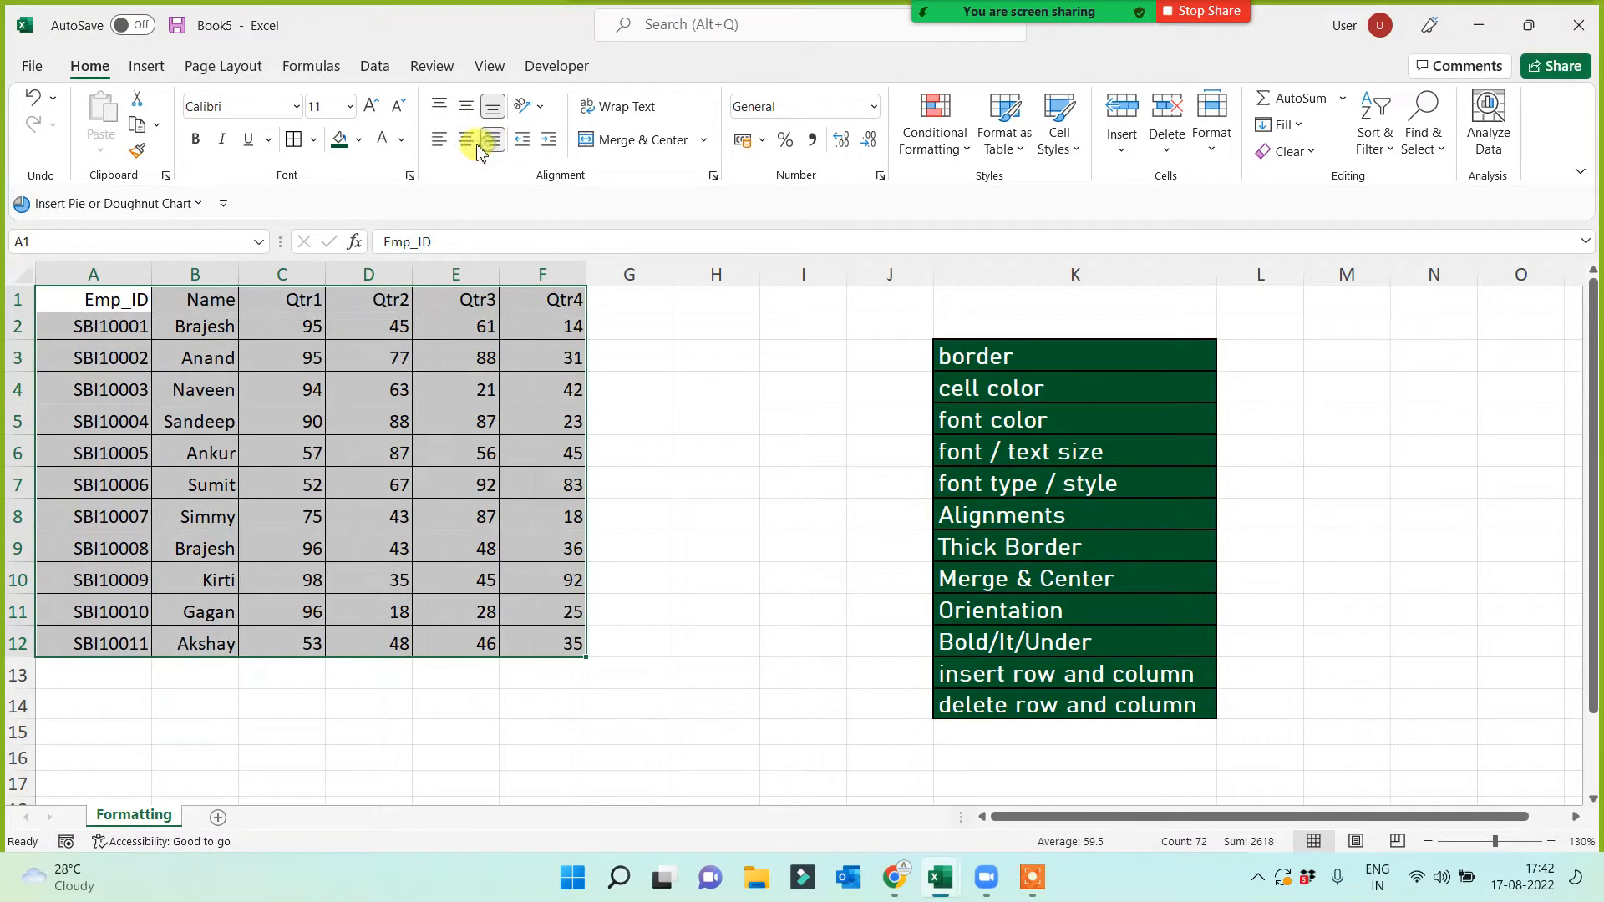
left_click(466, 143)
left_click(440, 142)
left_click(466, 144)
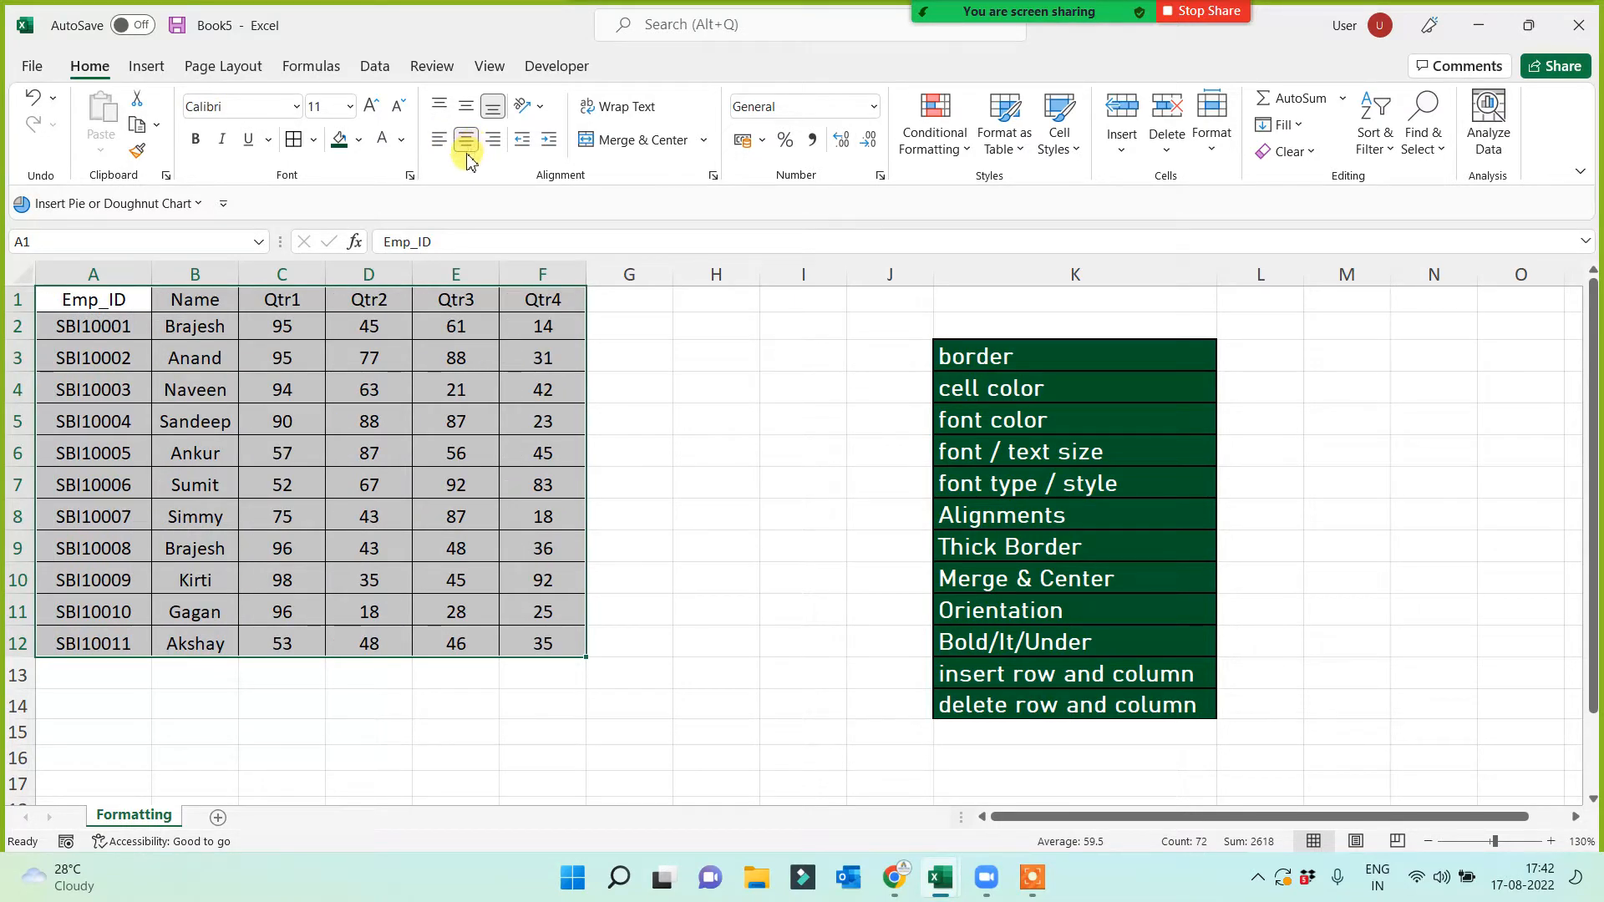
left_click(617, 444)
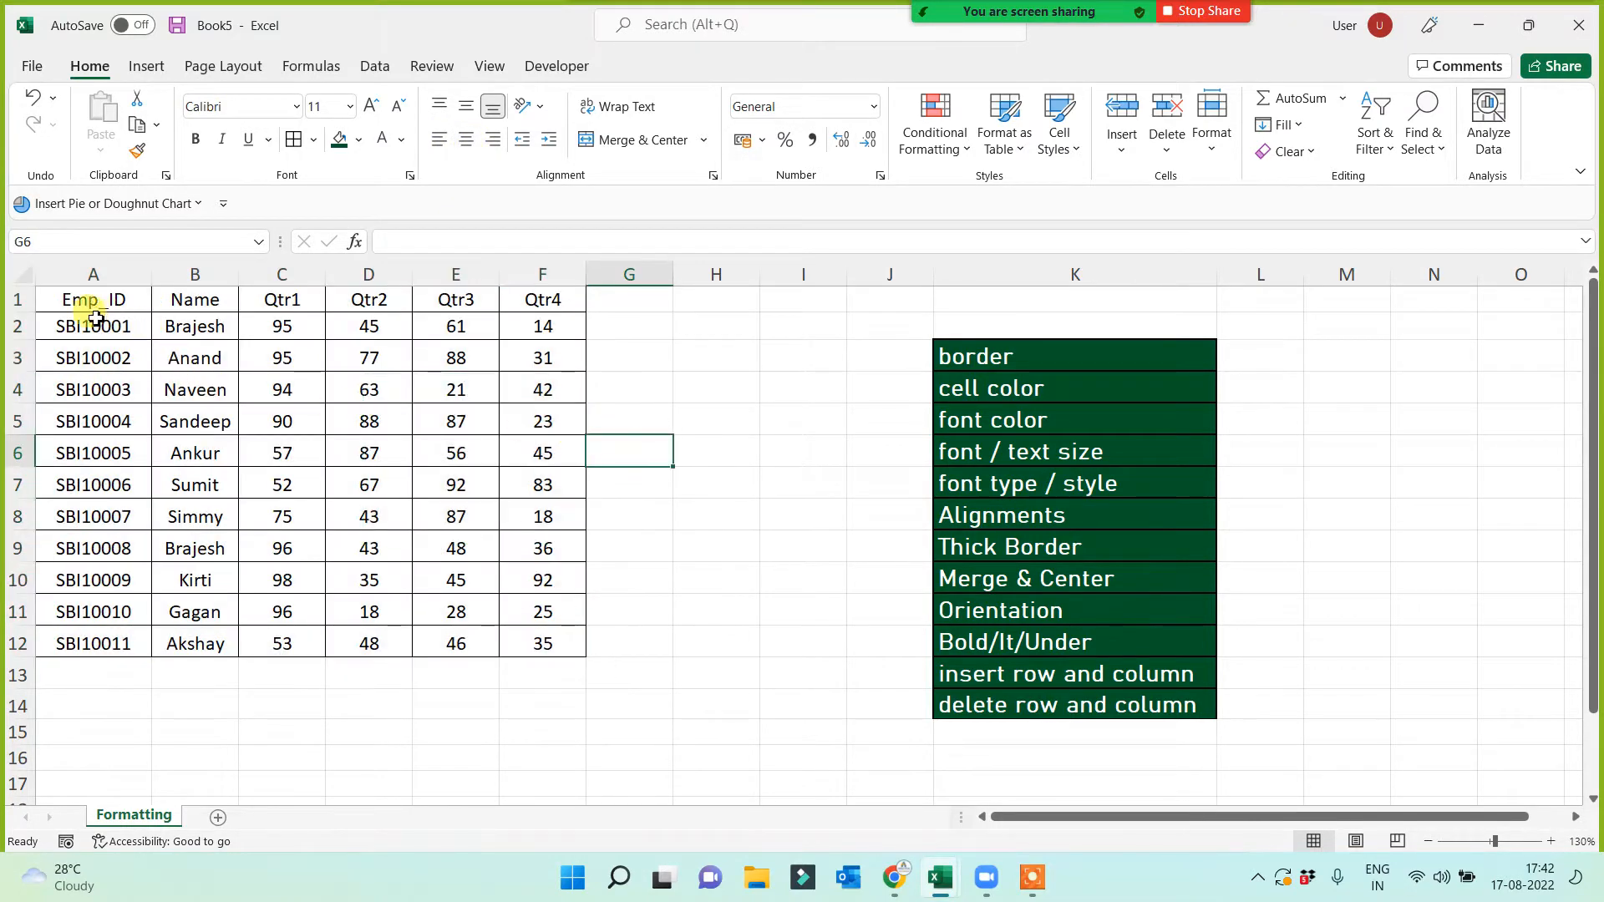
Make the header row A1:F1 of the table bold
left_click(87, 301)
left_click_drag(167, 302, 530, 297)
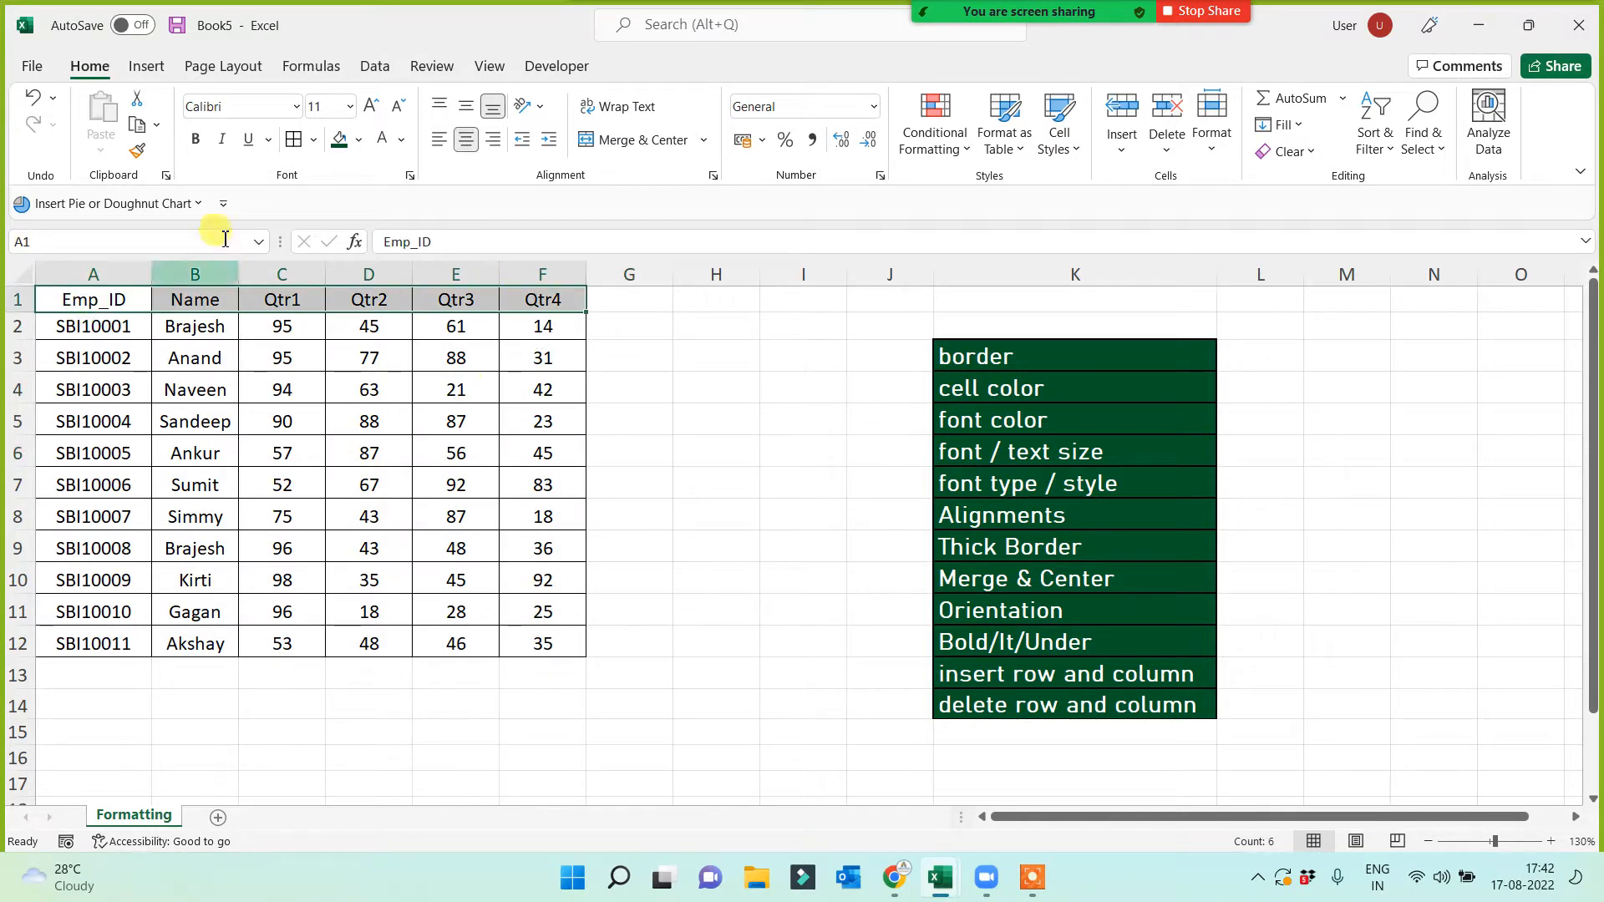
left_click(200, 144)
Italicize the employee names in B2:B12 and underline the employee IDs in A2:A12
left_click_drag(197, 328, 205, 643)
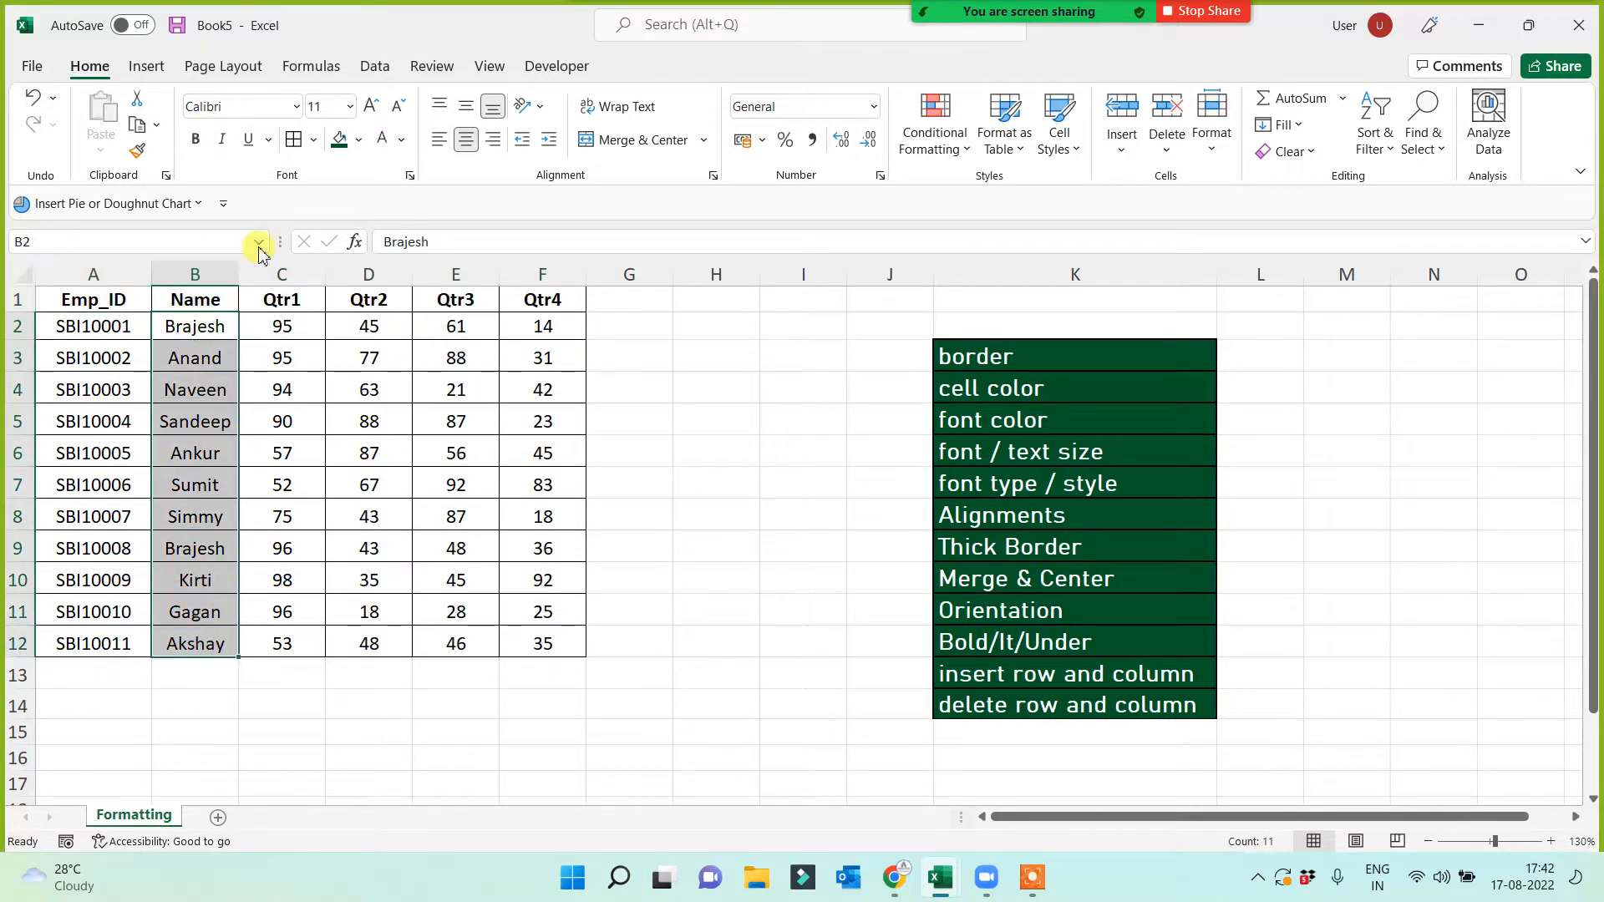
left_click(222, 142)
left_click_drag(86, 326, 94, 649)
left_click(248, 140)
left_click(277, 455)
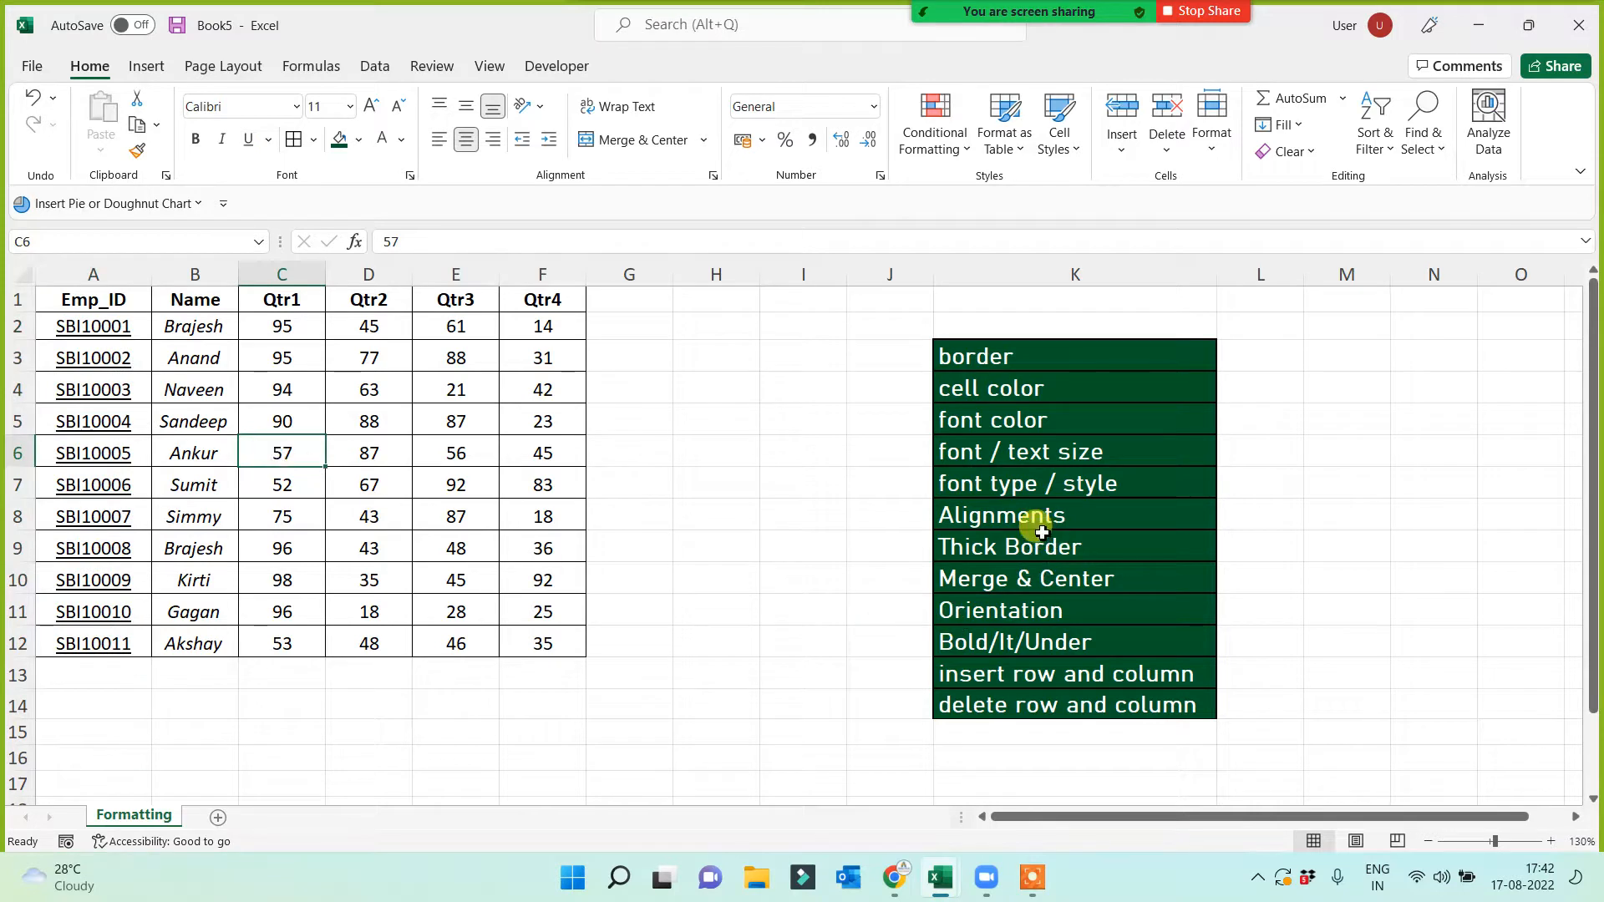
Fill the "border" topic cell K3 with red
left_click(981, 363)
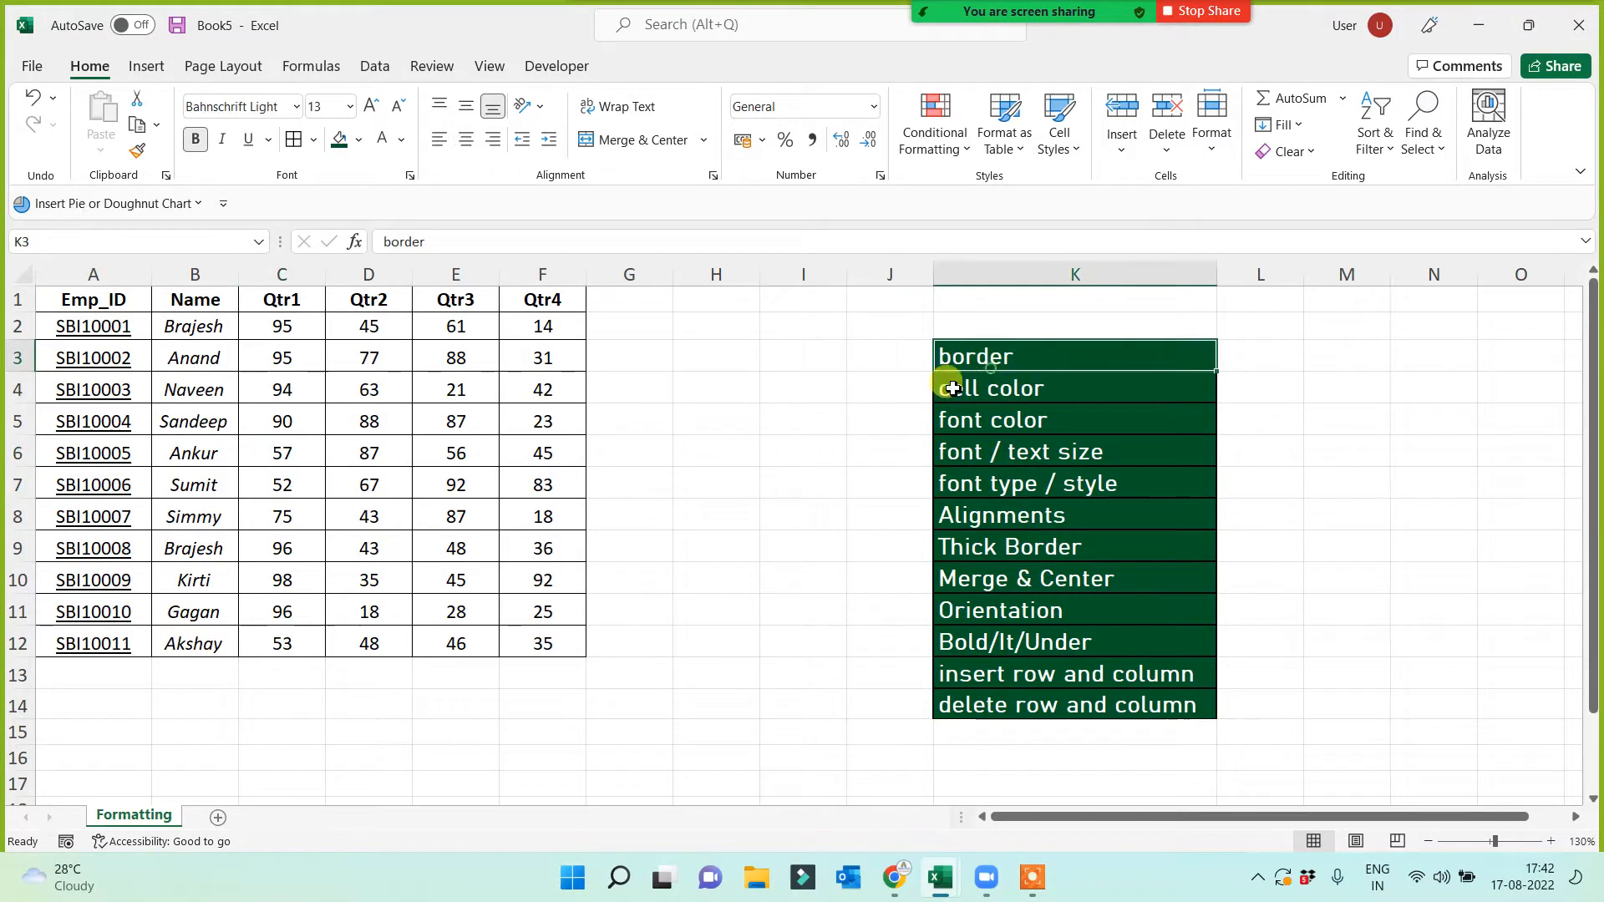
left_click(365, 147)
left_click(354, 332)
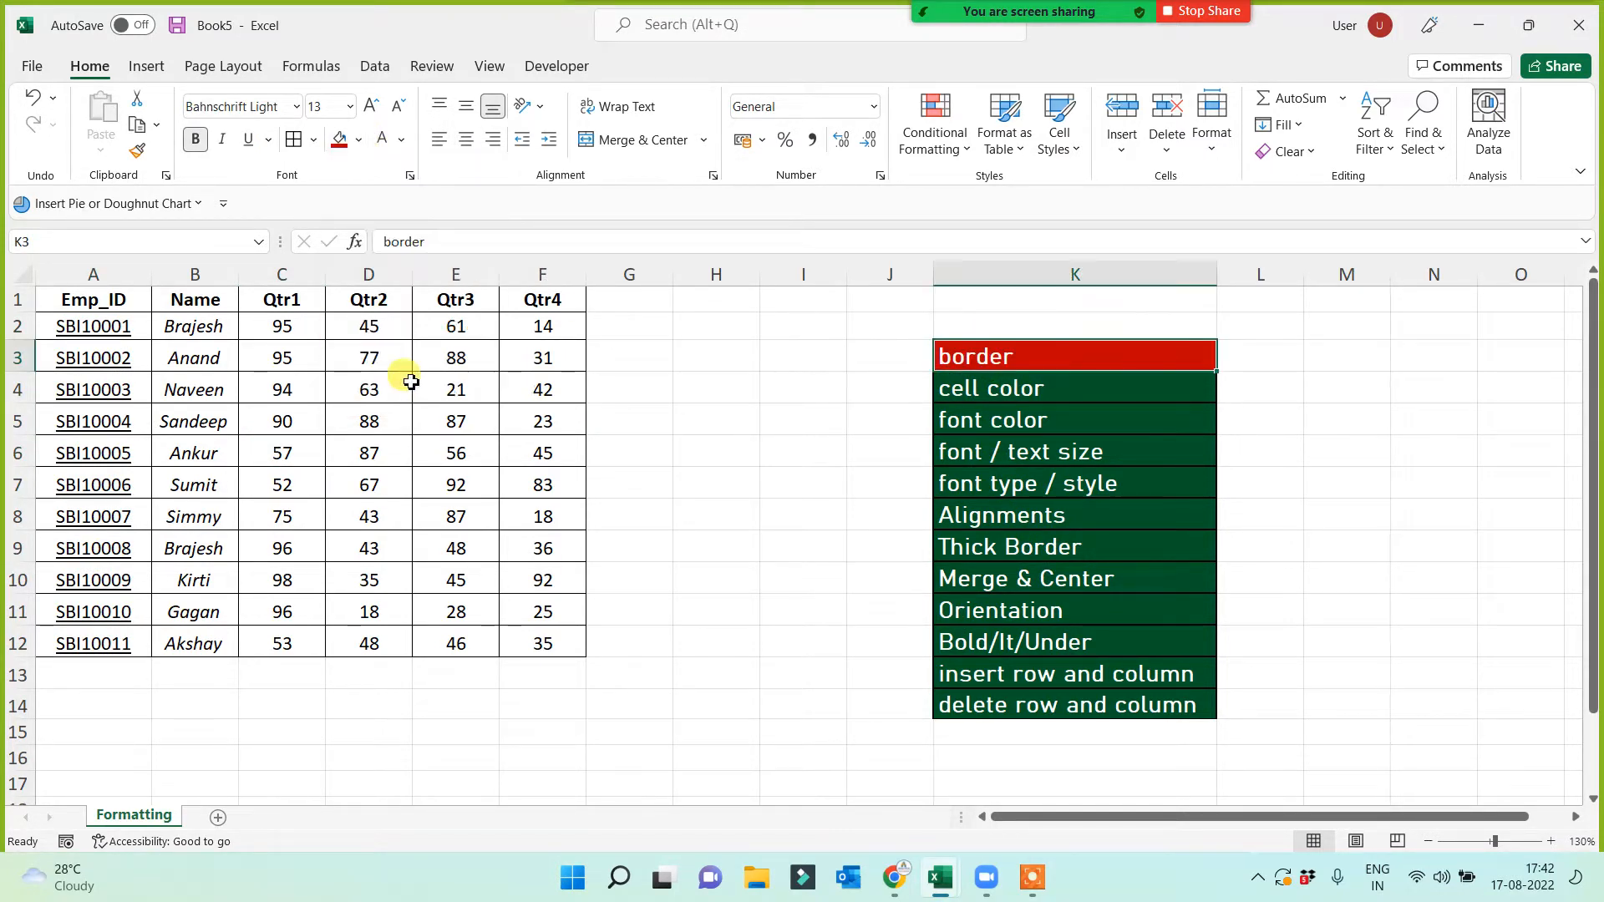
Copy the red format of the "border" cell onto the "Bold/It/Under" and "Alignments" cells with Format Painter
left_click(137, 150)
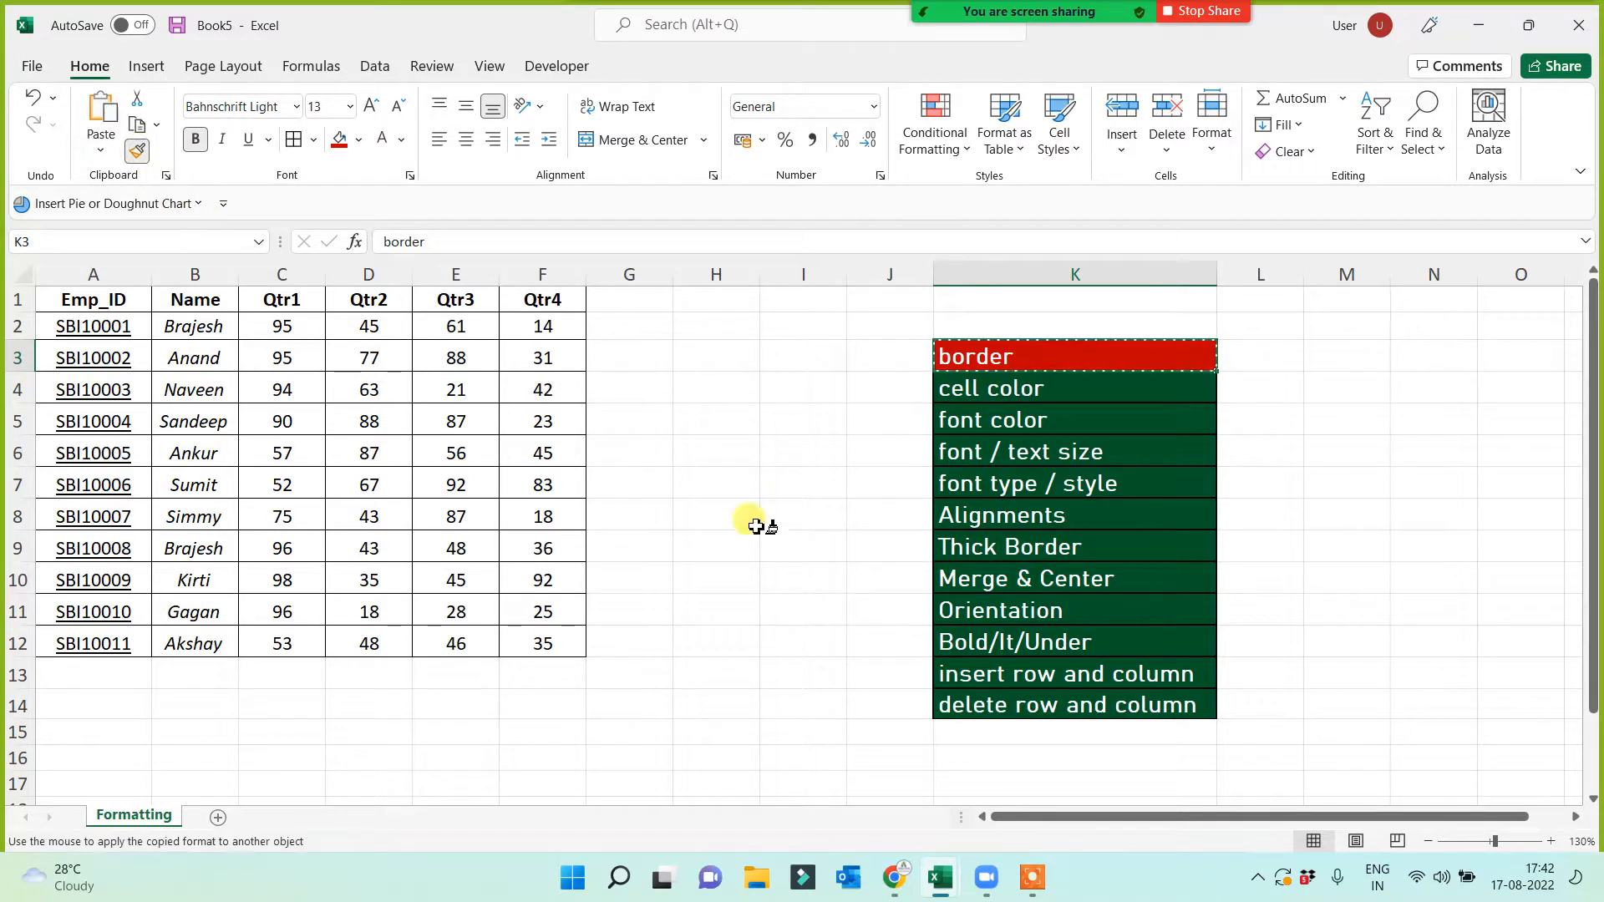
left_click(990, 642)
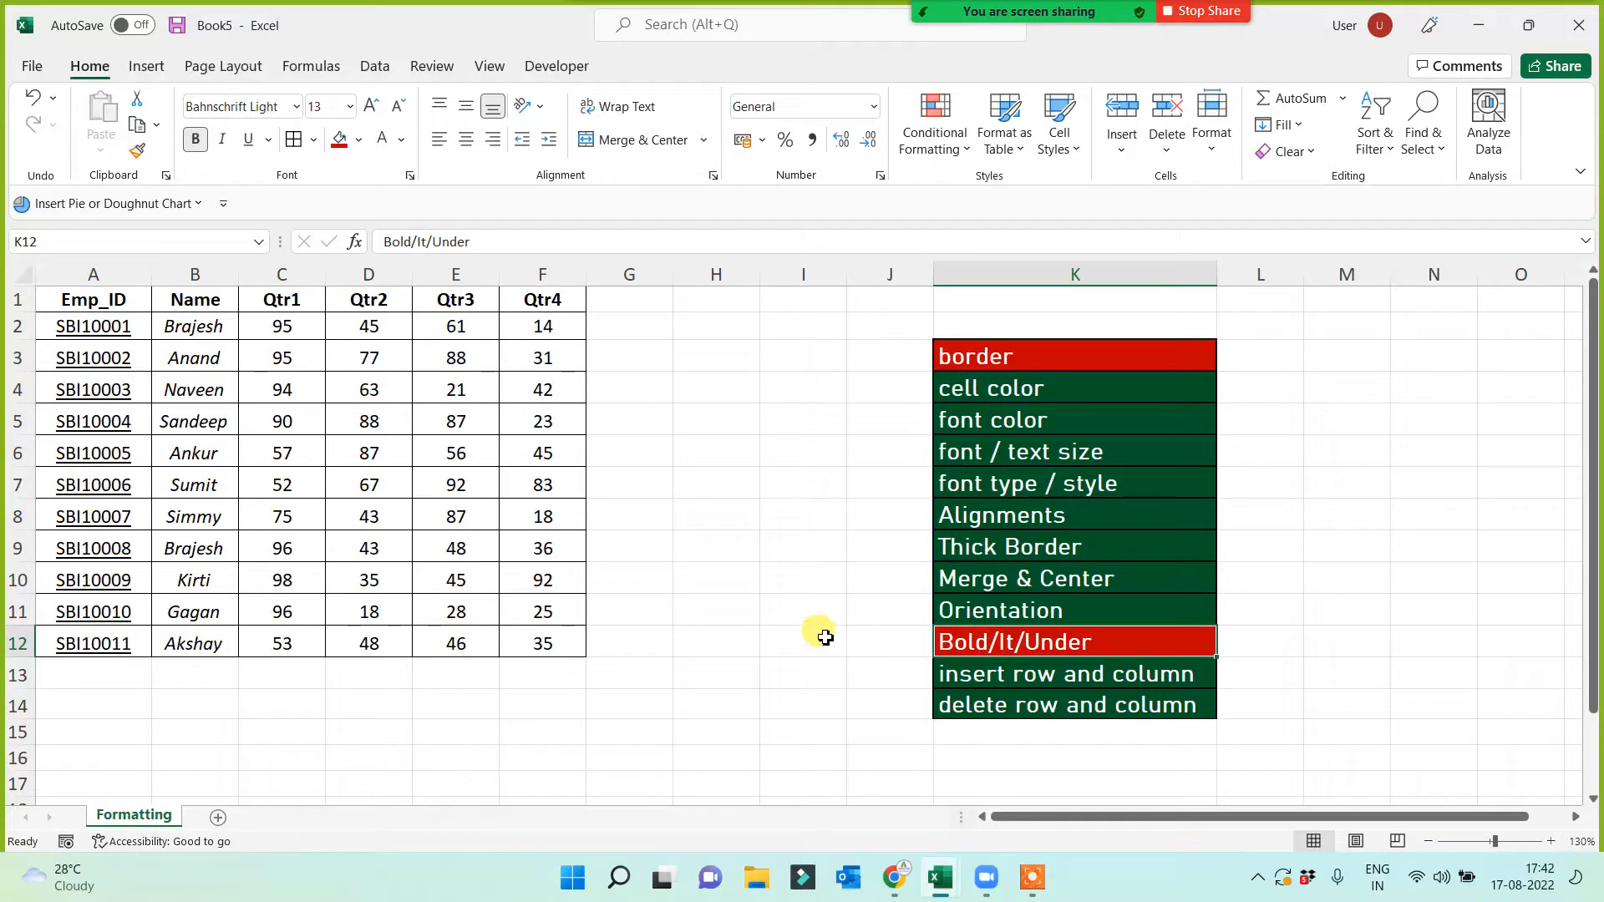
left_click(137, 151)
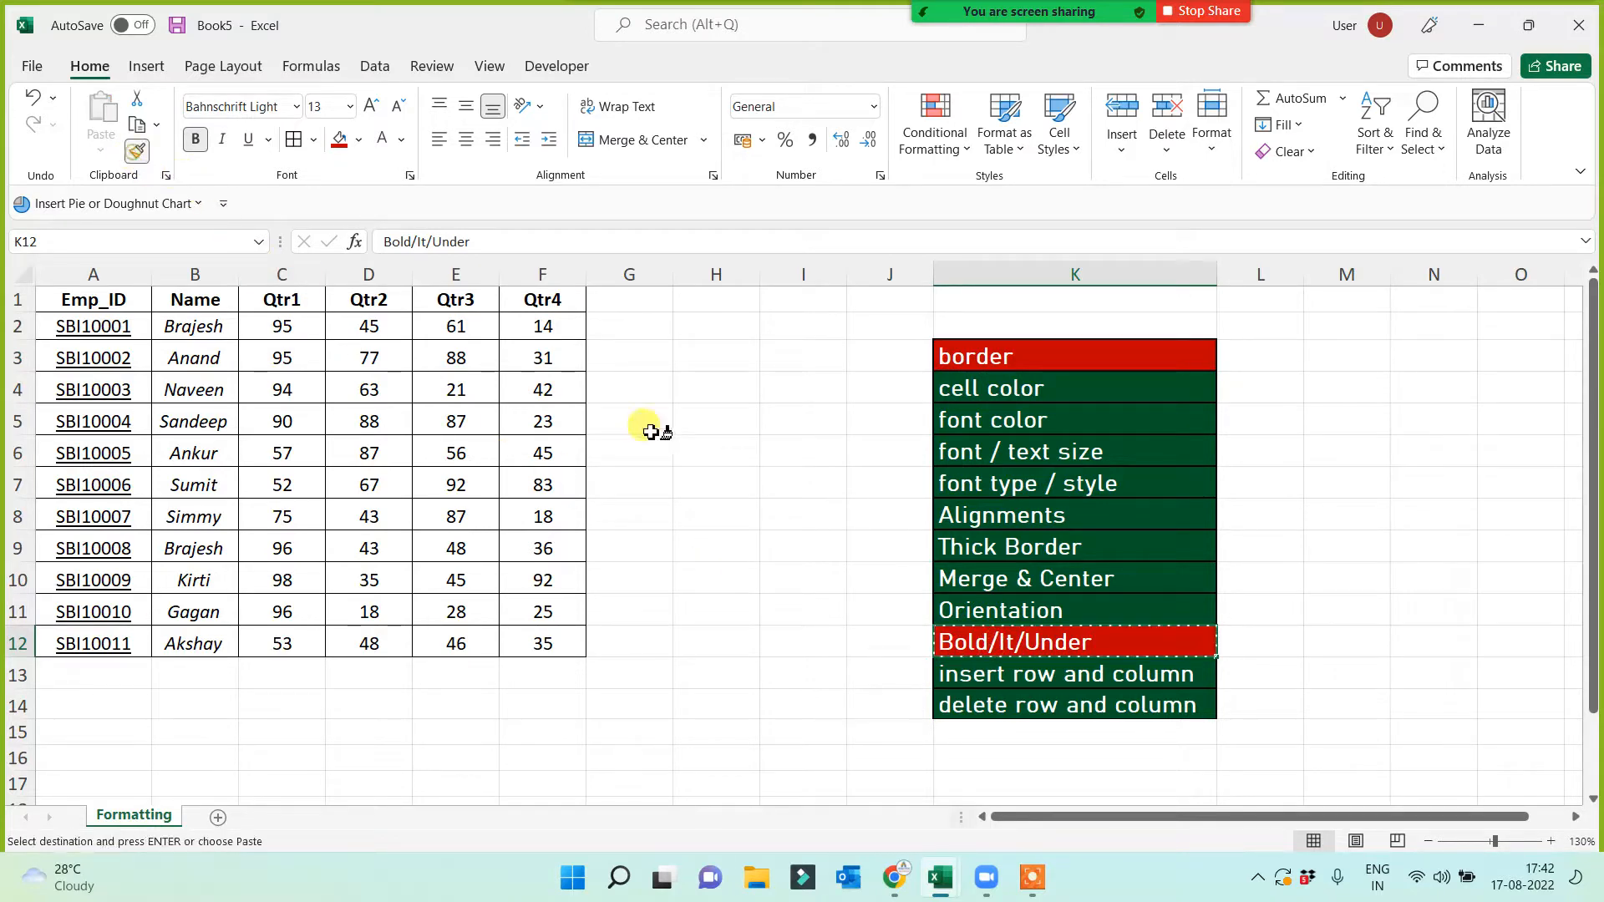
left_click(967, 513)
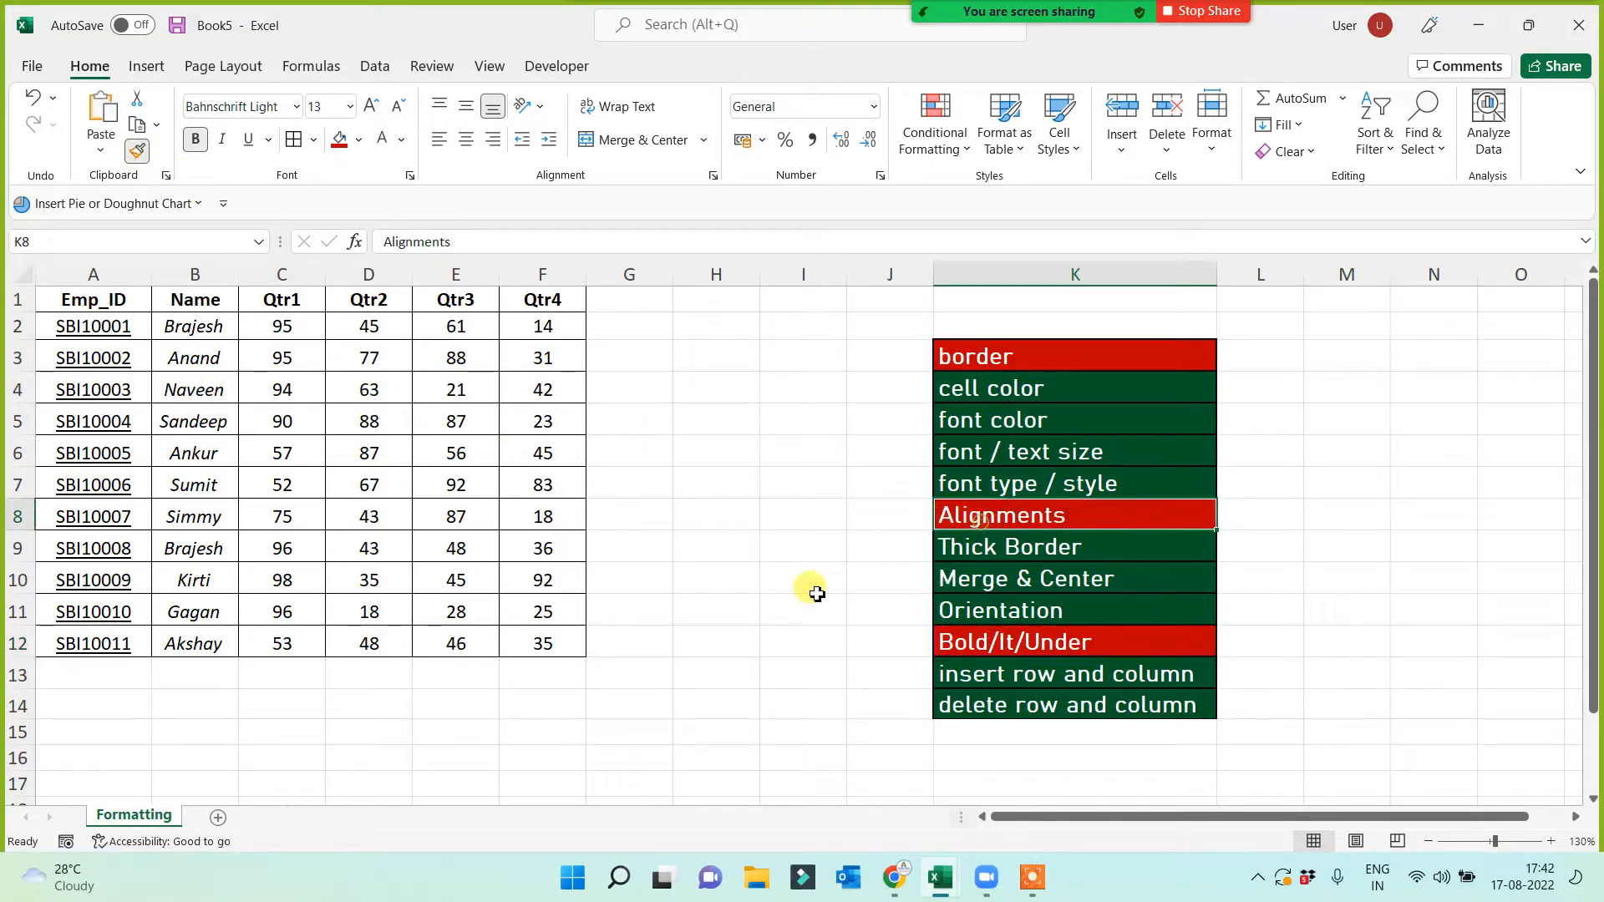
left_click(631, 585)
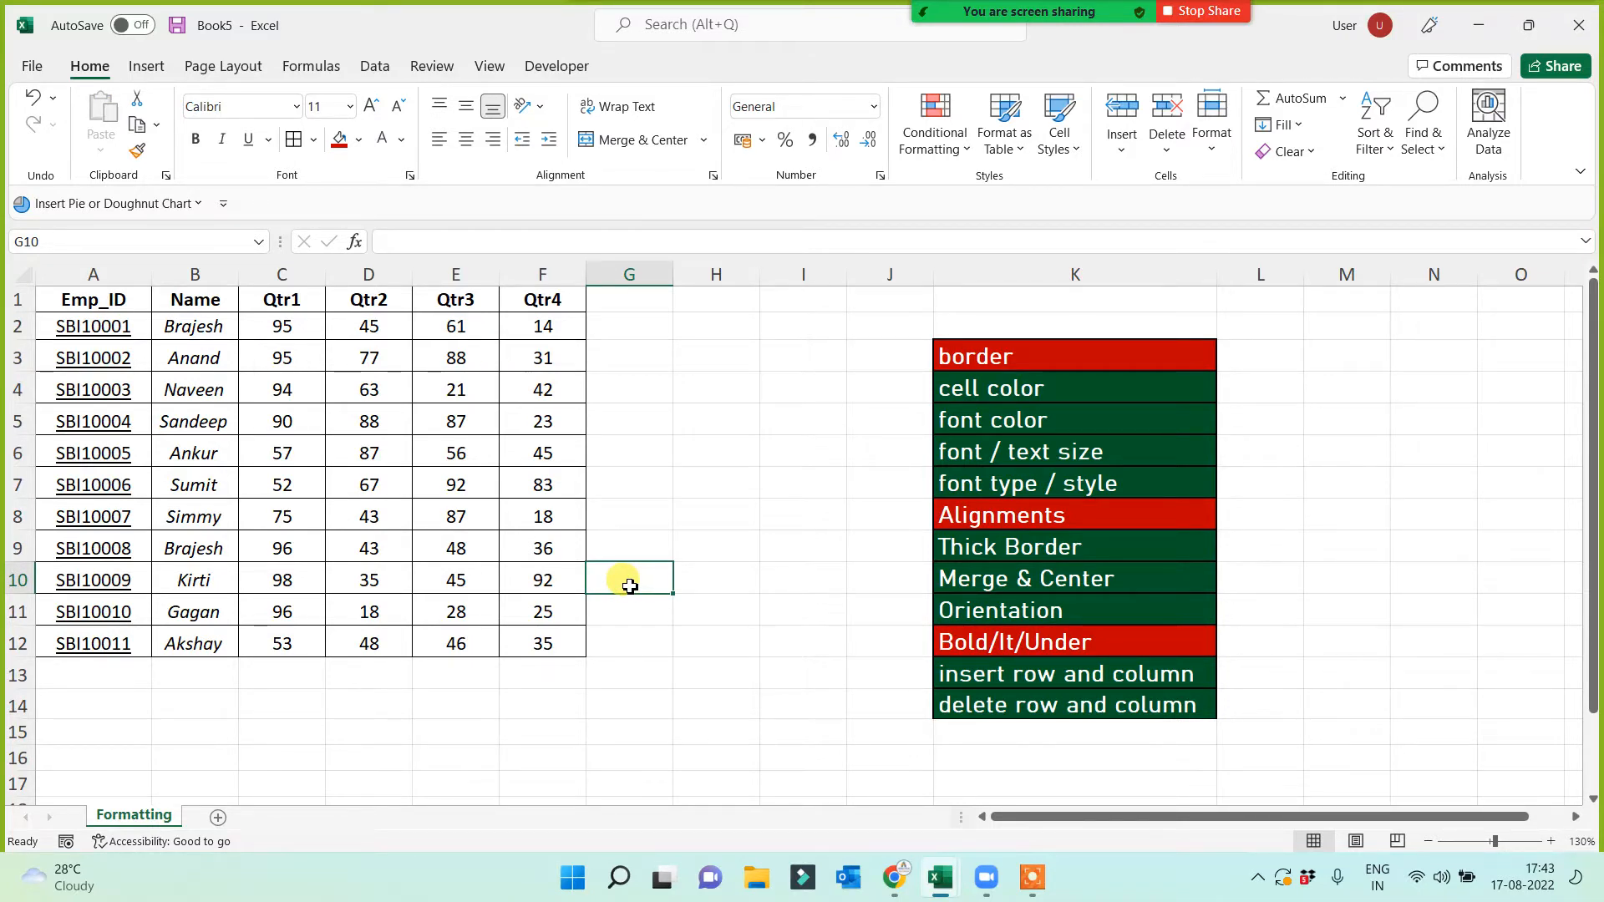
Insert a blank column between the Name and Qtr1 columns of the table
left_click(197, 272)
left_click(284, 272)
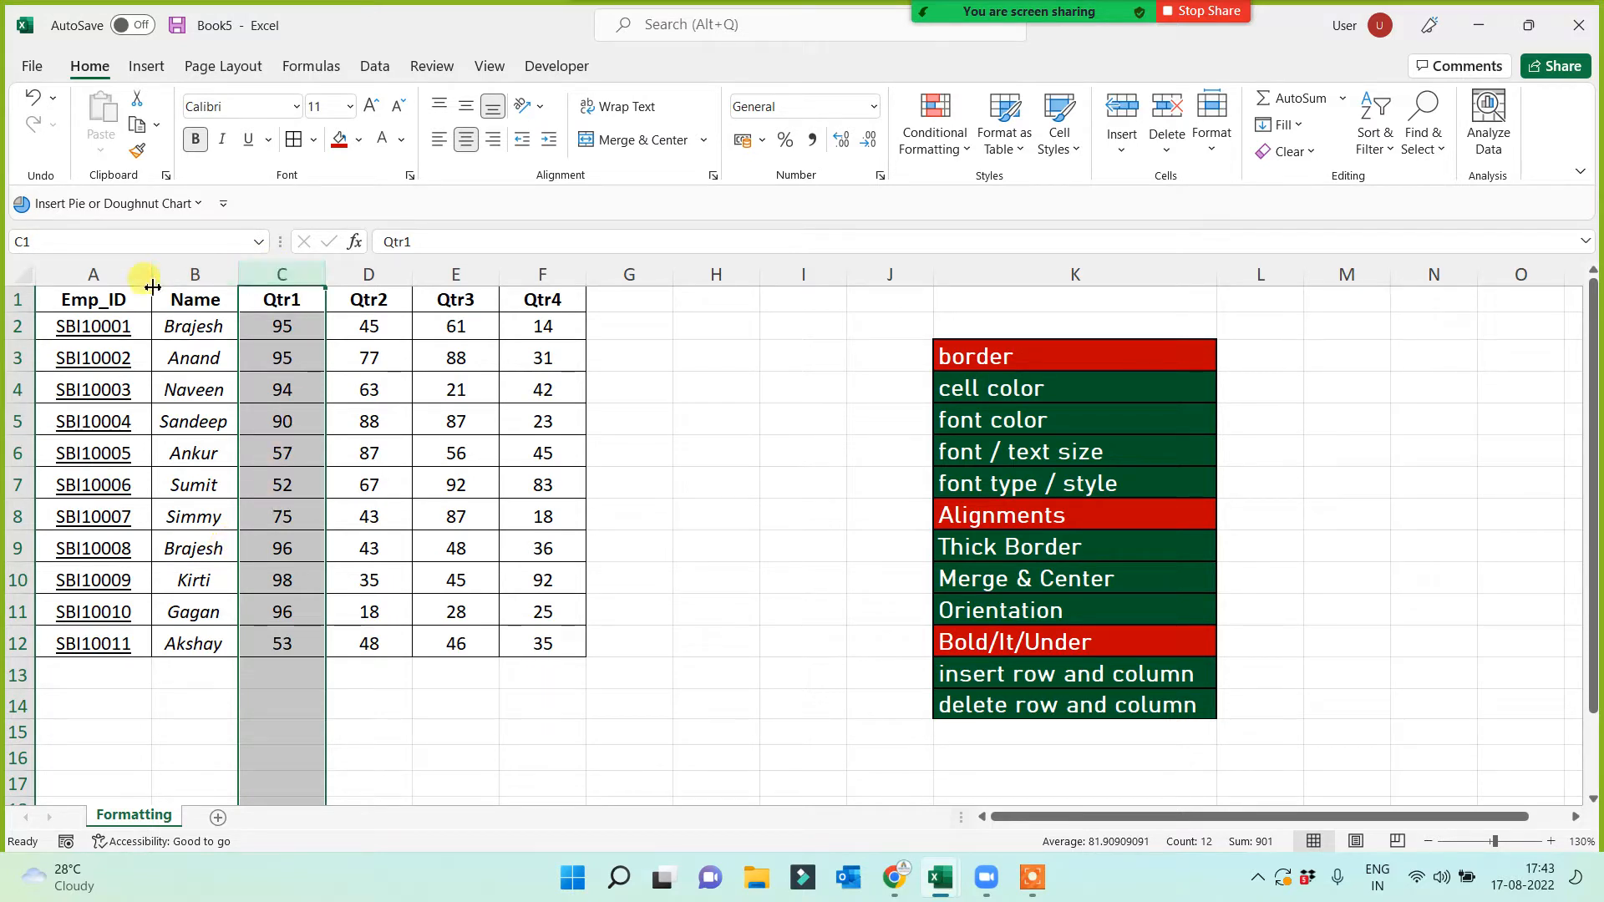
left_click(182, 276)
left_click(280, 274)
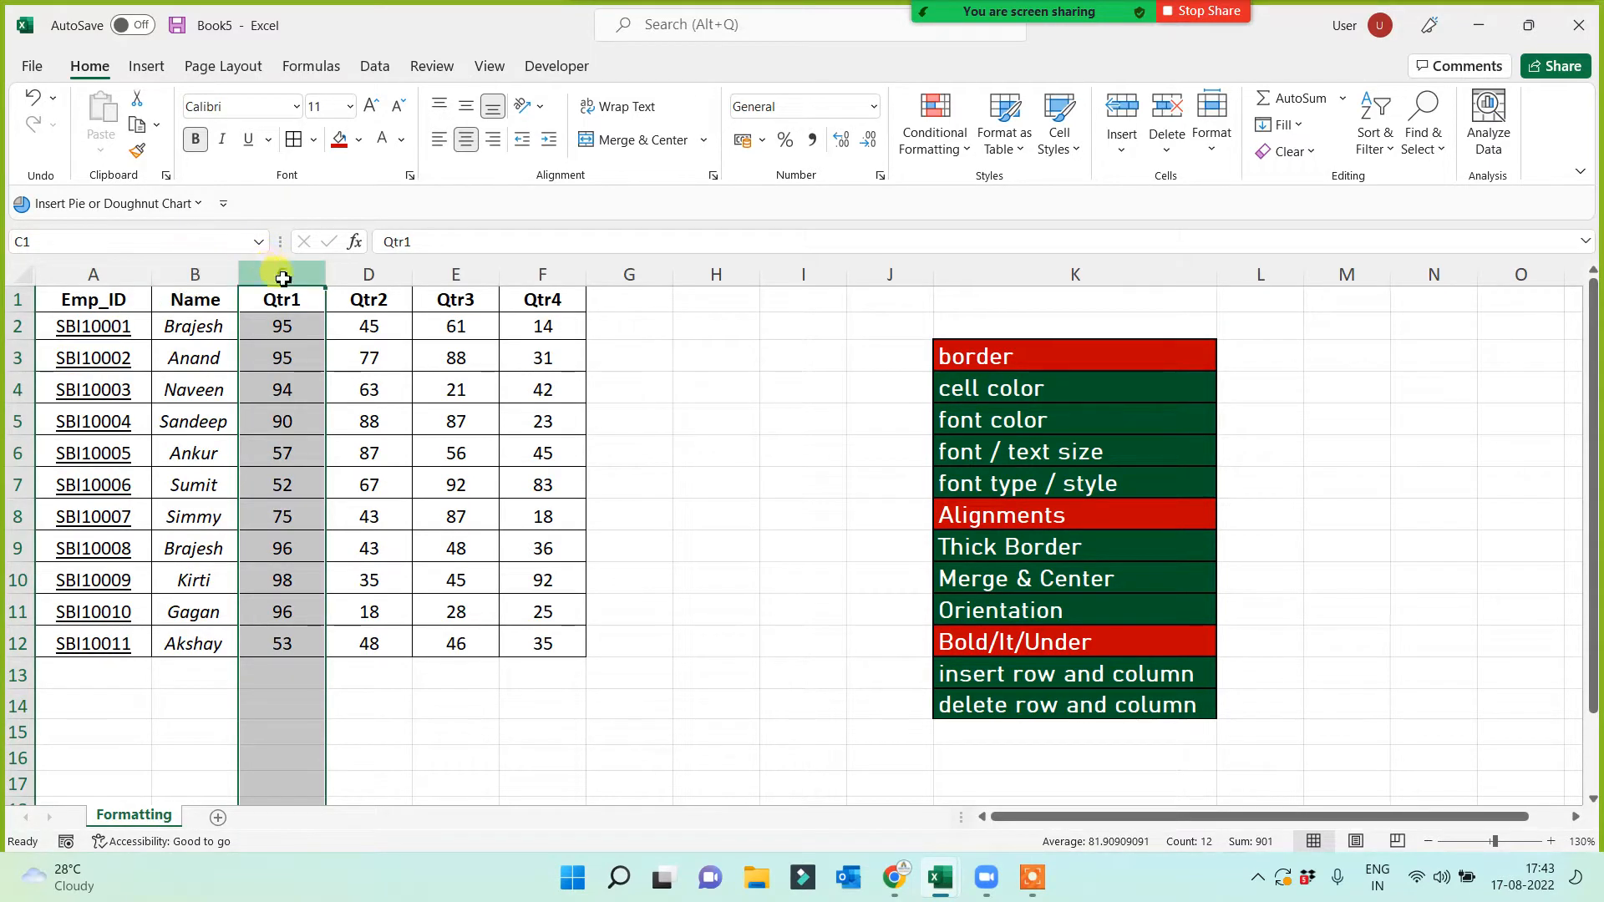
right_click(283, 275)
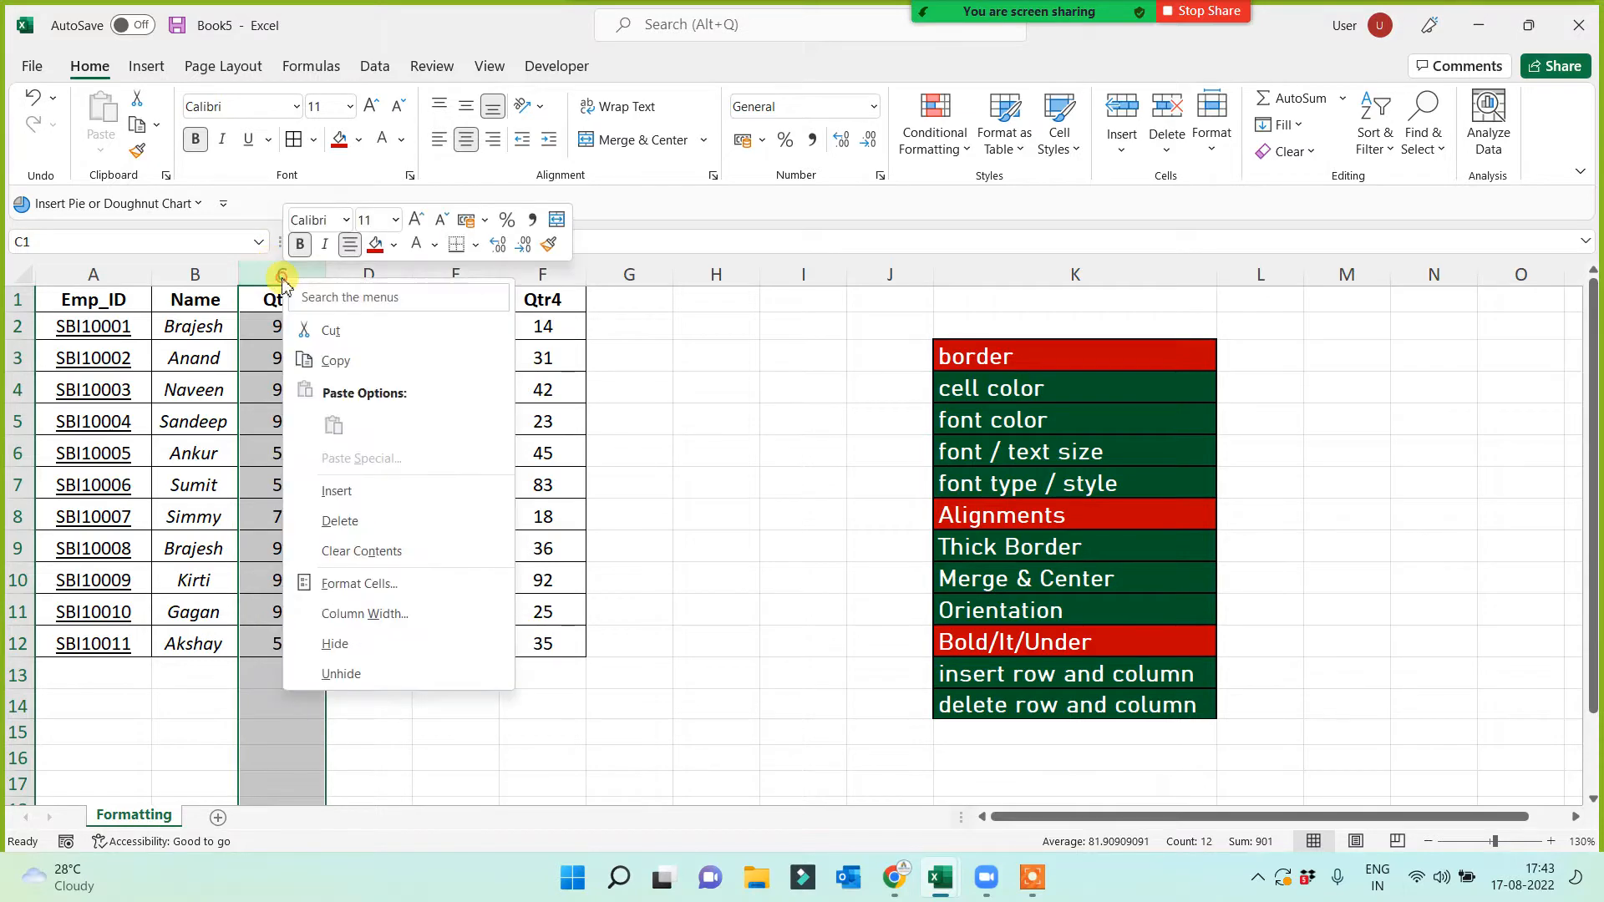
left_click(326, 489)
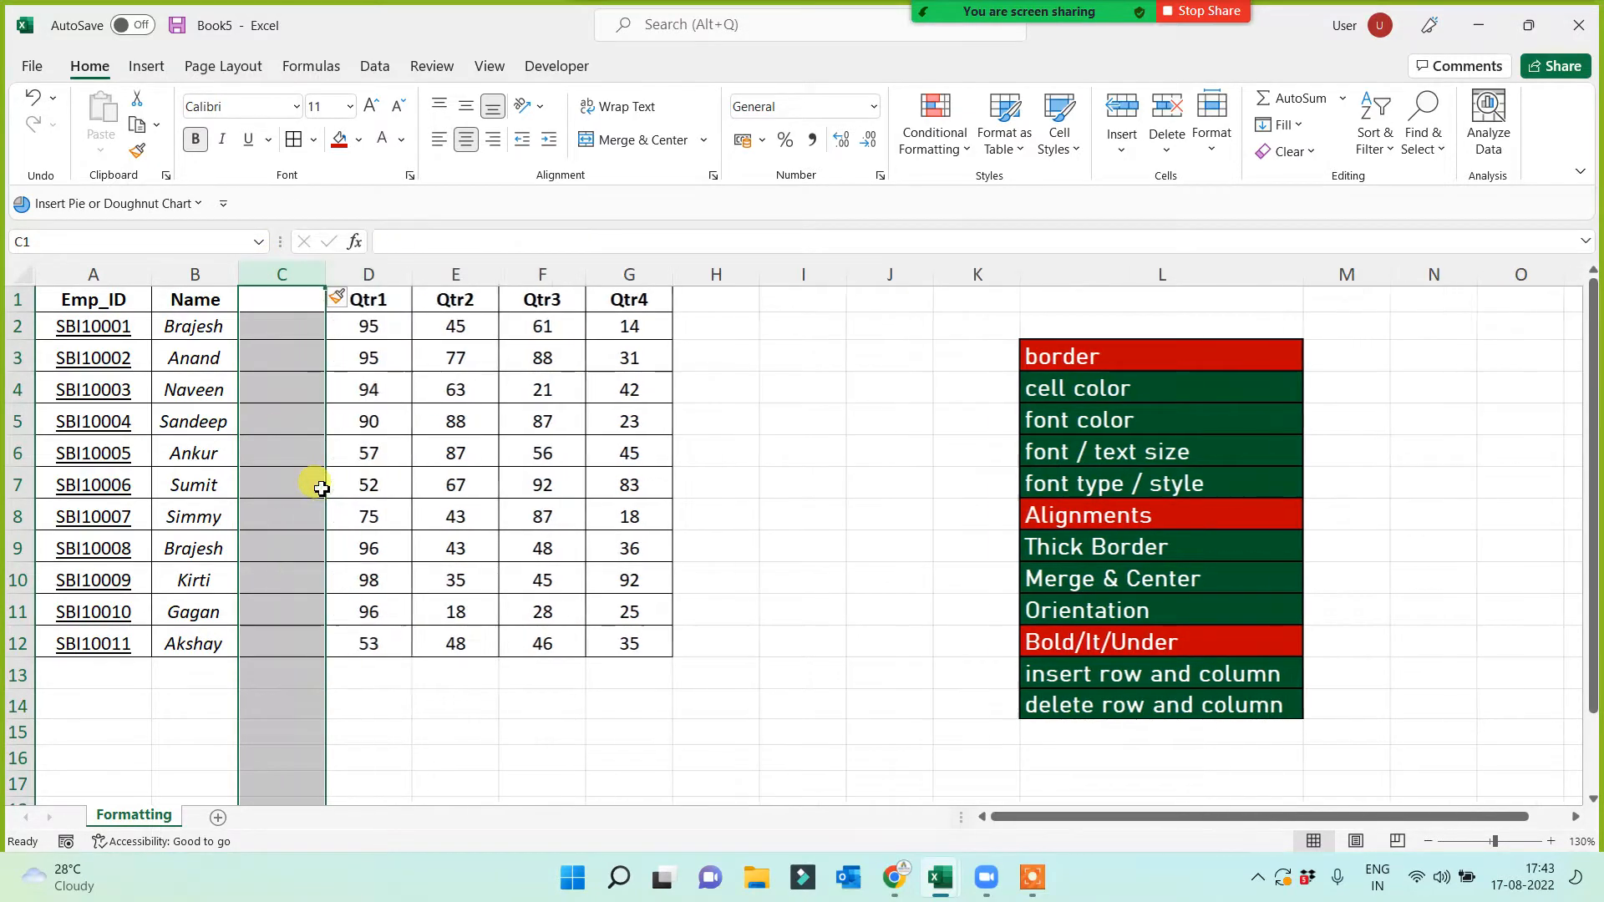
left_click(1143, 679)
left_click(539, 729)
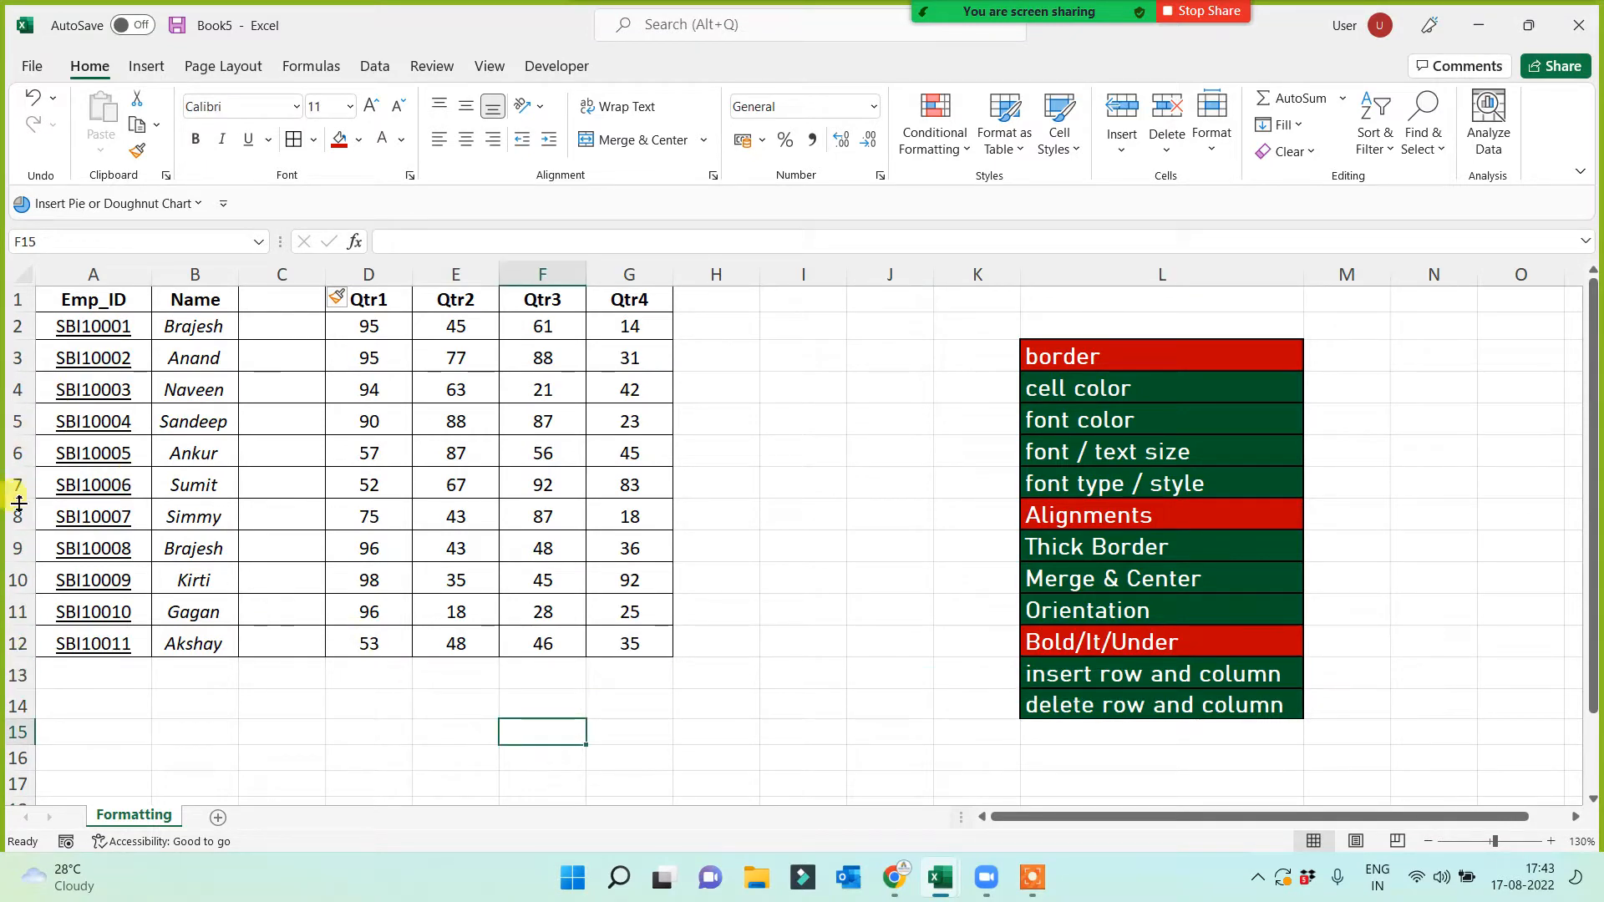
Insert two blank rows above row 6 of the employee table
right_click(18, 452)
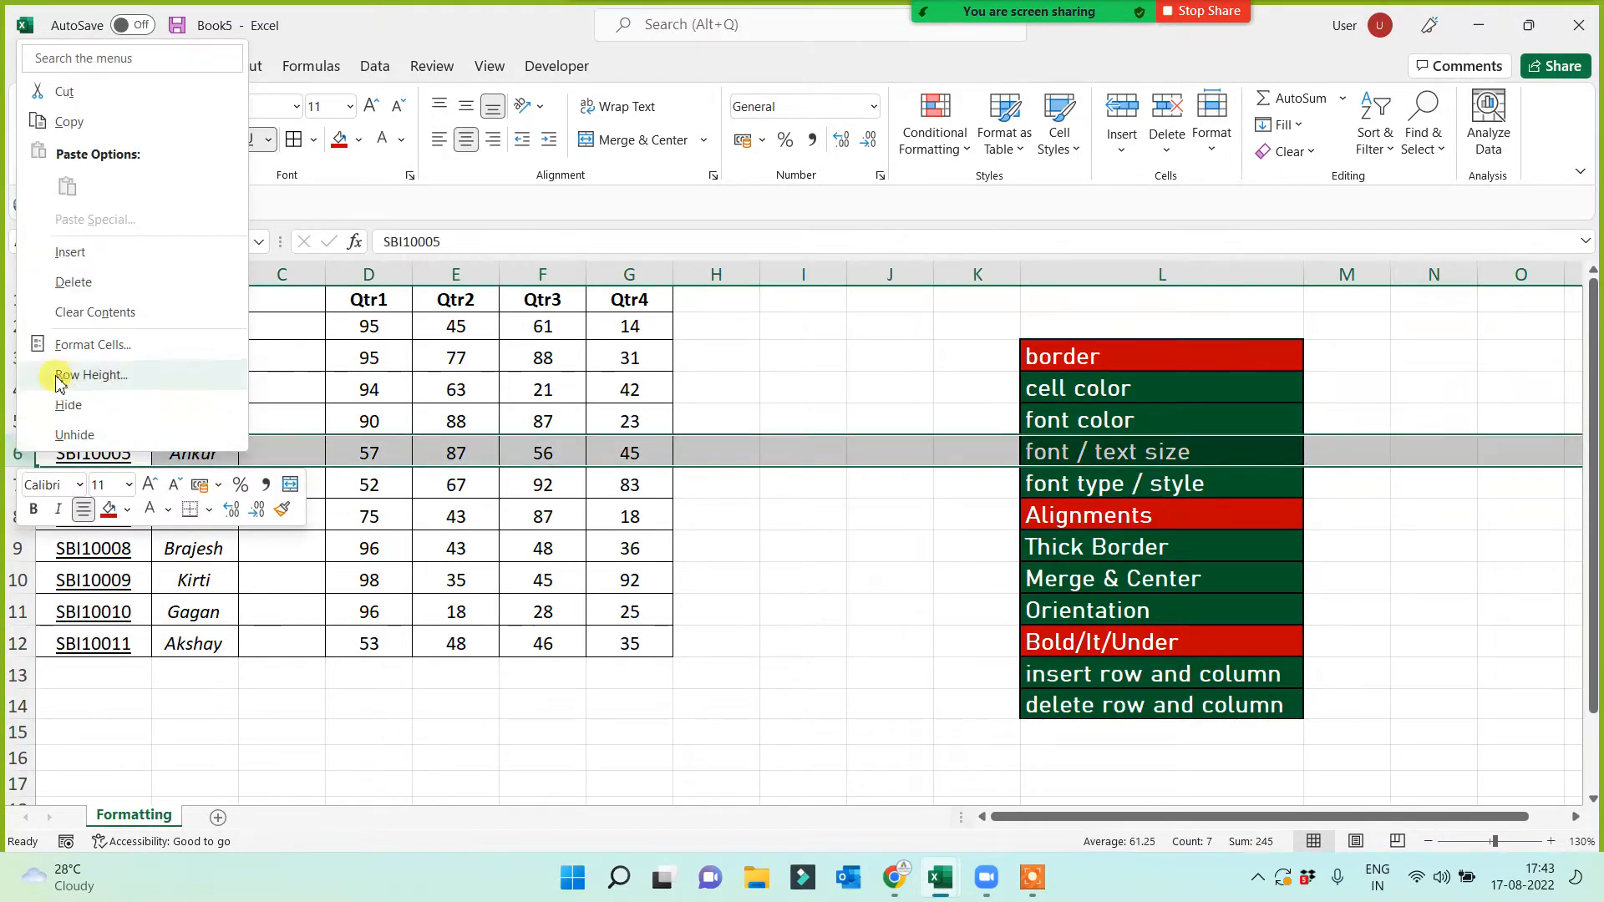
left_click(71, 254)
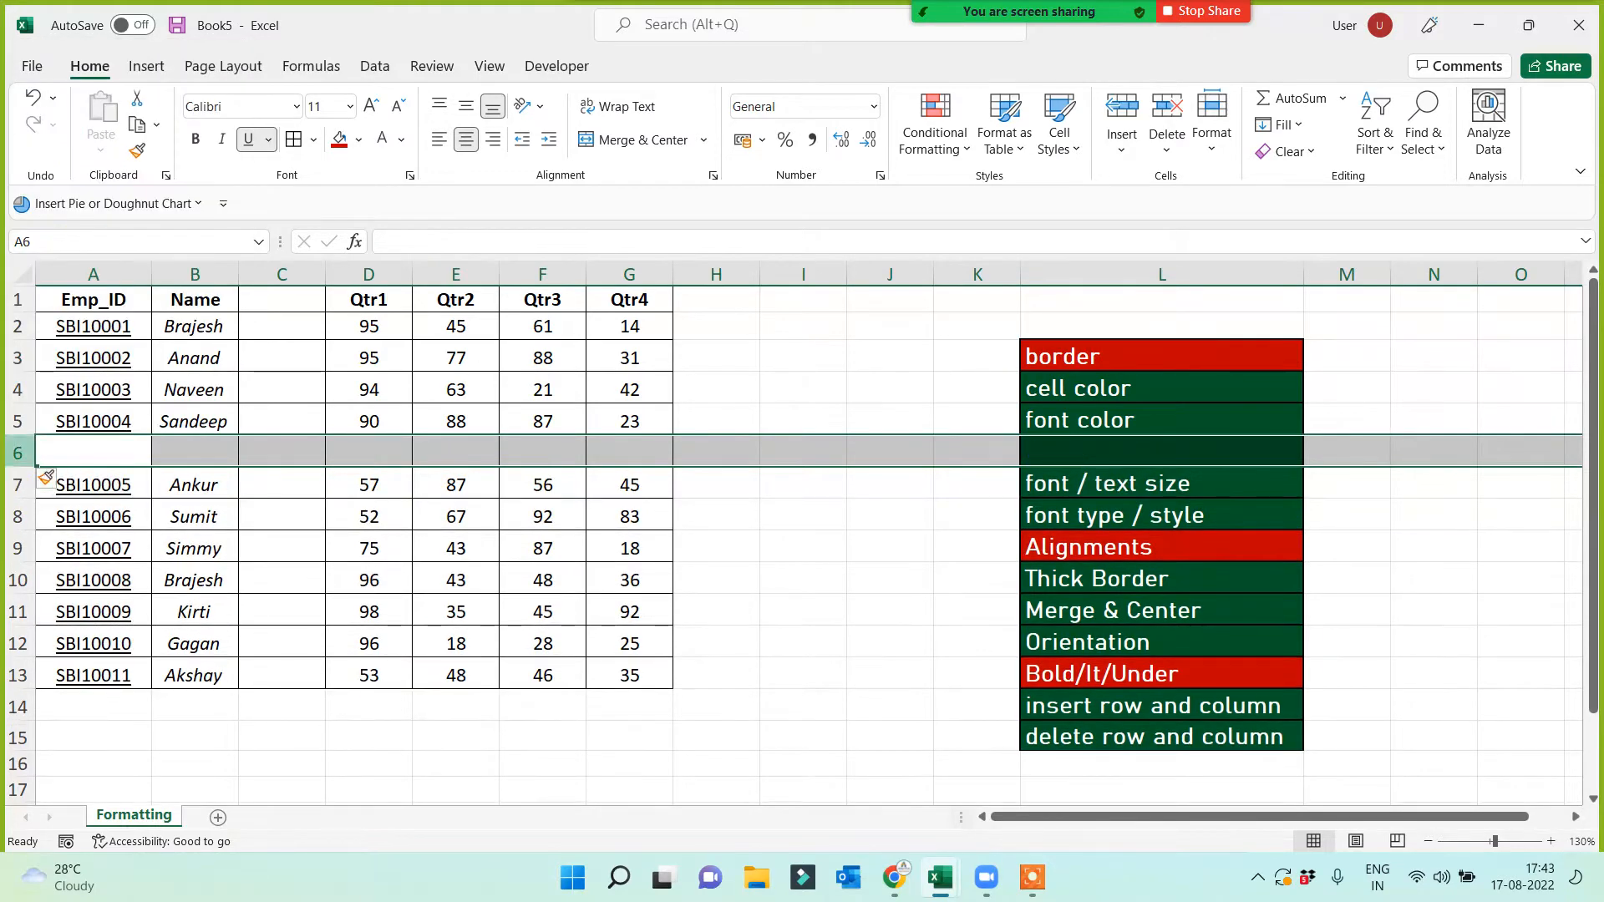
right_click(18, 453)
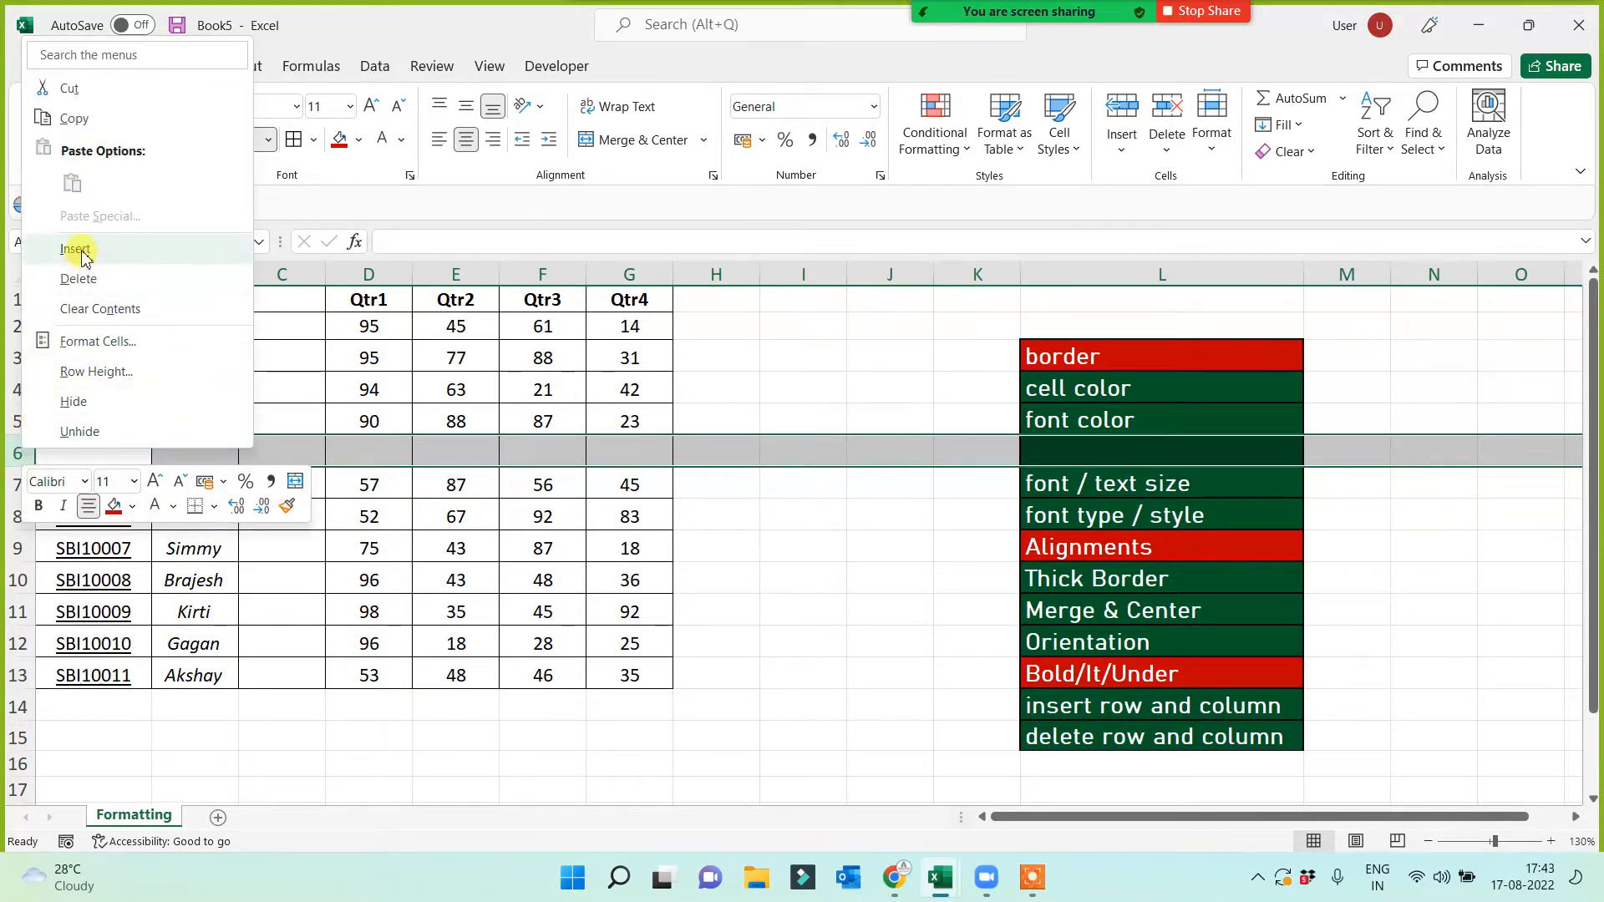
left_click(84, 251)
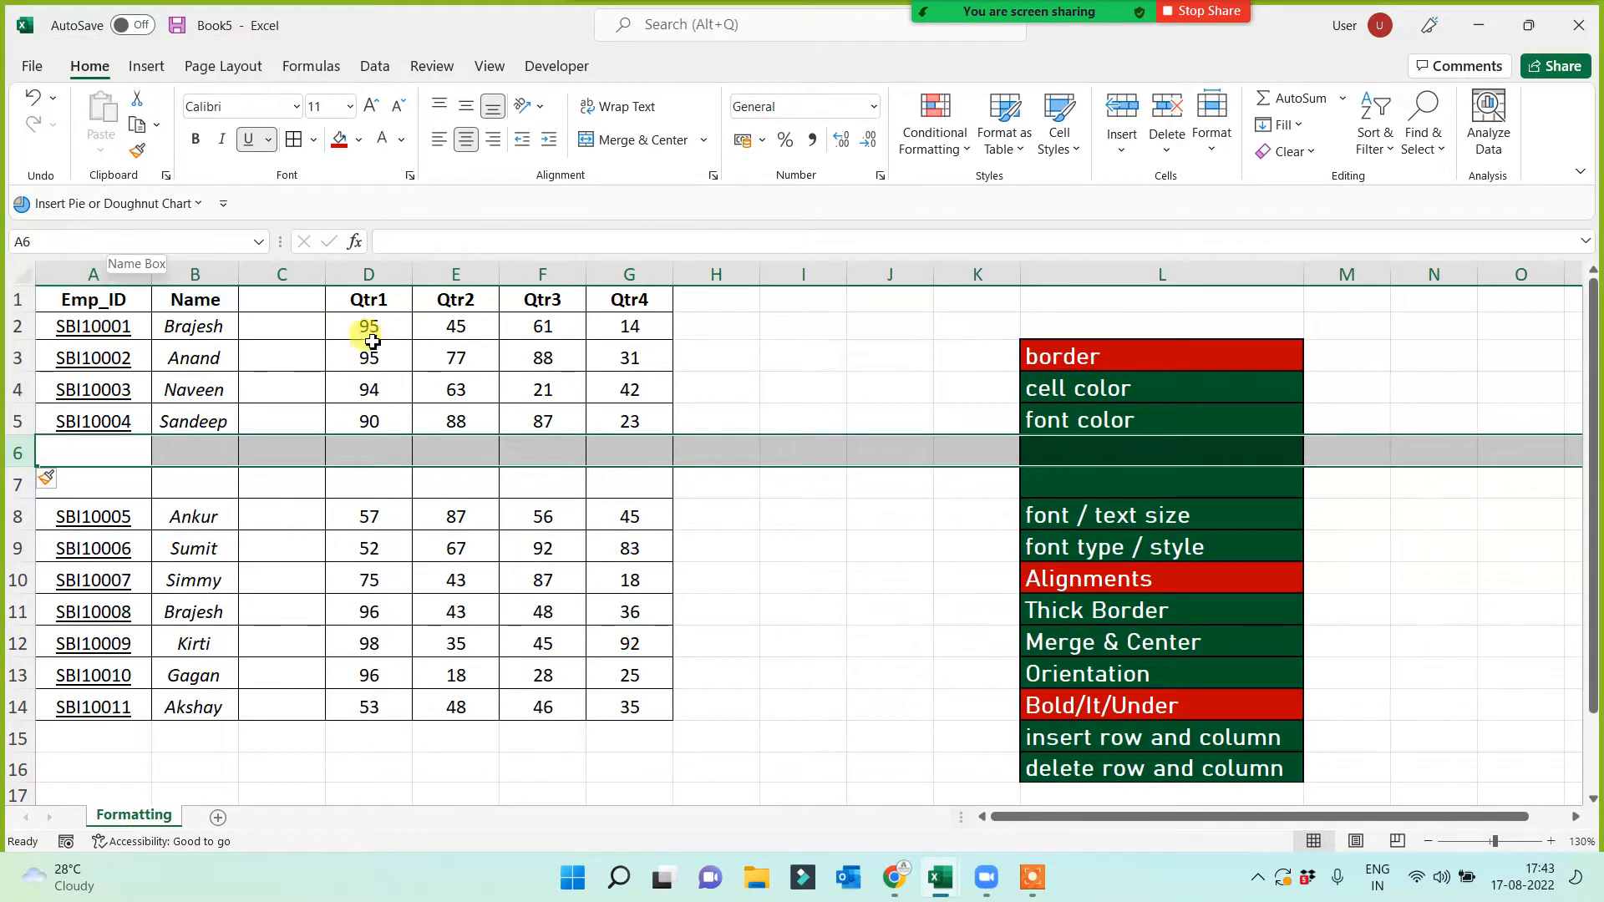
Insert a second blank column between the Name and Qtr1 columns of the table
right_click(301, 275)
left_click(352, 491)
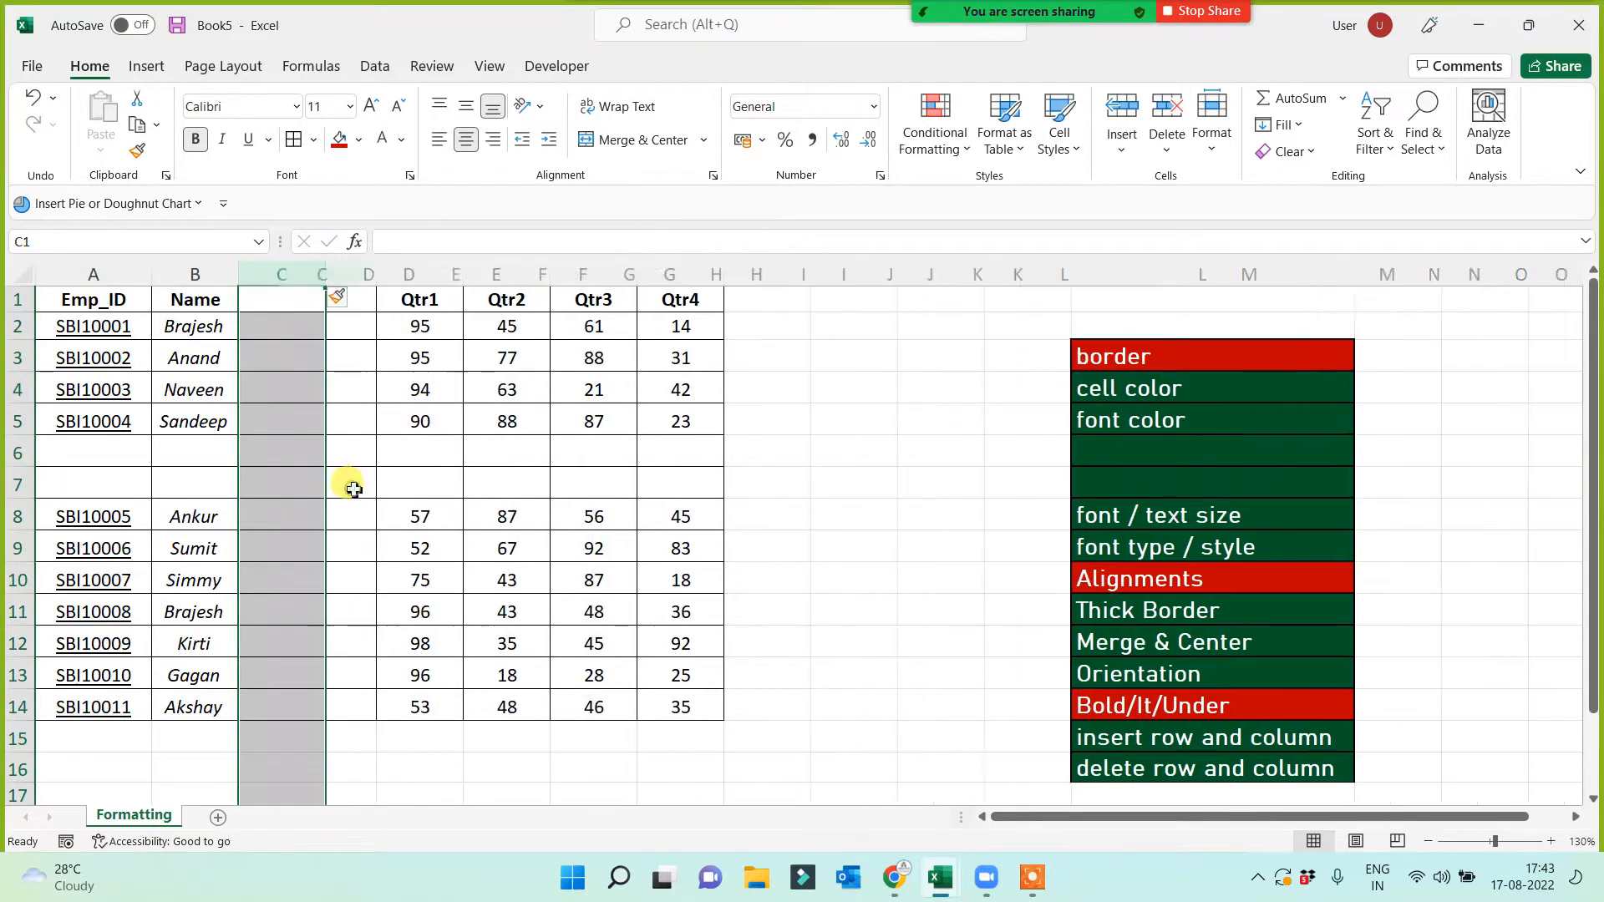
left_click(334, 539)
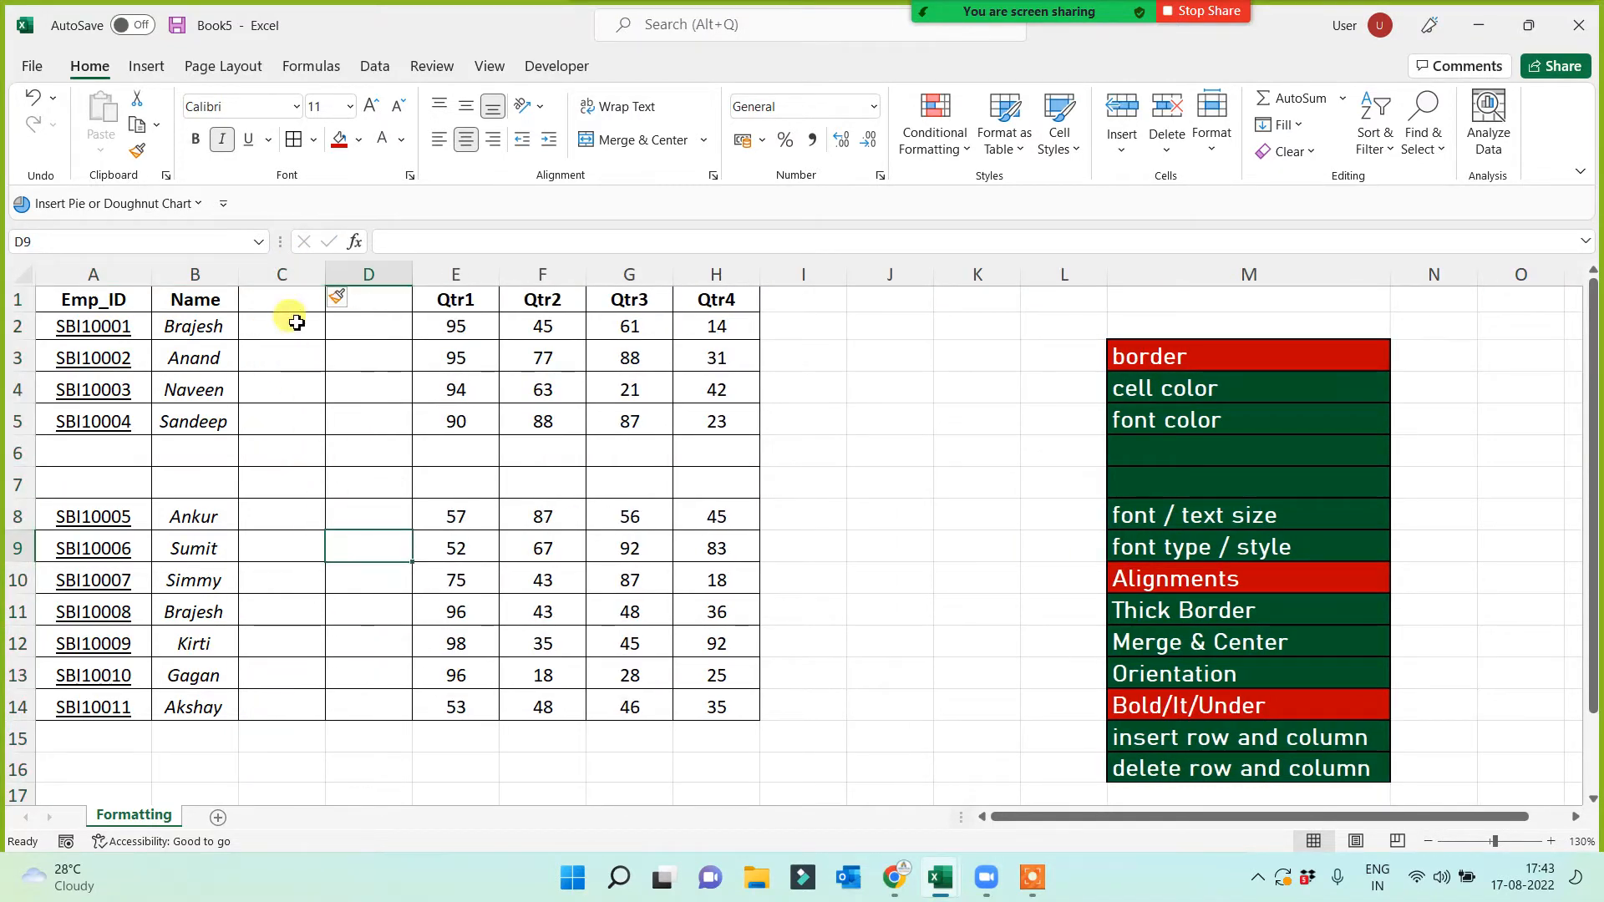
Delete the two blank columns C and D between the Name and Qtr1 columns
left_click_drag(293, 272, 374, 269)
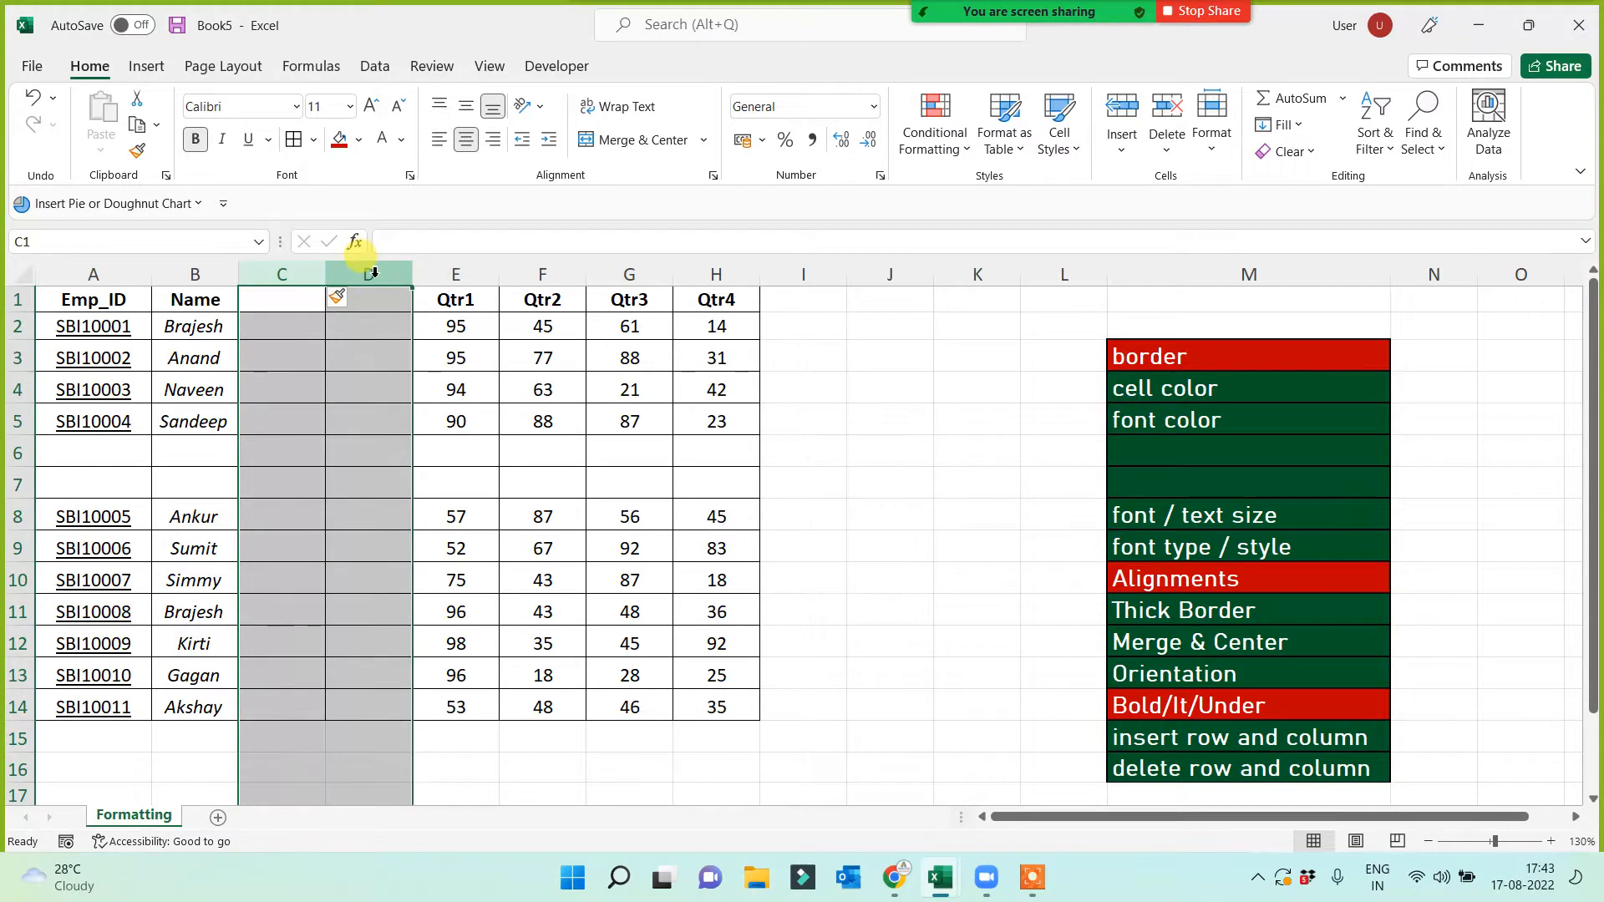
right_click(373, 271)
left_click(409, 514)
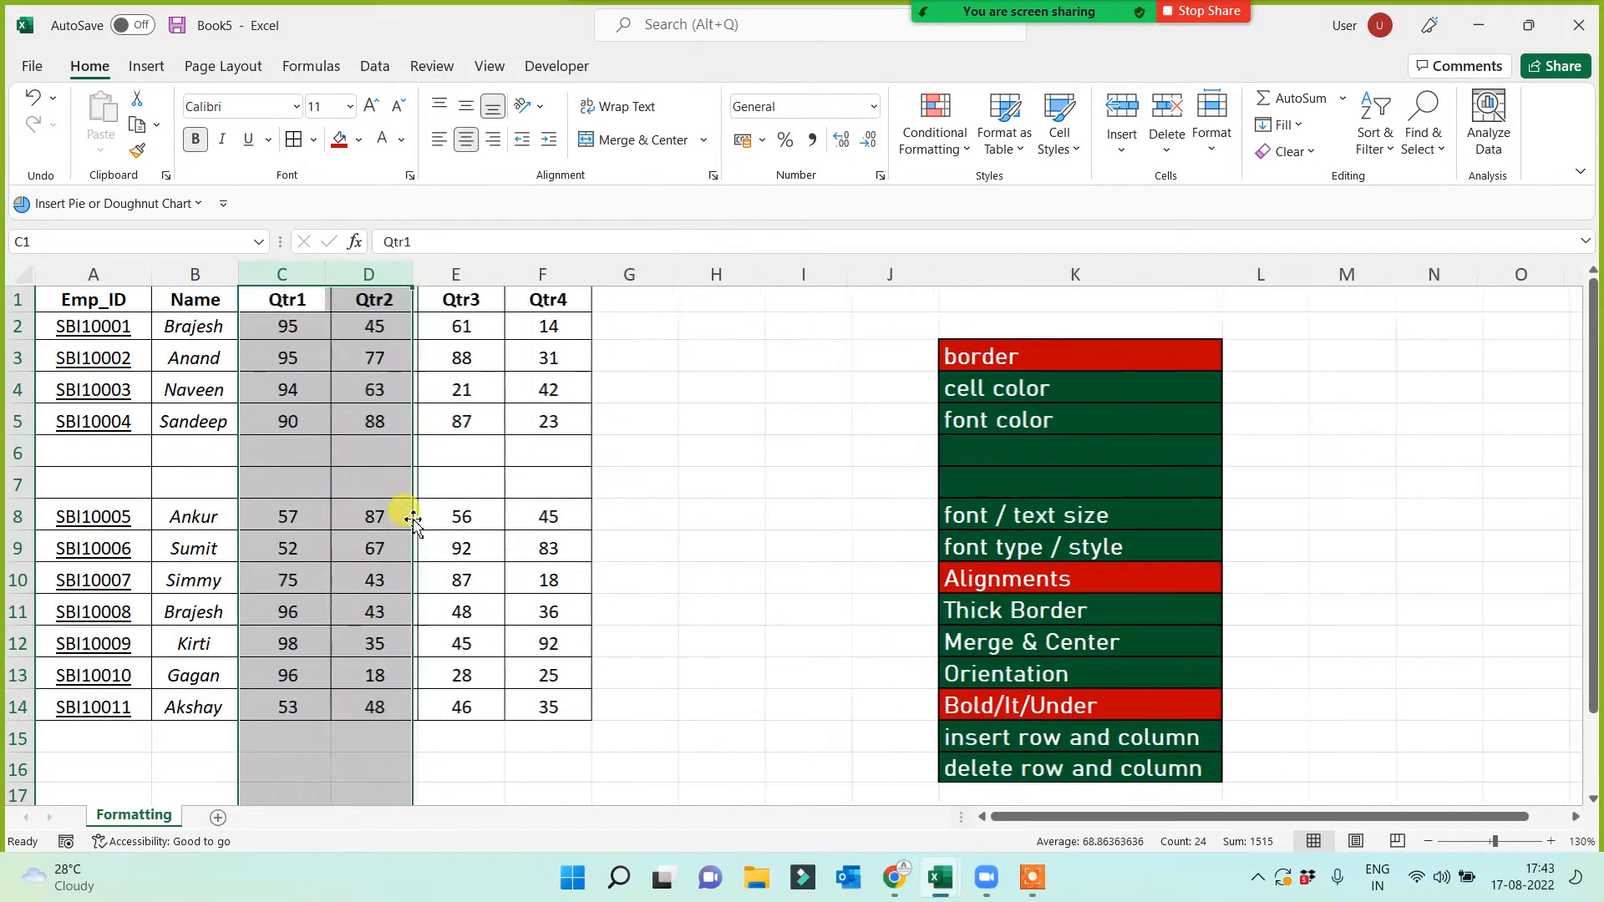
left_click(272, 475)
Delete the blank rows 6 and 7 from the employee table
left_click_drag(23, 453, 22, 483)
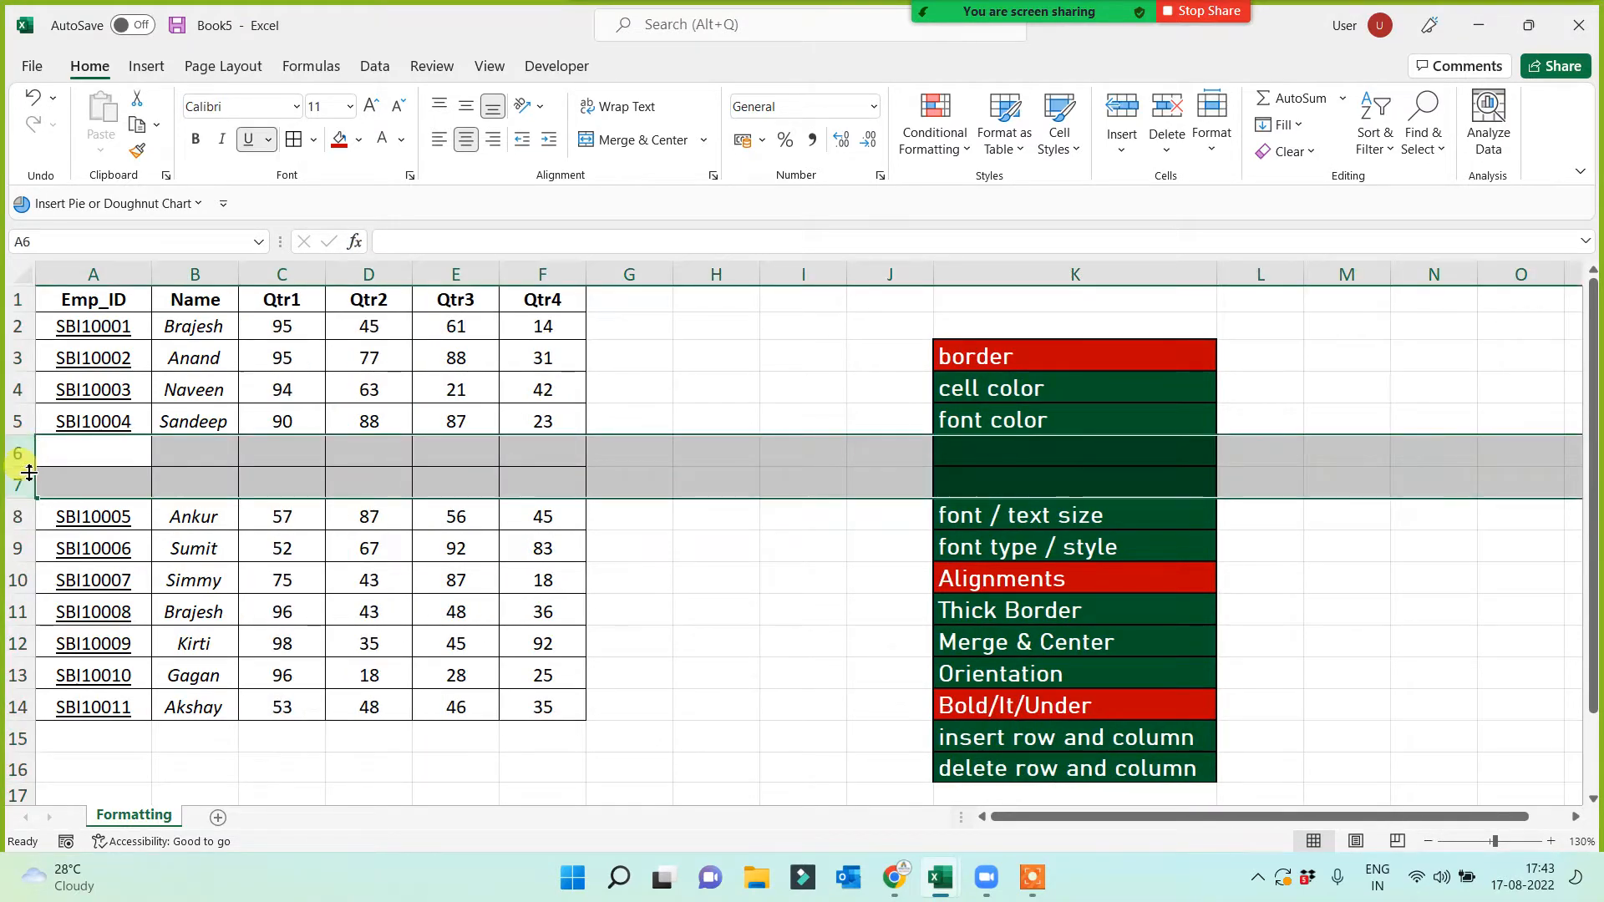
right_click(22, 482)
left_click(84, 313)
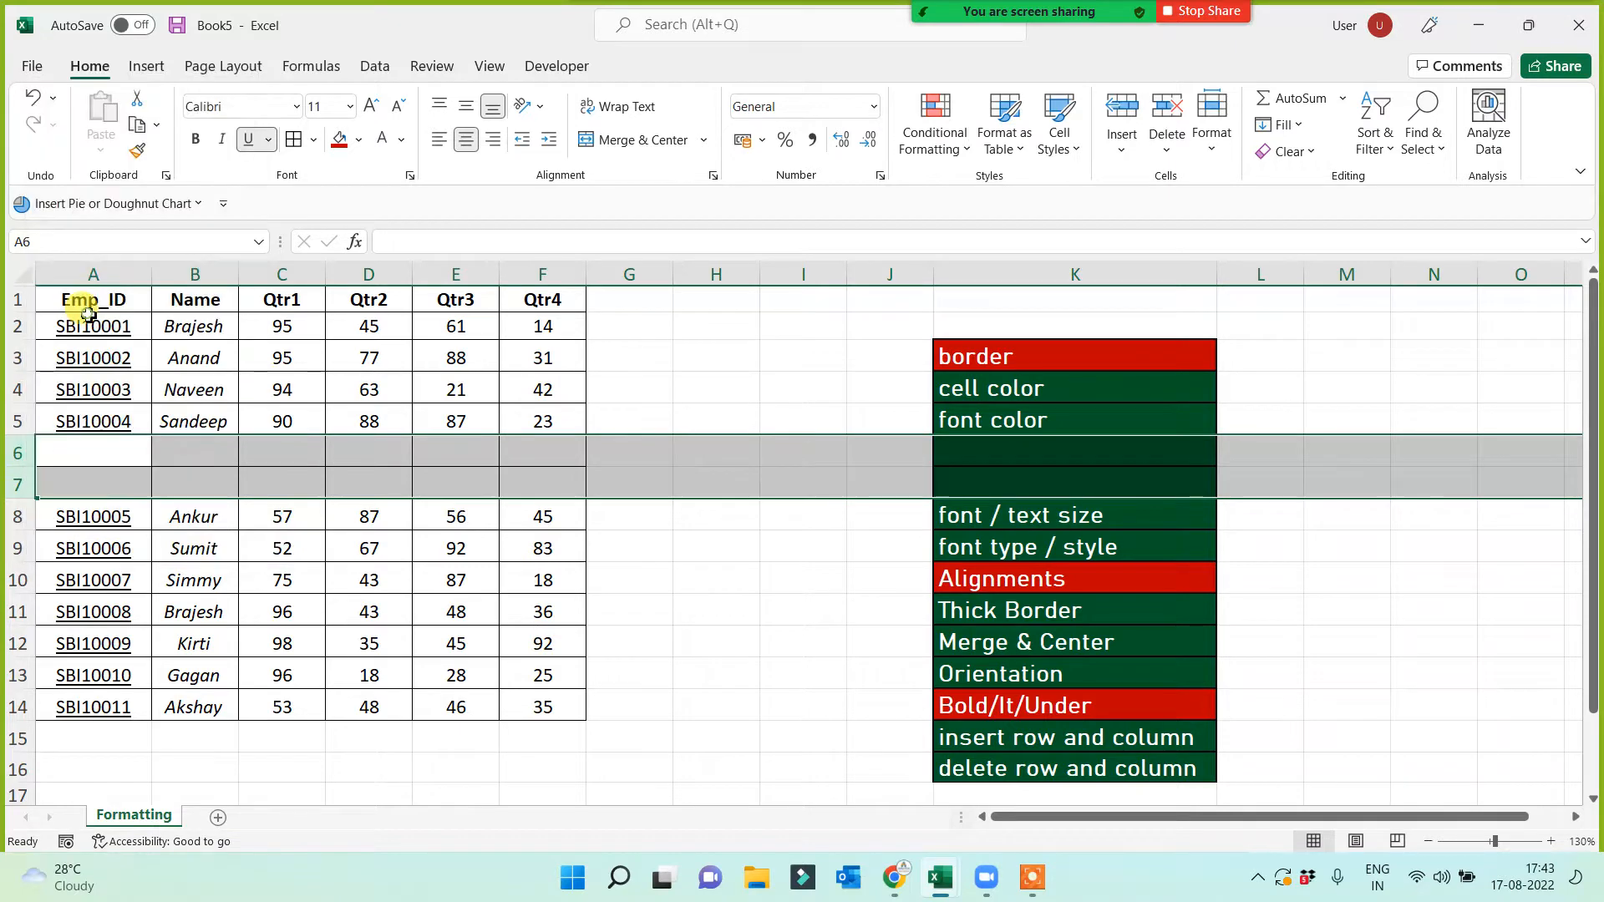
left_click(696, 631)
Fill the "insert row and column", "delete row and column" and "cell color" checklist cells with red
left_click_drag(995, 670, 991, 698)
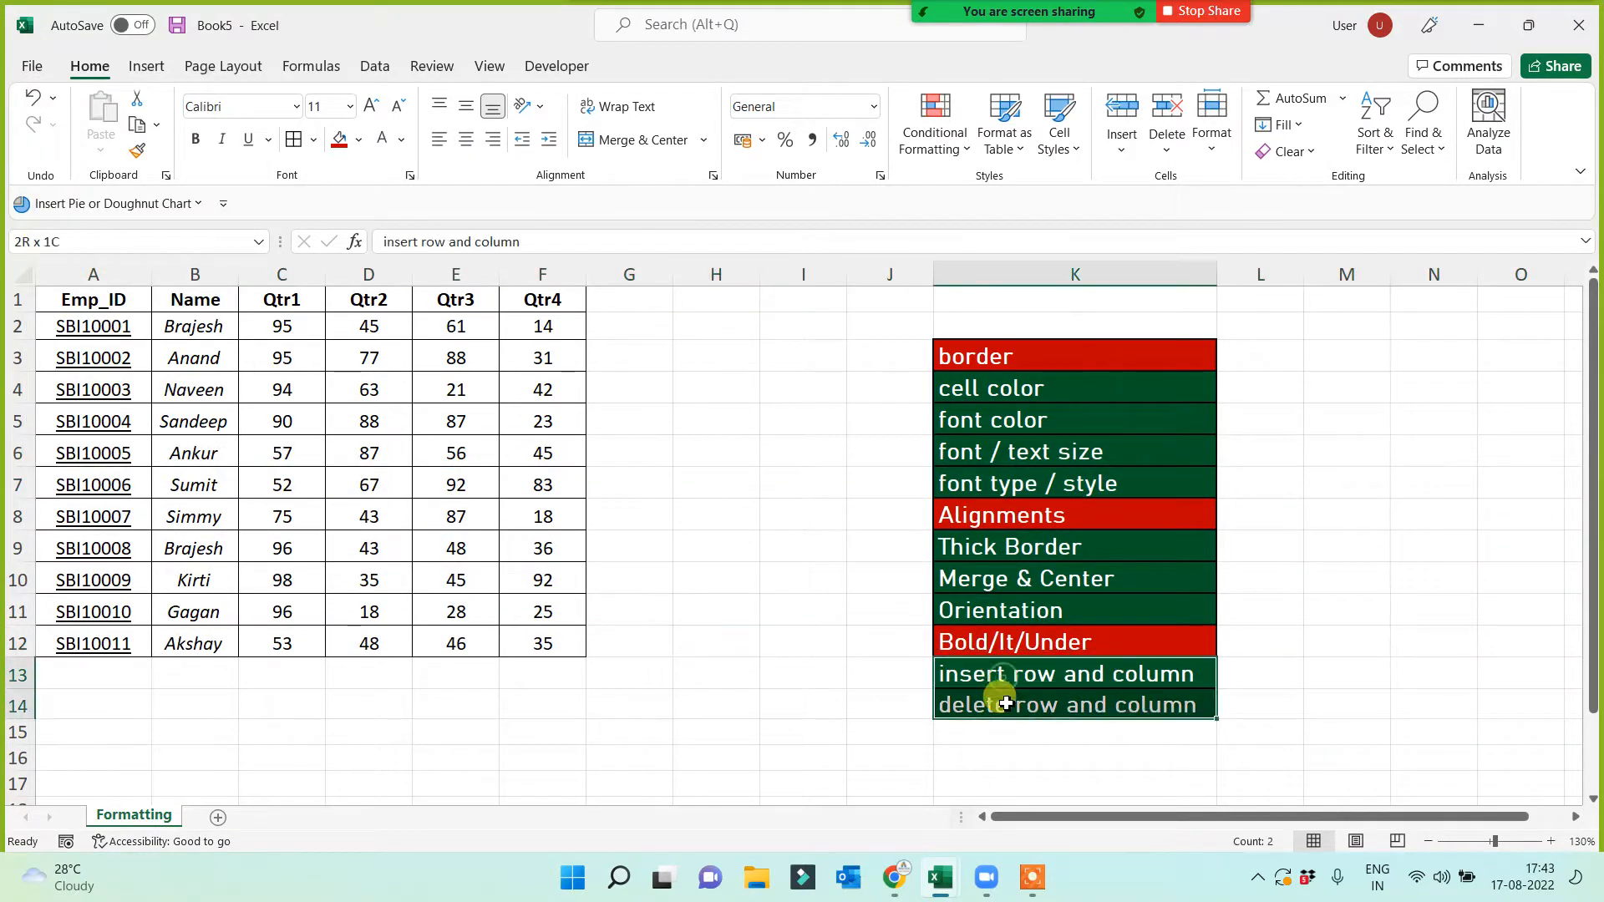
left_click(336, 138)
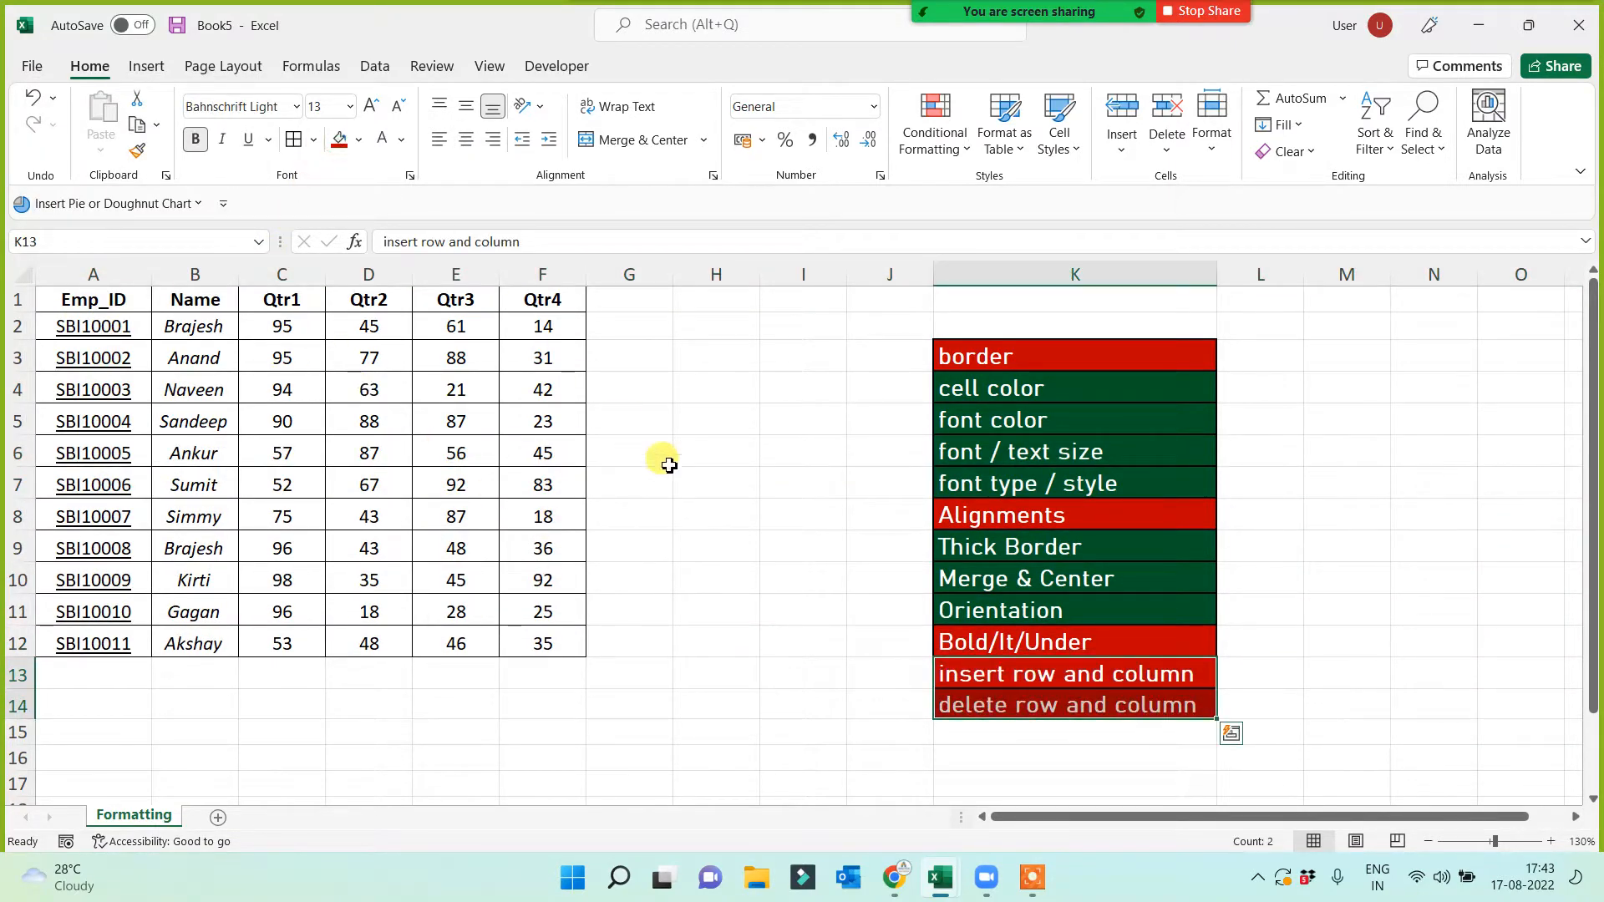
left_click(696, 526)
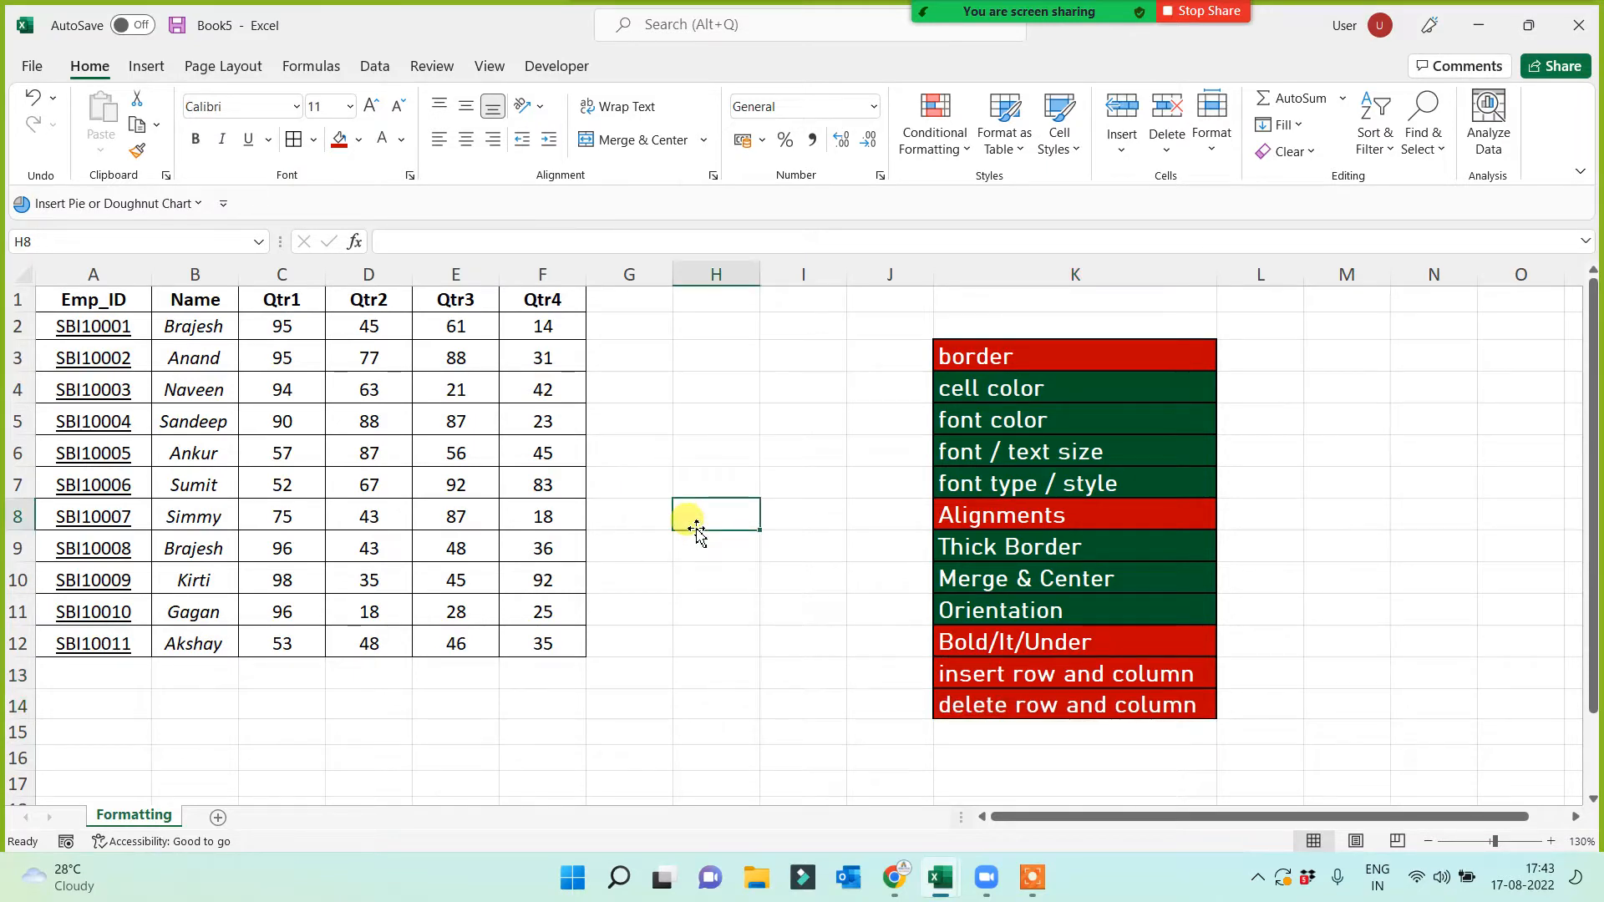
left_click(1030, 391)
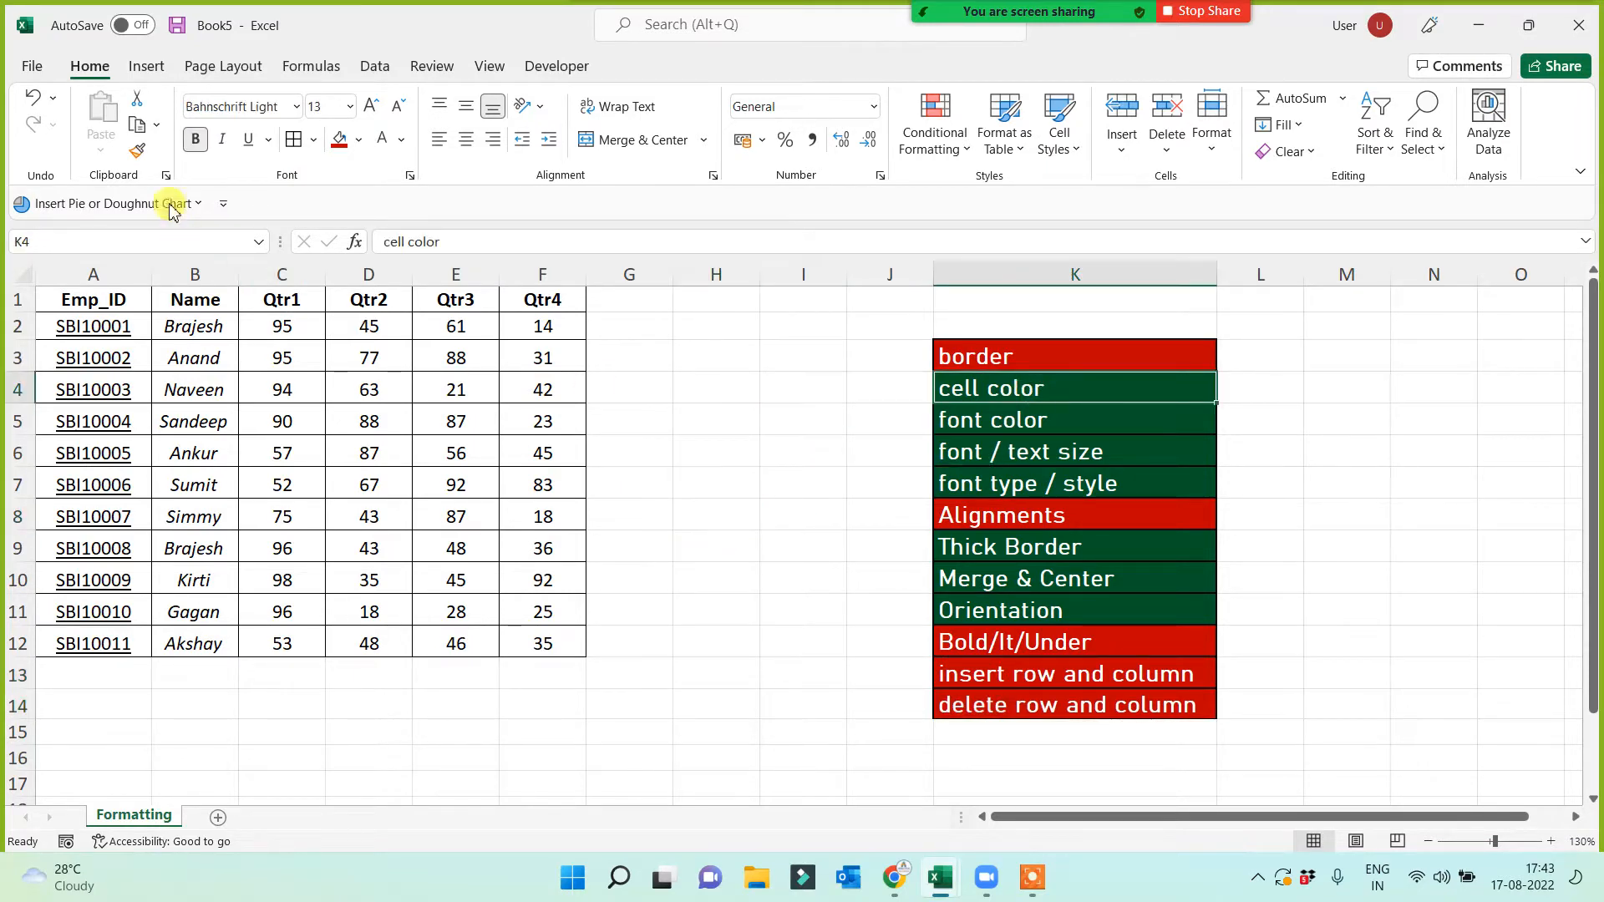
left_click(336, 147)
left_click(707, 441)
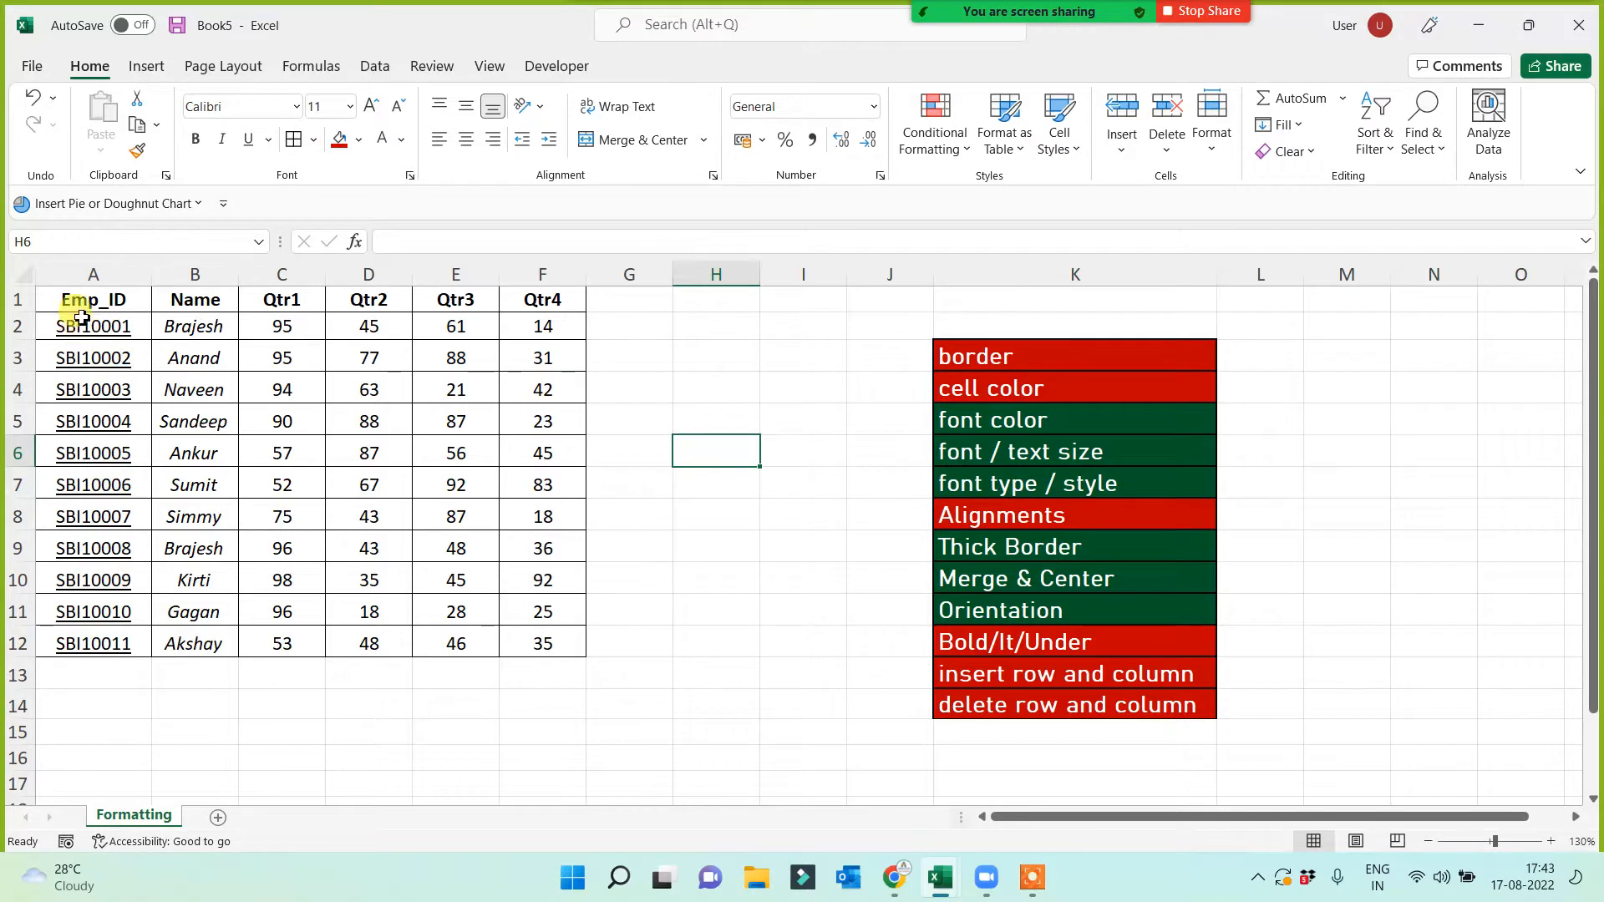
Fill the table's header row A1:F1 with yellow
left_click_drag(80, 299, 541, 299)
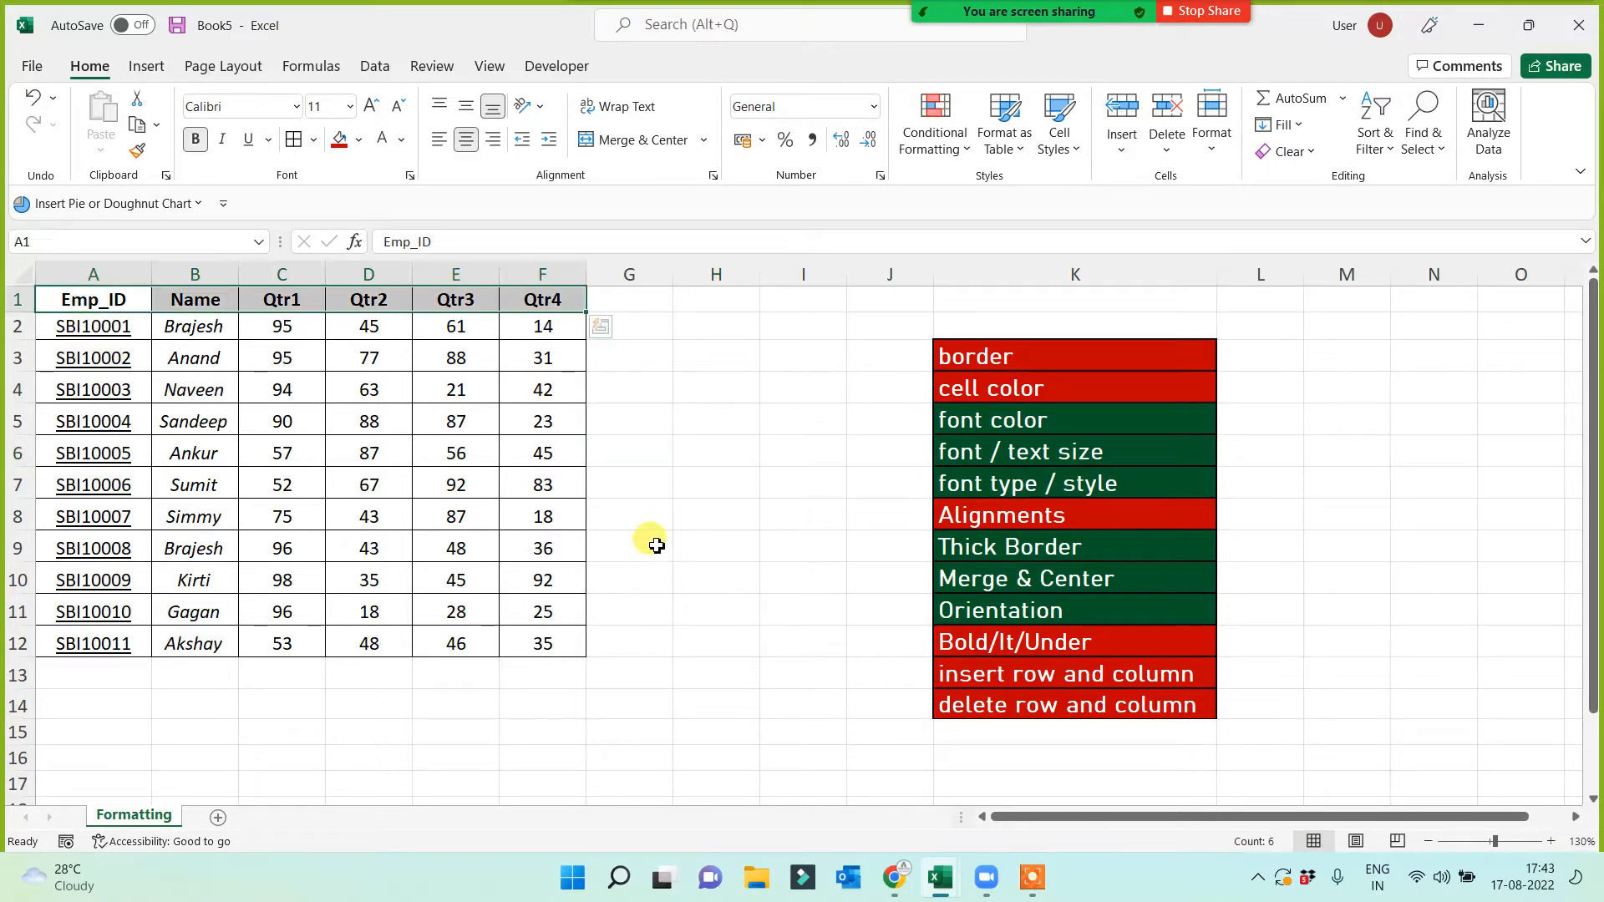
left_click(359, 140)
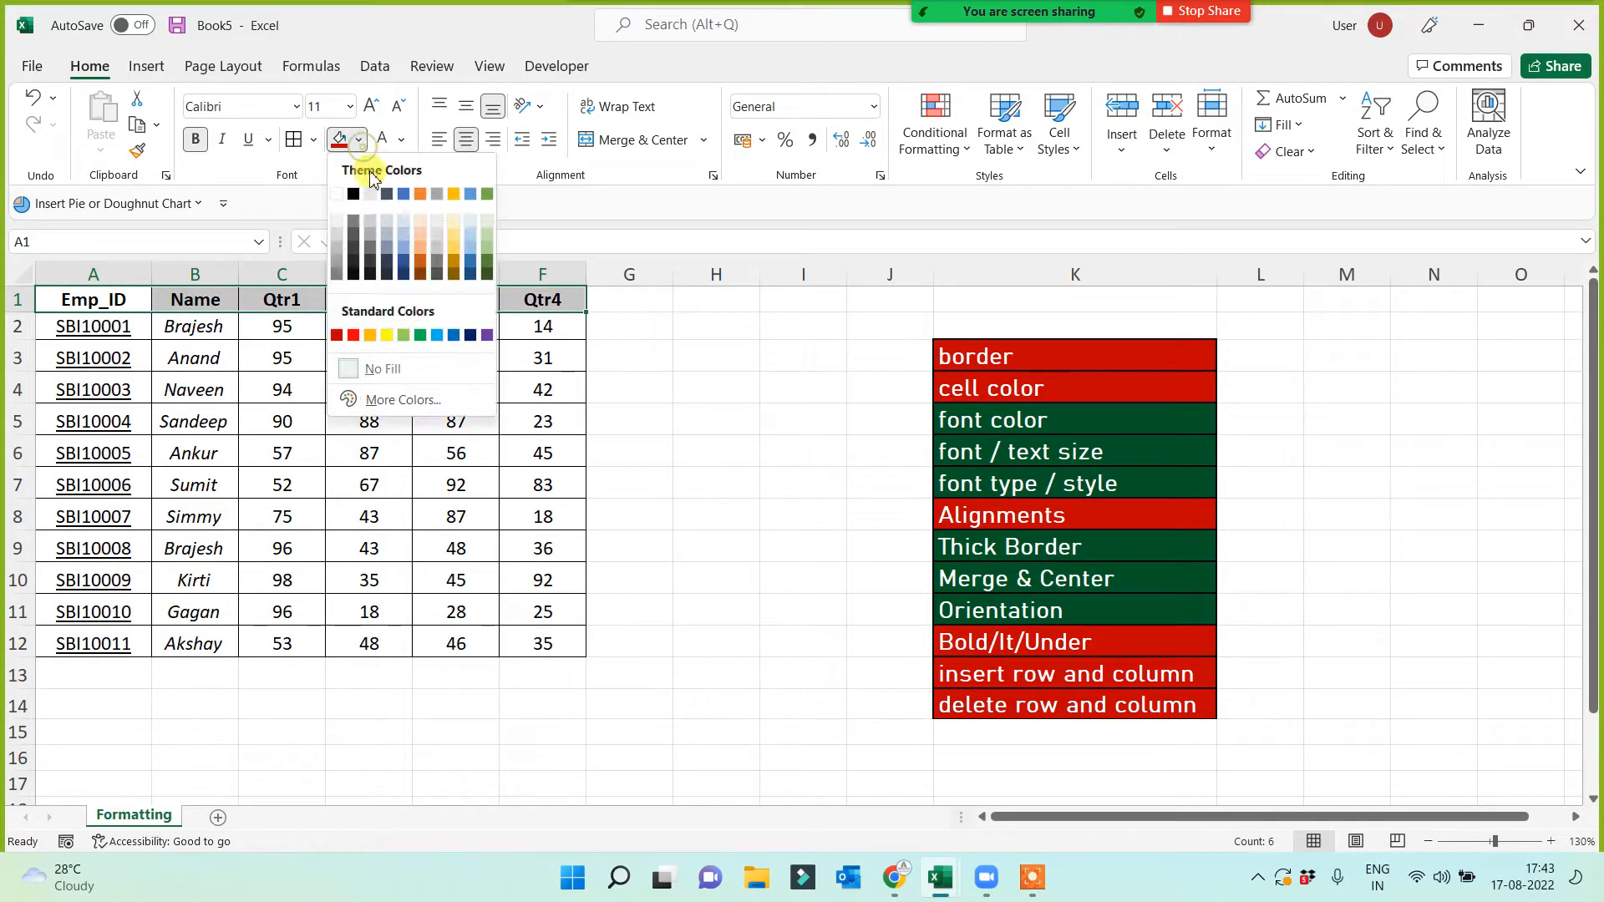
left_click(389, 336)
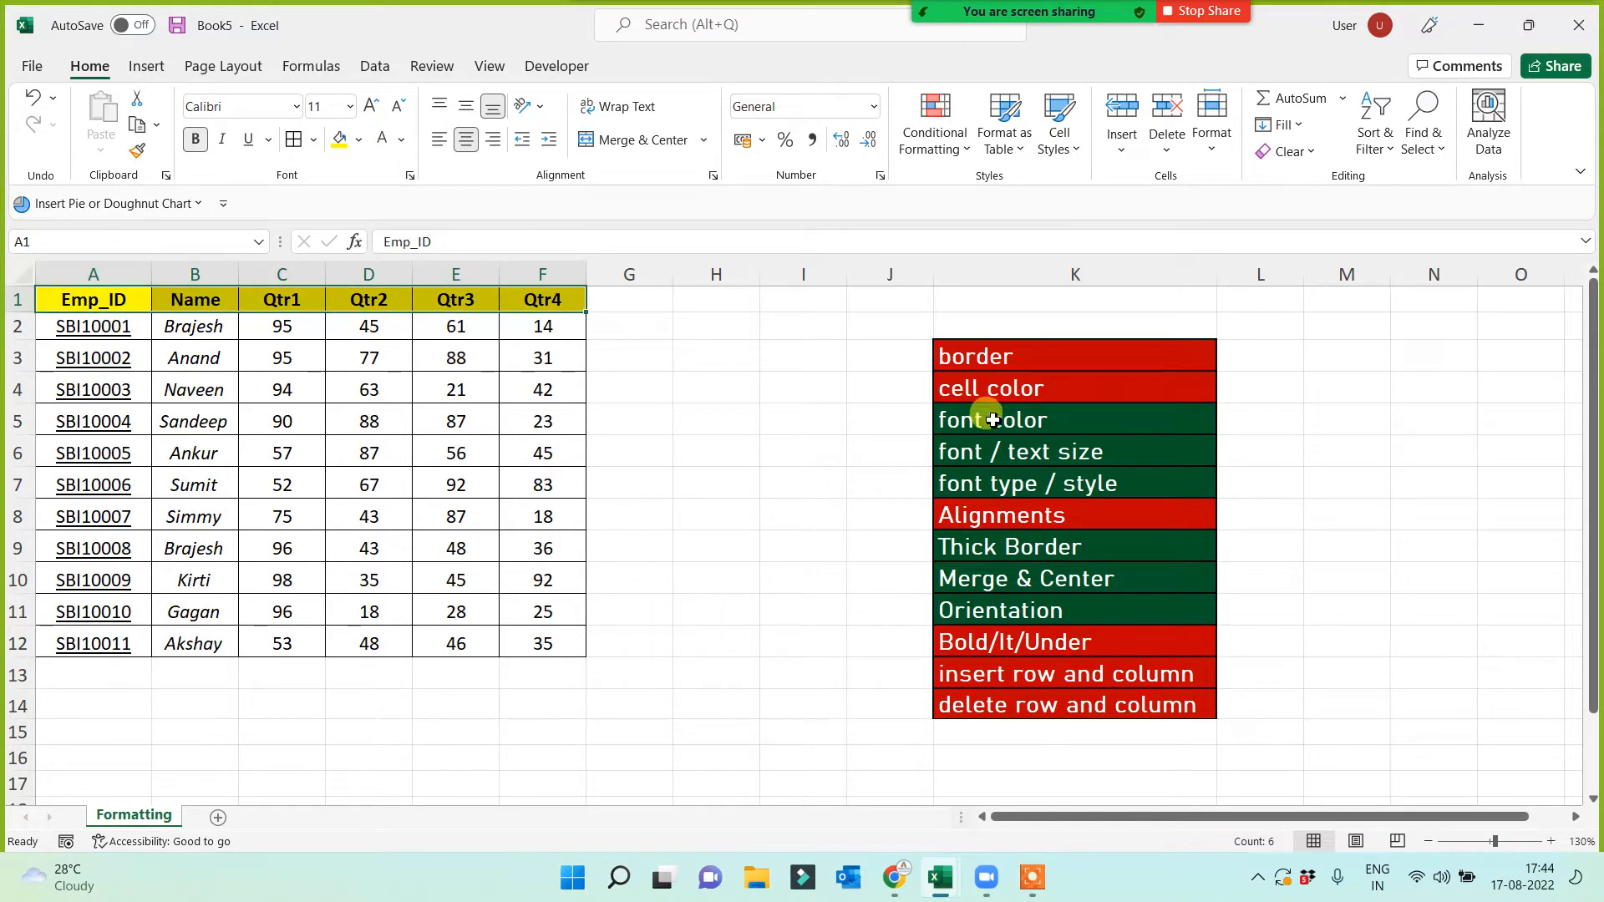
left_click(969, 387)
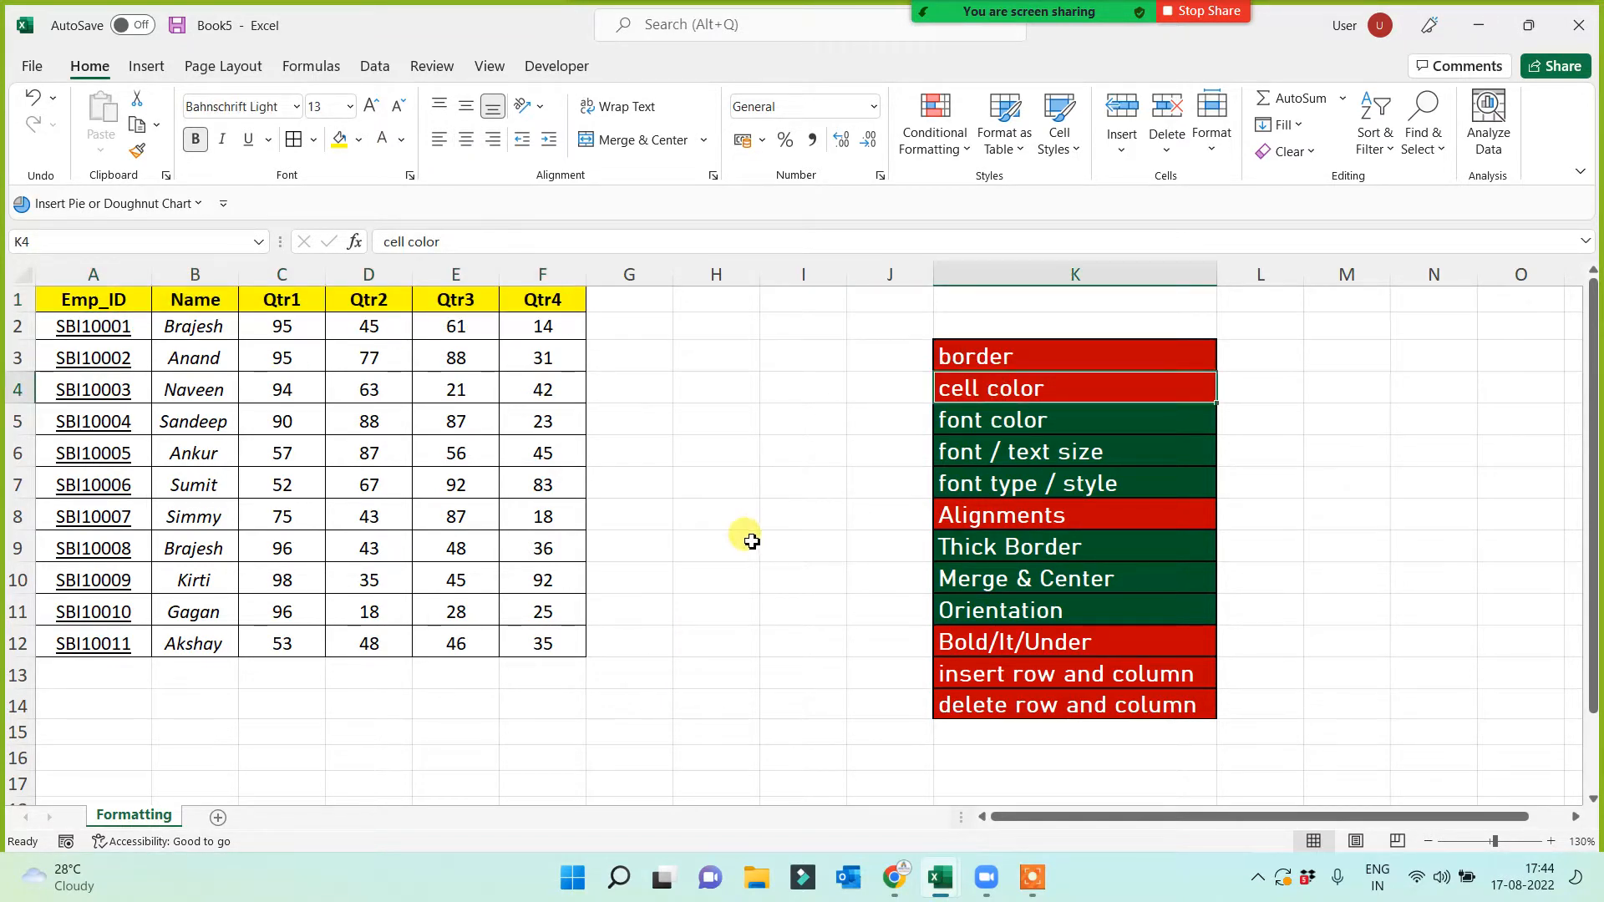
Set the font color of the employee names in B2:B12 to blue and make them bold
left_click(986, 420)
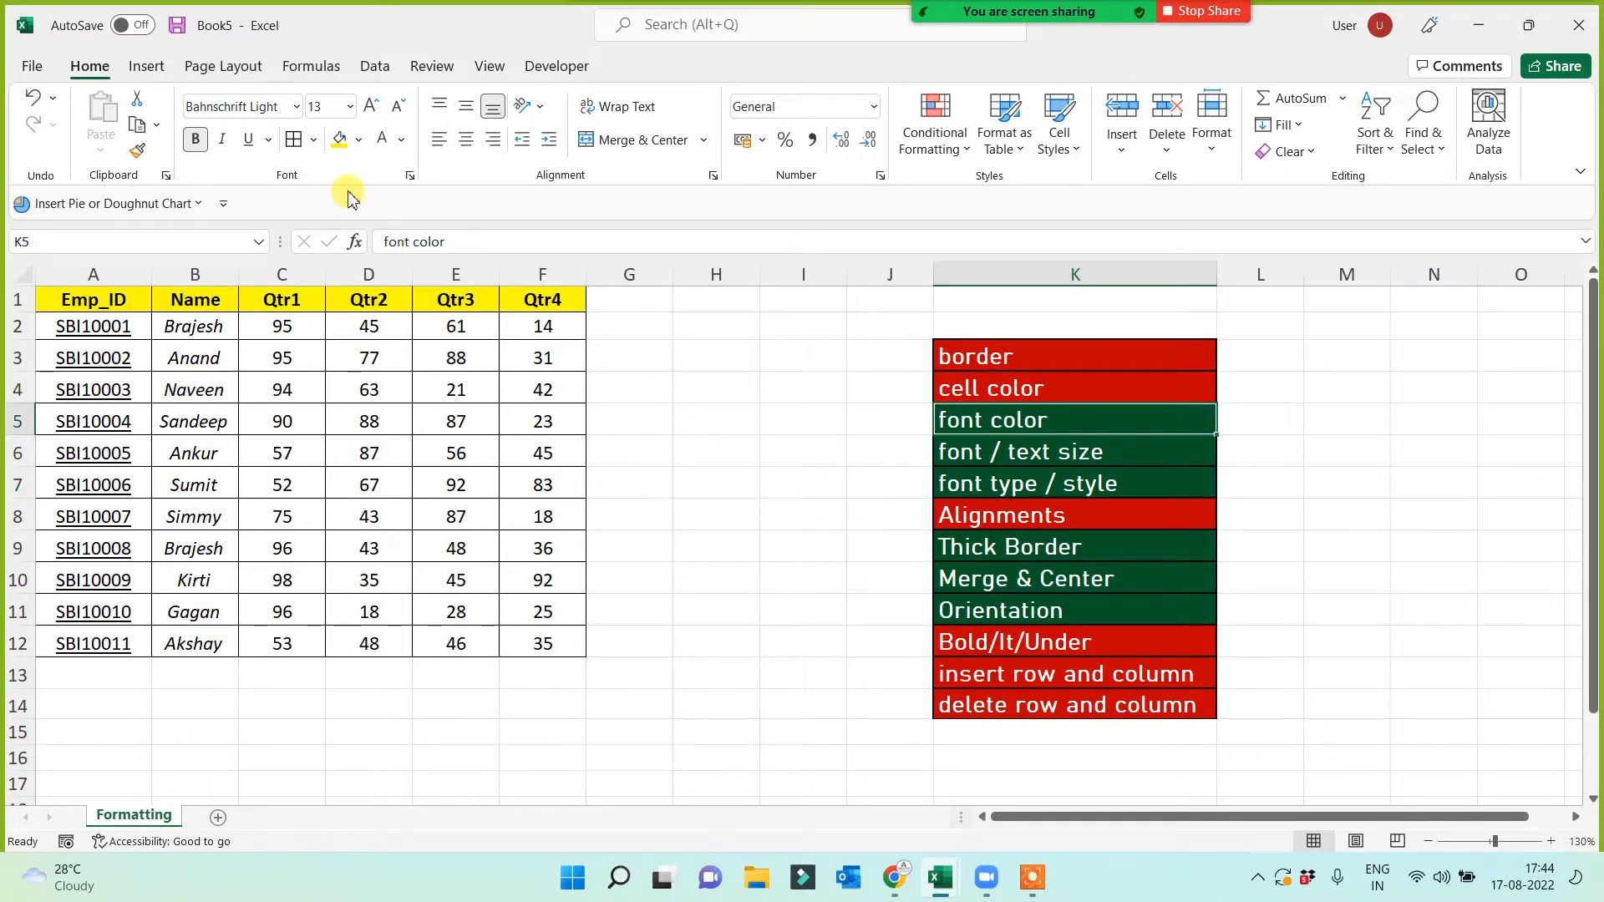
left_click_drag(188, 336, 179, 644)
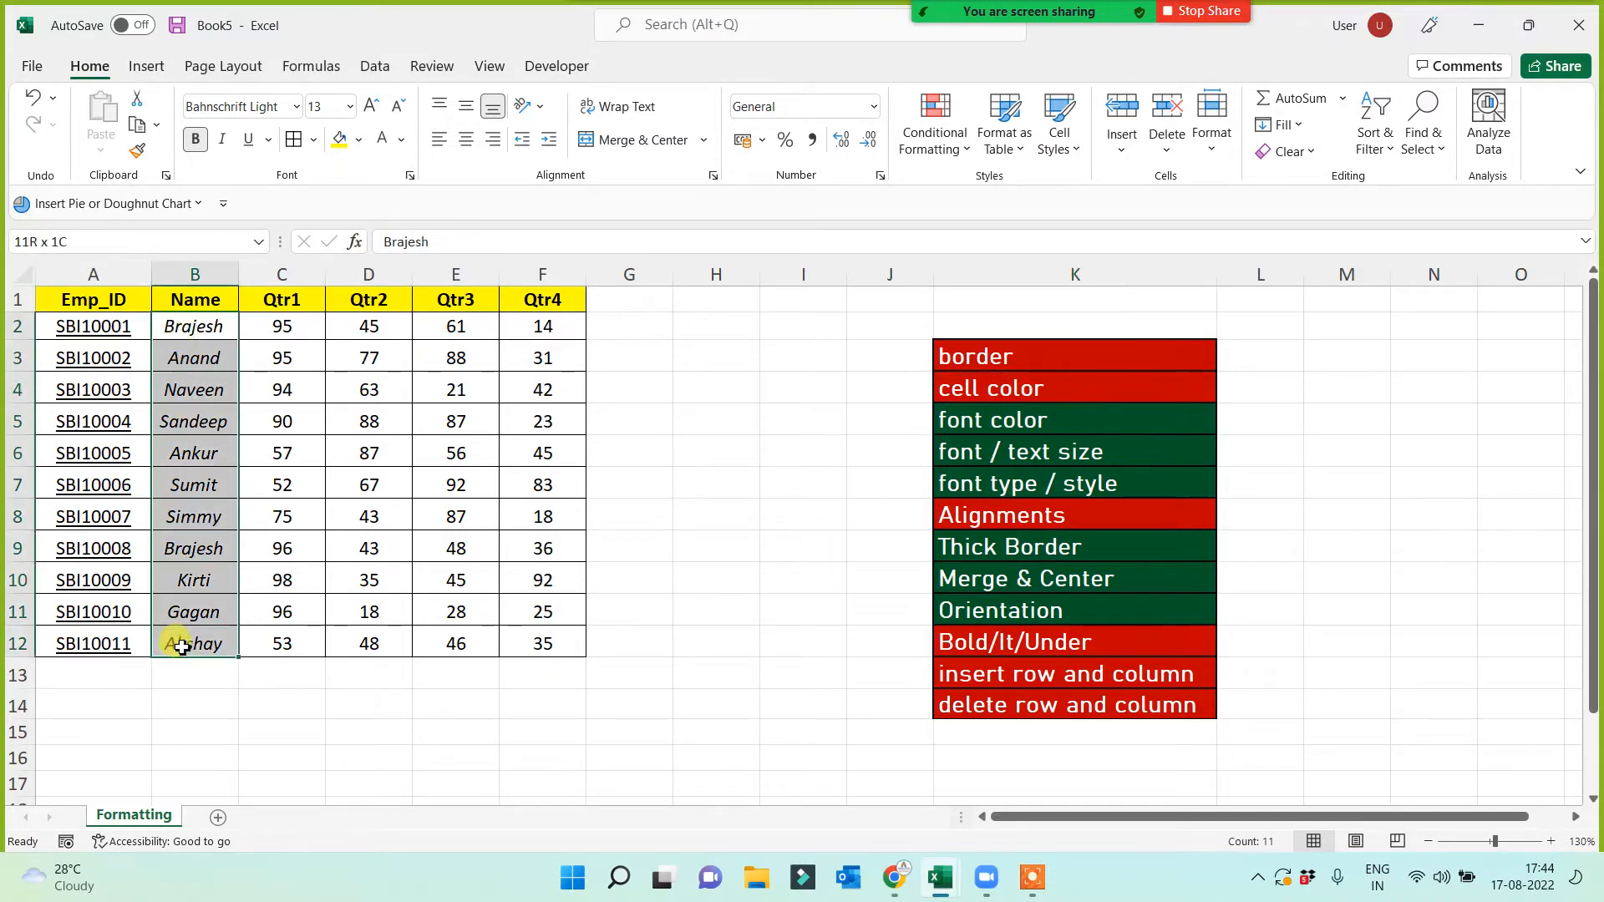
left_click(402, 142)
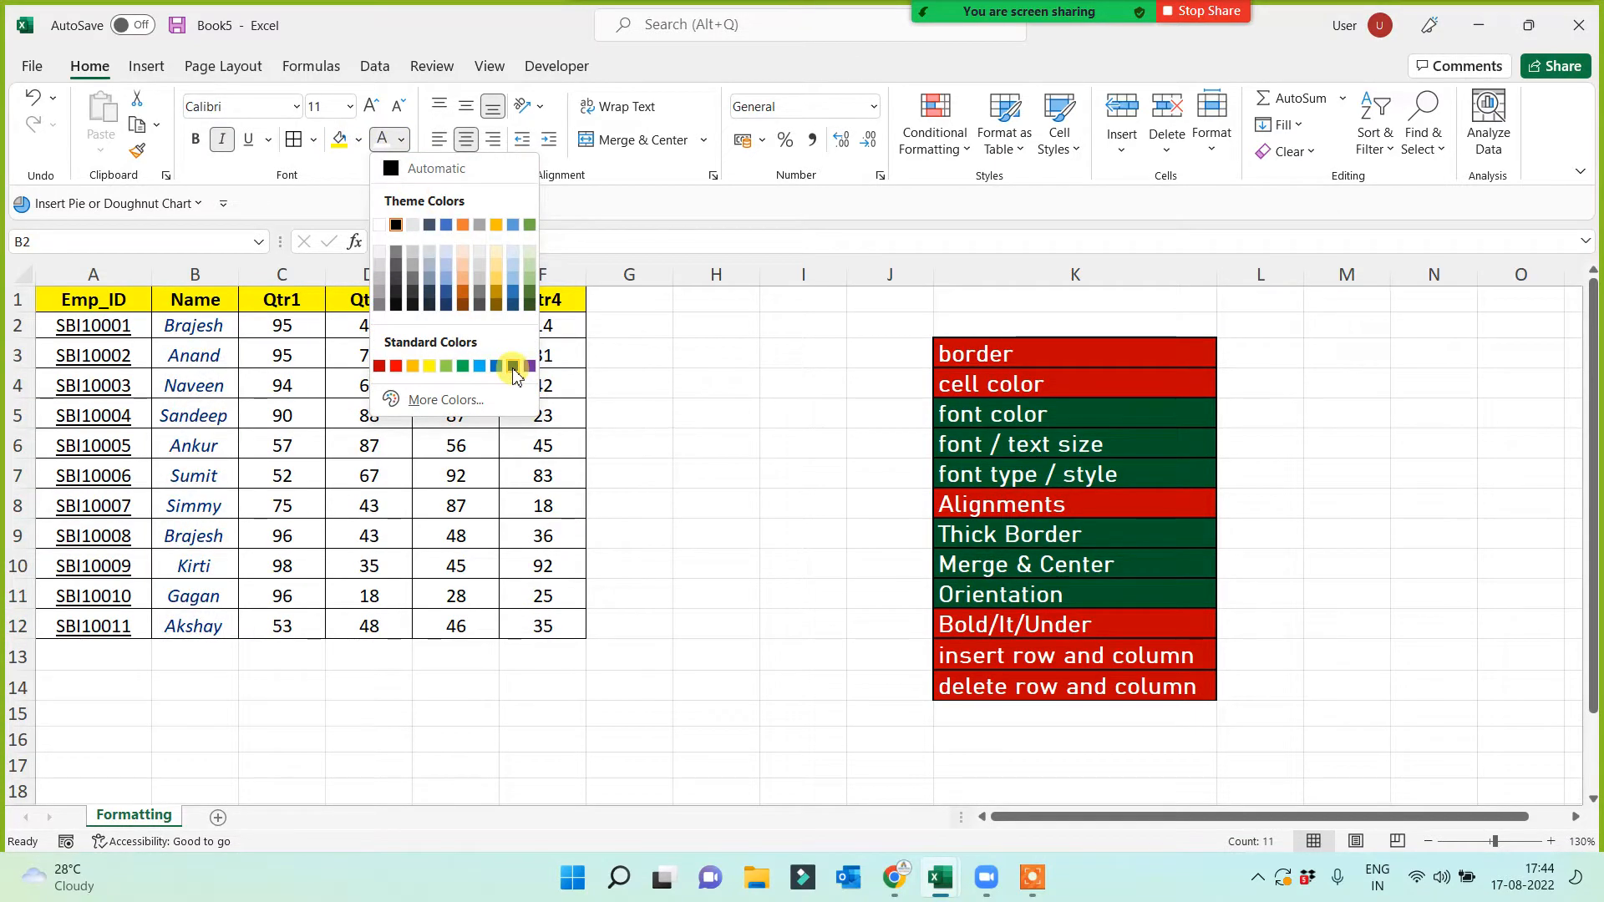
left_click(497, 367)
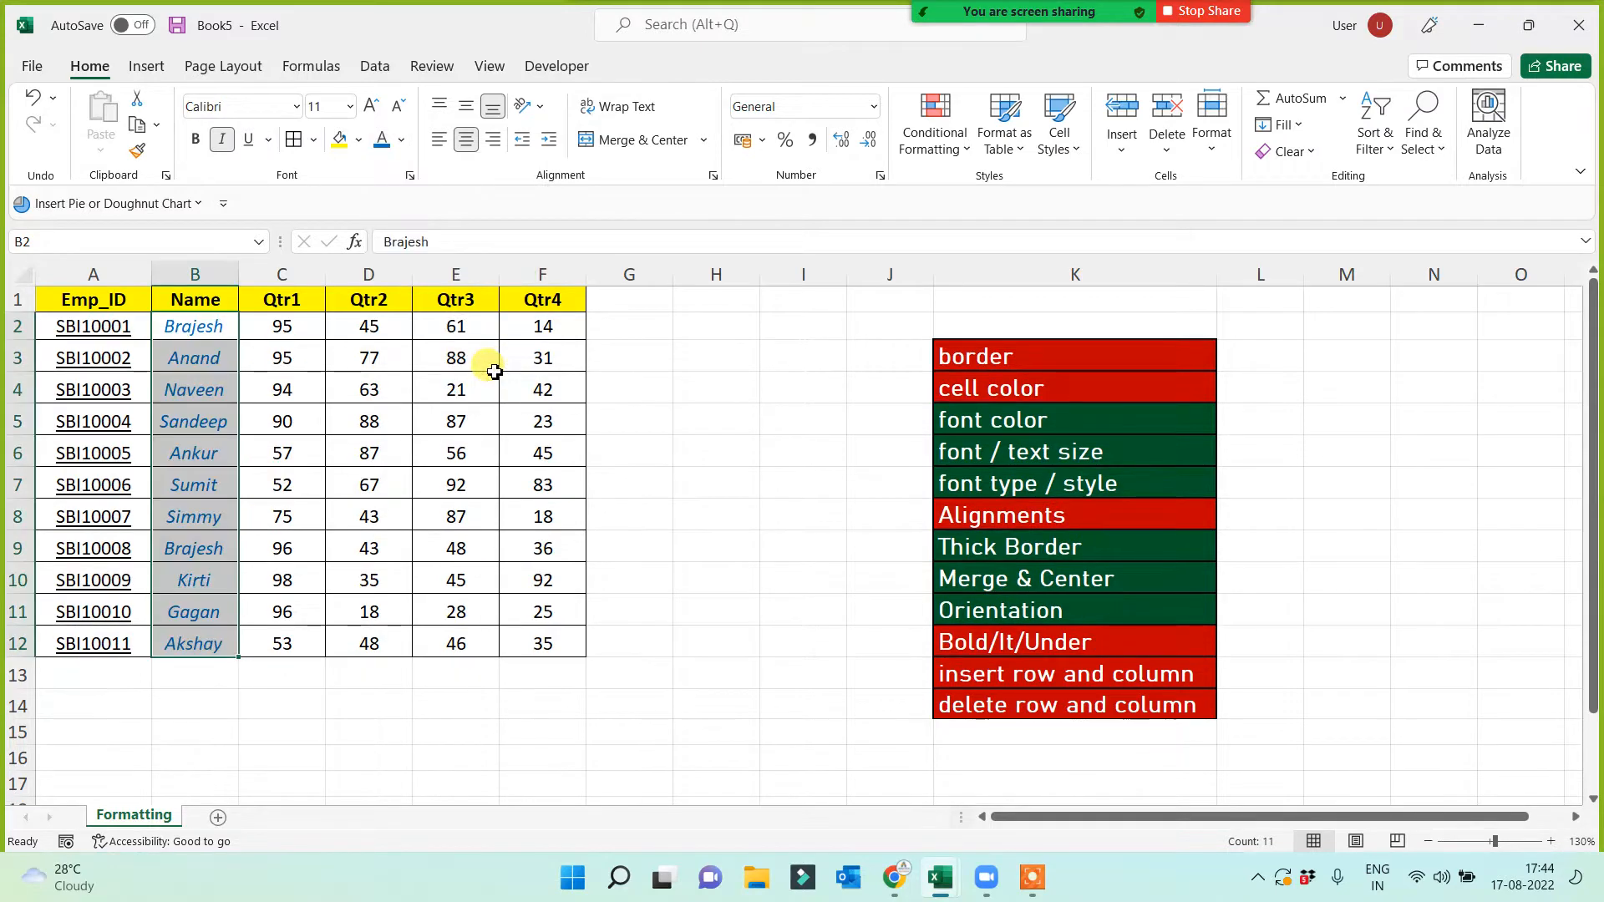
left_click(201, 141)
left_click(746, 493)
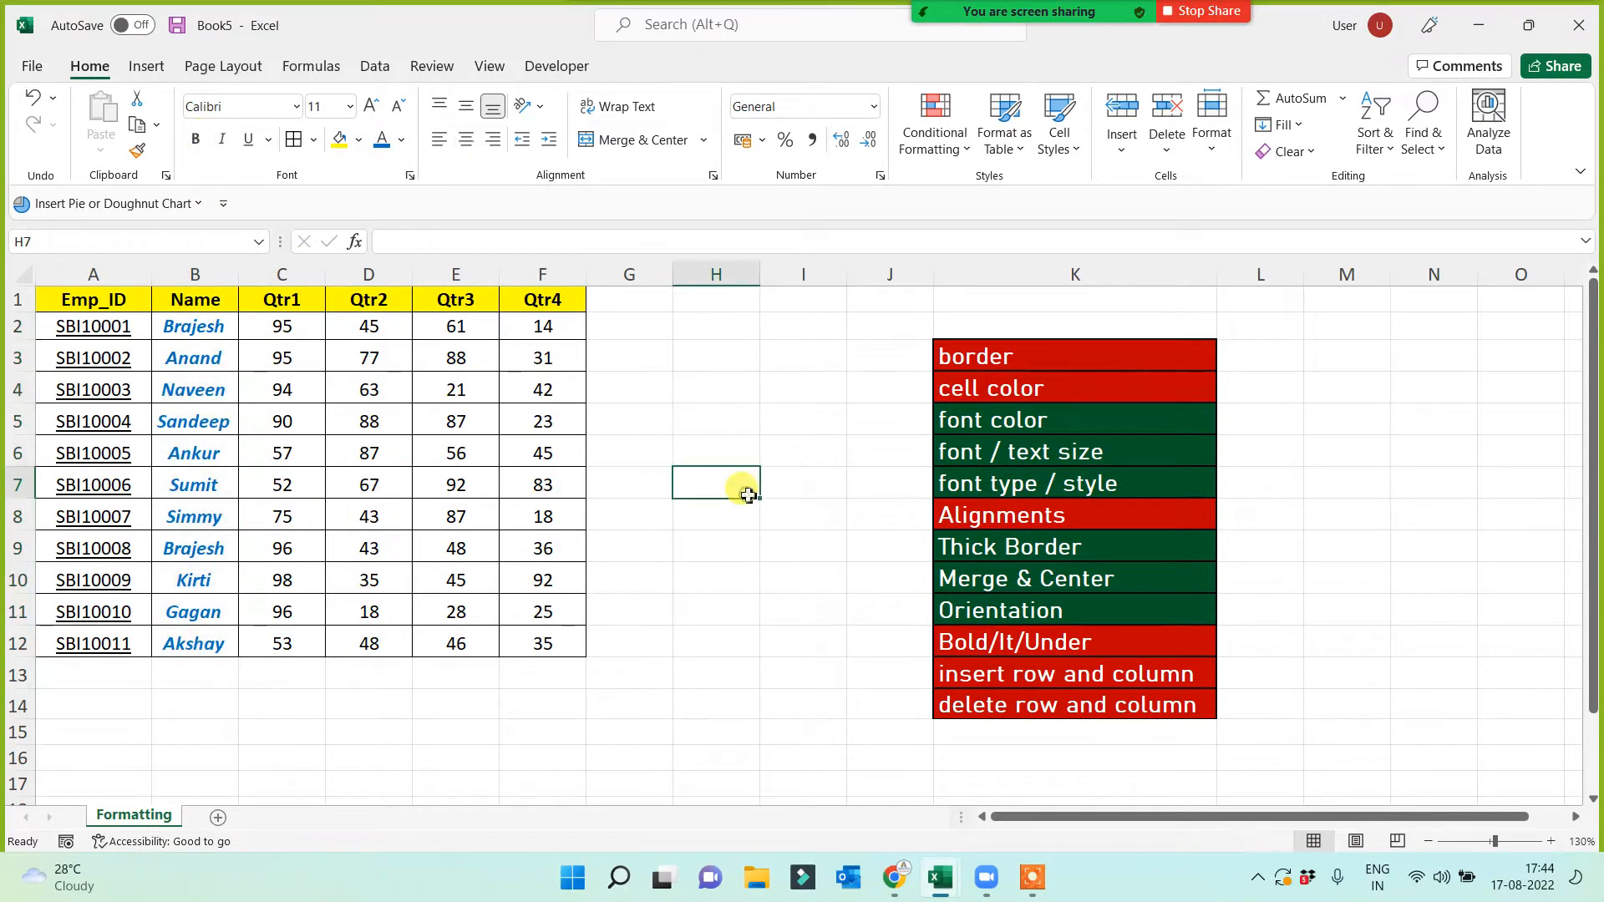
Copy the red format of the "cell color" cell onto the "font color" cell with Format Painter
left_click(986, 420)
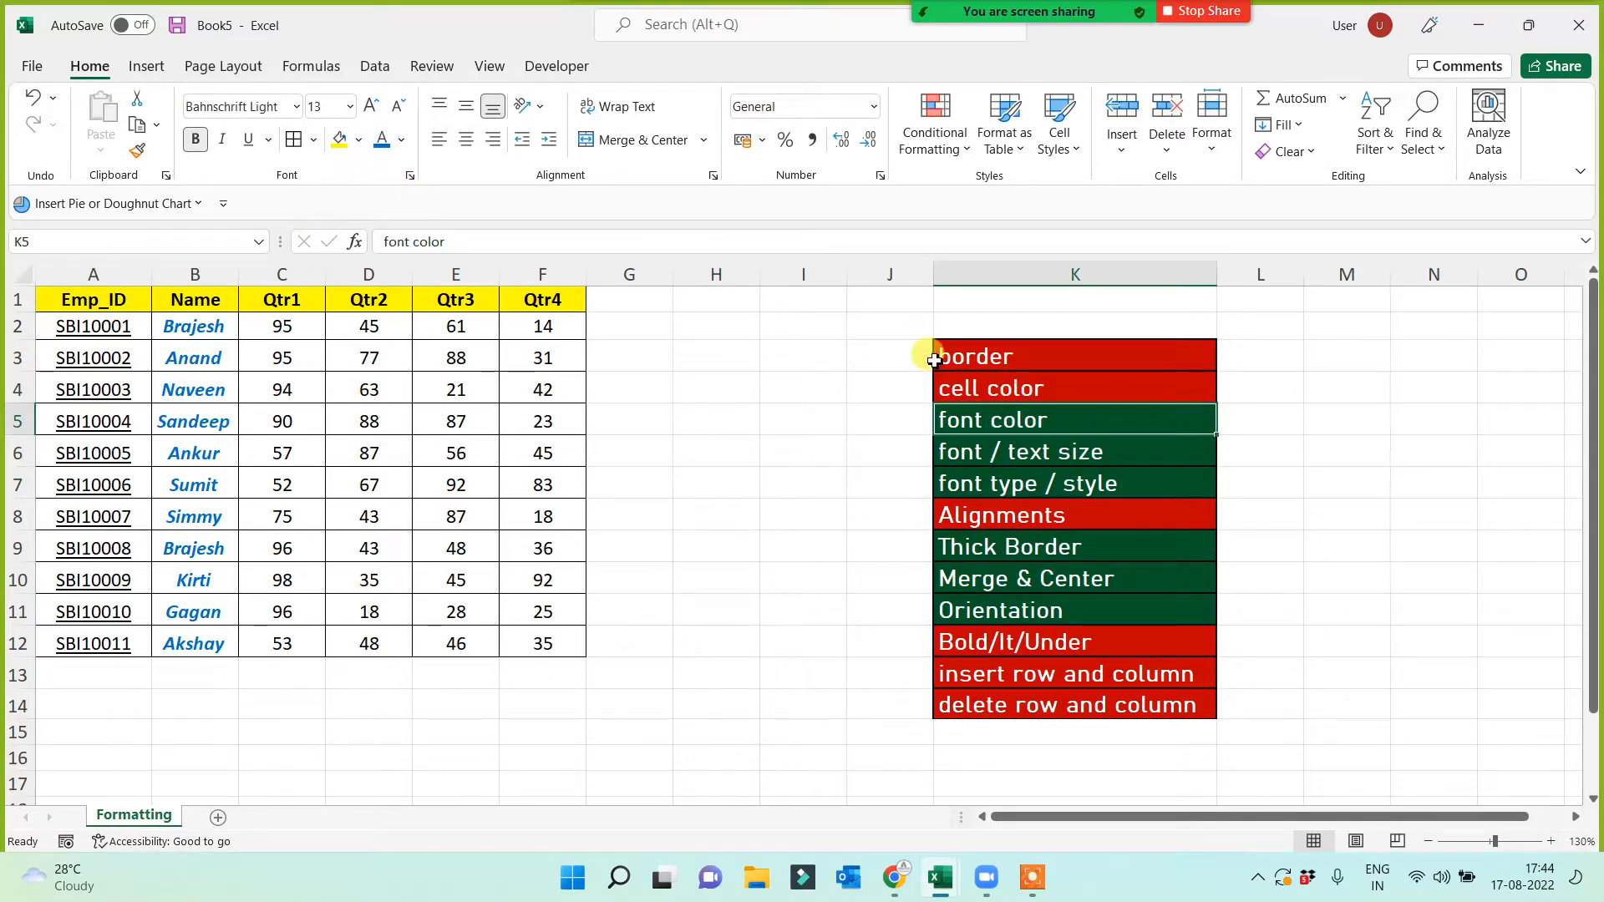
left_click(952, 386)
left_click(137, 151)
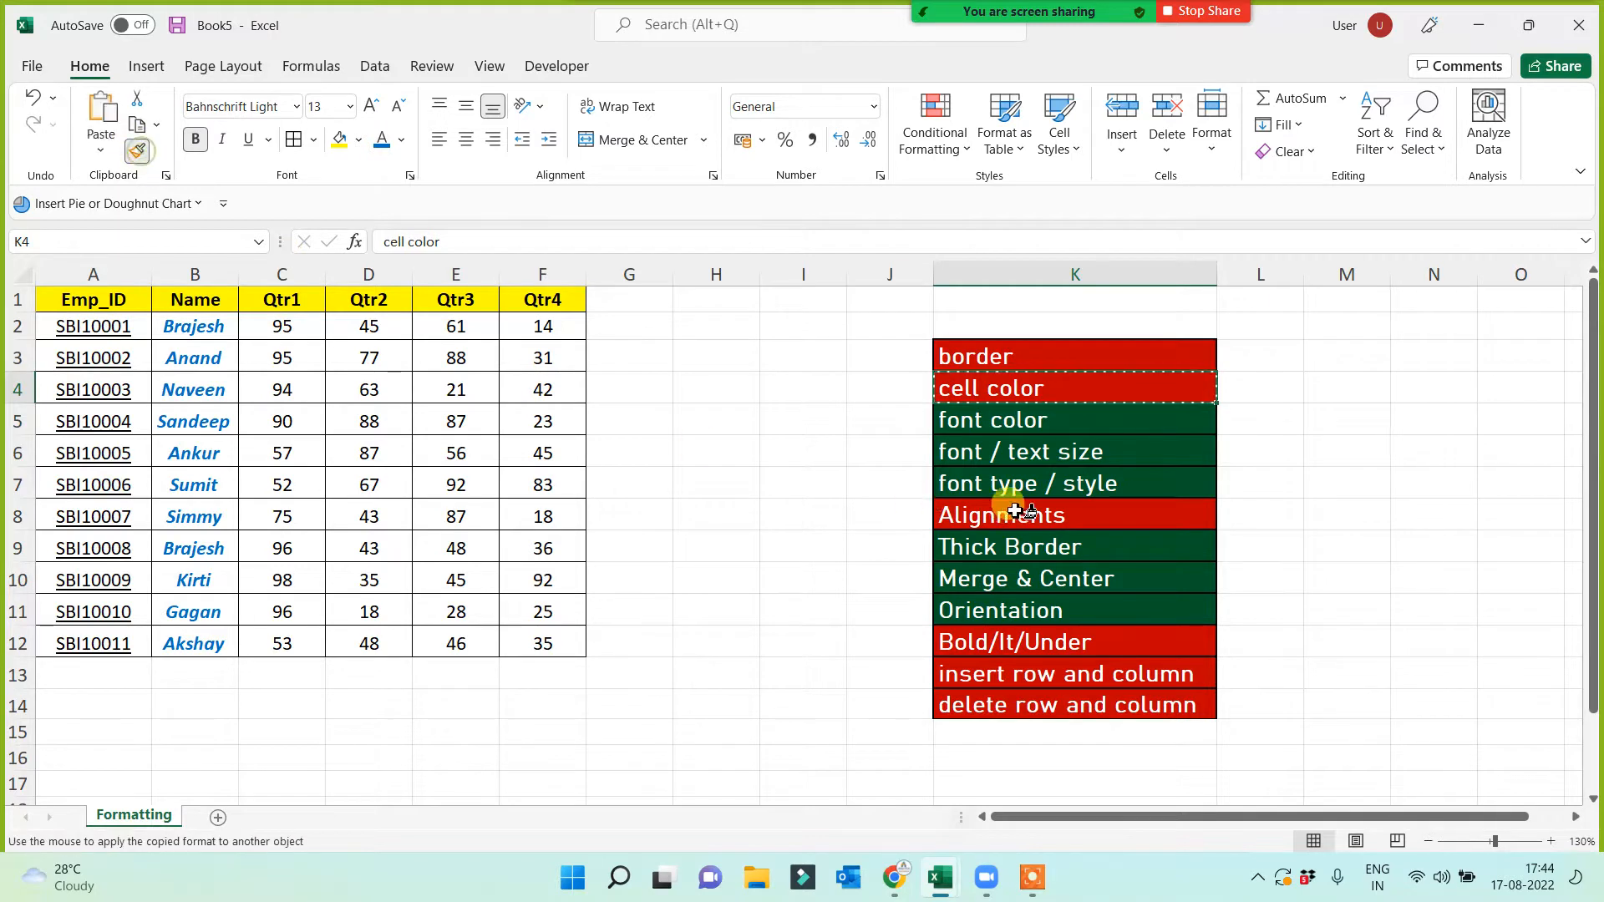
left_click(1013, 426)
left_click(765, 548)
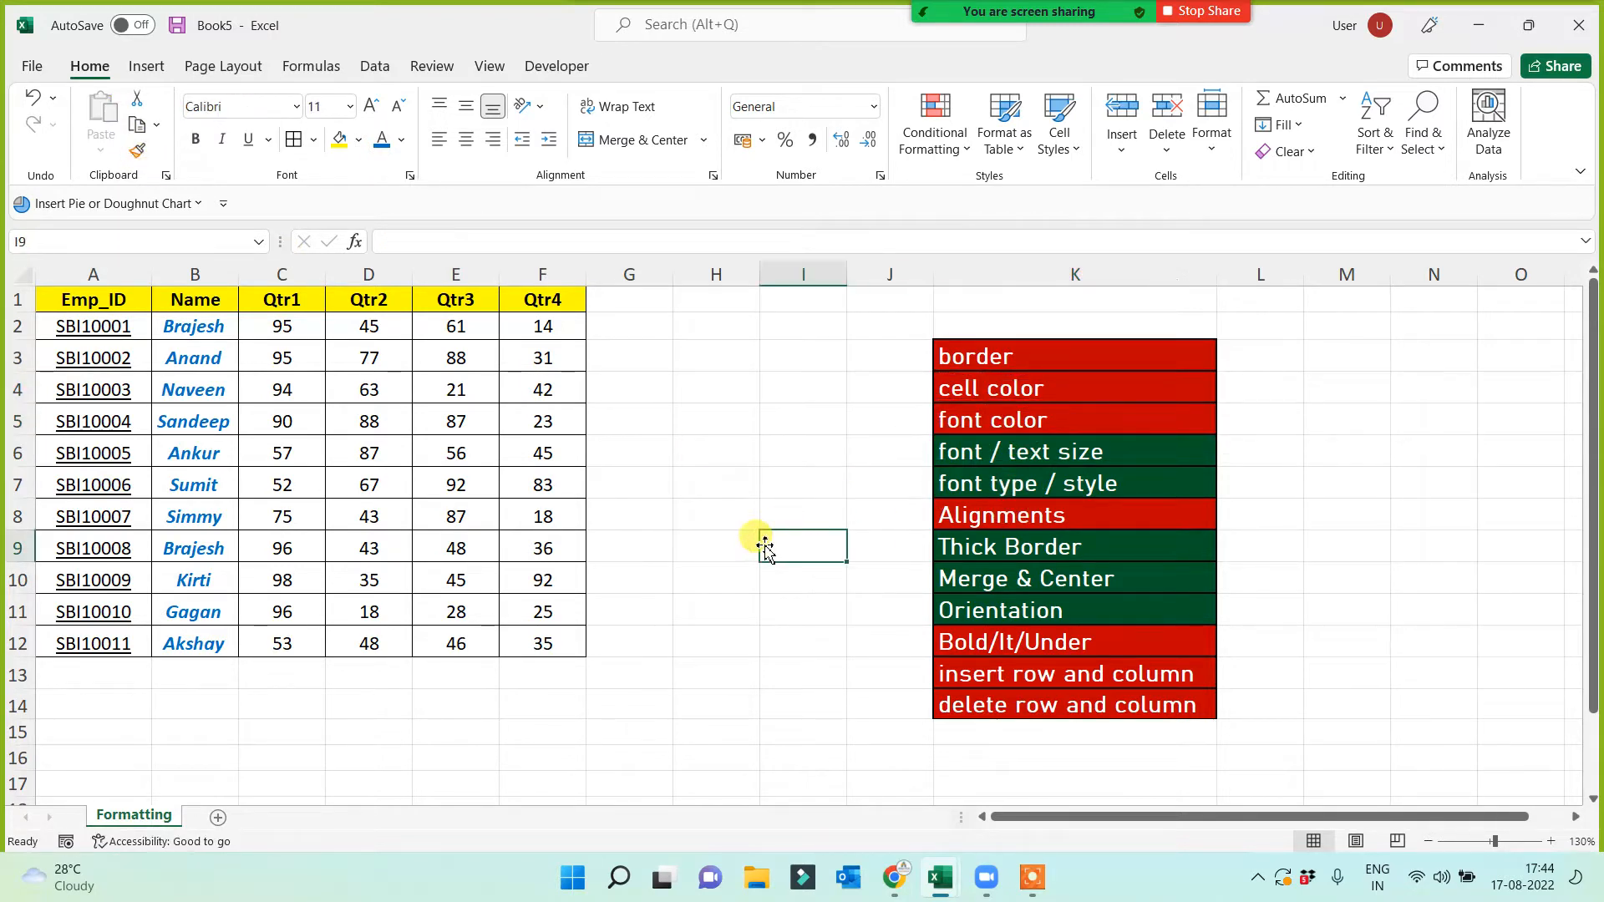
Set the font size of the whole table A1:F12 to 14 and widen the Name and Emp_ID columns to fit the text
left_click(1003, 457)
left_click(998, 483)
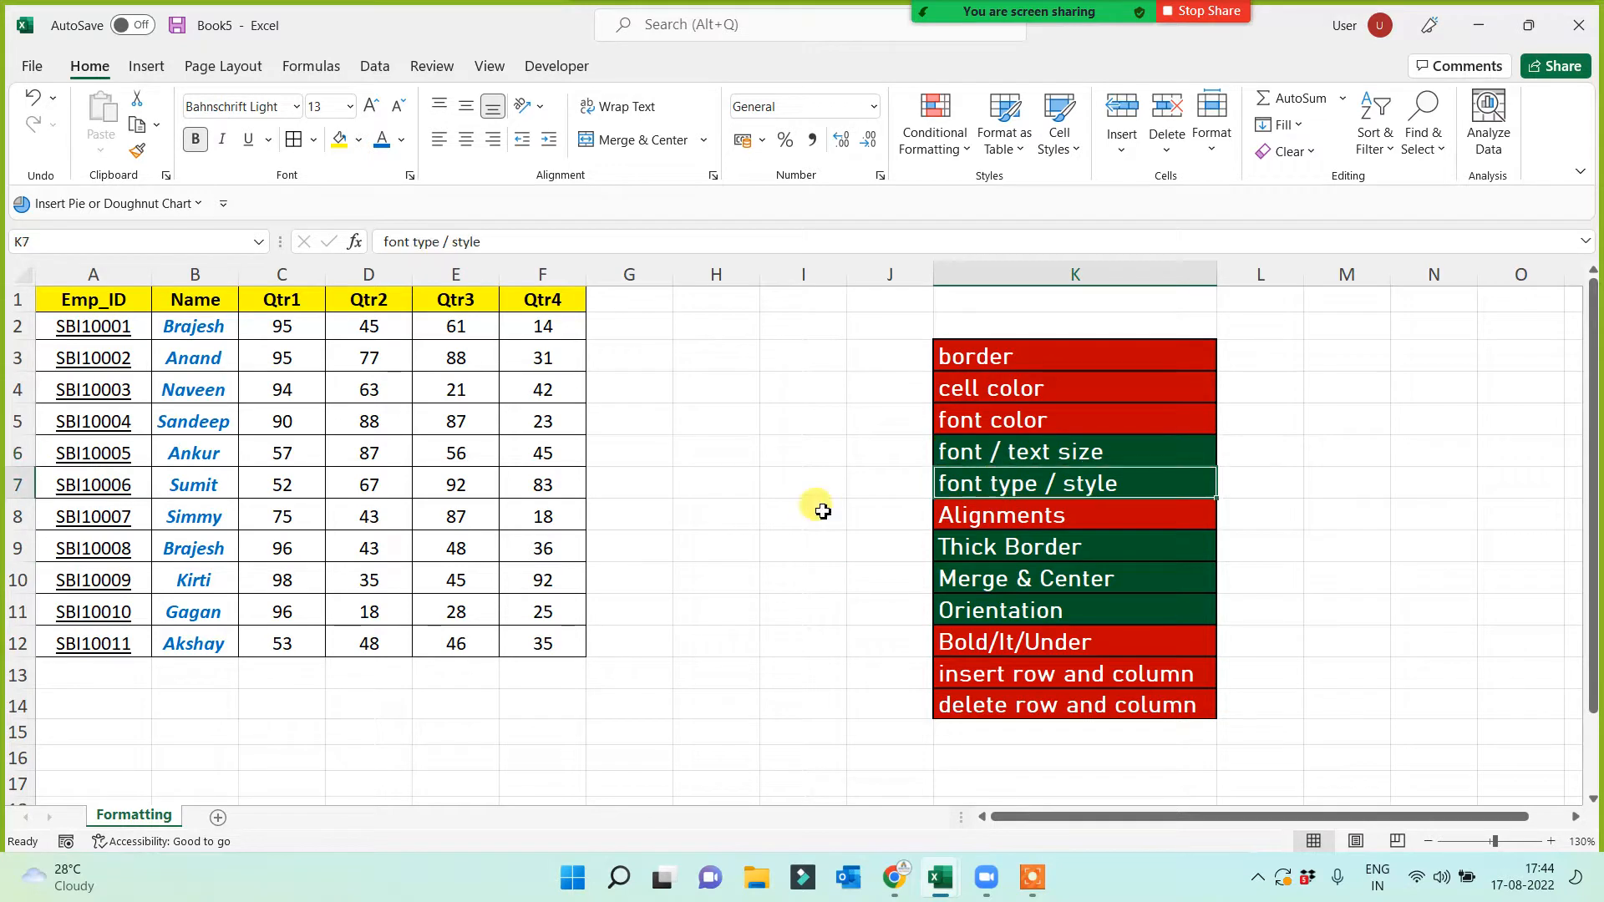
left_click(715, 514)
mouse_move(86, 305)
left_mouse_down()
mouse_move(318, 390)
mouse_move(519, 609)
mouse_move(529, 644)
left_mouse_up()
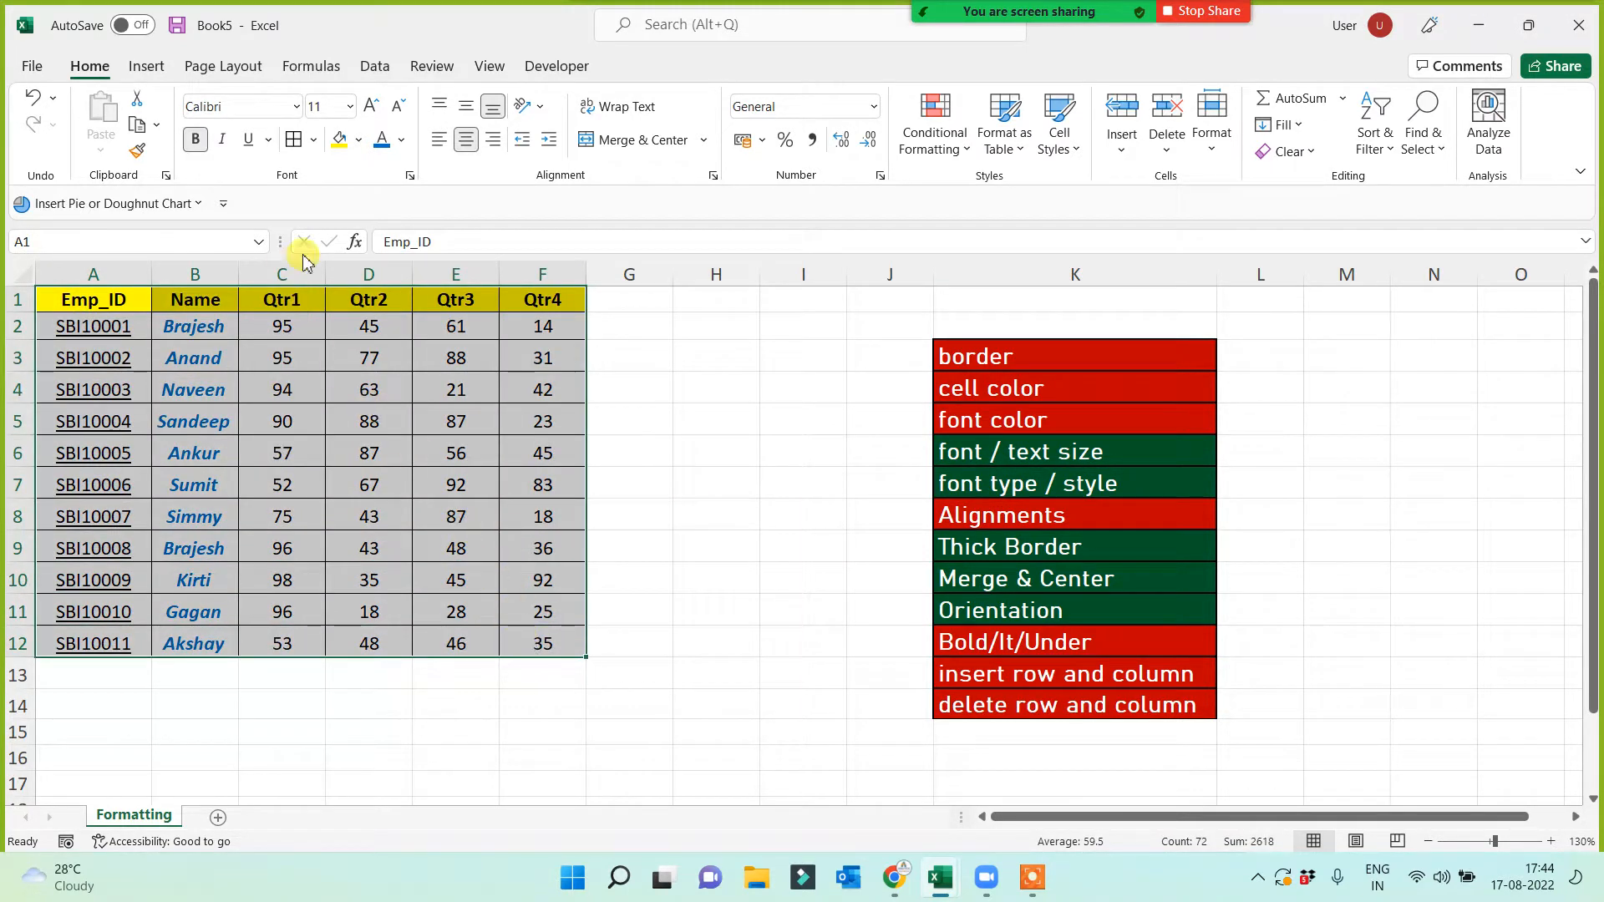
left_click(350, 107)
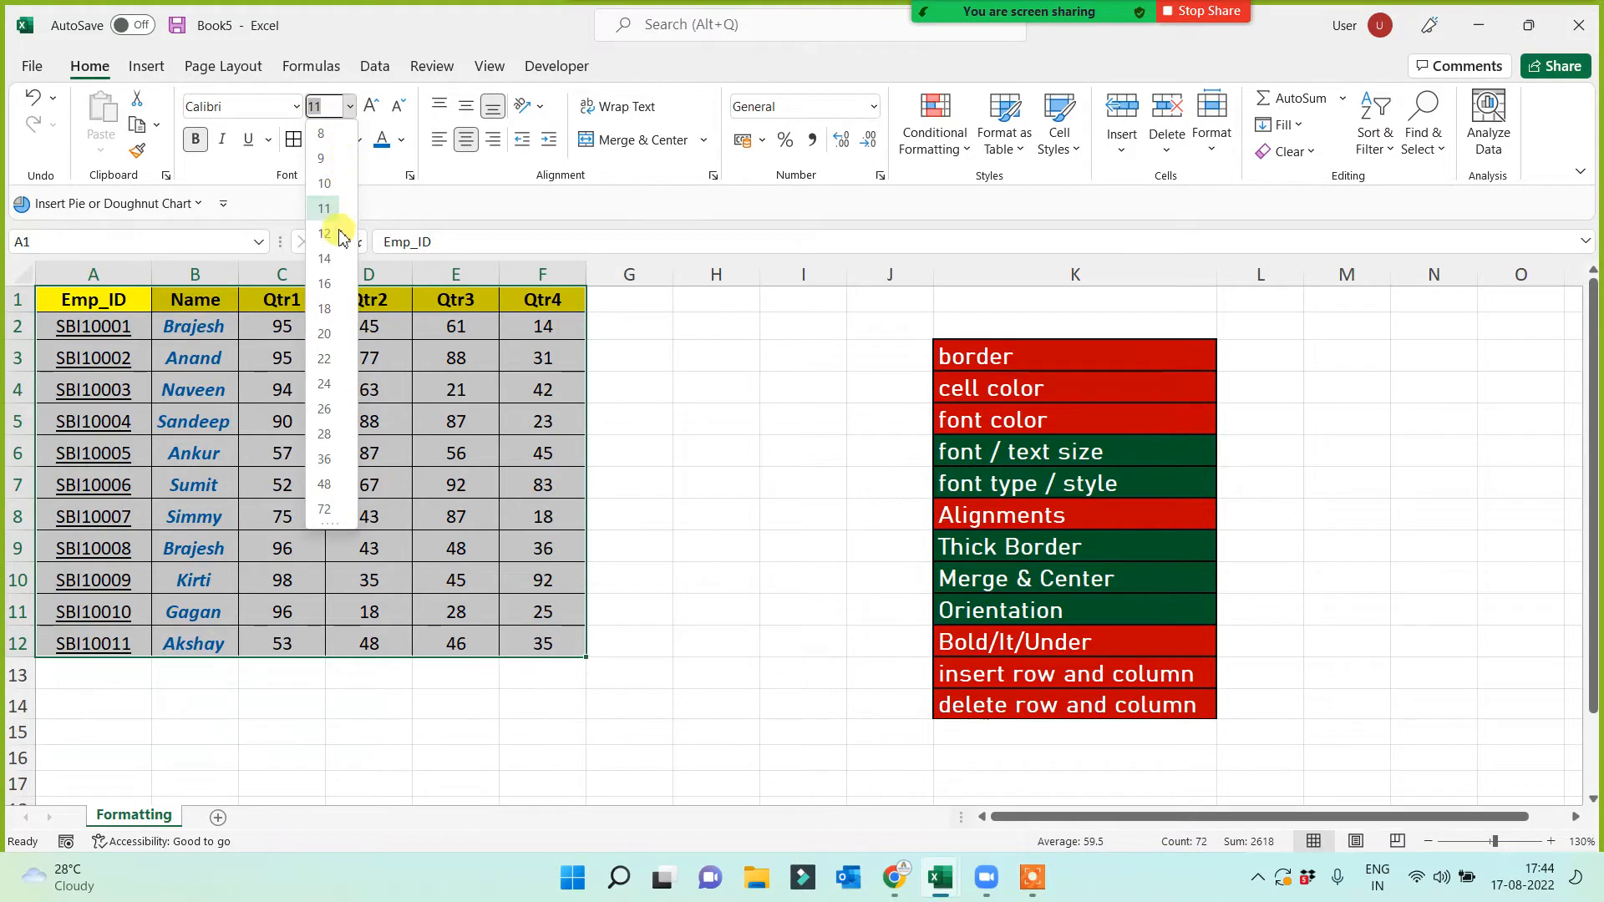
left_click(325, 264)
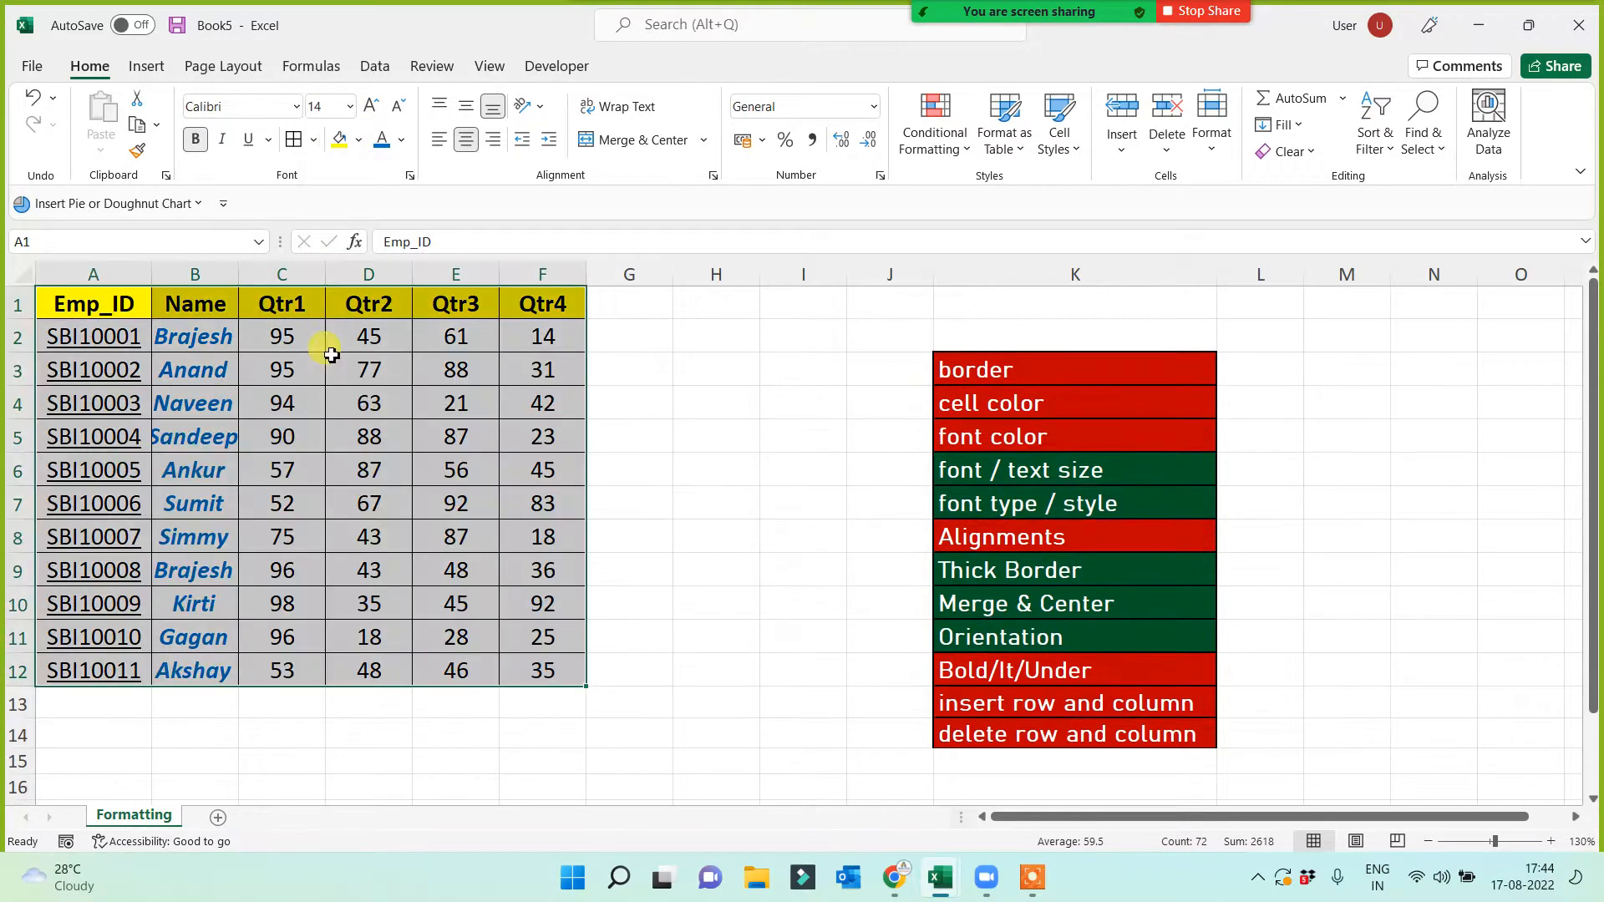
left_click(693, 528)
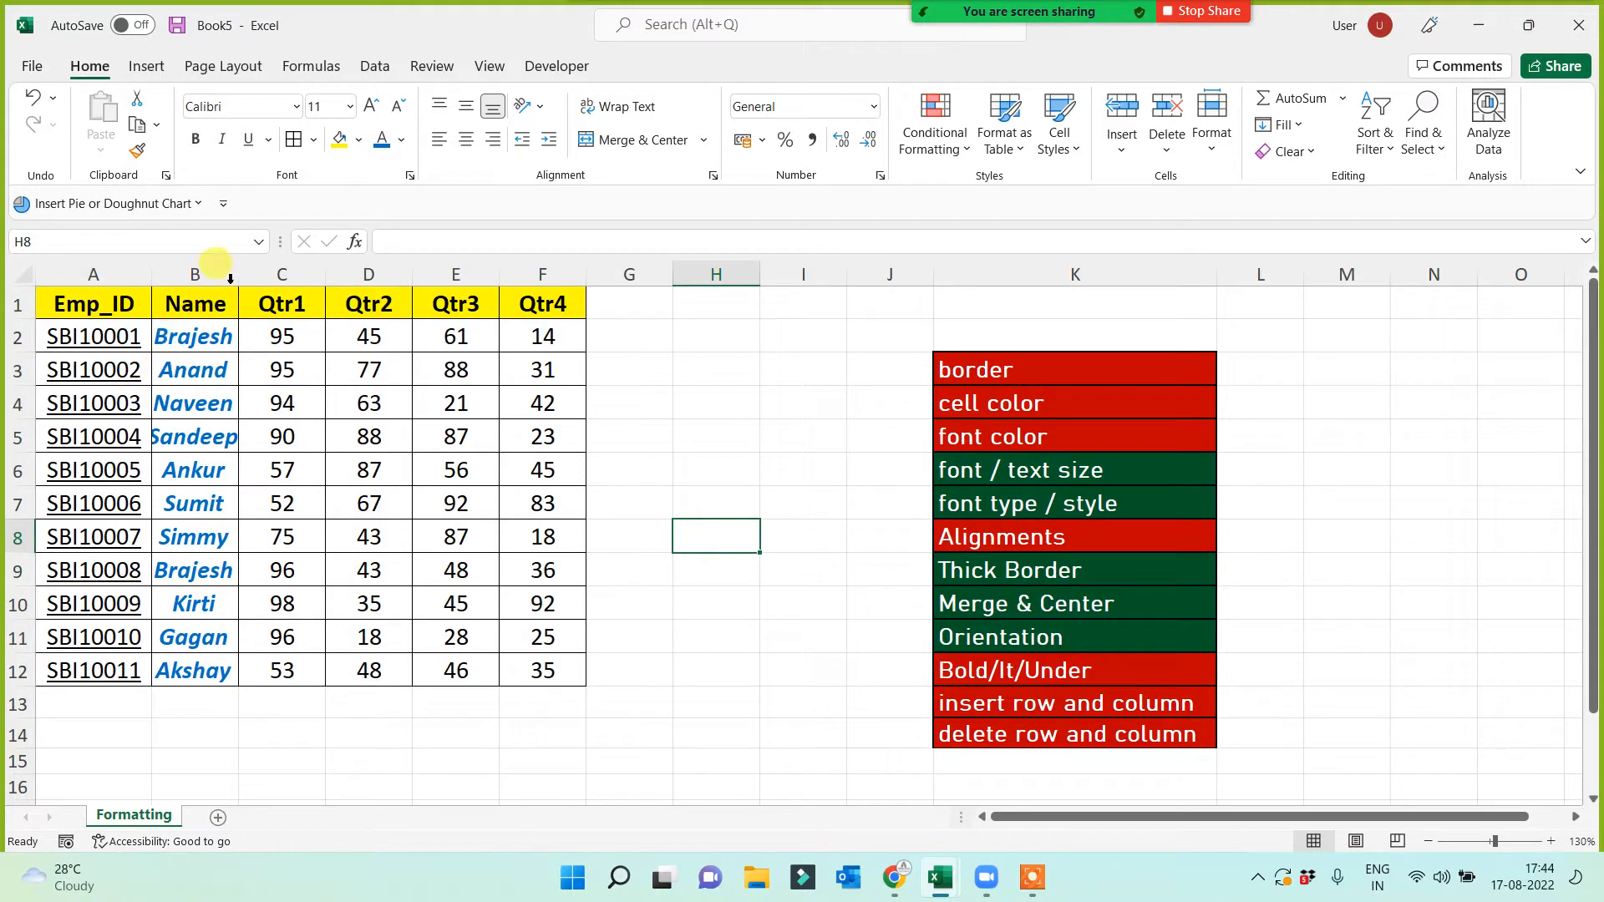
left_click_drag(238, 276, 290, 273)
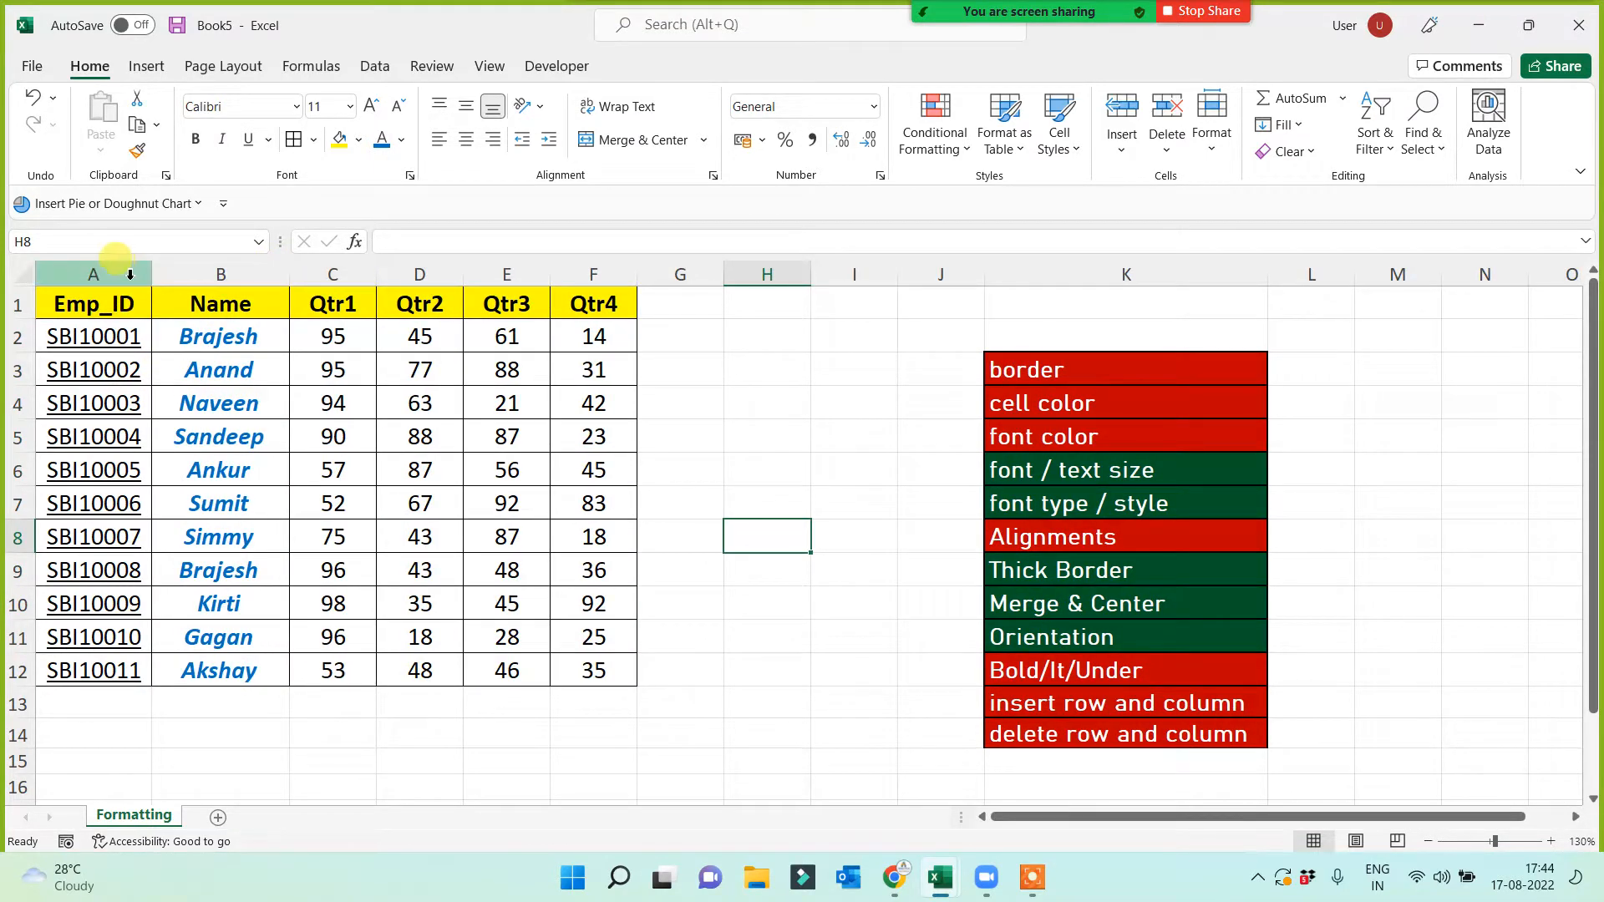
left_click_drag(149, 275, 181, 278)
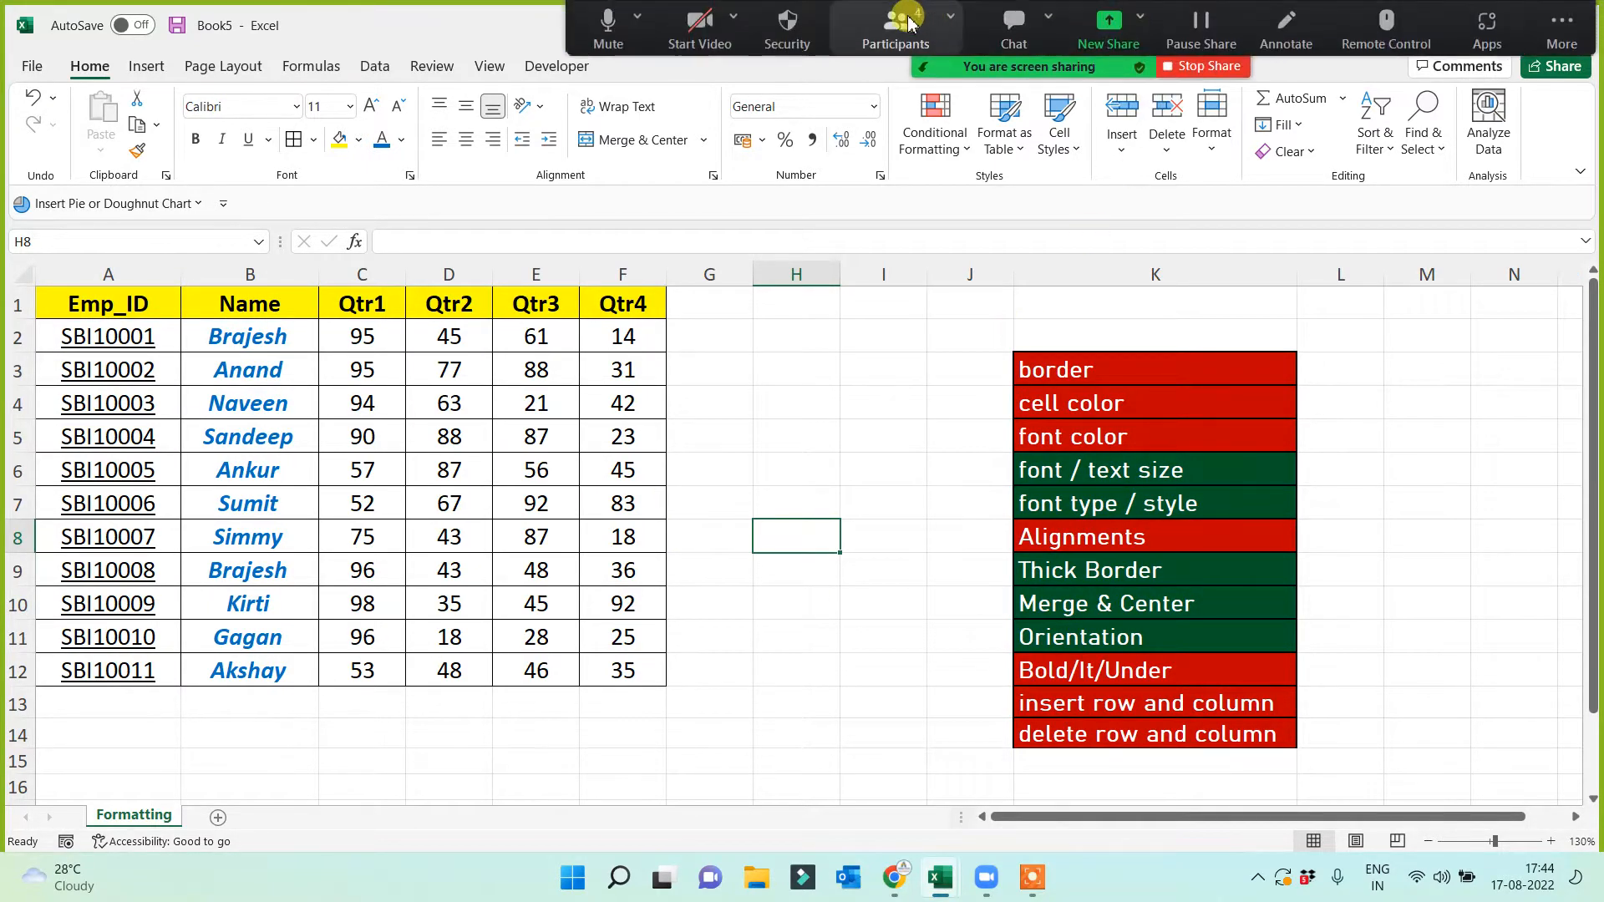
Open the participants list of the running Zoom meeting
left_click(900, 25)
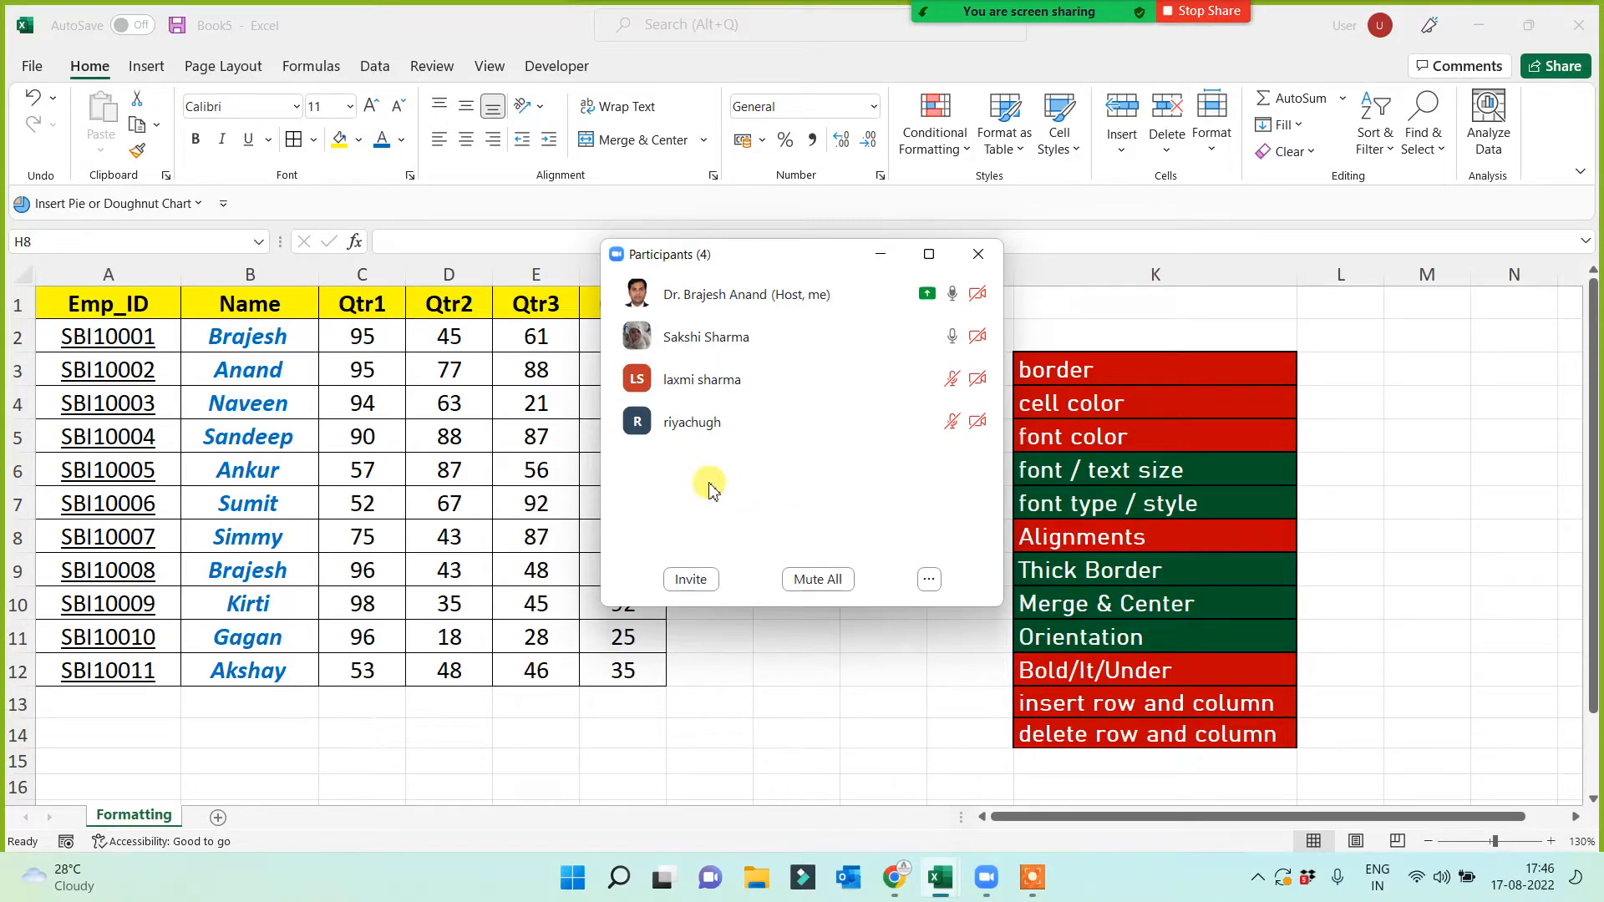
Look over the Zoom meeting's participants list and minimize its window to return to the worksheet
mouse_move(683, 322)
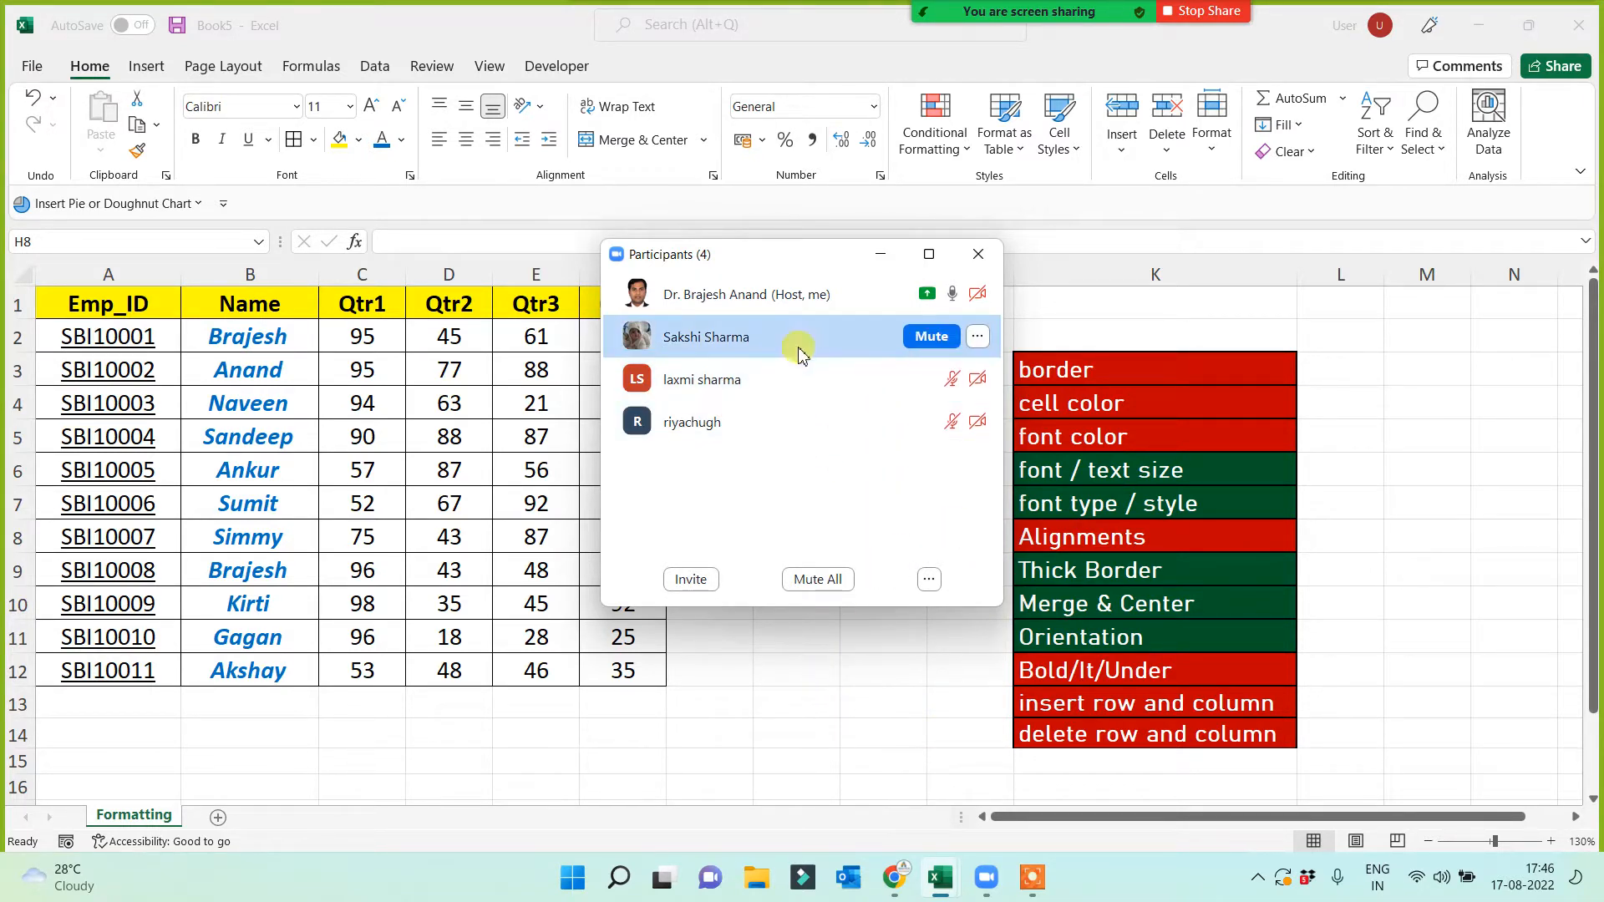
mouse_move(804, 376)
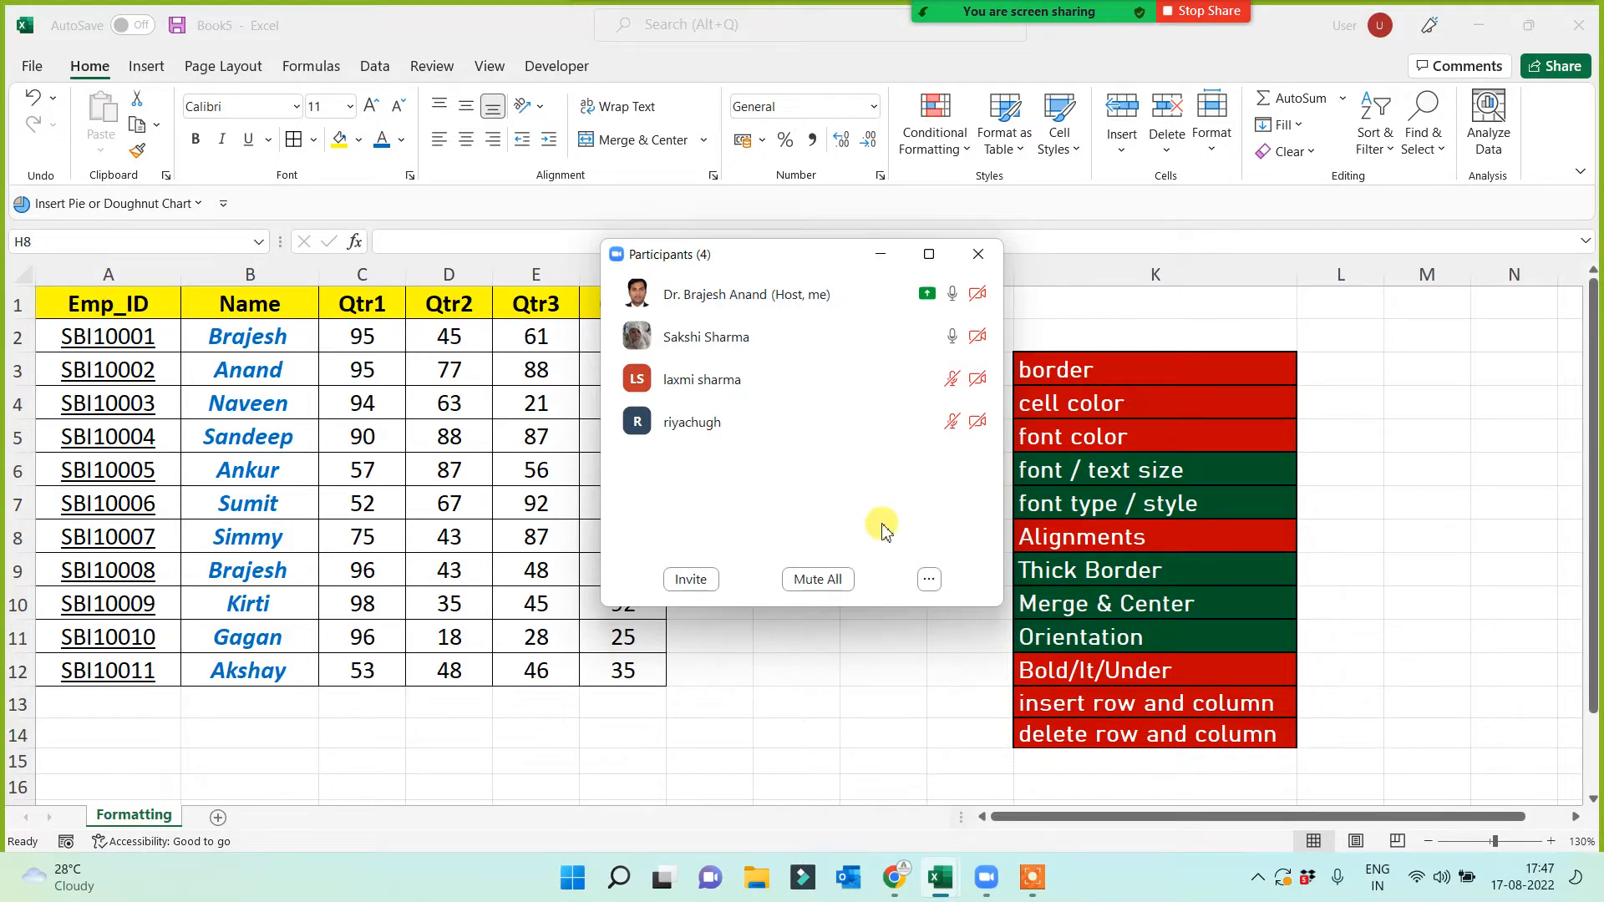
mouse_move(760, 327)
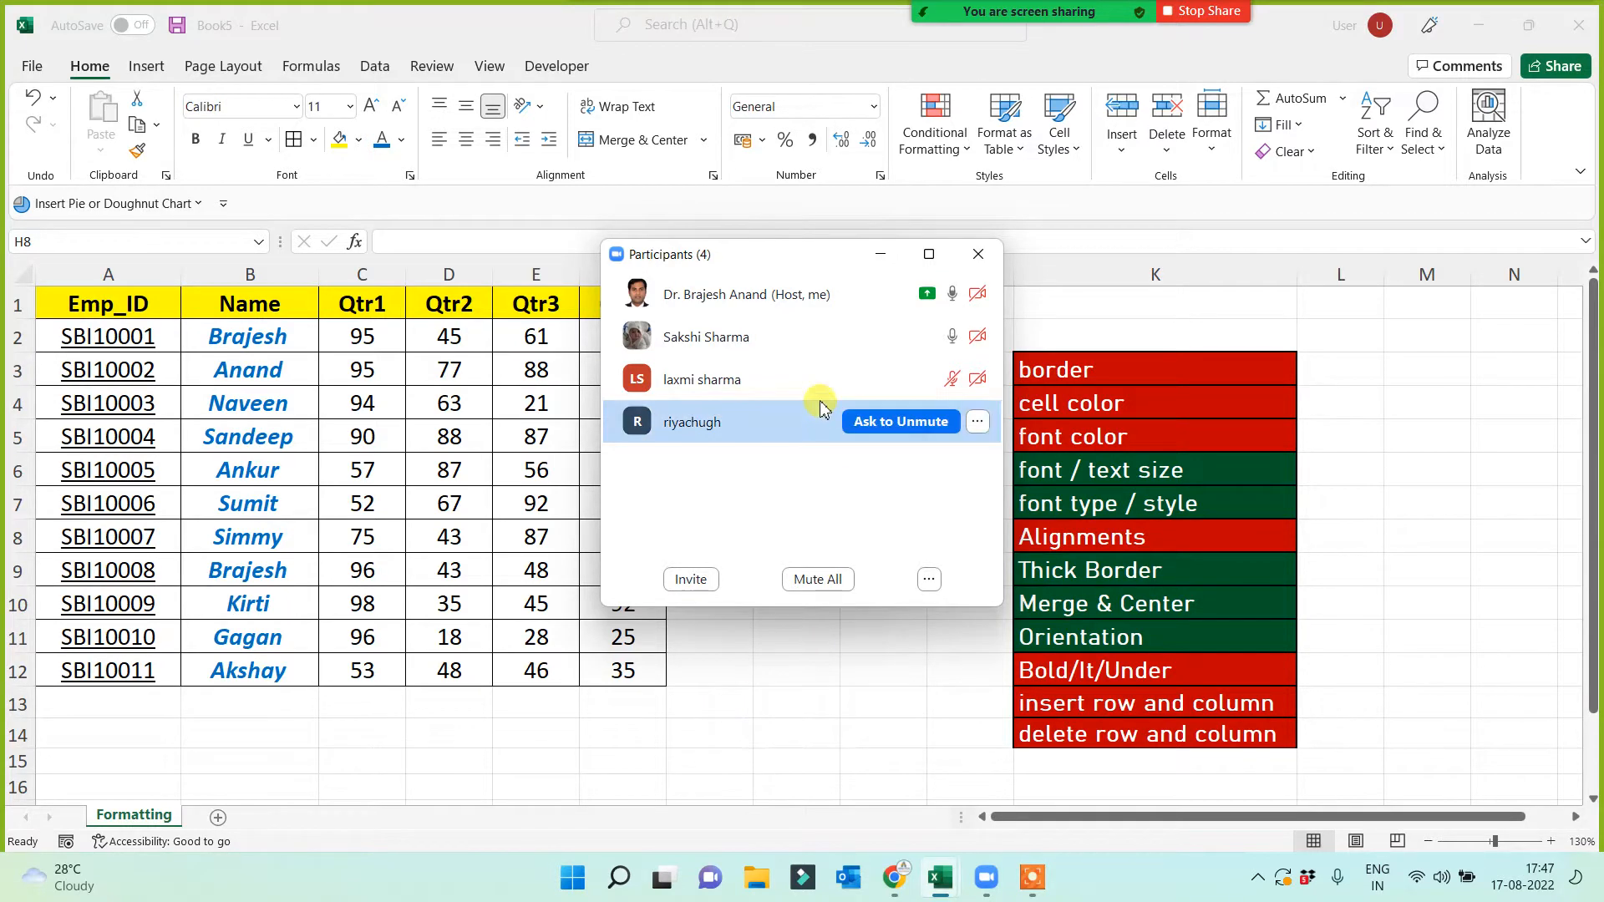
mouse_move(817, 347)
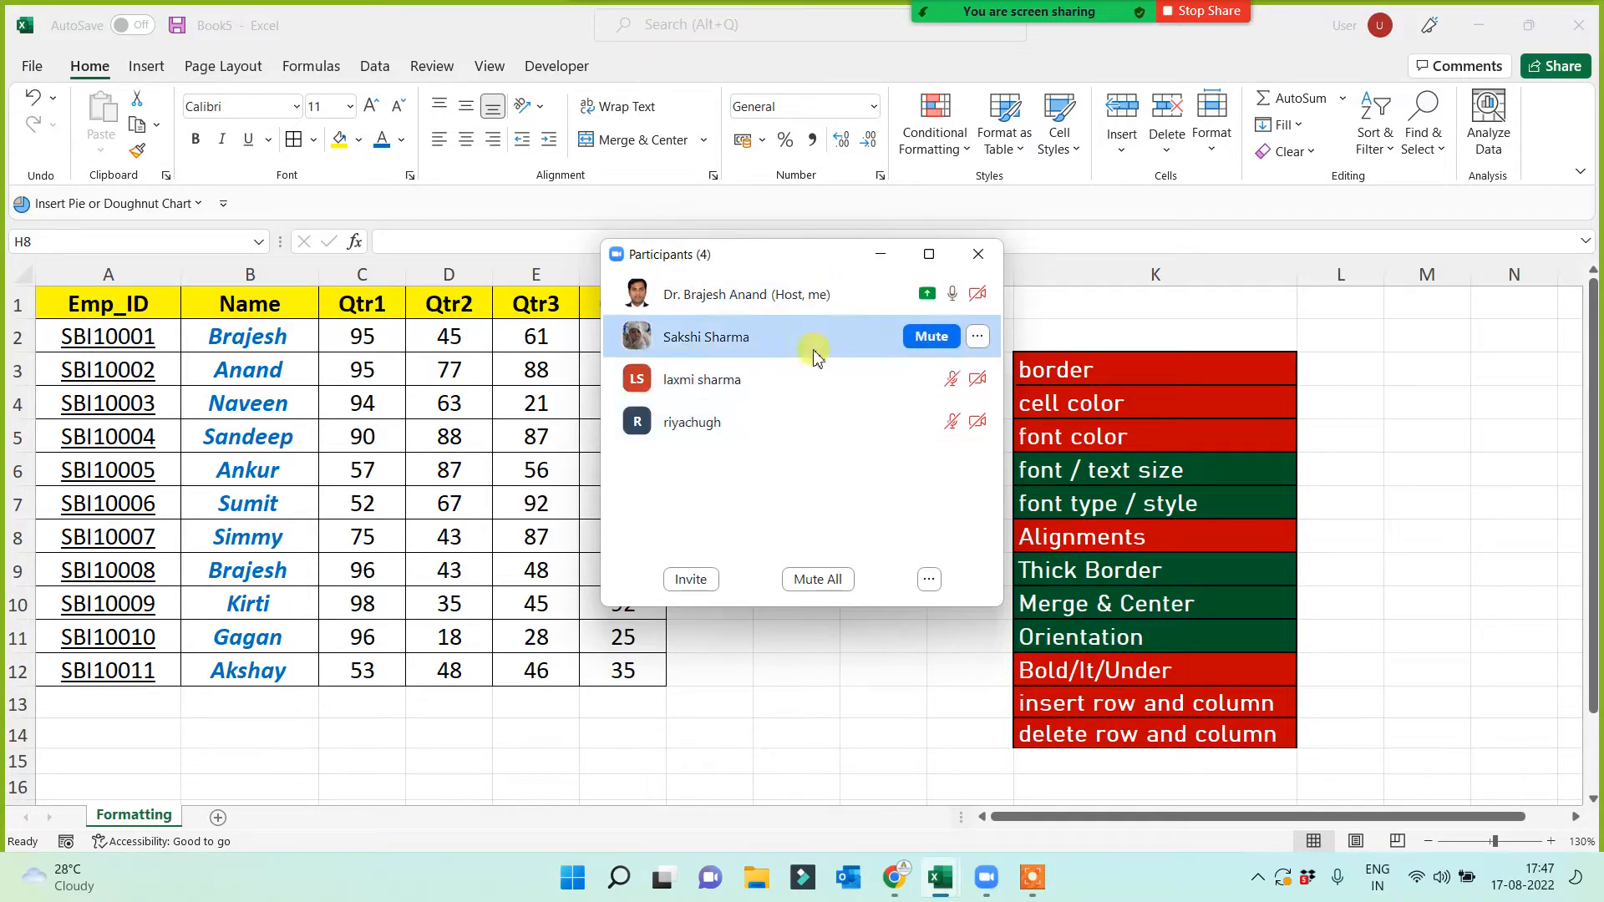
left_click(883, 254)
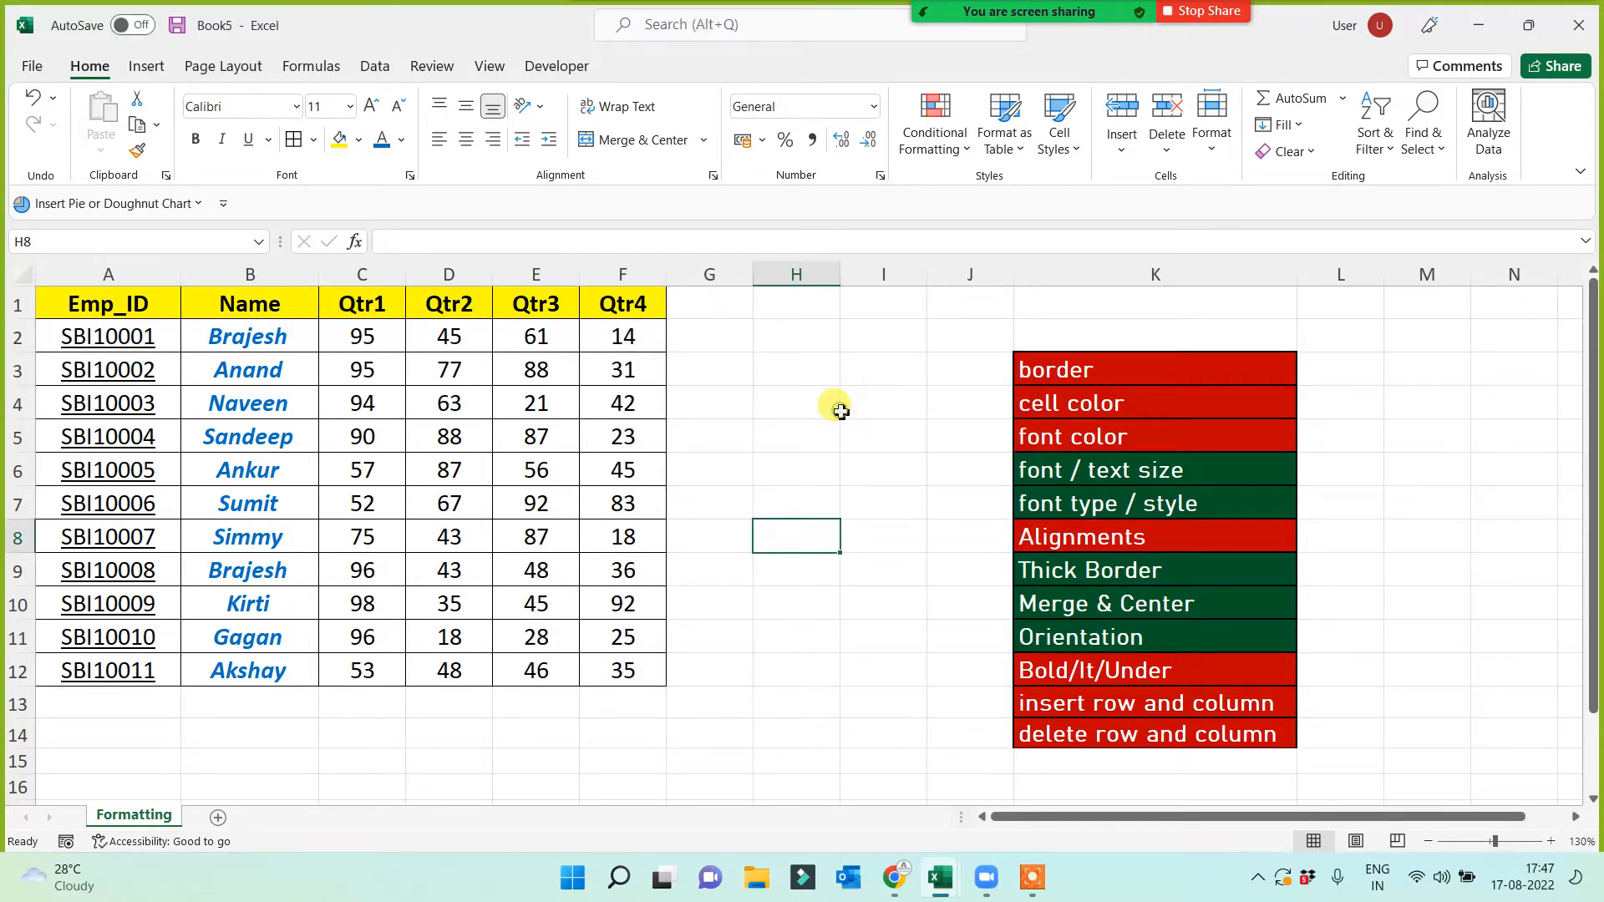
Copy the red format of the "font color" cell onto the "font / text size" cell with Format Painter
left_click(1090, 469)
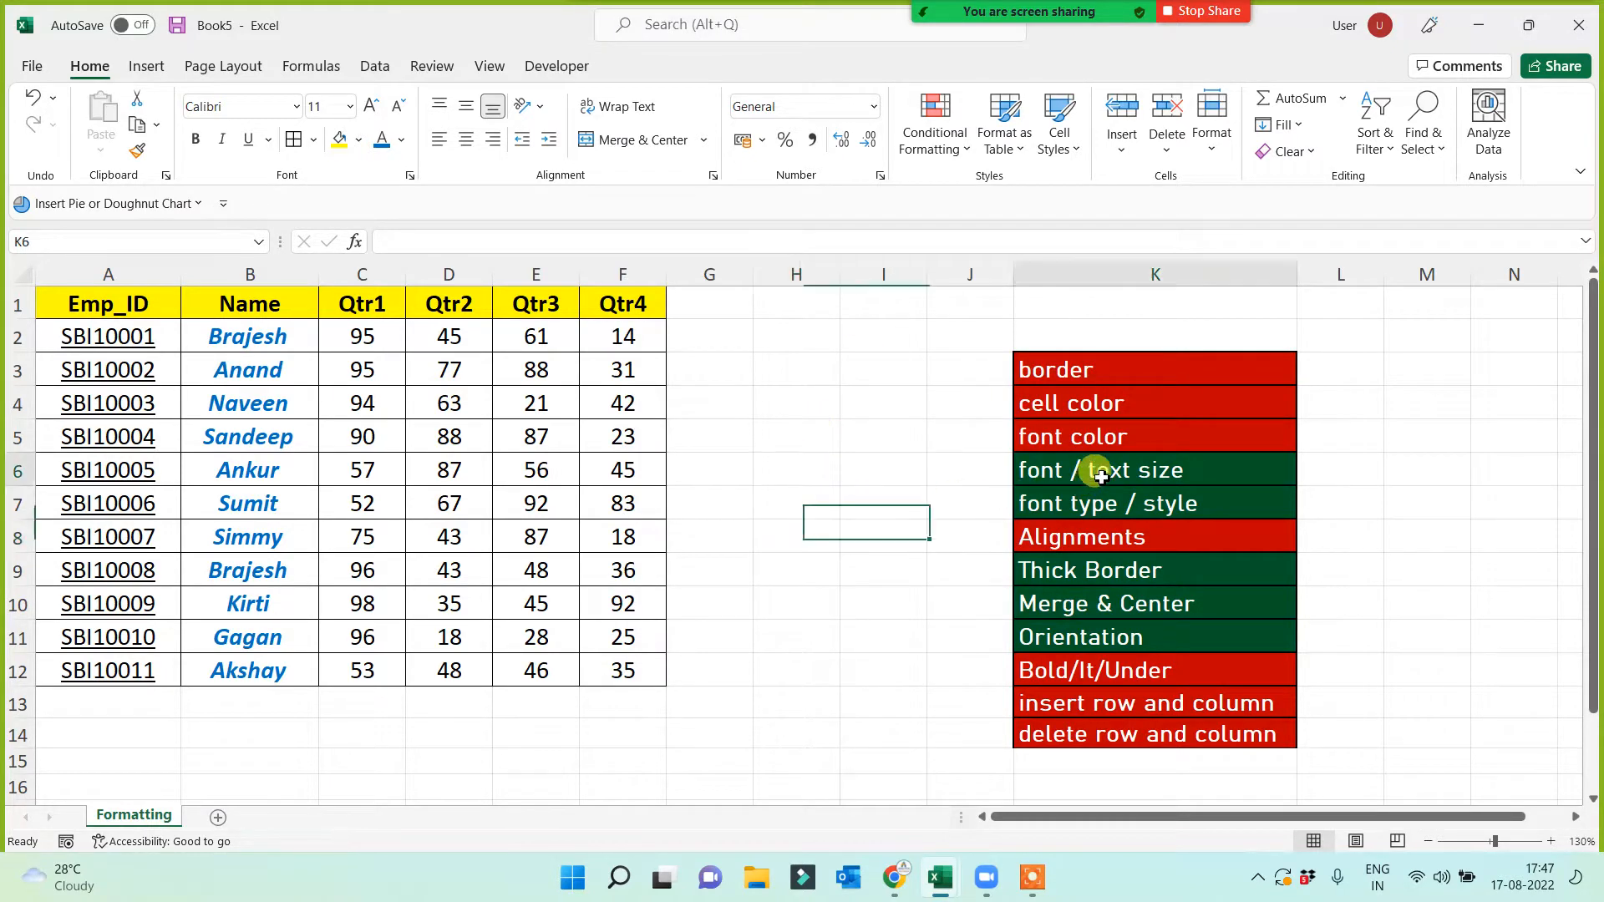
left_click(1098, 432)
left_click(137, 151)
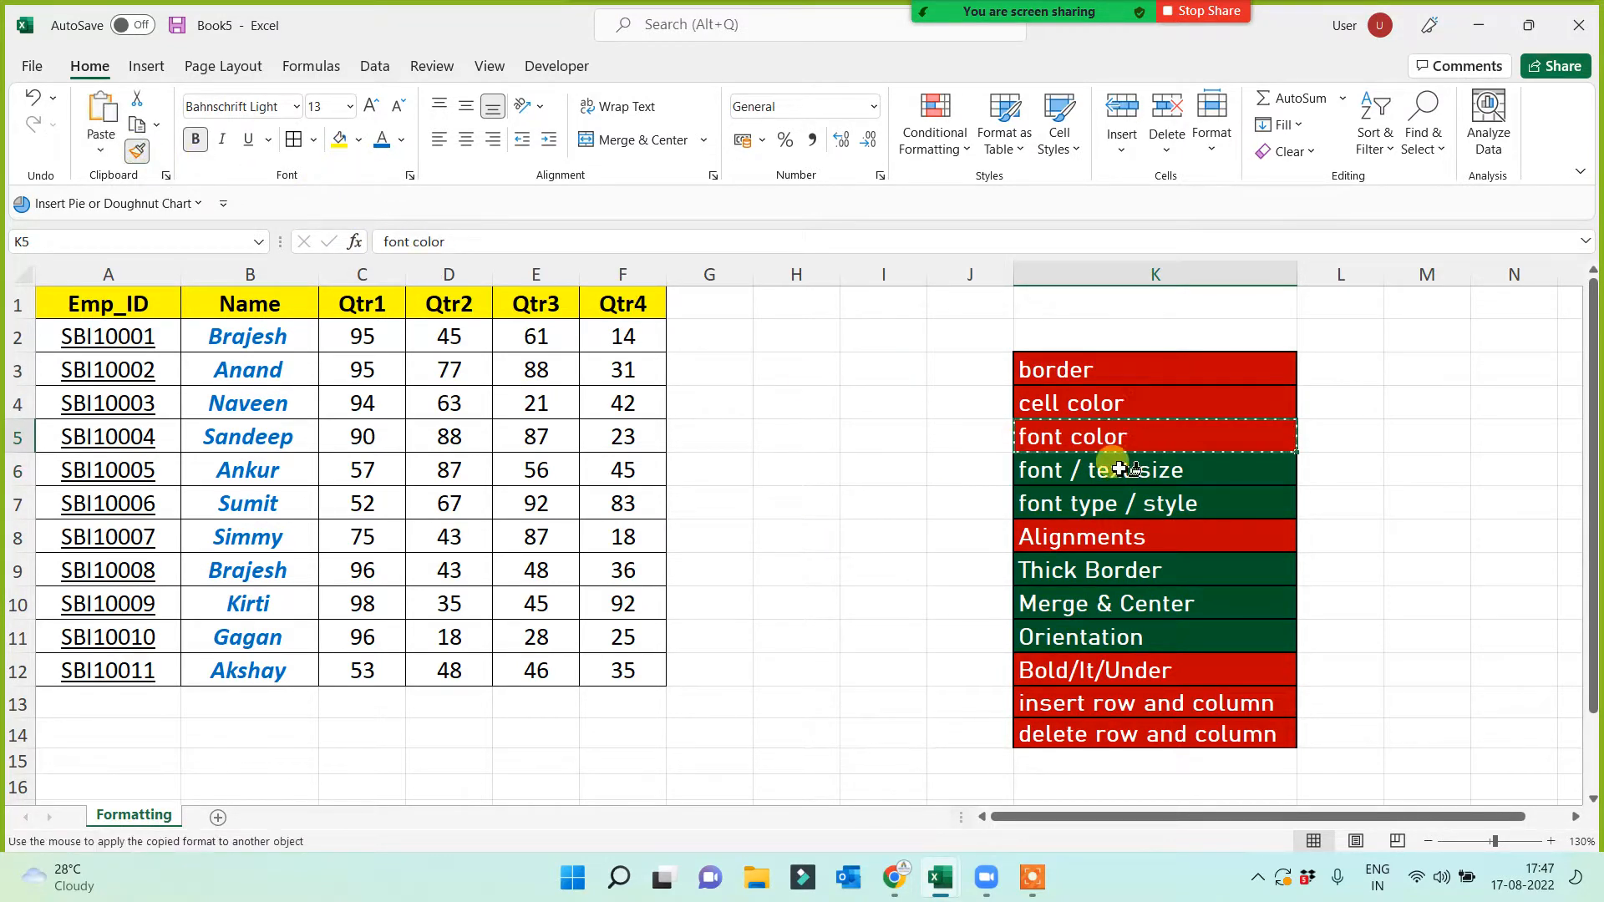
left_click(1127, 475)
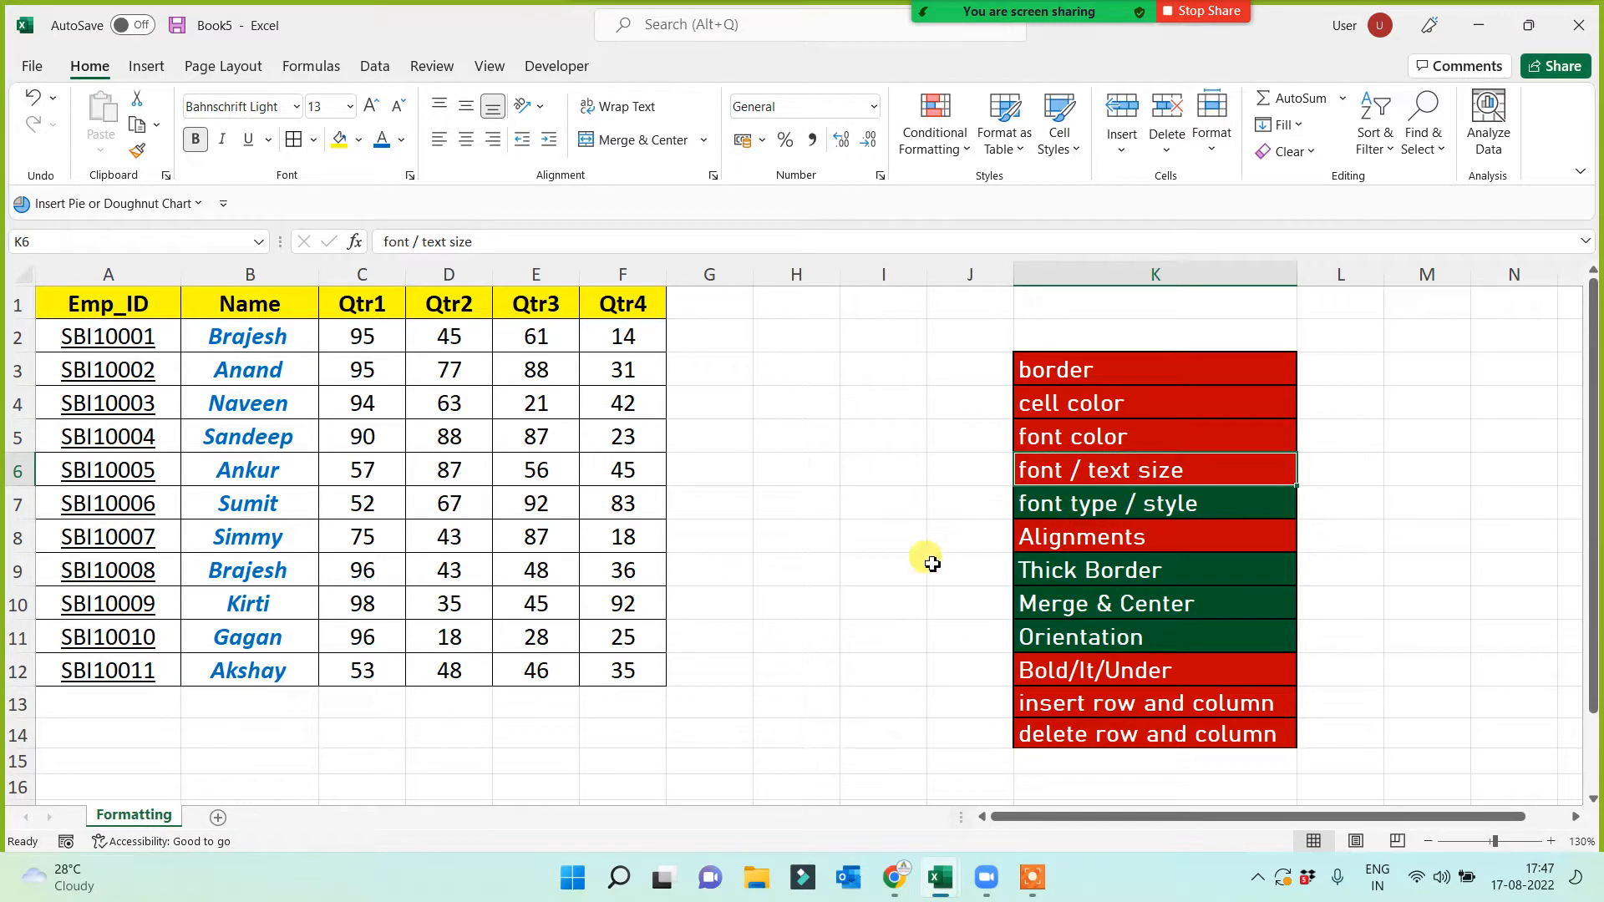
Copy the red format of the "font / text size" cell onto the "font type / style" cell with Format Painter
left_click(1112, 509)
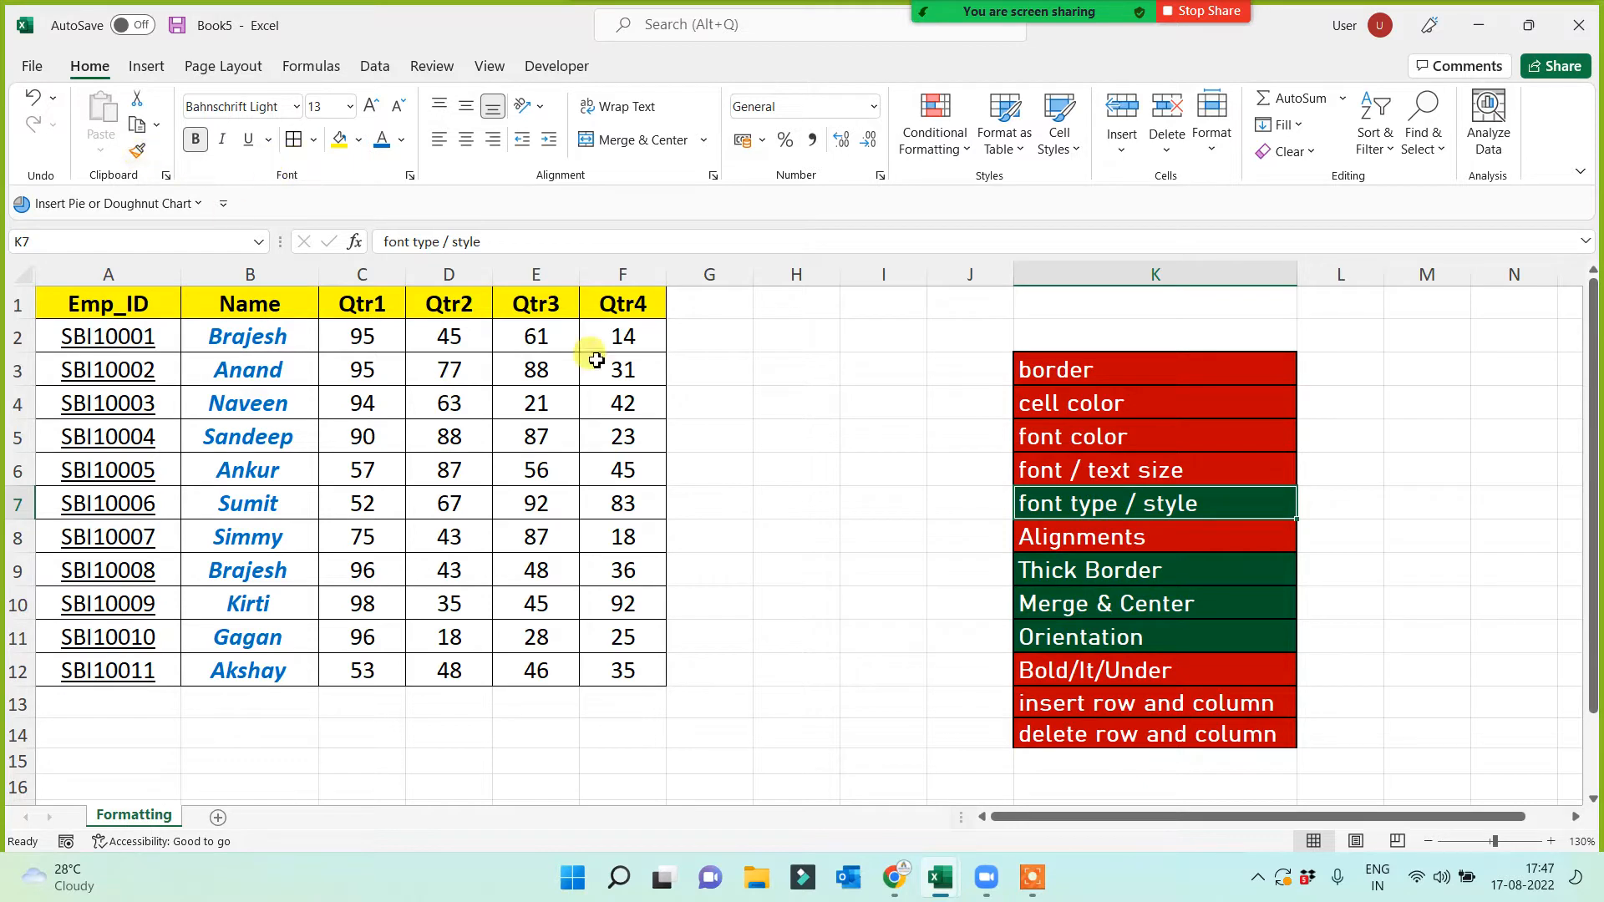
left_click(1119, 470)
left_click(137, 151)
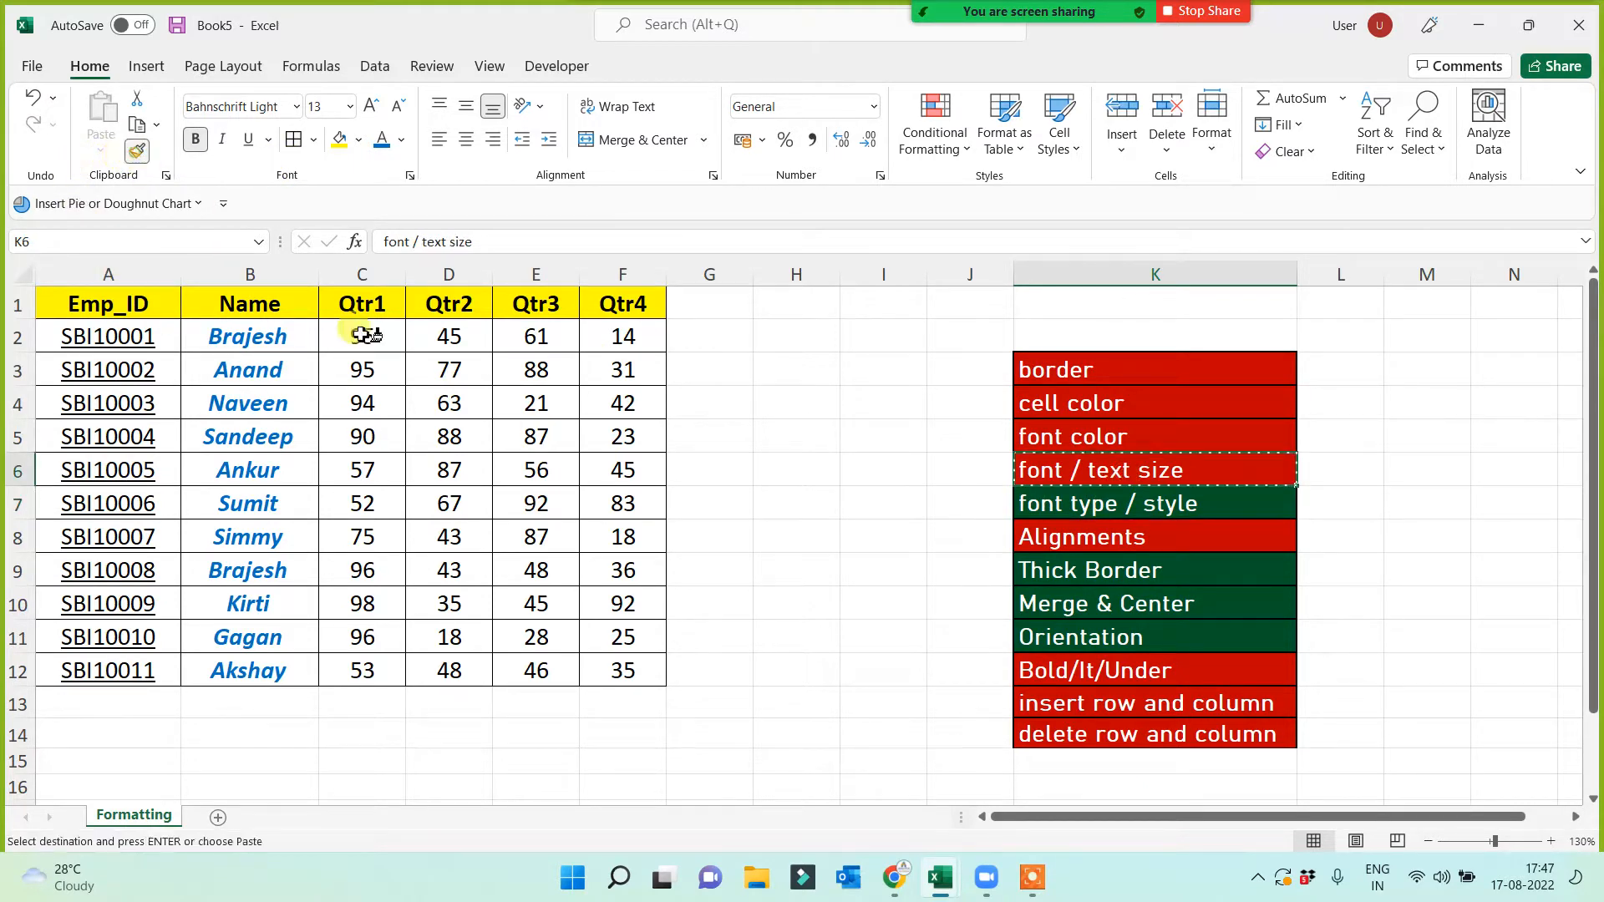
left_click(1078, 503)
left_click(874, 505)
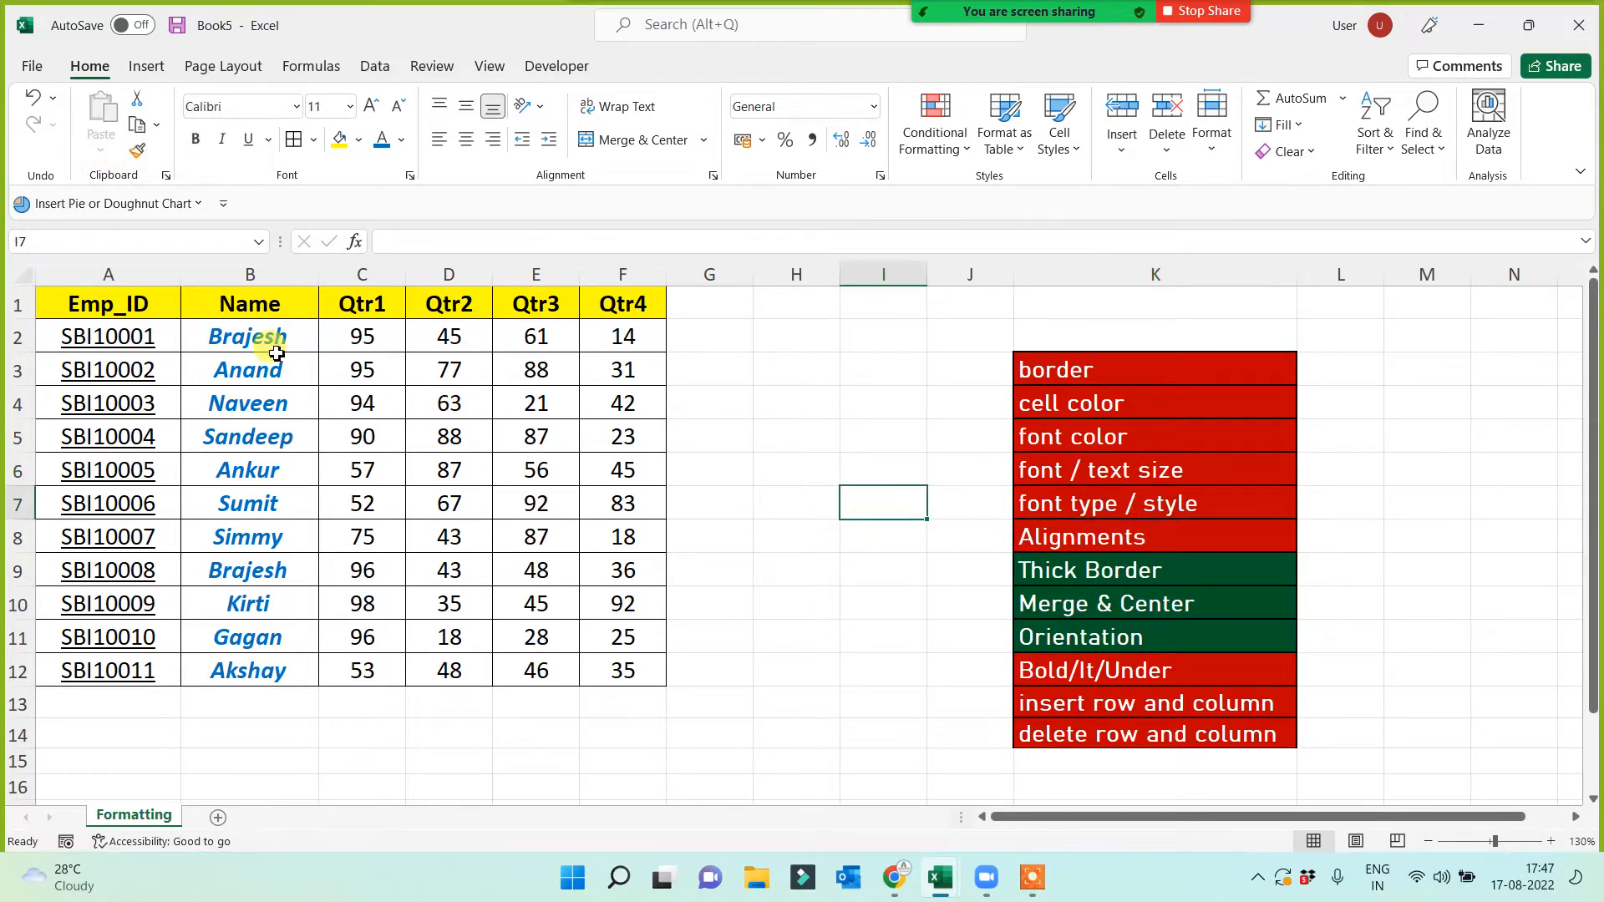
Set the font of the whole employee table A1:F12 to Arial Black
left_click_drag(69, 302, 616, 666)
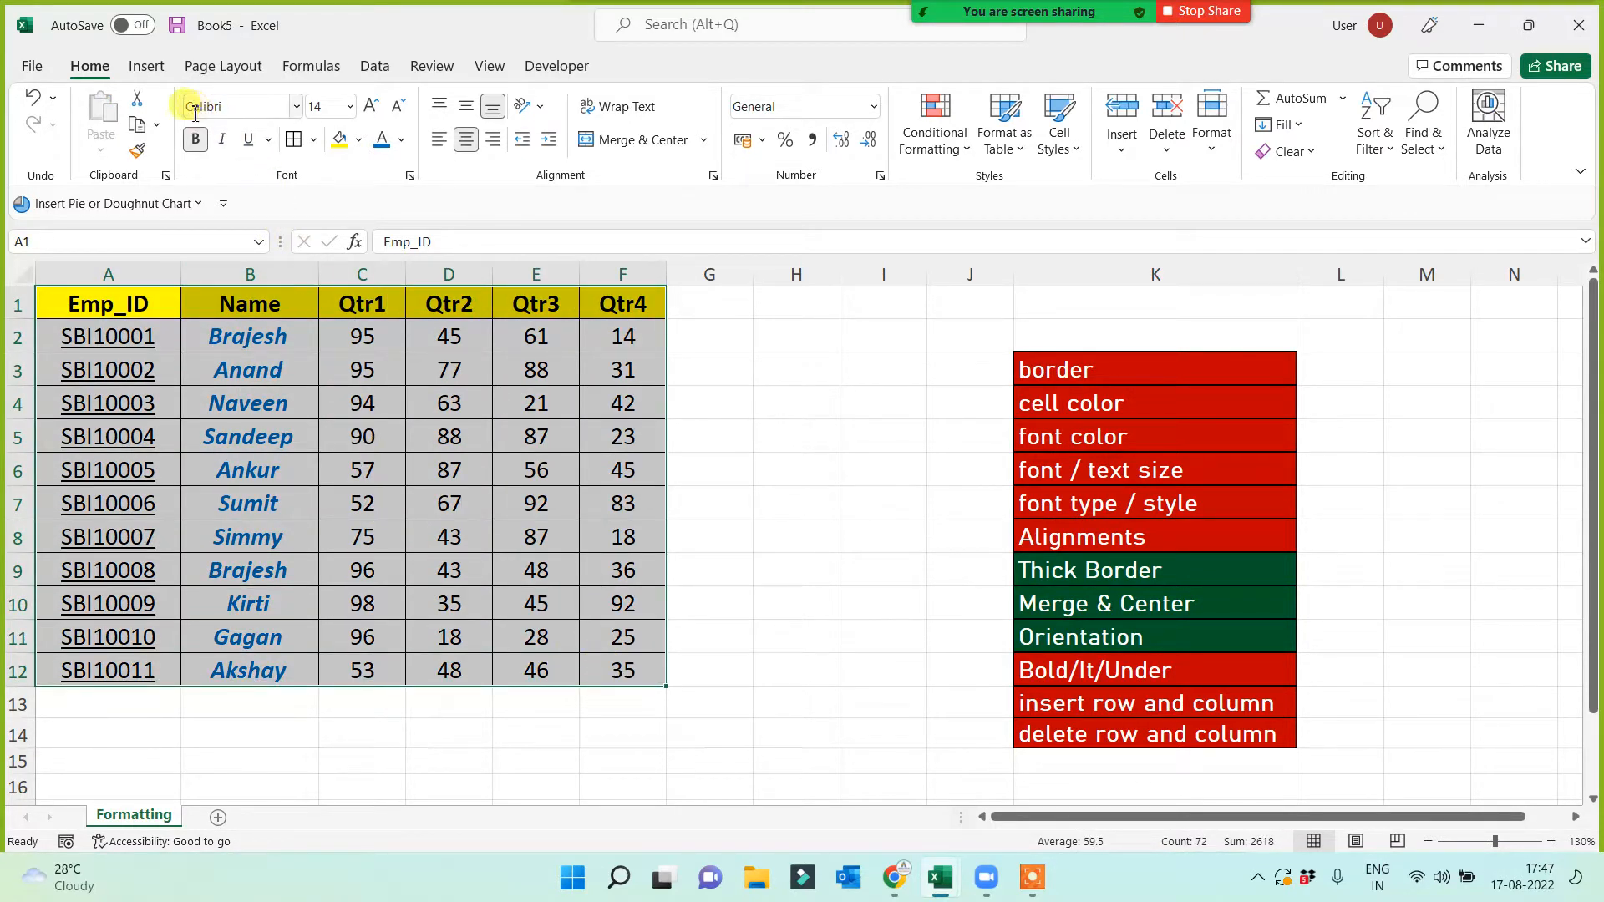
left_click(297, 107)
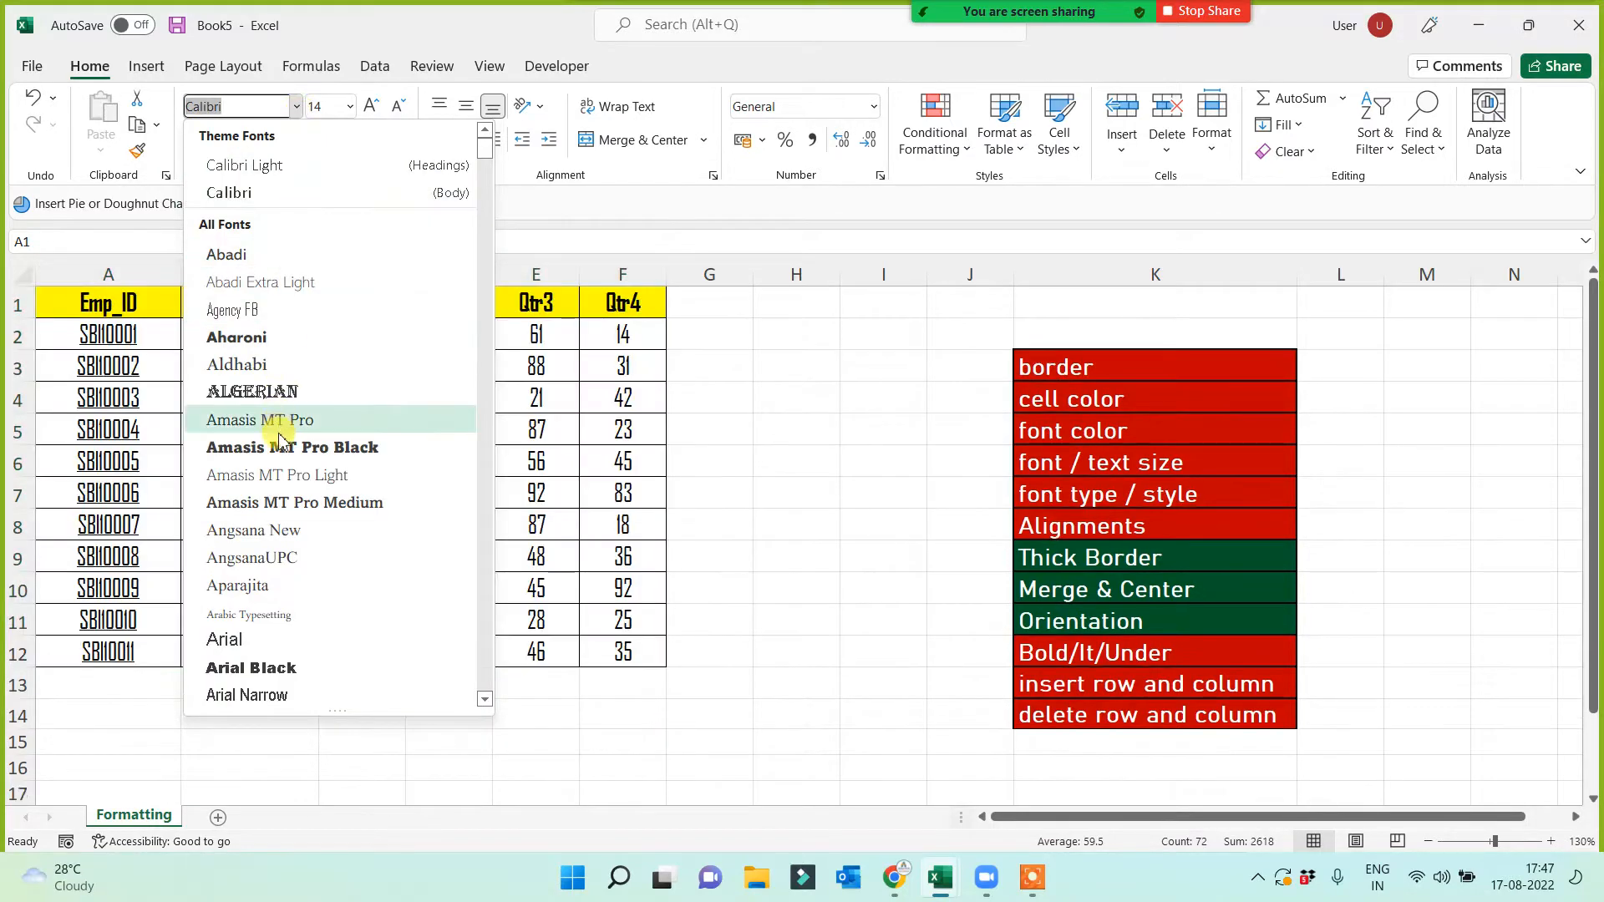
scroll(272, 451, "down", 1)
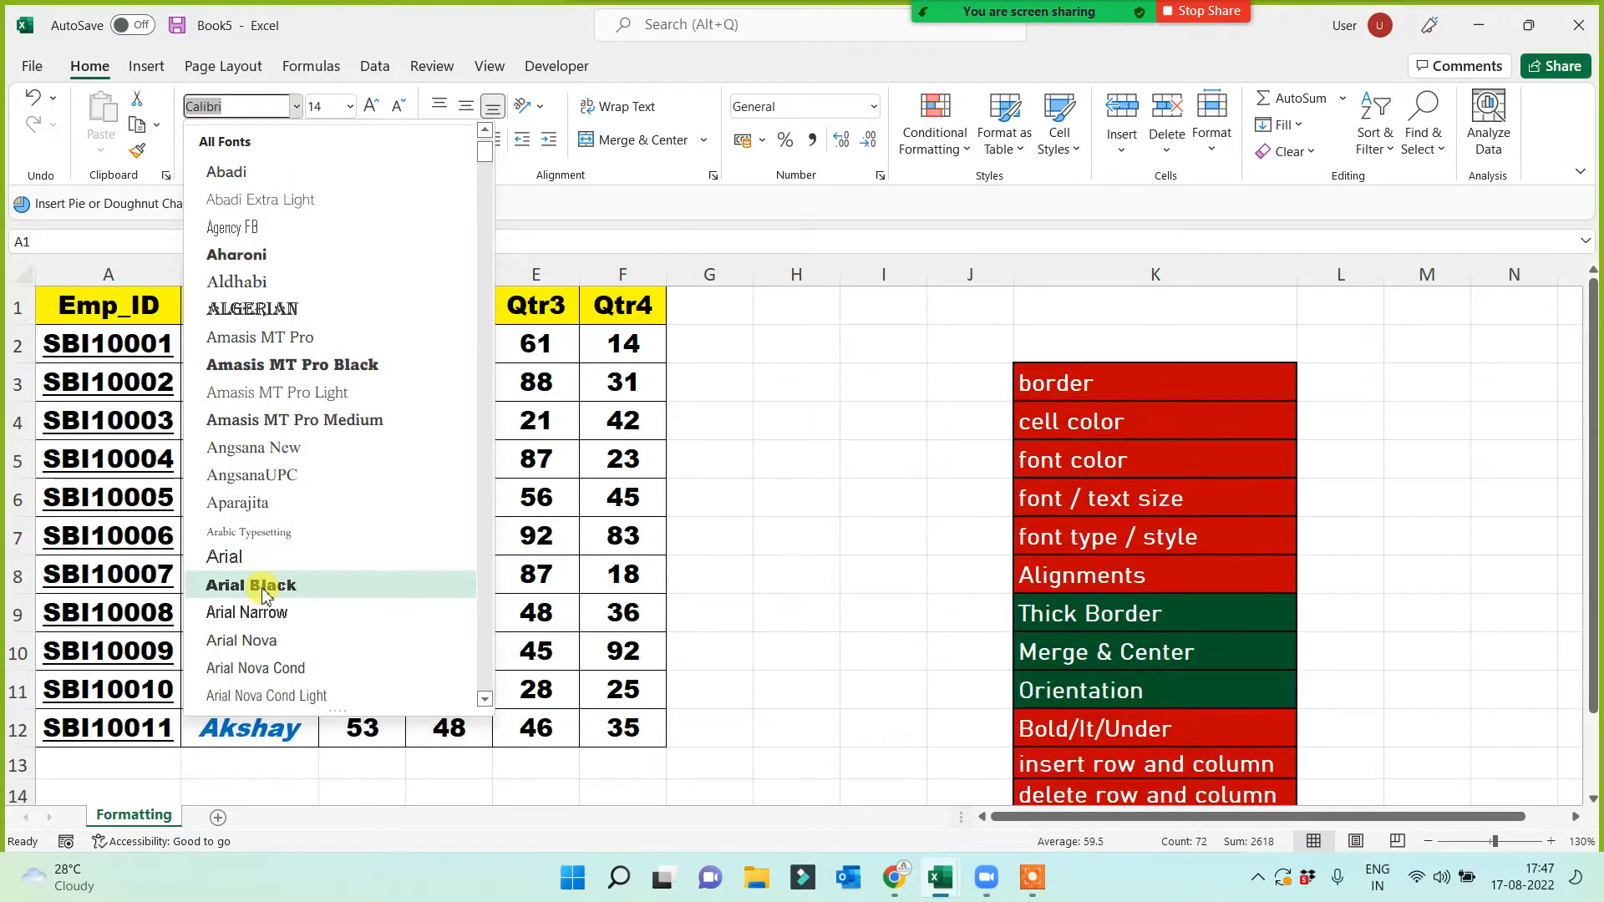
left_click(264, 587)
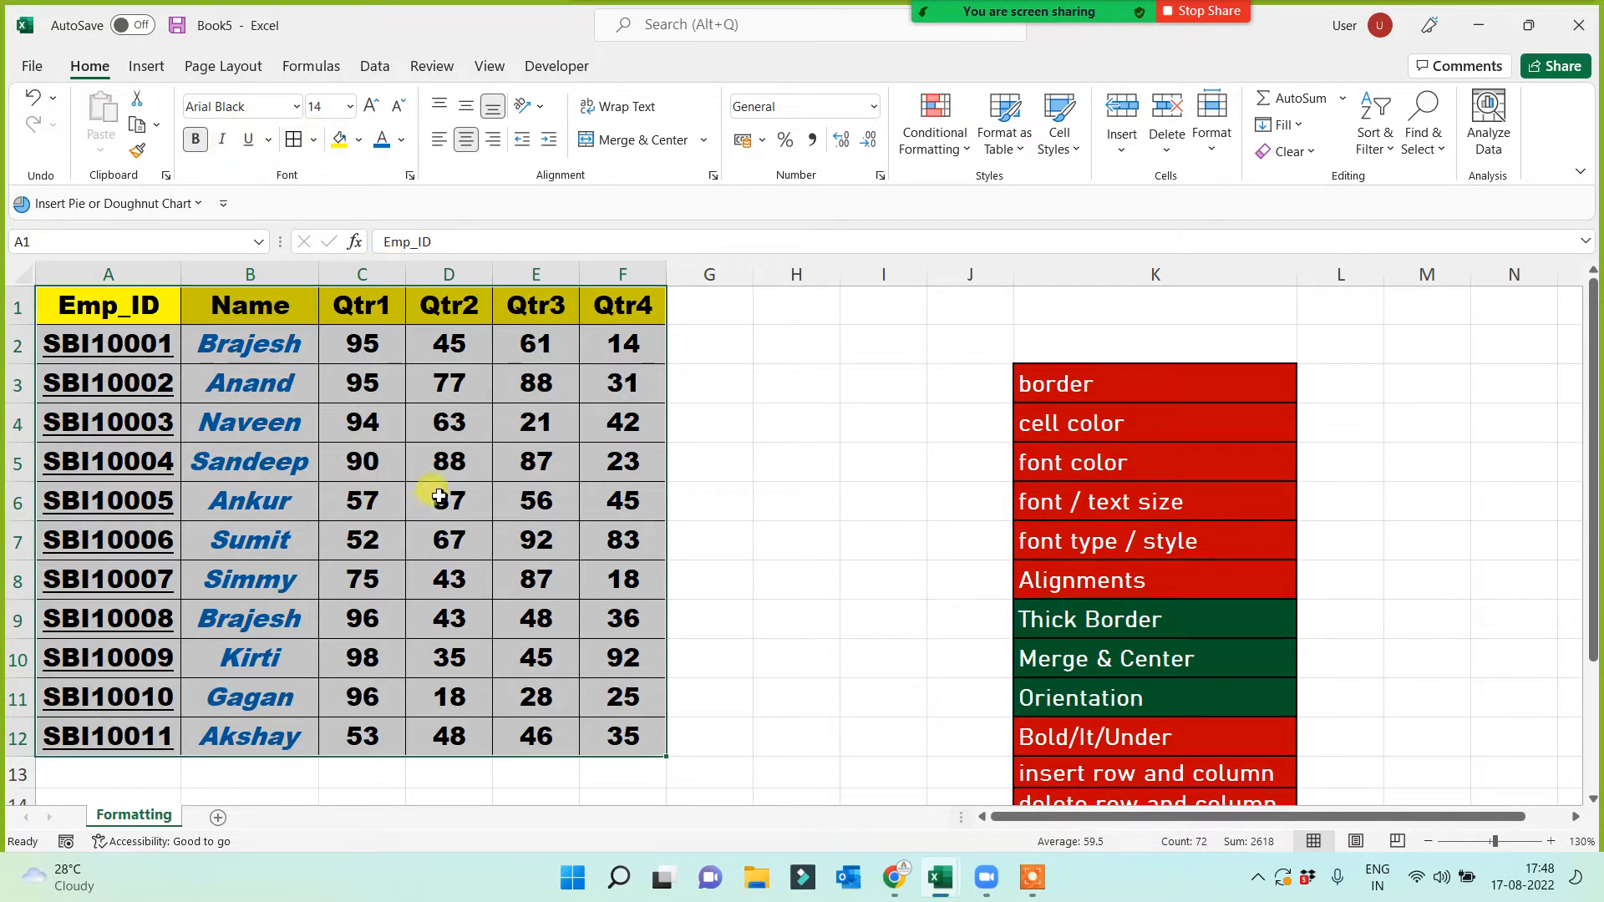
Change the font of the employee table A1:F12 to Blackadder ITC
left_click(296, 107)
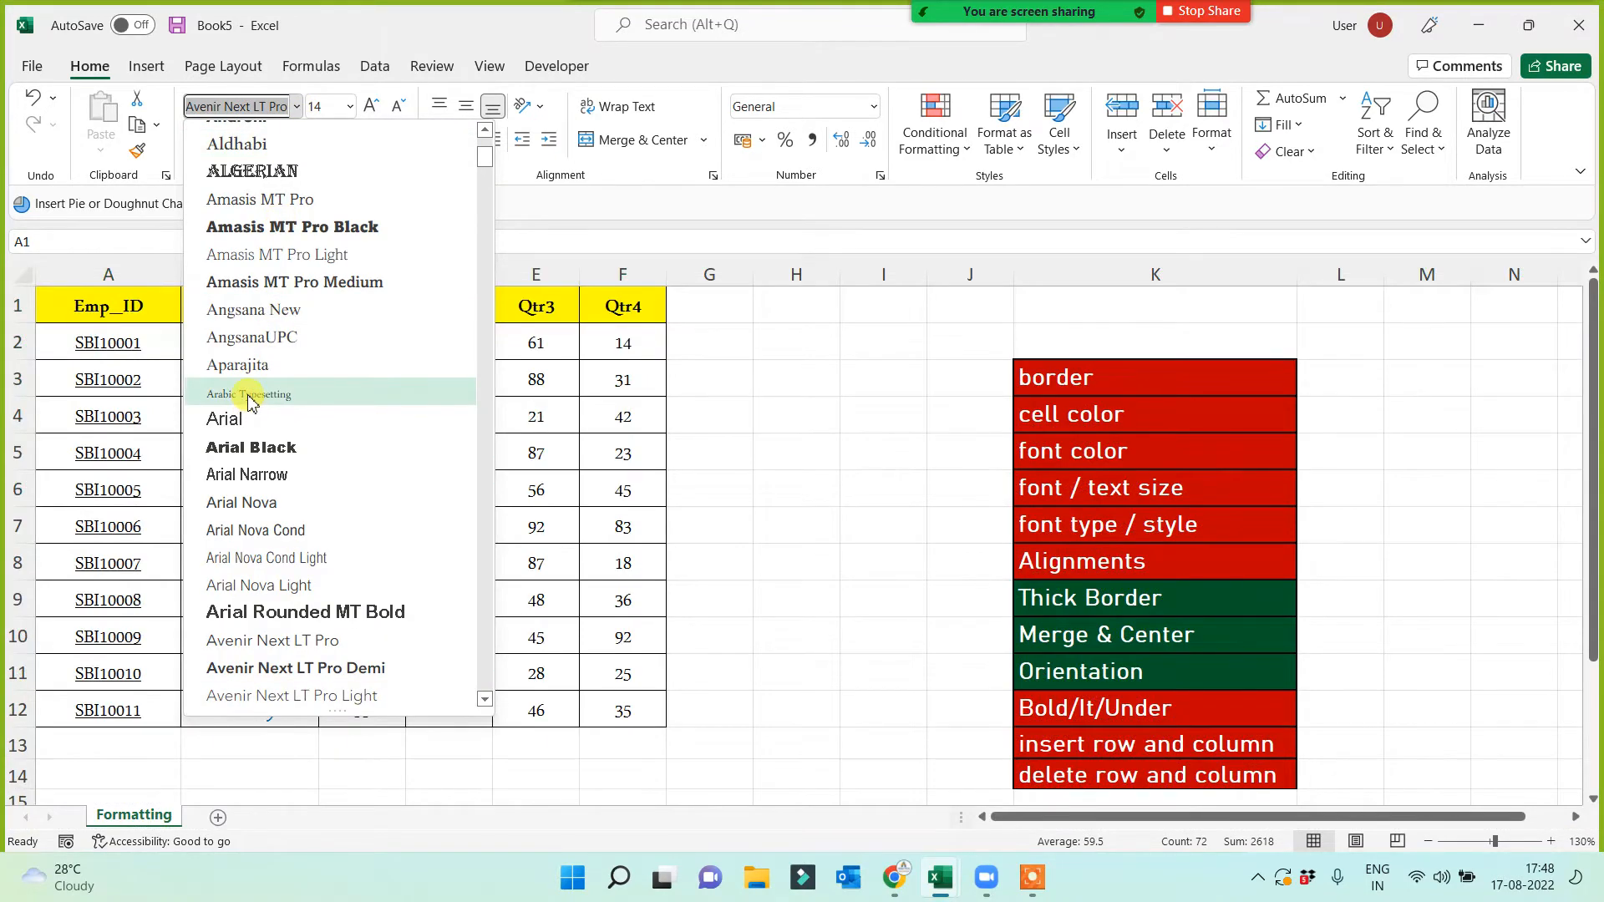
scroll(255, 463, "down", 6)
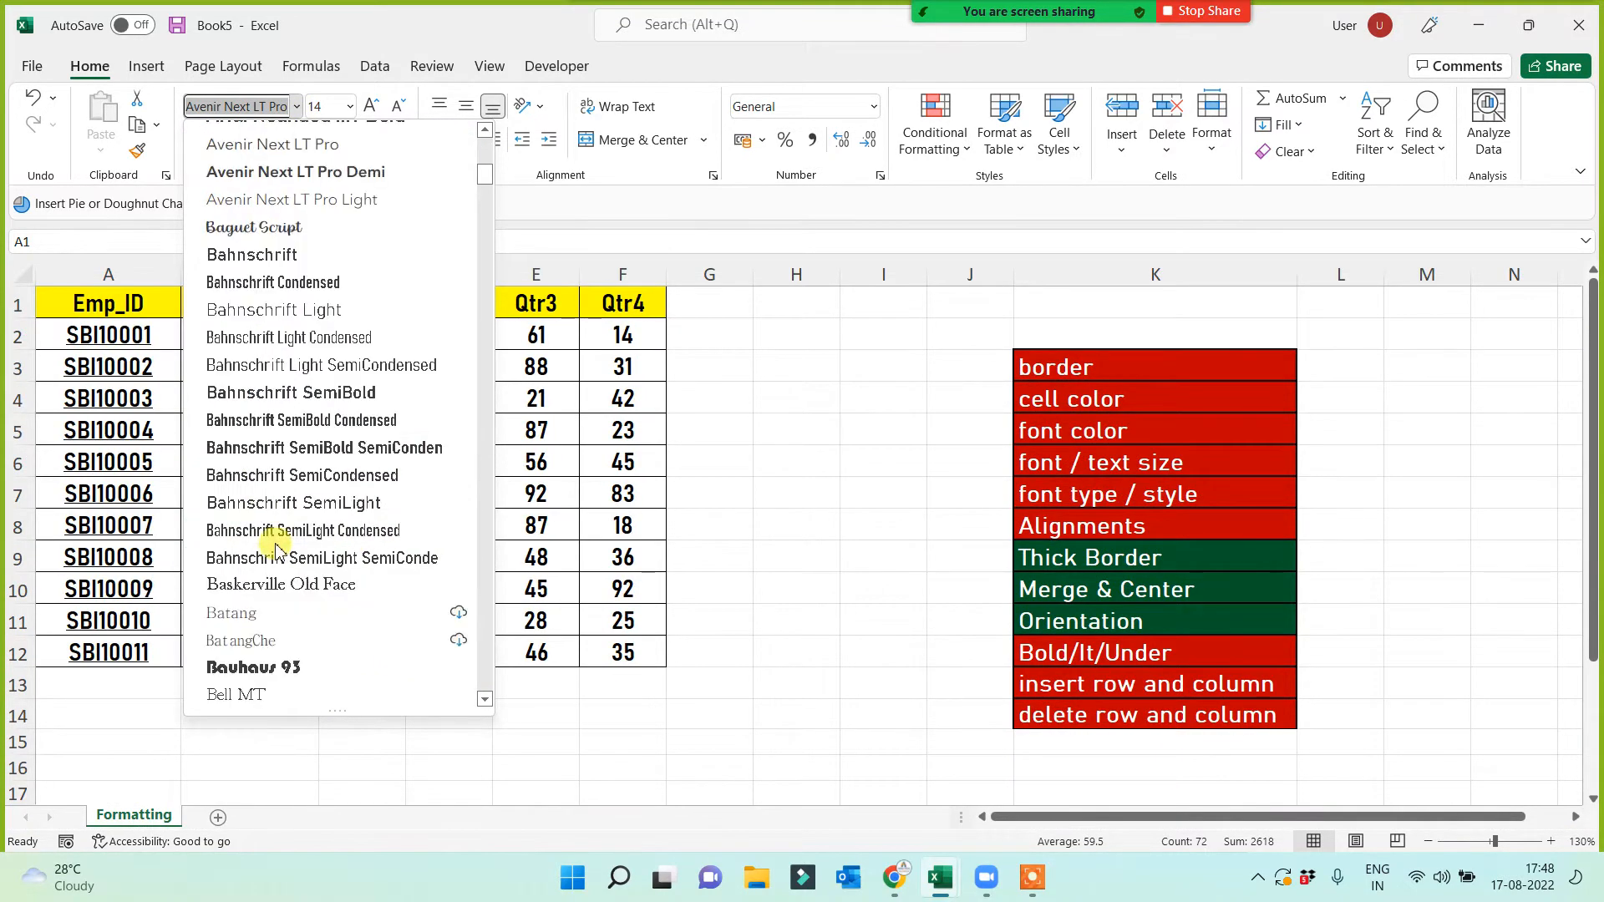
scroll(272, 552, "down", 3)
key("Escape")
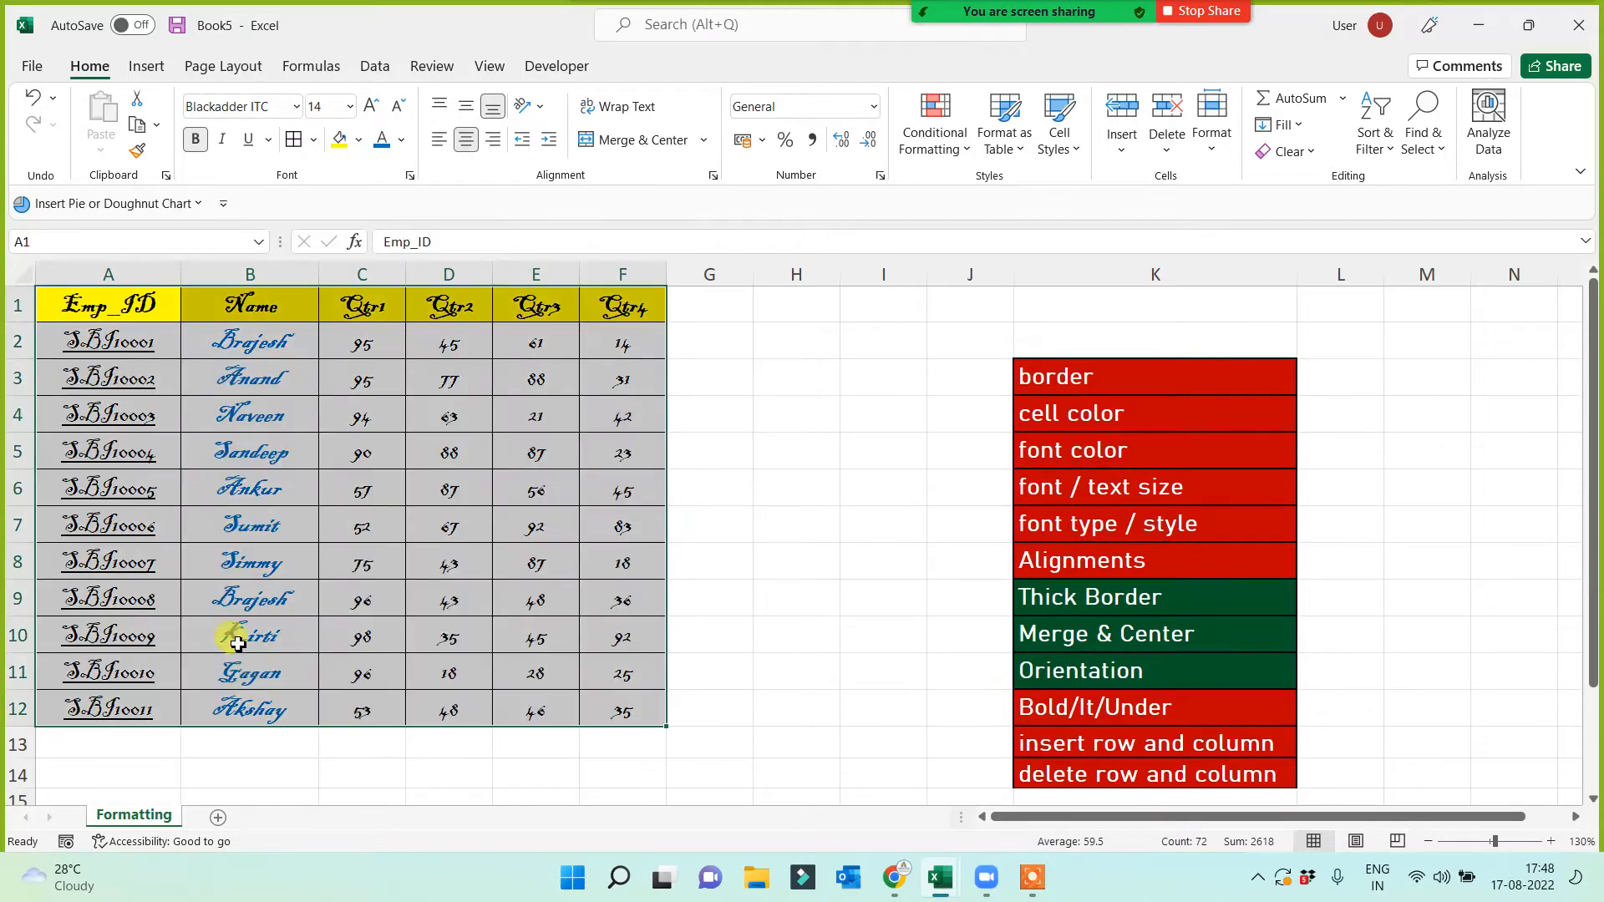
Change the font of the employee table A1:F12 to Daytona Light and deselect the table
left_click(296, 107)
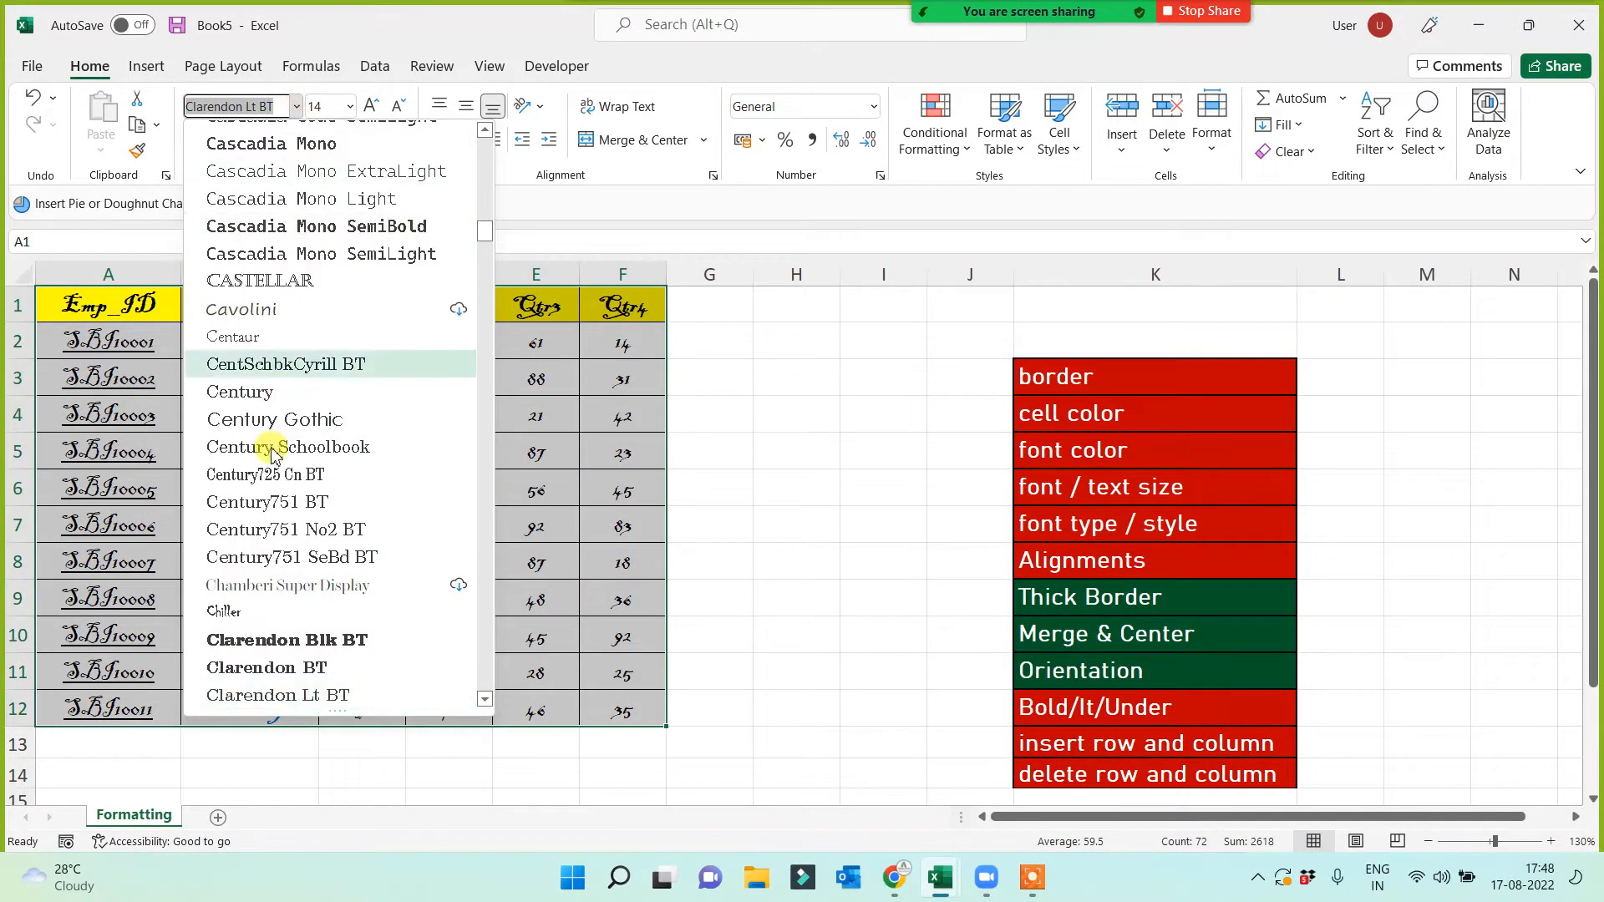
scroll(276, 564, "down", 2)
scroll(275, 564, "down", 8)
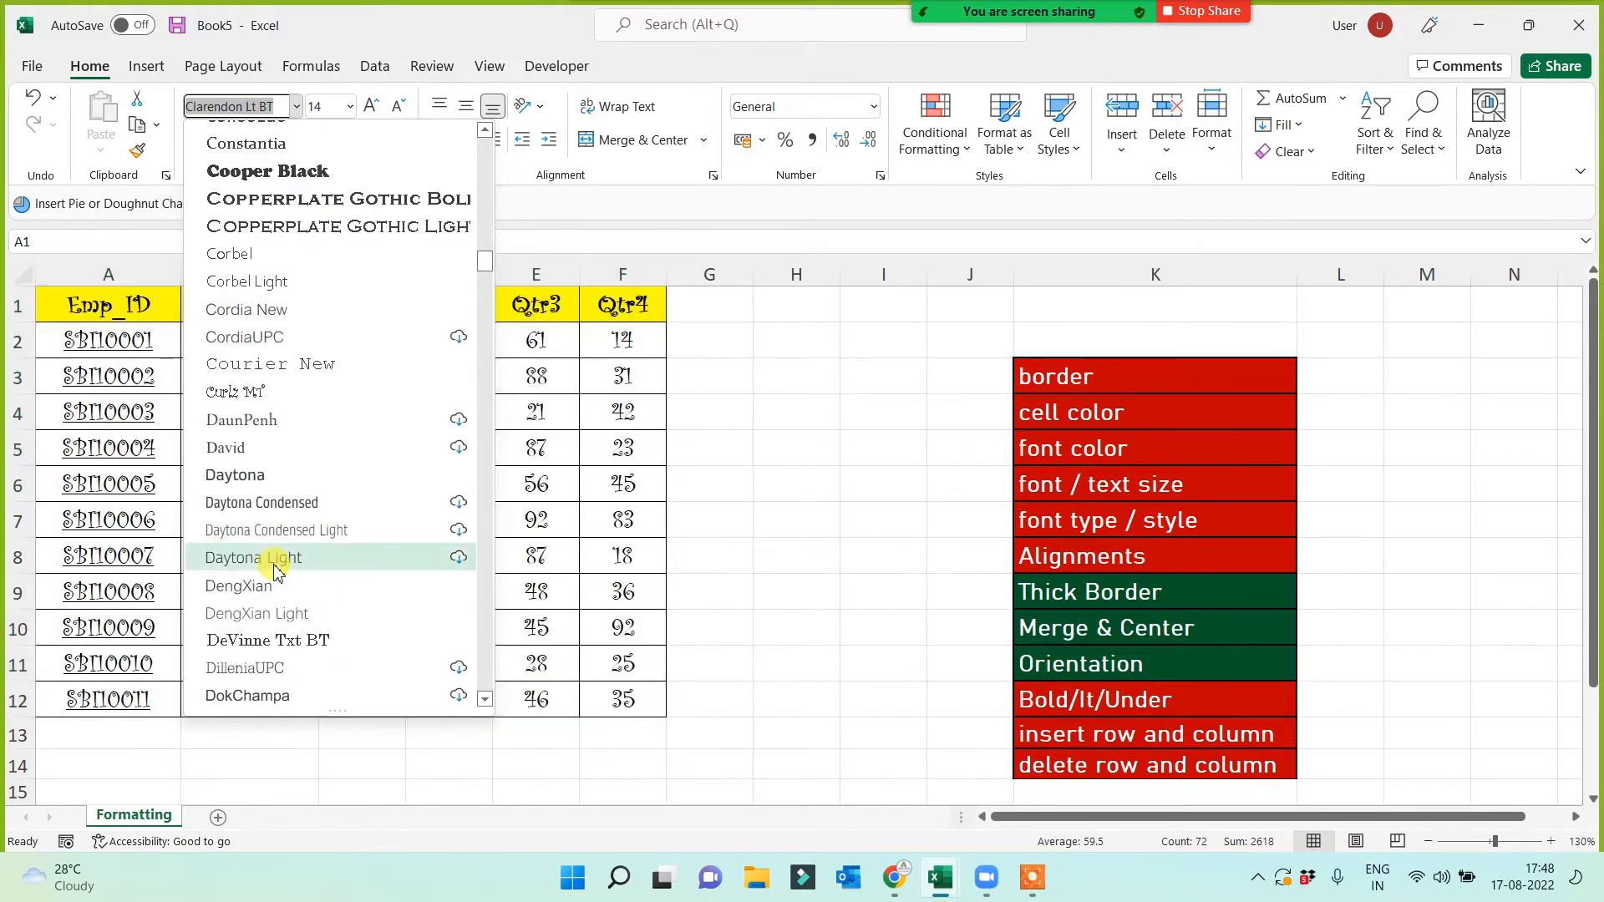
left_click(275, 569)
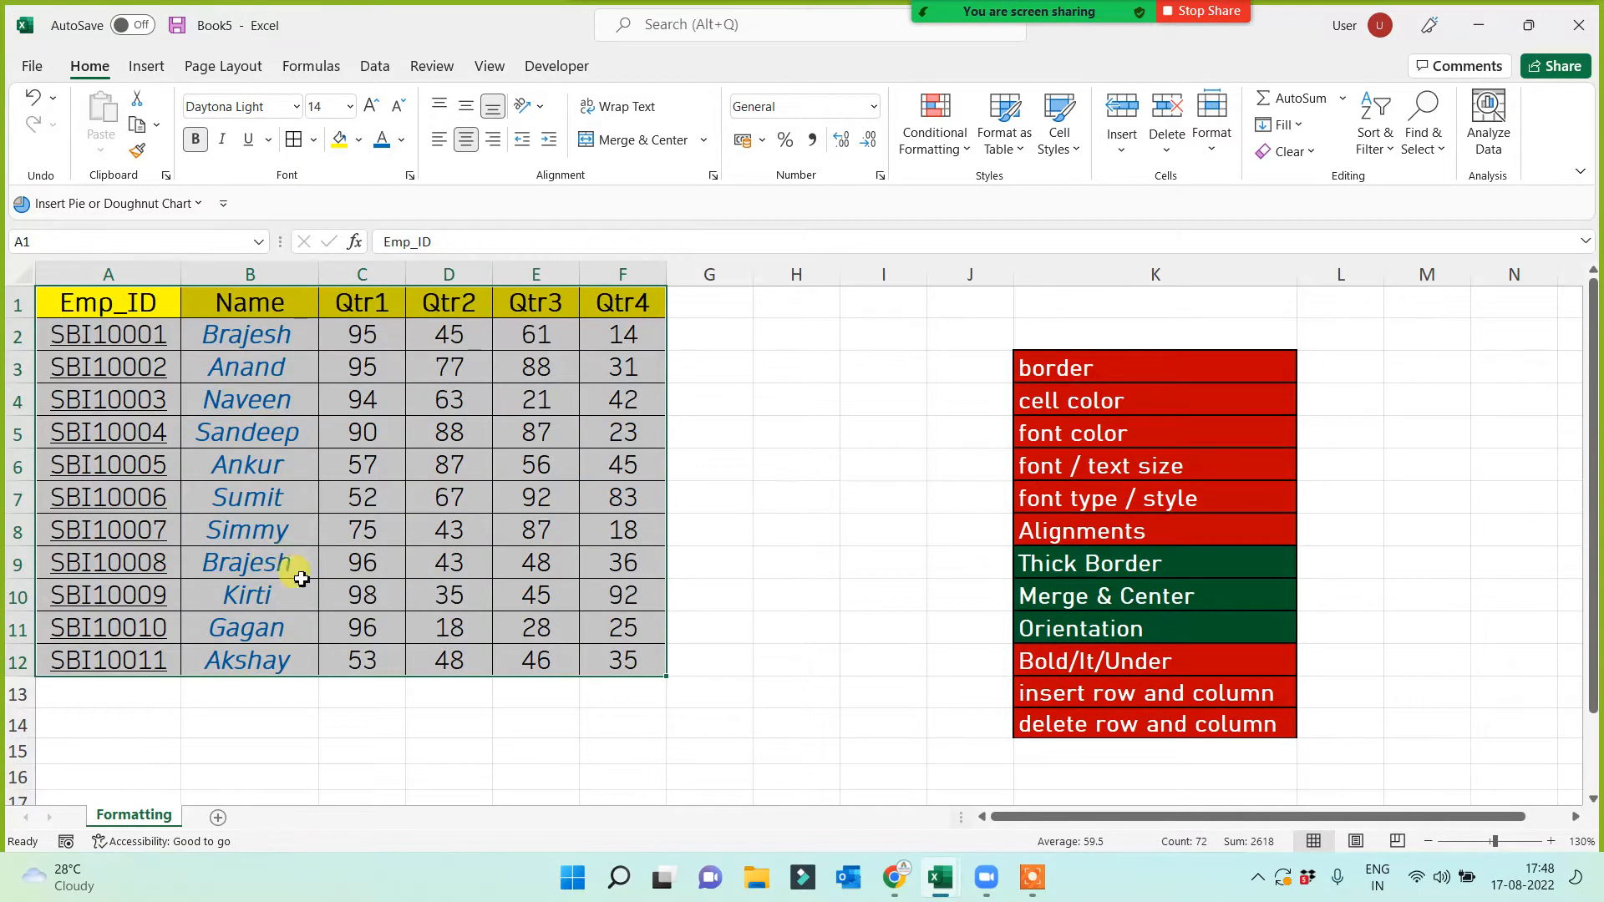
left_click(791, 525)
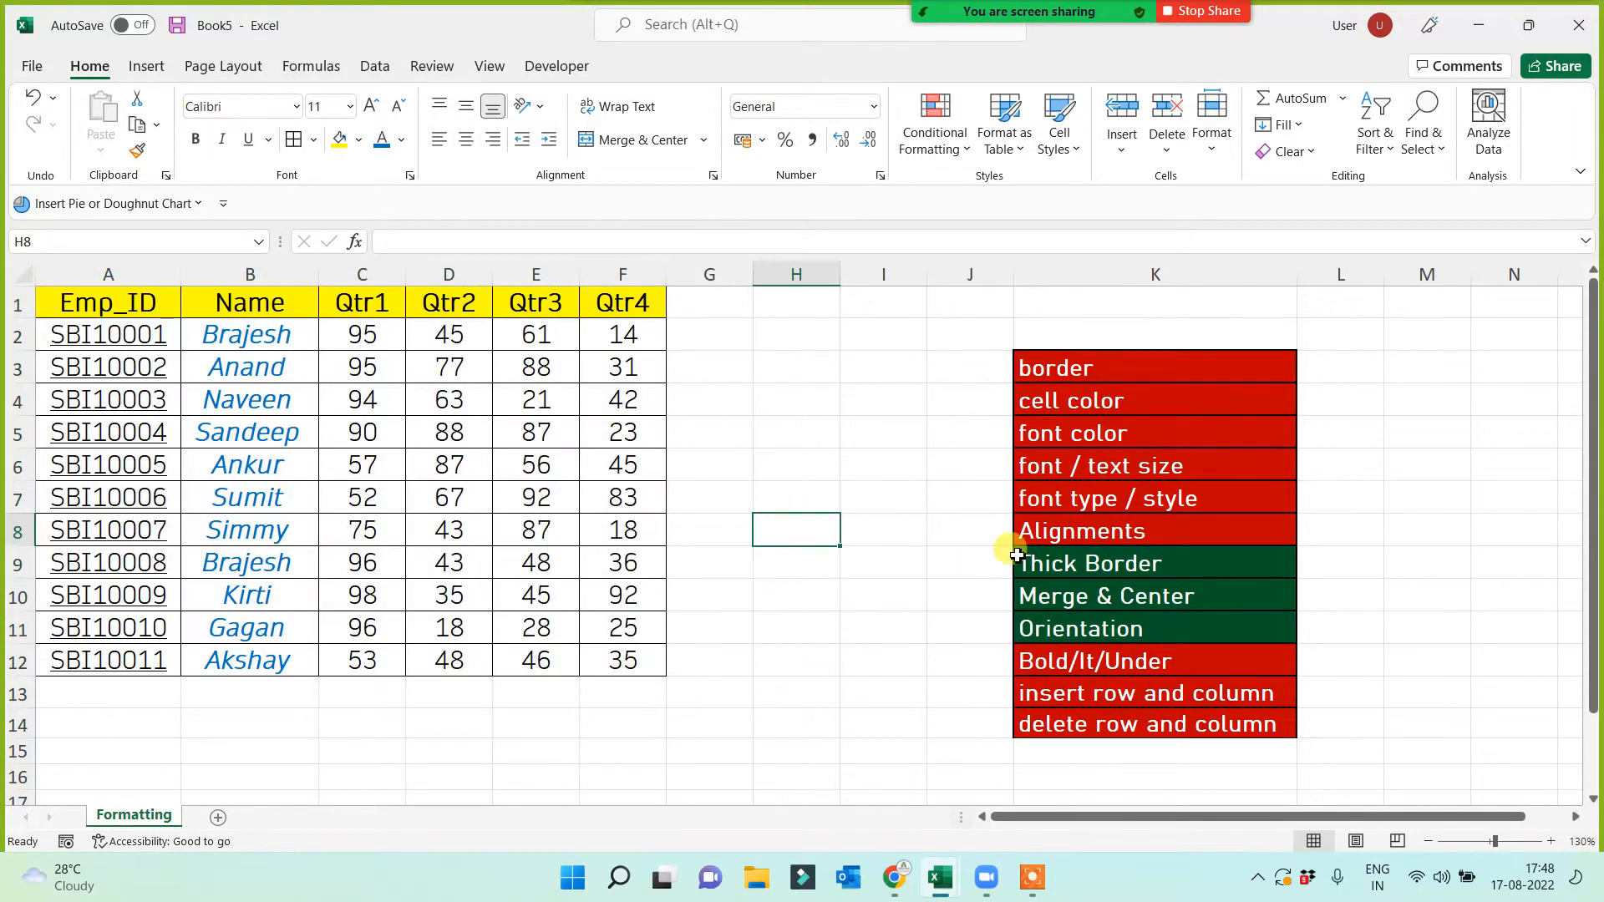
left_click(867, 525)
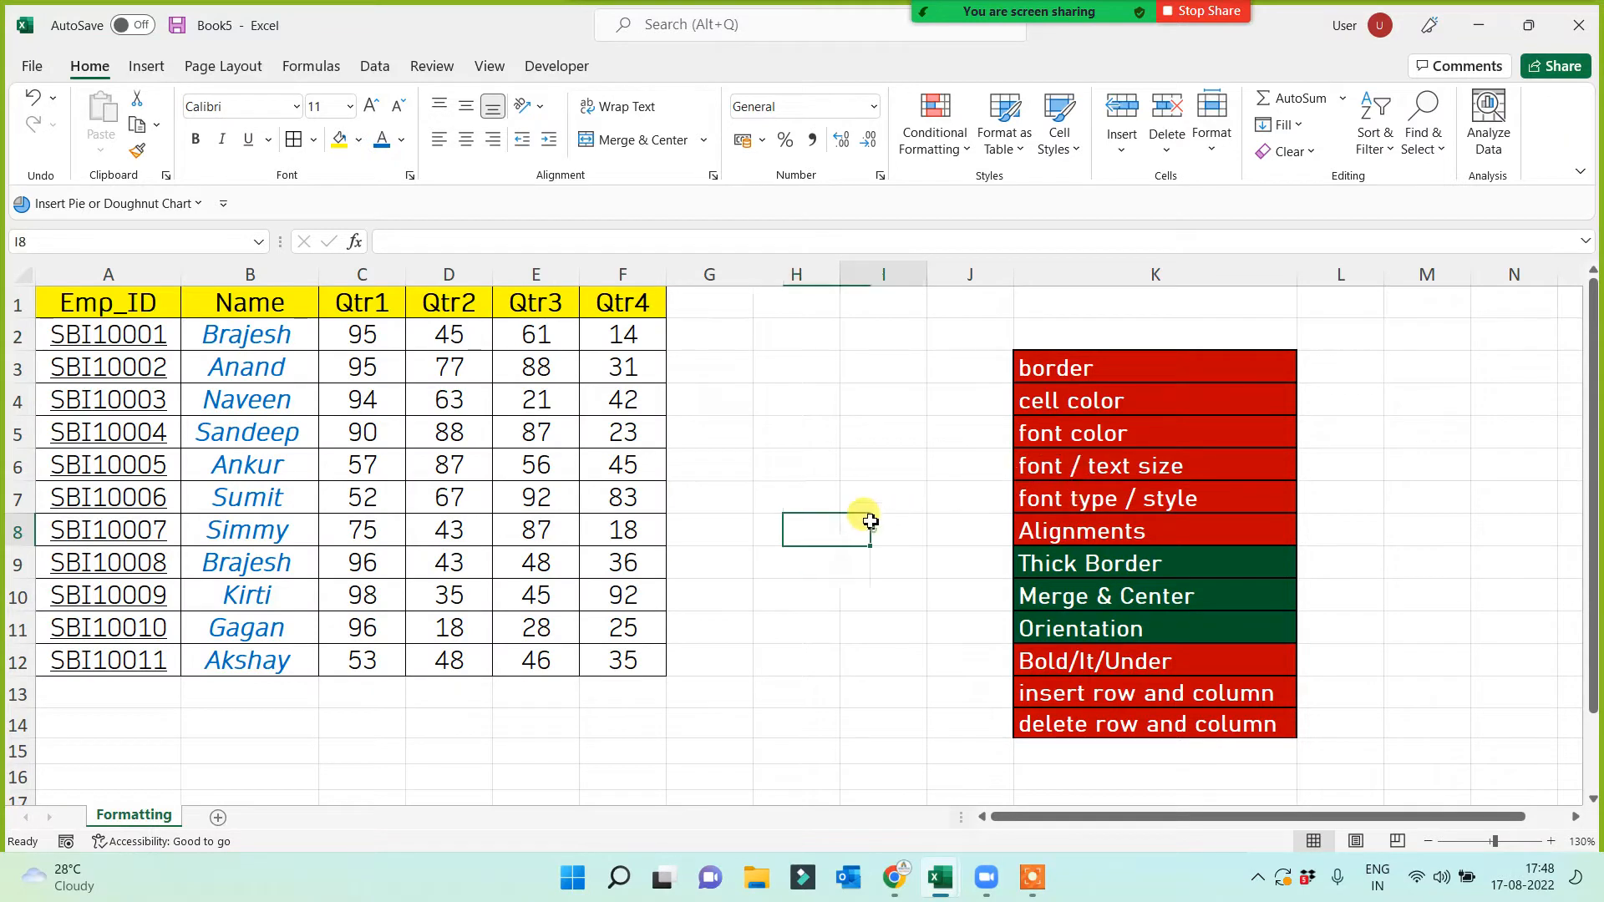
Copy the red format of the "Alignments" cell onto the "Thick Border" cell with Format Painter
left_click(1092, 575)
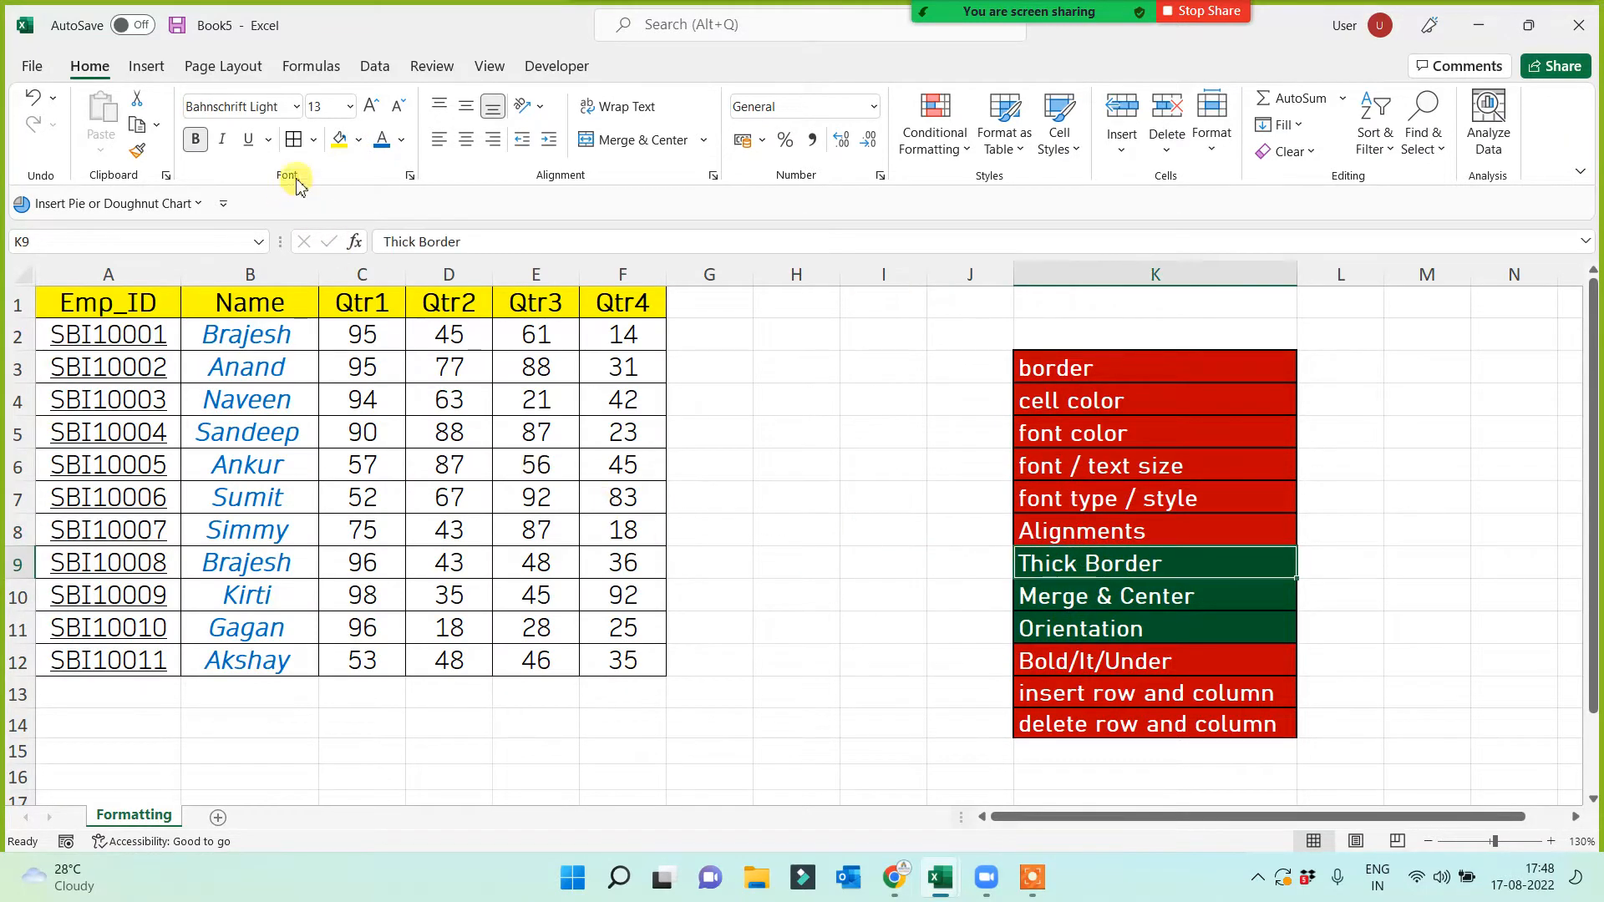
left_click(1228, 541)
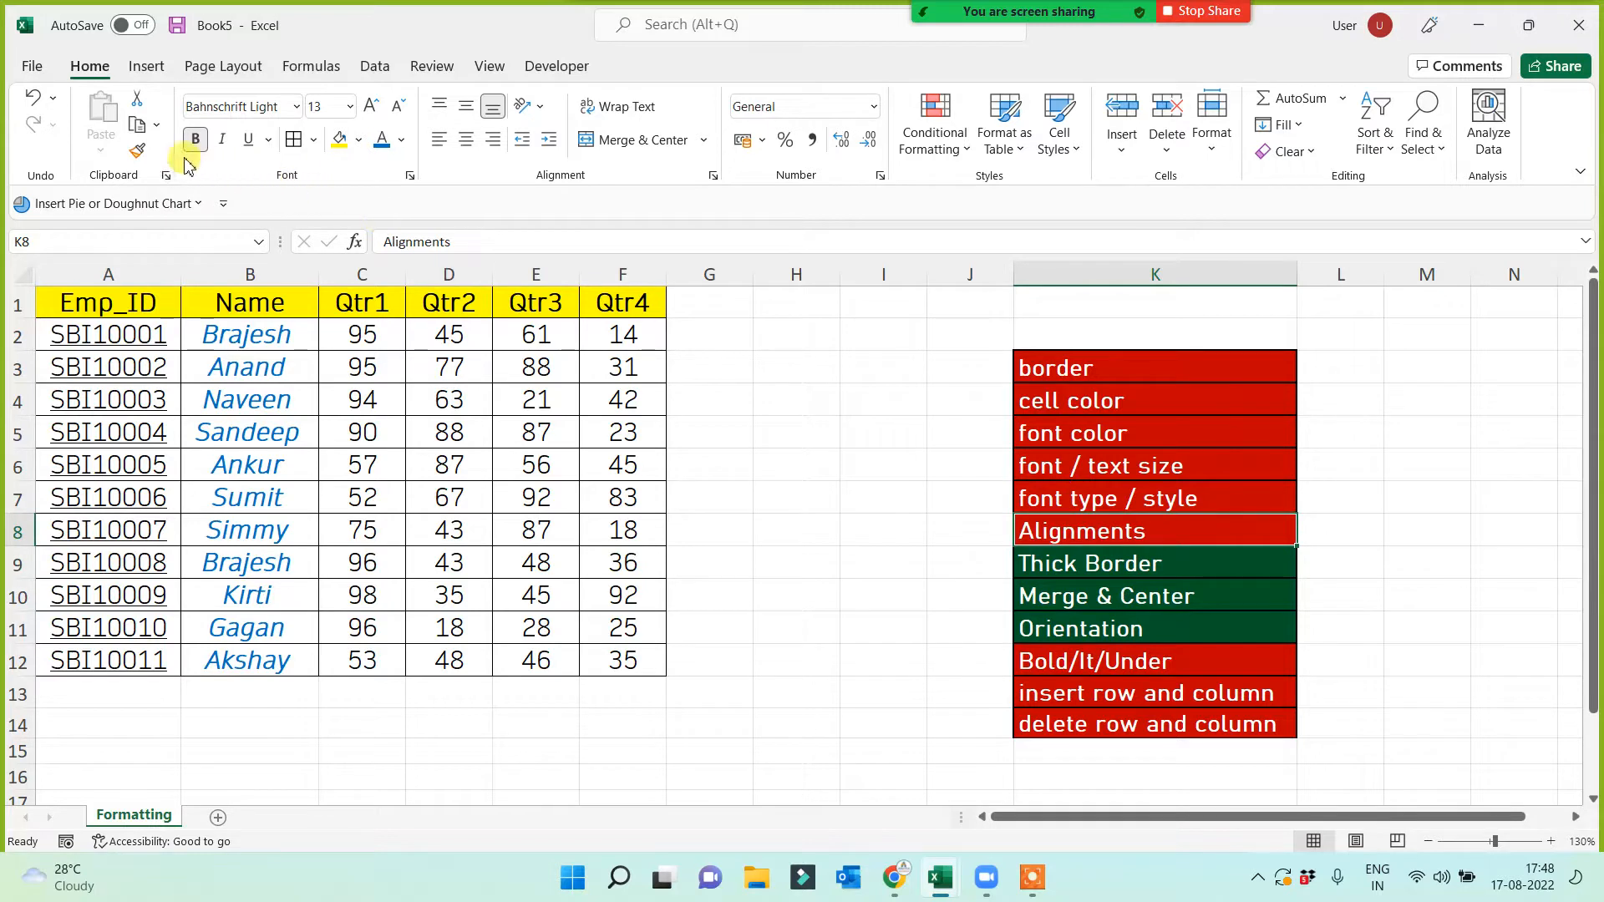
left_click(140, 152)
left_click(1054, 565)
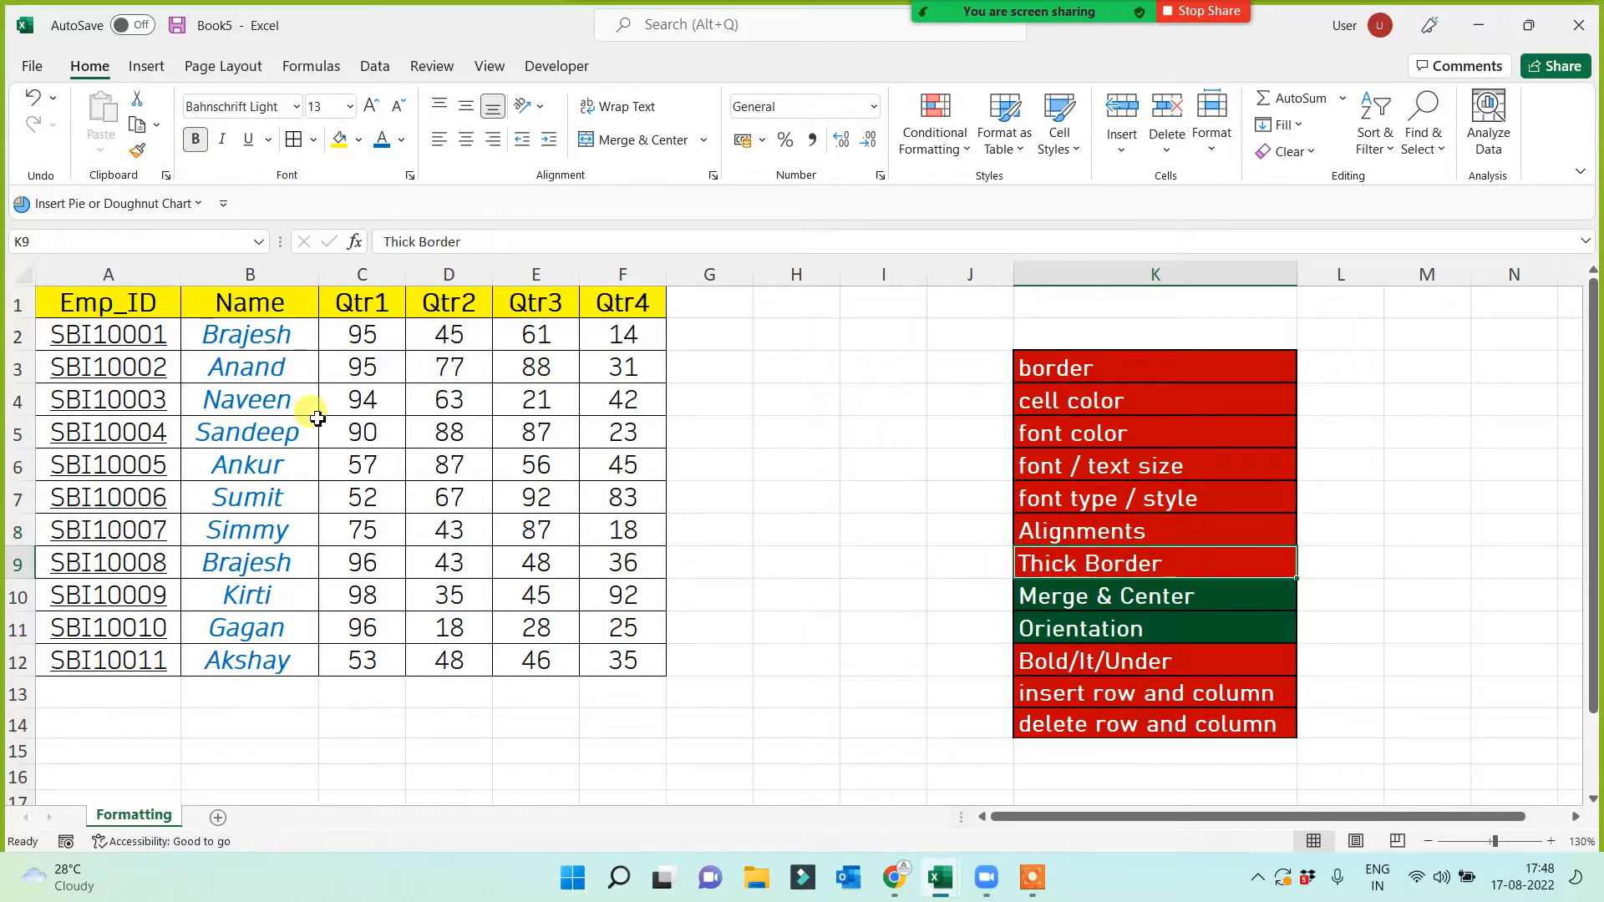
Apply Thick Outside Borders around the employee table A1:F12 and deselect it
left_click_drag(113, 304, 642, 661)
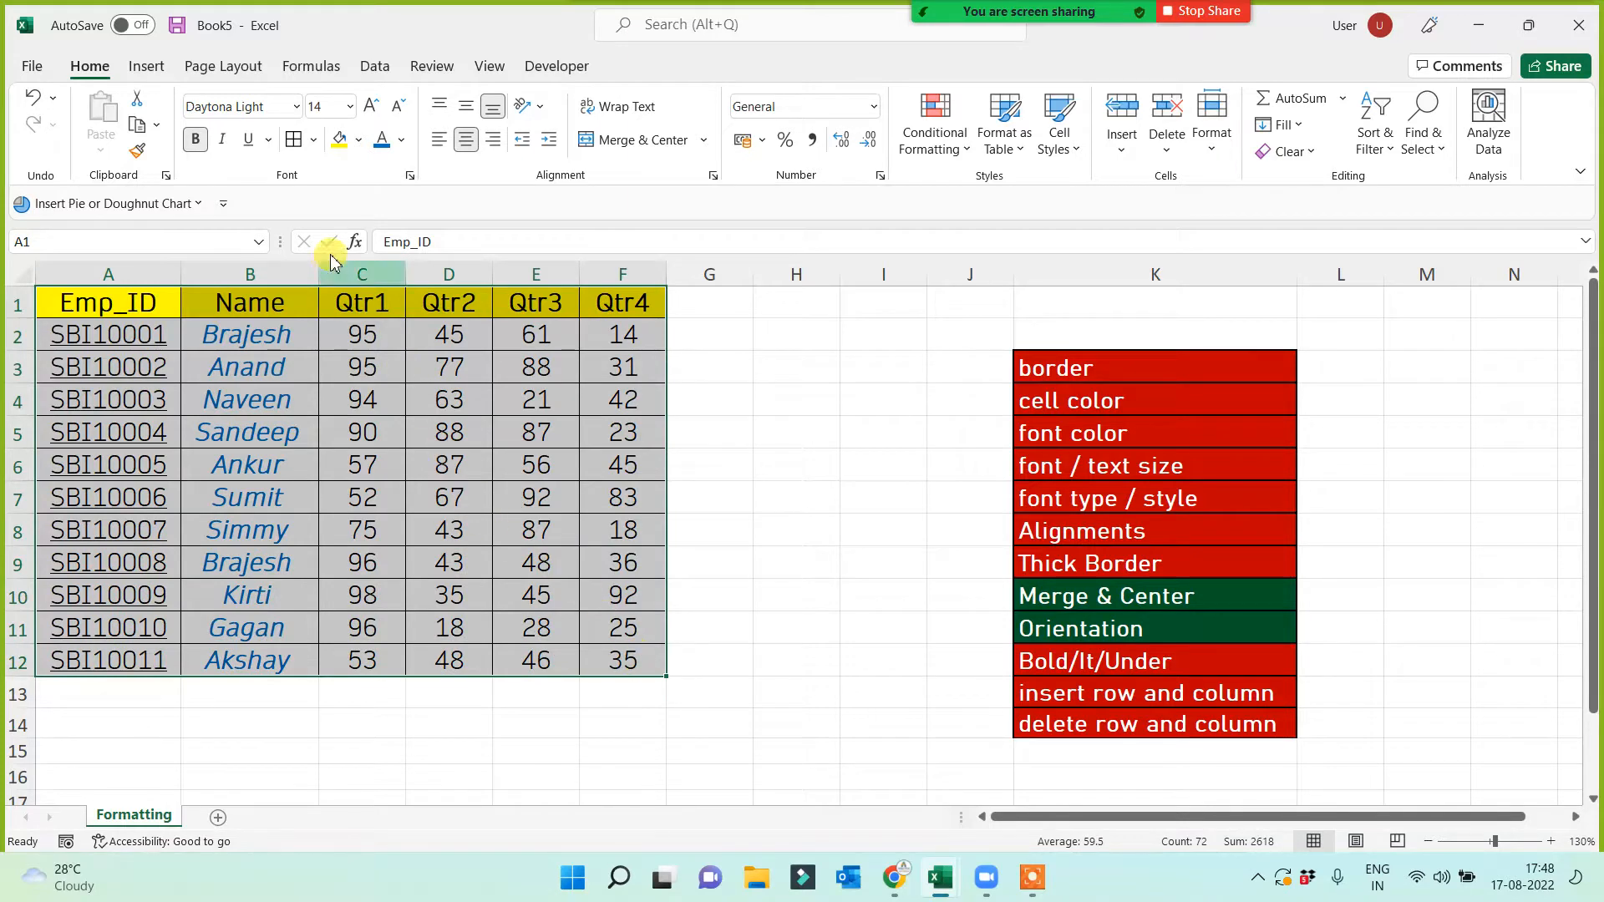
left_click(315, 142)
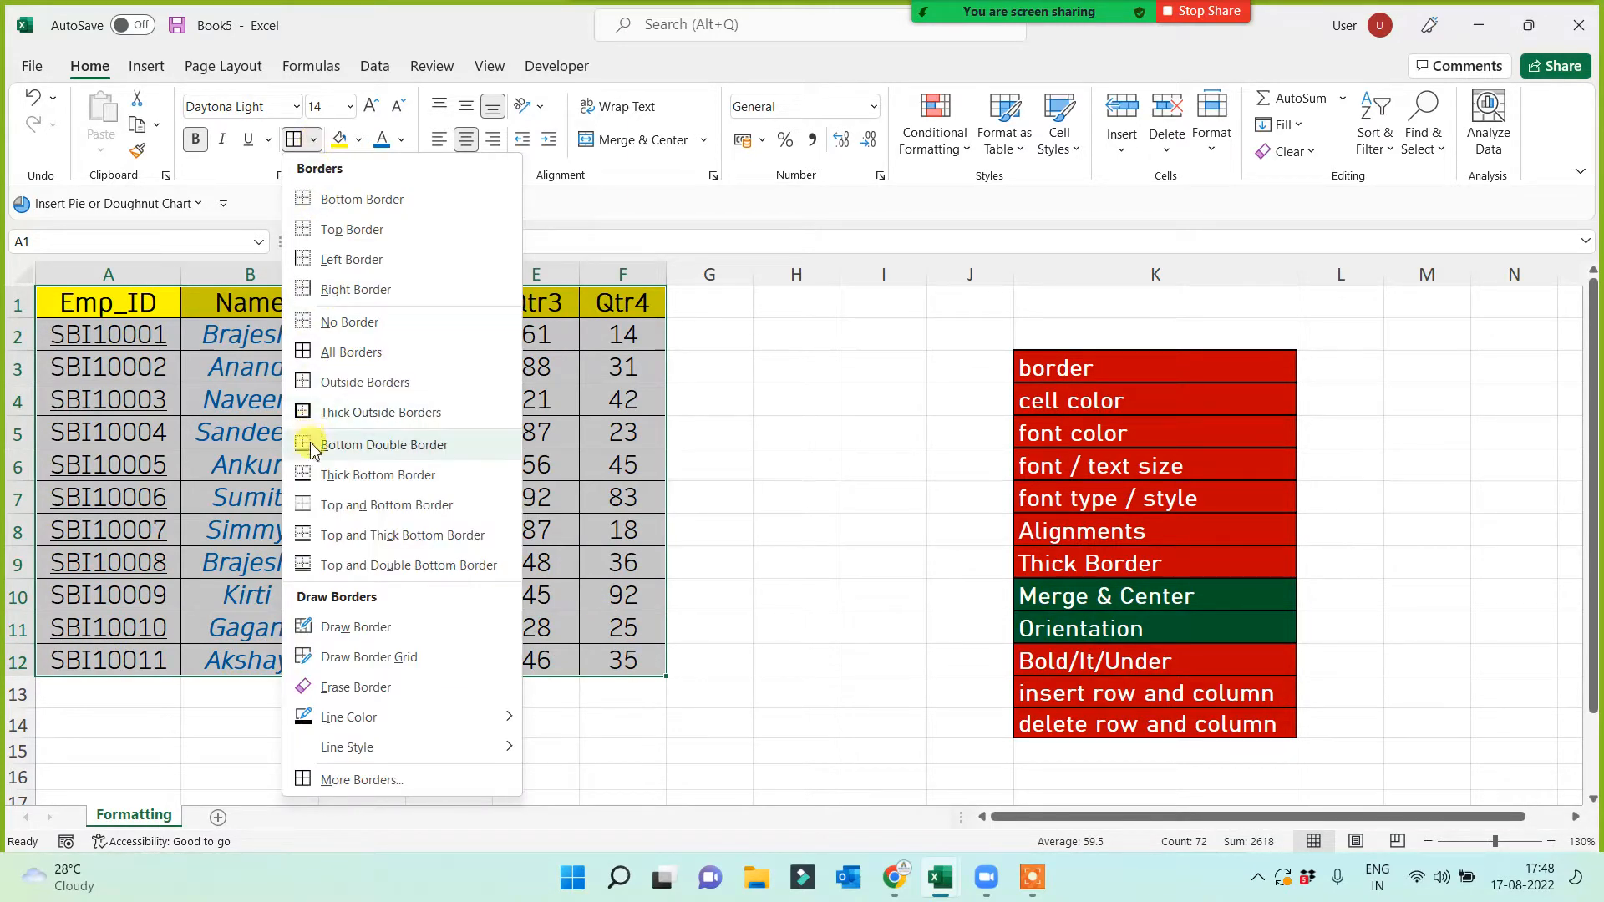
left_click(305, 412)
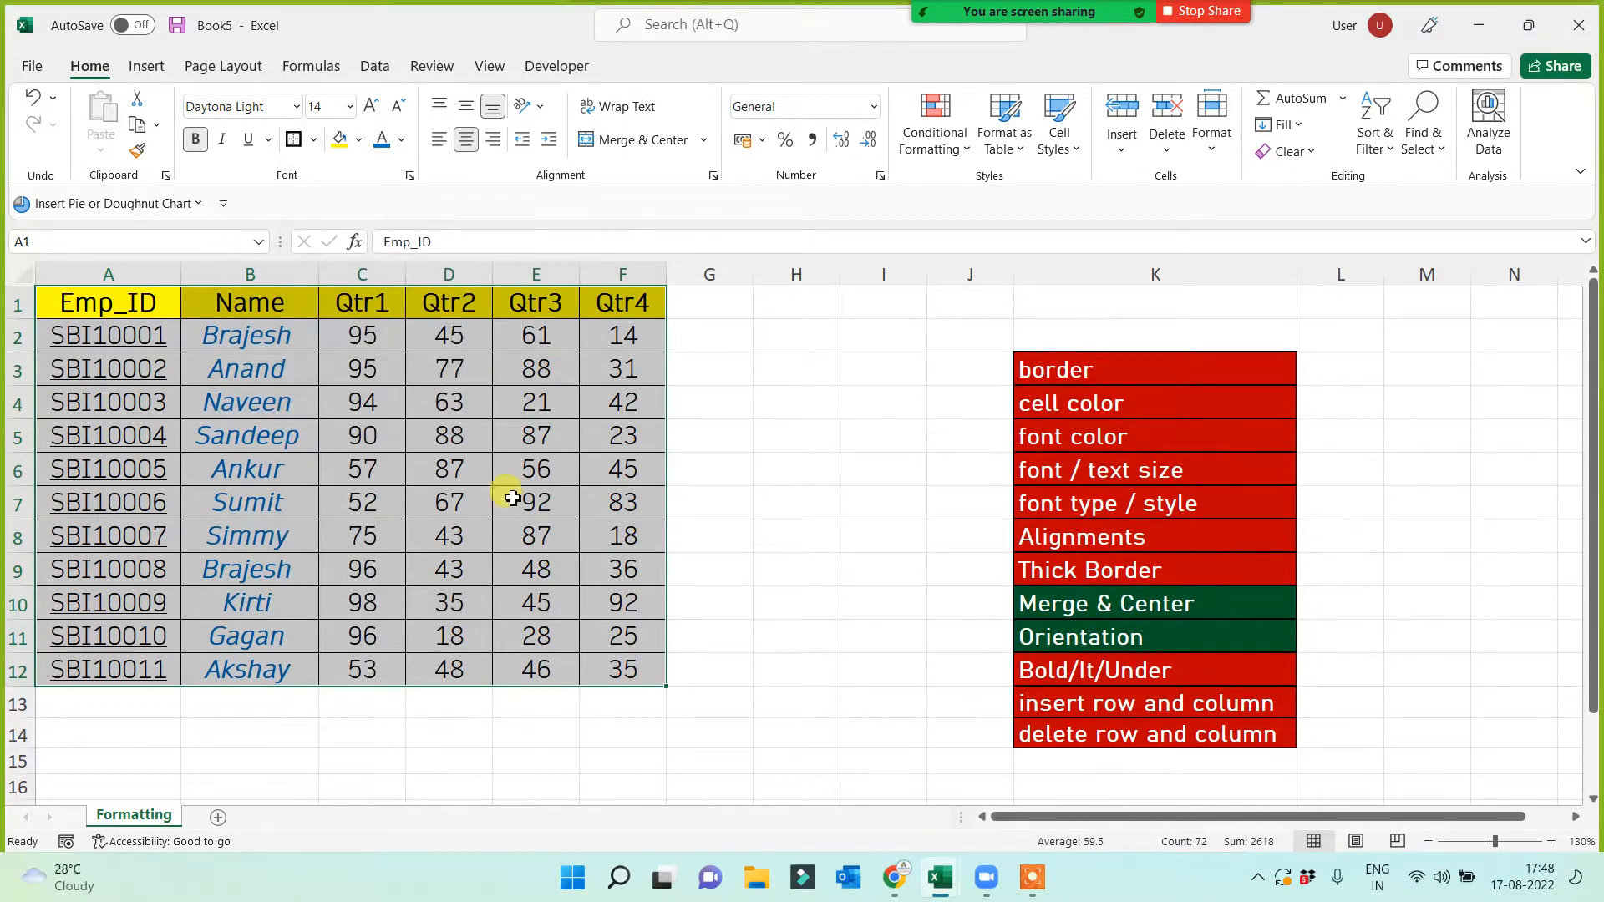
left_click(780, 528)
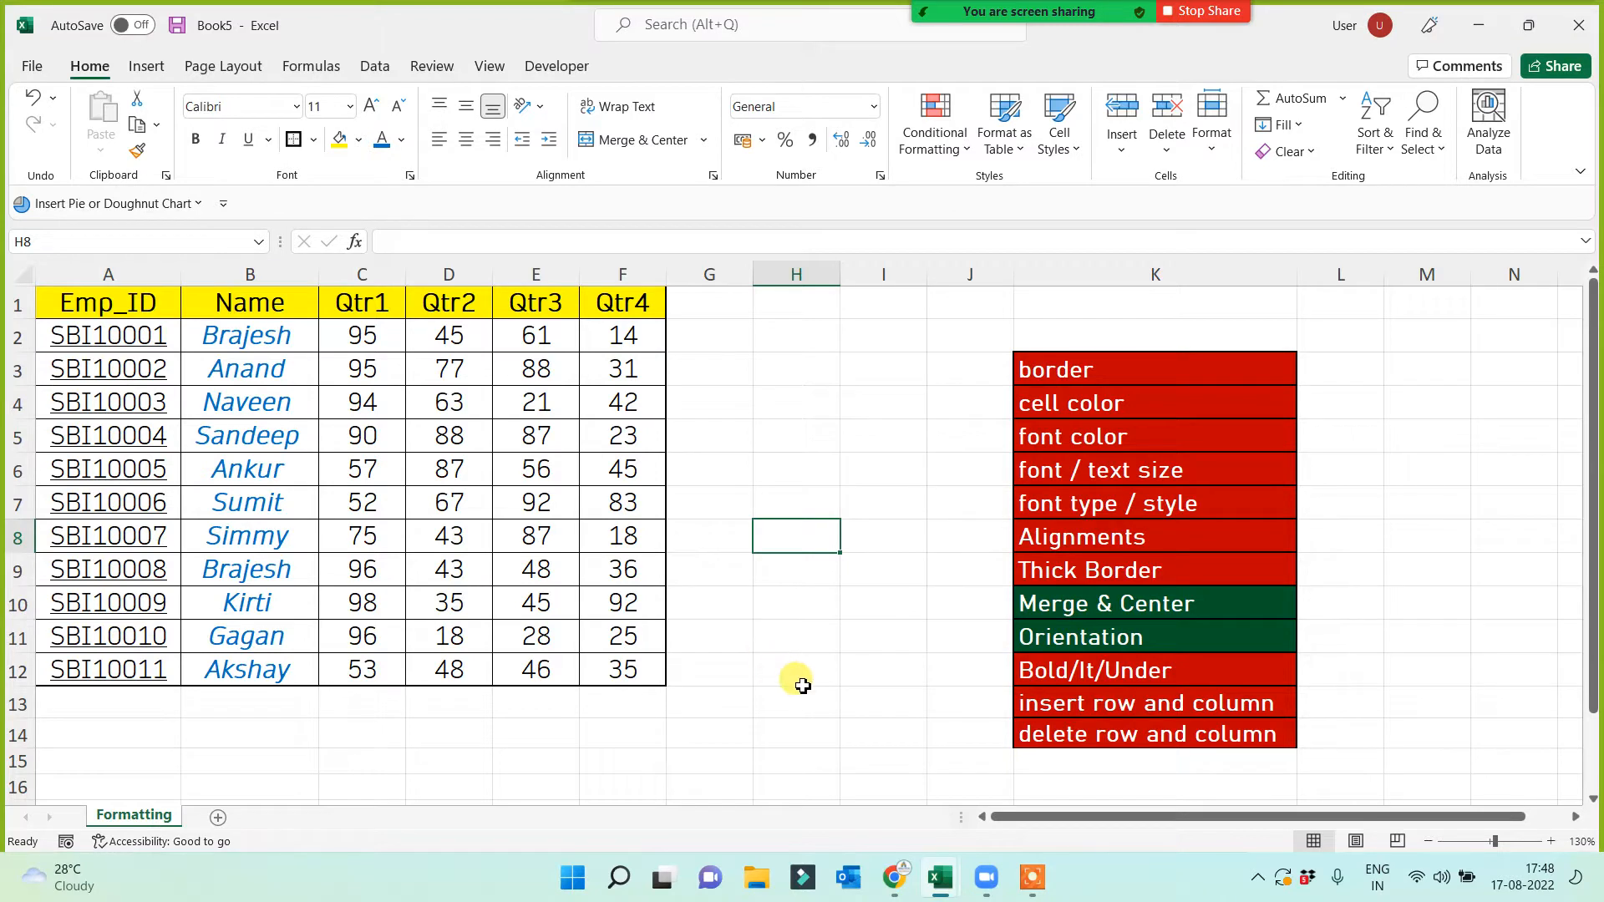
Merge and center the empty cells G1:G12 beside the Qtr4 column
left_click(709, 311)
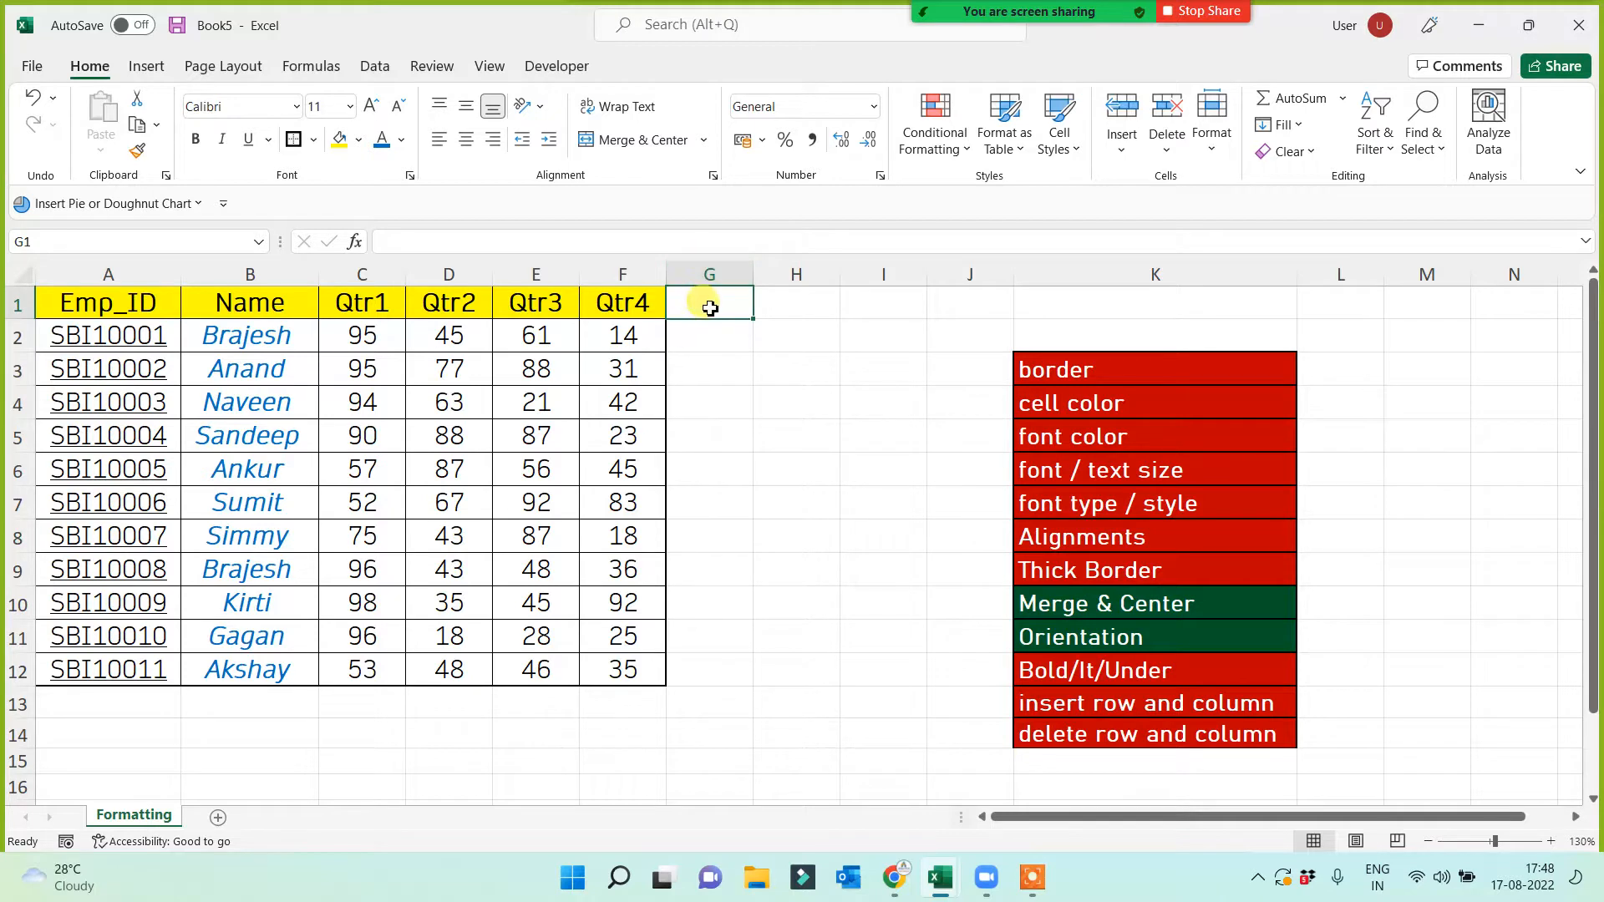
left_click_drag(709, 325, 693, 666)
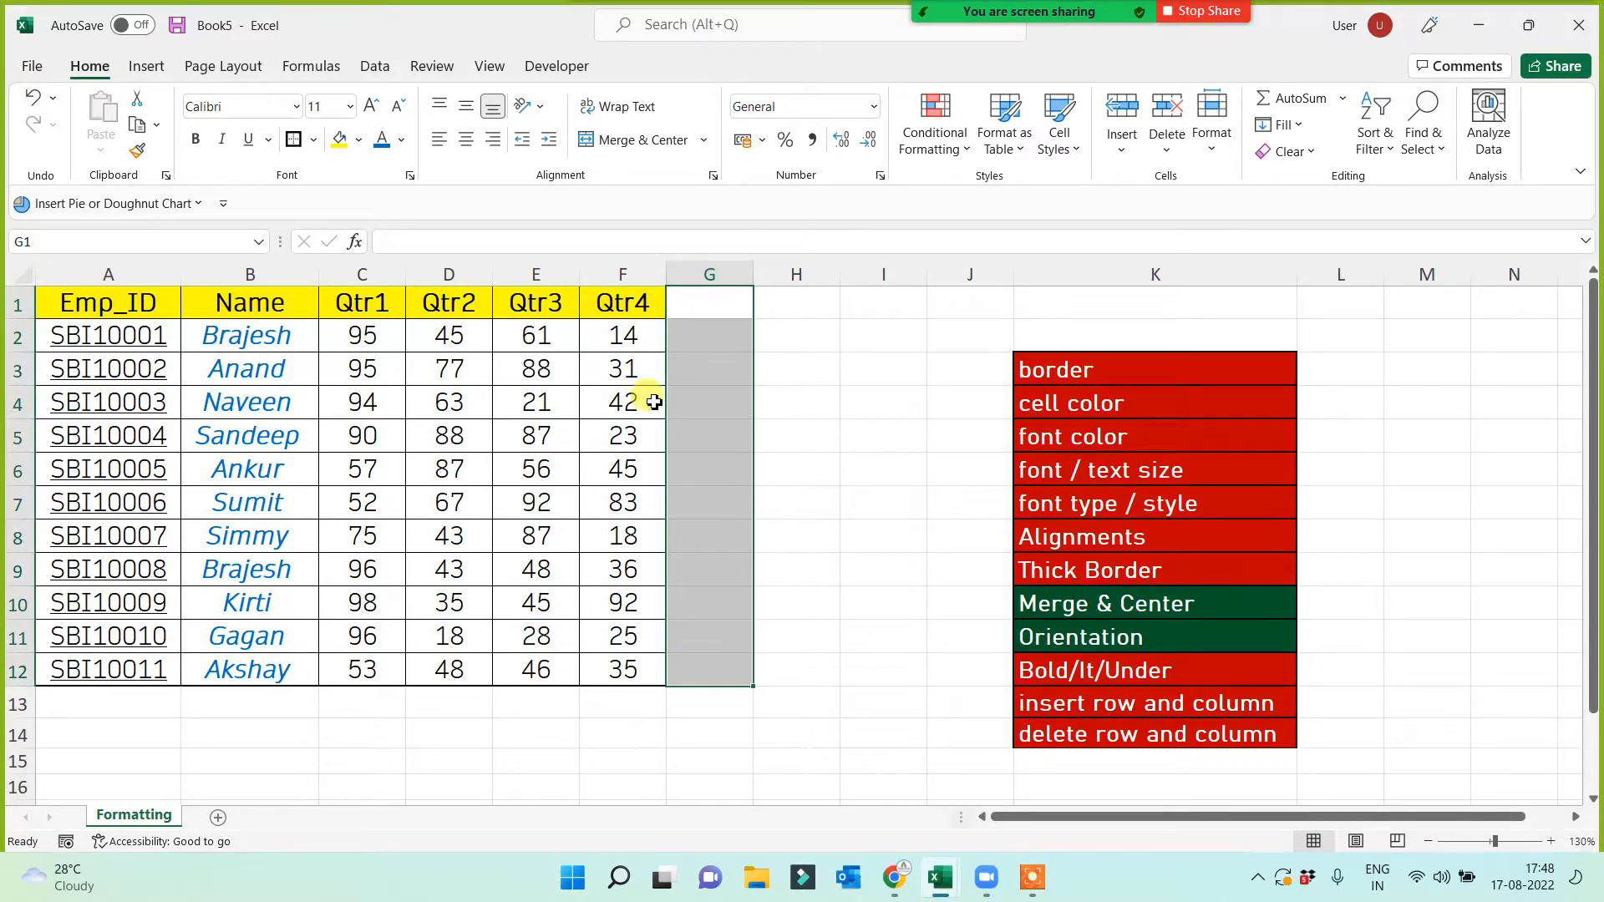
left_click(629, 144)
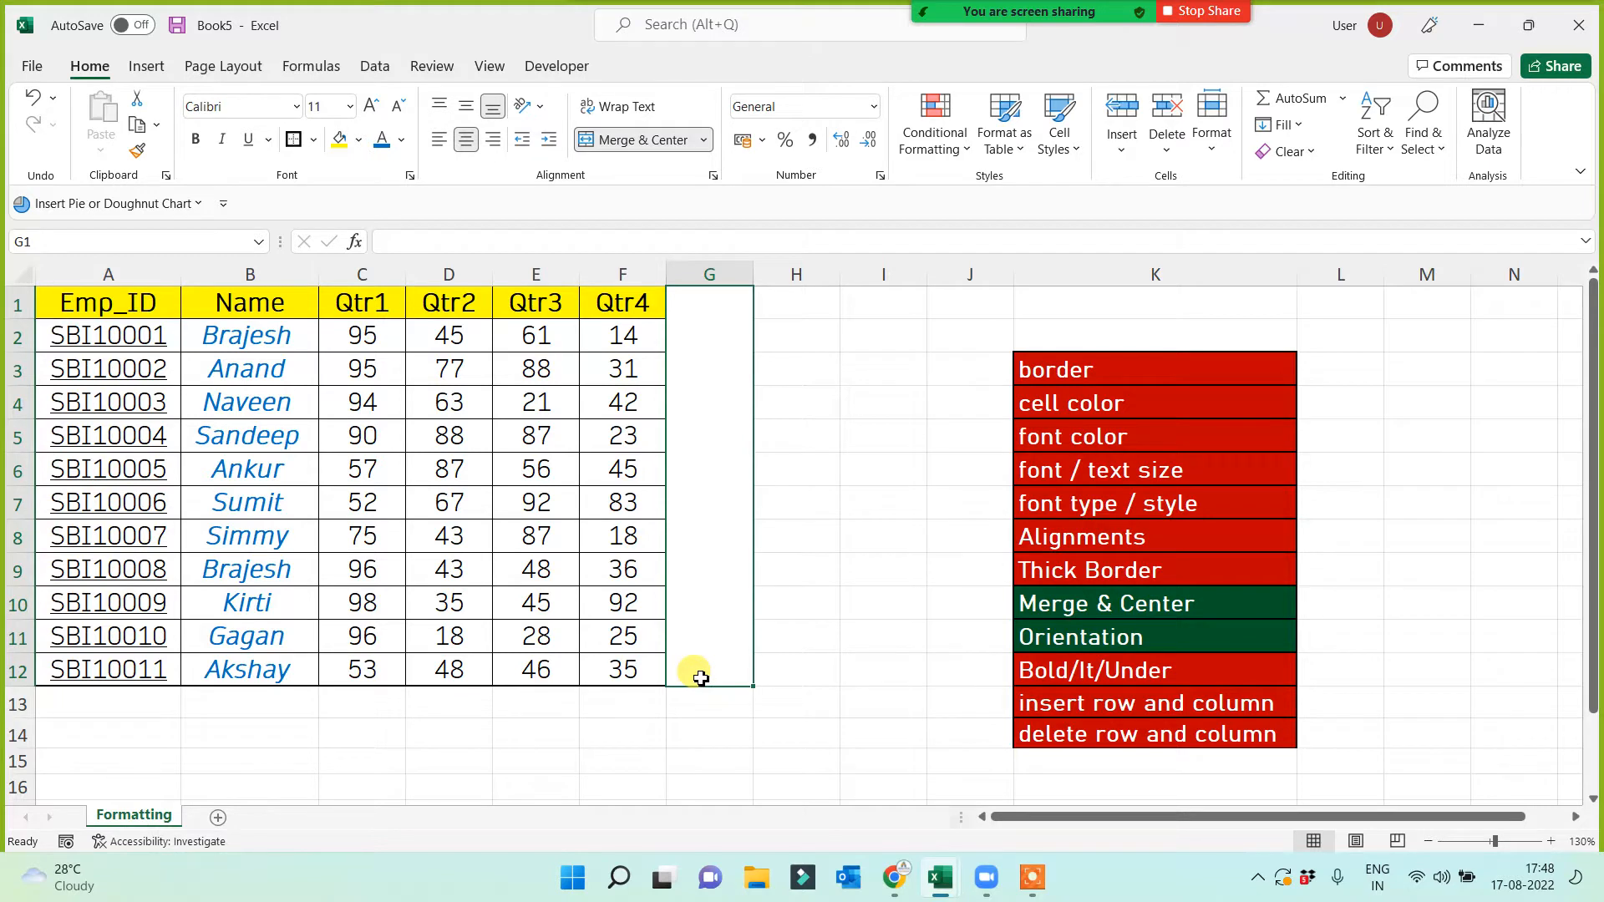
Fill the merged cell G1:G12 with dark green and set its font color to white
left_click(361, 141)
left_click(491, 271)
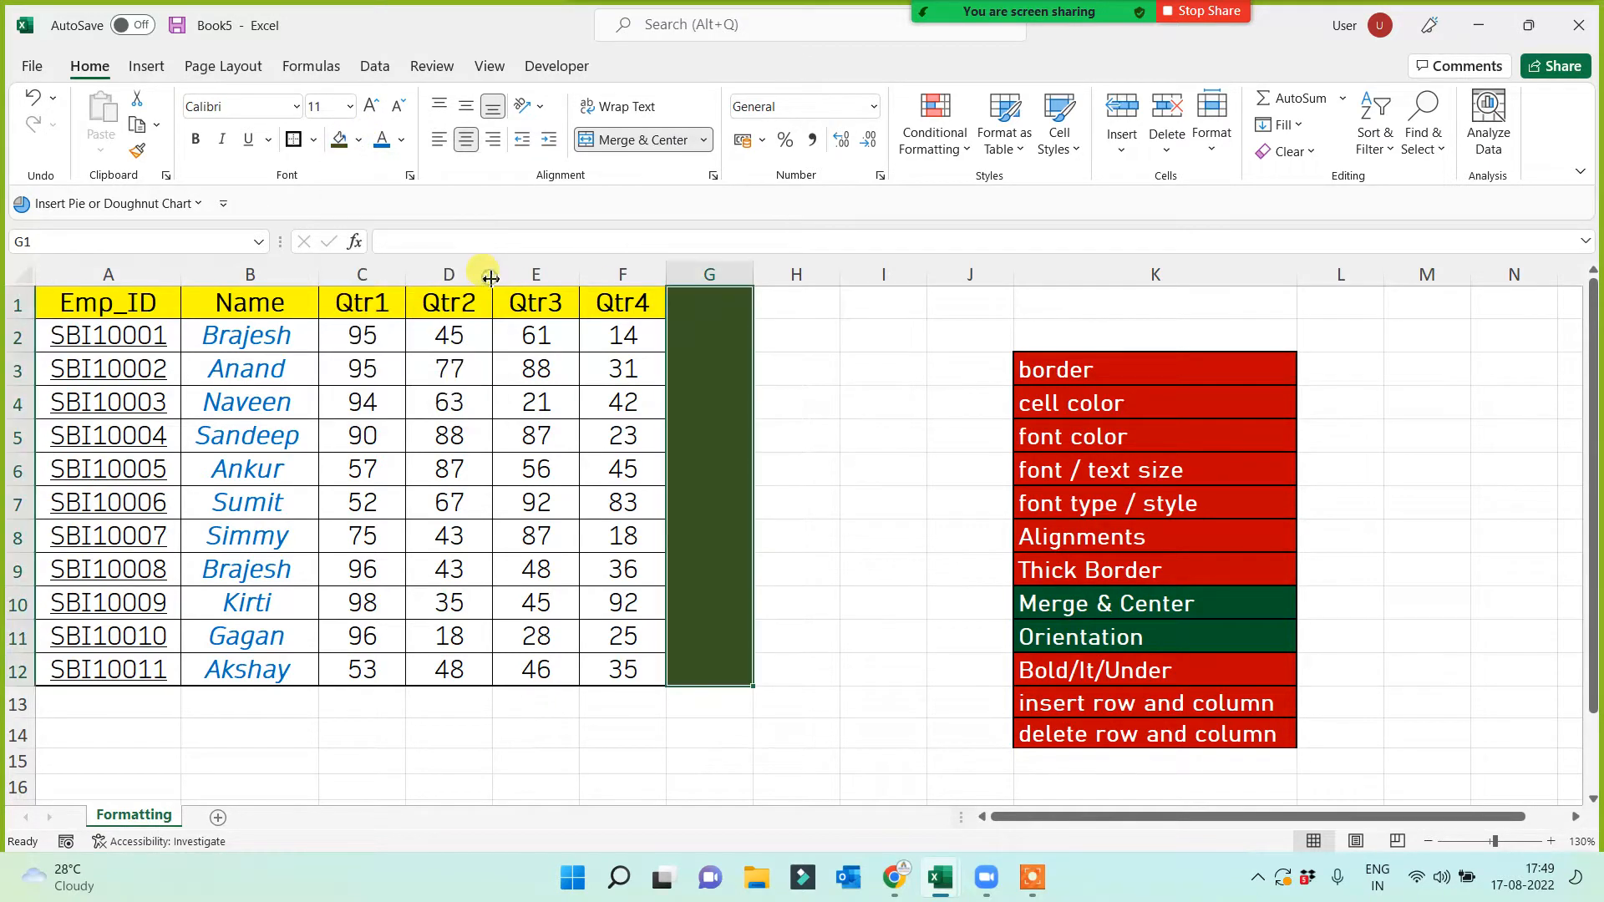
left_click(402, 140)
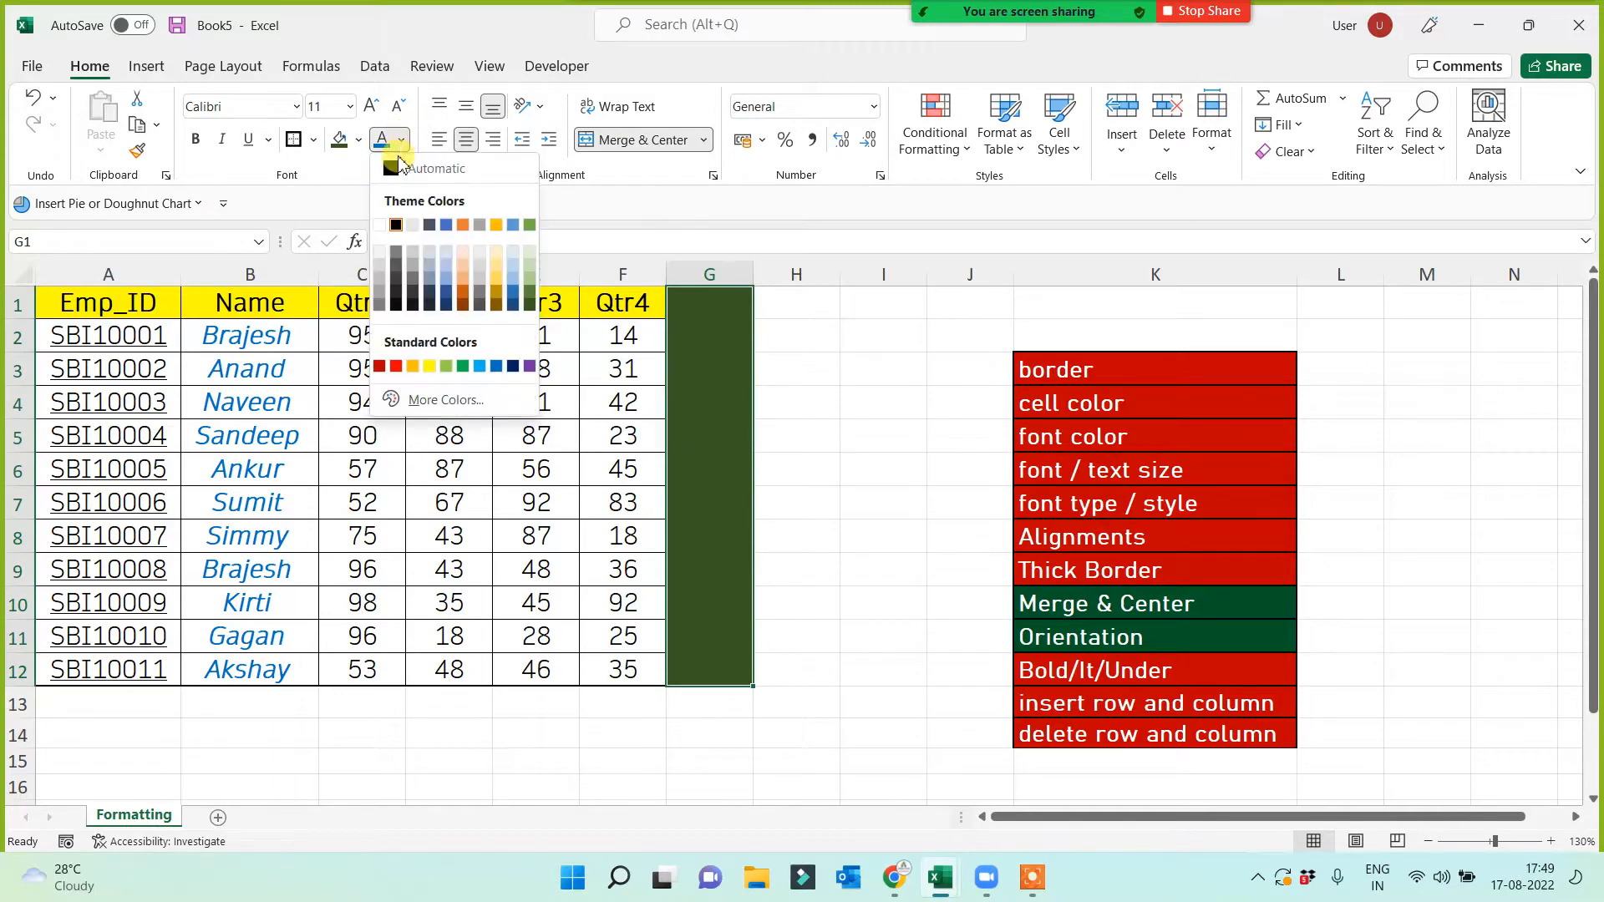
left_click(380, 224)
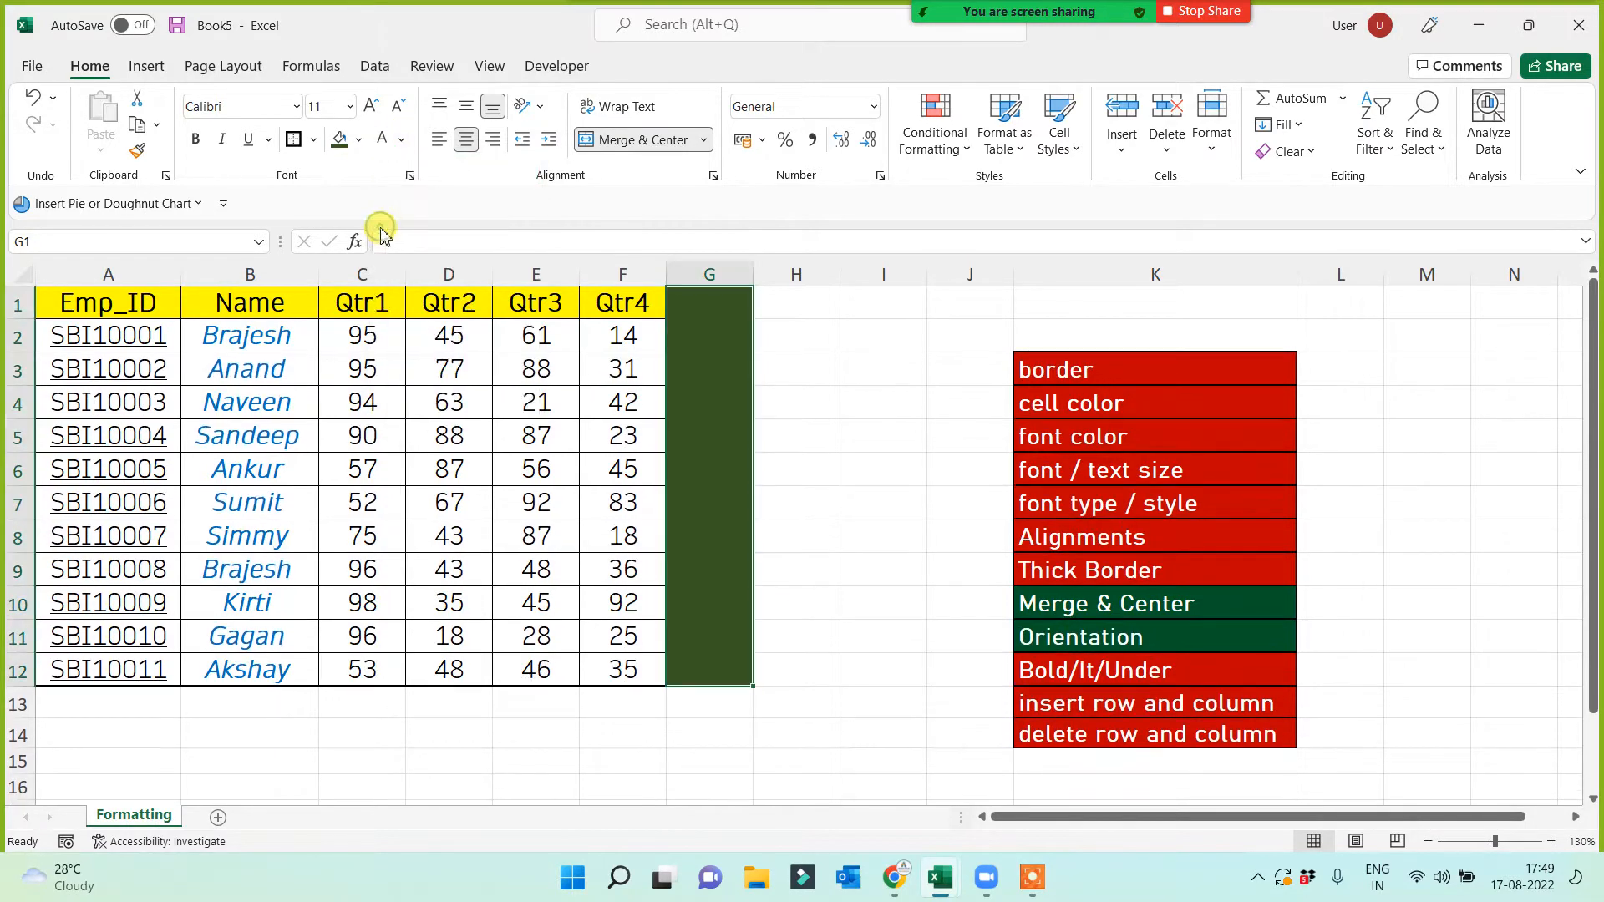
Enter "Sales Report Created By Team Delhi" in the merged green cell beside the Qtr4 column
double_click(713, 525)
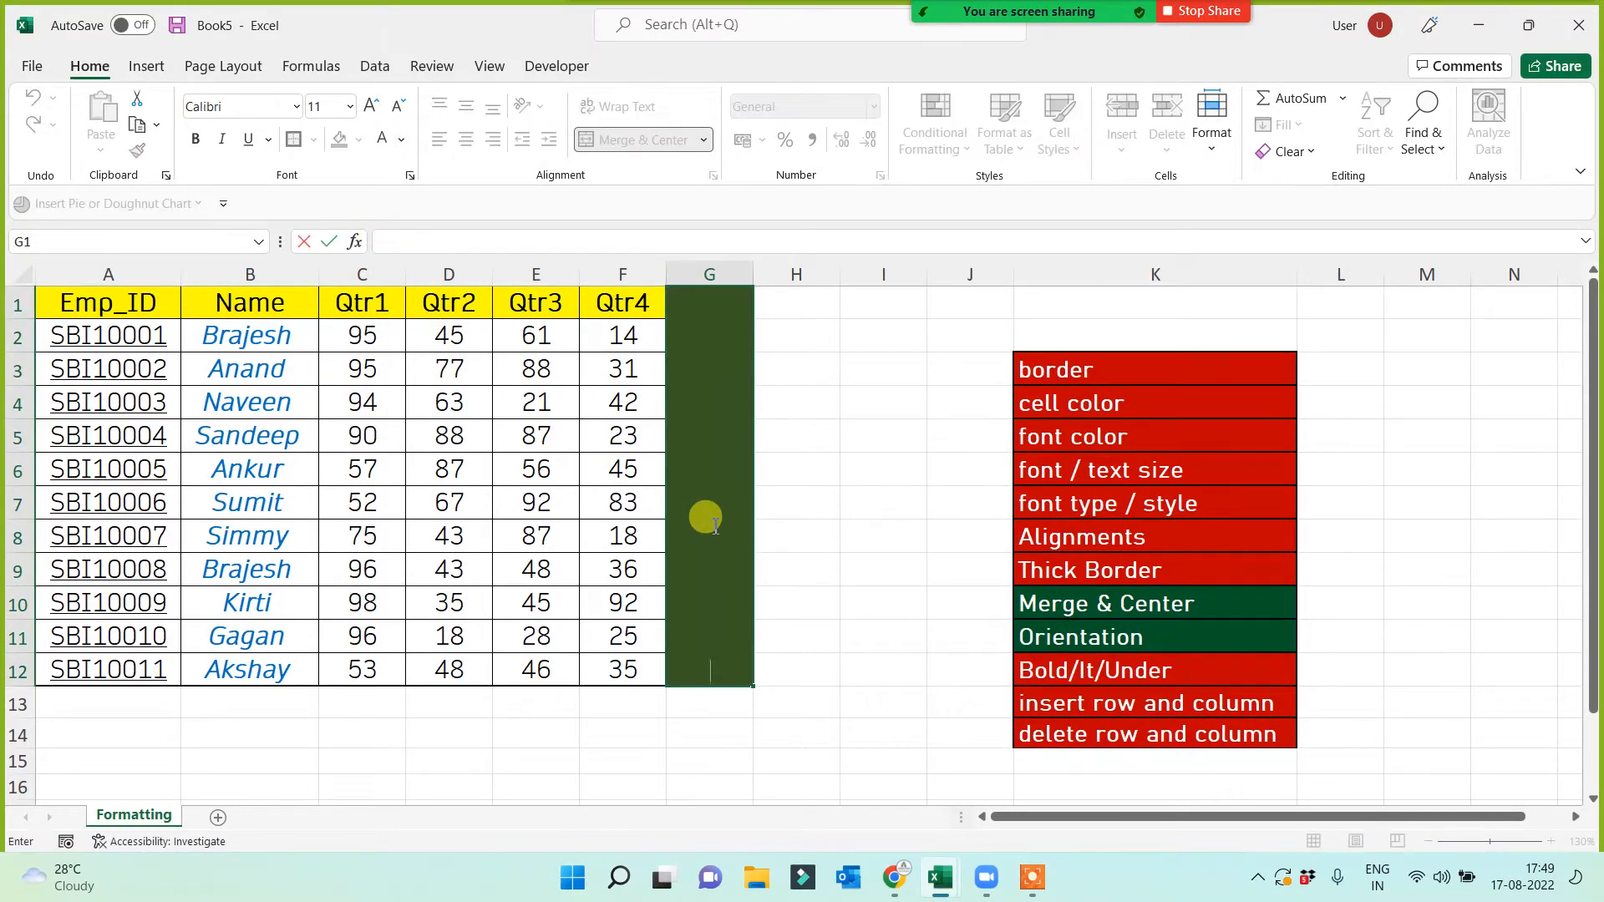
type("Sales Report Cre")
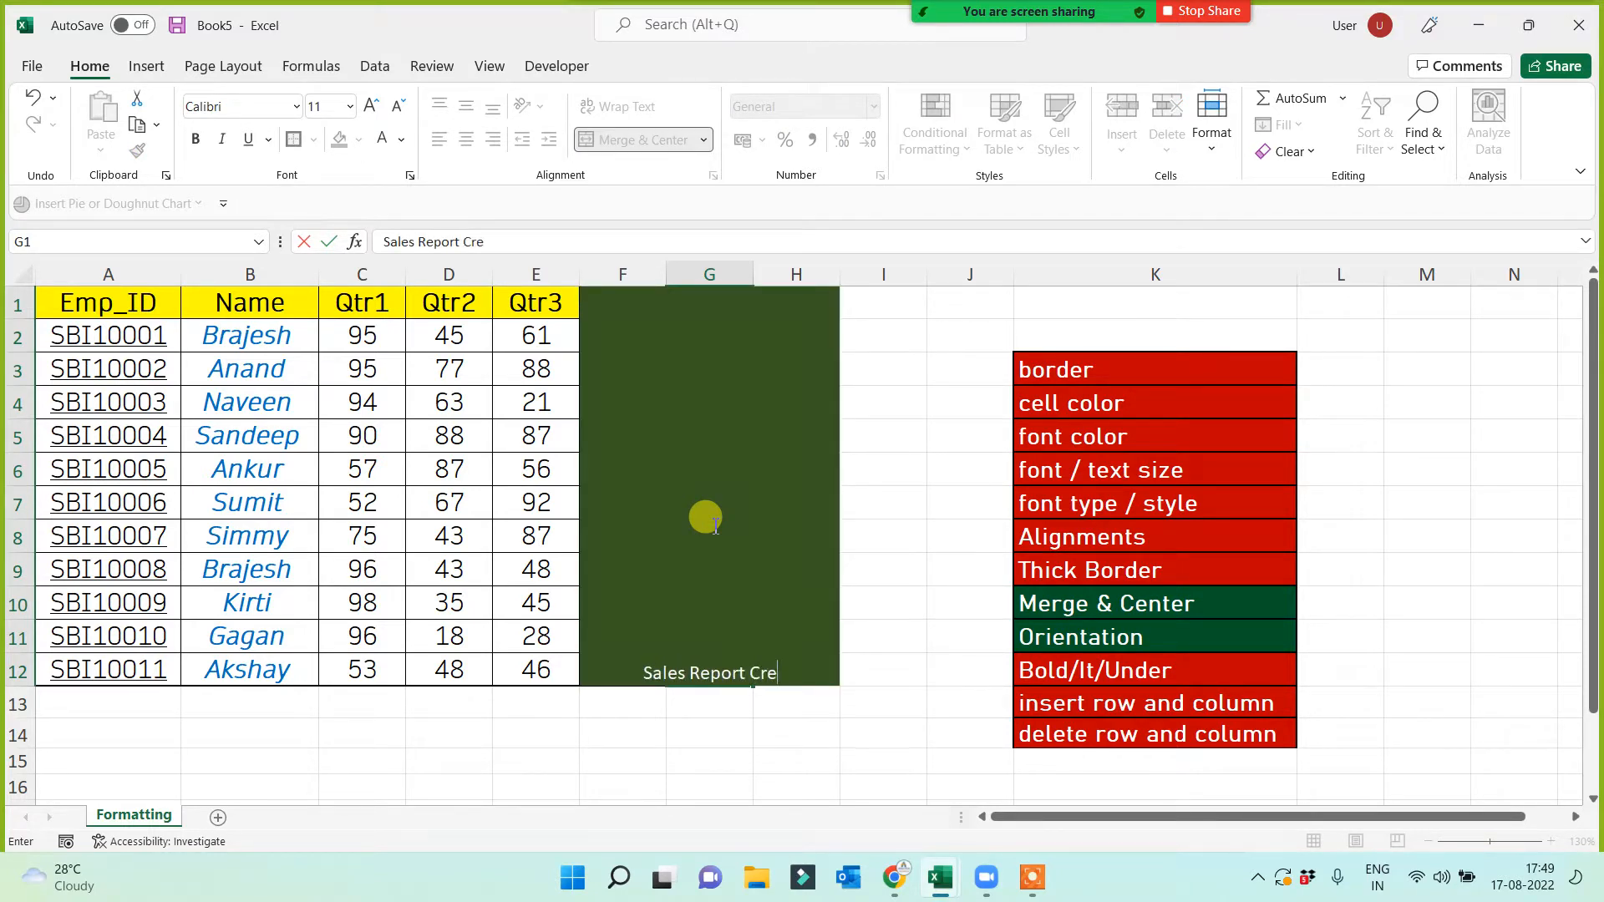
type("ated By ")
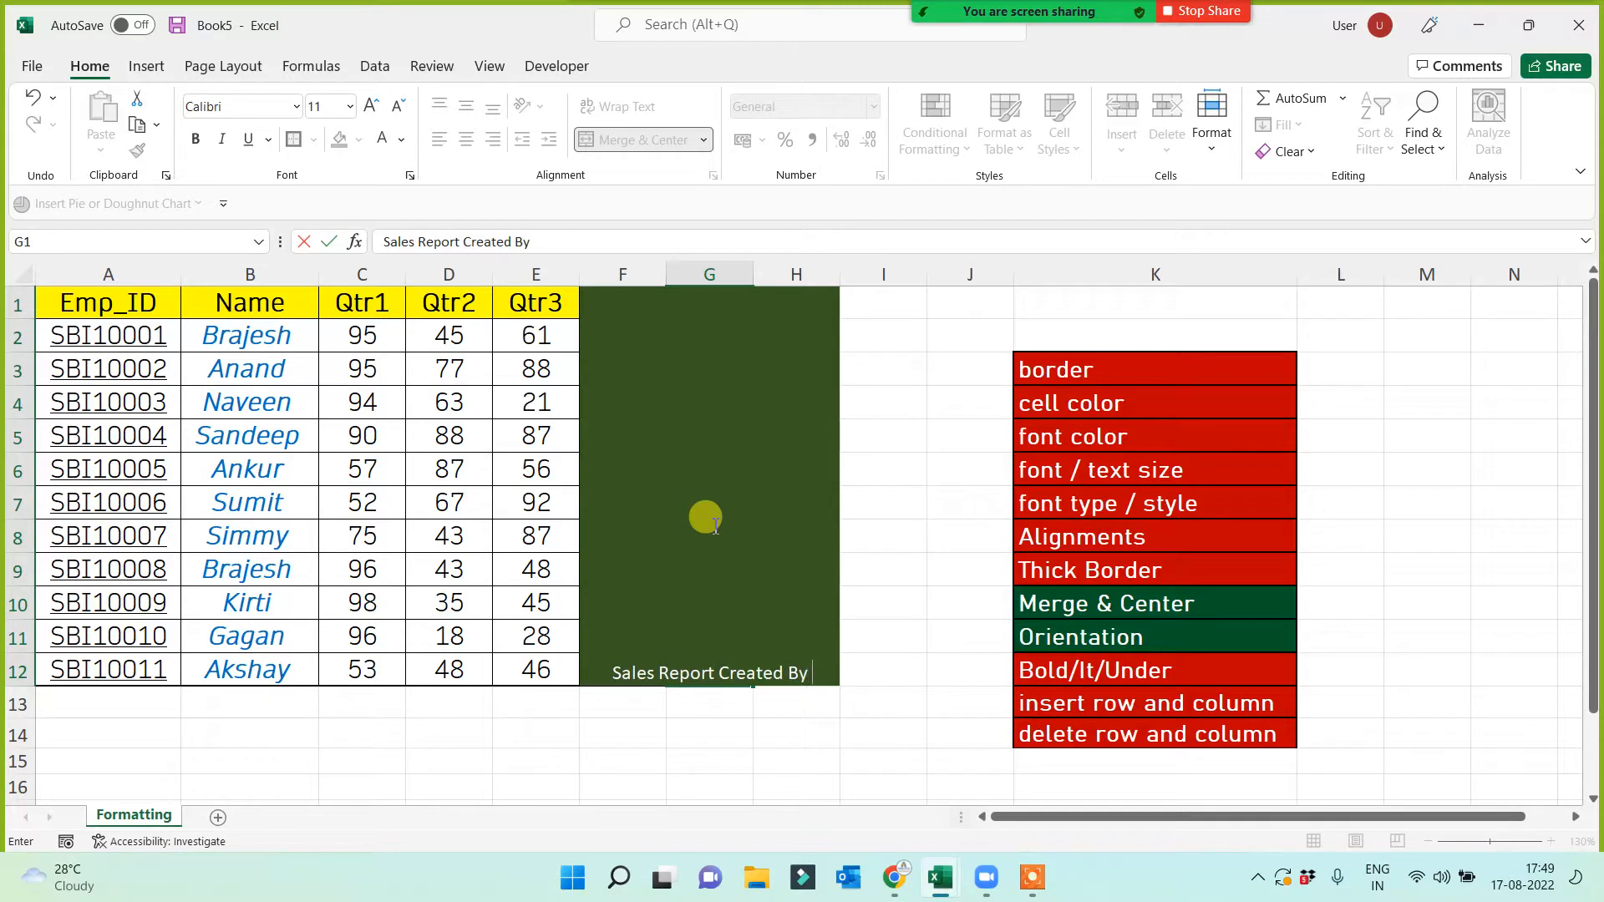
type("Team Delhi")
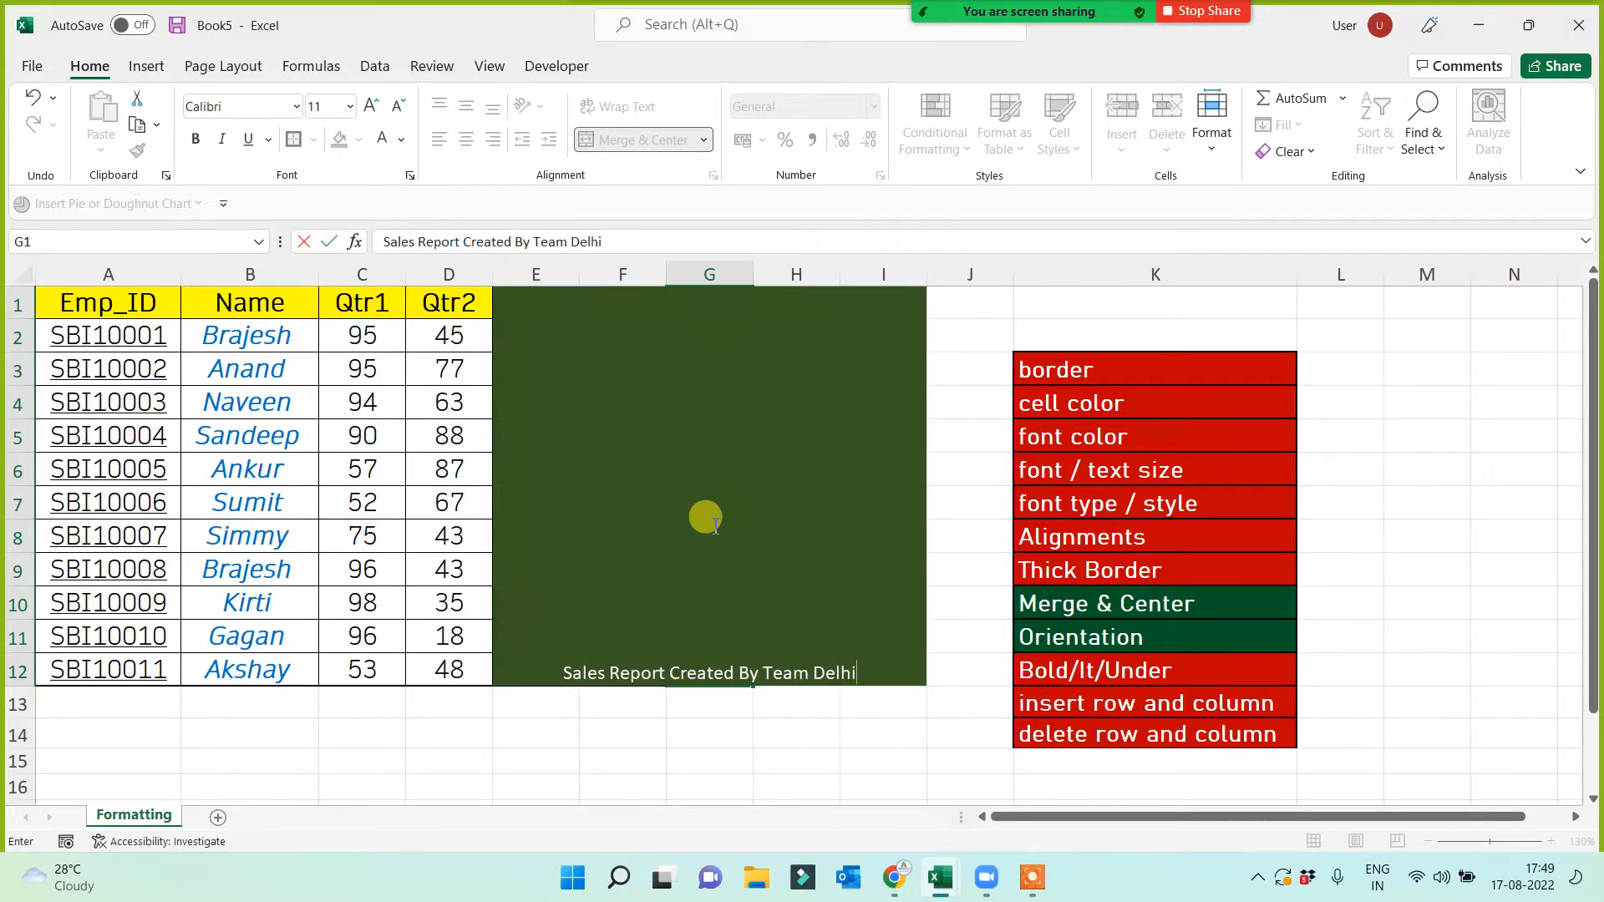
left_click(677, 785)
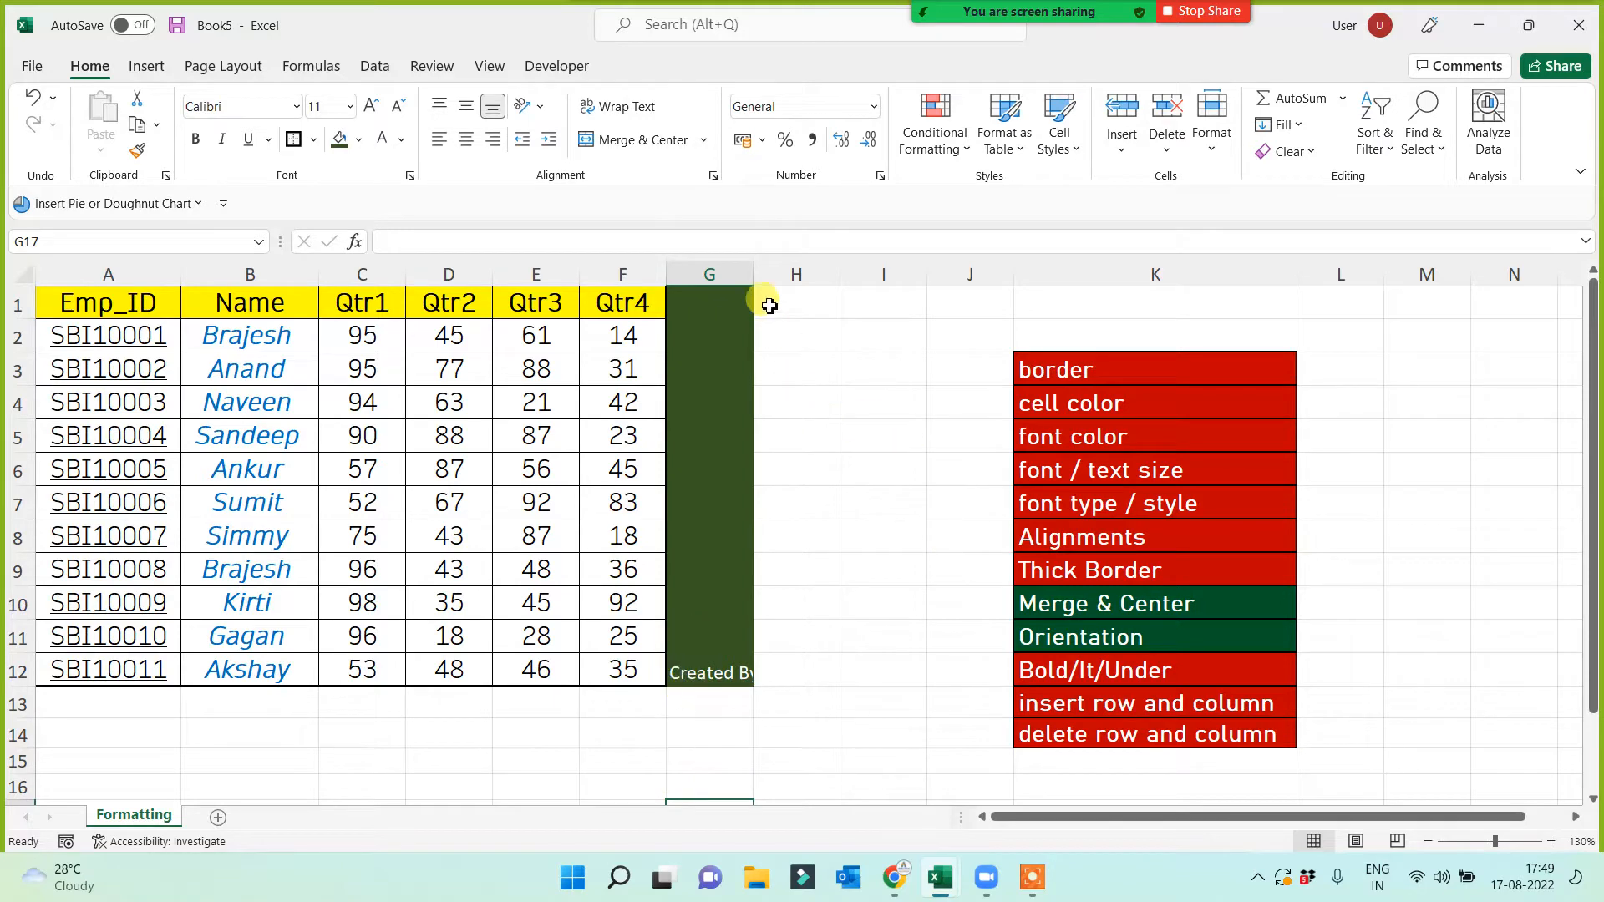
Narrow column G to about half its width
left_click_drag(755, 274, 870, 287)
left_click_drag(715, 300, 713, 301)
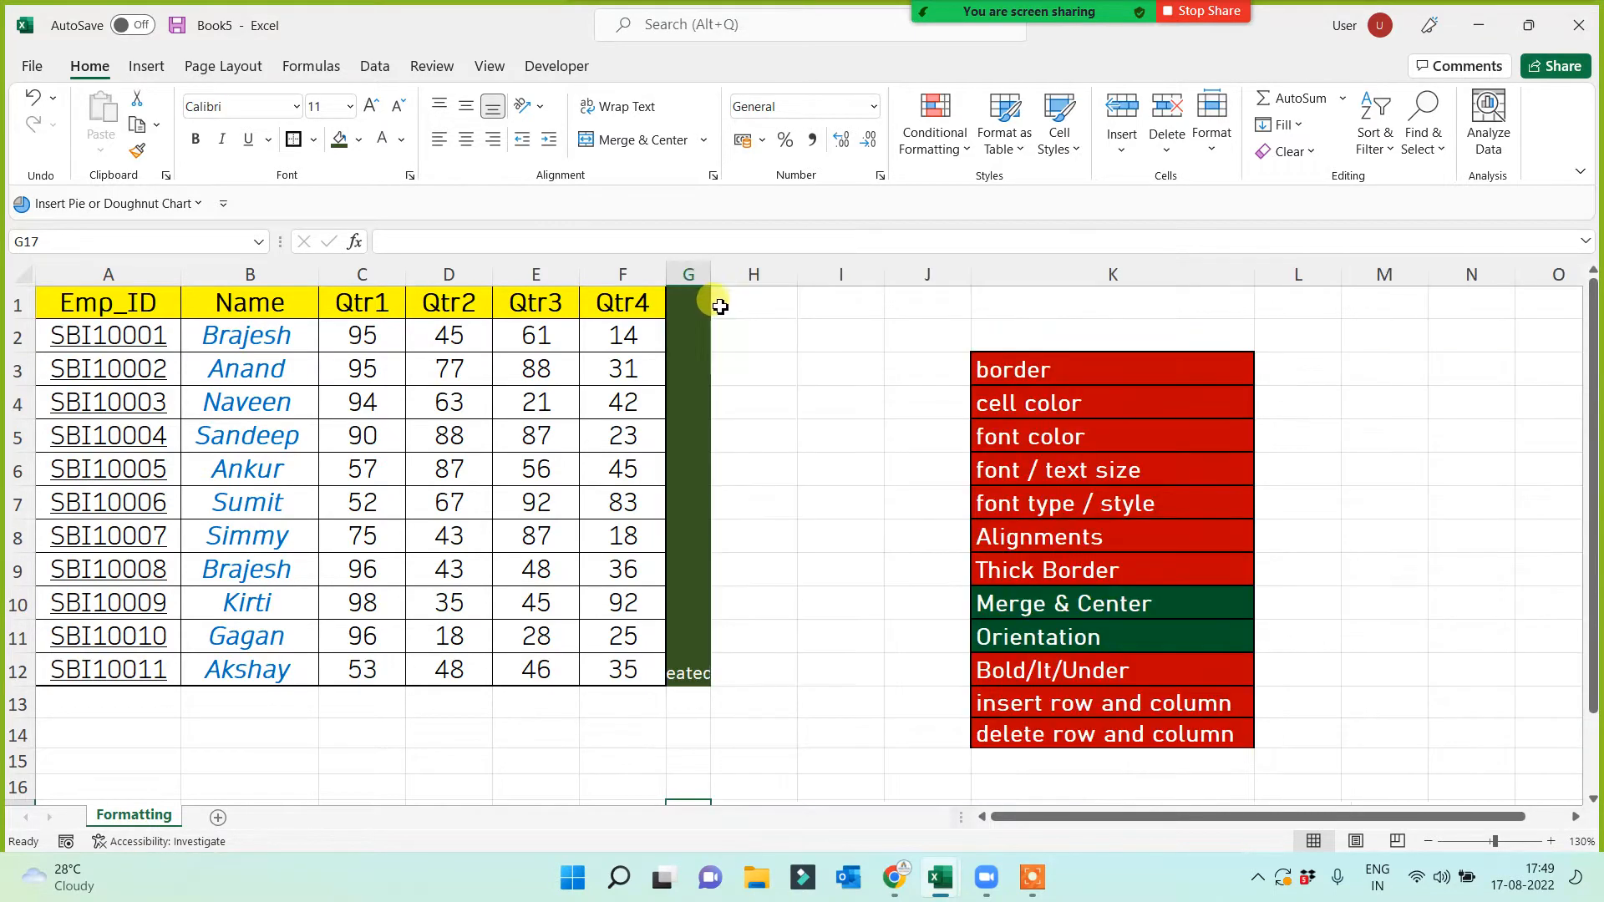
left_click(562, 735)
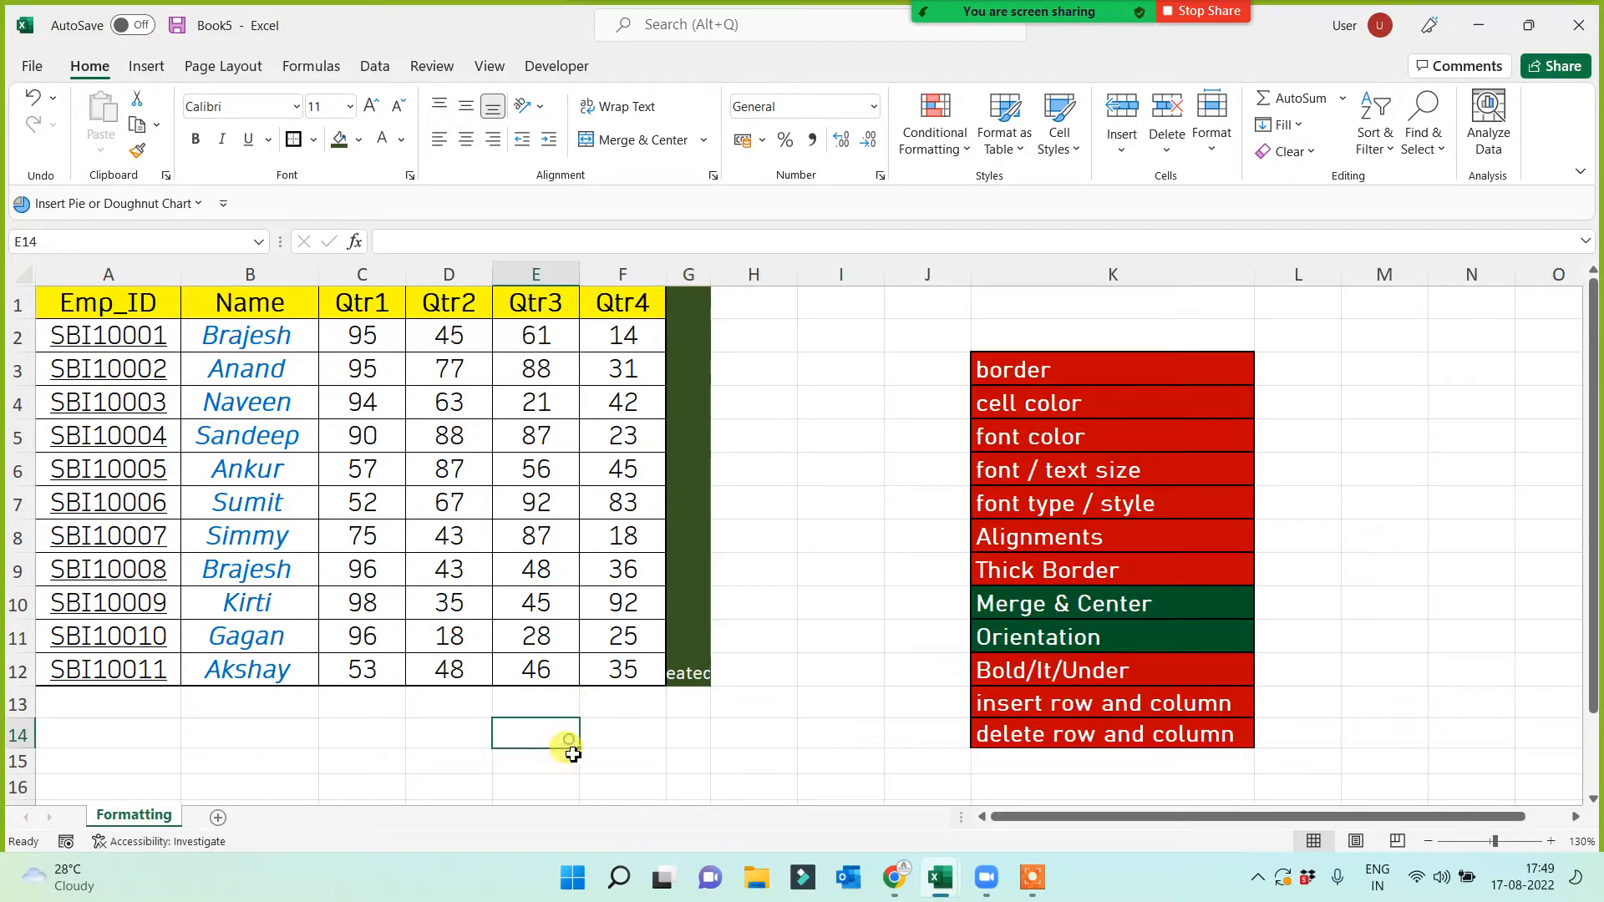
Rotate the text in the merged green cell upward with the Rotate Text Up orientation
left_click(681, 637)
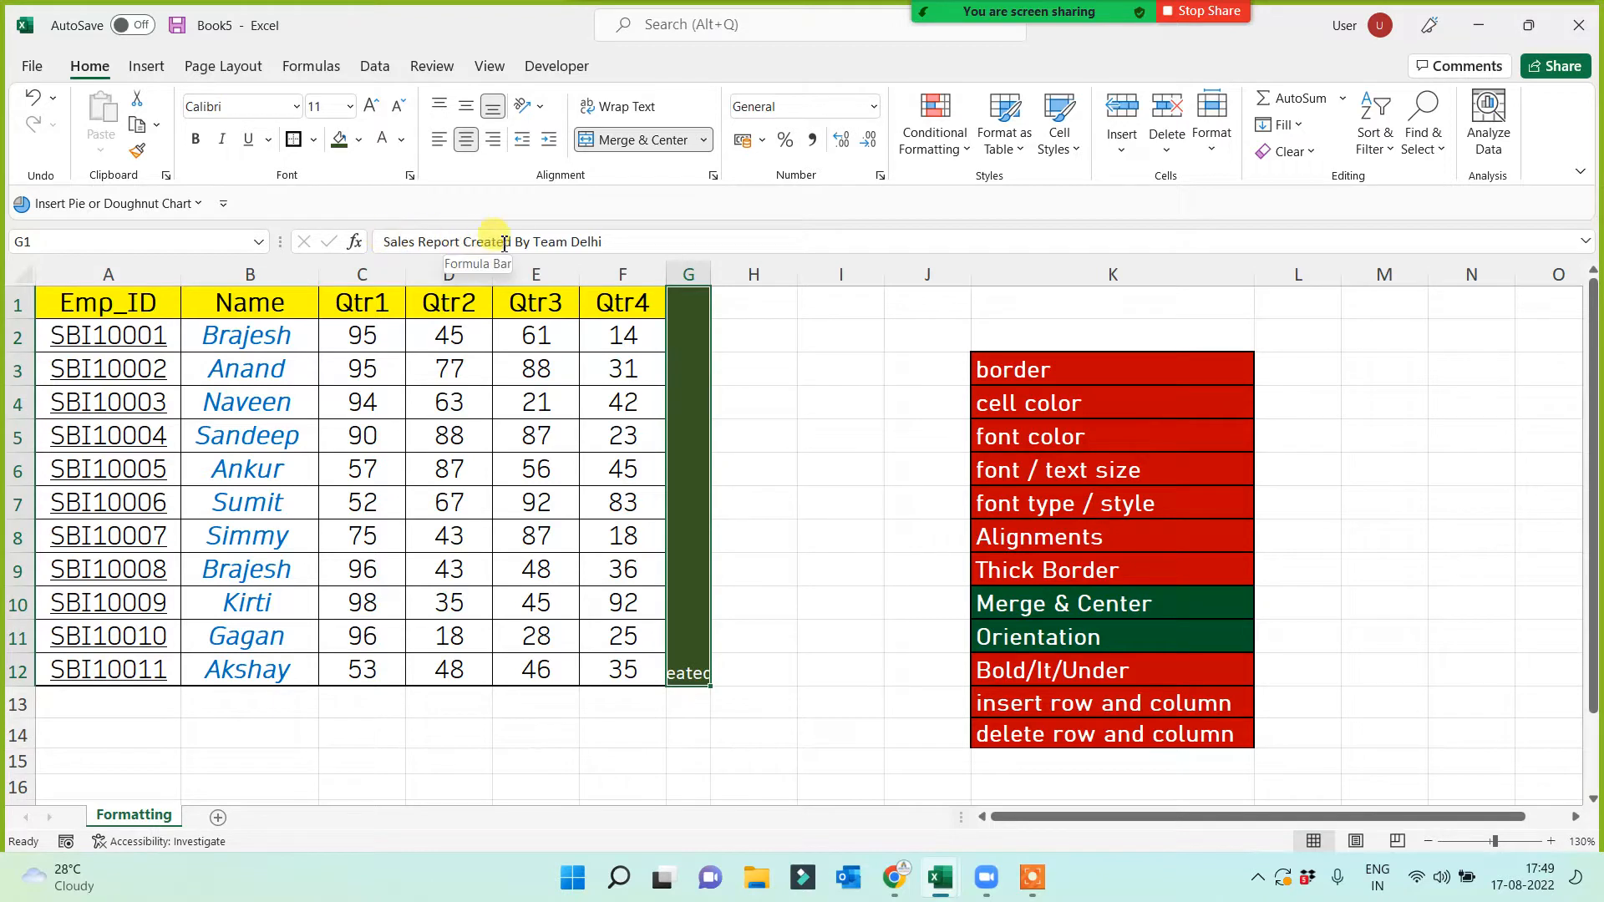
left_click(781, 409)
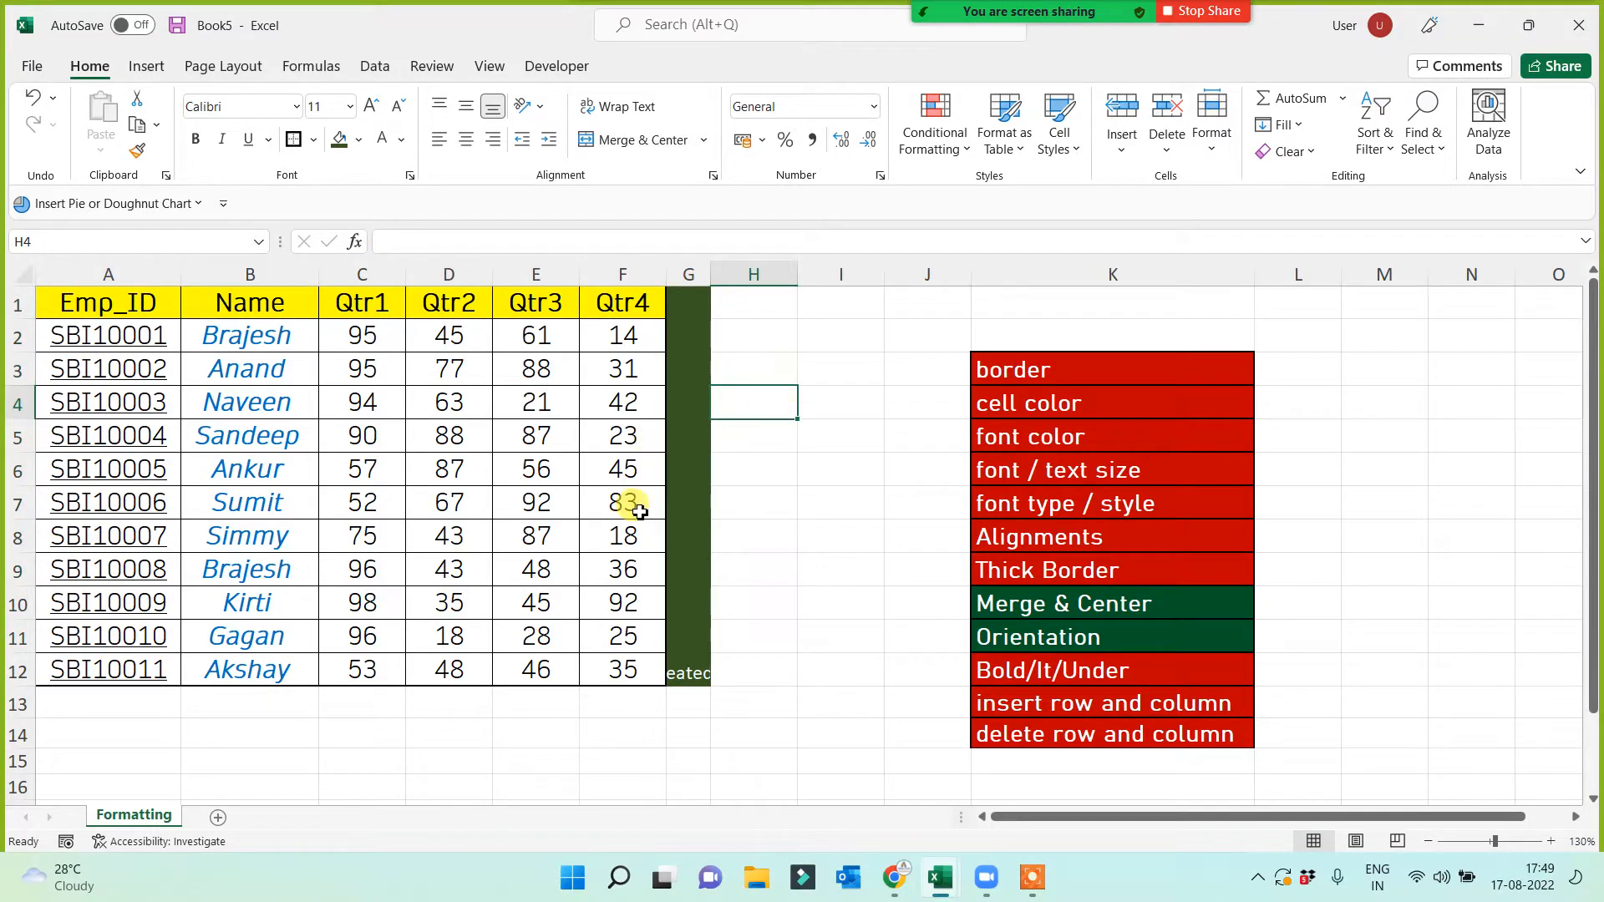
left_click(676, 560)
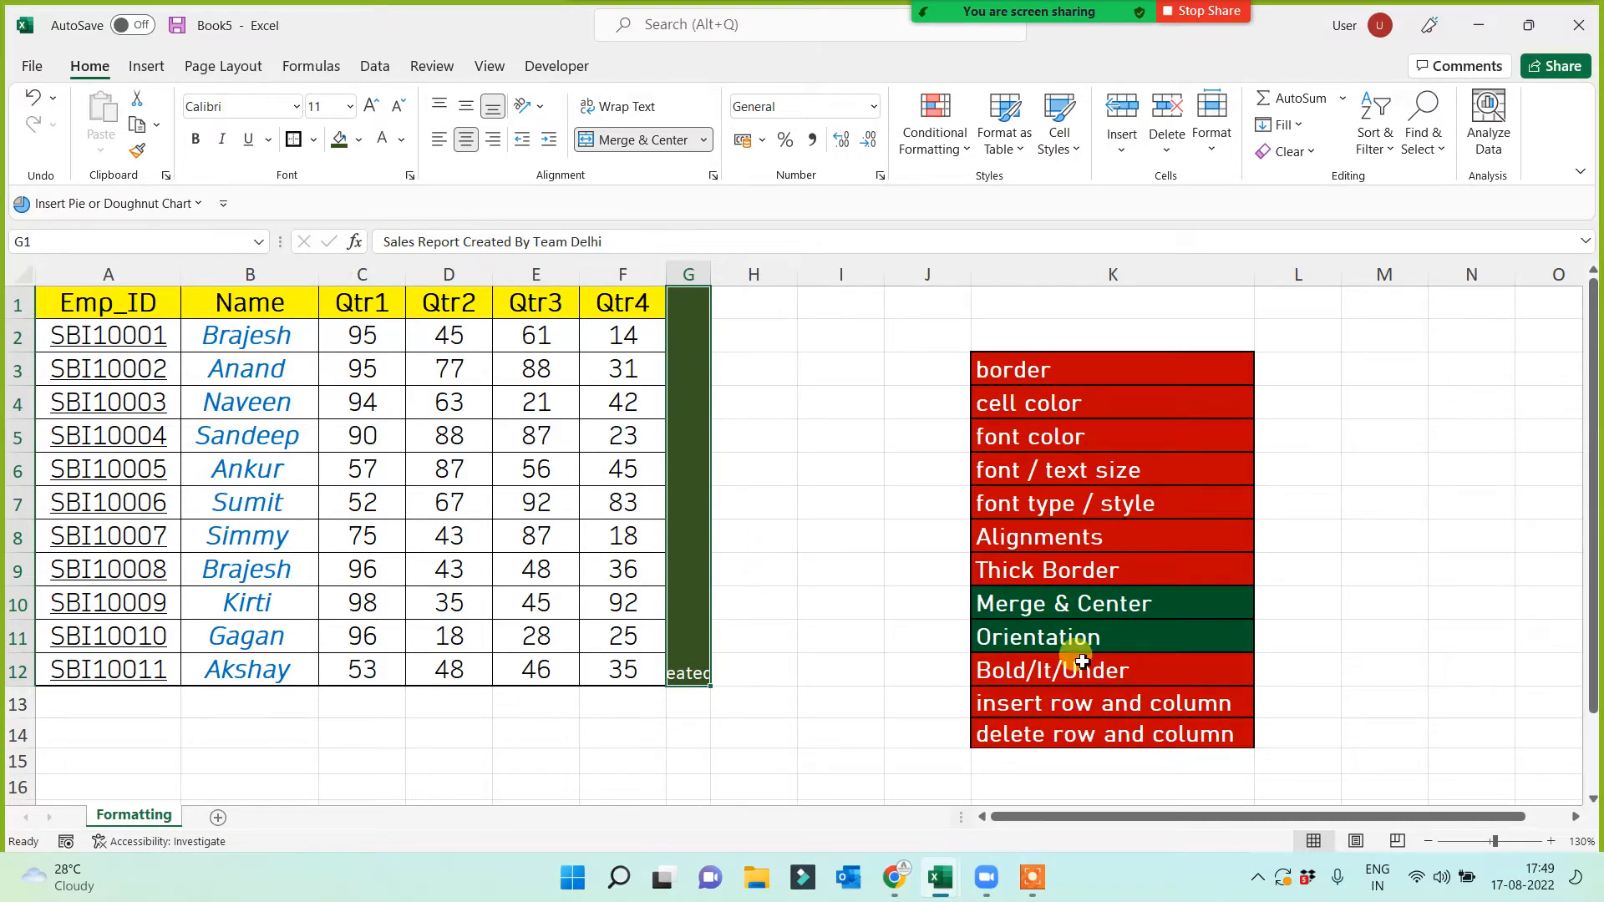
left_click(540, 109)
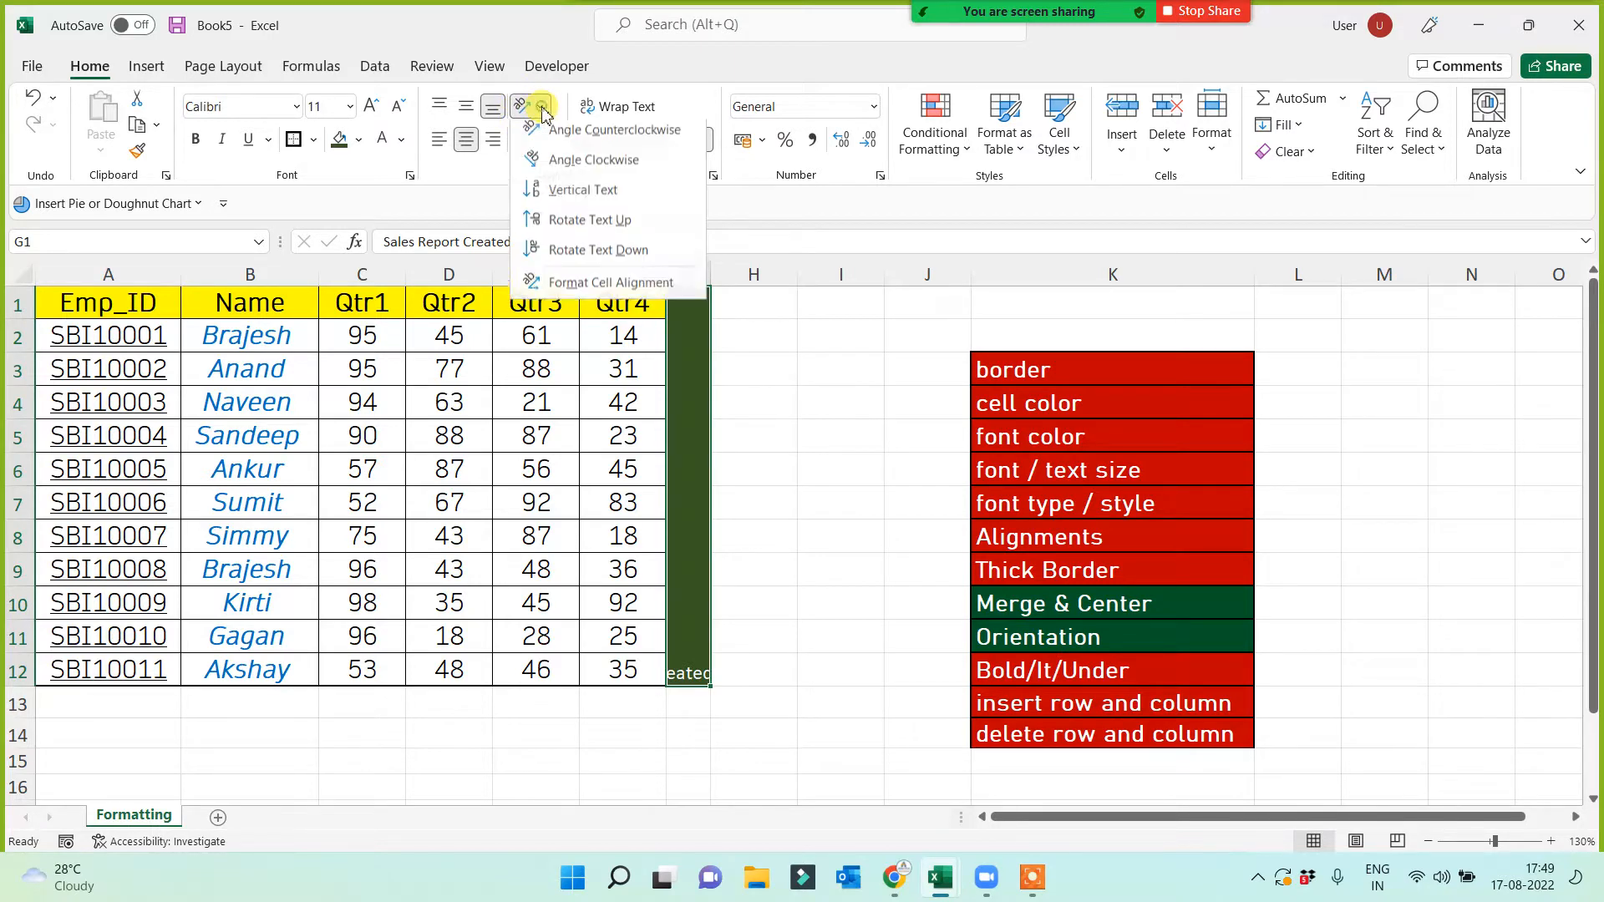
left_click(531, 224)
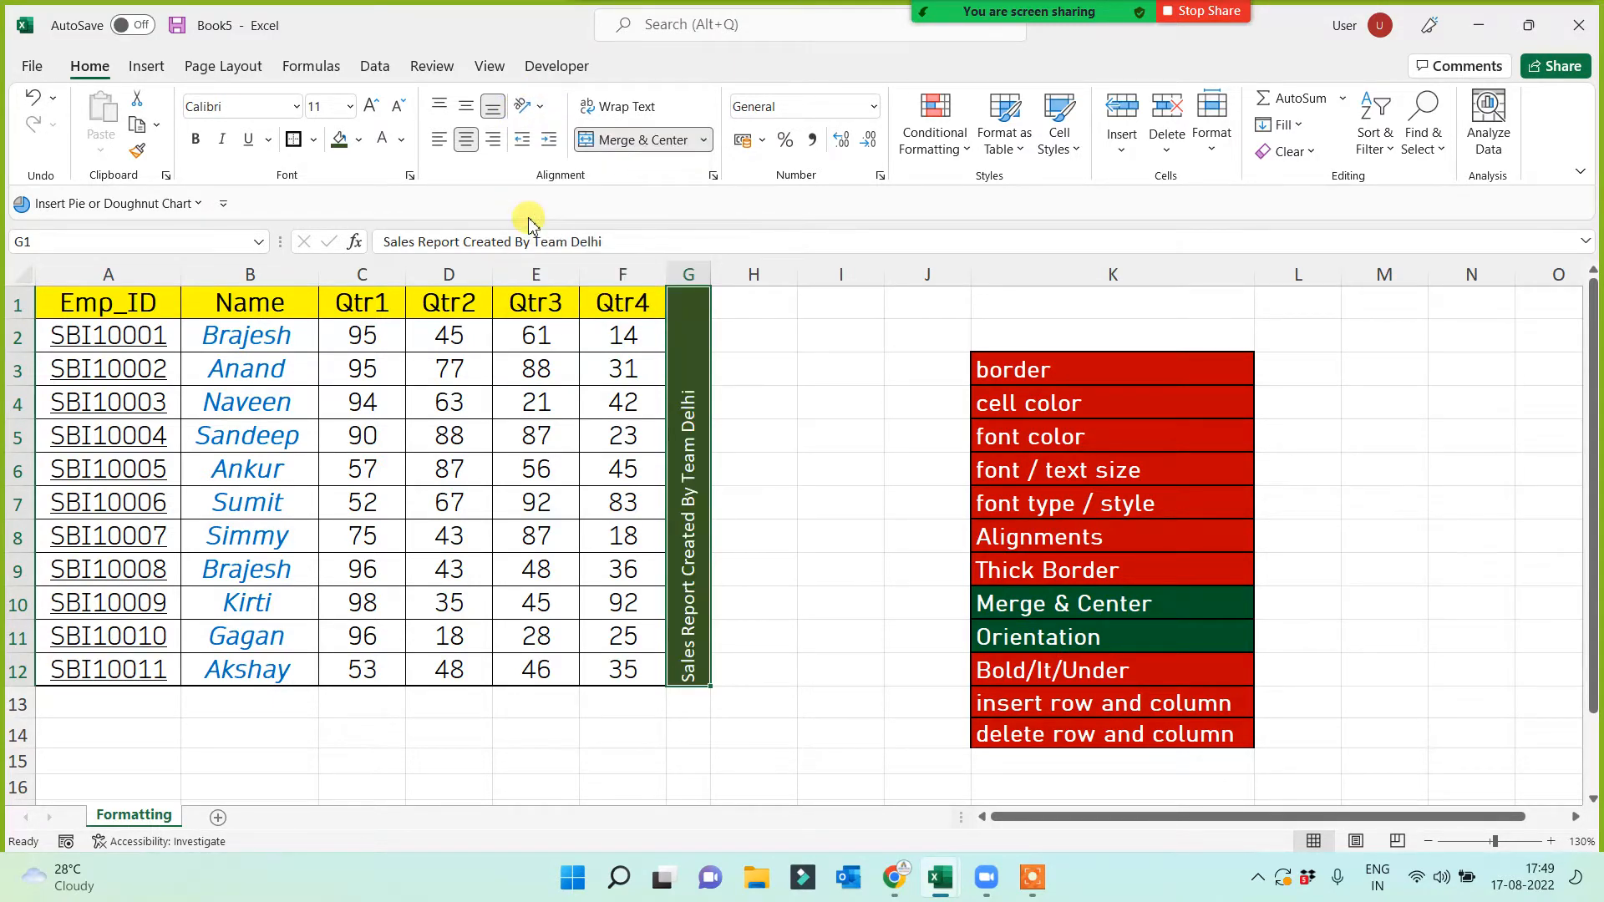
Middle-align the rotated text in column G and make it bold at font size 12
left_click(466, 105)
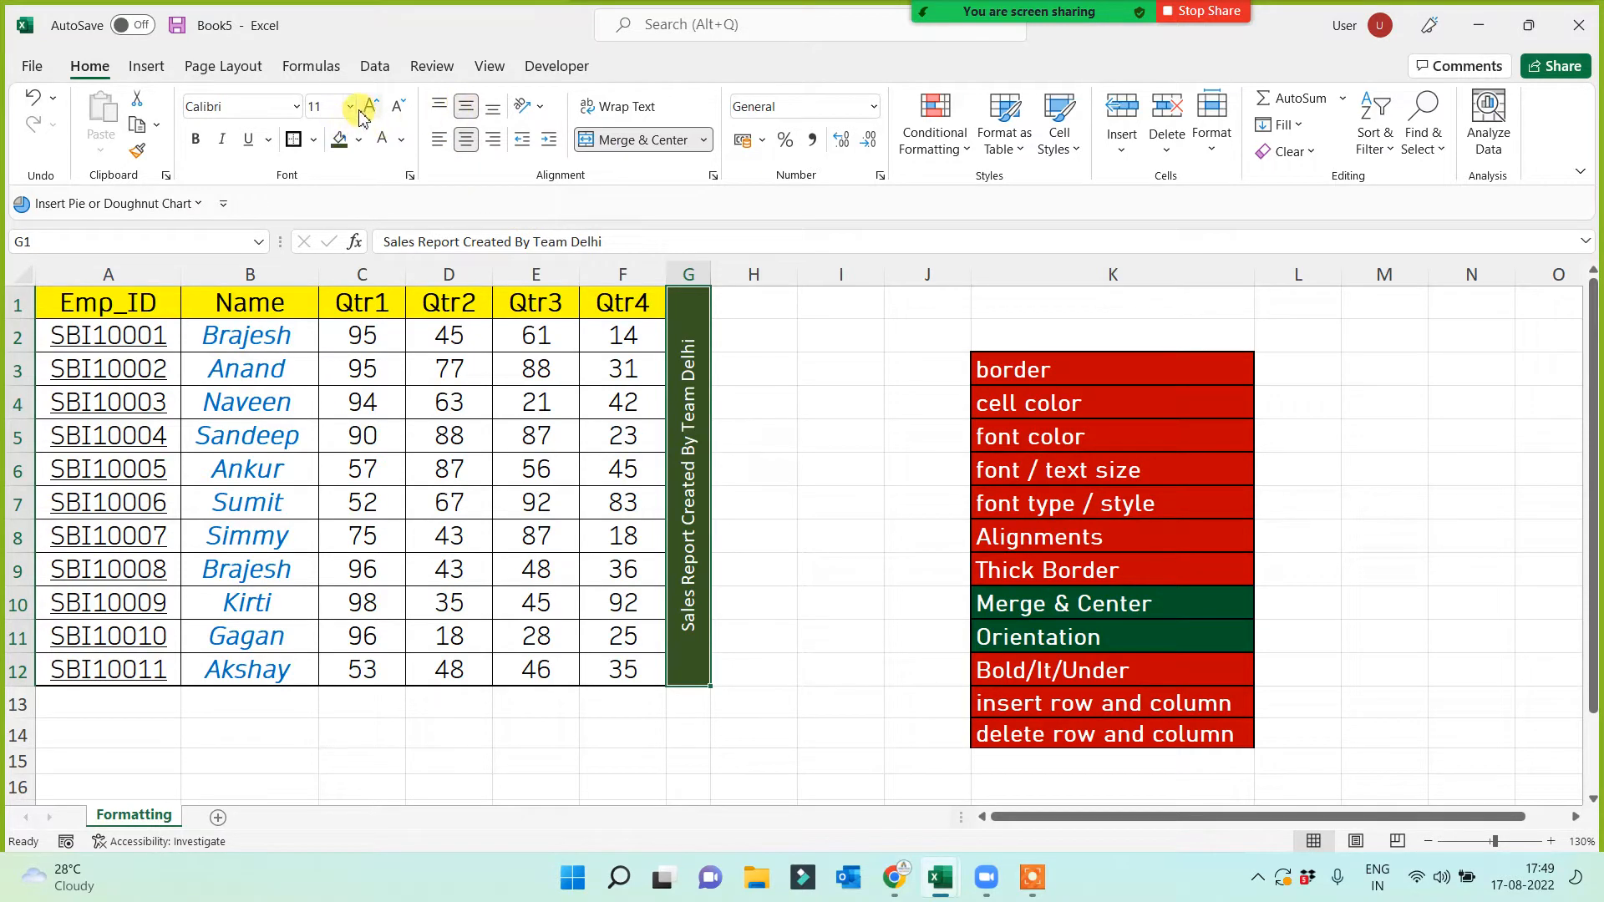
left_click(198, 141)
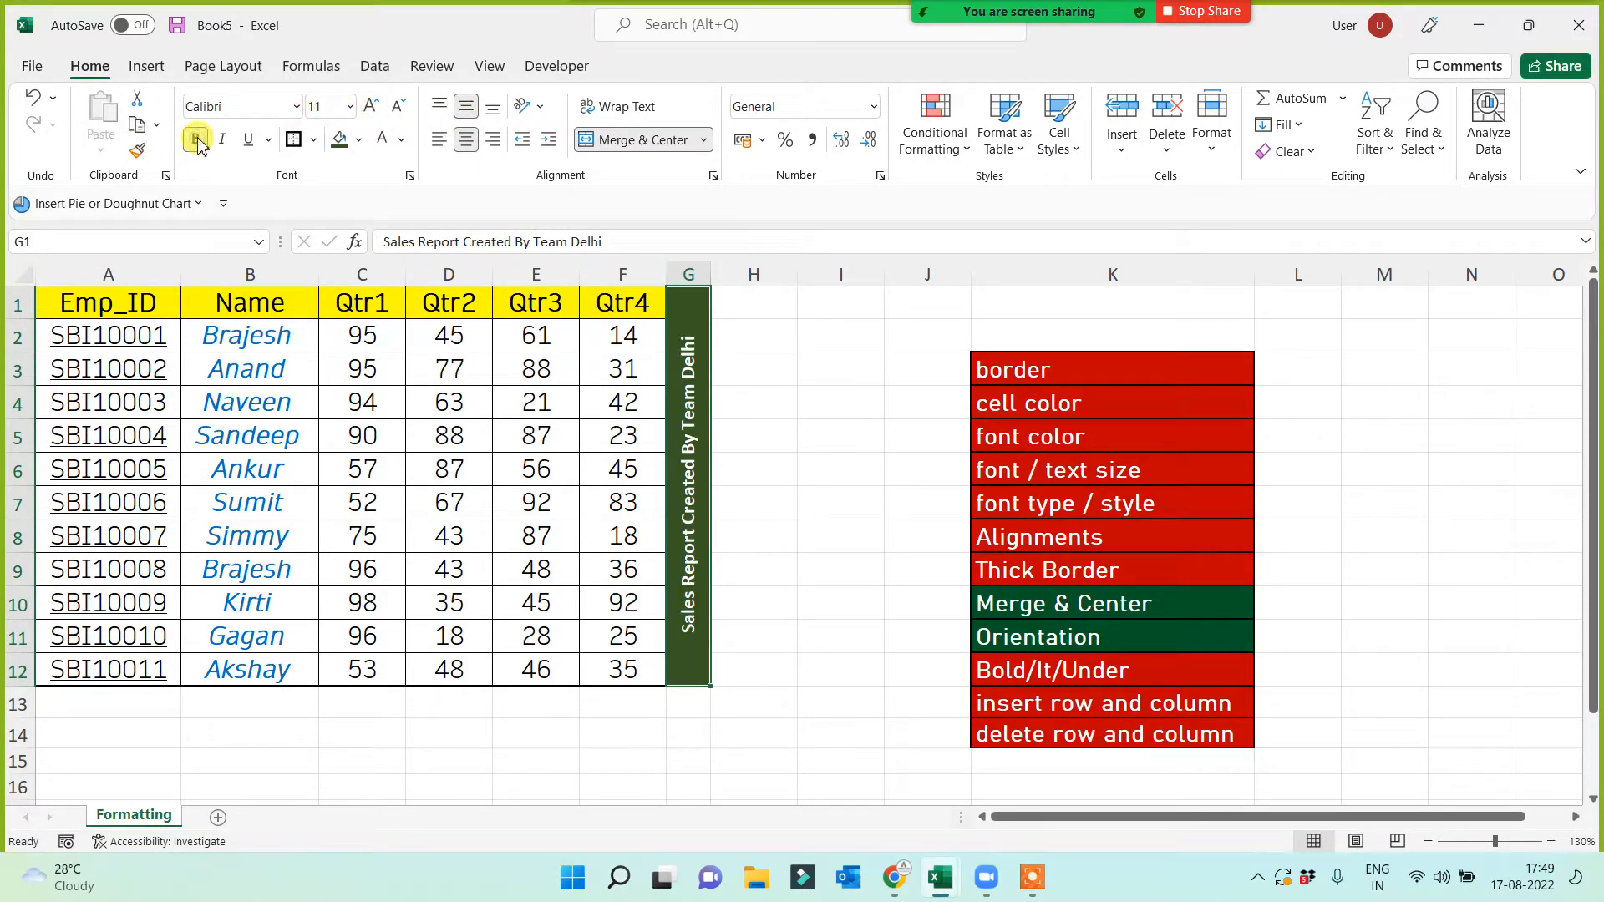
left_click(802, 633)
left_click(702, 398)
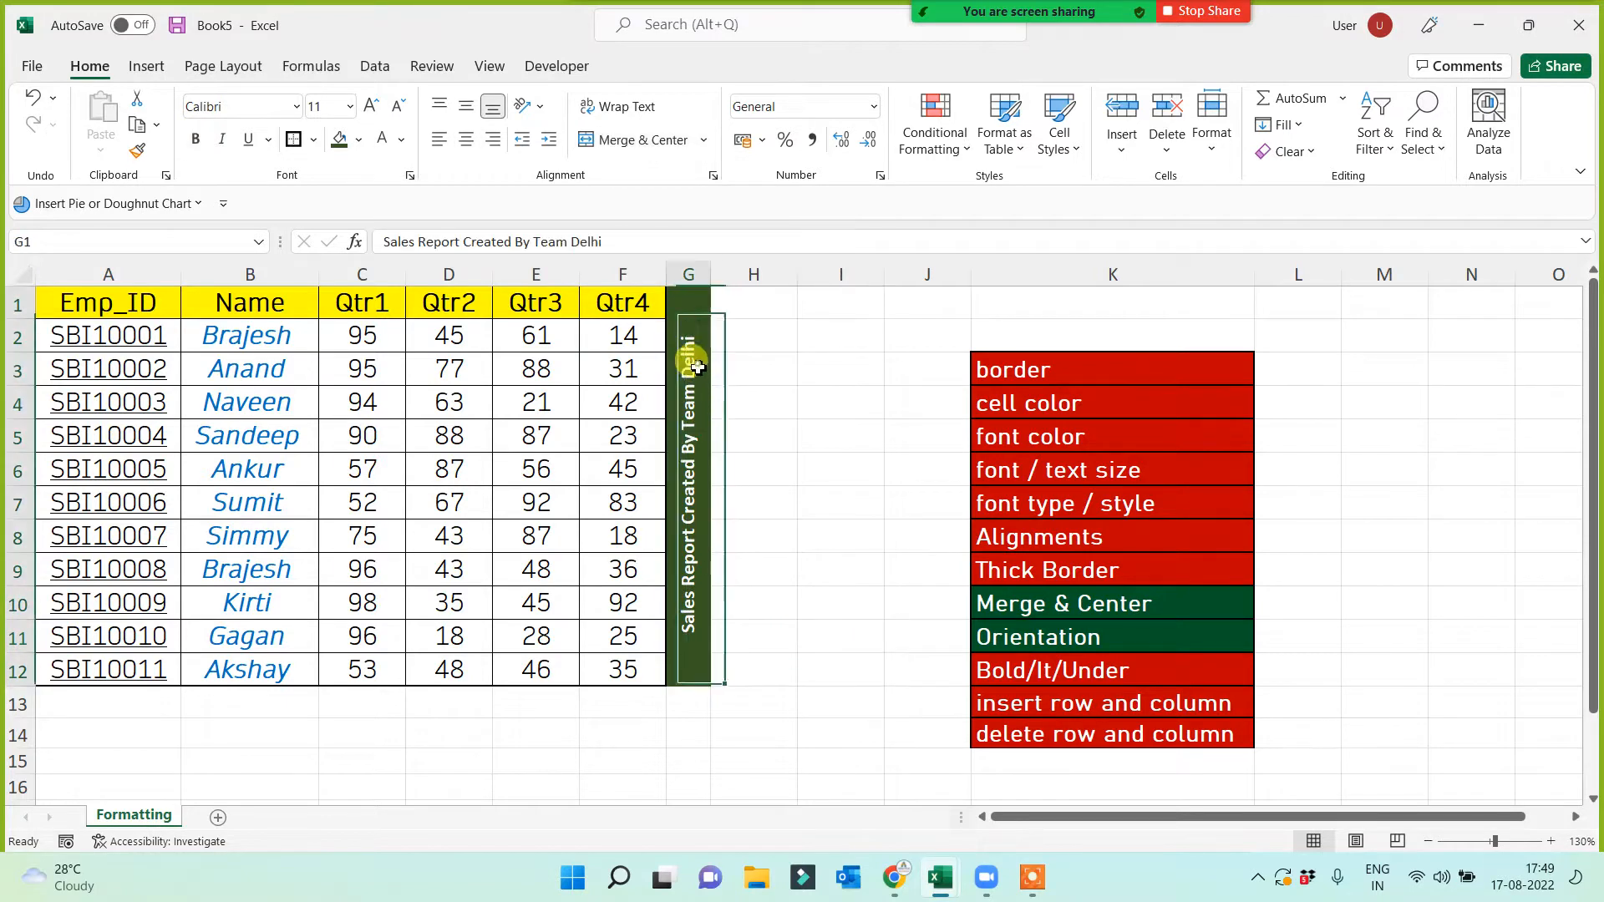
left_click(370, 106)
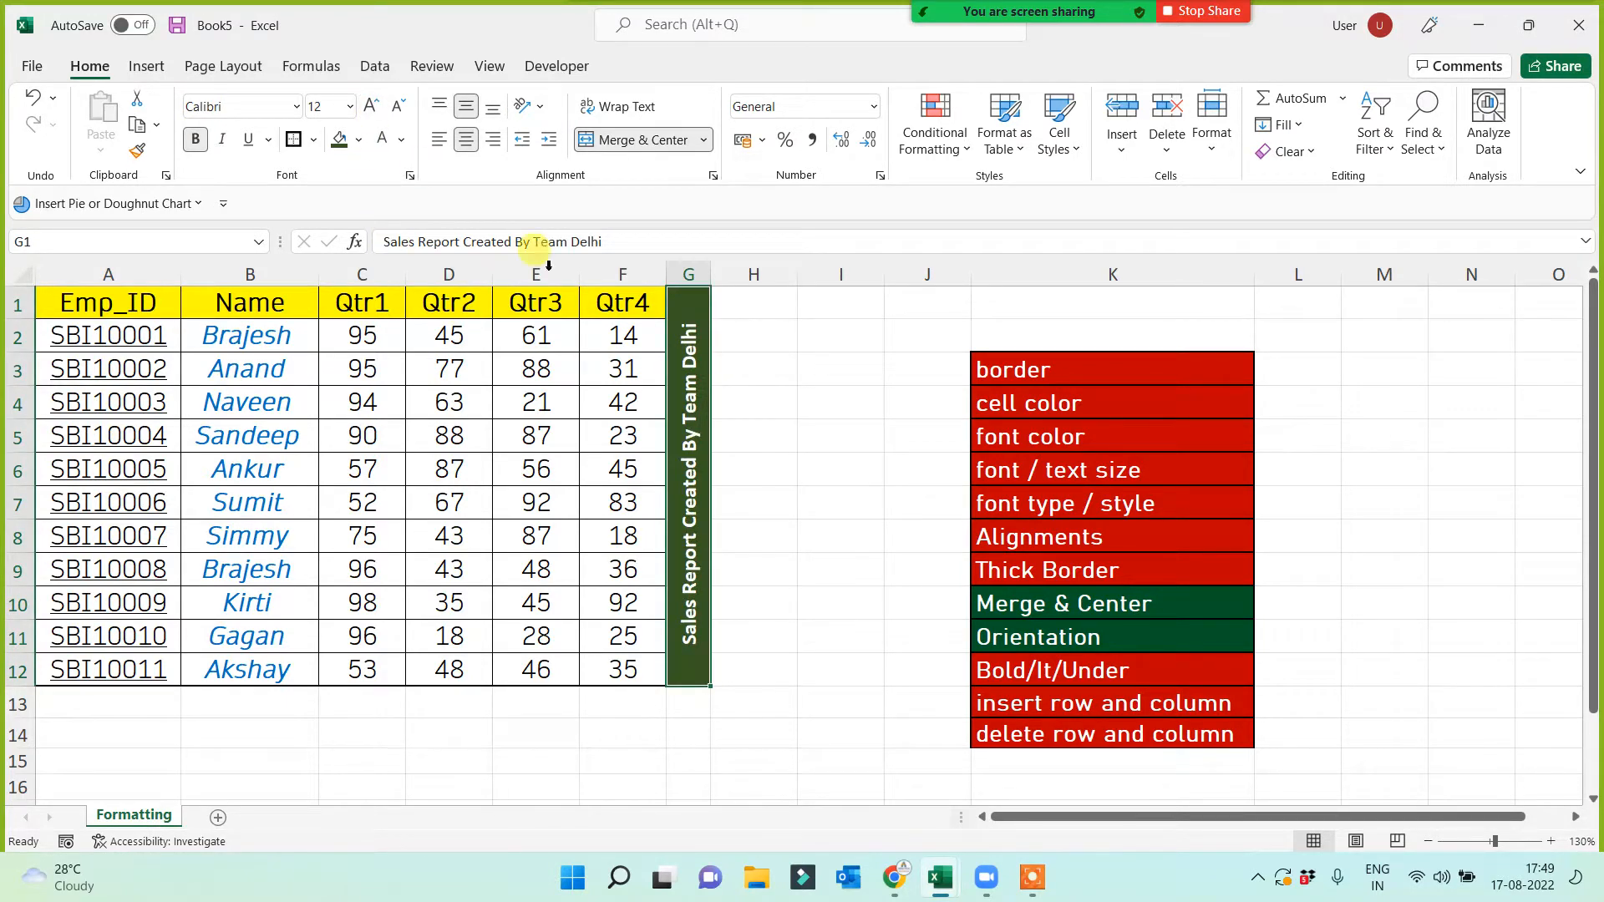
Fill the "Orientation" checklist cell with red to mark it off and deselect it
left_click(1026, 636)
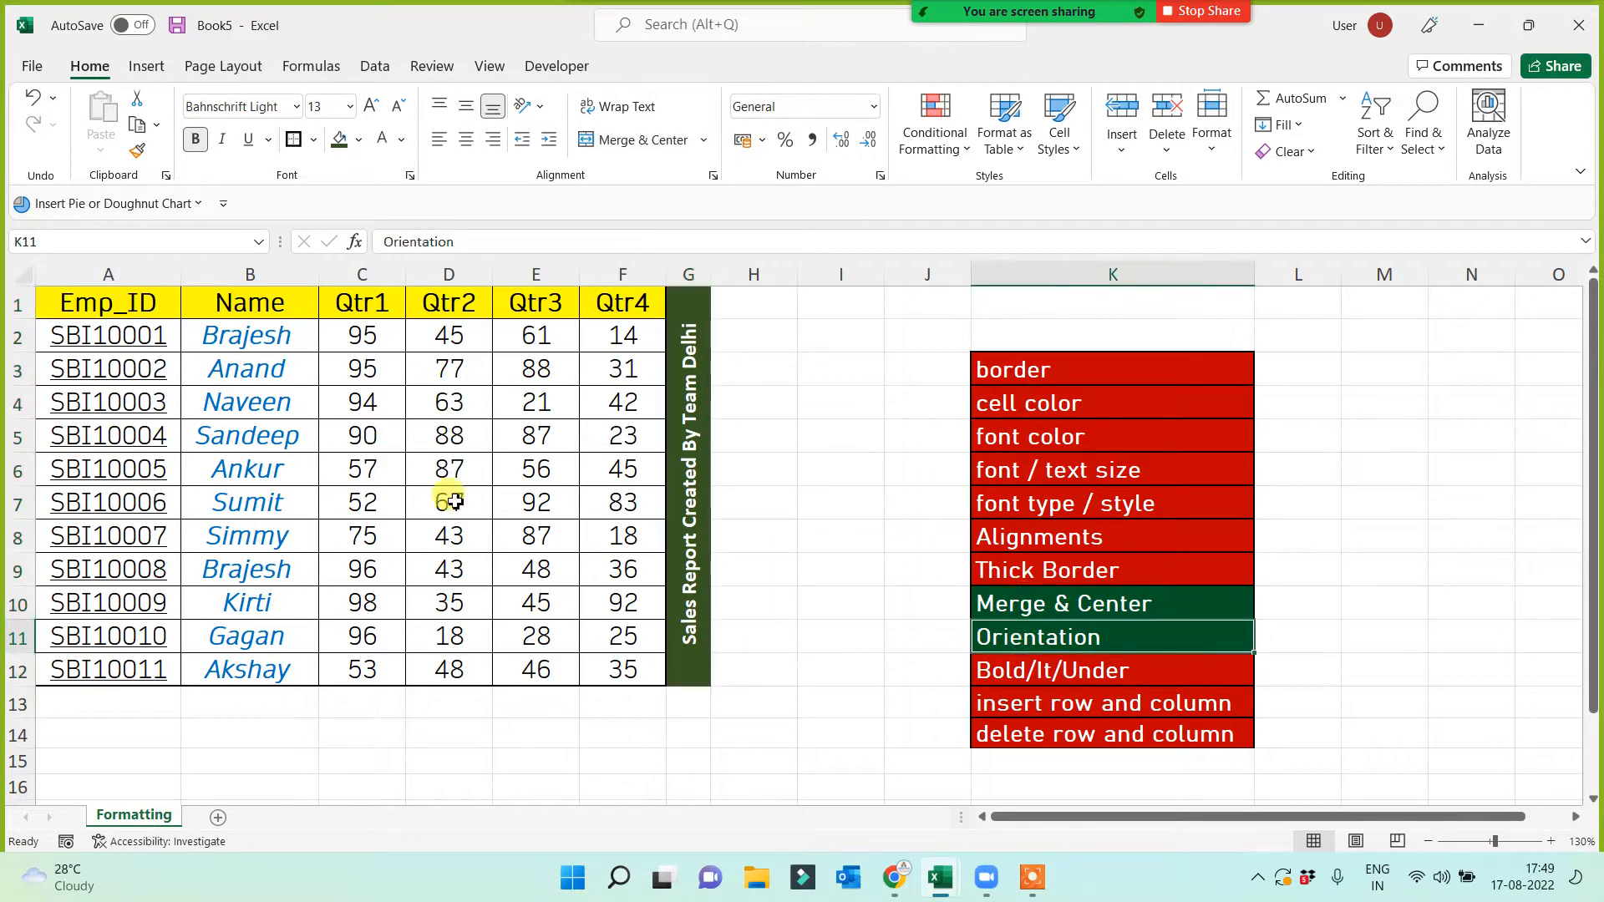
left_click(362, 142)
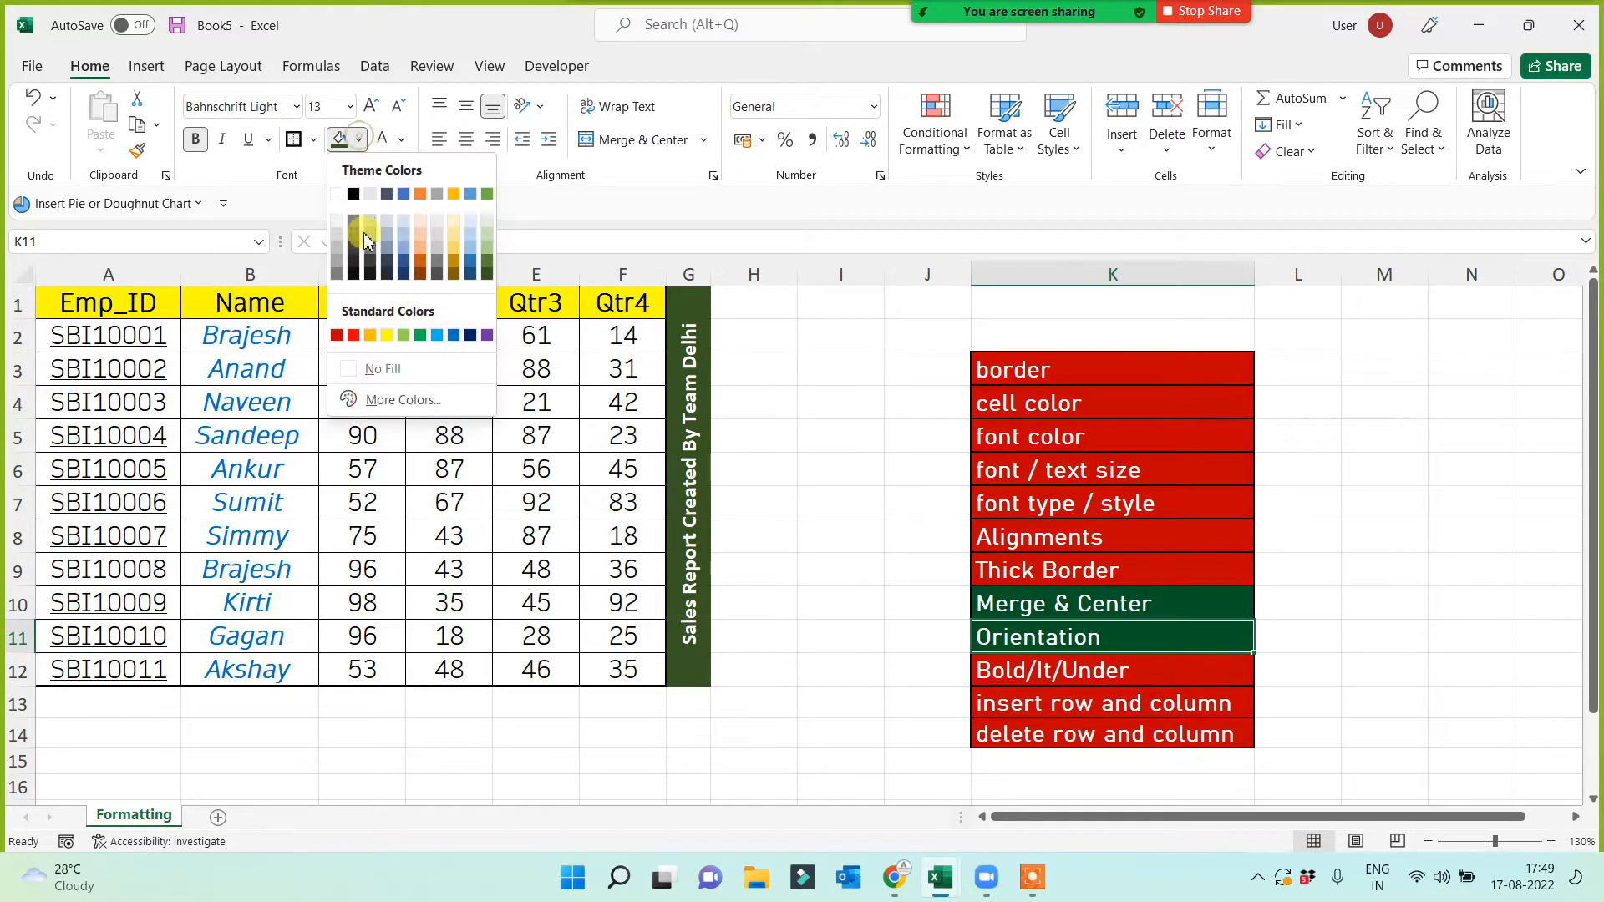
left_click(349, 334)
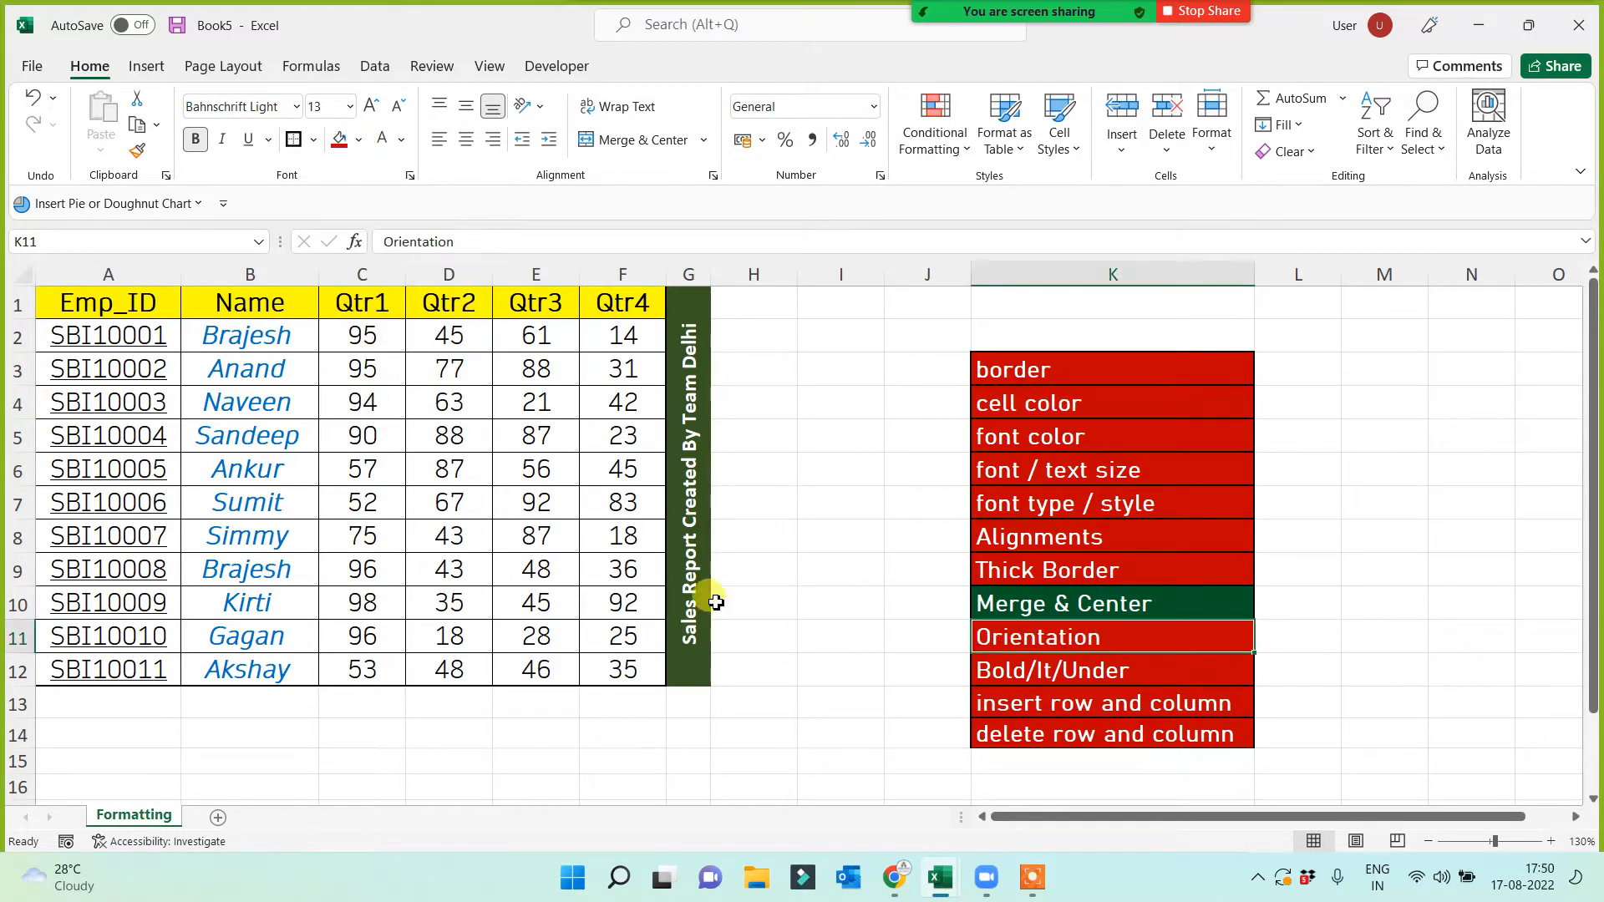
left_click(837, 666)
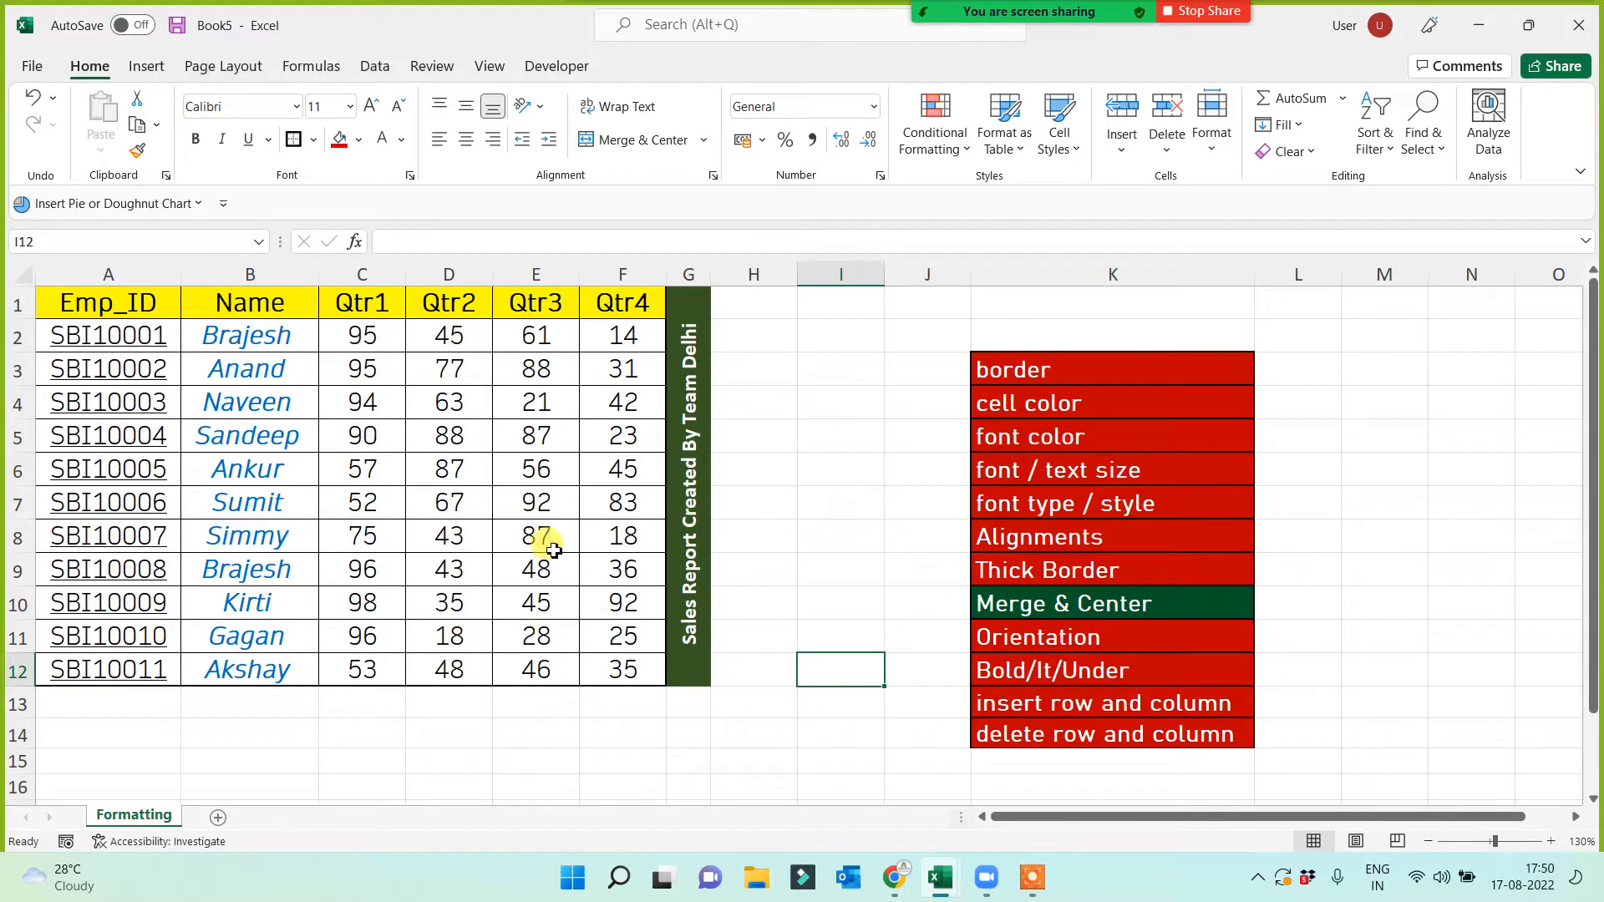
Insert a blank row above the employee table's header row
left_click_drag(85, 302, 676, 660)
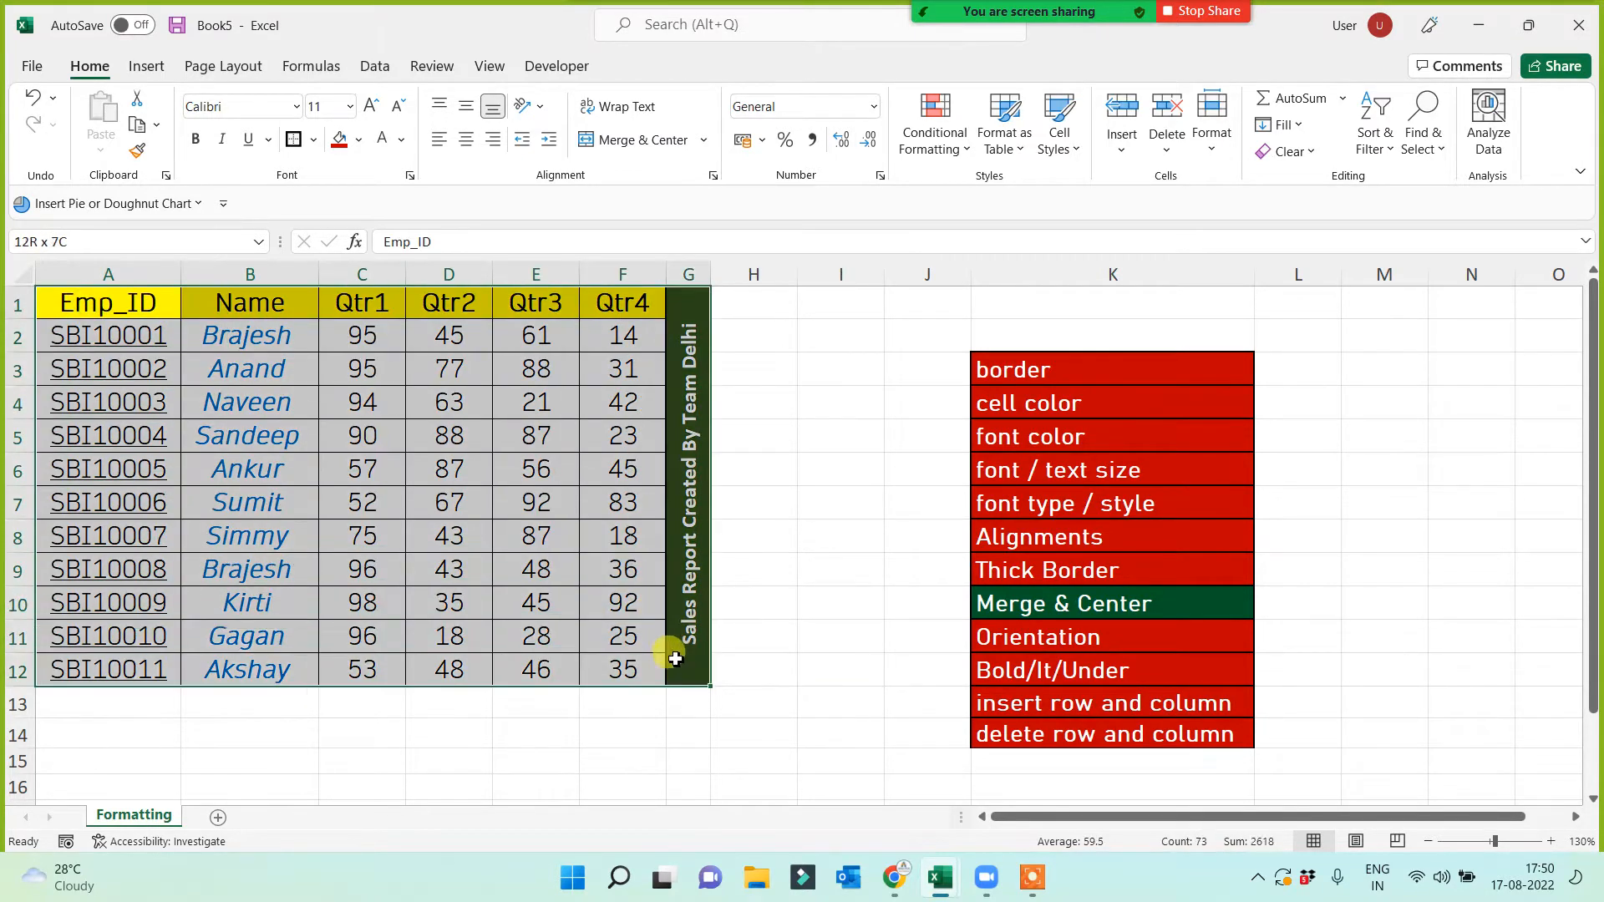
left_click(833, 668)
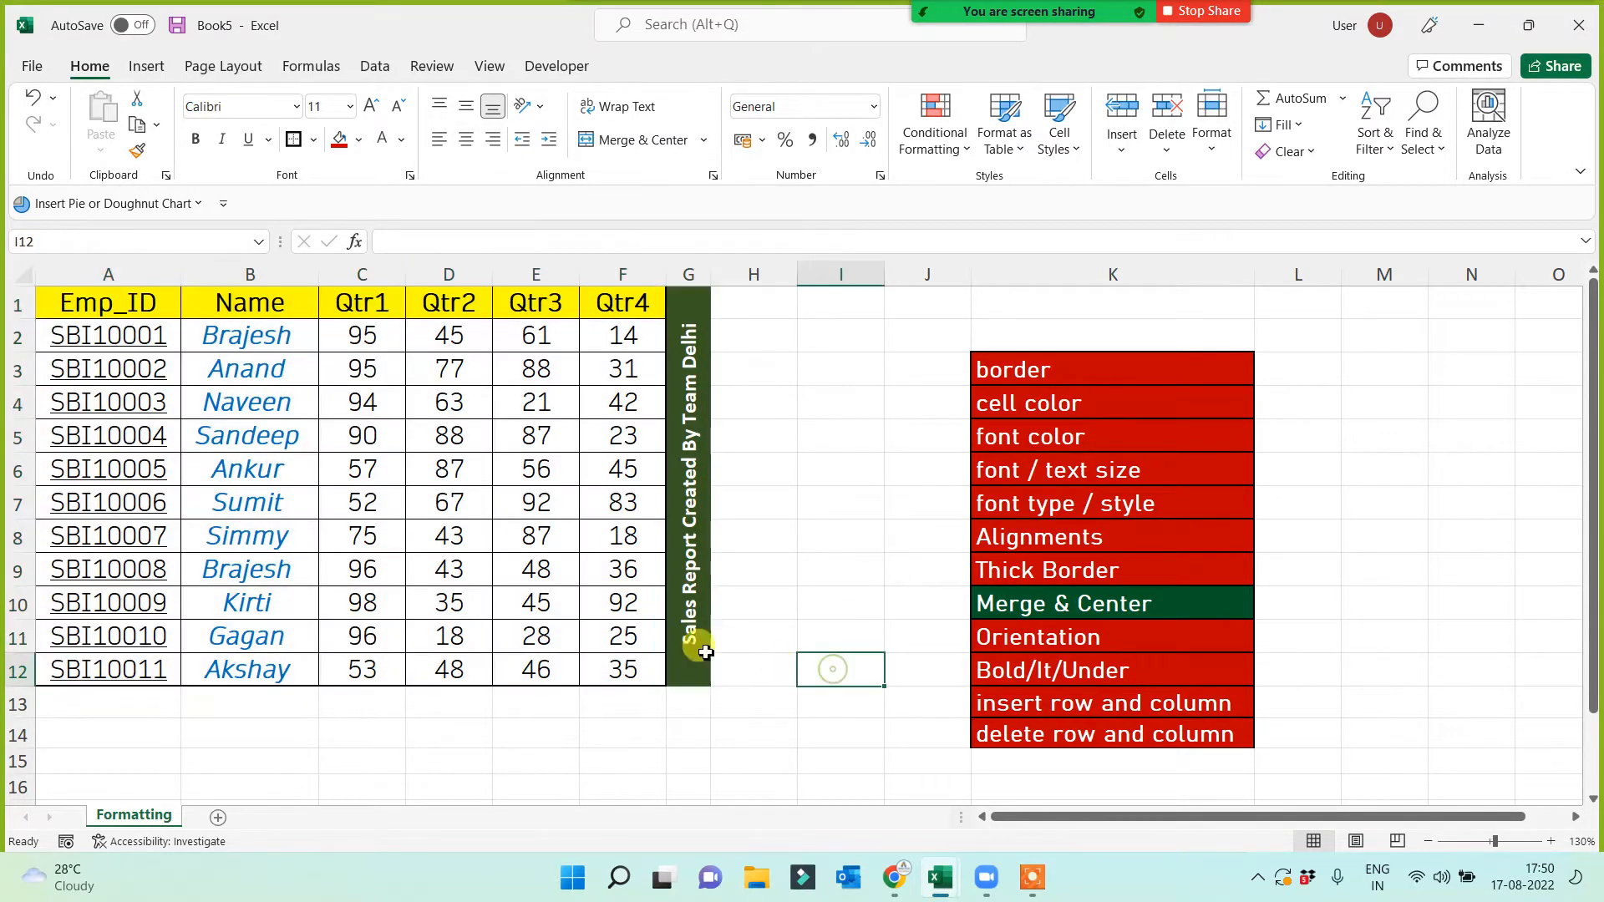
left_click(23, 300)
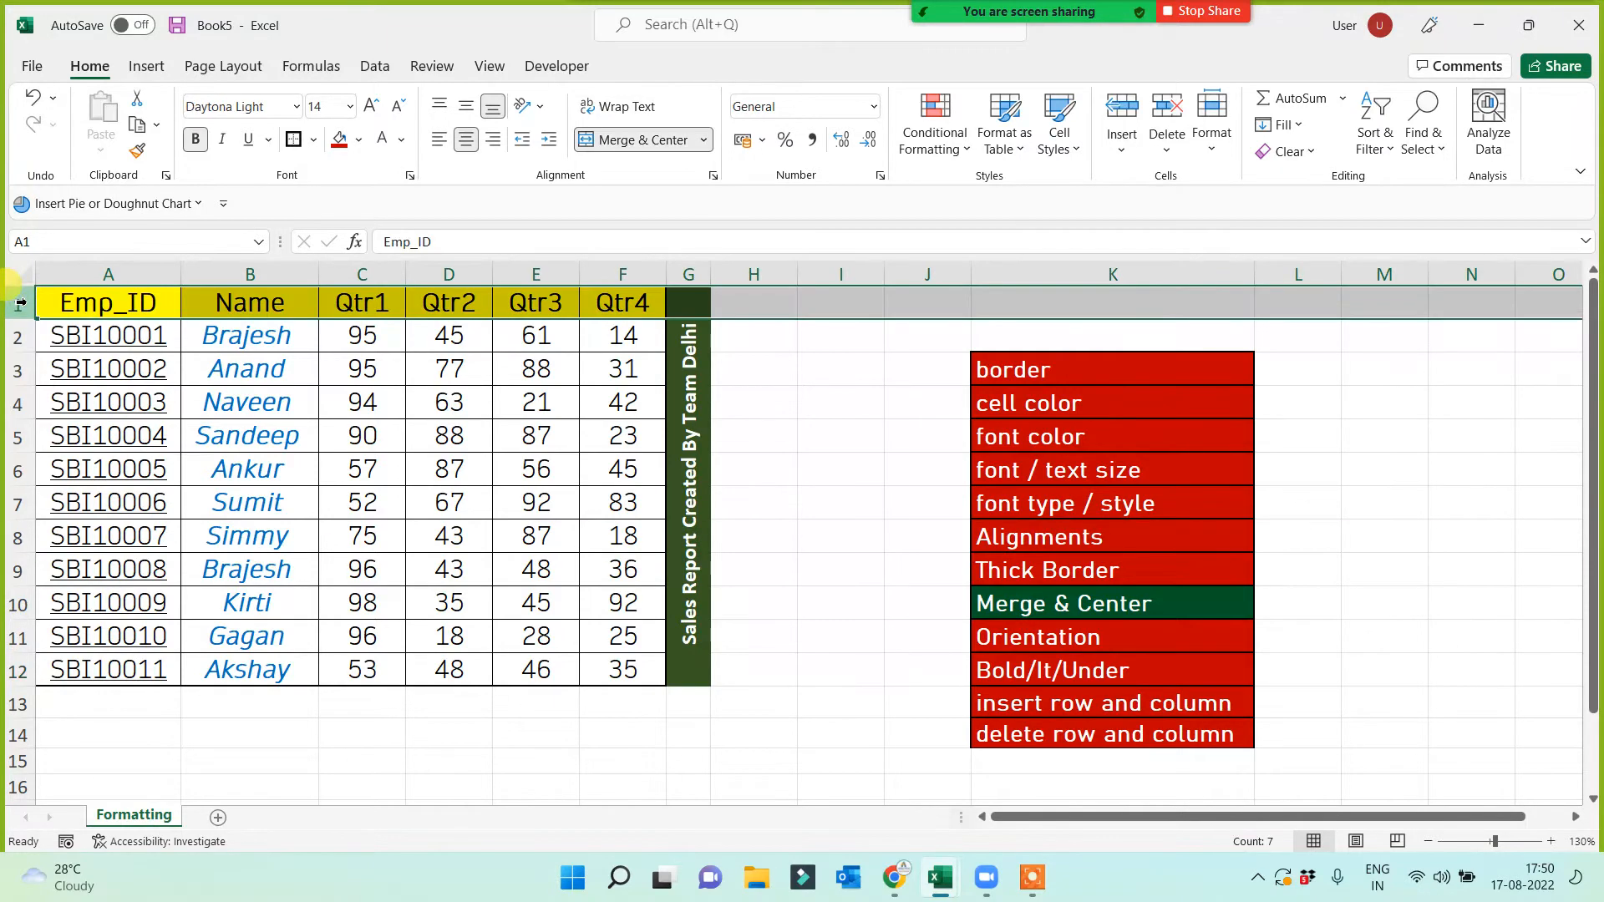
right_click(24, 303)
left_click(69, 510)
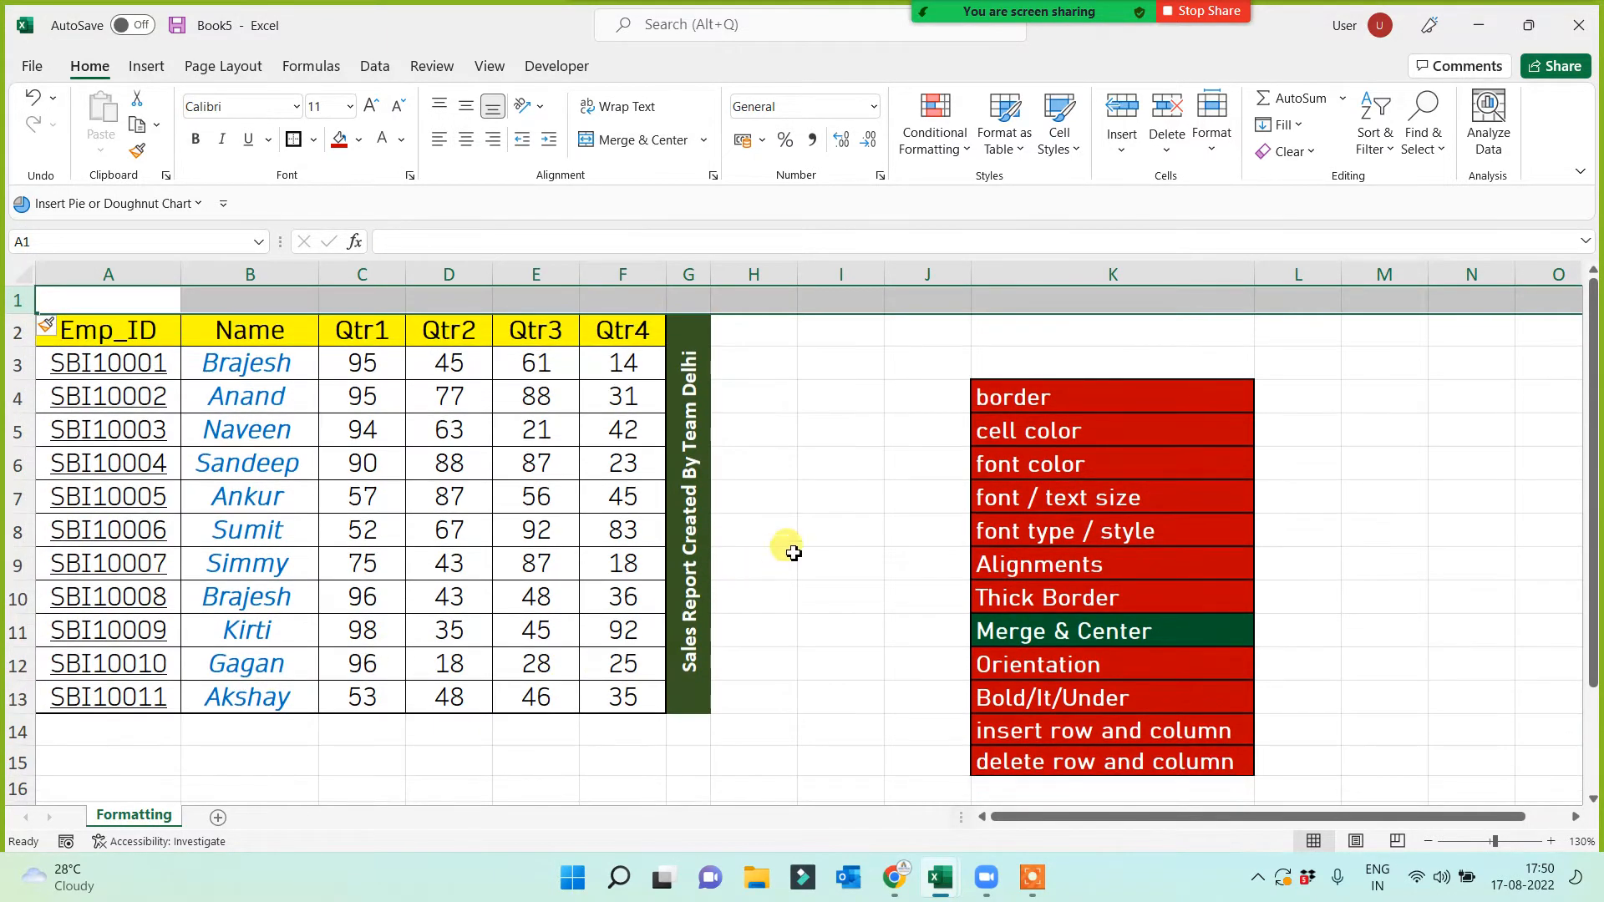
Merge and center the blank cells A1:G1 above the table and increase the height of row 1
left_click(697, 364)
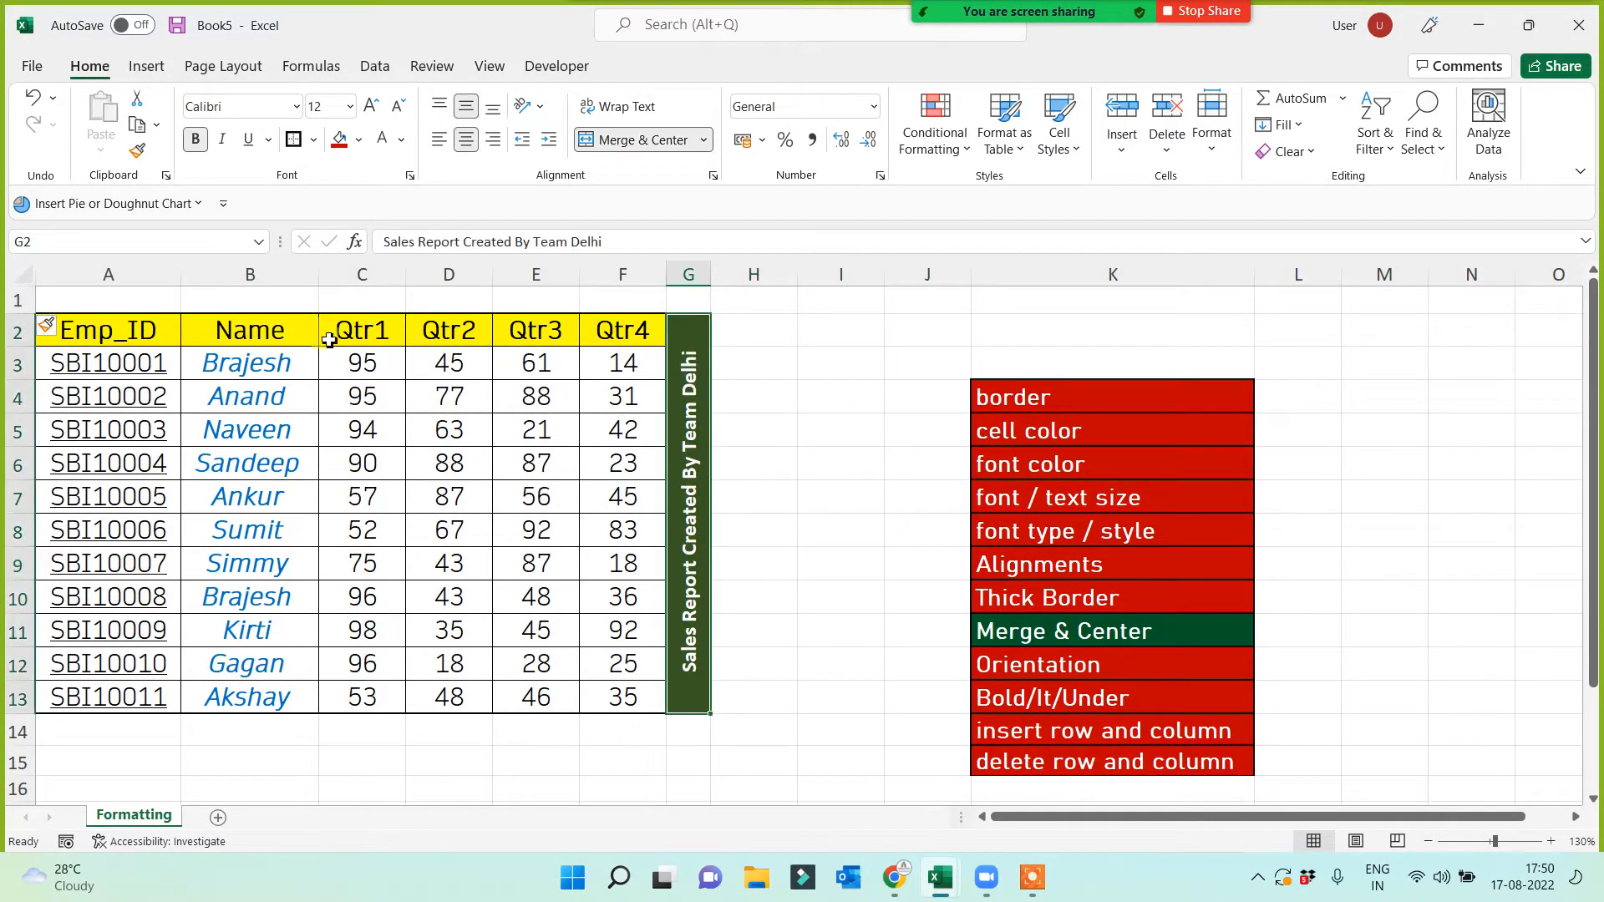
left_click_drag(107, 303, 706, 301)
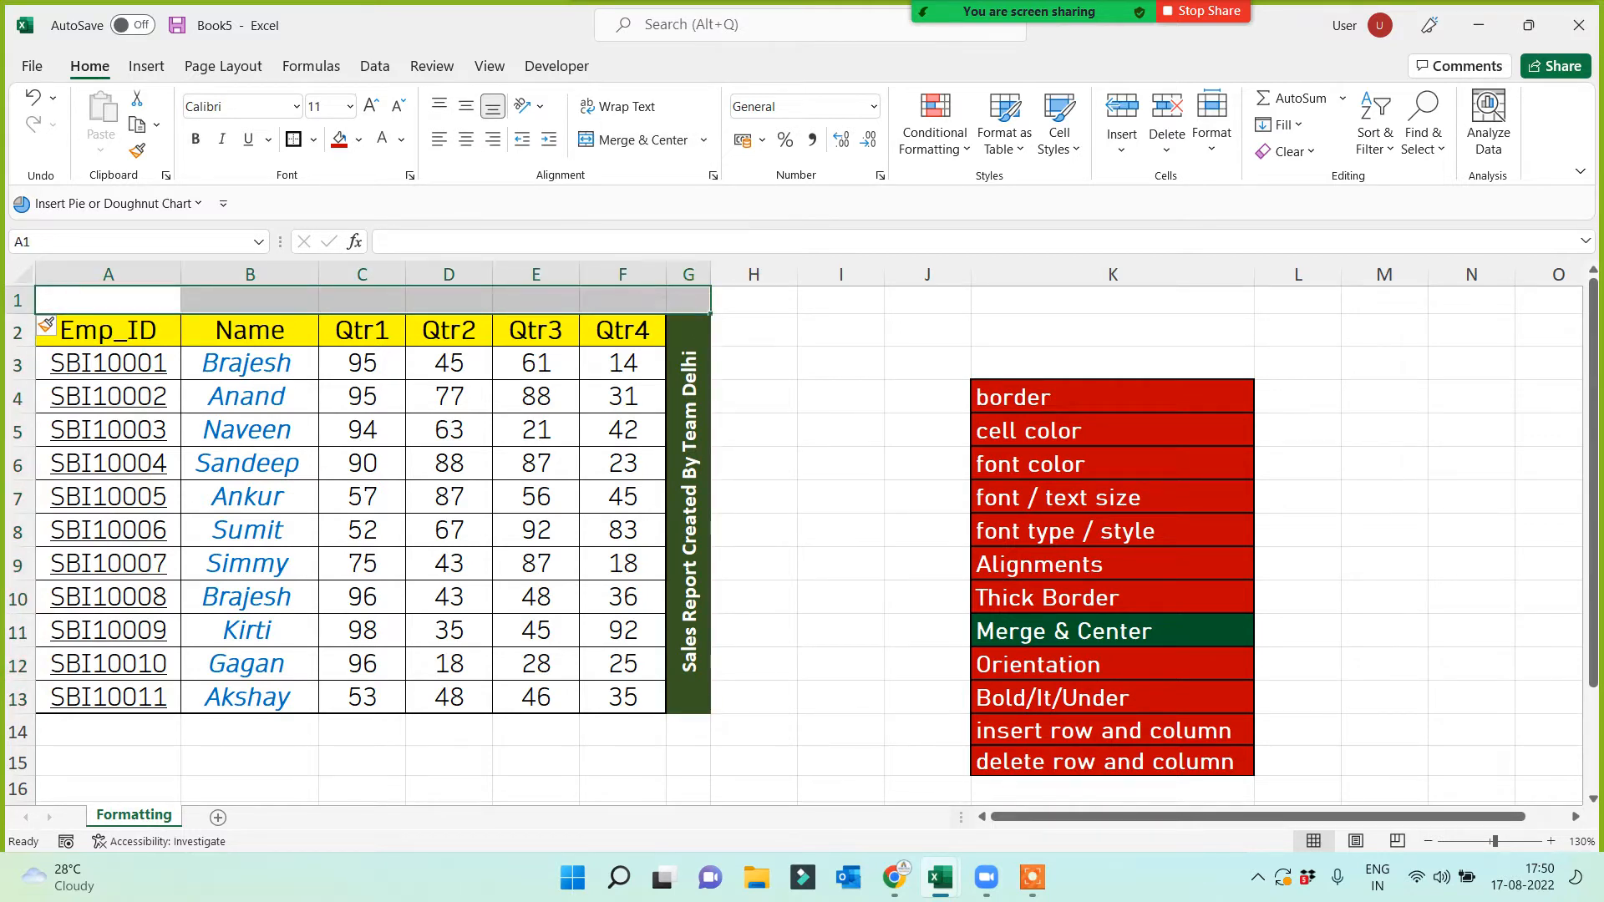
left_click(635, 142)
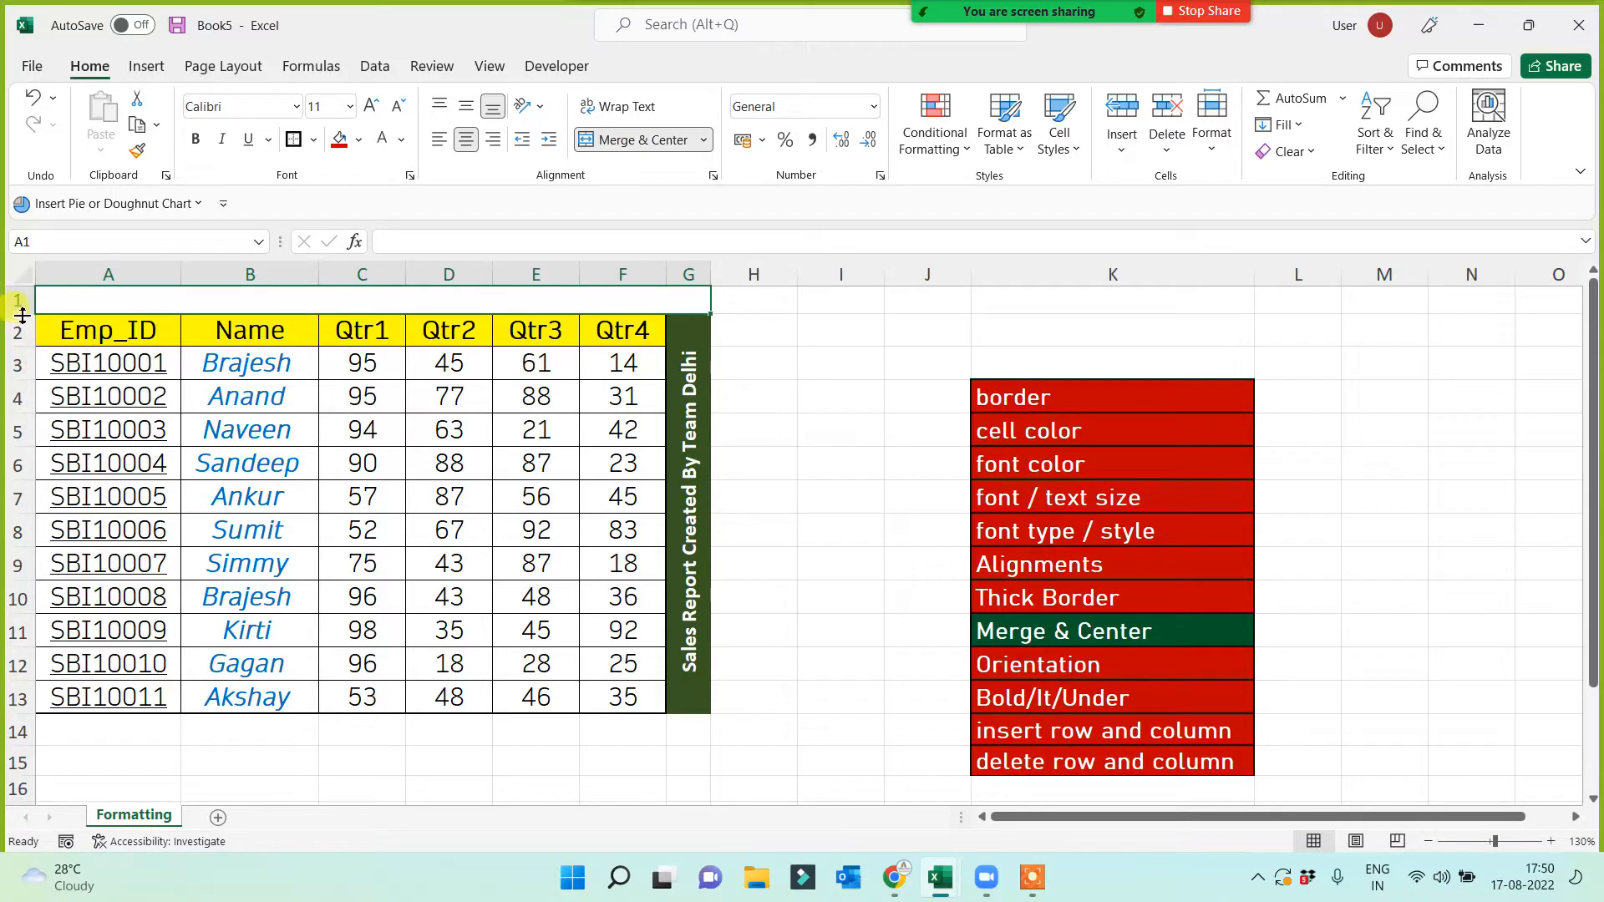
left_click_drag(28, 314, 29, 336)
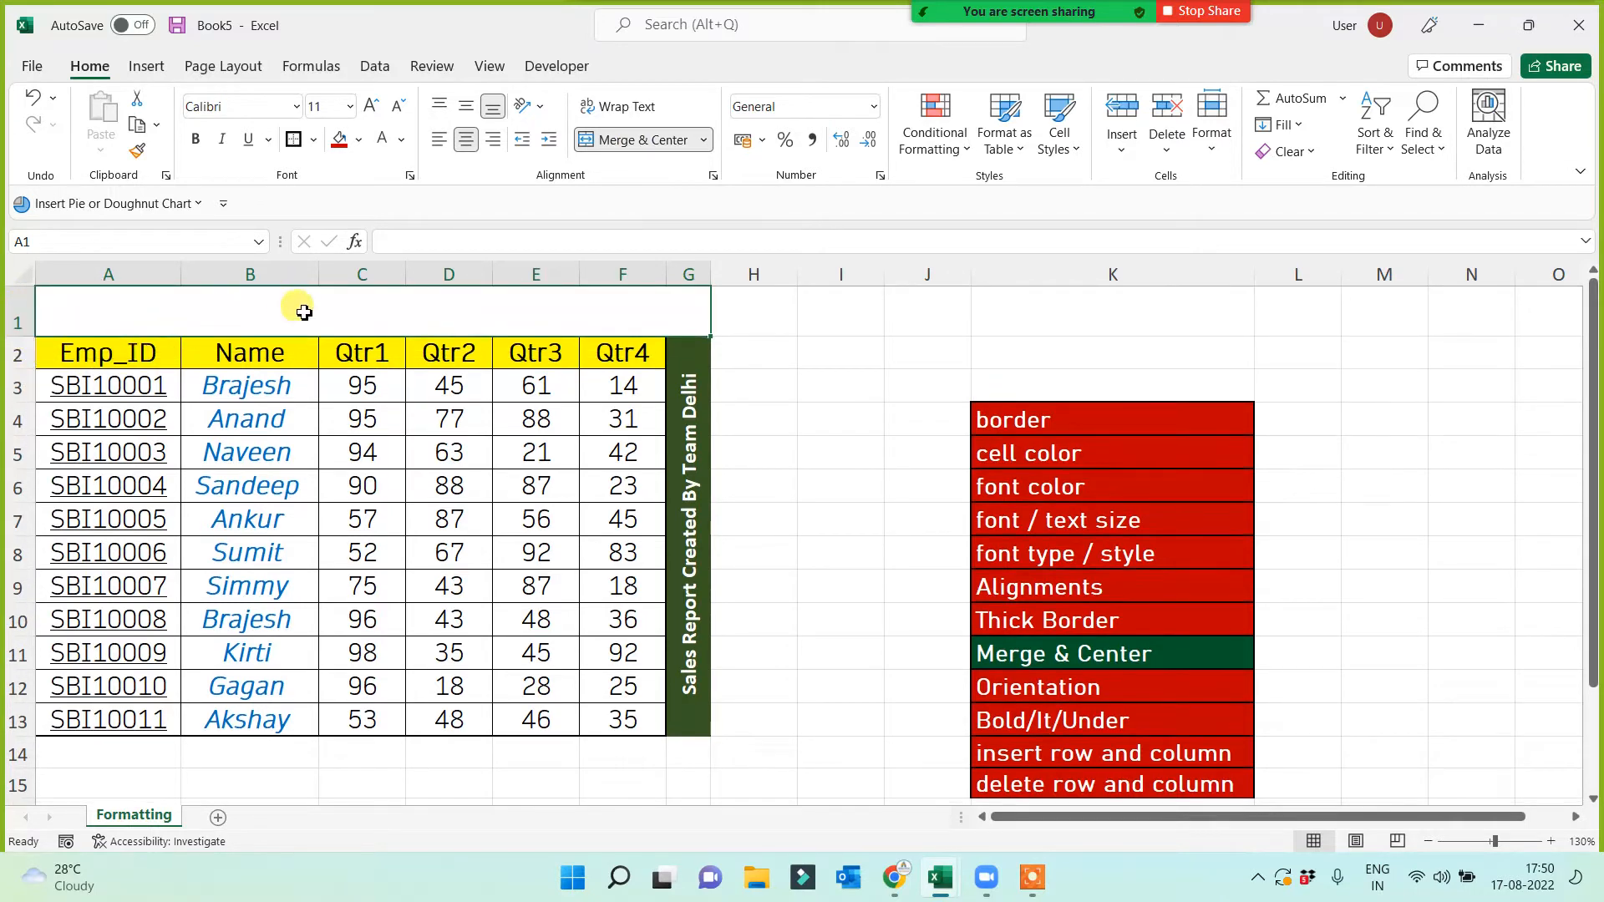
Fill the merged title cell above the table with red and enter "Sales Analysis 2021-2022" in it
left_click(338, 140)
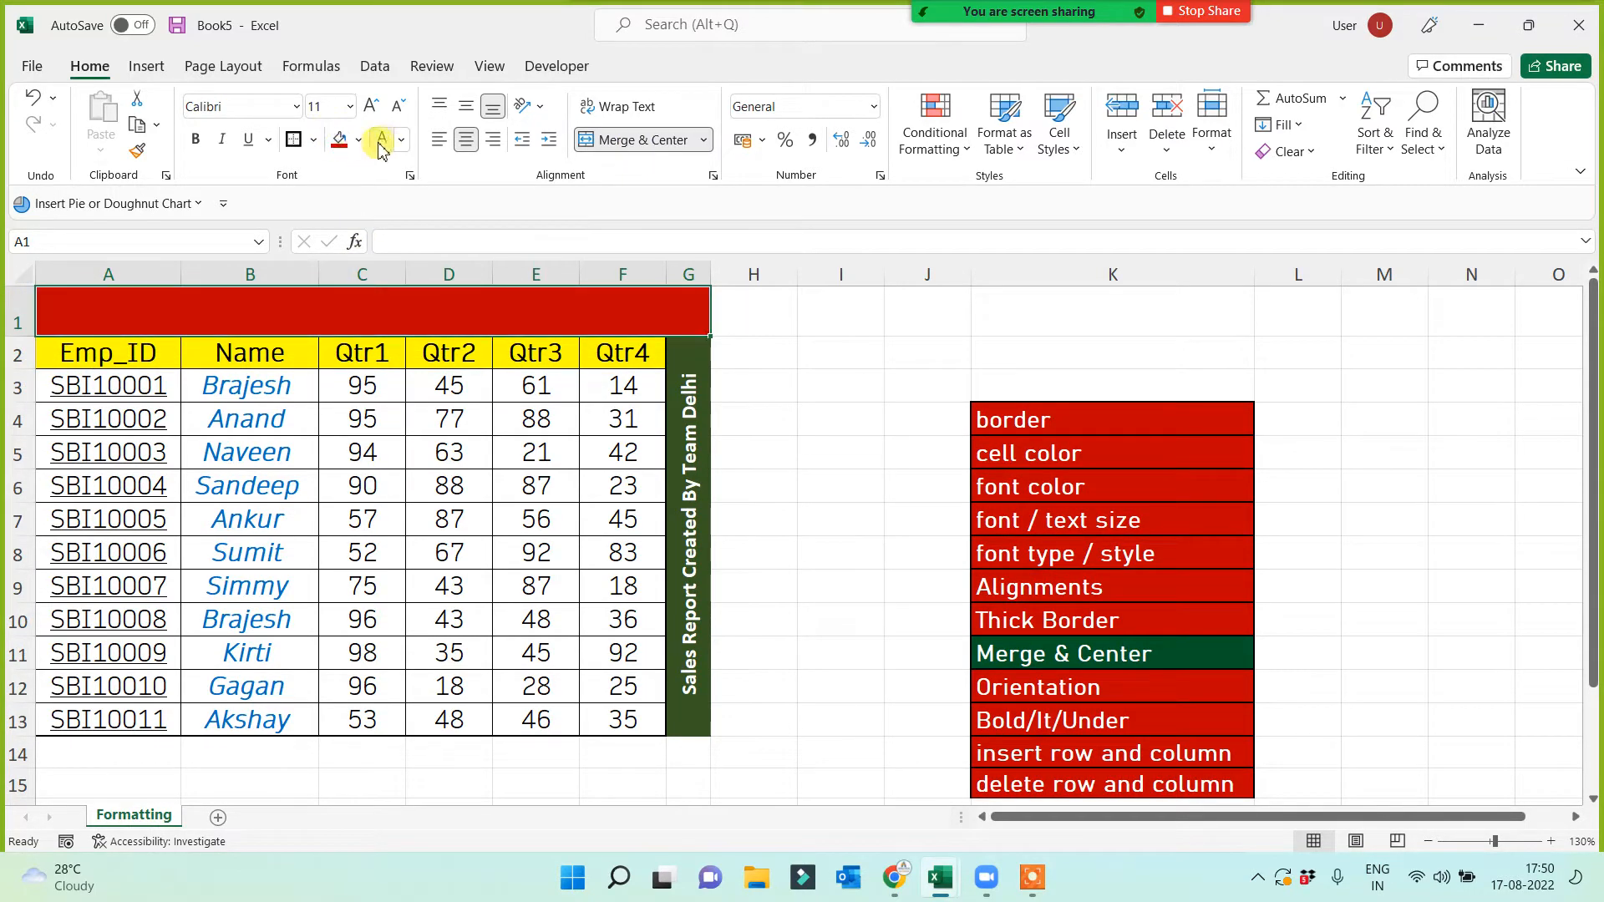
double_click(377, 312)
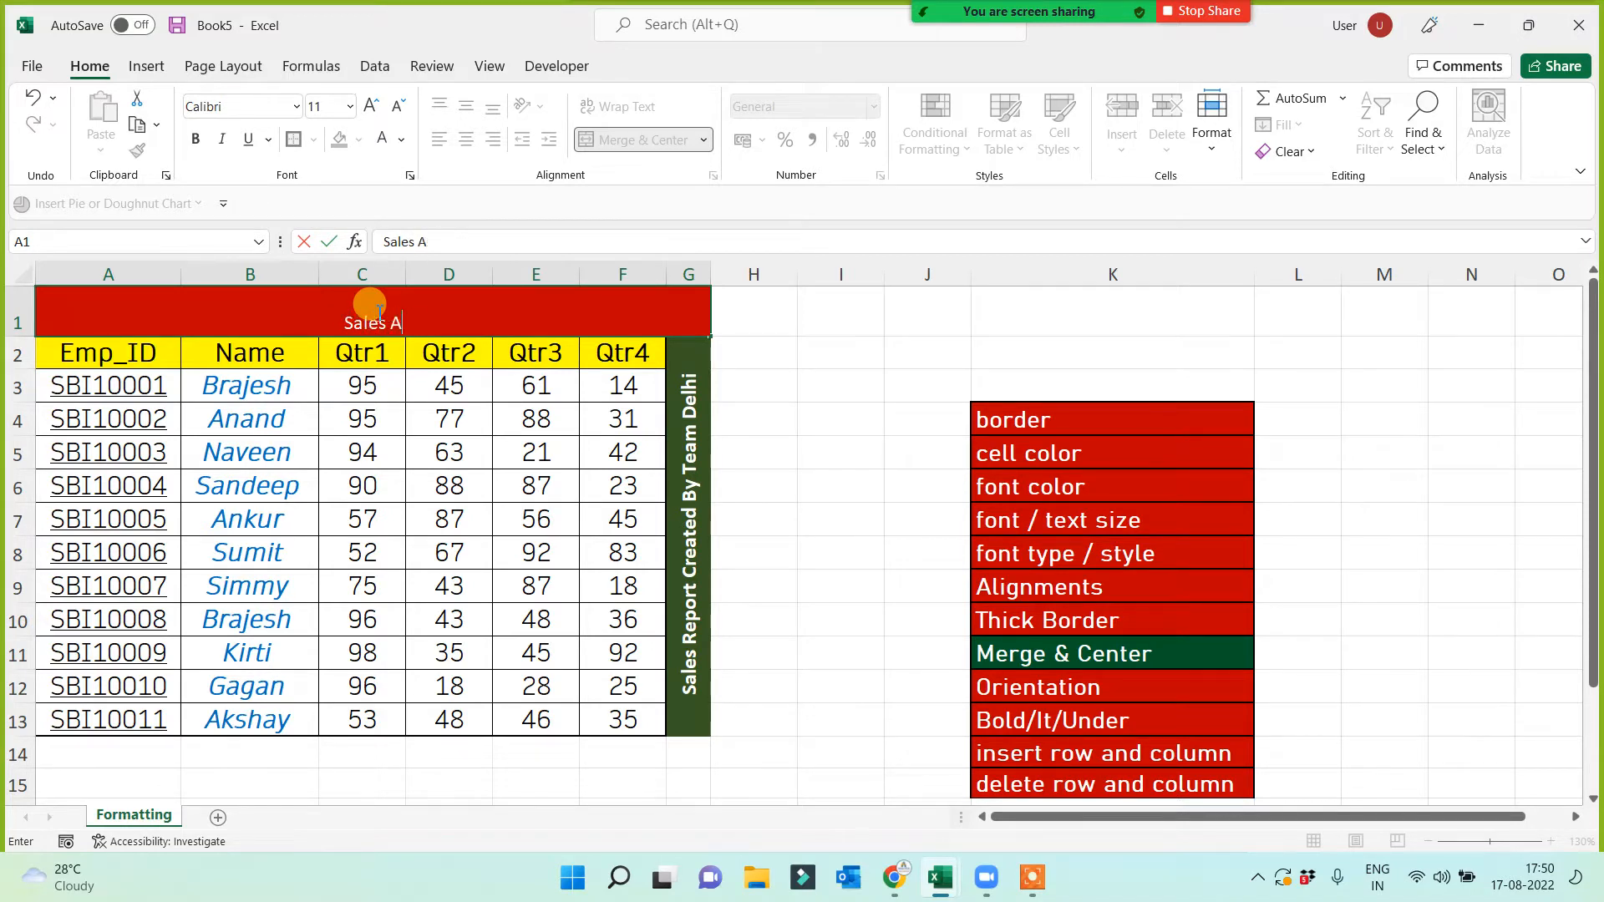
type("Sales Analysis")
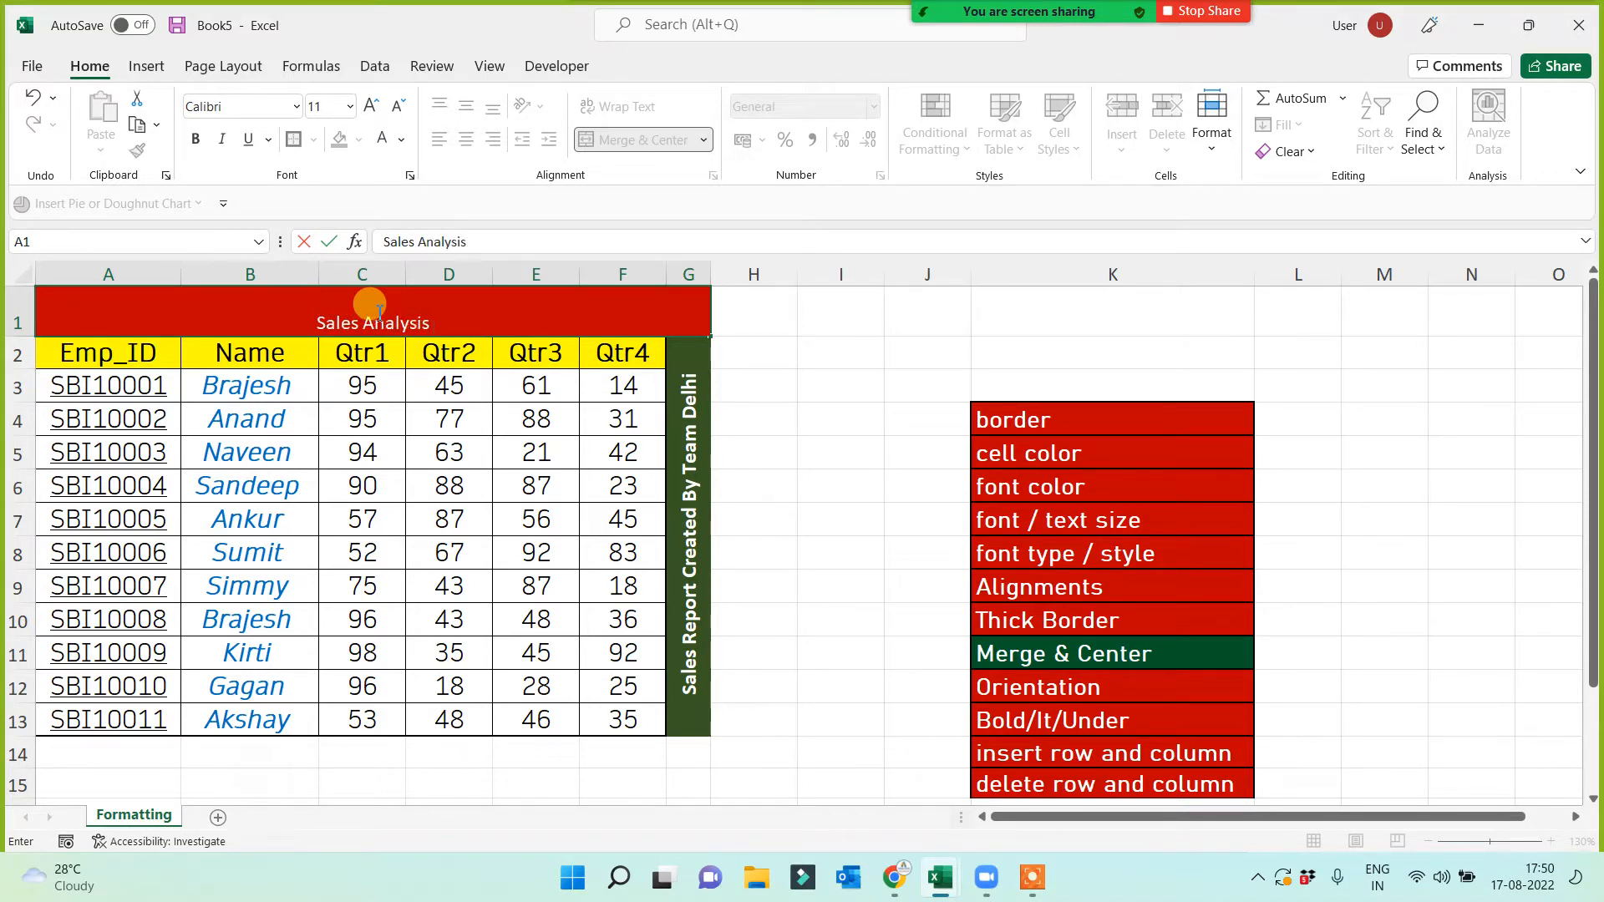
type(" 2021-")
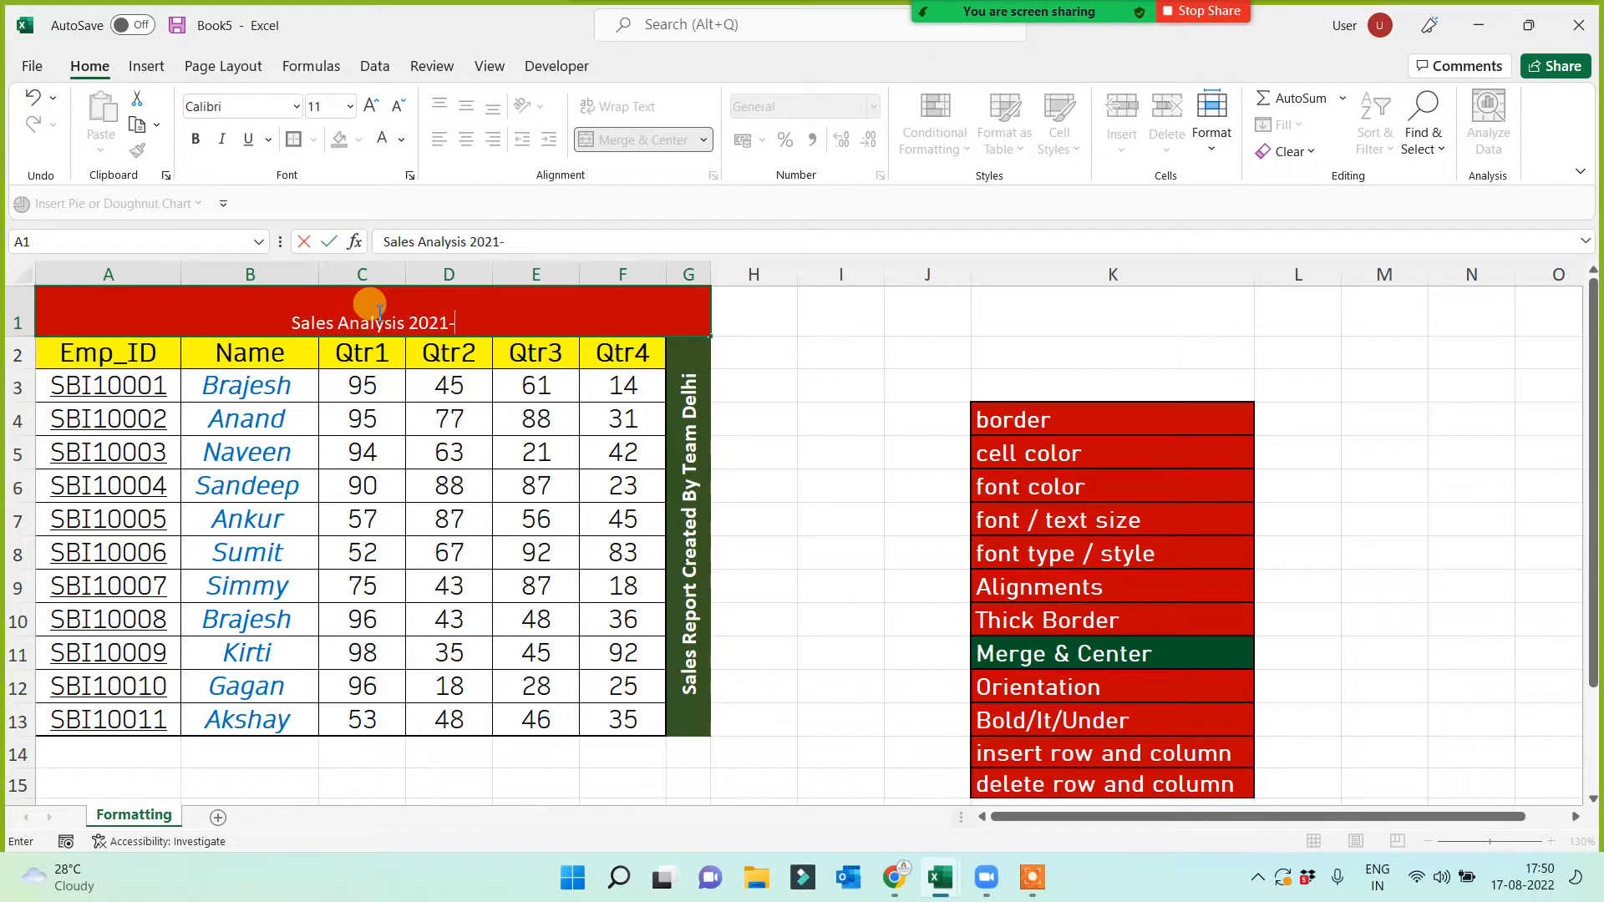
type("2022")
left_click(845, 383)
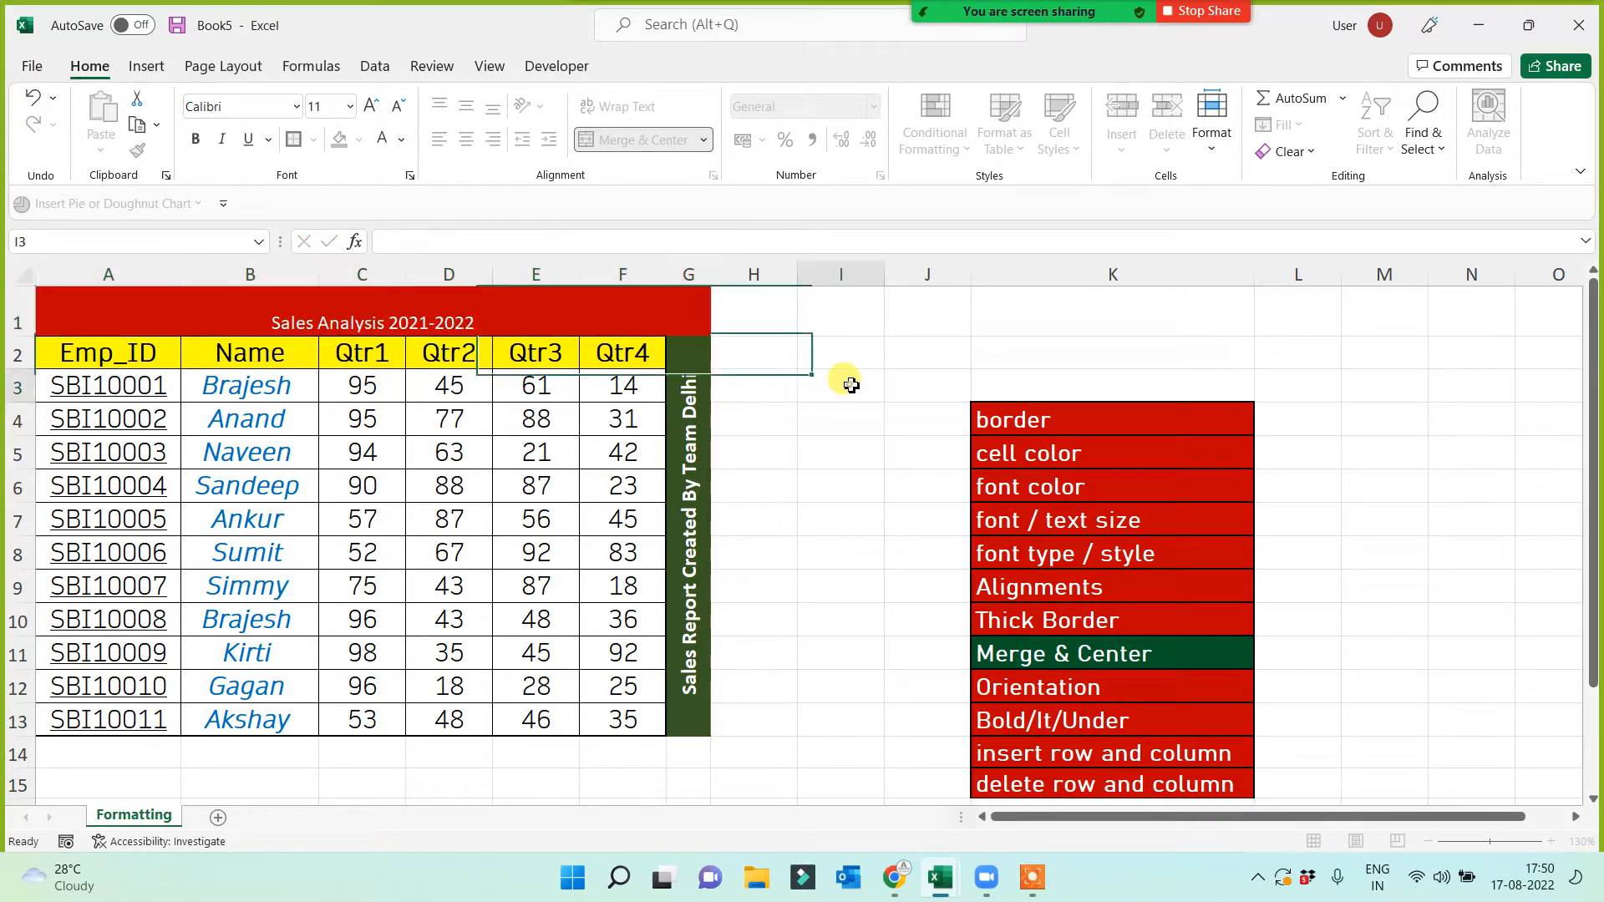
Format the title in row 1 as bold, size 20, in the Amasis MT Pro Black font
left_click(378, 317)
left_click(372, 106)
left_click(372, 106)
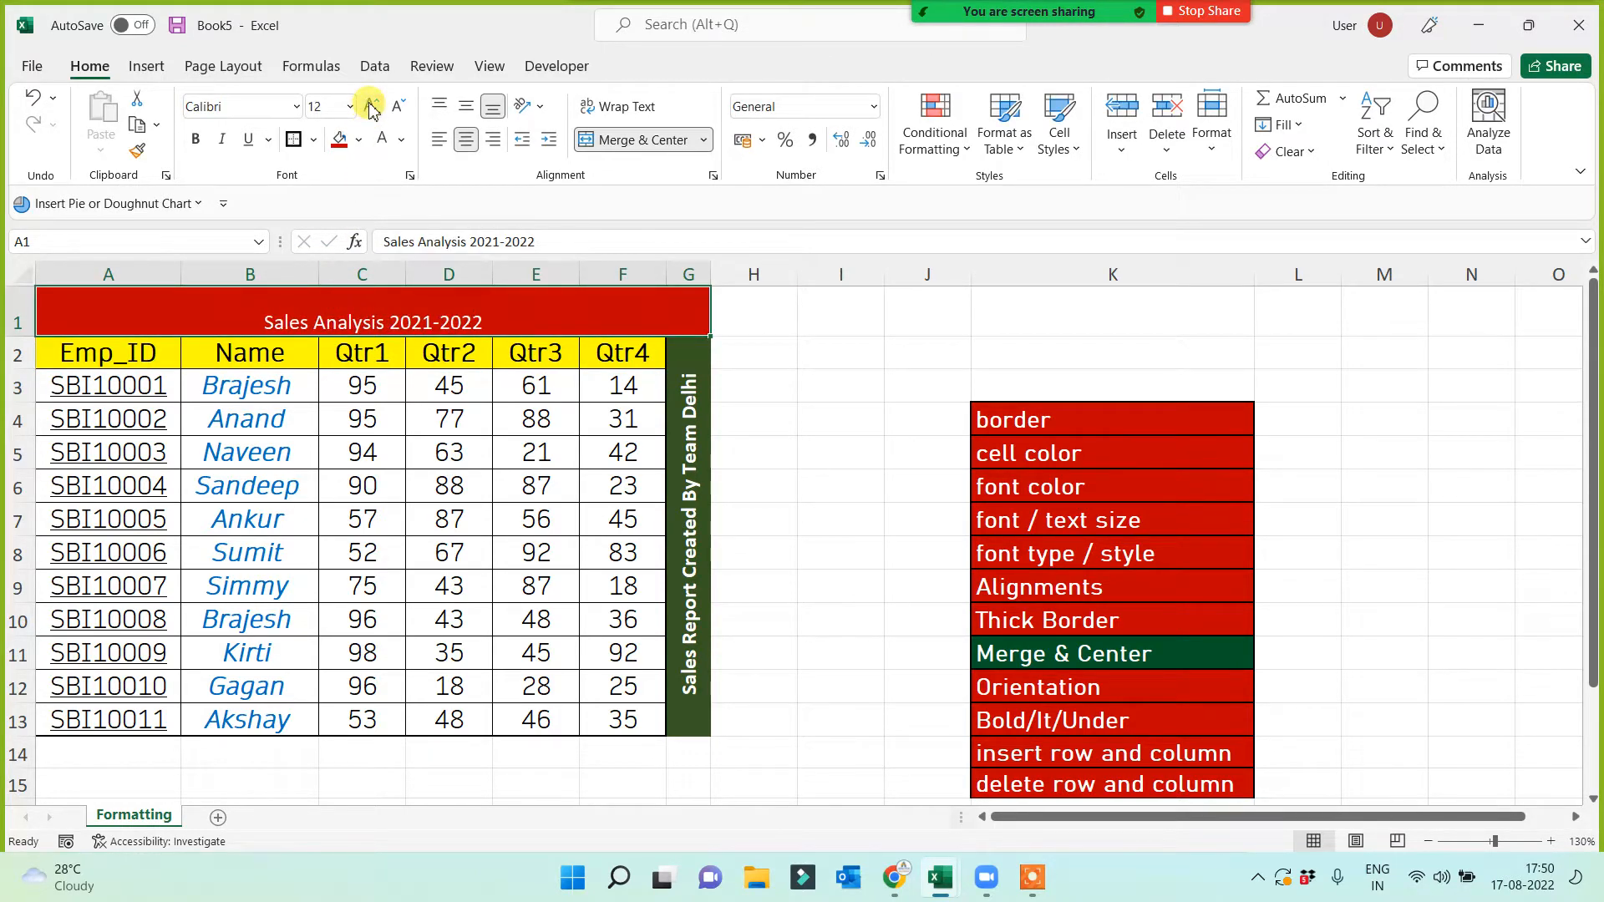
left_click(372, 106)
left_click(372, 106)
left_click(372, 106)
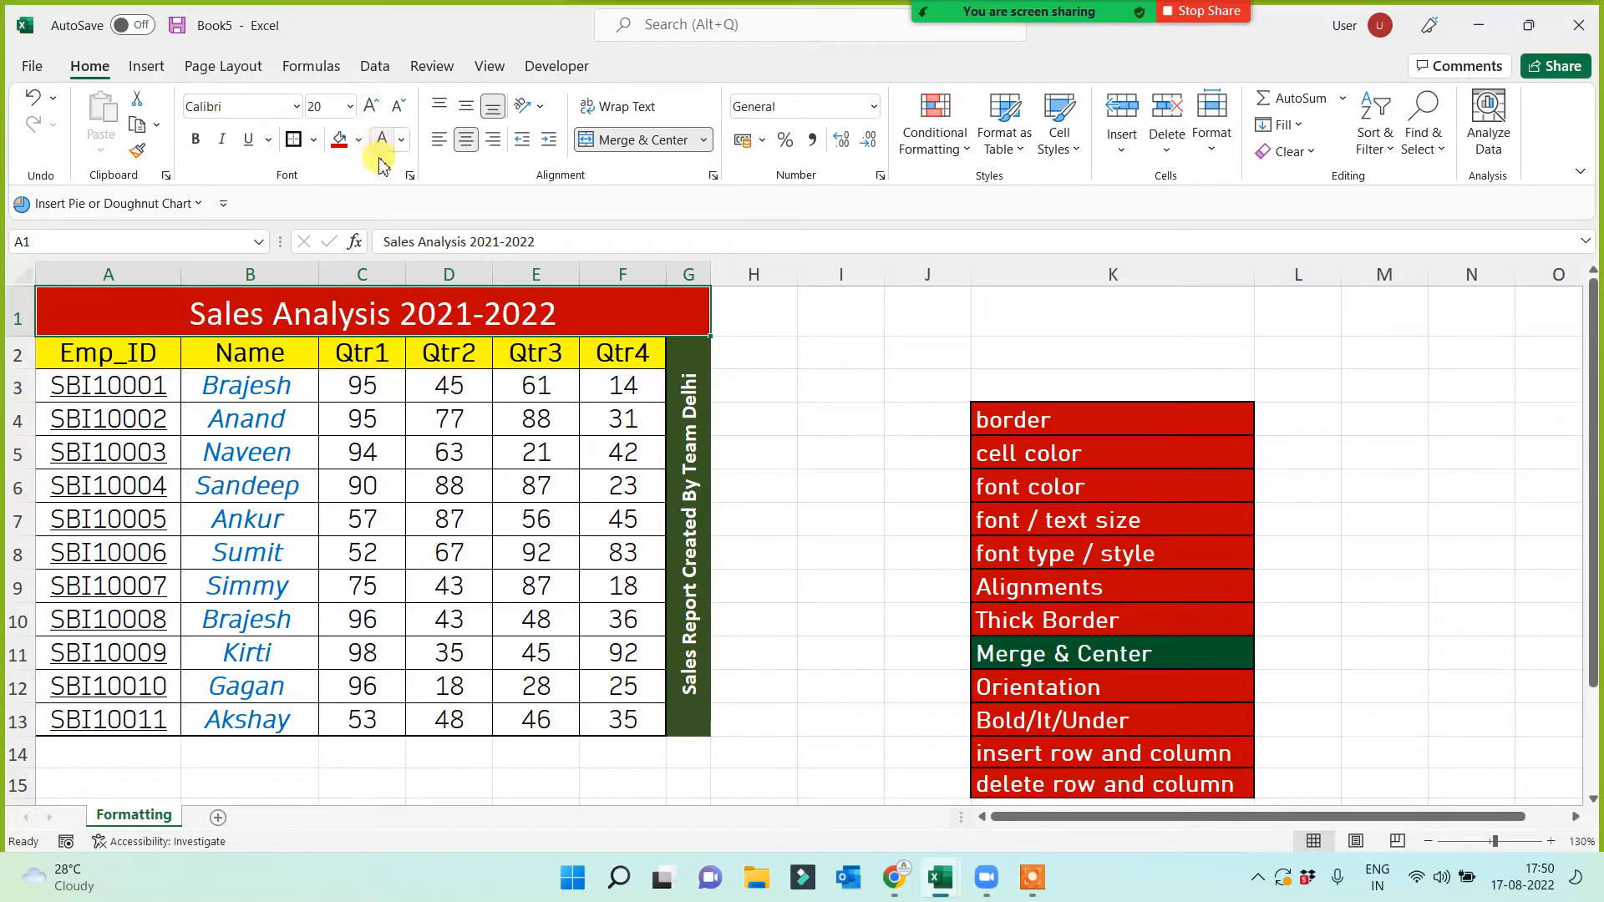
left_click(195, 139)
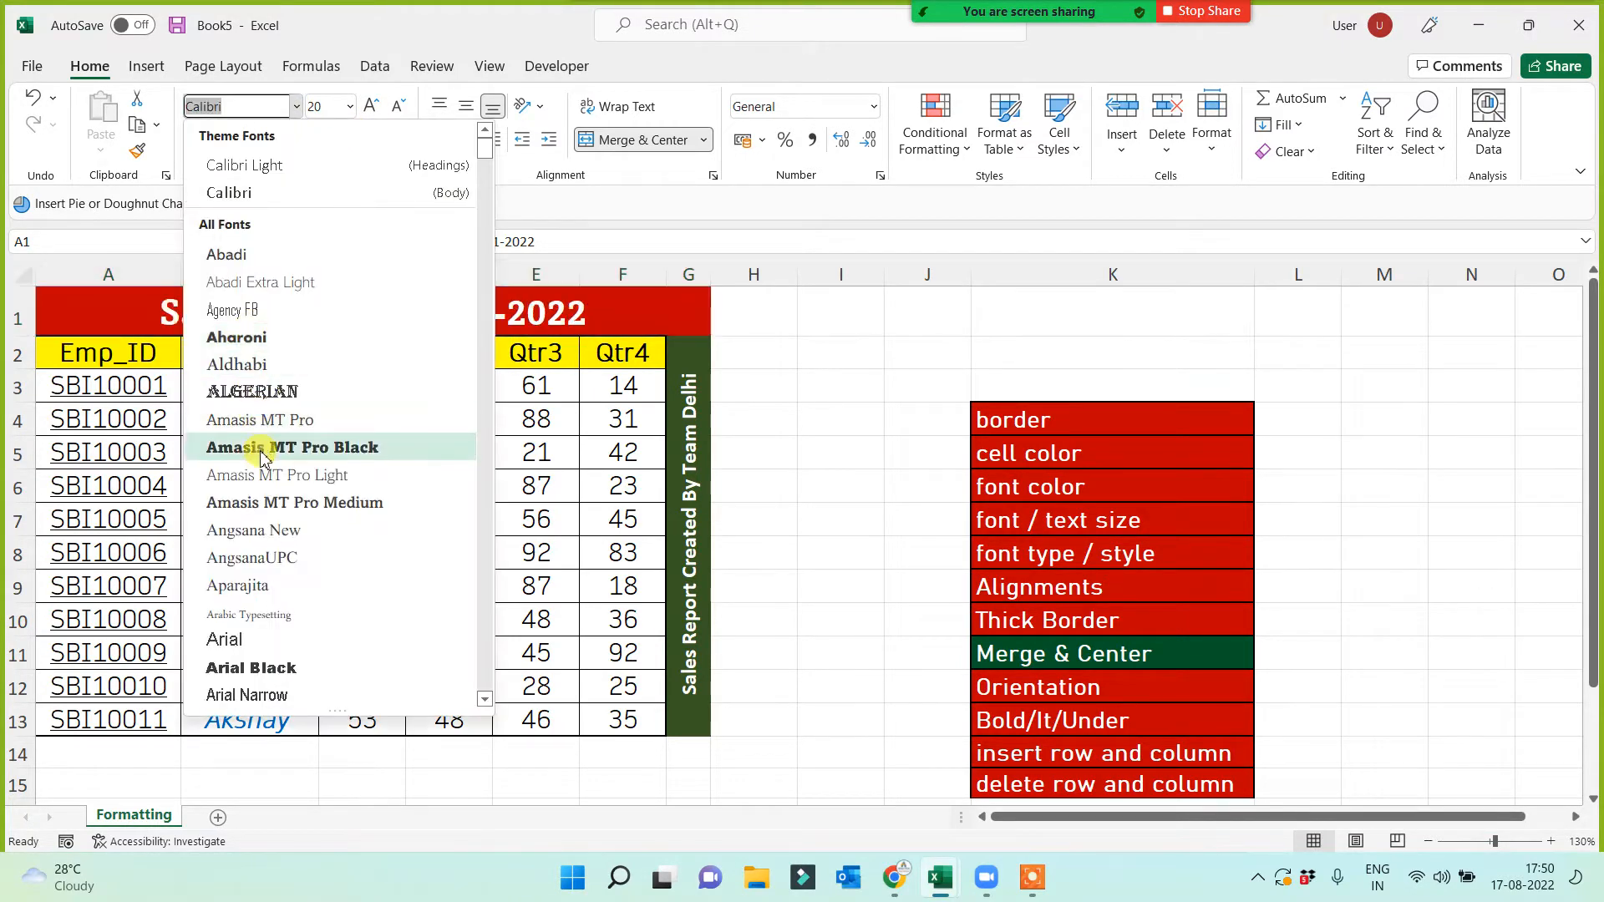
left_click(263, 458)
left_click(924, 324)
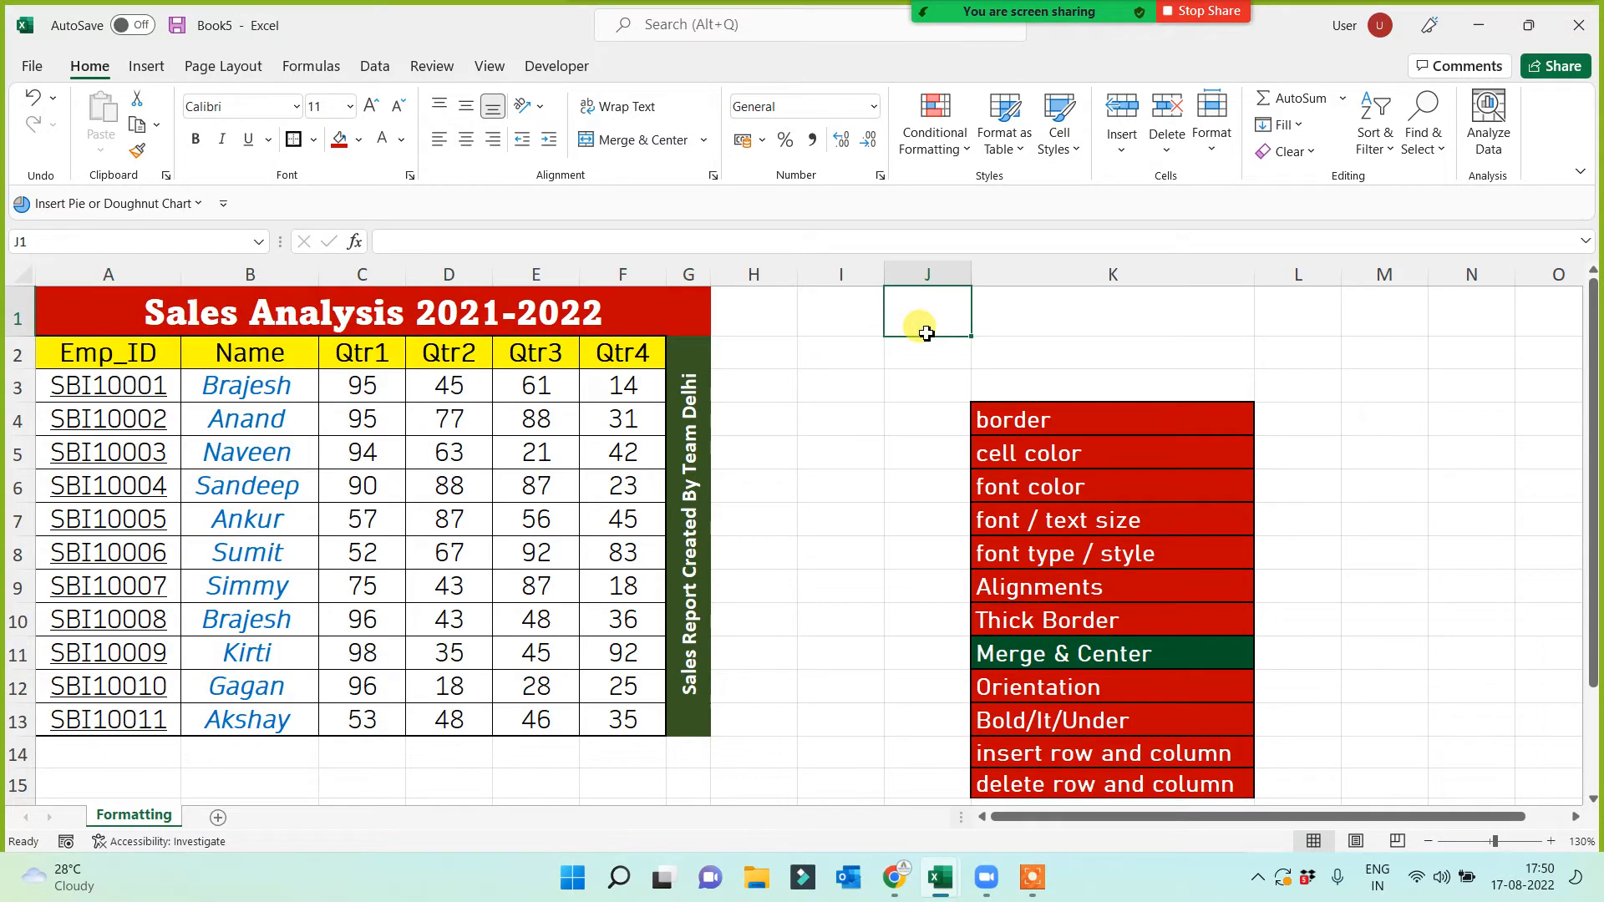
left_click(678, 311)
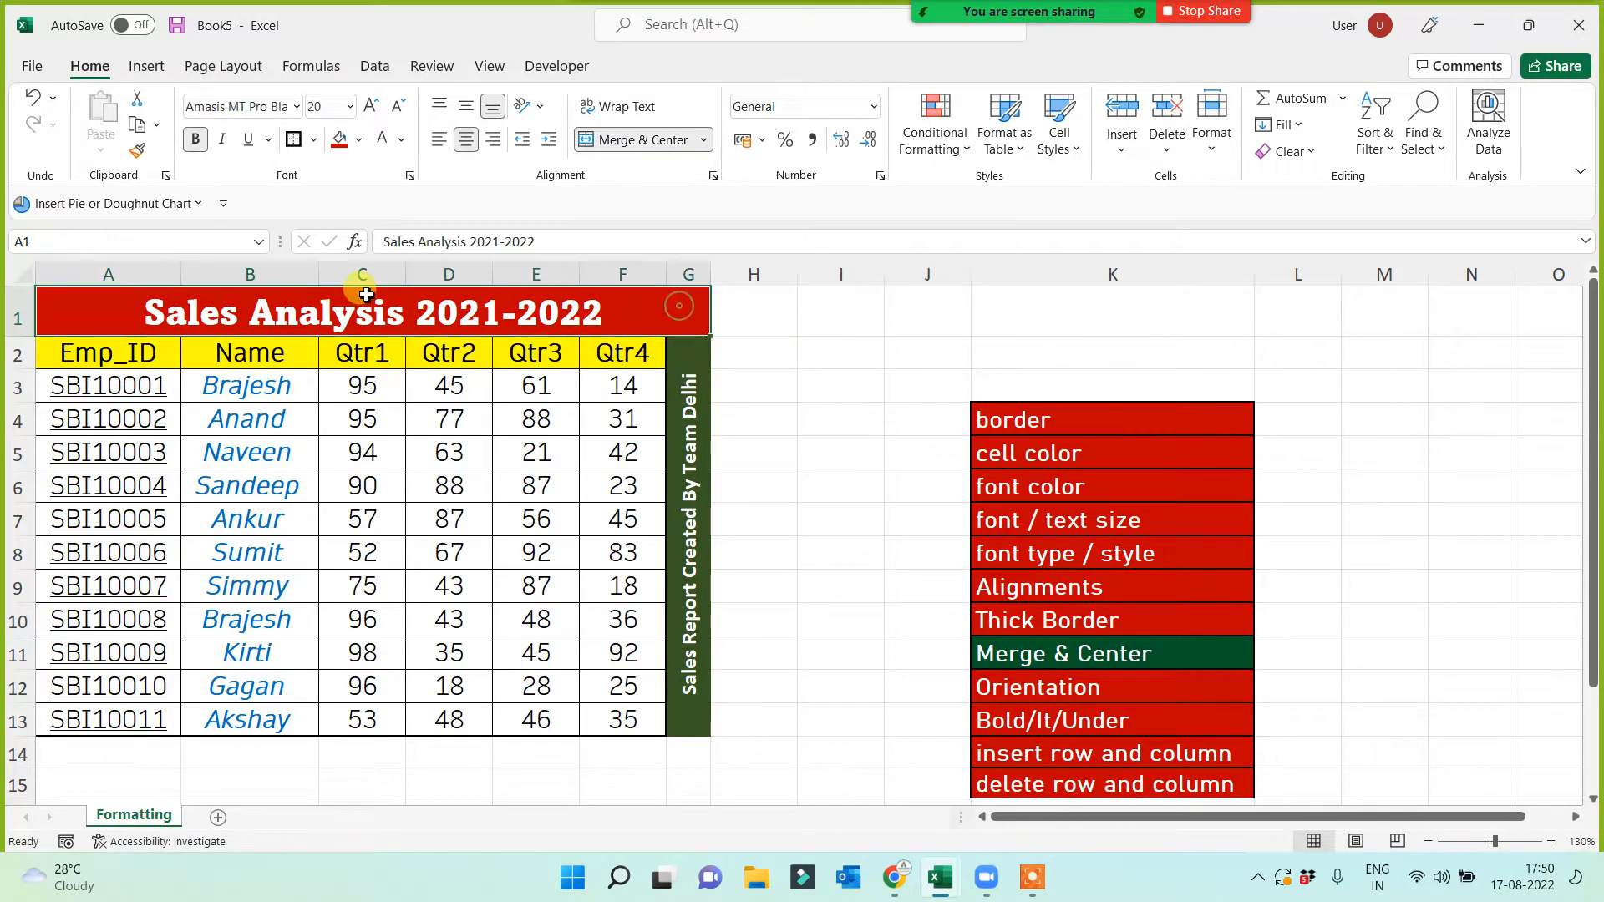
left_click(924, 431)
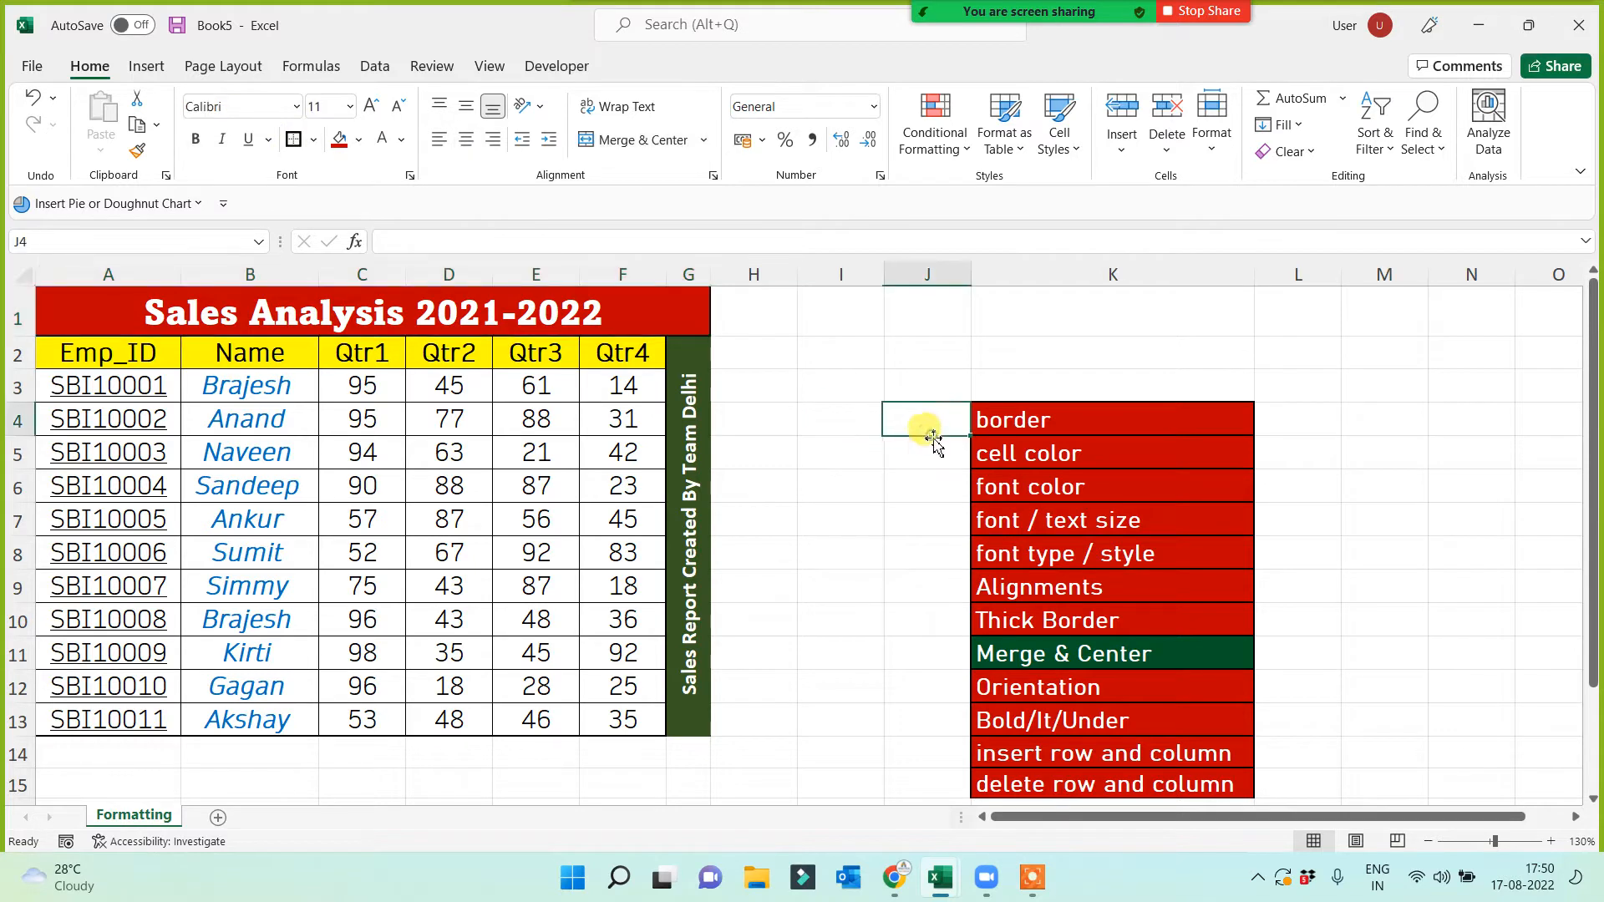
Copy the formatting of the "Thick Border" checklist cell onto the "Merge & Center" cell
left_click(1044, 620)
left_click(138, 150)
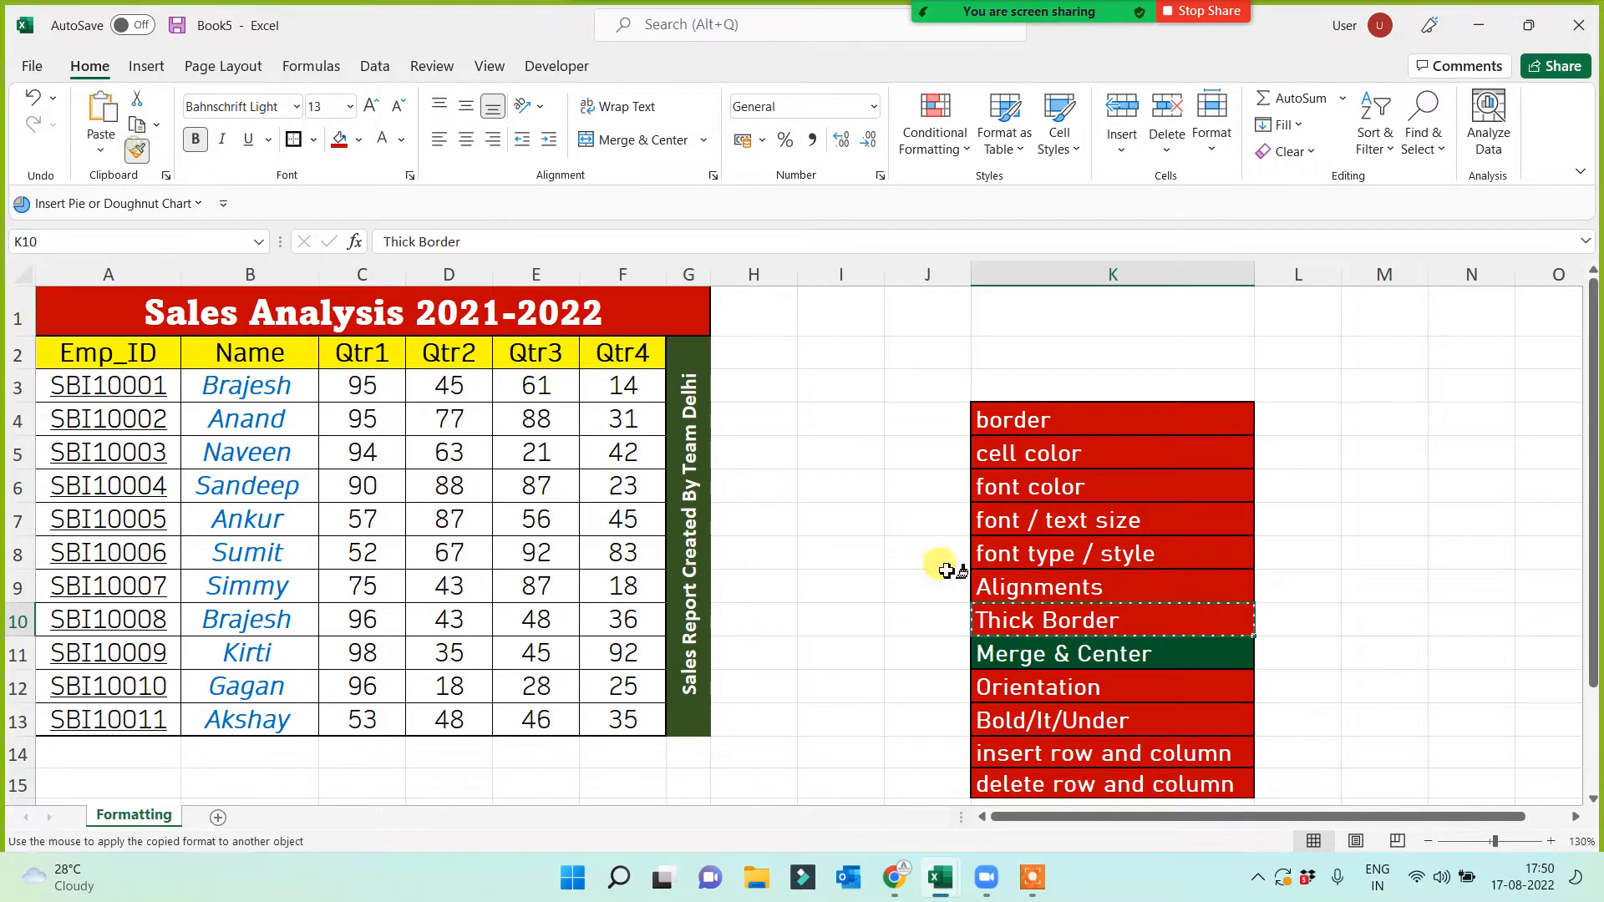
left_click(1067, 652)
Move the whole checklist from K4:K15 up so that it starts at cell K2
left_click_drag(1059, 423, 1023, 789)
key("ctrl+c")
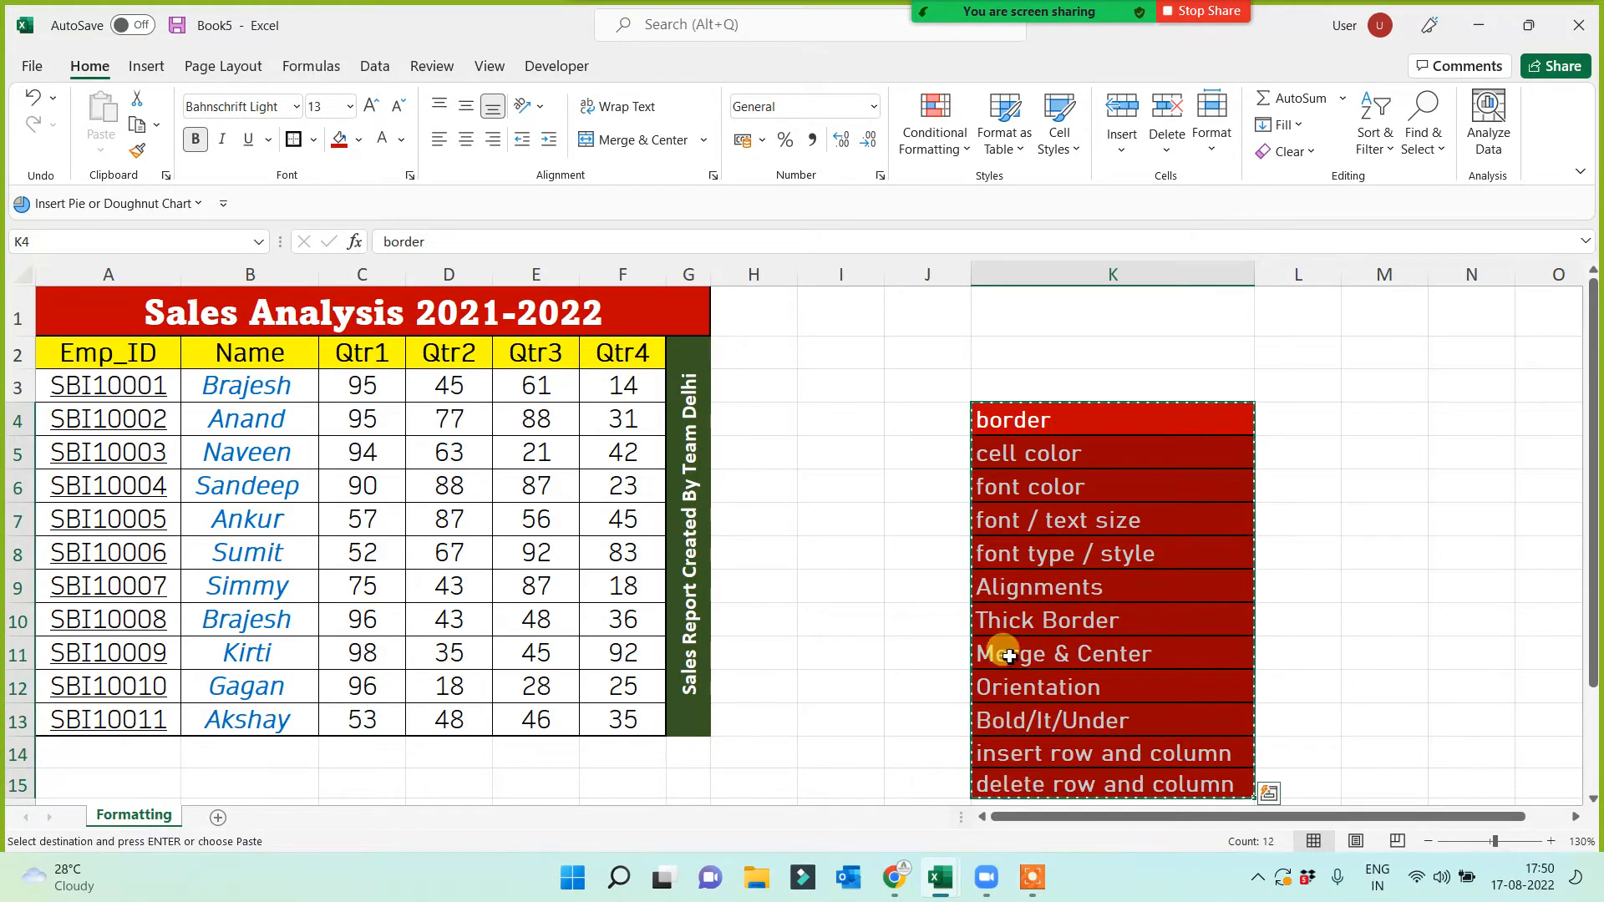
left_click(1010, 349)
key("Return")
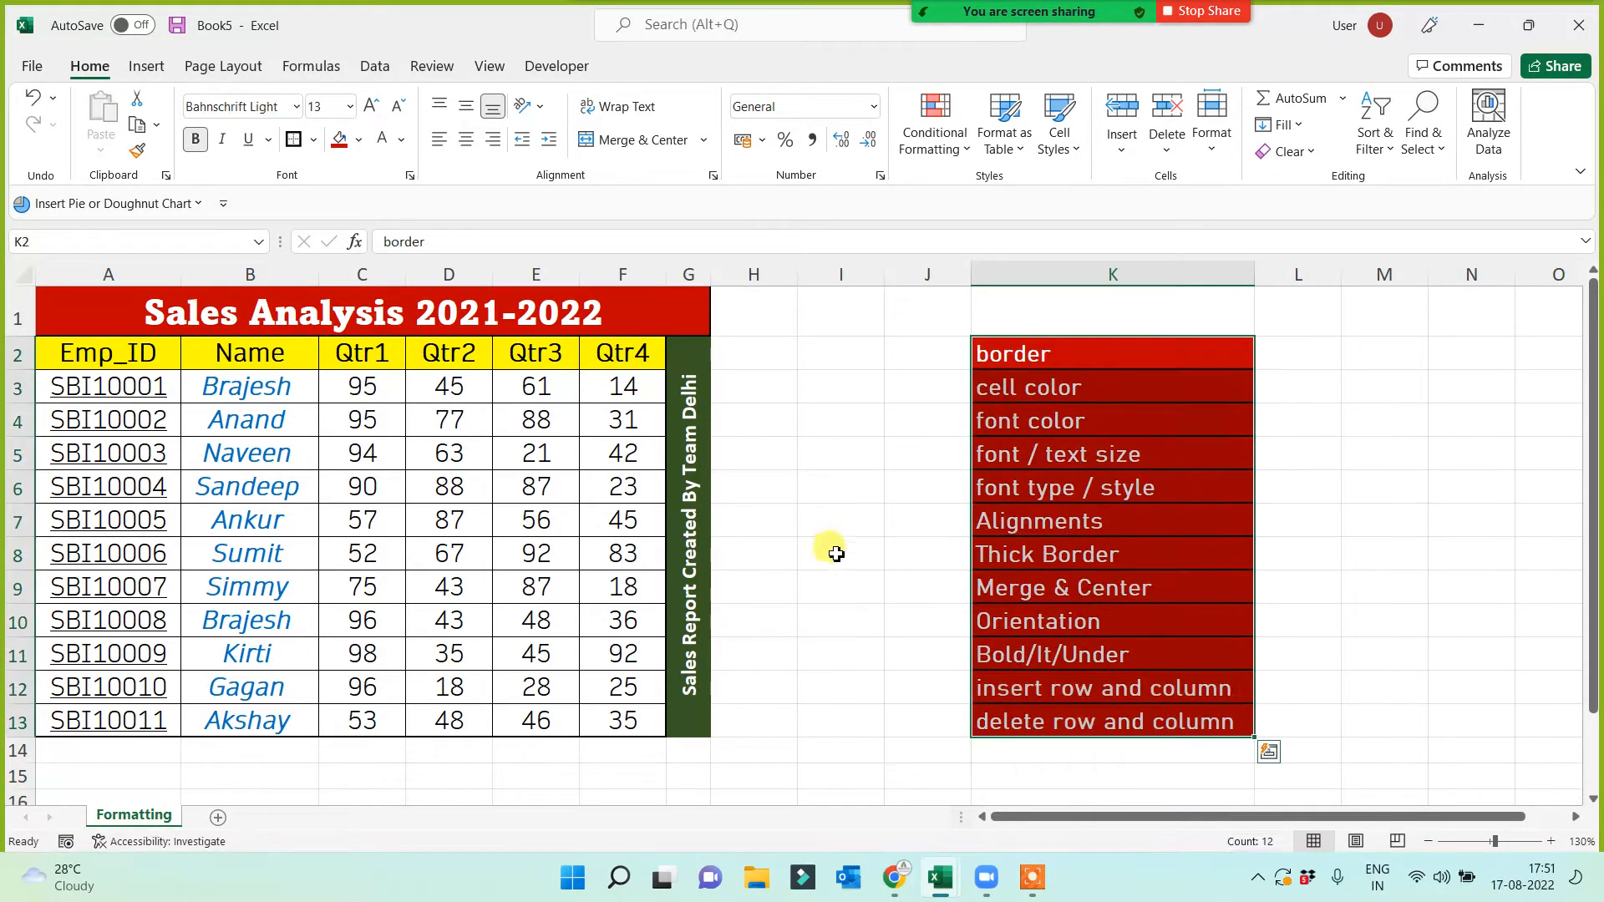
left_click(819, 577)
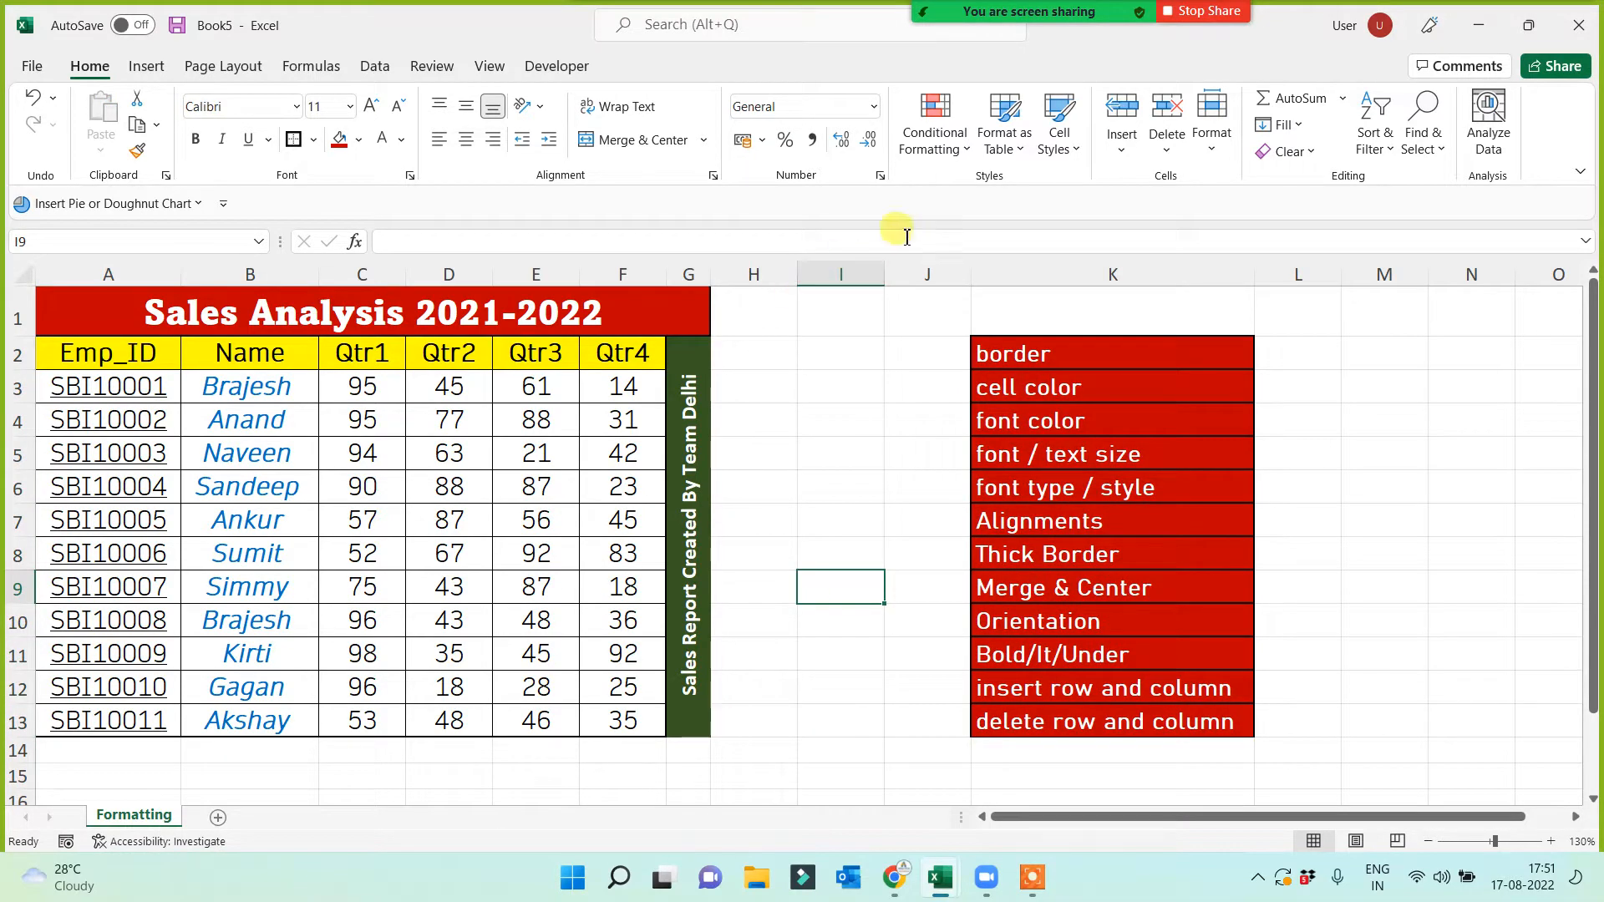
Switch to the Zoom meeting controls, mute all current and new participants, and minimize the participants list
left_click(896, 31)
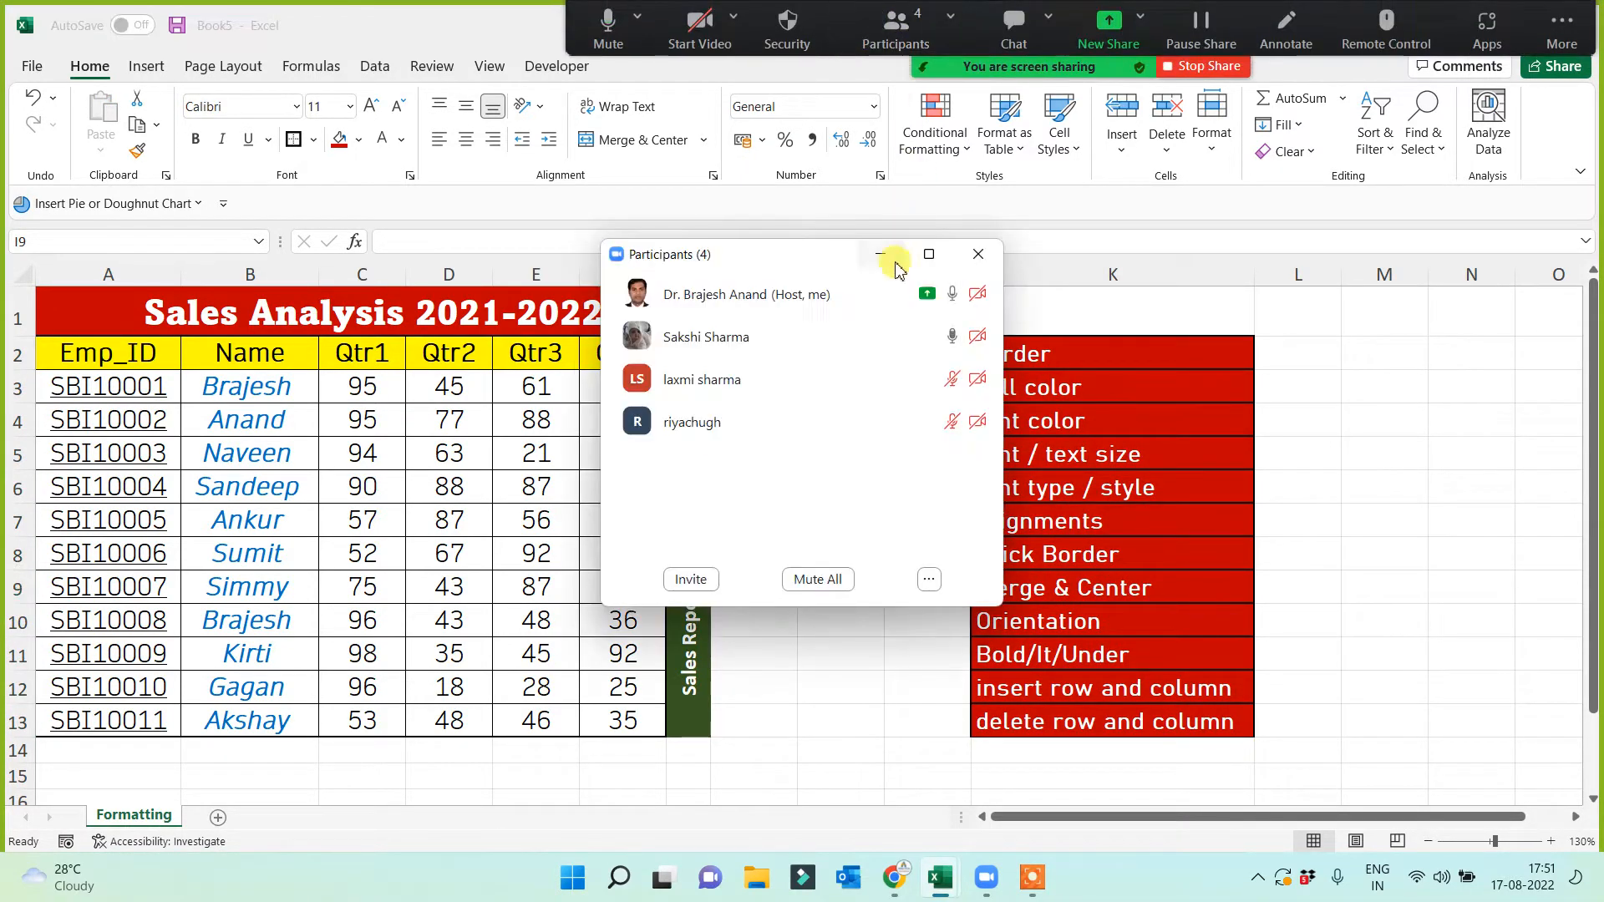
left_click(827, 576)
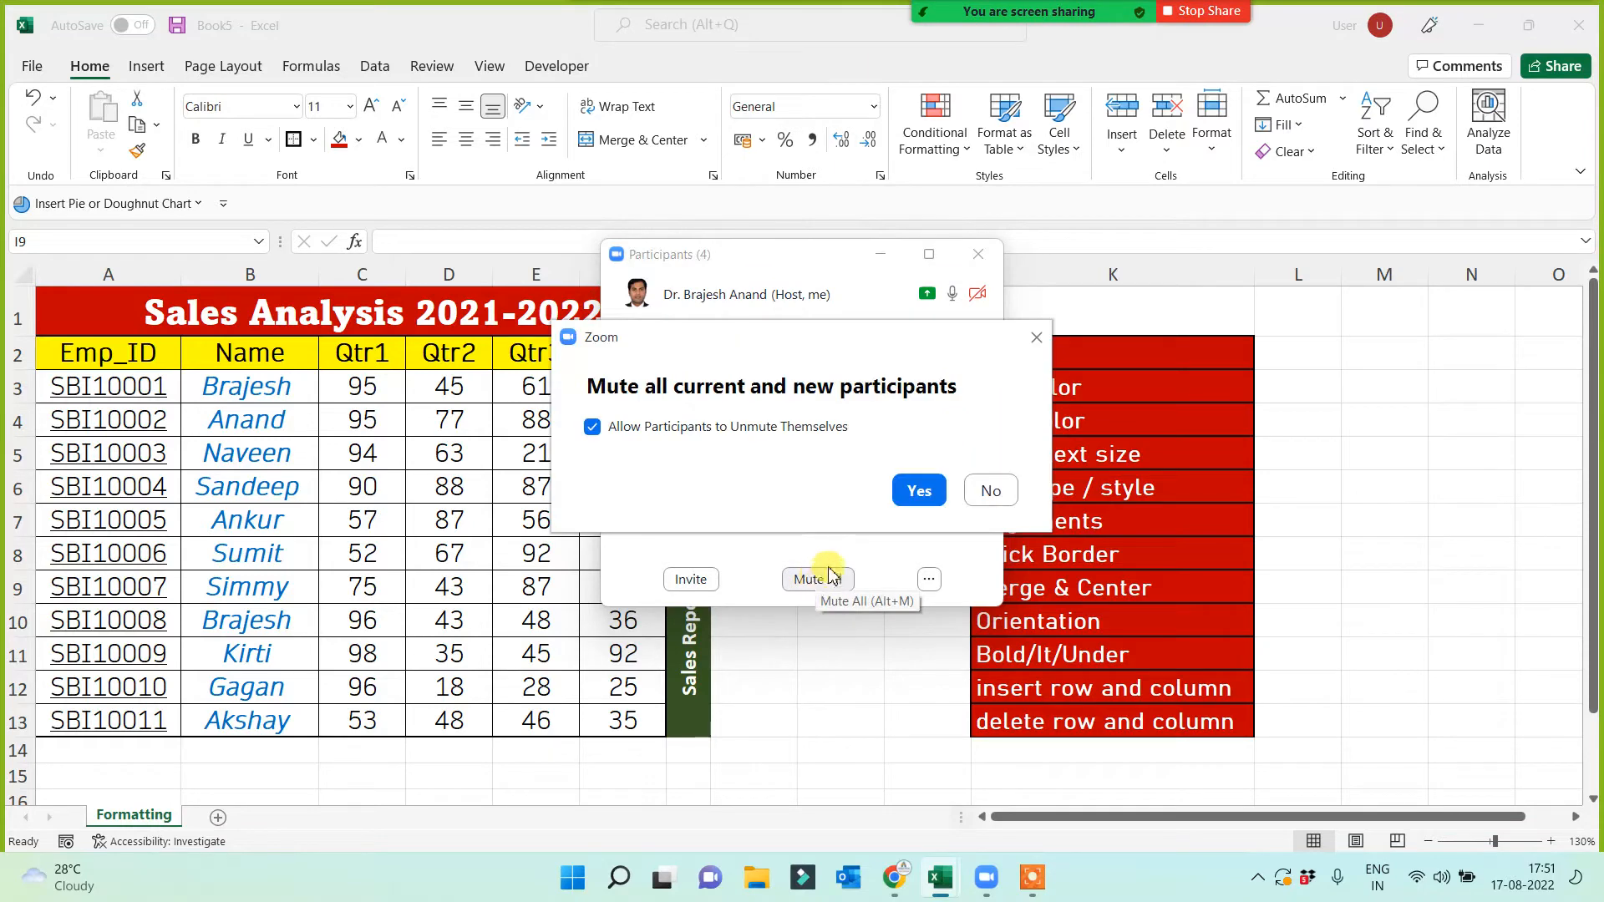
left_click(916, 491)
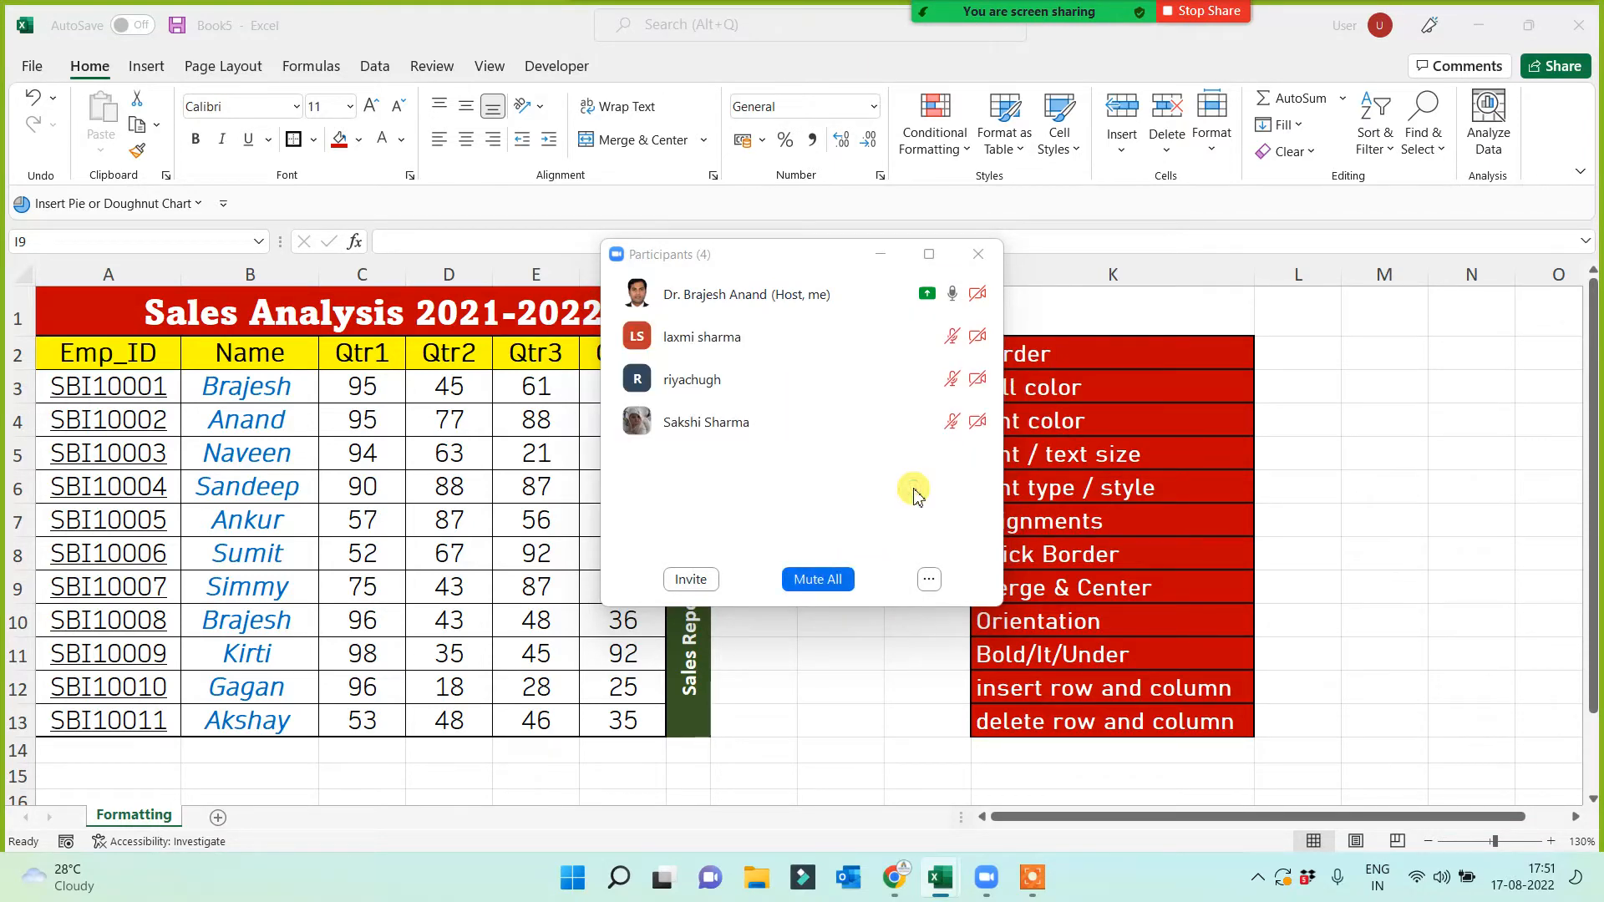
left_click(889, 256)
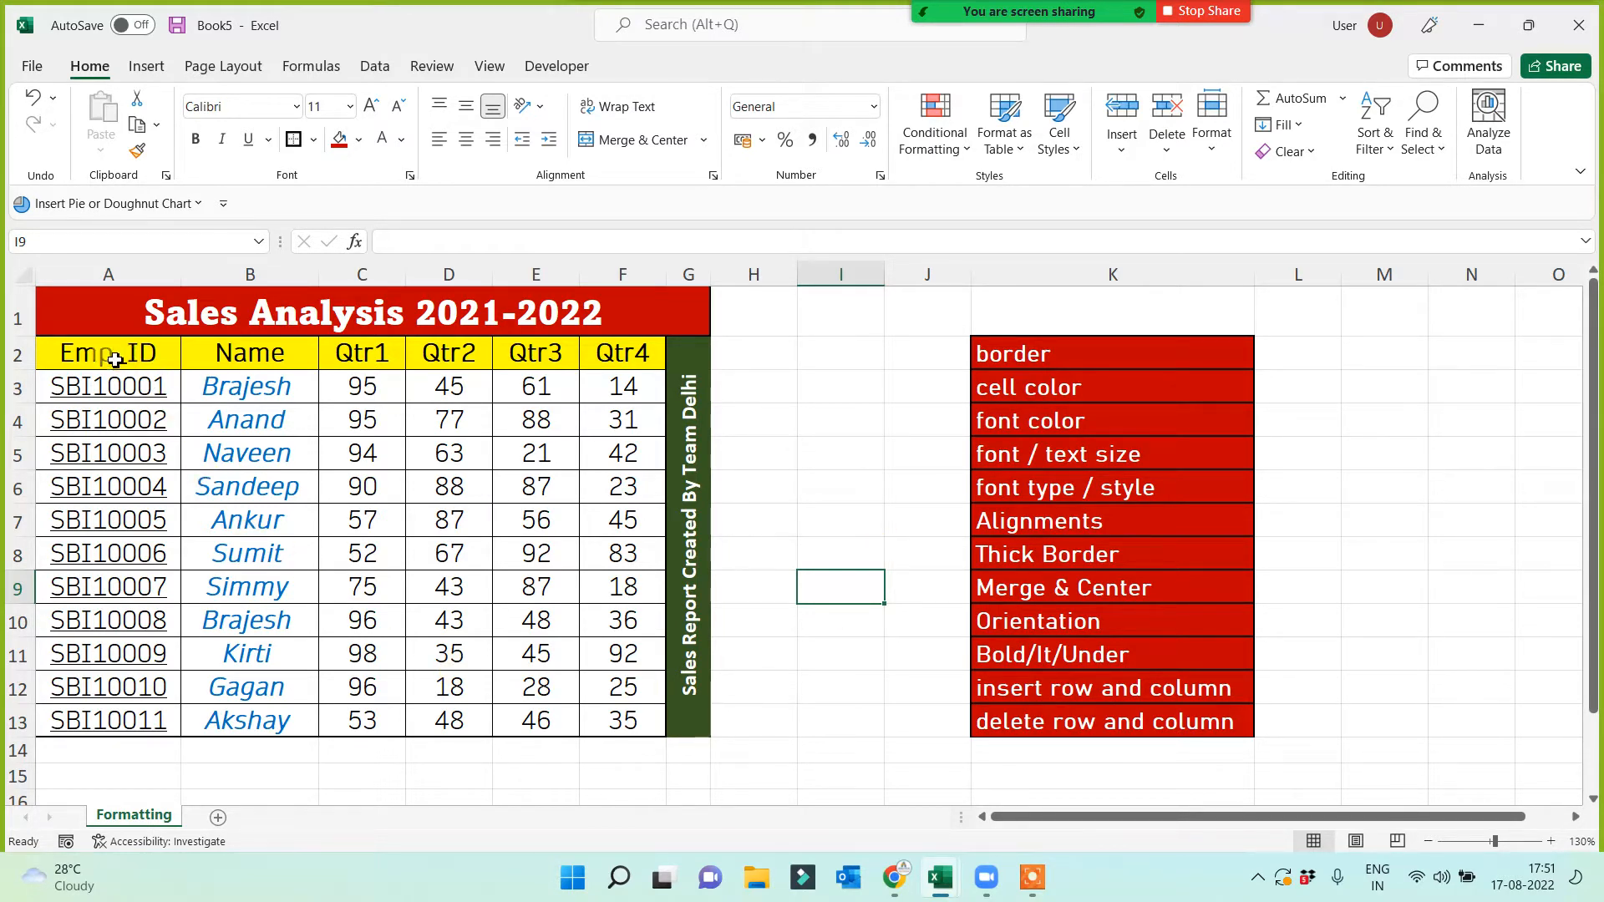
left_click_drag(115, 357, 651, 353)
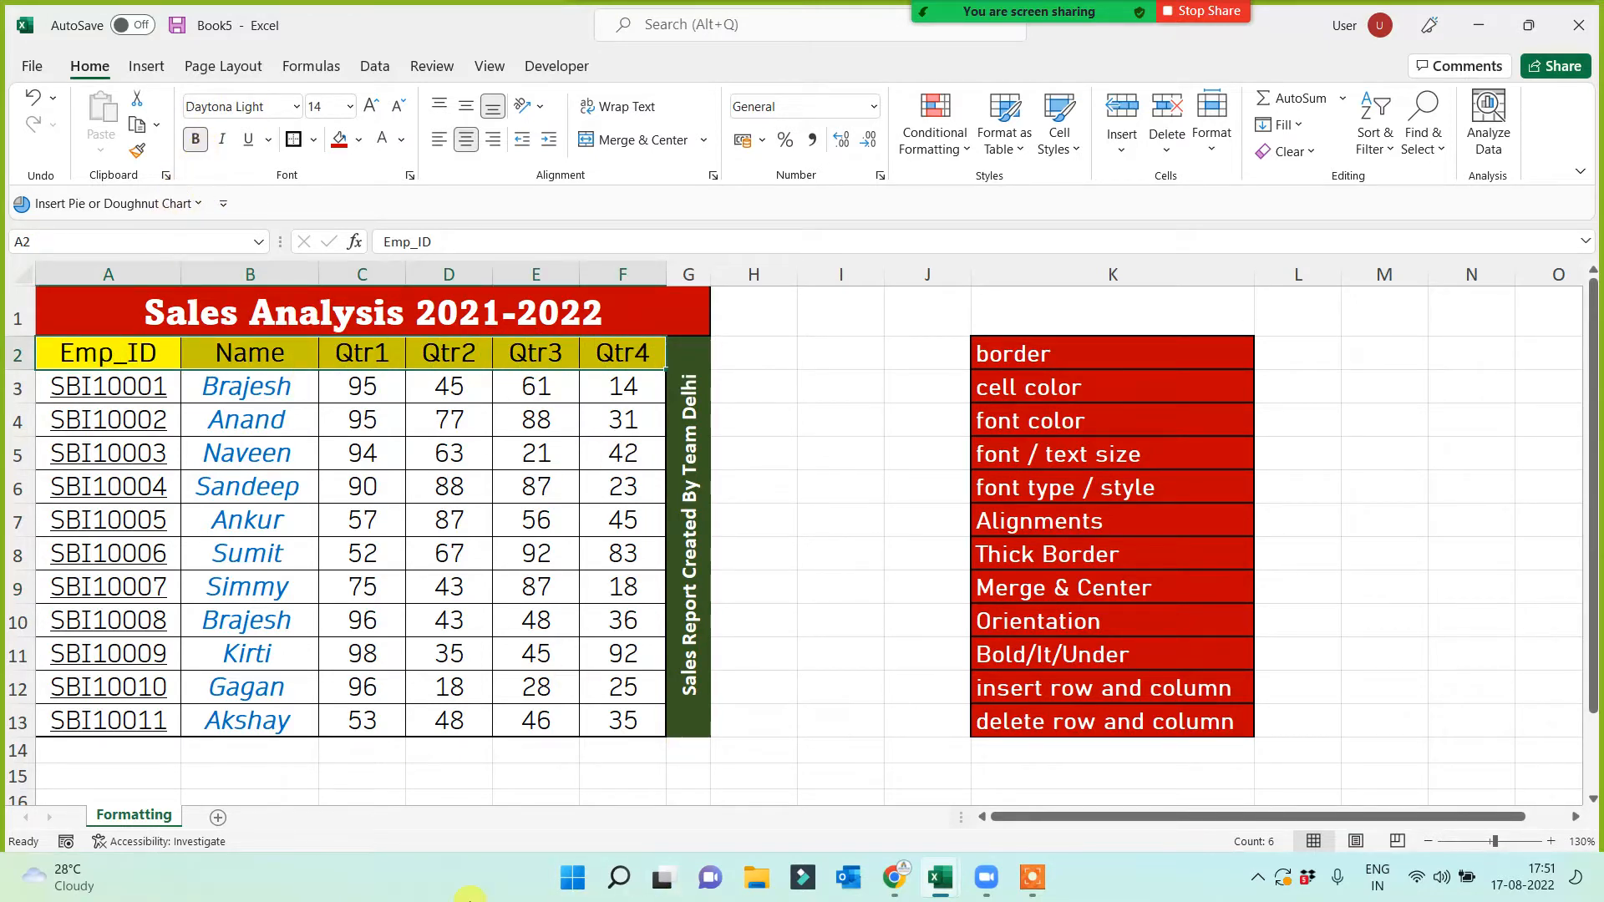
left_click(788, 591)
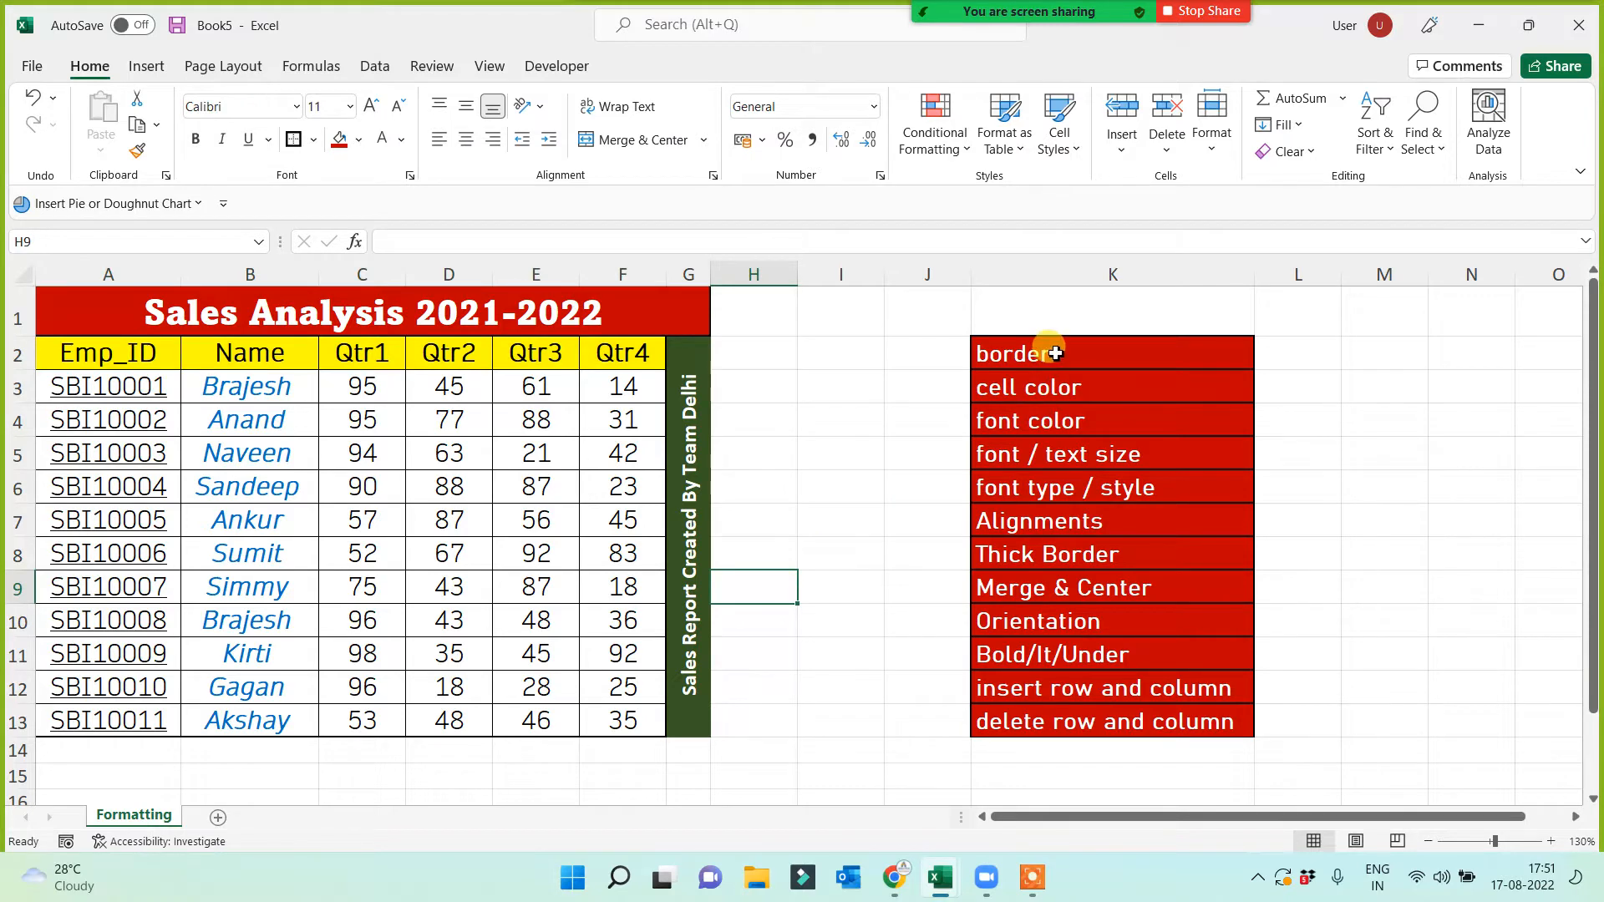
left_click_drag(1045, 354, 1046, 738)
left_click(834, 699)
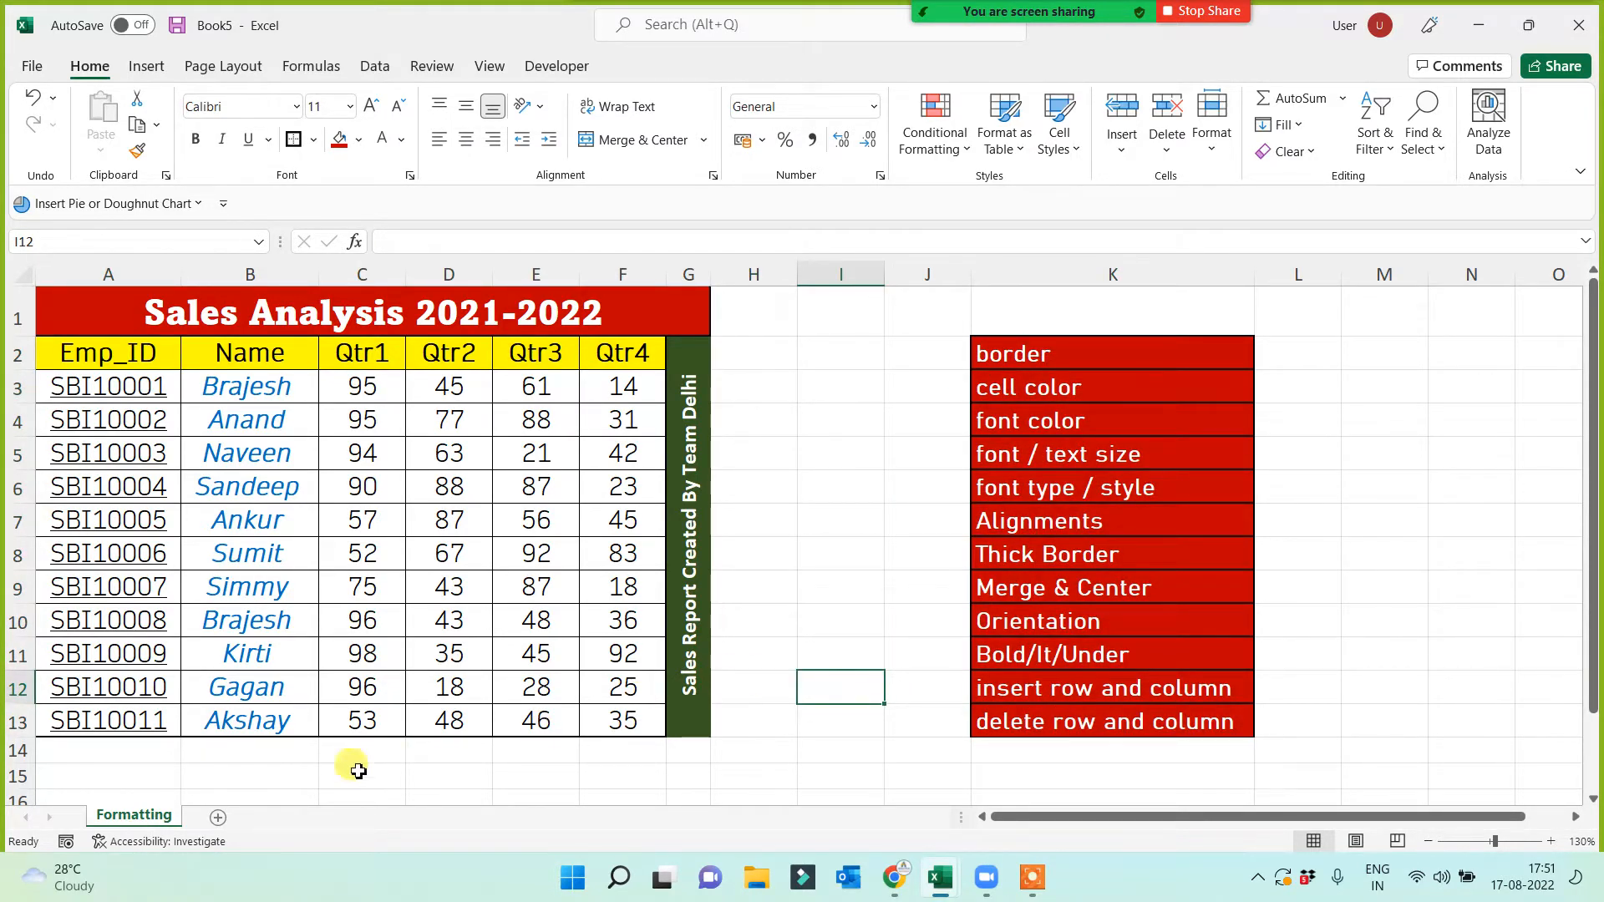
Copy the employee table A2:F13 without its title and paste it at A1 of a new worksheet
left_click(106, 364)
left_click_drag(105, 364, 619, 732)
key("ctrl+c")
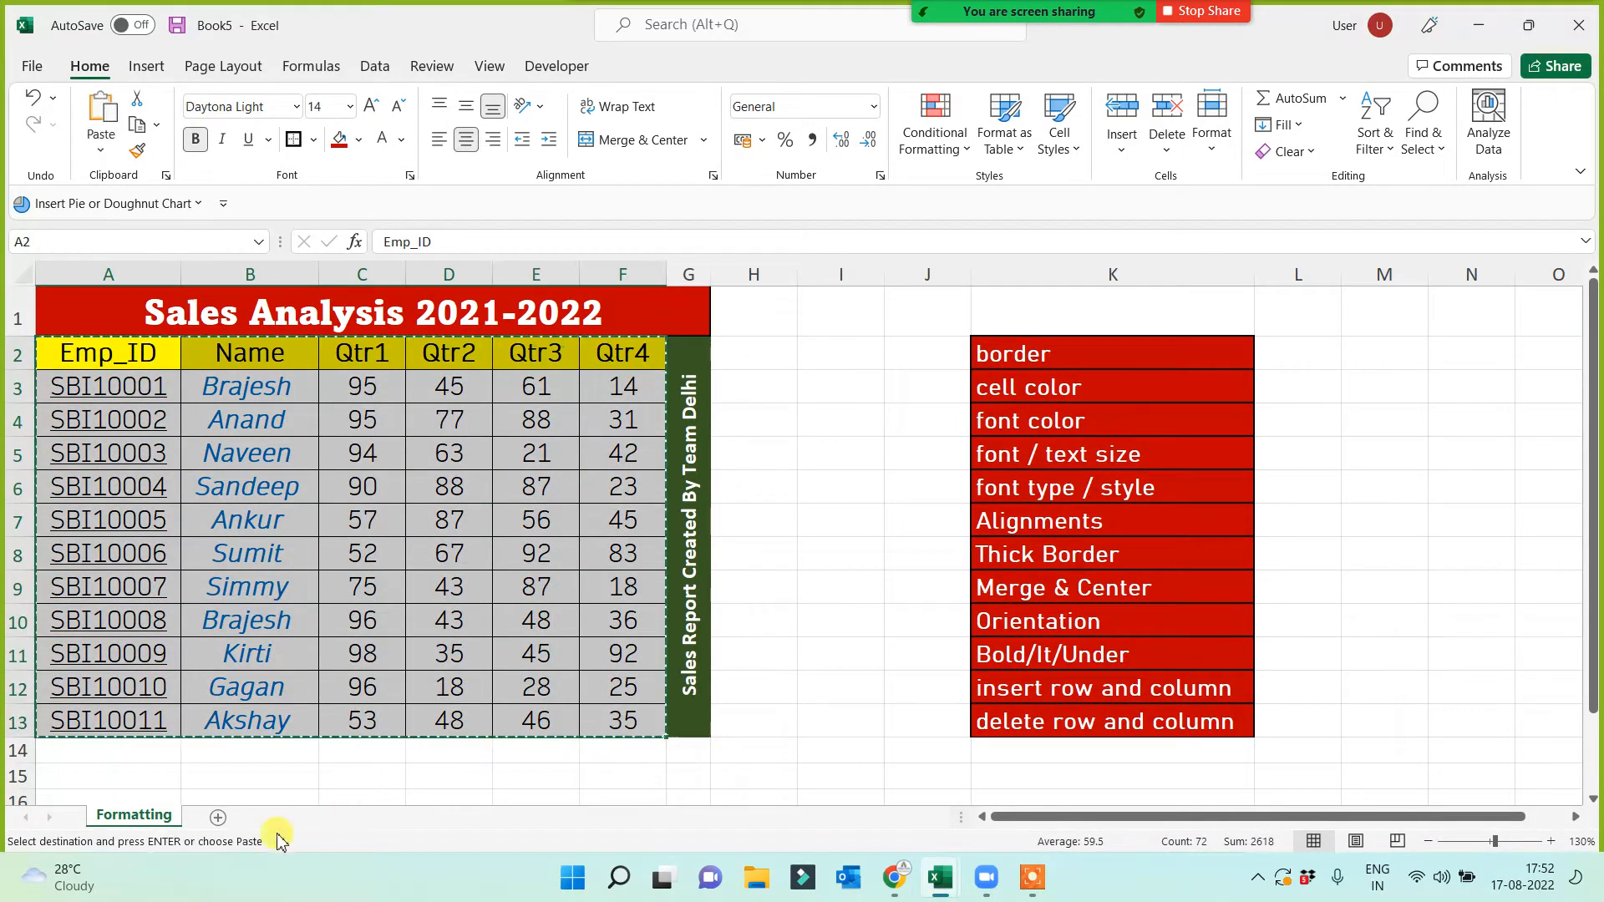
left_click(218, 817)
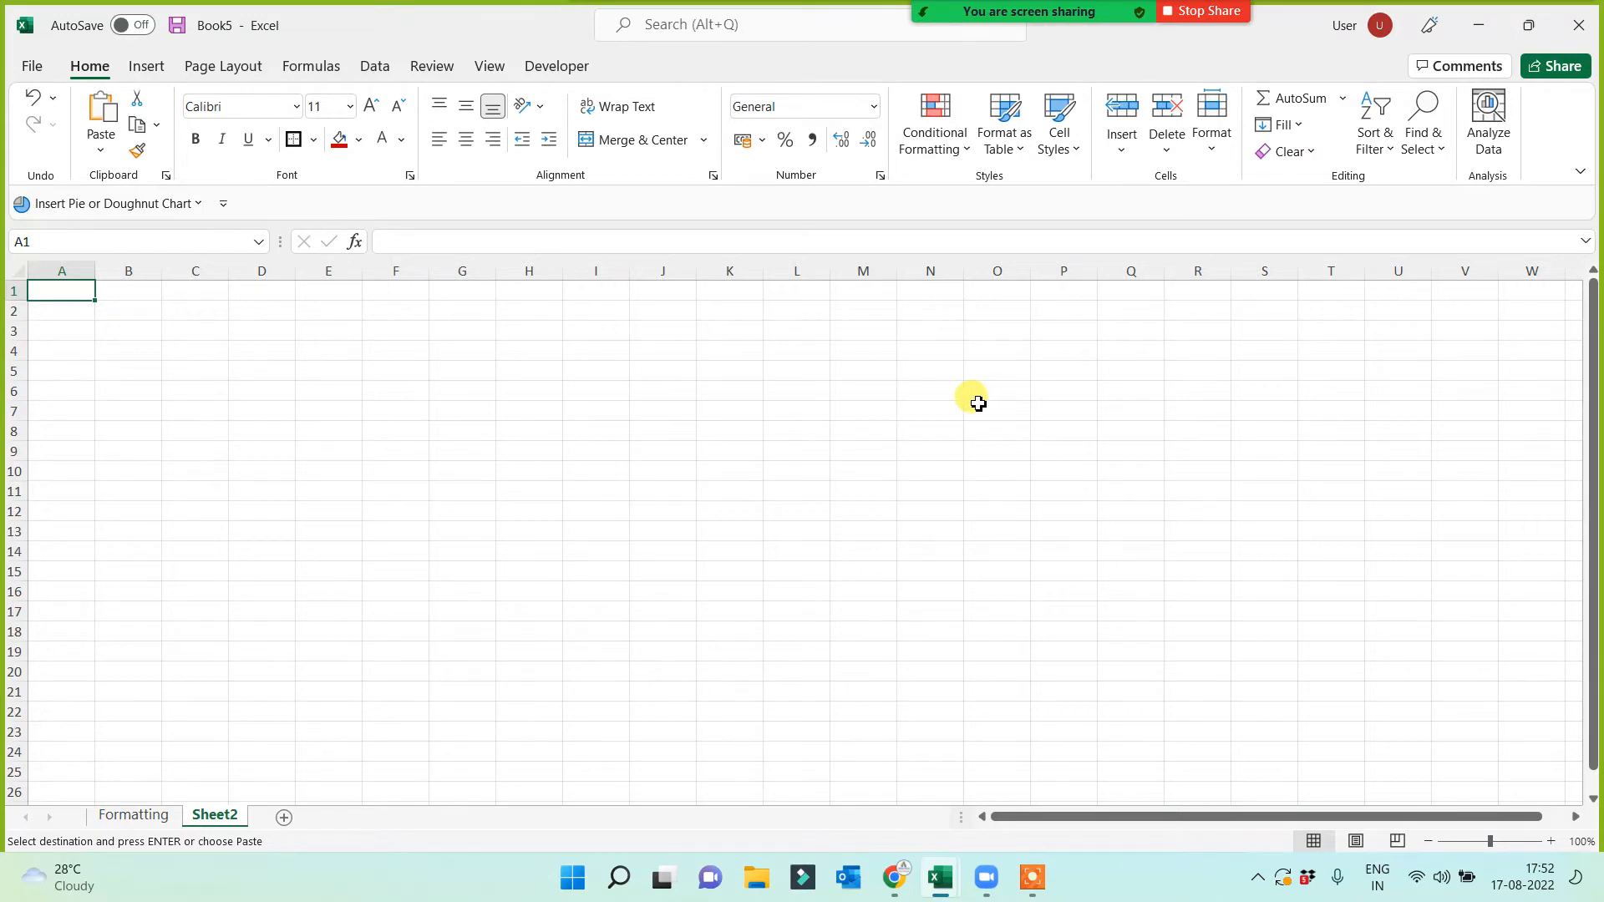
key("ctrl+v")
Clear all formats from the pasted employee table, keeping its contents, and deselect it
left_click(1302, 151)
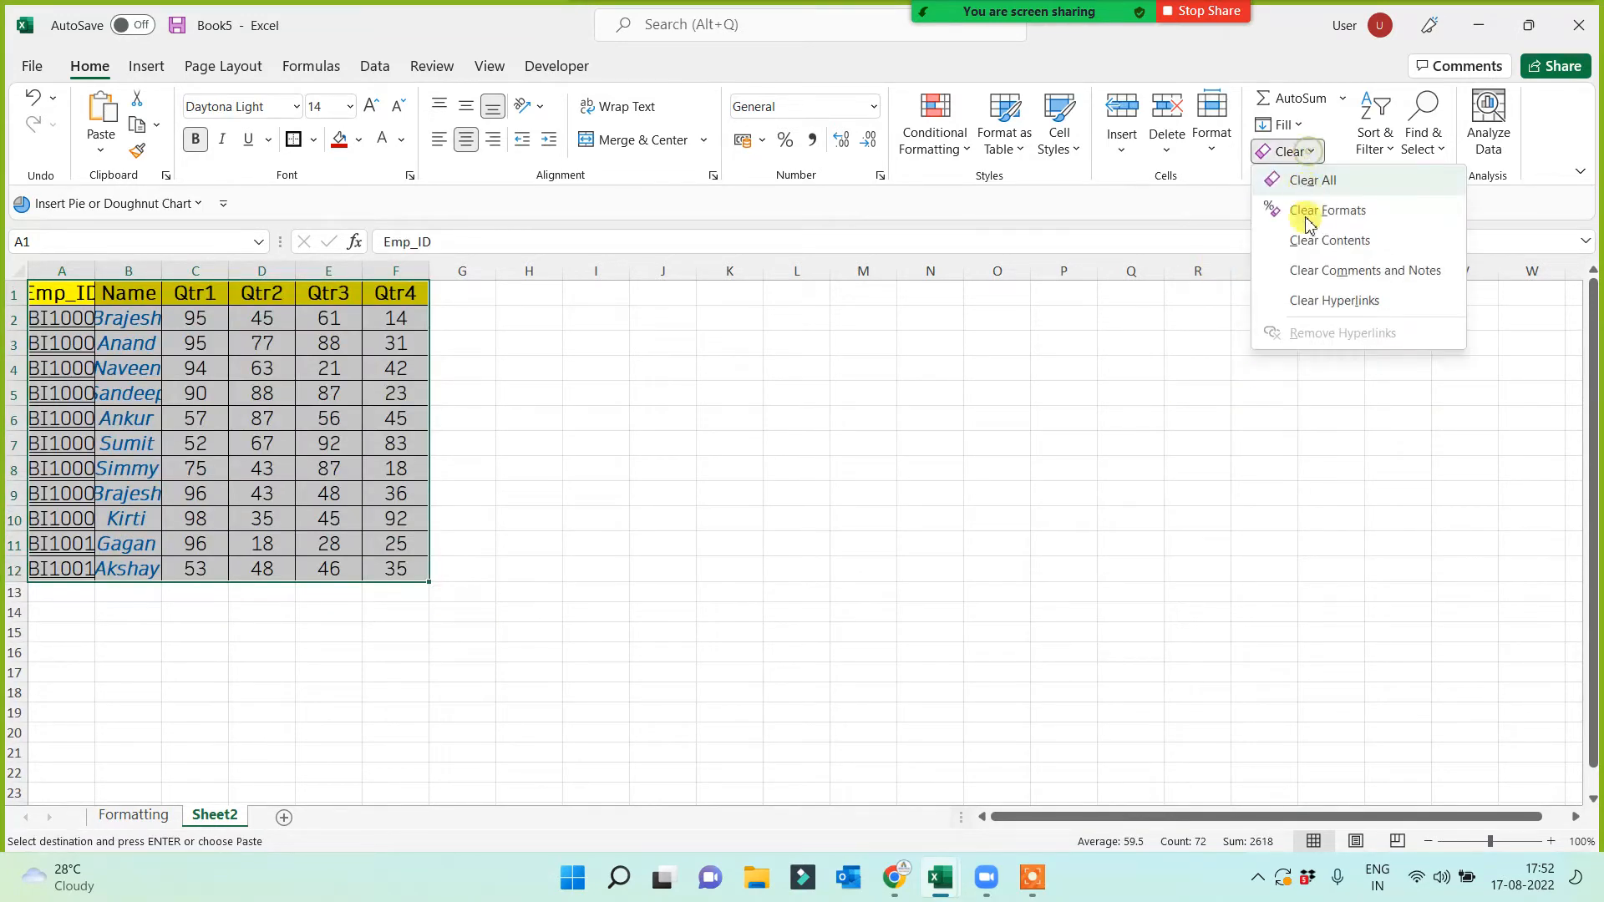
left_click(1307, 219)
scroll(641, 589, "up", 3, "ctrl")
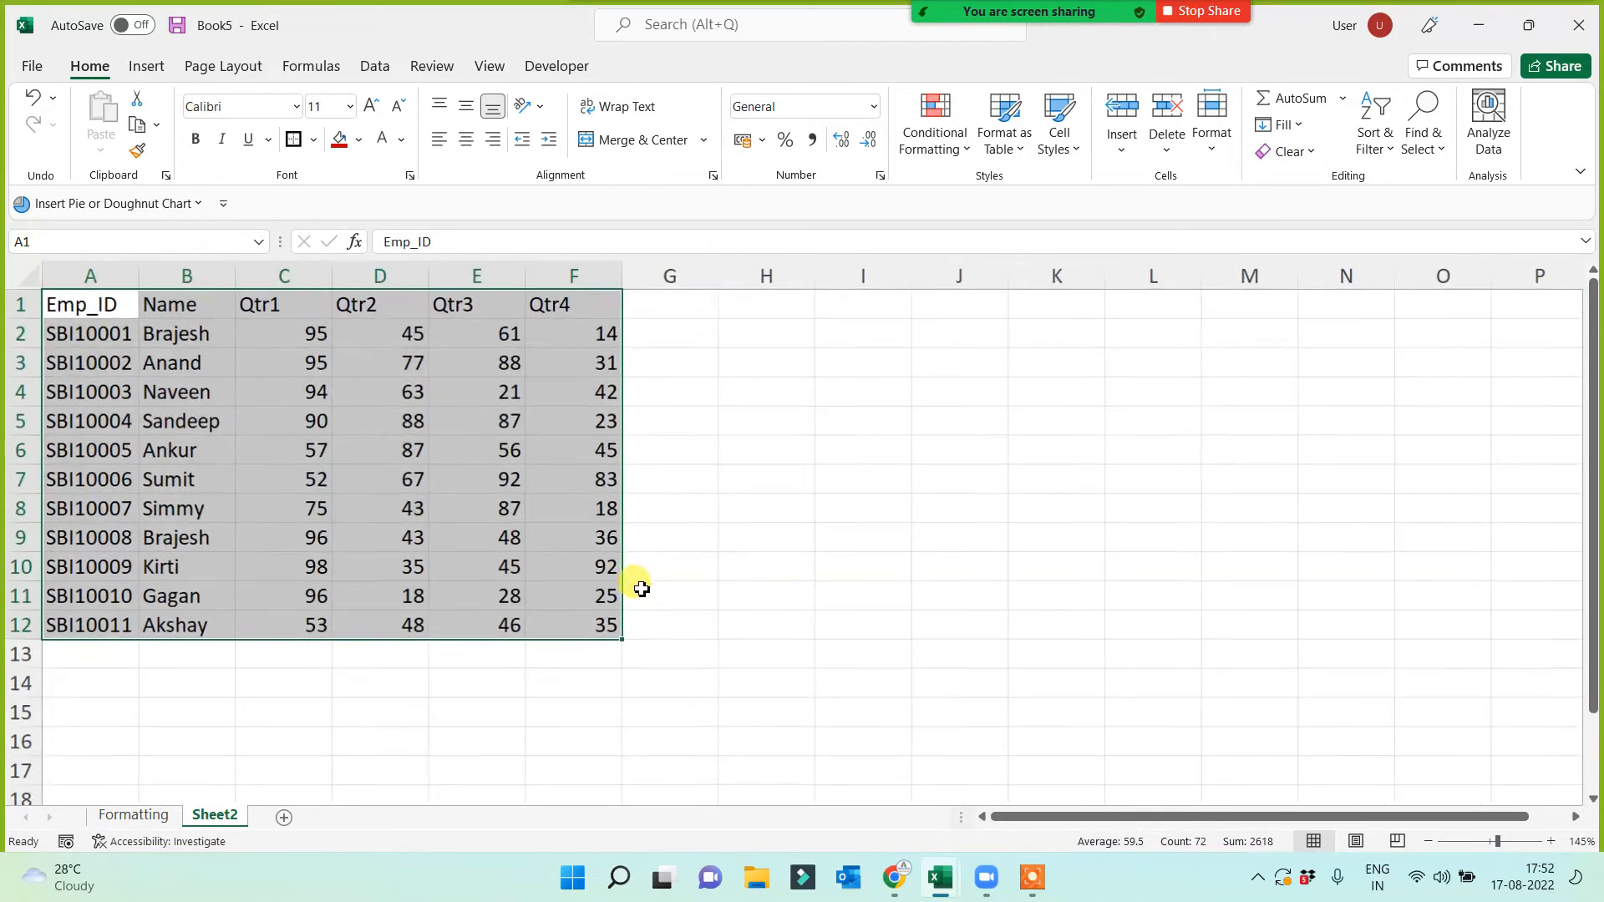
scroll(733, 616, "up", 2, "ctrl")
left_click(878, 585)
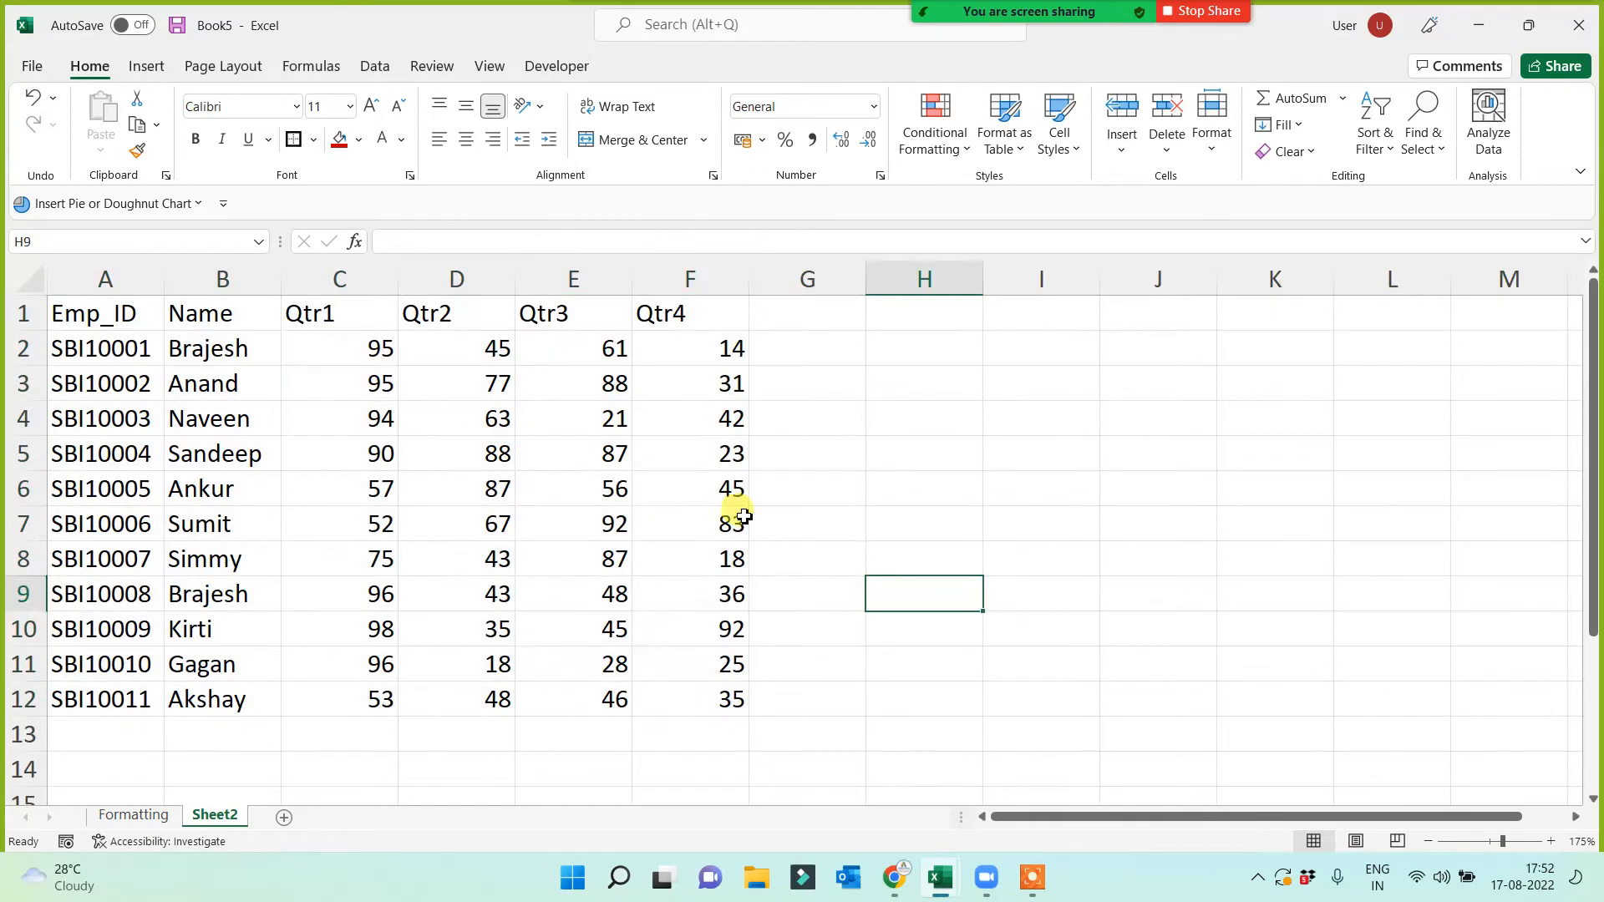
Rename the sheet holding the unformatted table as "Format As Table"
left_click(116, 817)
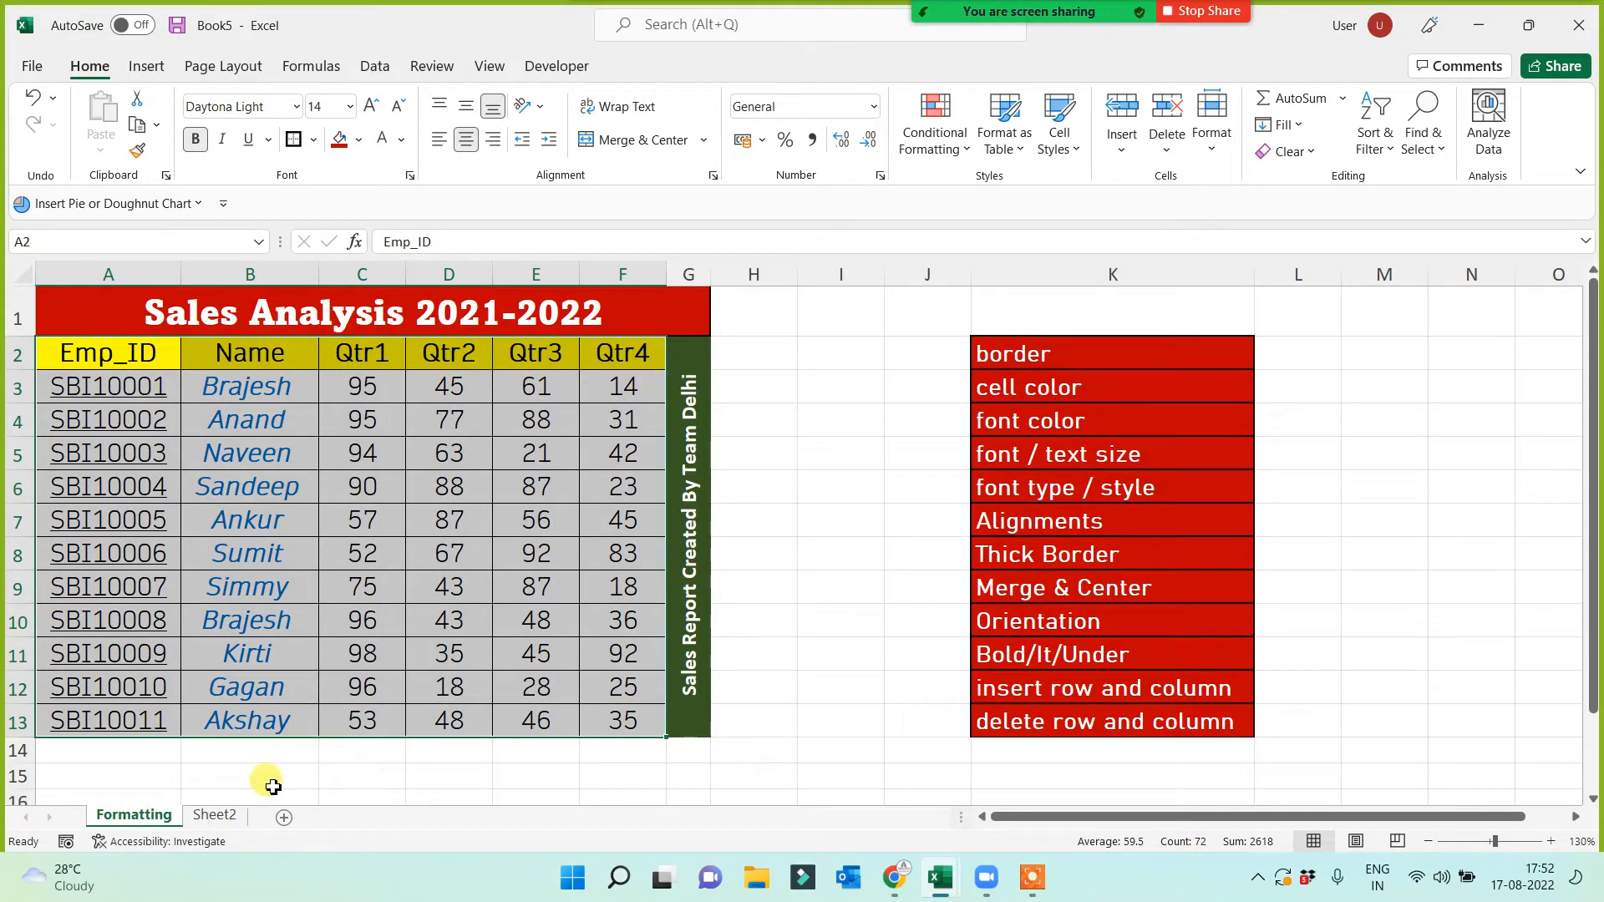
left_click(219, 816)
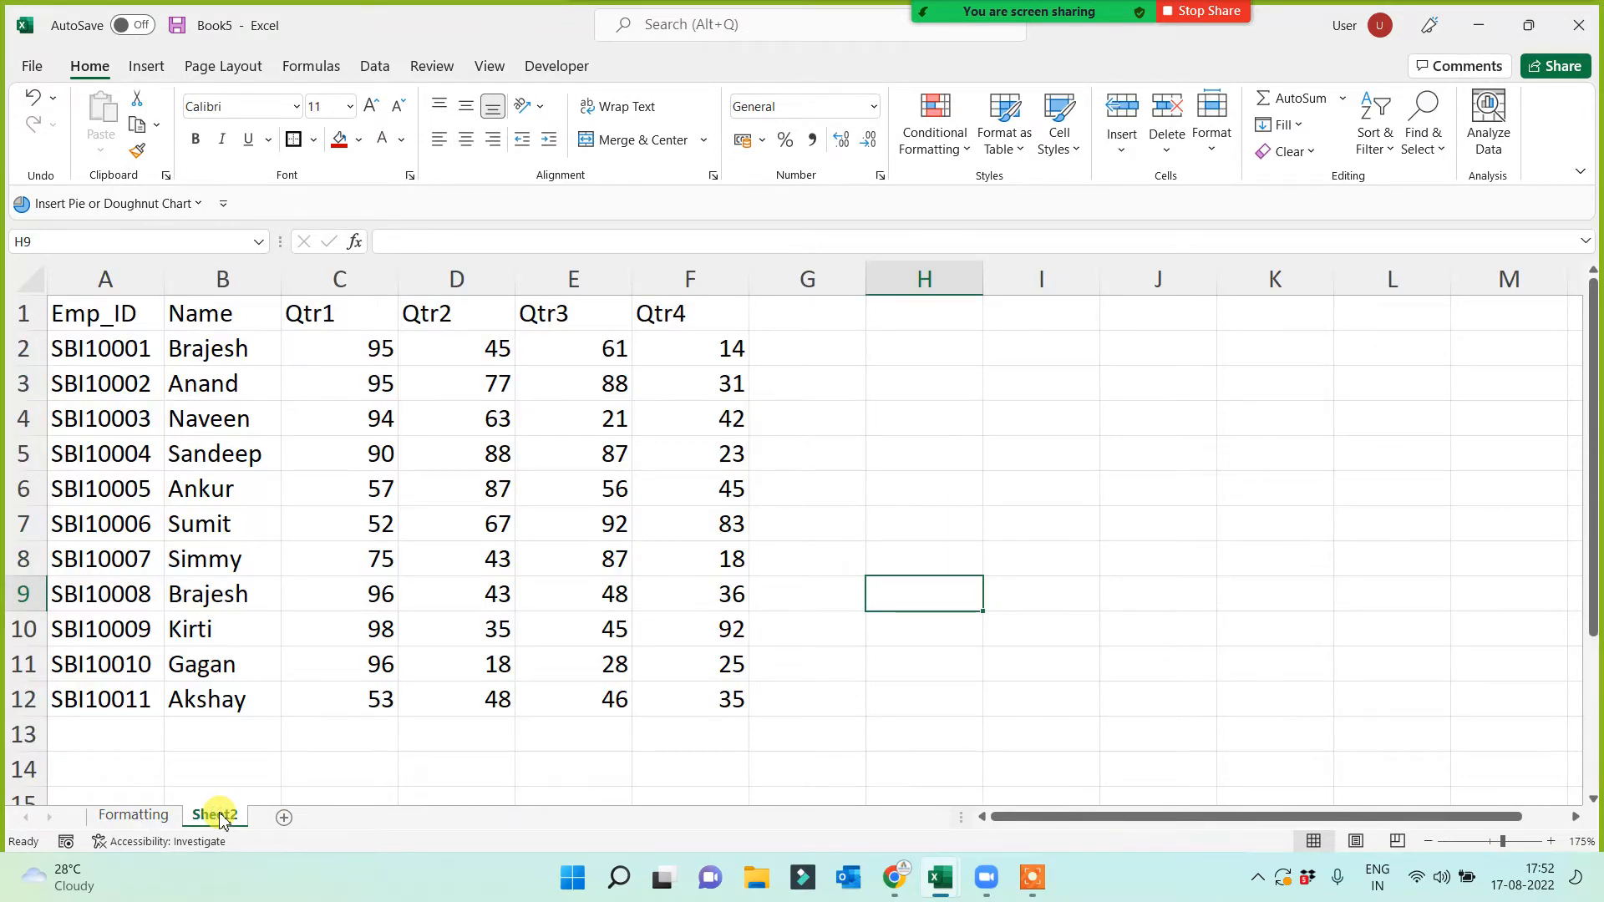
double_click(219, 816)
type("Format As Table")
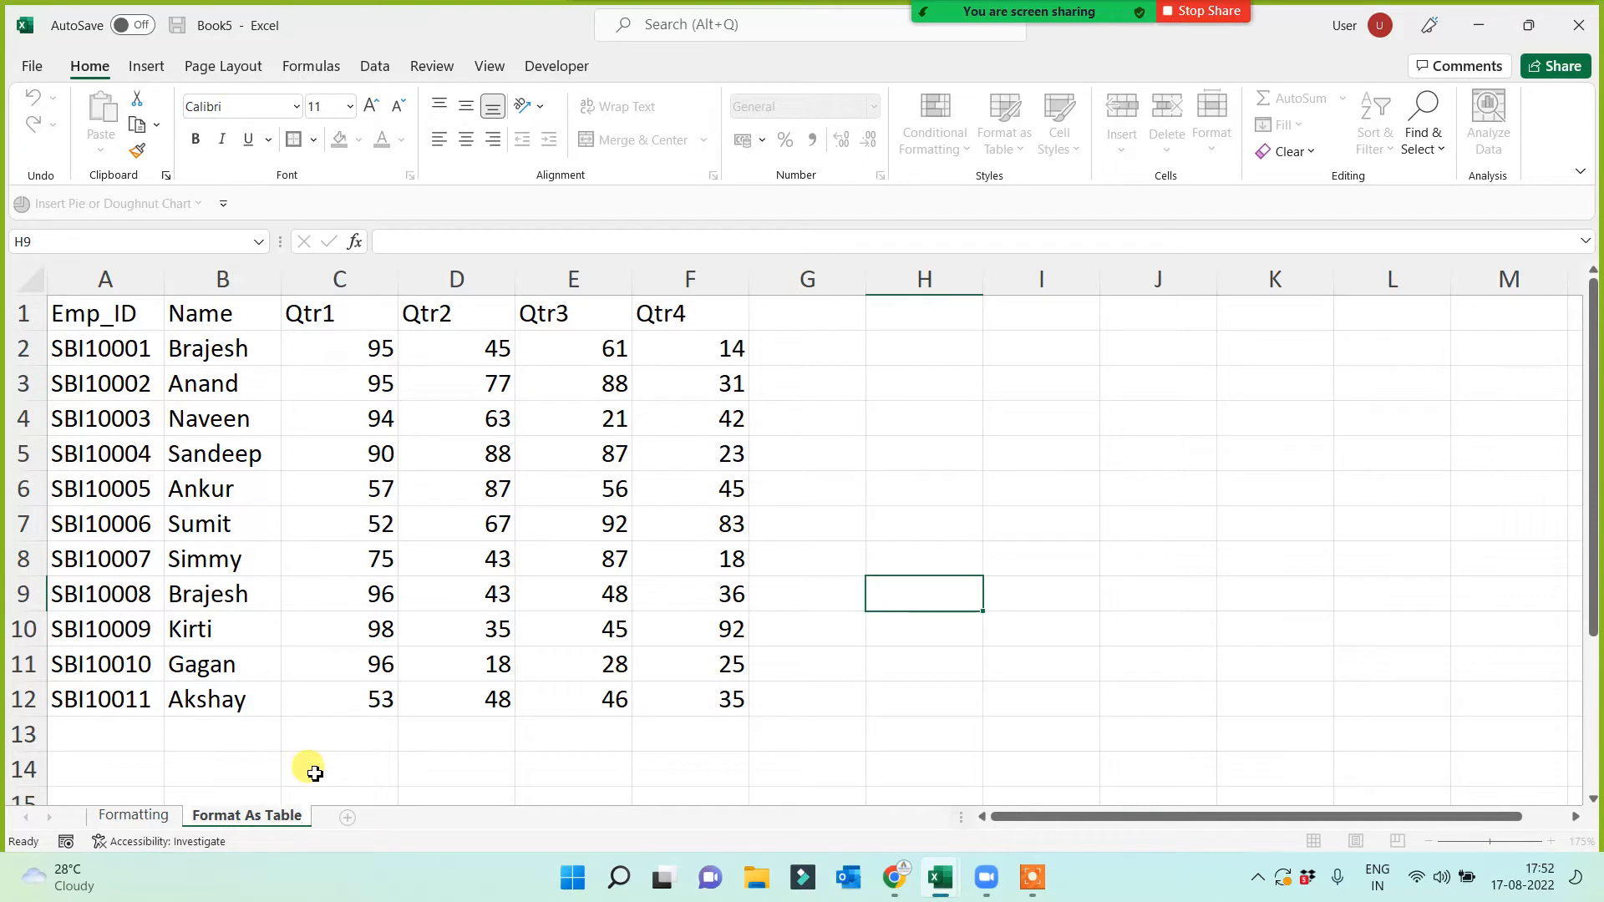
left_click(288, 722)
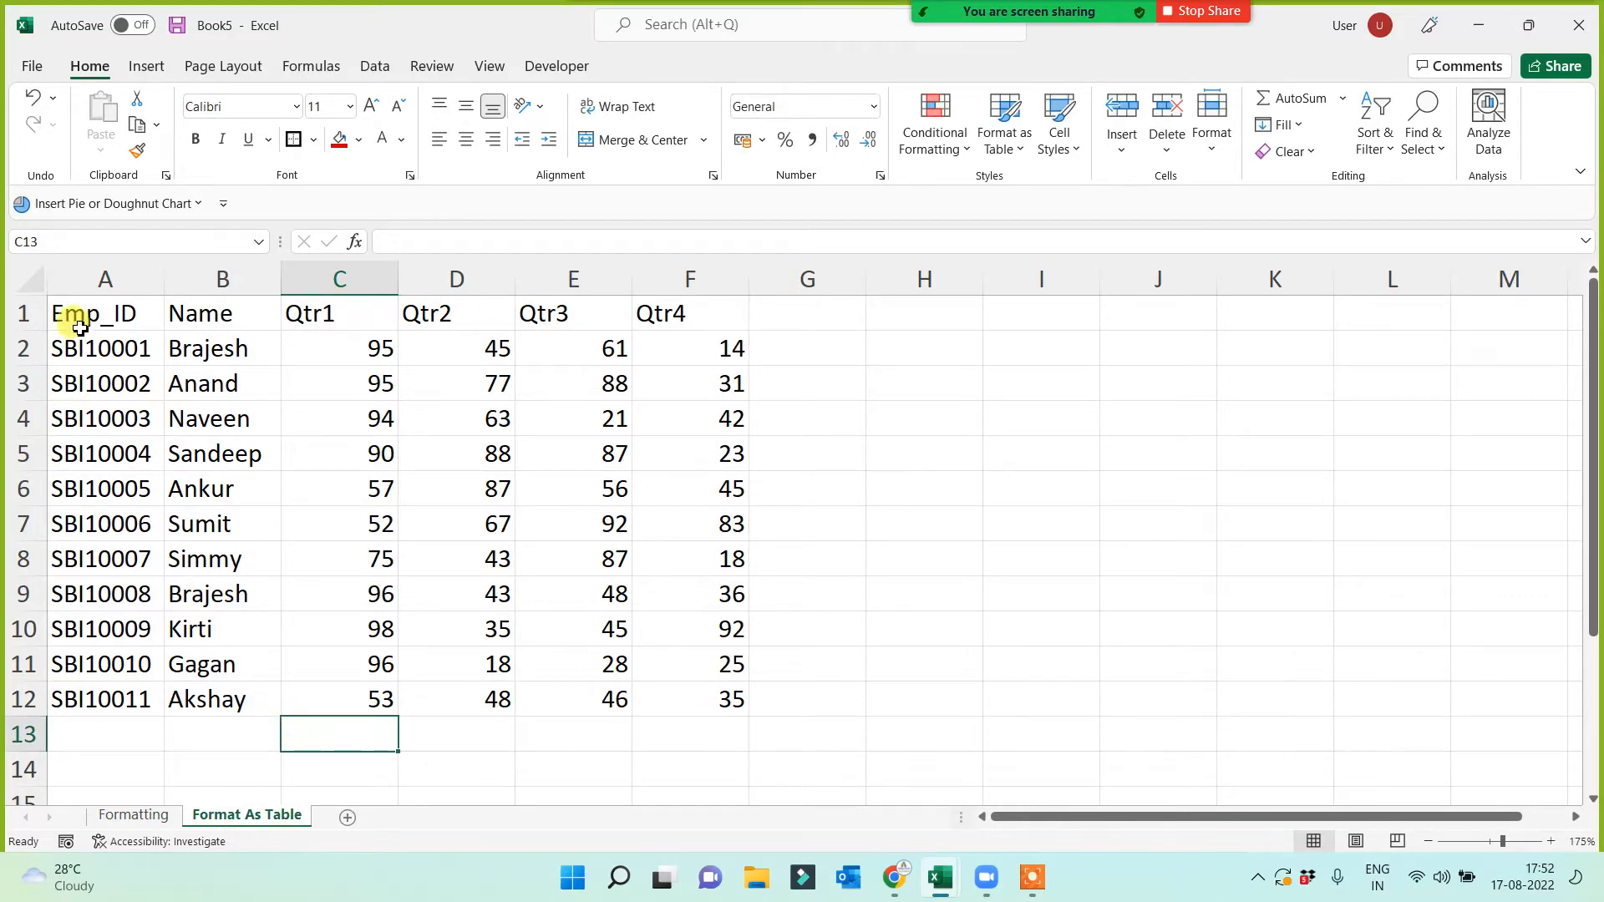
Paste copies of the unformatted table A1:F12 into two new worksheets and return to the "Format As Table" sheet
left_click_drag(75, 316, 694, 700)
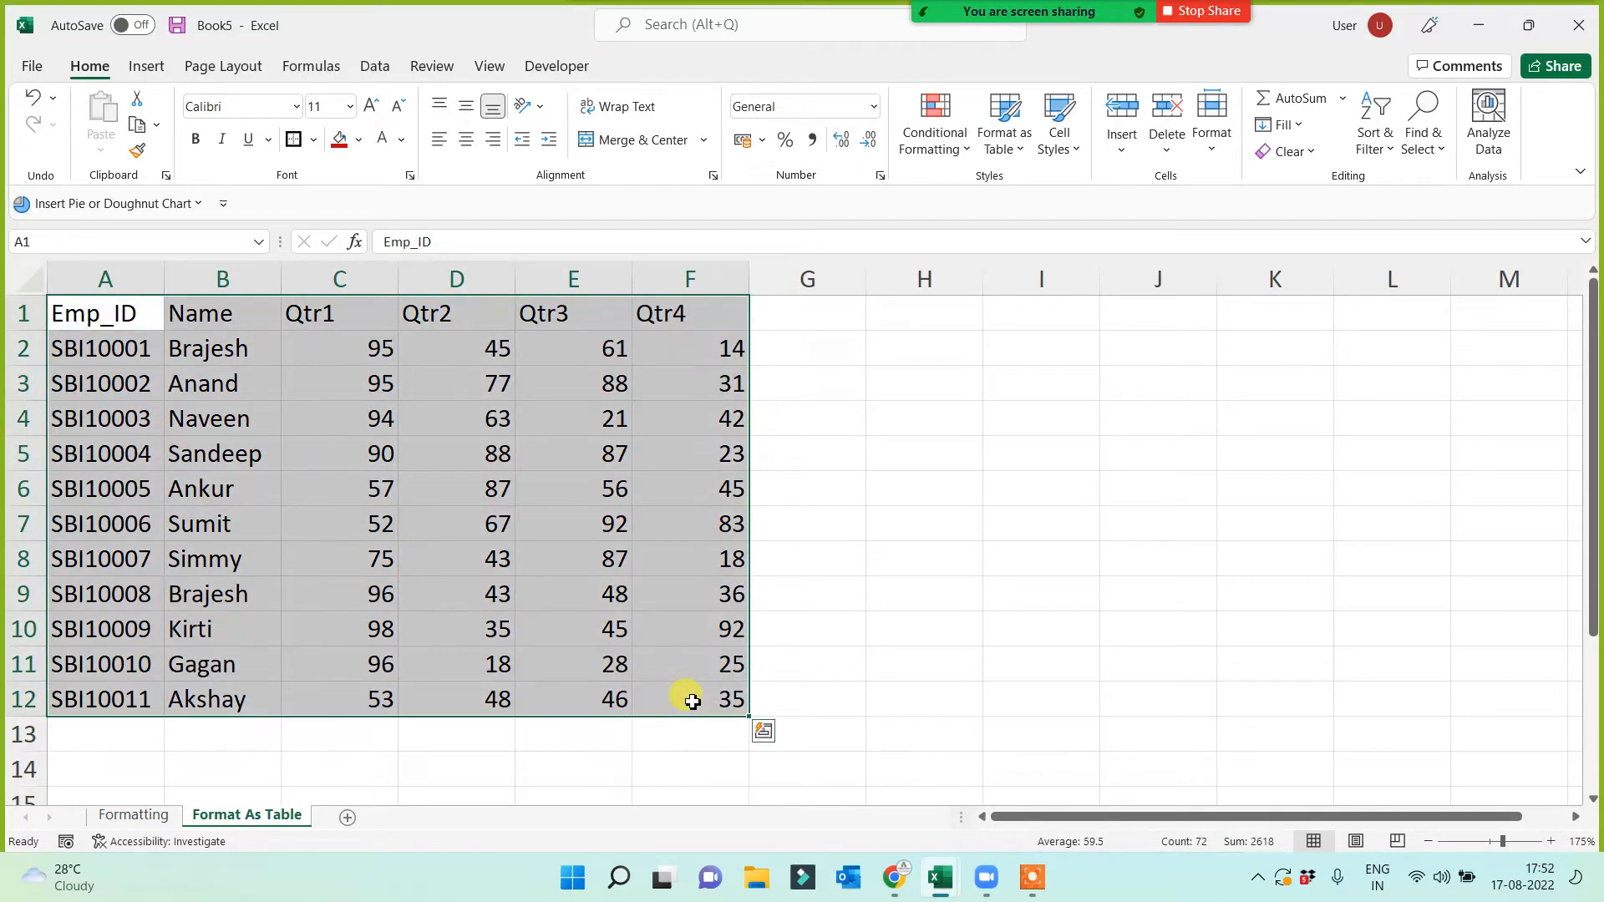
key("ctrl+c")
left_click(348, 817)
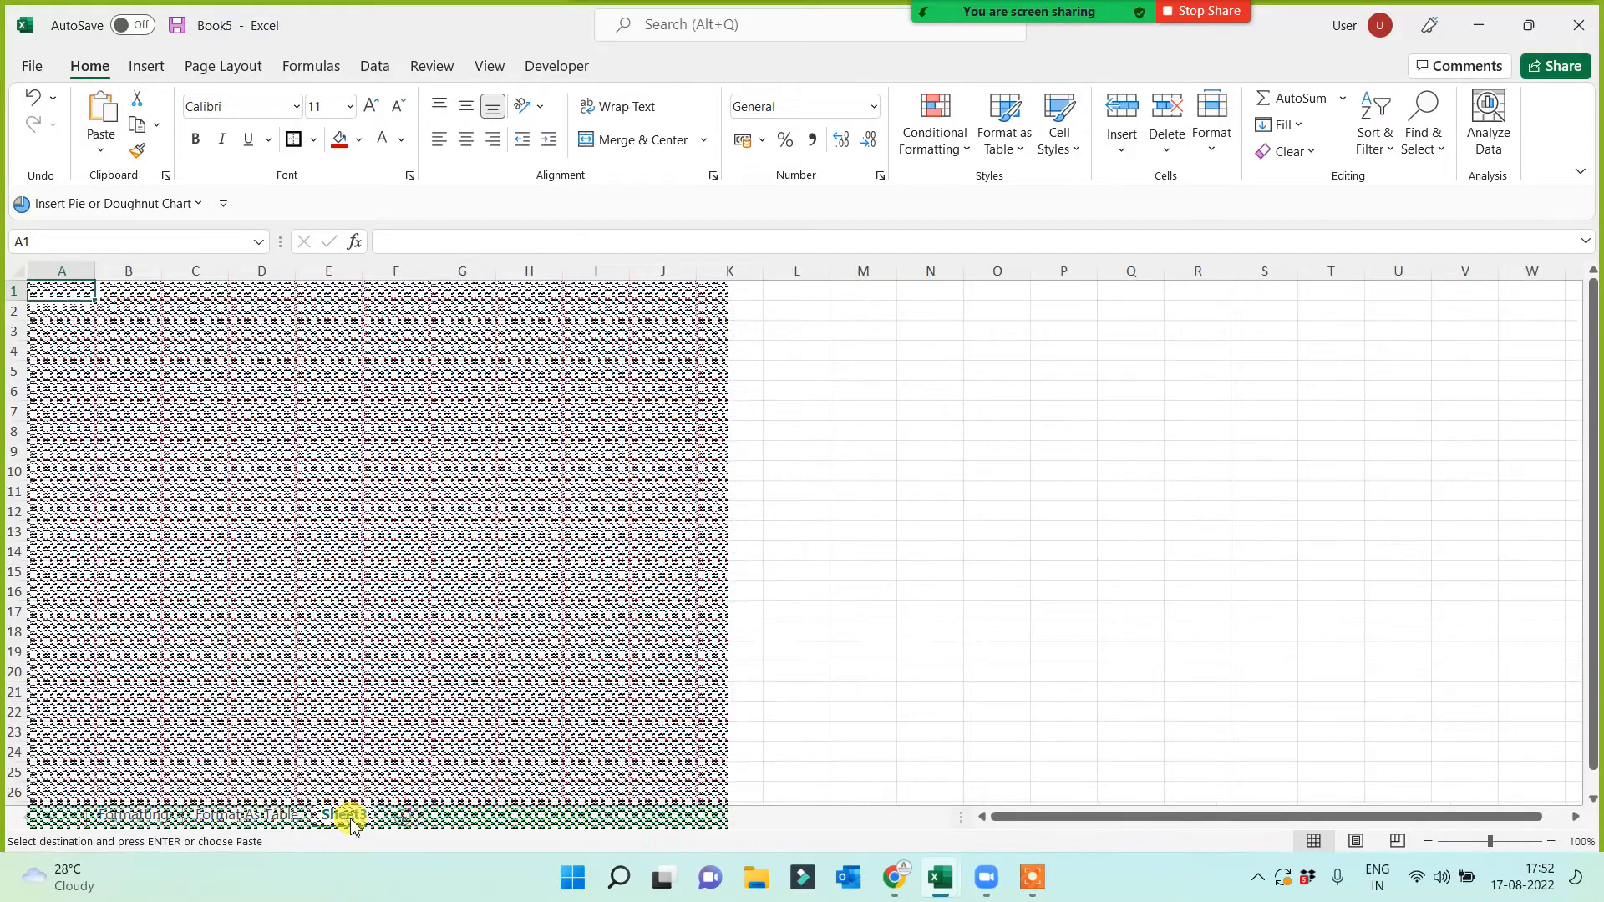
key("ctrl+v")
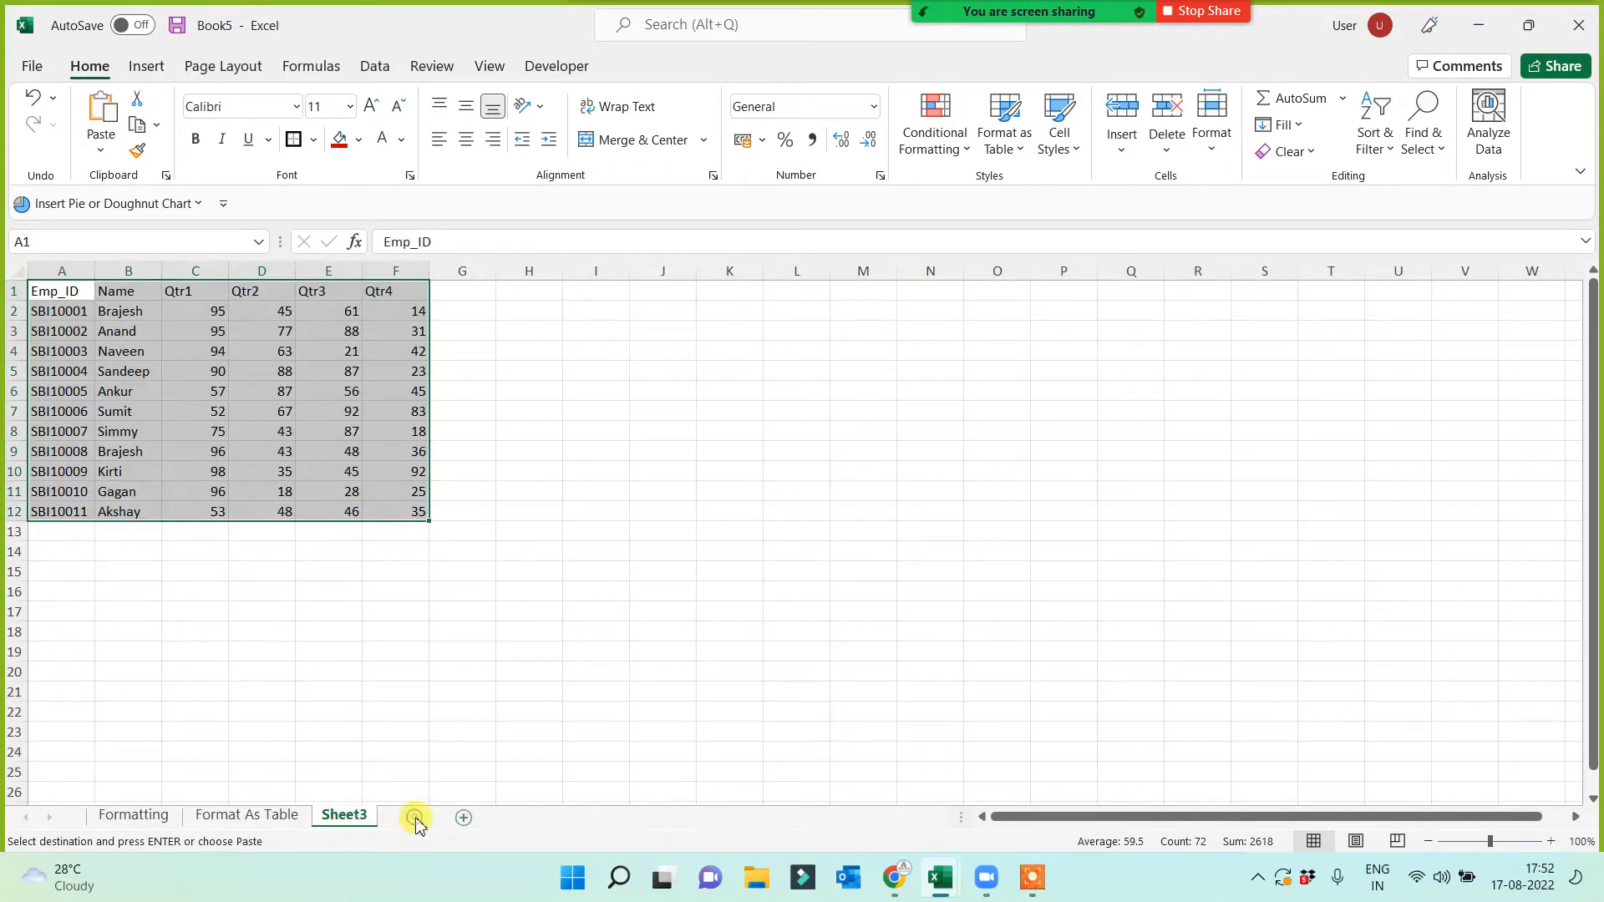
left_click(411, 817)
key("ctrl+v")
left_click(262, 815)
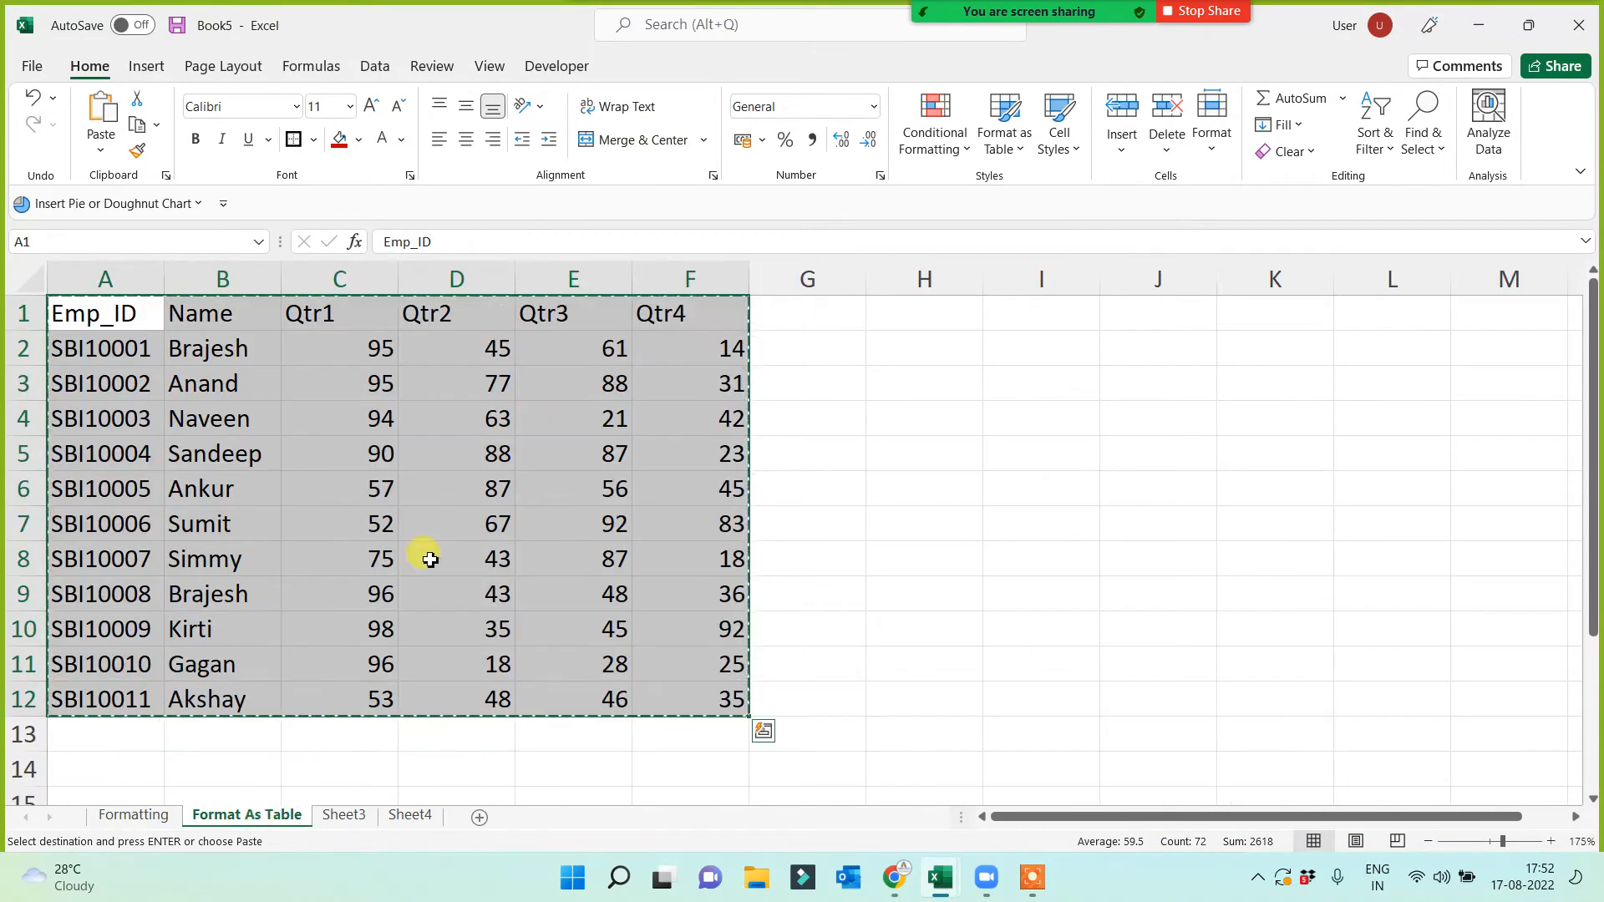
Format the employee range A1:F12 as a table with headers, using the dark blue banded table style with a black header
left_click(1007, 458)
key("Escape")
left_click_drag(117, 314, 732, 705)
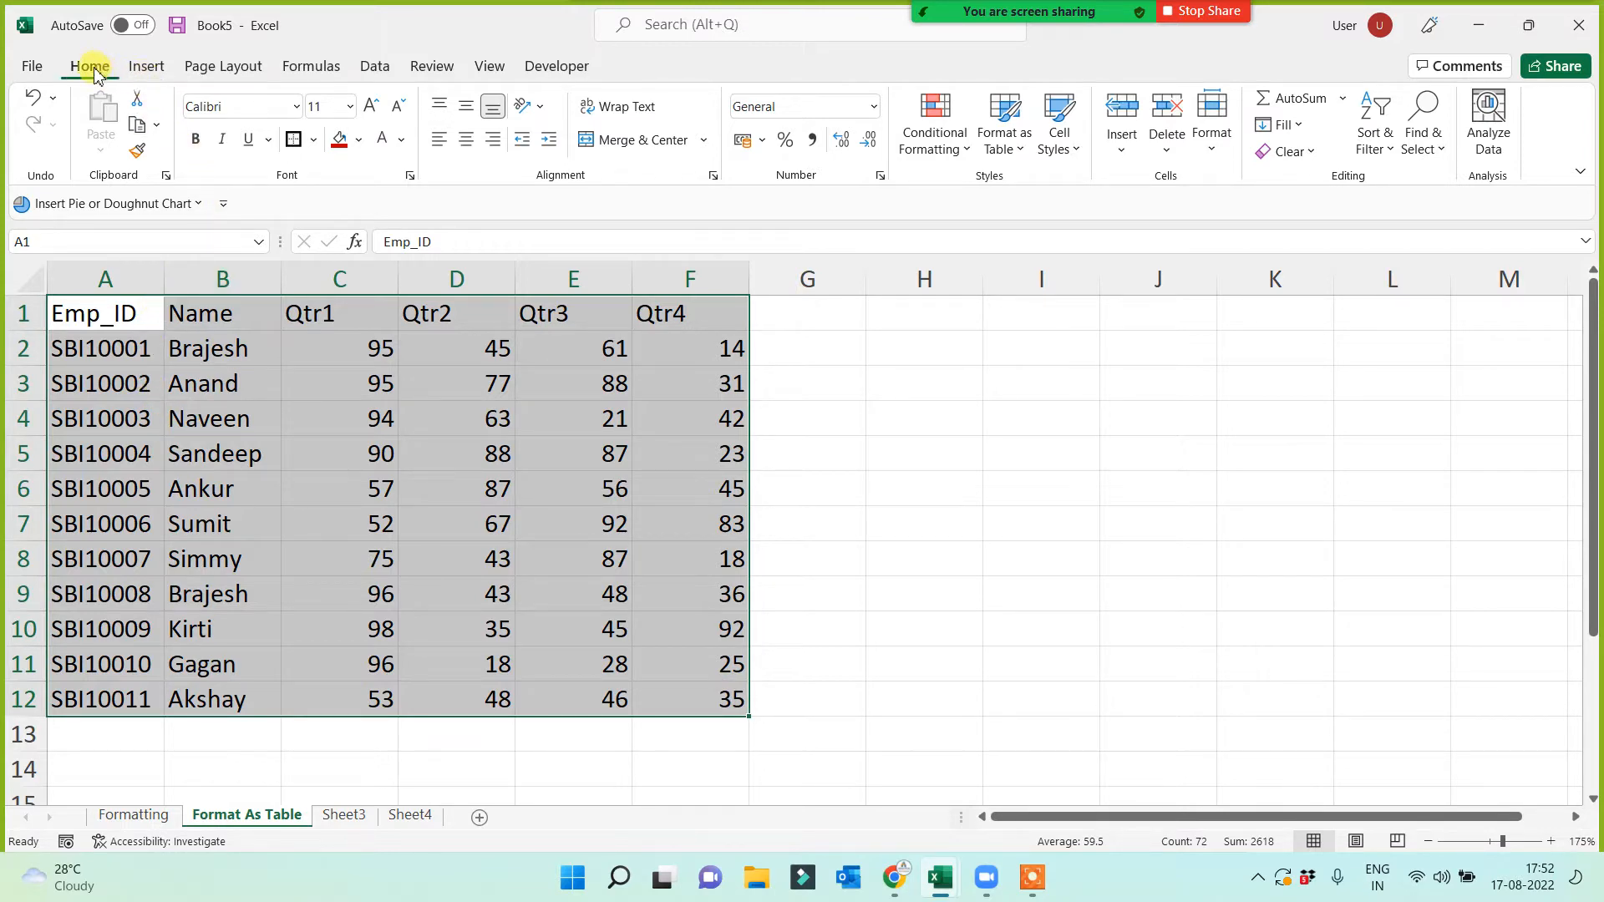
left_click(998, 143)
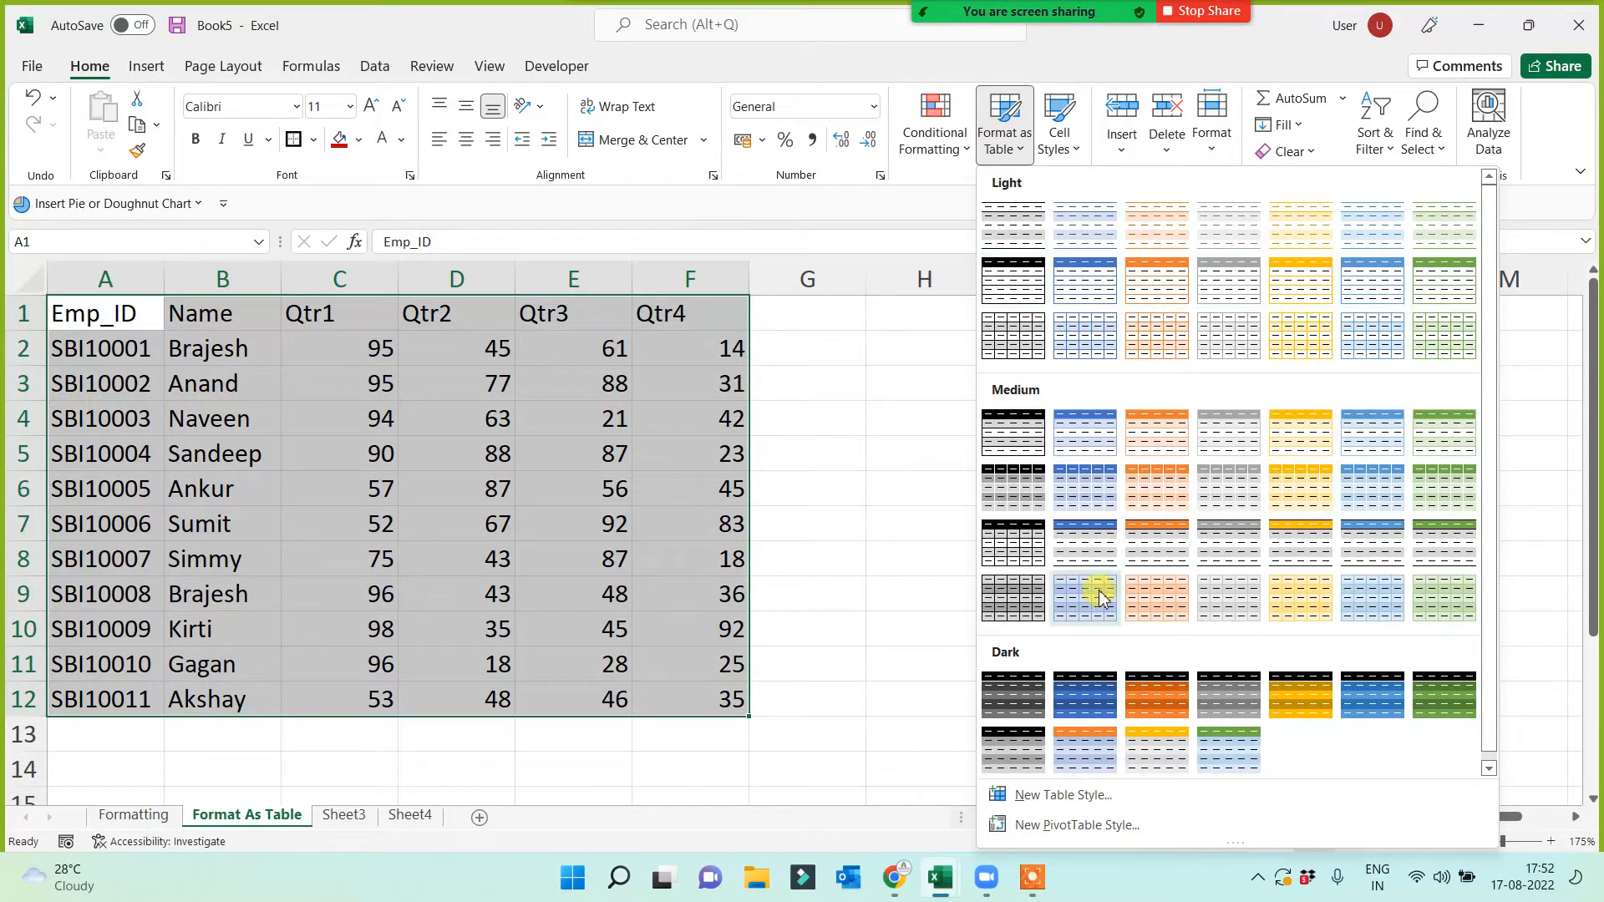
left_click(1098, 709)
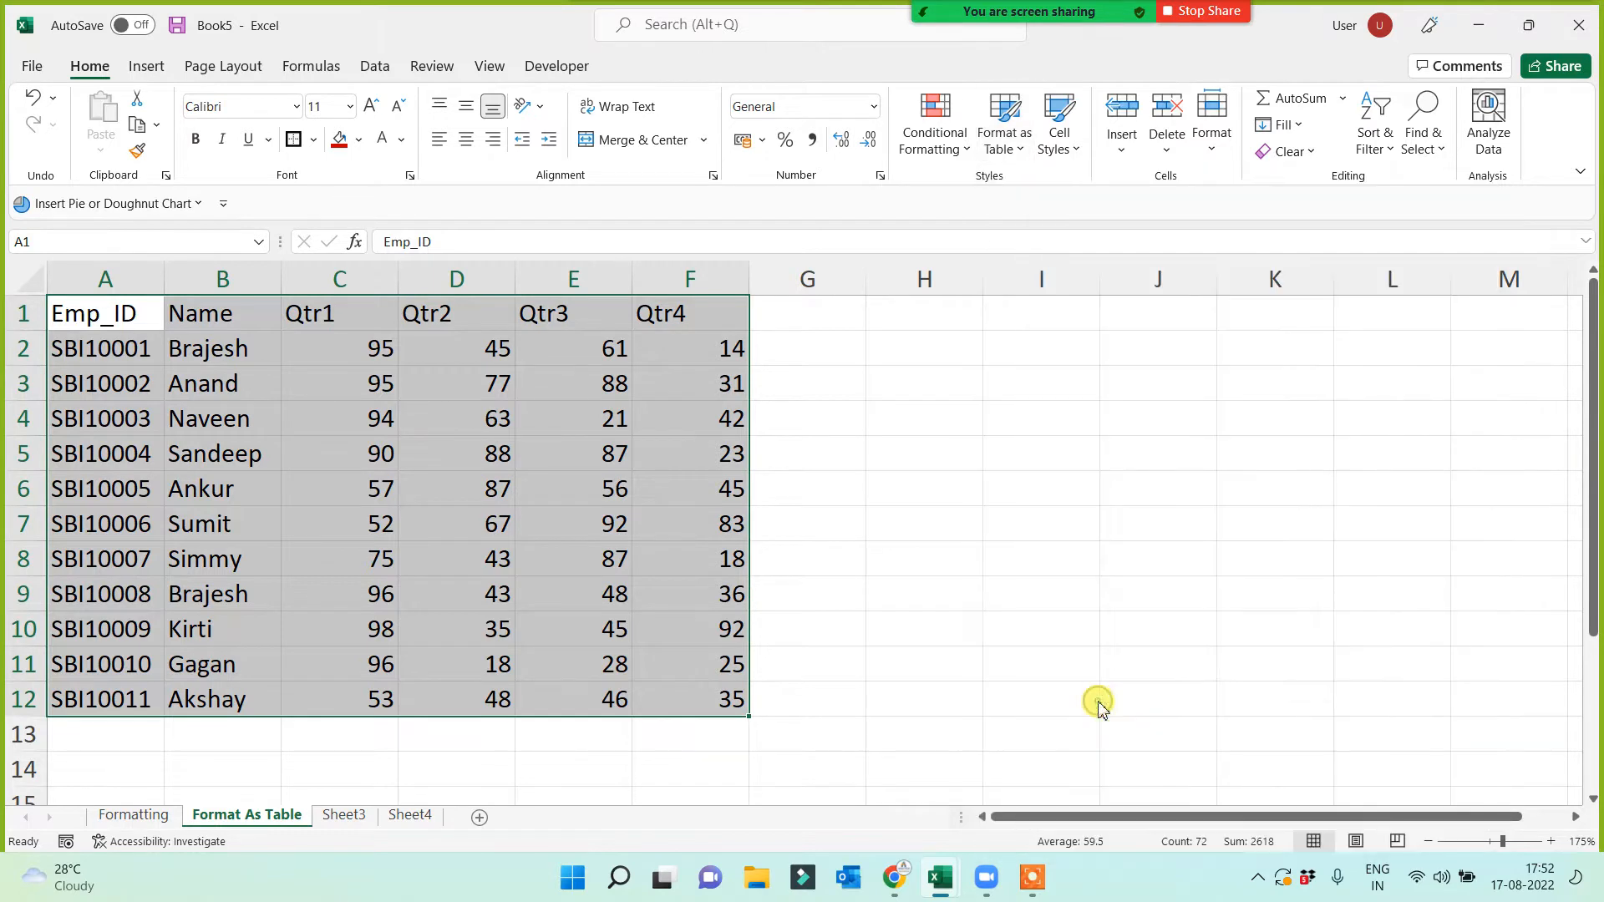
left_click(1136, 539)
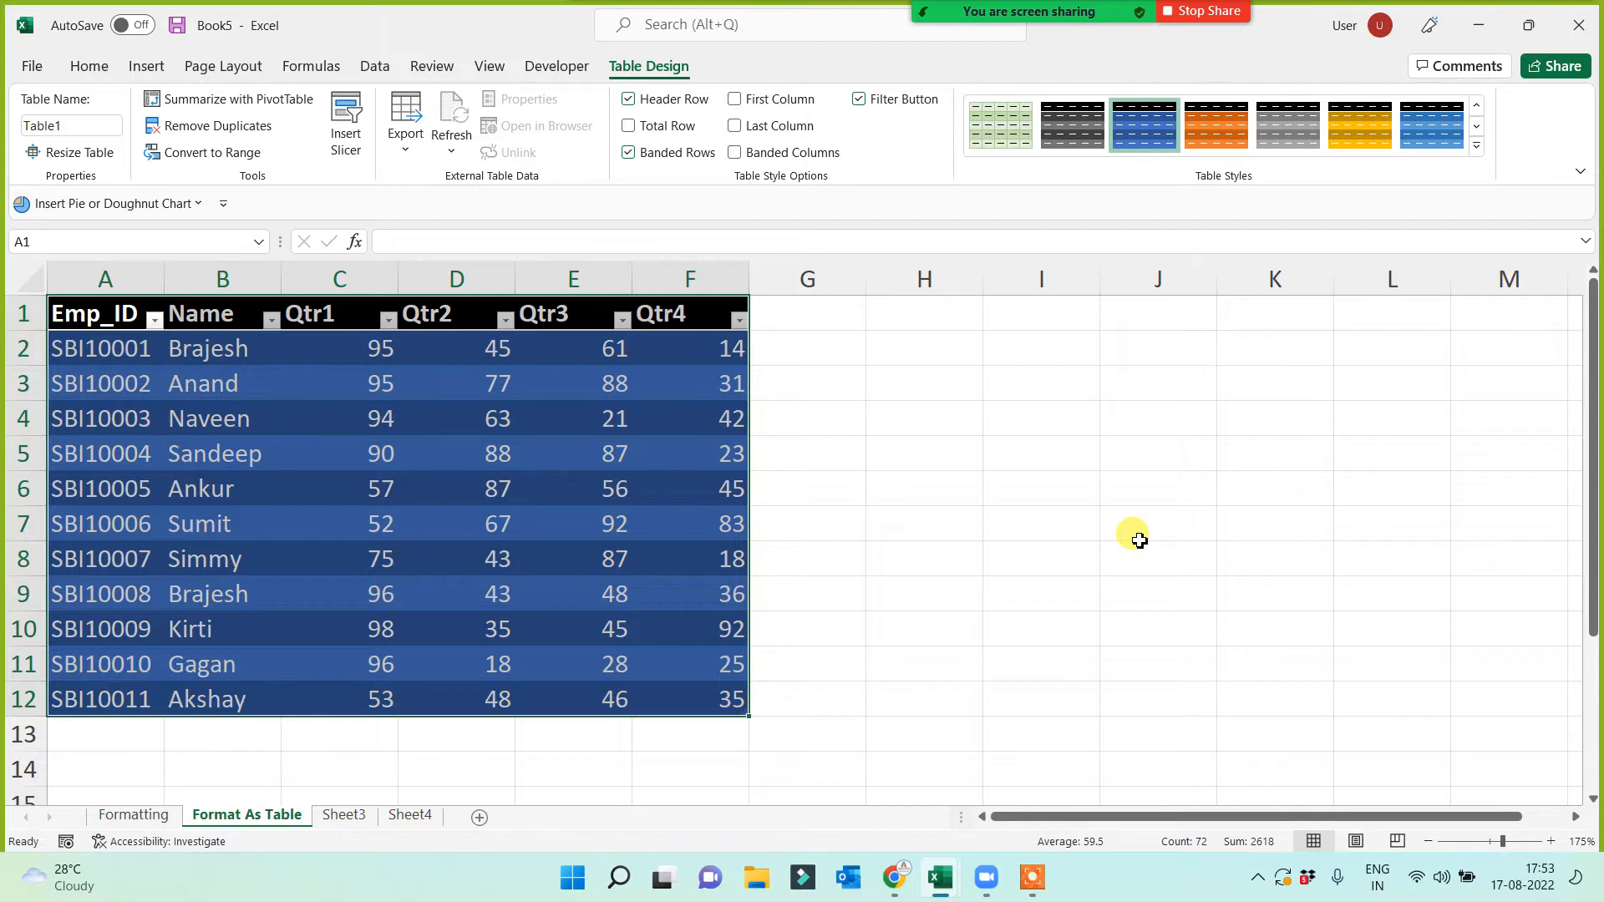
Centre the contents of the whole employee table horizontally and deselect it
left_click(89, 69)
left_click(469, 146)
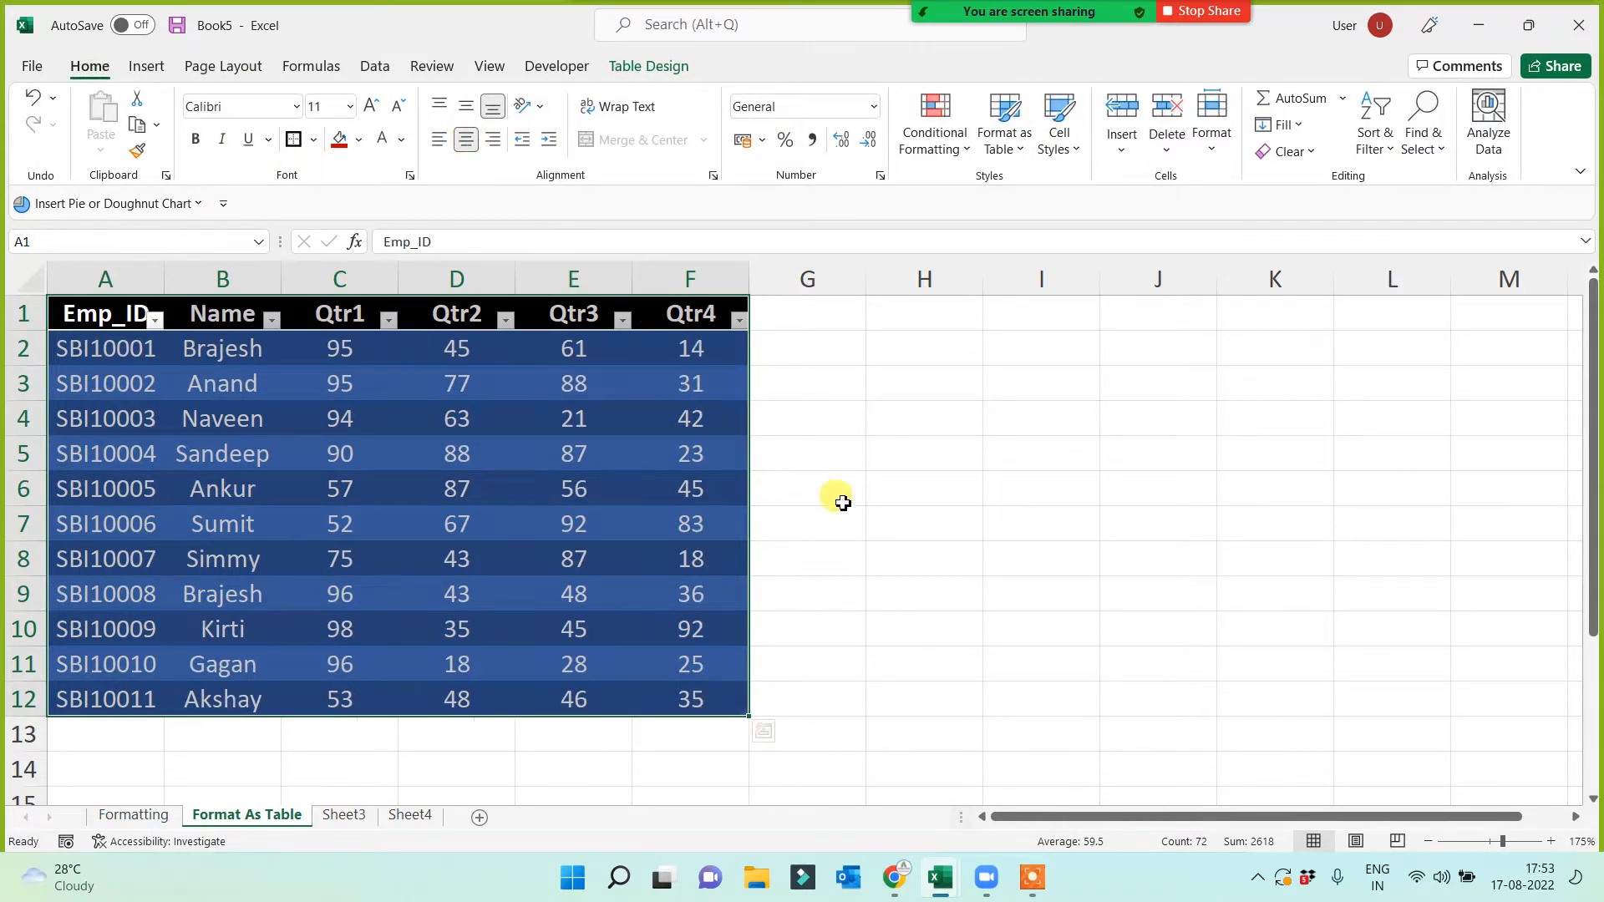
left_click(834, 495)
left_click(926, 553)
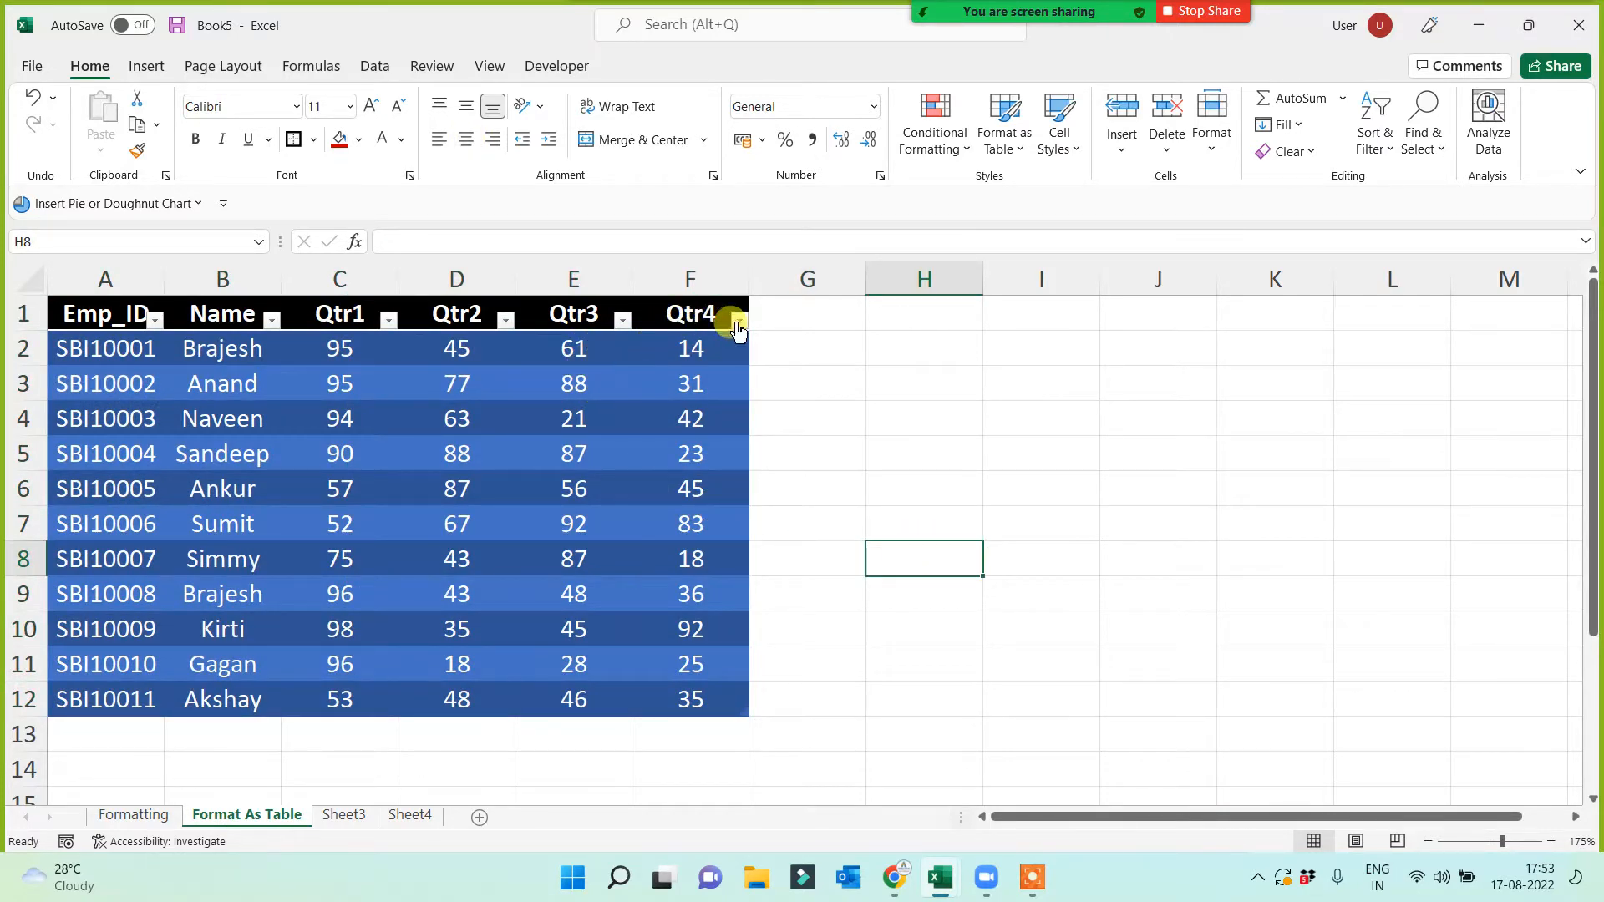
Compare the table tools available for a cell inside the table with those for an empty cell outside it
left_click(869, 440)
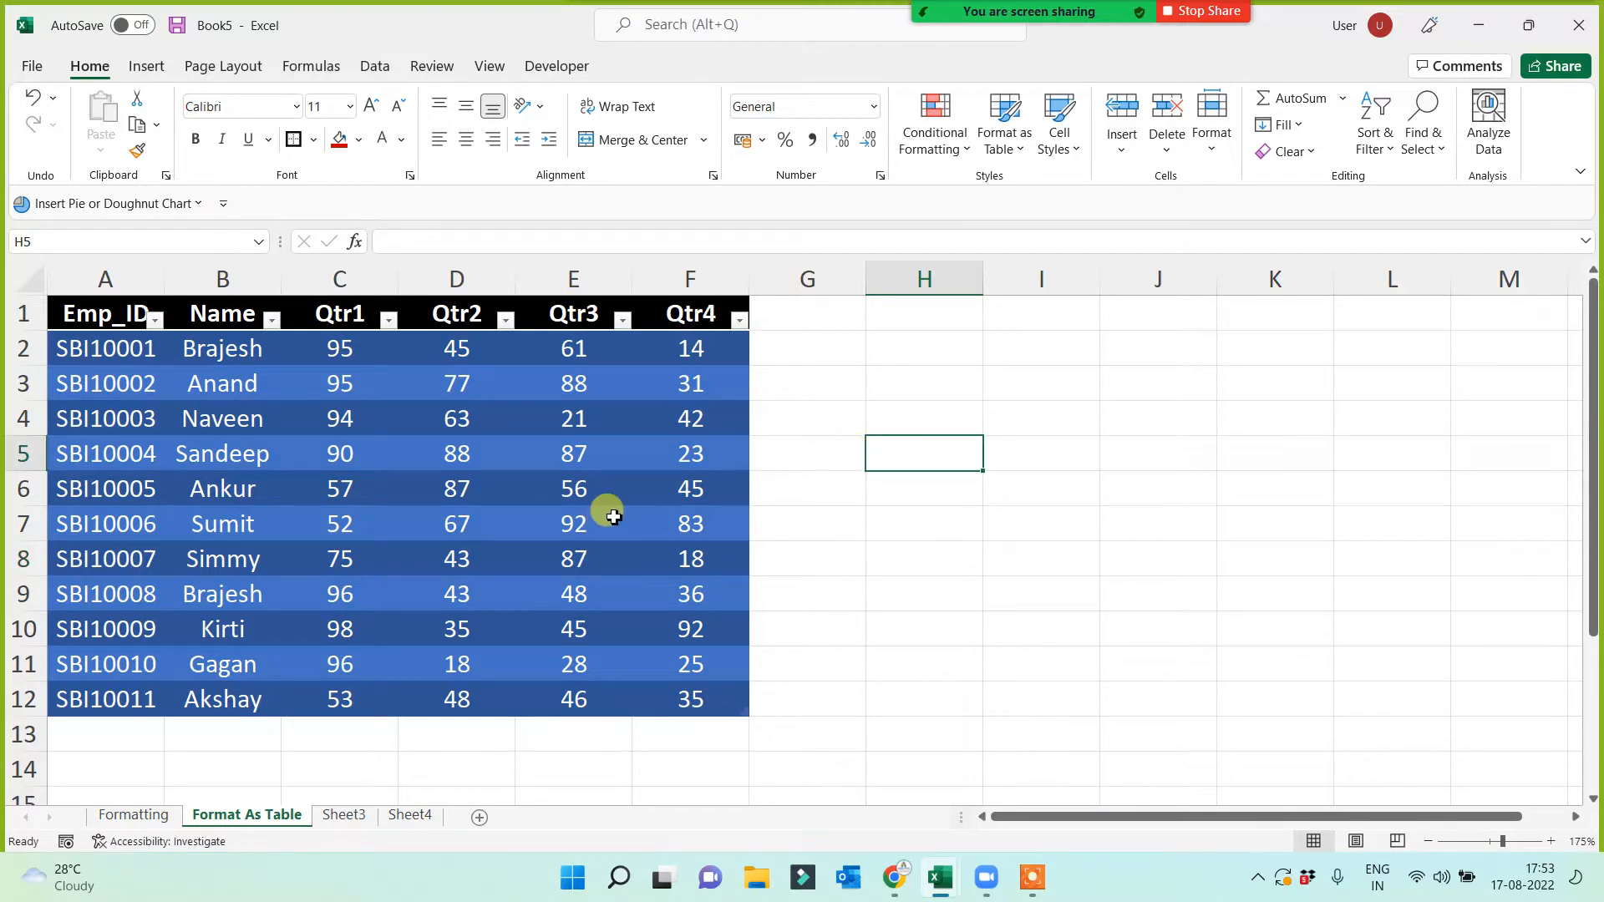
left_click(642, 495)
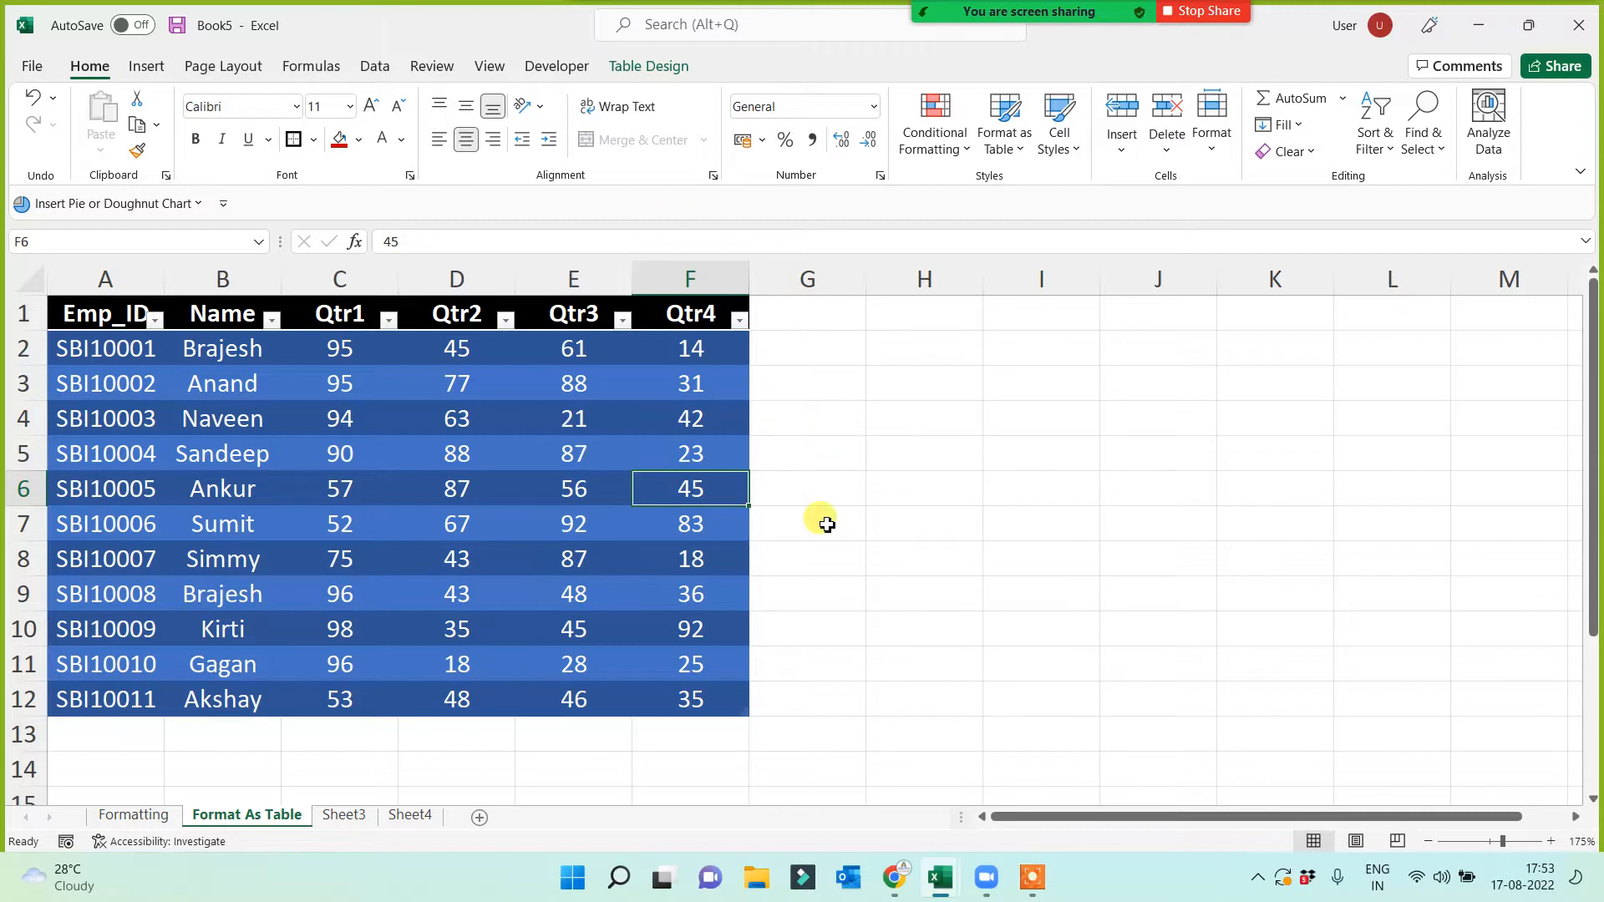
left_click(926, 524)
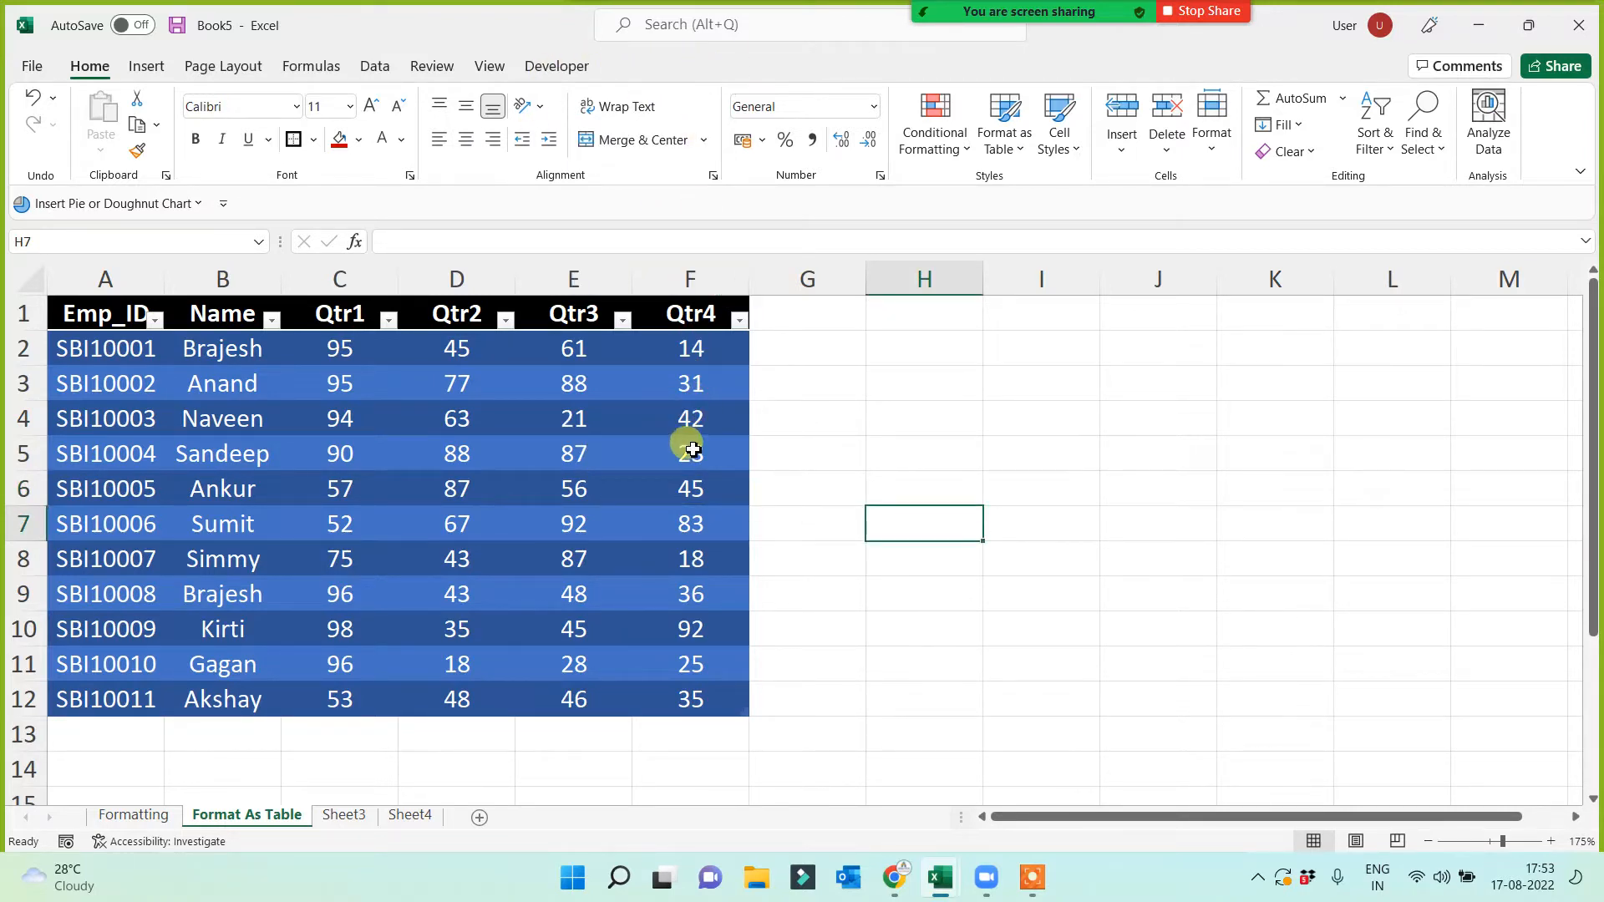
left_click(689, 422)
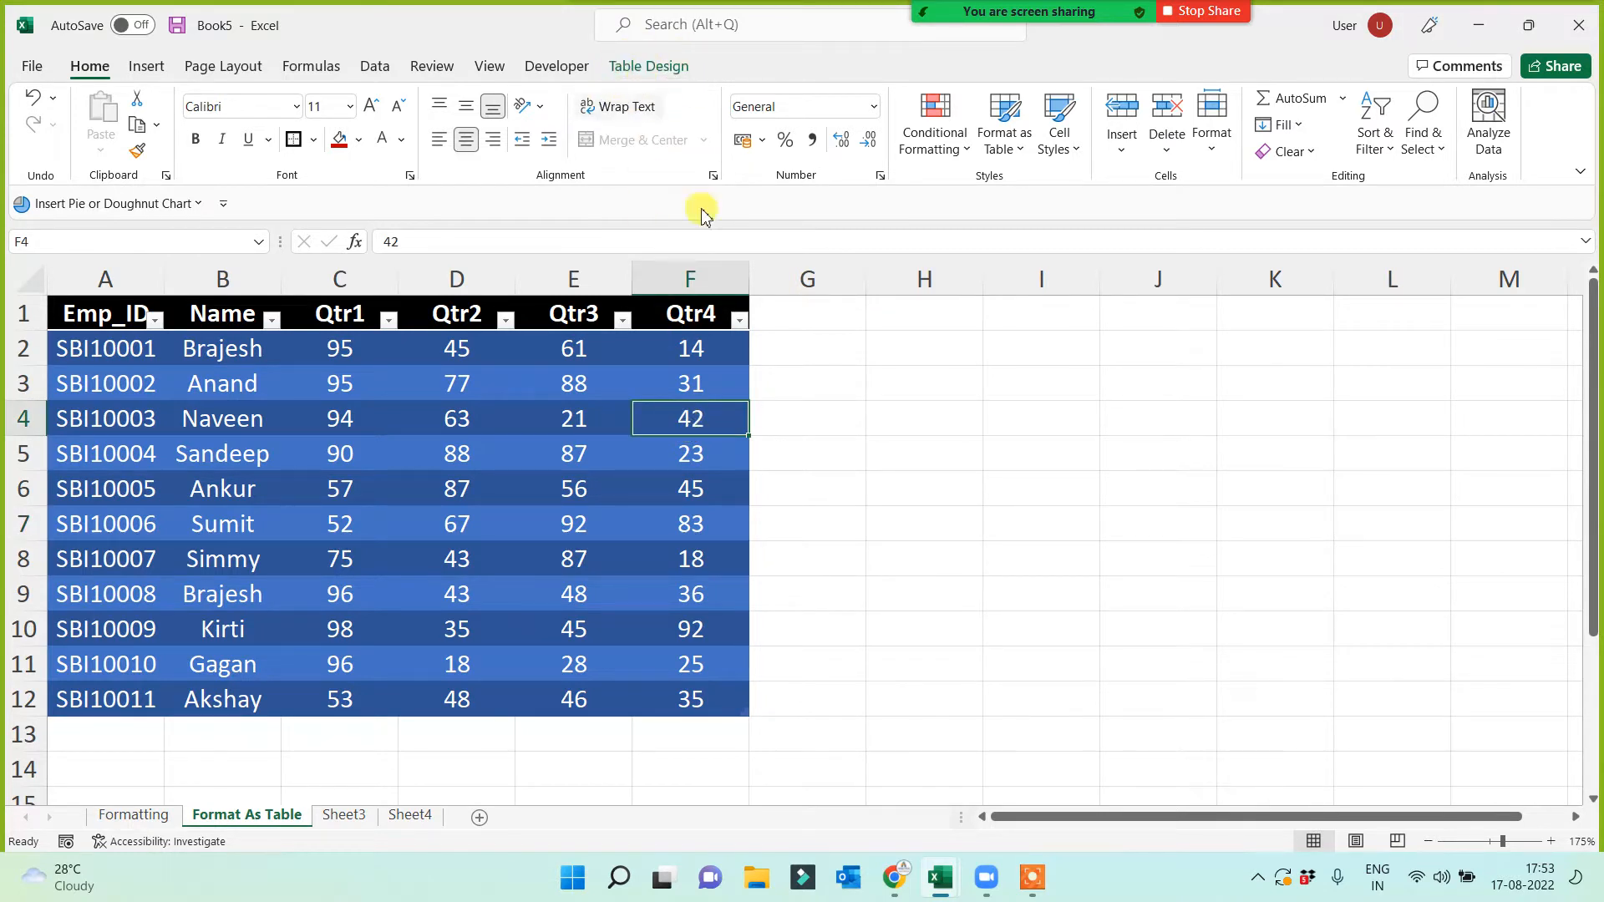
left_click(838, 449)
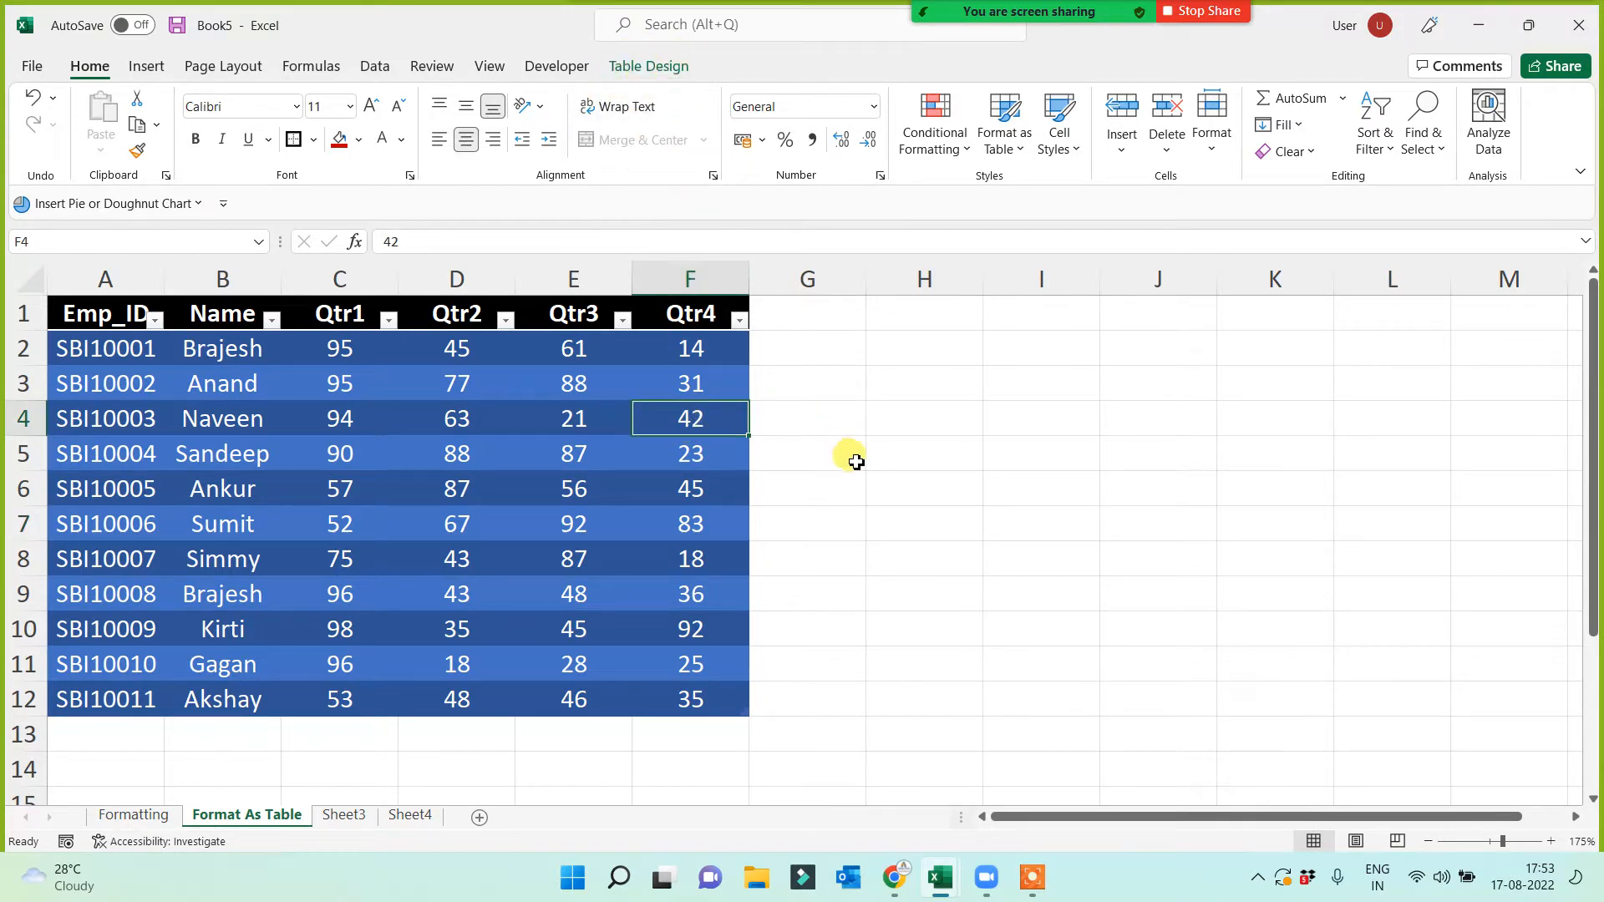
Try the dark gold and grey styles on the employee table, ending with the light blue banded Medium style
left_click(637, 404)
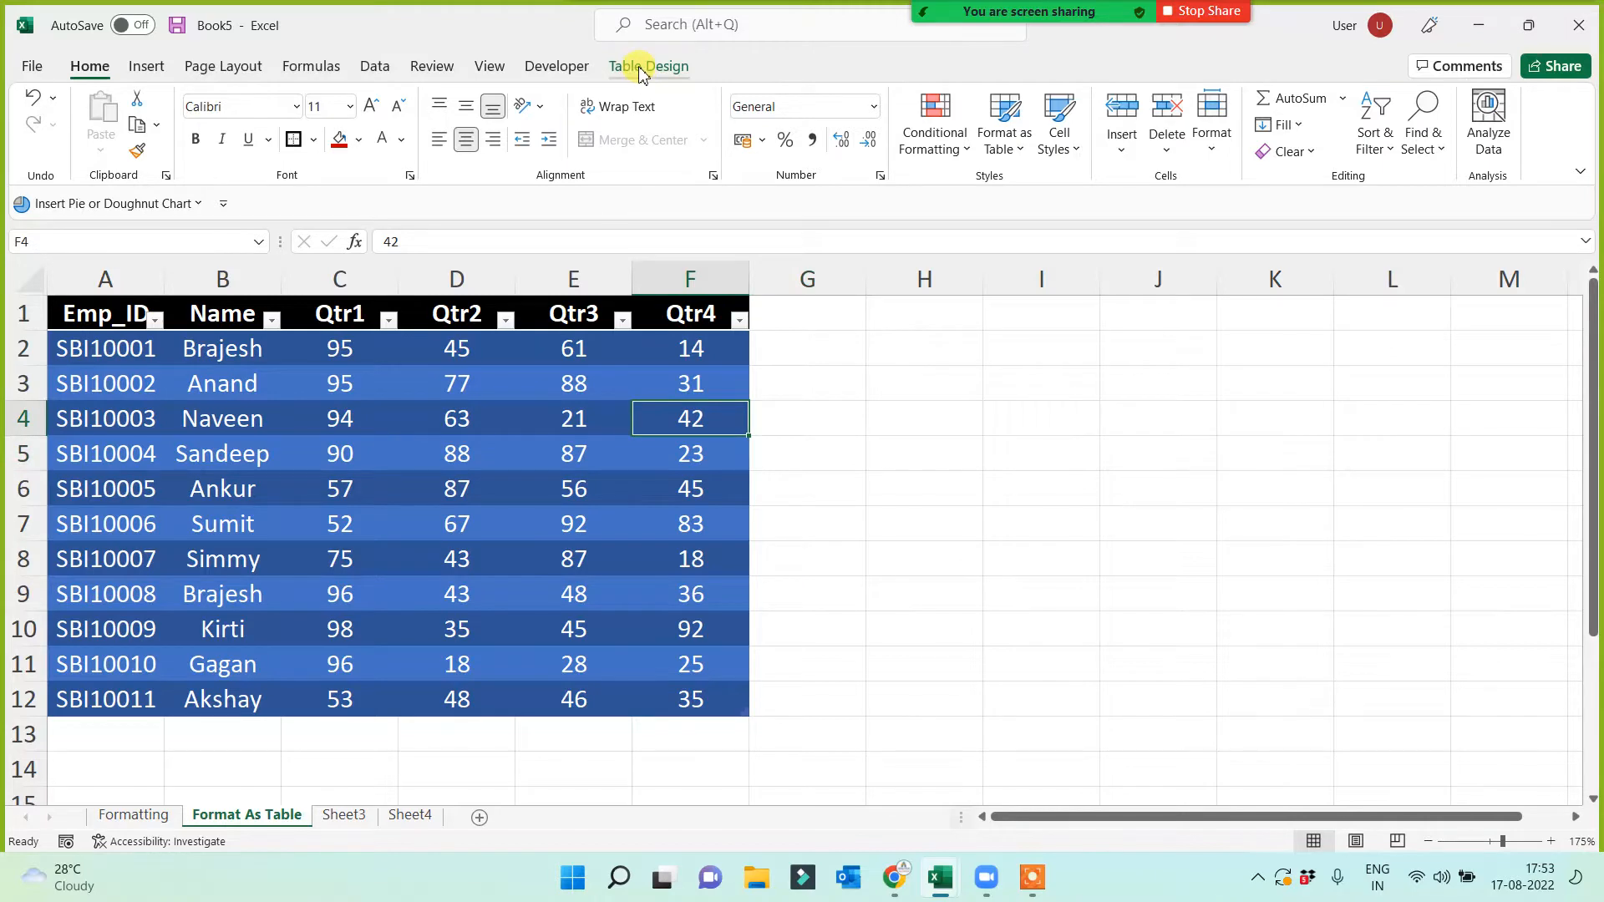
left_click(639, 67)
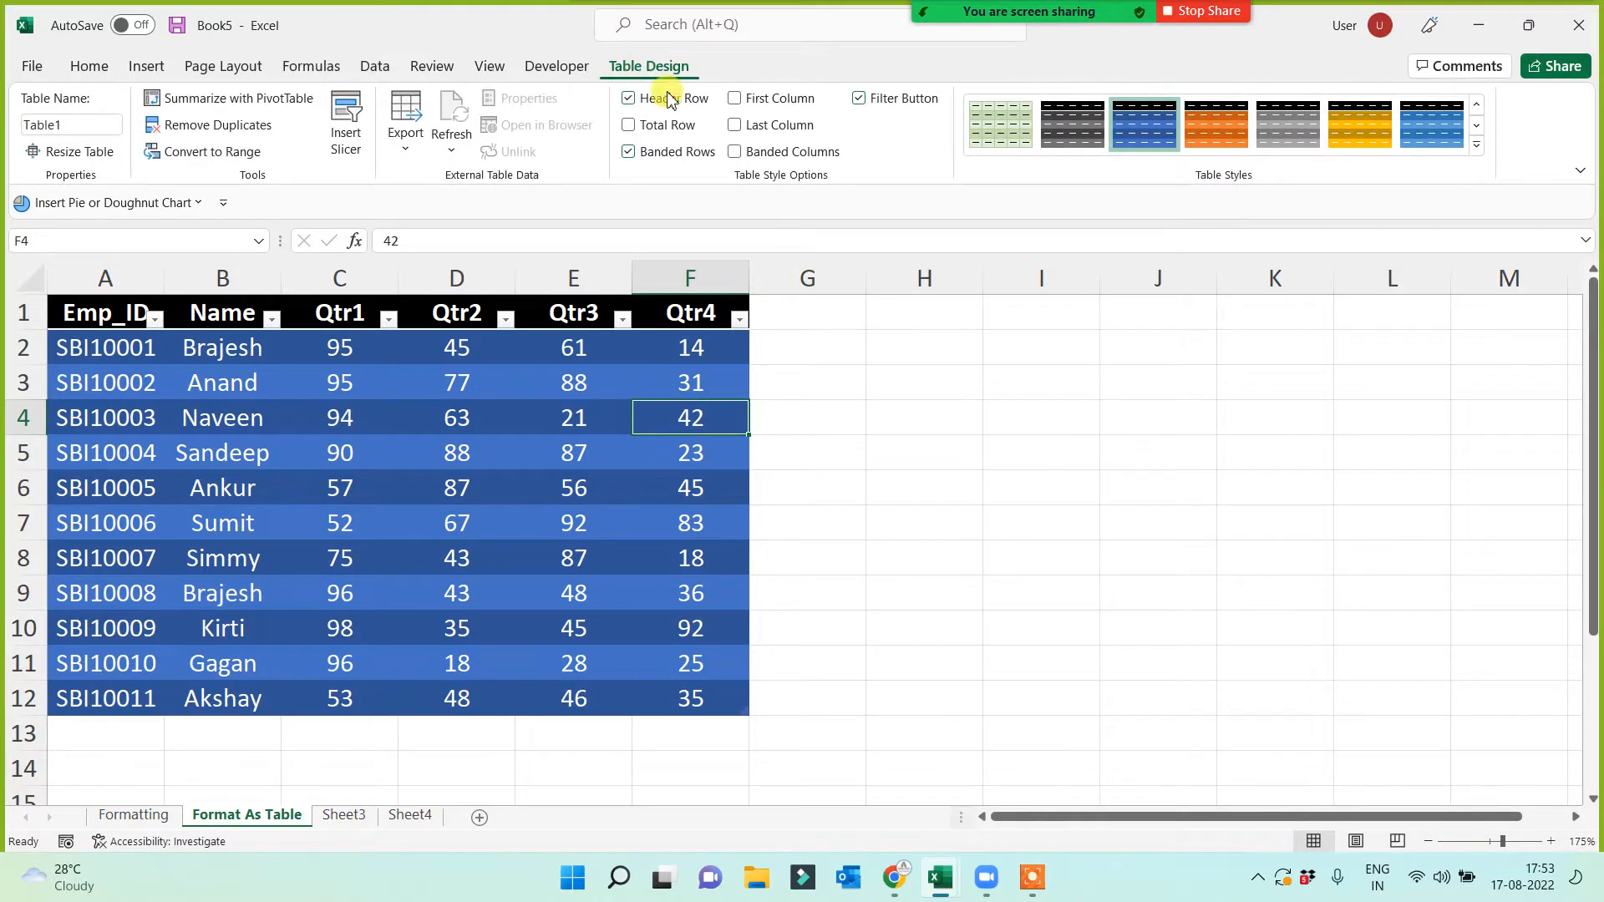
left_click(1360, 122)
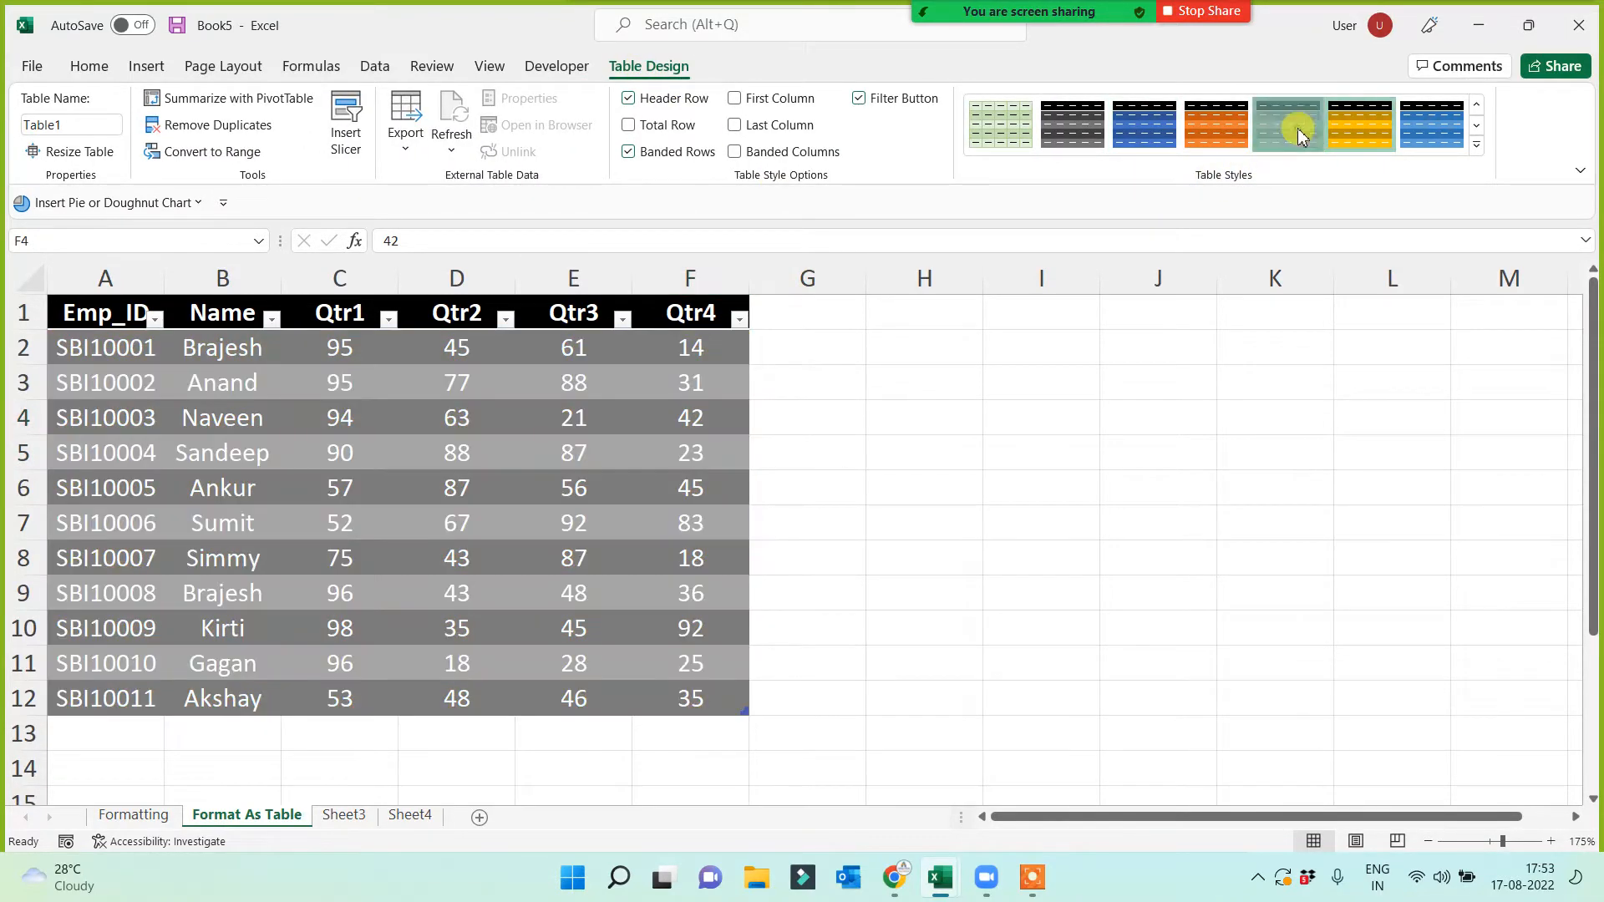
left_click(1296, 130)
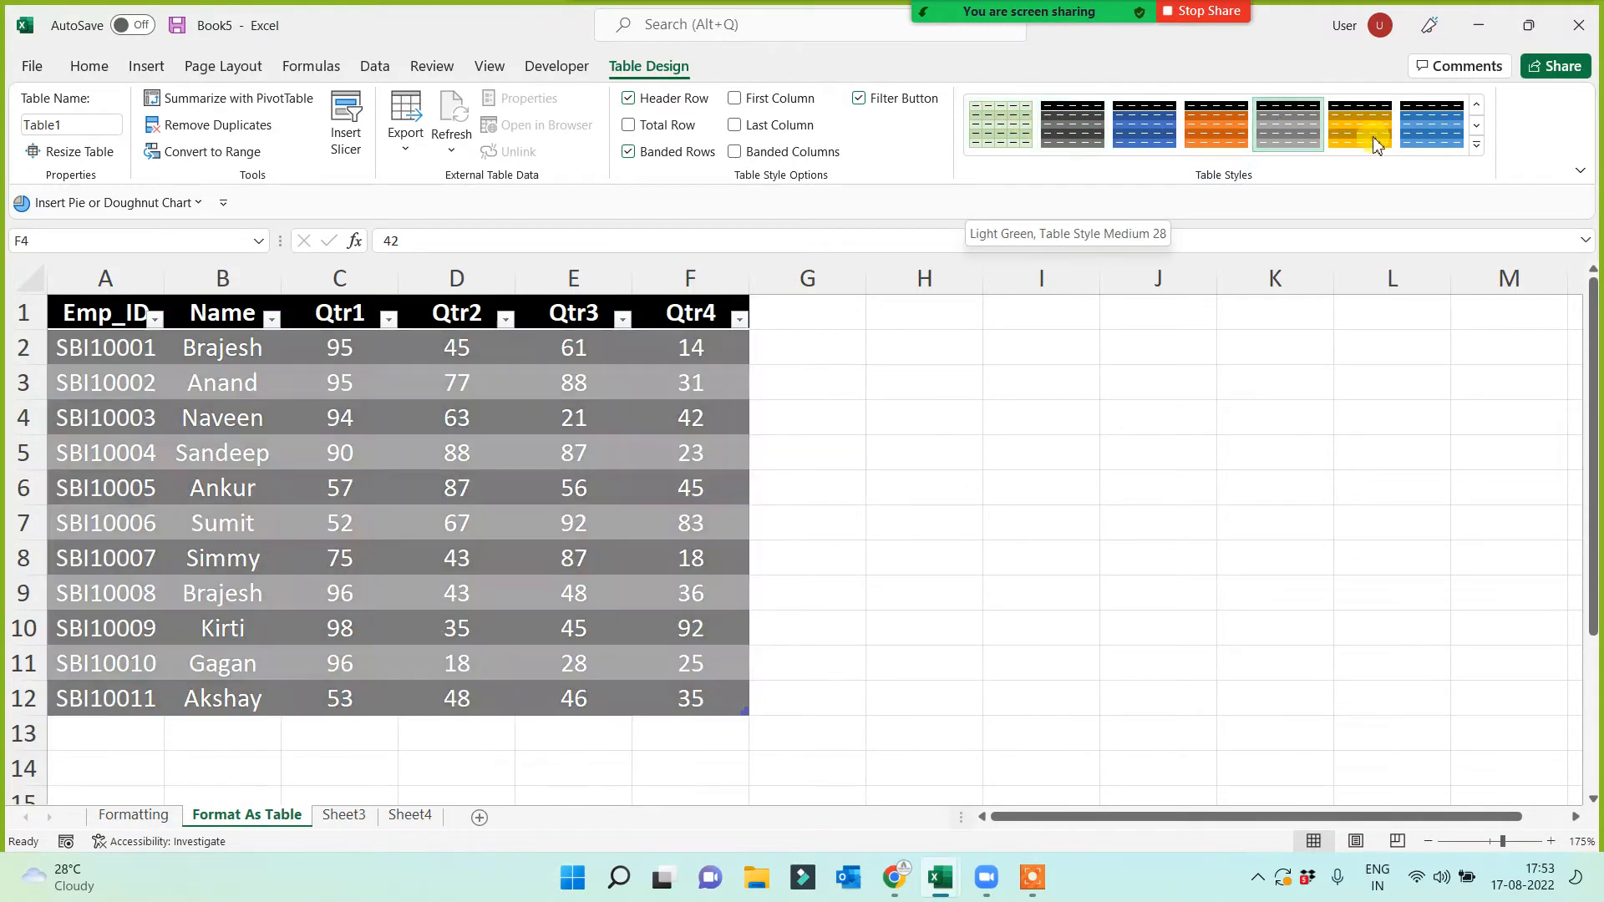
left_click(1476, 144)
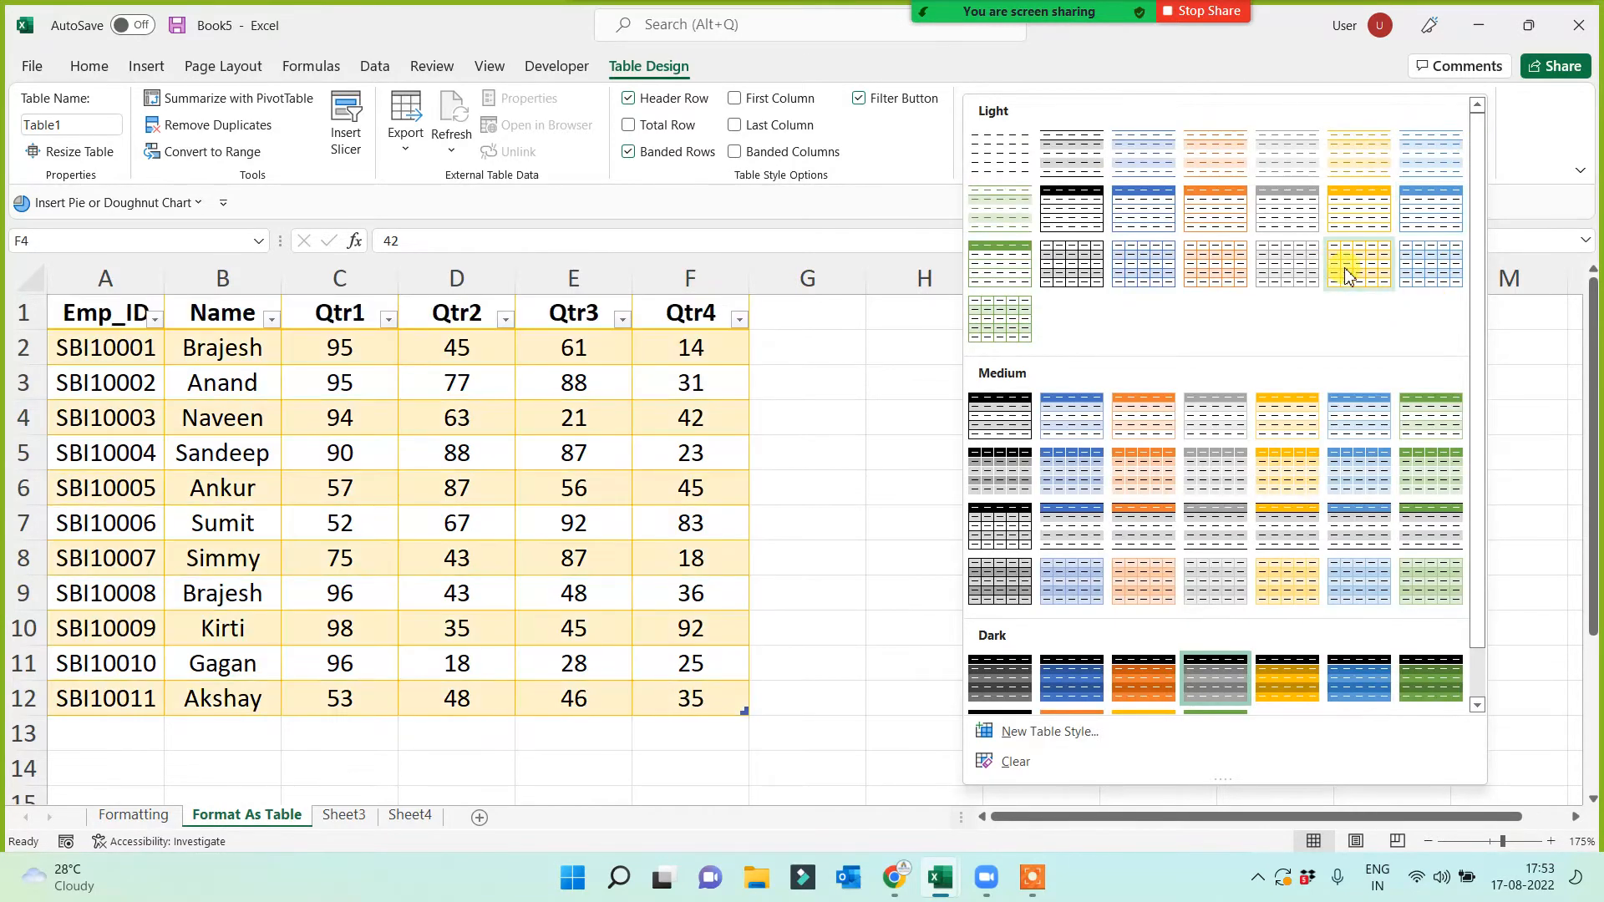
left_click(1343, 466)
left_click(1021, 480)
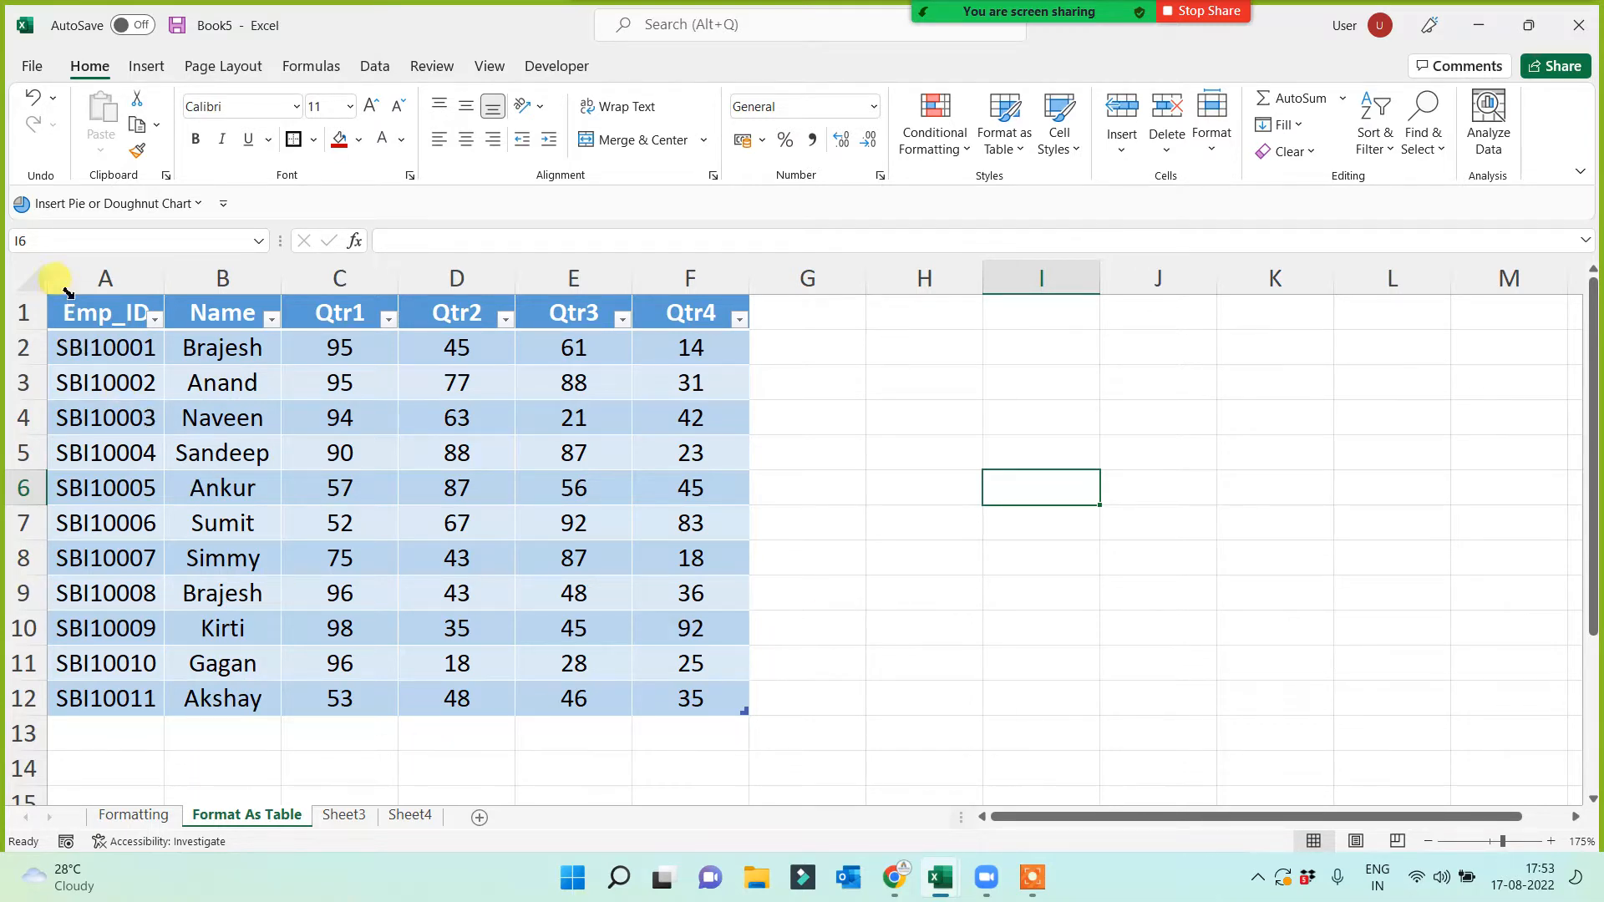
mouse_move(72, 311)
left_mouse_down()
mouse_move(616, 663)
mouse_move(713, 702)
left_mouse_up()
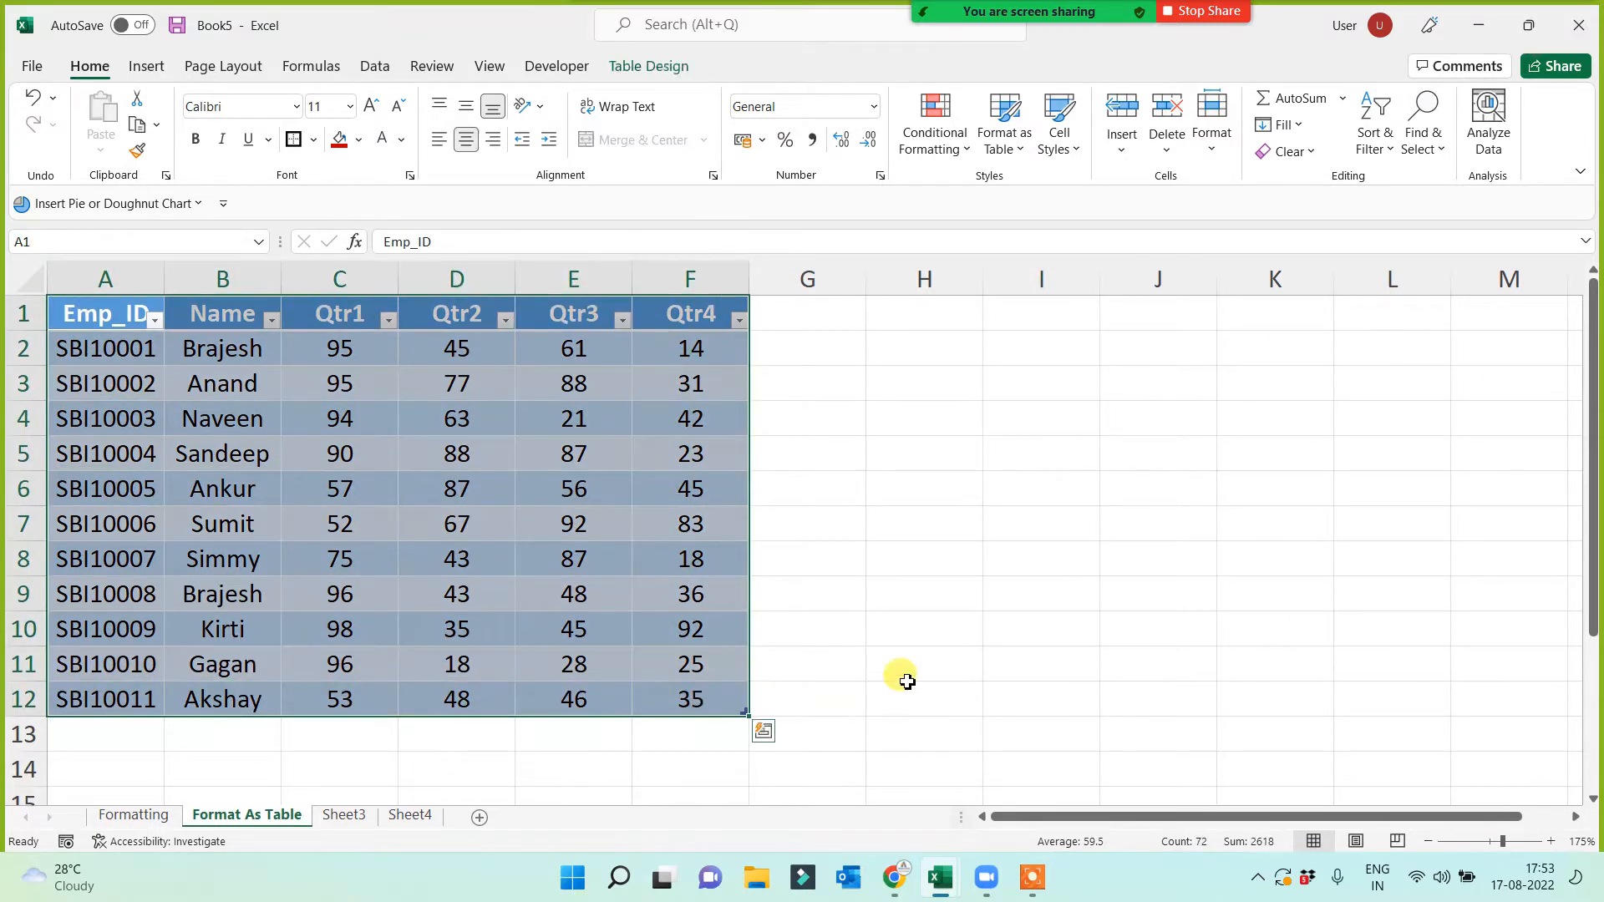
left_click(906, 680)
Rename Sheet3, which holds an unformatted copy of the employee data, as "Table"
left_click(345, 816)
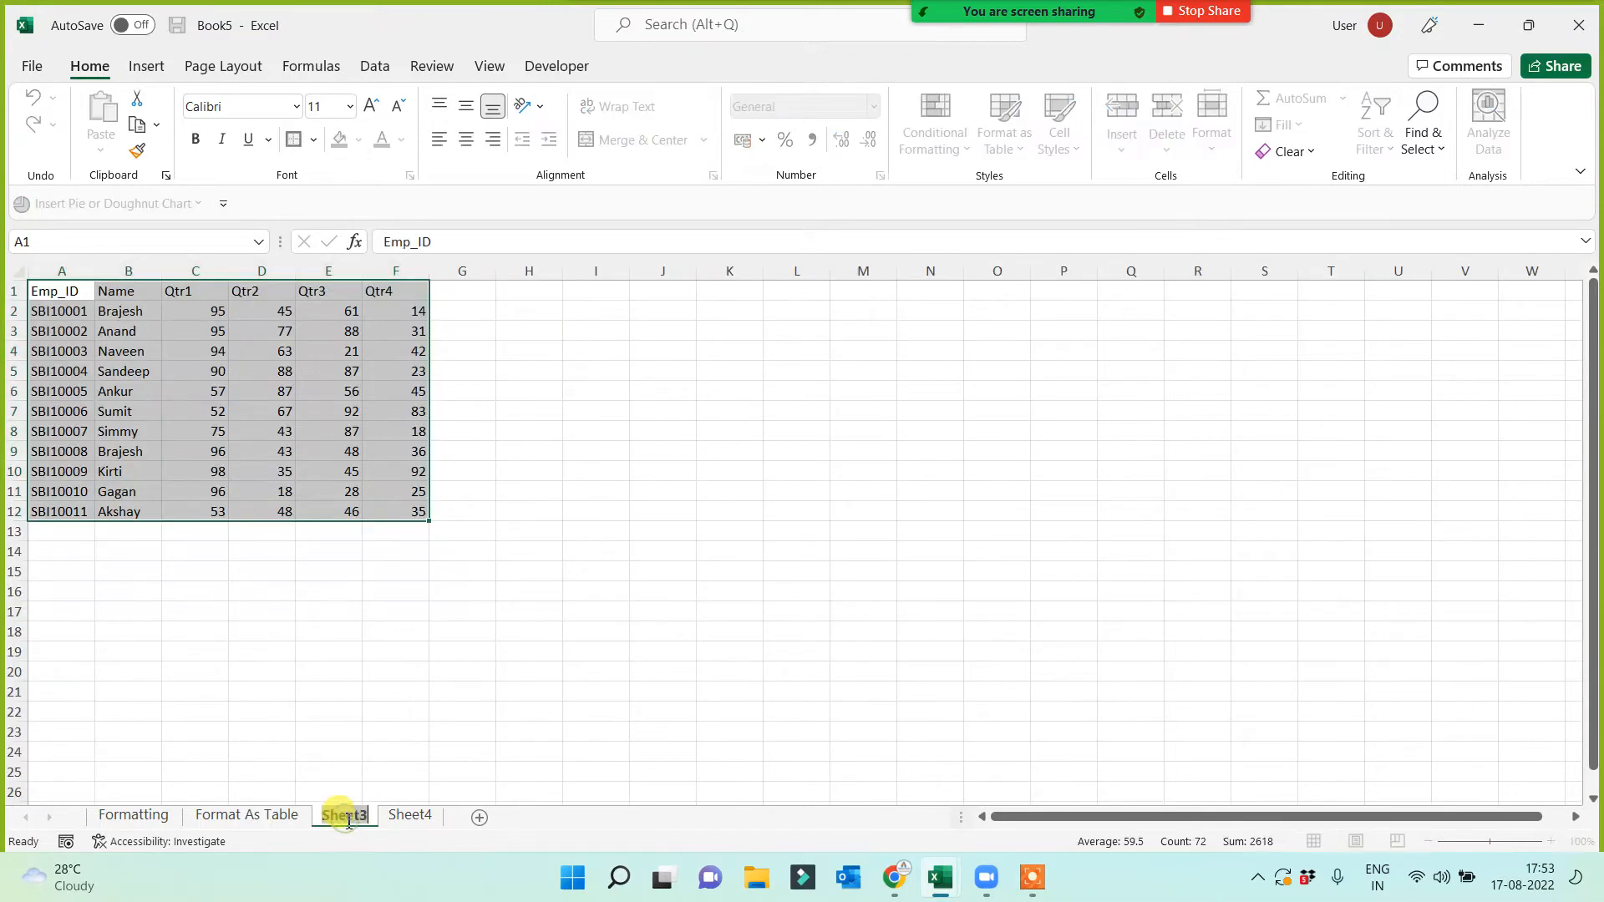
type("Tab")
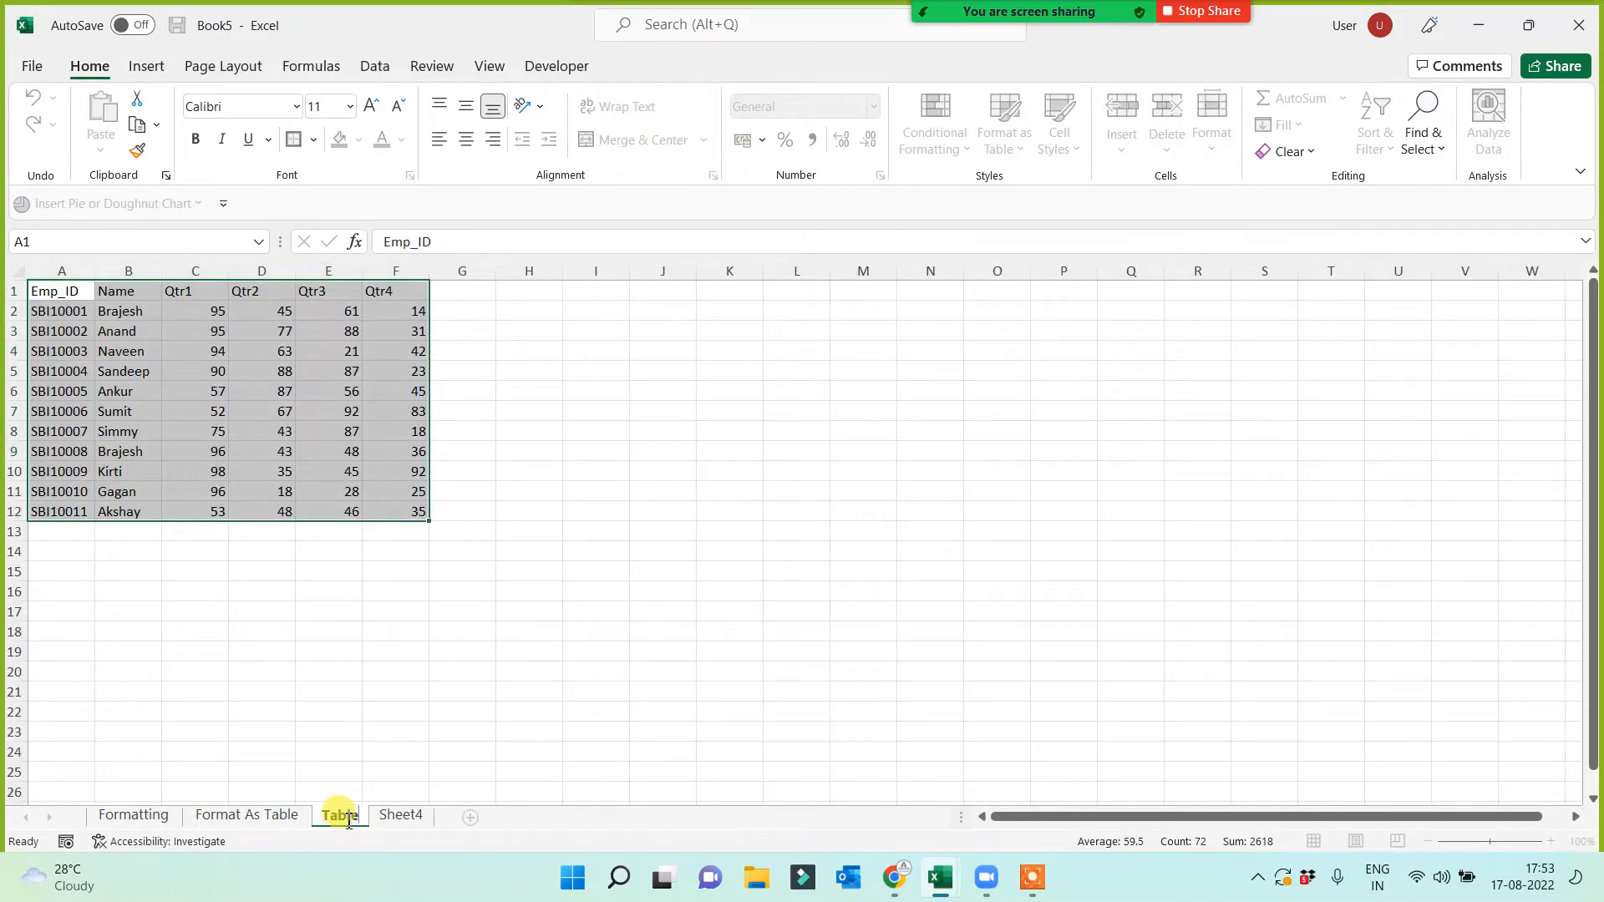
type("le")
left_click(473, 658)
Insert a table over the employee data A1:F12 on the "Table" sheet, treating the first row as headers
scroll(479, 659, "up", 3)
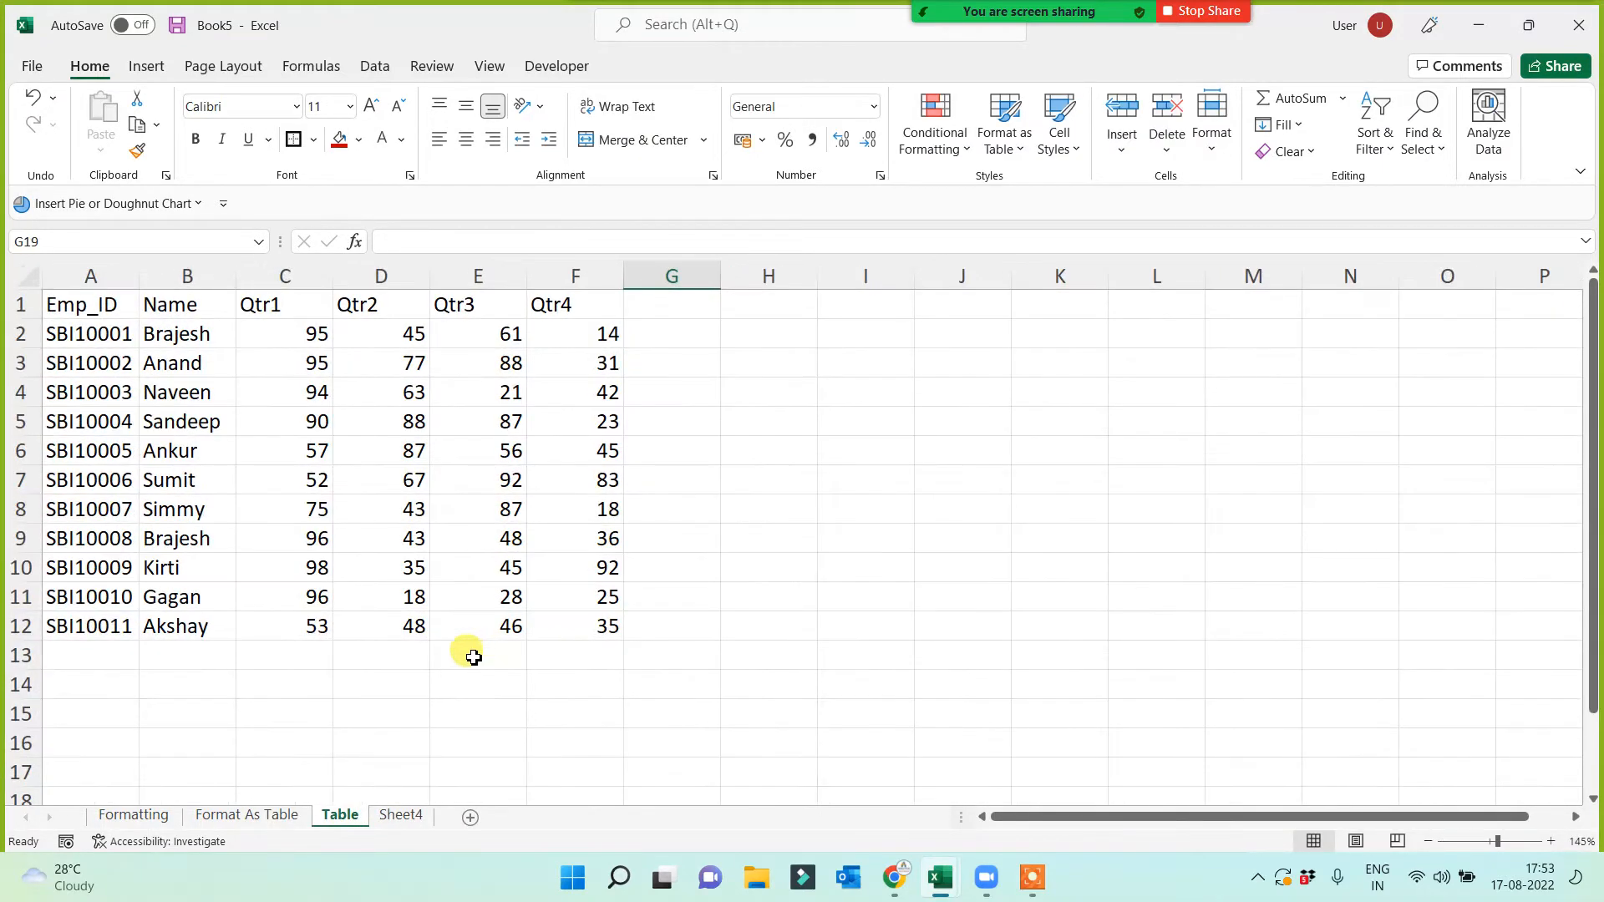
left_click_drag(101, 308, 591, 632)
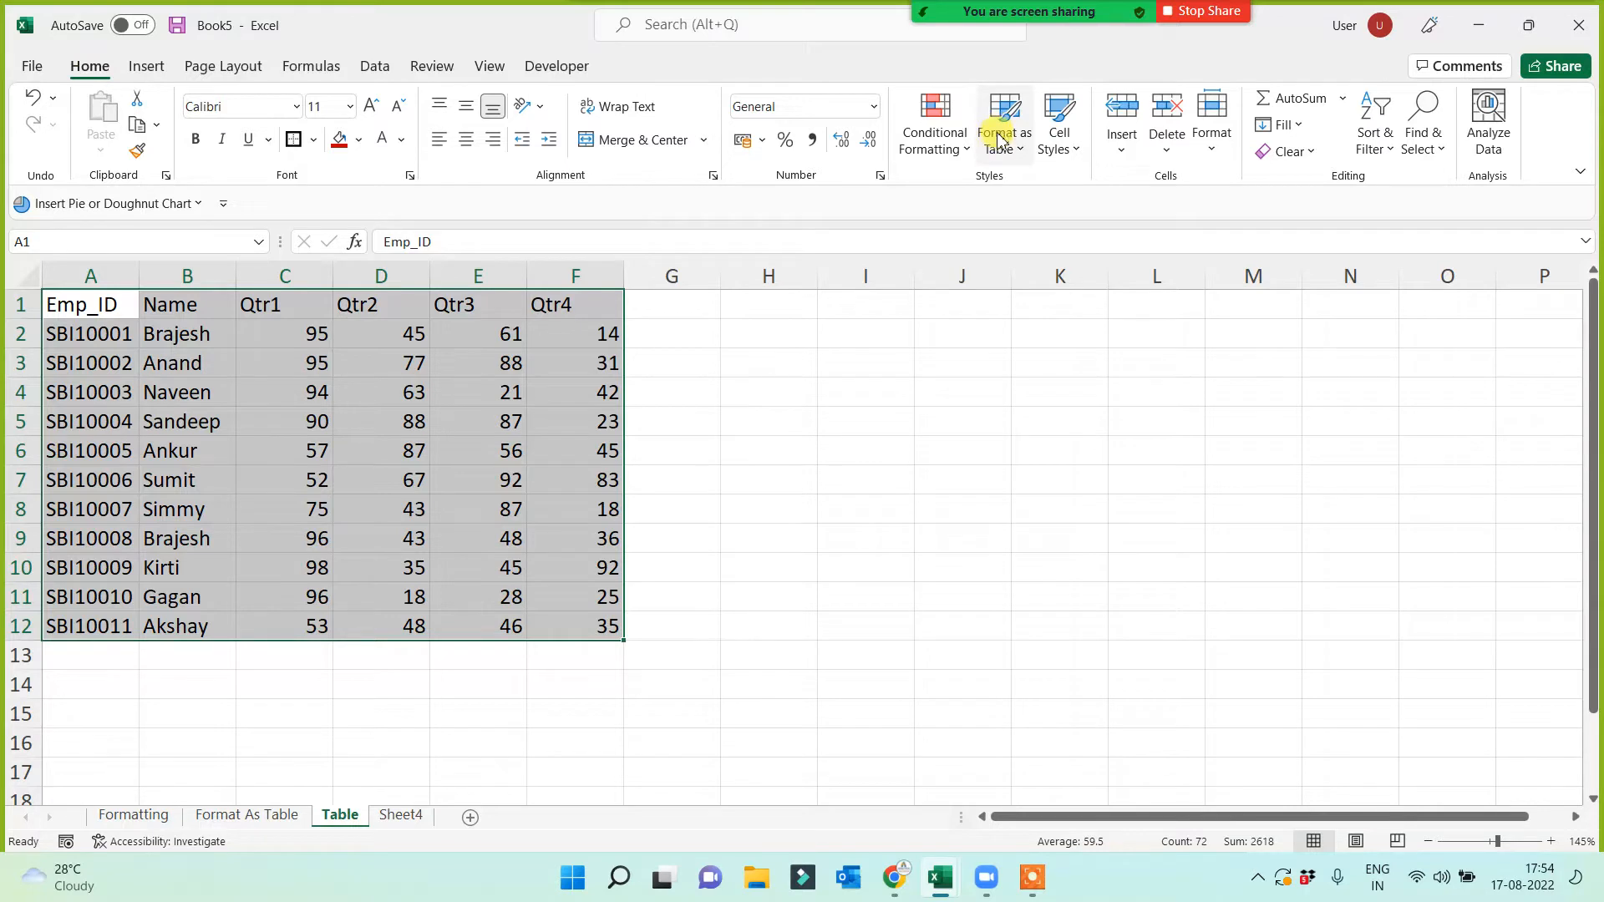
left_click(144, 67)
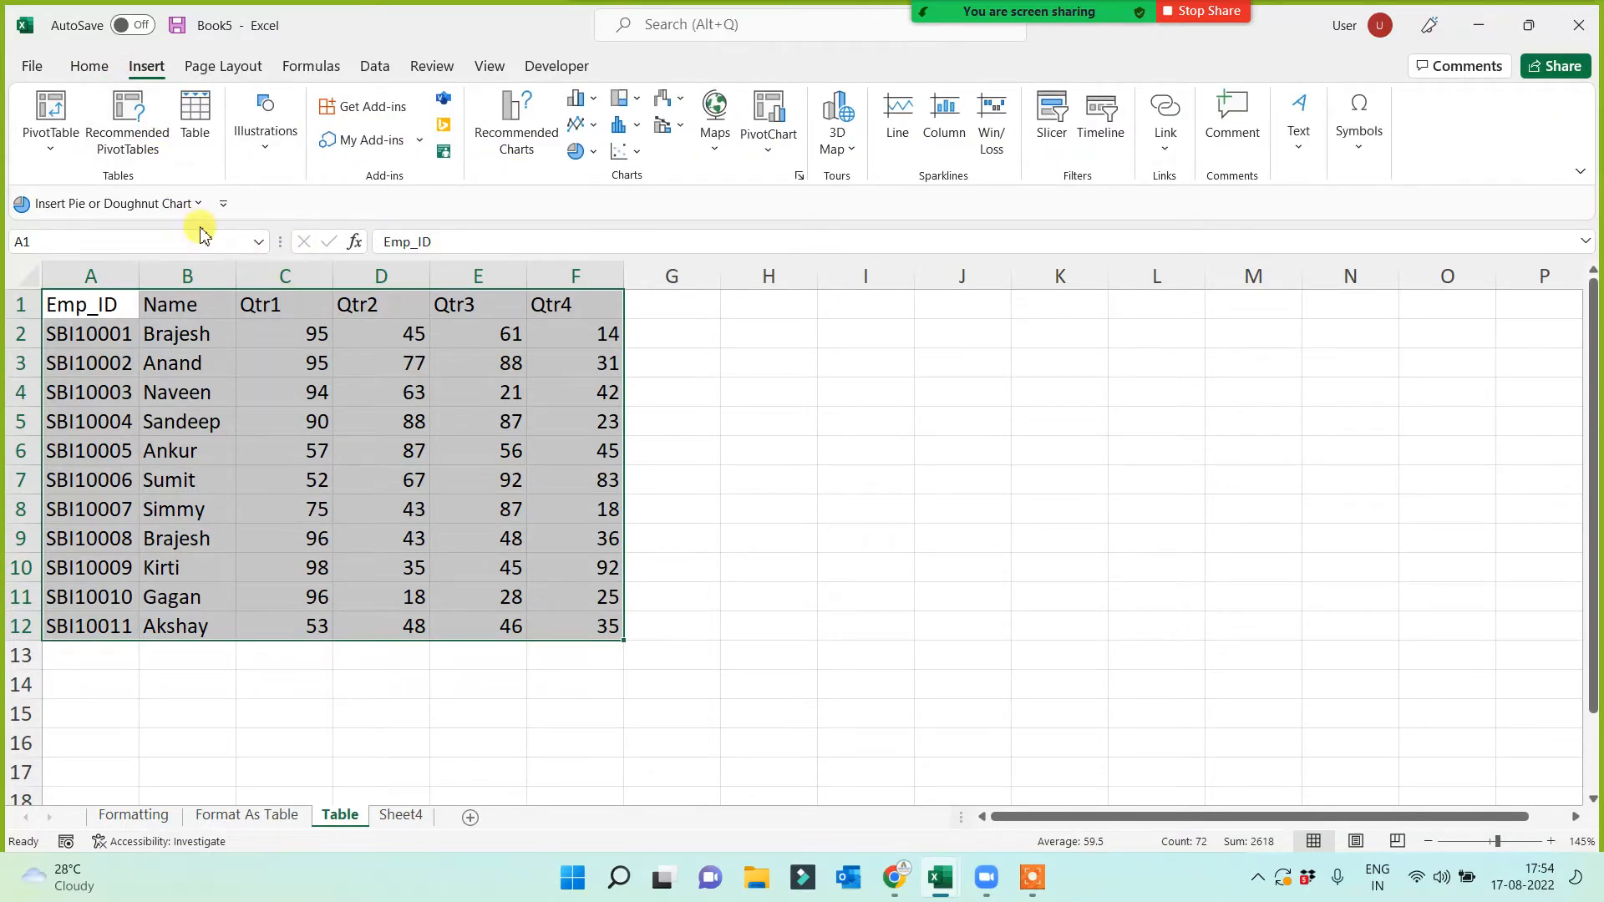
left_click(197, 122)
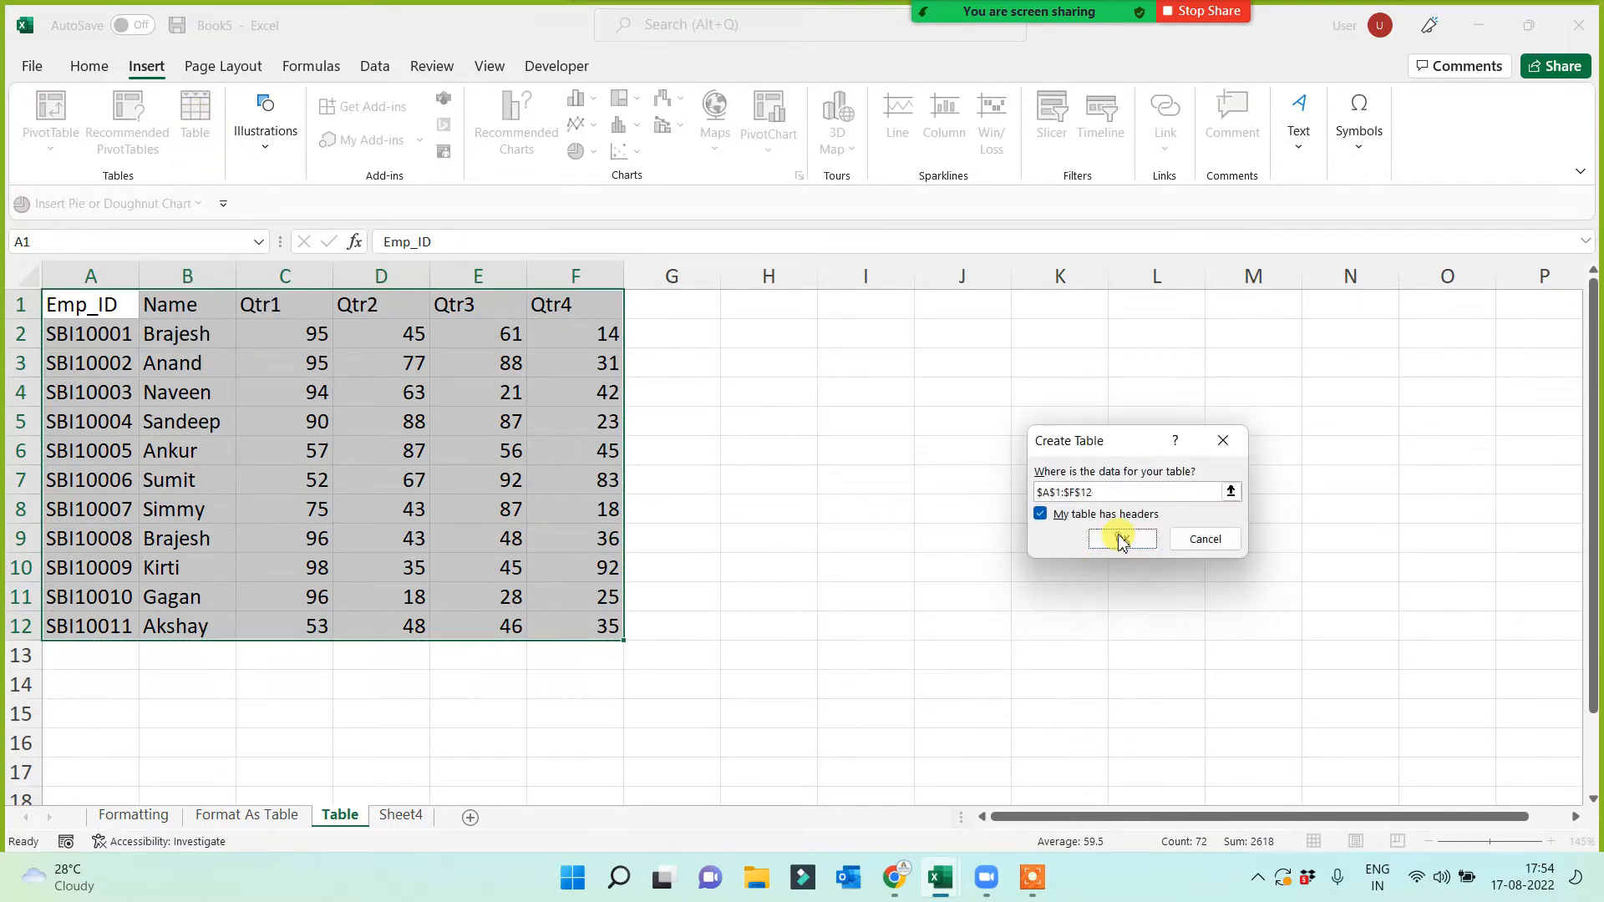
left_click(1119, 539)
Apply the orange banded style to the new table and centre all its contents horizontally
scroll(873, 555, "up", 2)
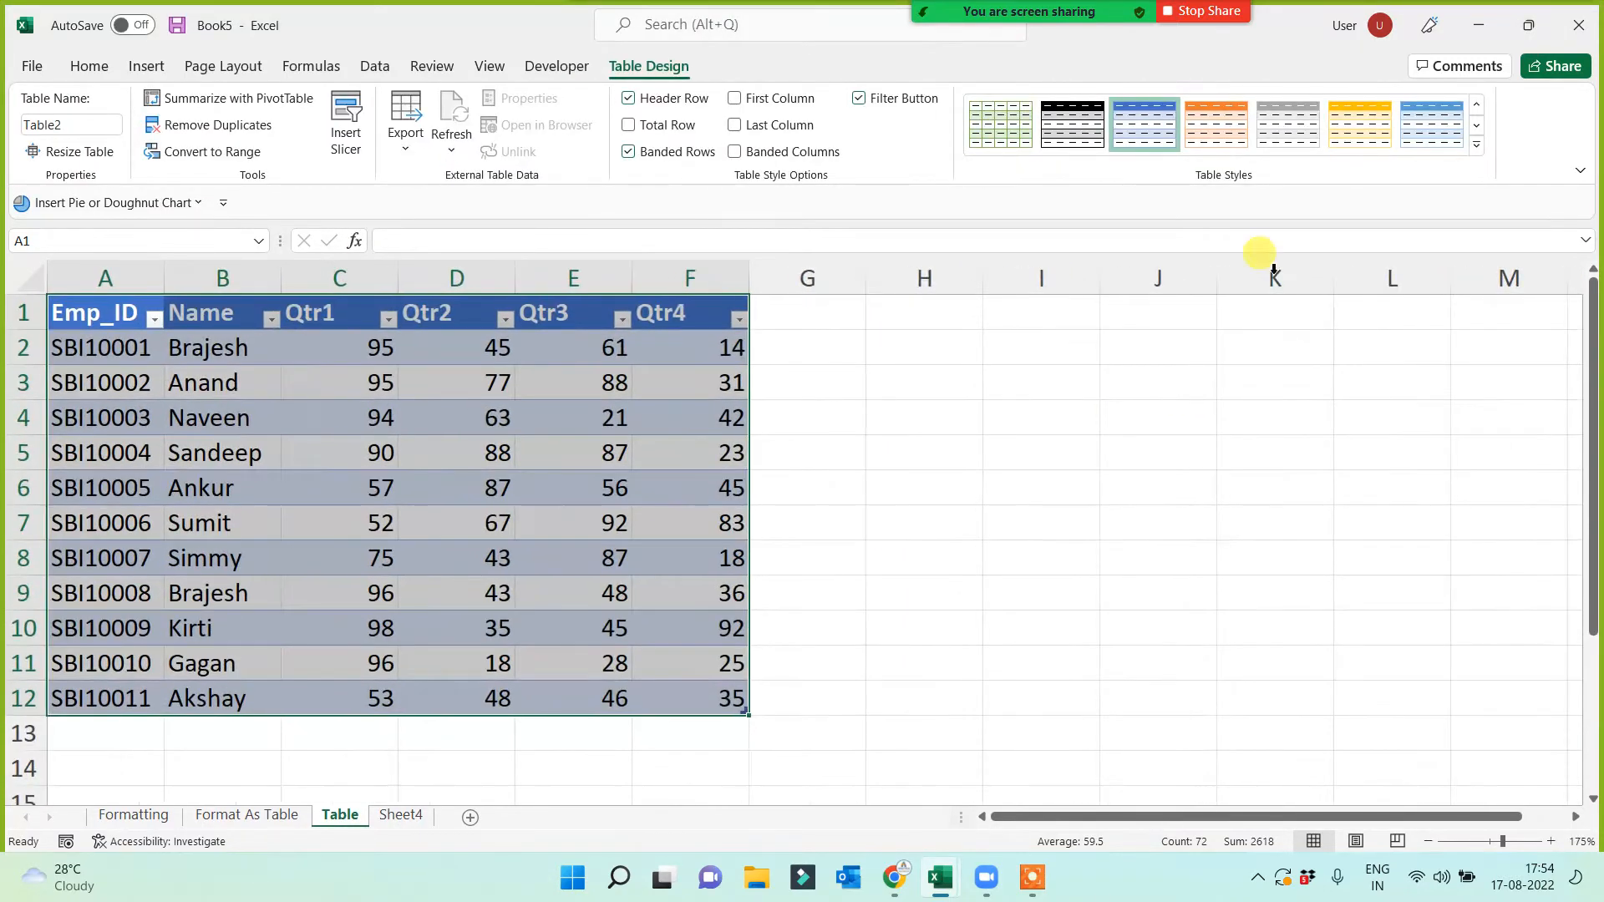
left_click(1233, 136)
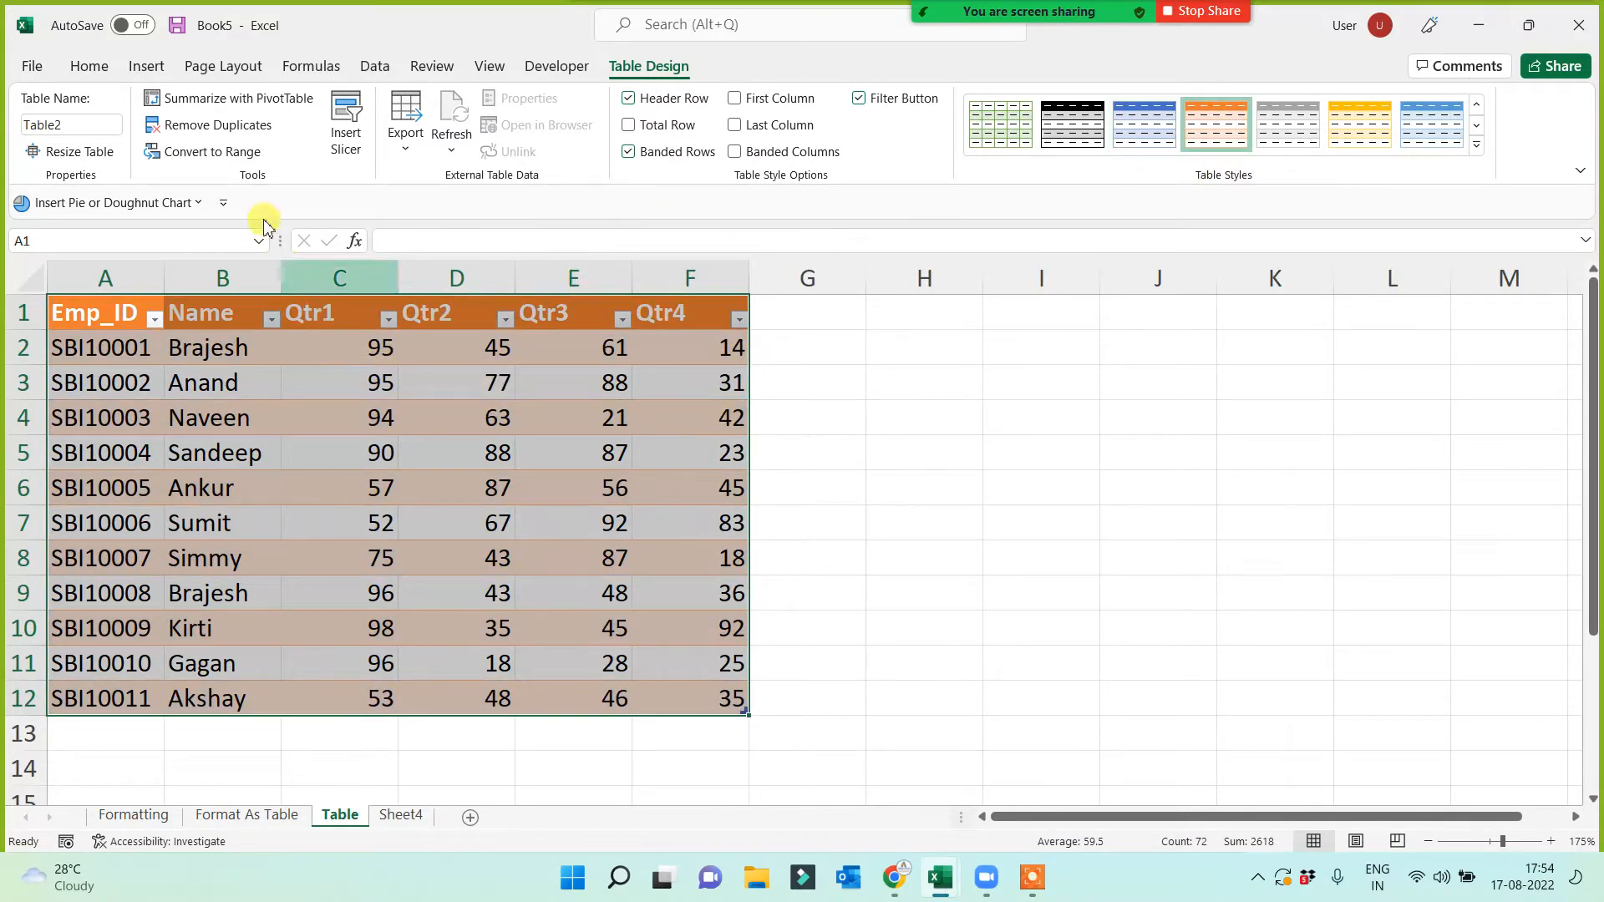
left_click(102, 67)
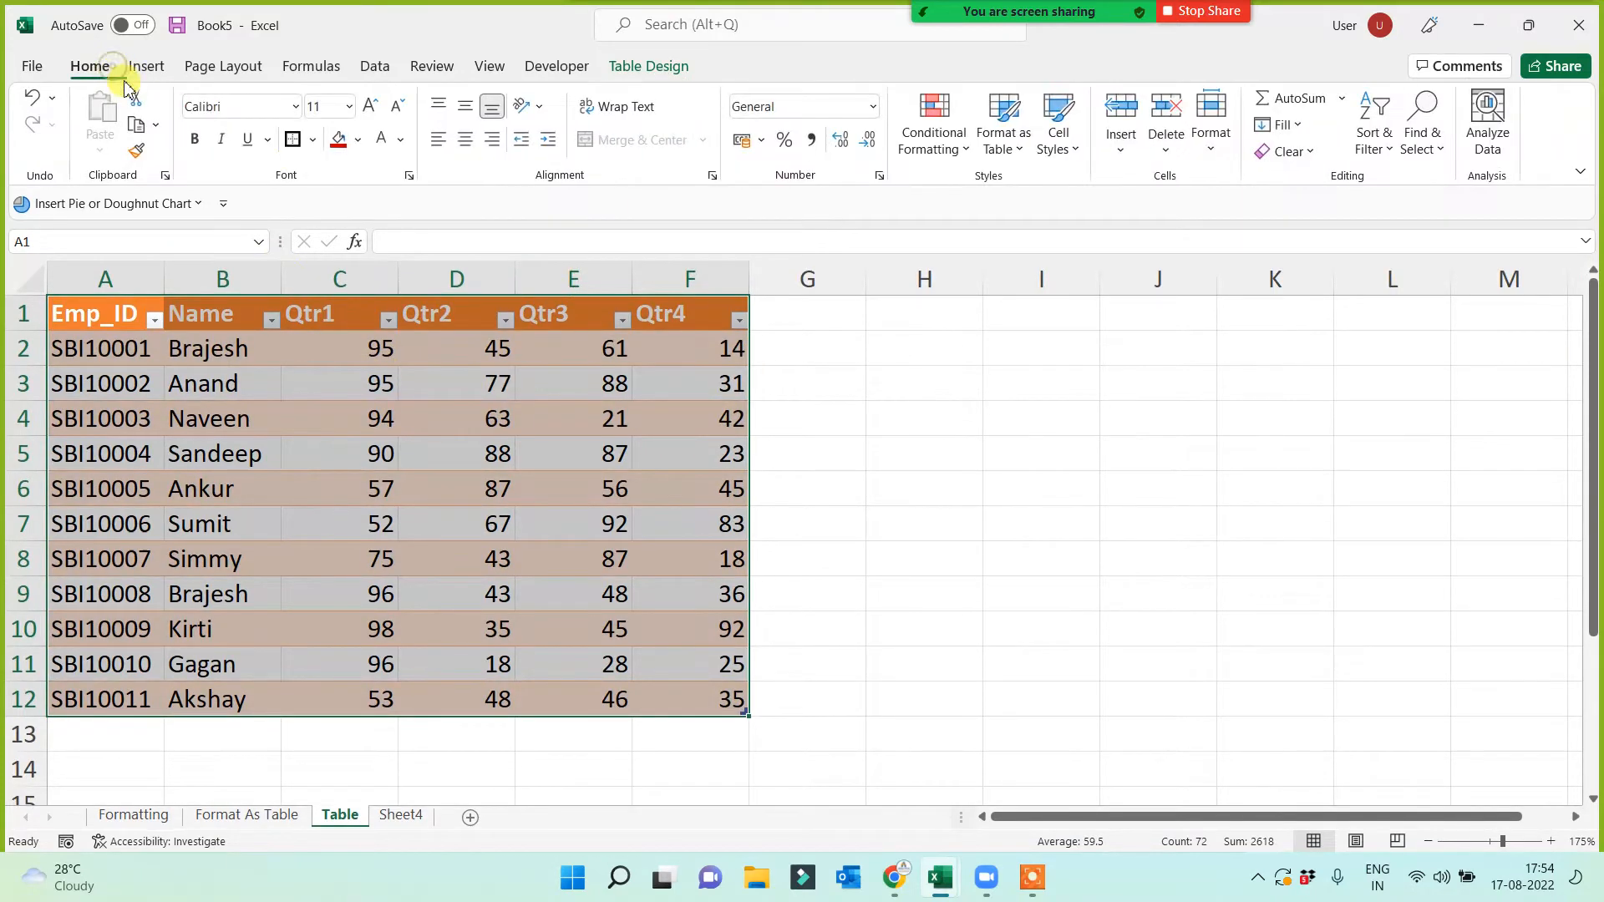
left_click(466, 140)
left_click(1029, 550)
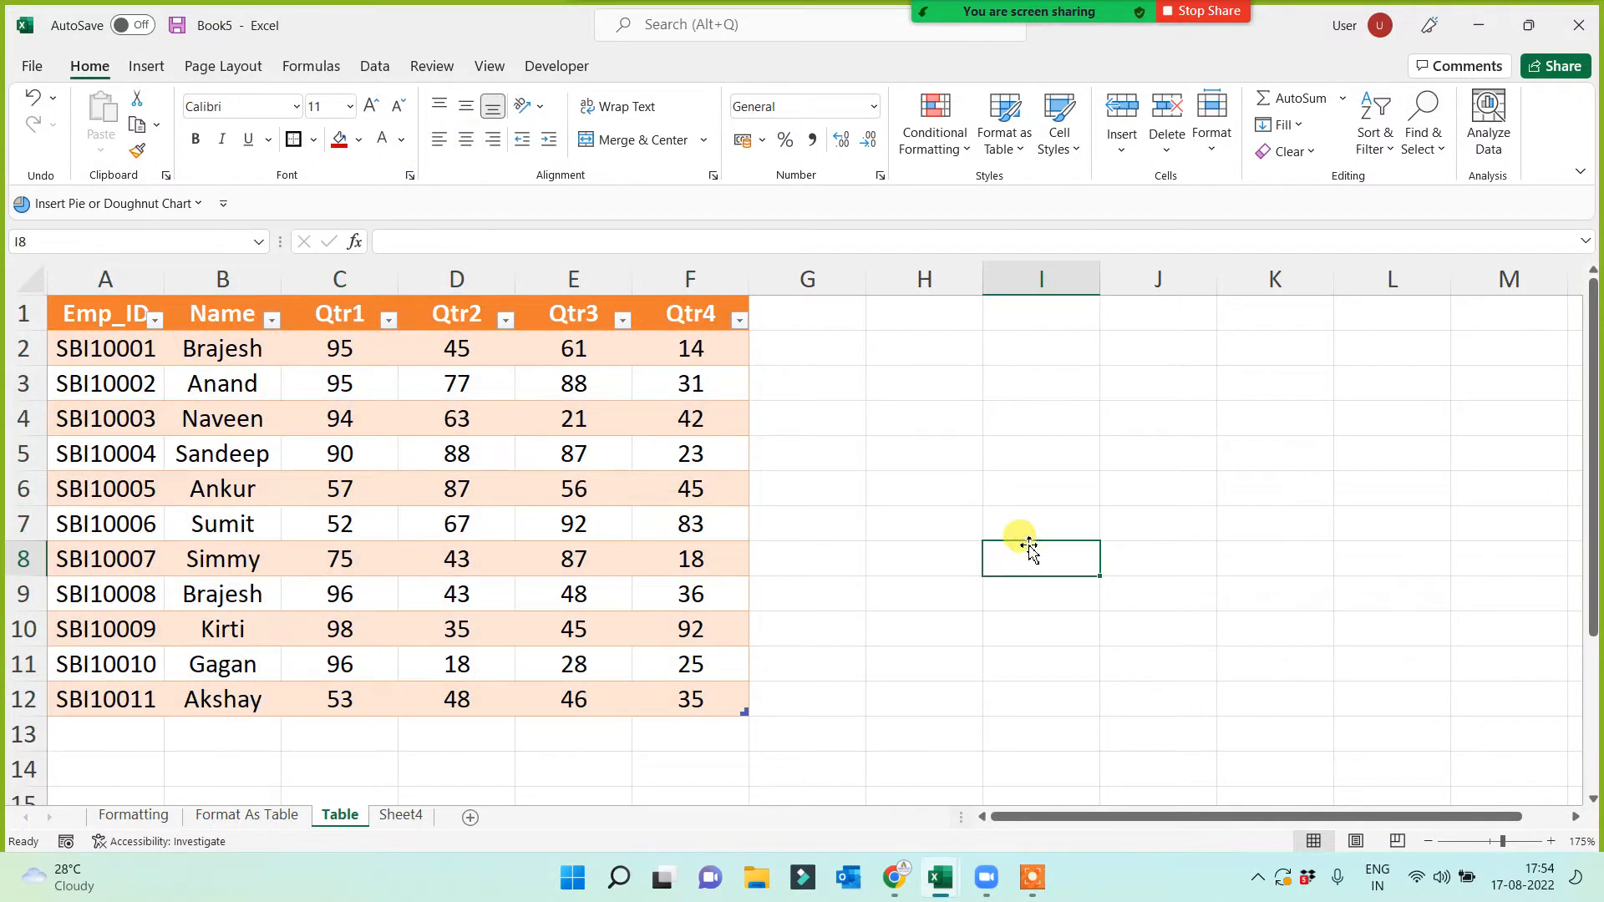
Rename Sheet4, which holds the last unformatted copy, as "Ctrl + T"
left_click(401, 816)
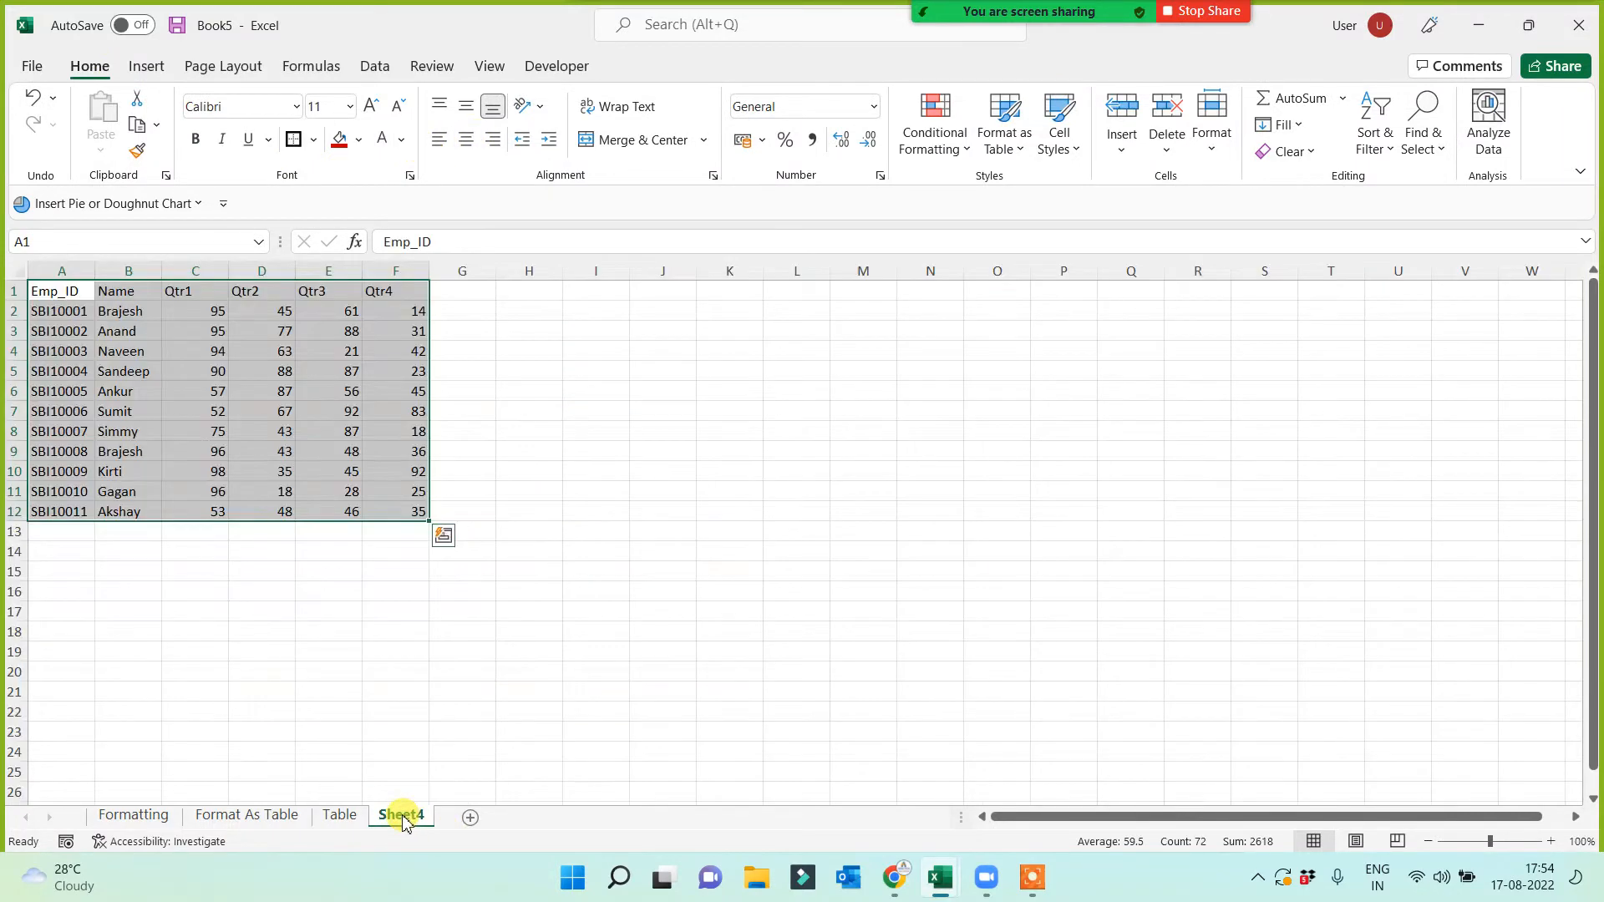
double_click(401, 816)
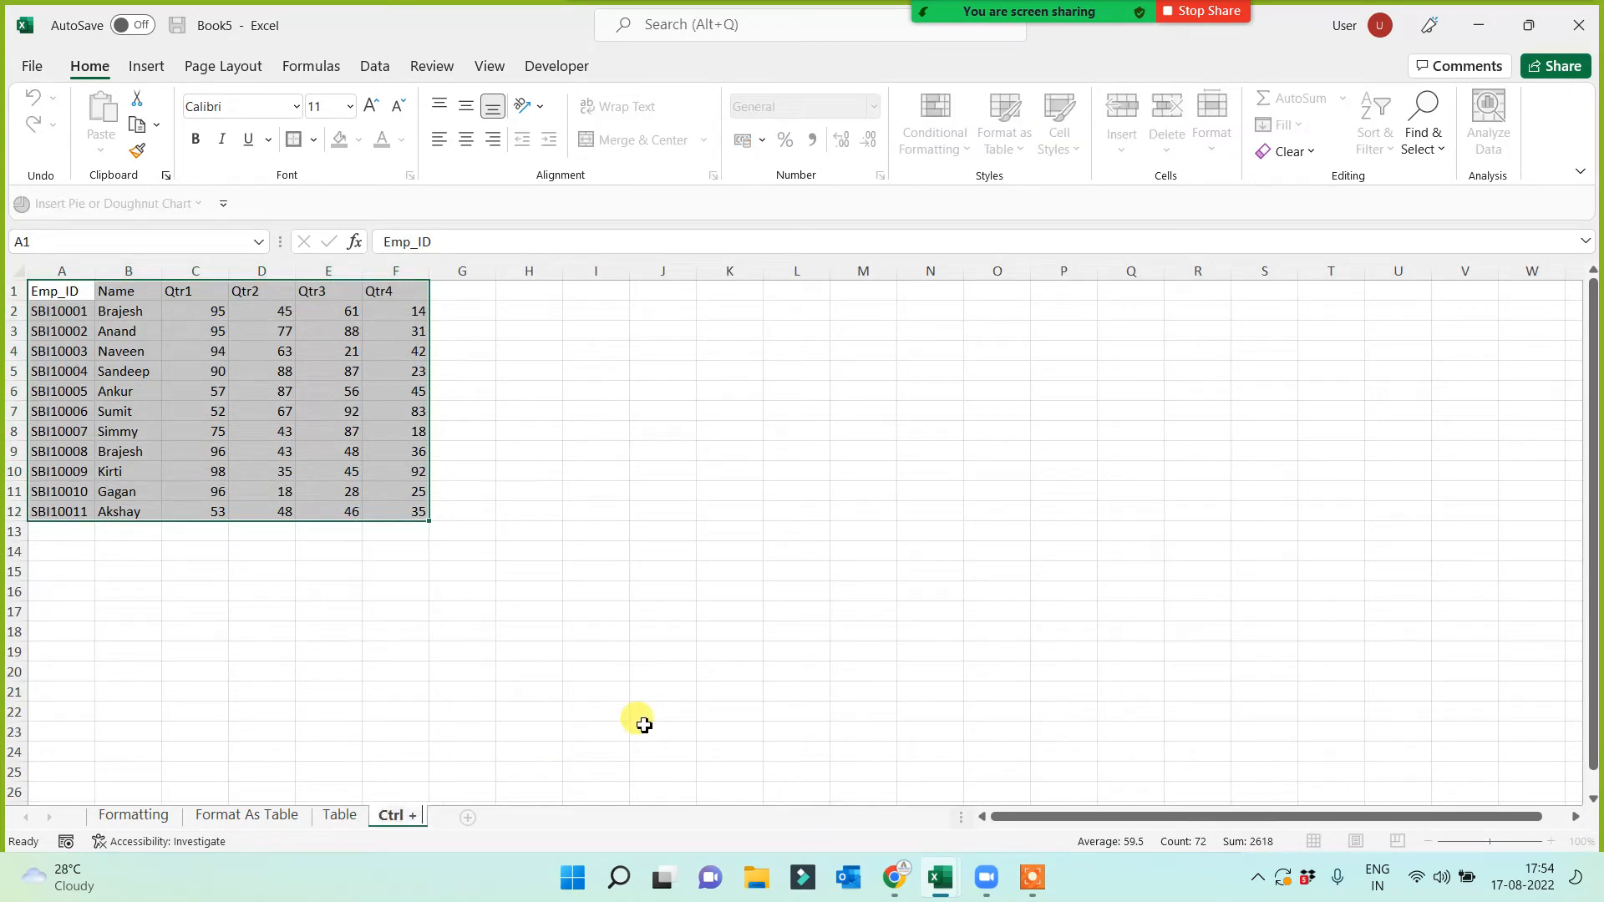
left_click(511, 690)
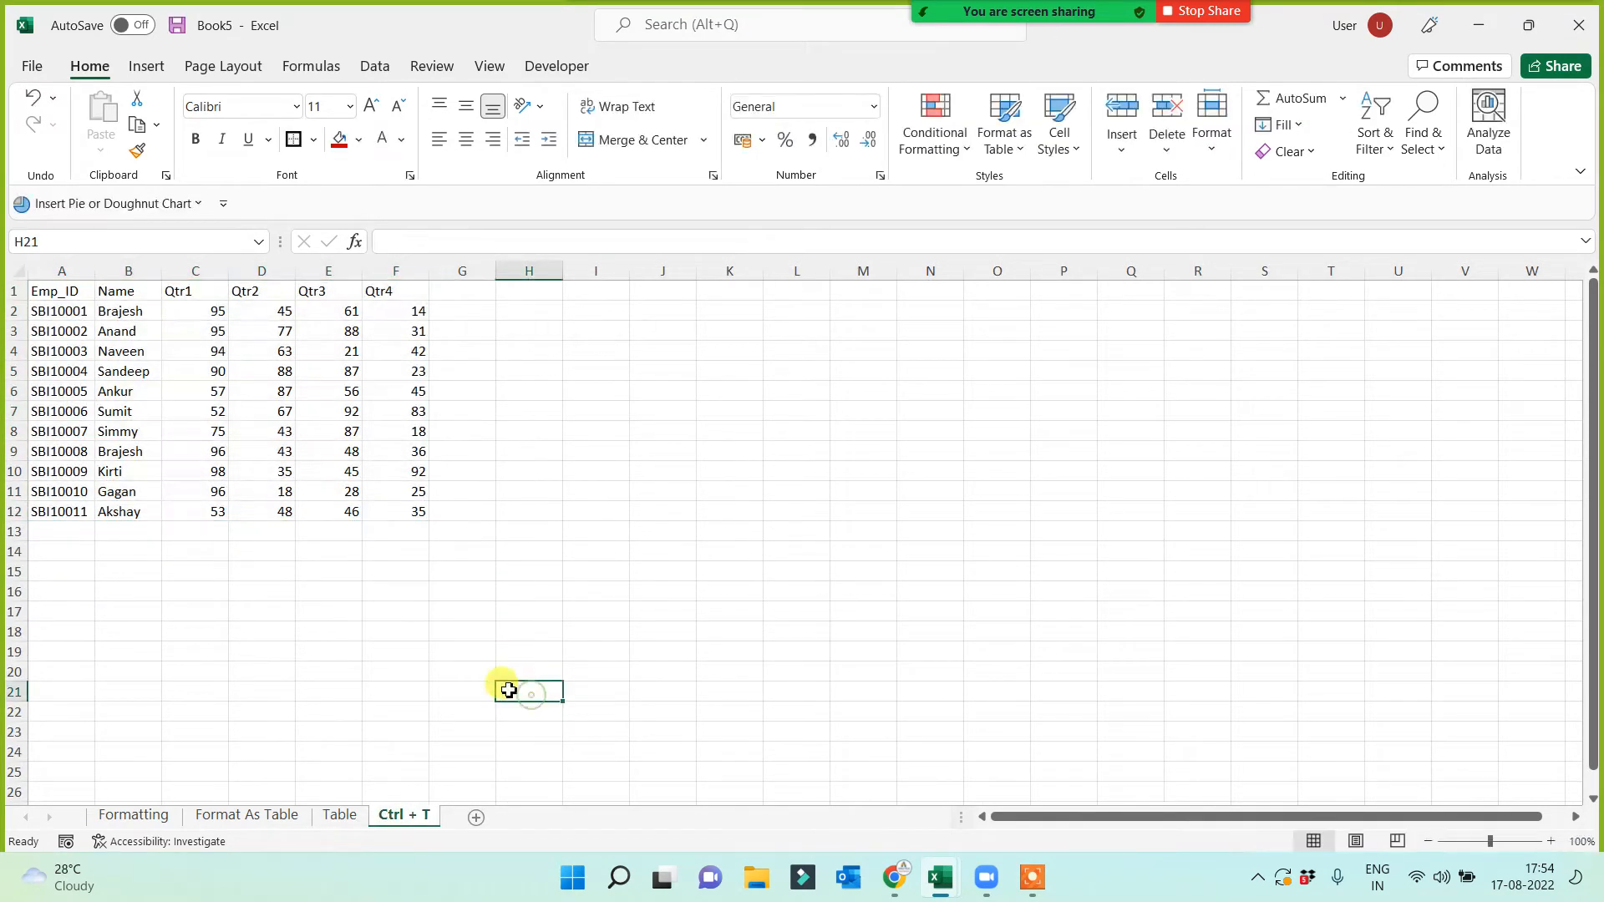
Convert the employee data A1:F12 on the "Ctrl + T" sheet into a table with headers
left_click_drag(45, 300, 393, 512)
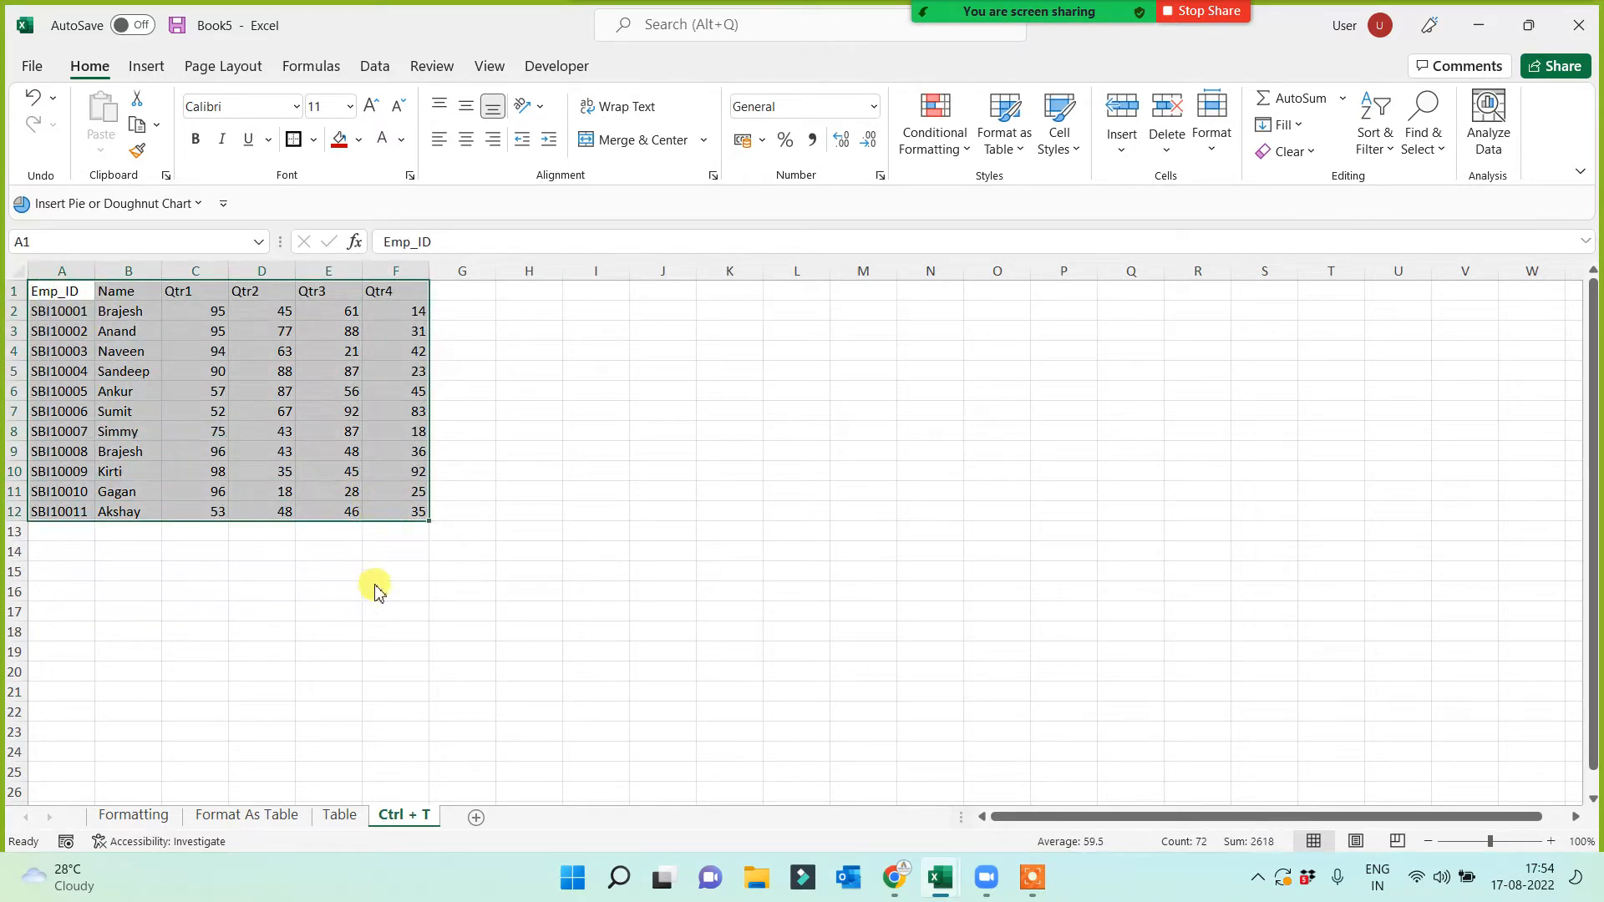
key("ctrl+t")
key("Return")
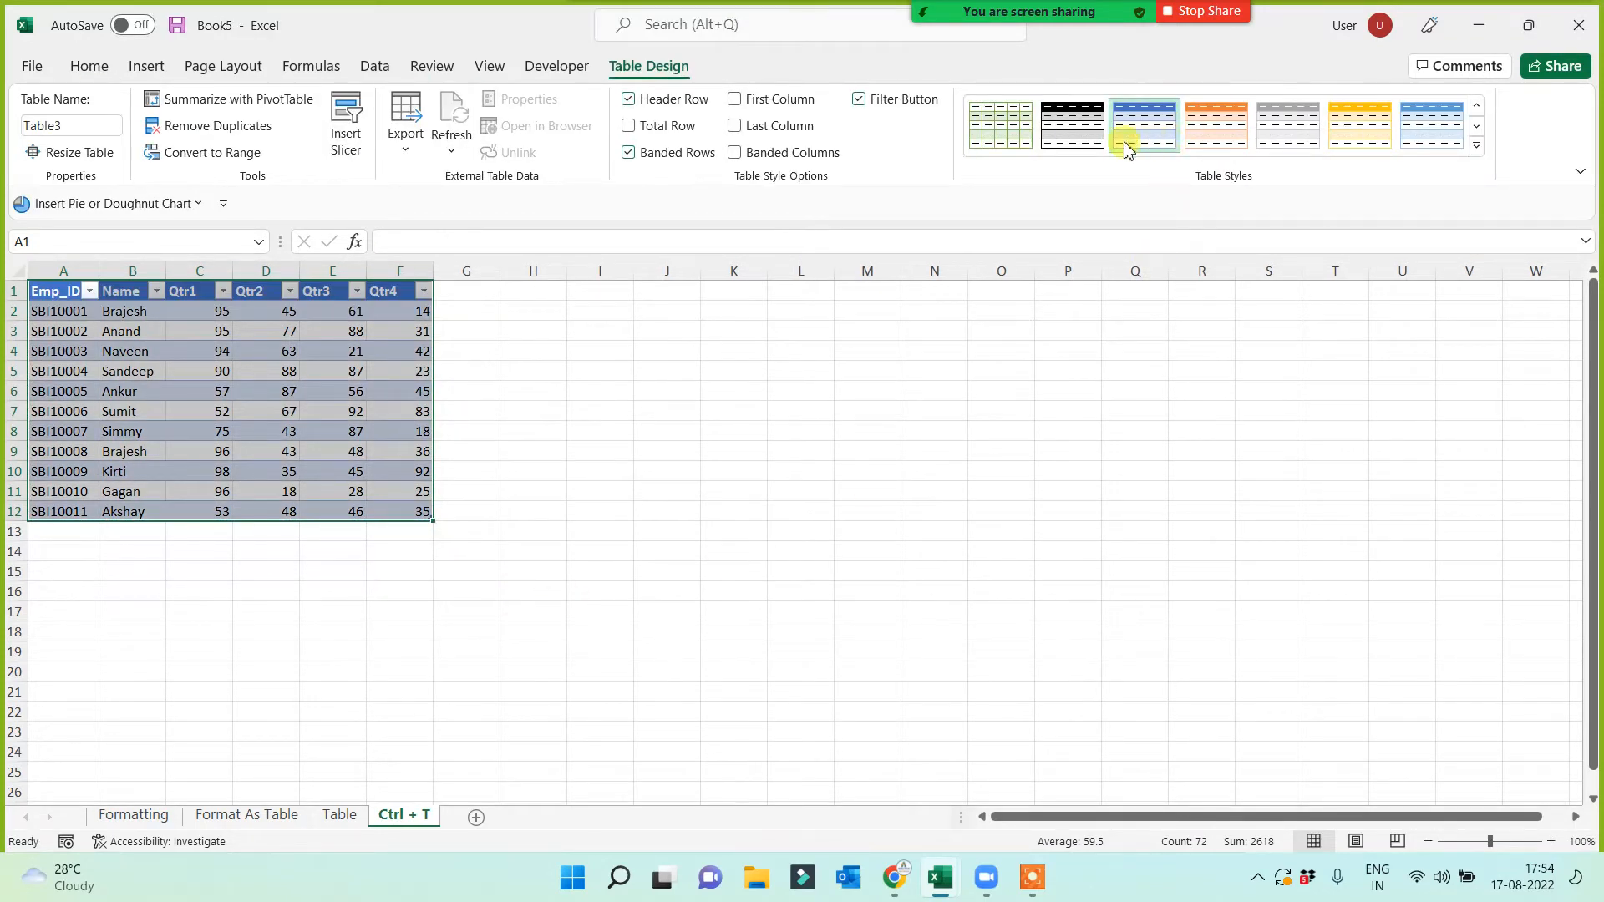
Apply the black-header table style with grey banded rows to this table and deselect it
left_click(1097, 144)
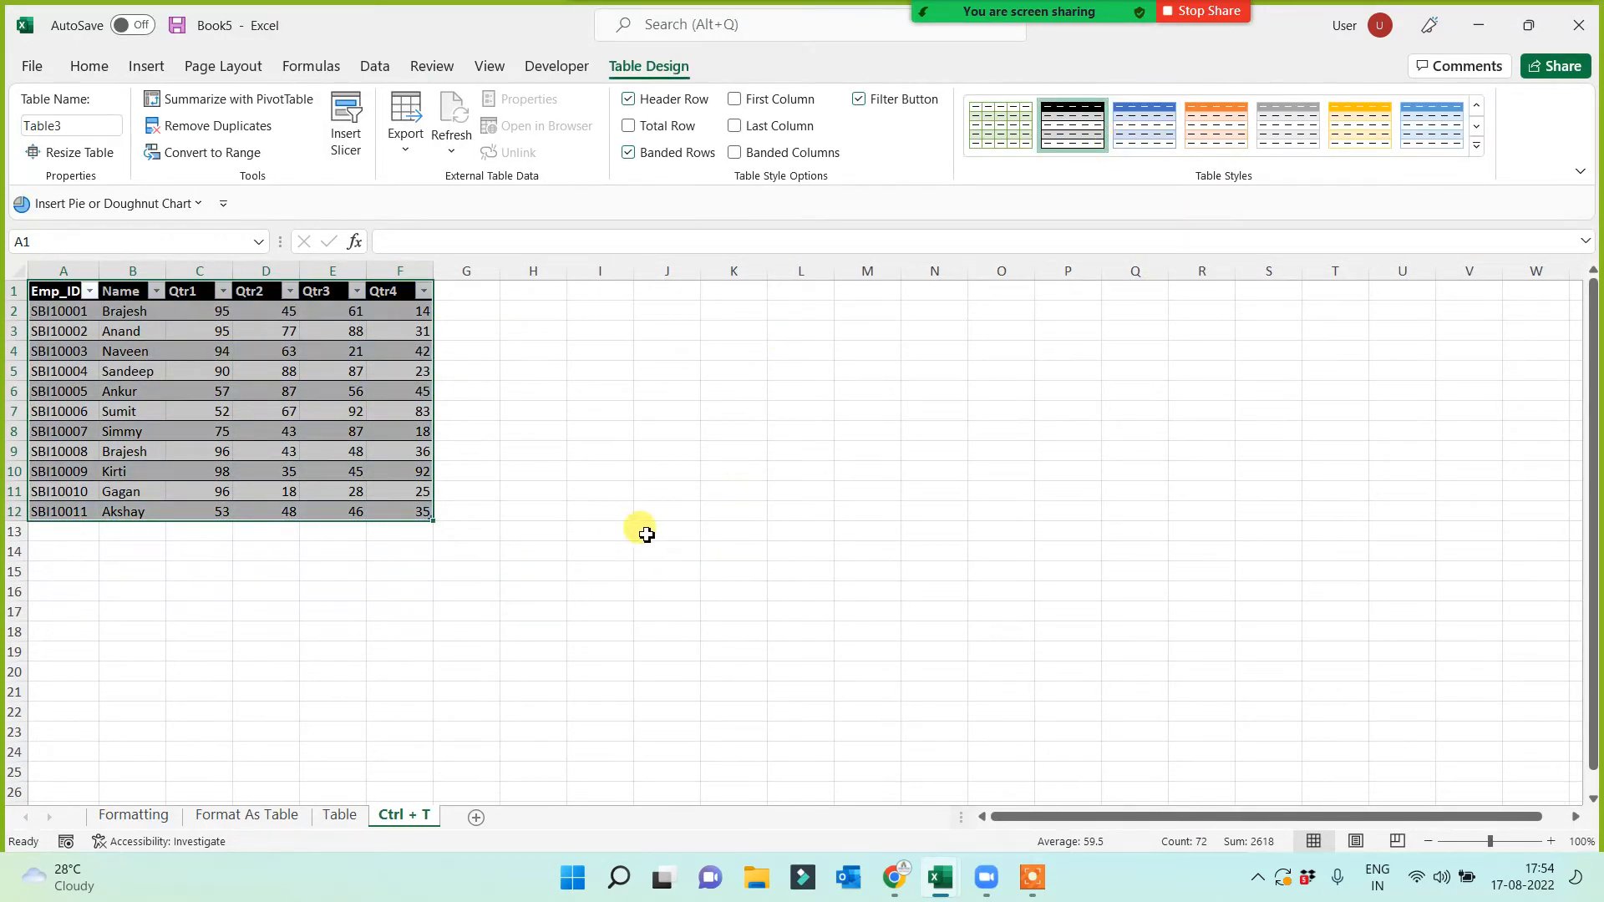
scroll(637, 530, "up", 1)
scroll(783, 564, "up", 3)
left_click(831, 526)
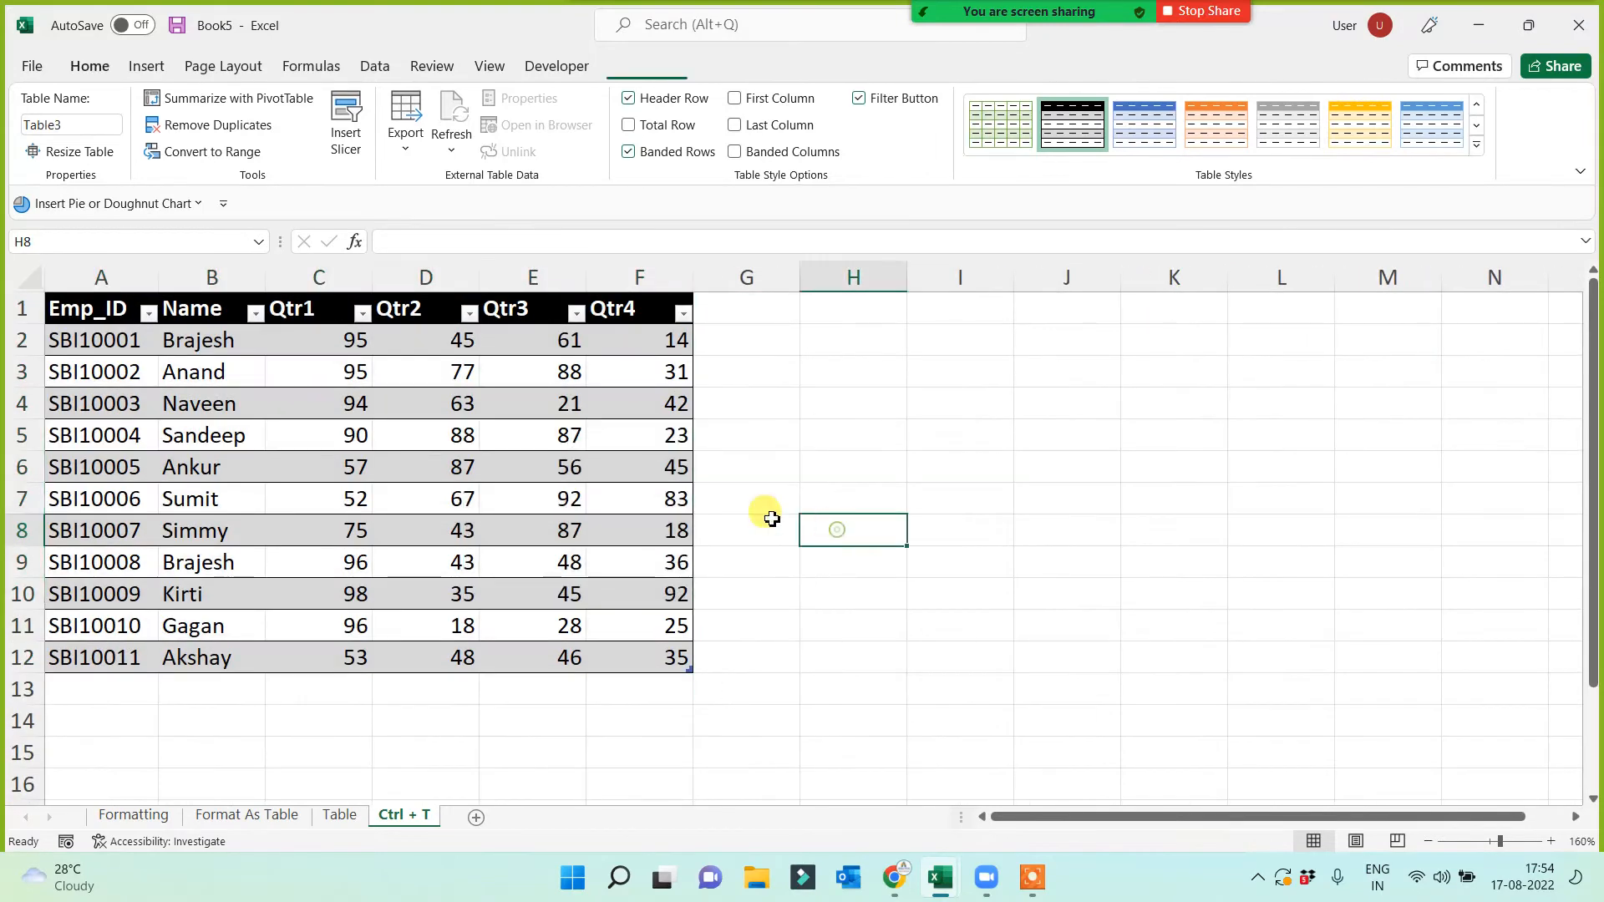
Review the tables on the Format As Table, Table, Ctrl + T and Formatting sheets
left_click(287, 815)
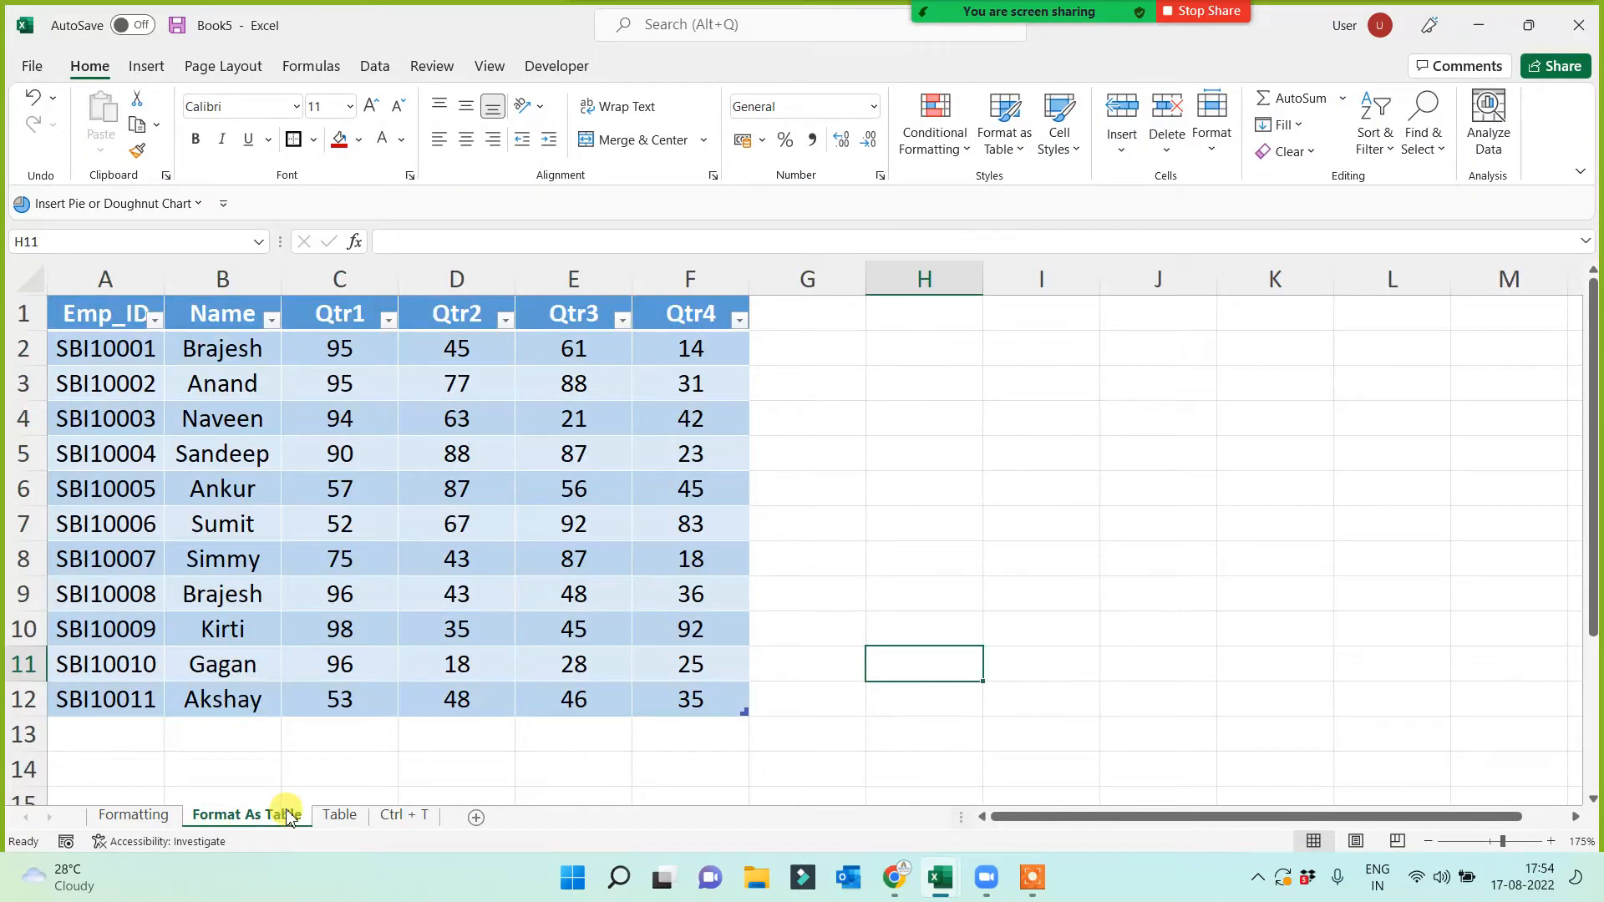
left_click(344, 816)
left_click(410, 821)
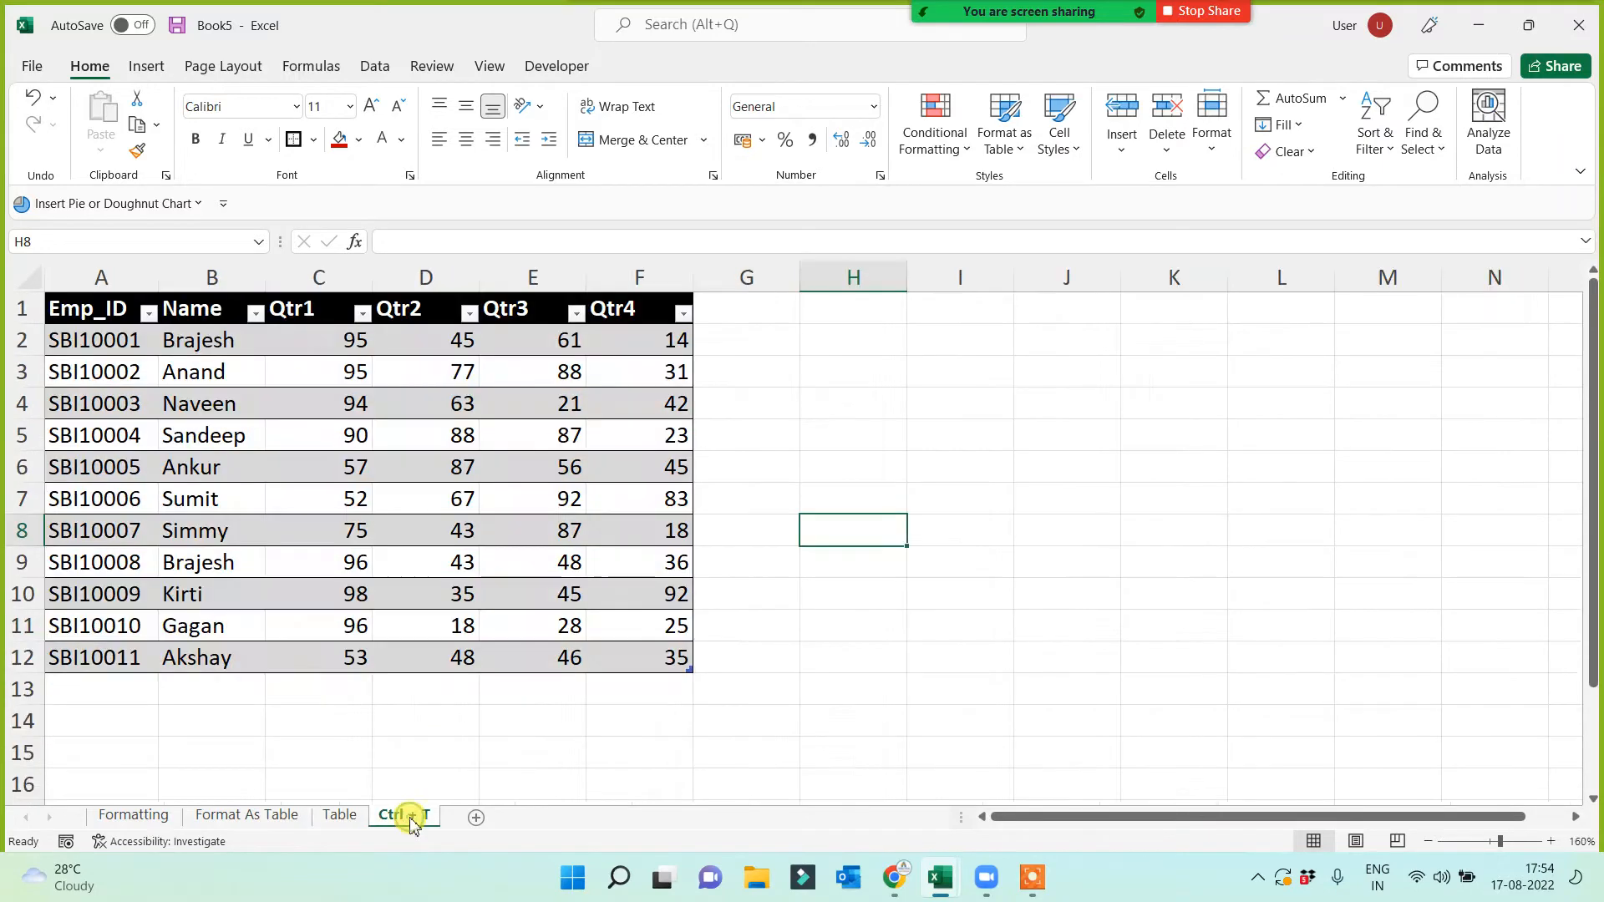
left_click(736, 717)
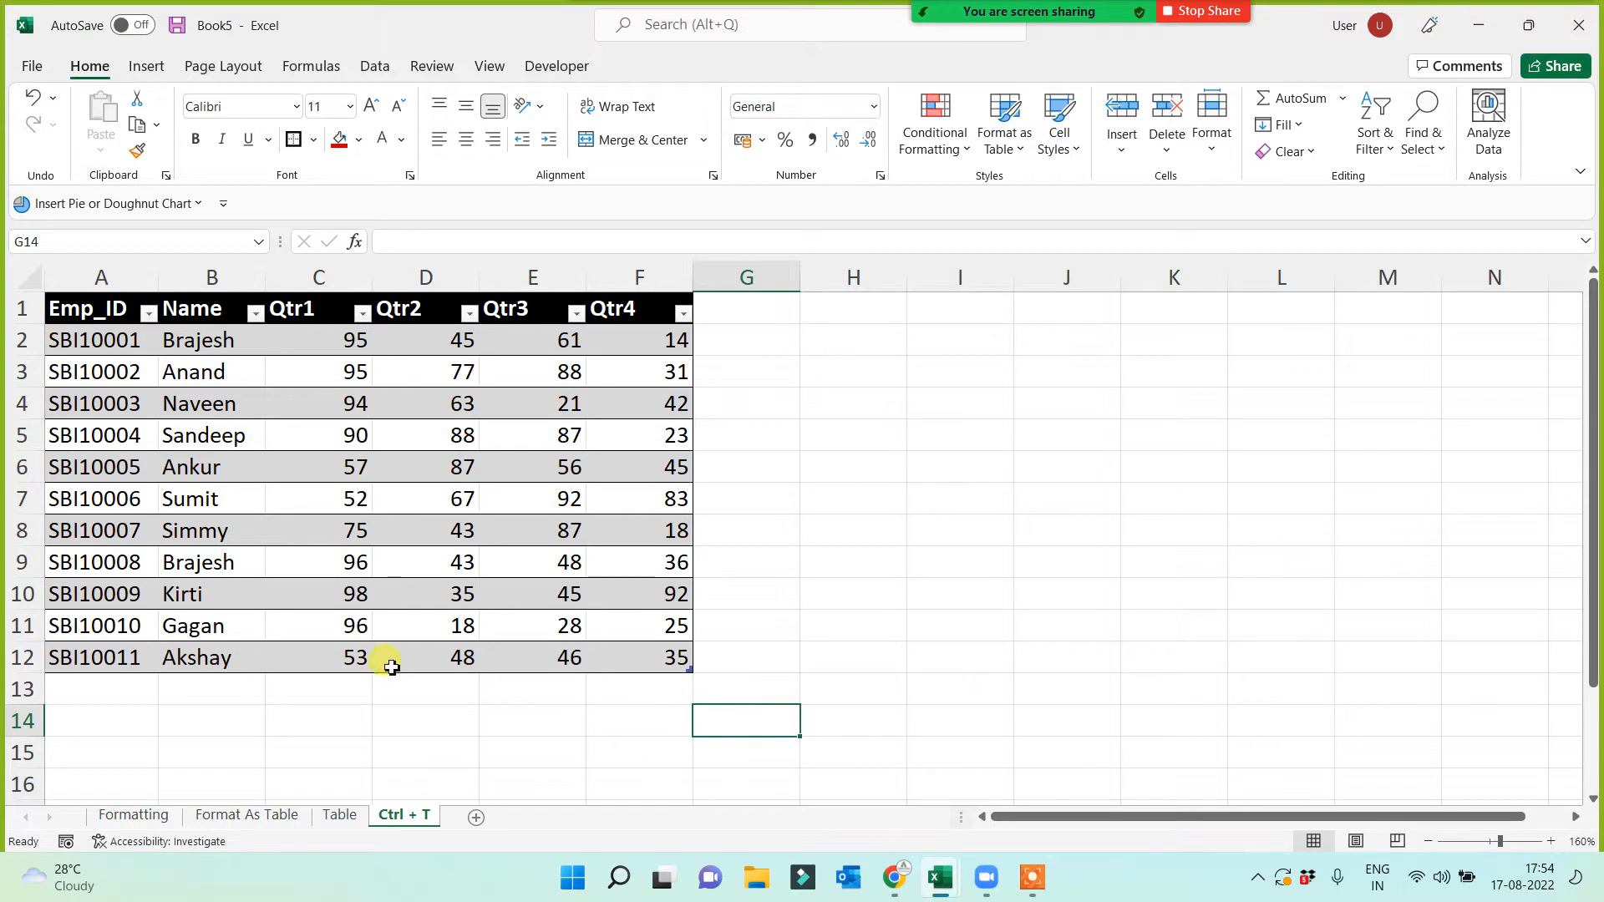
left_click(155, 817)
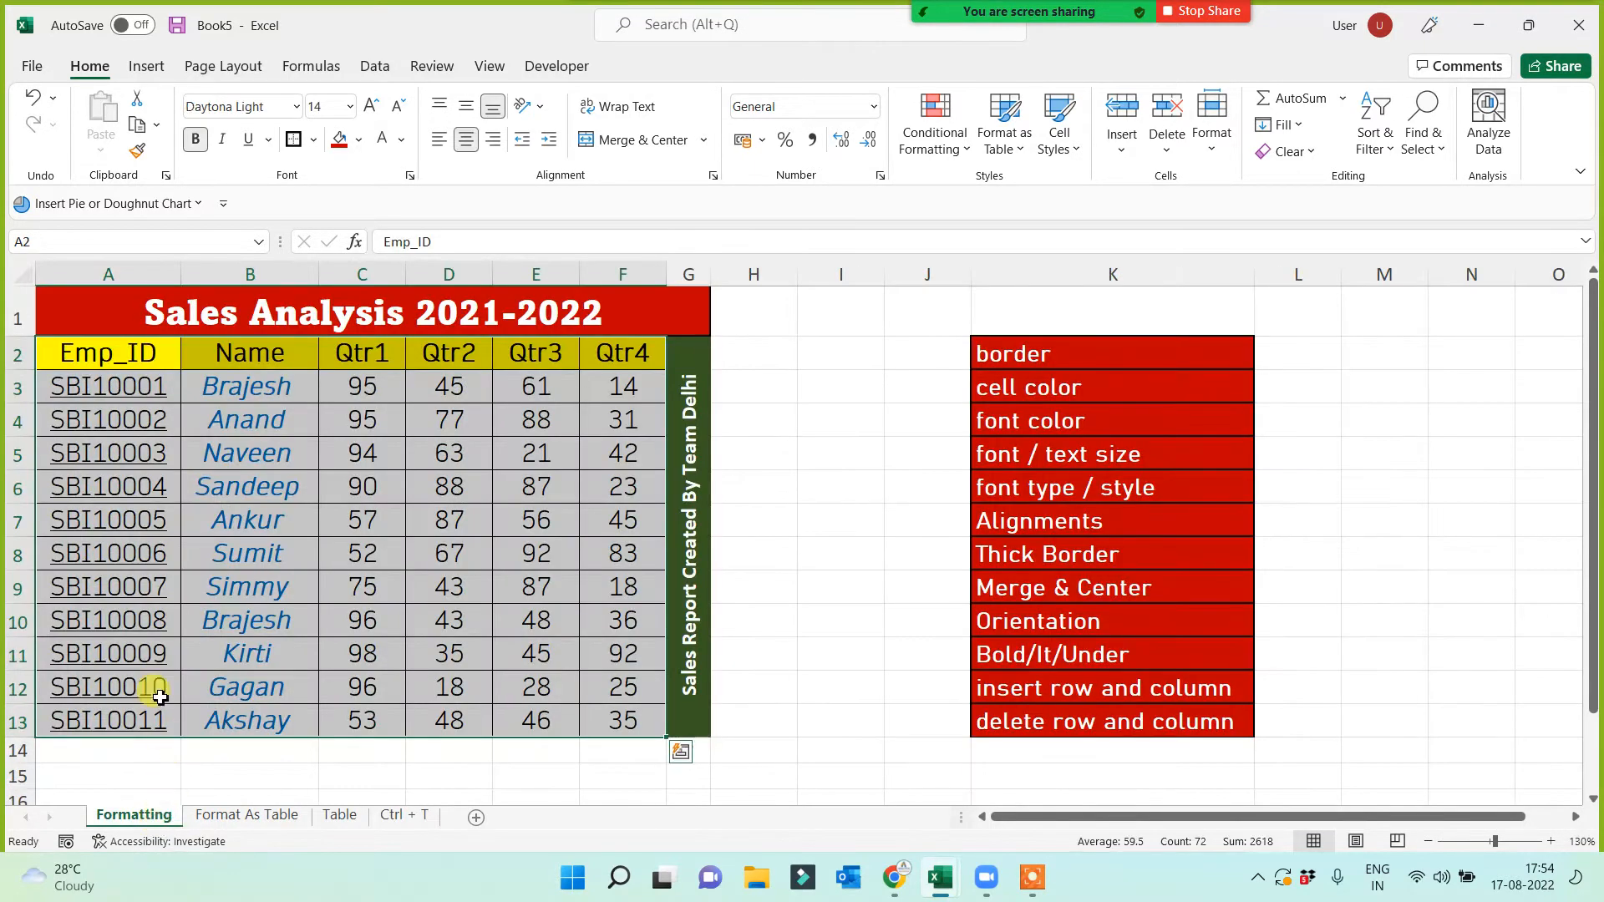
left_click_drag(653, 511, 809, 451)
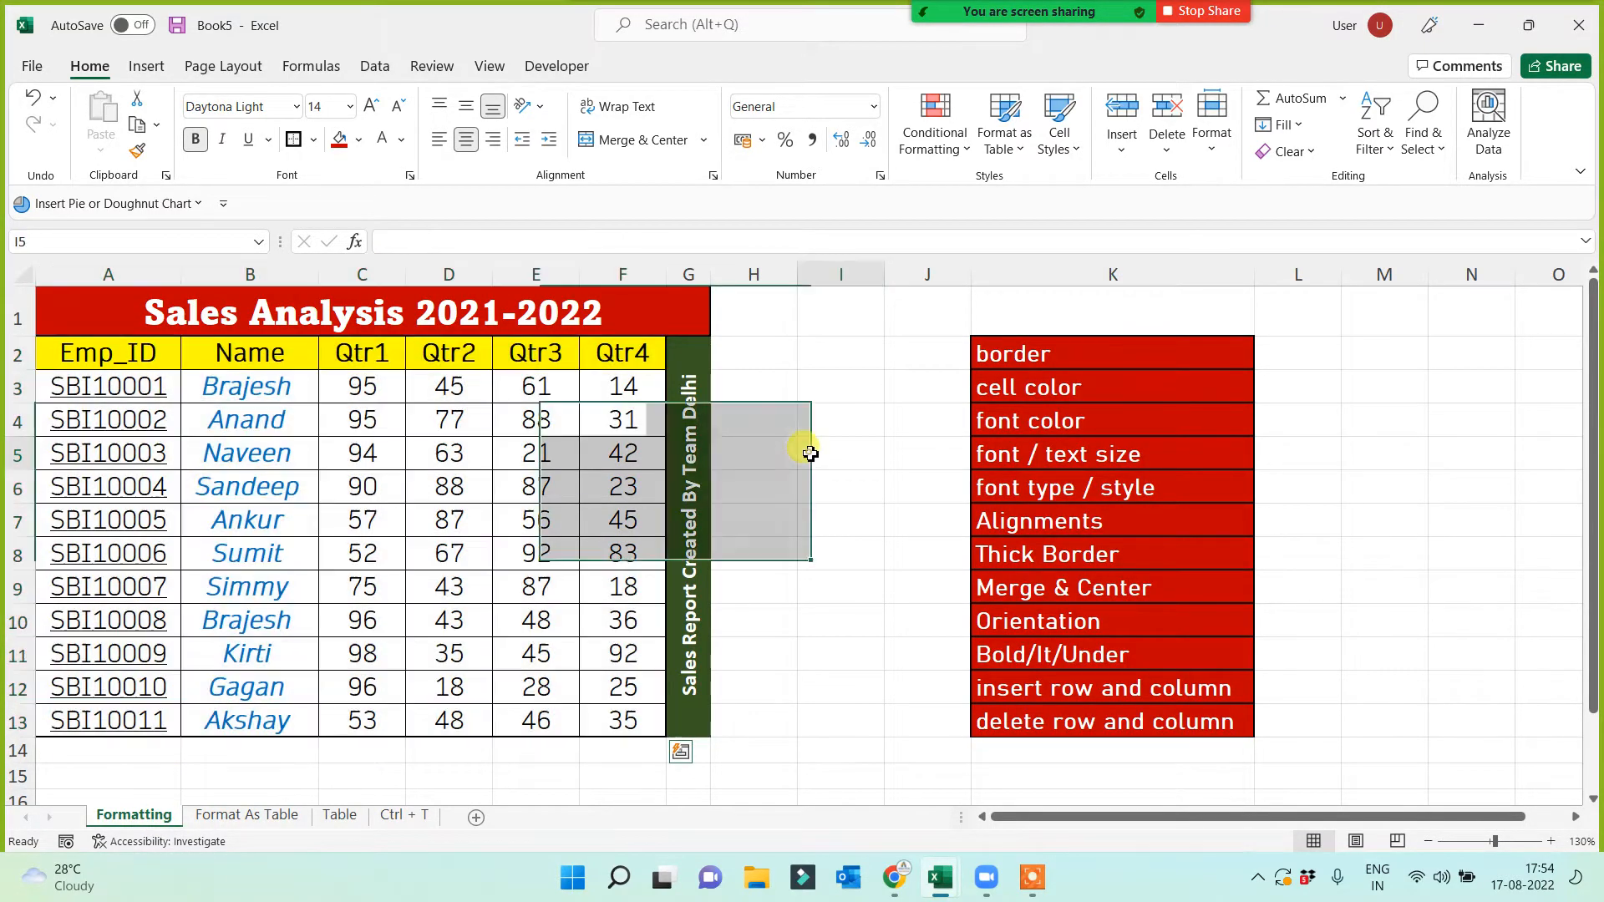
left_click(808, 451)
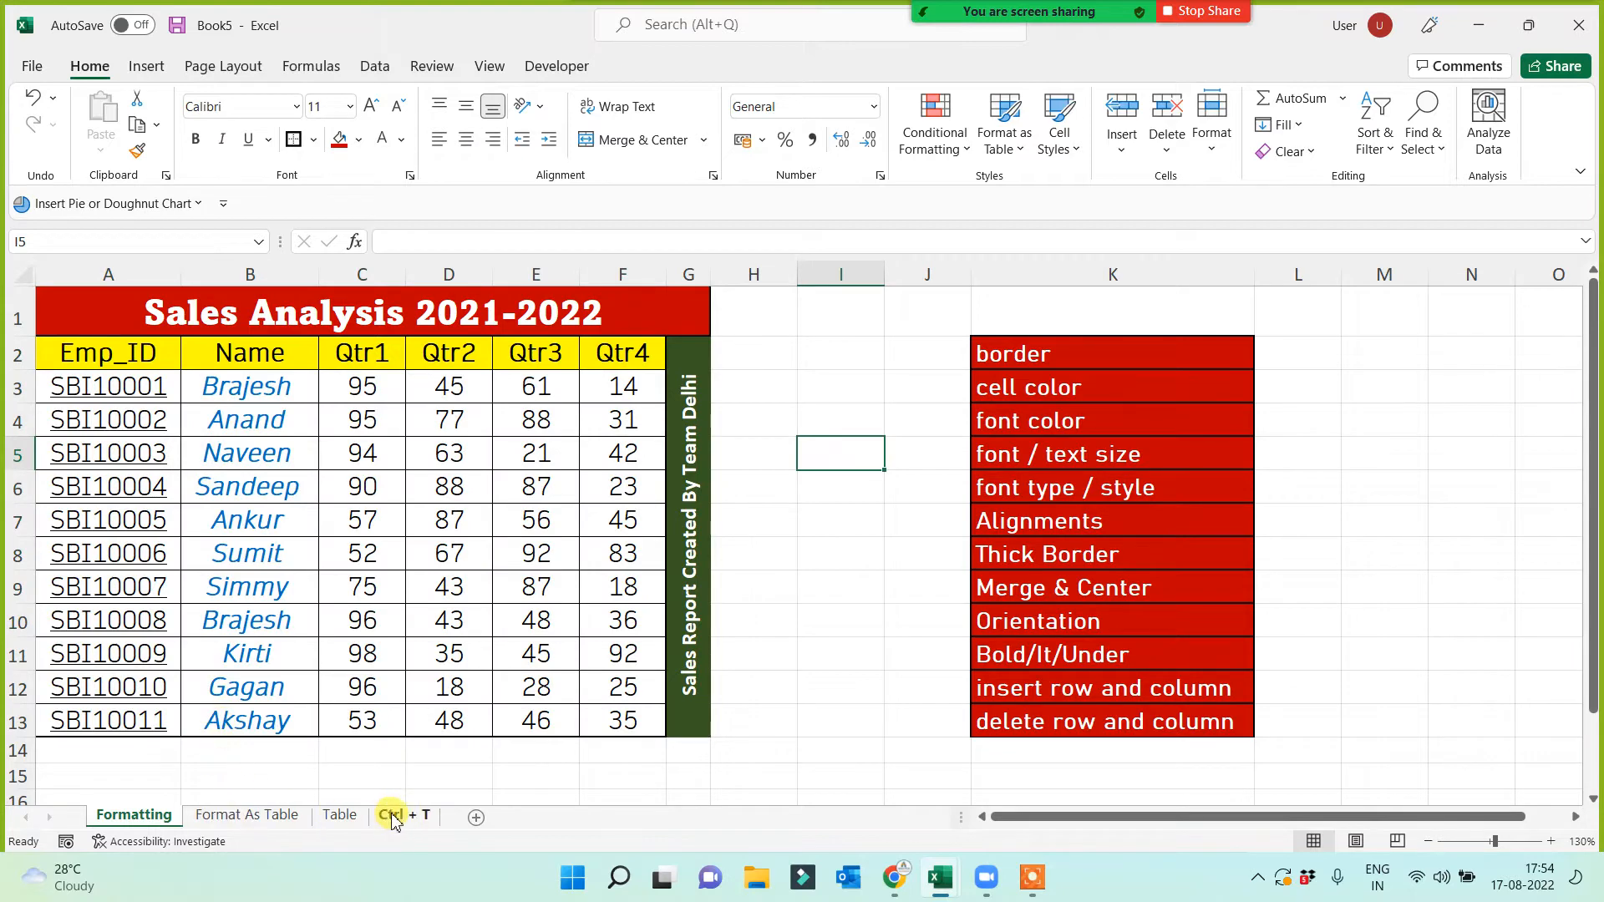
In the Tab Options for All.xlsx workbook, copy the green cell format onto the "***Format as a Table" and "Table (ctrl + T)" topics with Format Painter
left_click(949, 892)
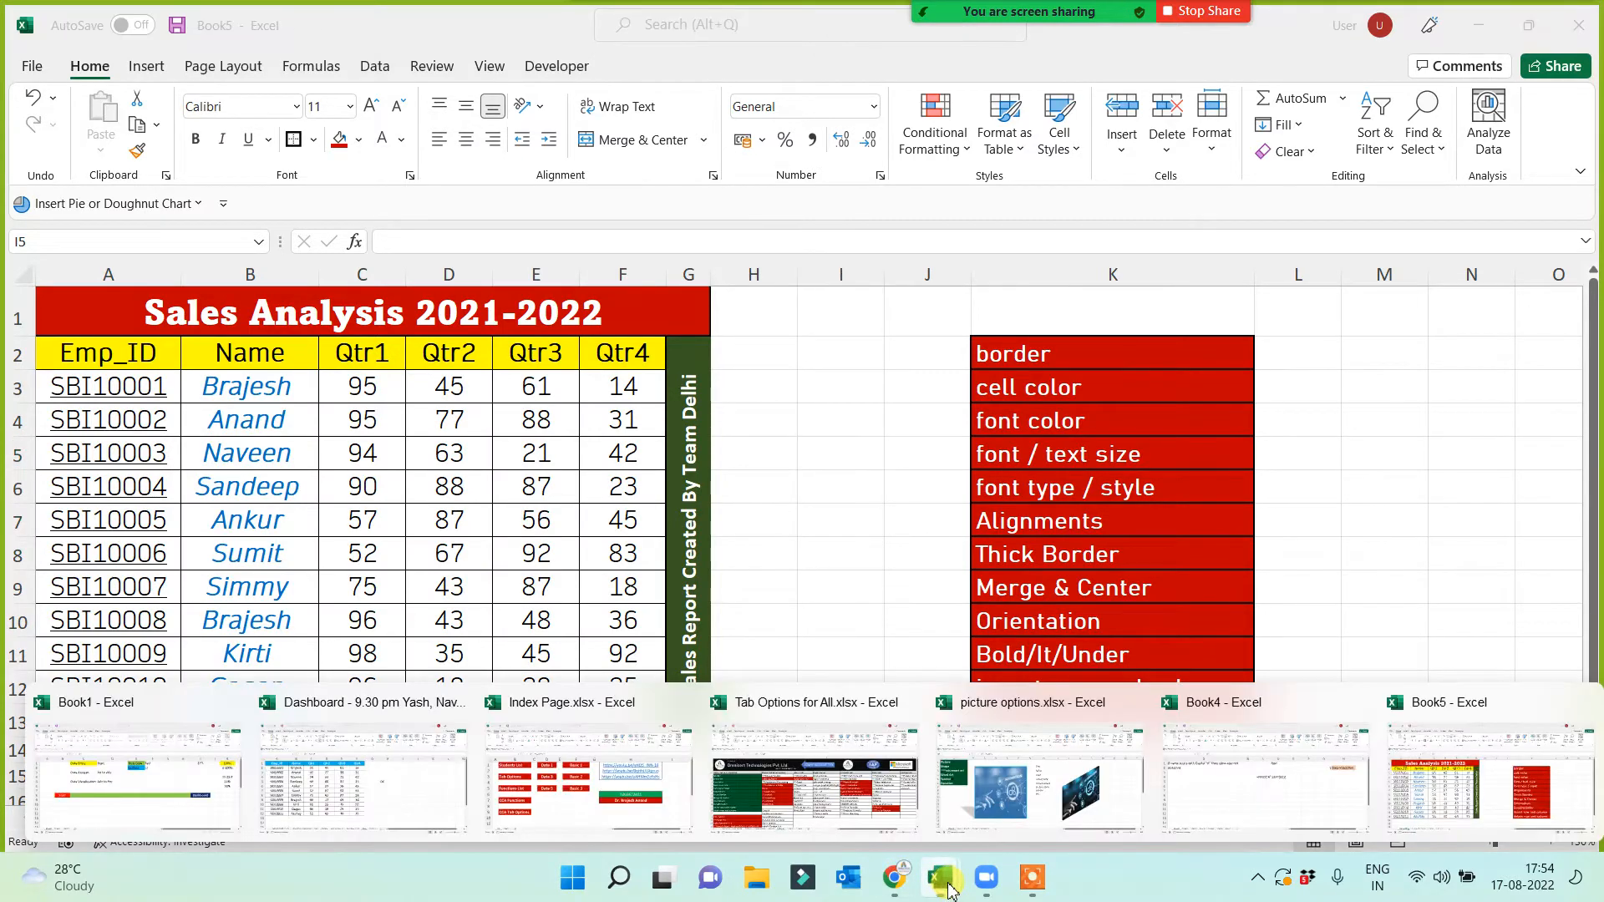
left_click(776, 804)
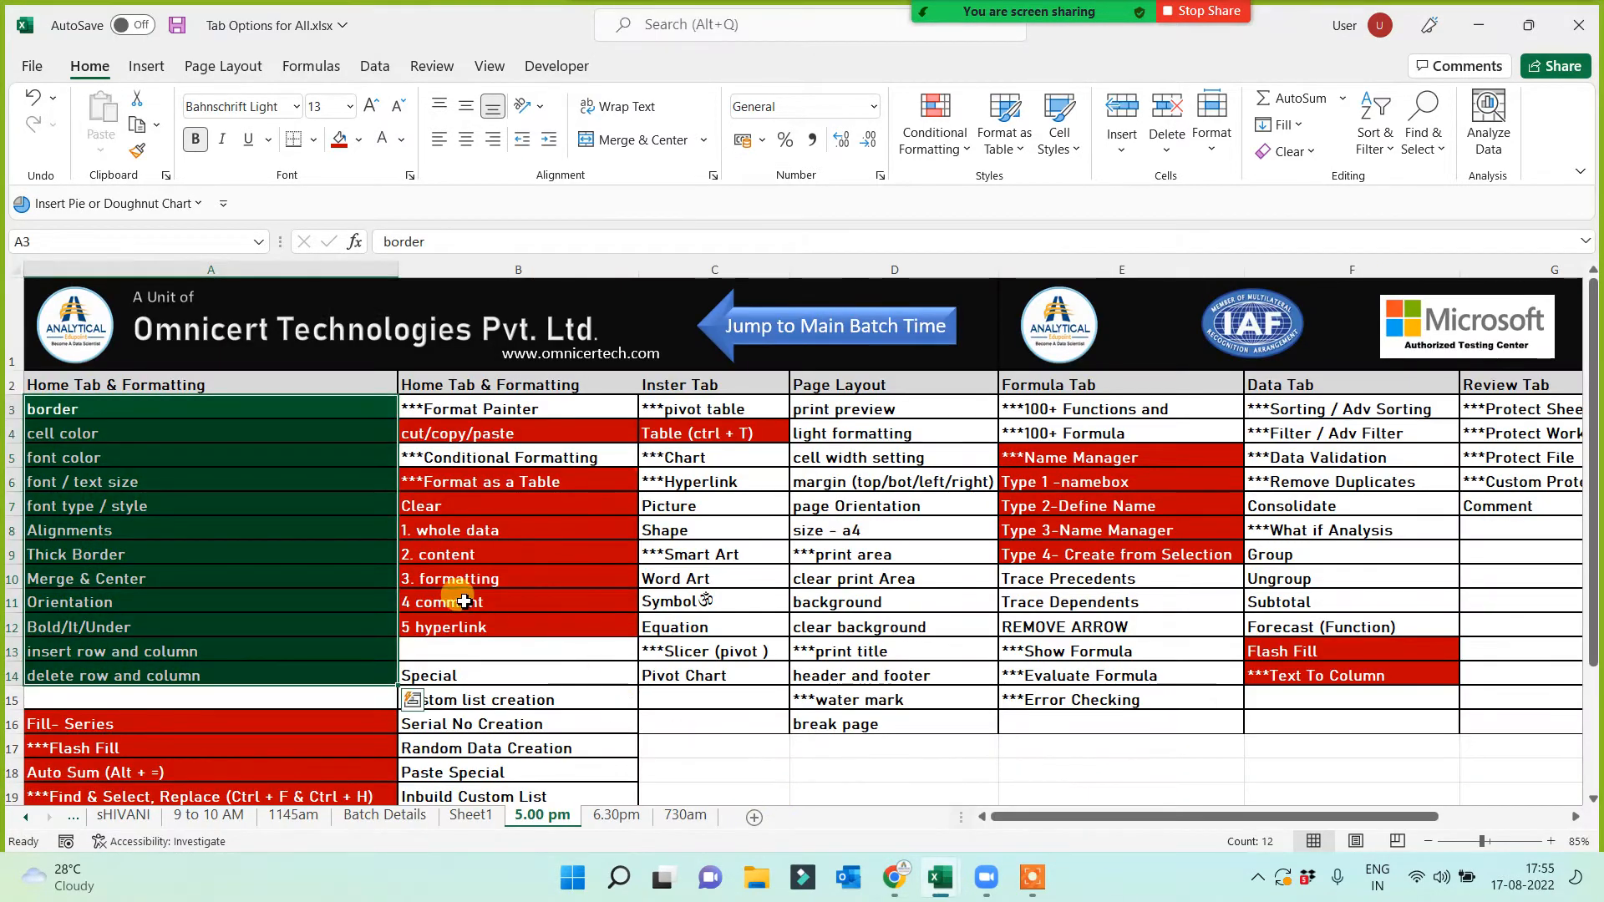
left_click(220, 551)
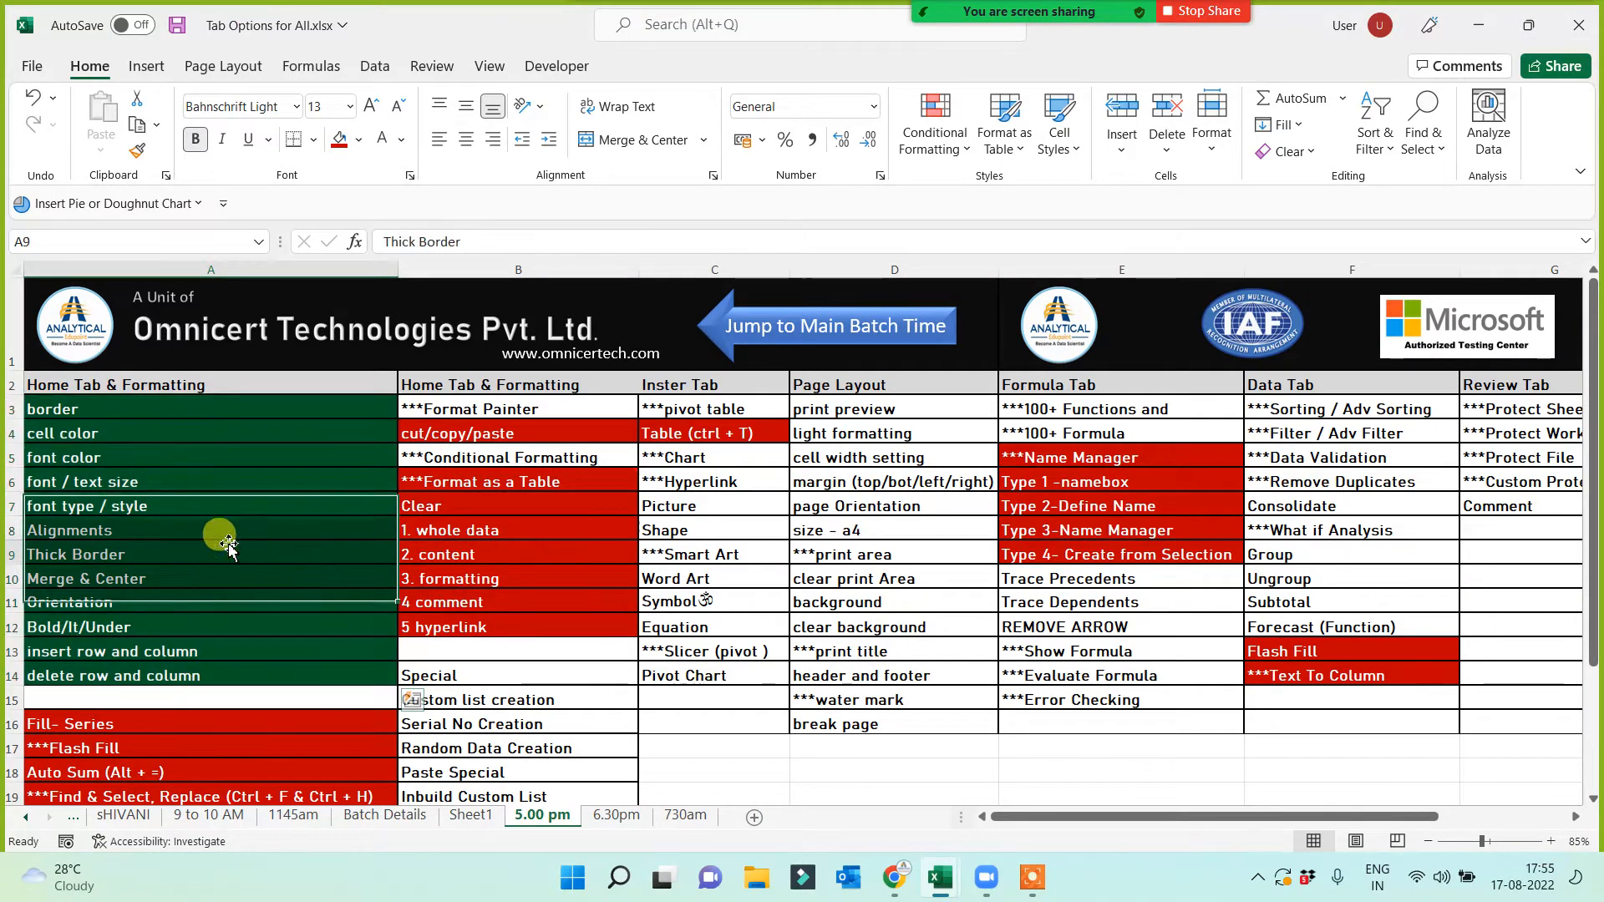
left_click(439, 483)
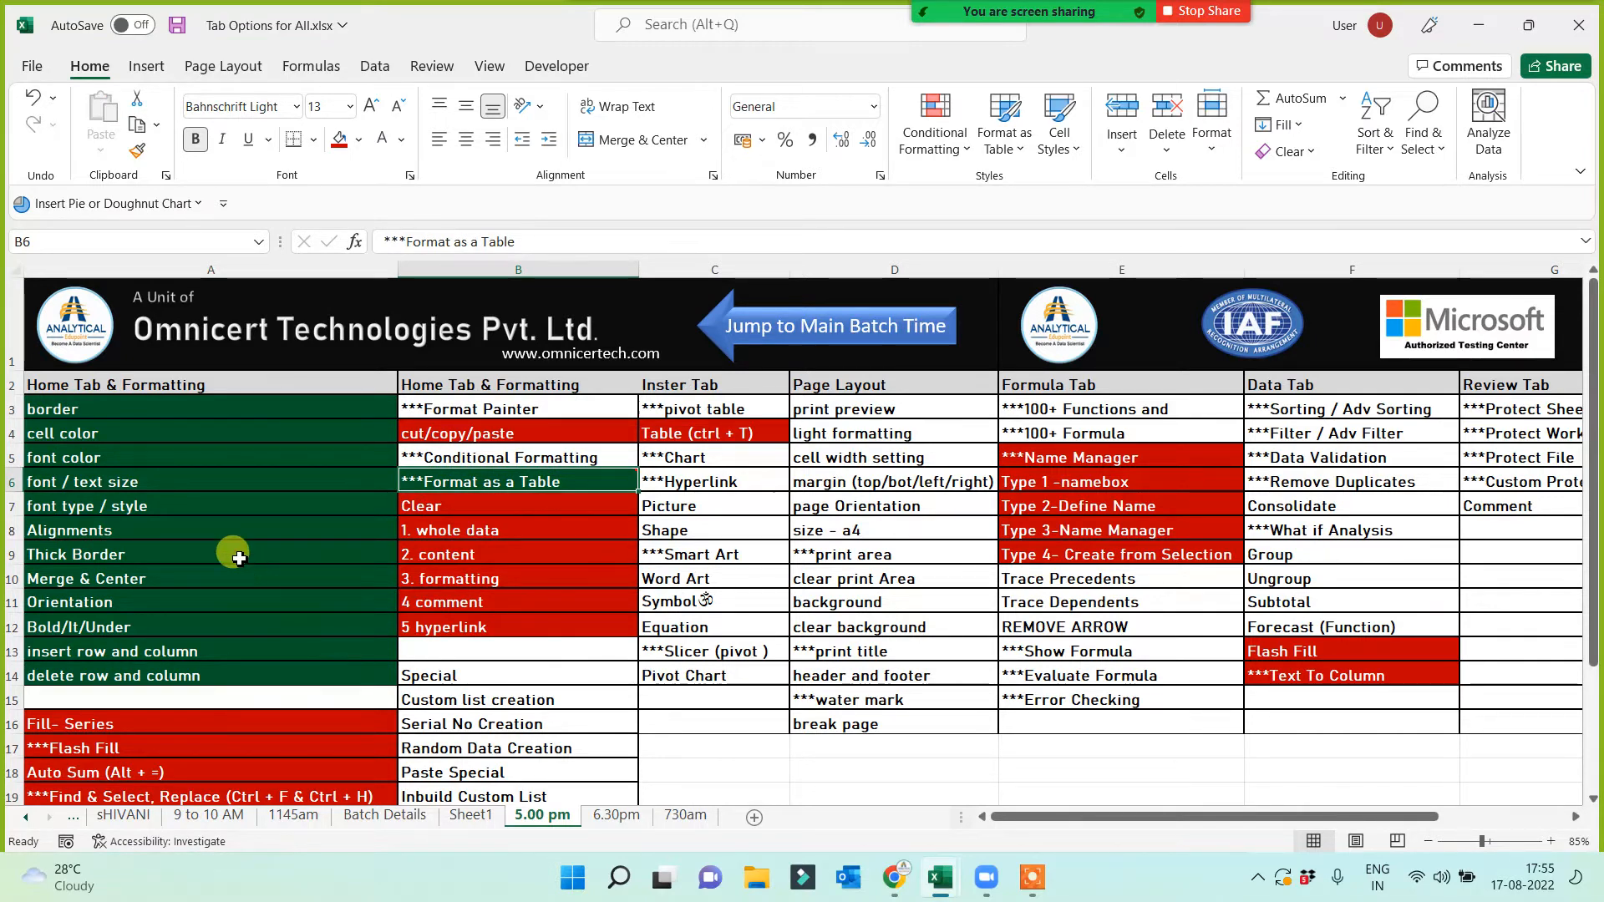
left_click(214, 530)
left_click(140, 152)
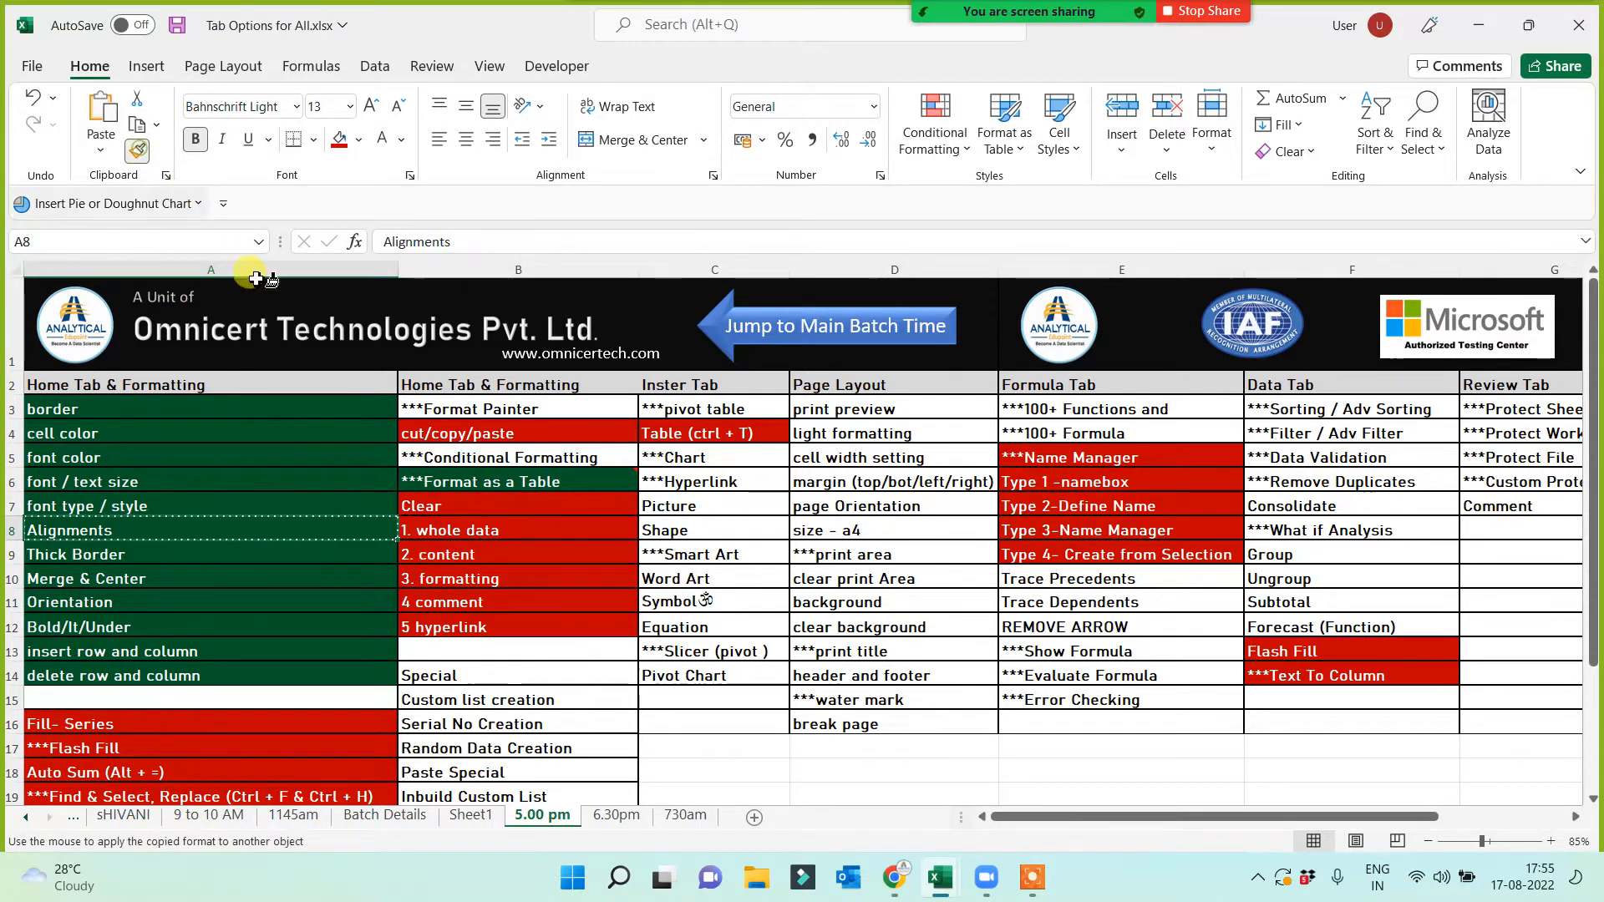
left_click(676, 433)
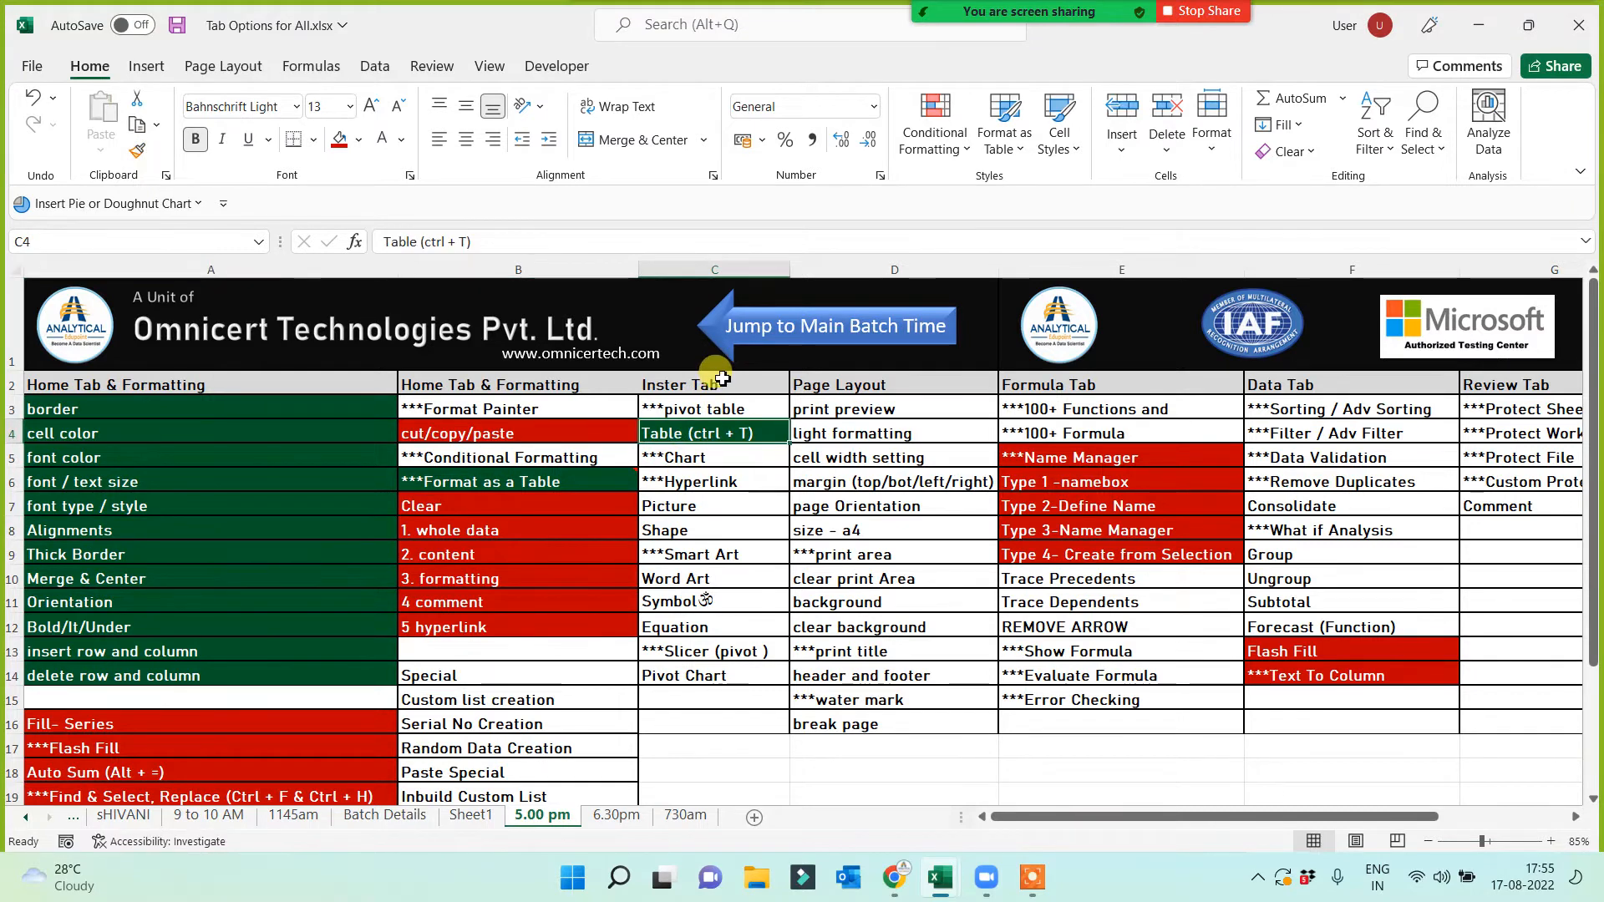
Copy the green format of "***Format as a Table" onto the Clear topic and its five sub-items in B7:B12
left_click_drag(721, 382, 717, 626)
left_click_drag(498, 386, 476, 674)
left_click_drag(752, 668, 758, 661)
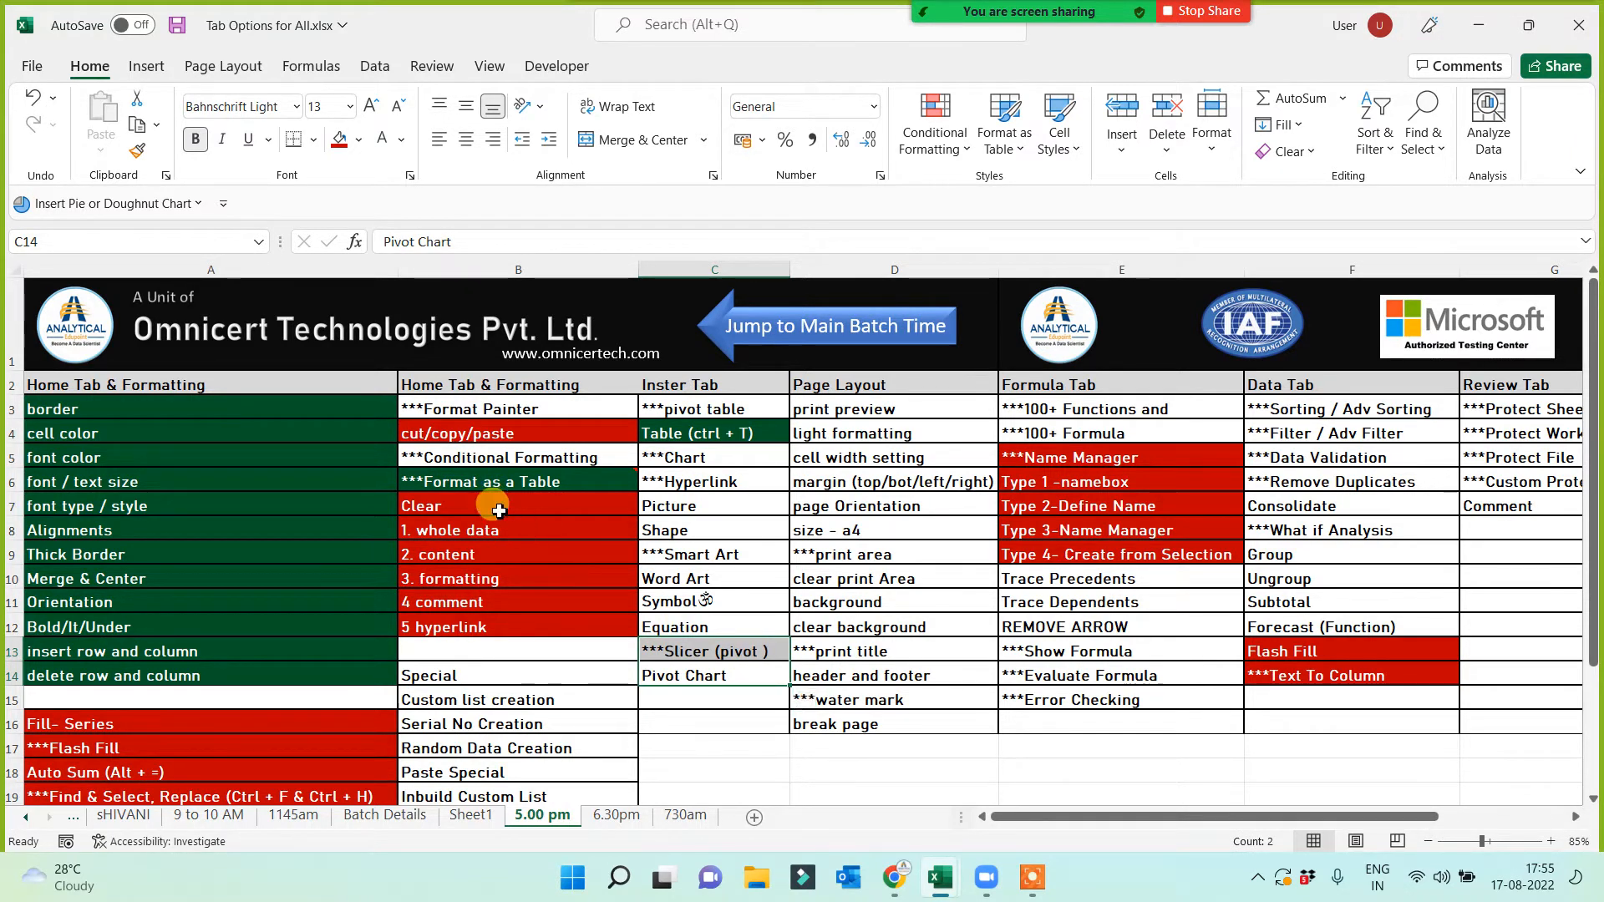
left_click(513, 484)
left_click(137, 151)
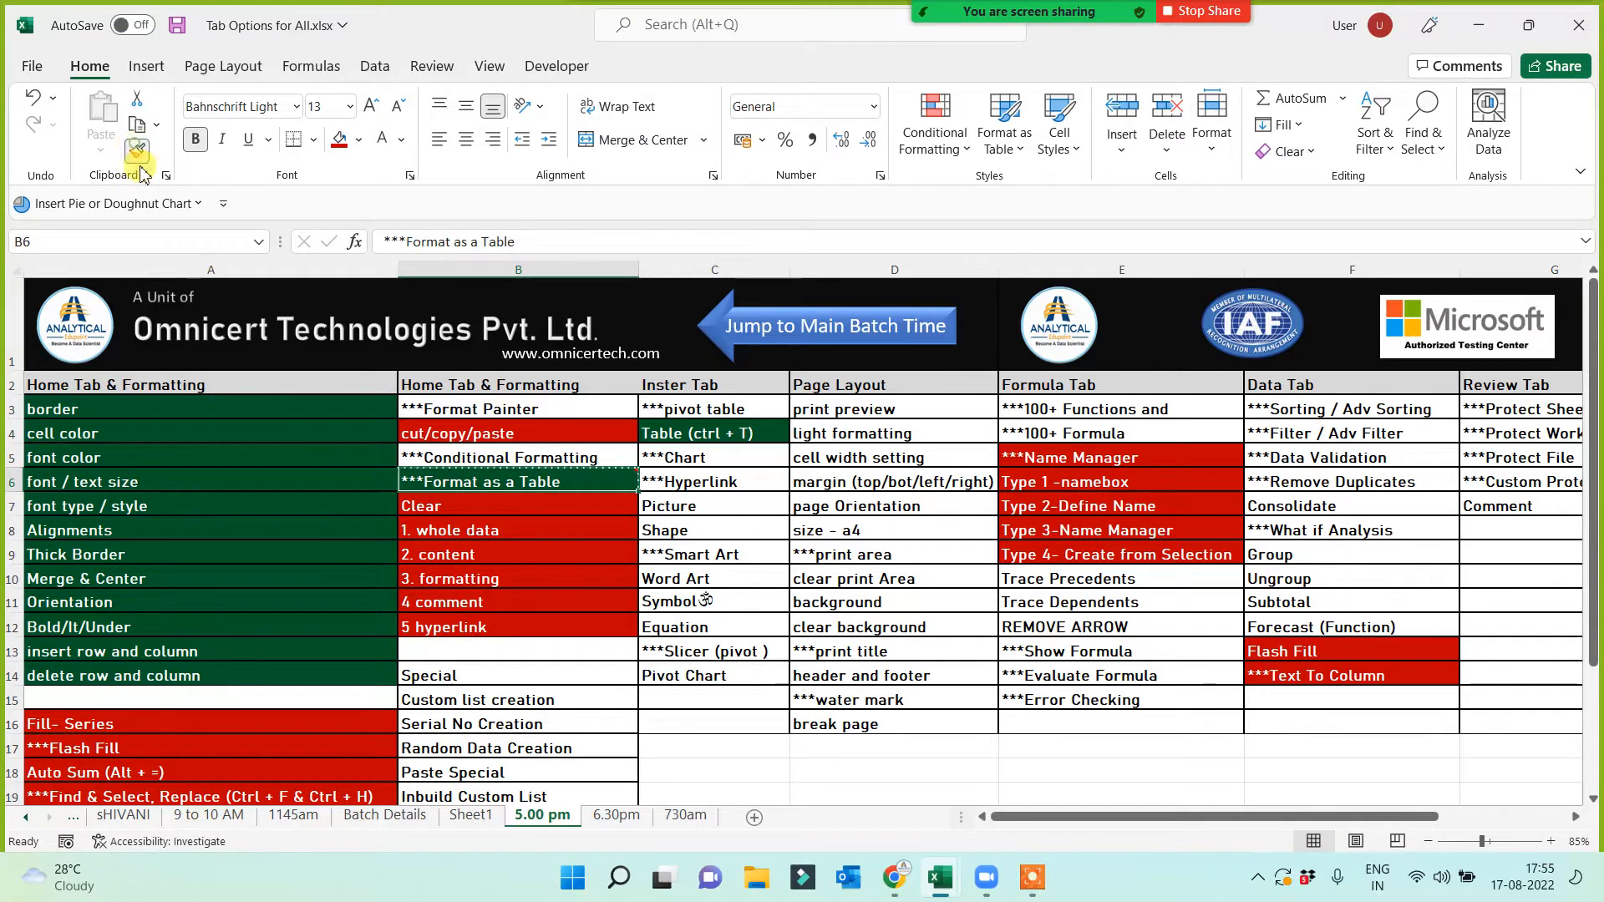
left_click_drag(457, 508, 460, 624)
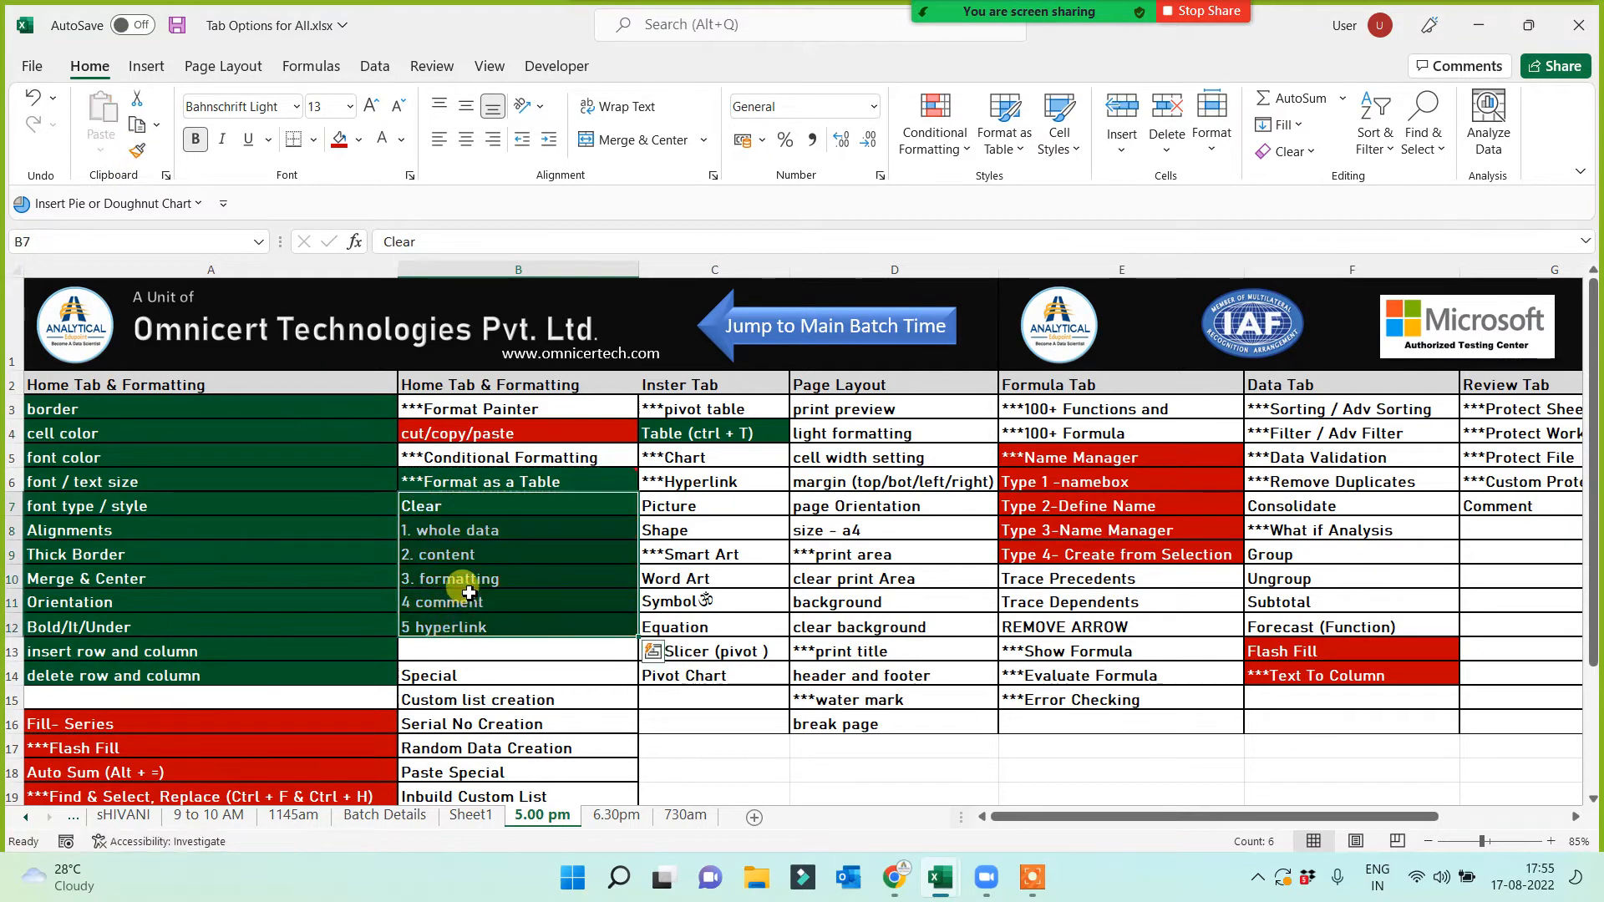
Copy the Clear topic list B7:B12 to J3 on a new sheet in Book5 and autofit column J
key("ctrl+c")
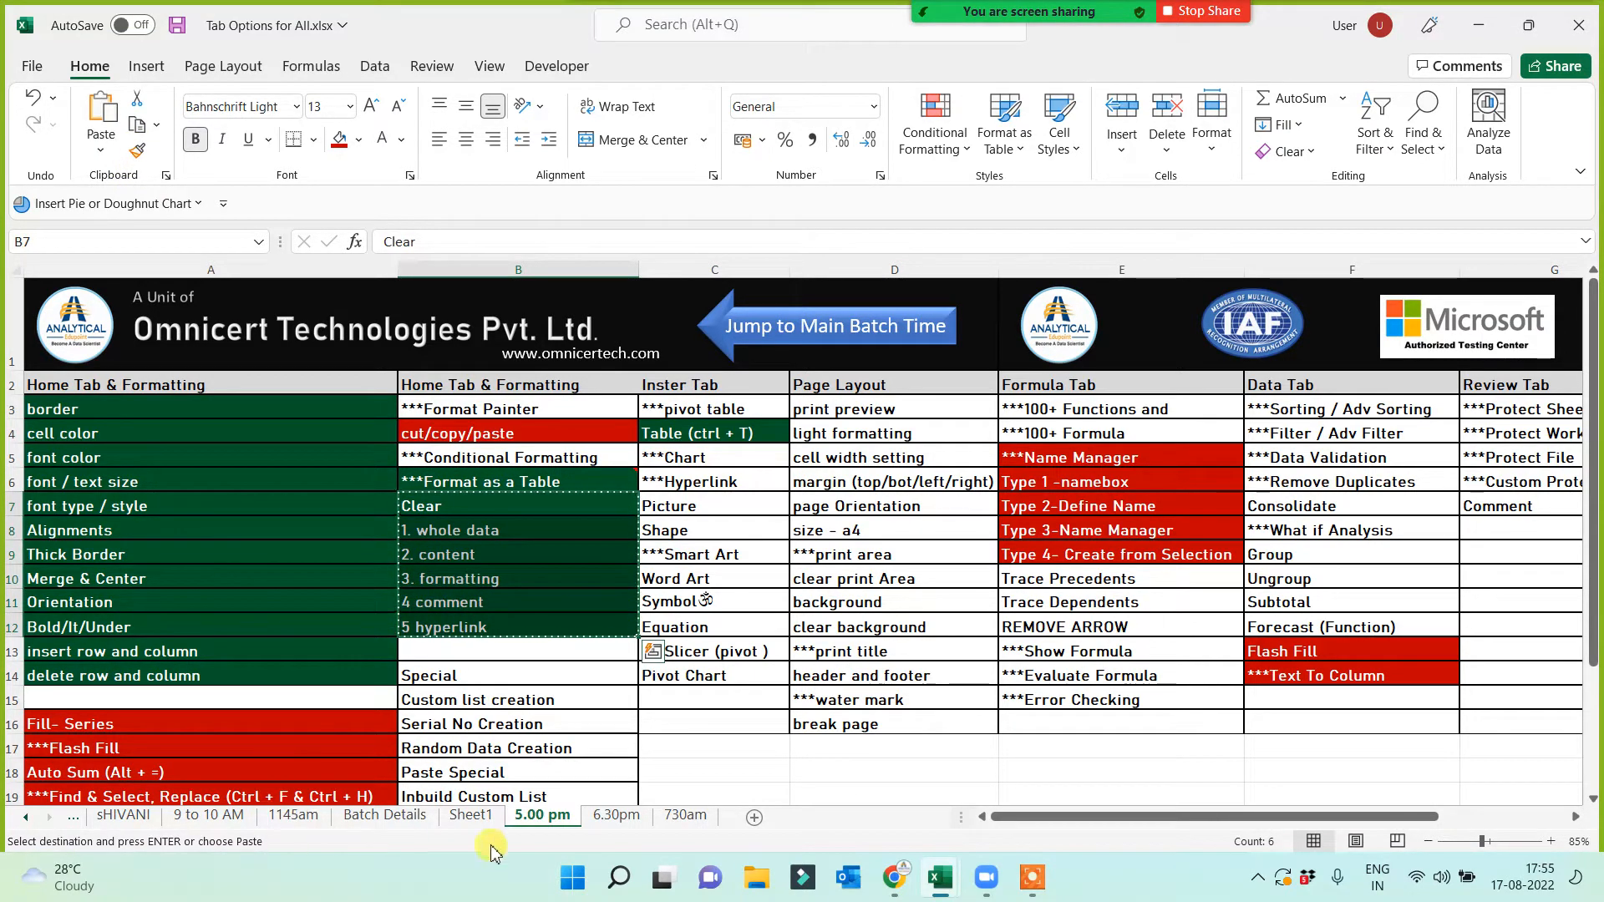
key("alt+Tab")
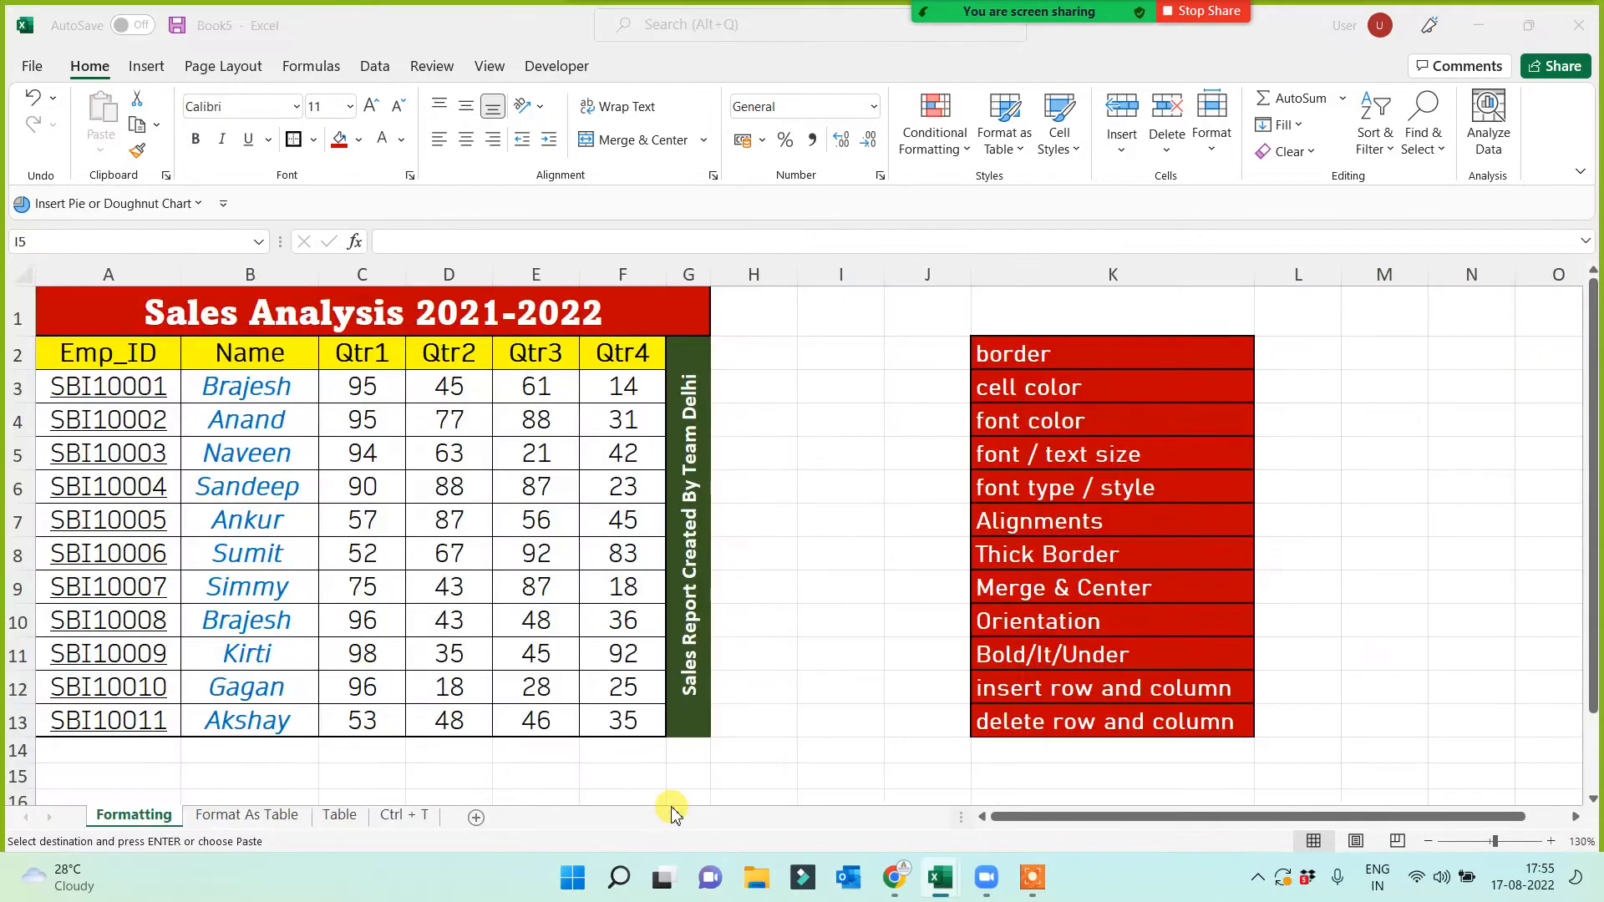
left_click(477, 819)
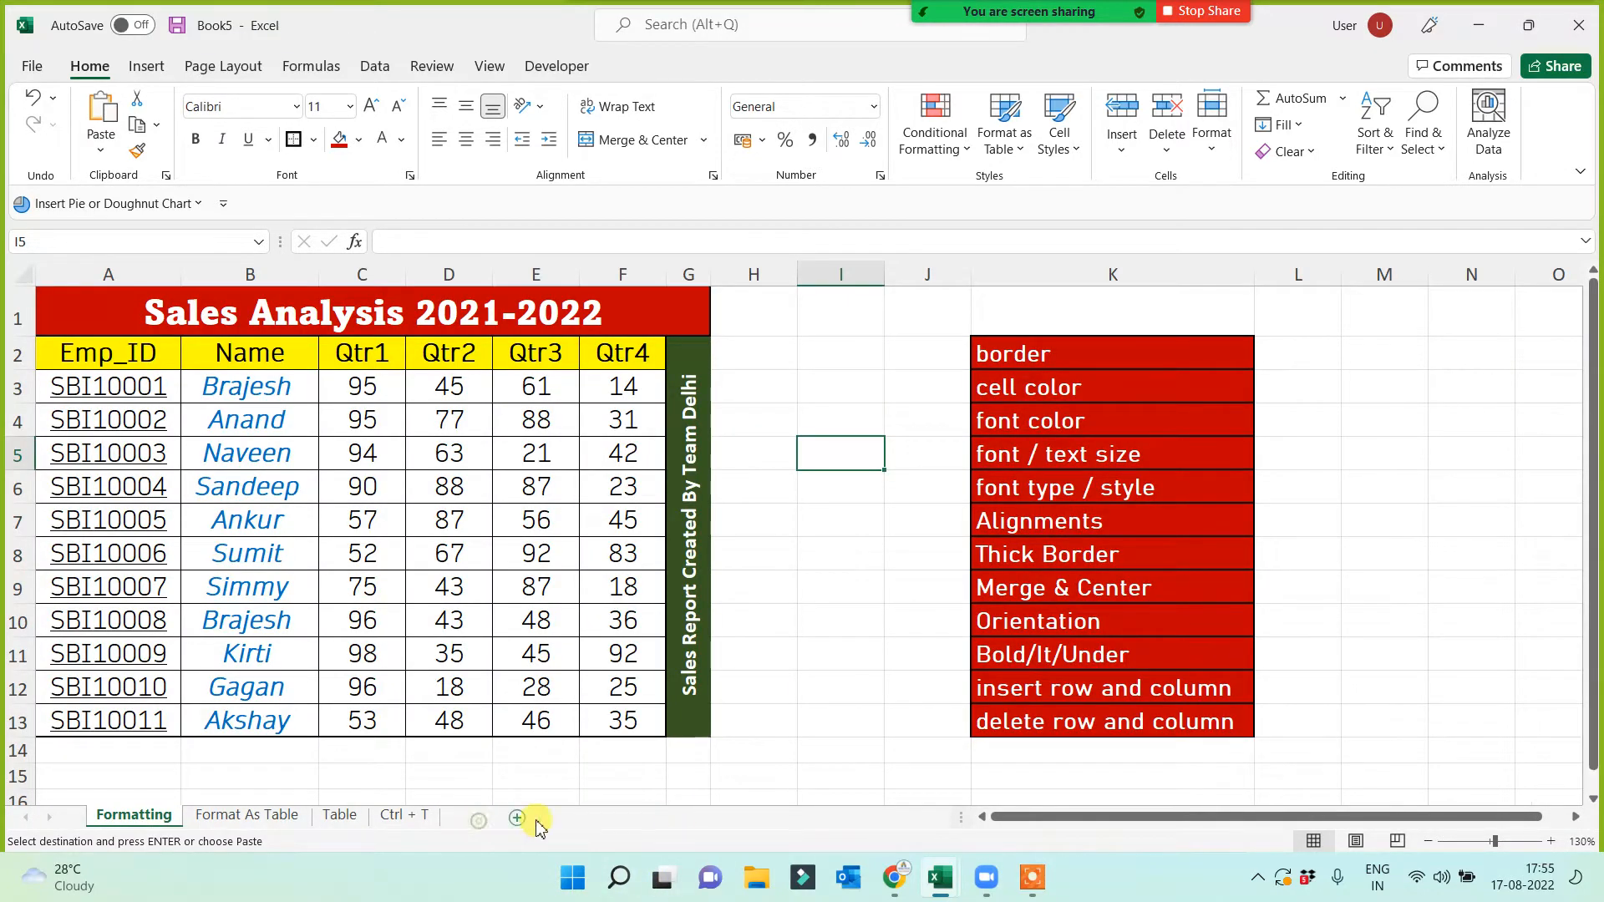
key("ctrl+v")
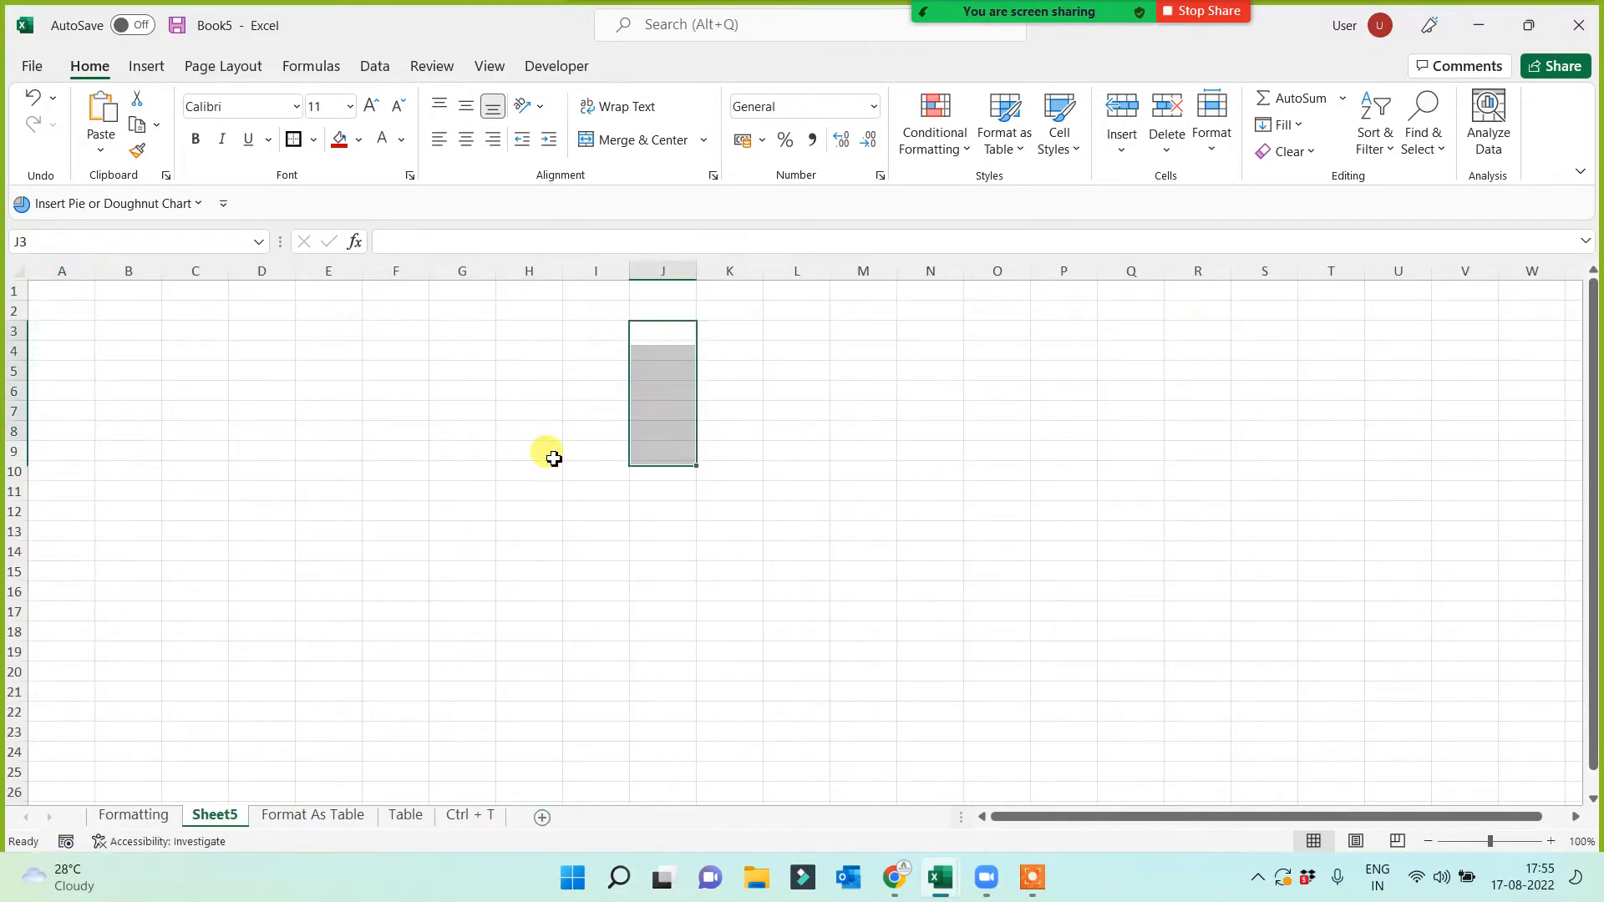
key("ctrl")
scroll(916, 487, "up", 3)
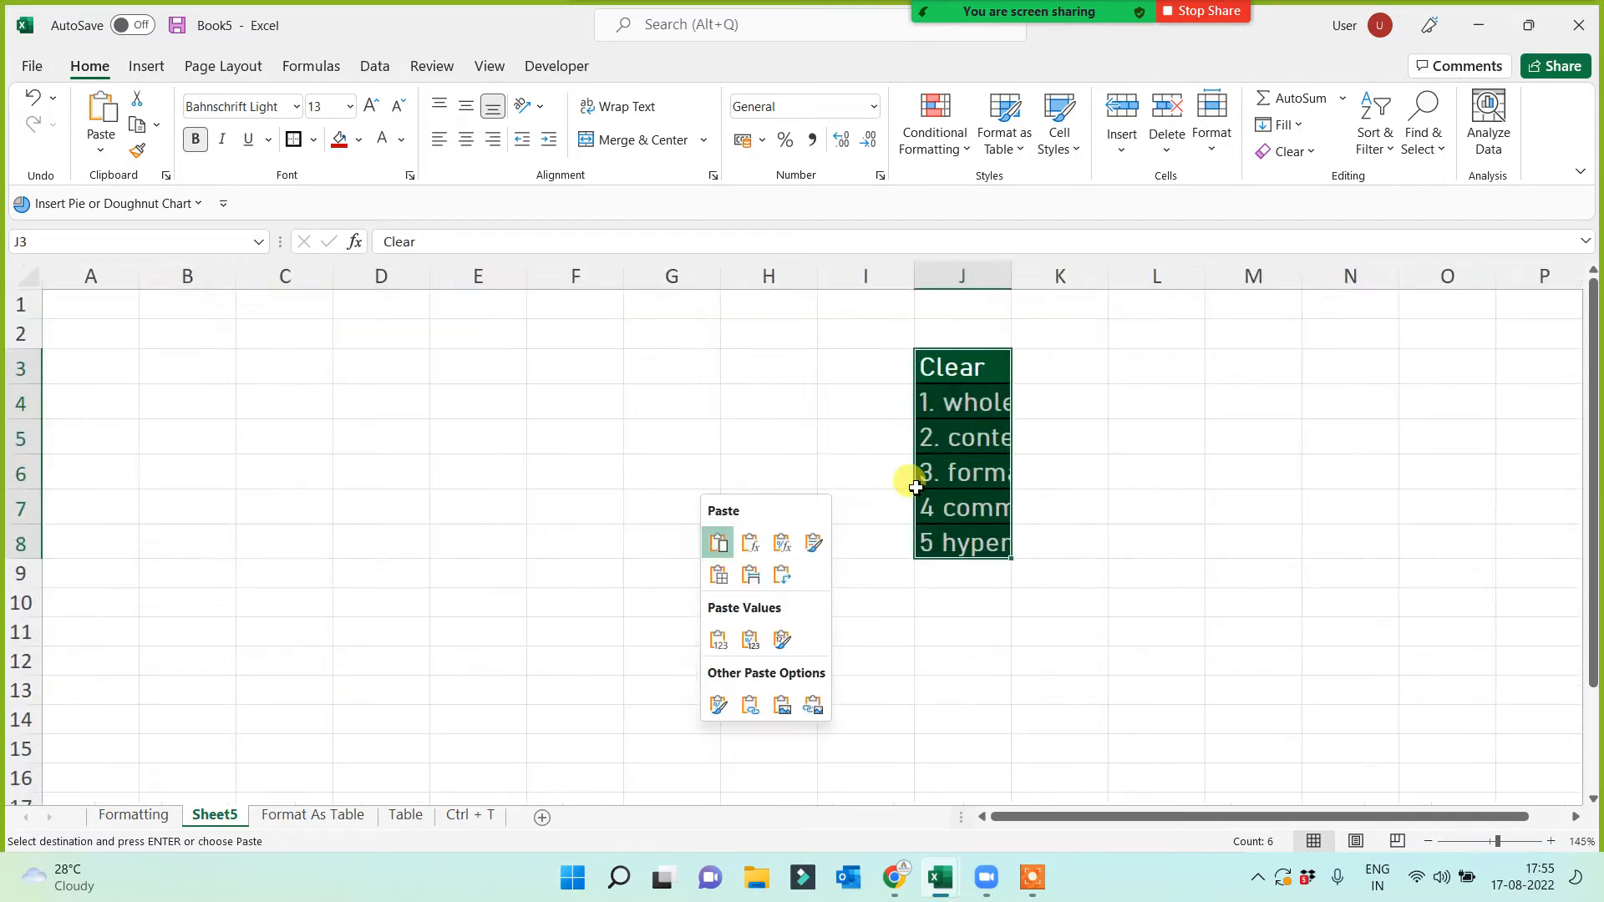
double_click(1011, 277)
left_click(554, 514)
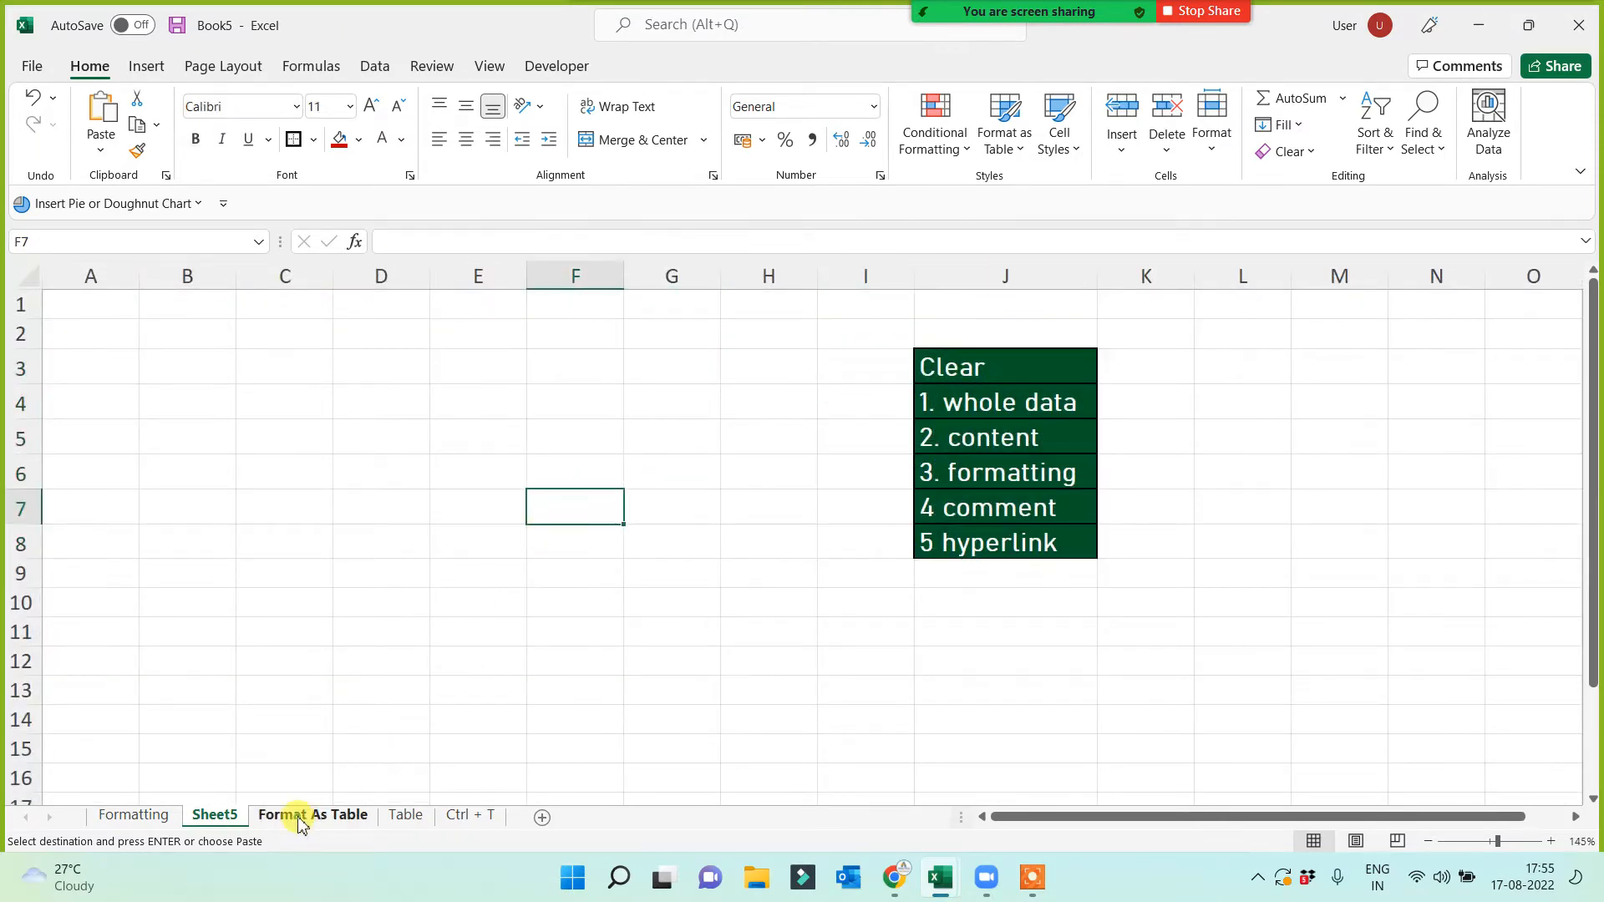
Select the whole employee table A1:F12, including headers, on the Format As Table sheet
left_click(320, 816)
left_click(56, 301)
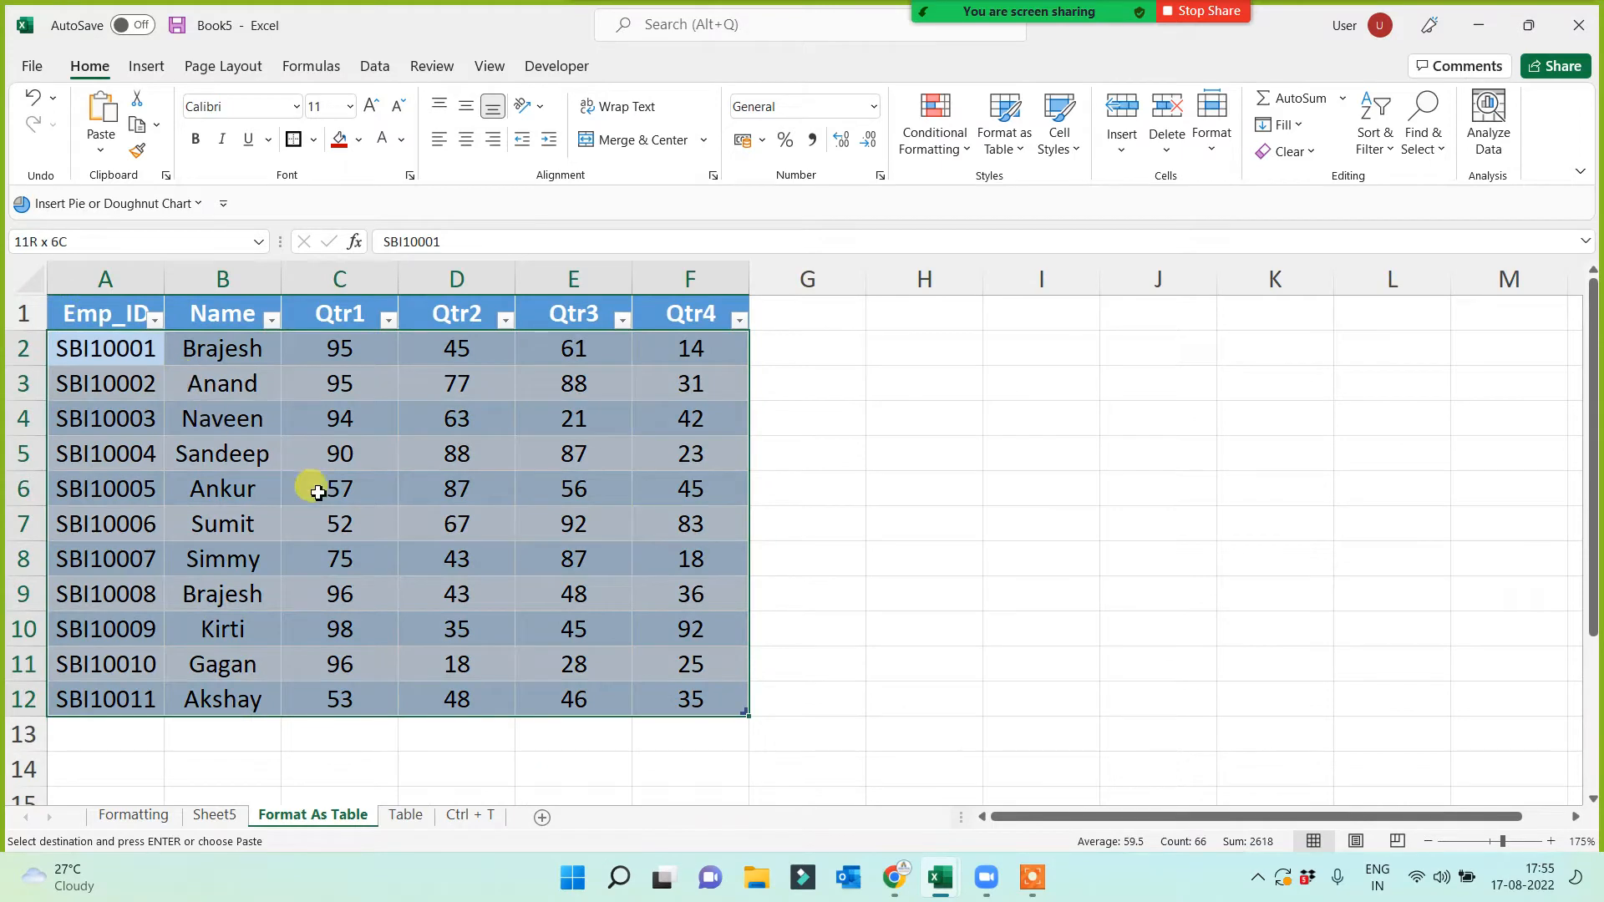
left_click(102, 322)
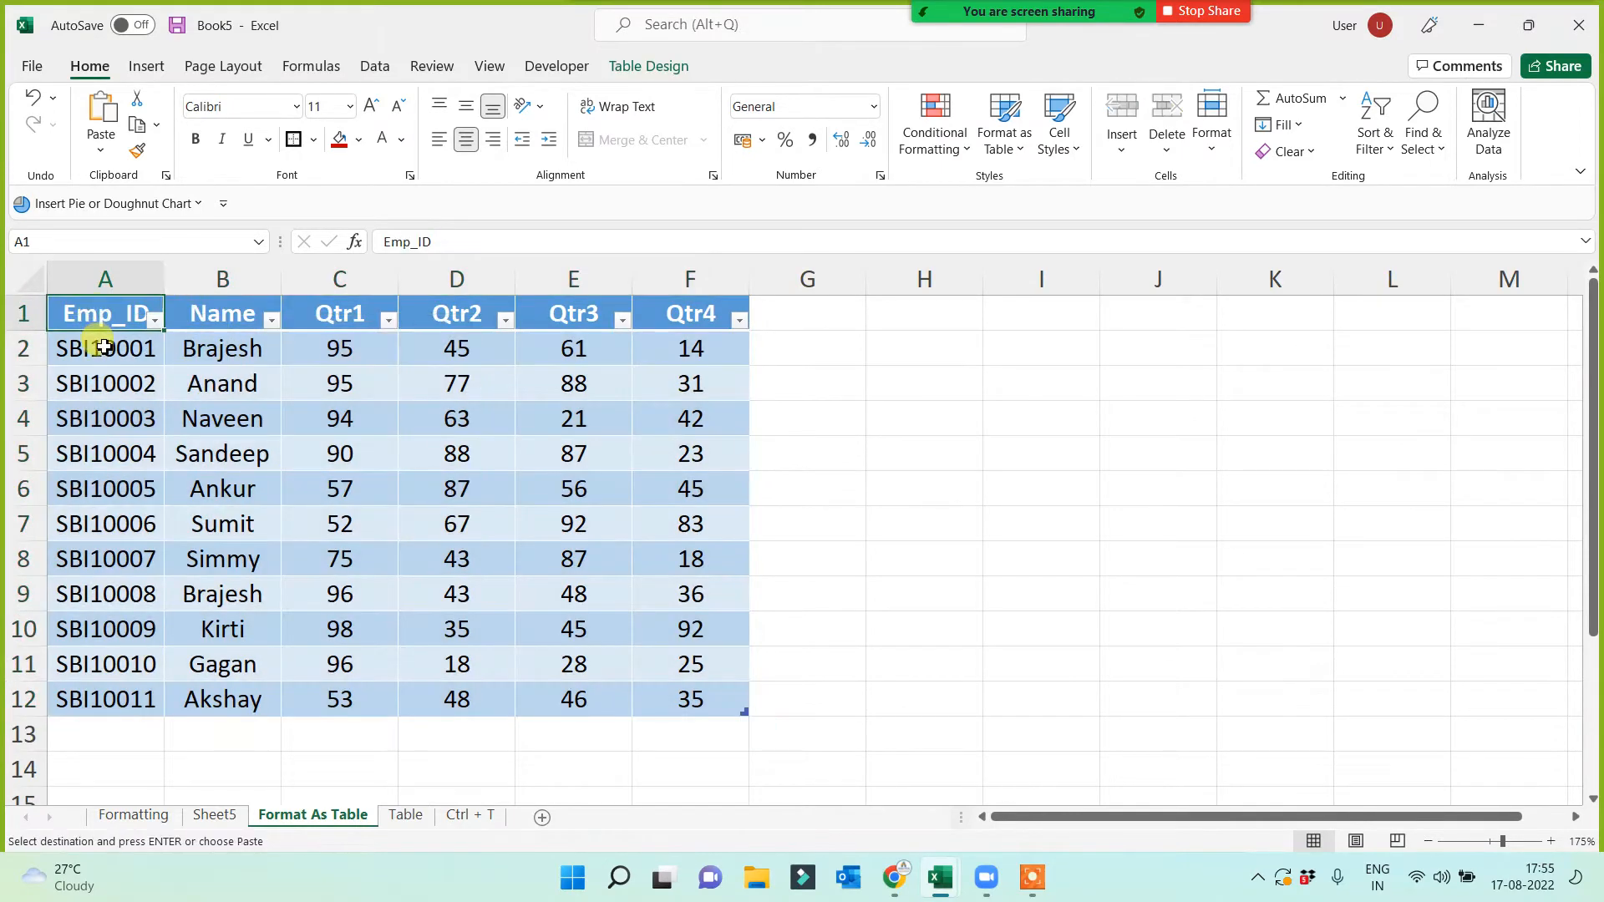
key("ctrl+a")
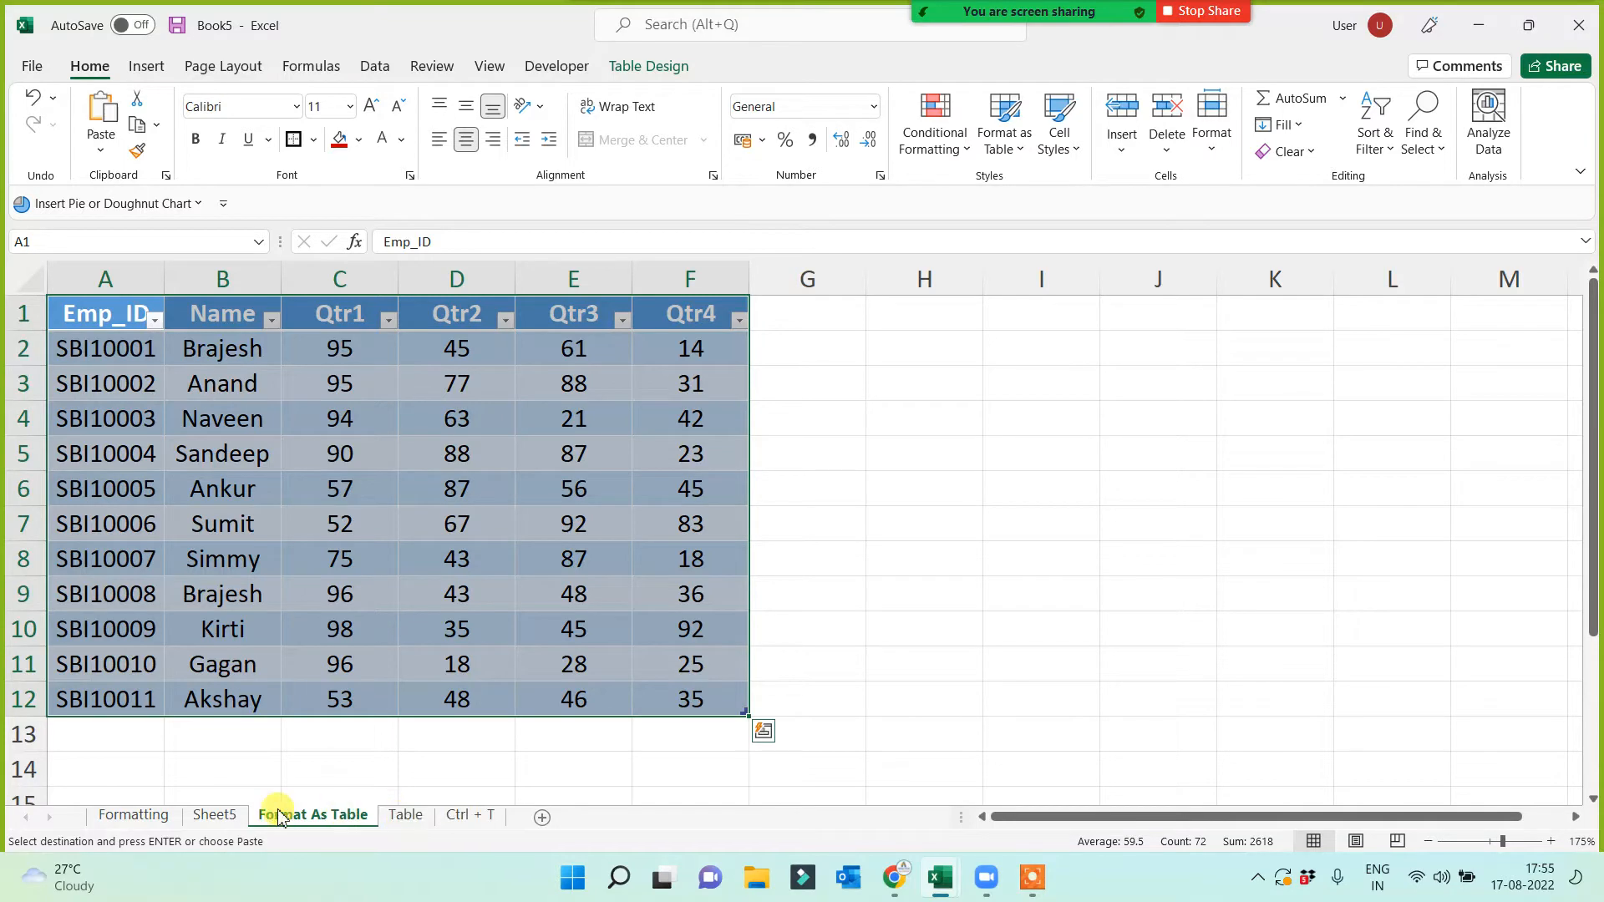
Try to paste the employee table at A1 on Sheet5, and undo the paste
left_click(214, 814)
left_click(65, 307)
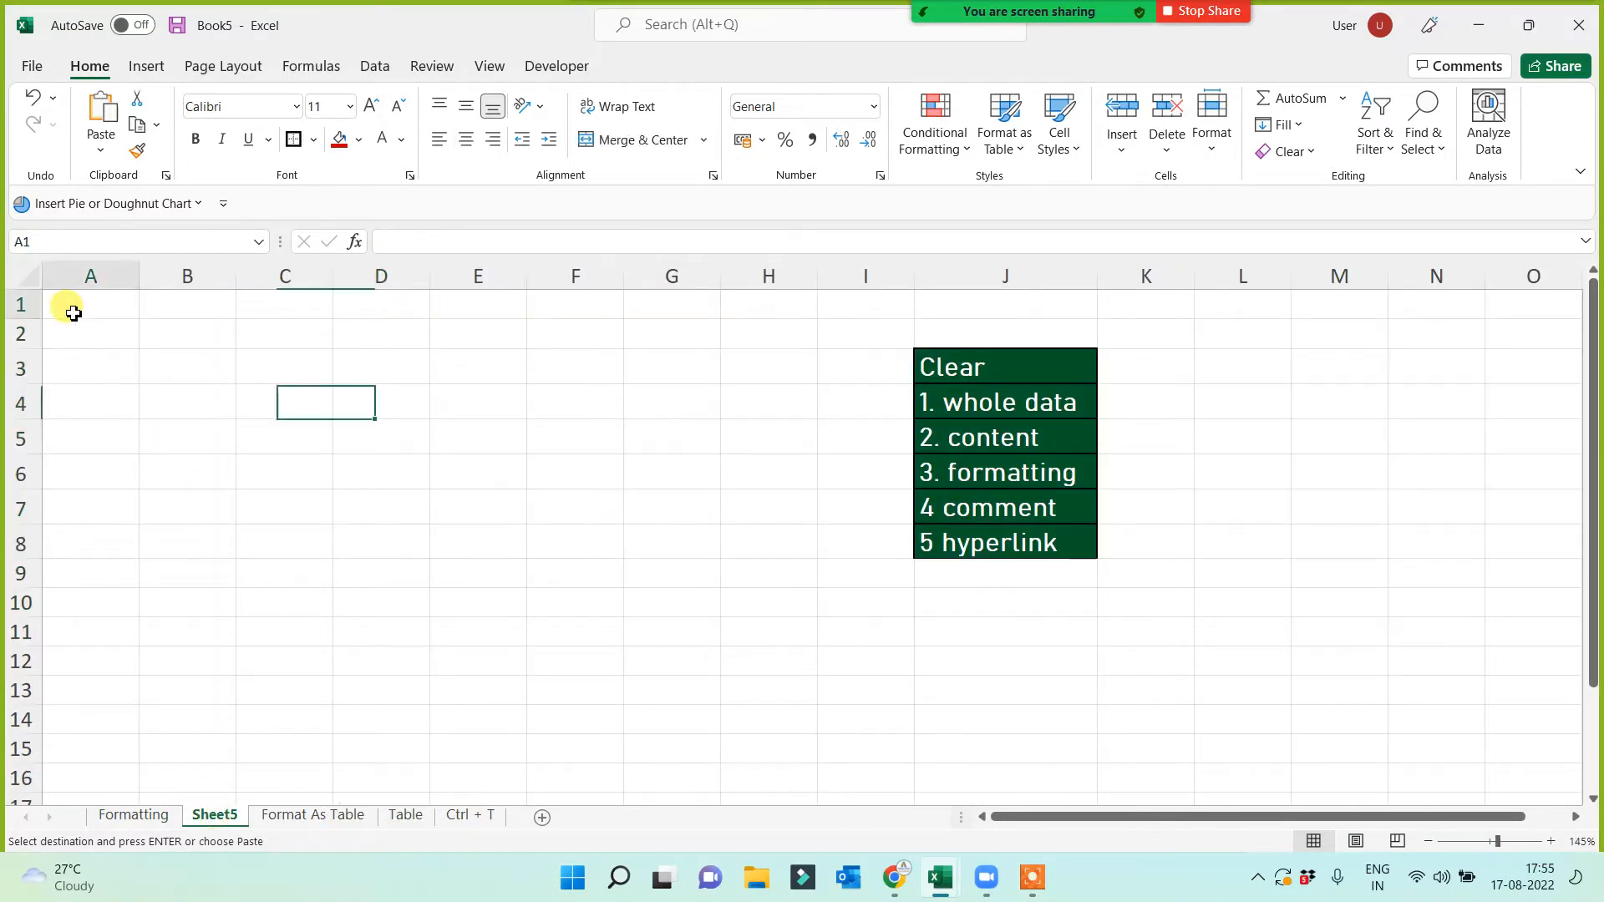
key("ctrl+v")
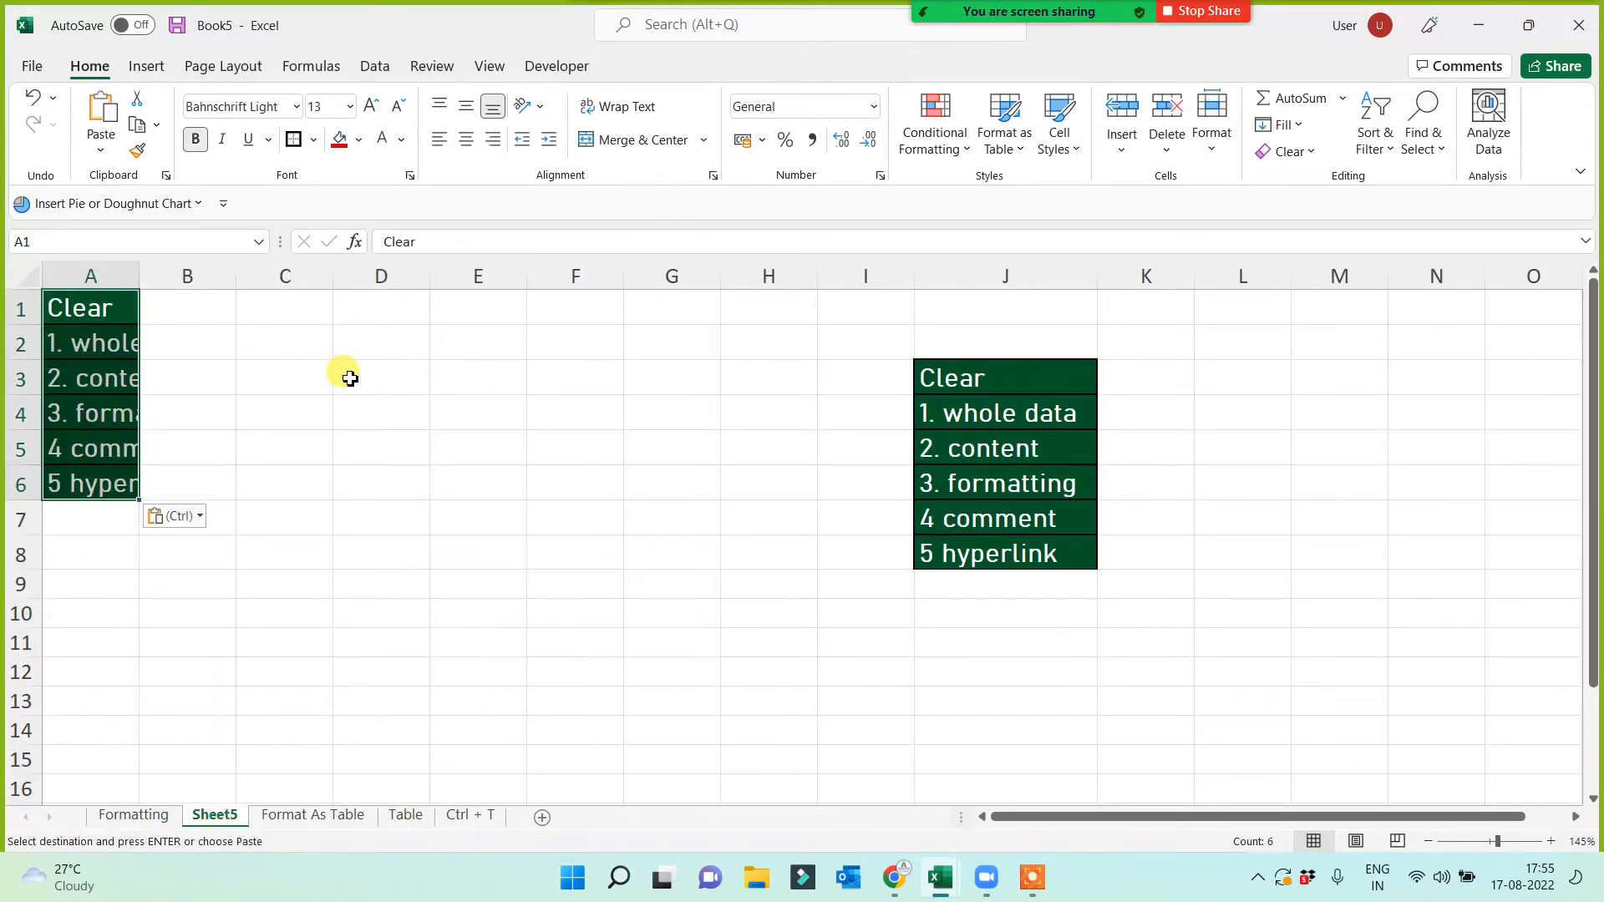
key("ctrl+z")
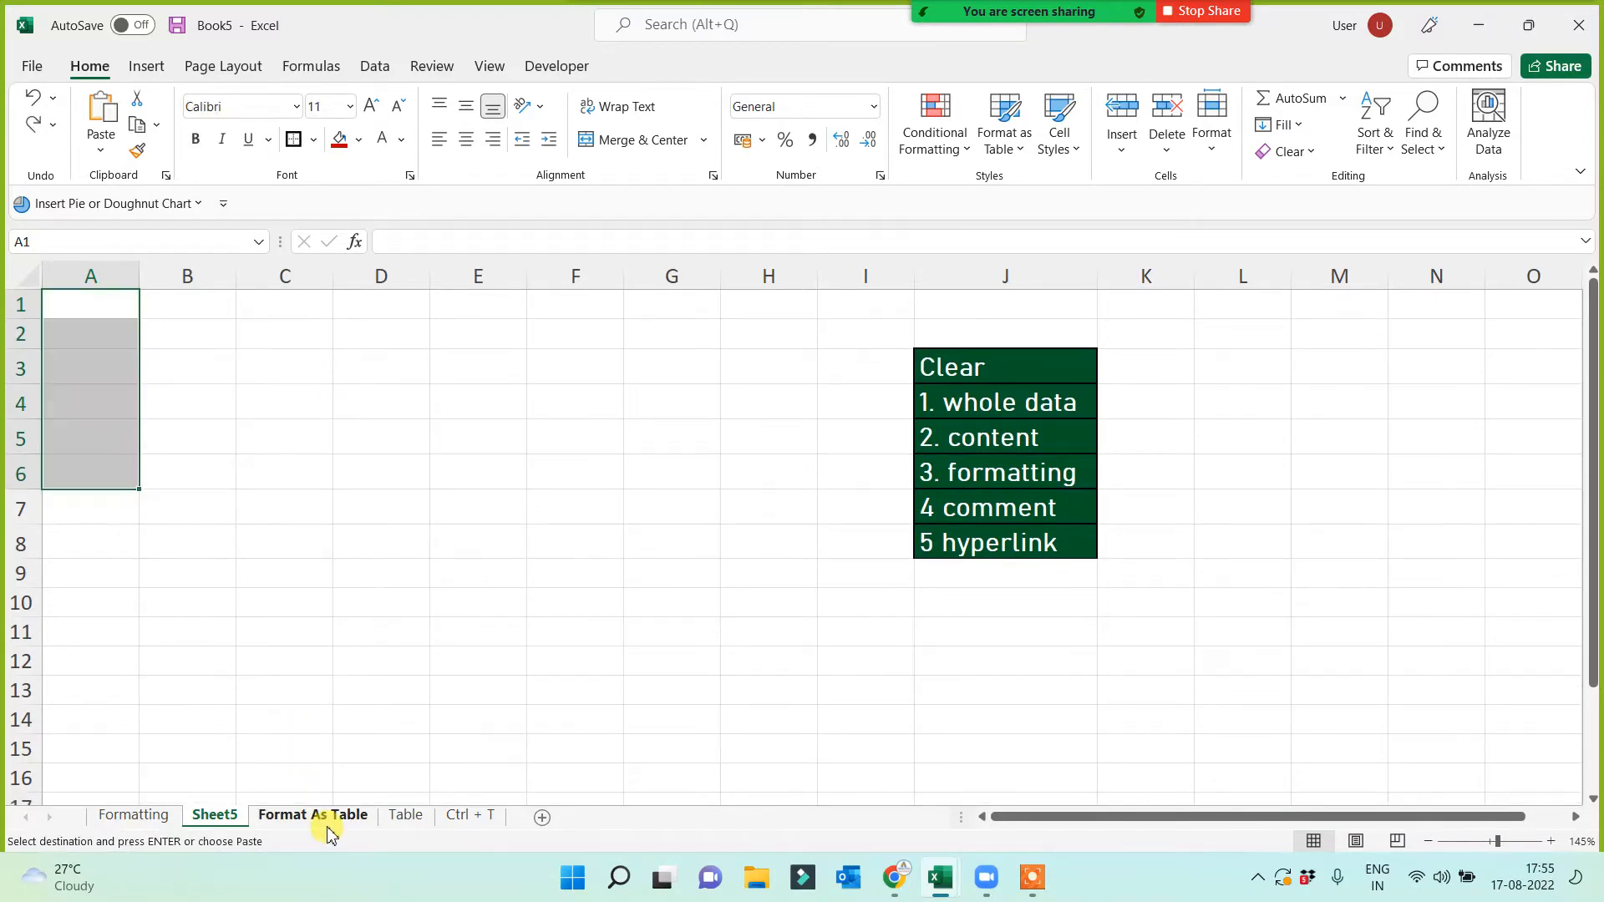
Copy the selected employee table from the Format As Table sheet and paste it at A1 on Sheet5
left_click(325, 816)
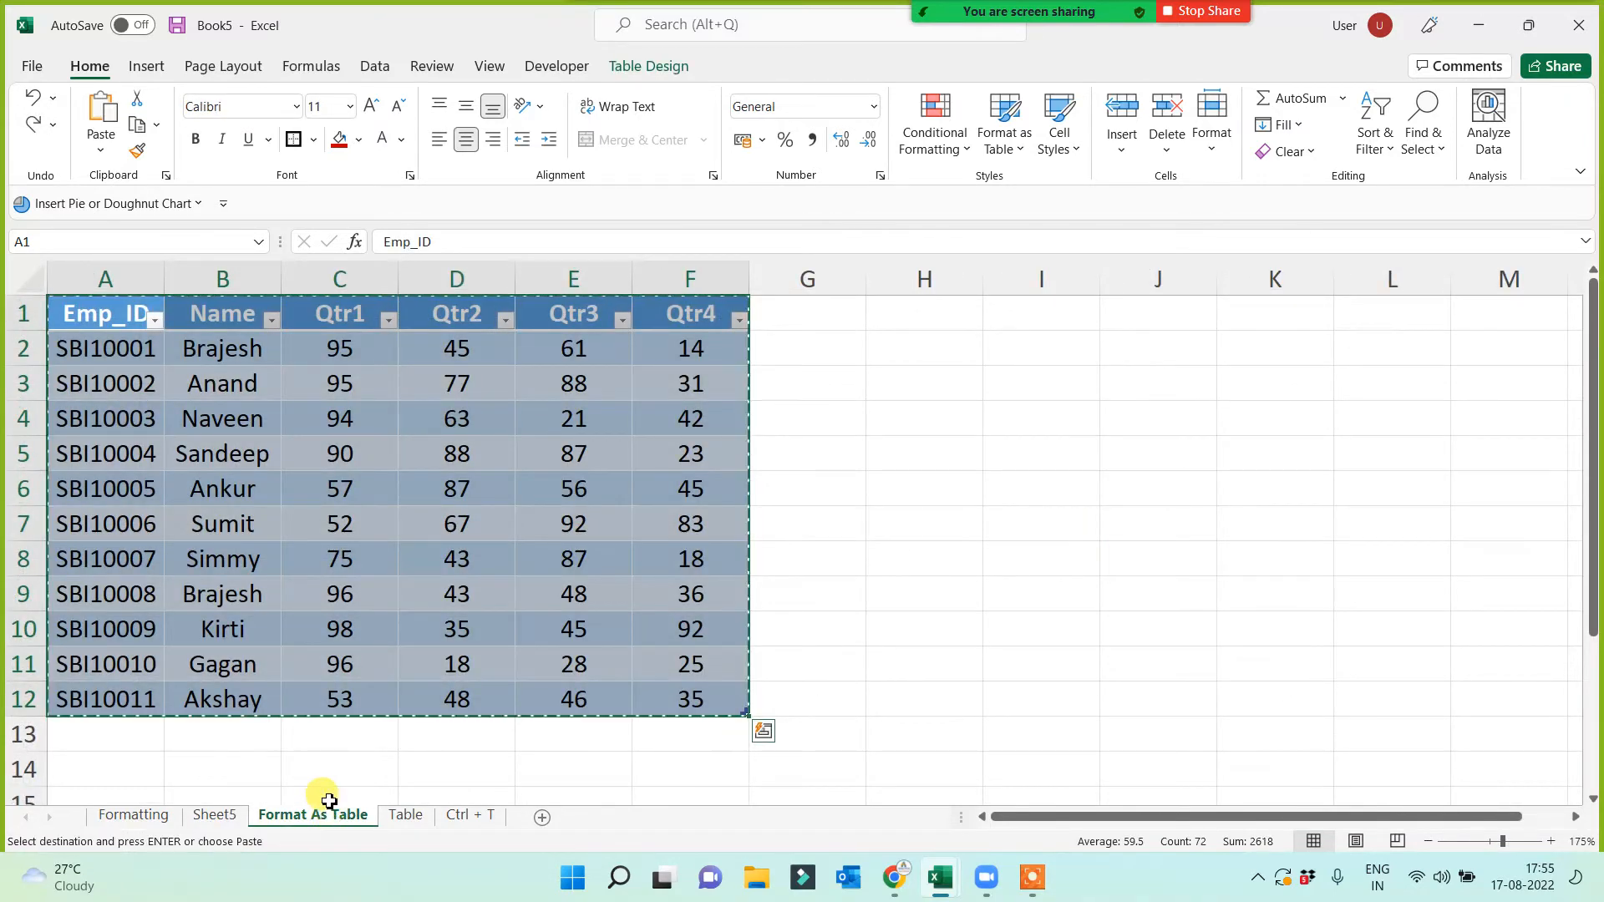
left_click(215, 814)
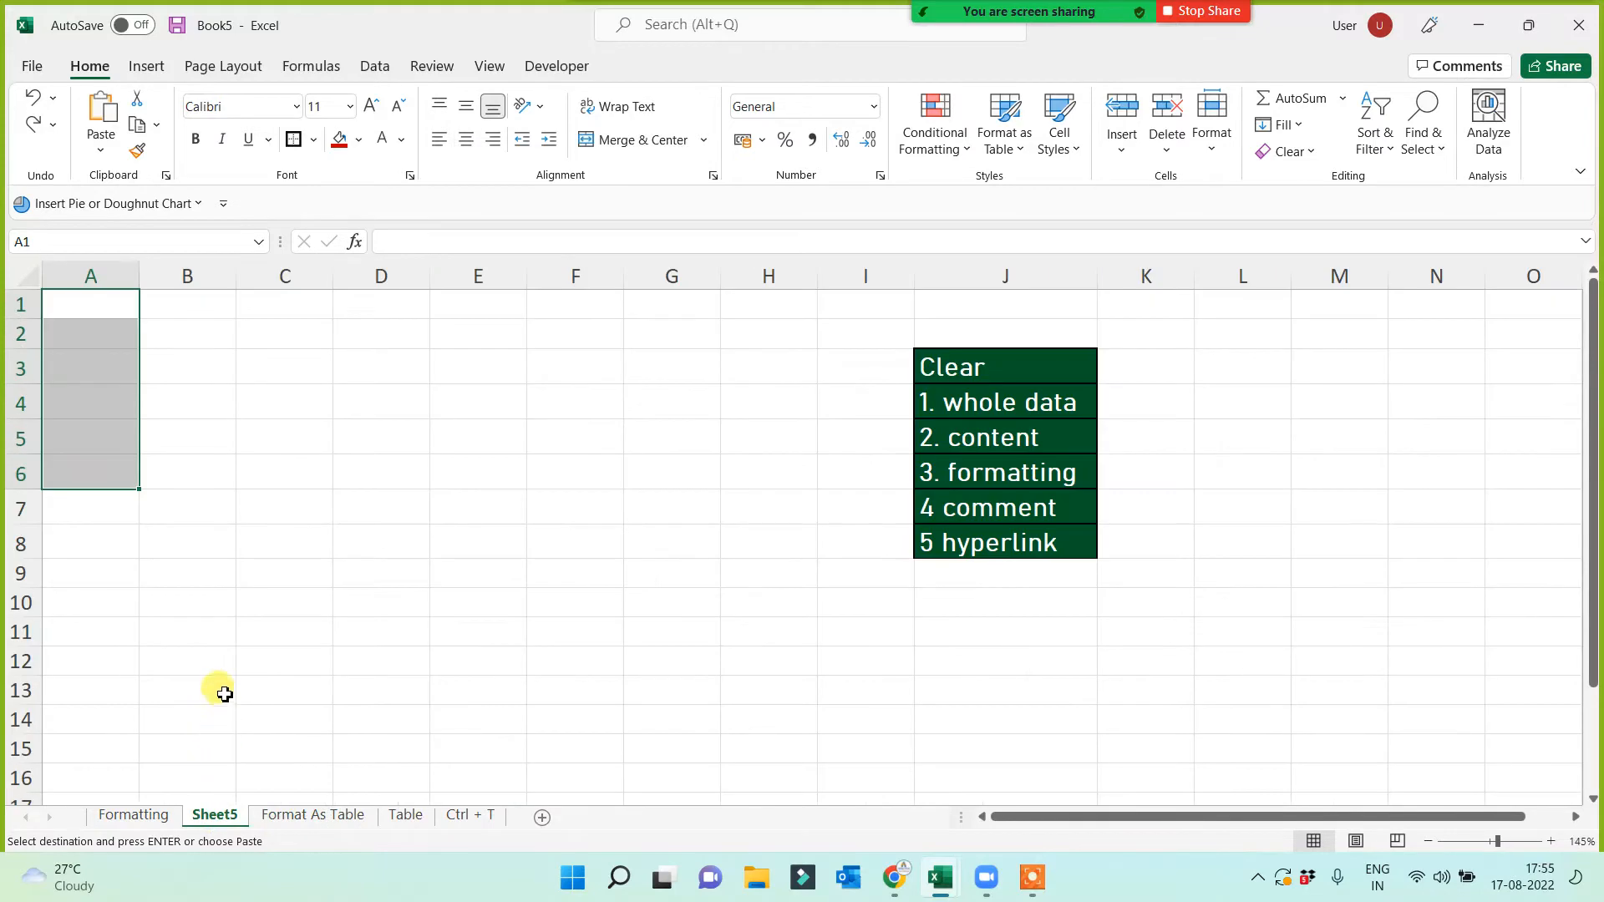
left_click(105, 304)
key("ctrl+v")
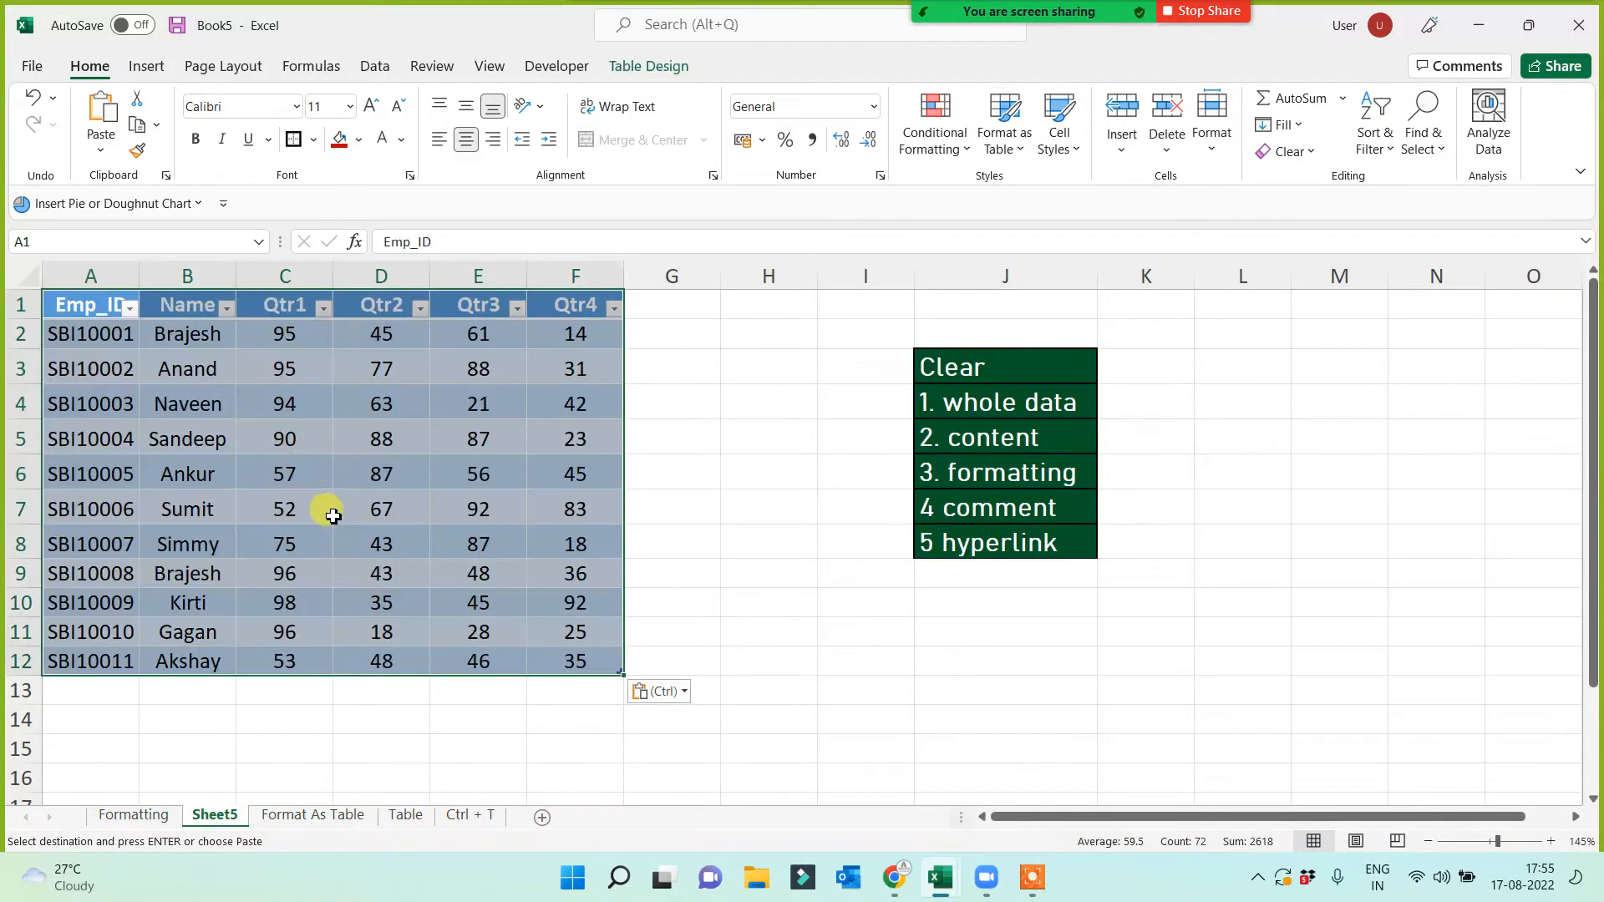
Convert the pasted employee table on Sheet5 to a normal range
left_click(639, 67)
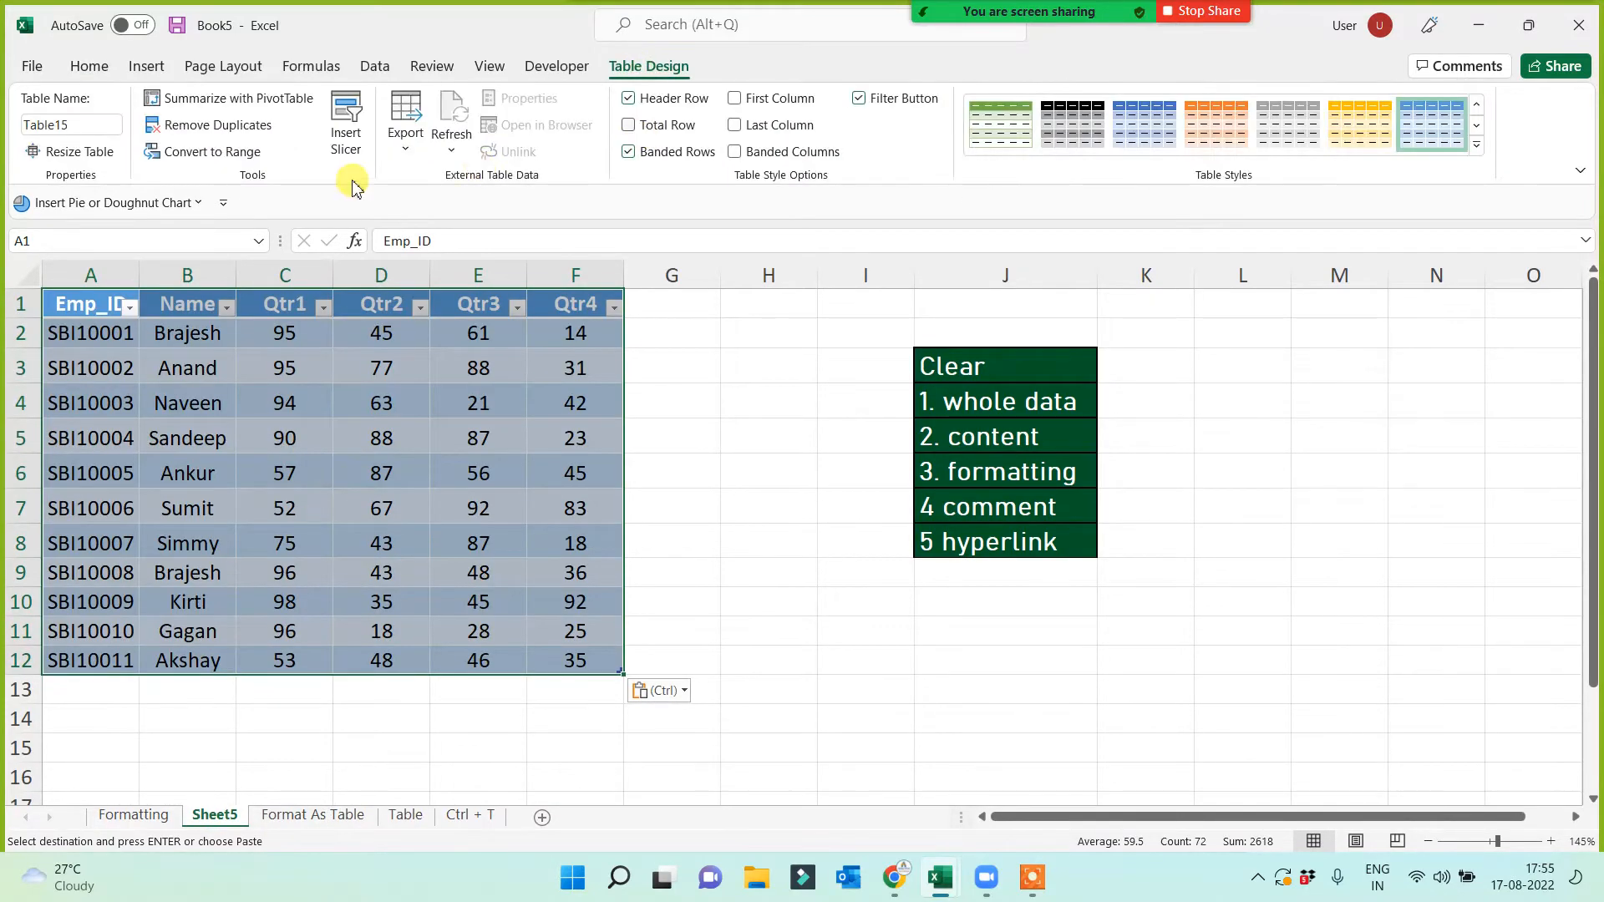
left_click(243, 151)
left_click(746, 494)
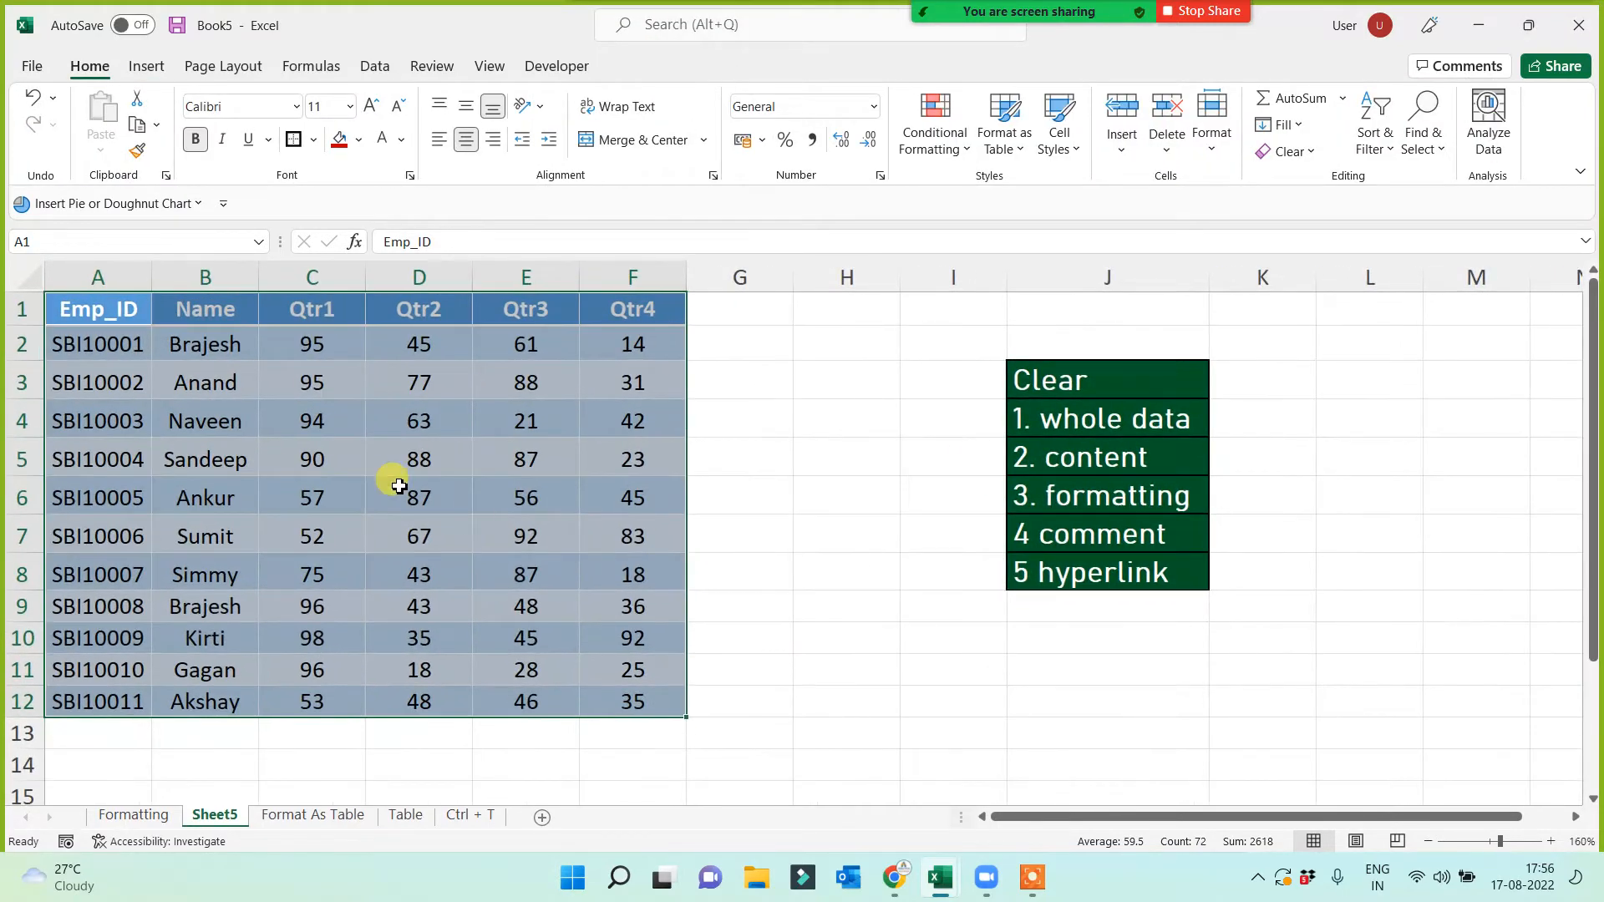
Widen the Name and Emp_ID columns of the converted data on Sheet5 slightly
scroll(393, 483, "up", 1)
left_click(351, 464)
left_click_drag(254, 276, 281, 272)
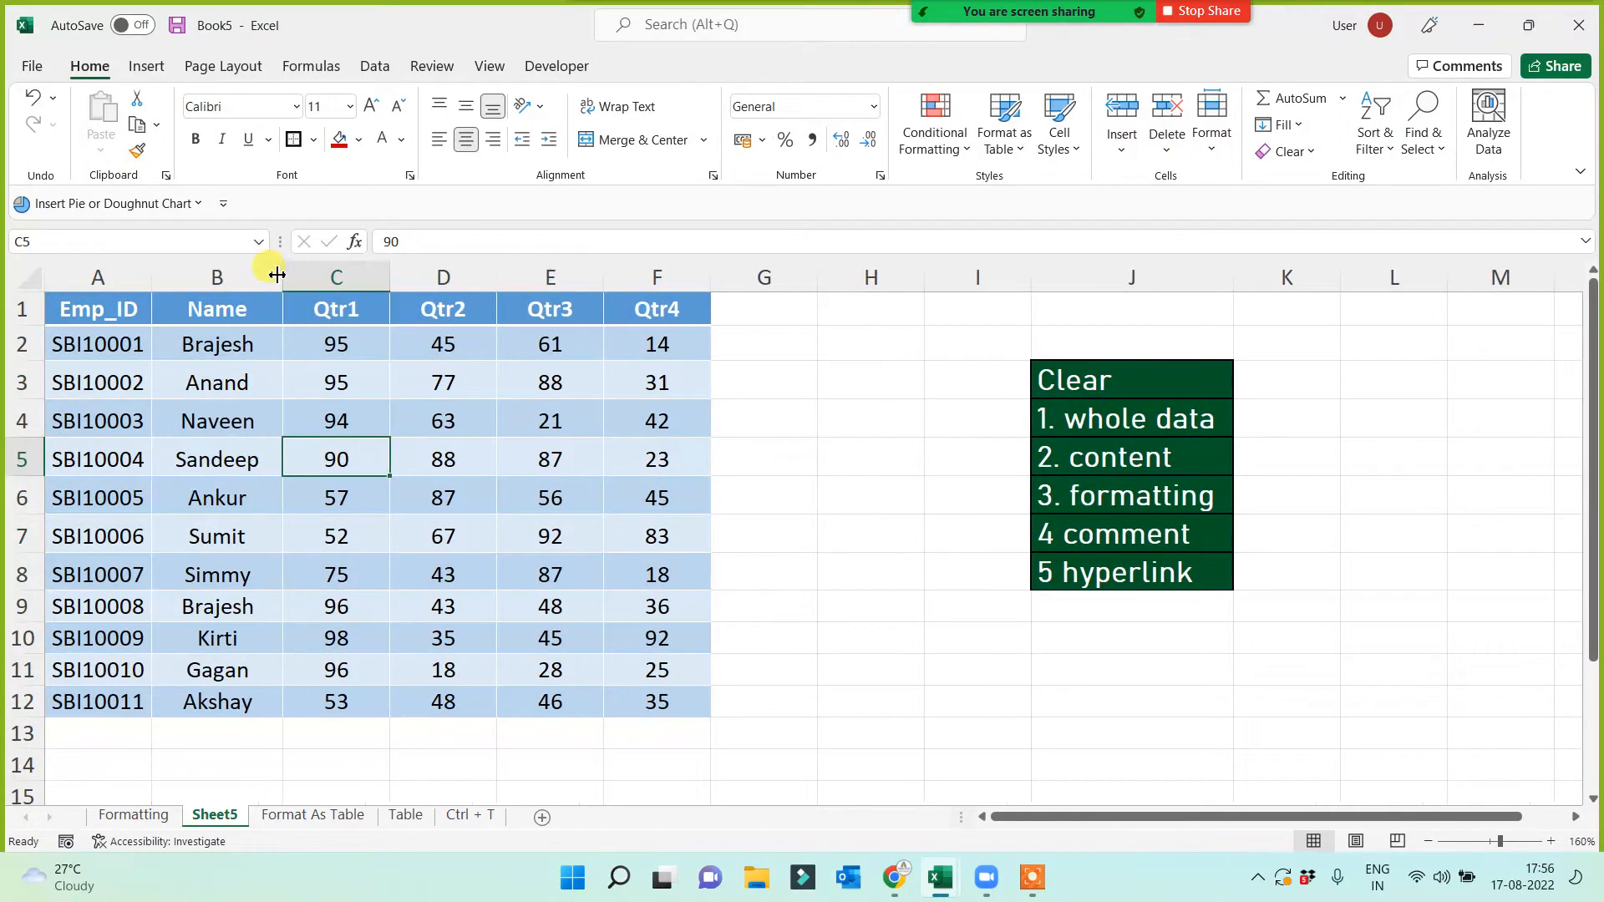
left_click_drag(161, 273, 175, 271)
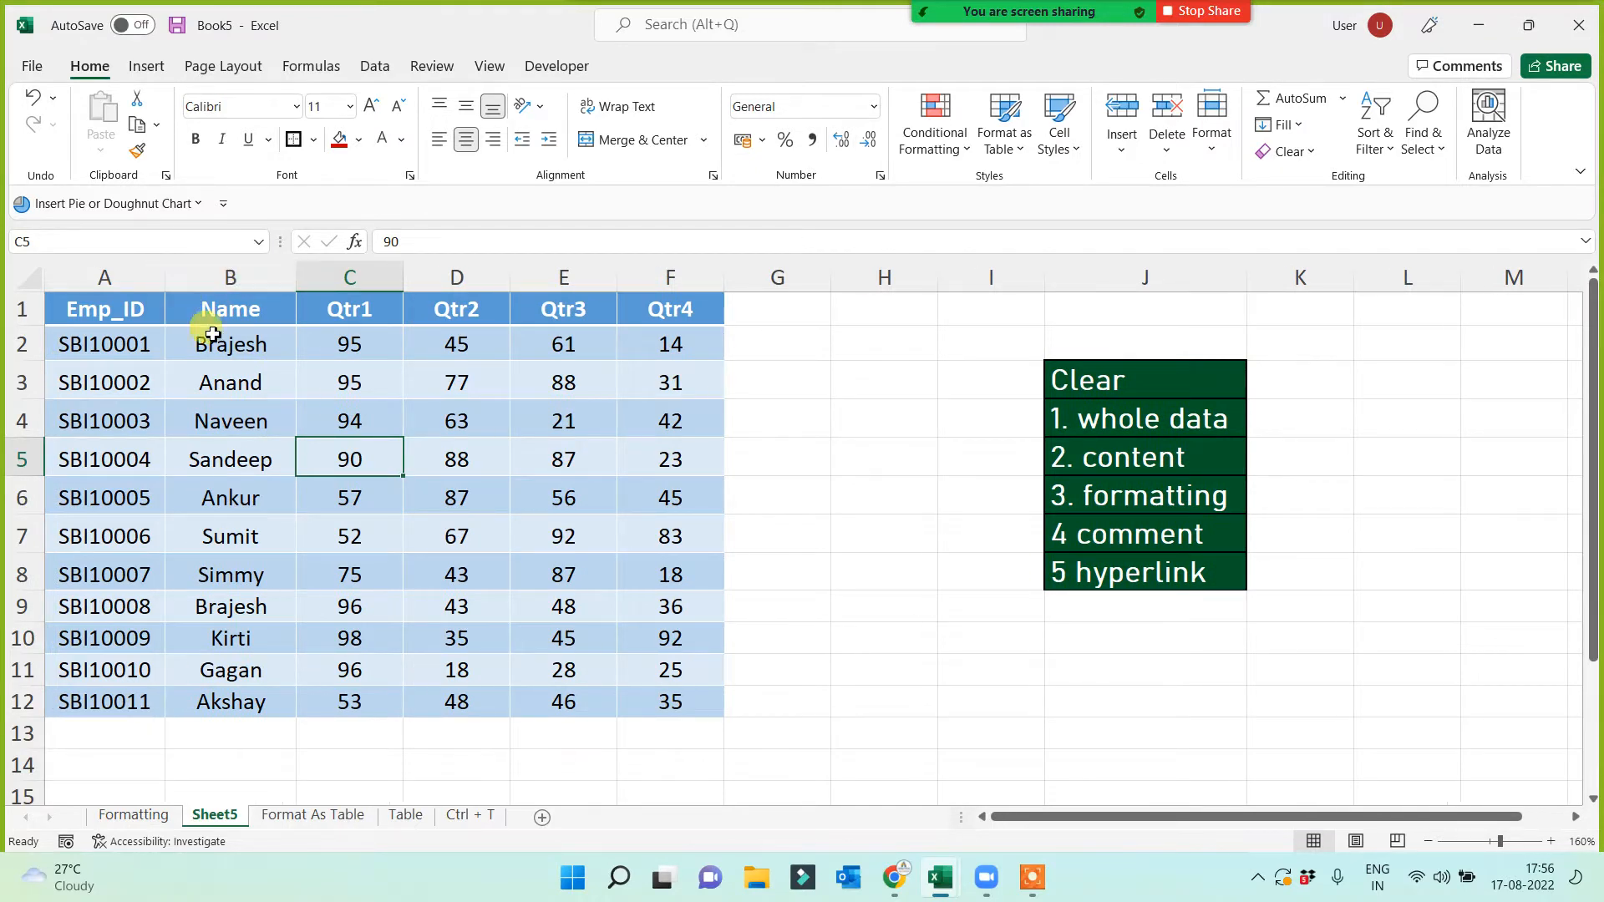
Fill the "1. whole data" cell J4 in the Clear list with red
left_click_drag(670, 309, 129, 708)
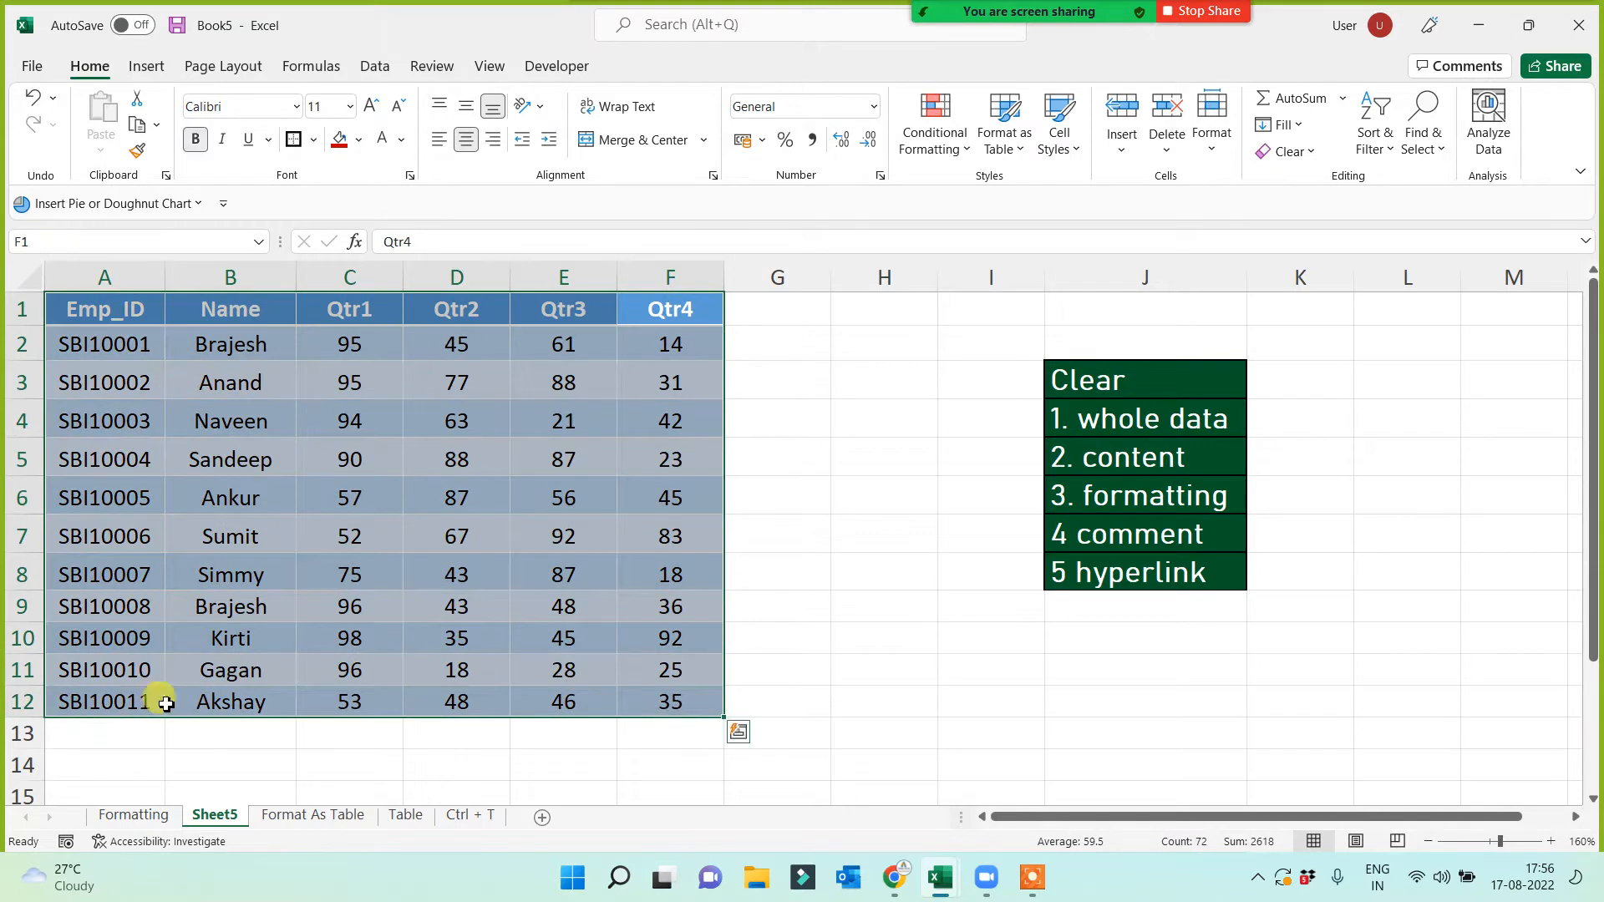
left_click(677, 633)
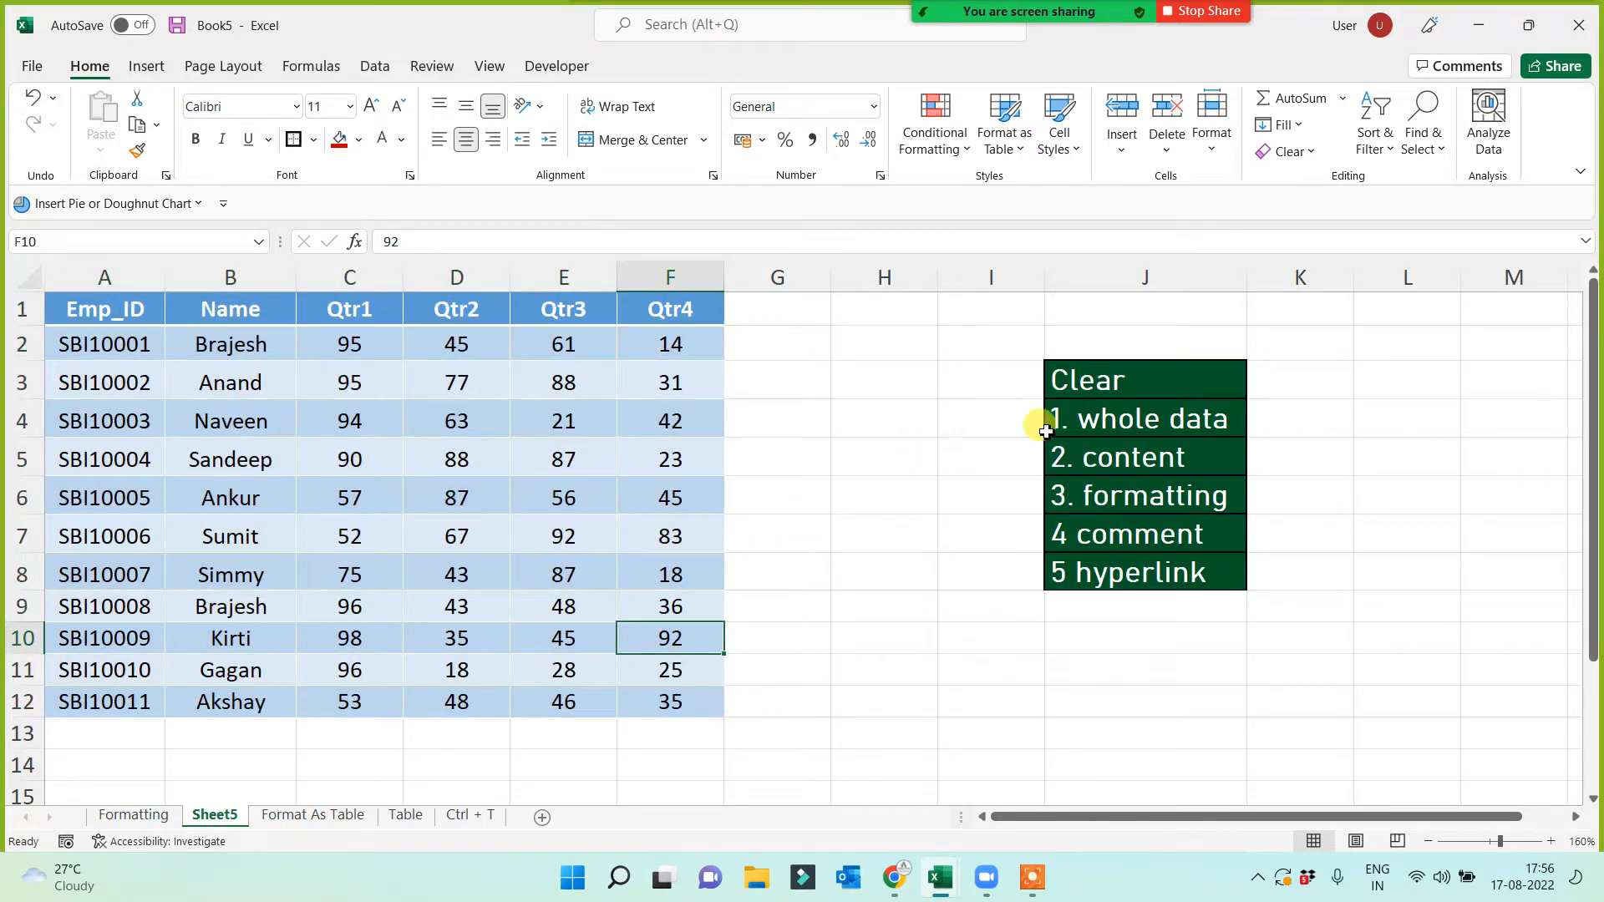
left_click(1099, 416)
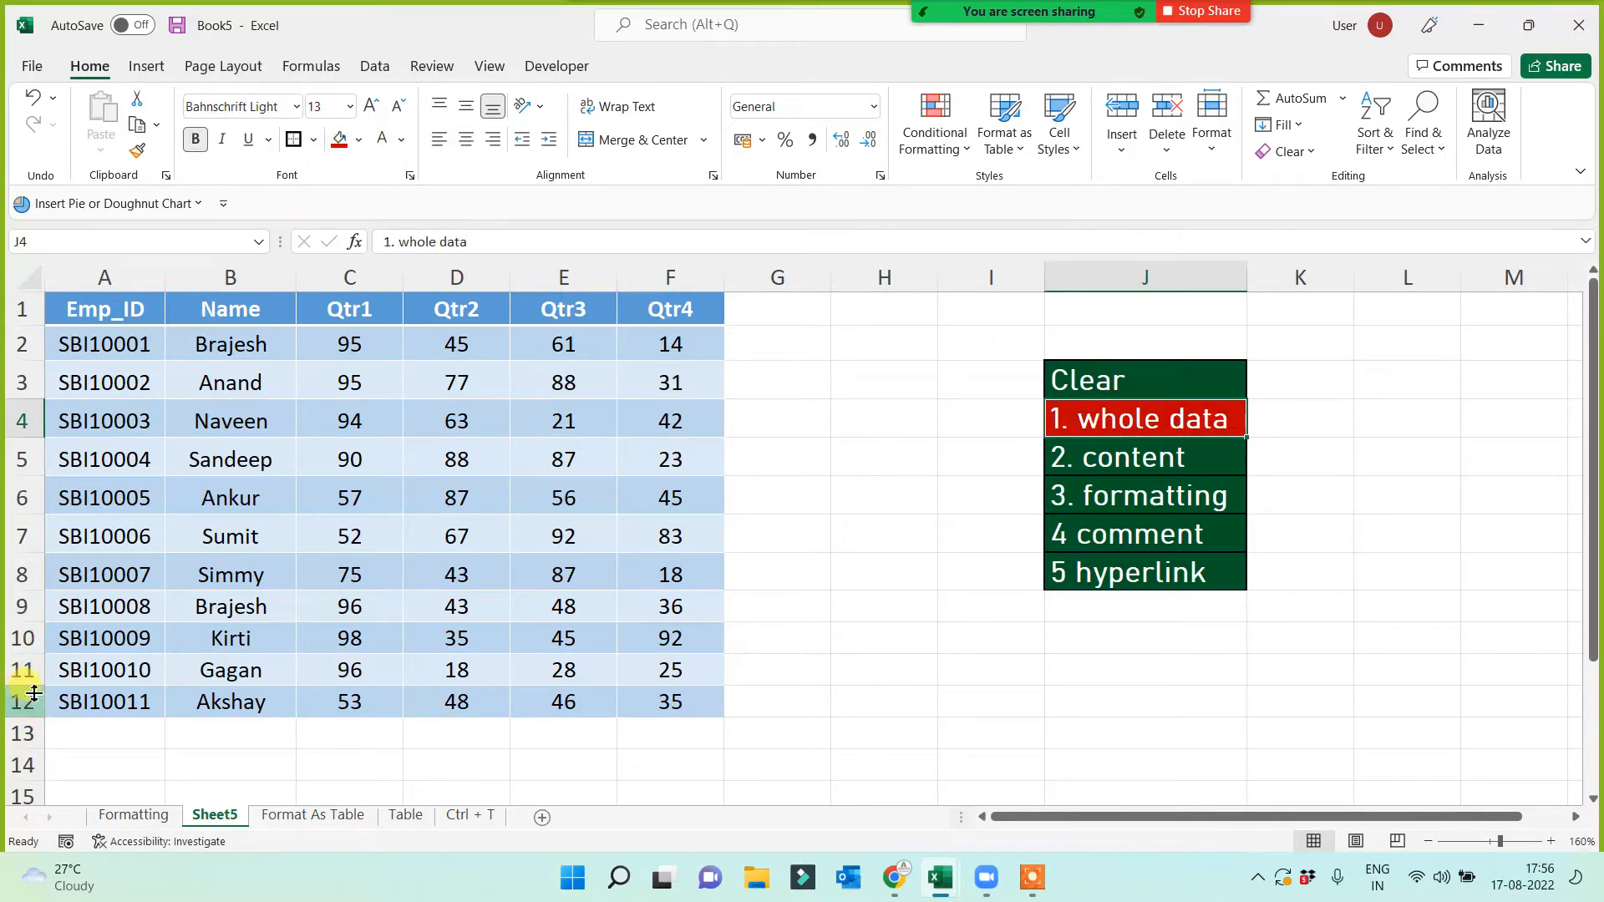
Clear everything, both data and formatting, from rows 11 to 13 of Sheet5
left_click_drag(27, 670, 22, 733)
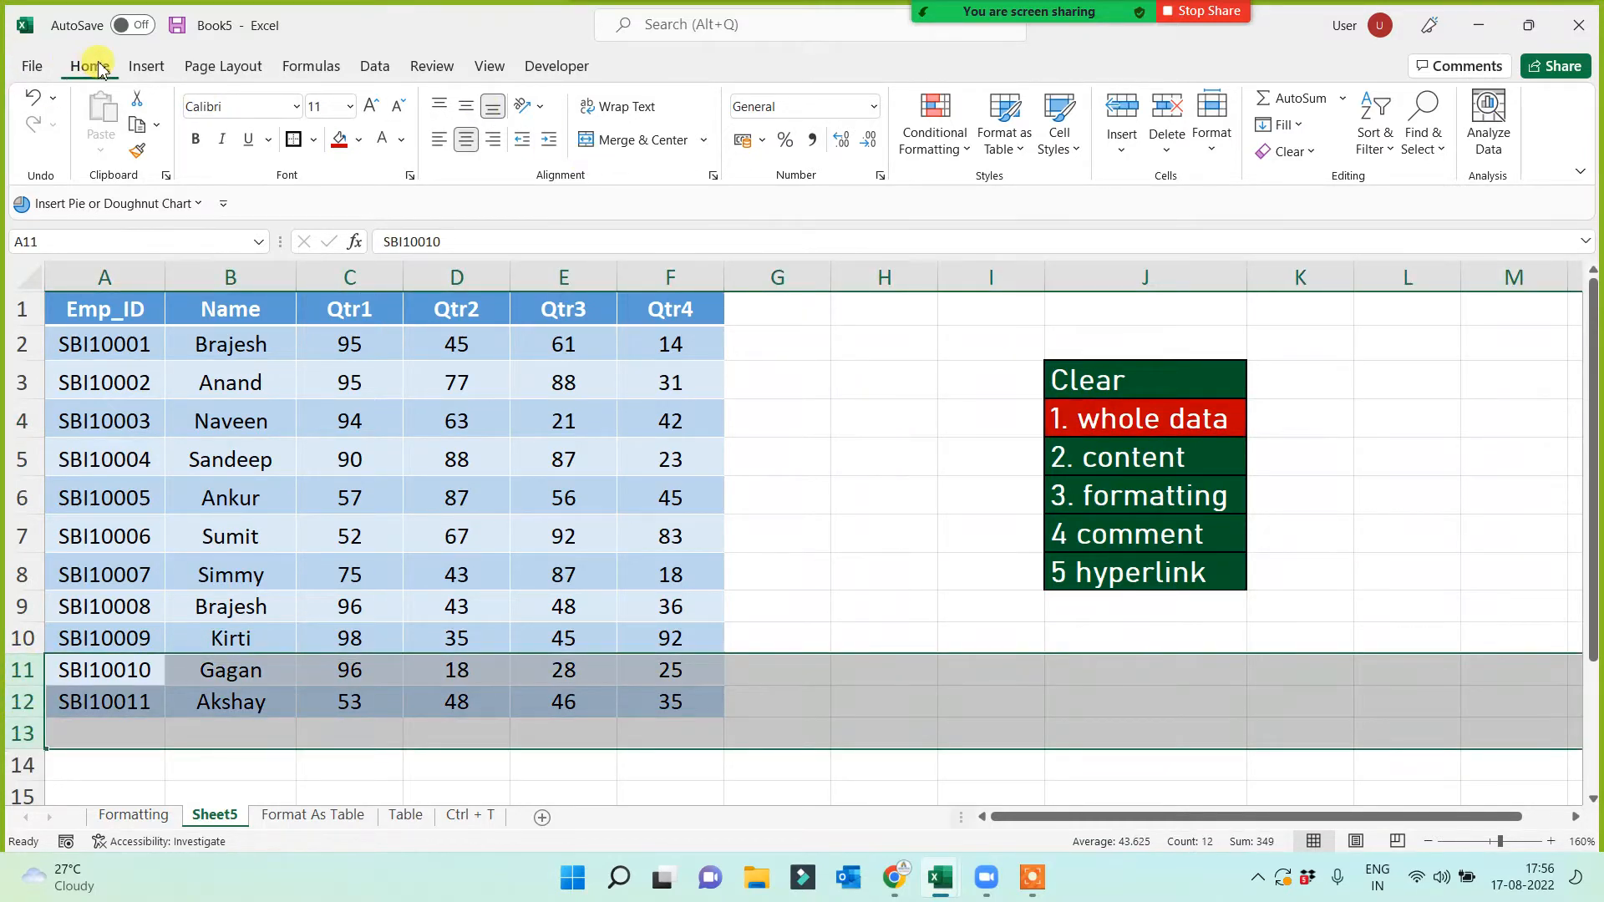
left_click(1280, 153)
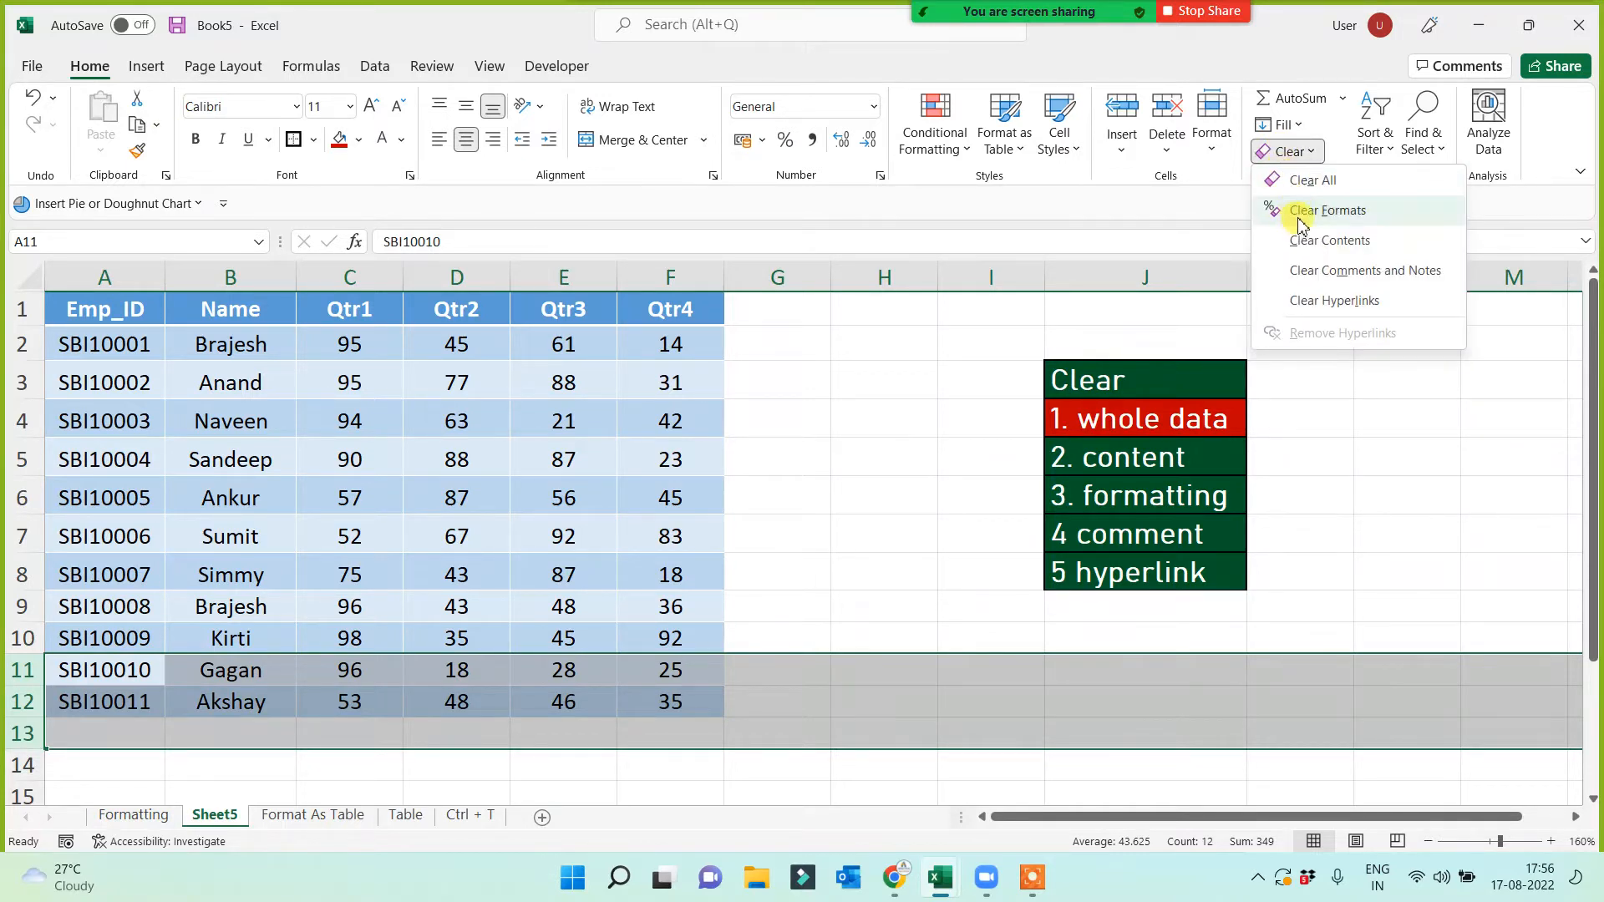
left_click(1304, 179)
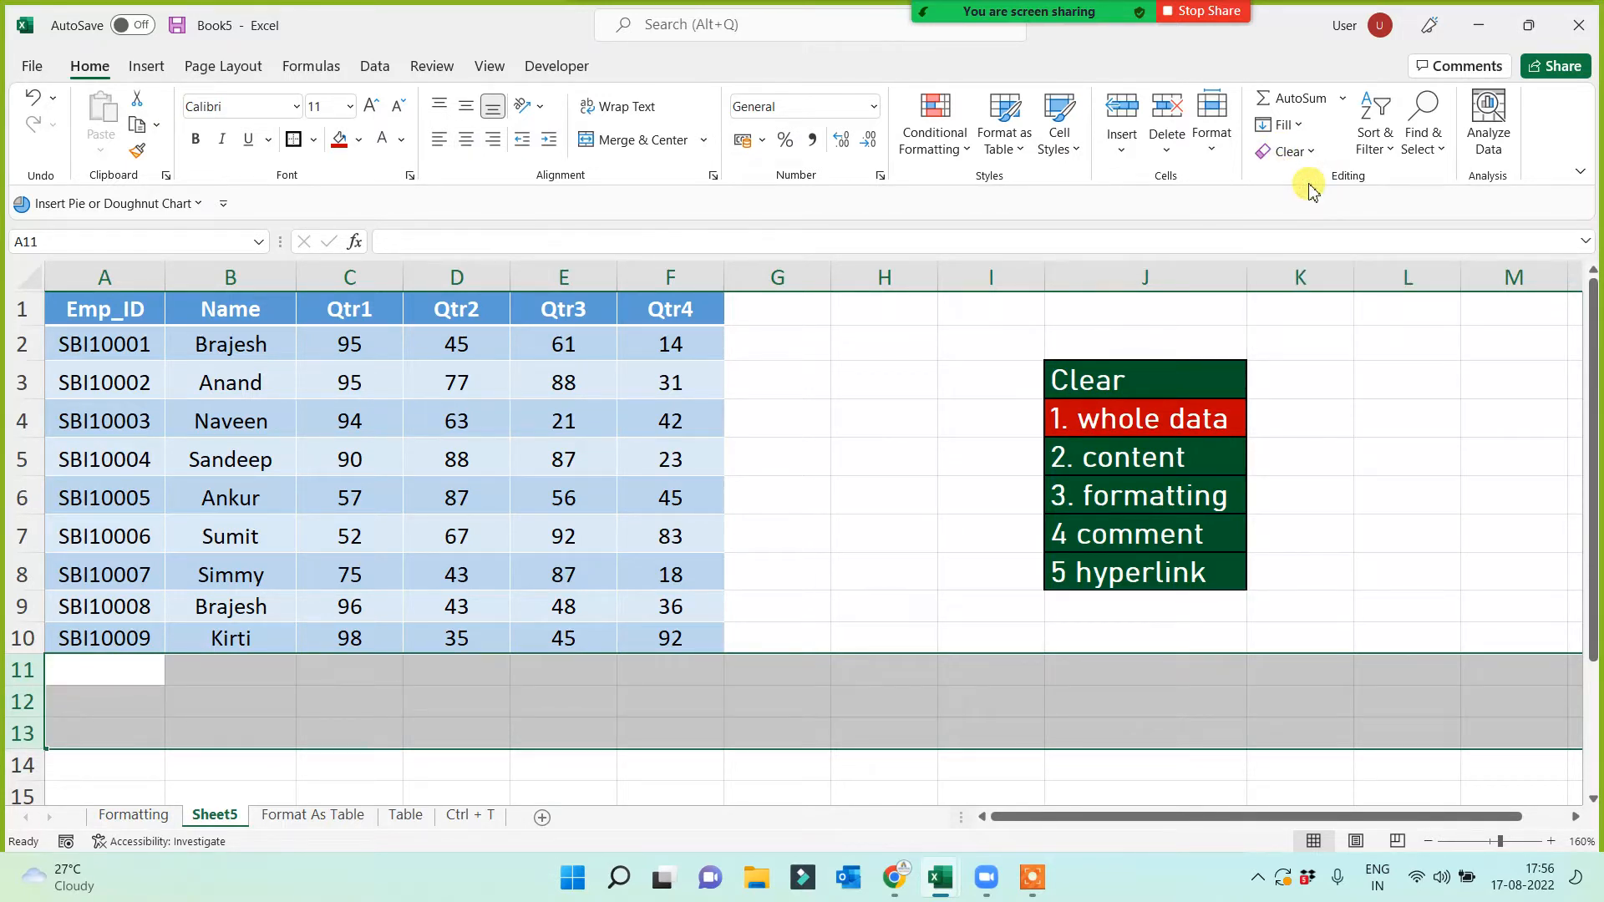
left_click(838, 532)
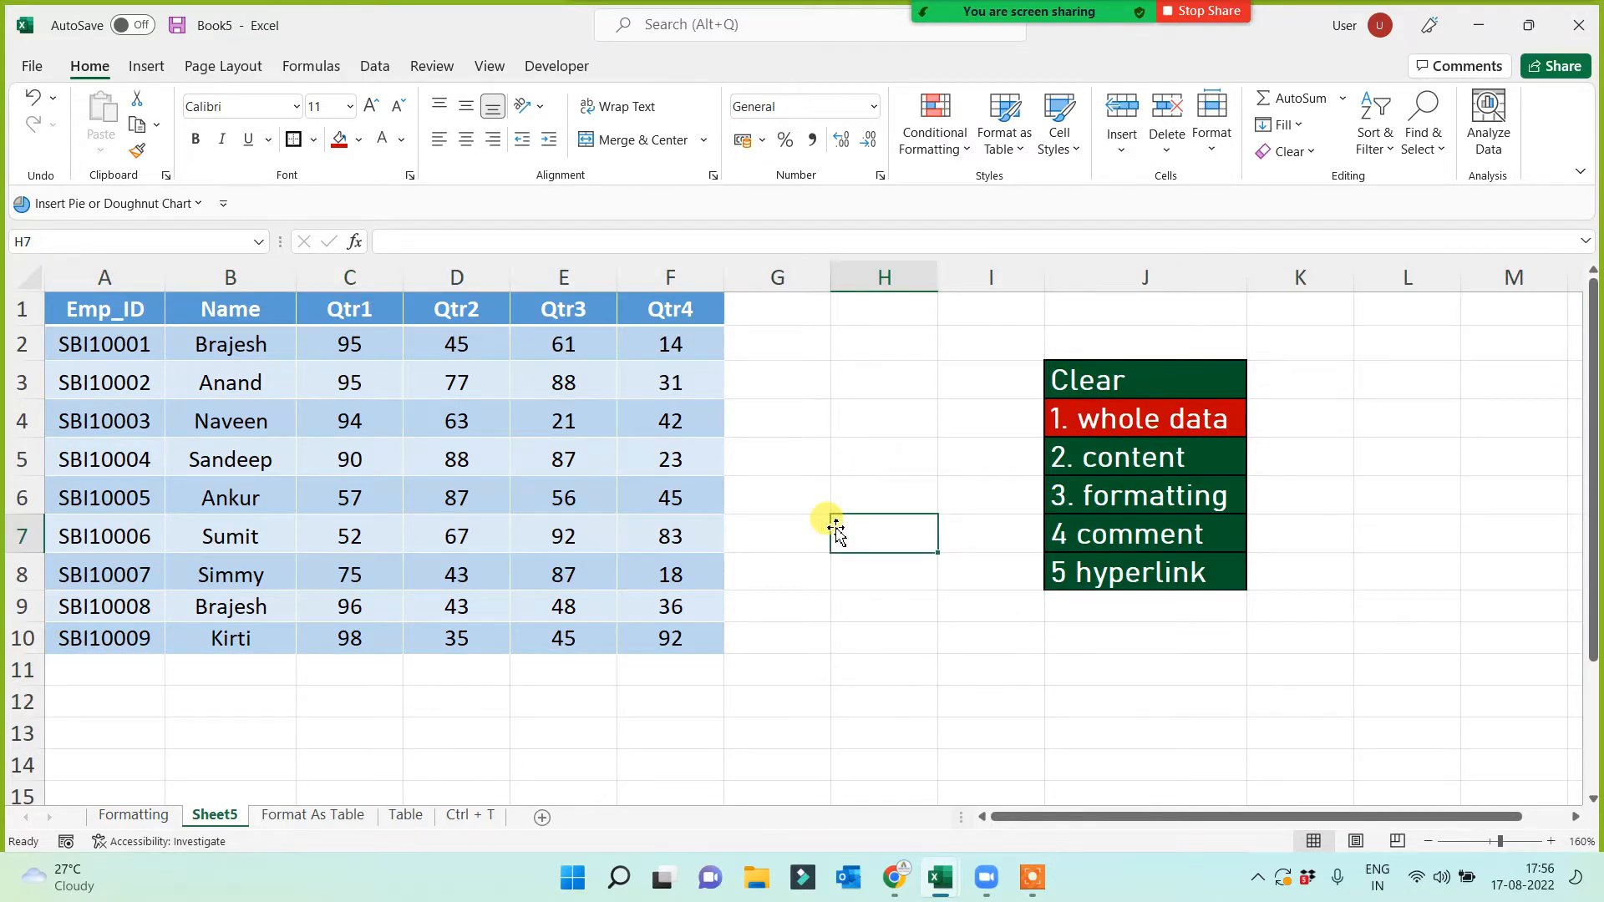
left_click(683, 268)
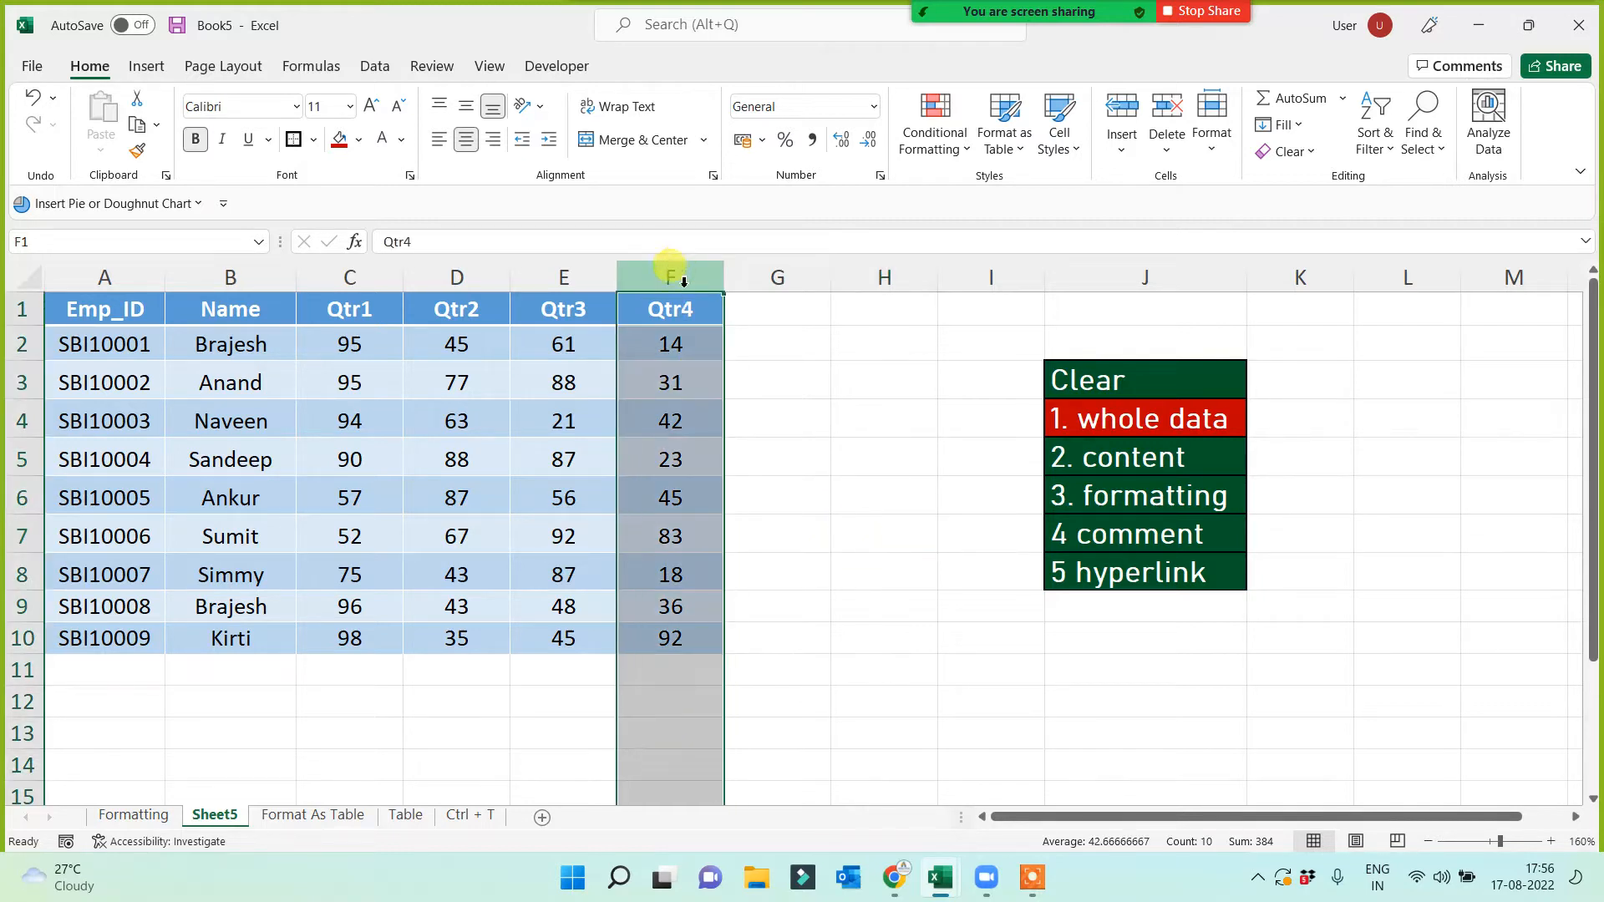
left_click(783, 455)
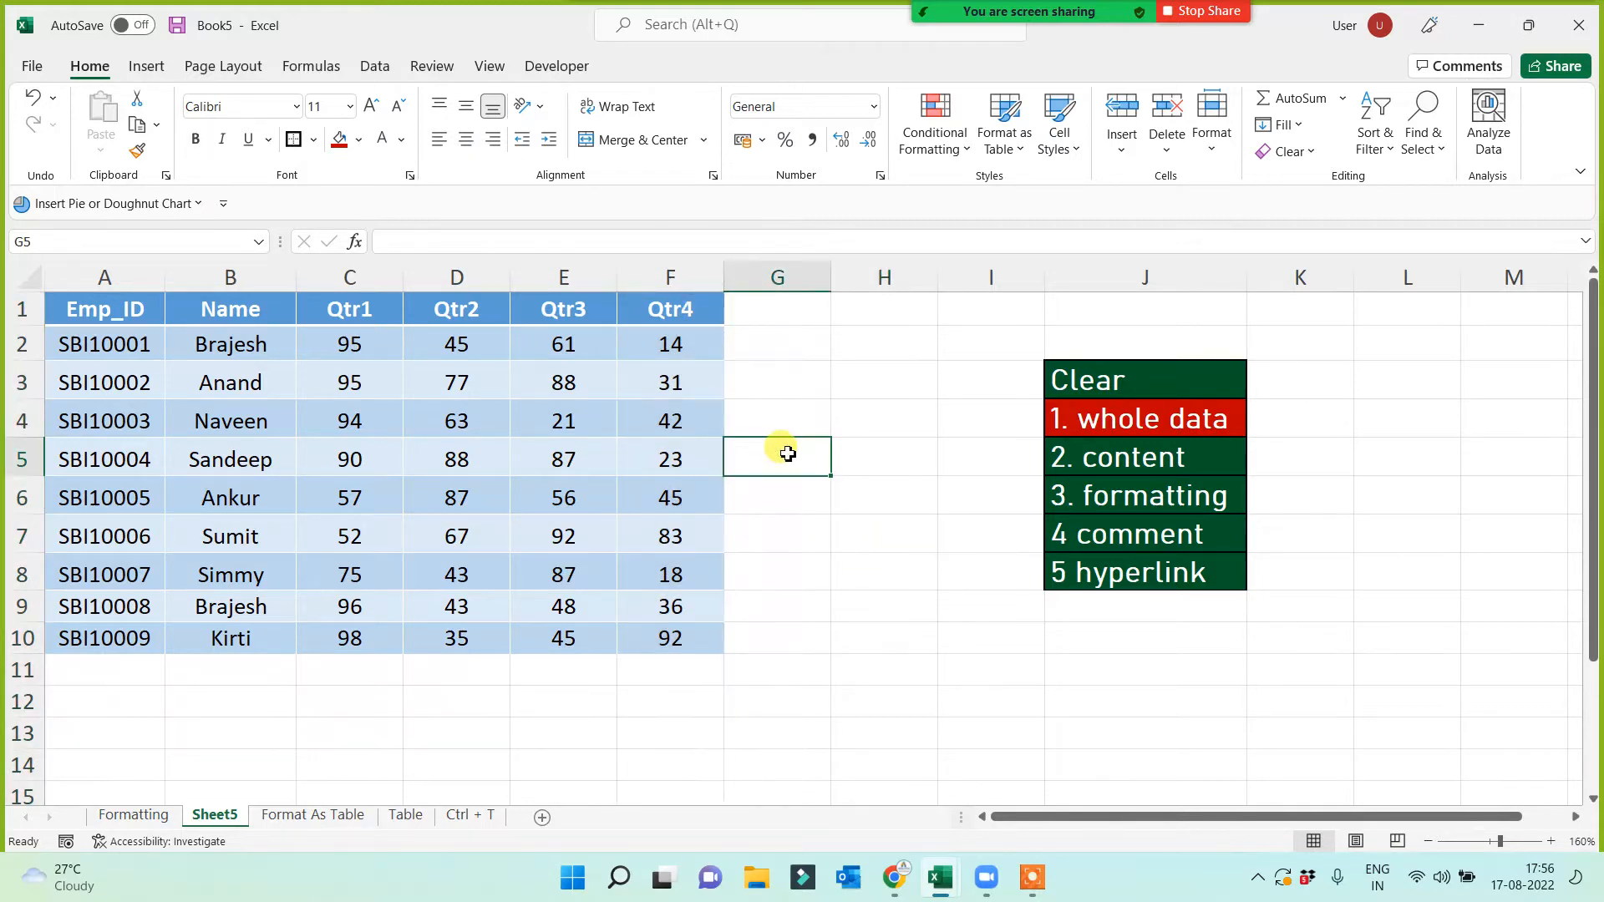
left_click(1123, 418)
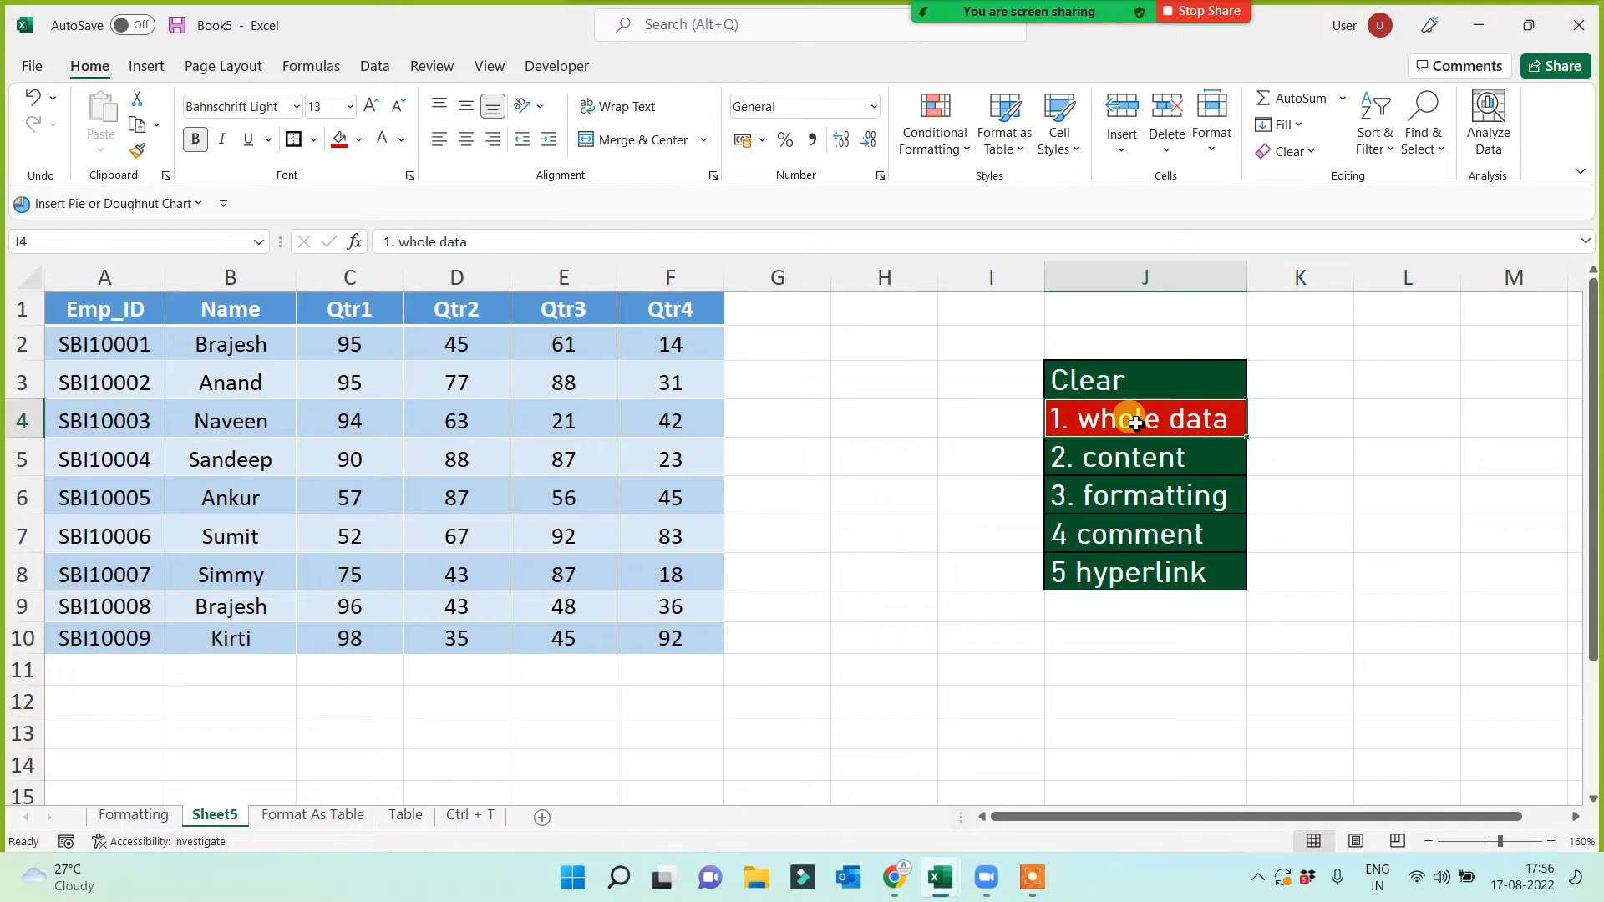
Try to delete the Qtr2 and Qtr3 values in D4:E10, and undo the deletion
left_click_drag(563, 420, 494, 626)
key("Delete")
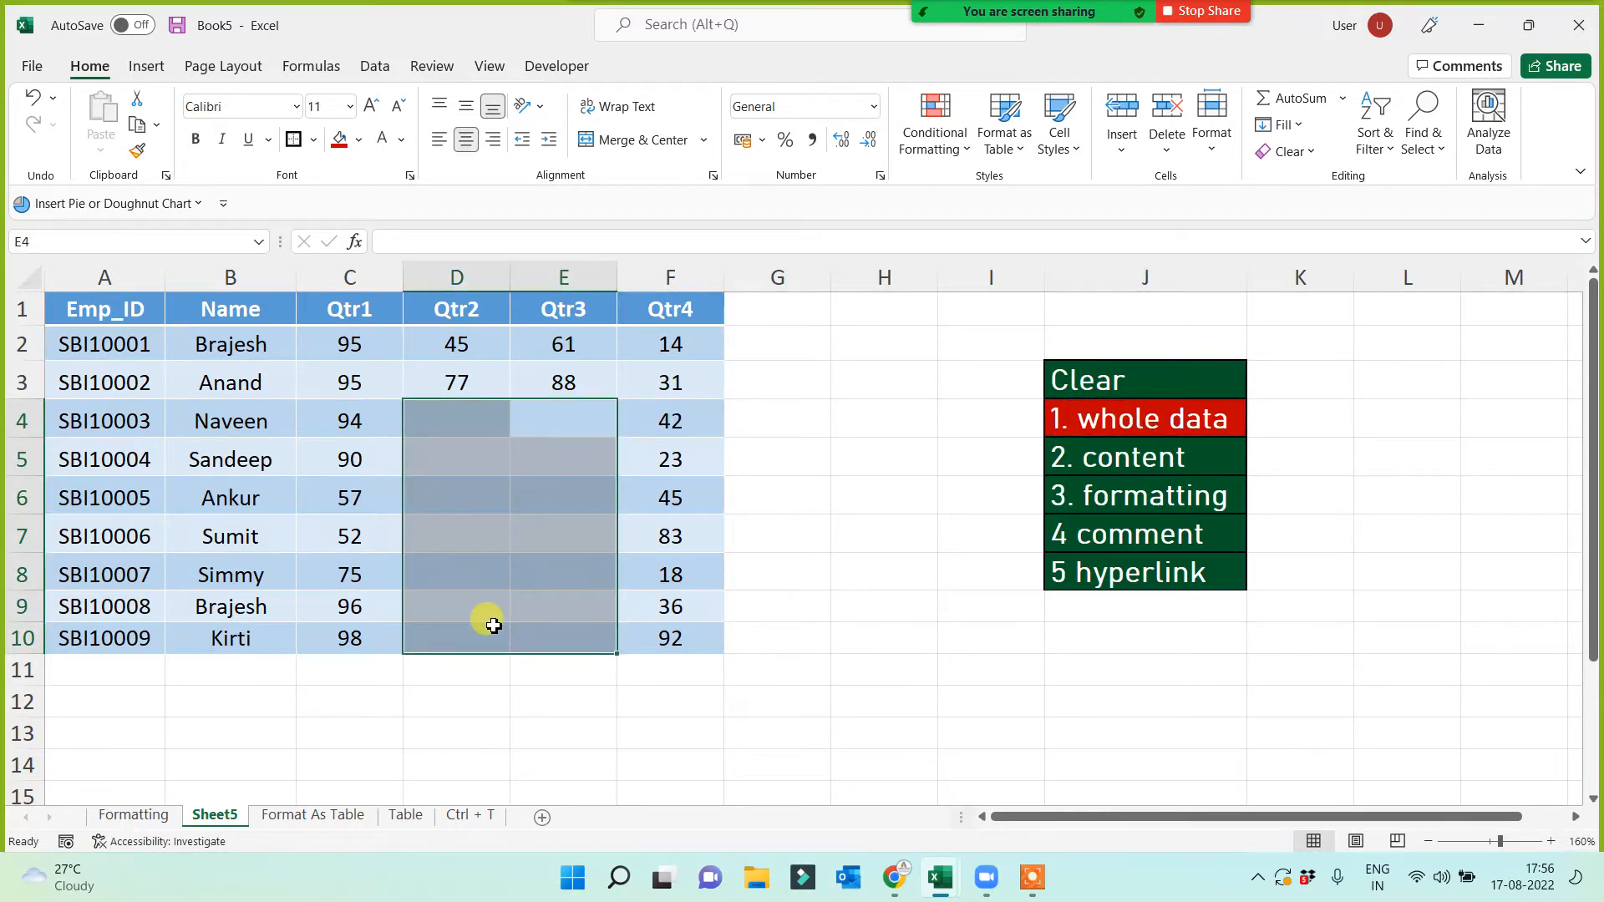
left_click(535, 493)
left_click(500, 643)
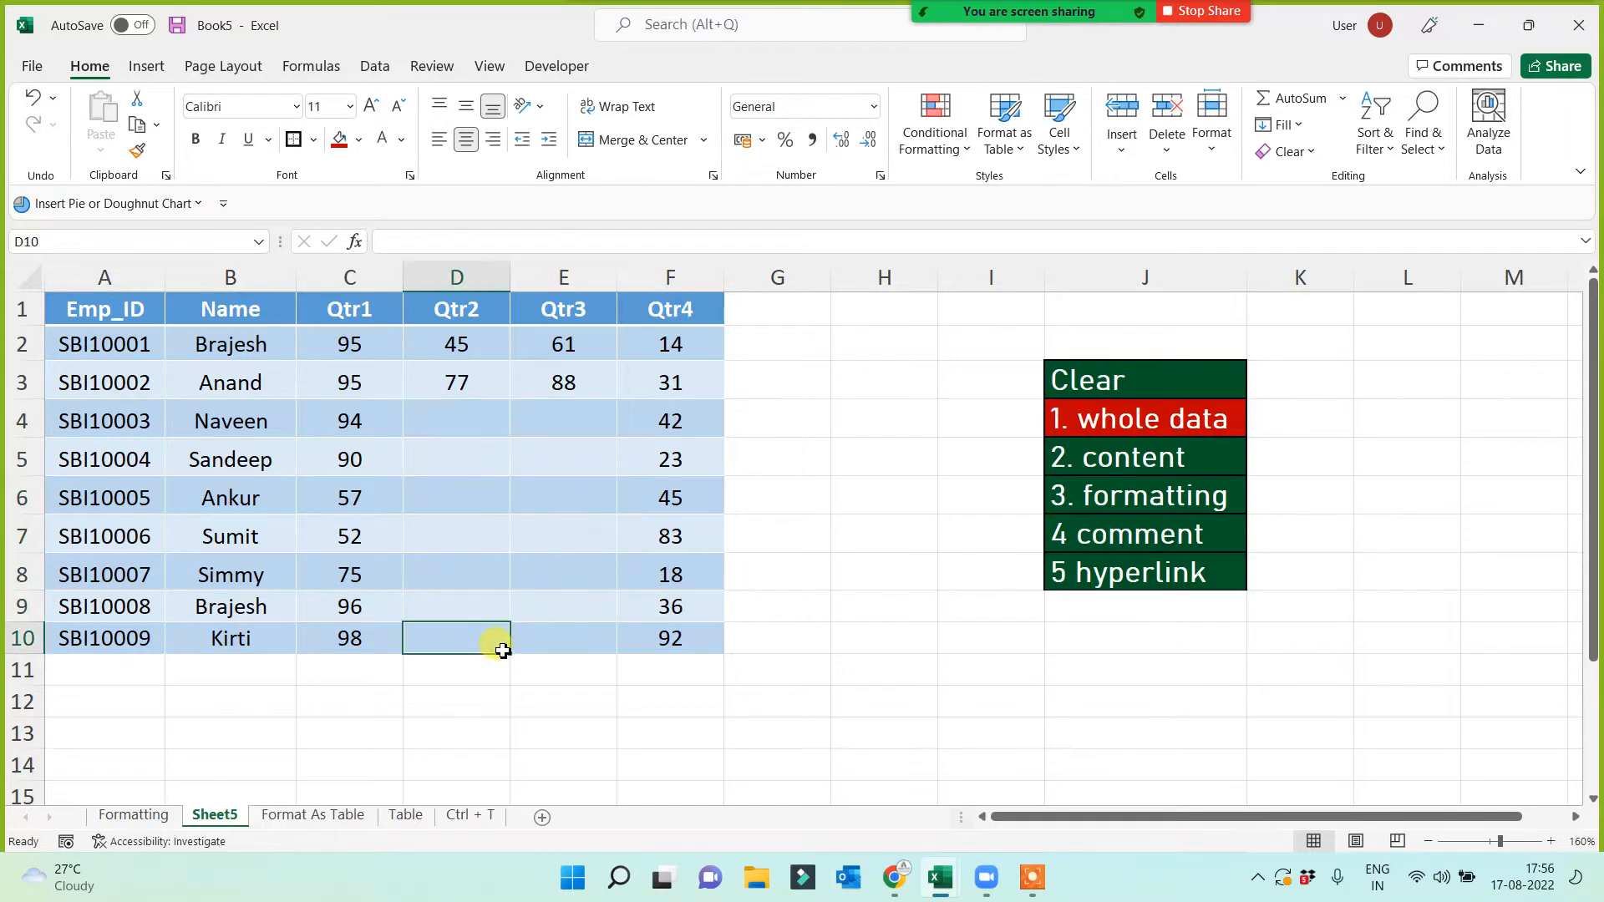
key("ctrl+z")
left_click(836, 568)
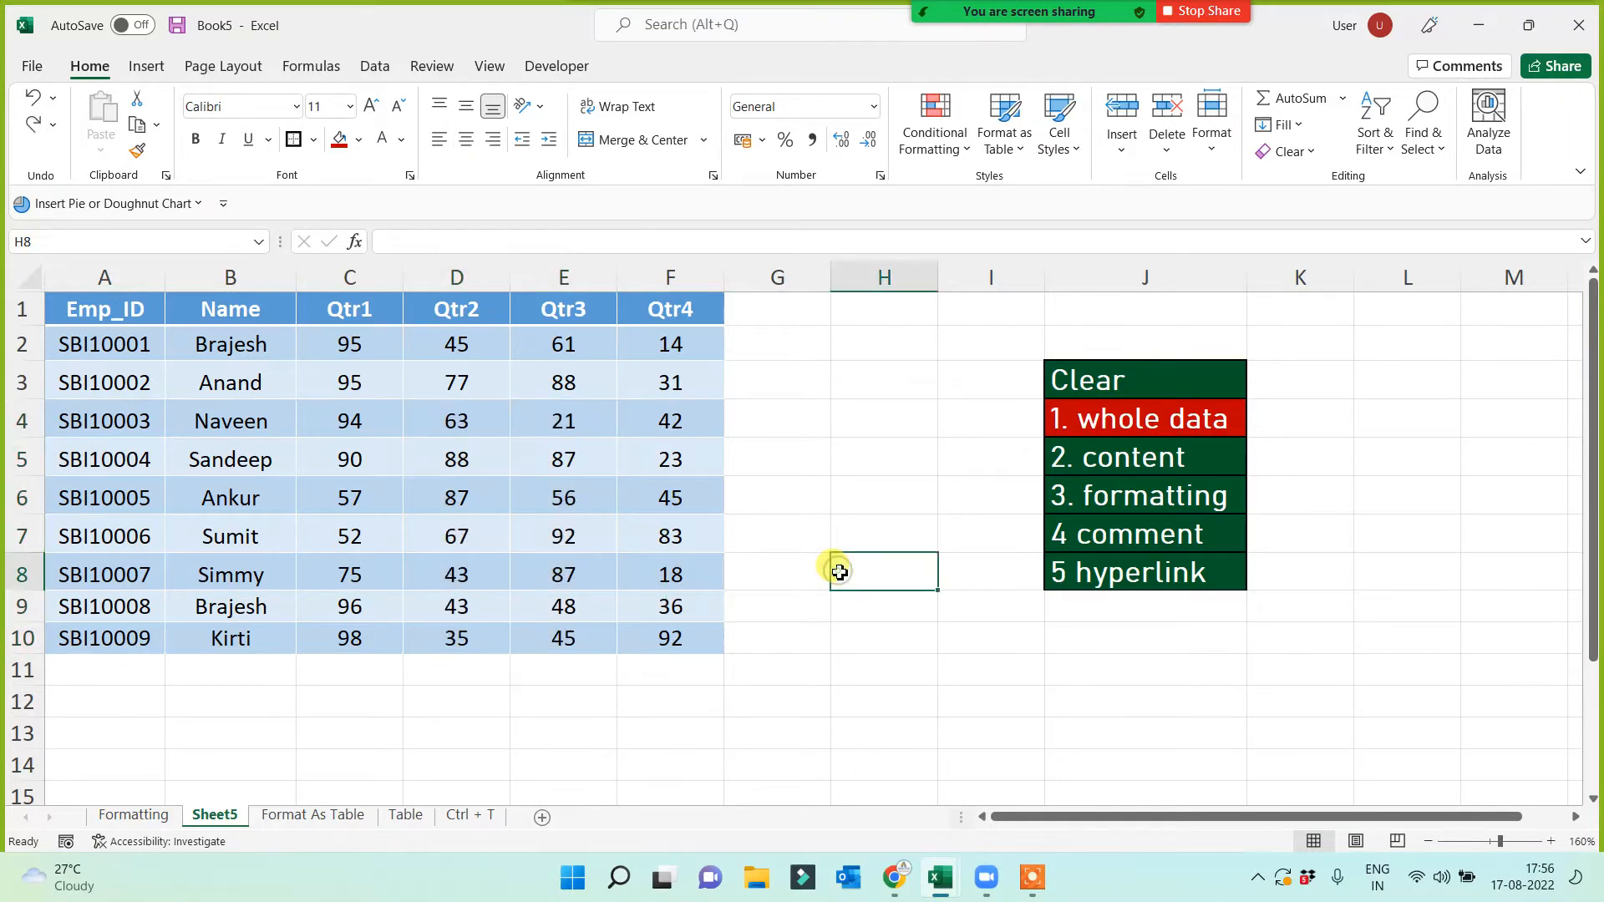
Fill the employee data's header row A1:F1 with red
left_click(1121, 418)
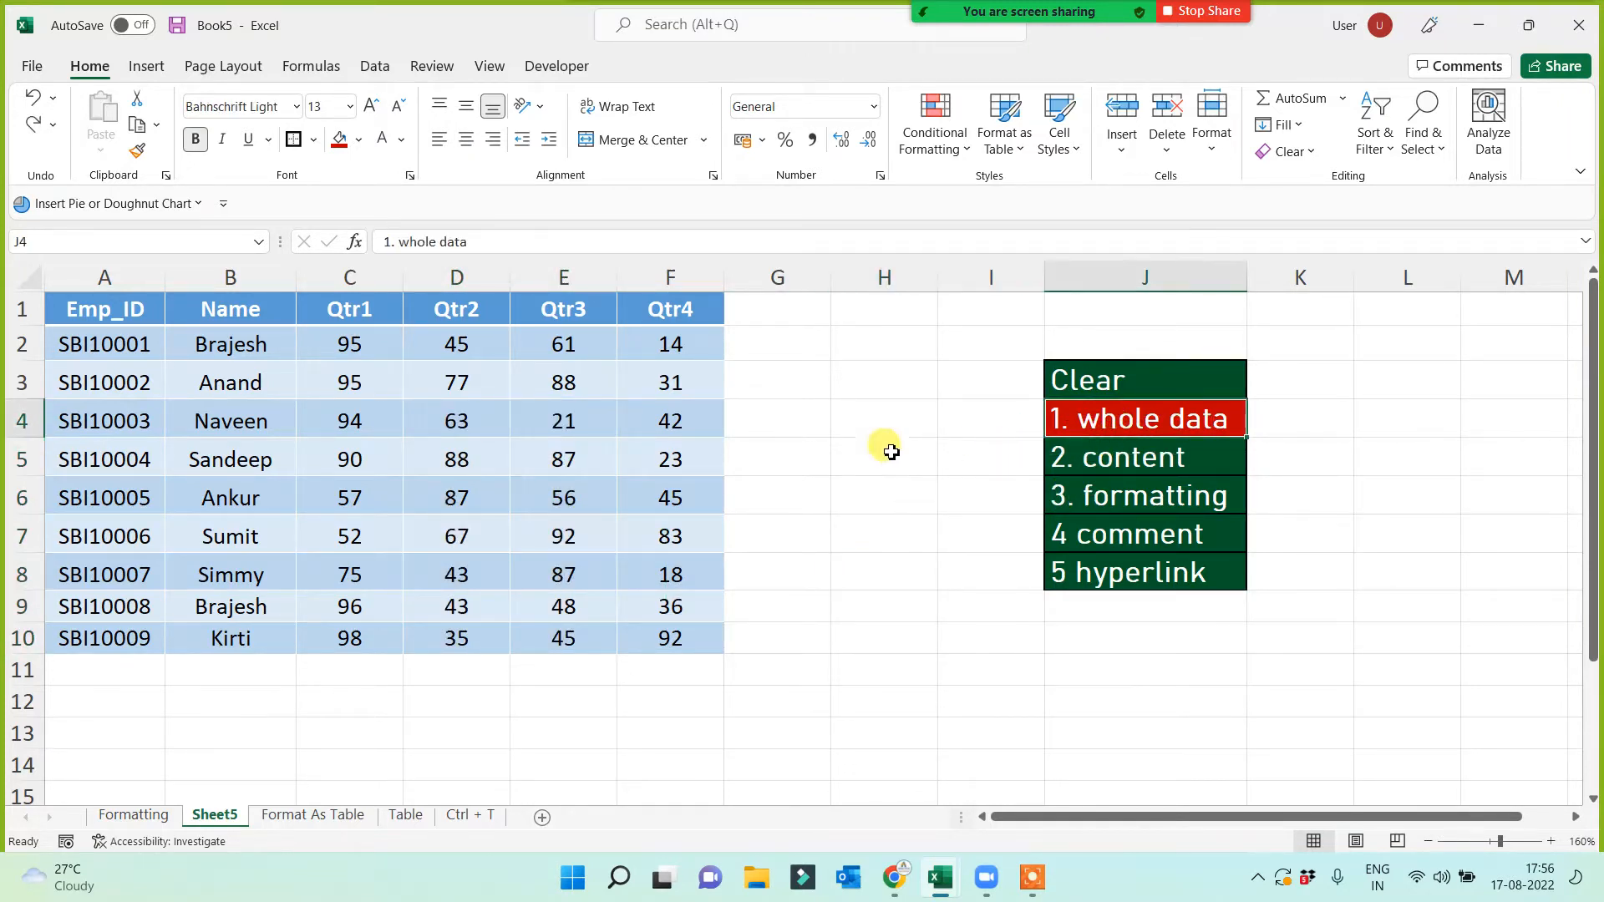
left_click_drag(652, 351, 641, 575)
left_click(529, 391)
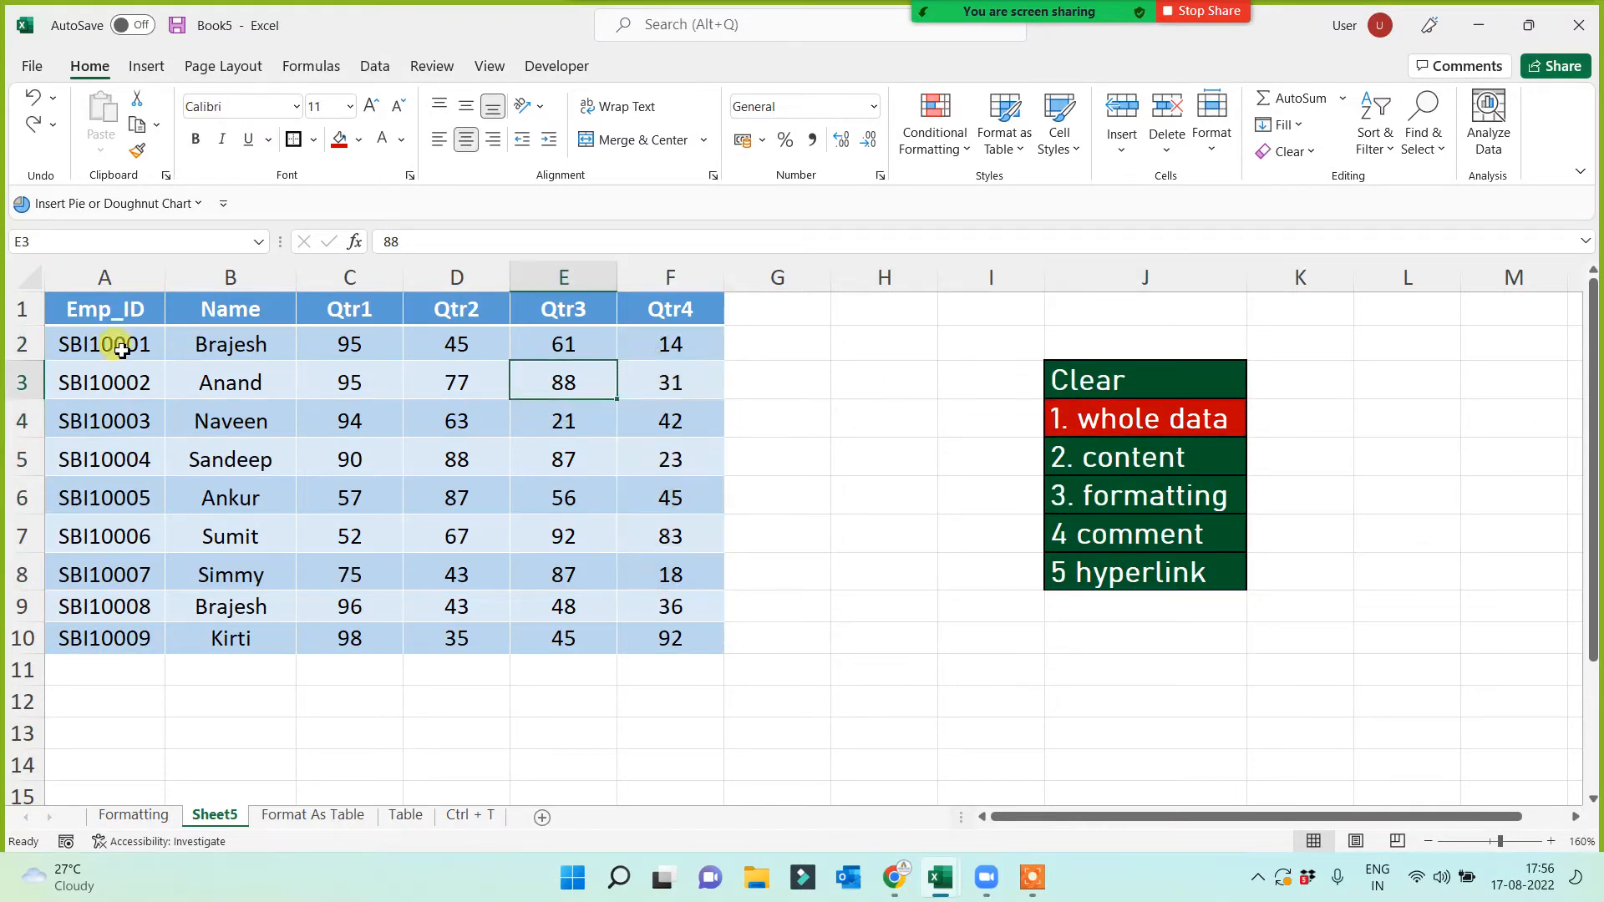
left_click_drag(69, 298, 666, 315)
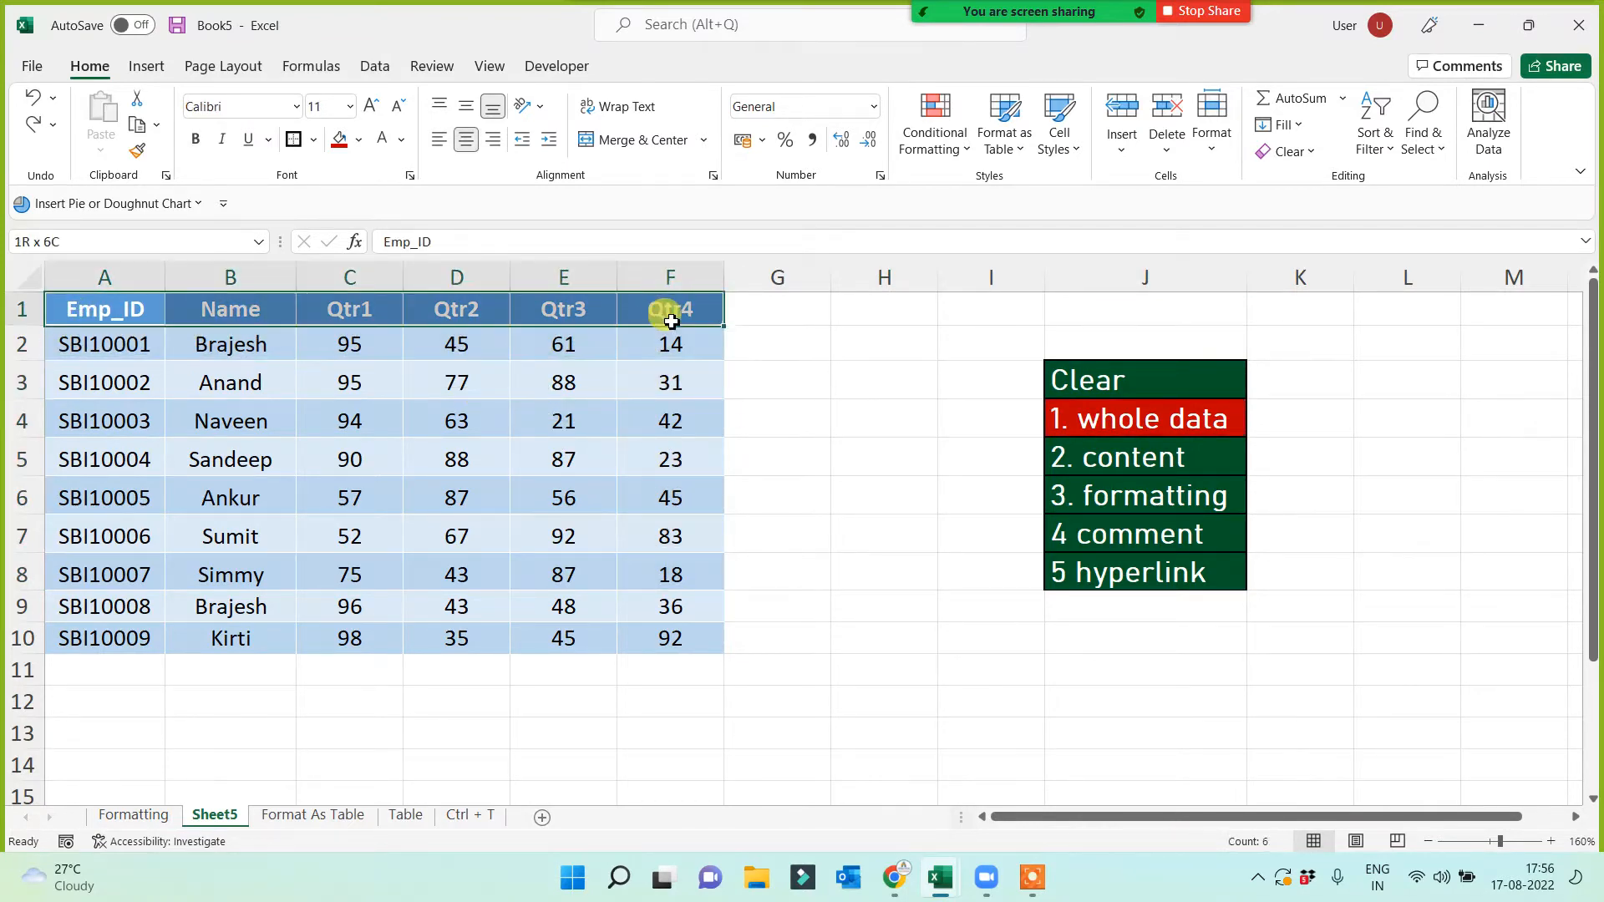
left_click(338, 140)
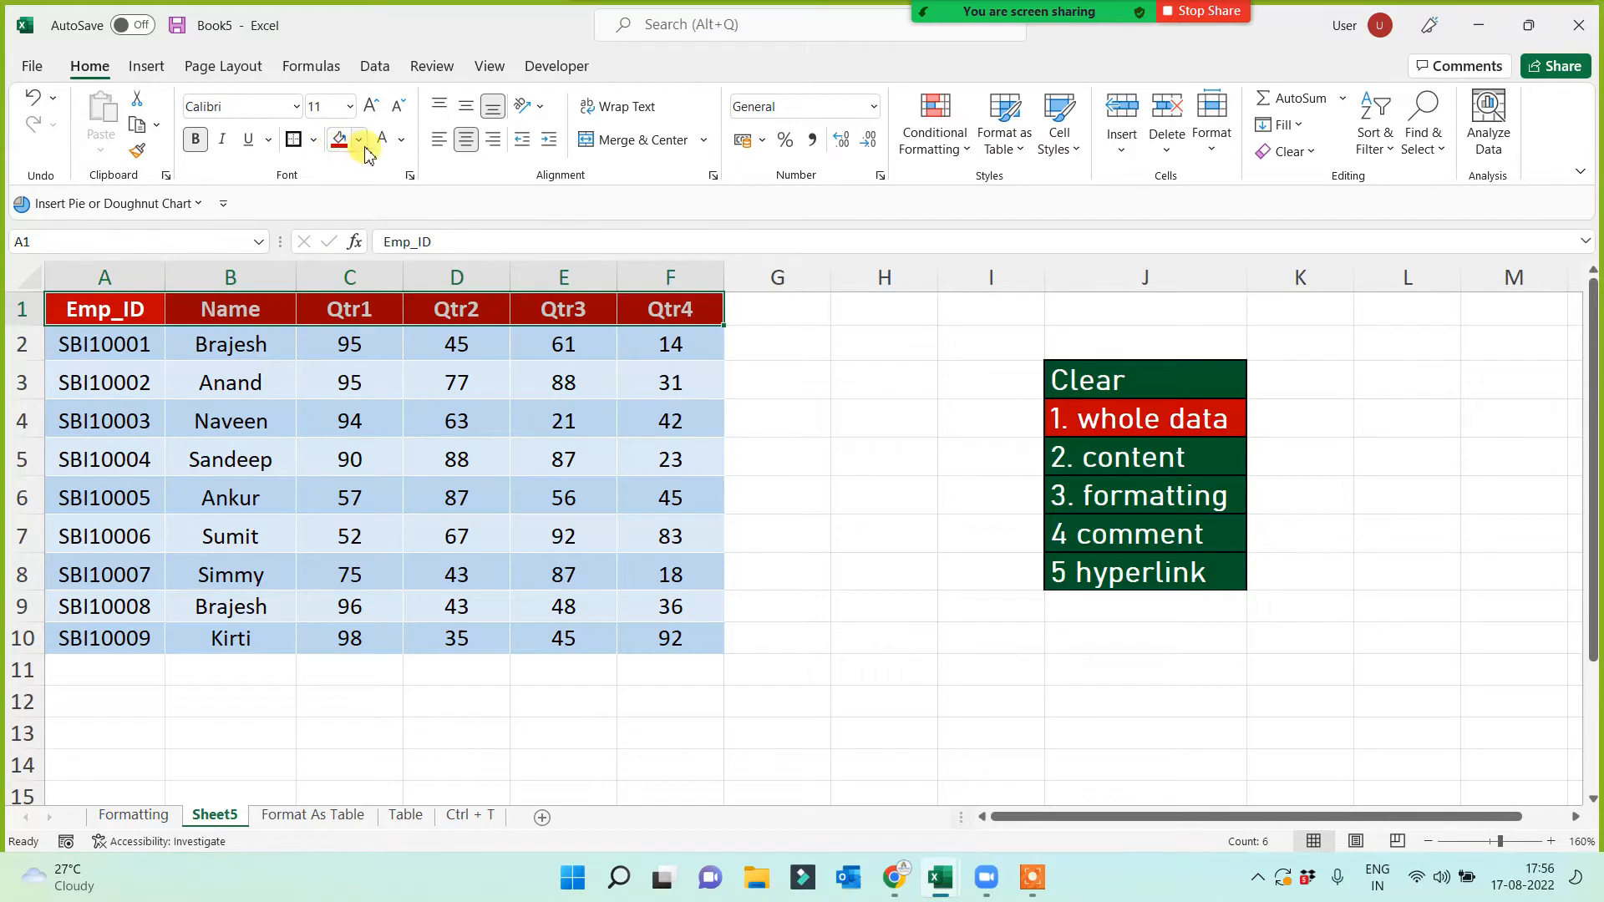
Fill the "2. content" cell J5 in the Clear list with red
left_click(1084, 425)
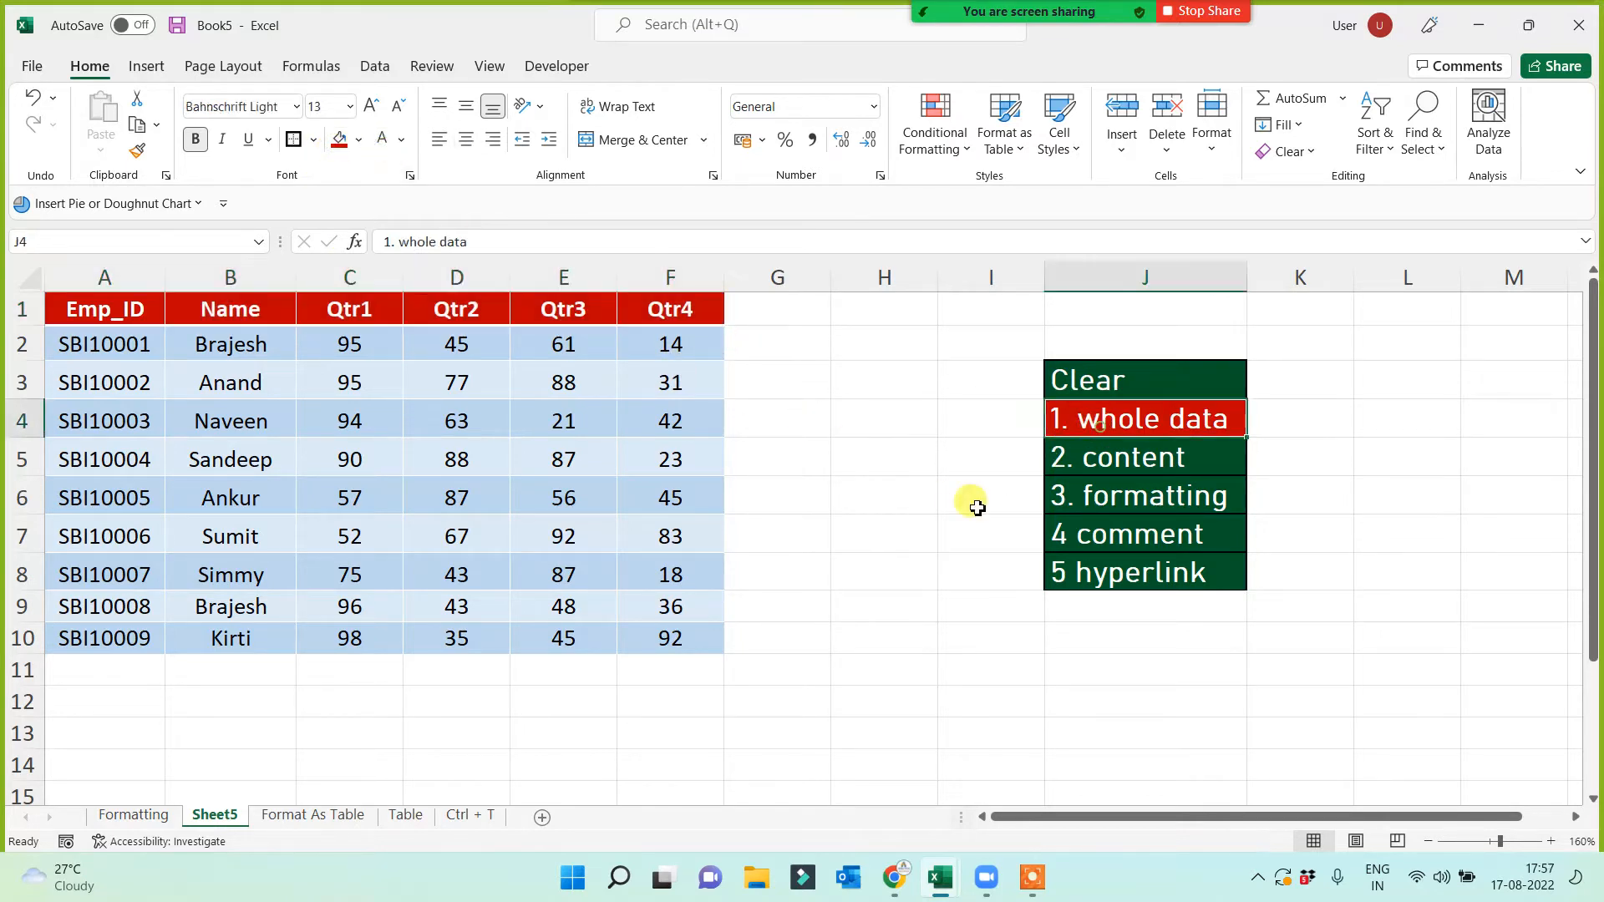
left_click(1063, 457)
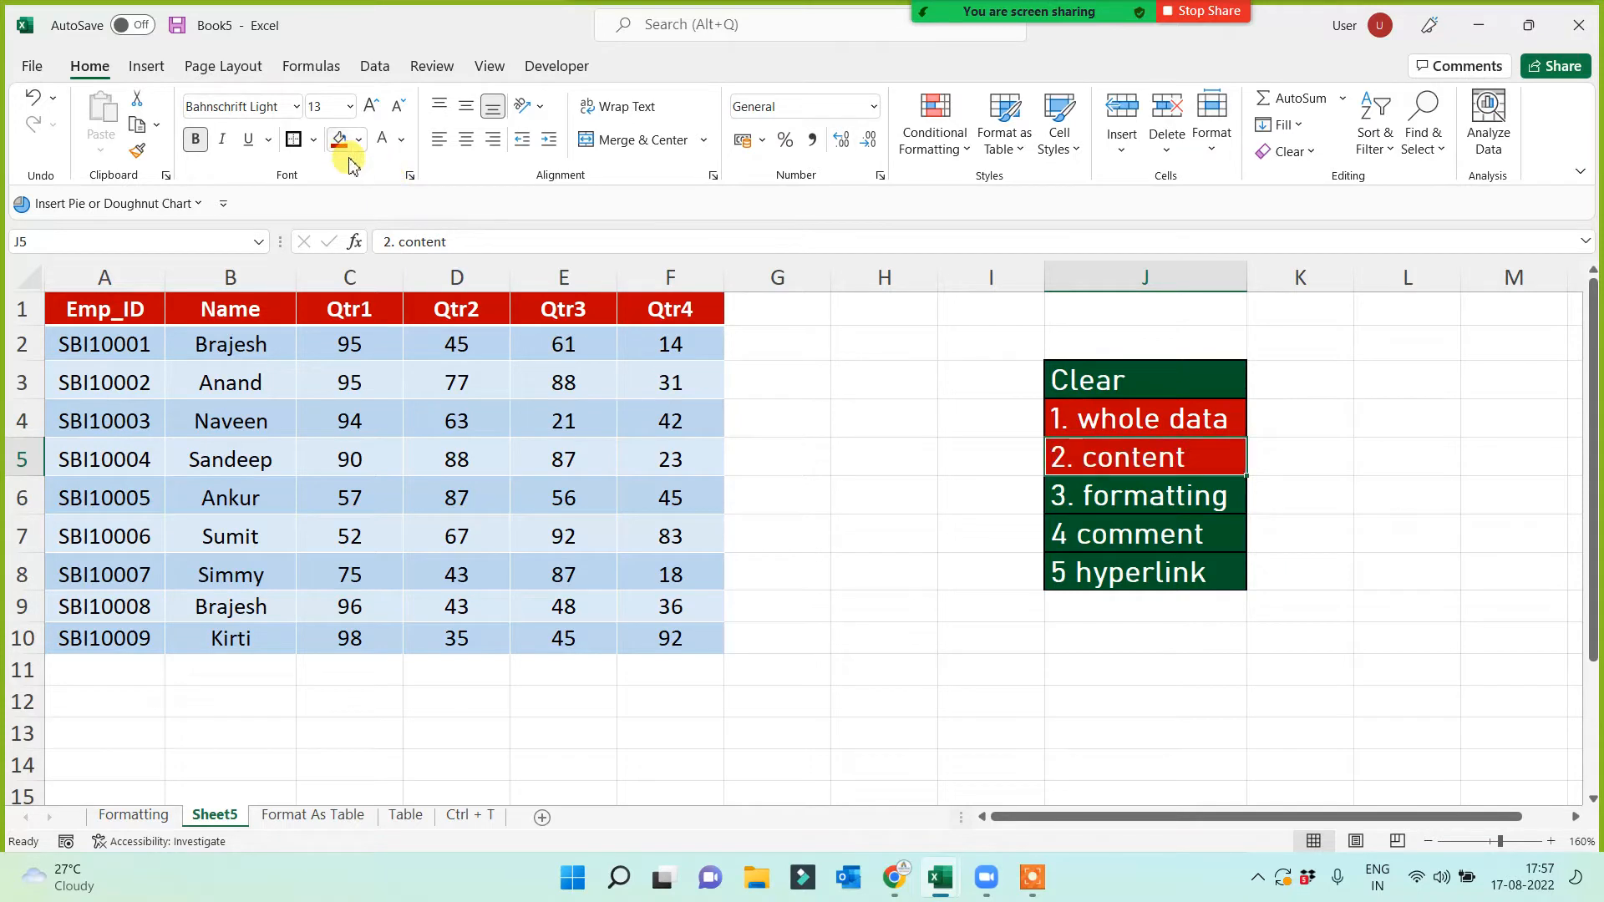
left_click(786, 579)
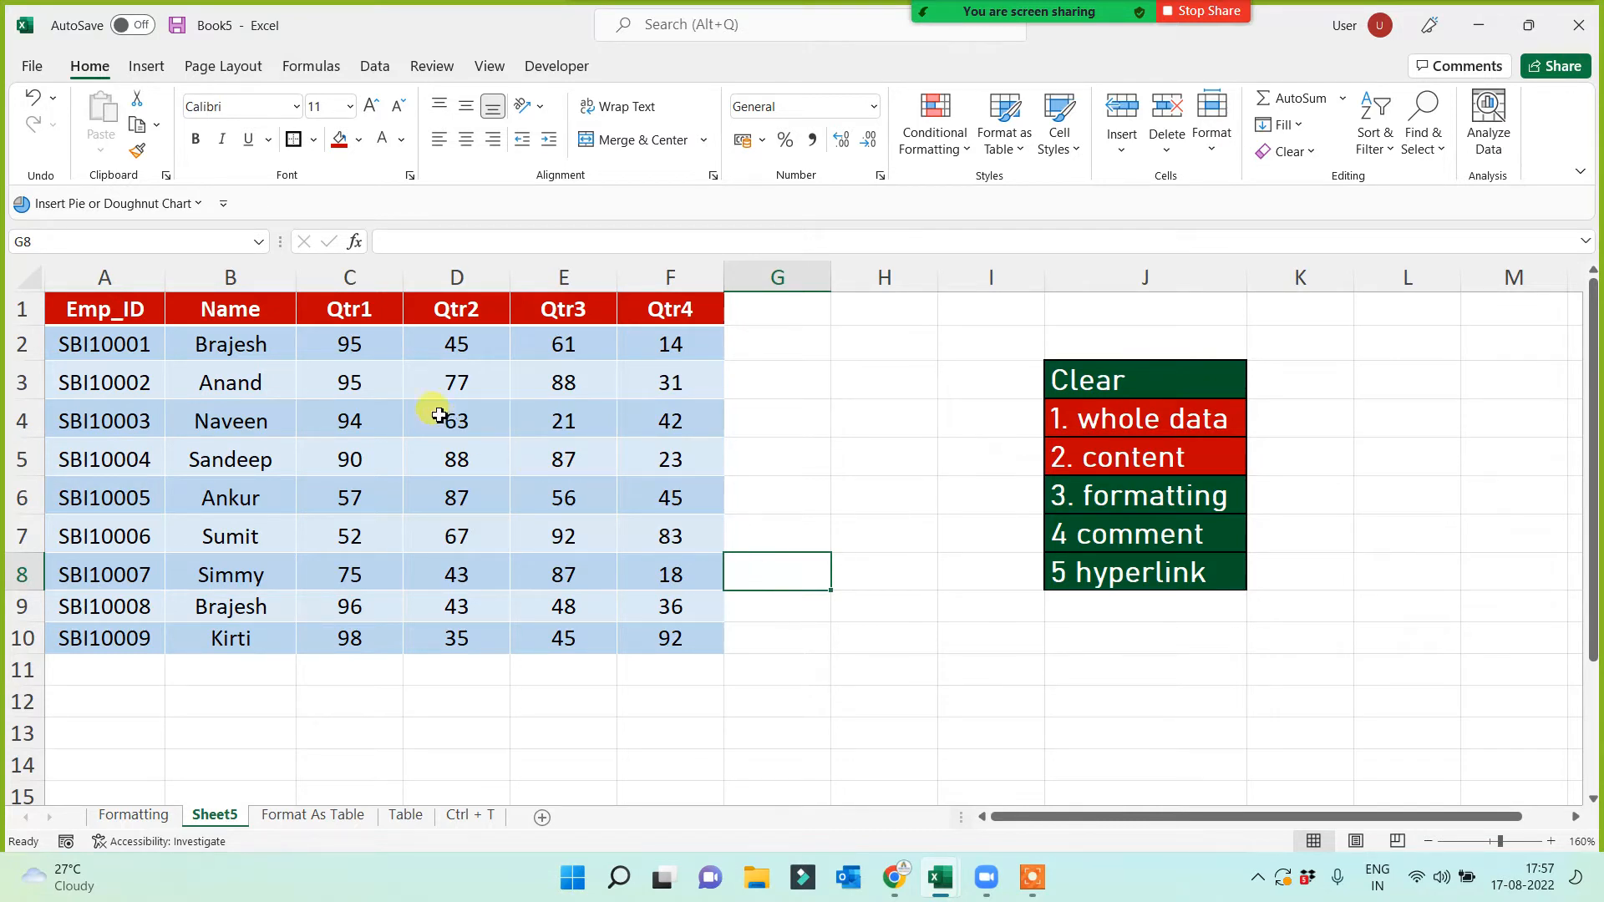
left_click(412, 394)
left_click(391, 499)
left_click(490, 594)
left_click(578, 550)
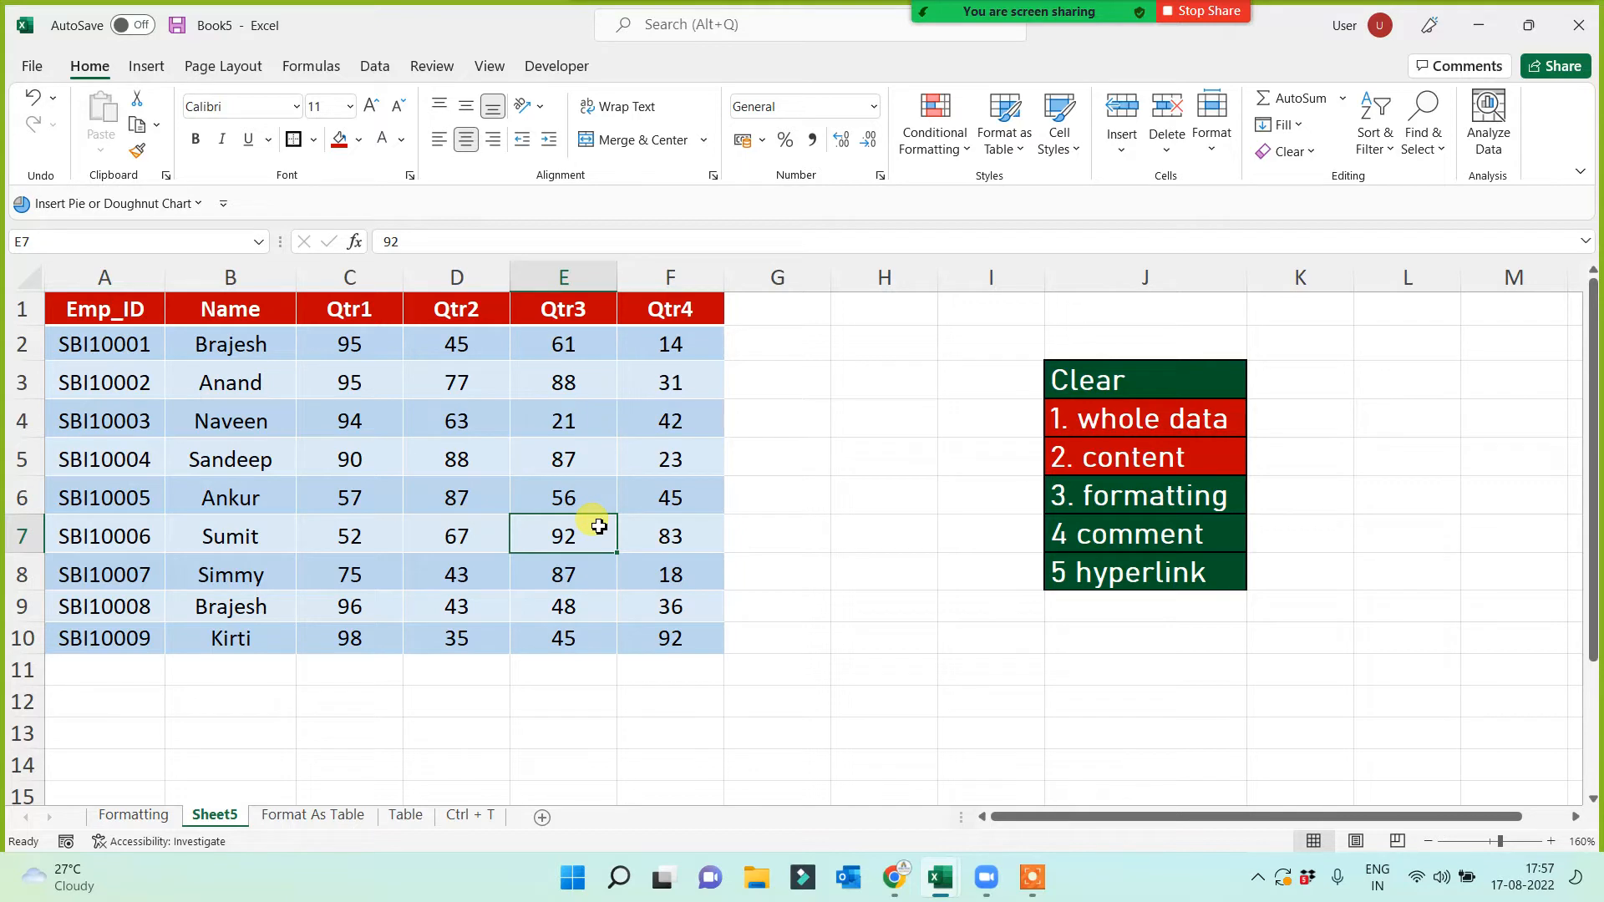
Add a note to cell E3 with the text "sad sda sdasdasda dasdasdasdasdasdasd asda dasdasdasd" and display it
left_click(575, 382)
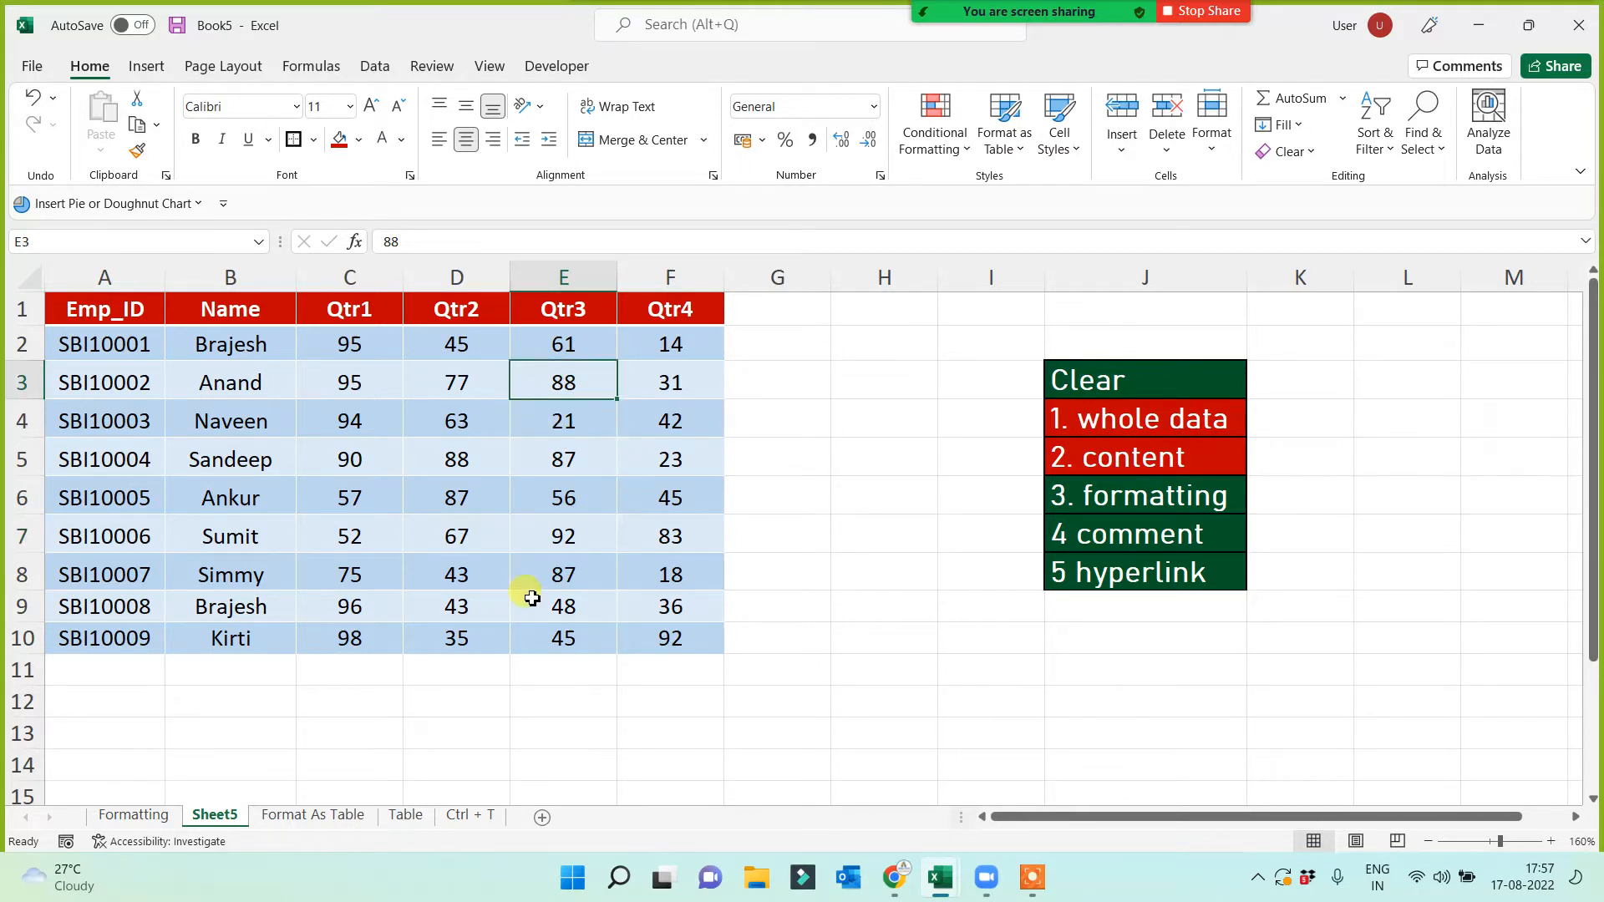
right_click(559, 400)
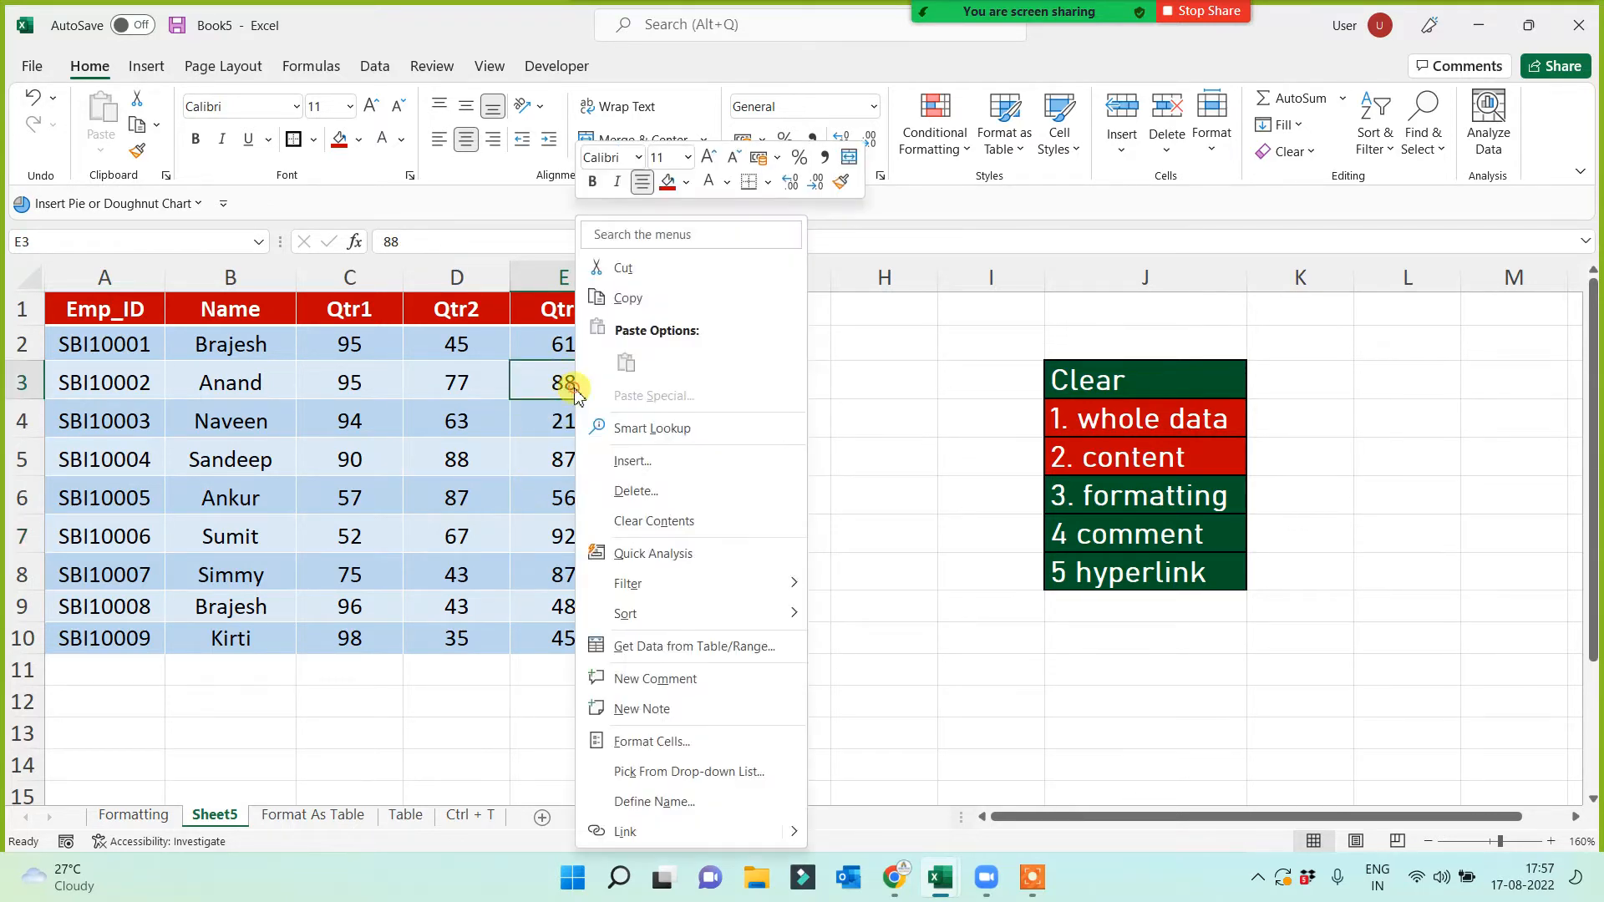
left_click(642, 710)
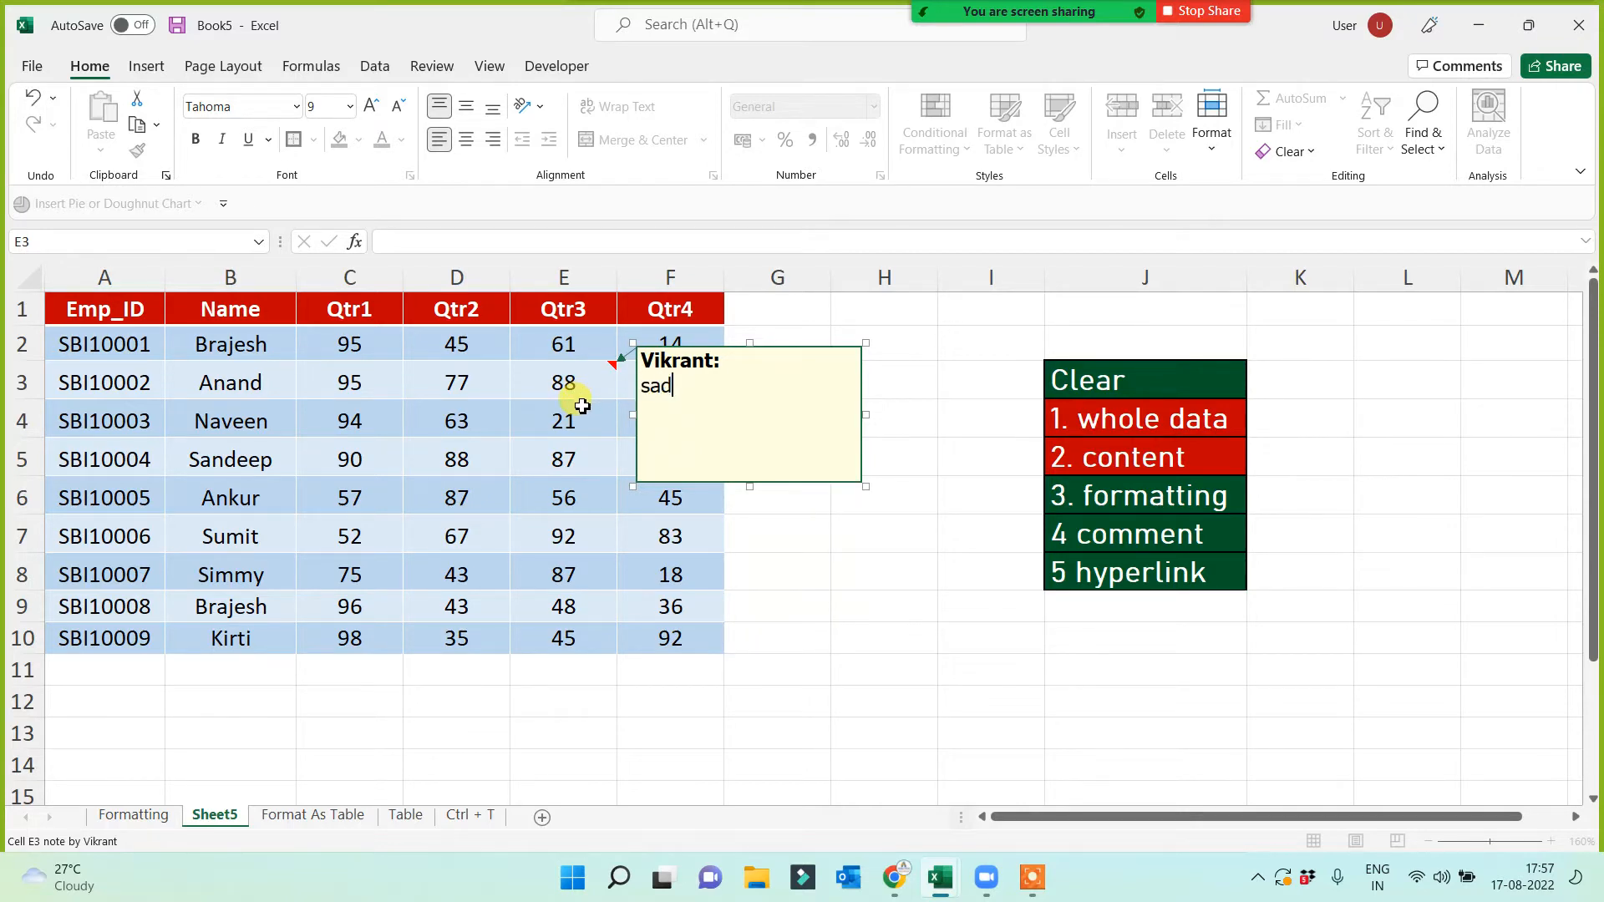
type("sad sda sdasdasda dasdasdasdasdasdasd asda dasdasdasd")
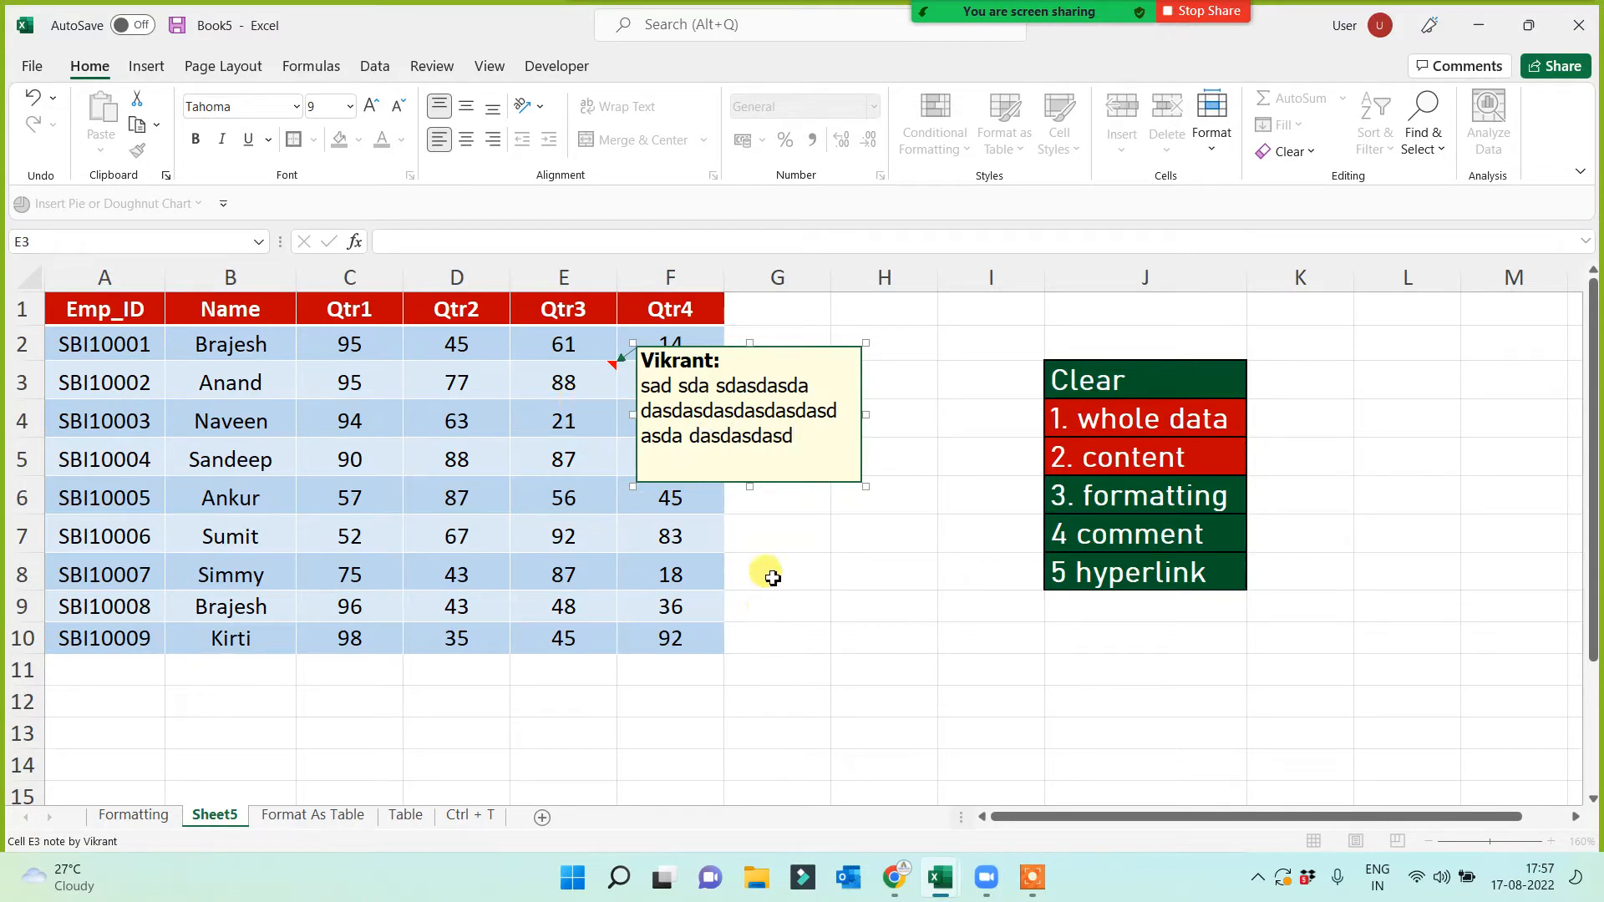
left_click(865, 617)
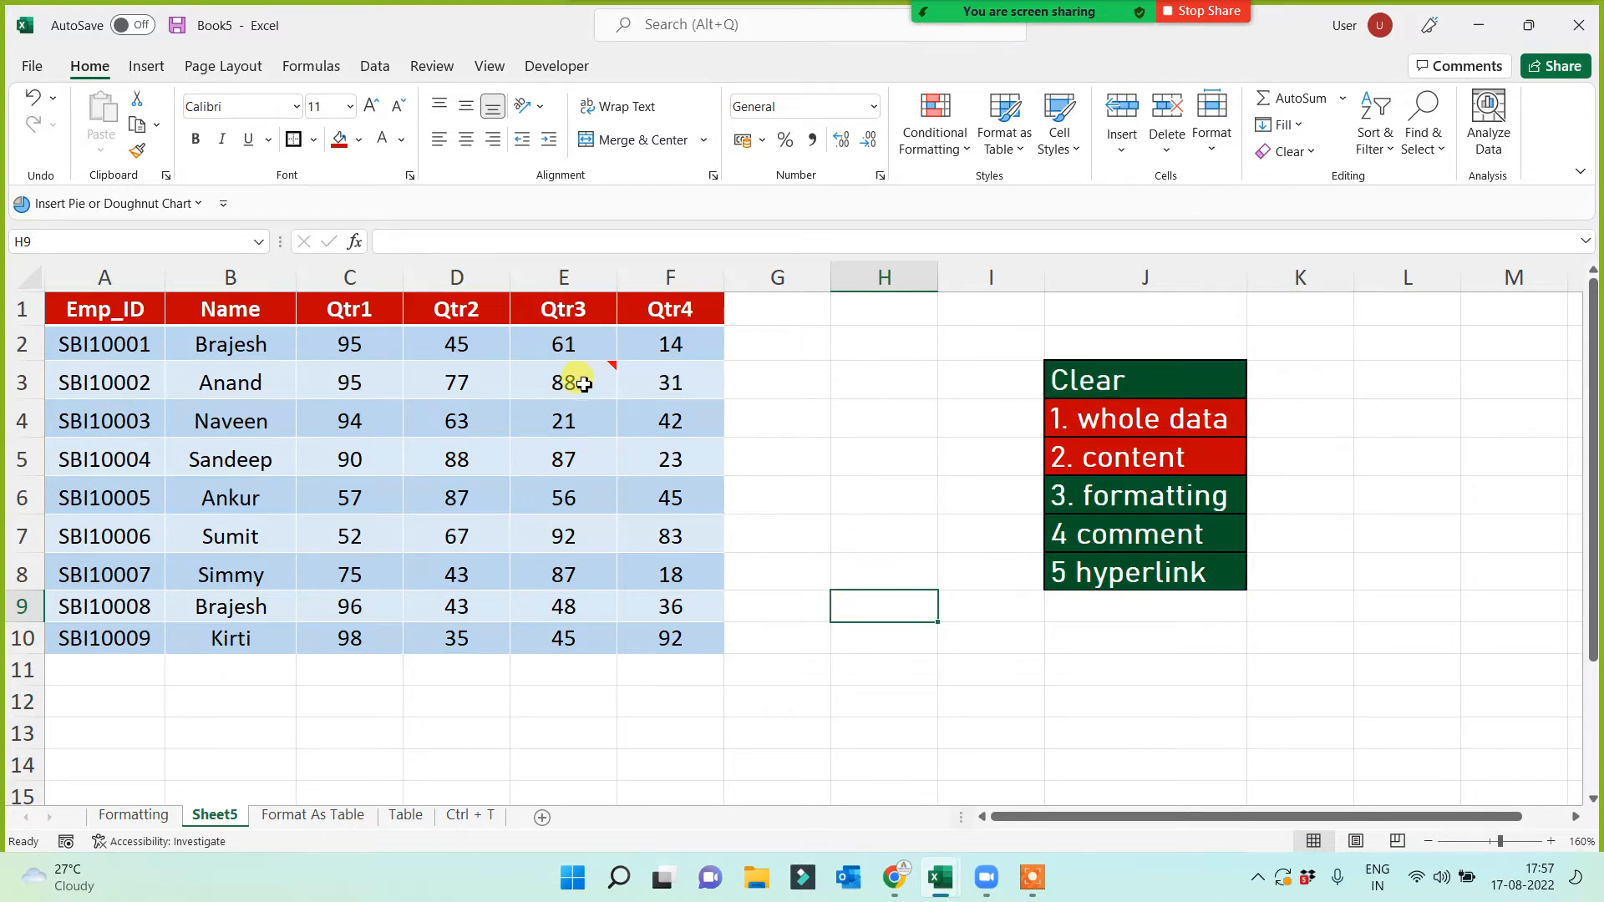
mouse_move(582, 383)
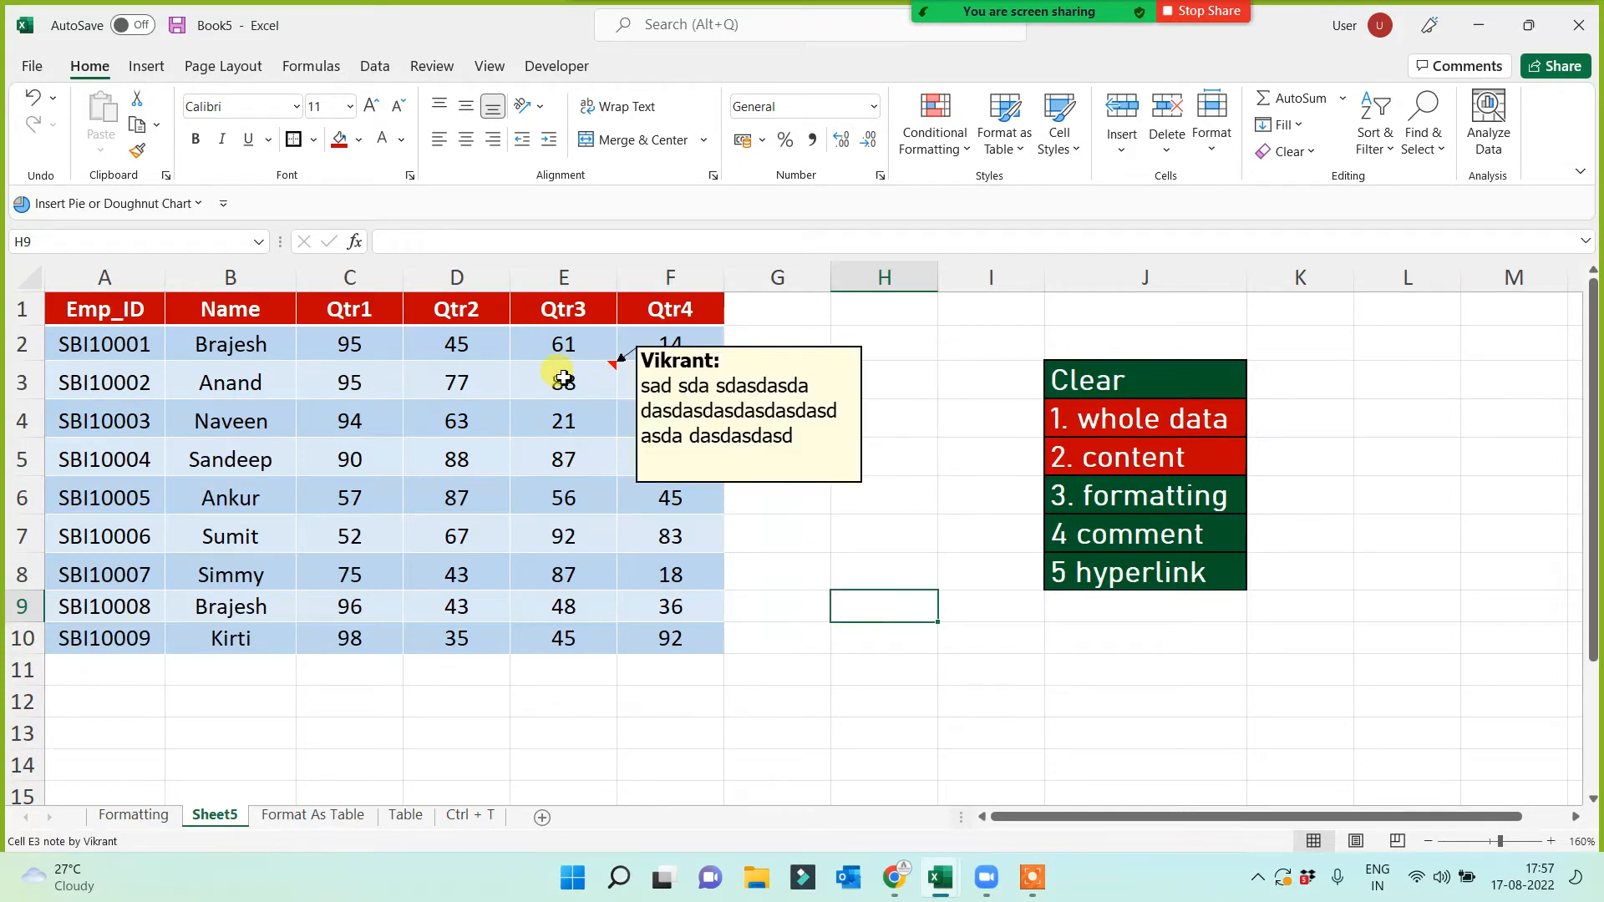
left_click(368, 450)
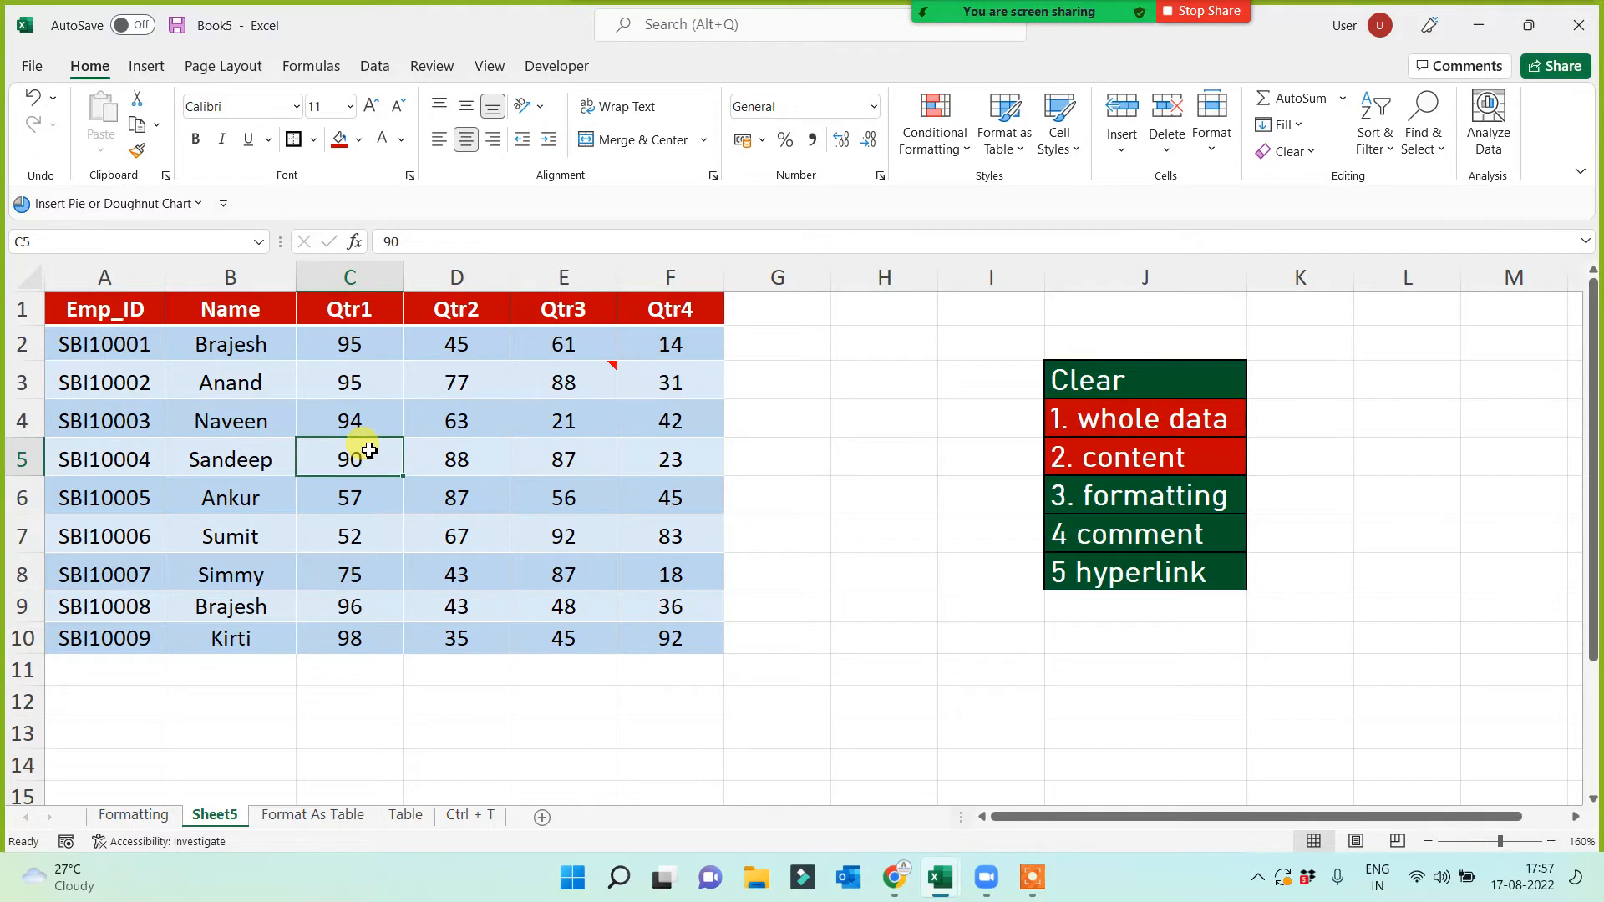
Rename Sheet5 as "Clear"
double_click(215, 815)
type("Cleare")
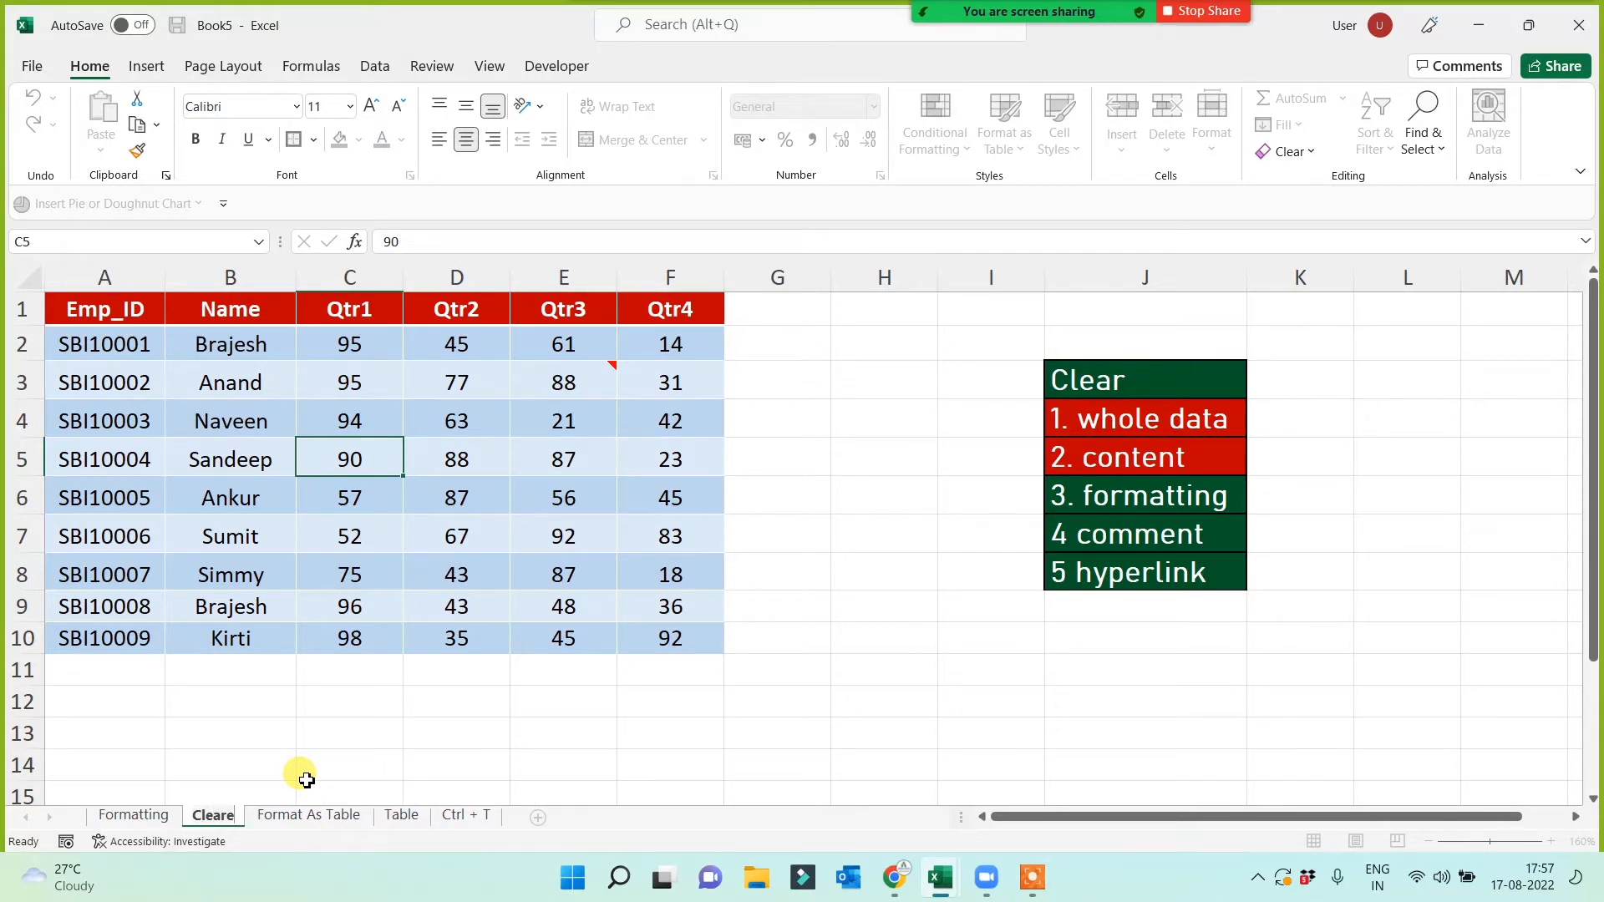
key("BackSpace")
left_click(343, 731)
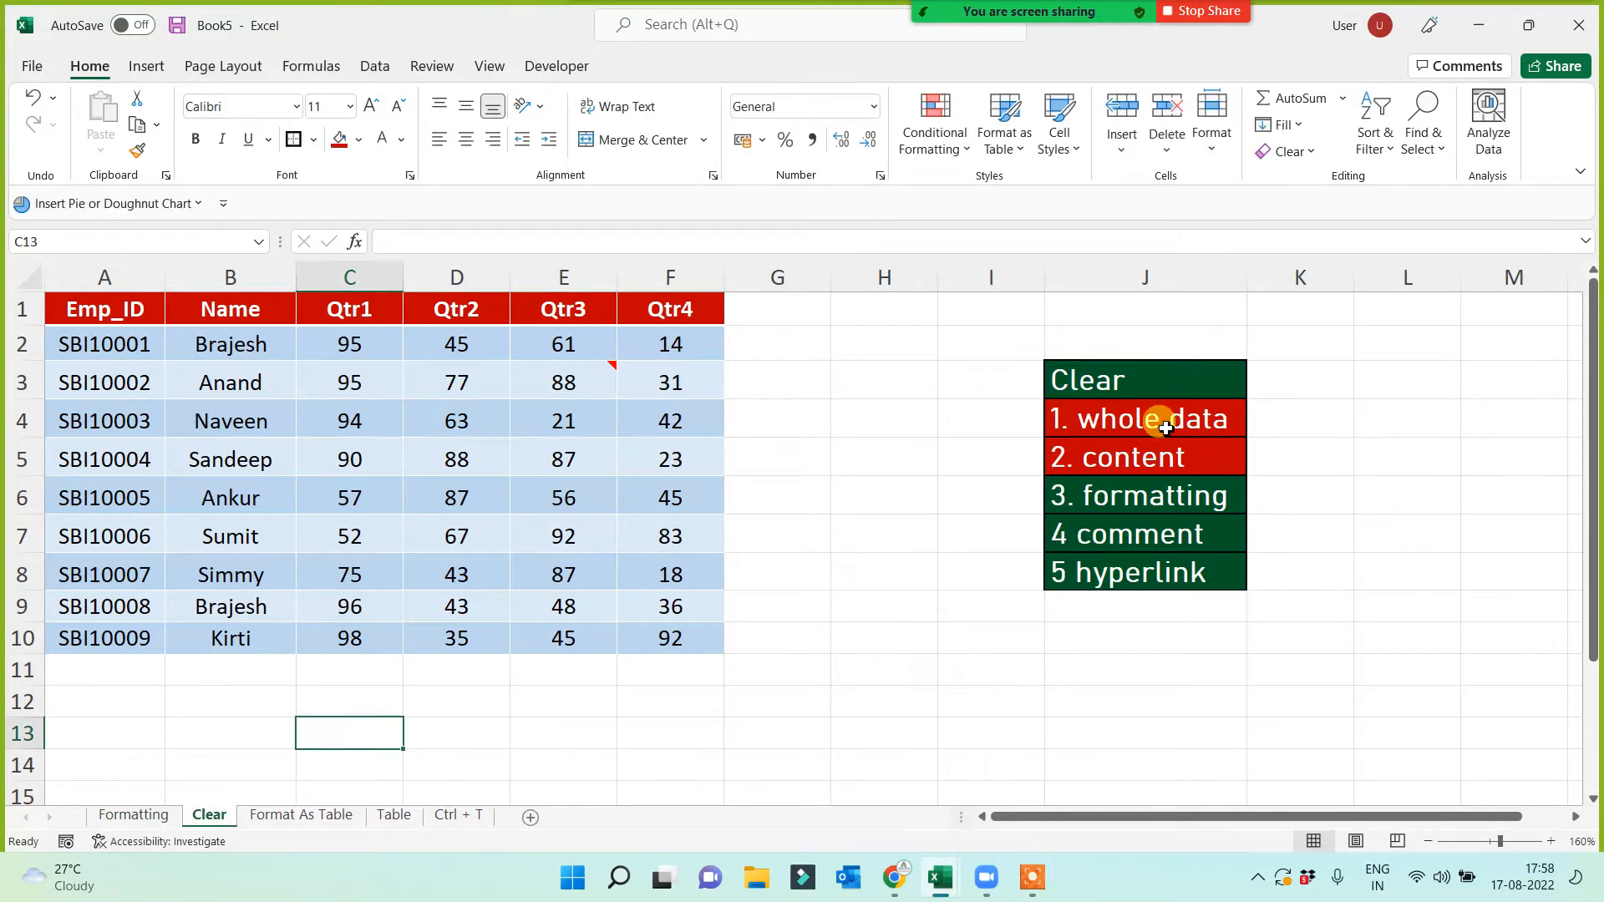
Clear only the contents of the employee rows in A6:F8
left_click(660, 277)
left_click(1099, 468)
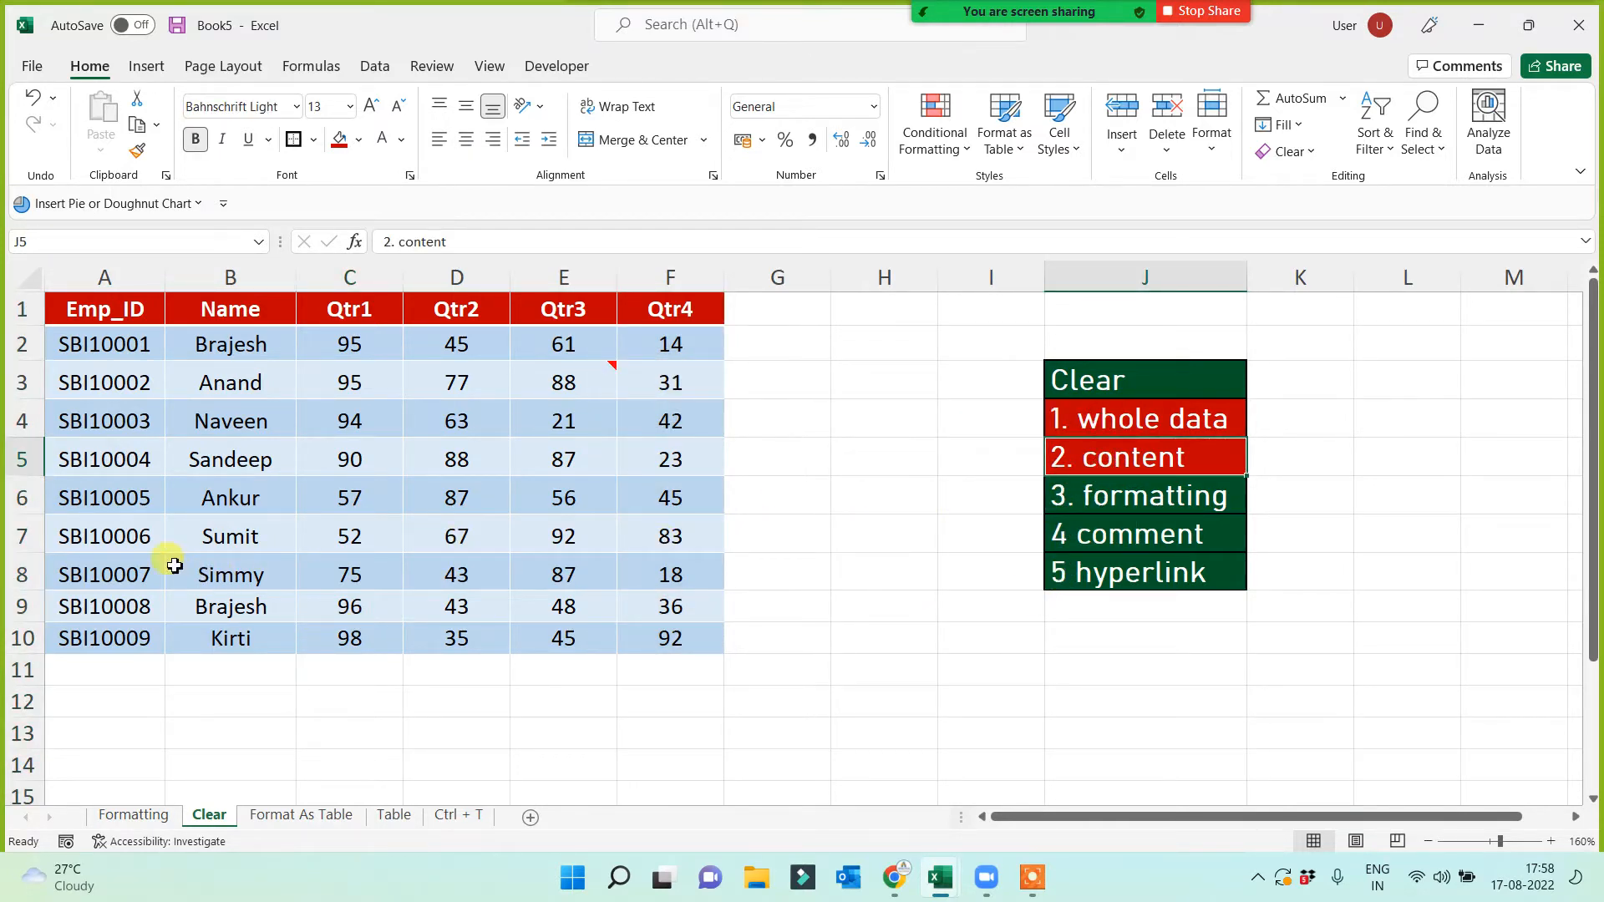
left_click_drag(135, 499, 660, 575)
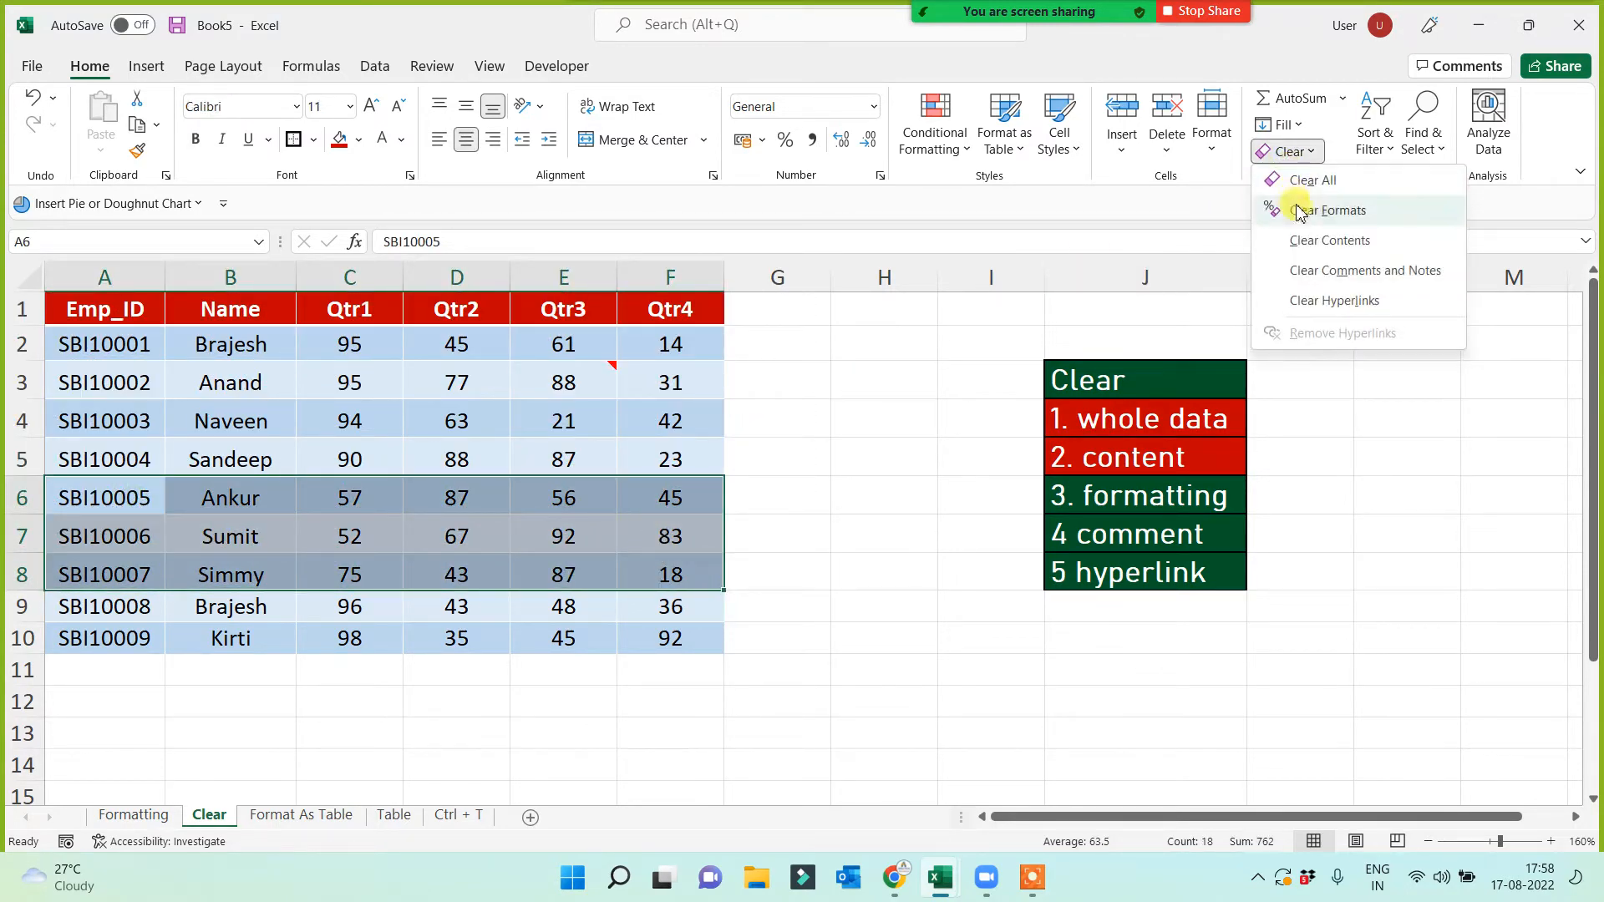
left_click(1308, 236)
left_click(932, 493)
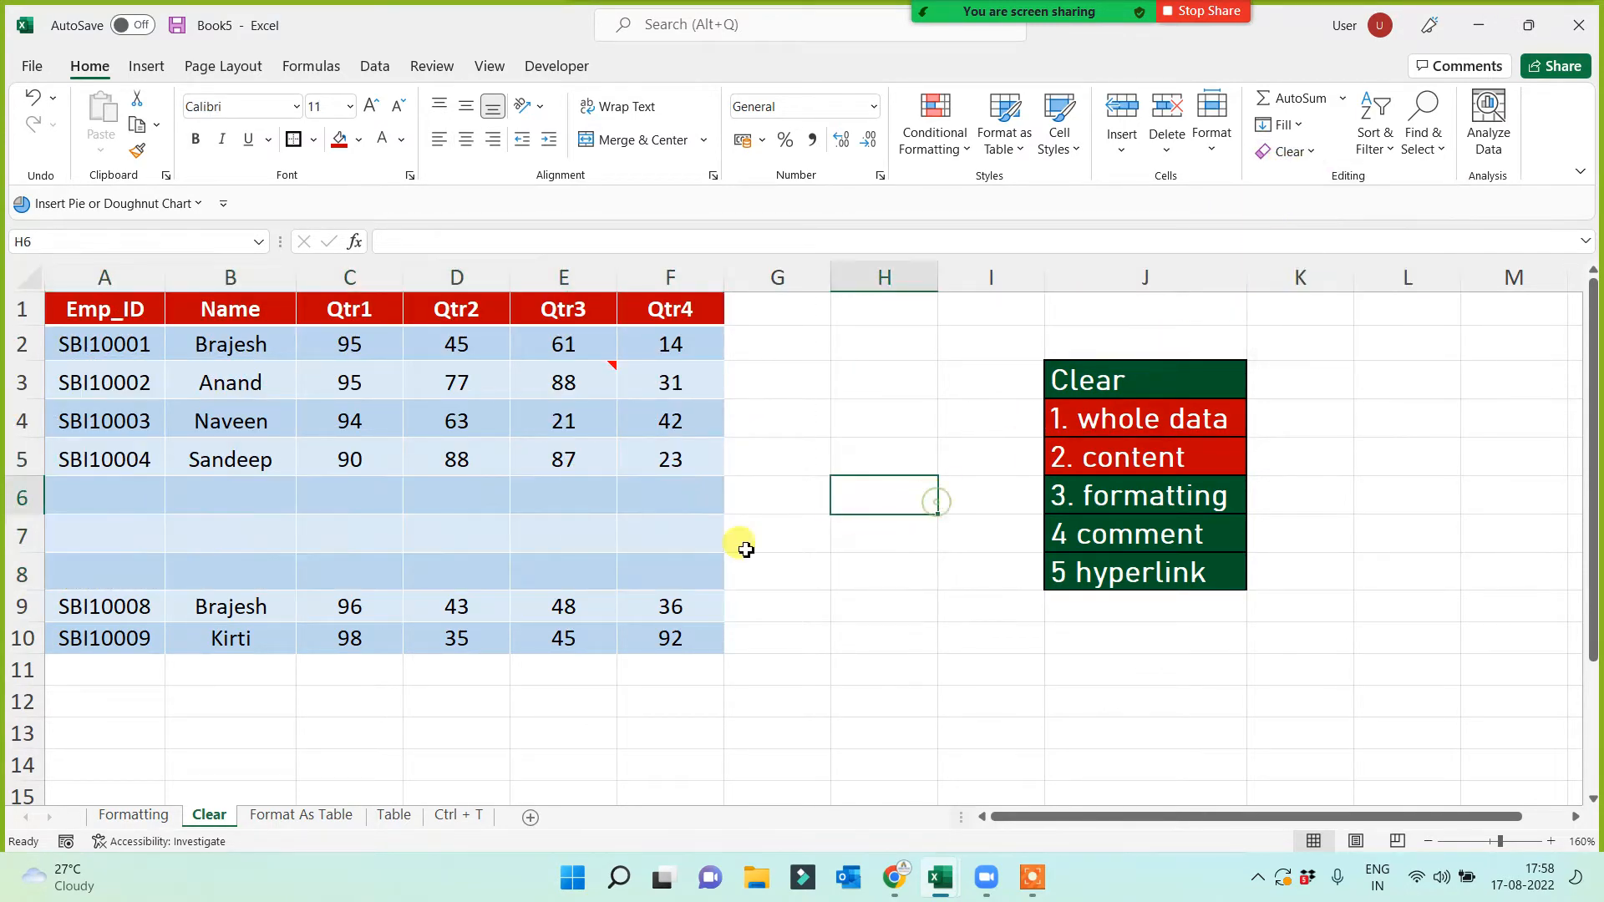
left_click_drag(98, 491, 735, 573)
left_click(966, 706)
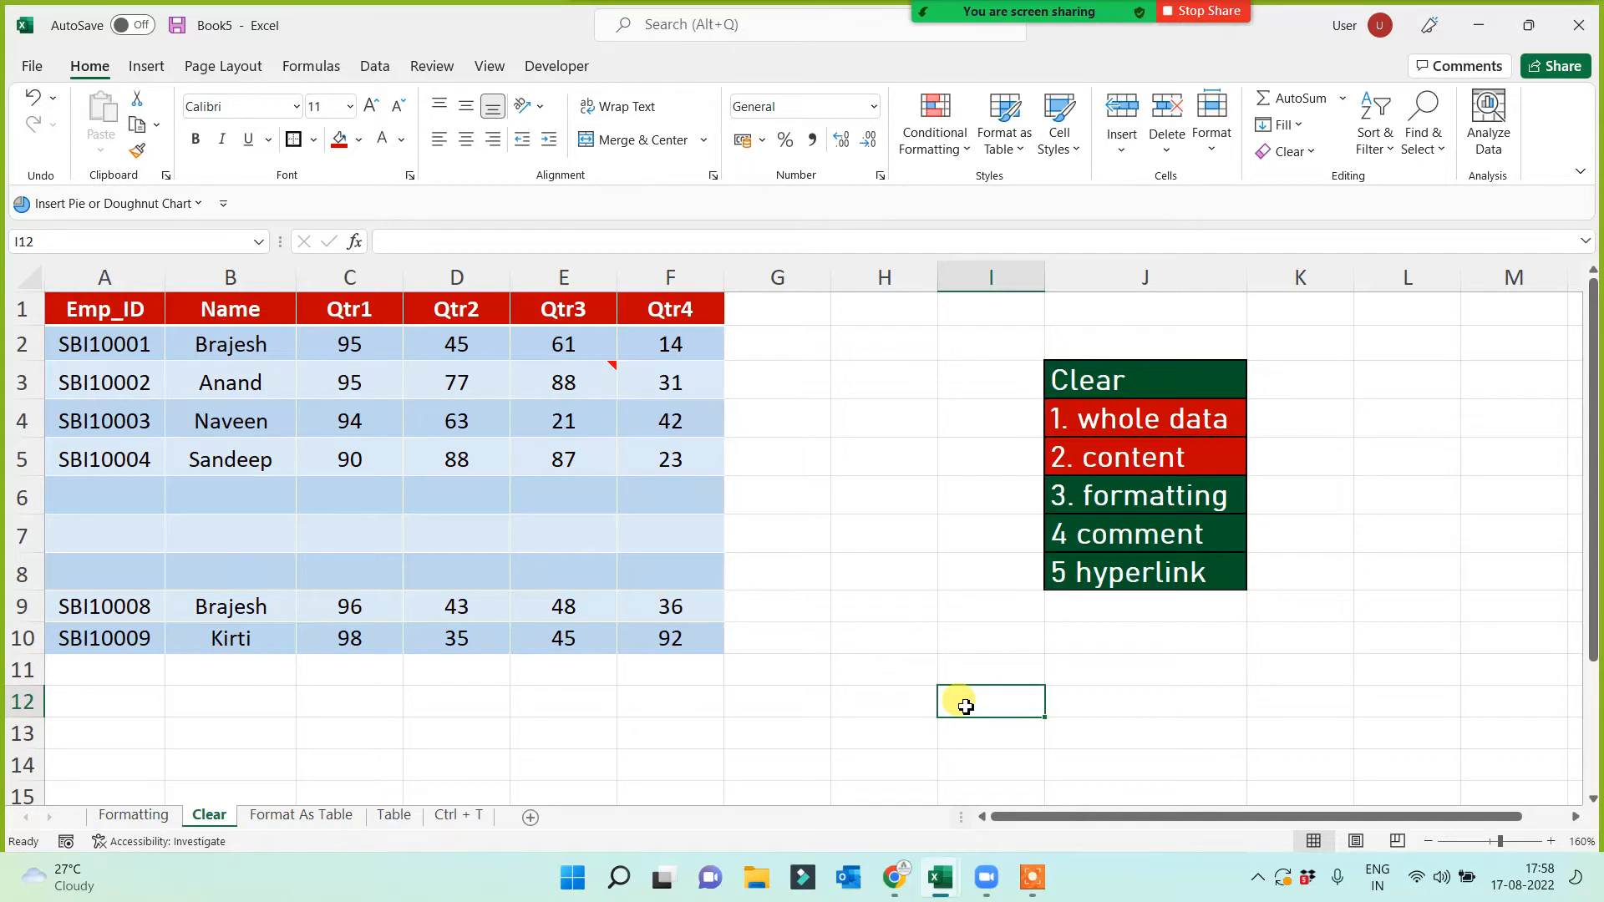
left_click(1158, 444)
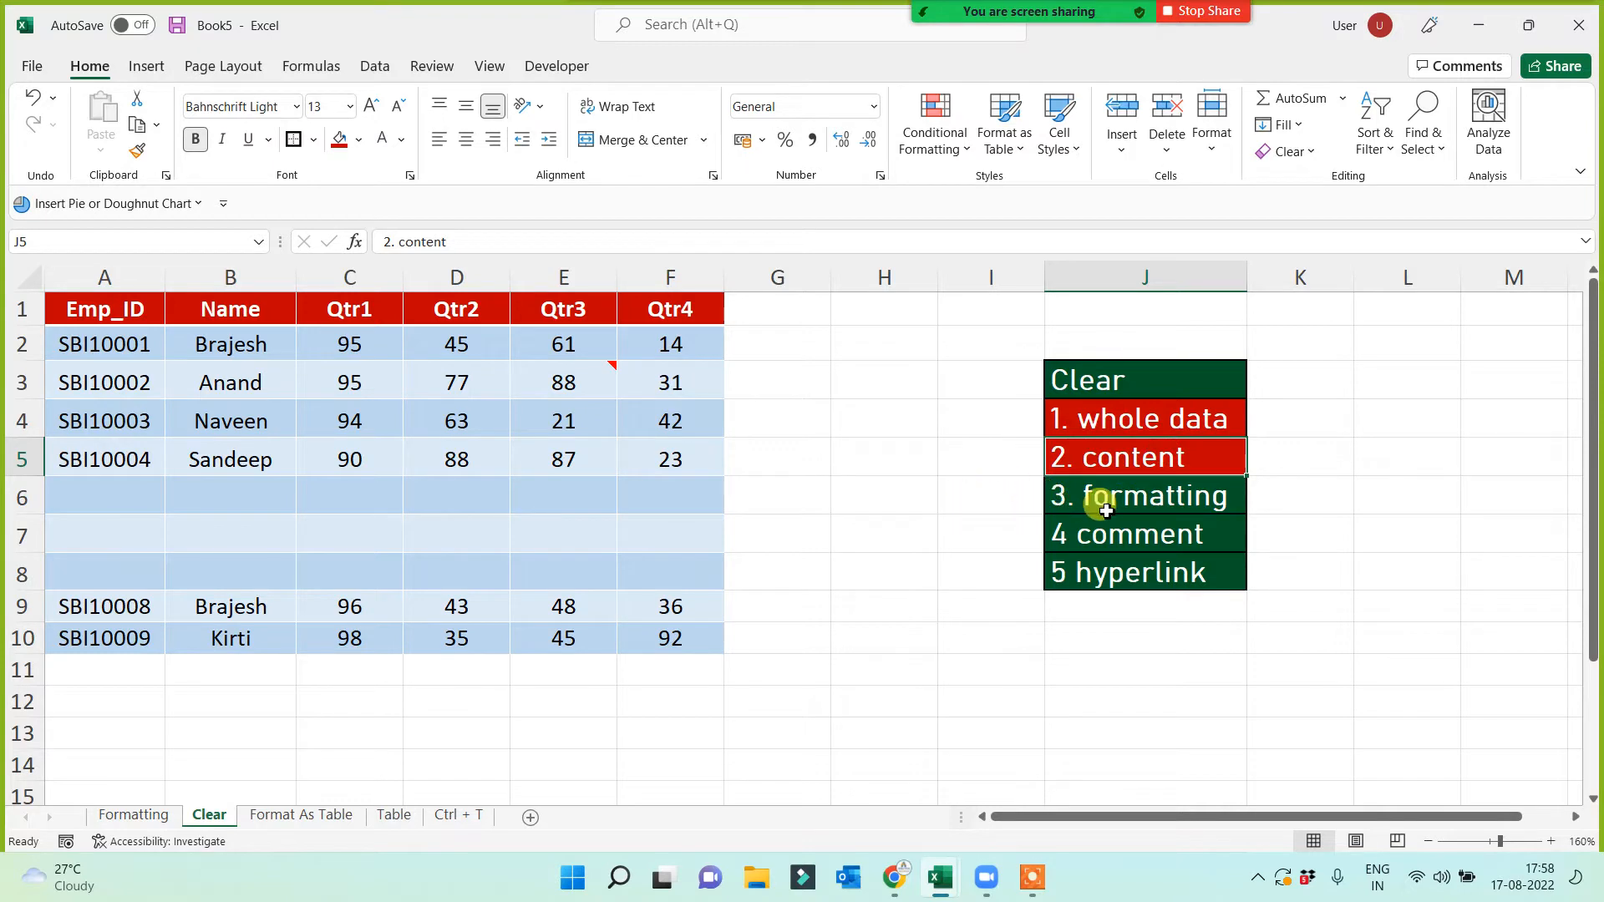
Undo the content clearing of the employee rows in A6:F8
left_click(576, 441)
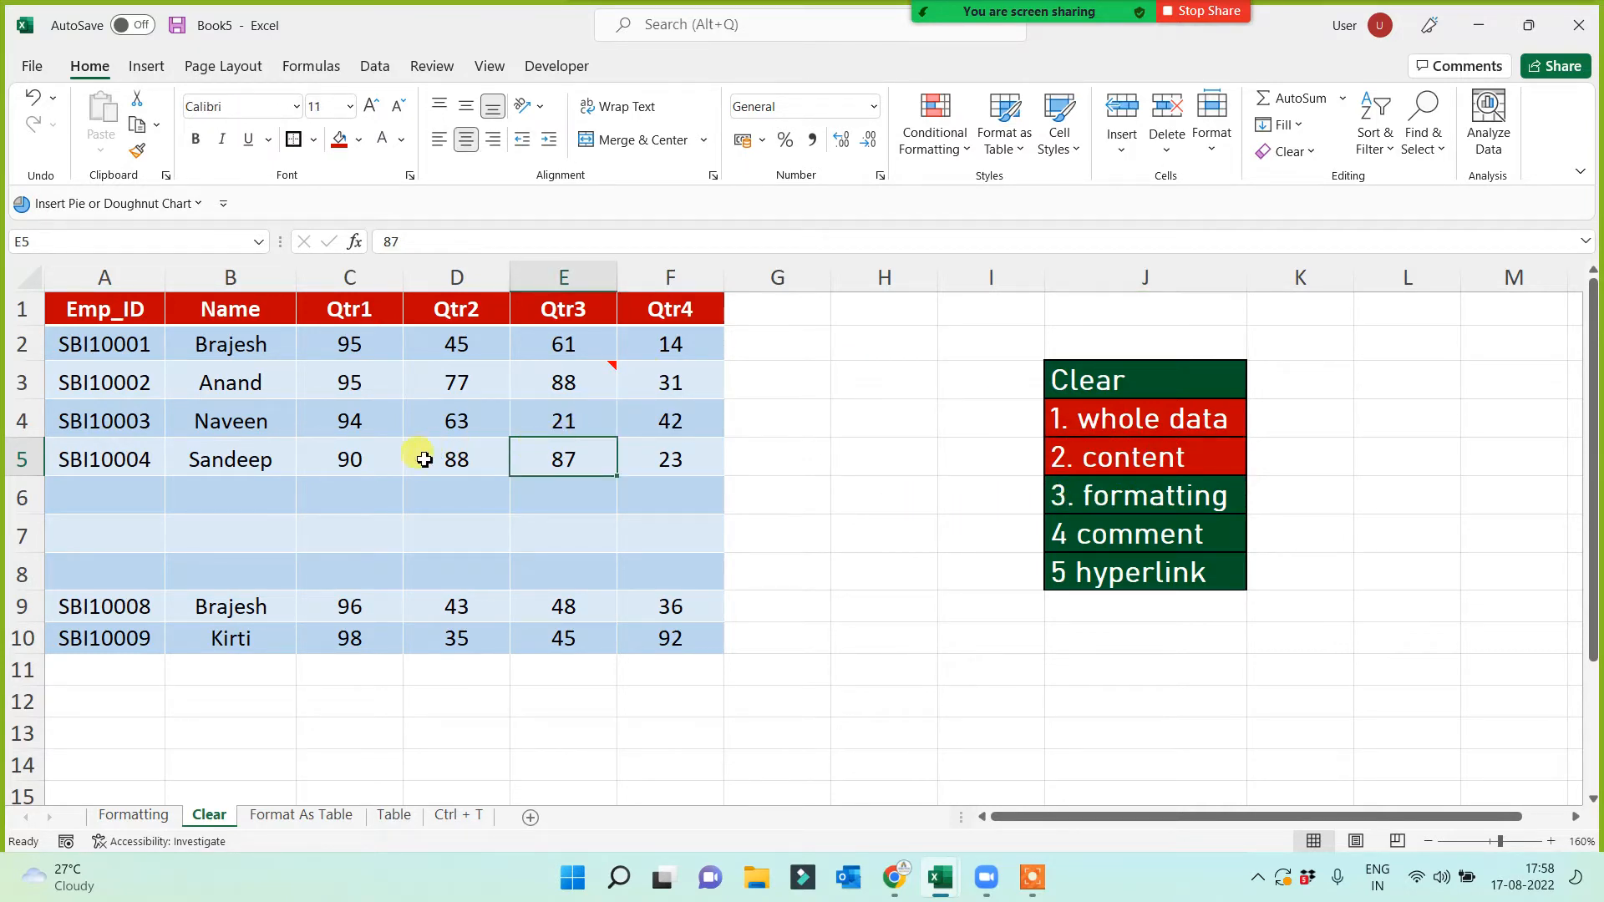
left_click(1101, 511)
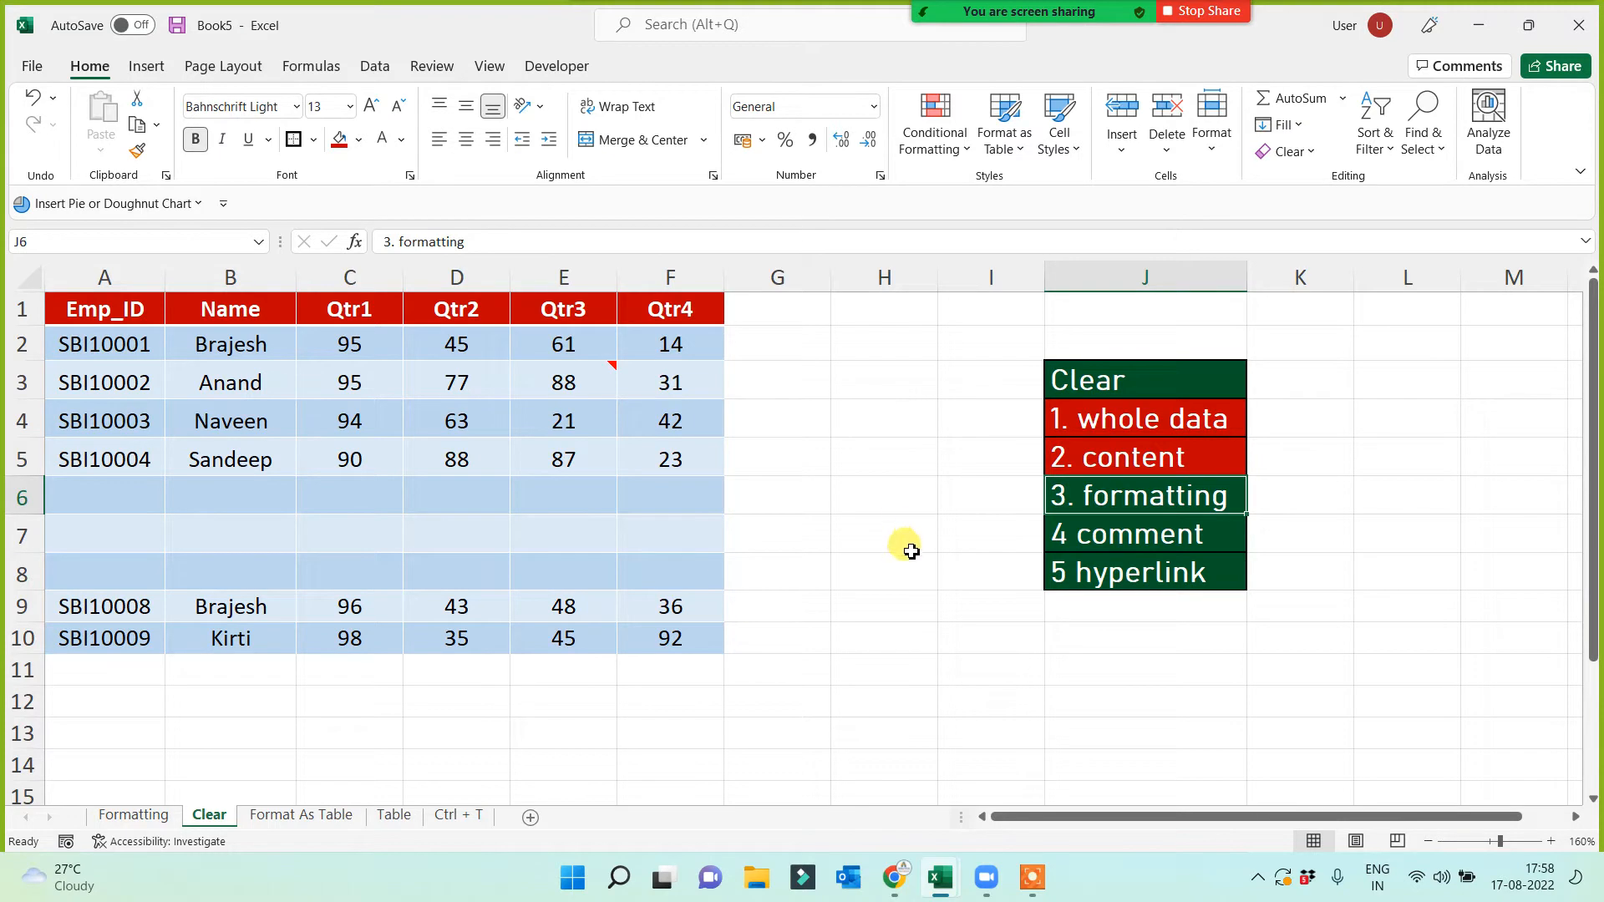
key("ctrl+z")
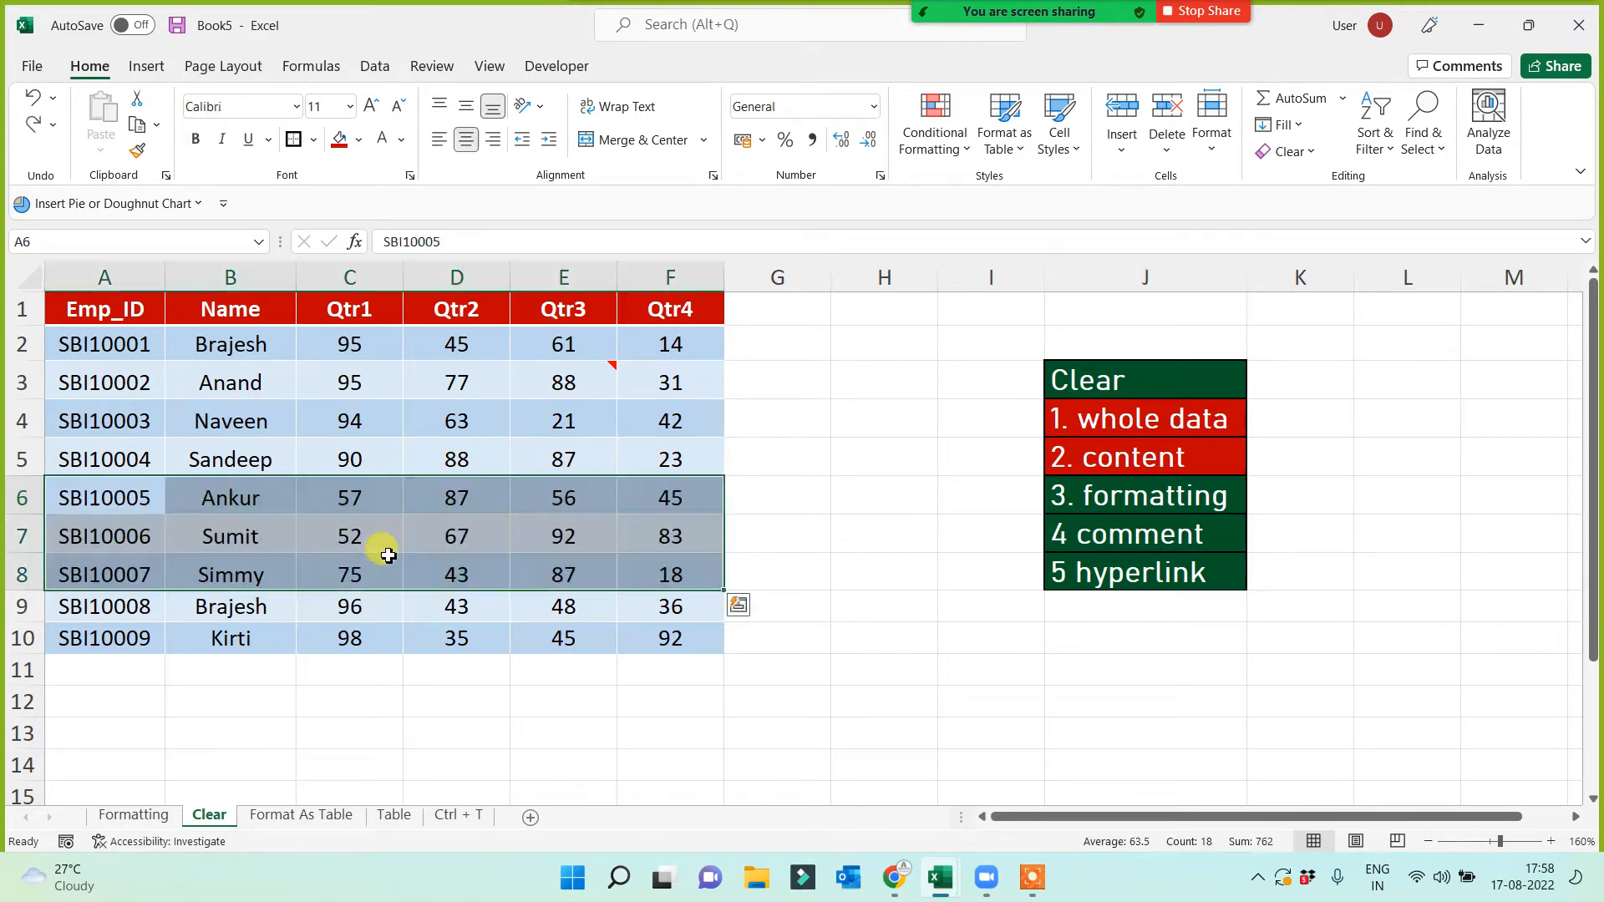
left_click(903, 721)
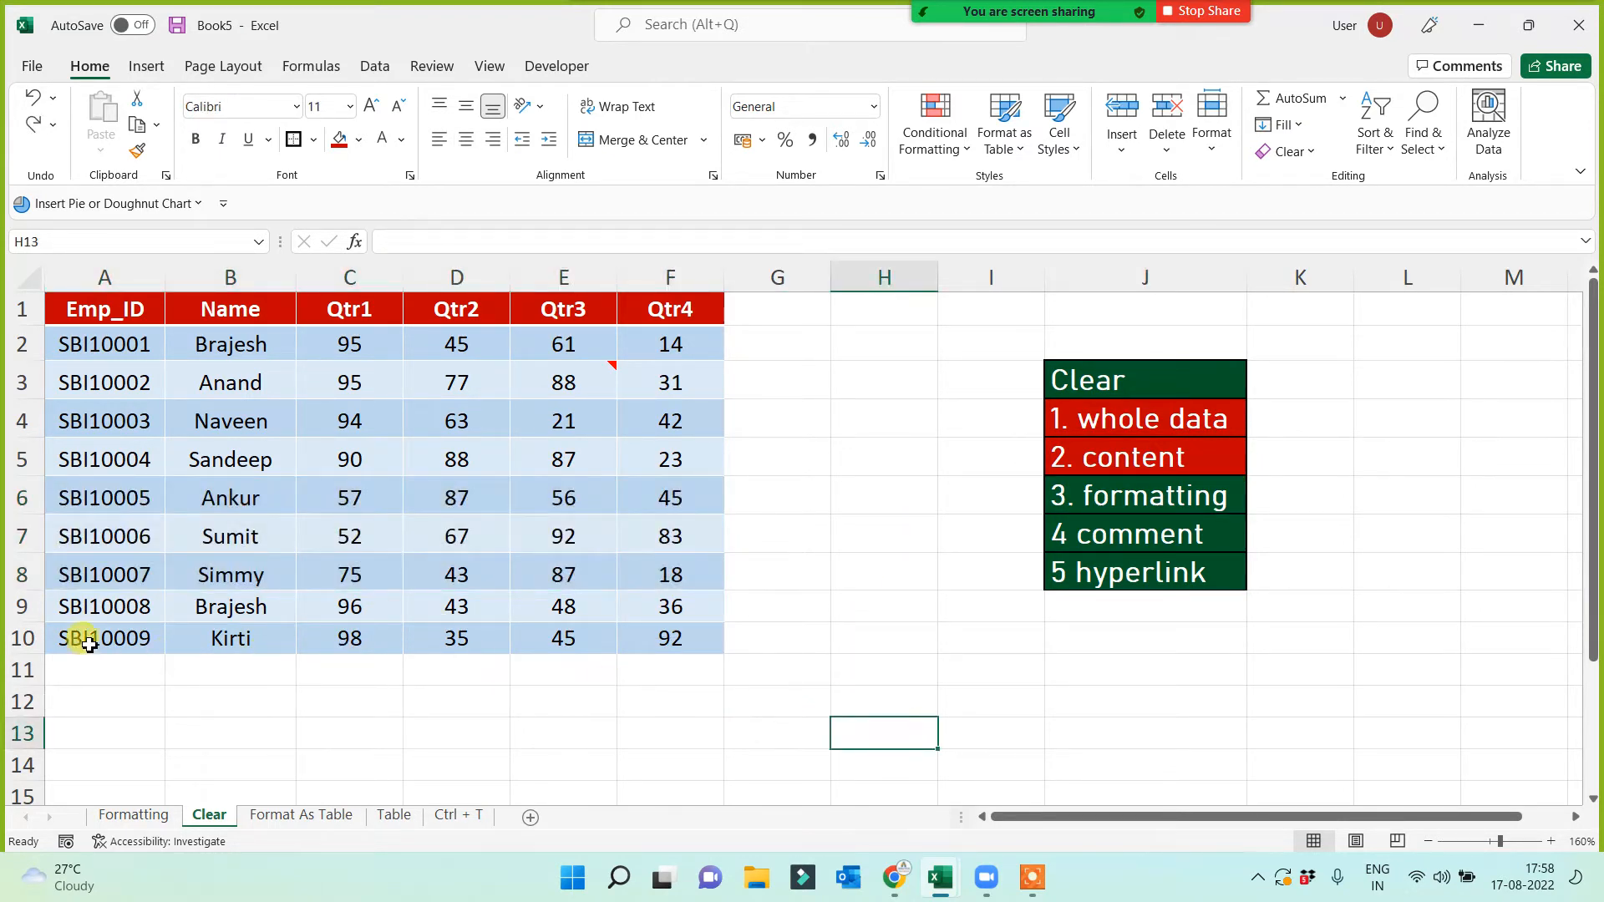
Clear everything, both data and formatting, from rows 9 and 10 below the employee records
left_click_drag(22, 607, 21, 649)
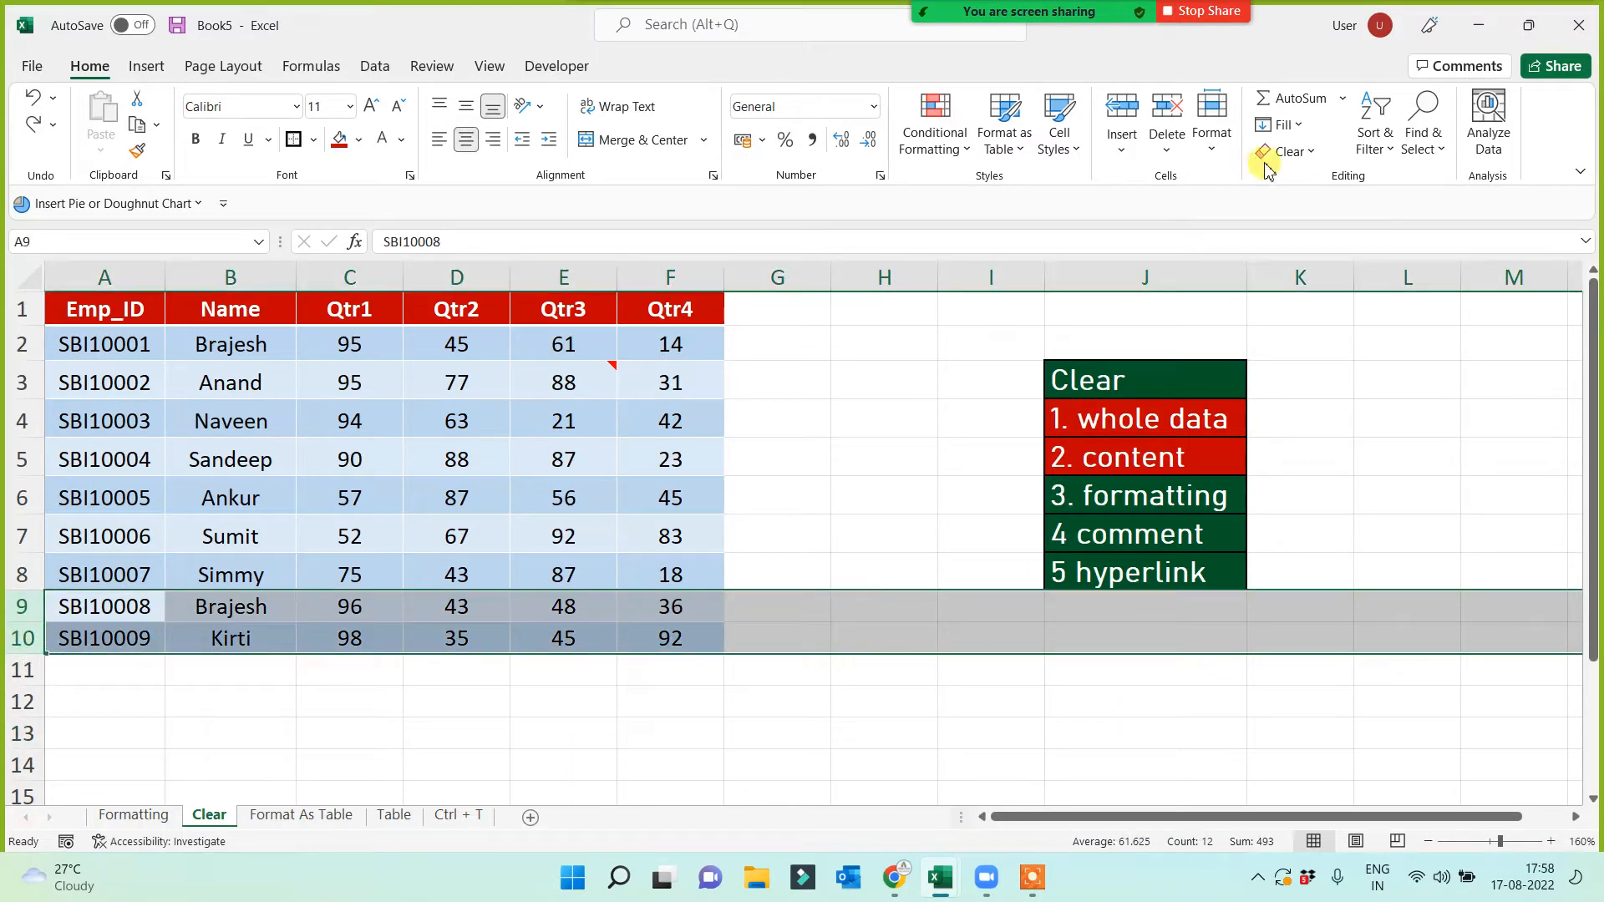
left_click(1286, 152)
left_click(1324, 179)
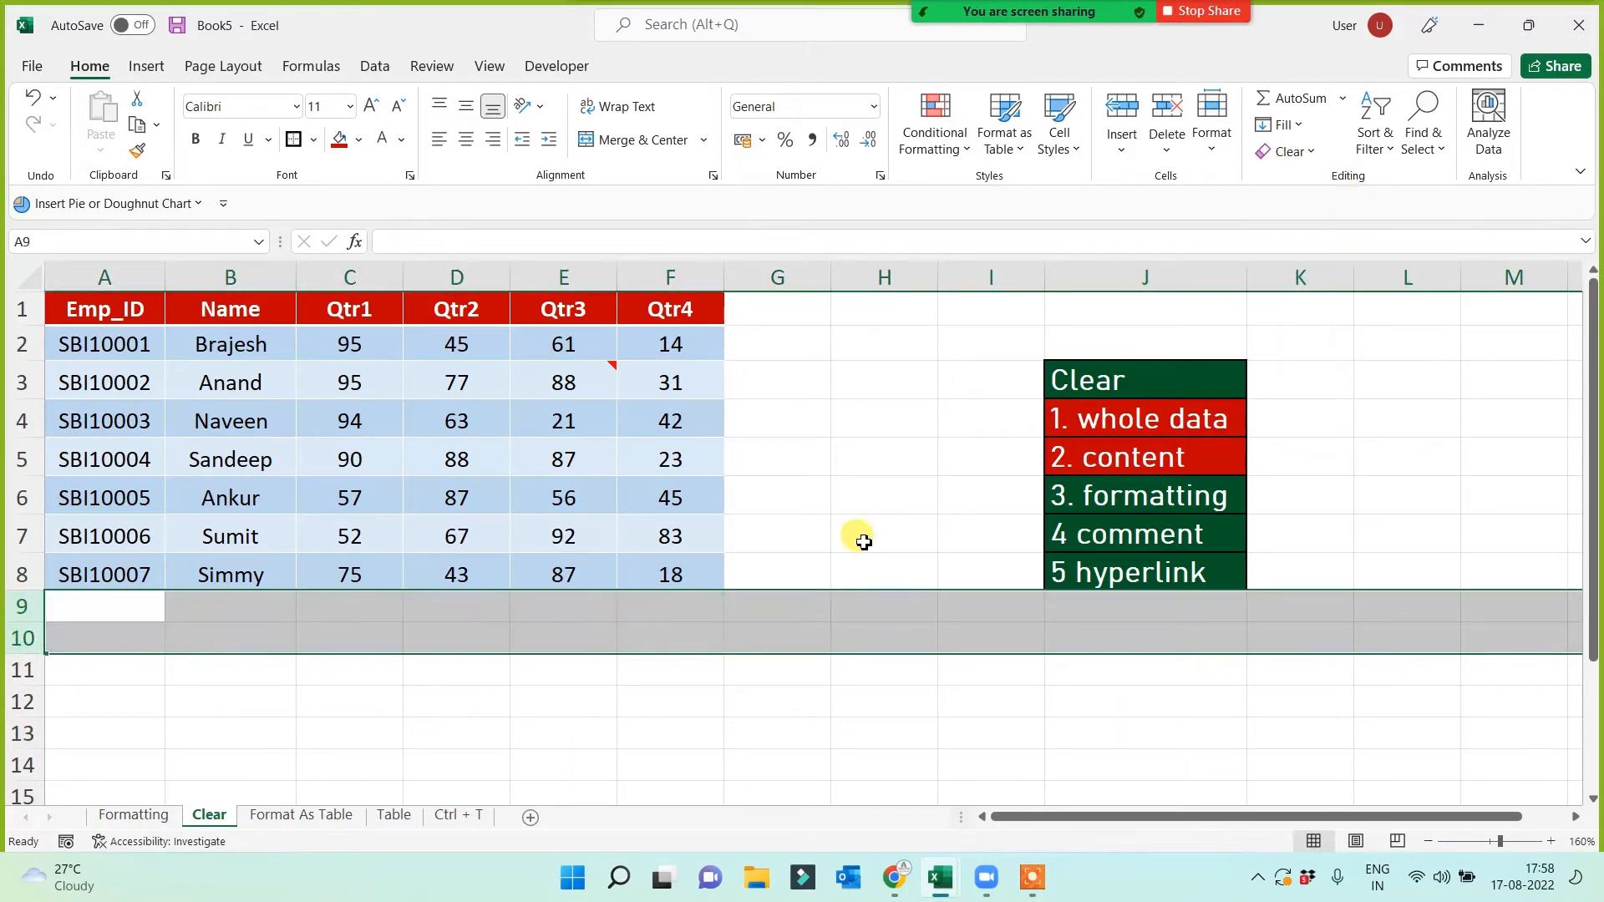
left_click(779, 580)
Clear only the contents of the Qtr4 values in F2:F8
left_click_drag(673, 343, 666, 573)
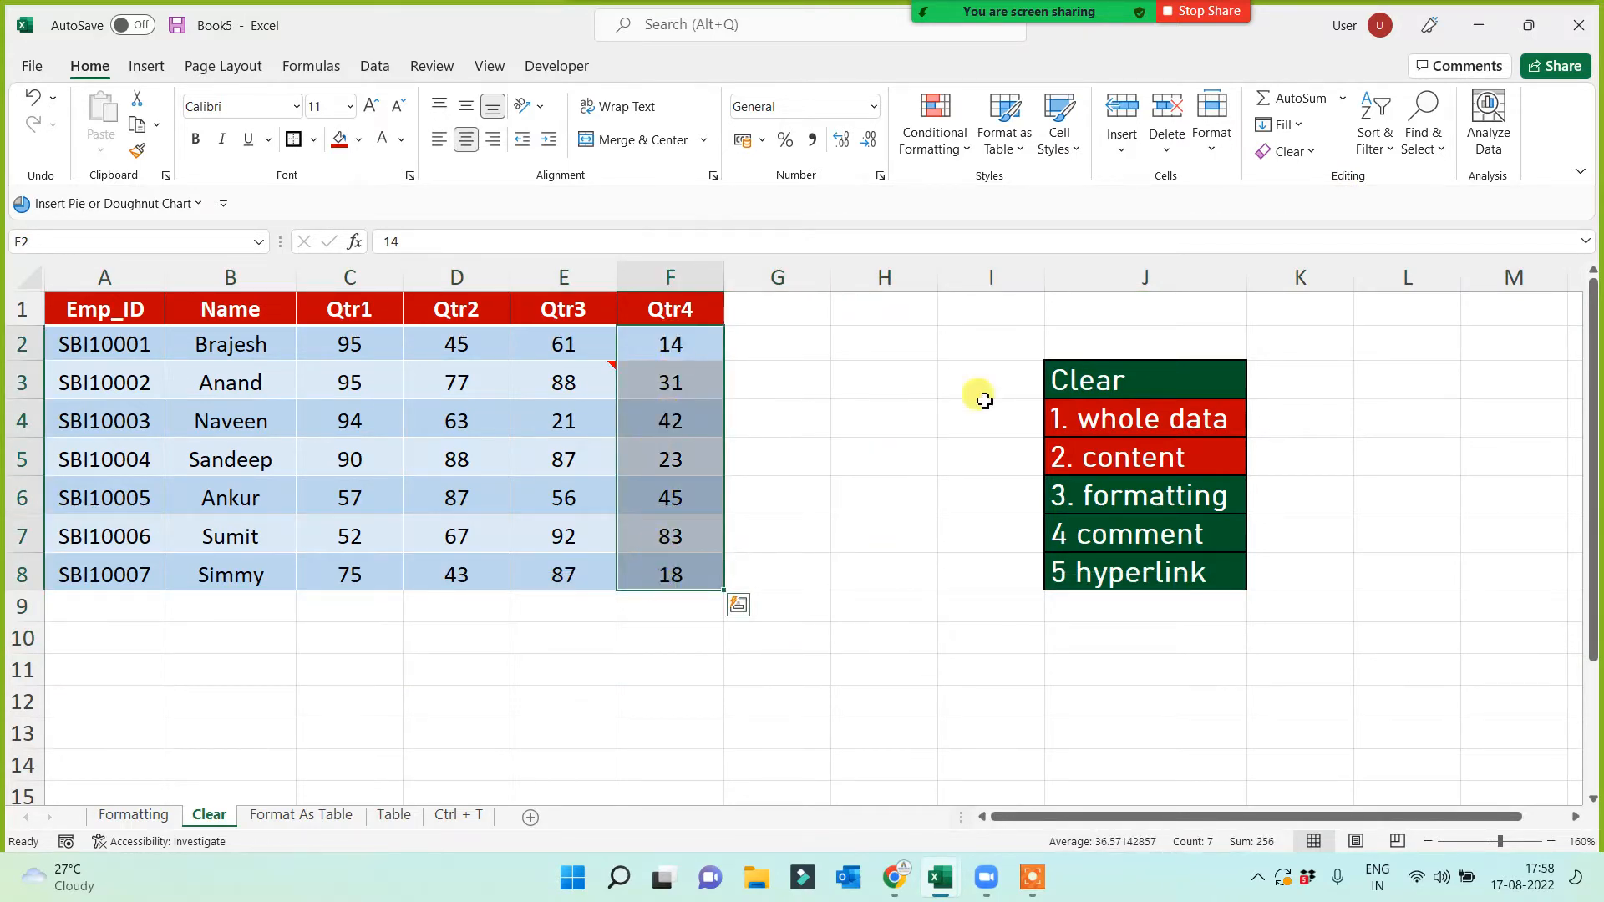
left_click(1296, 156)
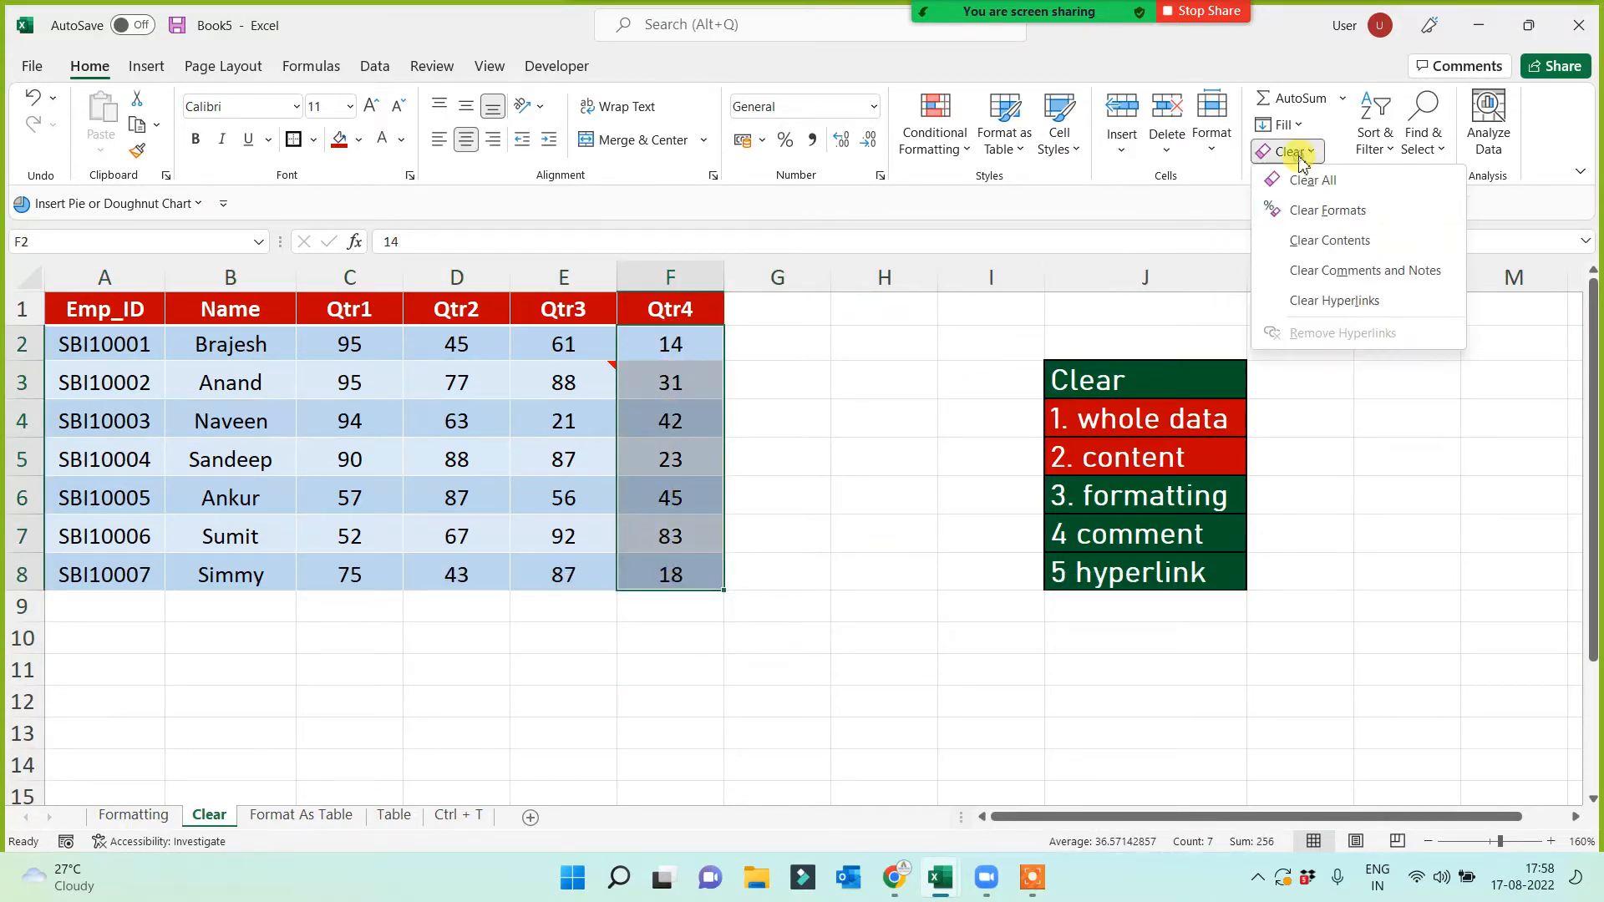
left_click(1311, 239)
left_click(808, 457)
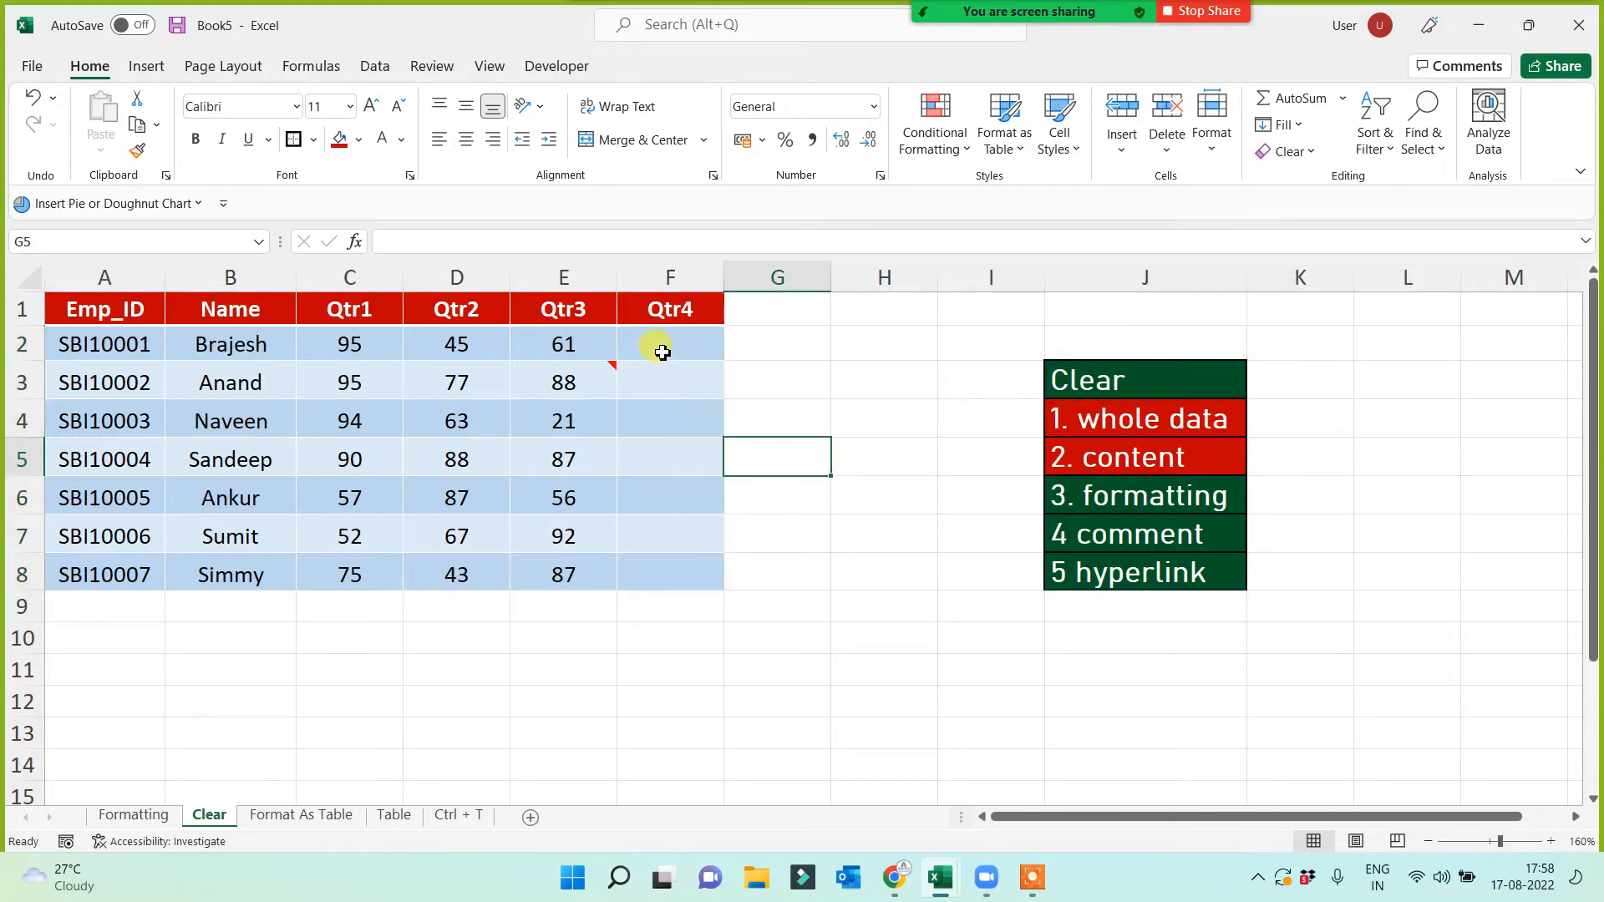
left_click_drag(663, 346, 658, 576)
left_click(834, 522)
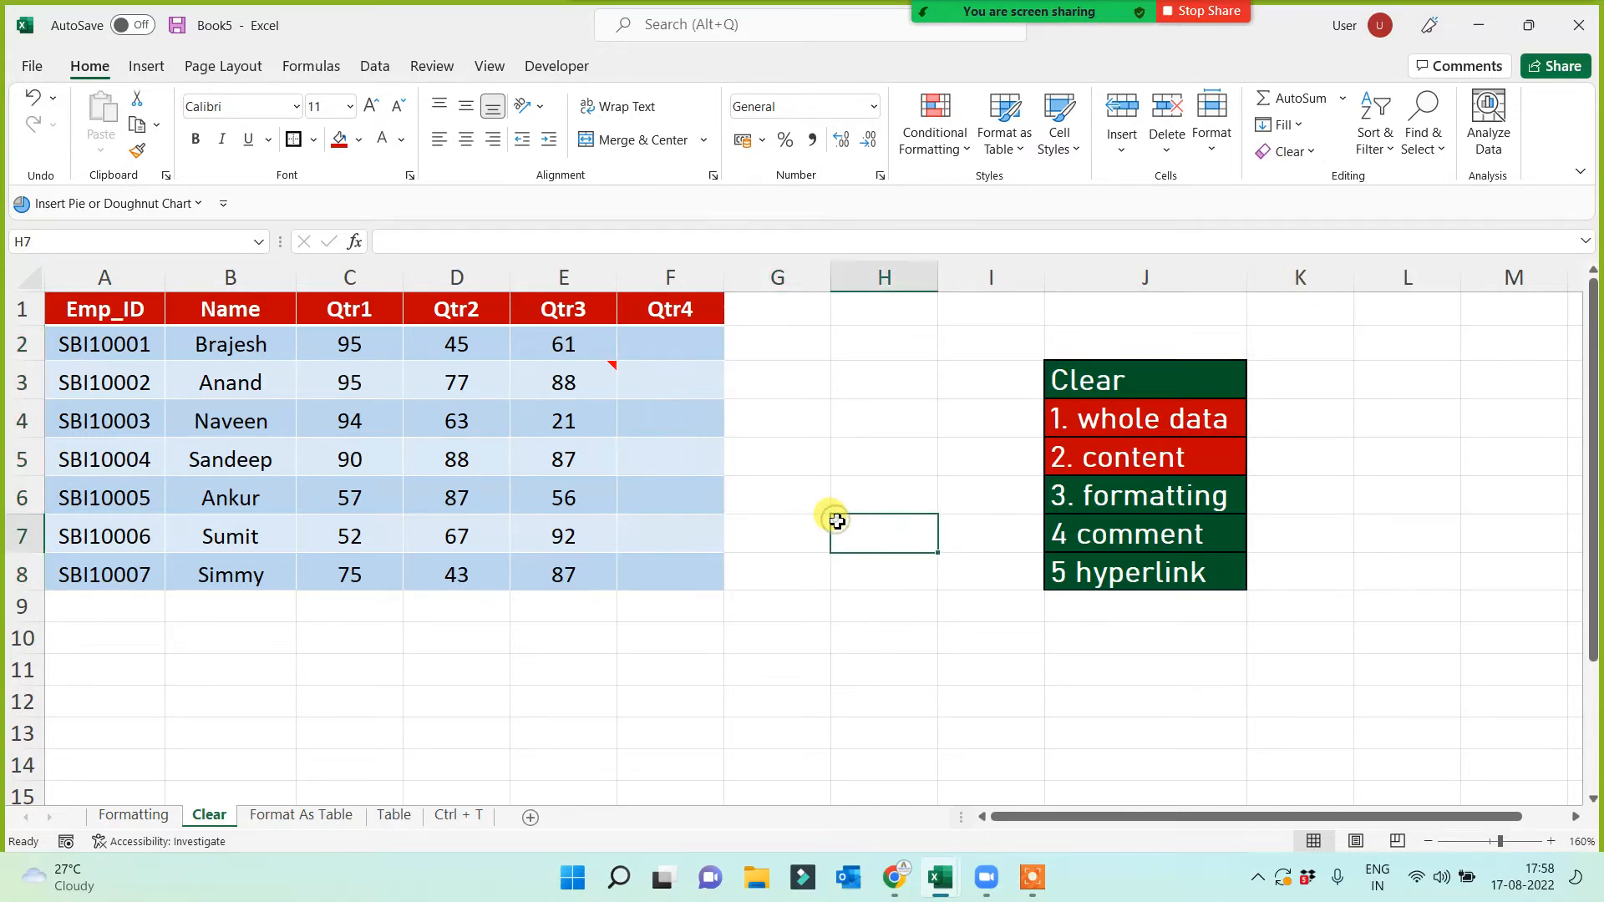
Clear only the formatting of the Qtr3 values in E2:E8, and fill the "3. formatting" list cell J6 with red
left_click_drag(562, 343, 561, 575)
left_click(1286, 151)
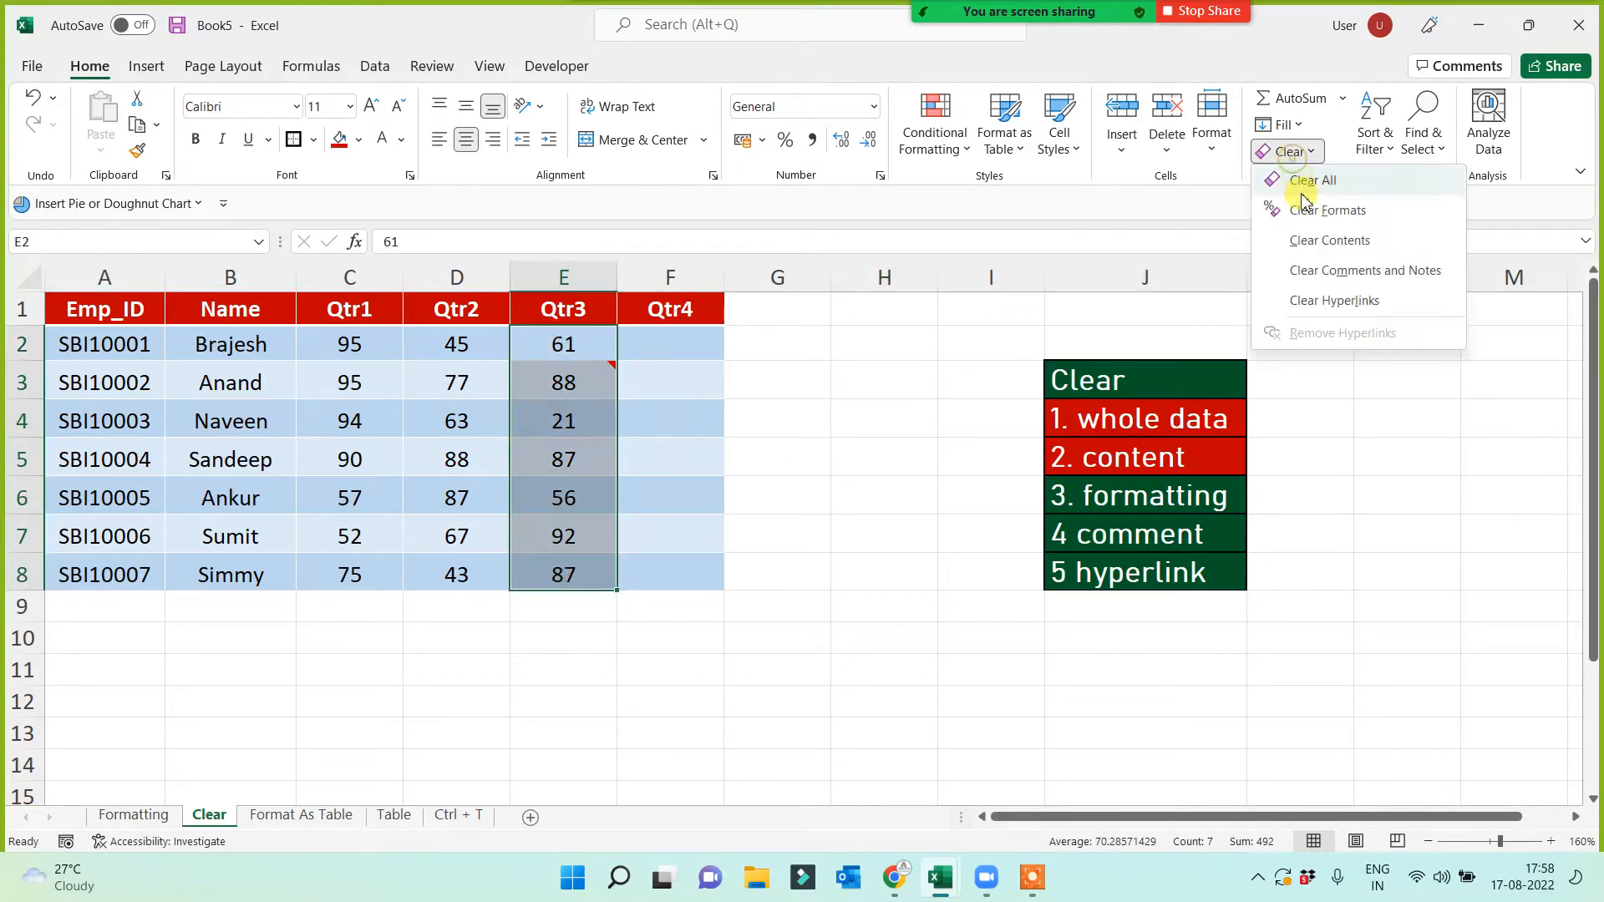
left_click(1314, 221)
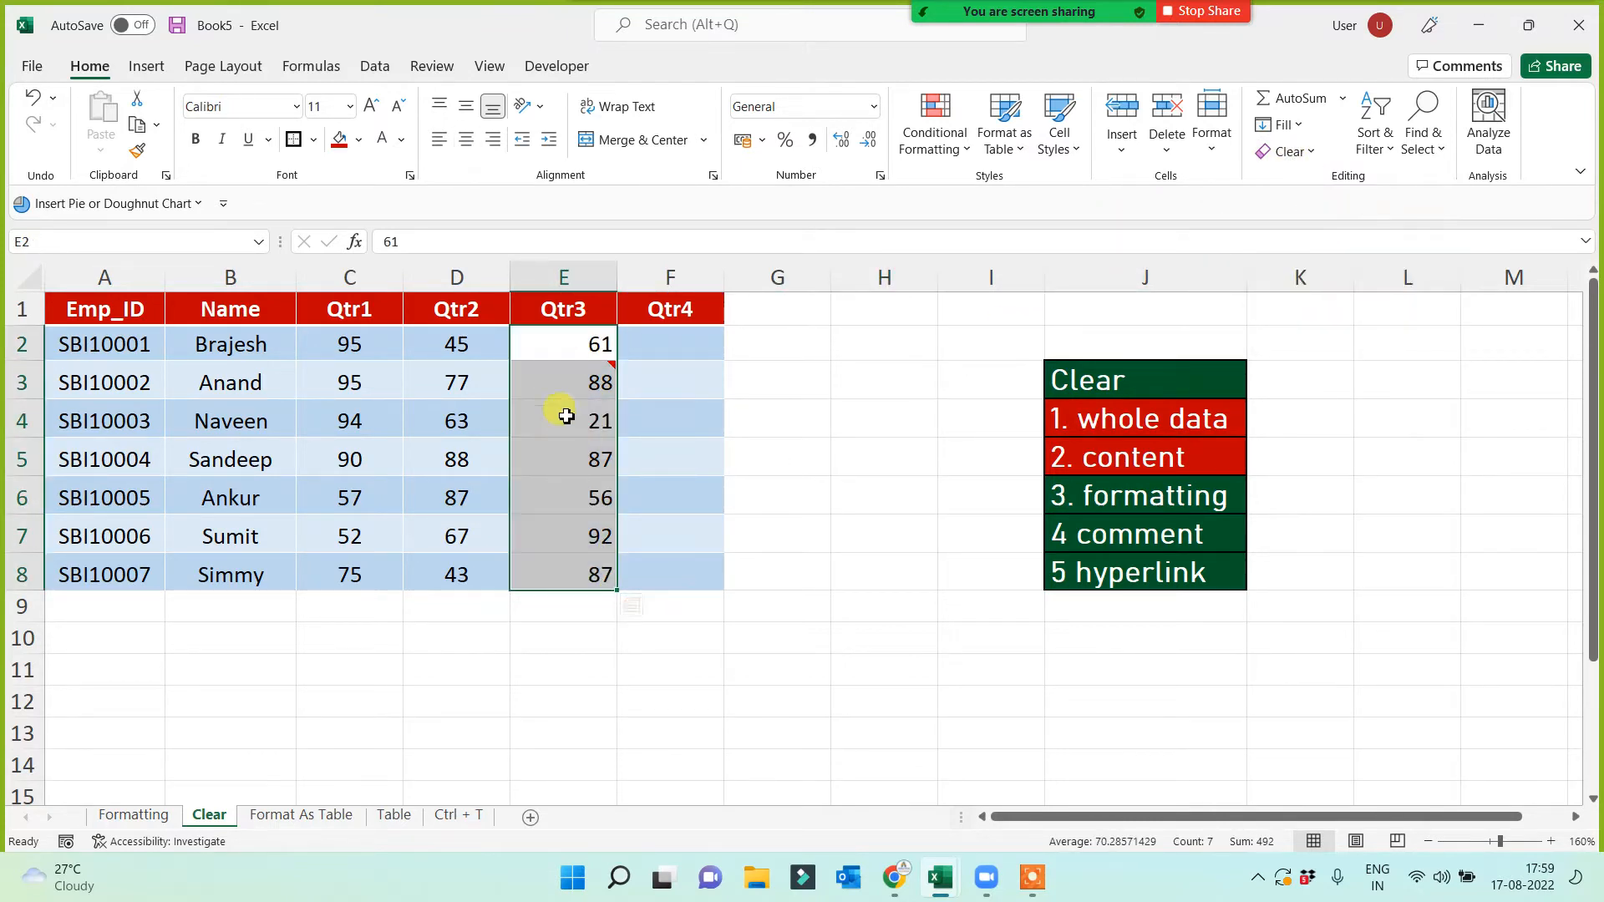
left_click(638, 703)
left_click(1140, 493)
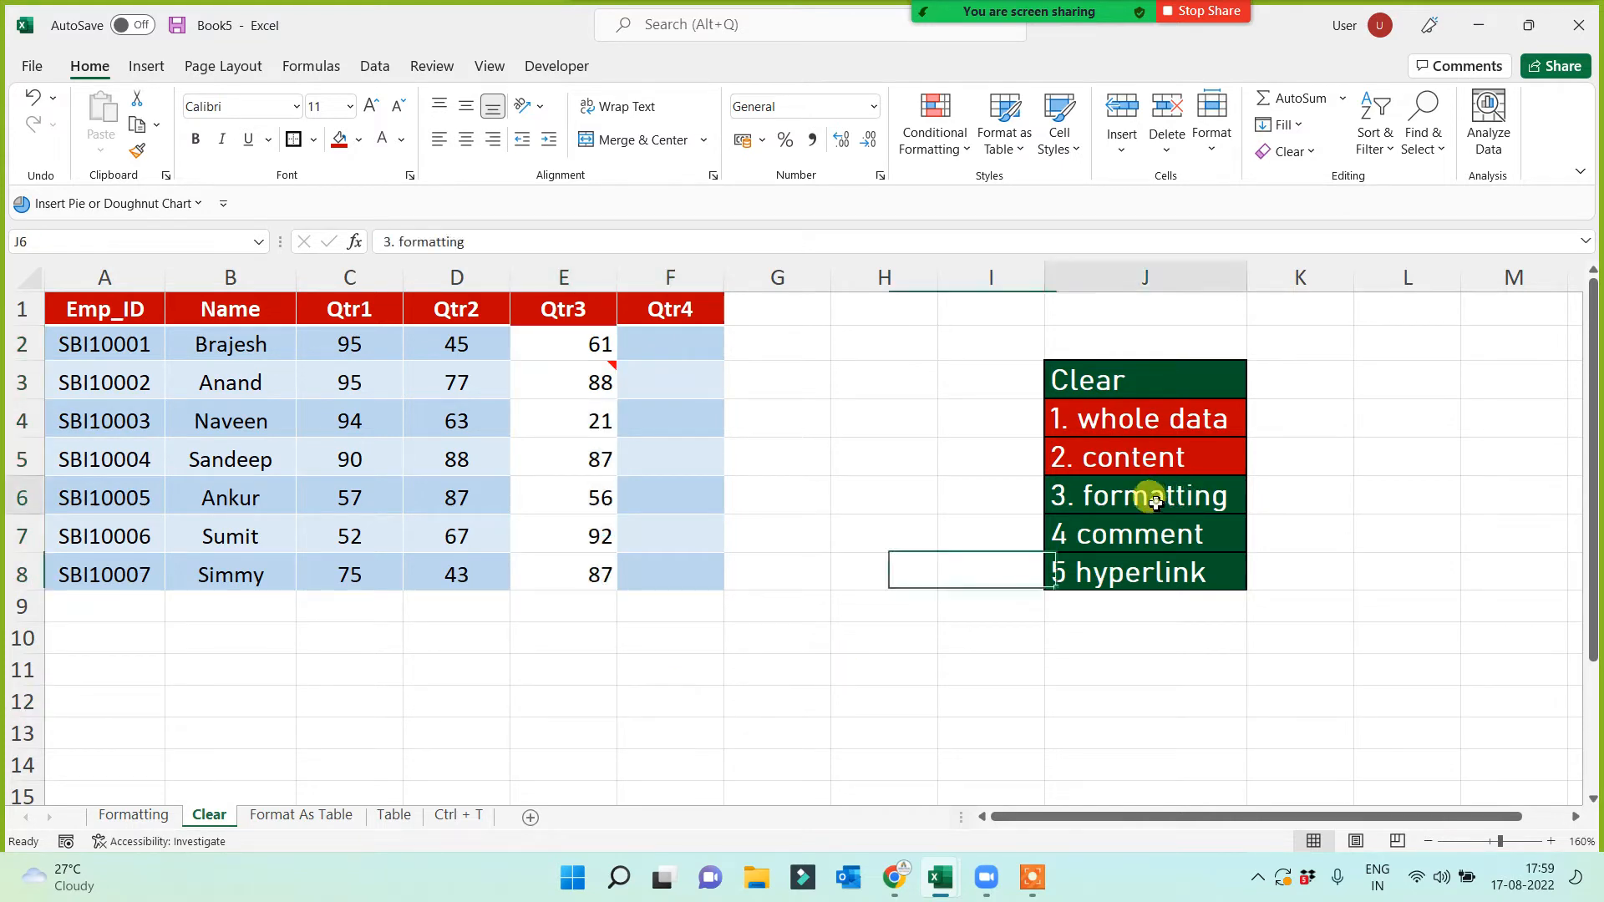
left_click(340, 140)
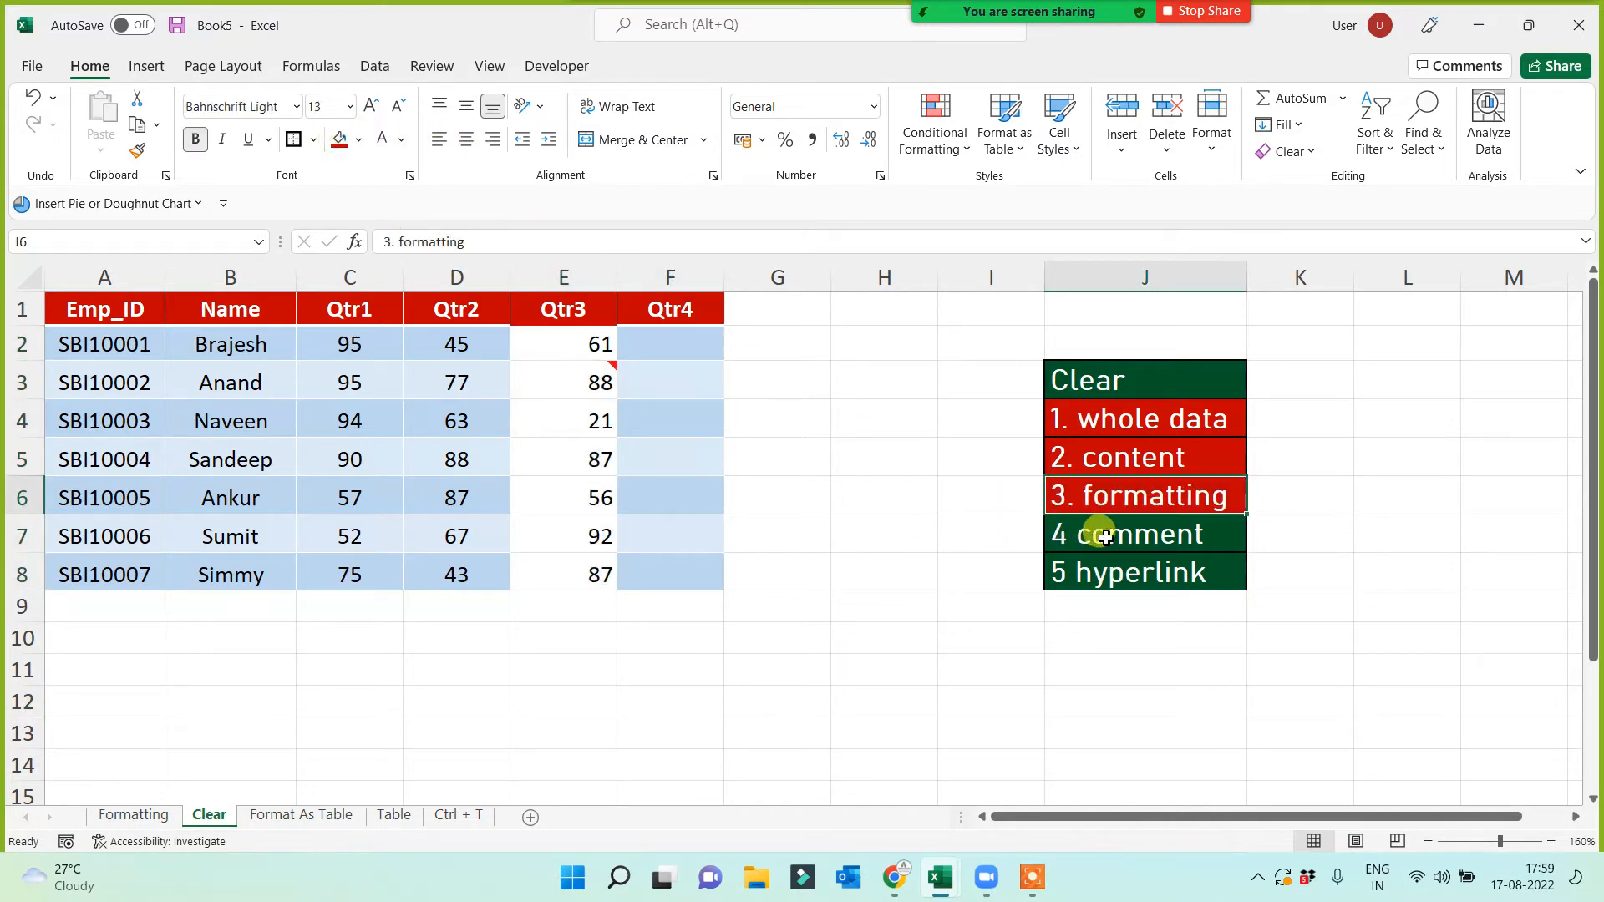
Clear the comments and notes from cell E3 in the Qtr3 column
left_click(1061, 531)
mouse_move(567, 384)
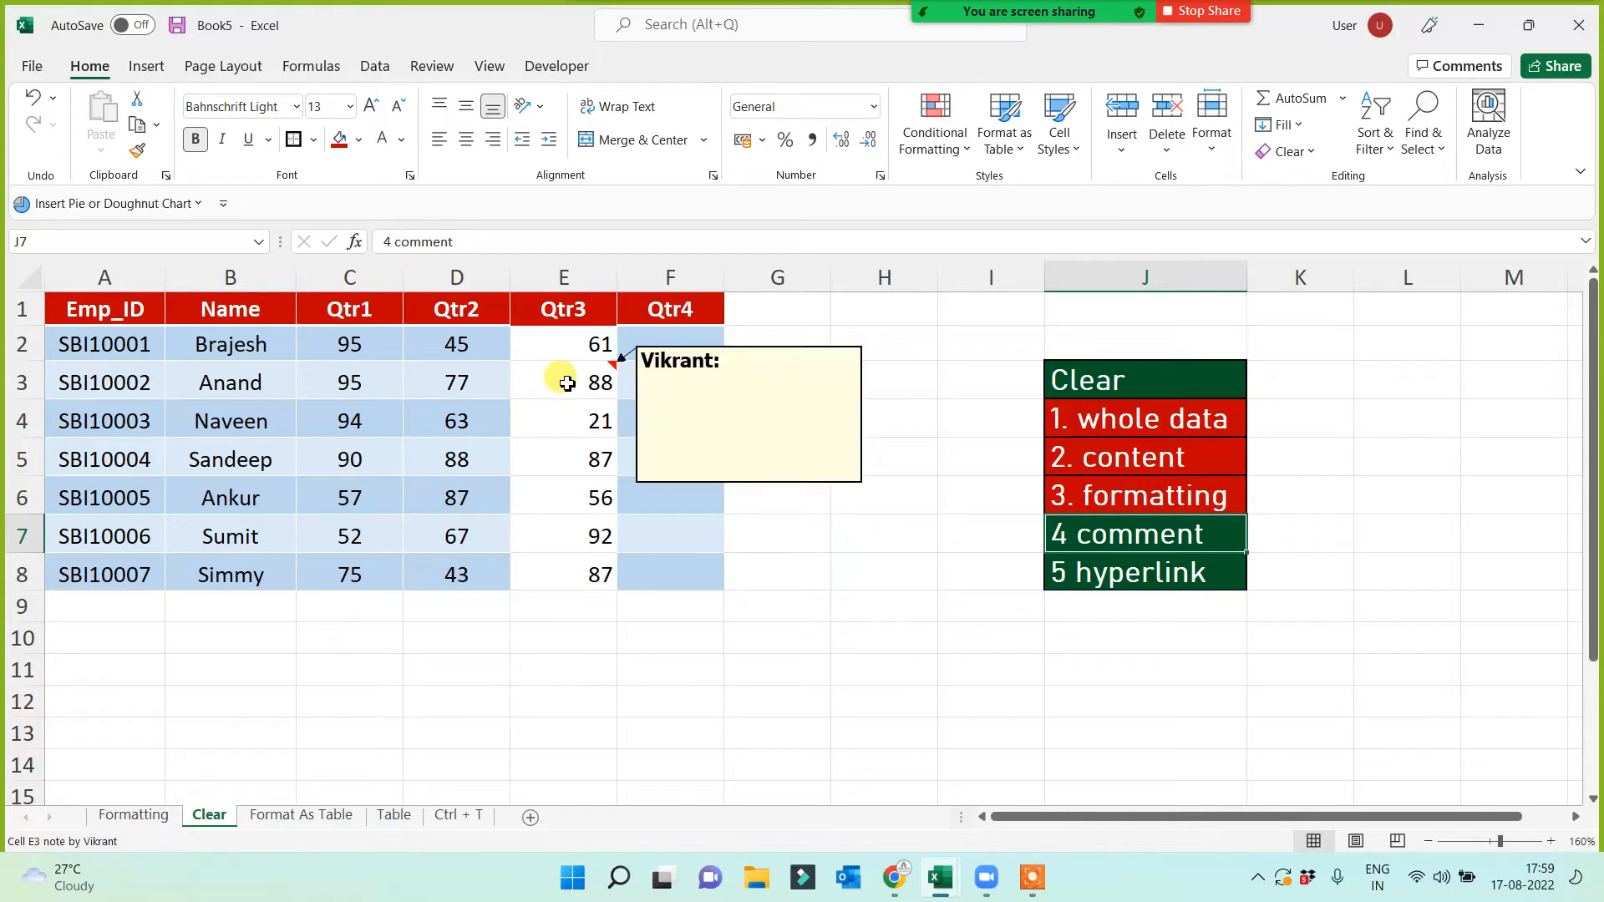
left_click(572, 378)
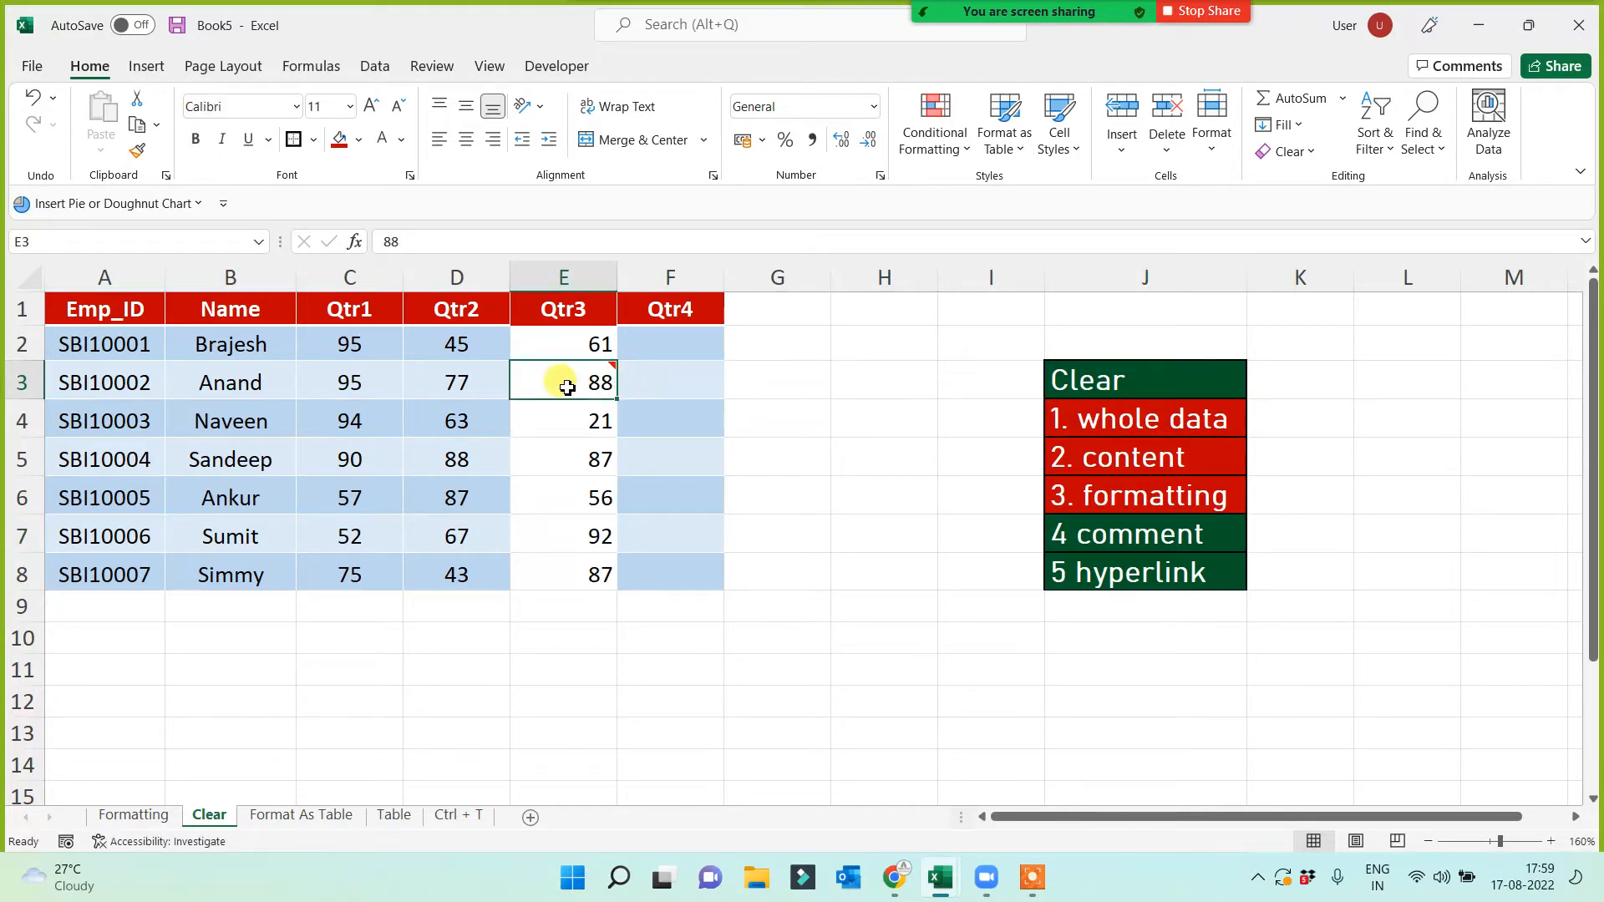
mouse_move(564, 380)
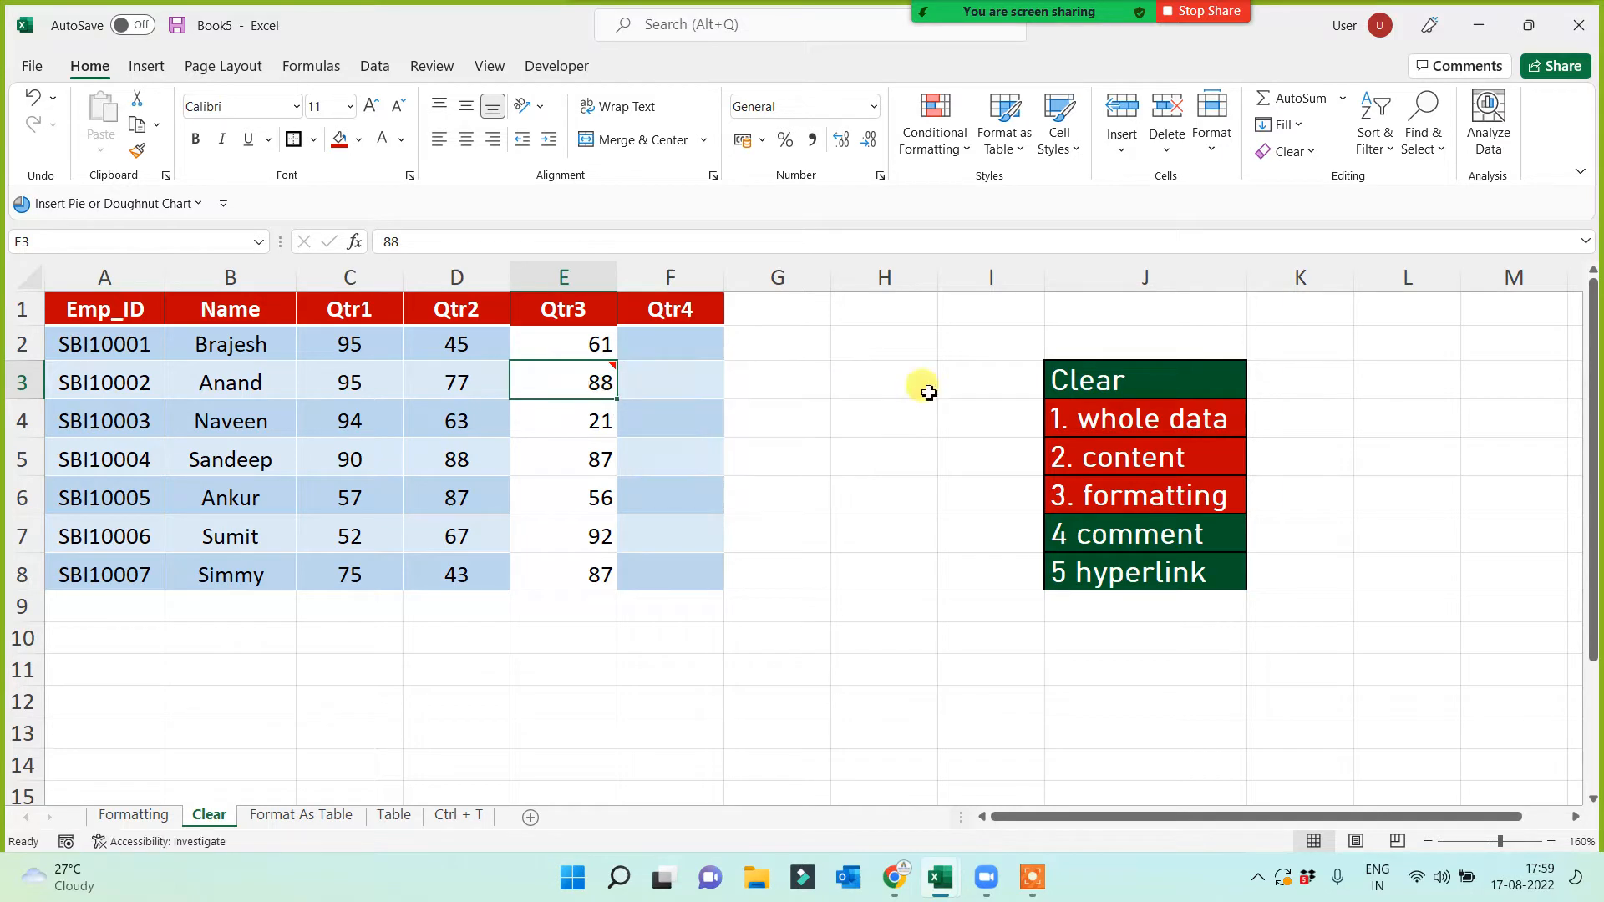
left_click(1280, 125)
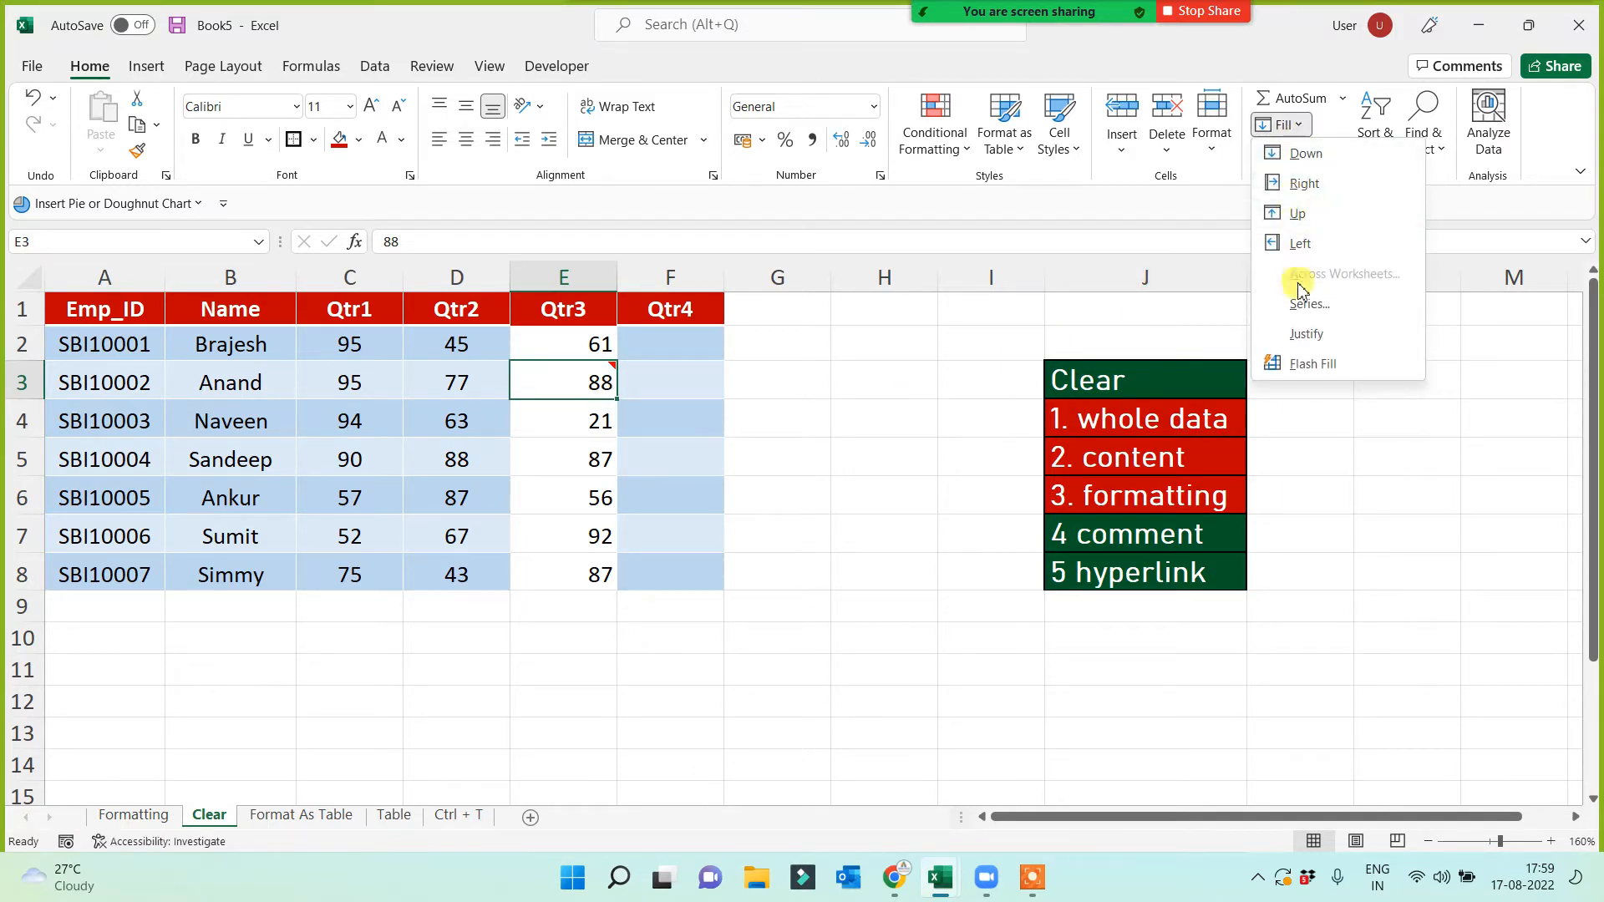
left_click(1224, 168)
left_click(1291, 151)
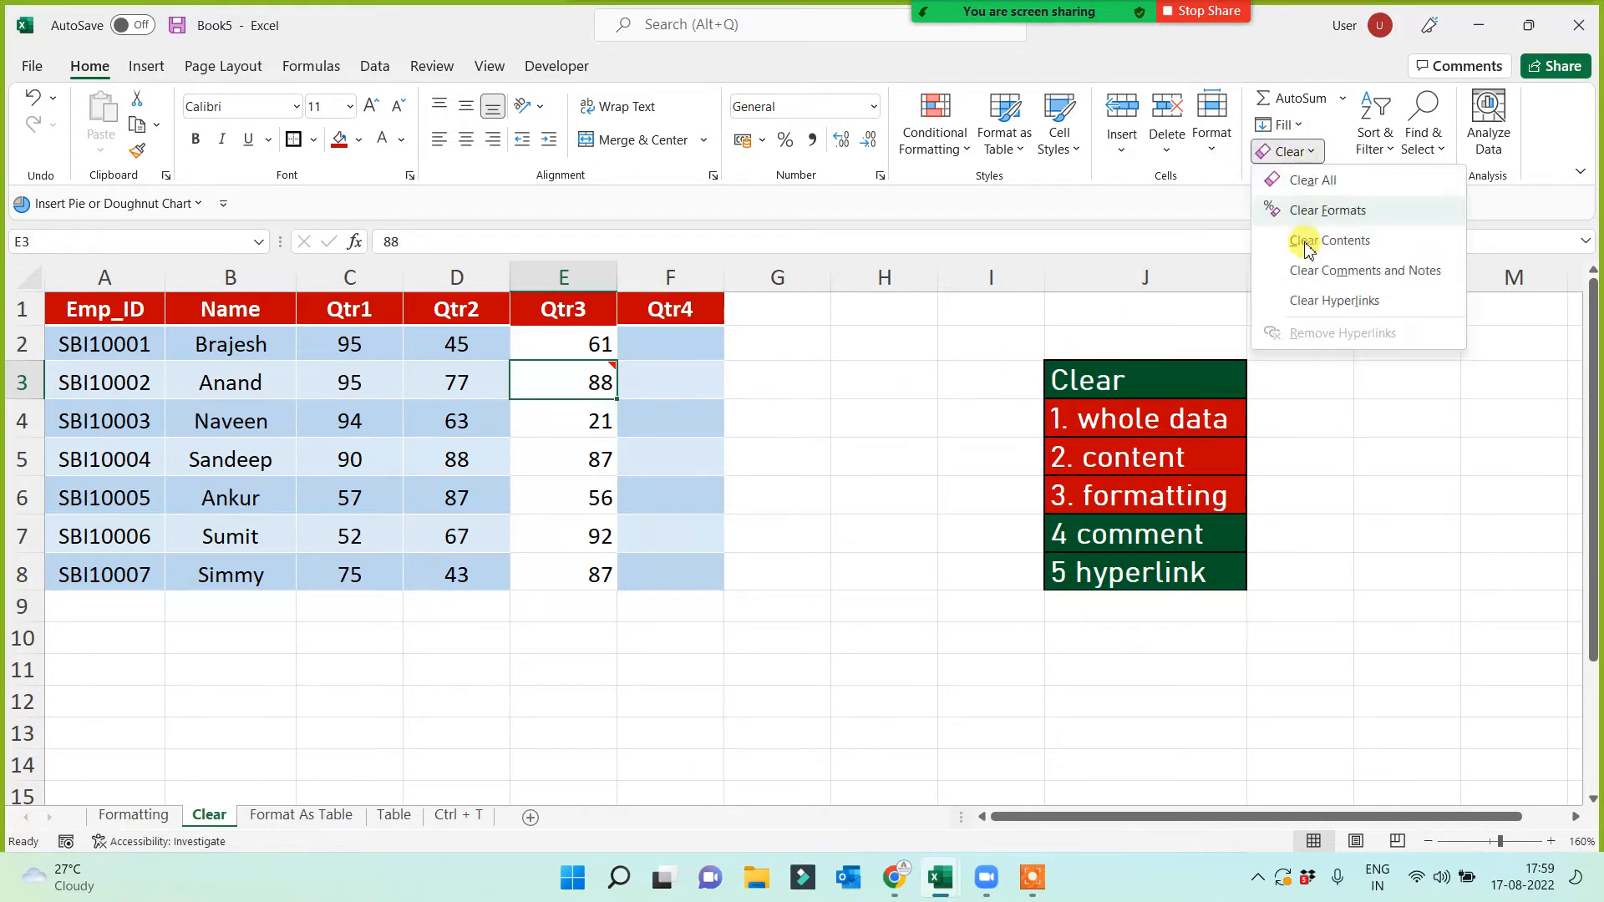
left_click(1306, 265)
left_click(862, 532)
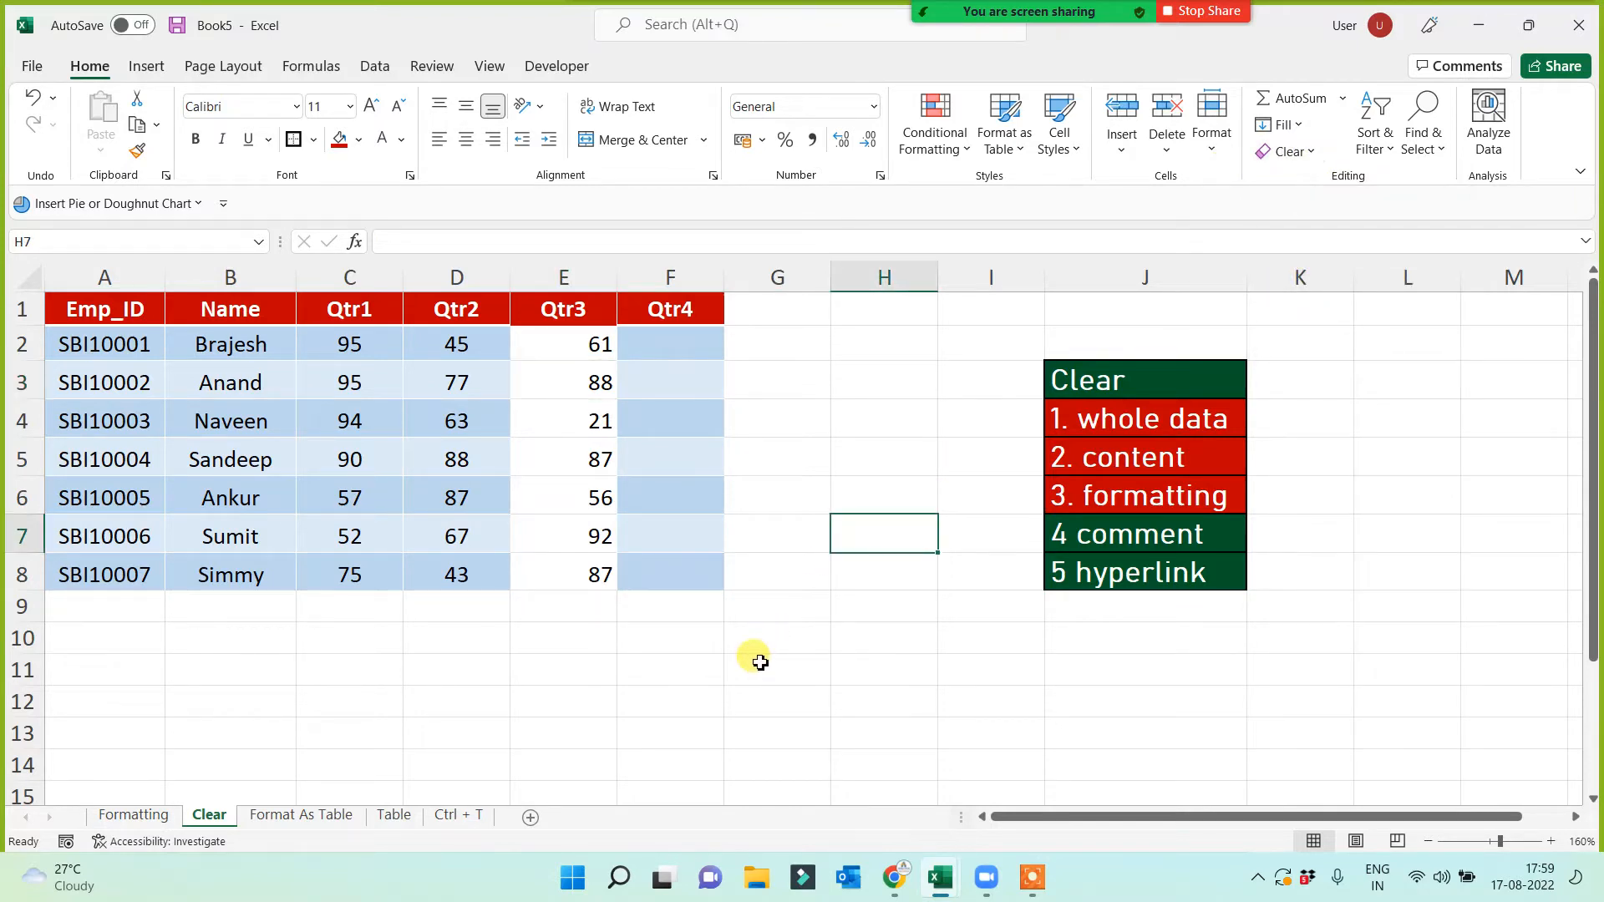
Center the contents of the whole Qtr3 column E horizontally
left_click(1151, 574)
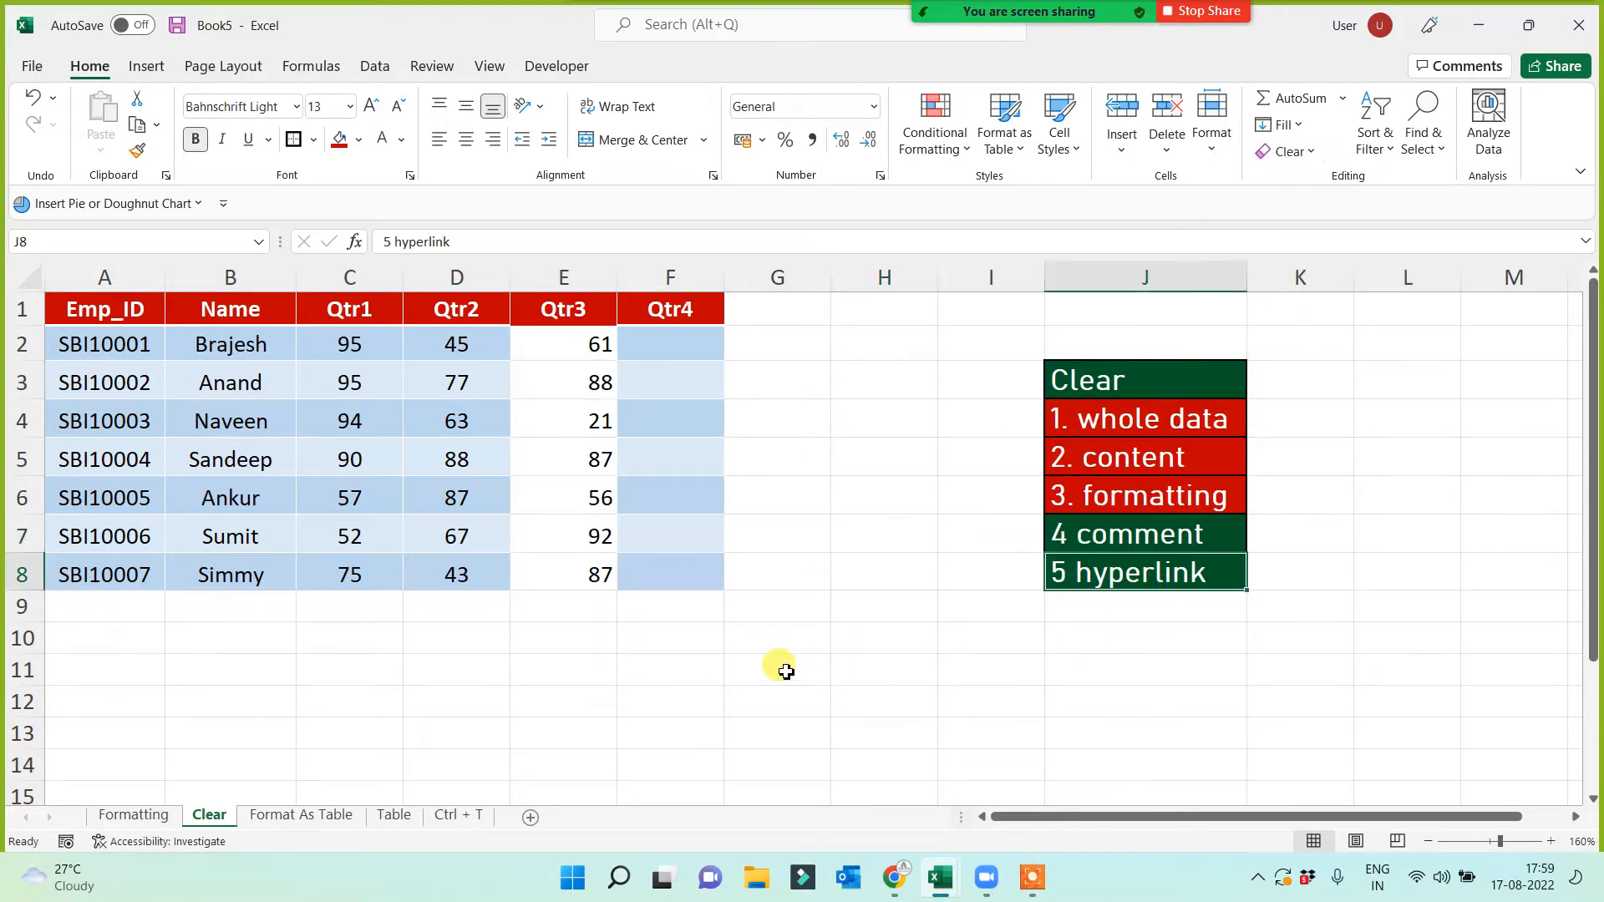
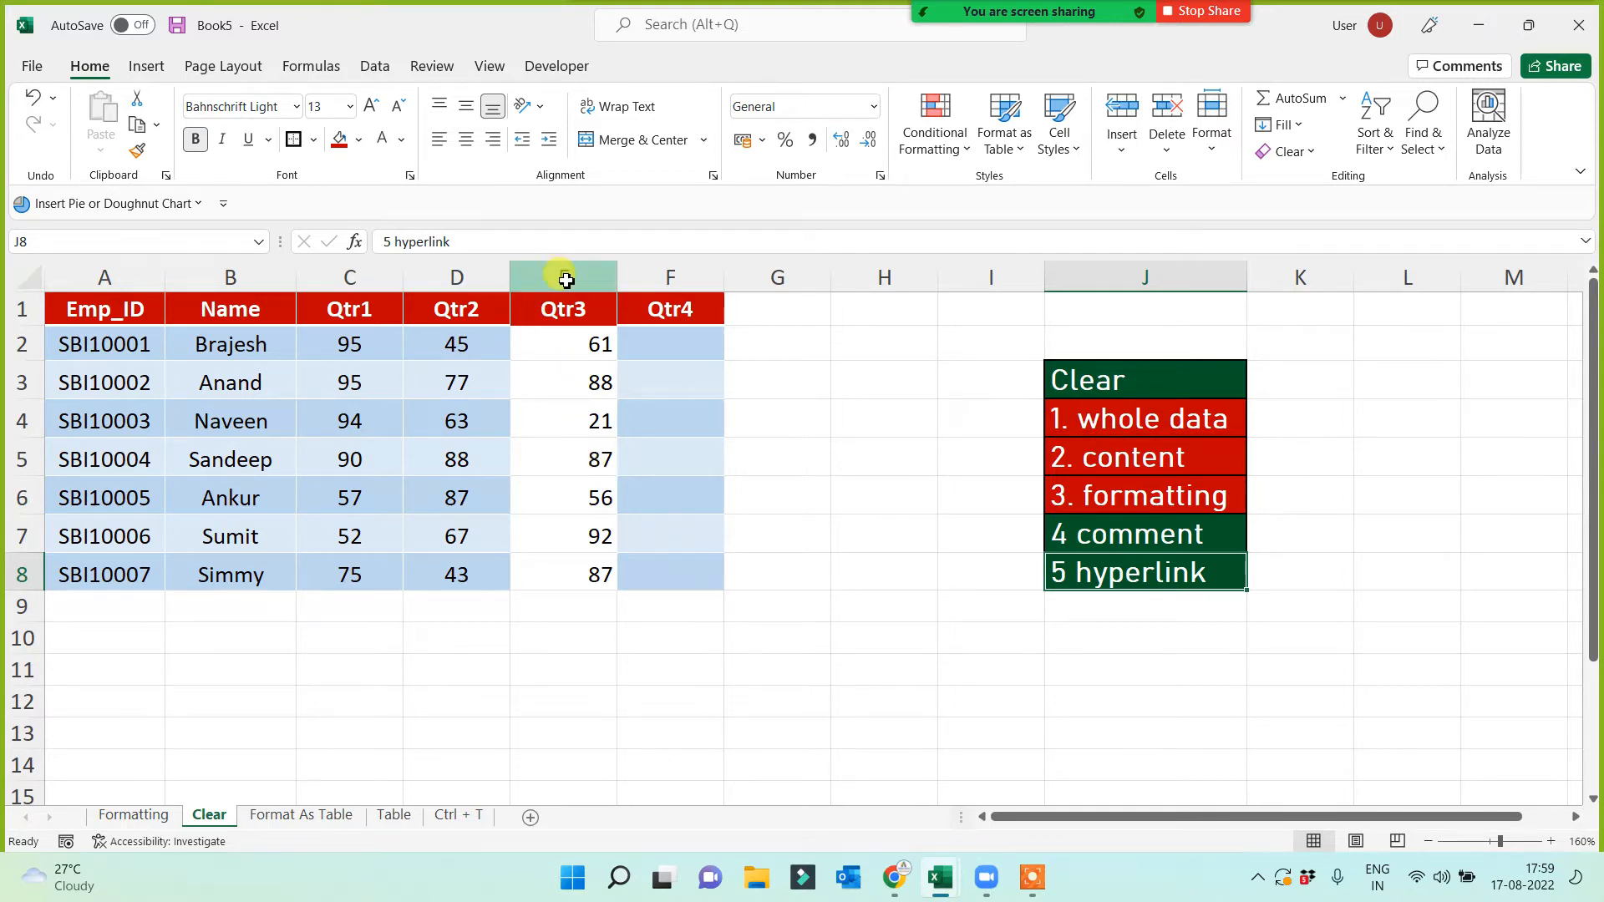
left_click(562, 276)
left_click(465, 146)
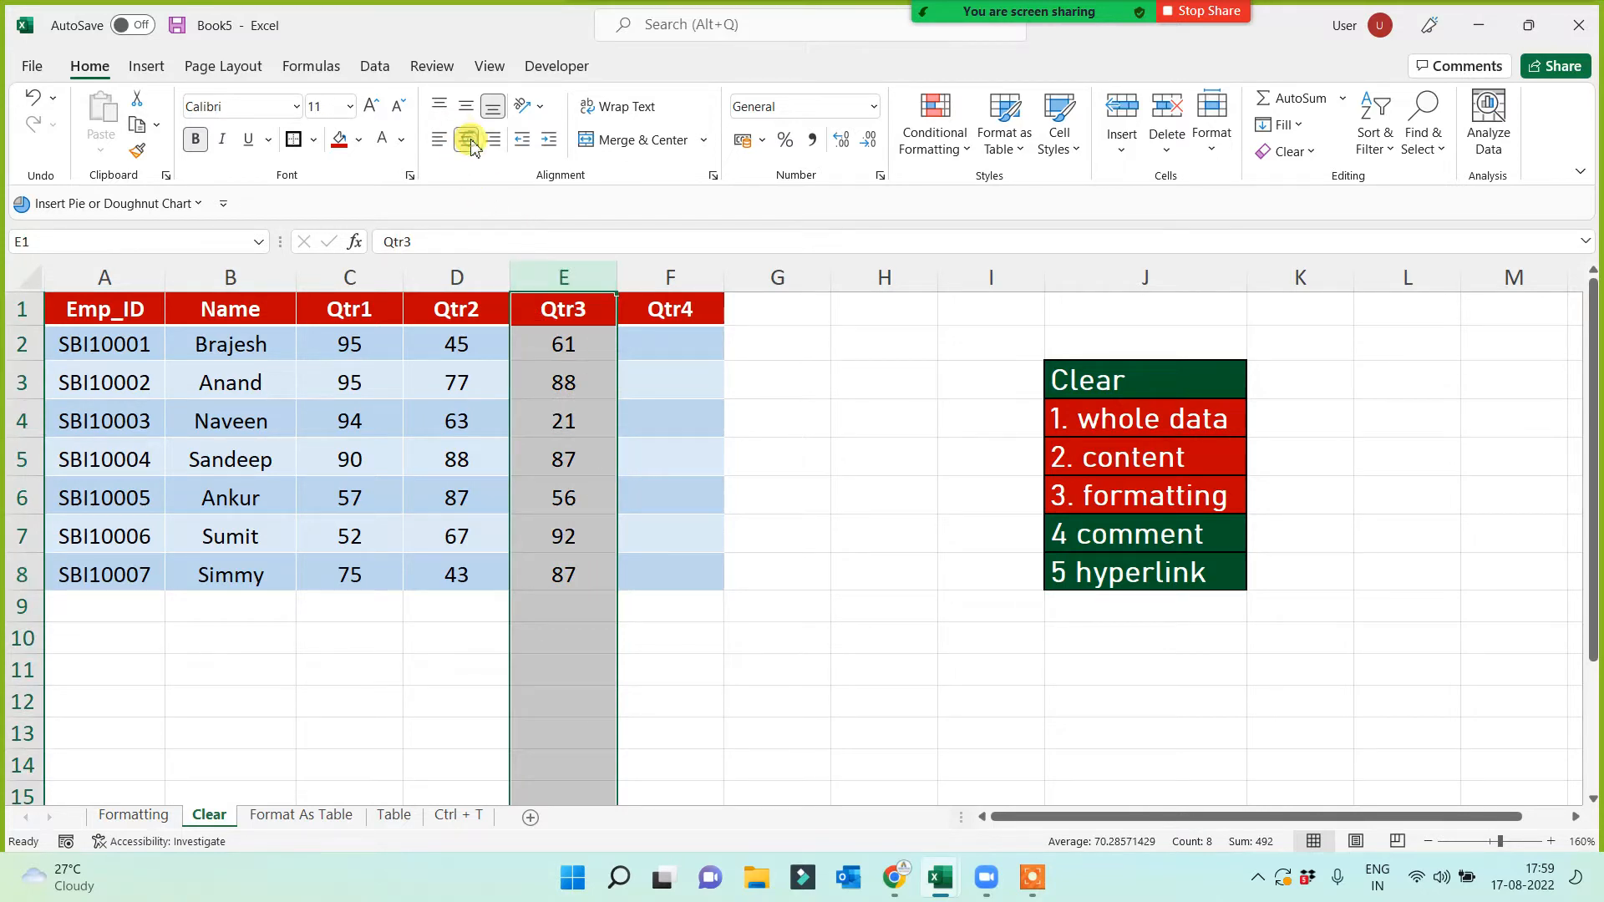
left_click(1039, 664)
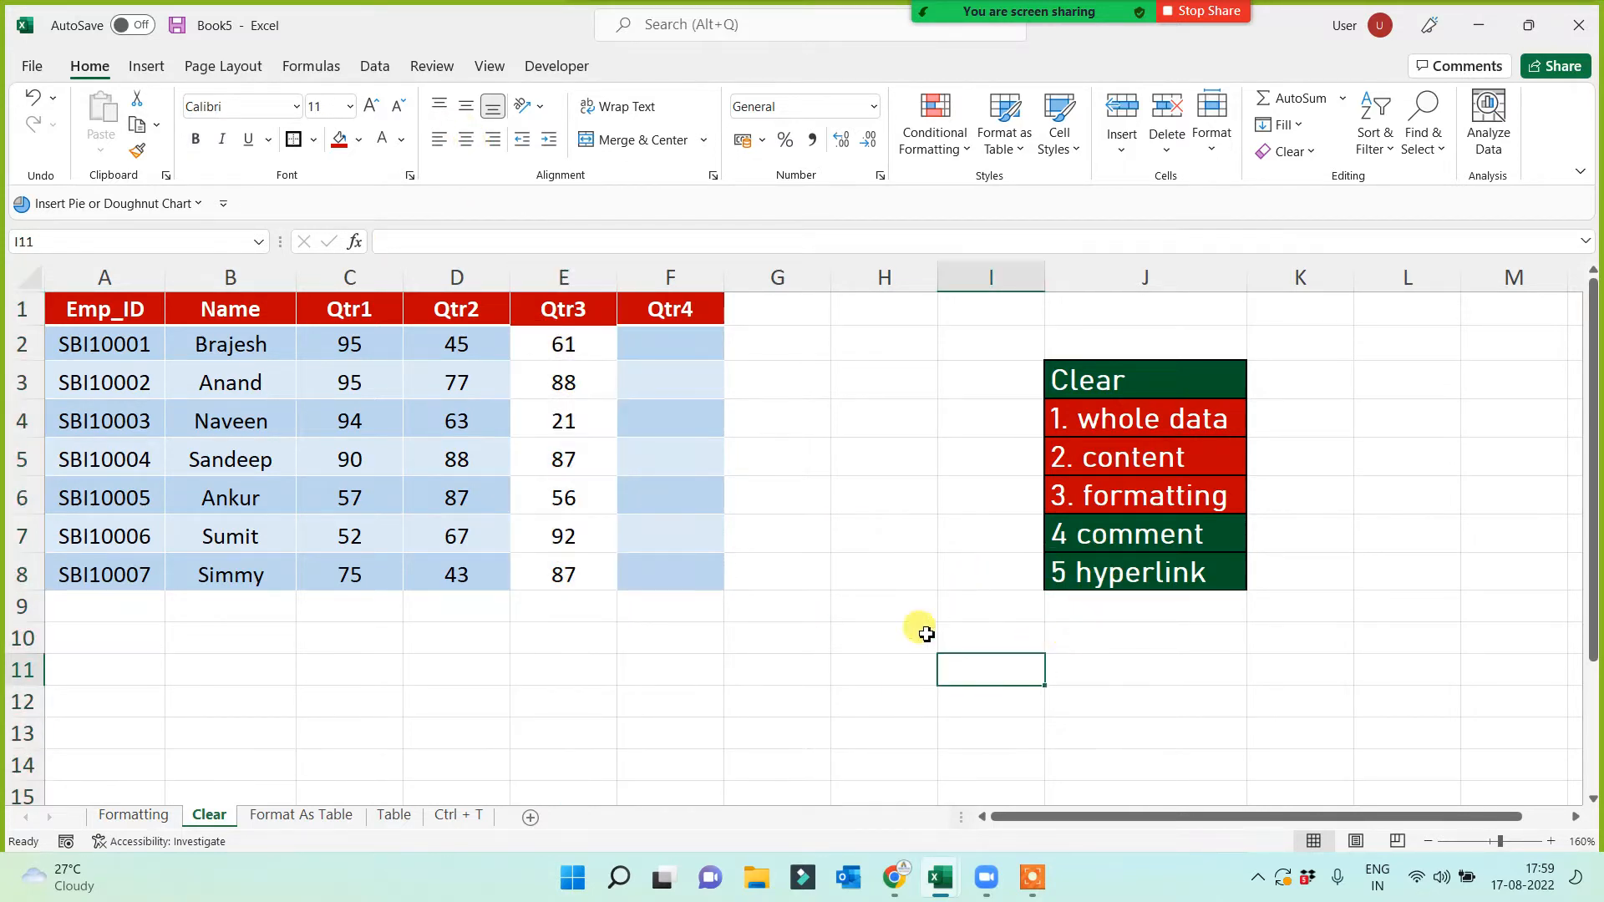
Add a new worksheet after the Clear sheet and rename it "Hyperlink"
left_click(530, 817)
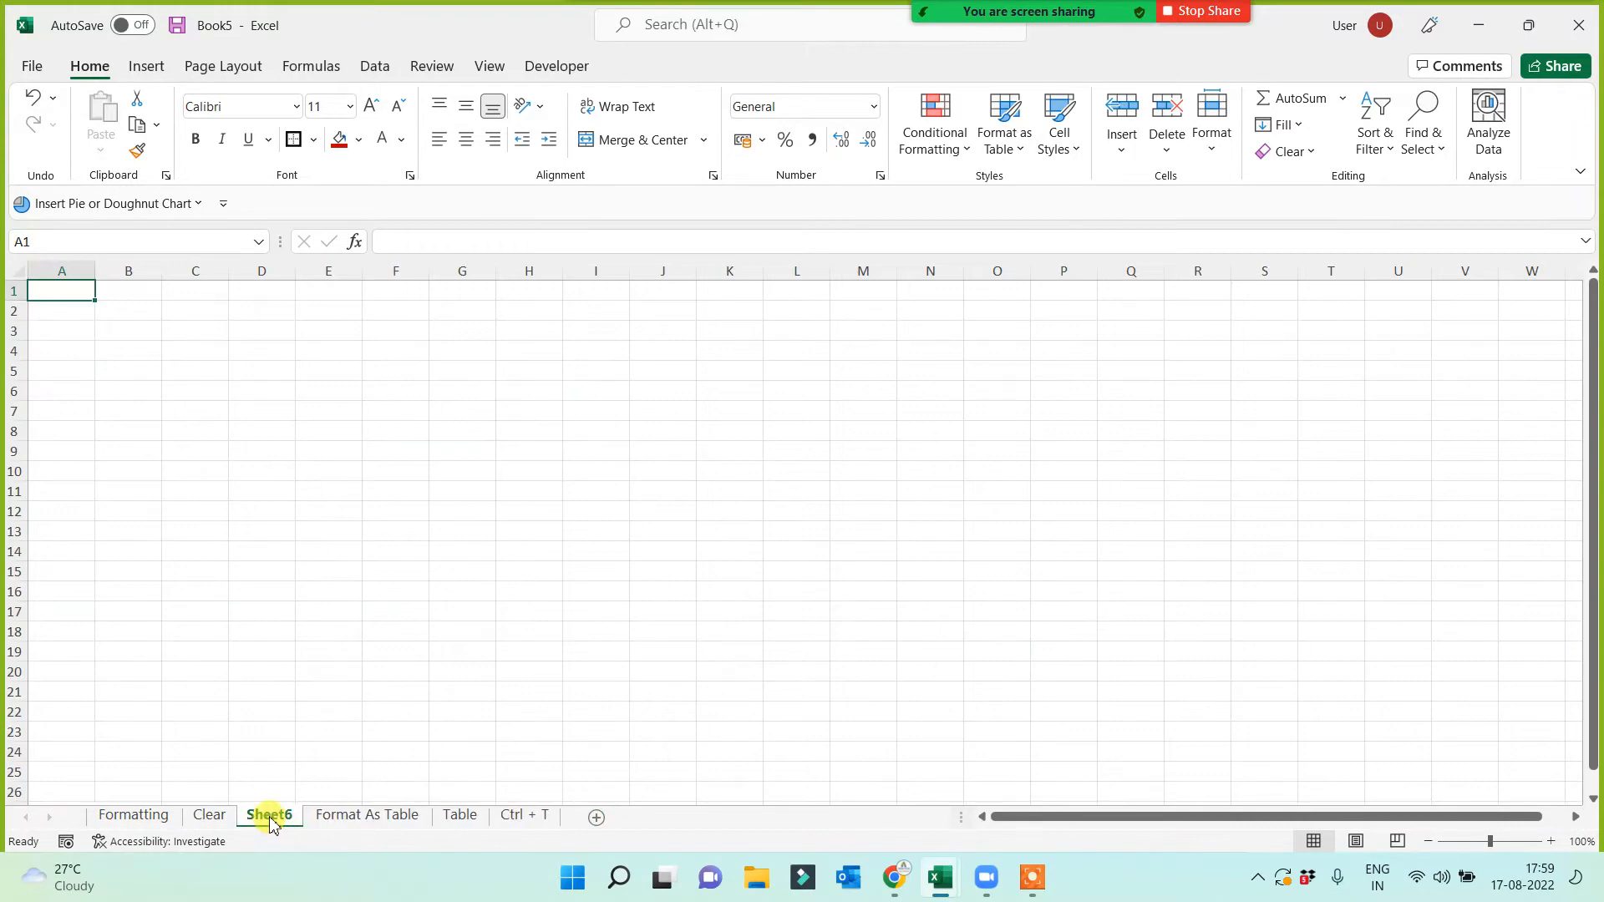
double_click(269, 816)
type("Hyperlinkm")
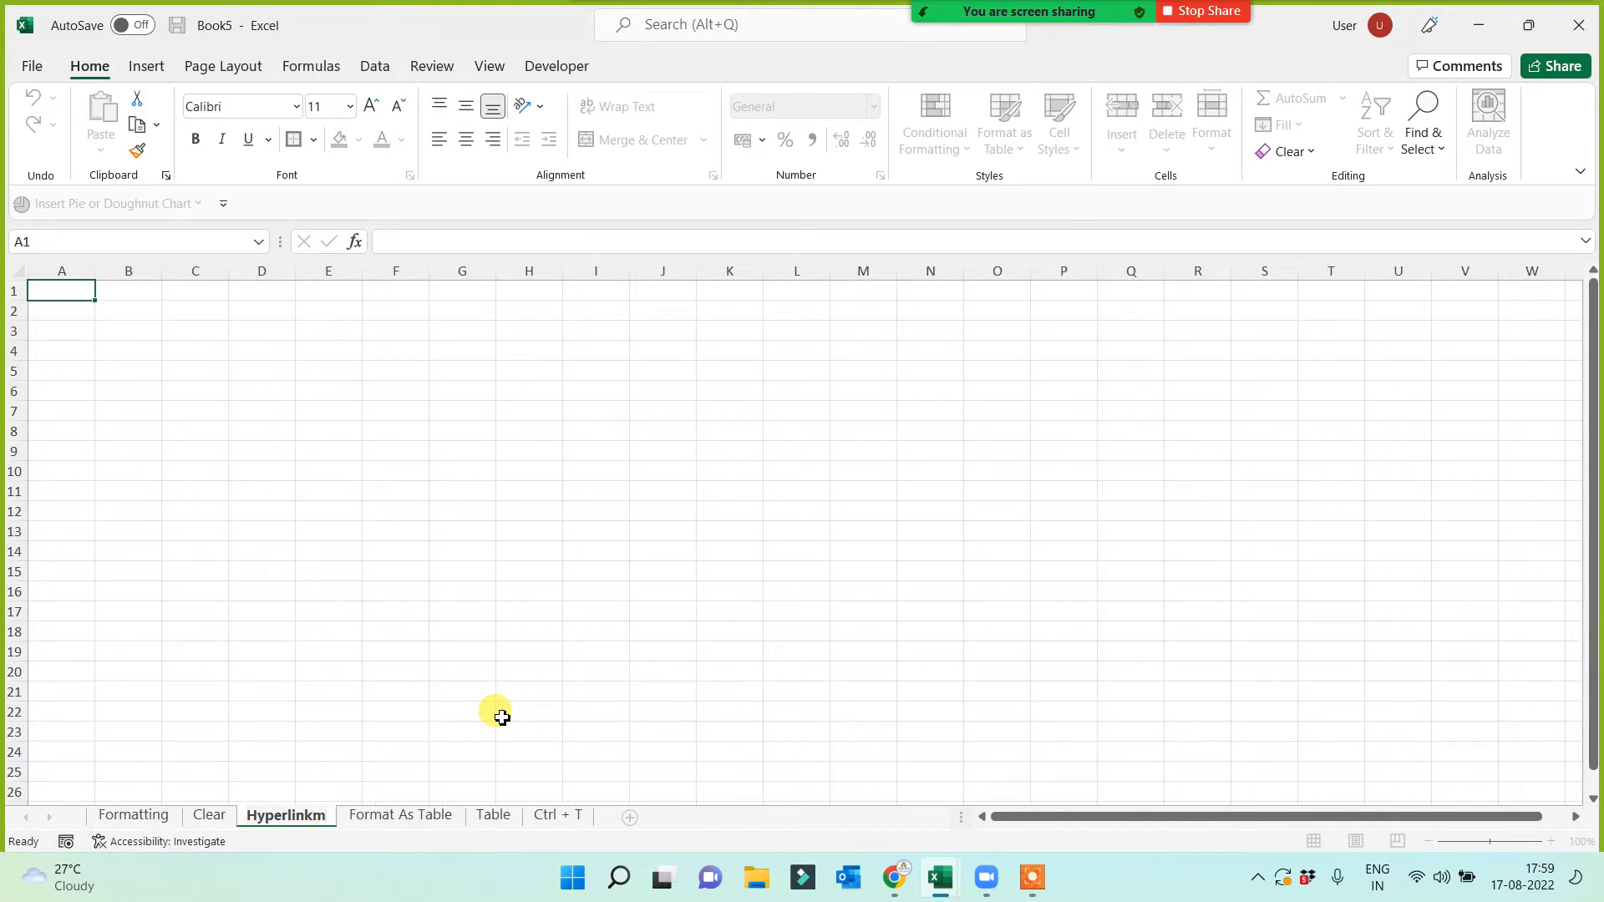
key("BackSpace")
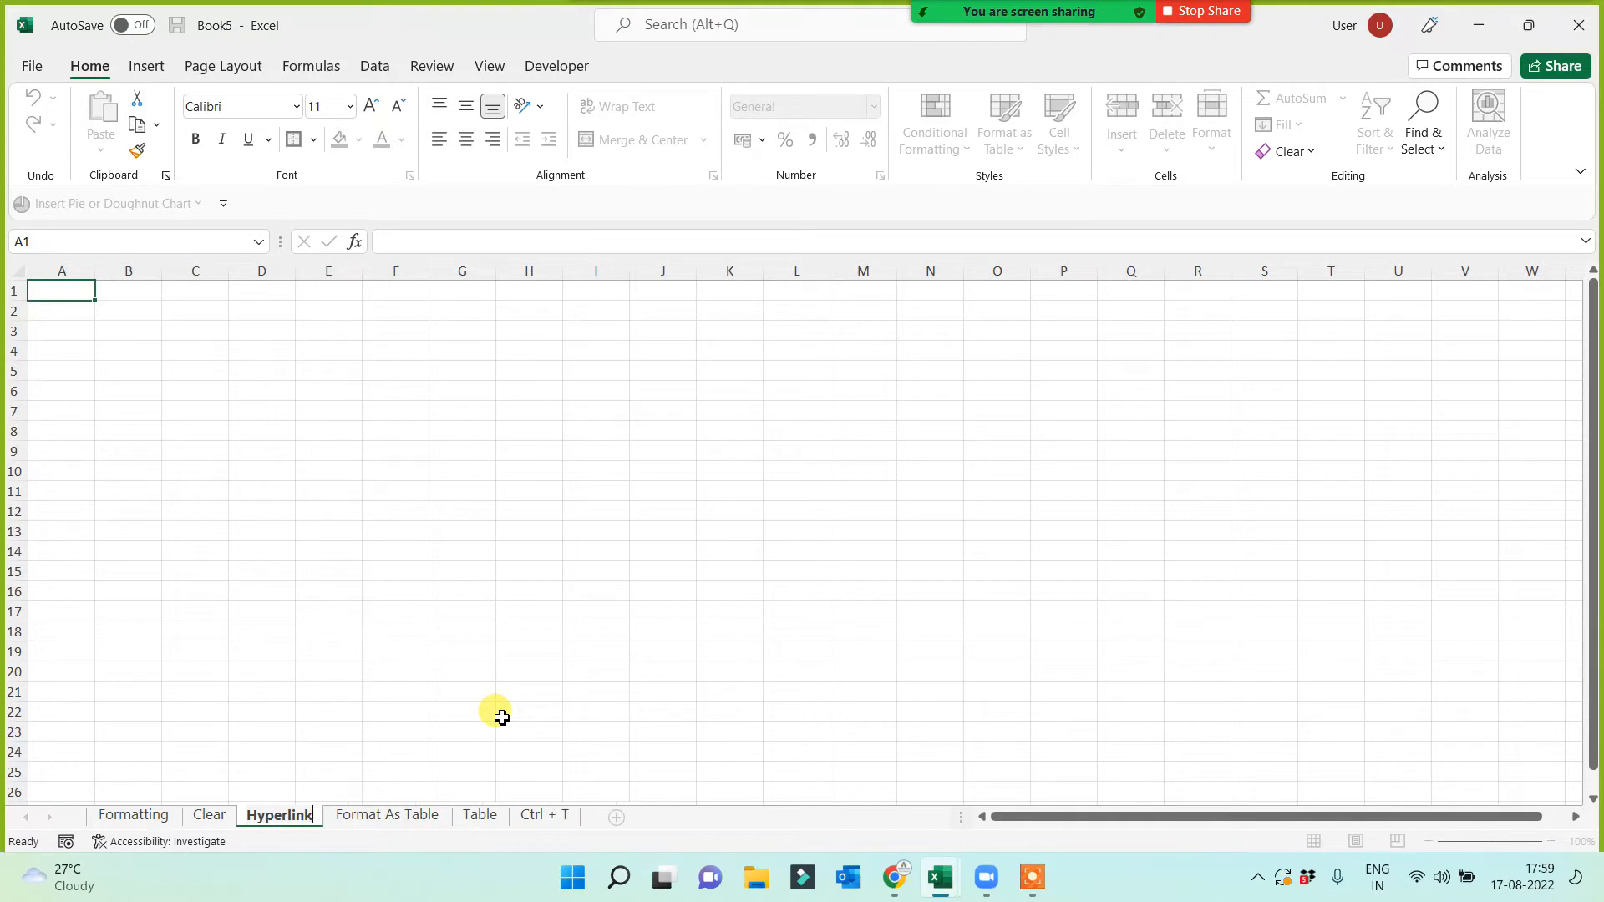
left_click(413, 455)
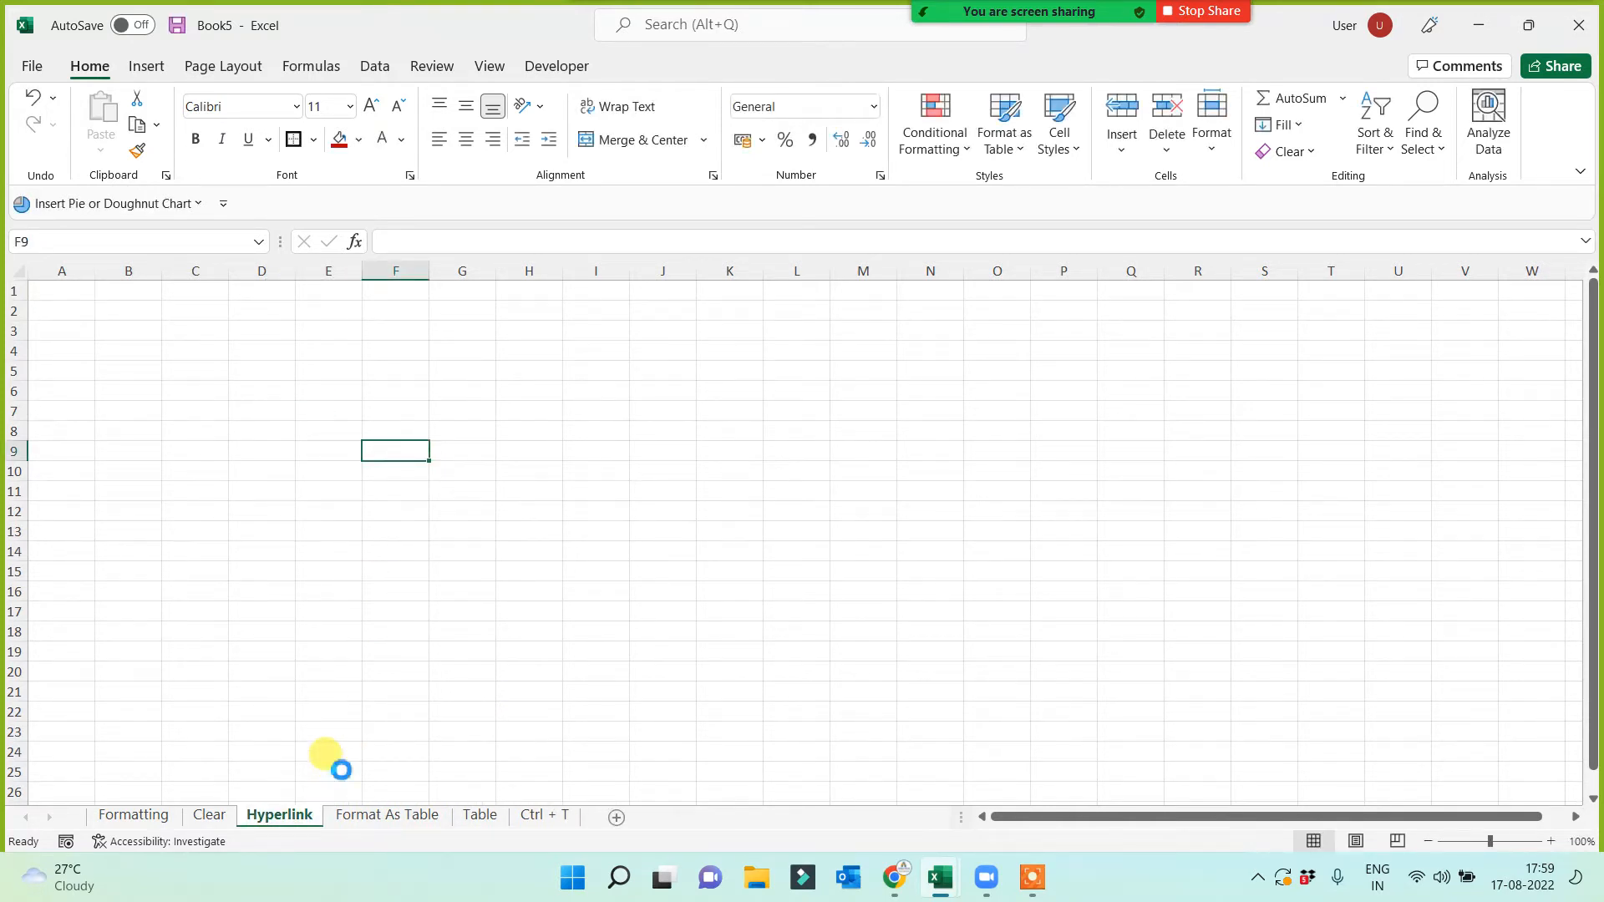
scroll(322, 773, "up", 3)
left_click(596, 505)
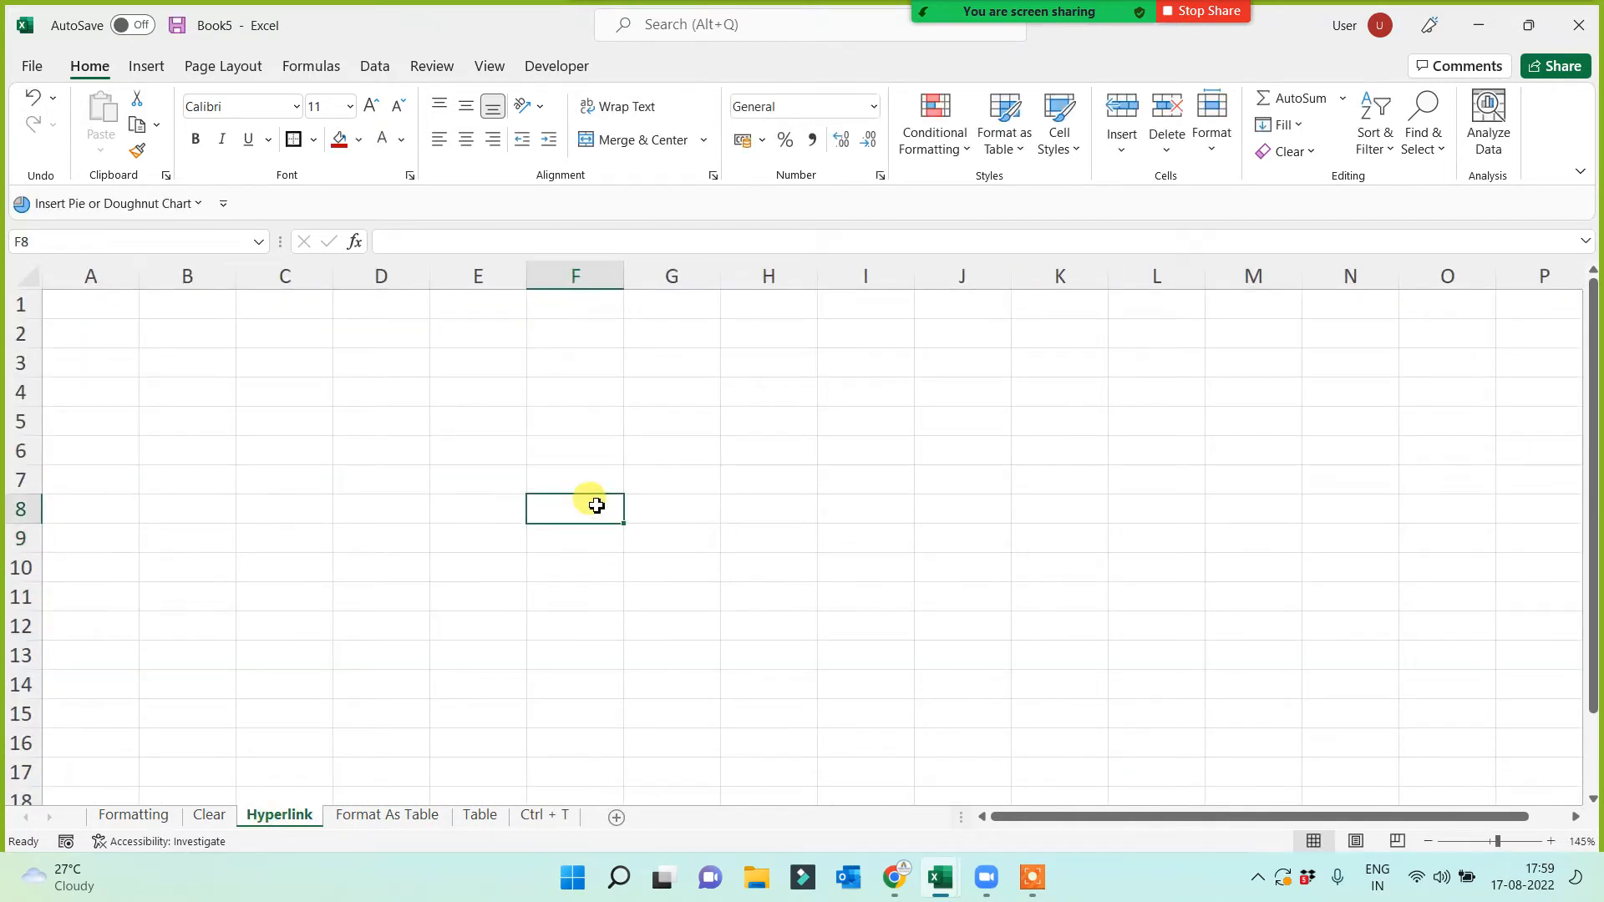
Add another worksheet, move it in front of the Formatting sheet and rename it "Topic"
left_click(618, 820)
left_click_drag(376, 816, 123, 806)
double_click(119, 812)
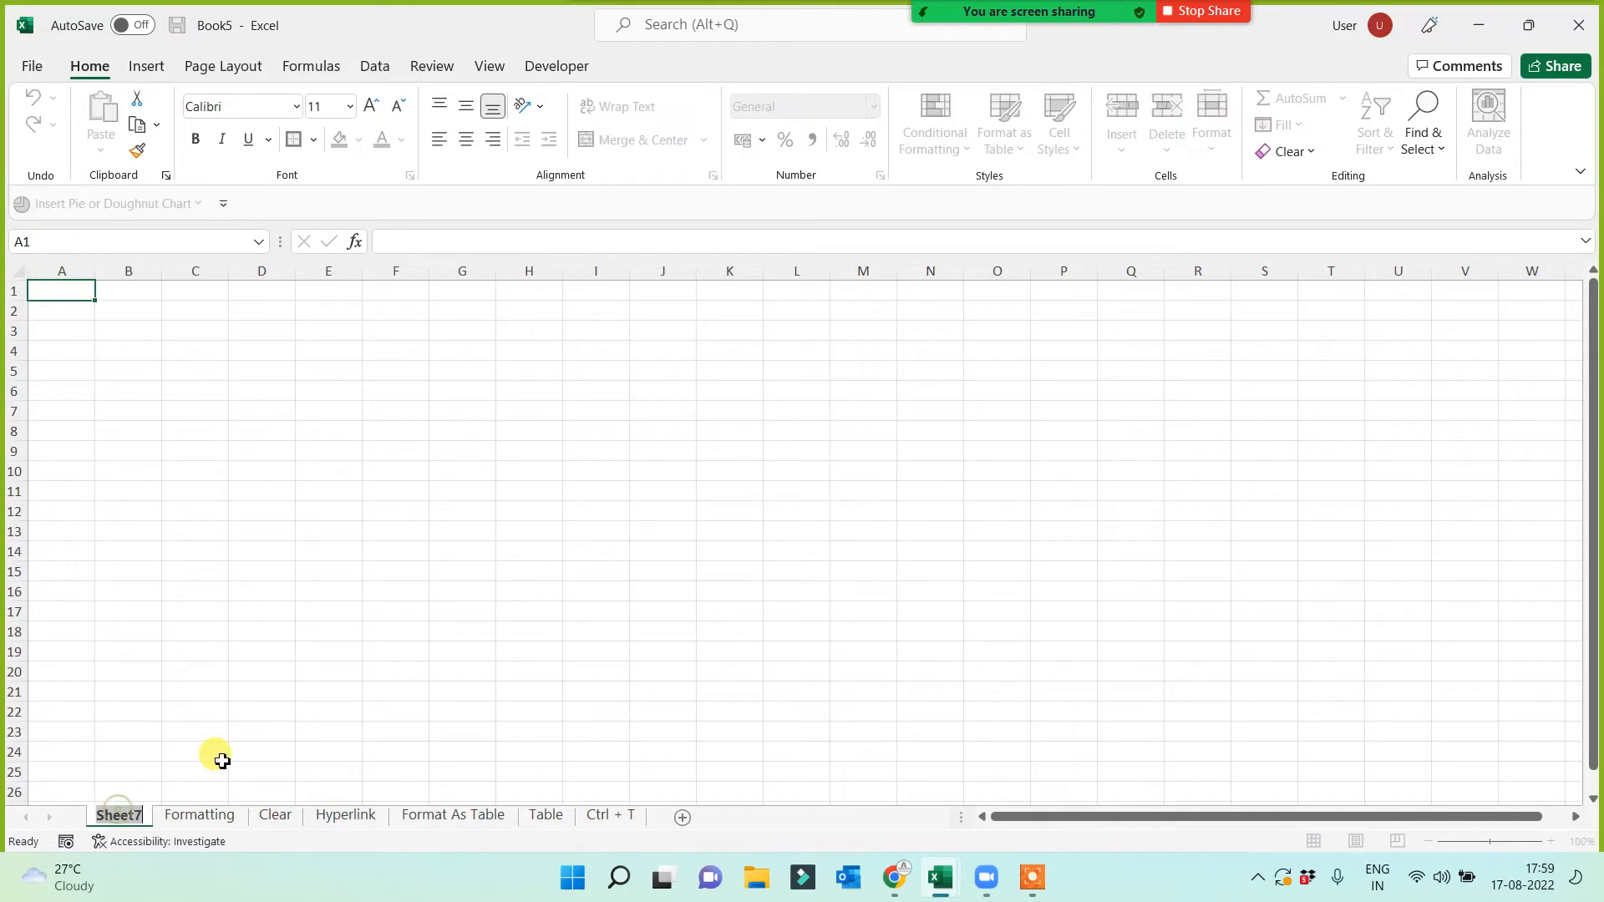
type("Topic")
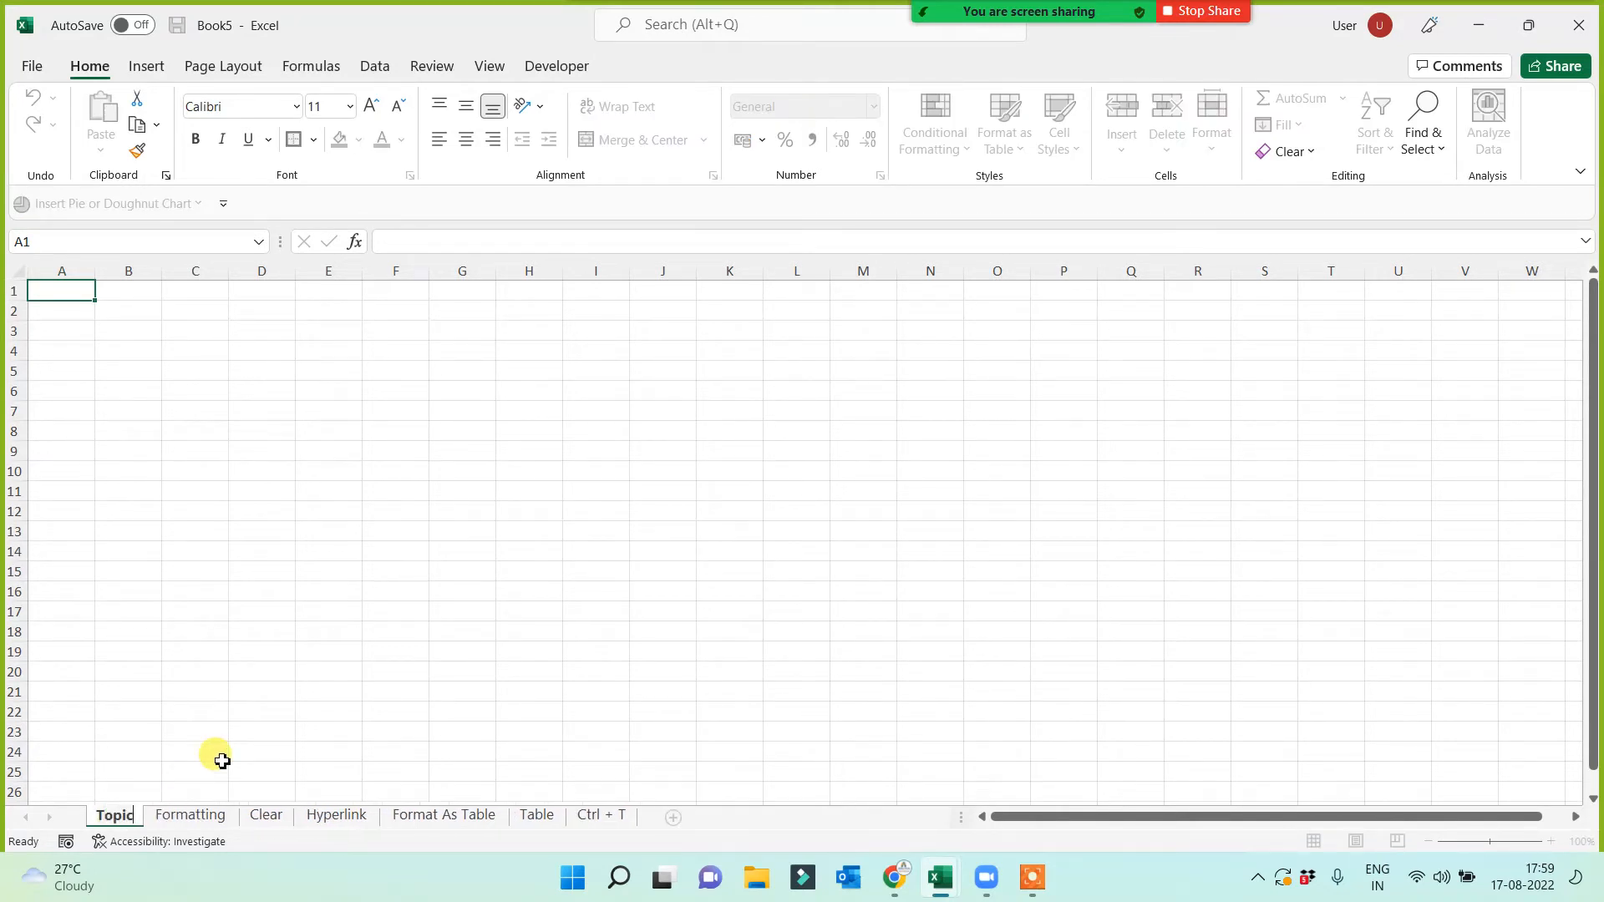
left_click(195, 550)
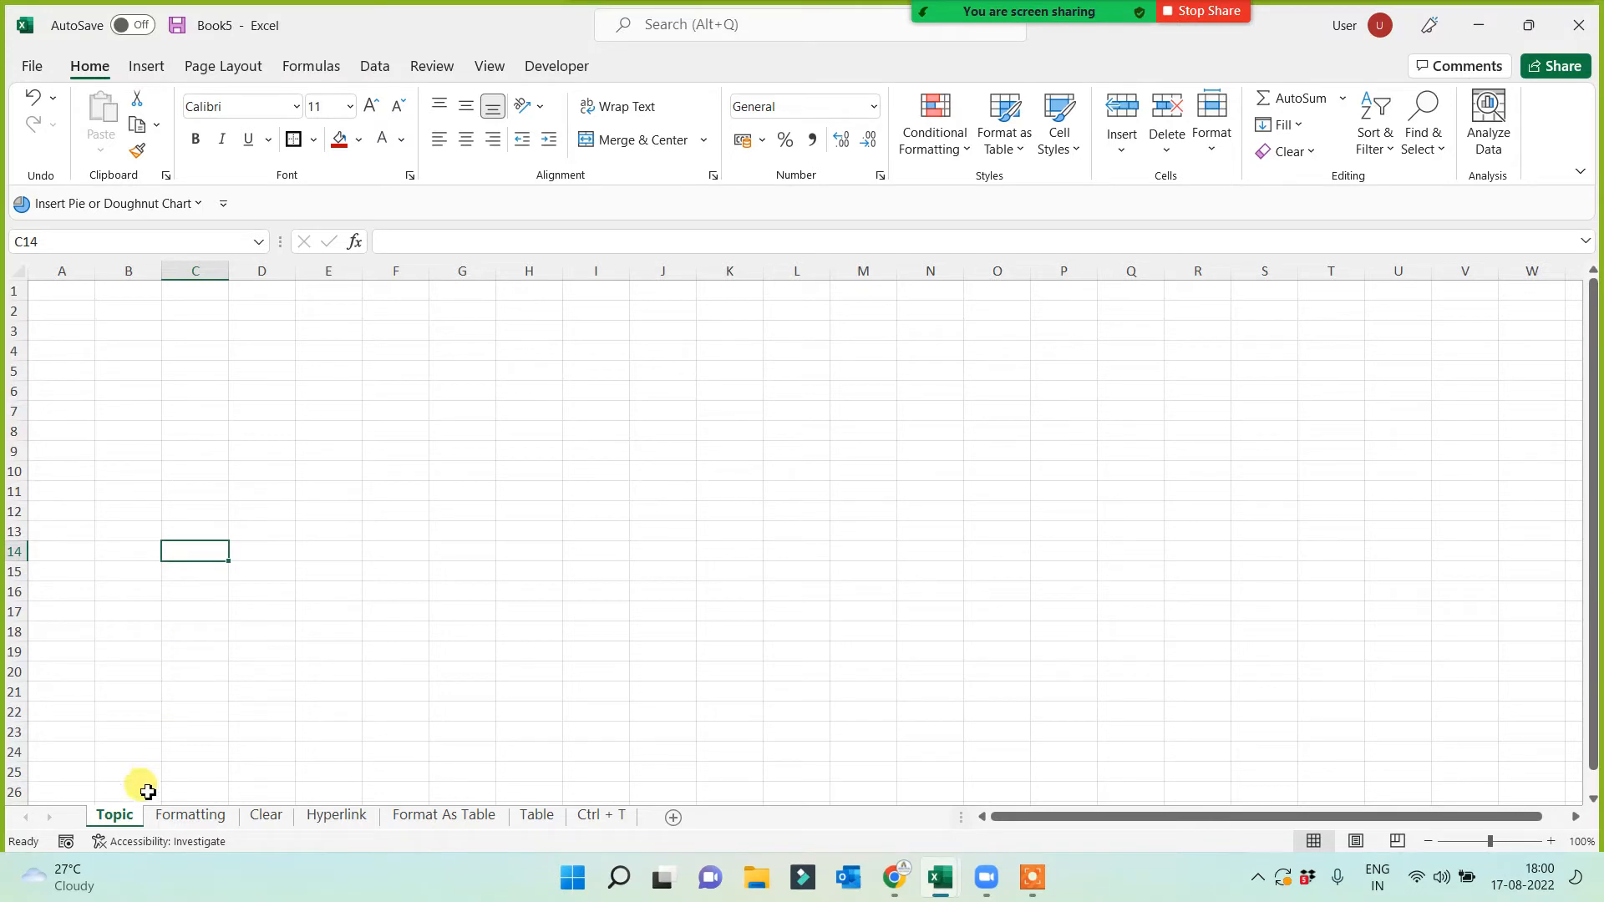
Look through the Formatting, Hyperlink, Clear and Format As Table sheets one after another
left_click(198, 816)
left_click(314, 816)
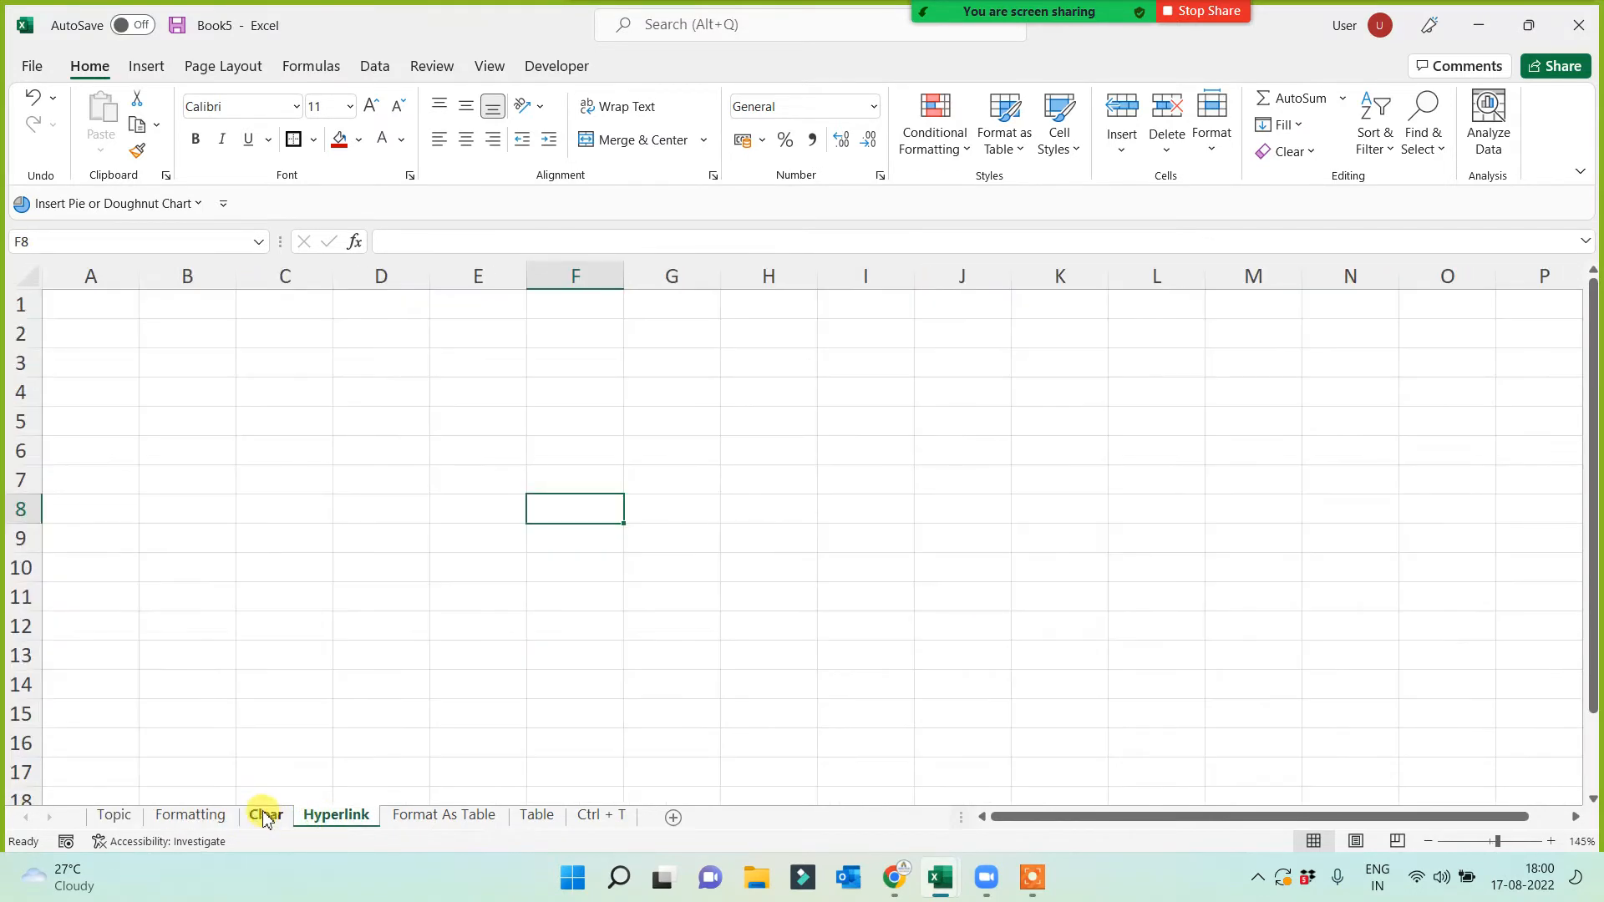
left_click(261, 817)
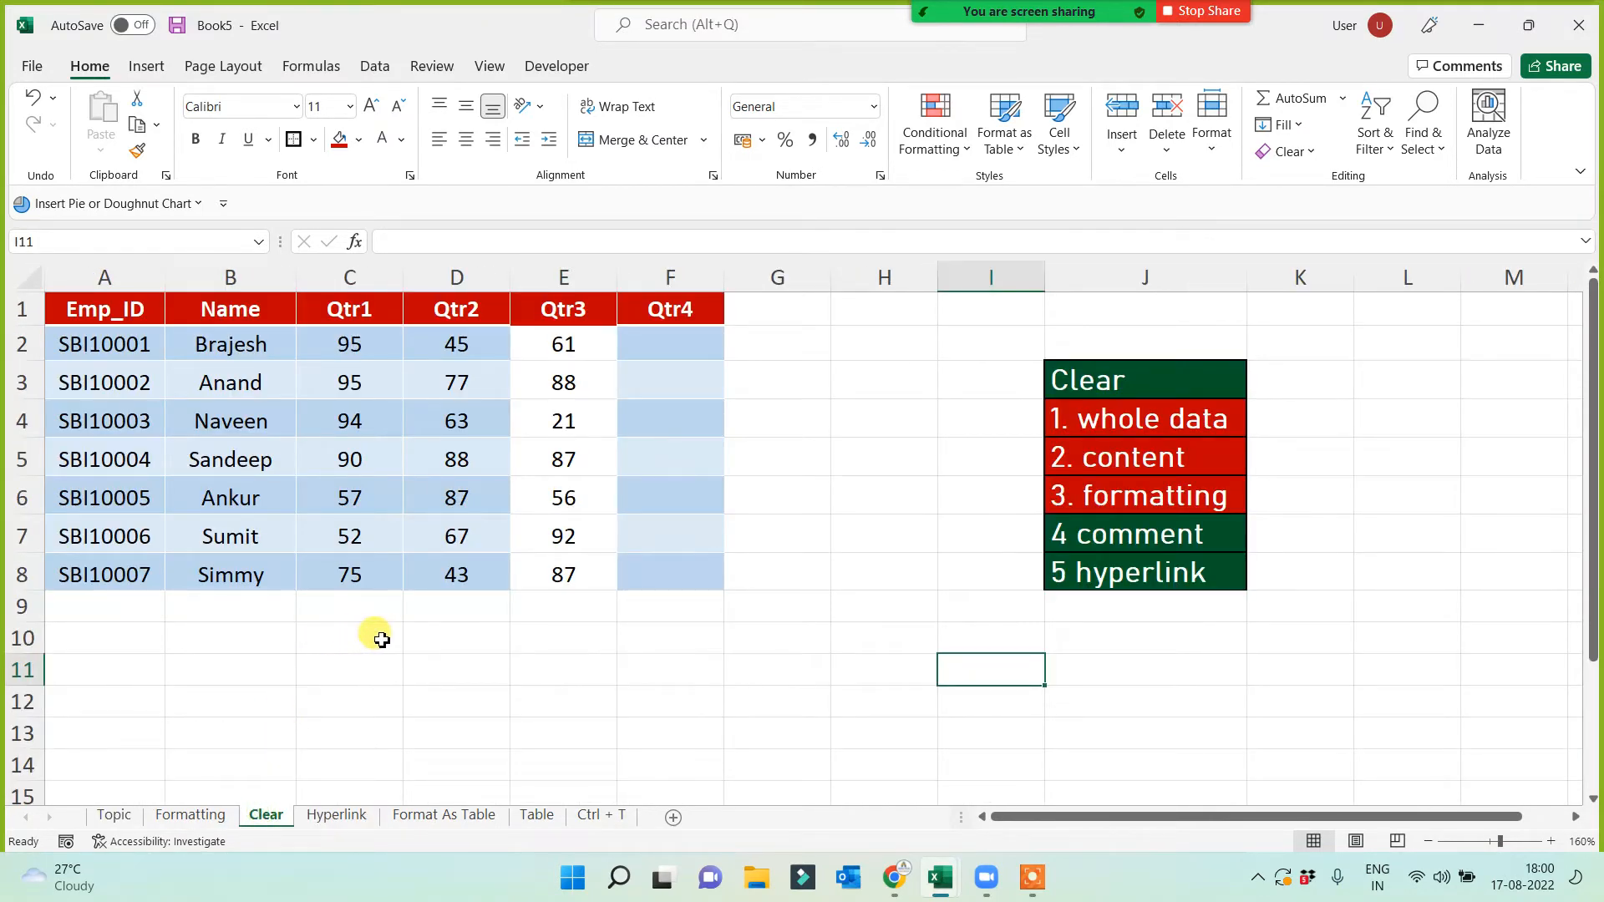
left_click(445, 819)
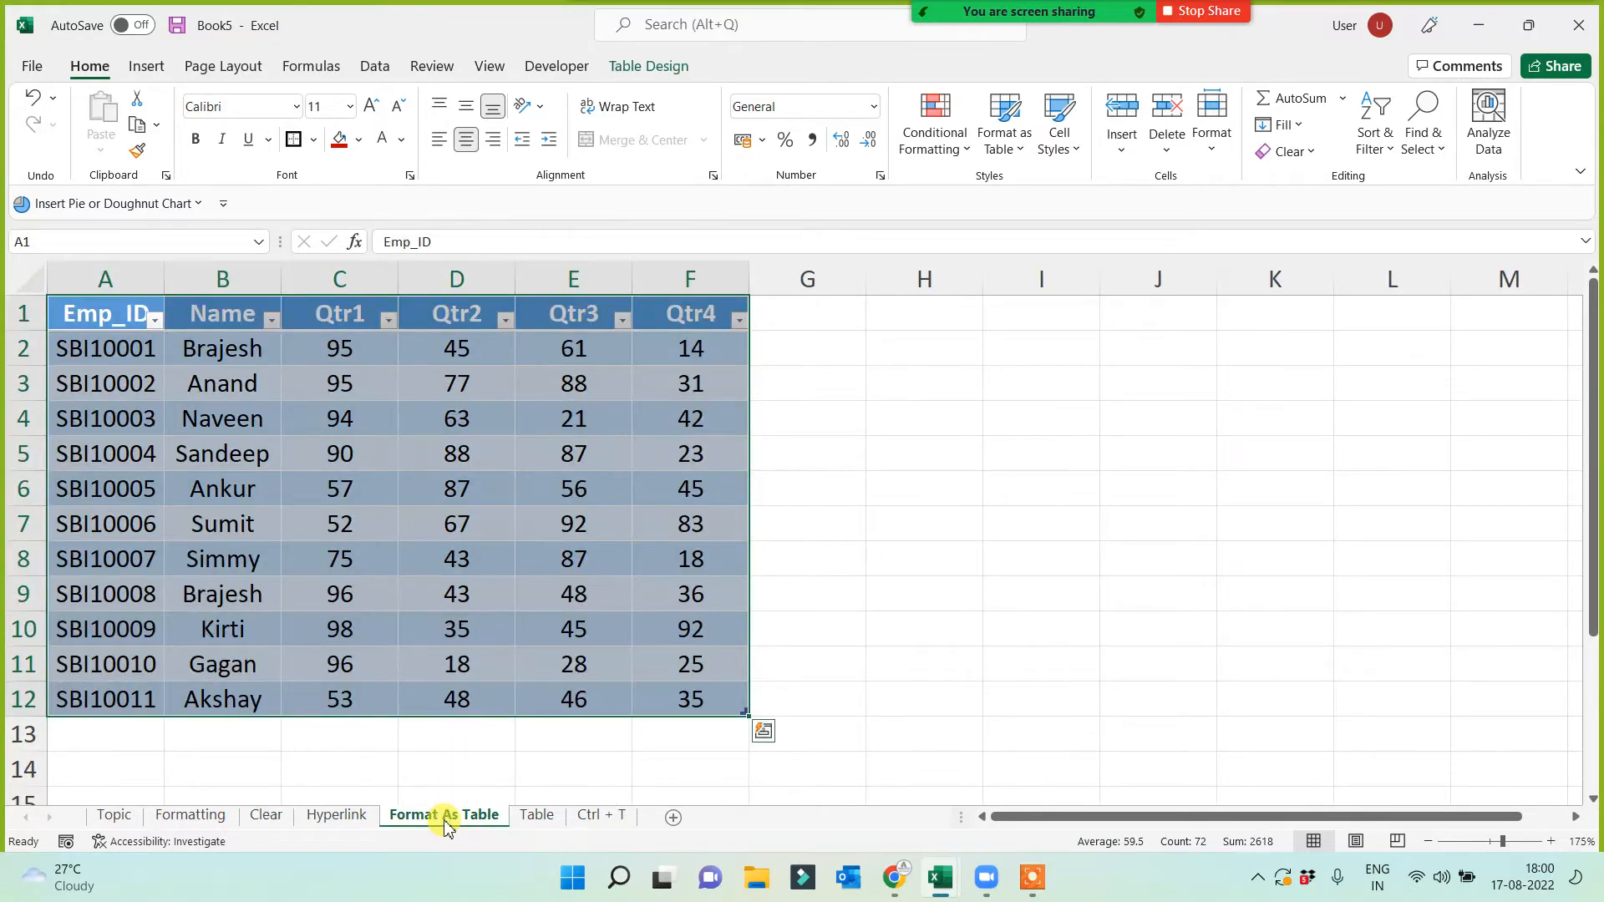
Look through the Table, Formatting and Topic sheets one after another
left_click(539, 816)
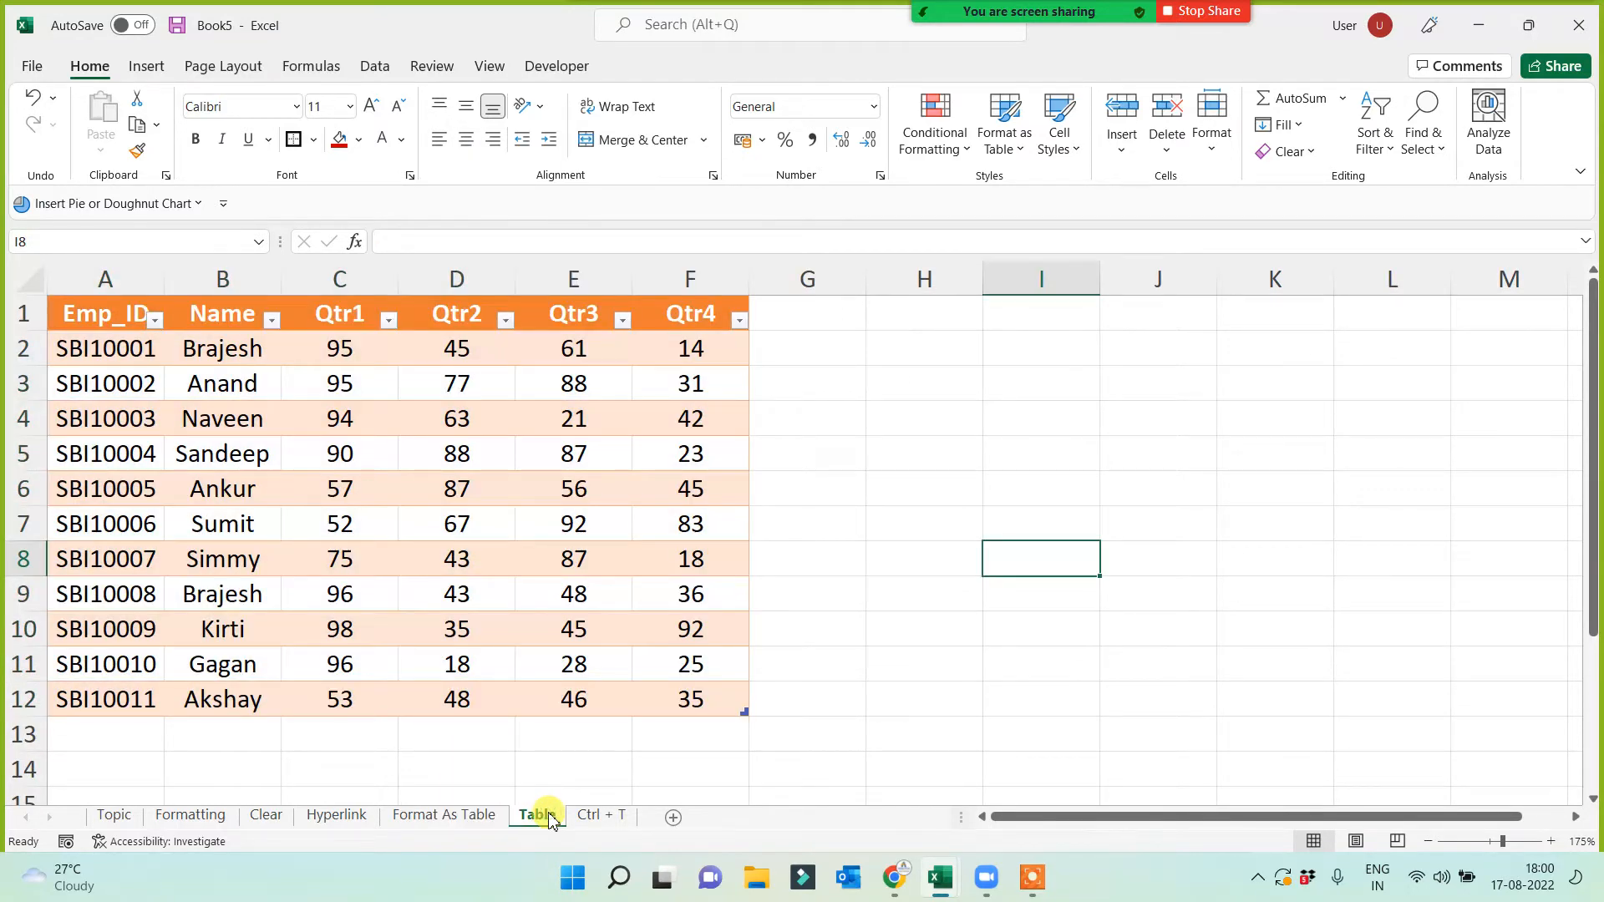
left_click(185, 818)
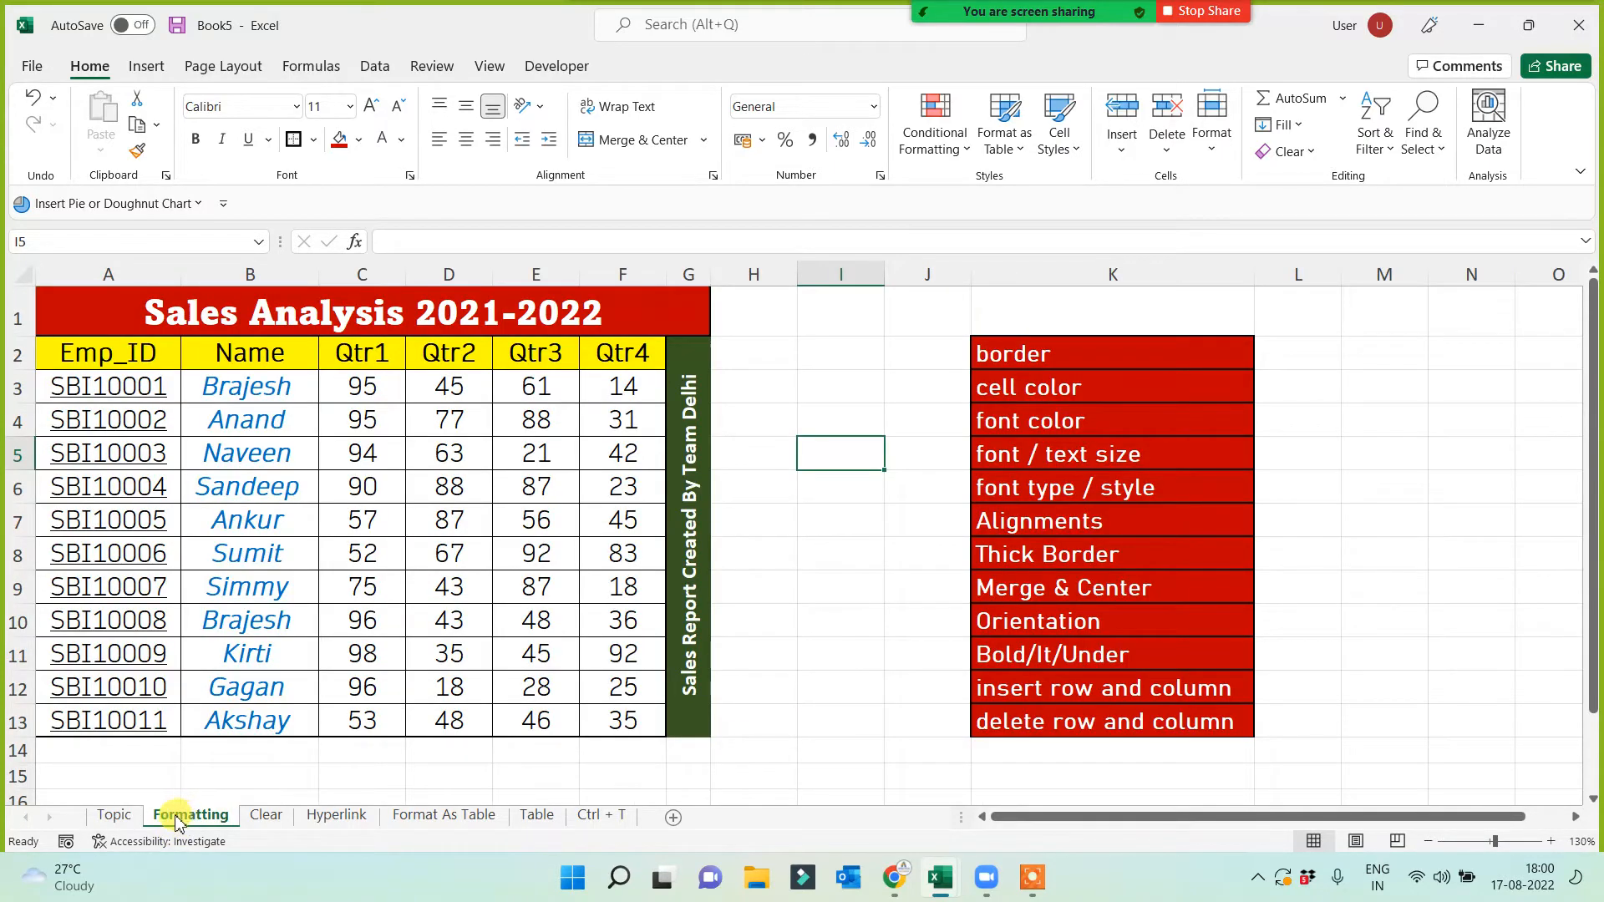
left_click(822, 705)
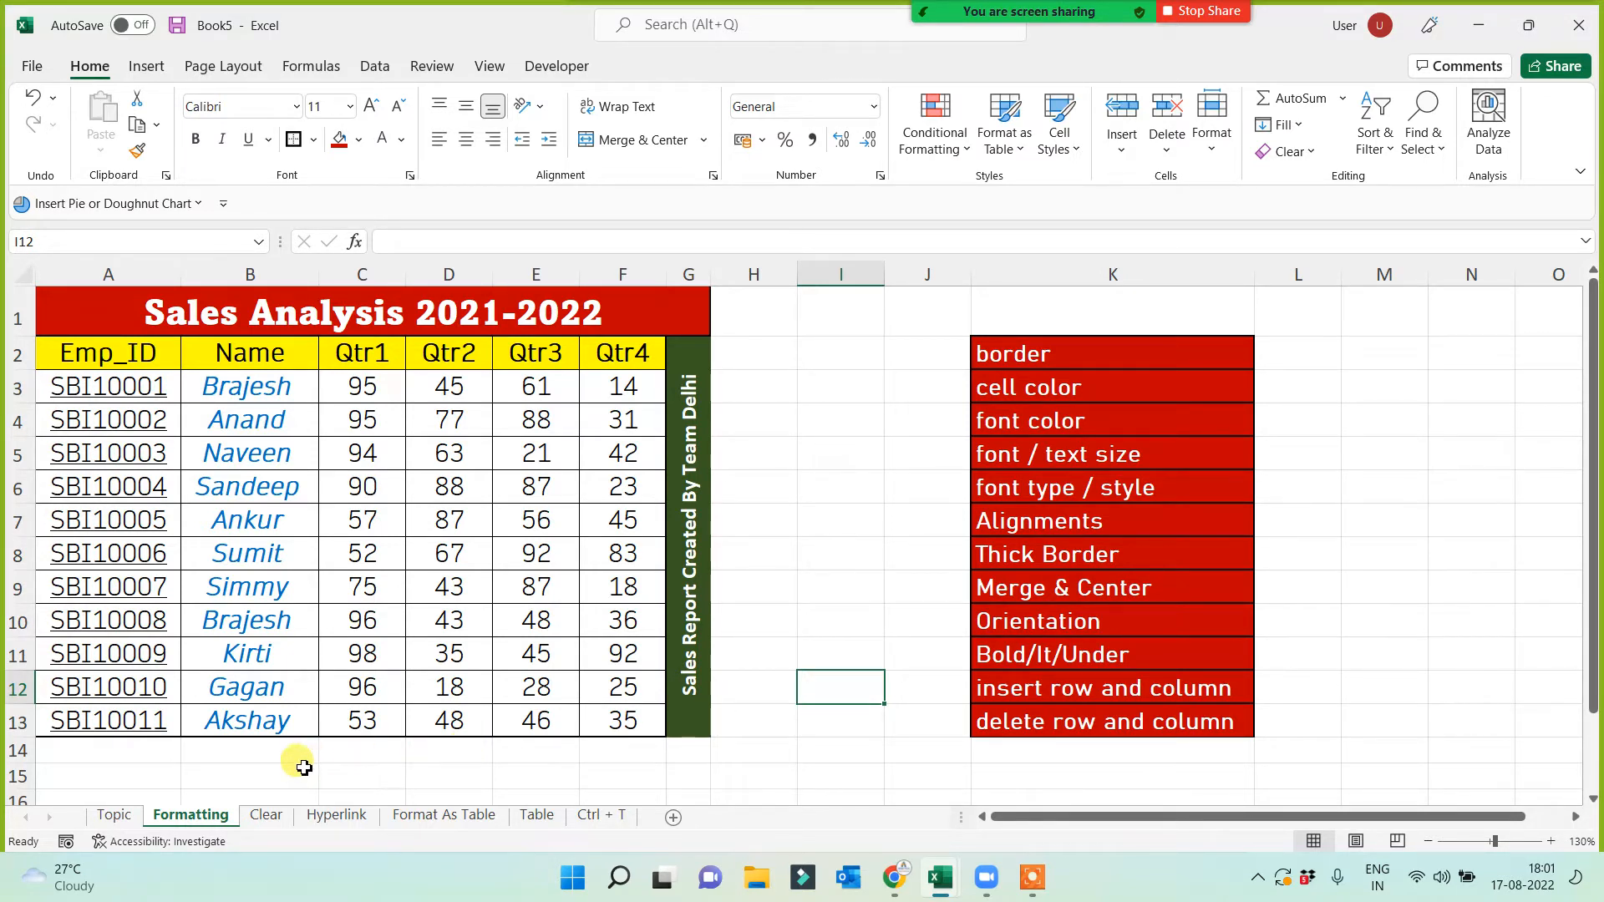
left_click(114, 817)
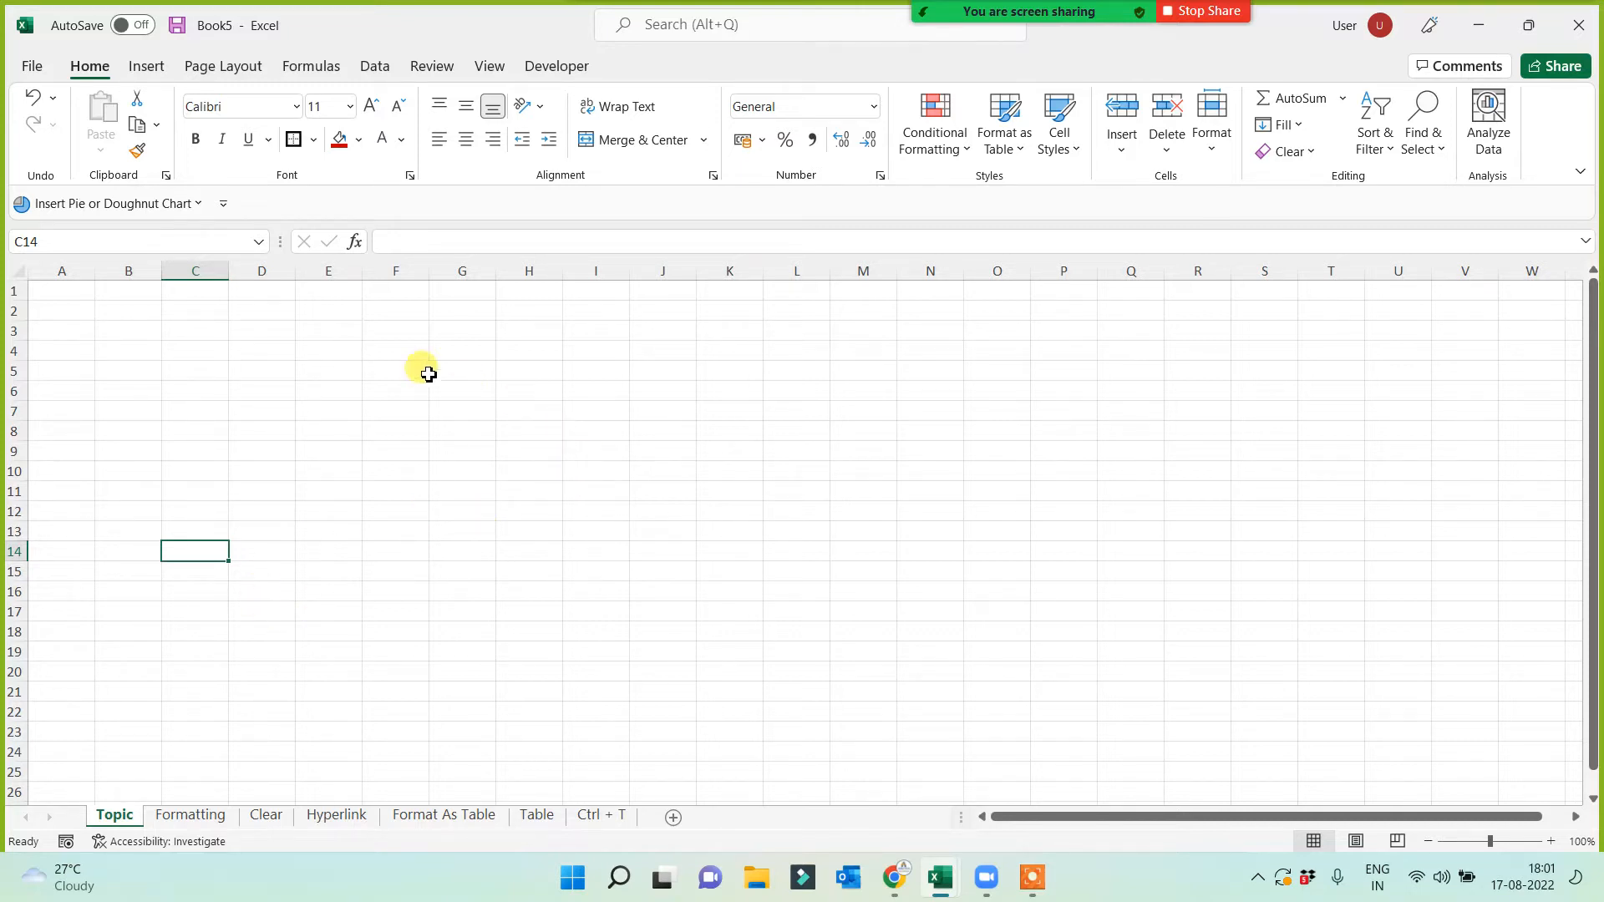
scroll(289, 602, "up", 3, "ctrl")
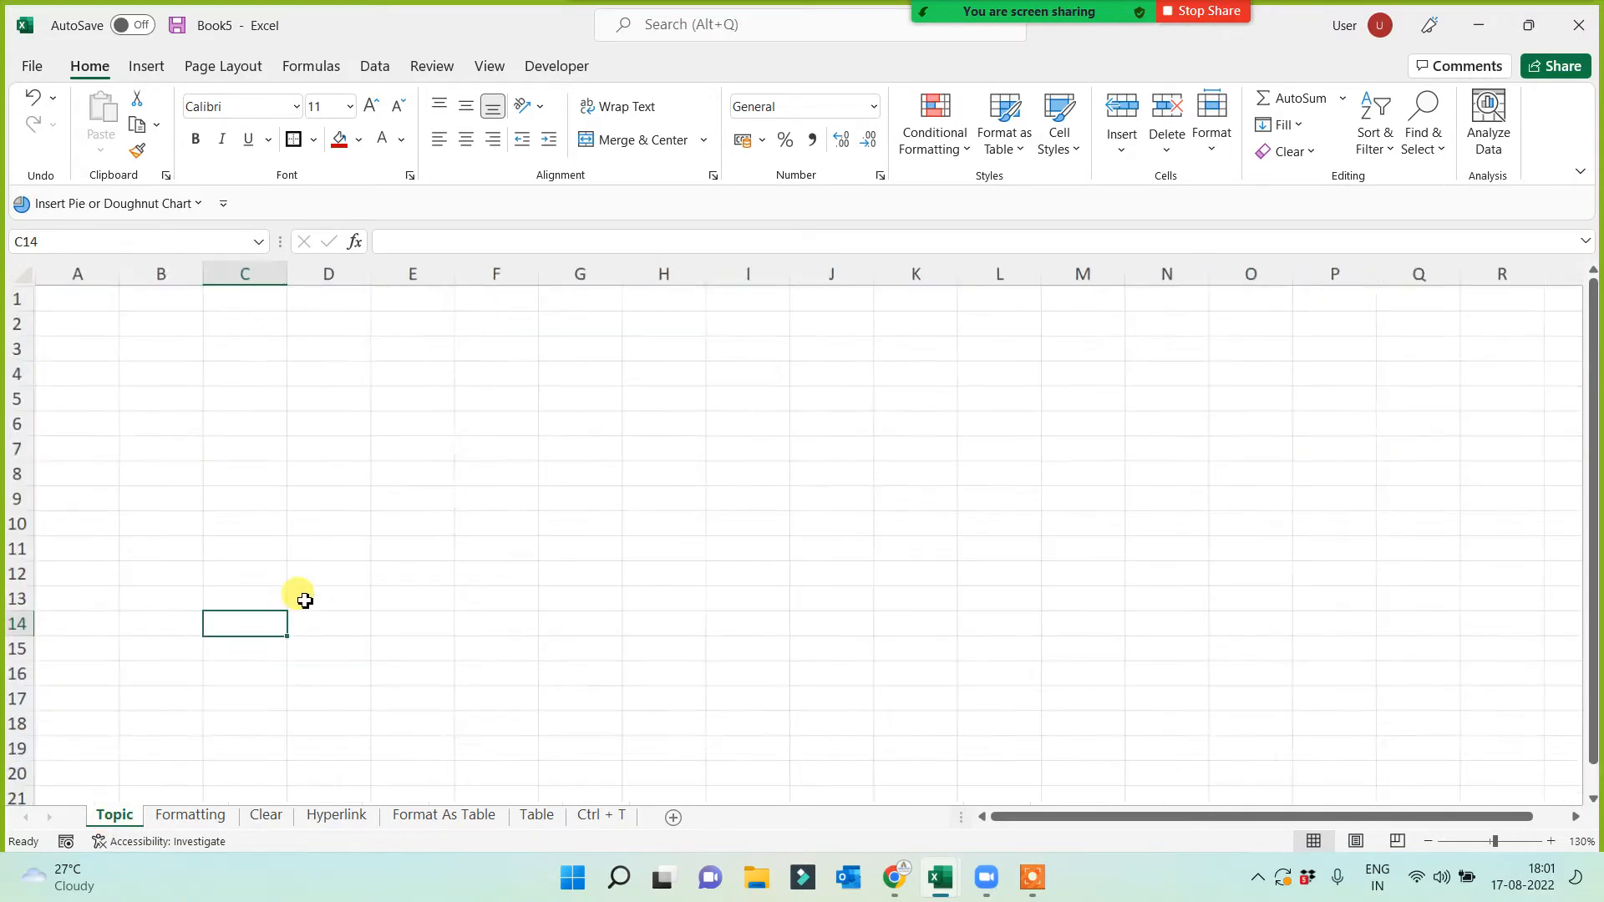
left_click(433, 476)
Enter "3 type" in cell D1 of the Hyperlink sheet
left_click(336, 814)
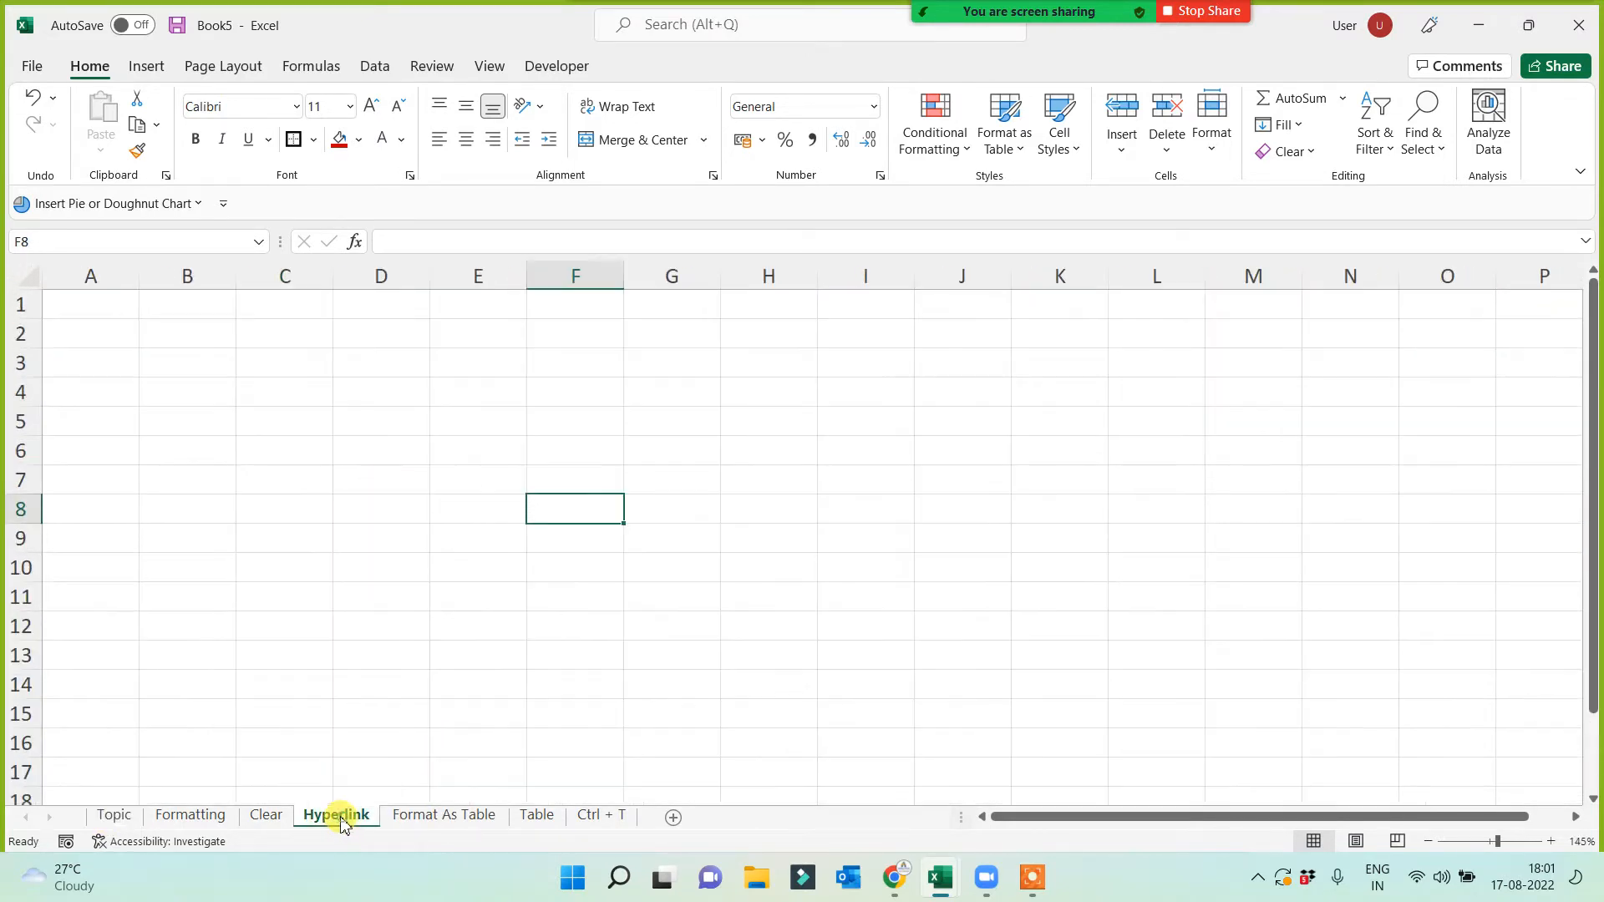
left_click(378, 355)
left_click(368, 302)
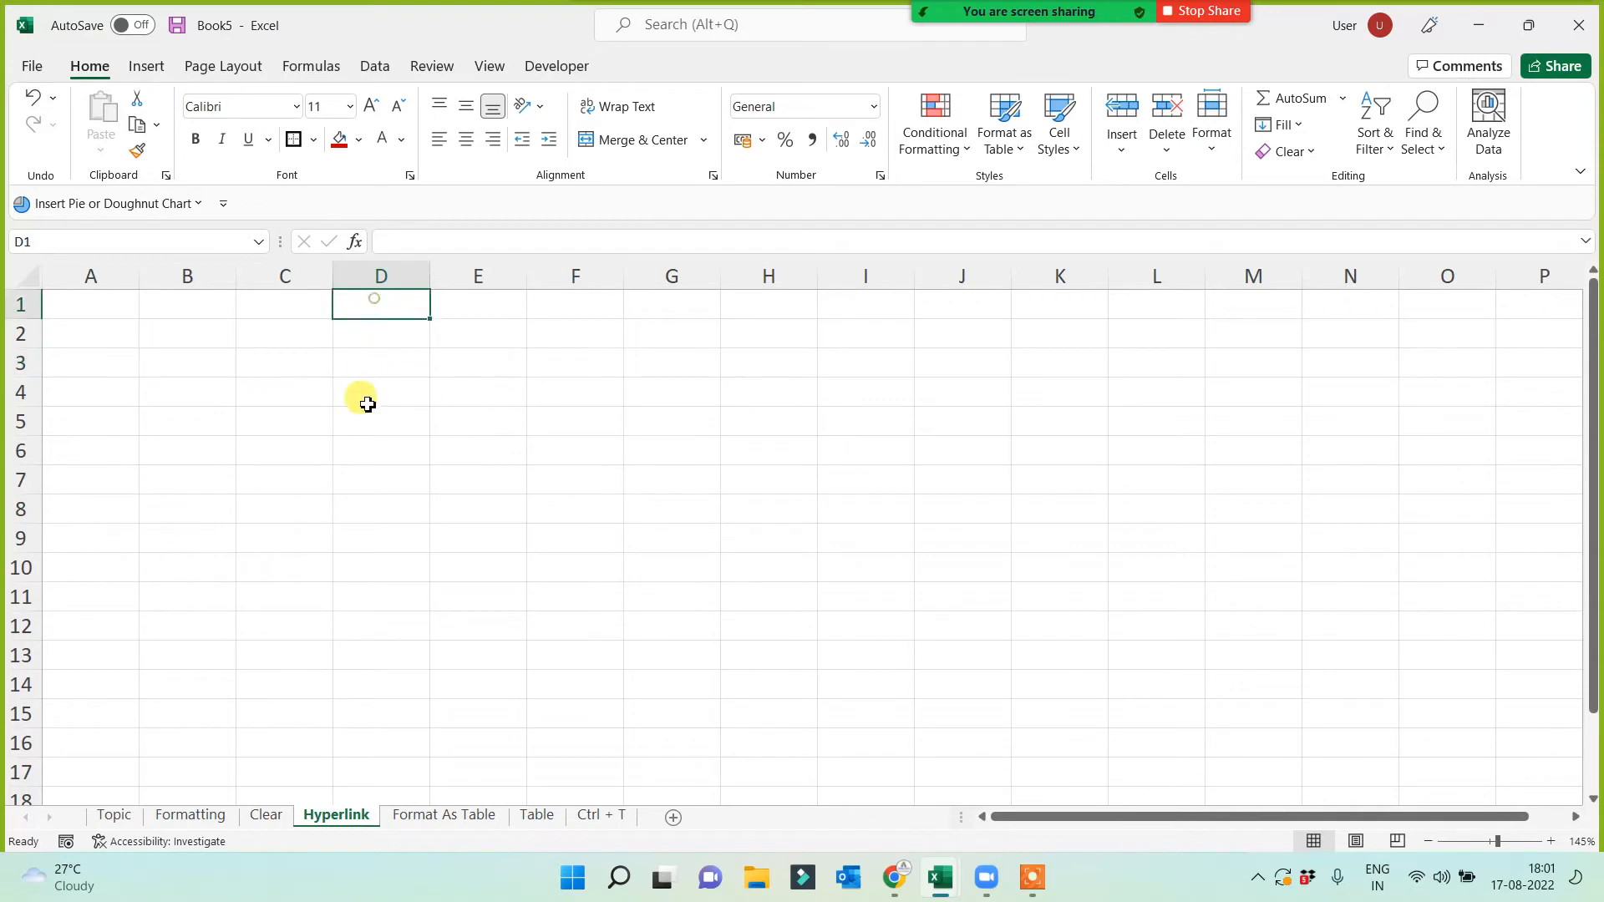
type("3")
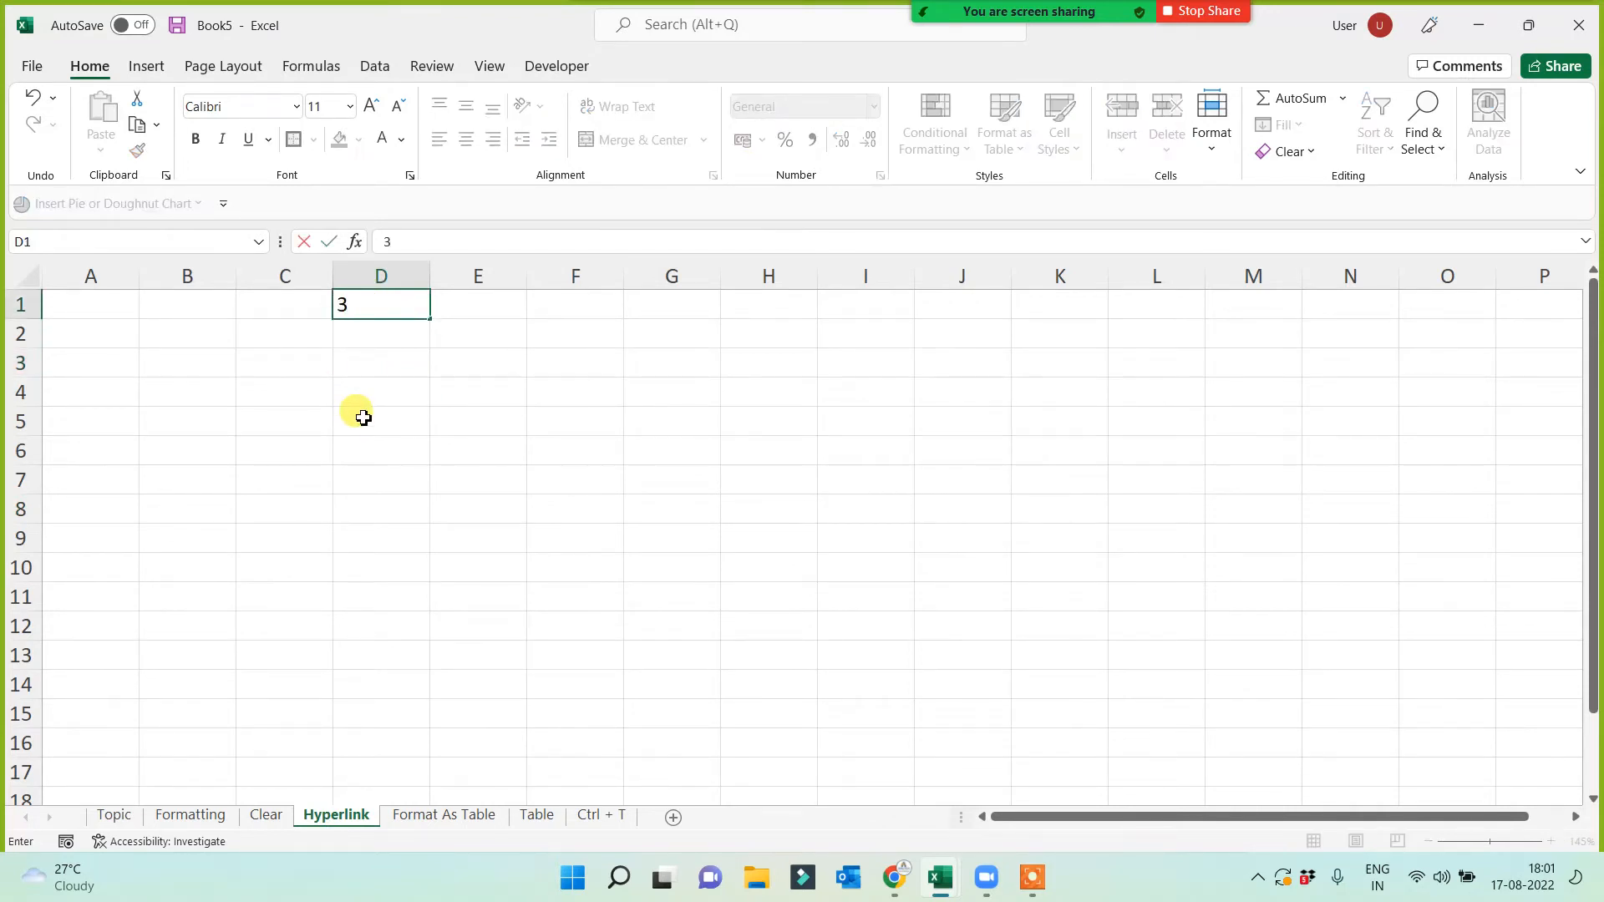
type(" type")
left_click(363, 418)
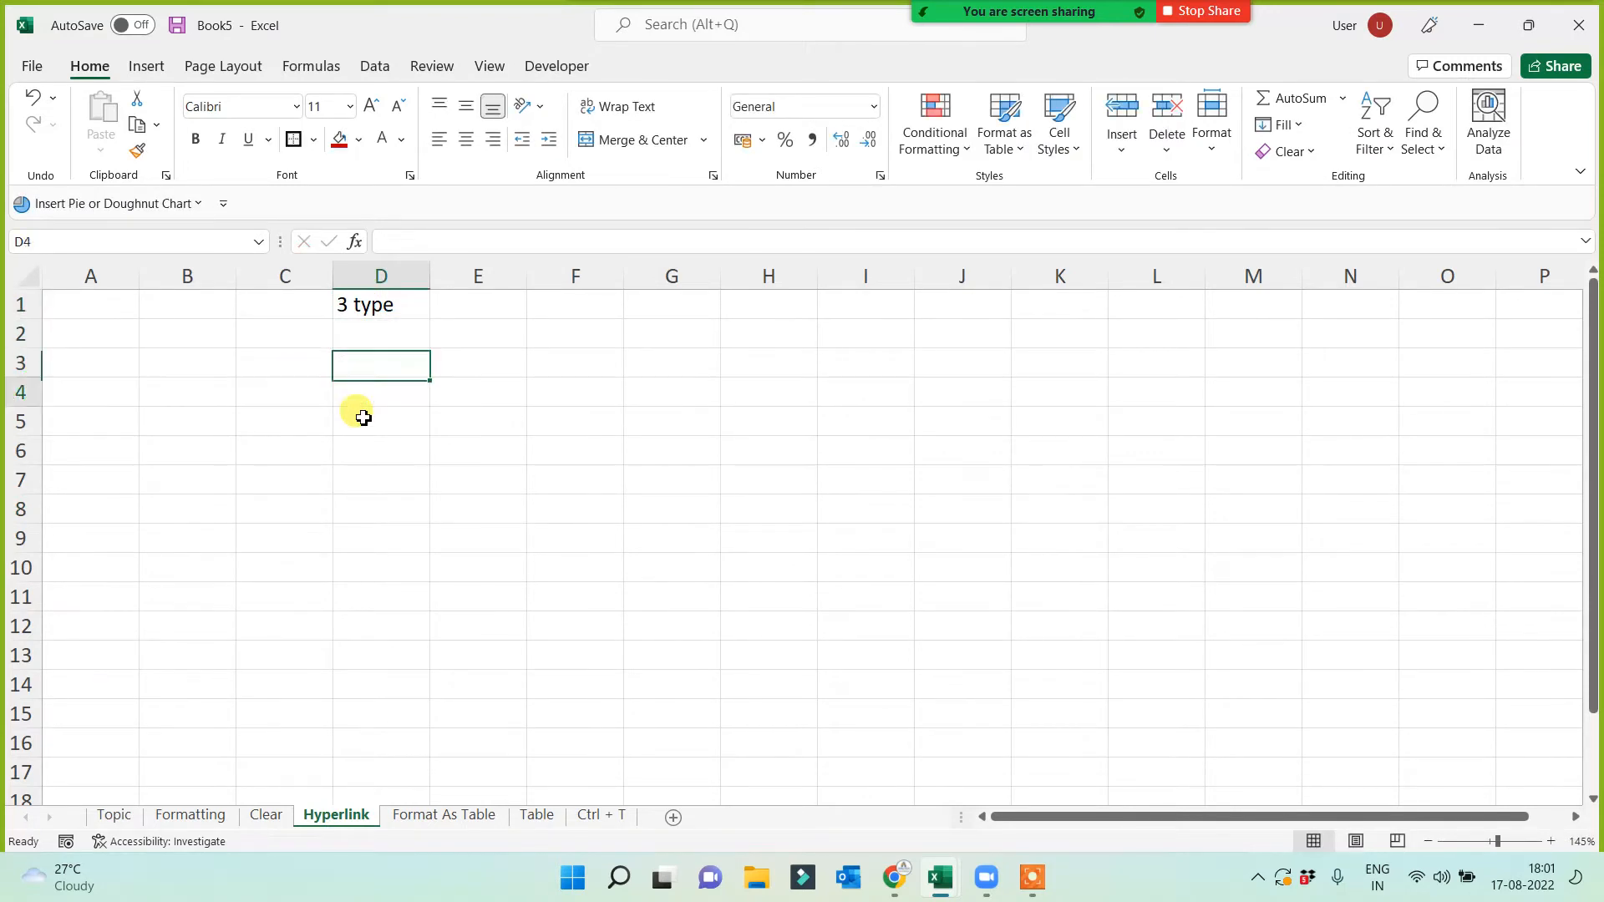
Enter "1. weblink" in cell D5 and widen column D slightly to fit the text
type("1. webl")
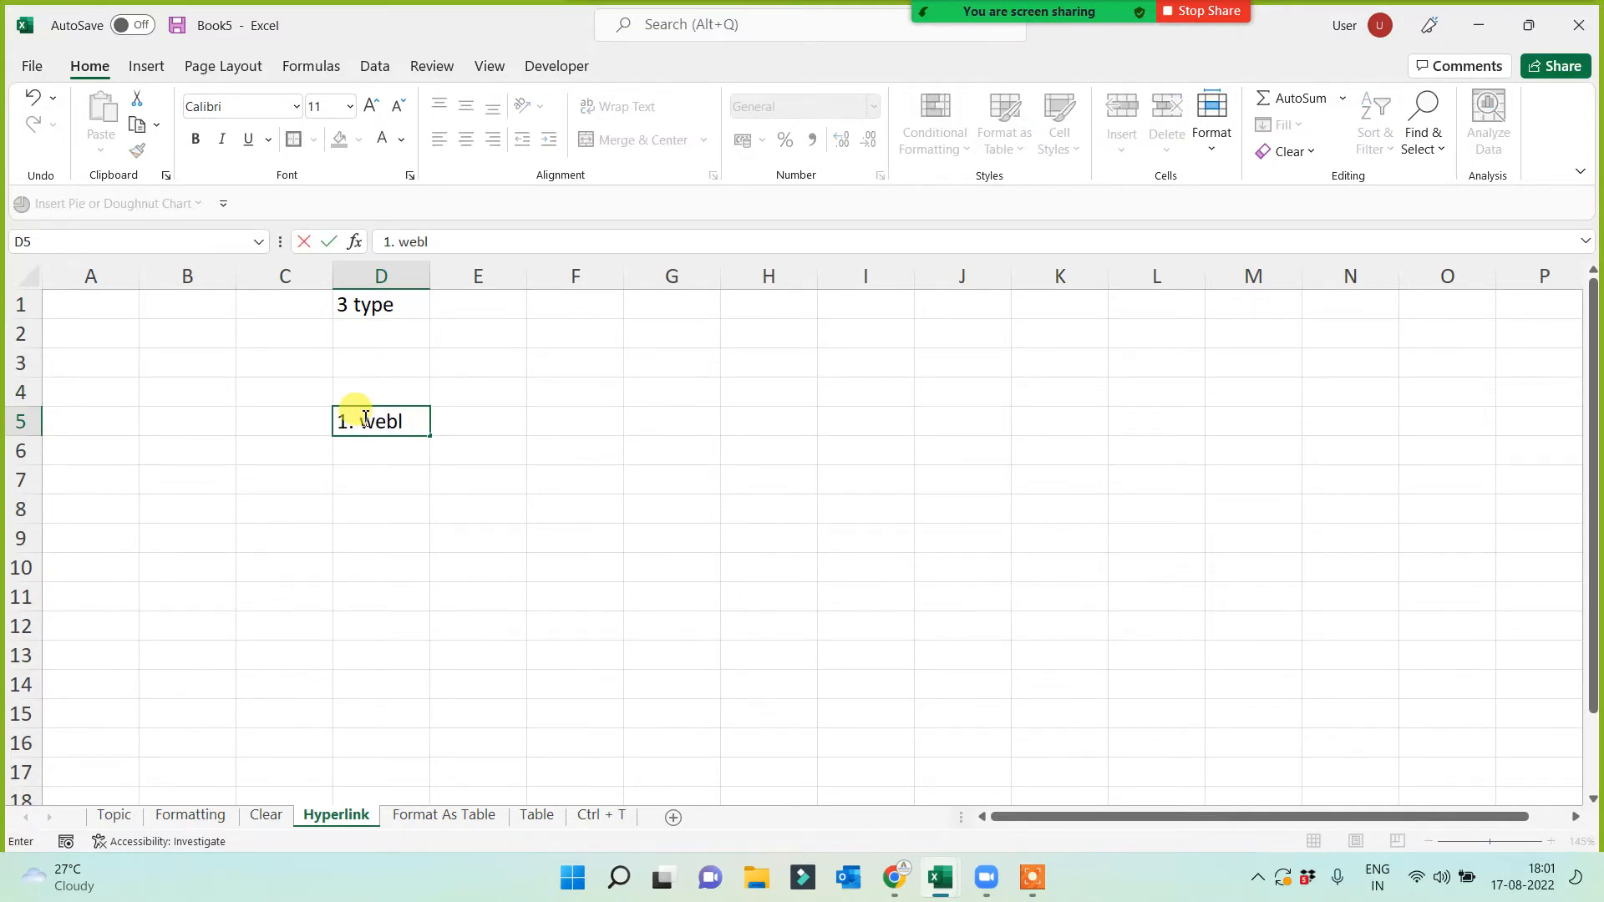
type("ink")
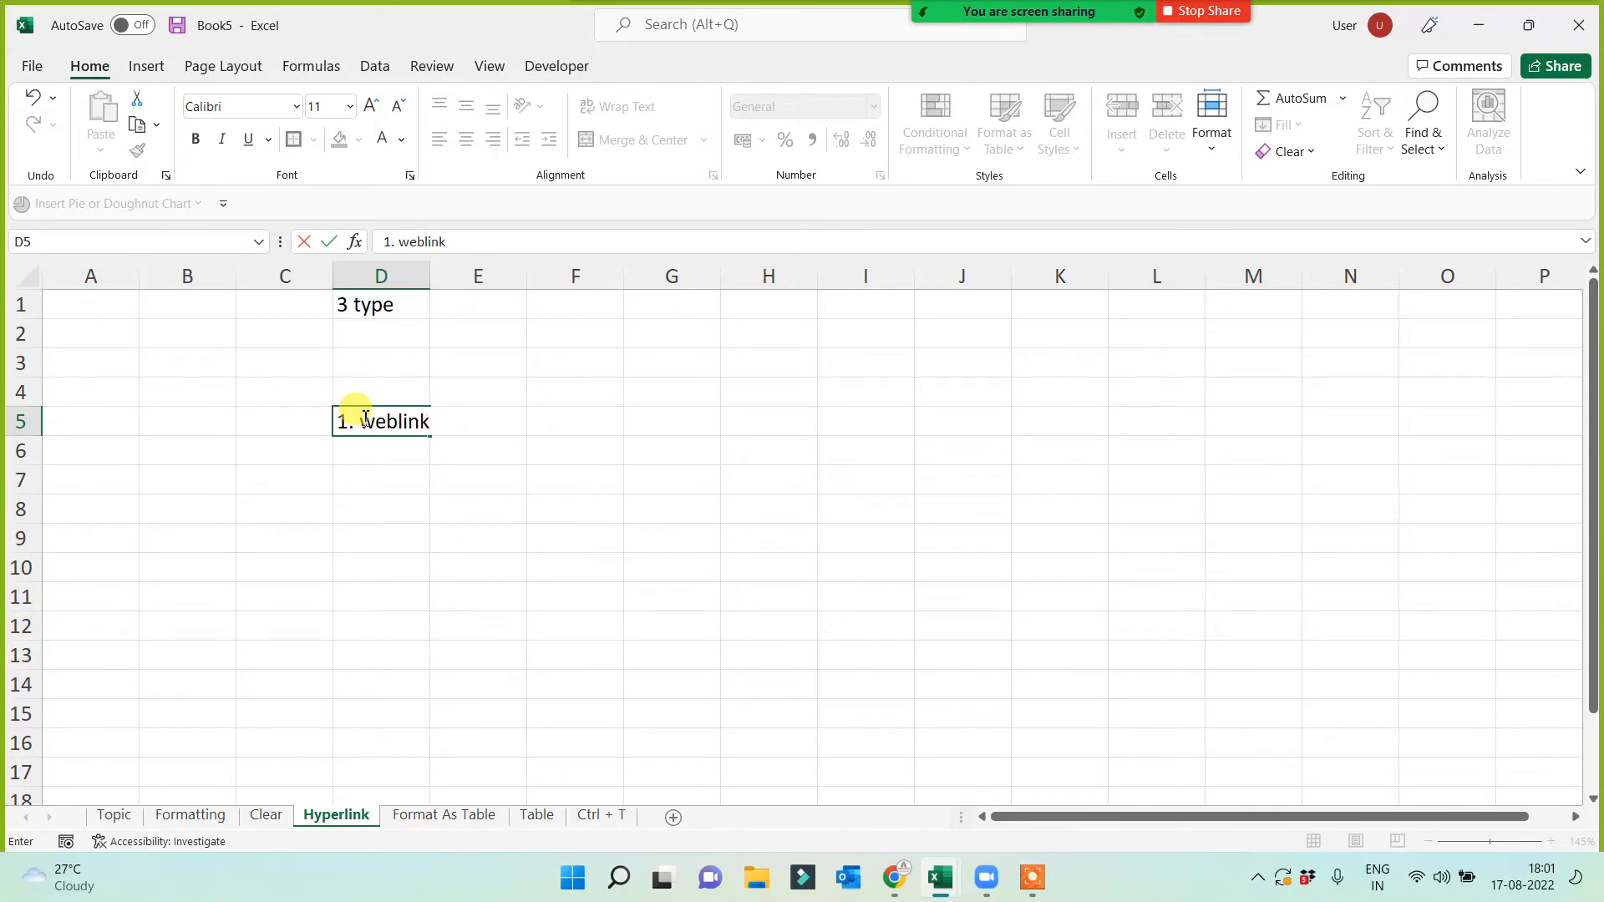
left_click(383, 530)
left_click_drag(430, 275, 451, 276)
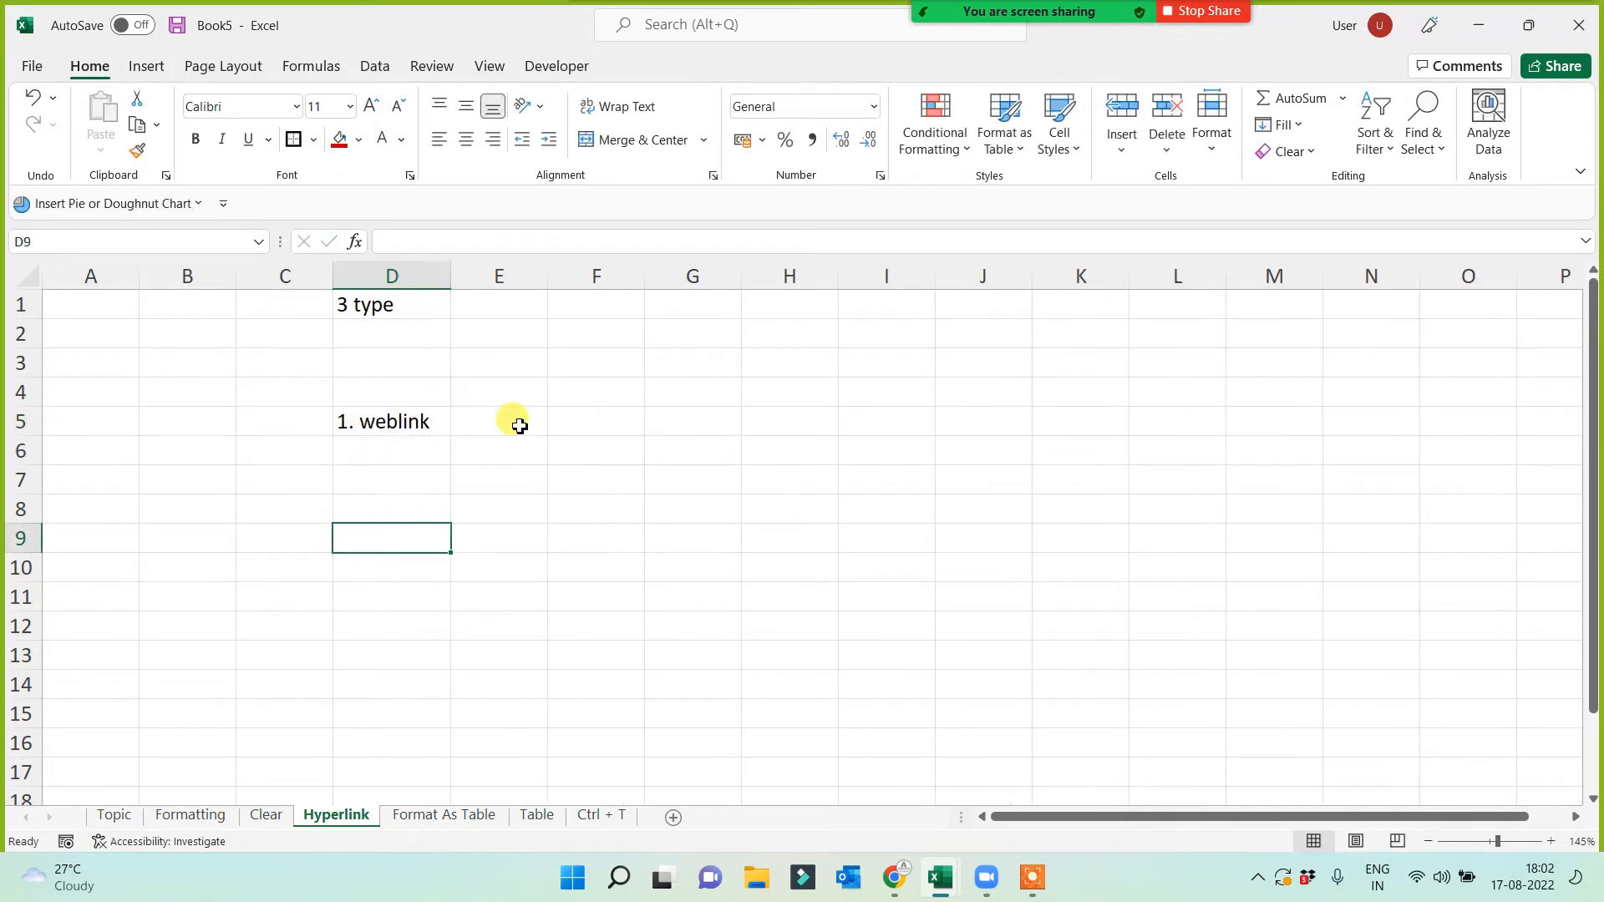
left_click(585, 426)
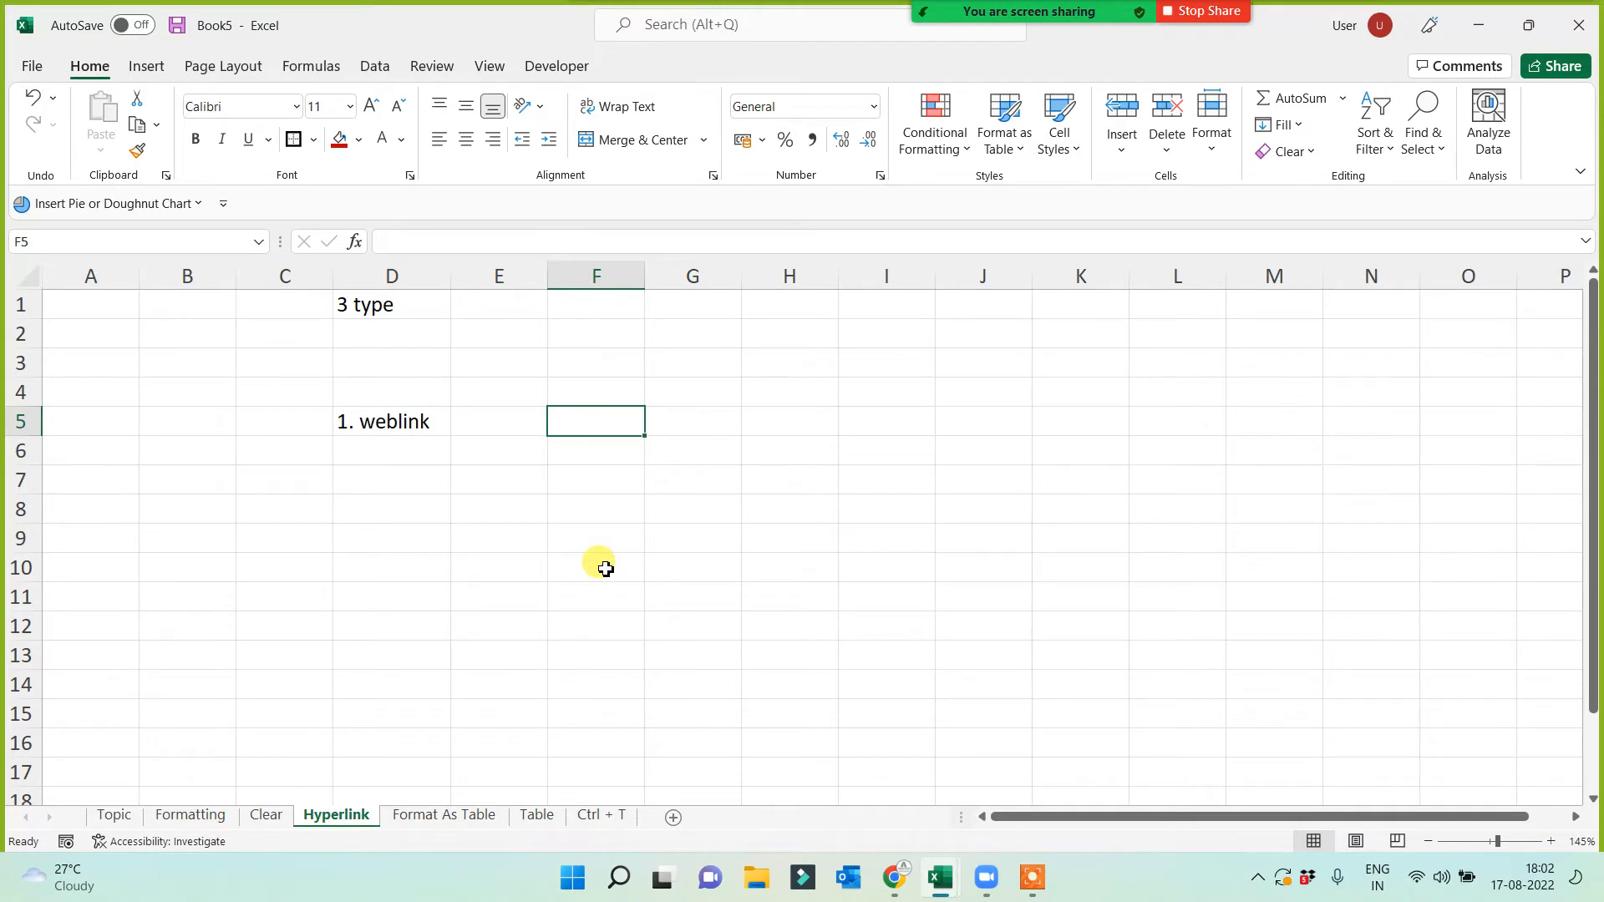
type("www")
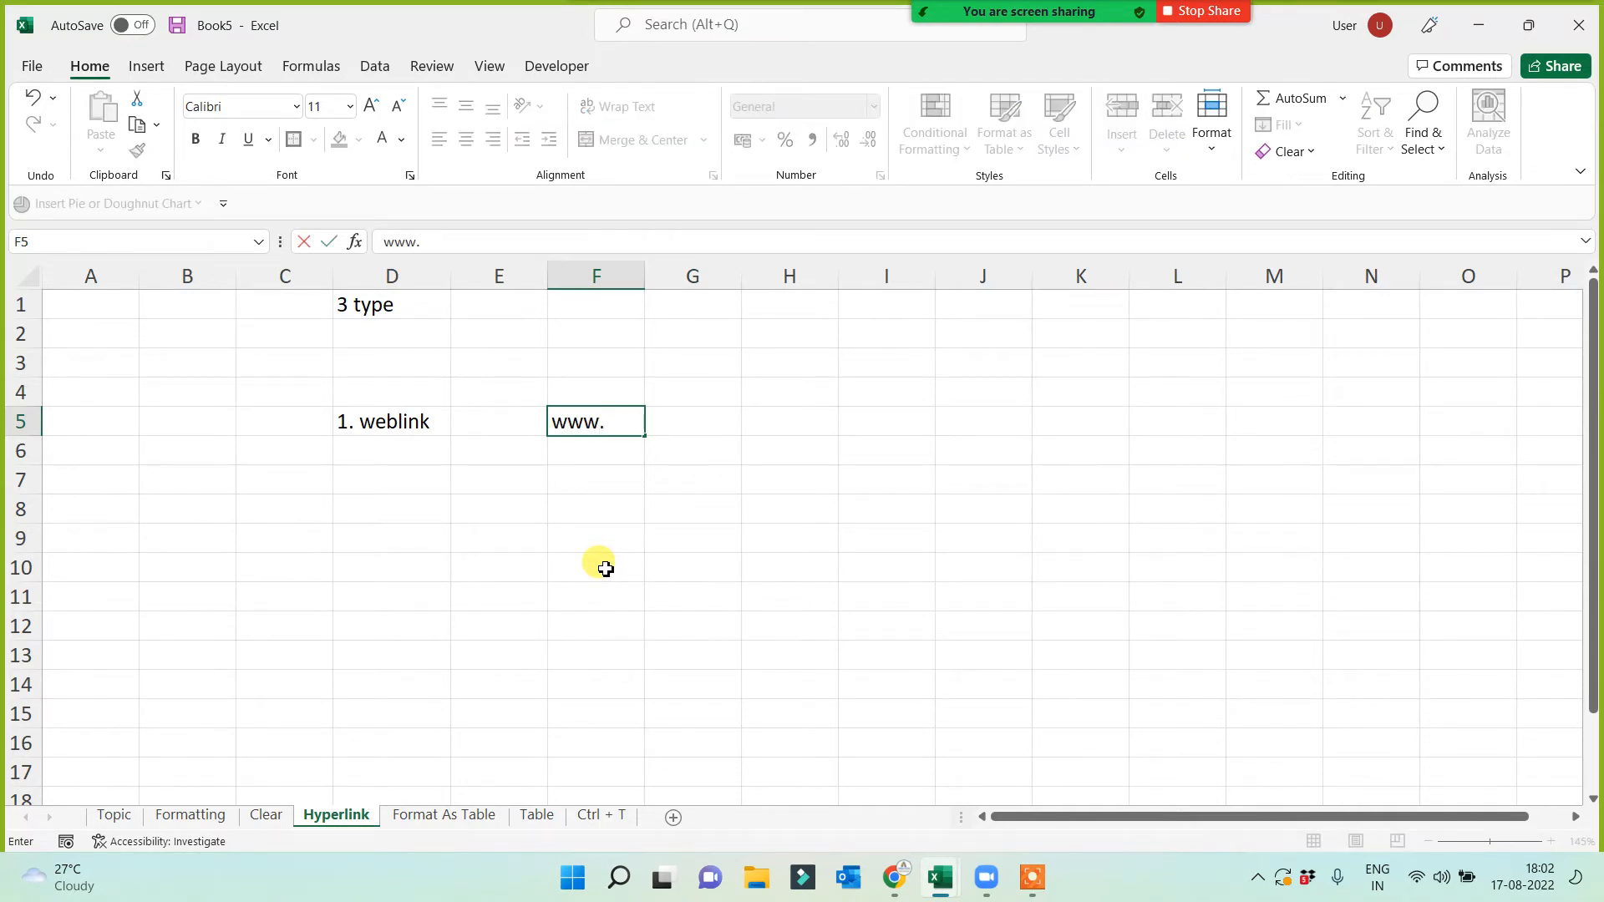
type(".google.com")
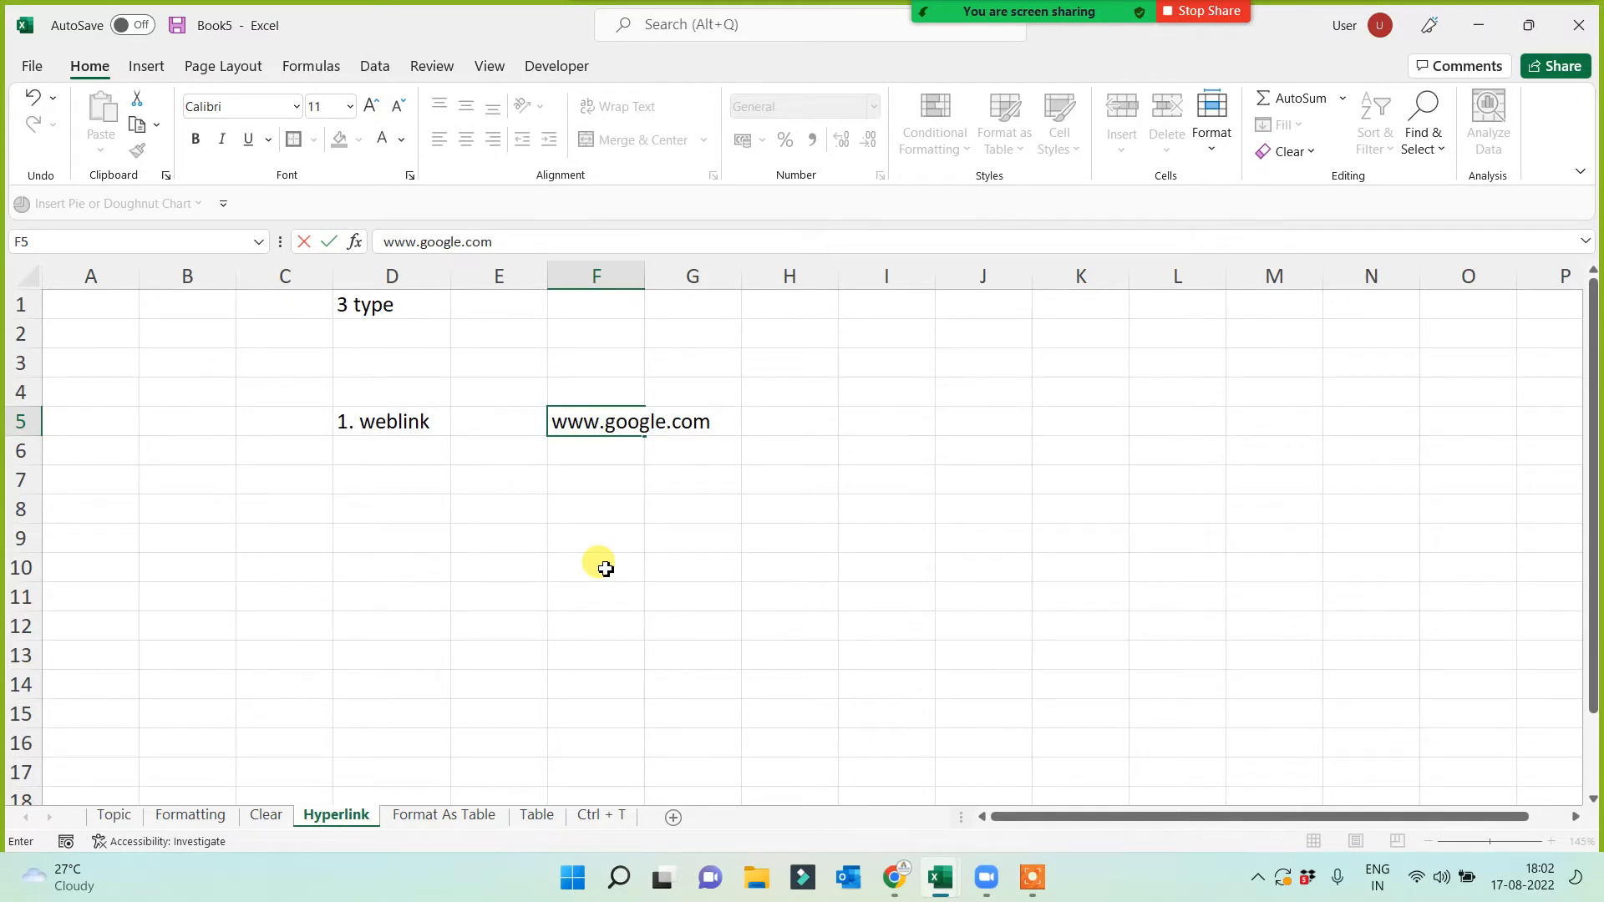
key("Return")
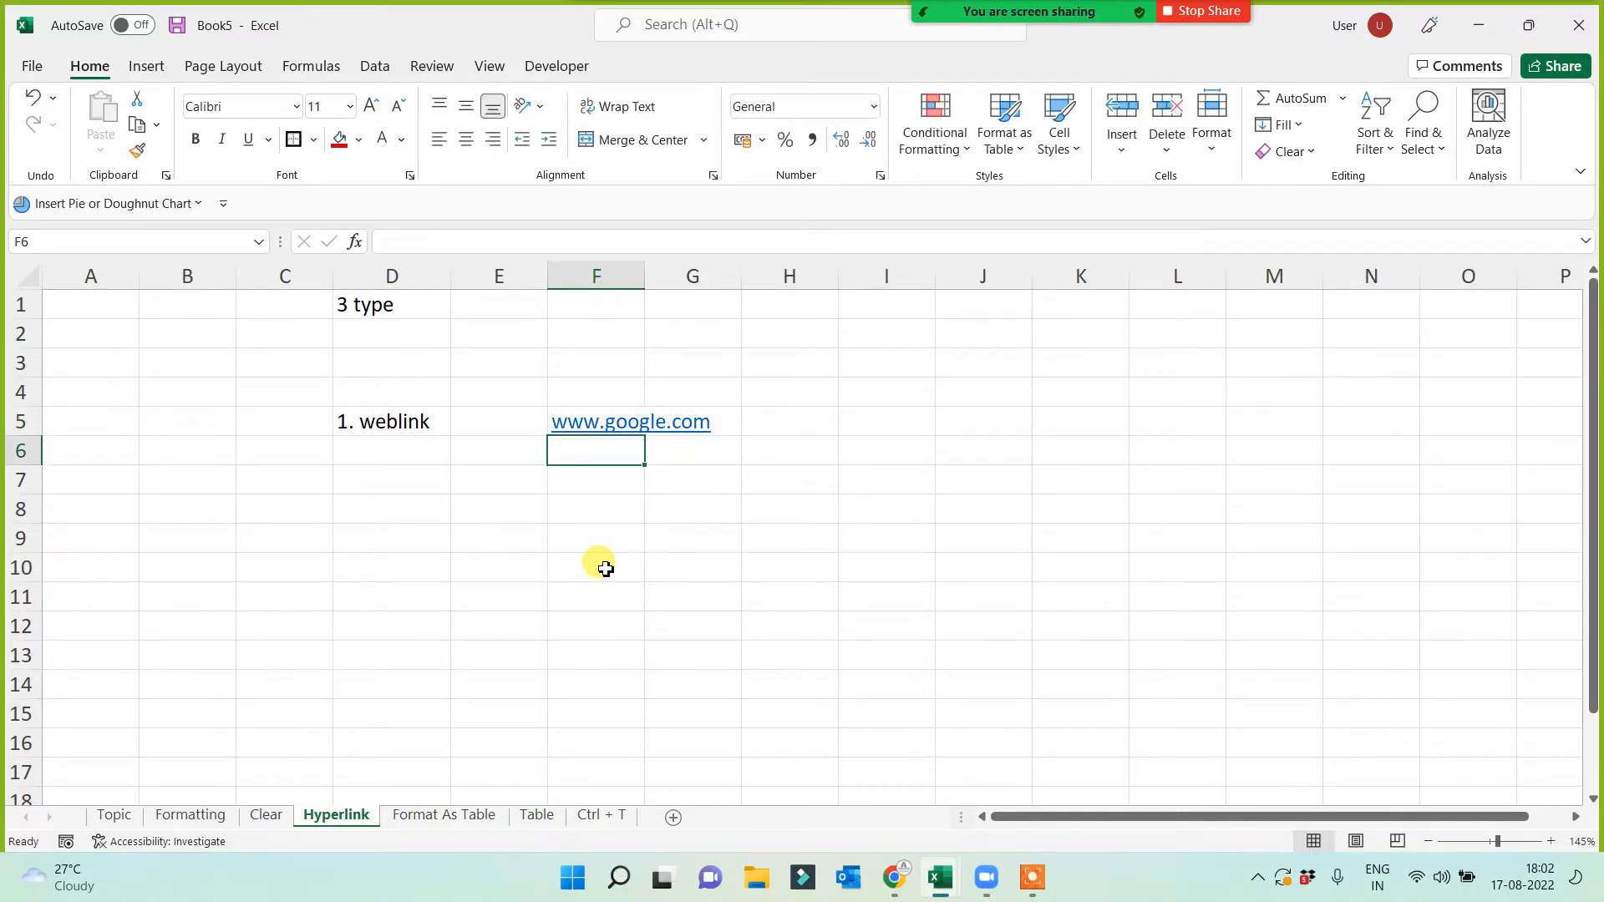
type("www")
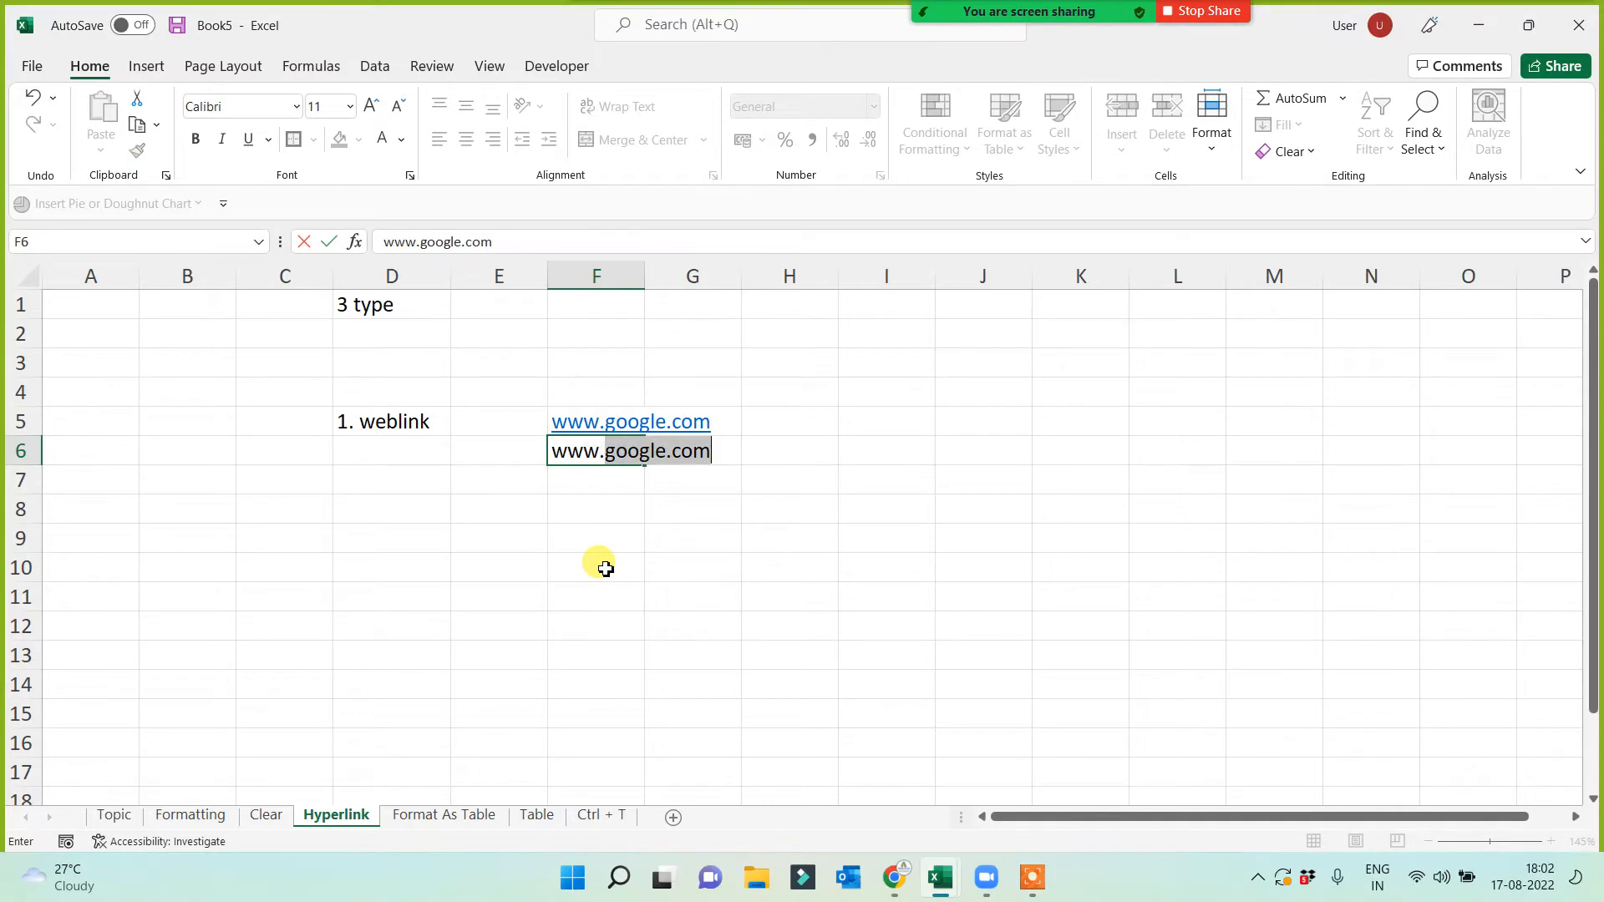
type(".analyticale")
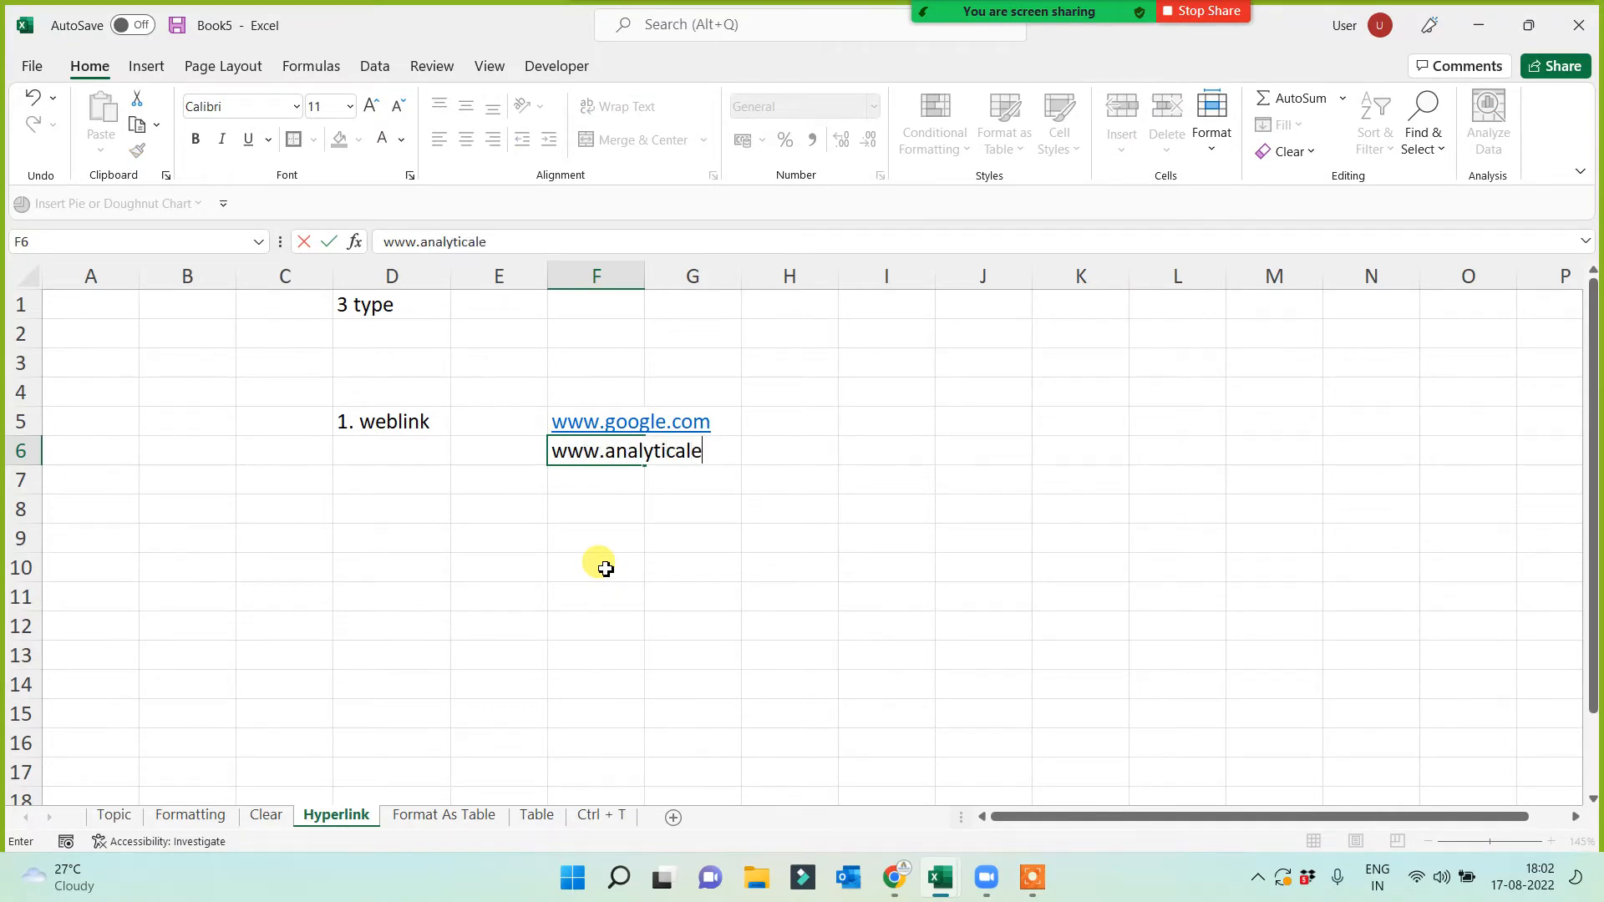
type("dupoint.com")
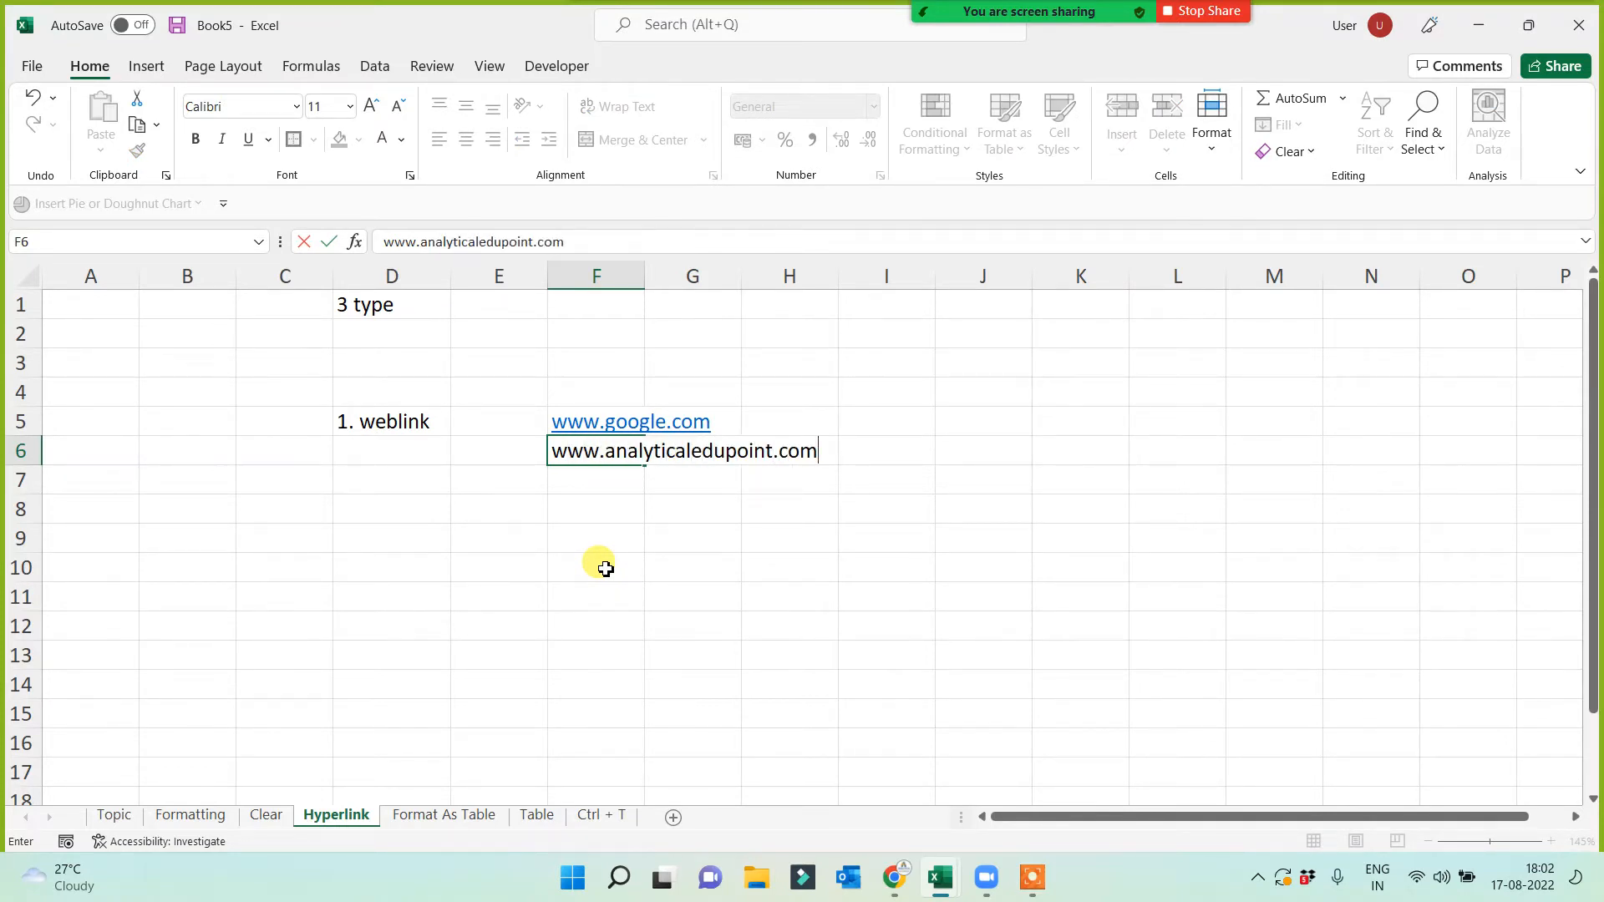
key("Return")
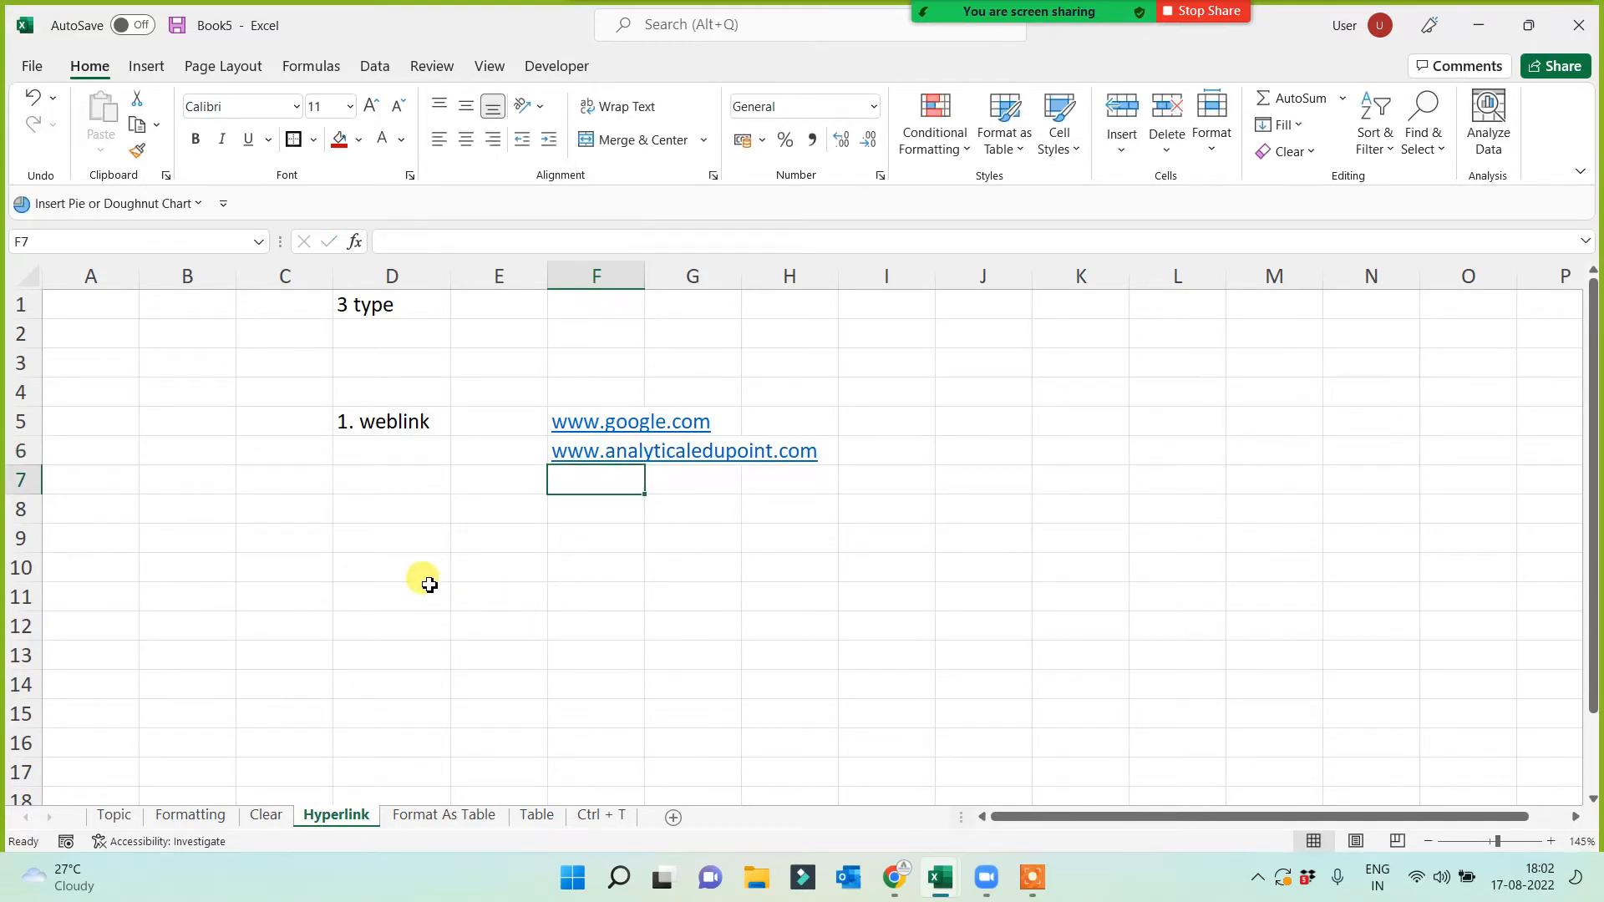
left_click(598, 423)
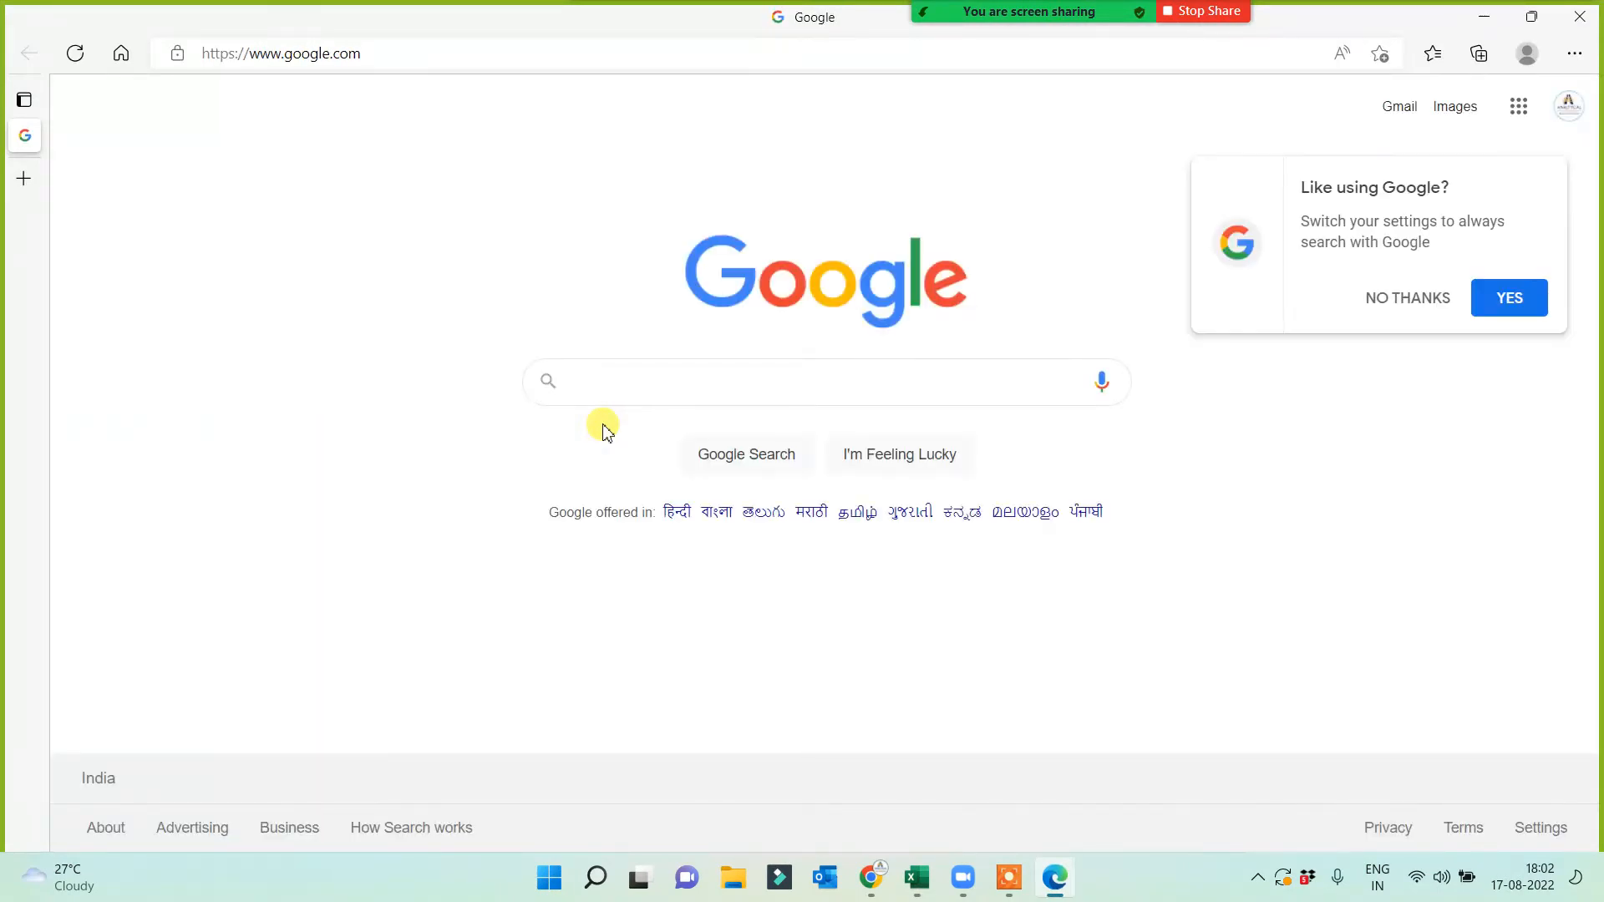
left_click(1410, 303)
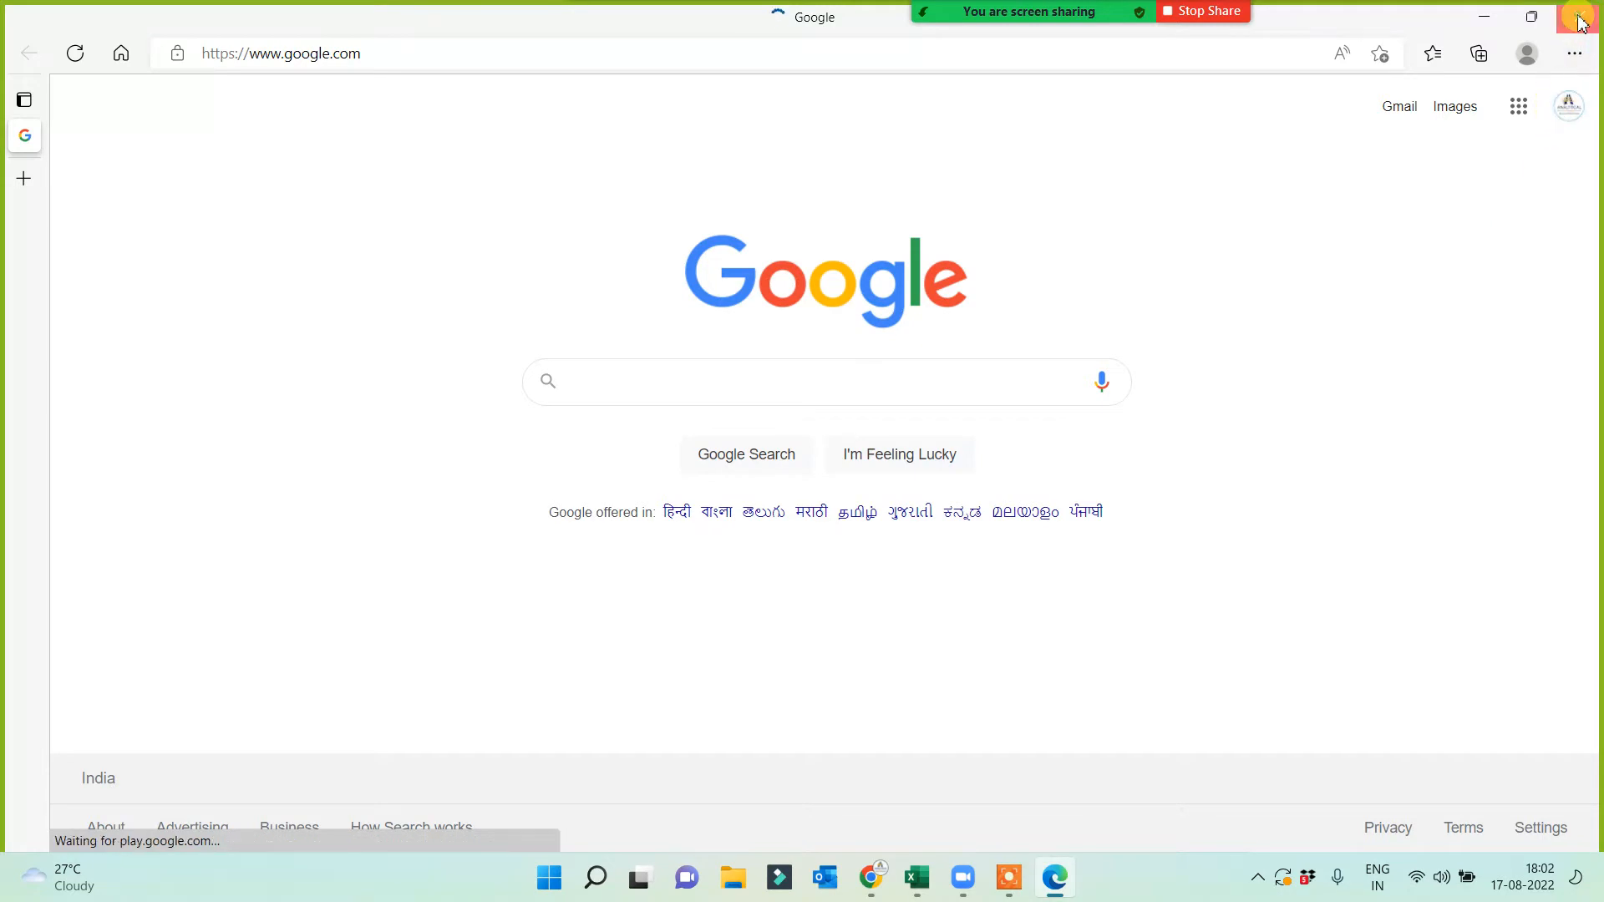
left_click(1580, 17)
left_click(608, 455)
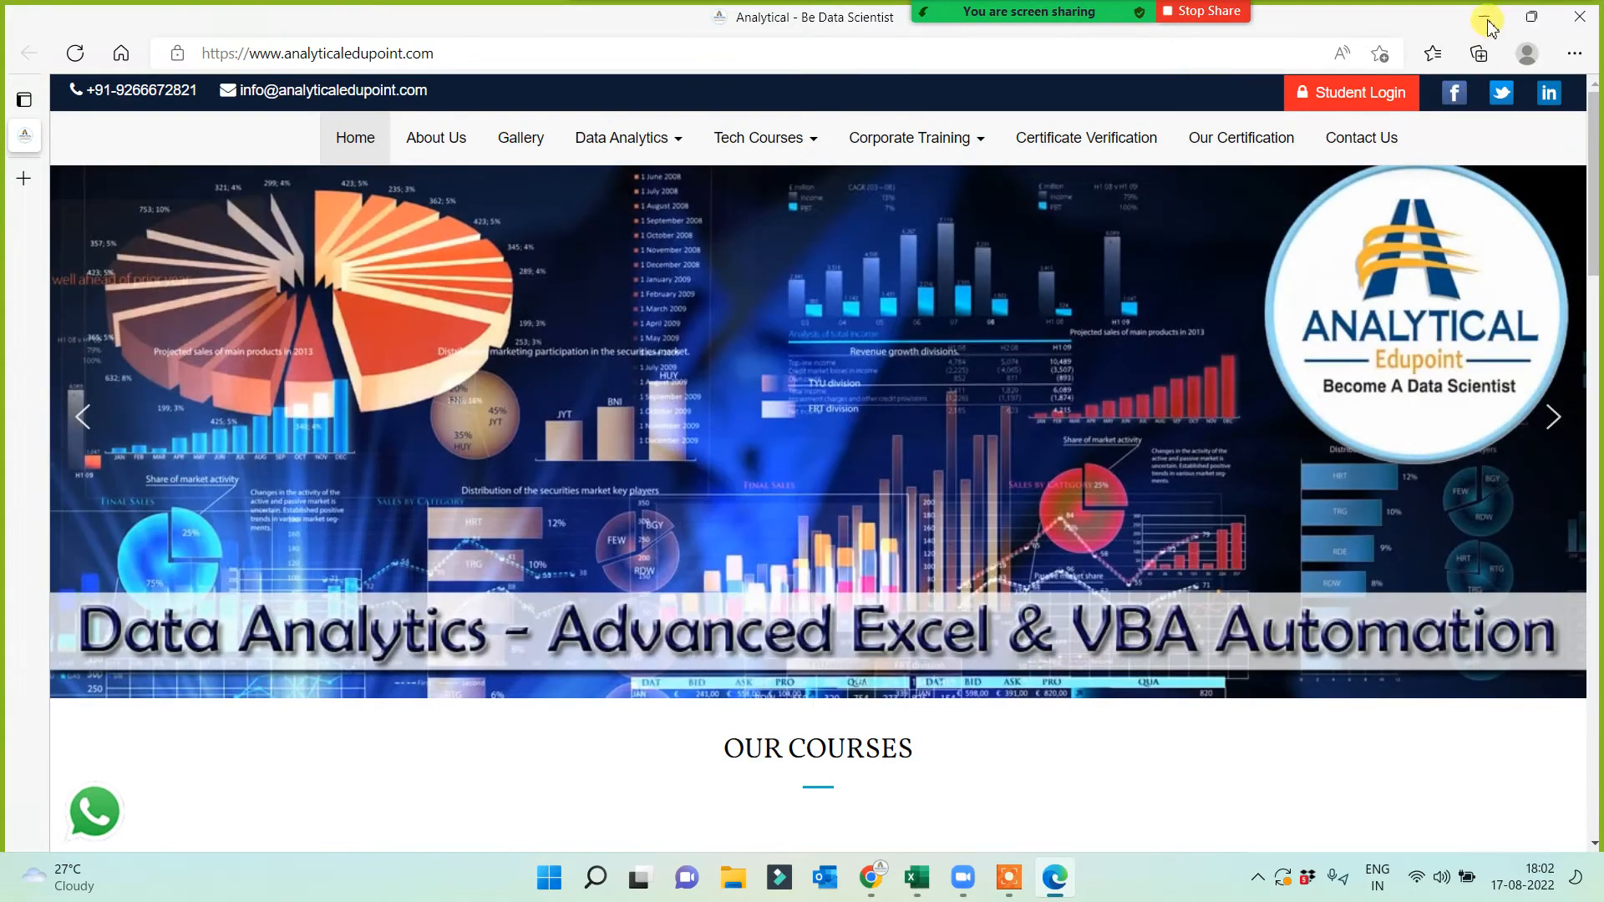
left_click(1579, 15)
left_click(556, 490)
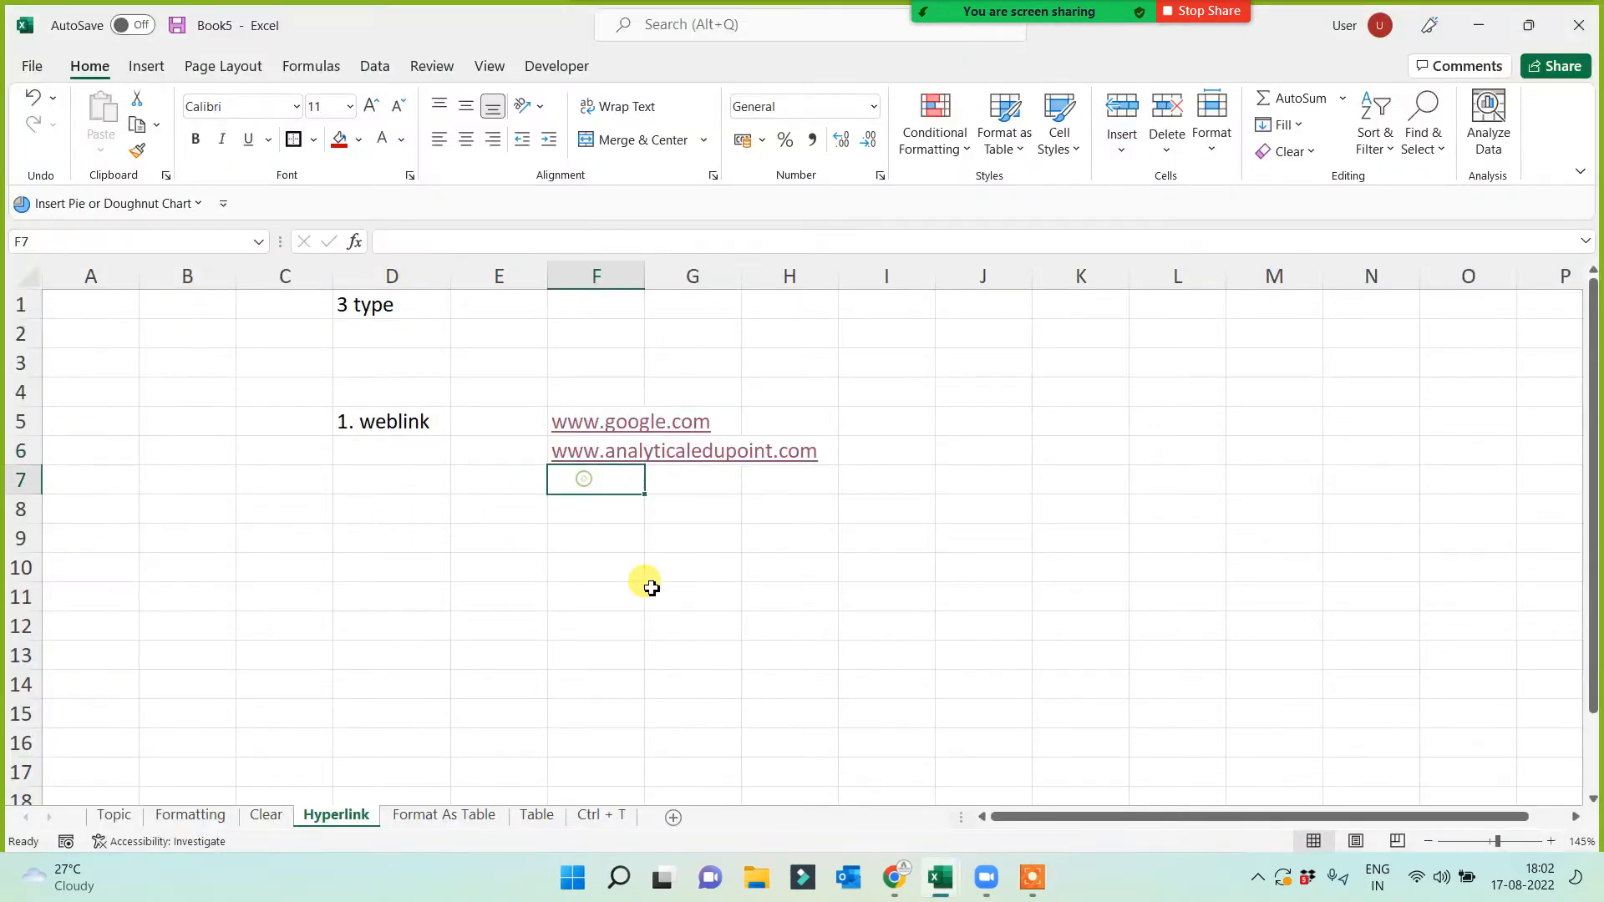
type("www.")
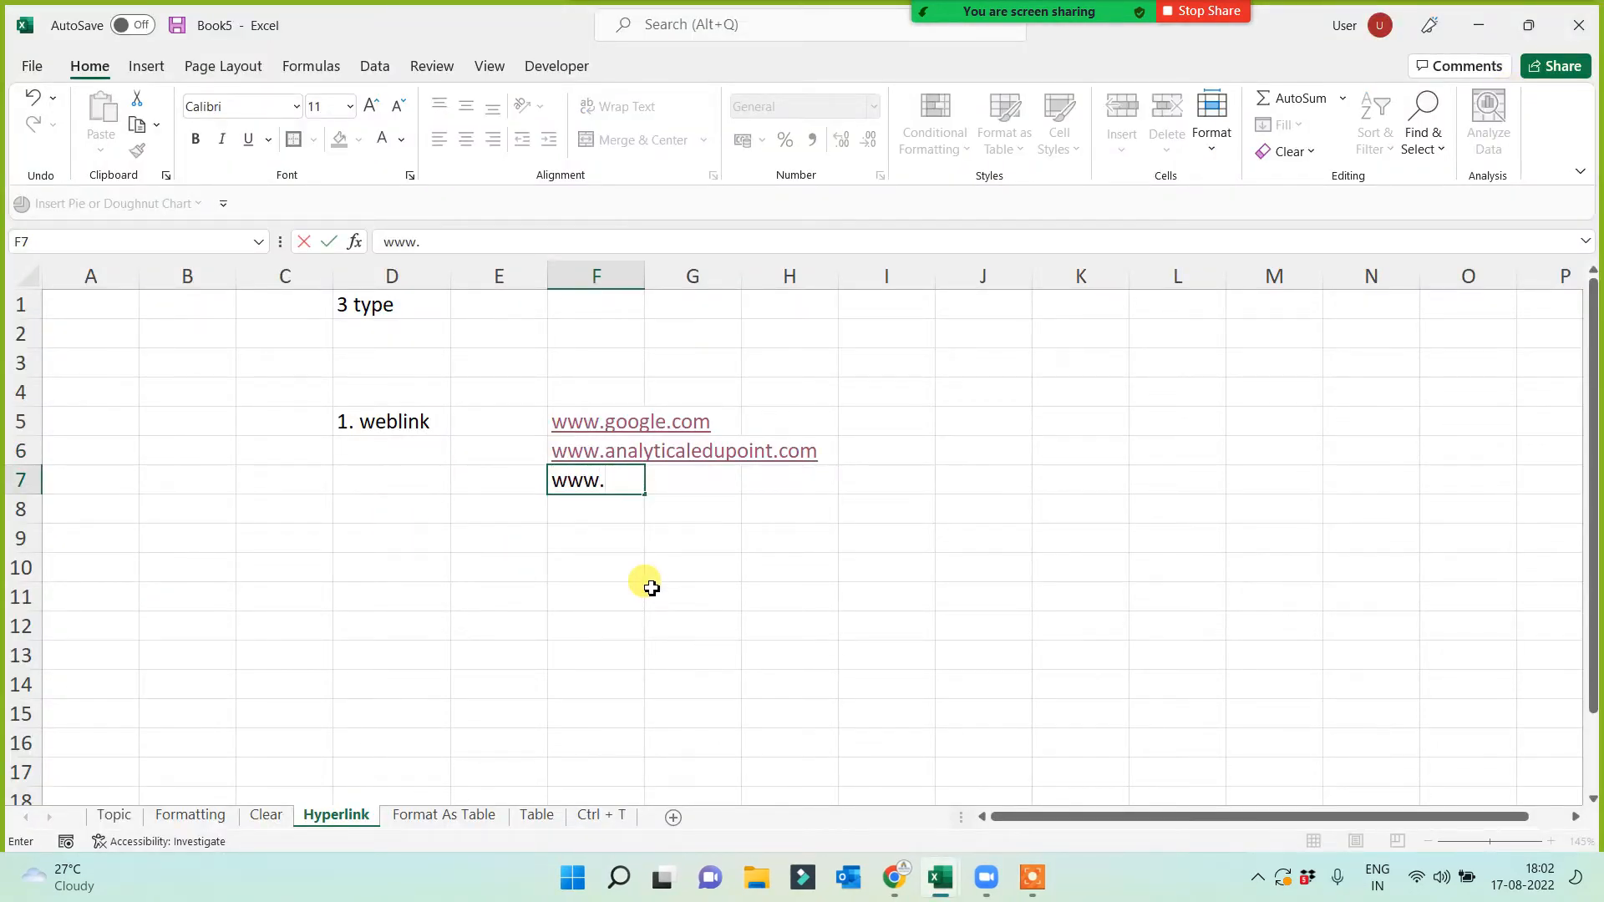
type("bharatbacho.com")
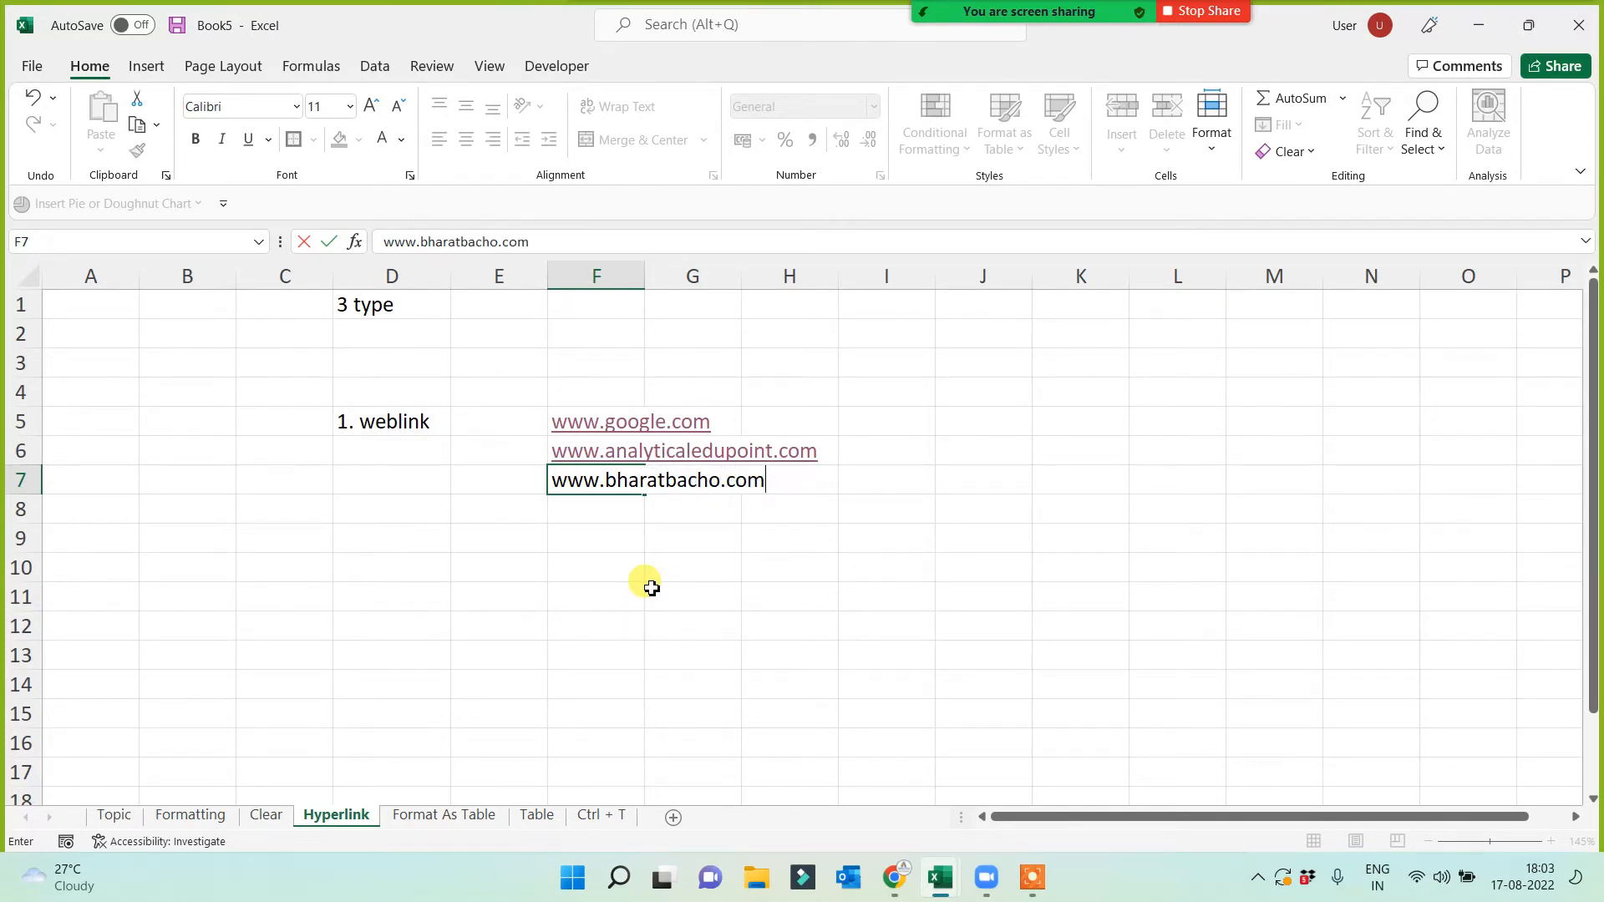
key("Return")
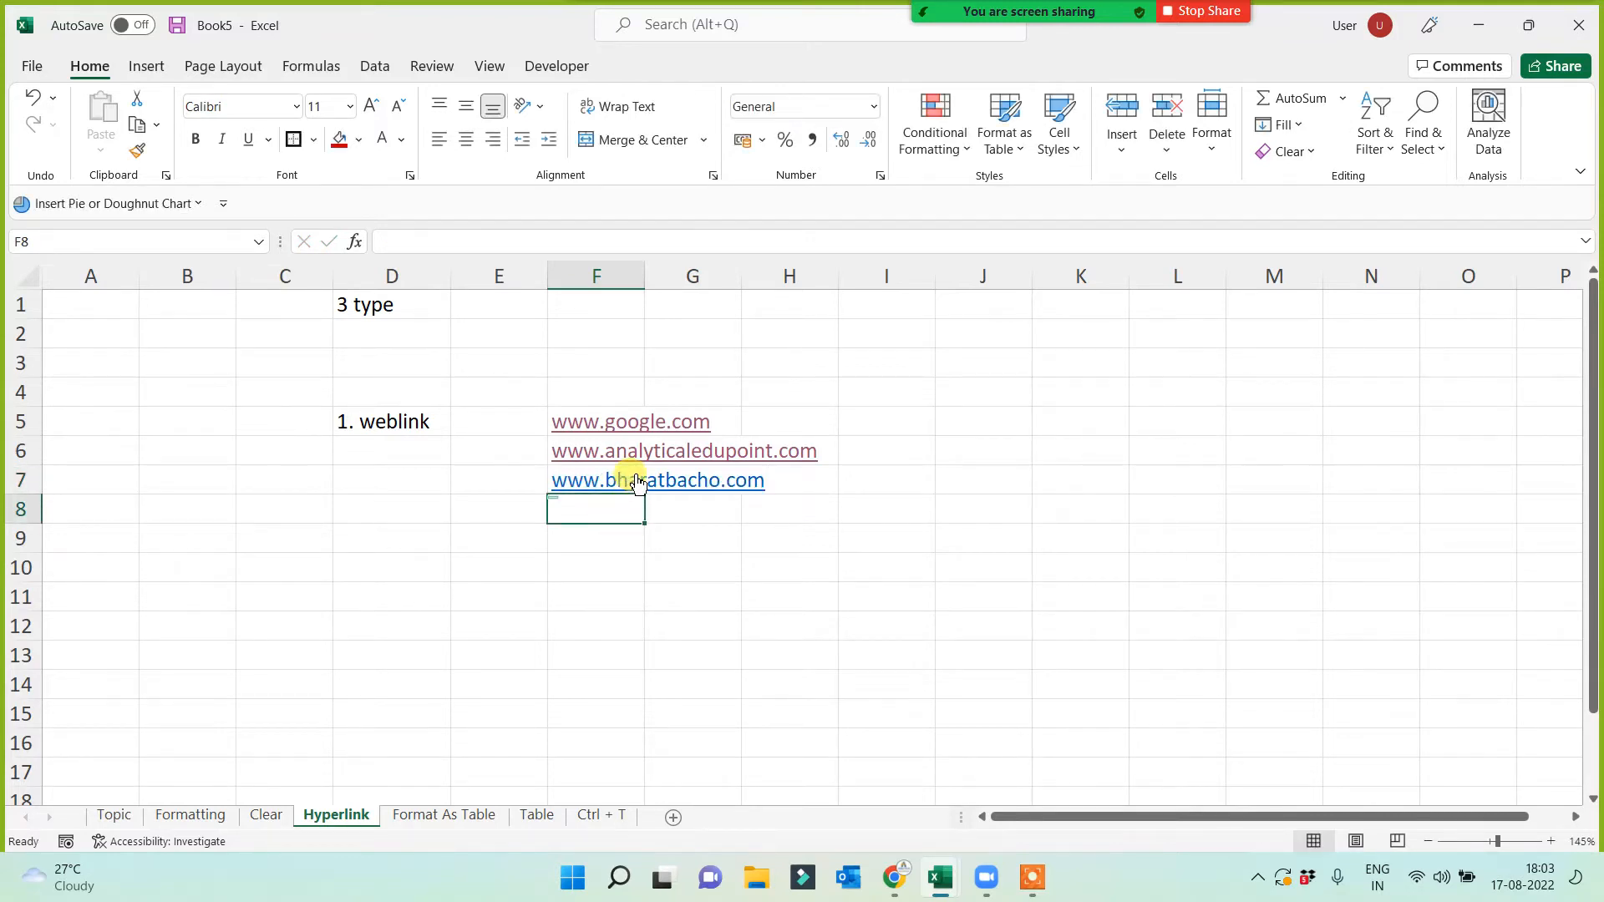
left_click(637, 482)
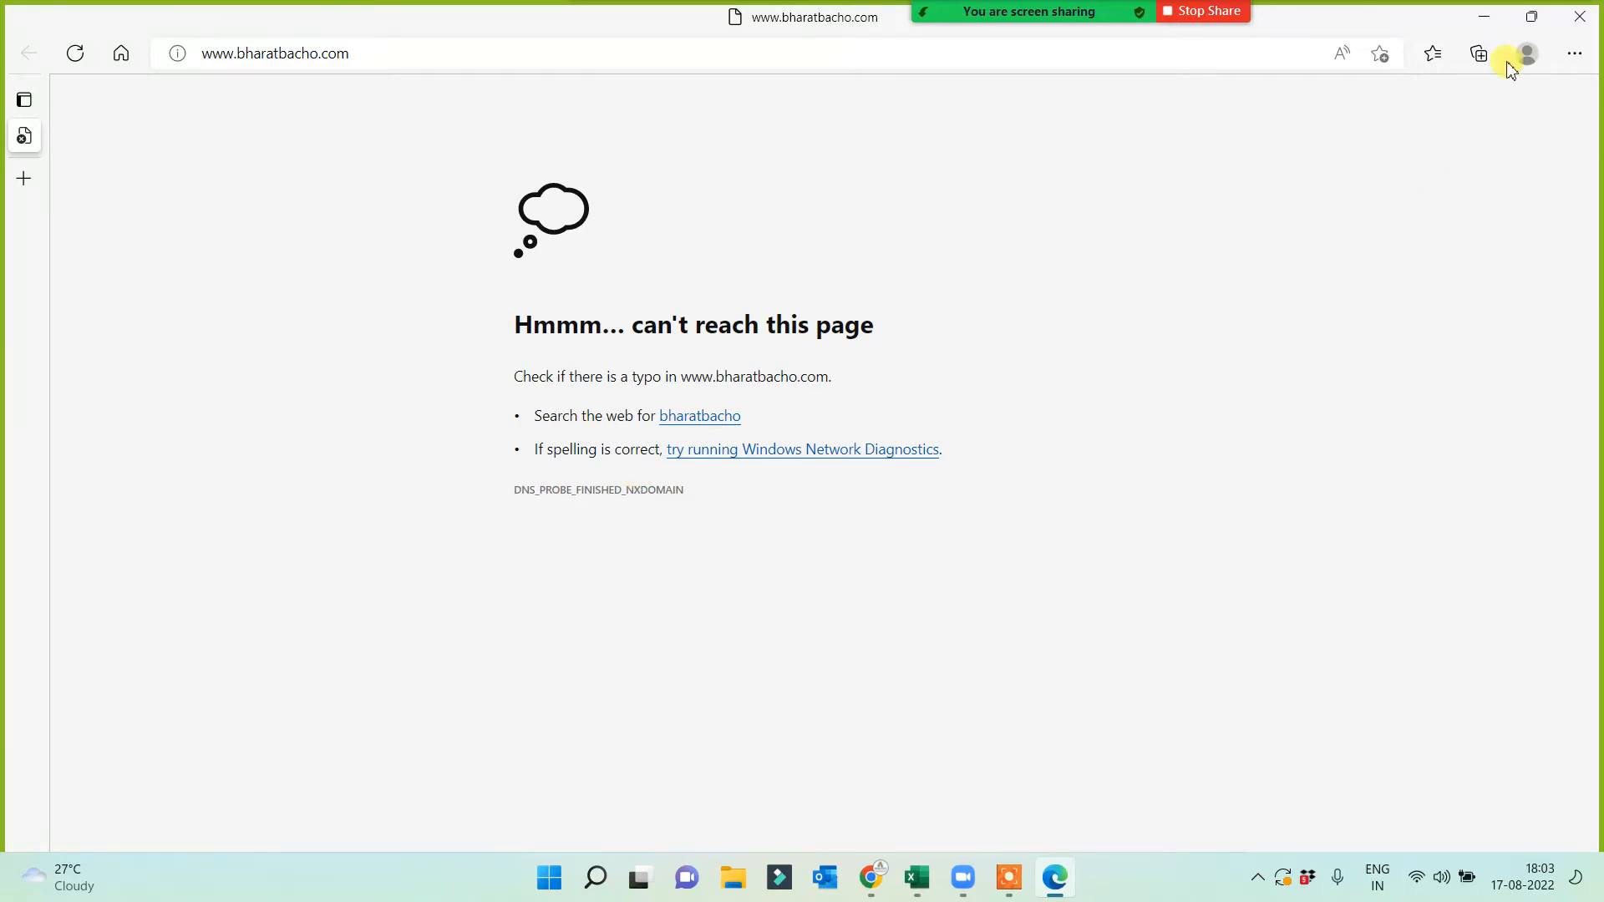
left_click(1580, 17)
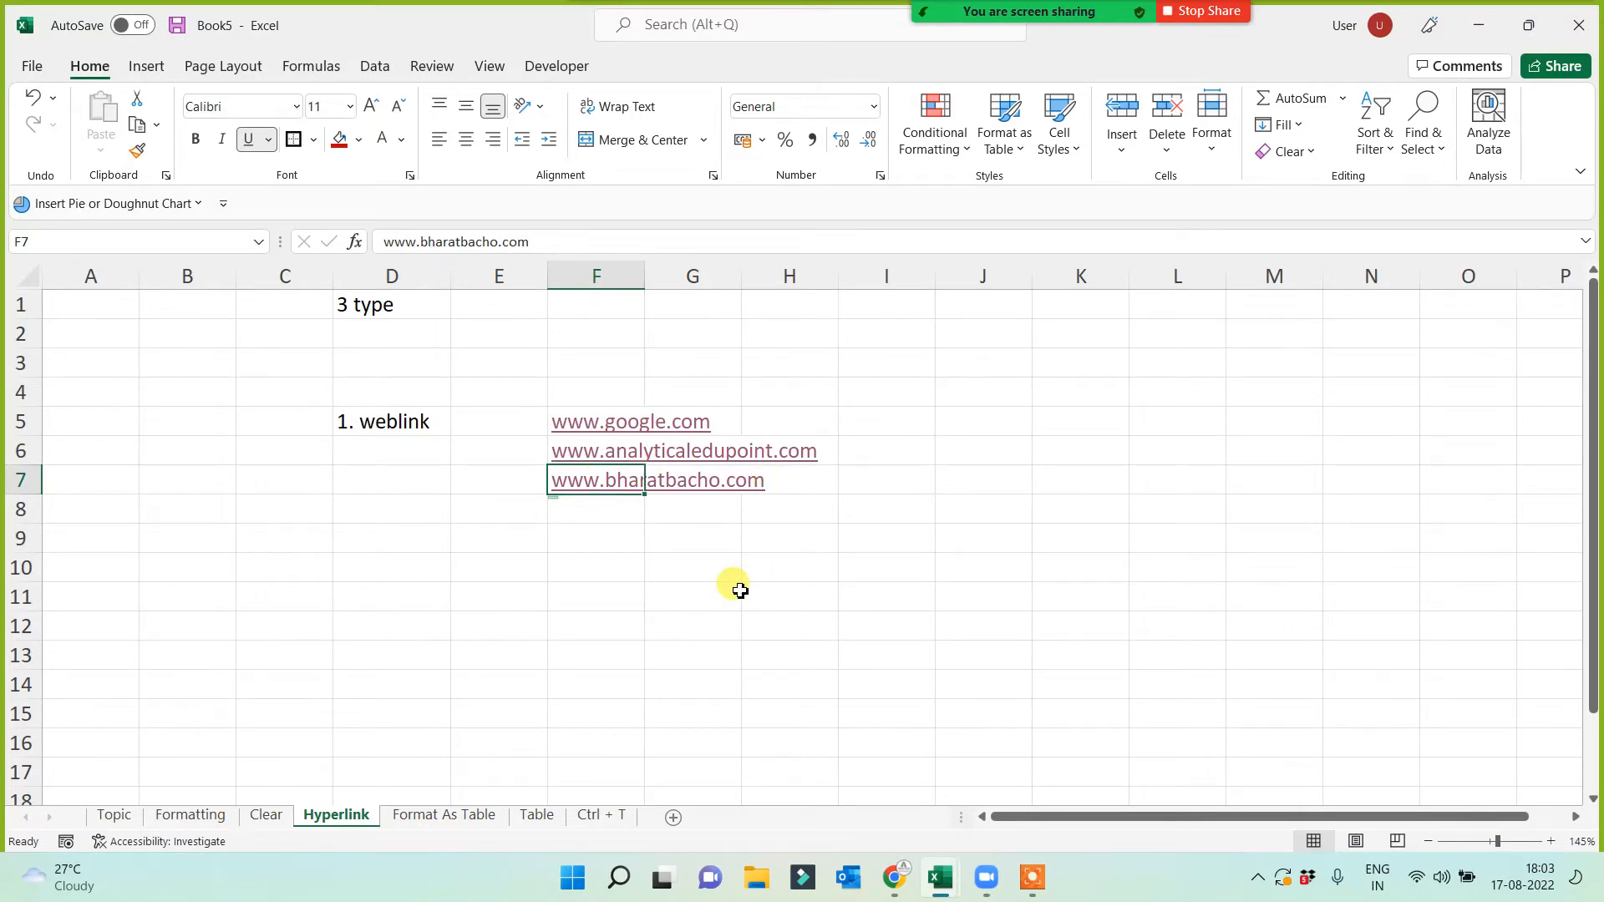
Widen column F so that the three web addresses fit inside it
key("Up")
key("Up")
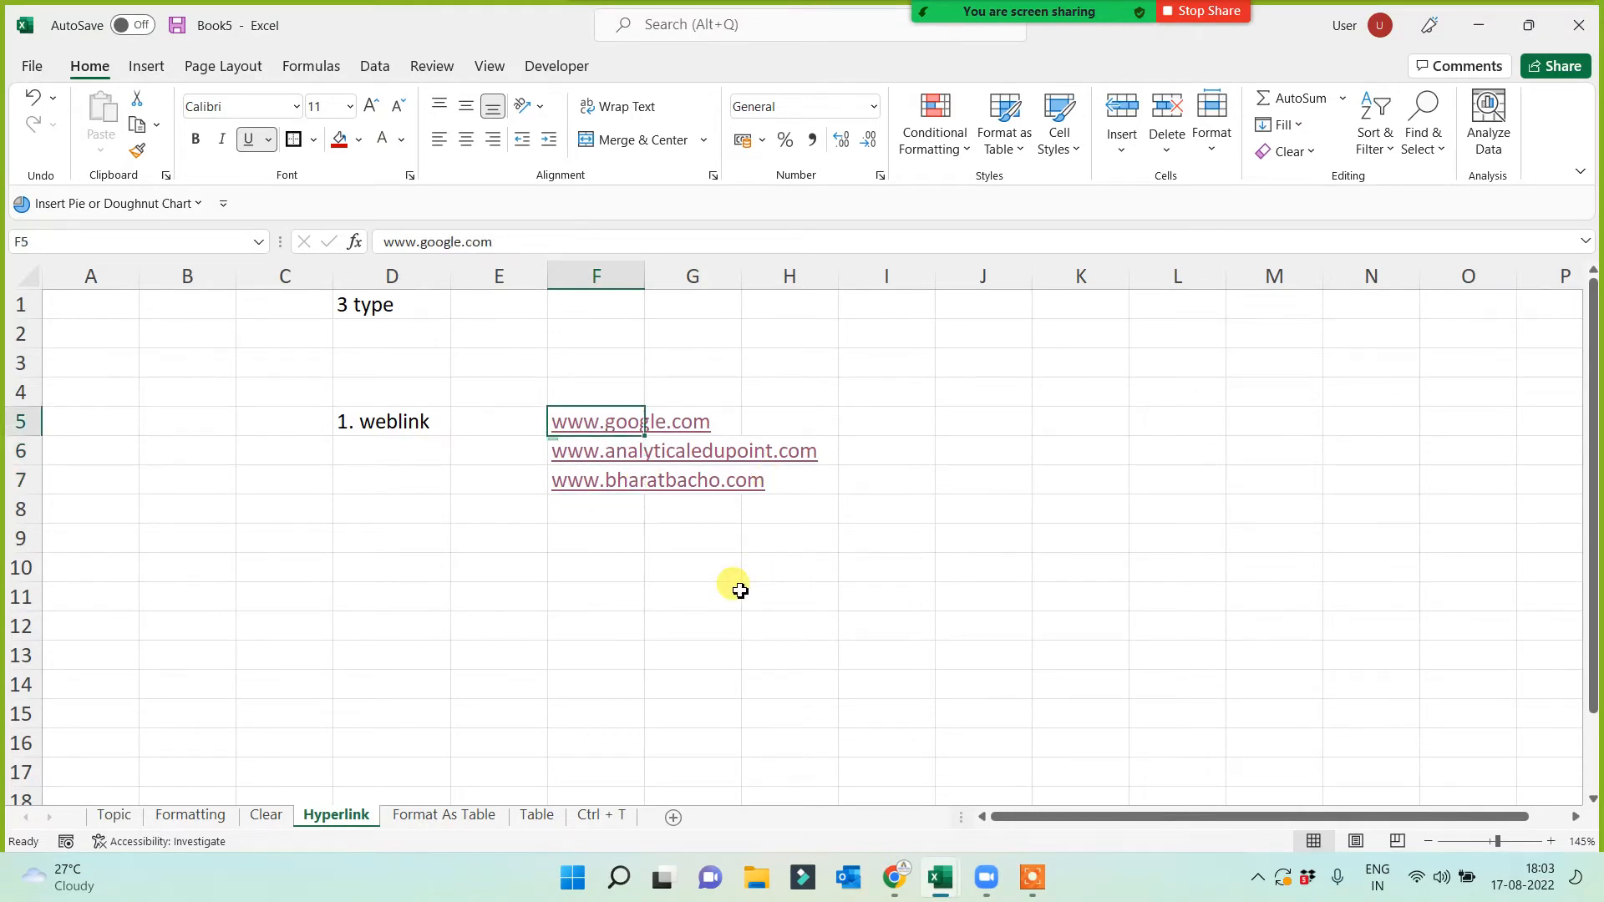
left_click(418, 422)
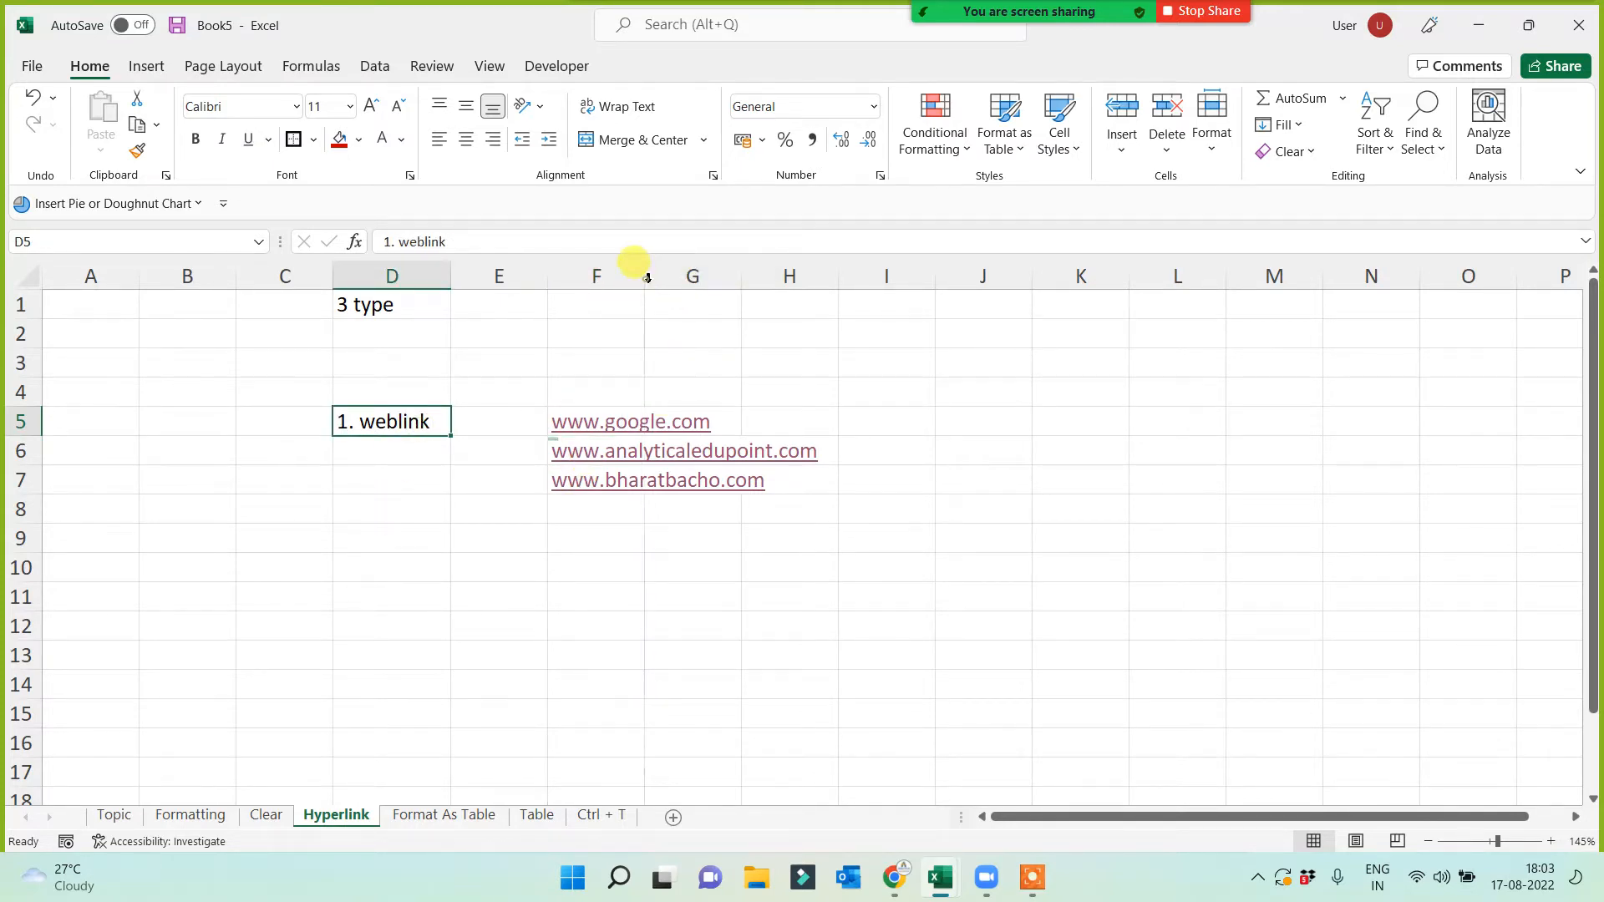
left_click_drag(646, 278, 826, 277)
Enter "2. link b/w two sheets" in cell D10 and widen column D to fit it
left_click(376, 577)
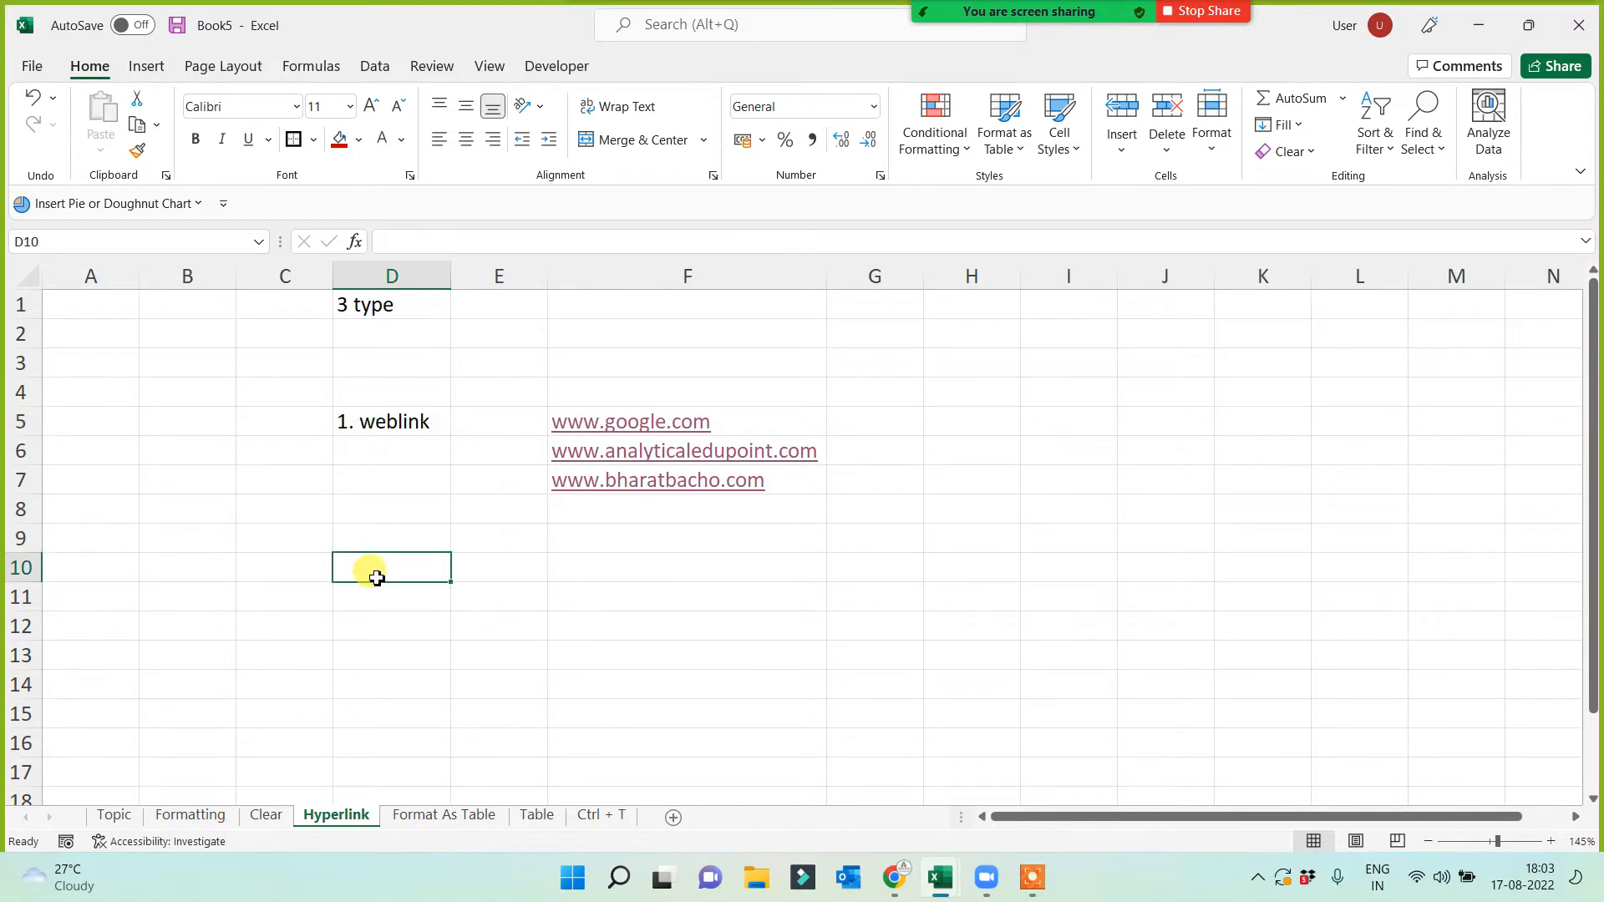
type("2. lin")
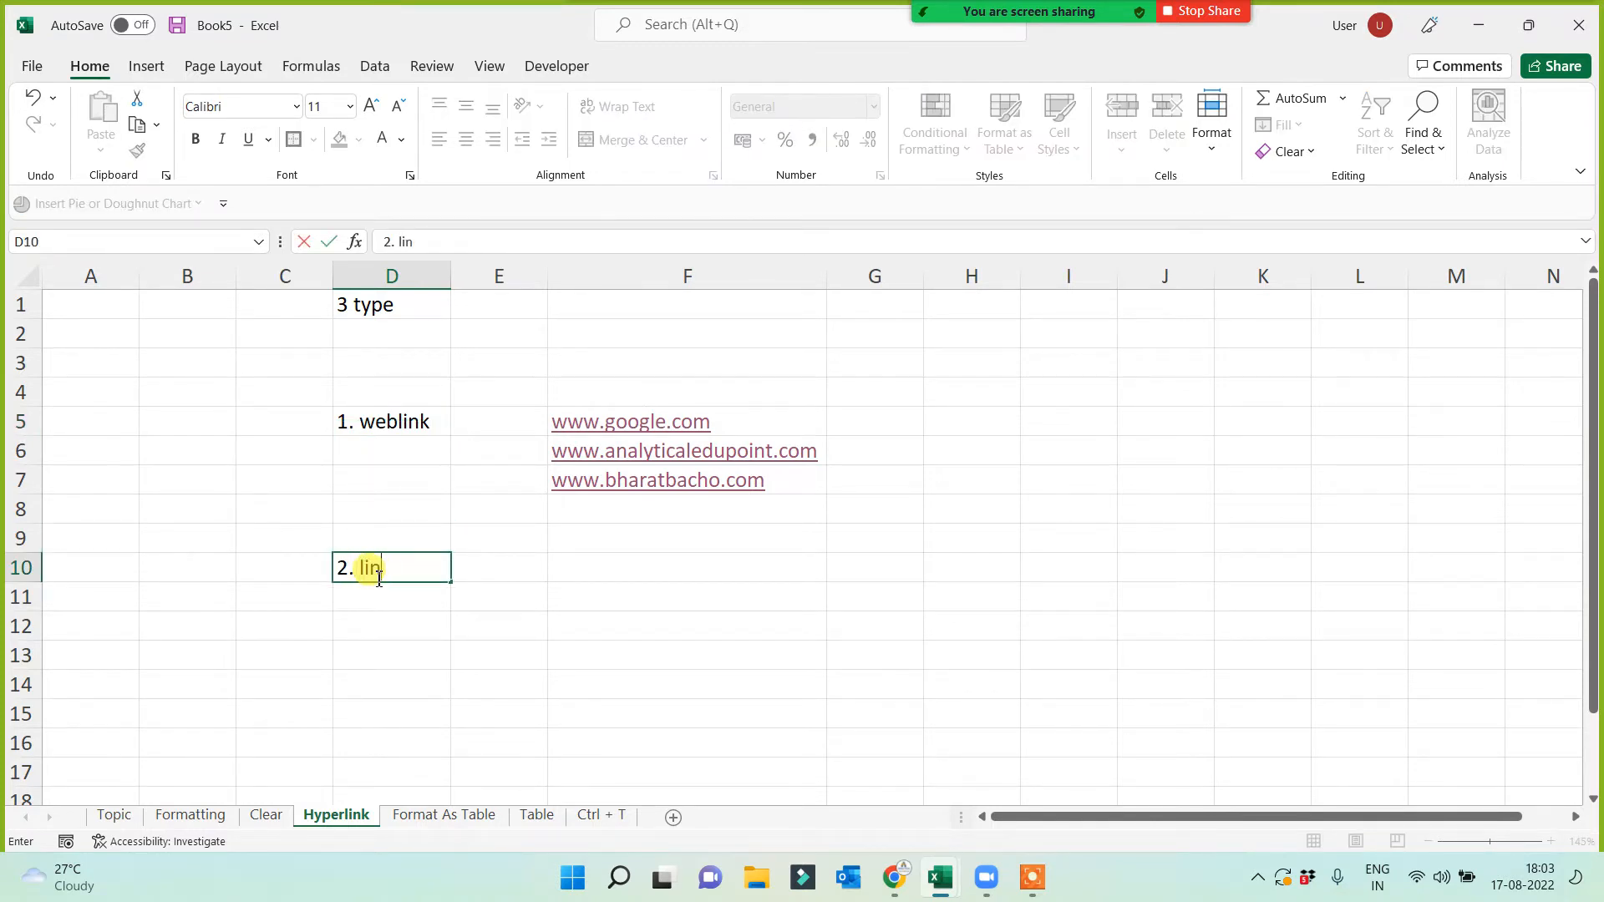
type("k b/w two she")
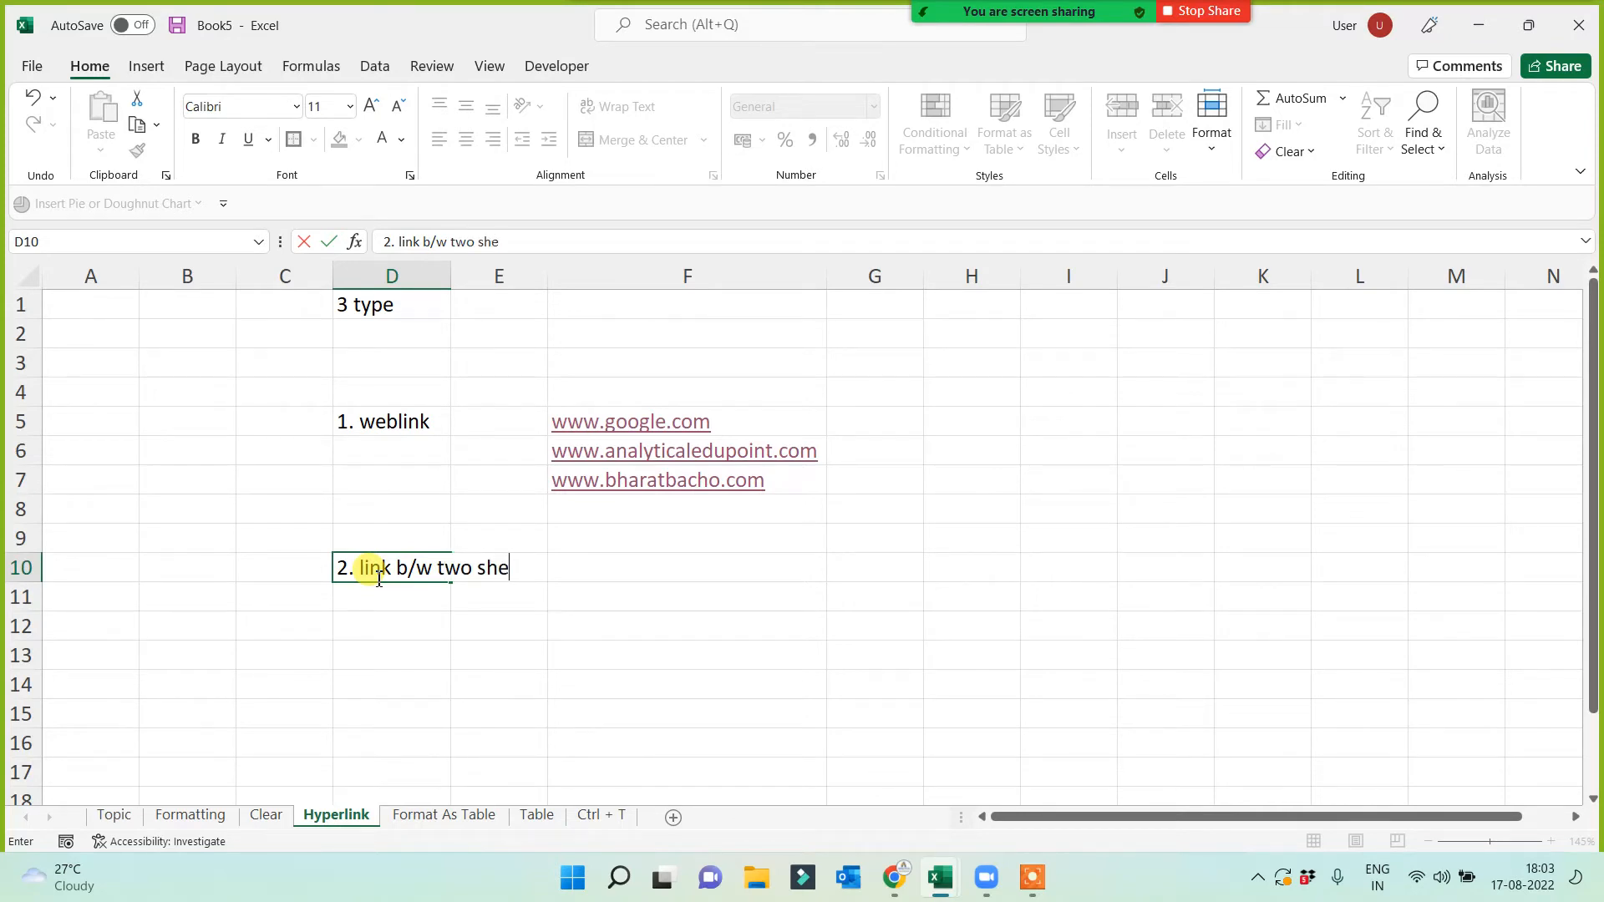
type("ets")
left_click(376, 648)
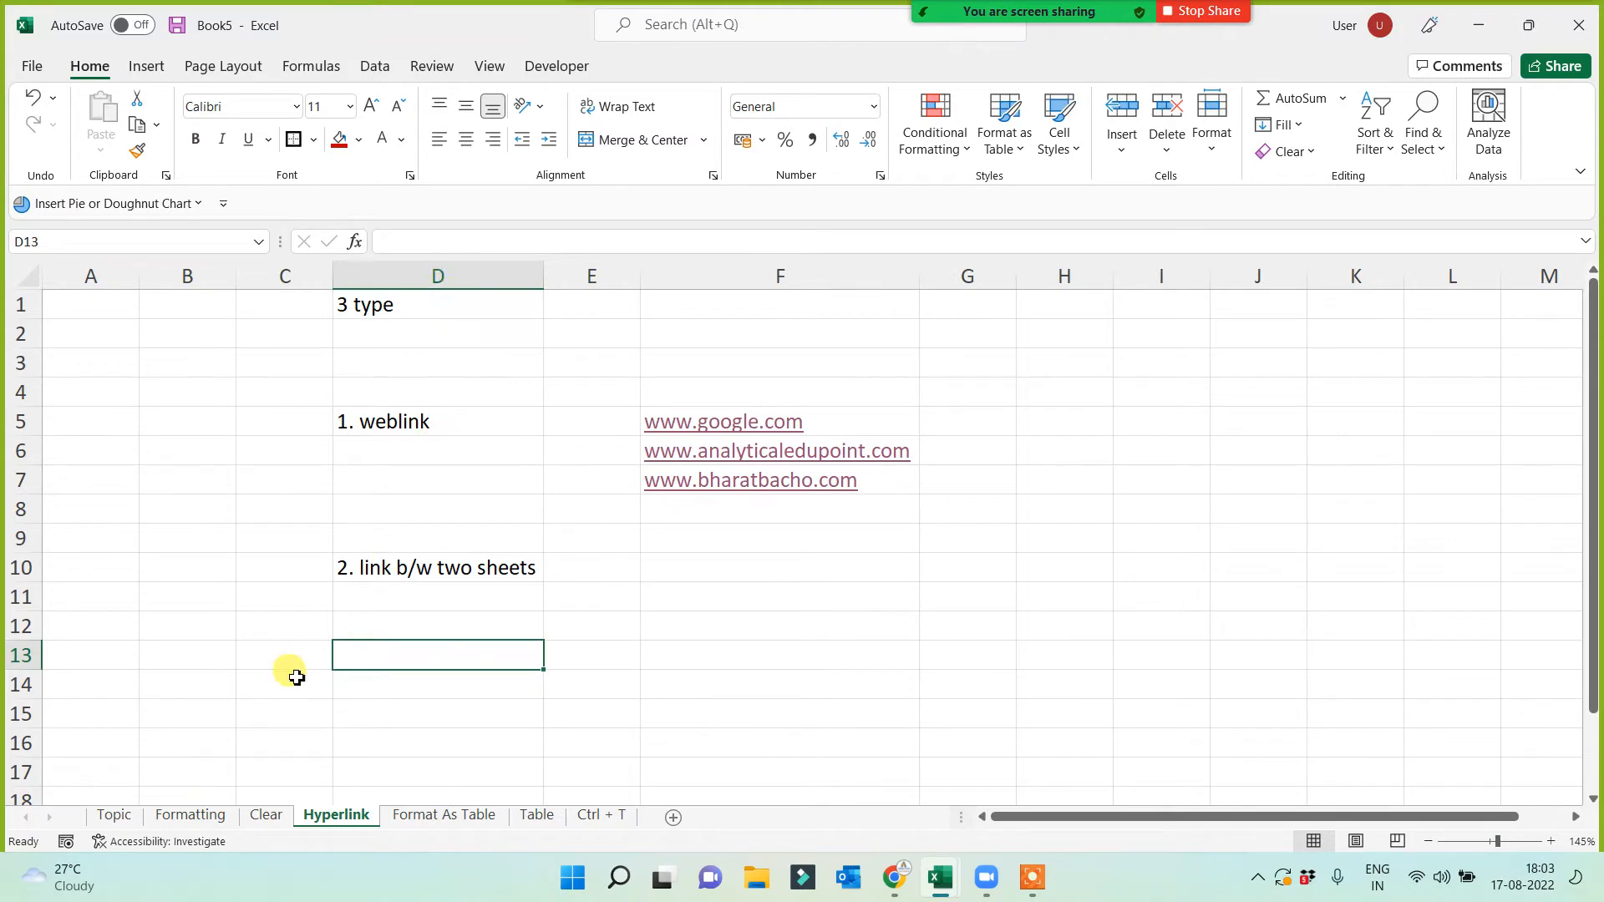
left_click(180, 816)
left_click(265, 816)
left_click(337, 817)
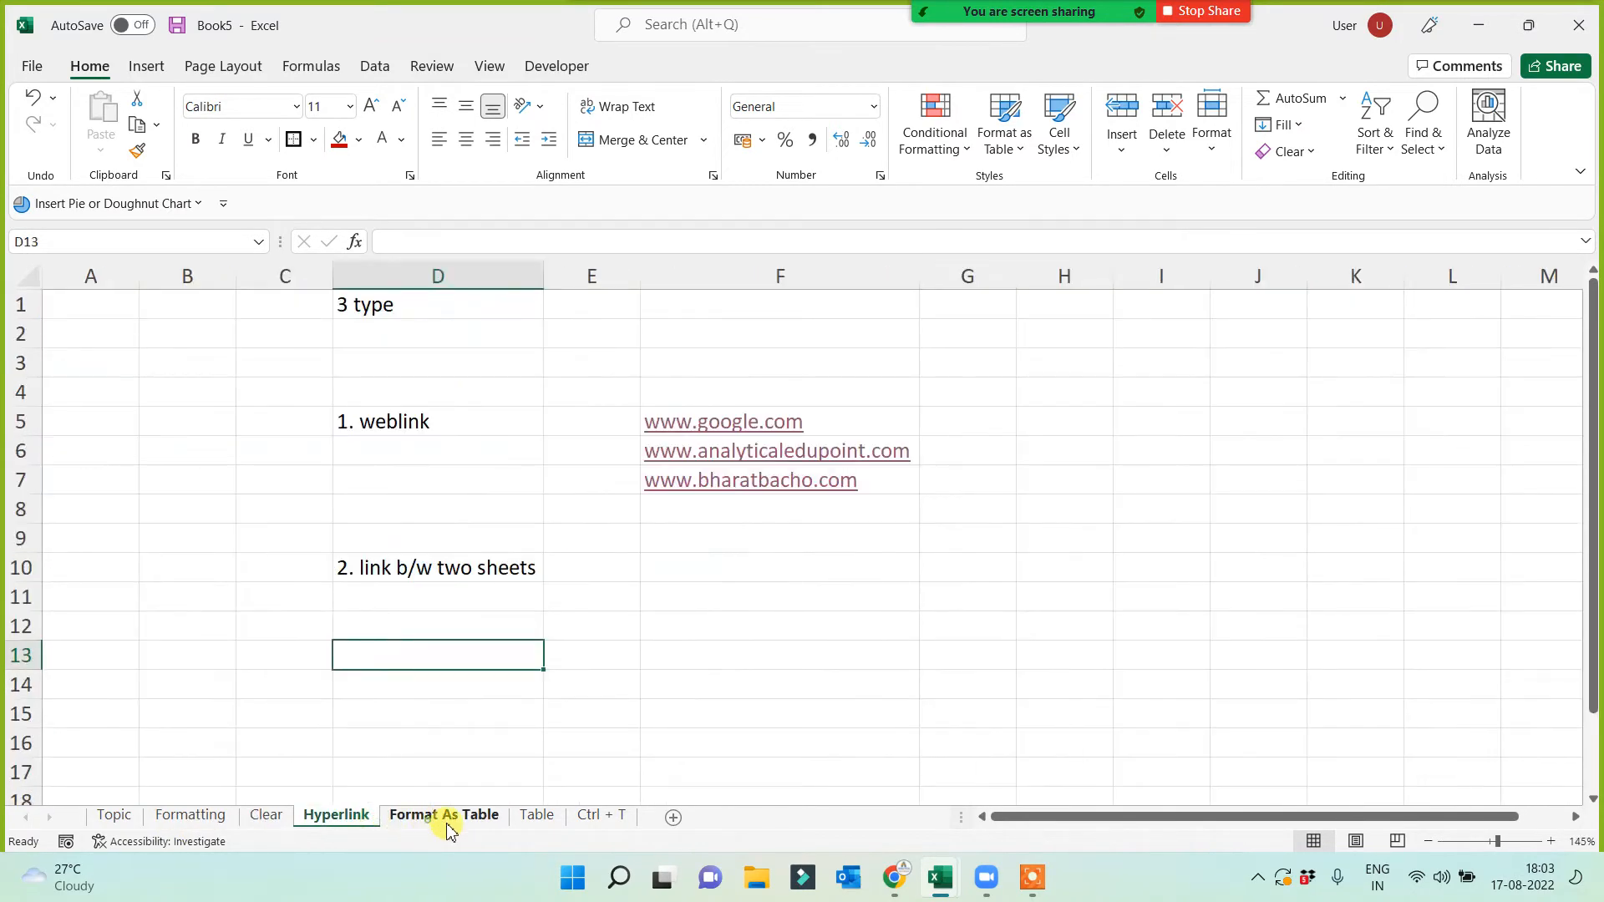
left_click(444, 817)
left_click(537, 816)
left_click(592, 816)
left_click(337, 816)
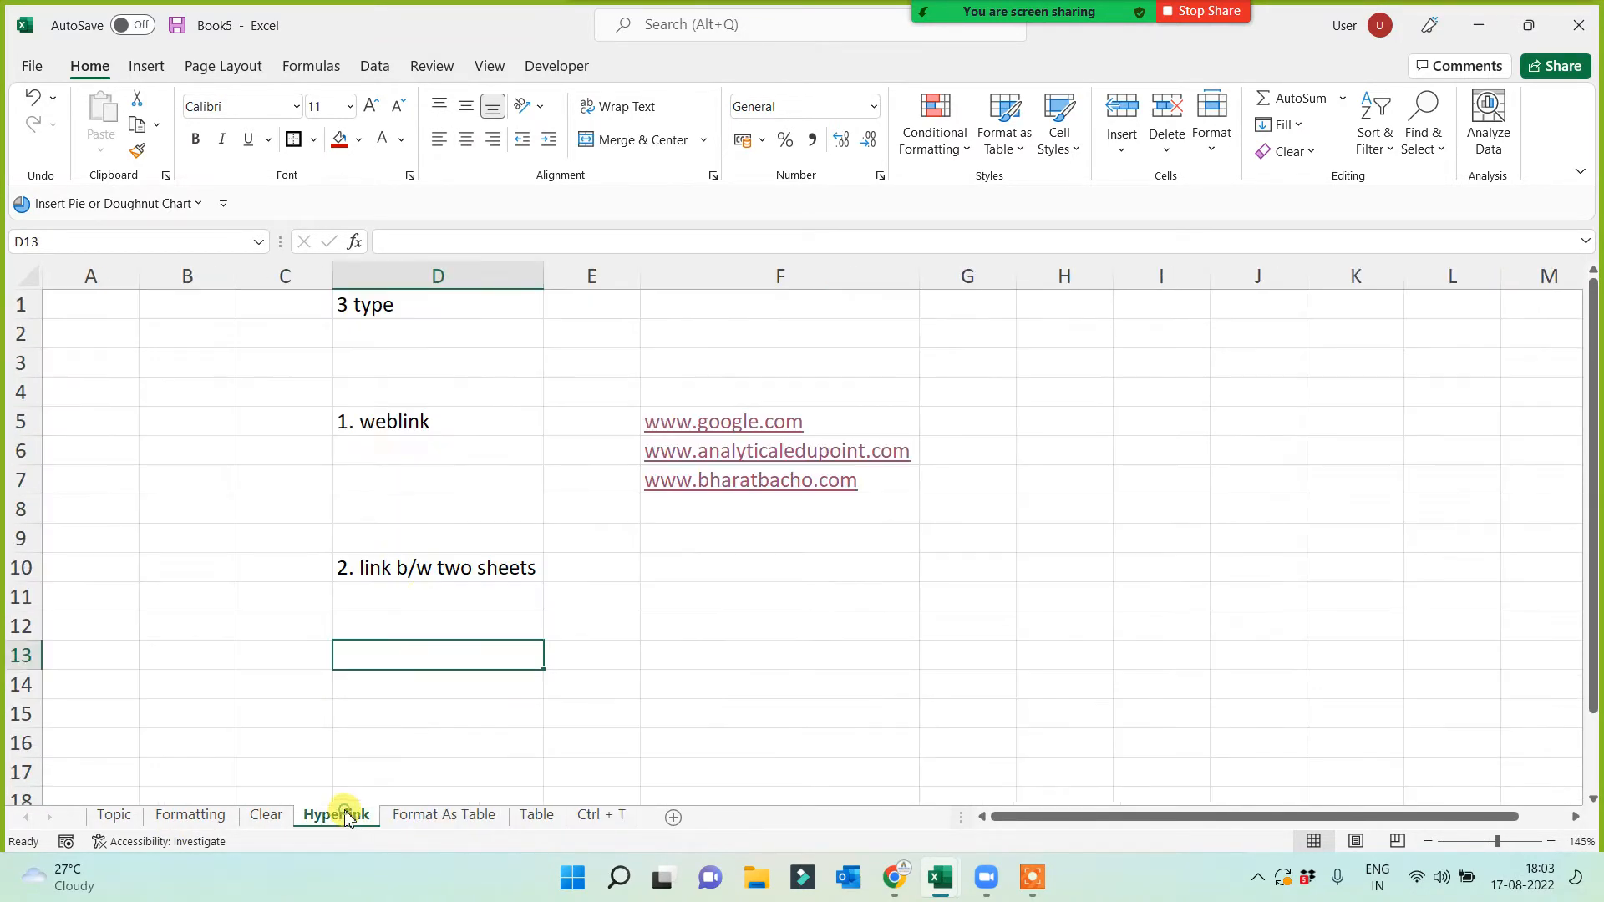
left_click(399, 557)
left_click(347, 645)
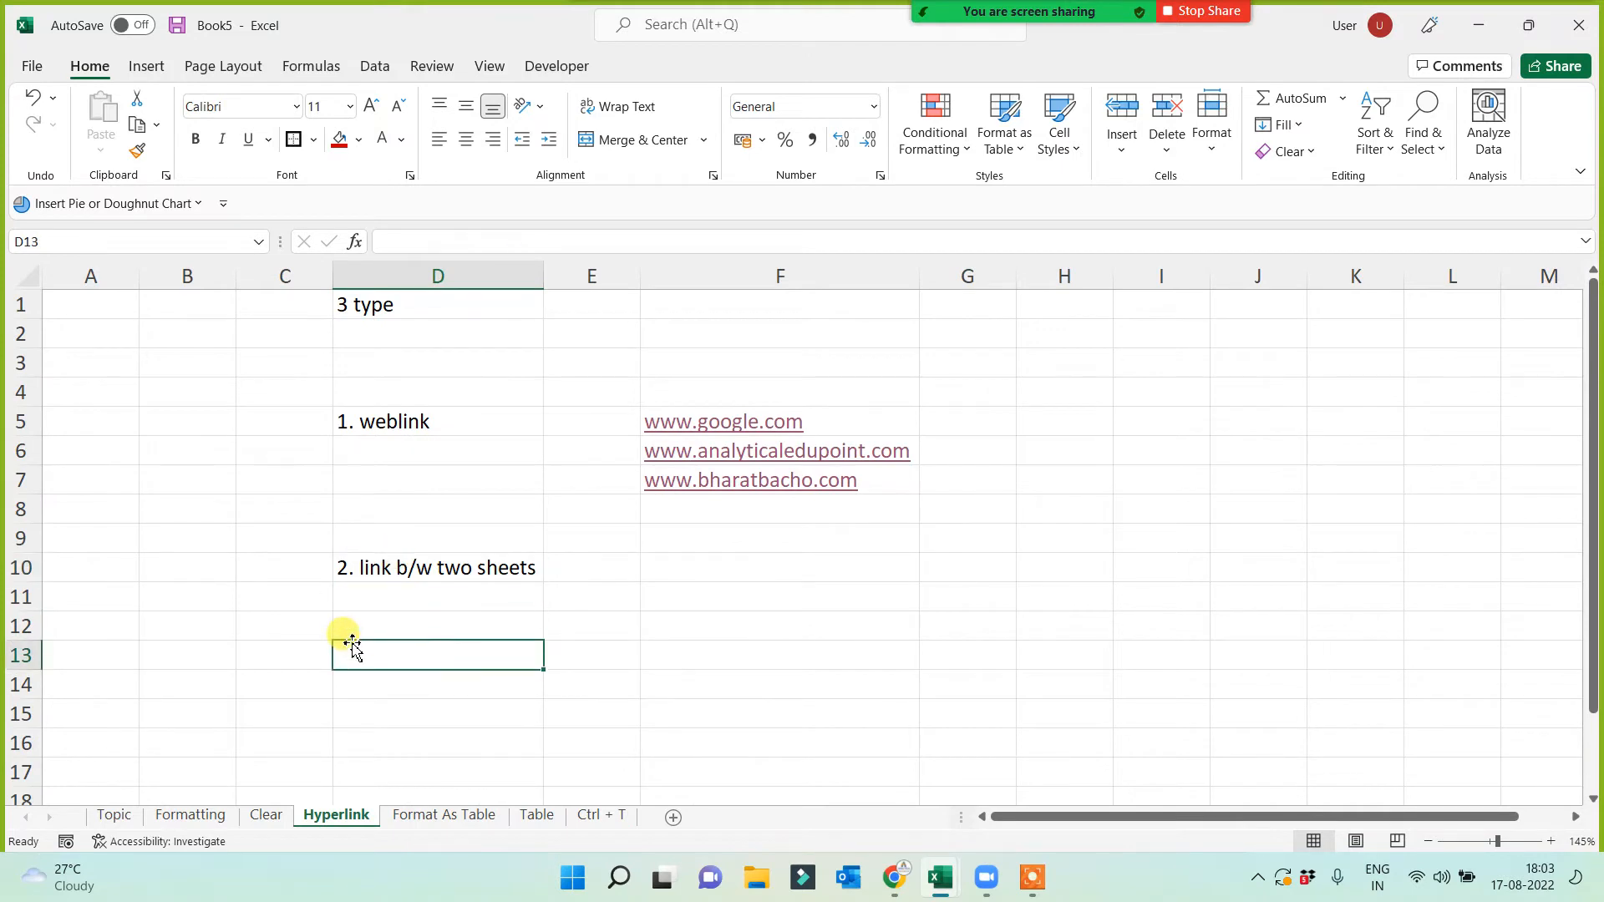
On the Topic sheet, list the sheet names Formatting, Clear and Hyperlink in cells C4 to C6
left_click(113, 815)
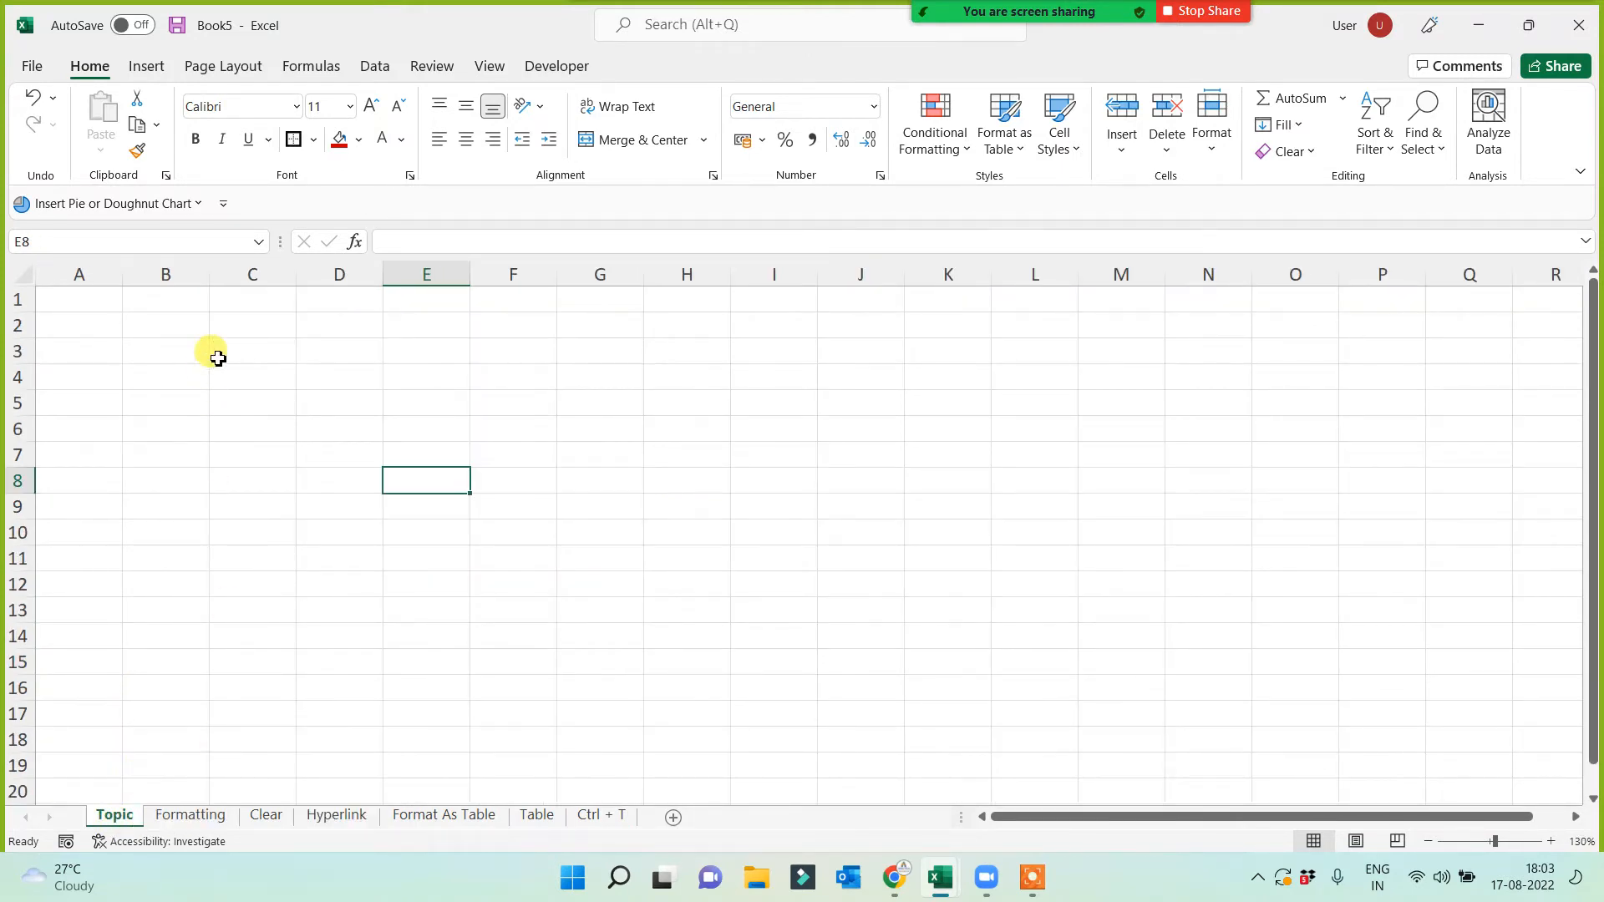
left_click(238, 383)
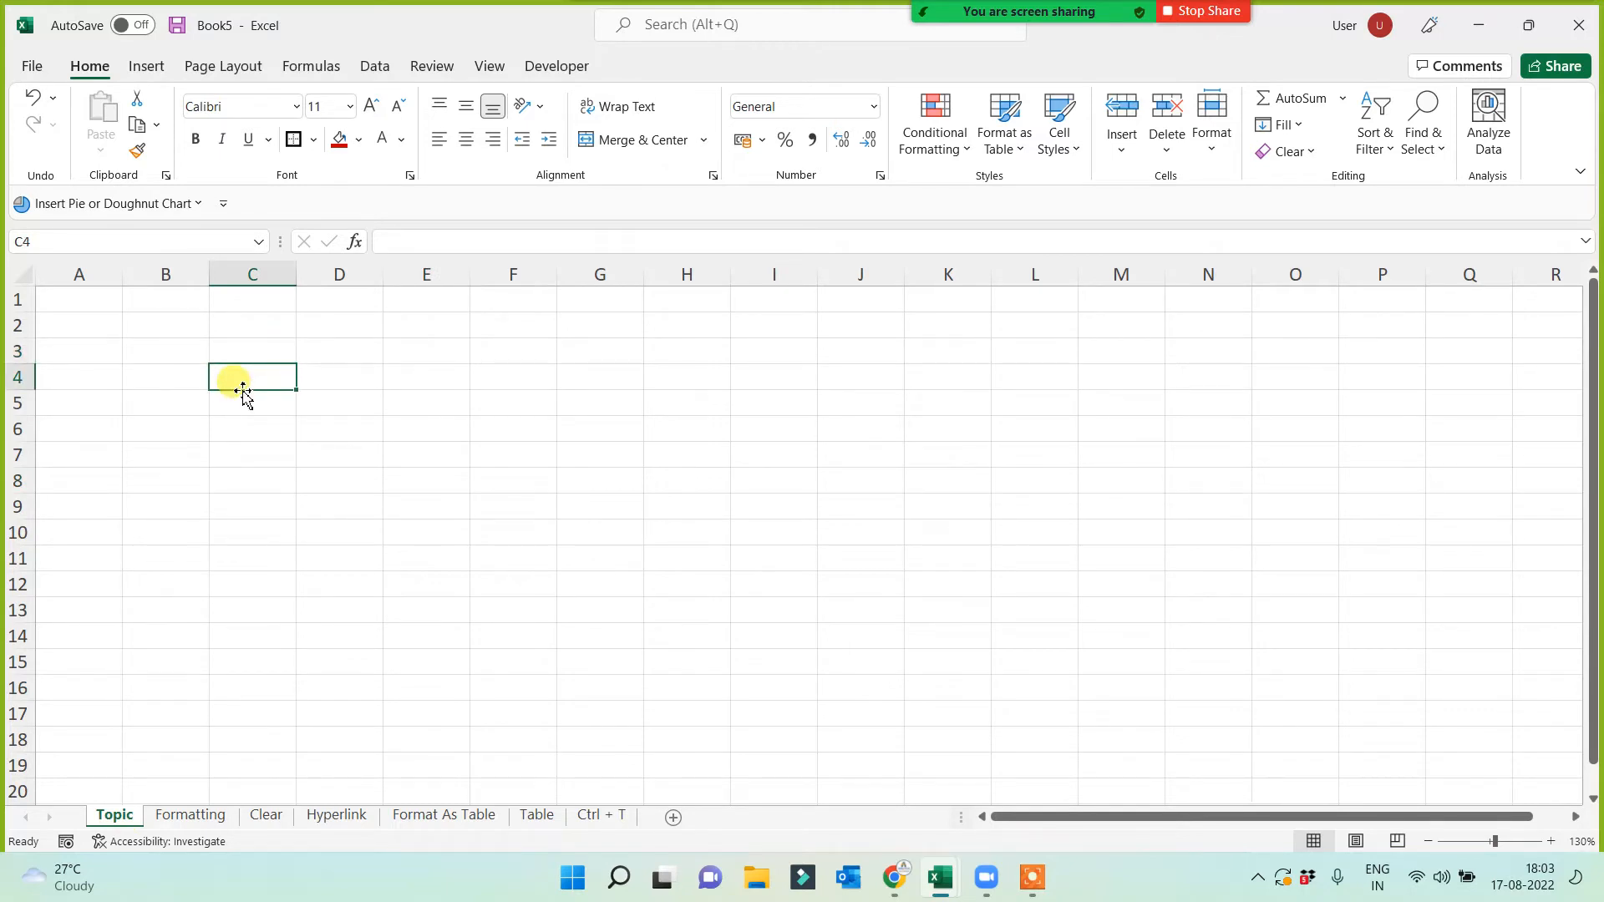
type("Formatting")
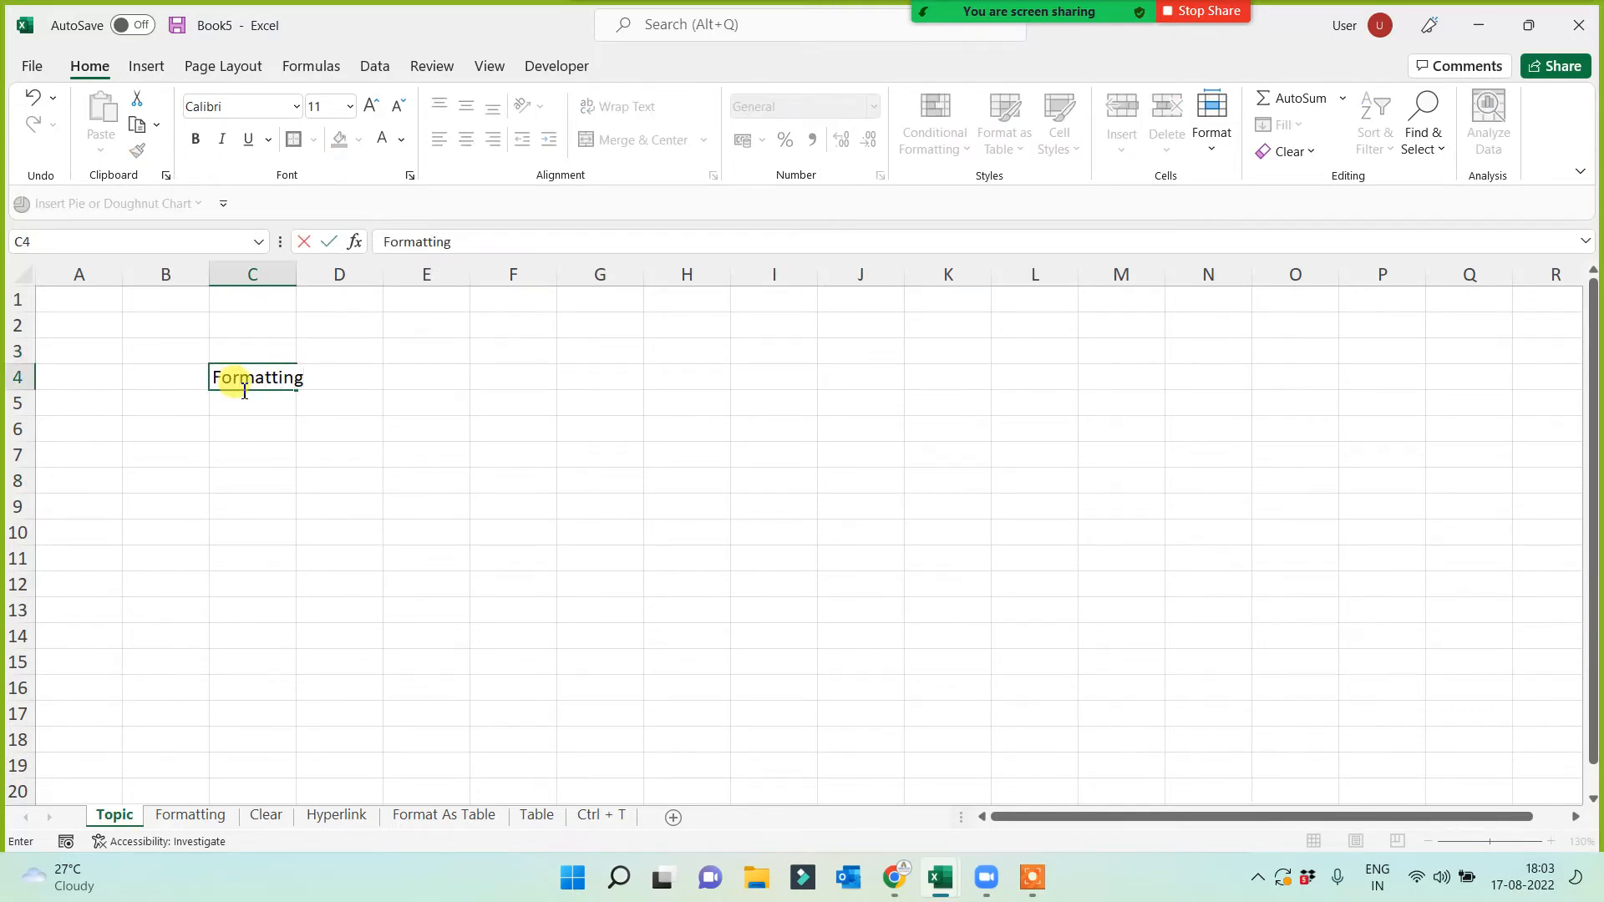
key("Return")
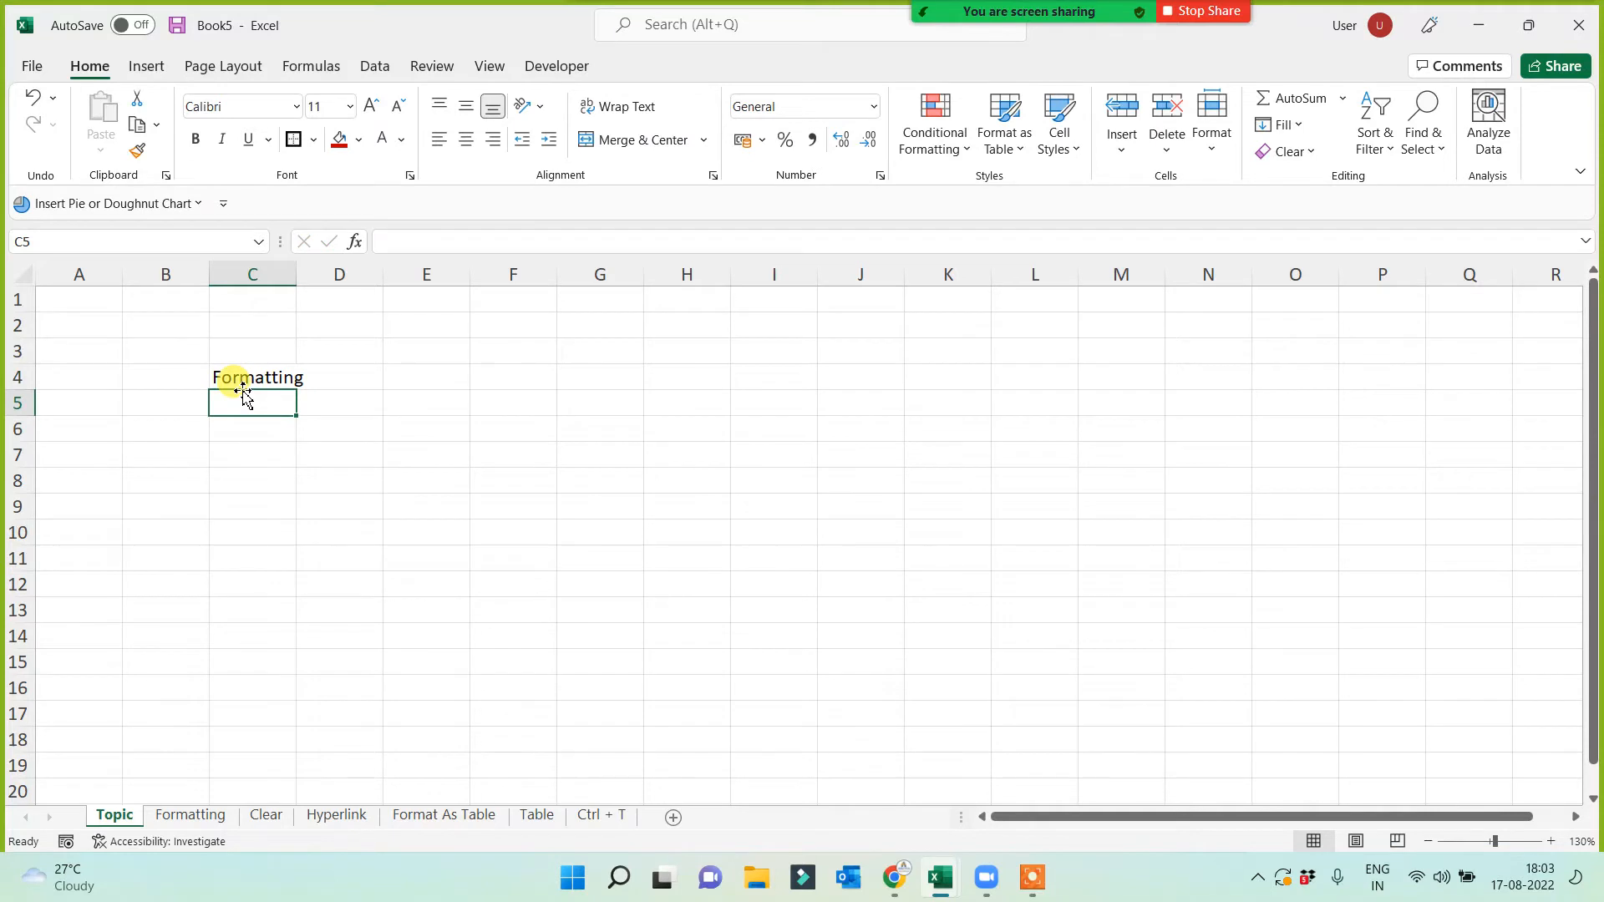
type("Cl")
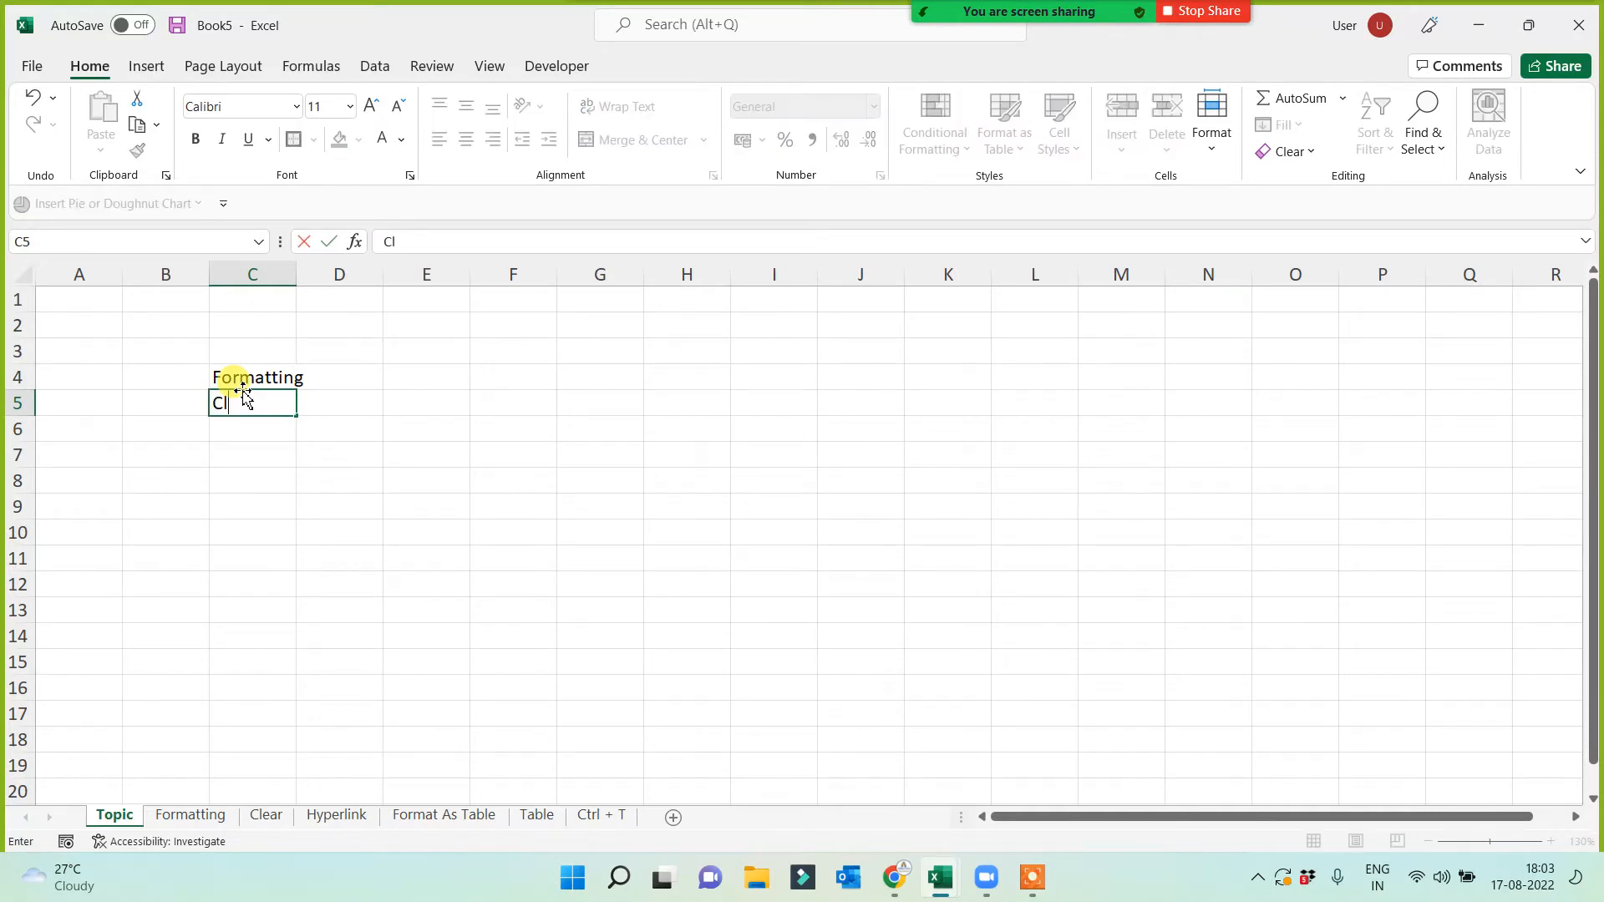
type("ear")
key("Return")
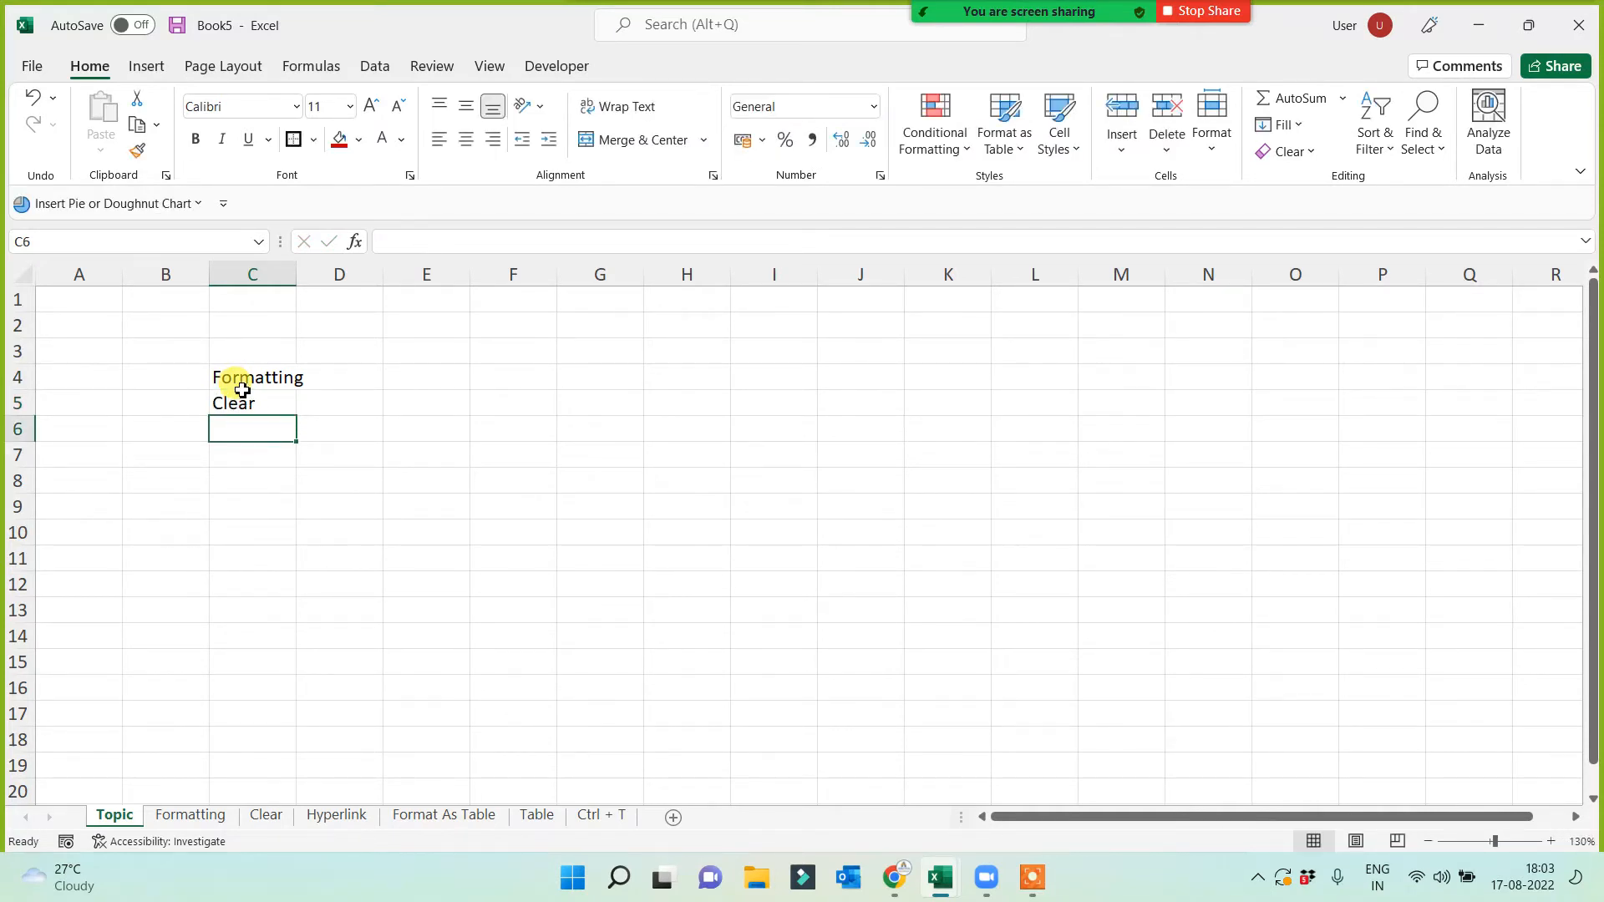
type("Hyperlink")
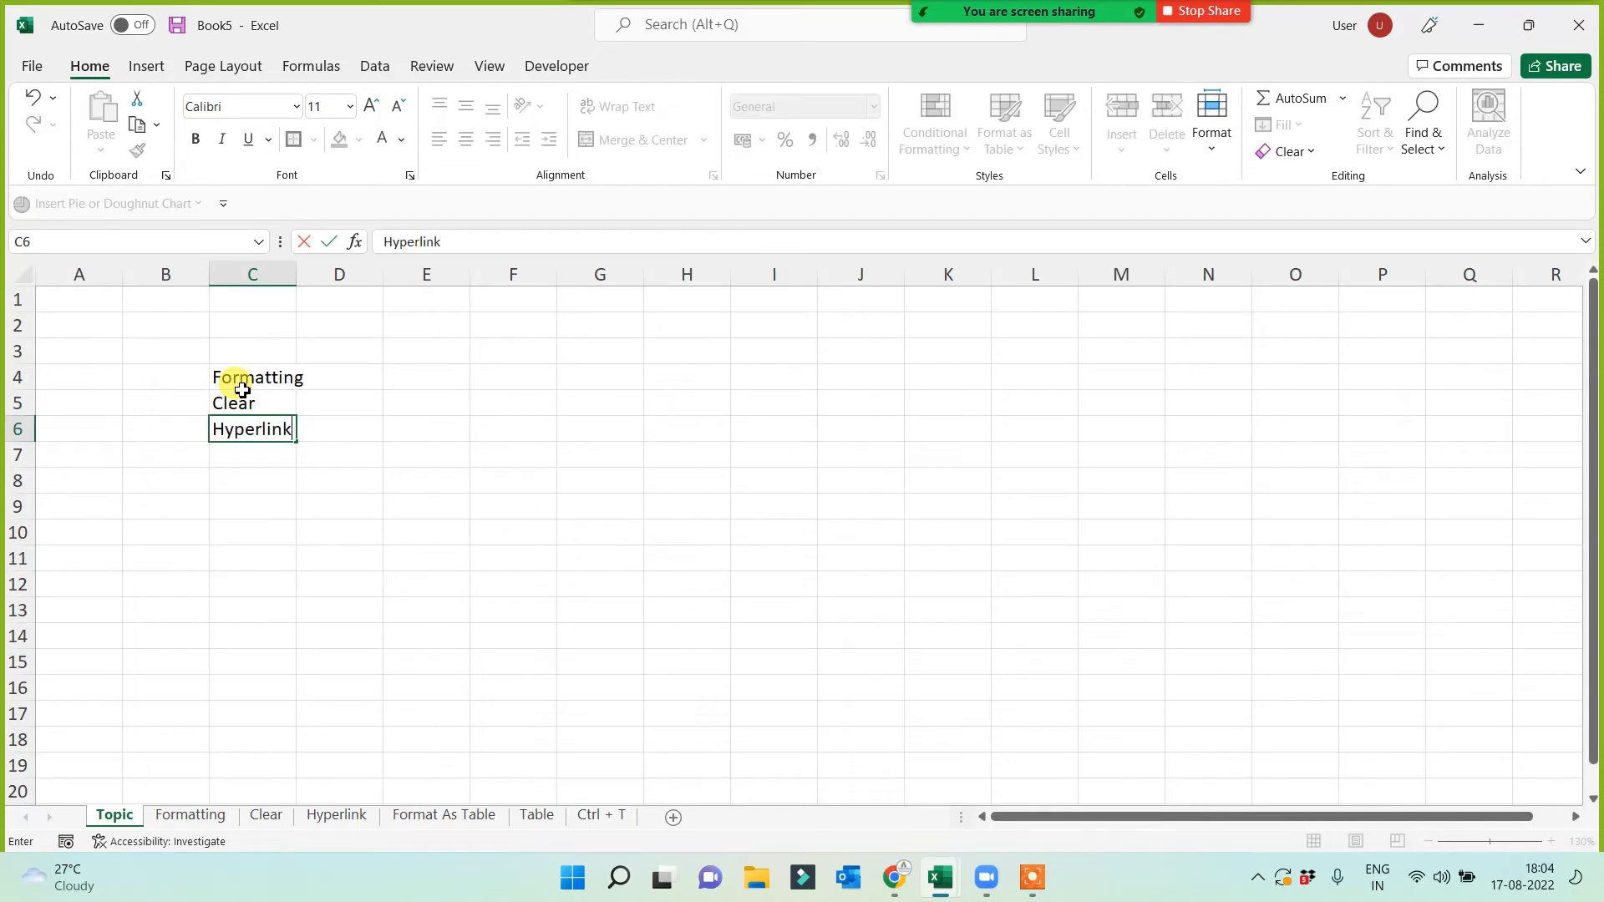
key("Return")
Continue the topic list with "Format as Table", "Table" and "Ctrl + T" in cells C7 to C9
type("Format a")
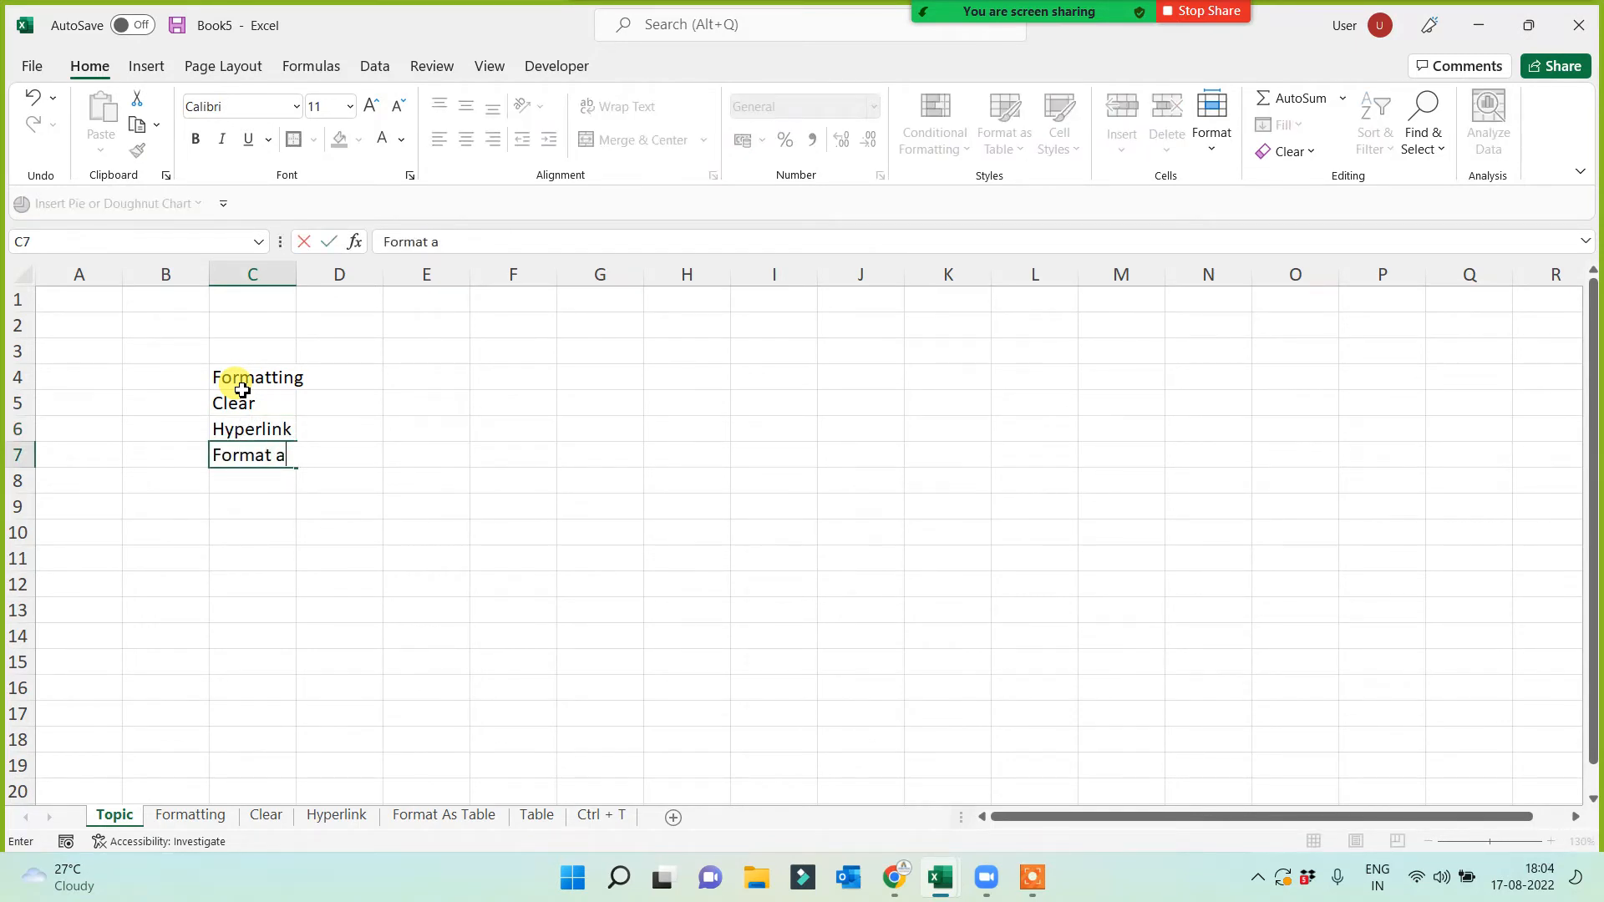
type("s Table")
key("Return")
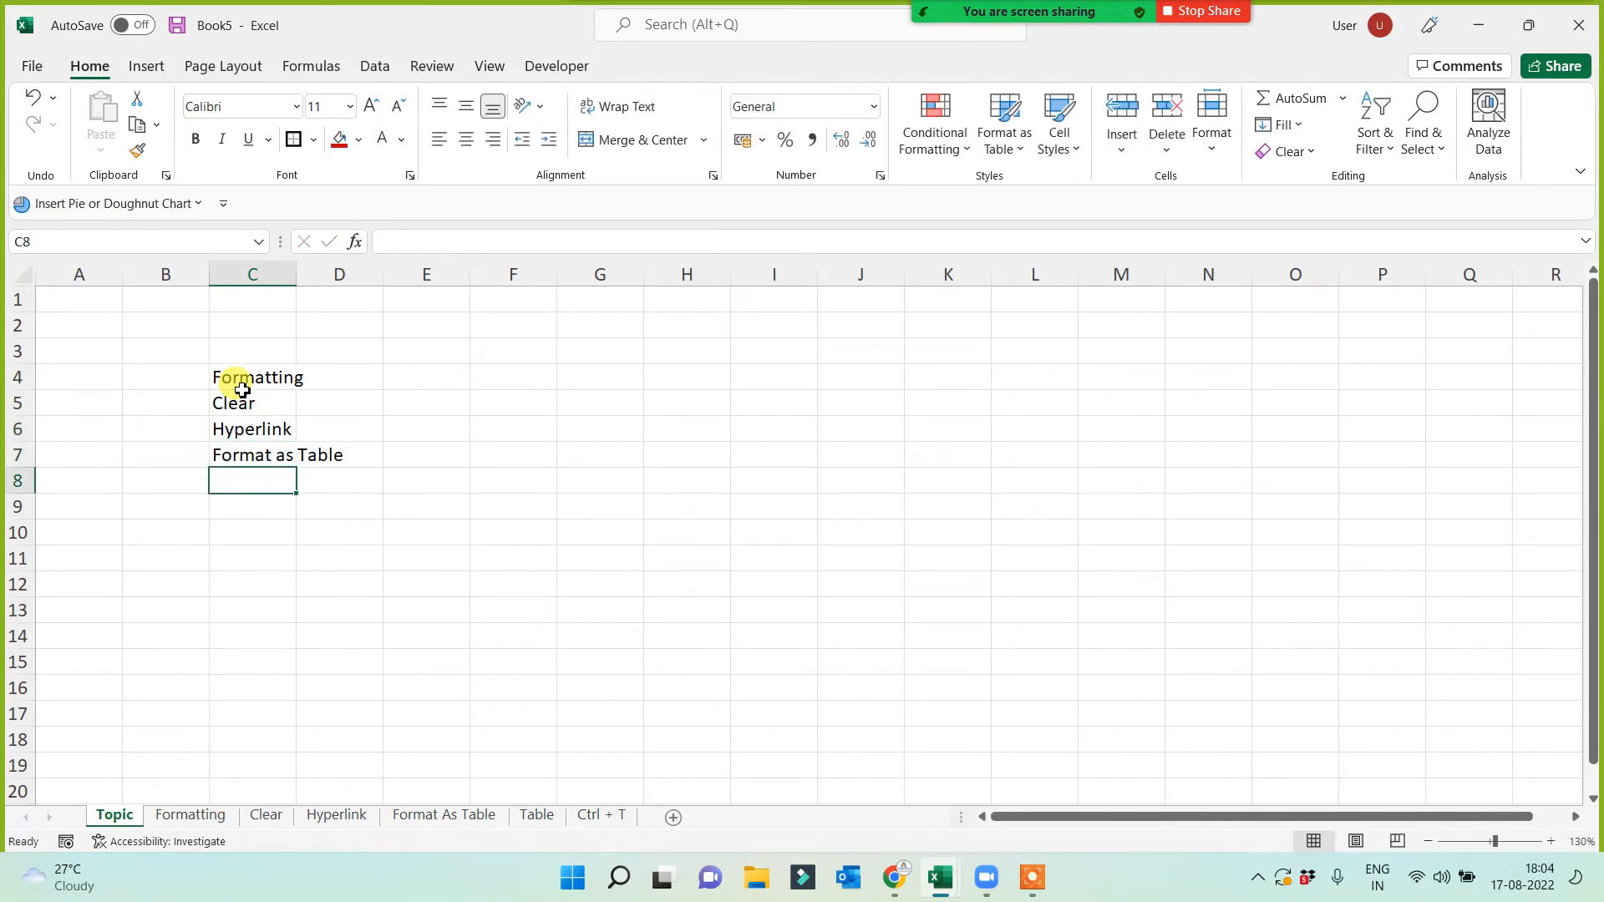
type("Table")
key("Return")
type("Ctrl + T")
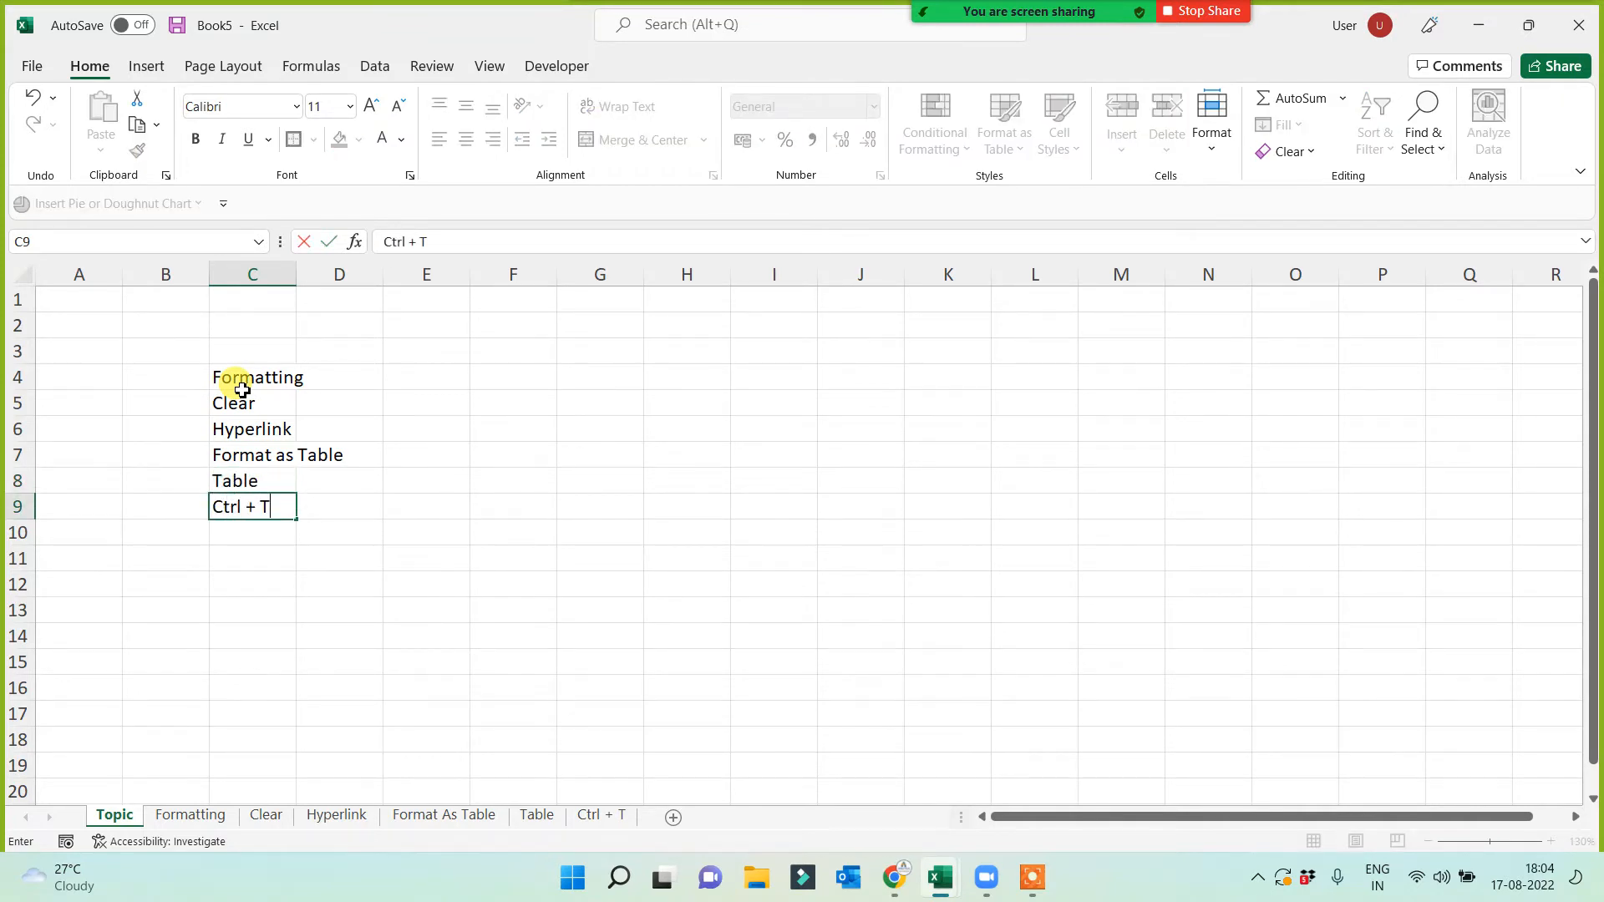
key("Return")
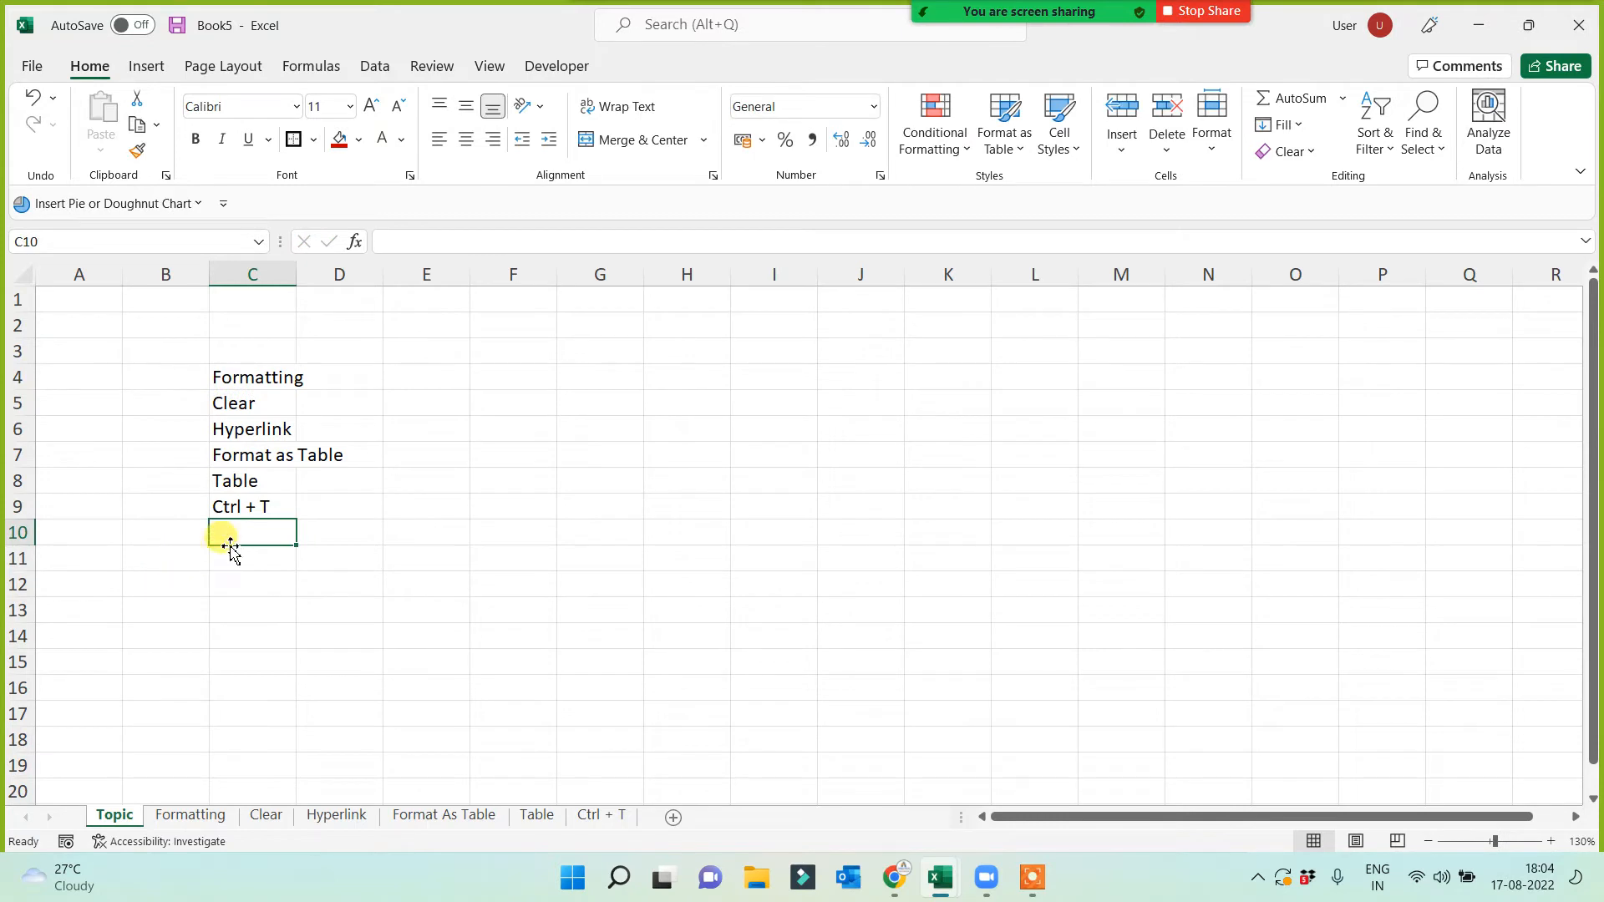
Widen column C so that every topic name fits inside it, and select the Formatting entry in C4
left_click(246, 689)
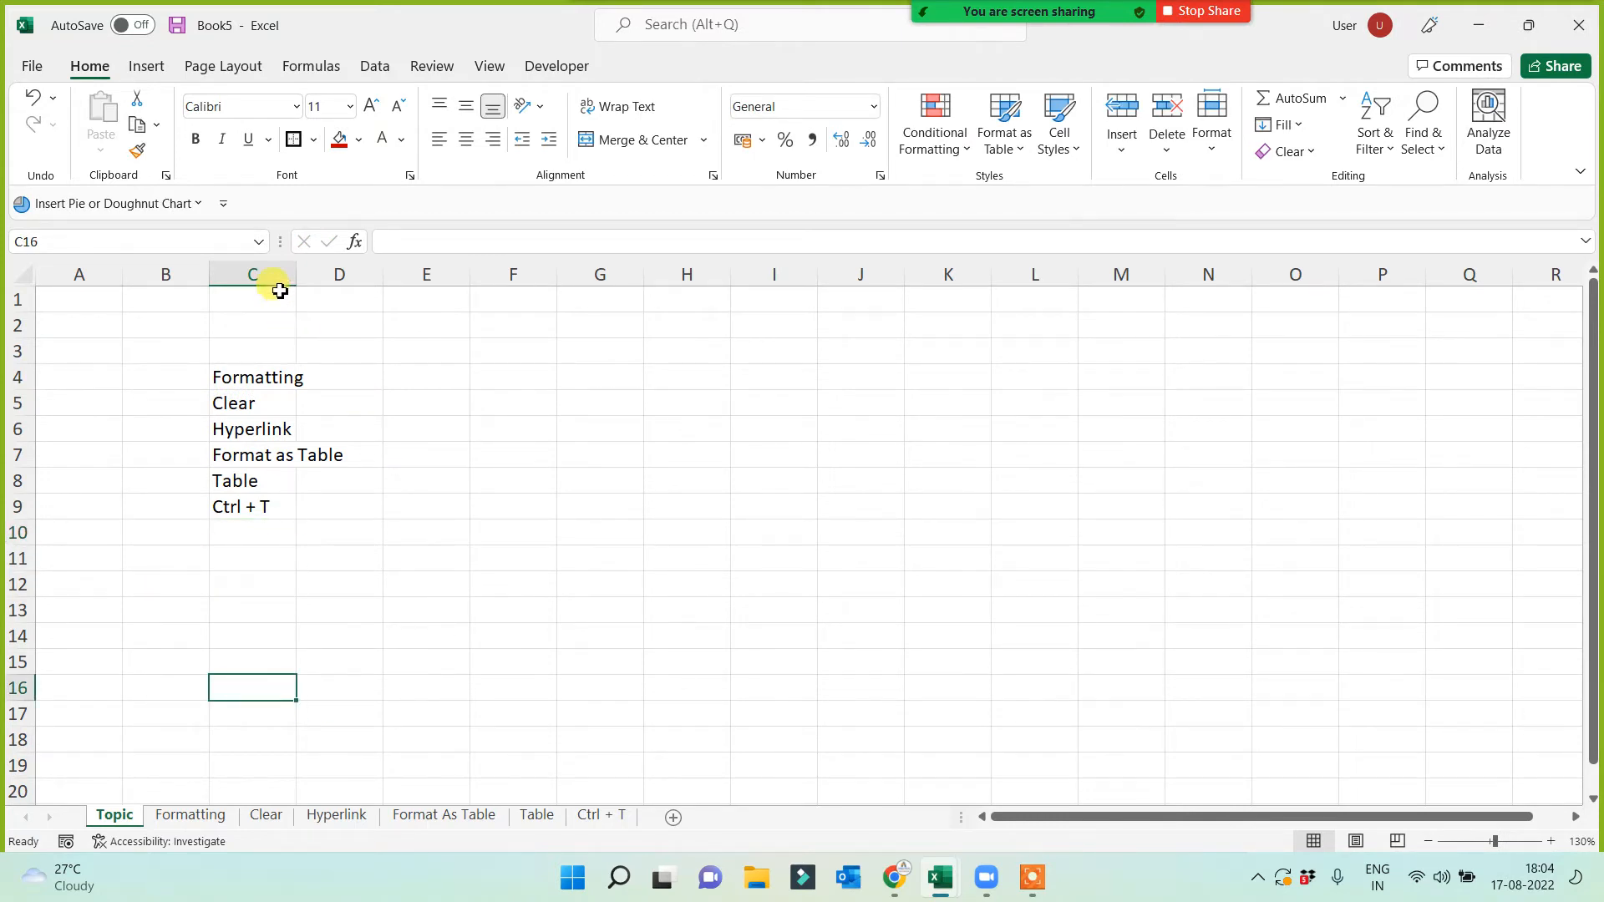
left_click_drag(296, 274, 365, 279)
left_click(286, 382)
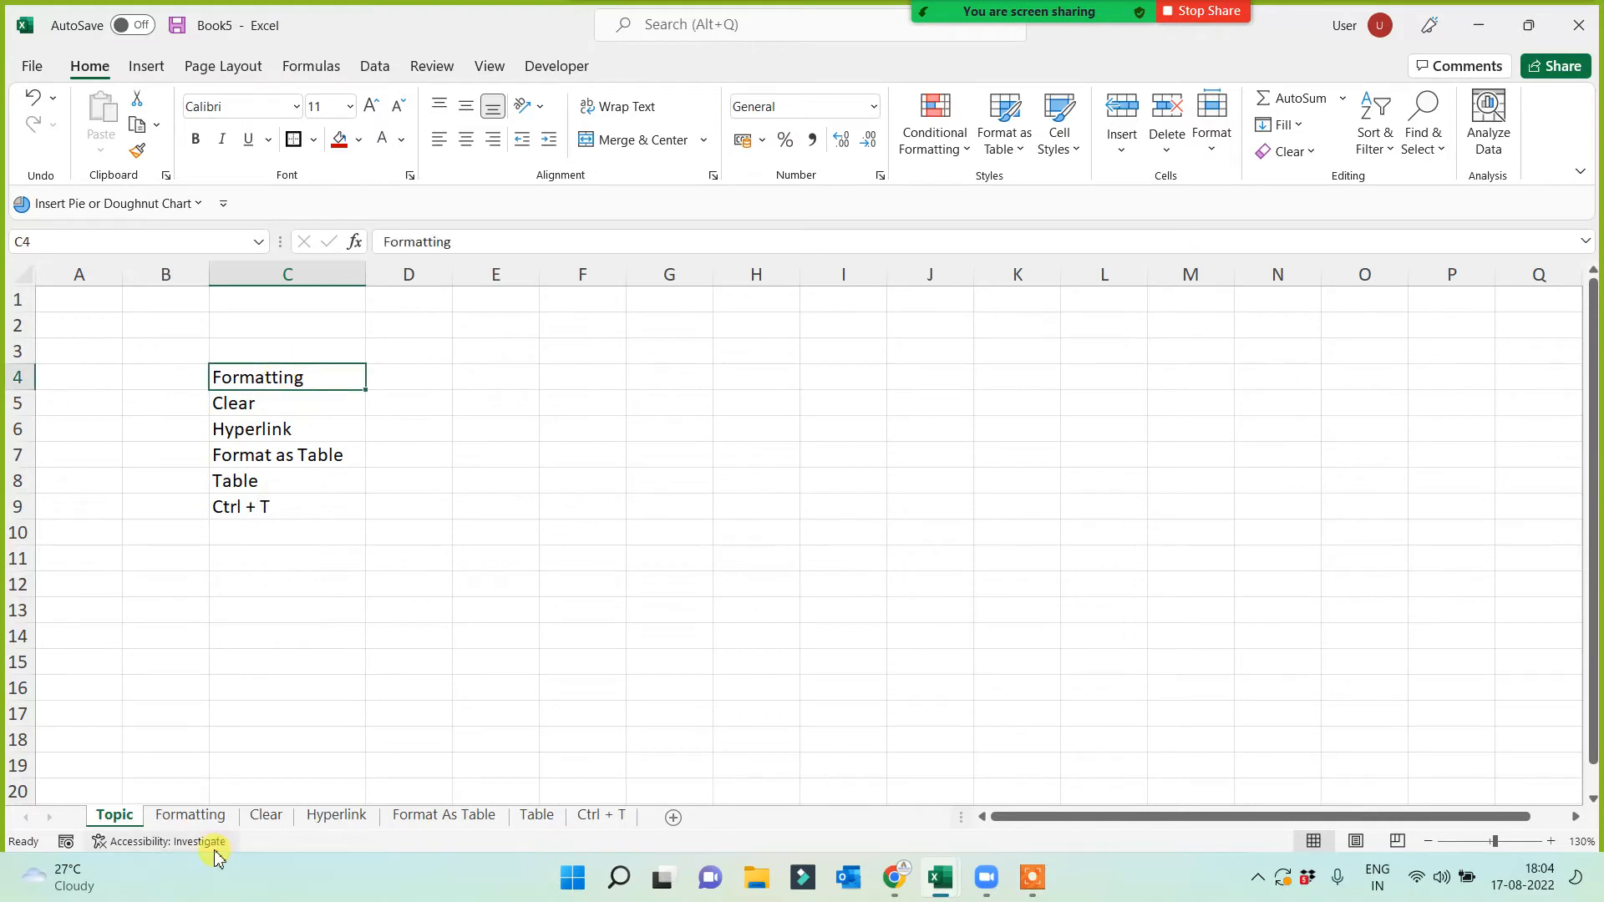
left_click(214, 816)
left_click(104, 815)
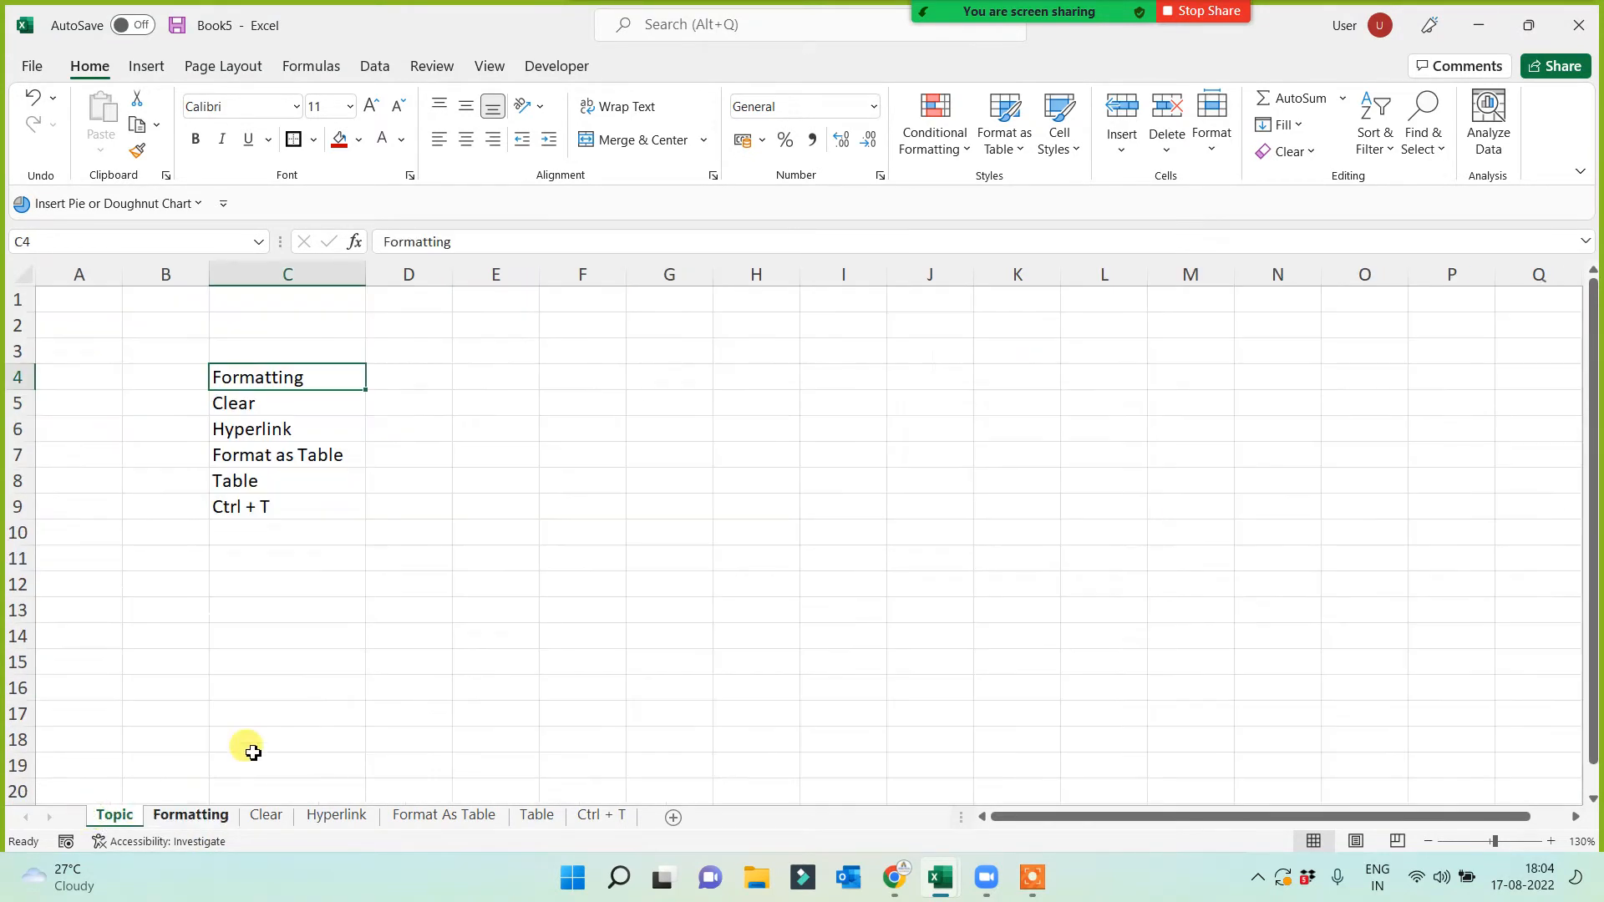
left_click(276, 462)
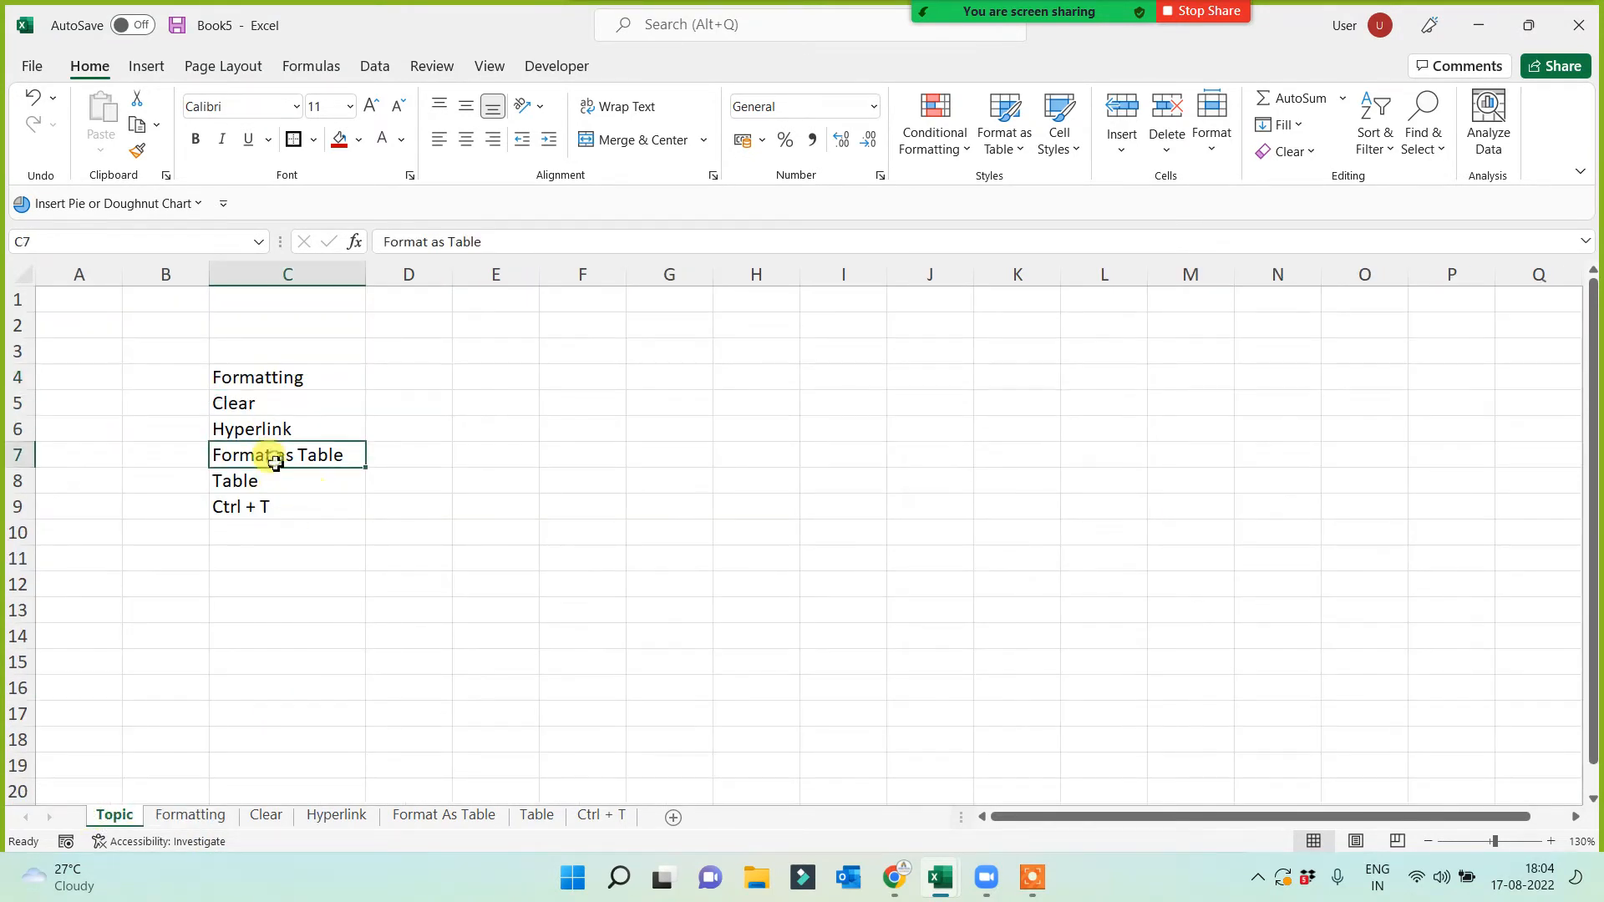
left_click(430, 816)
left_click(111, 816)
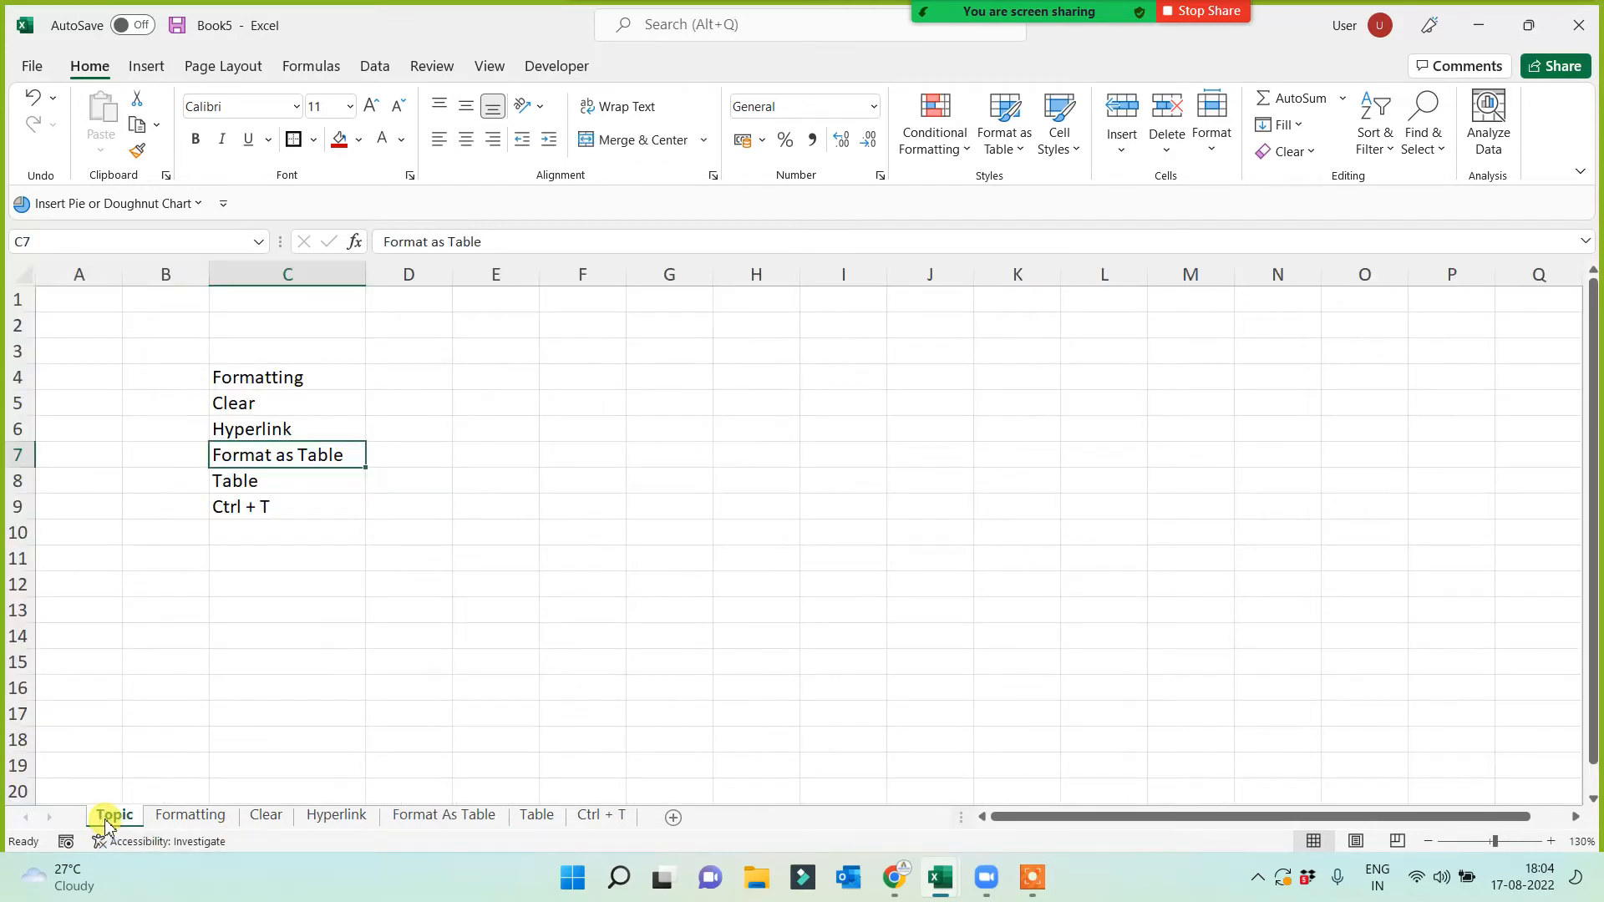
left_click(361, 686)
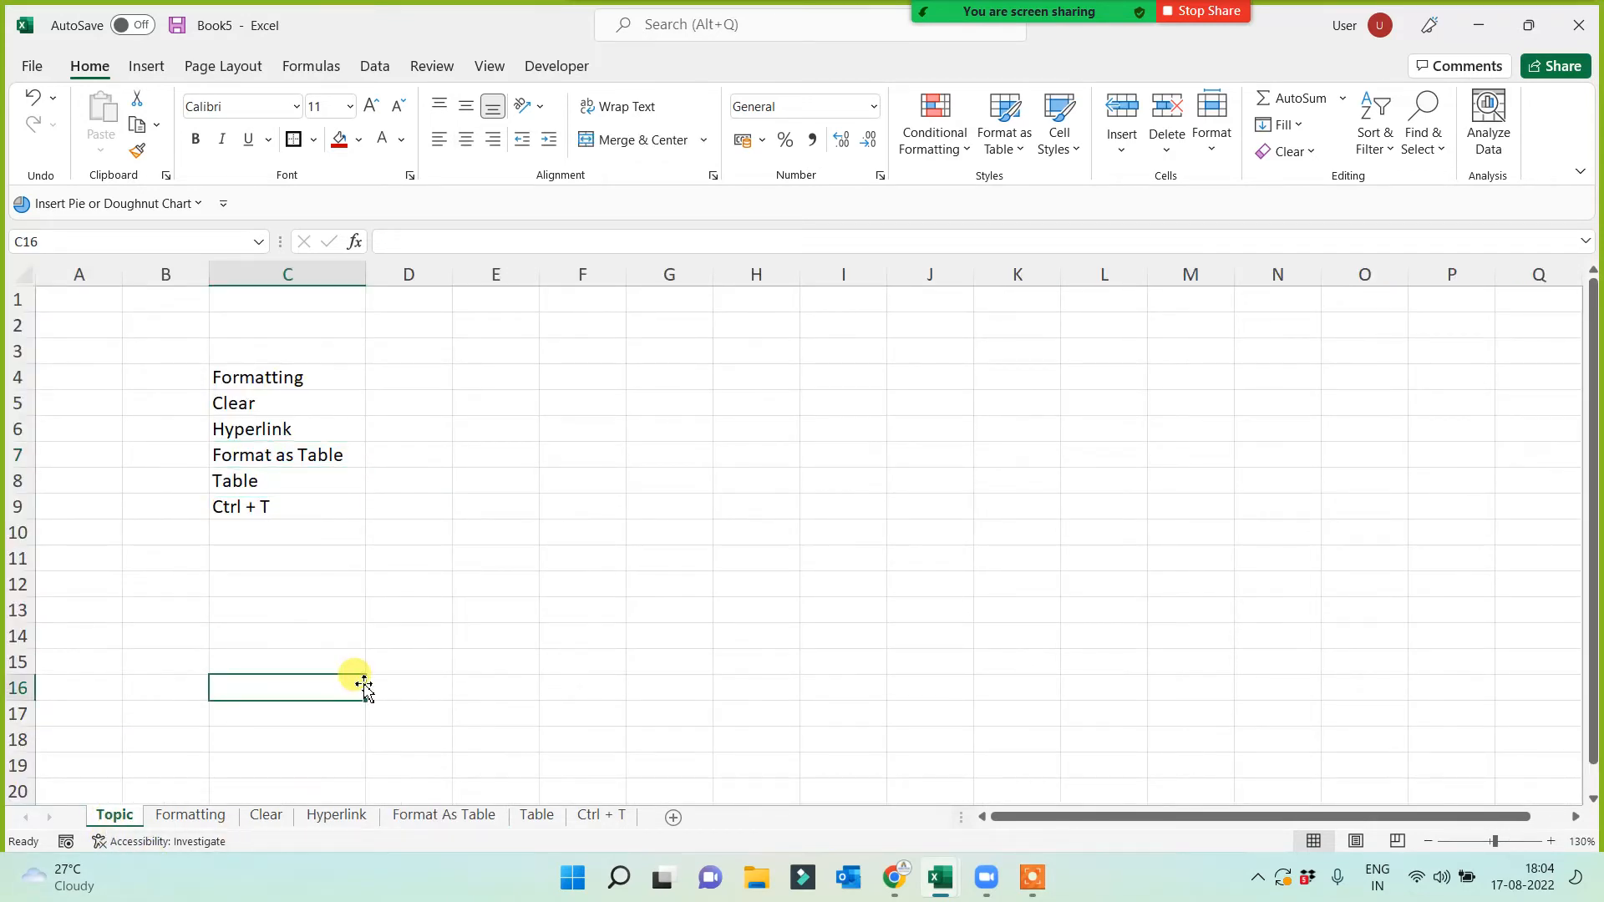
Hyperlink the Formatting entry in C4 to cell A1 of the Formatting sheet as a place in this document
right_click(275, 380)
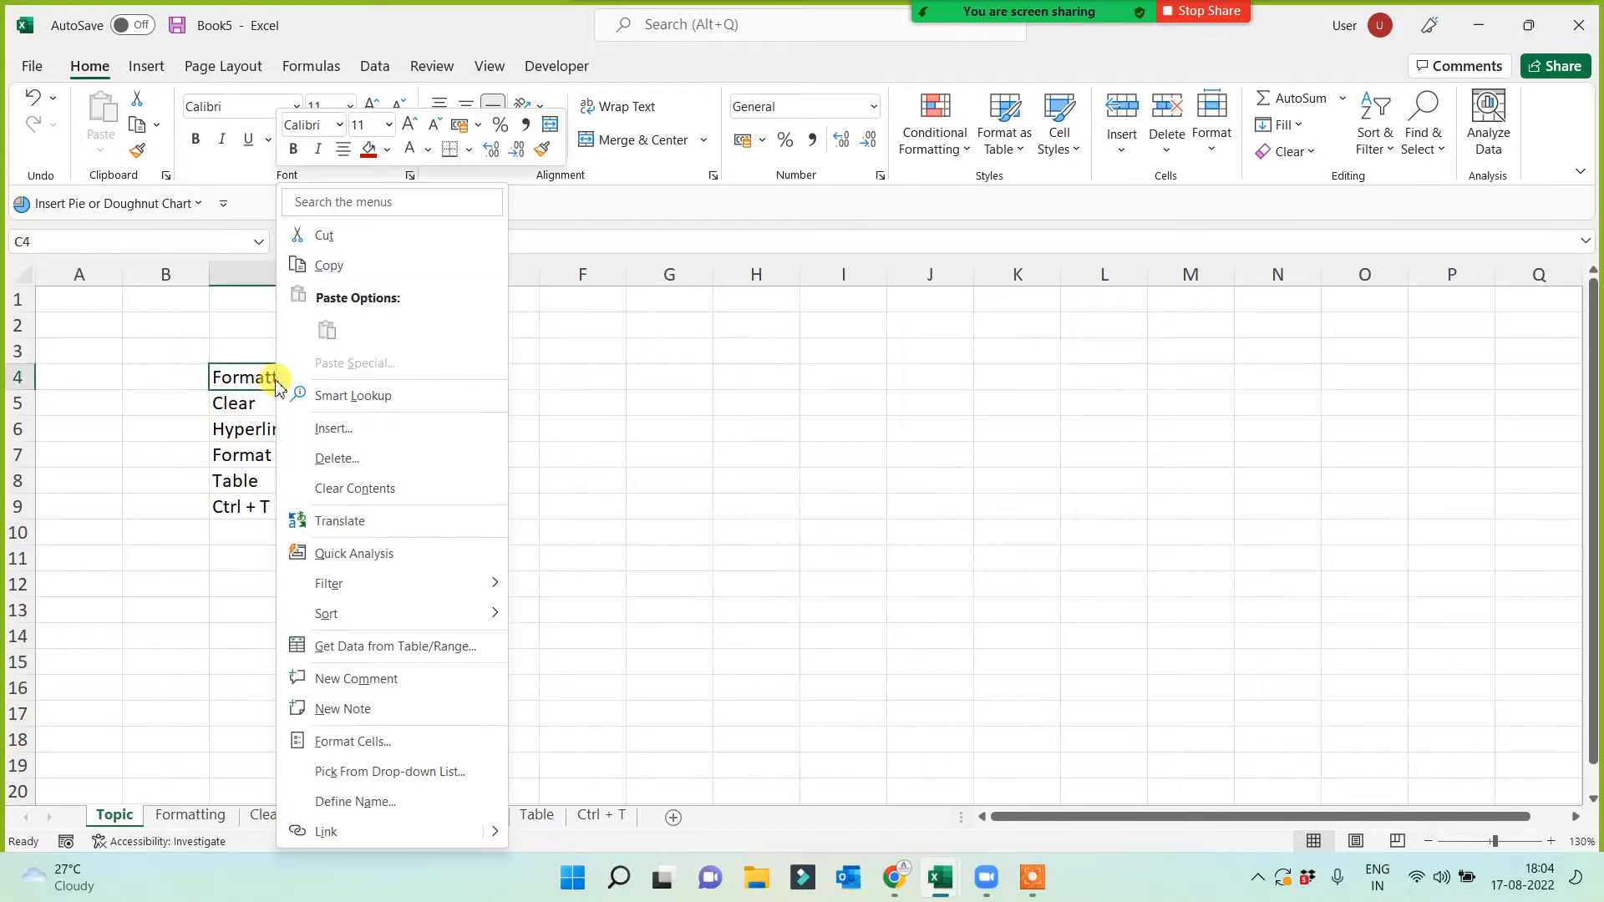
left_click(332, 835)
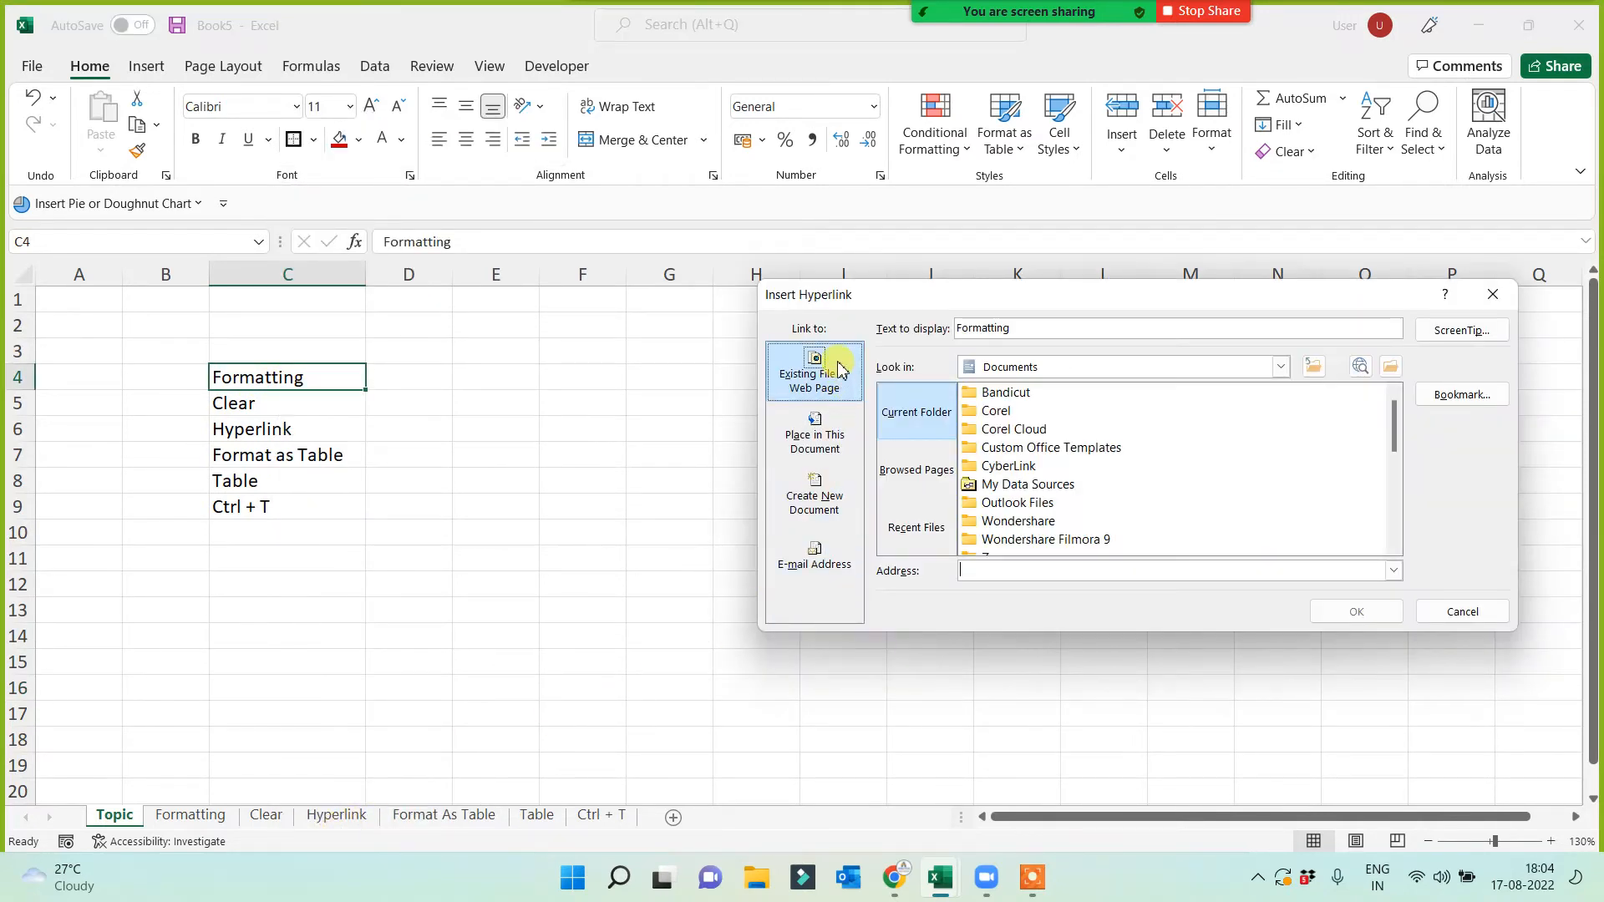
left_click(818, 441)
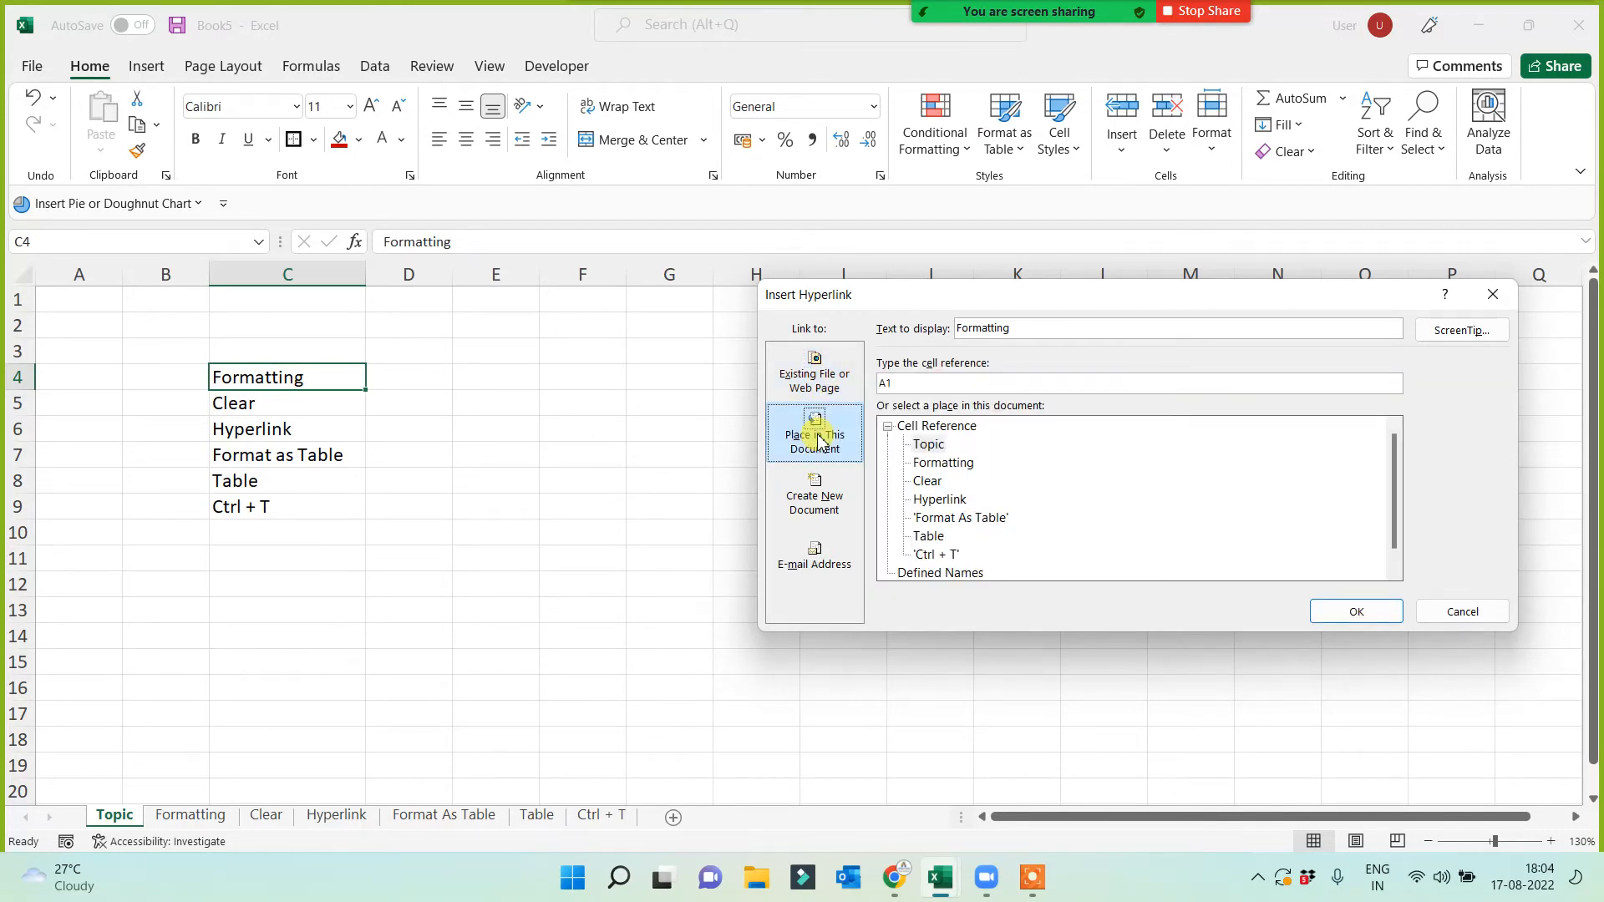
left_click(956, 463)
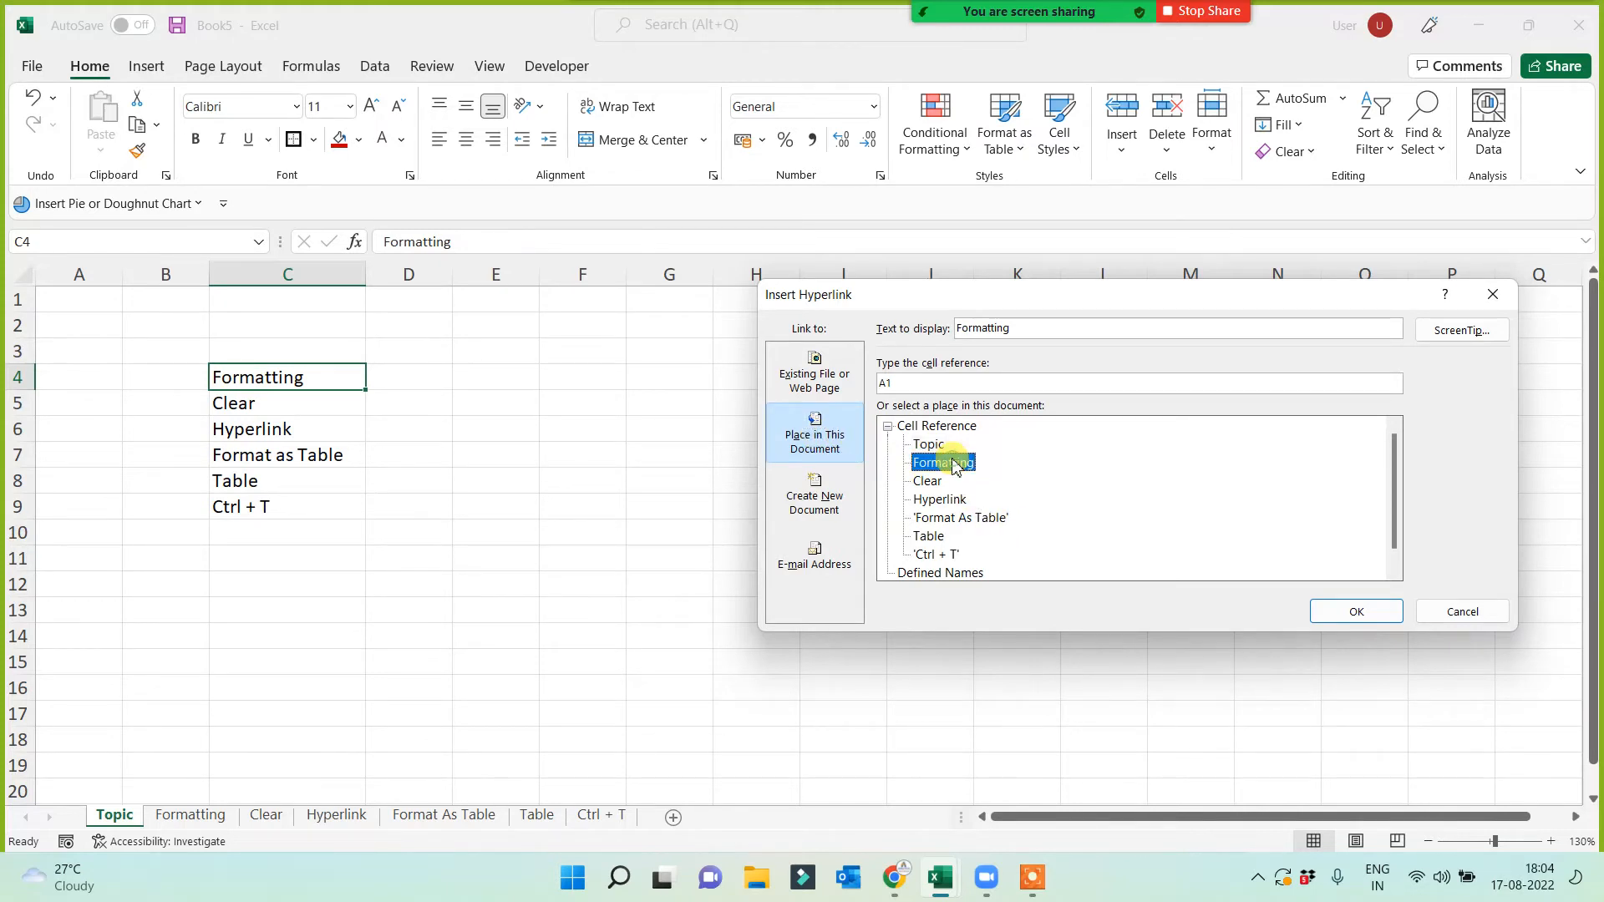
left_click(1357, 612)
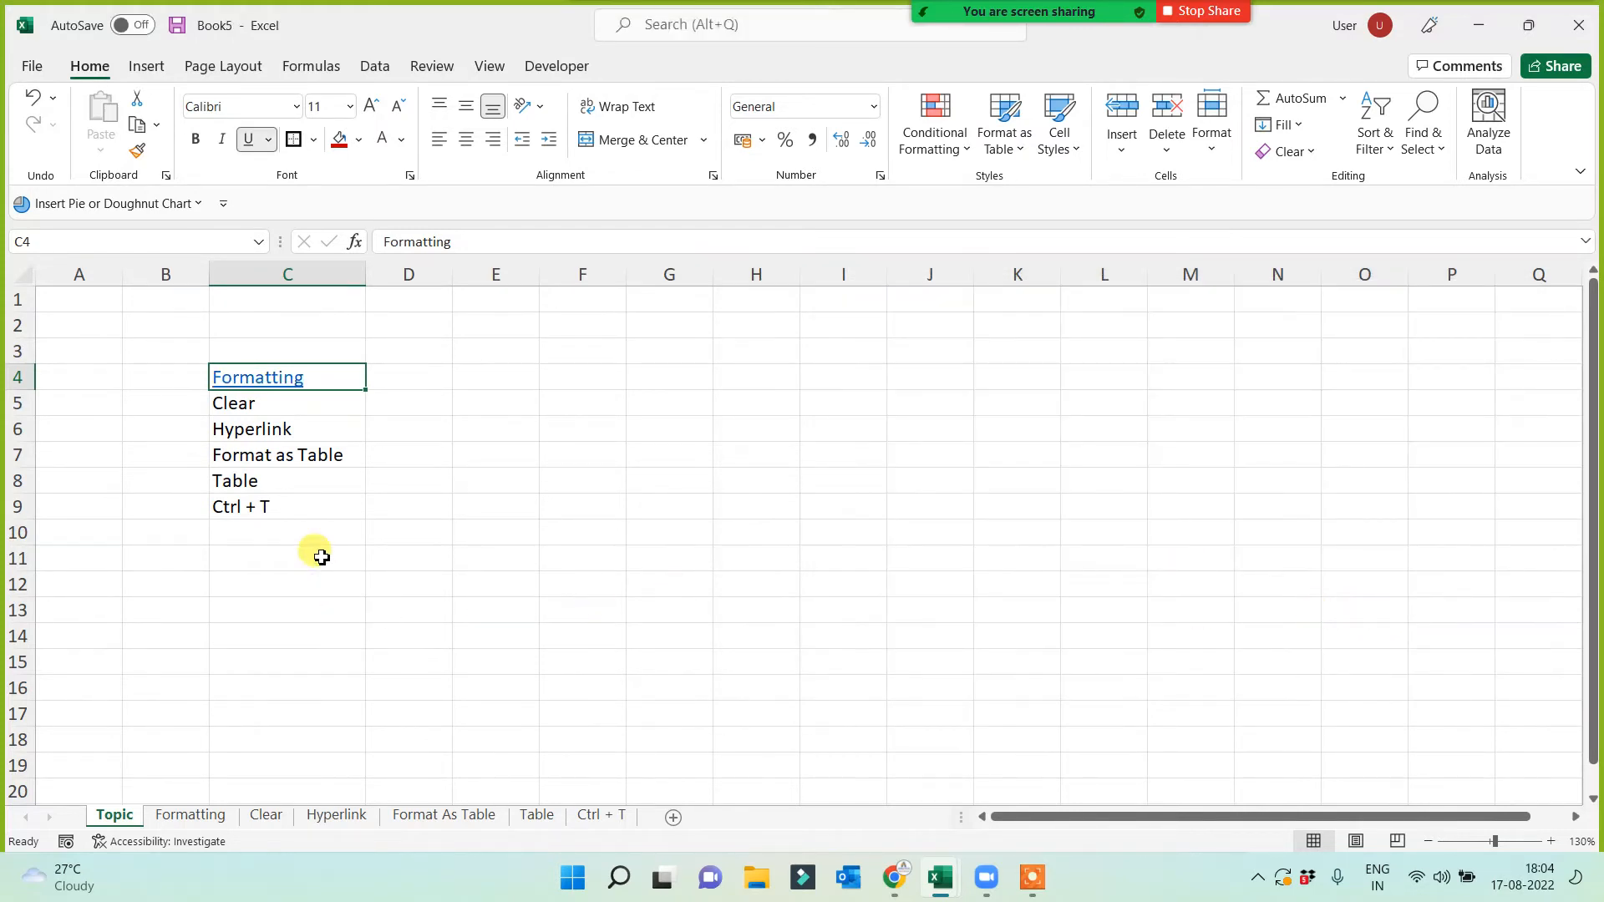
Hyperlink the Hyperlink entry in C6 to cell A1 of the Hyperlink sheet in this document
right_click(288, 435)
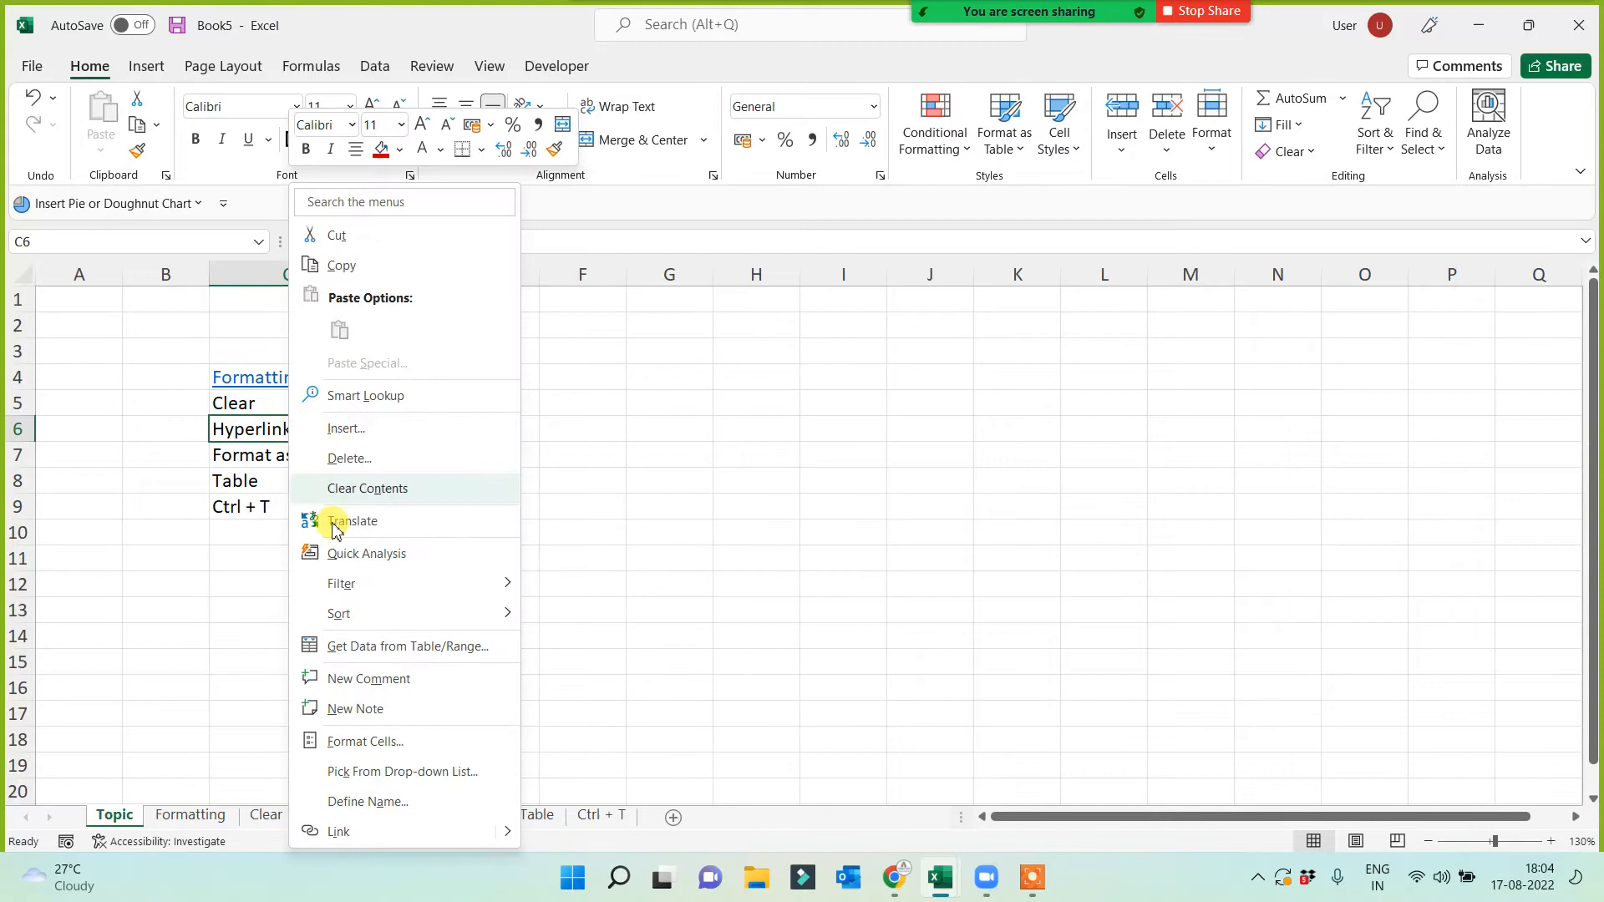
left_click(351, 827)
left_click(937, 500)
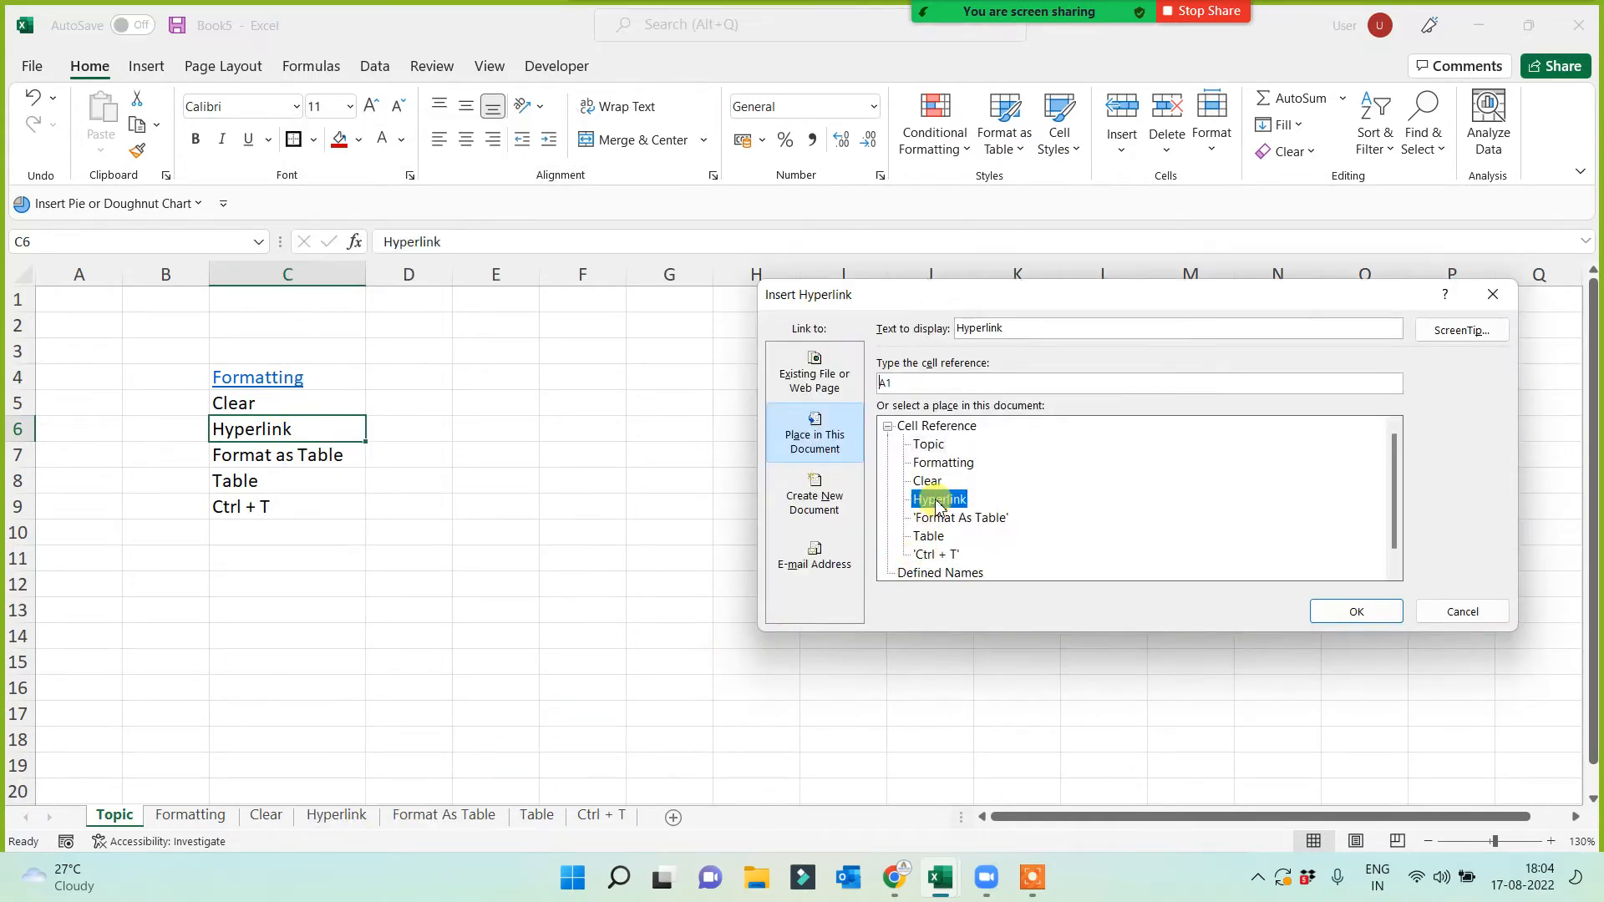
left_click(1330, 614)
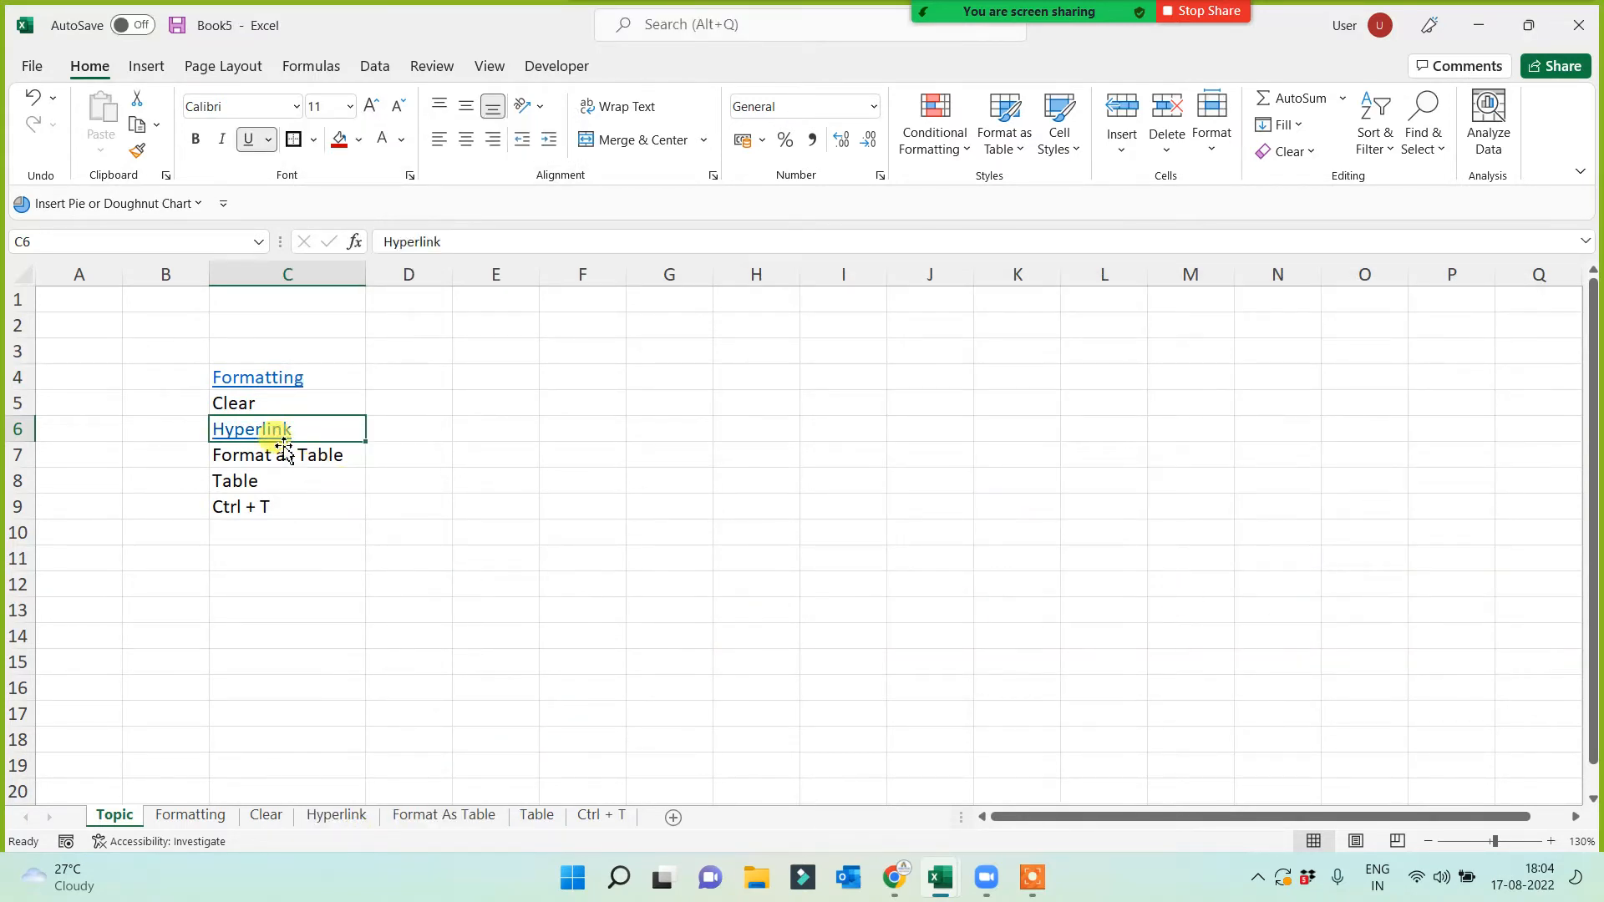
Hyperlink the Clear entry in C5 to cell A1 of the Clear sheet in this document
right_click(266, 405)
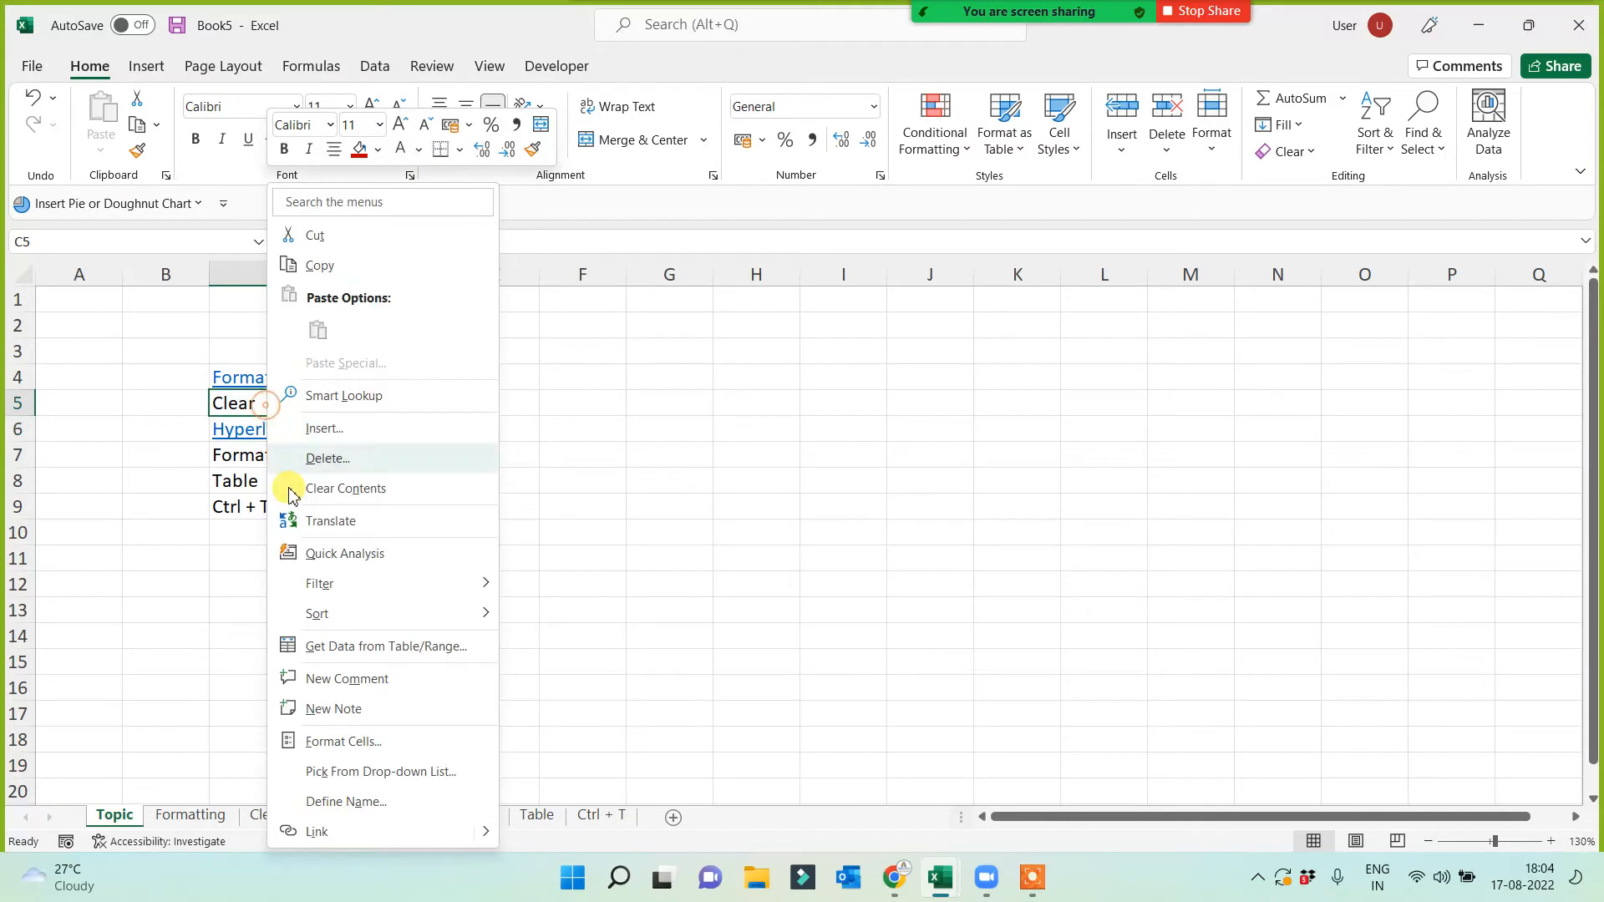
left_click(352, 833)
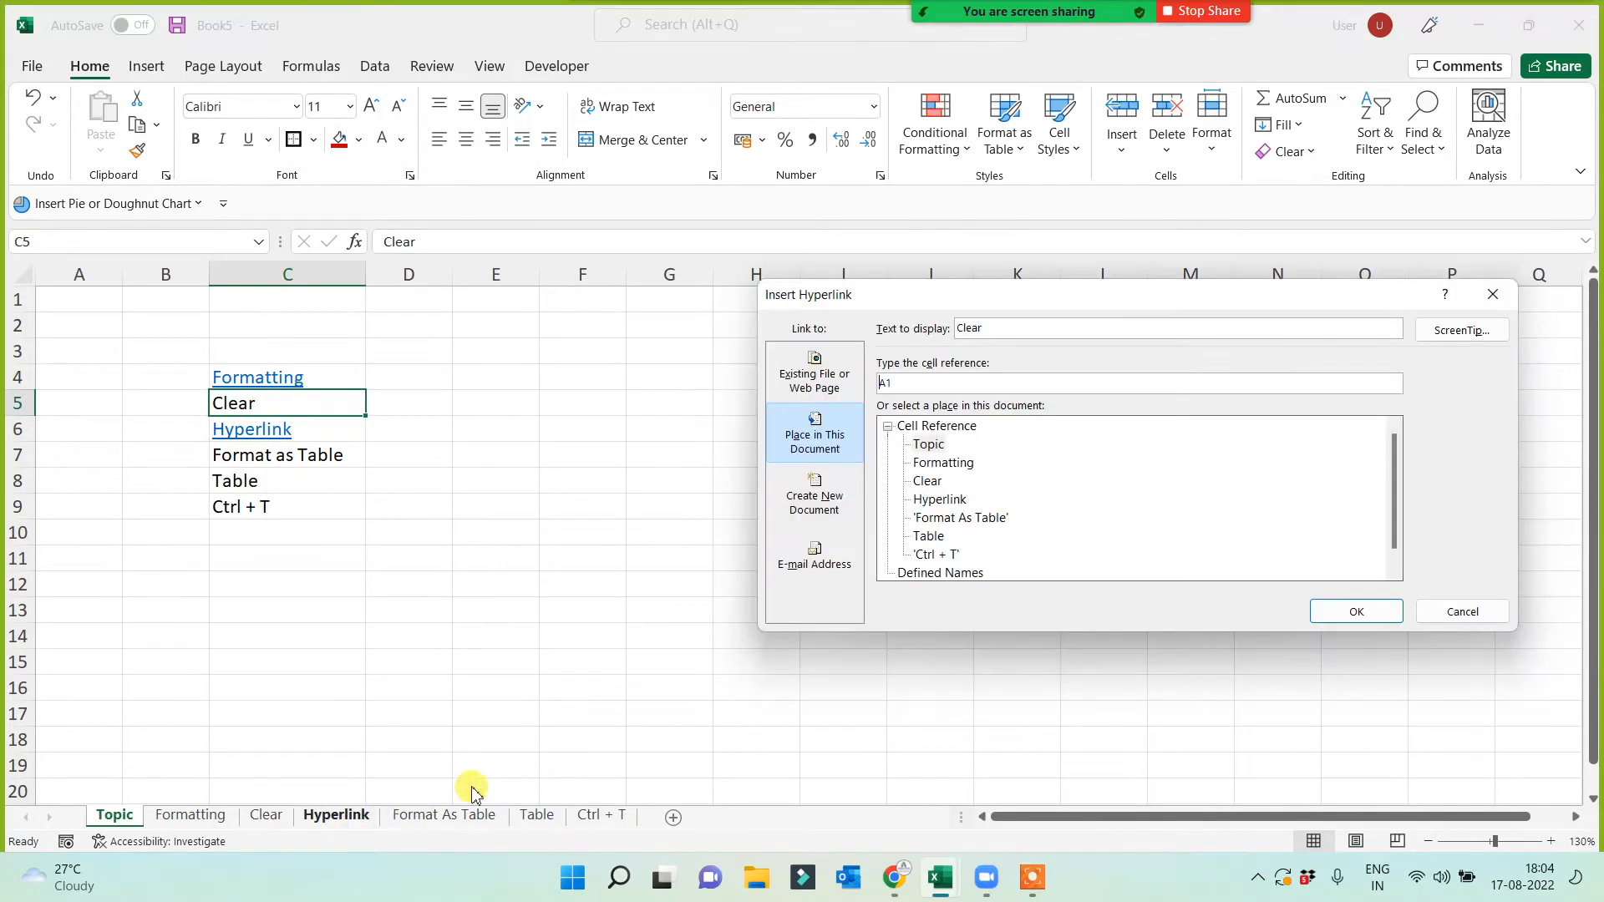
left_click(929, 481)
left_click(1330, 609)
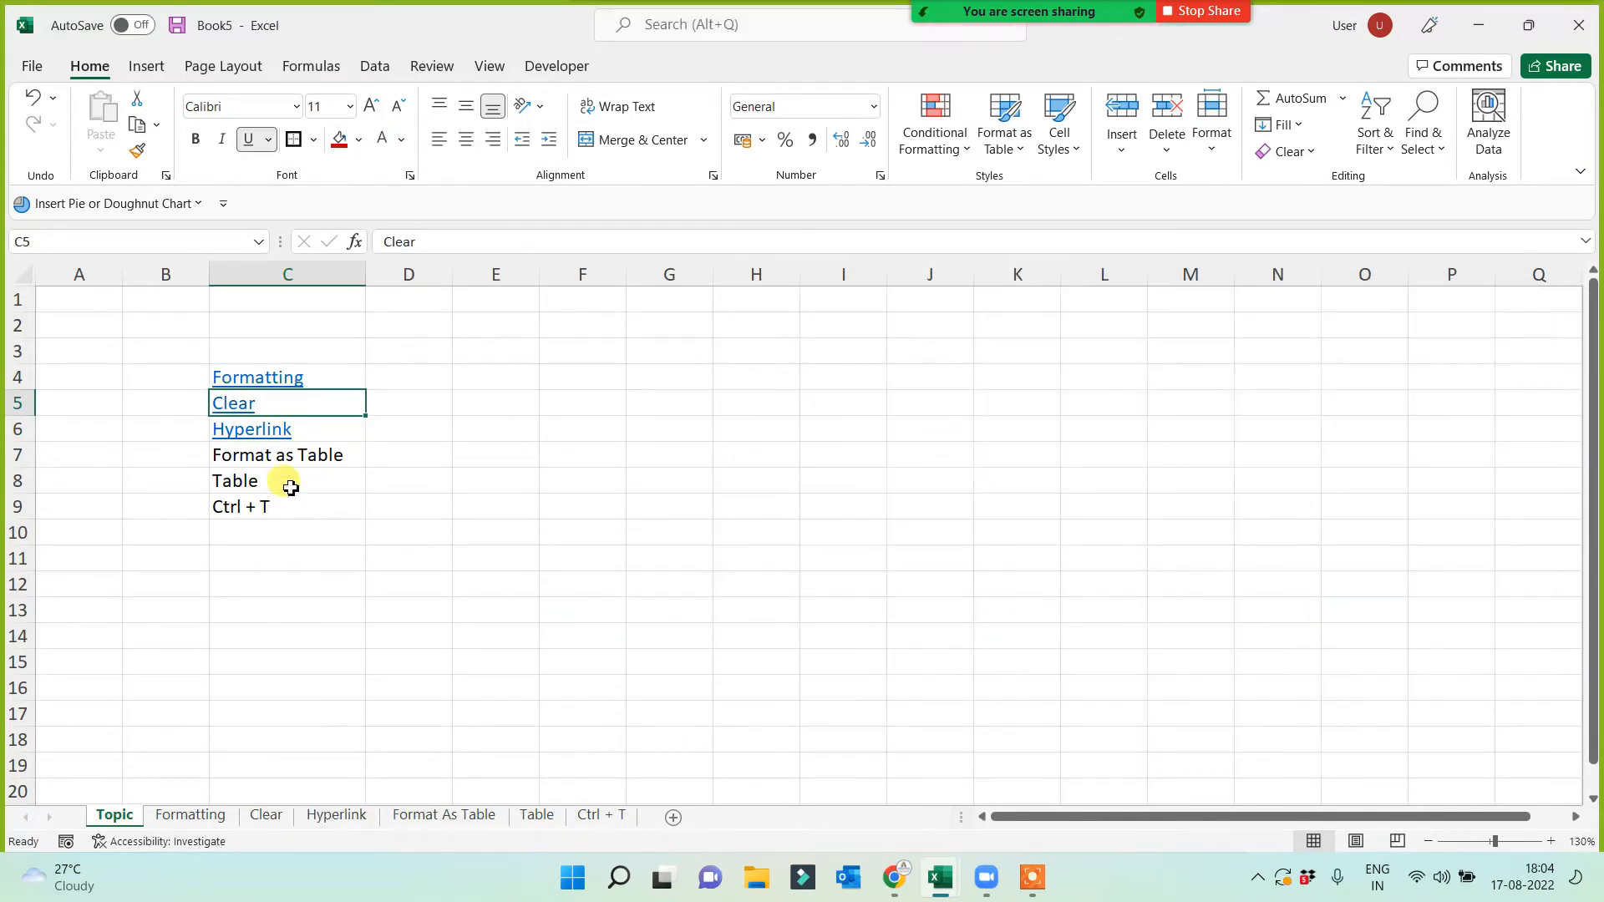
Hyperlink the Format as Table entry in C7 to cell A1 of the Format As Table sheet
right_click(277, 458)
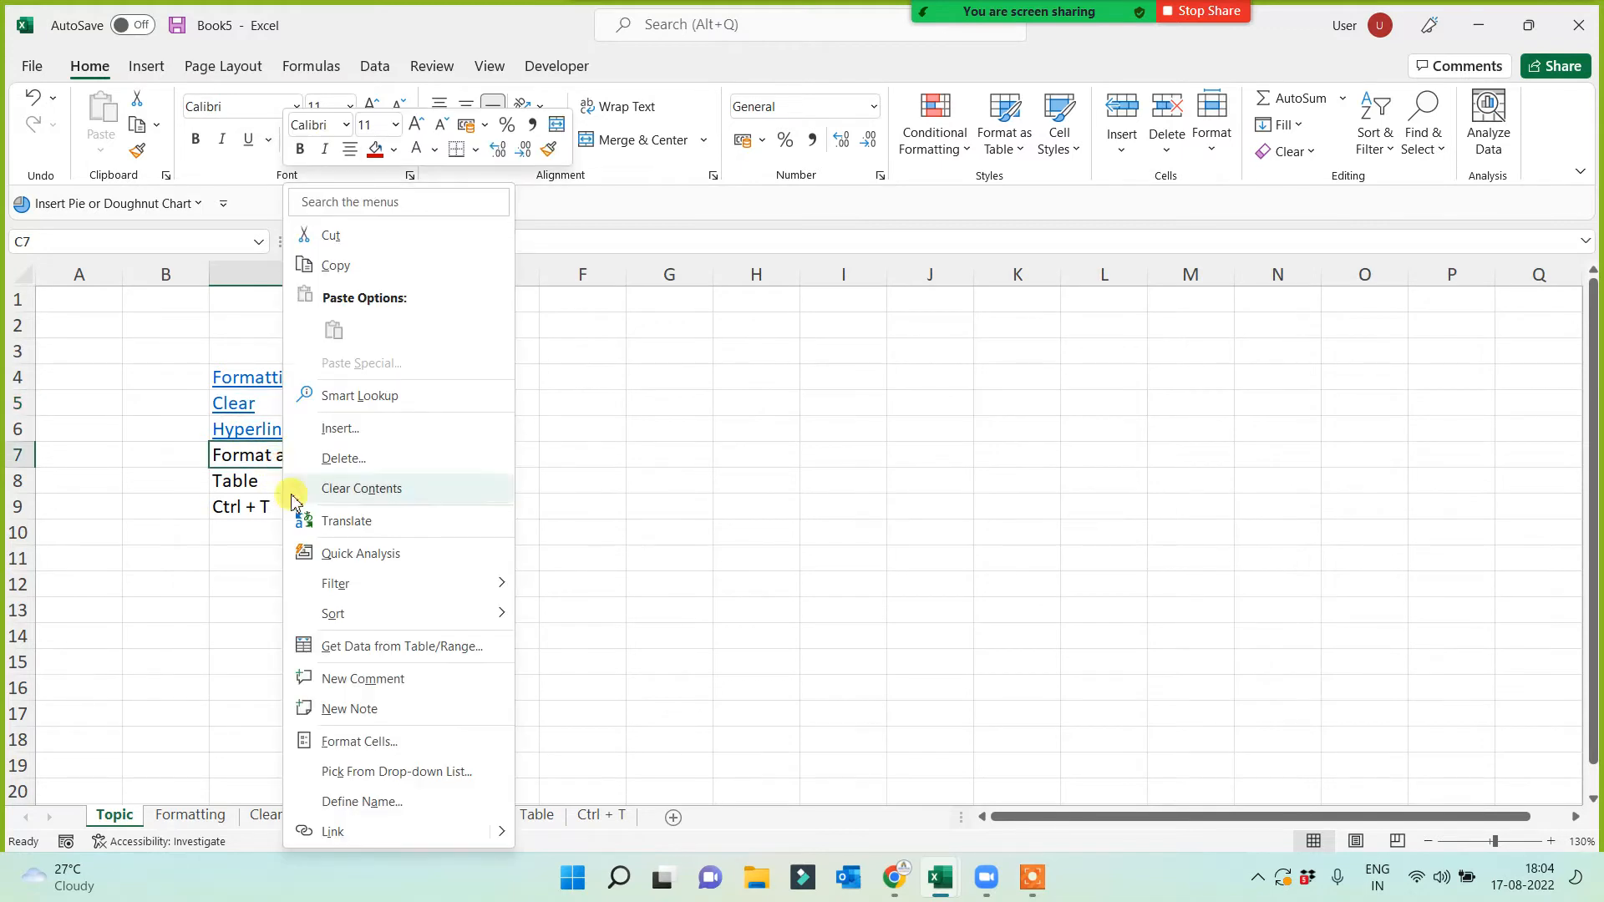
left_click(362, 830)
left_click(946, 519)
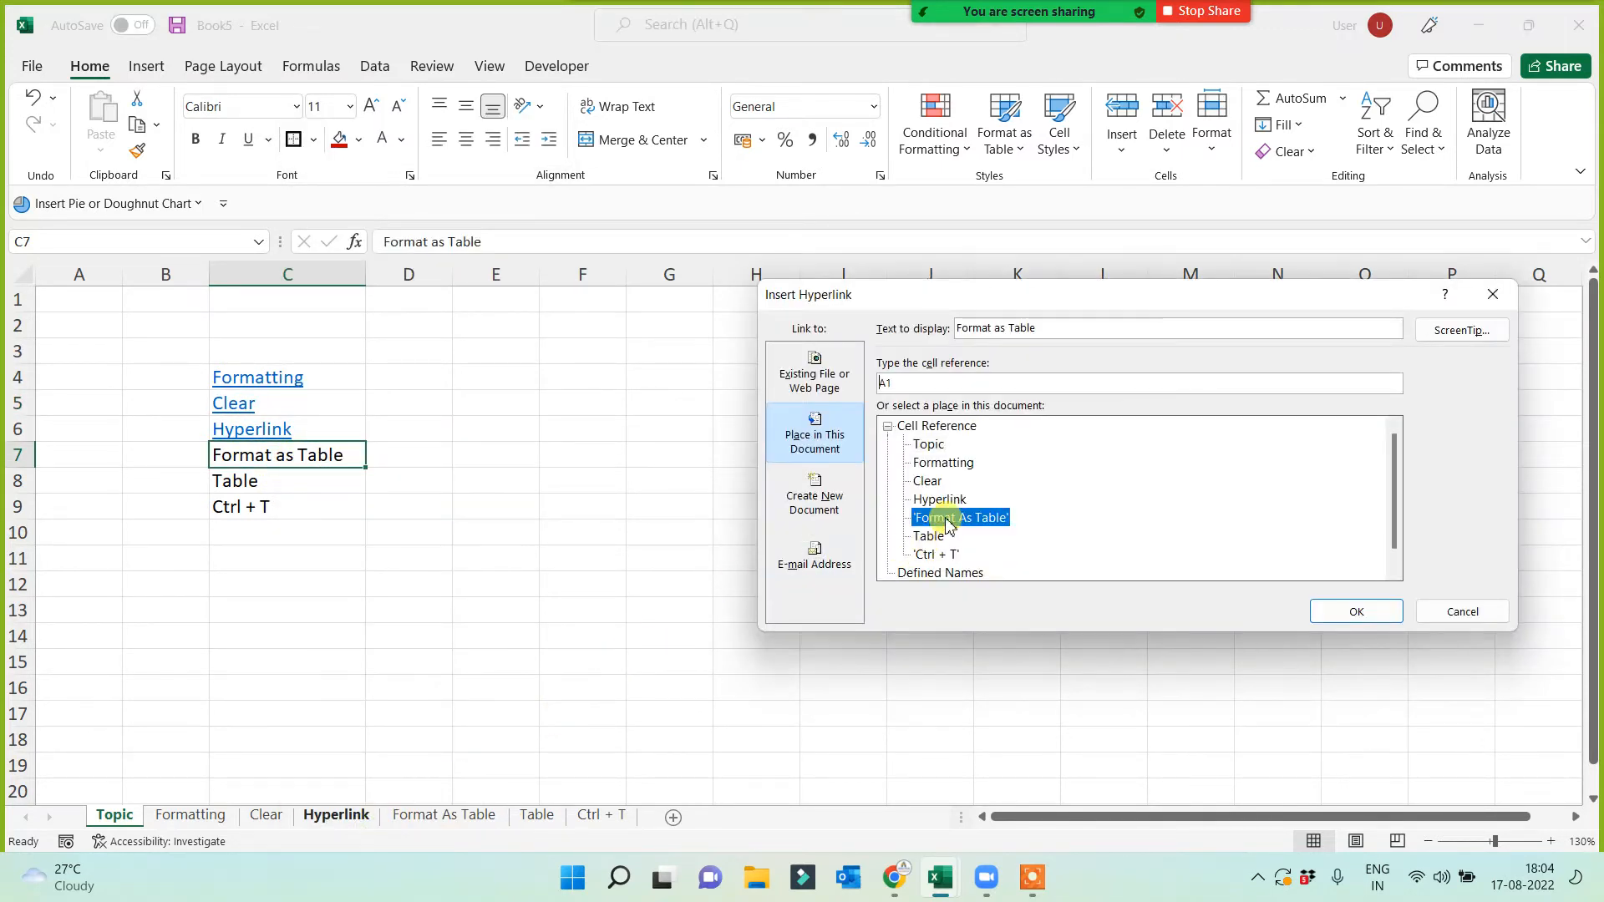
left_click(1320, 611)
Hyperlink the Table entry in C8 to cell A1 of the Table sheet in this document
right_click(257, 491)
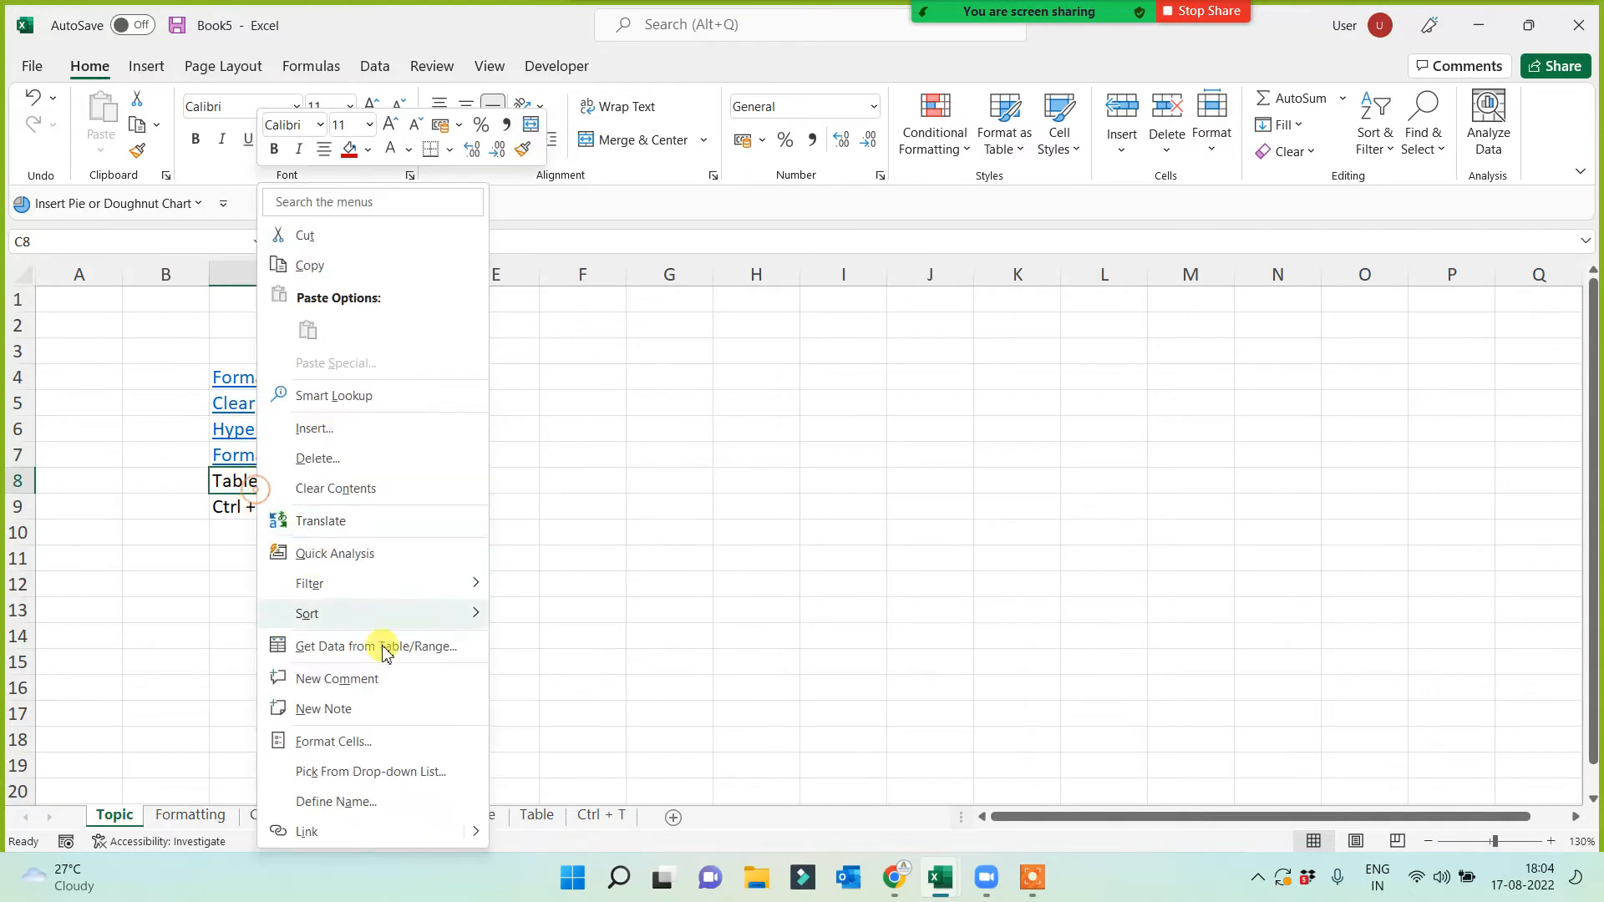
left_click(357, 827)
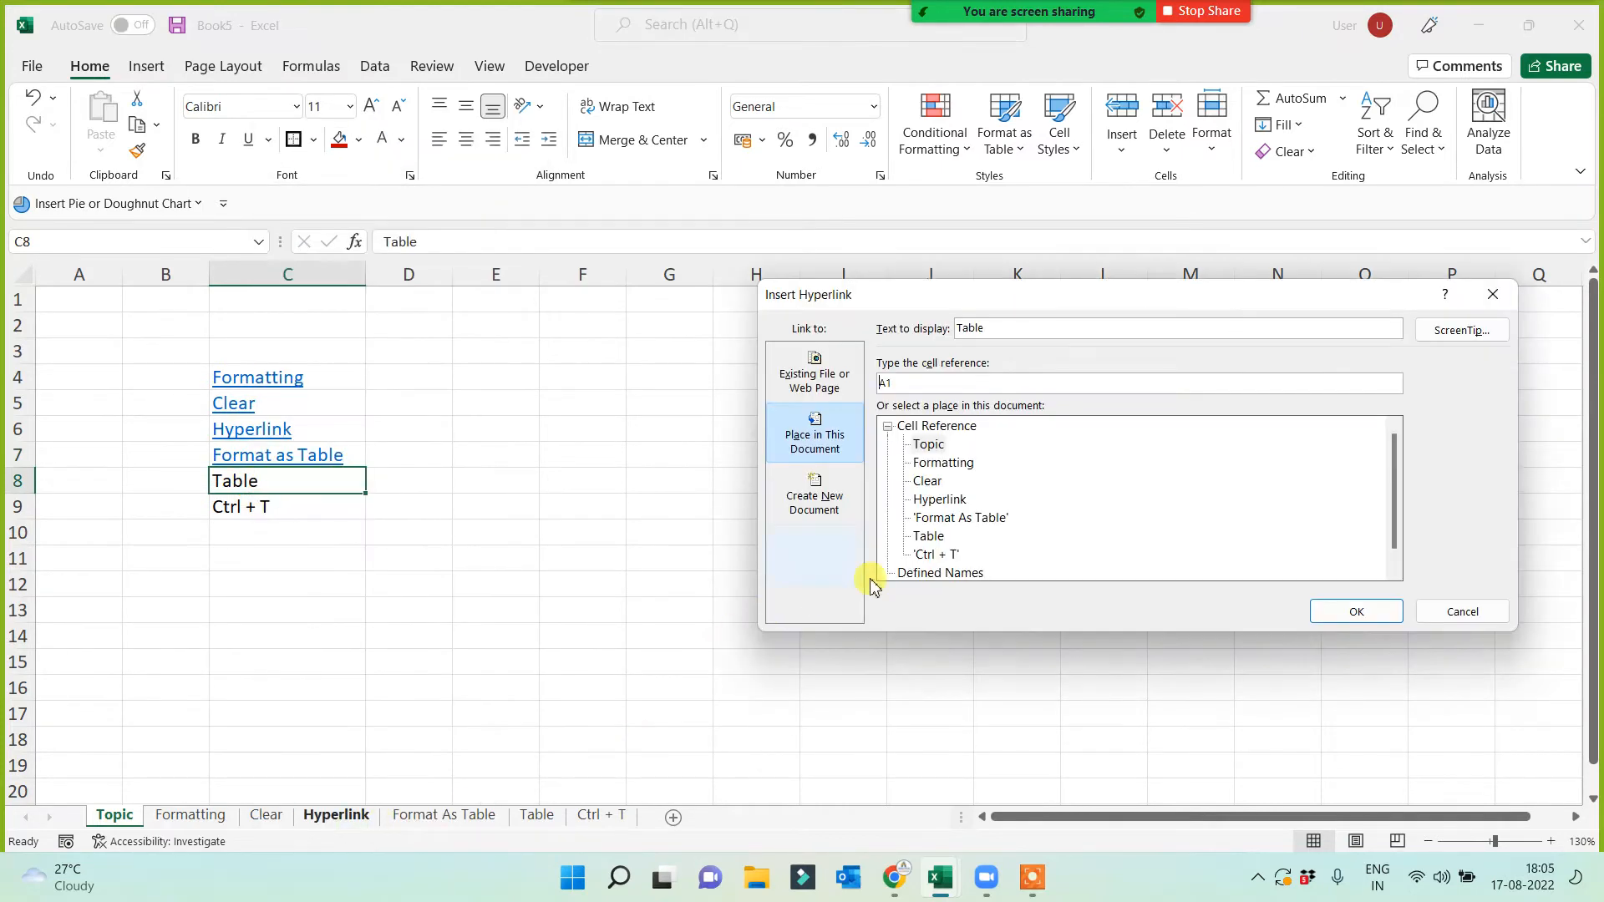
left_click(928, 535)
left_click(1343, 611)
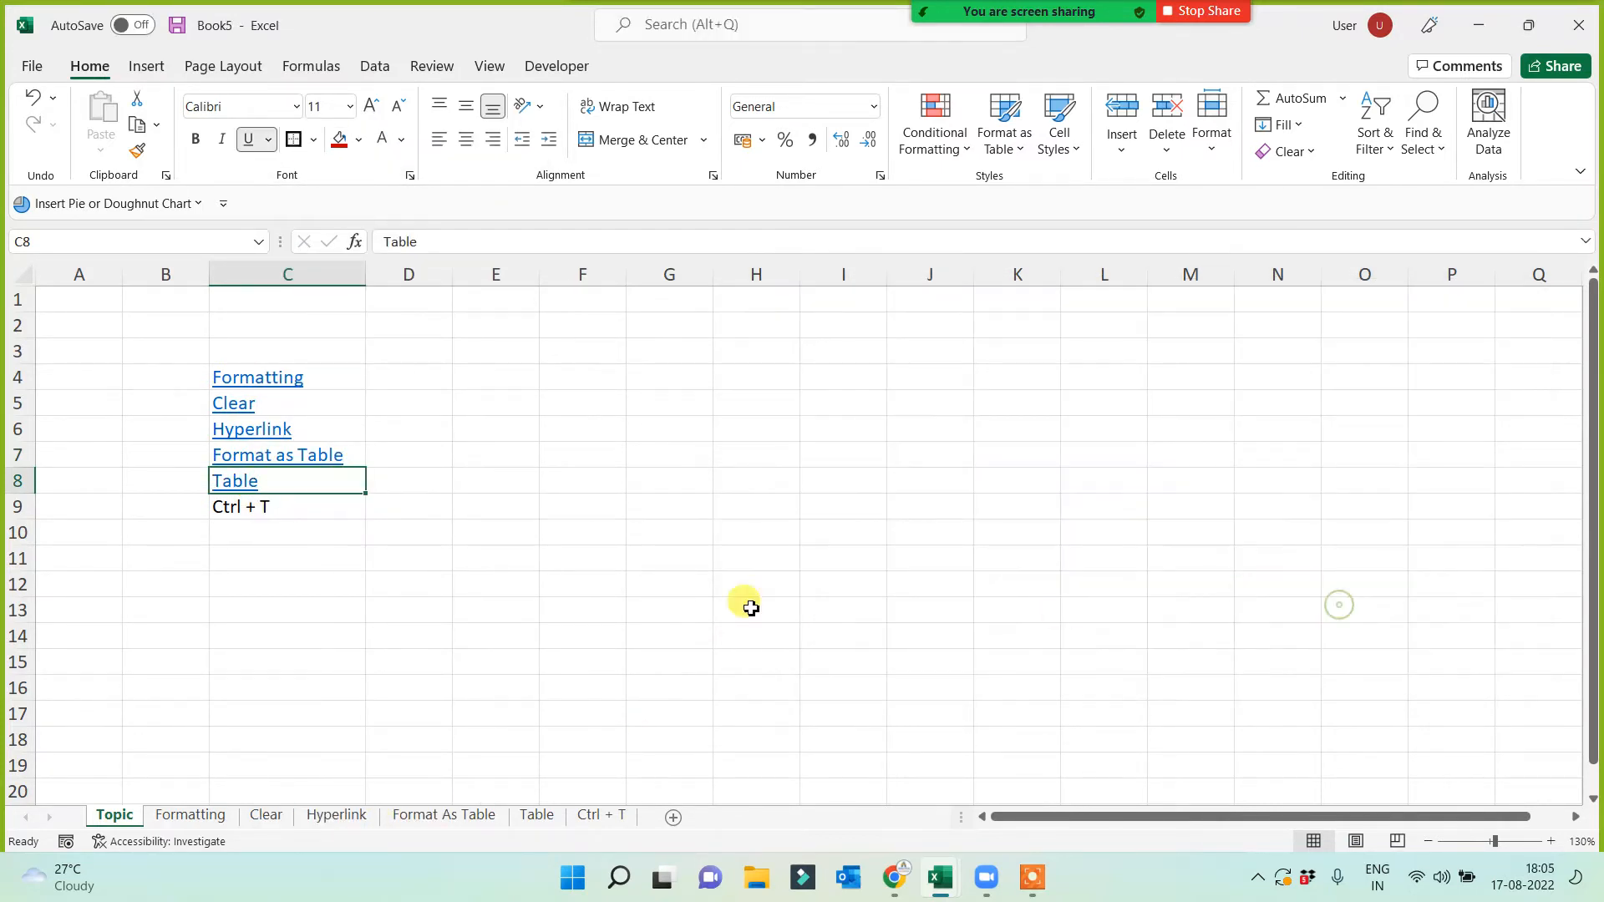
Hyperlink the Ctrl + T entry in C9 to cell A1 of the Ctrl + T sheet
right_click(304, 509)
left_click(342, 834)
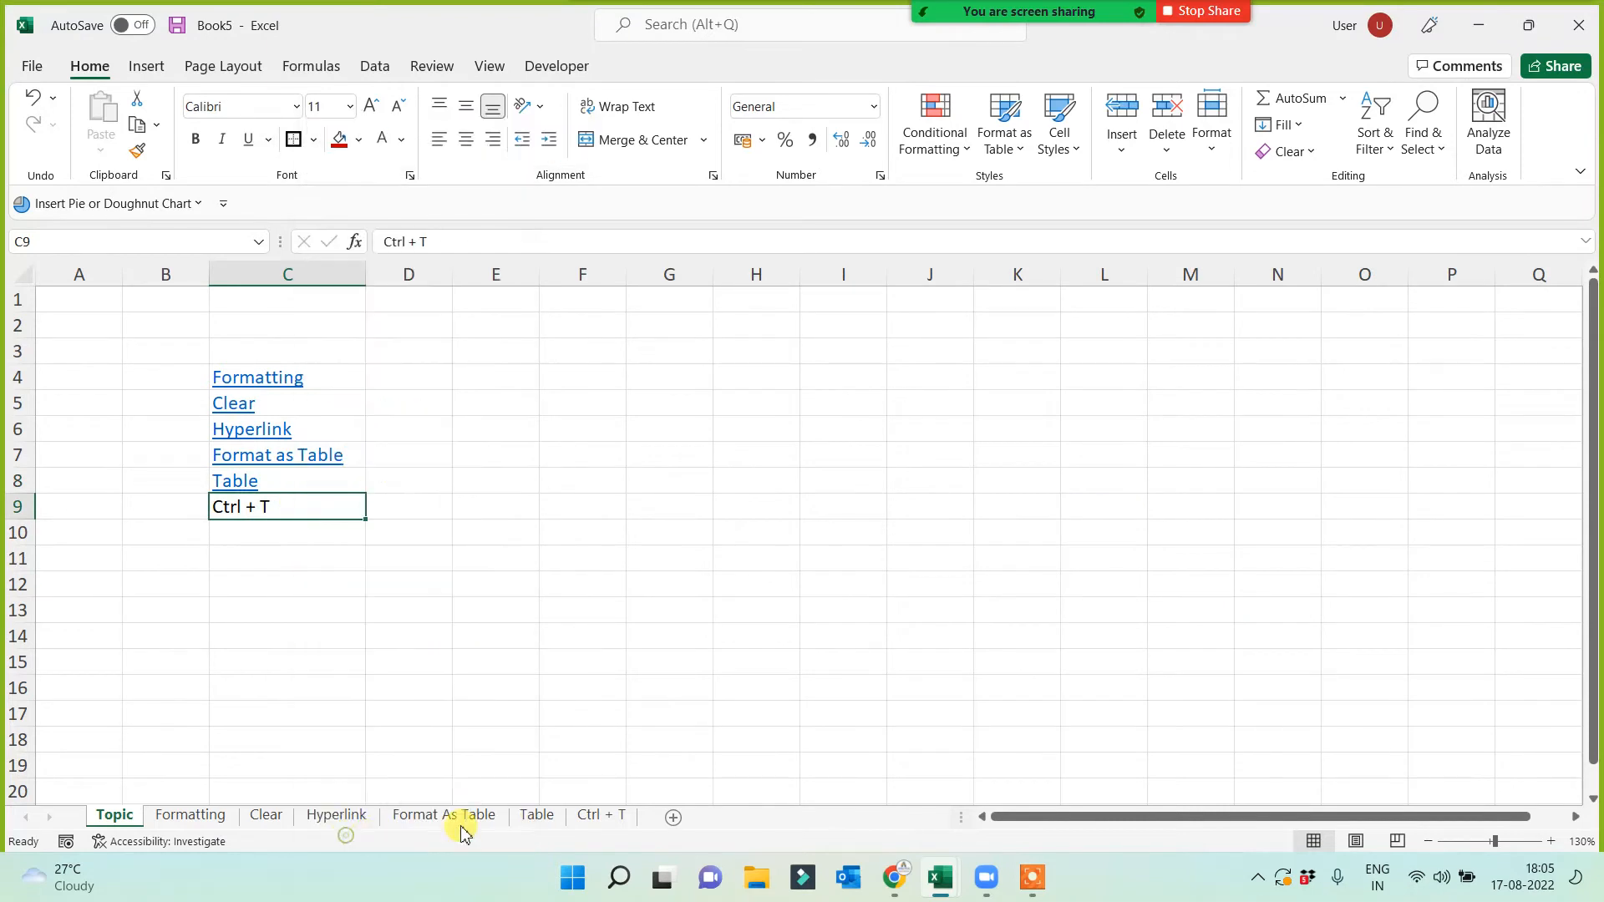
left_click(934, 555)
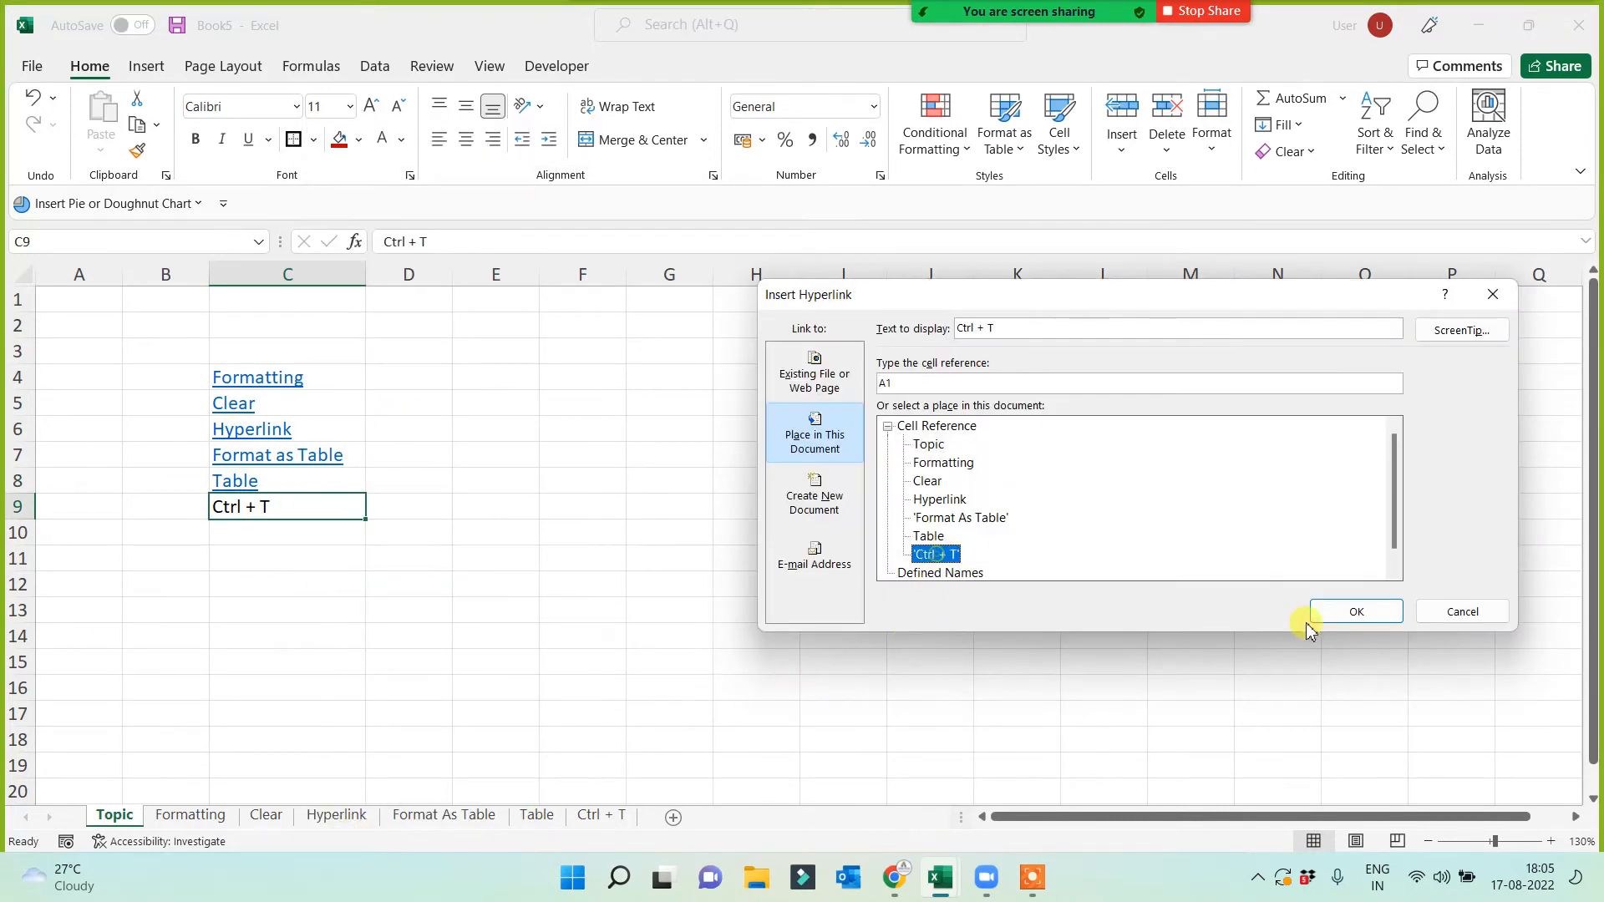
left_click(1368, 611)
left_click(617, 620)
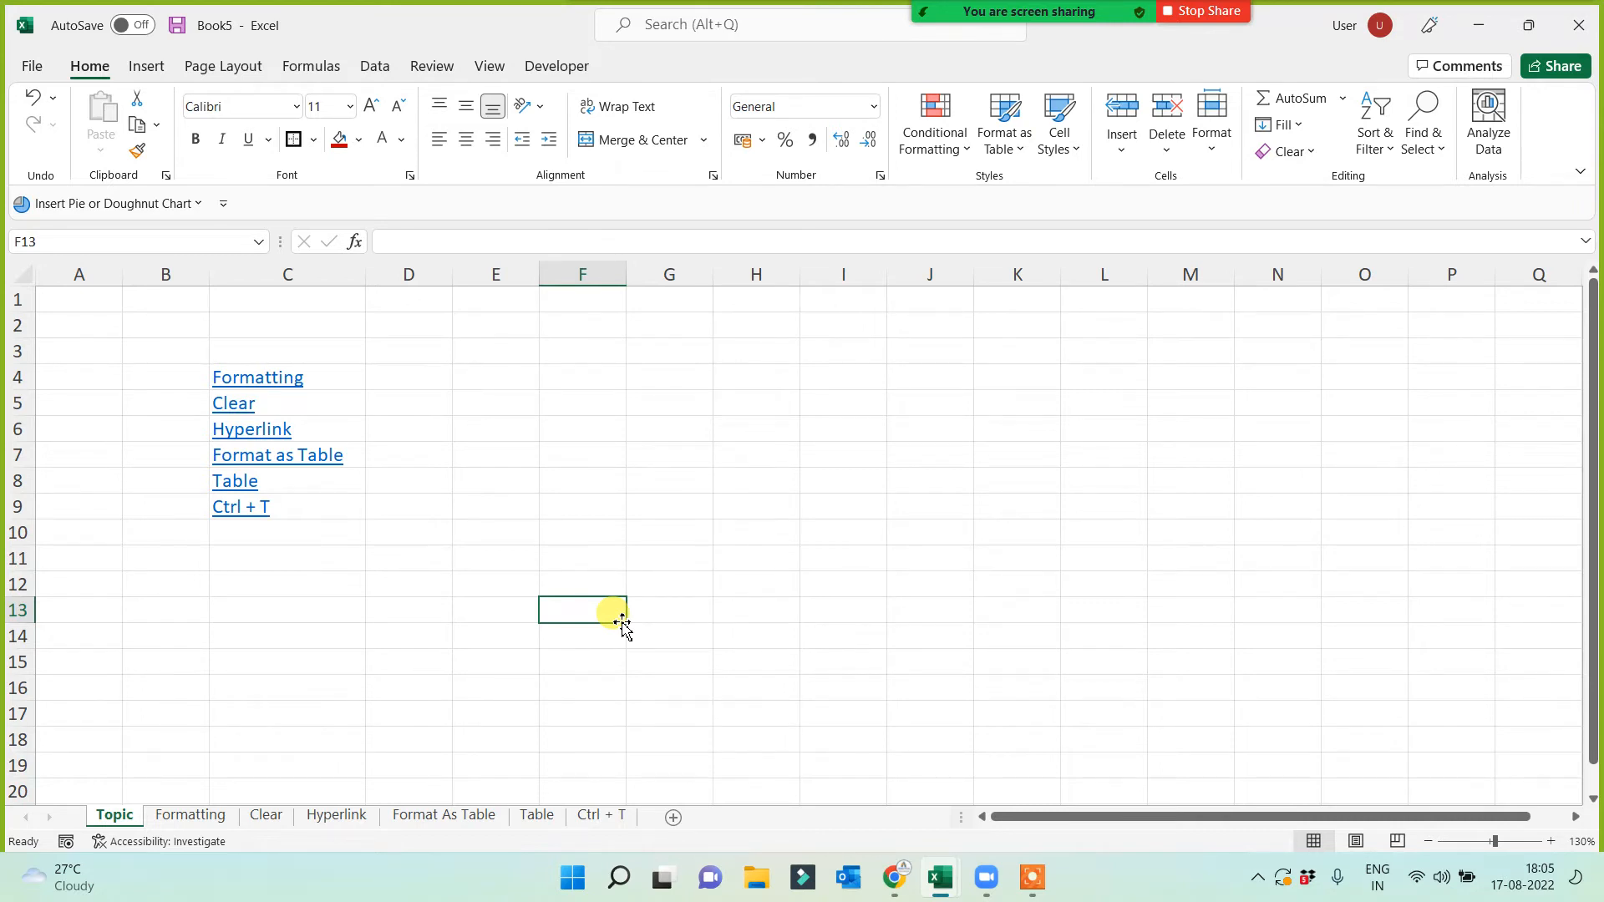
left_click(491, 426)
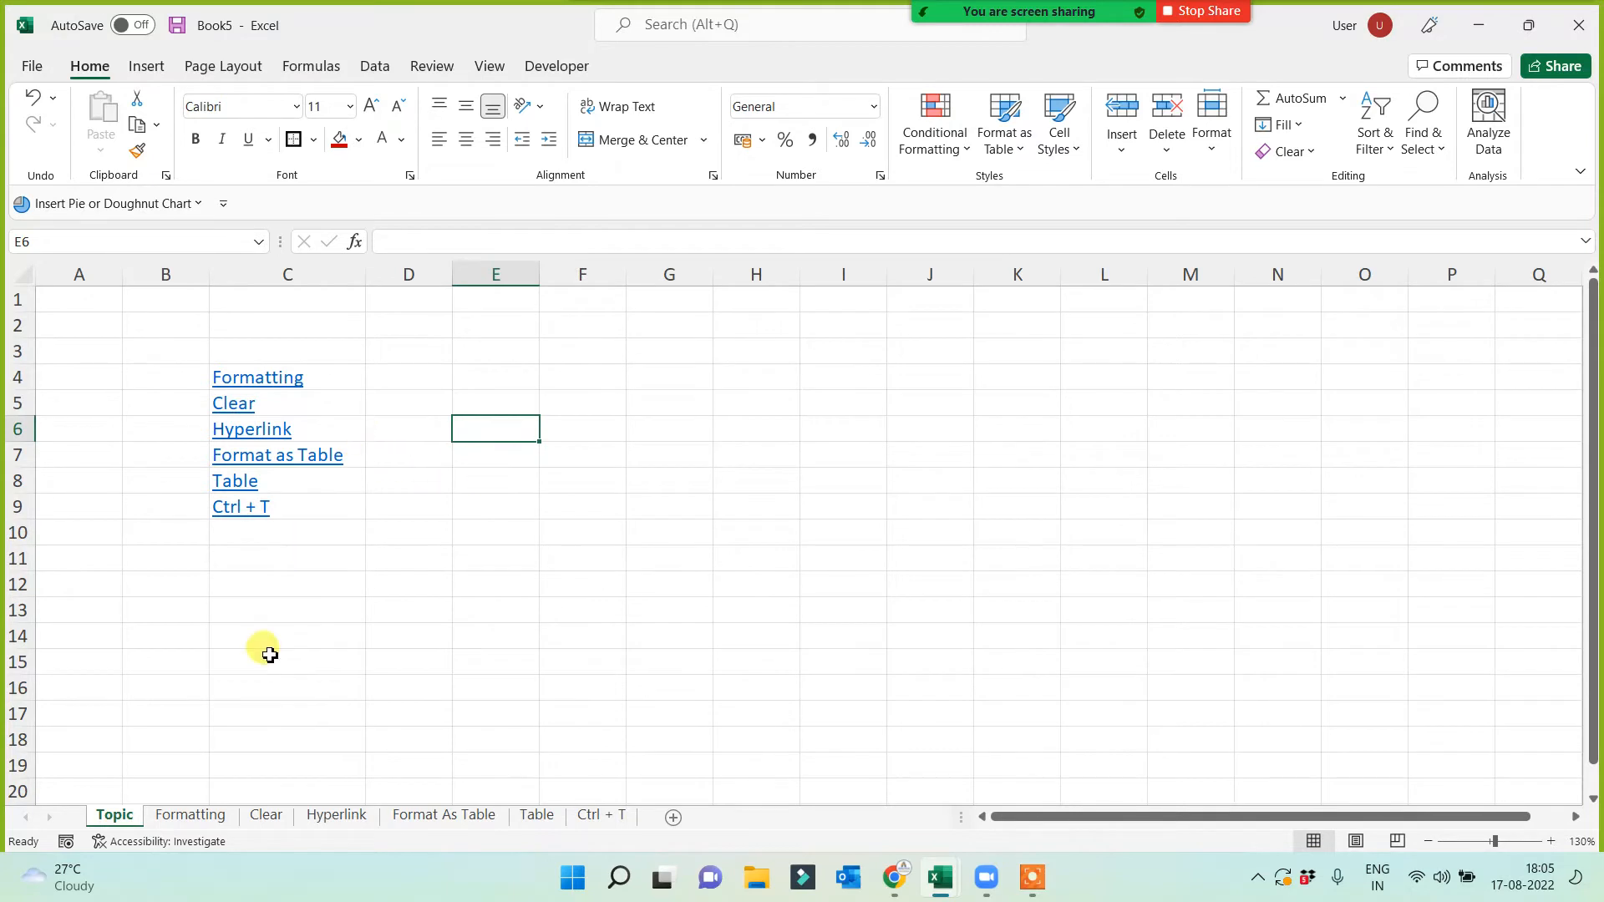
left_click(671, 607)
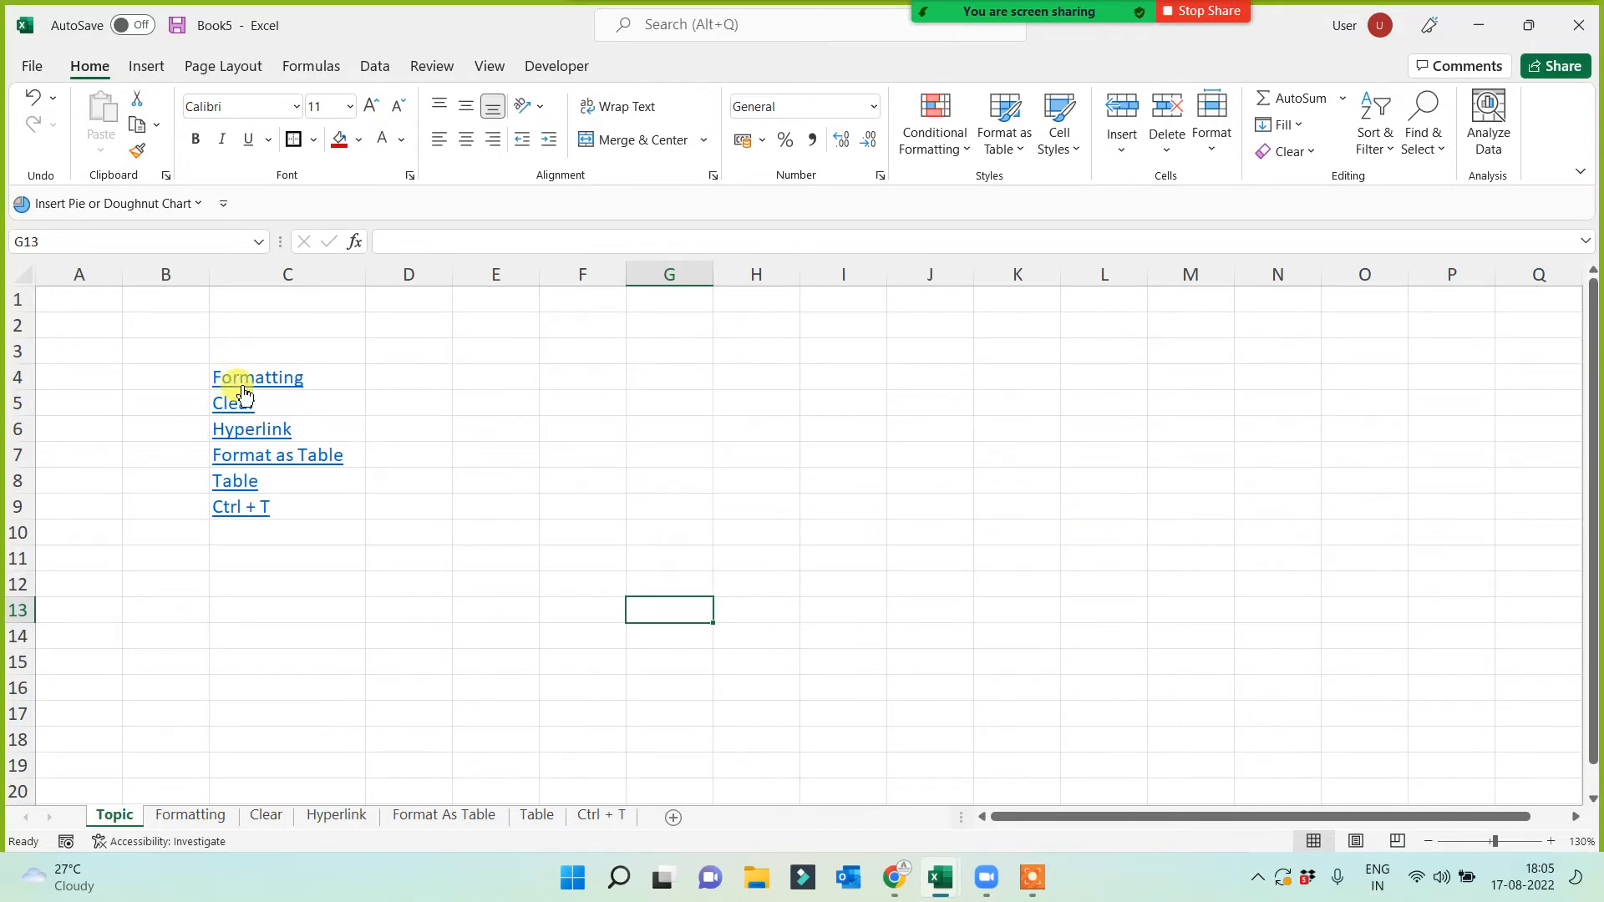
left_click(226, 632)
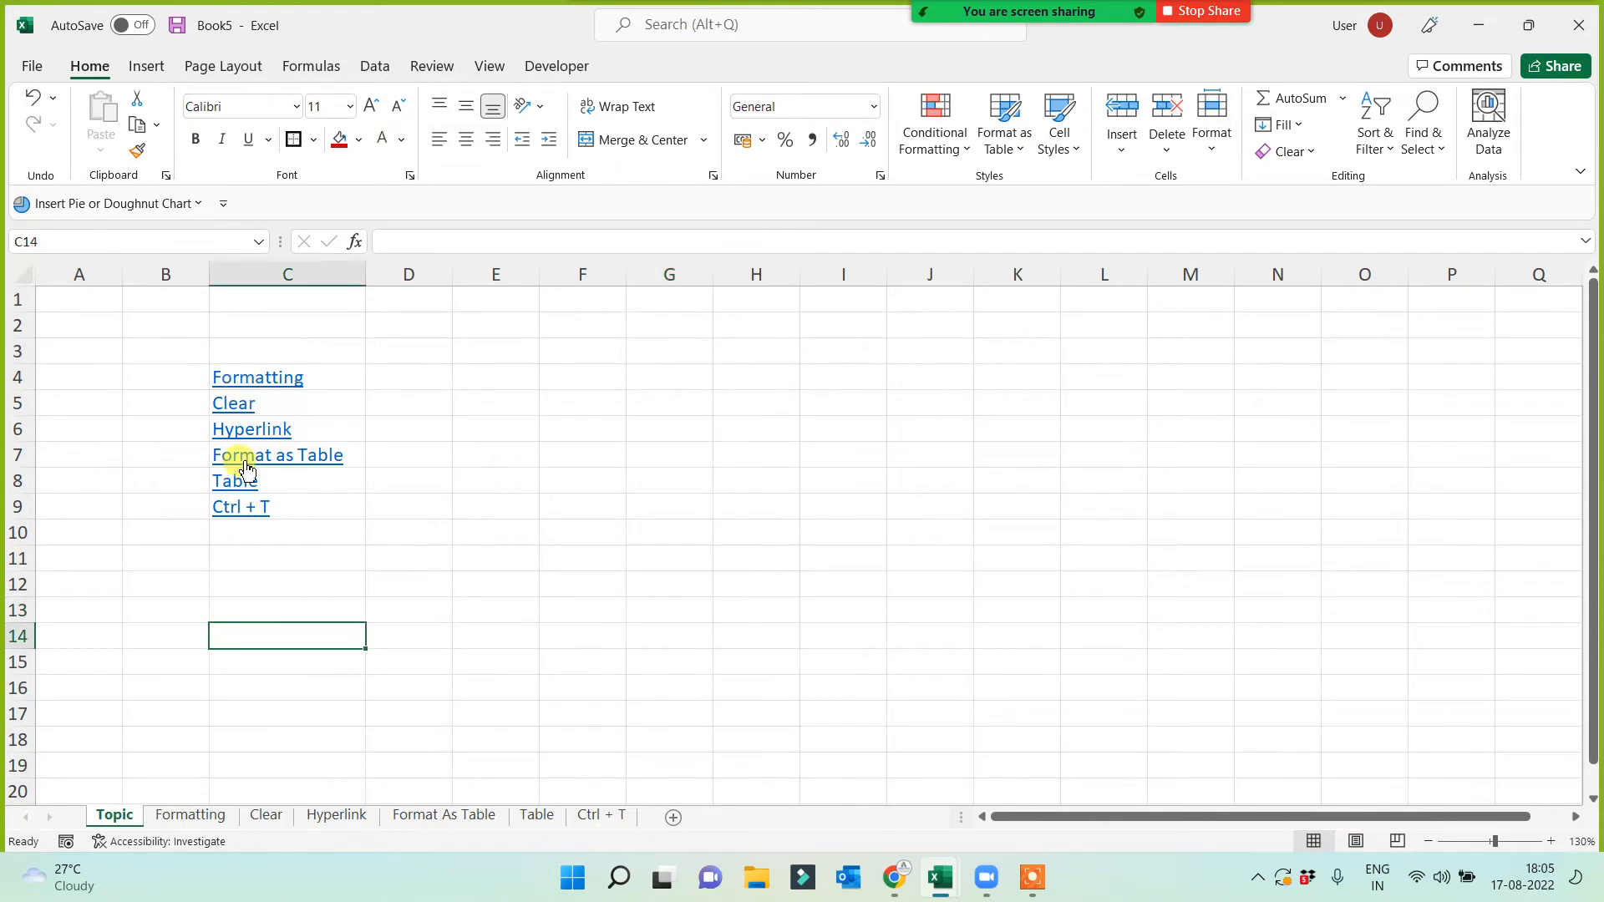
Test the Formatting hyperlink in C4 by following it to its sheet, and return to the Topic sheet
left_click(254, 375)
left_click(254, 375)
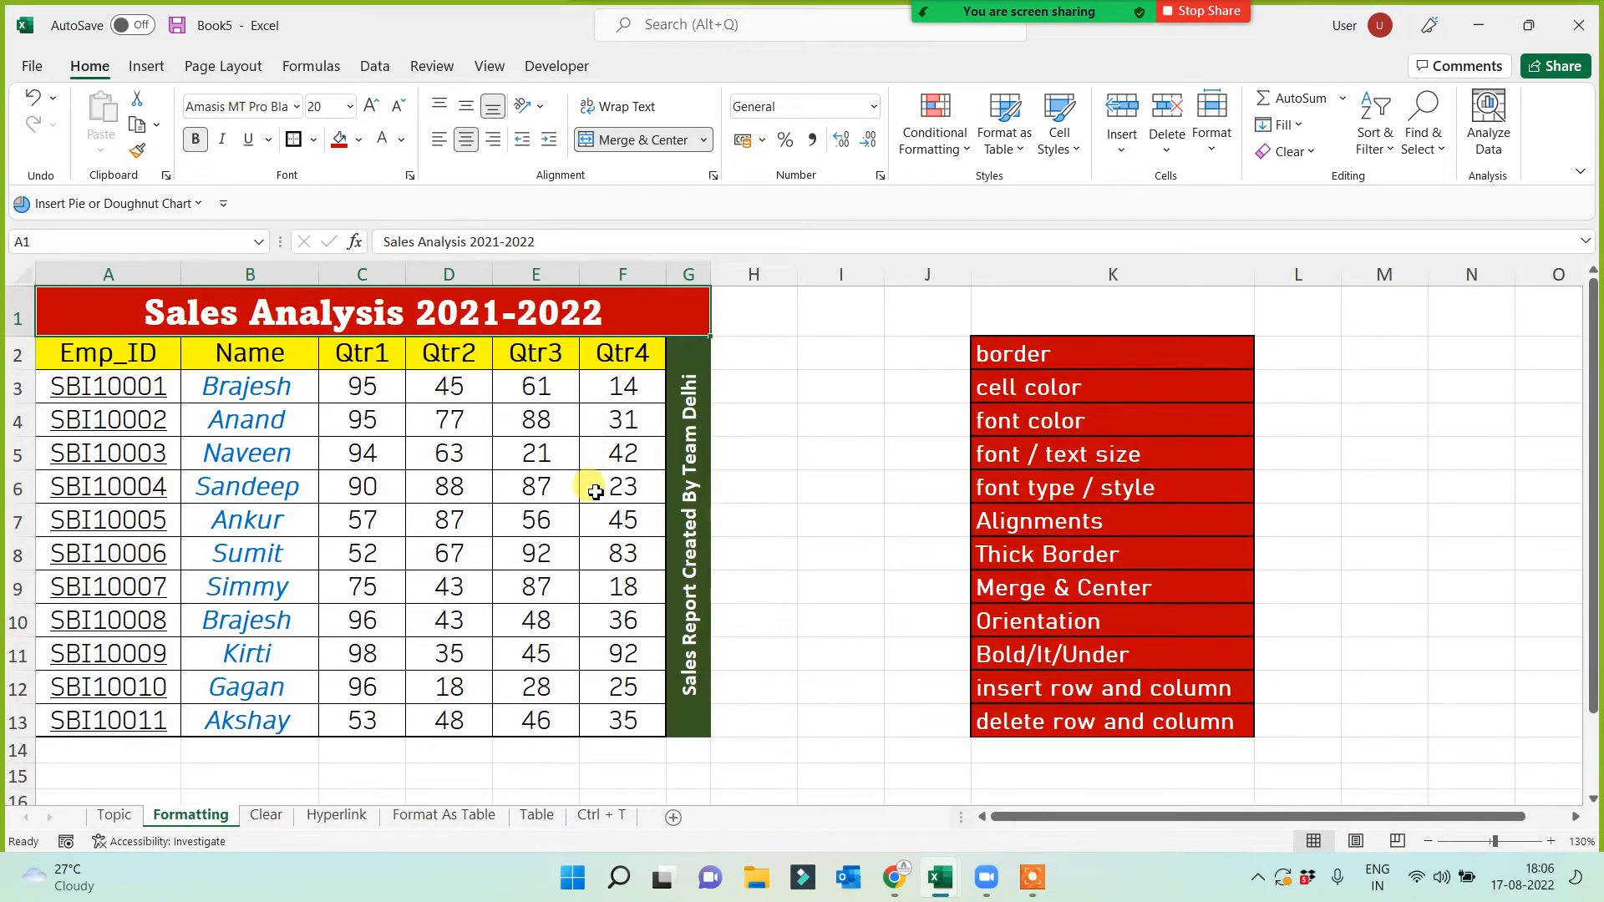
left_click(113, 814)
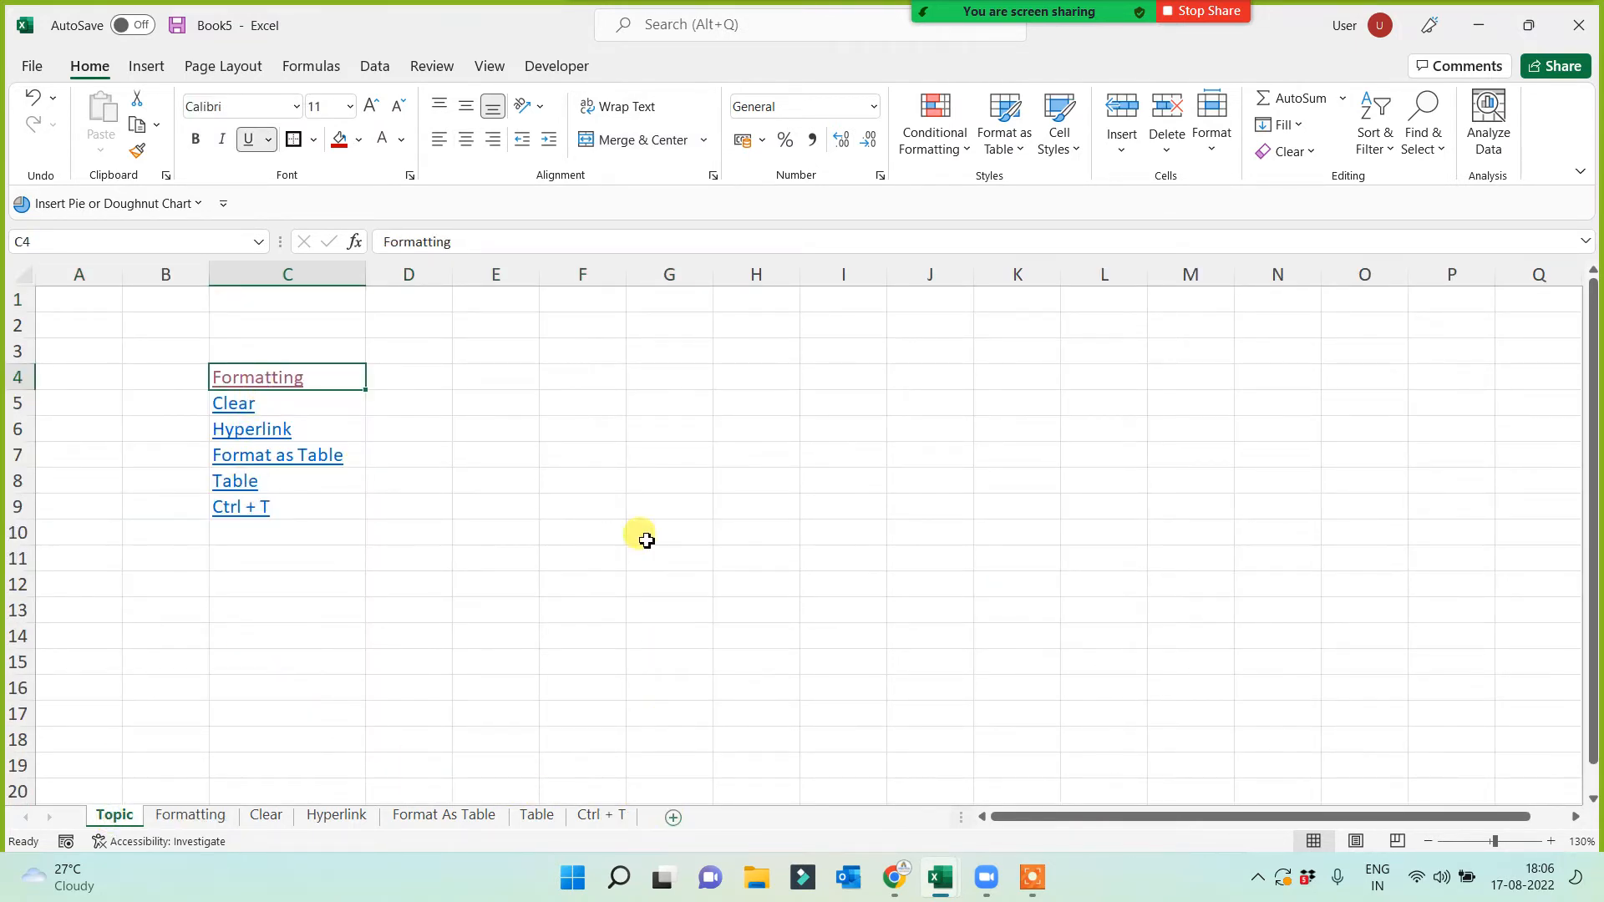
left_click(555, 306)
left_click_drag(559, 335, 1324, 655)
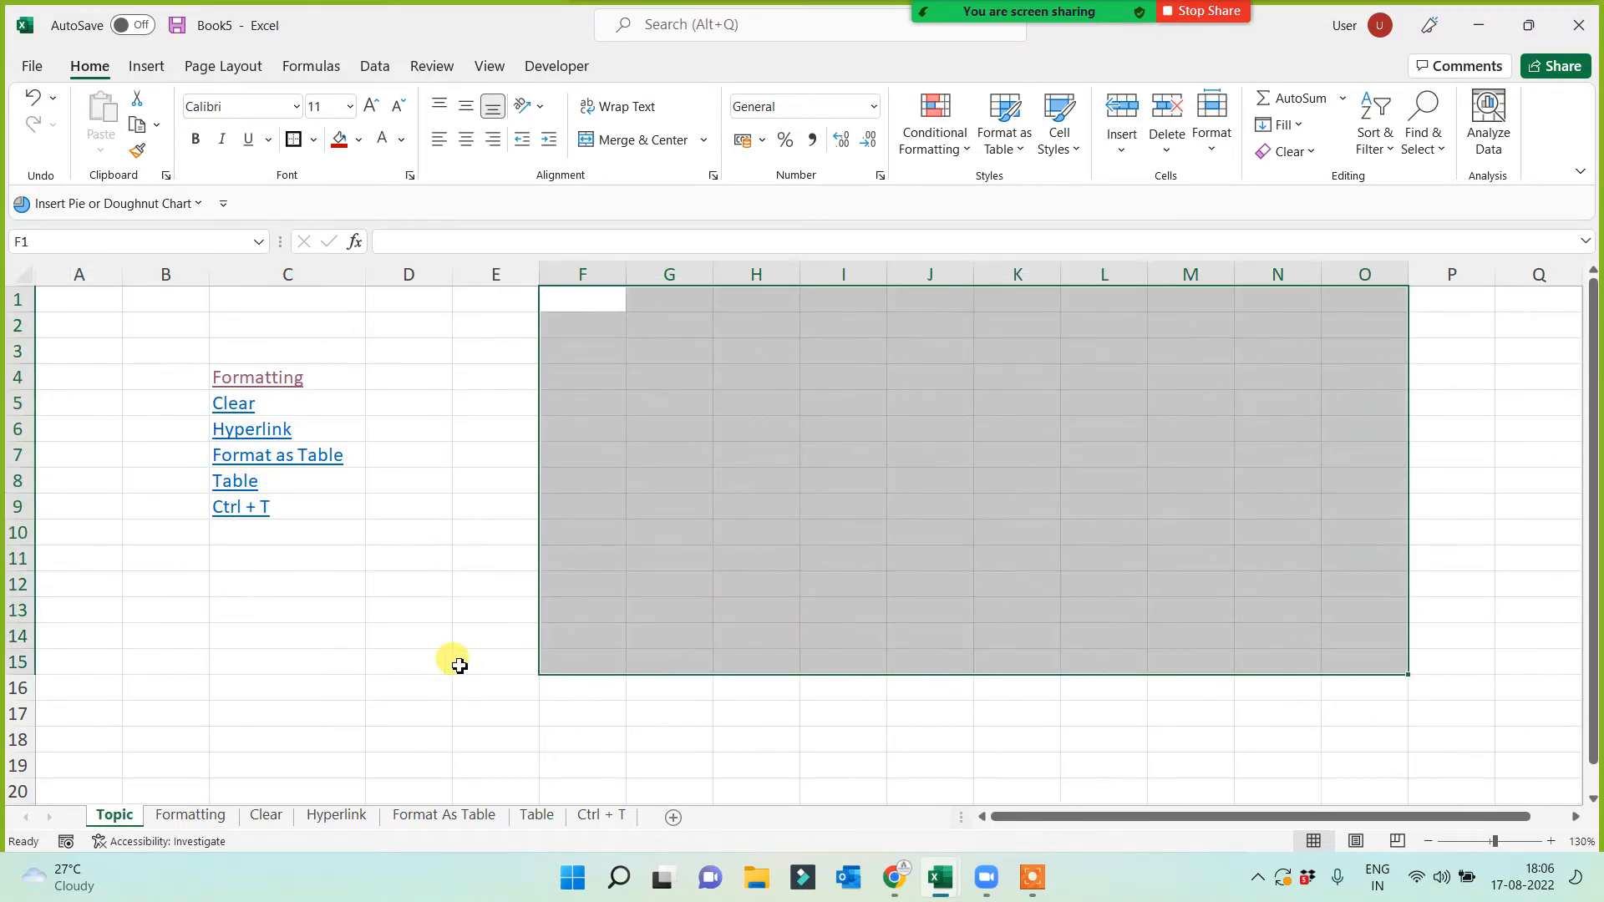
left_click(454, 662)
left_click(234, 535)
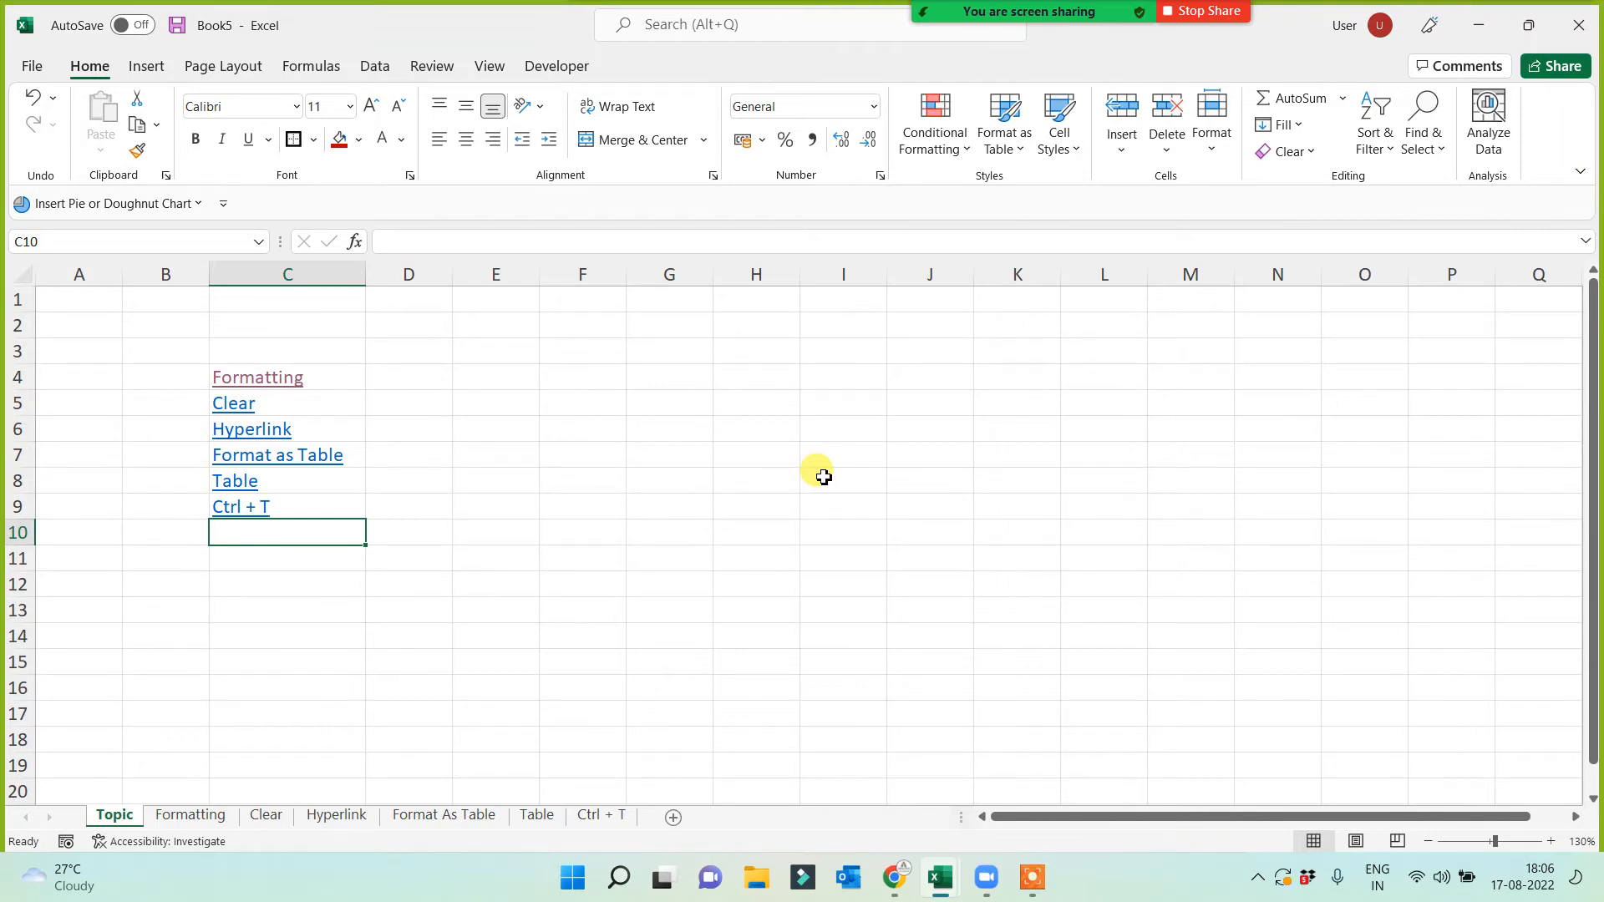
left_click(233, 581)
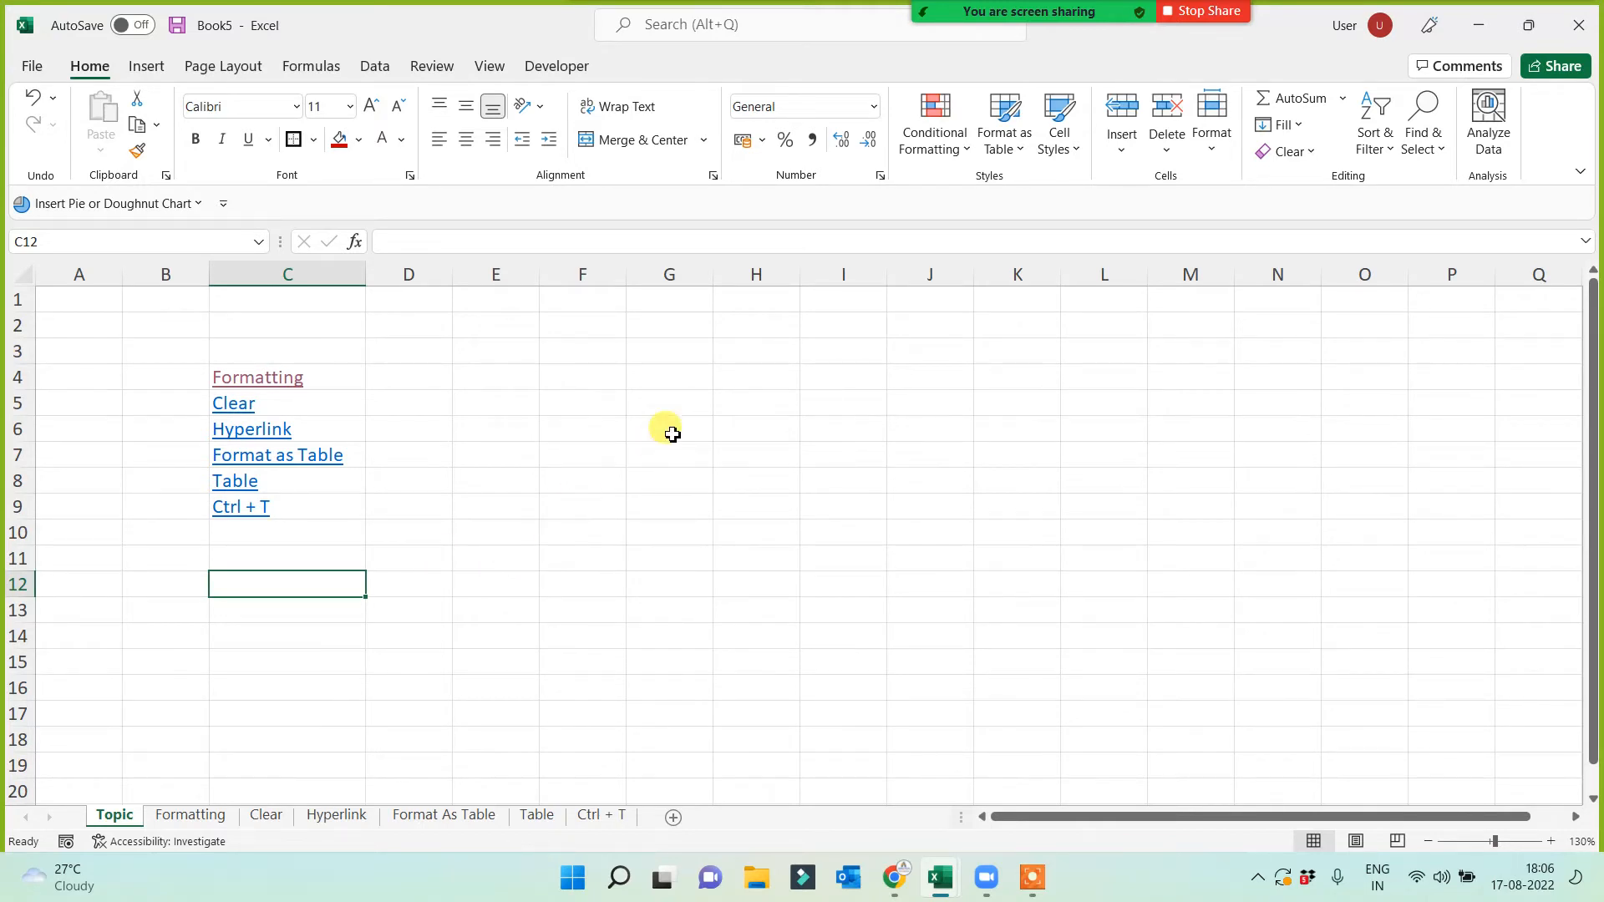
Find "clear" on the Topic sheet and test that entry's hyperlink, returning to the Topic sheet
left_click(689, 352)
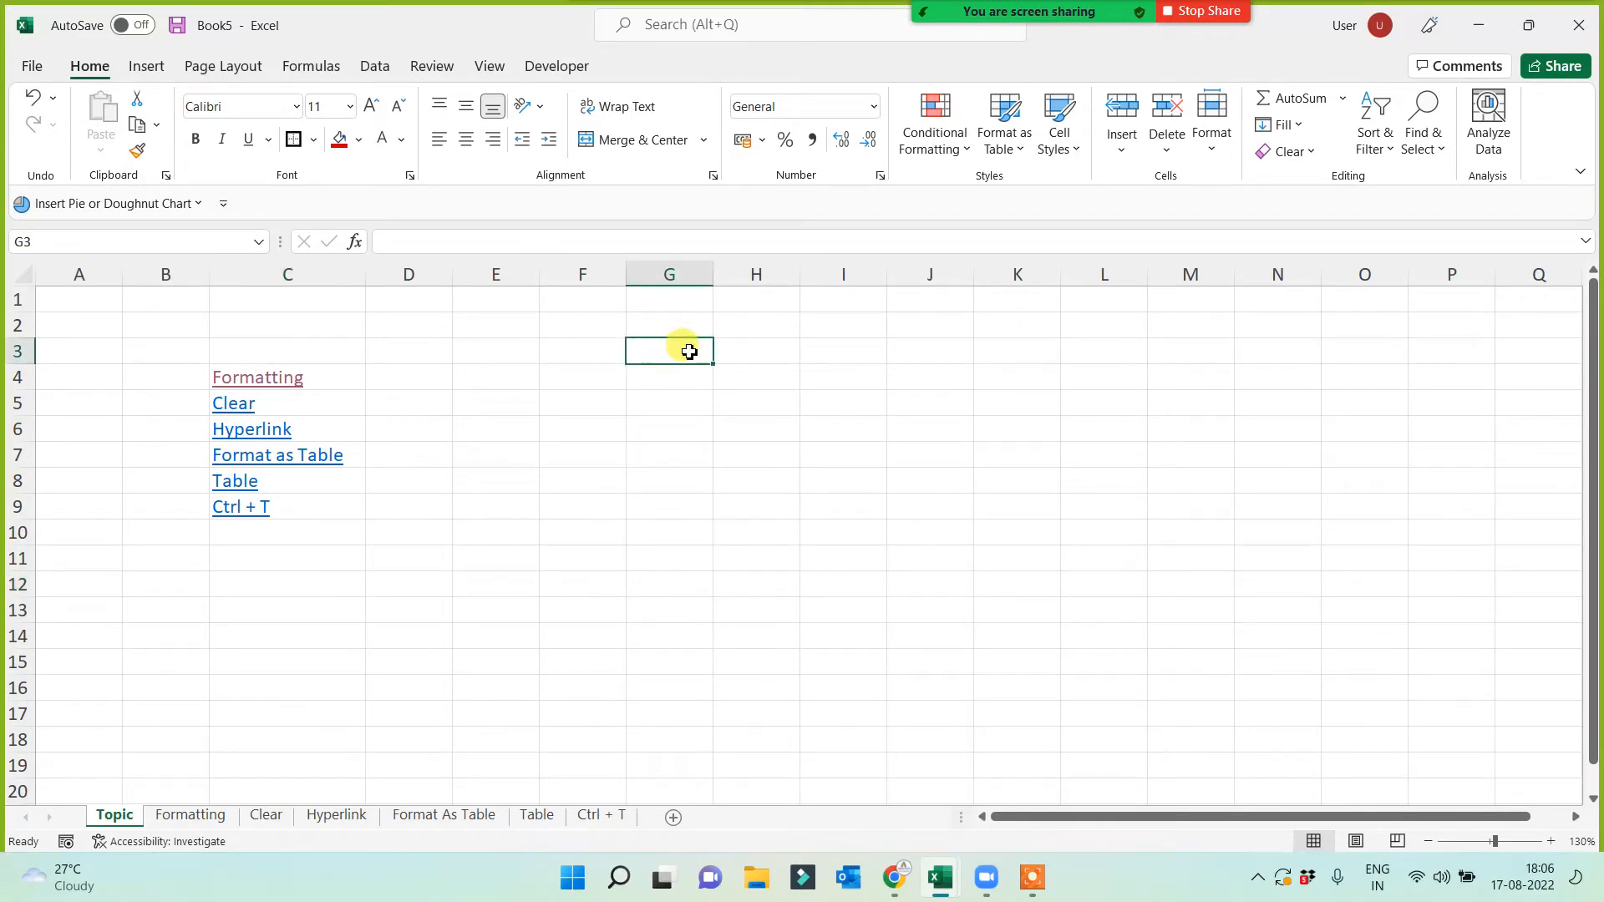
key("ctrl+f")
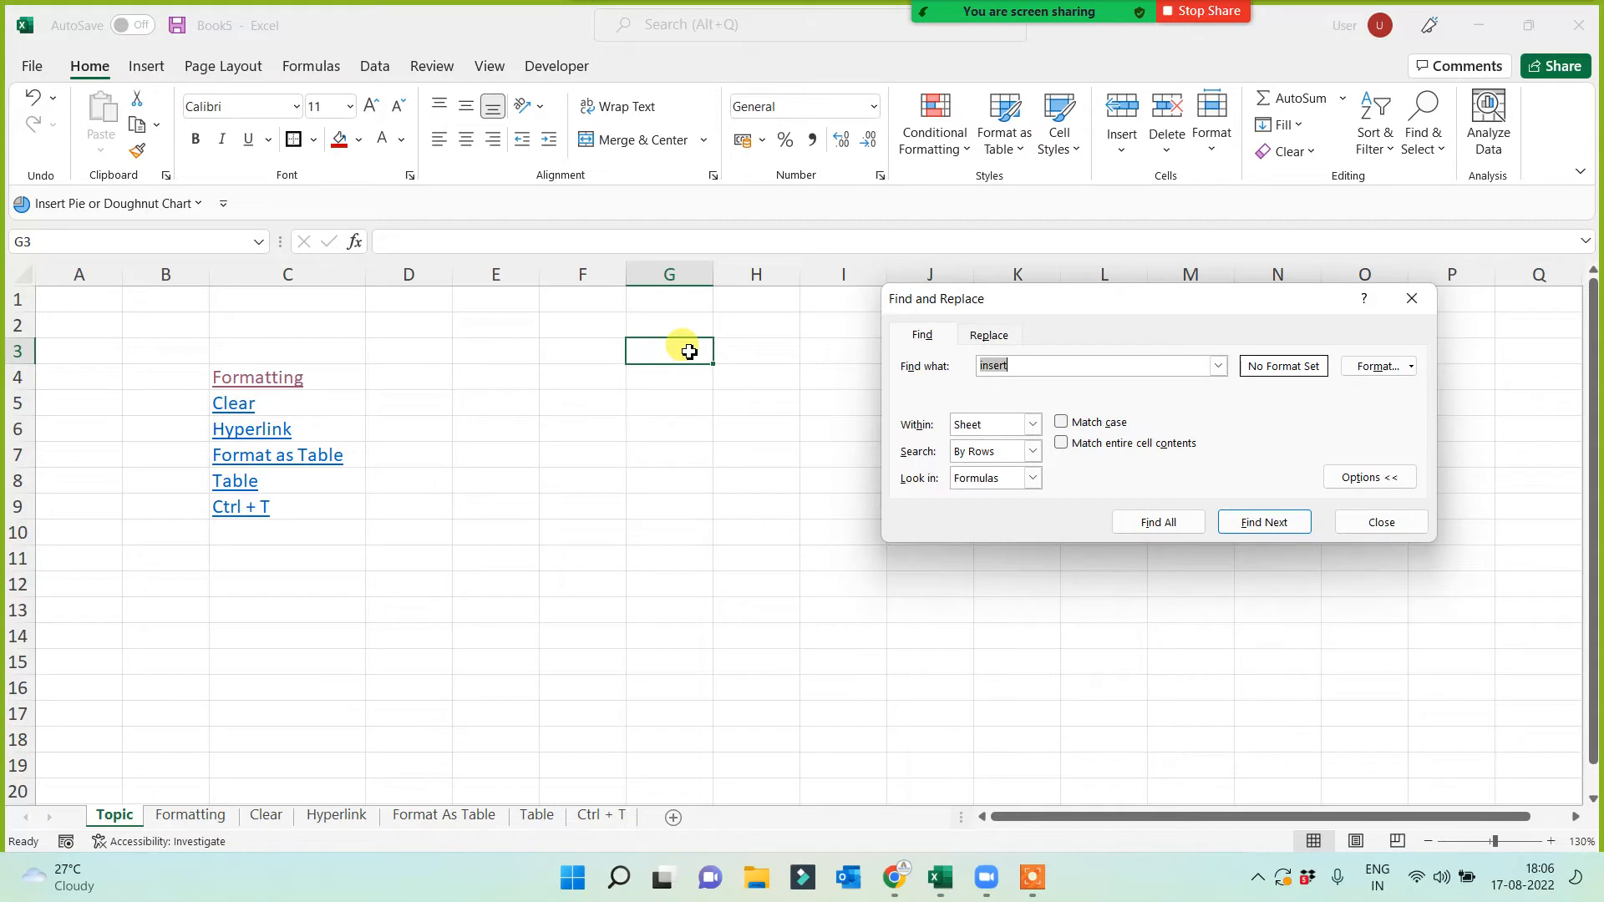
type("clear")
key("Return")
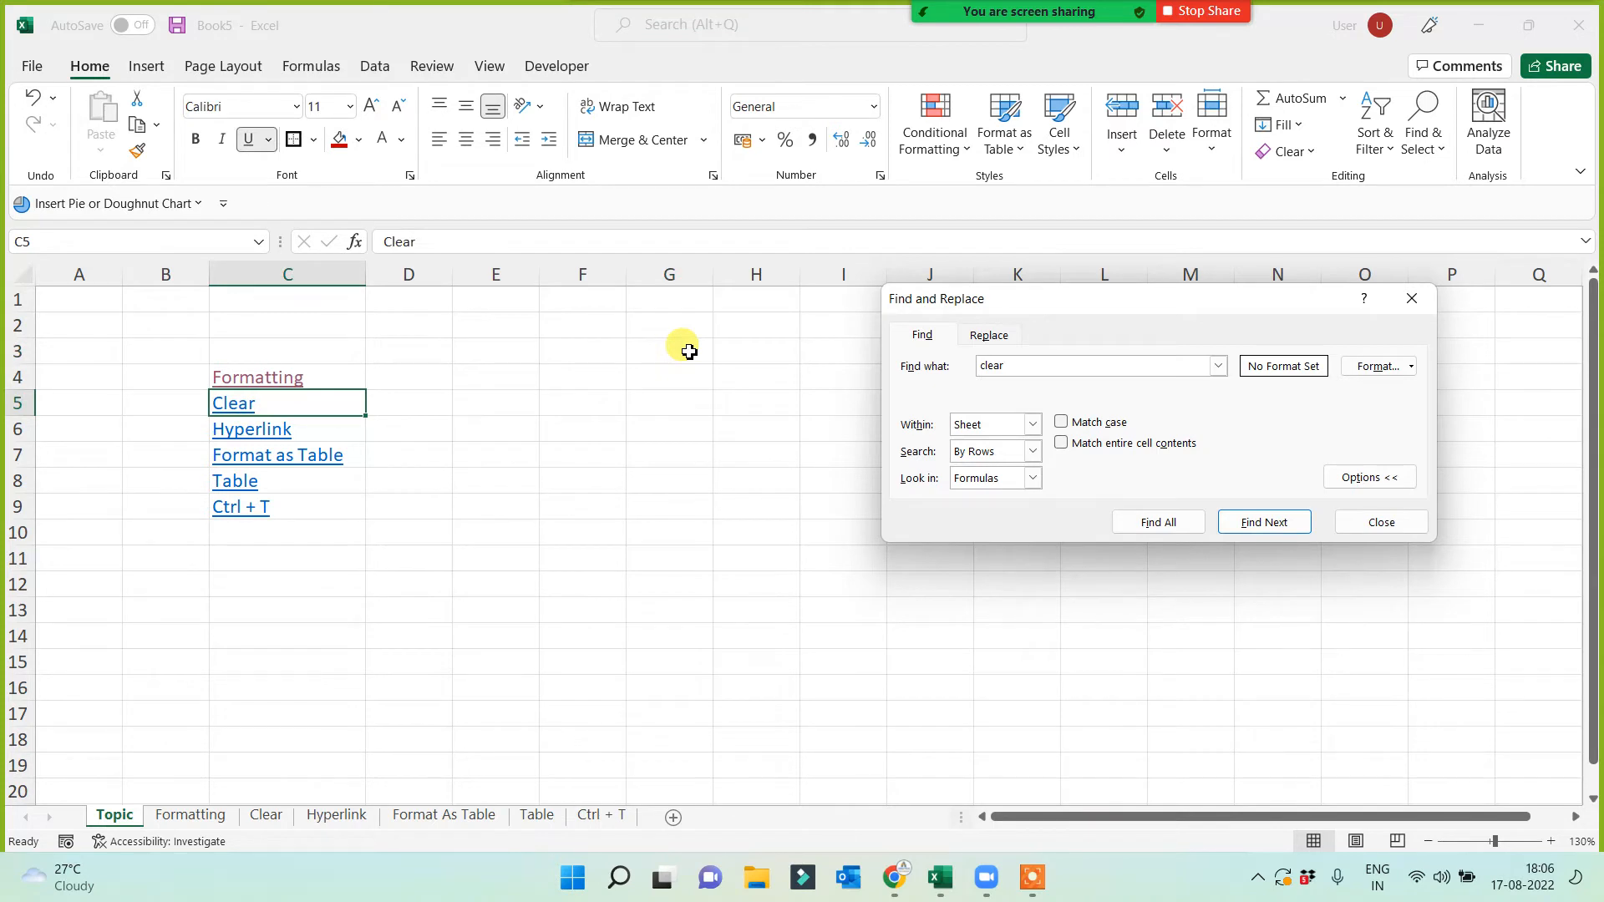
left_click(1411, 298)
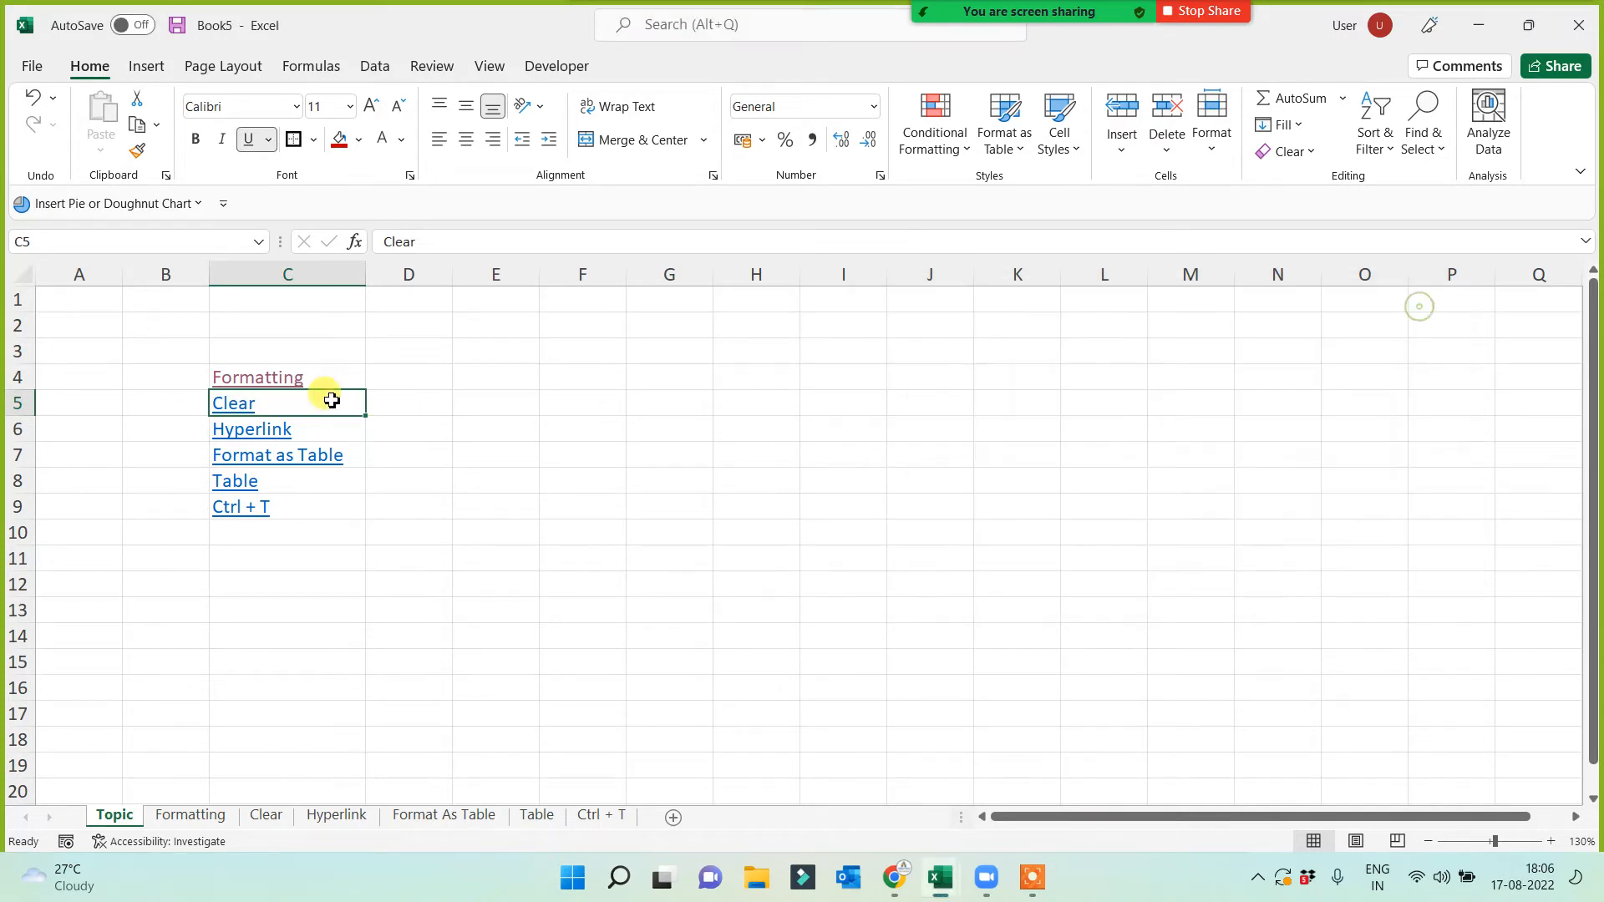
left_click(230, 415)
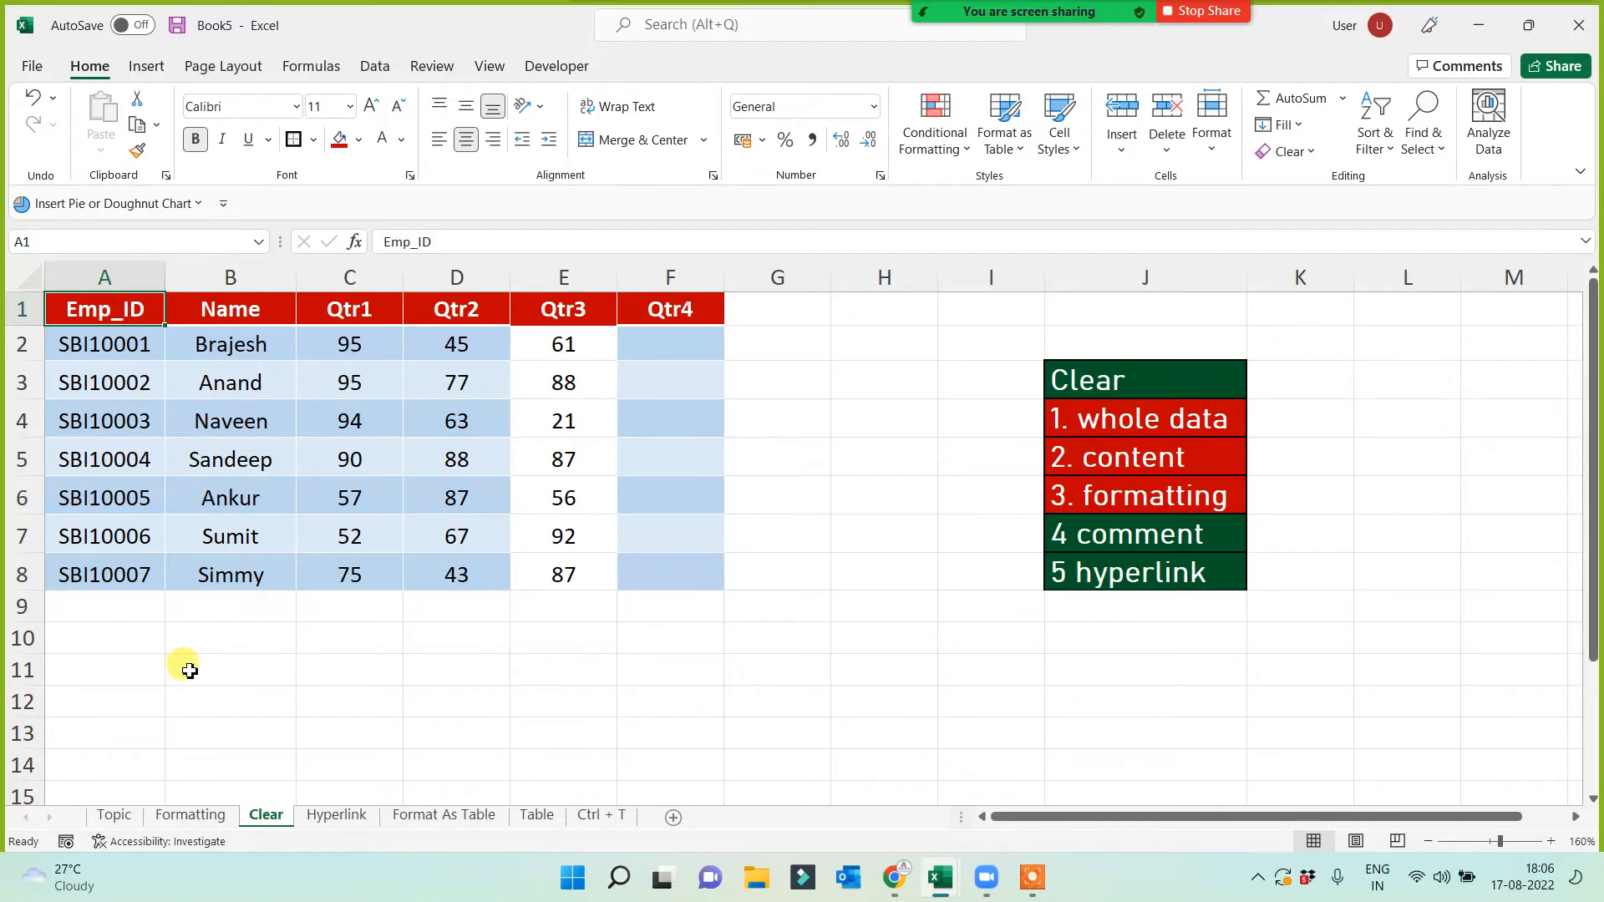
left_click(110, 816)
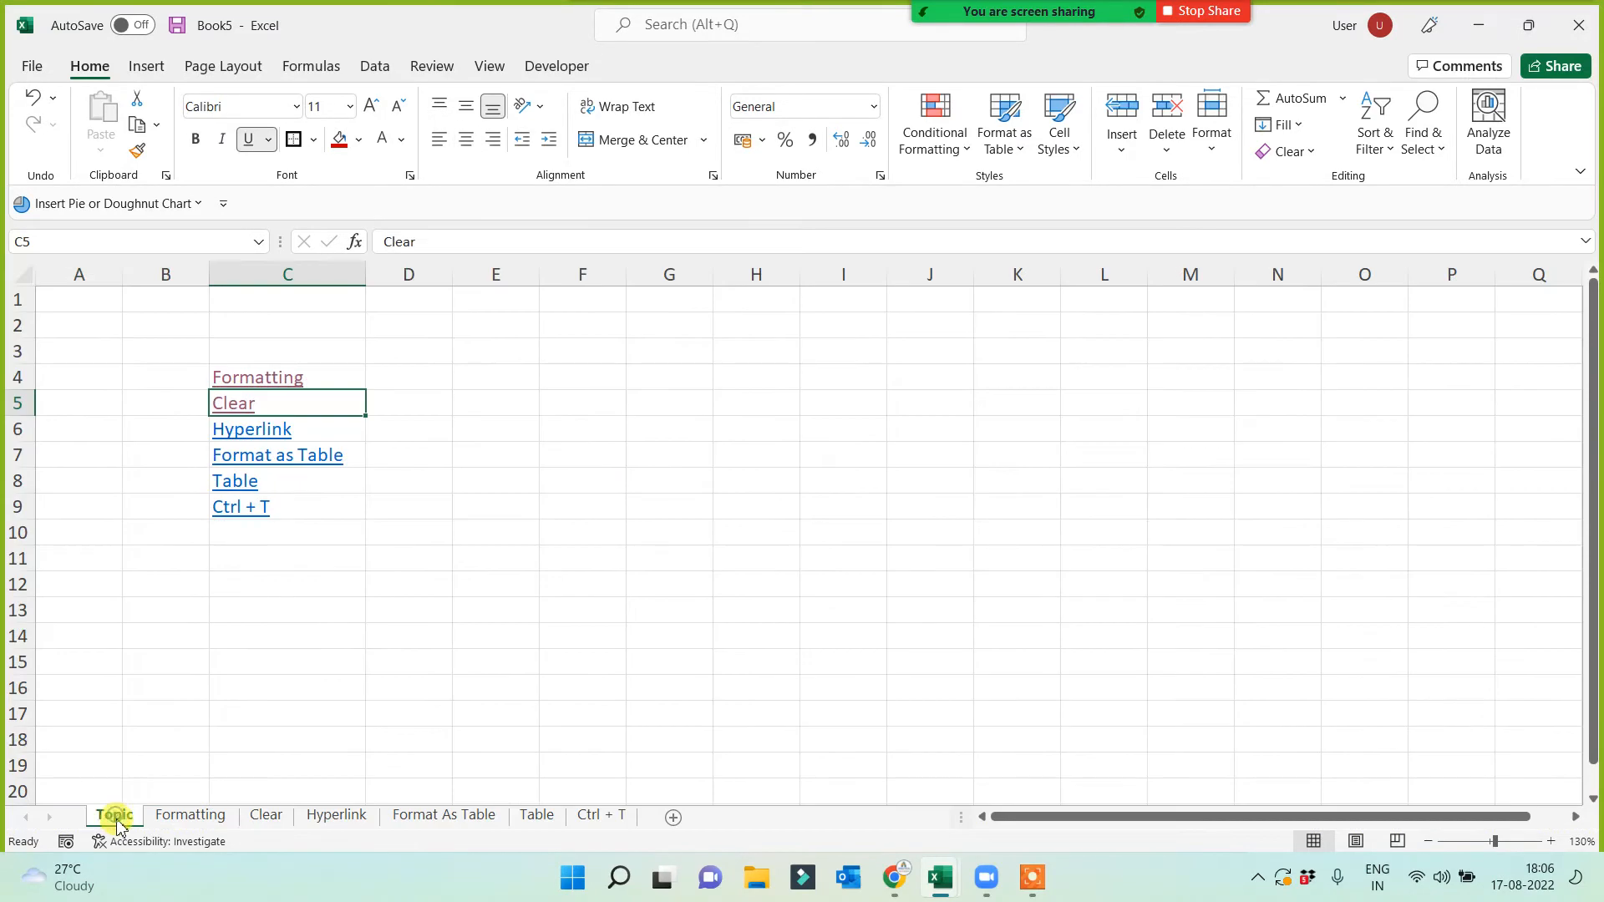
Test the Hyperlink and Format as Table links on the Topic sheet, and end on the Hyperlink sheet
left_click(244, 601)
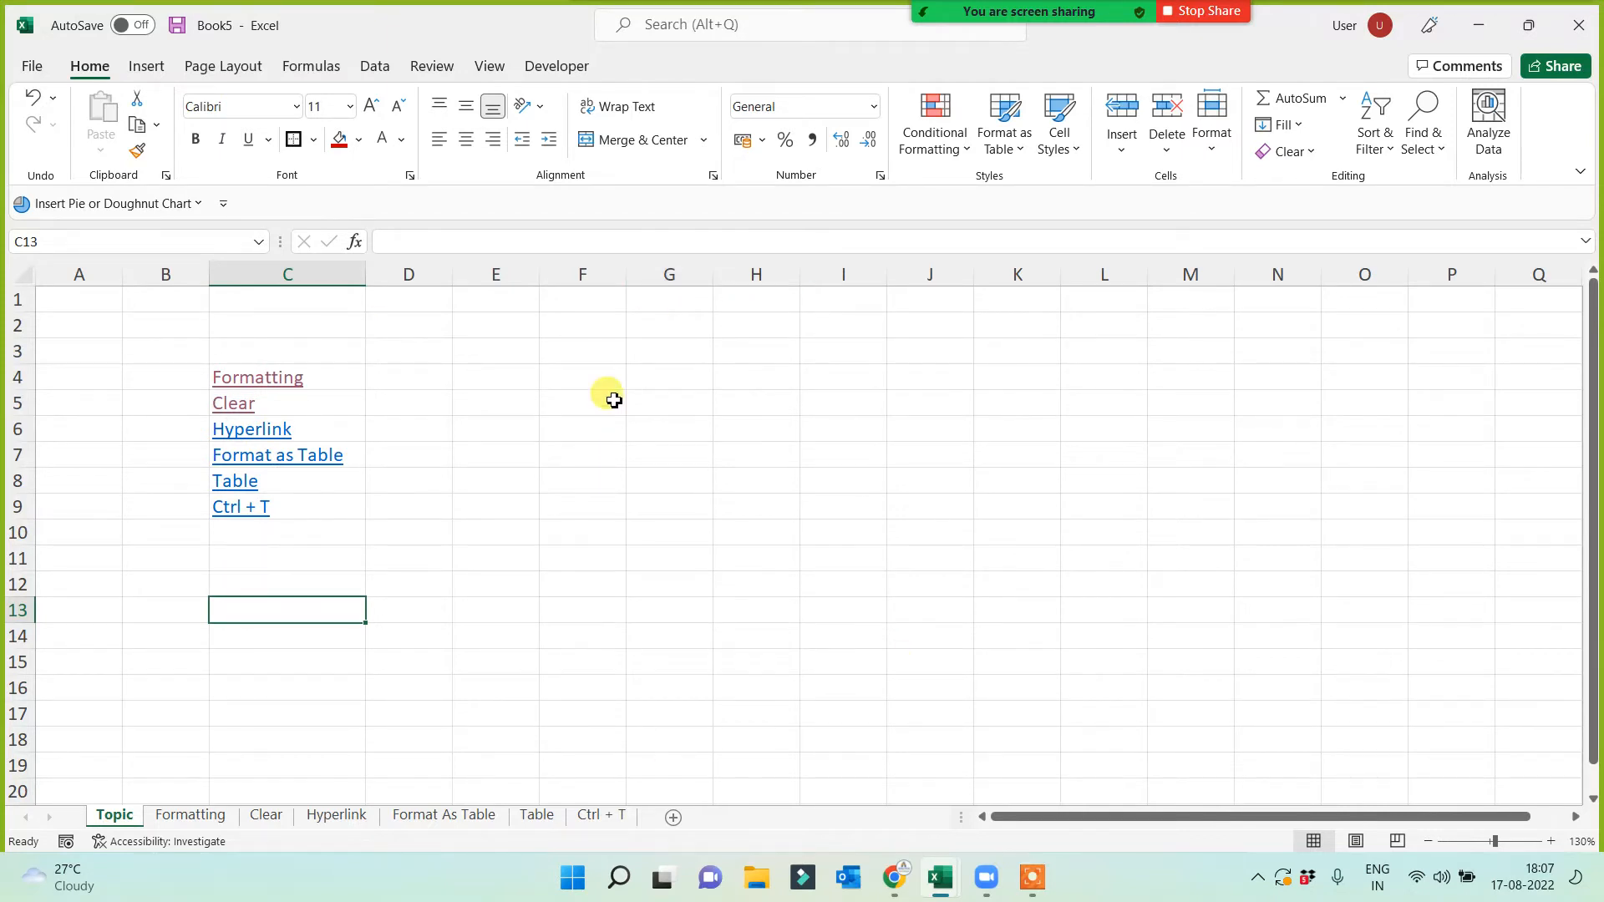
left_click(867, 483)
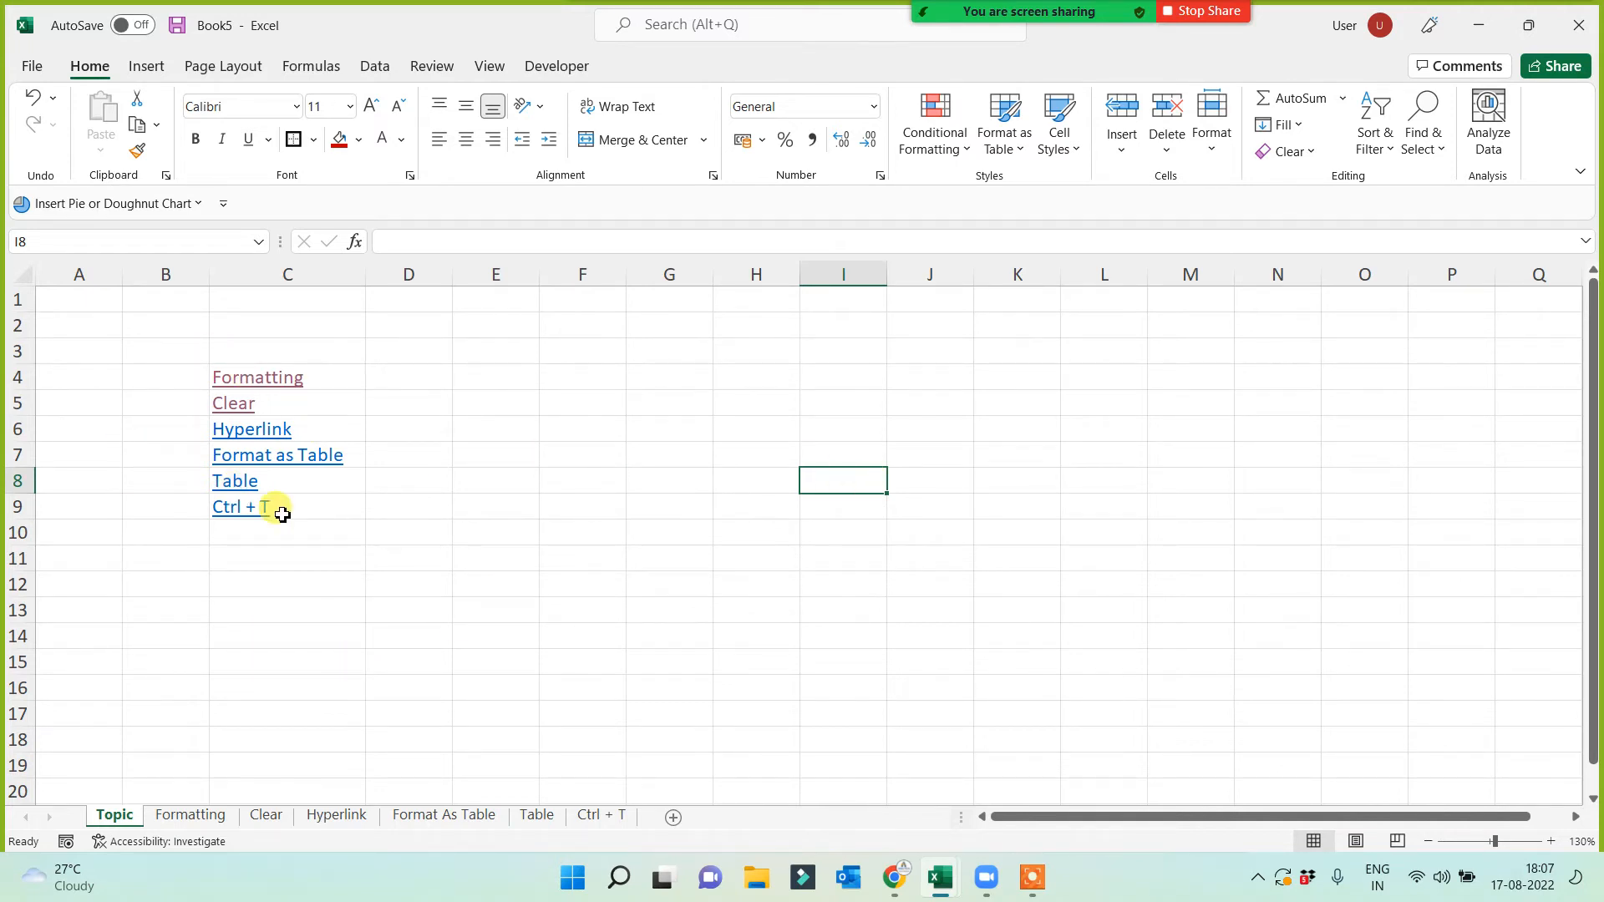
left_click(227, 430)
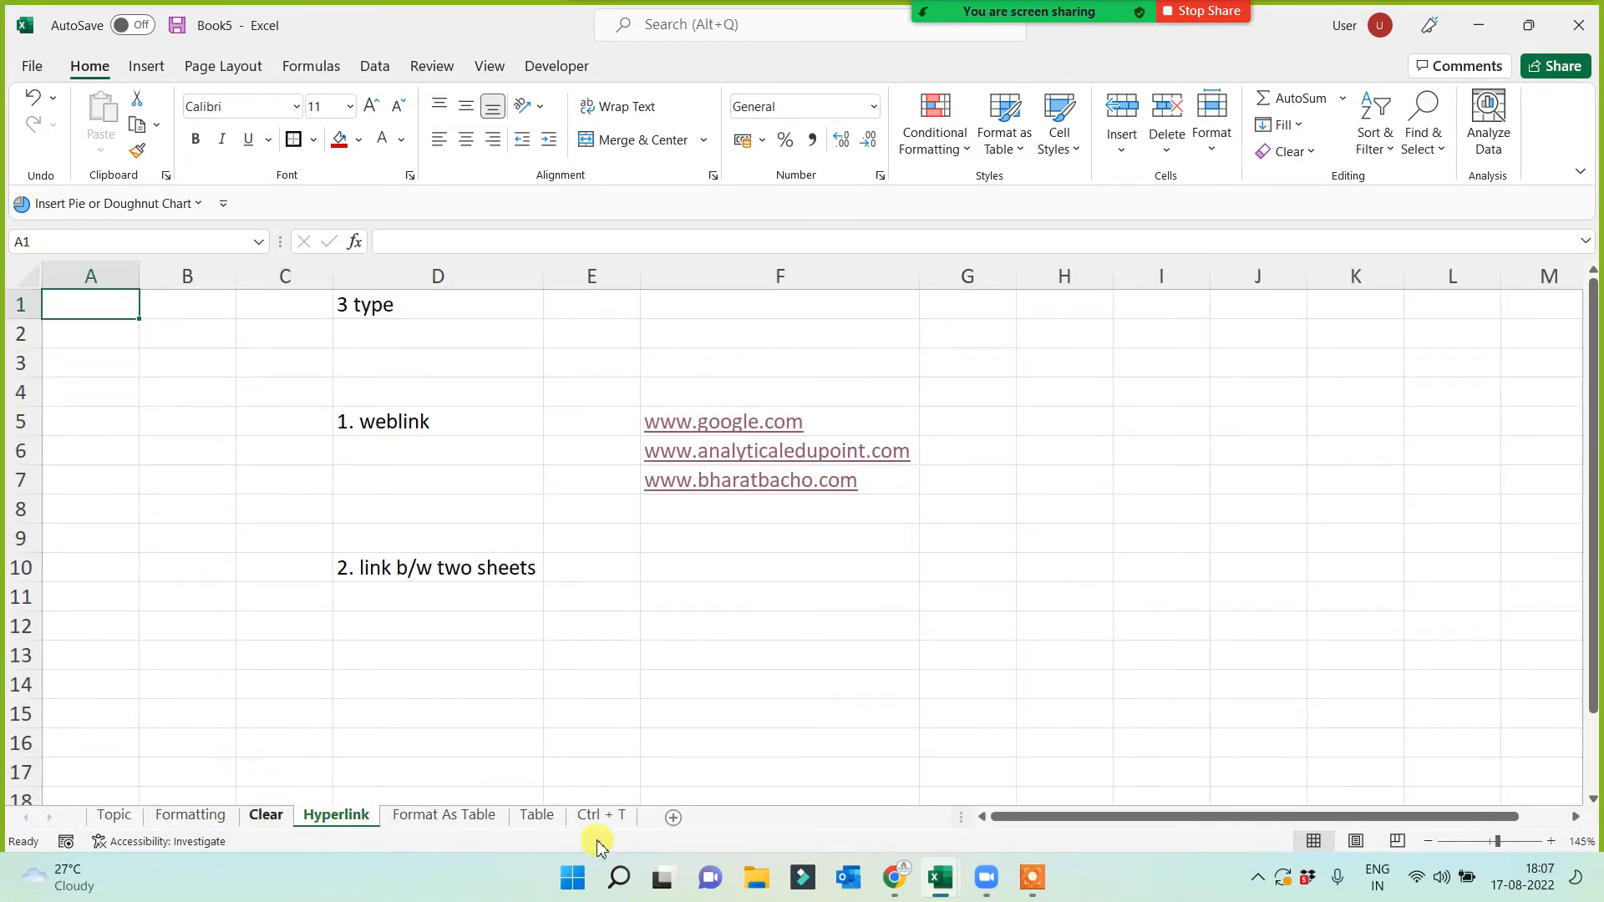
left_click(399, 702)
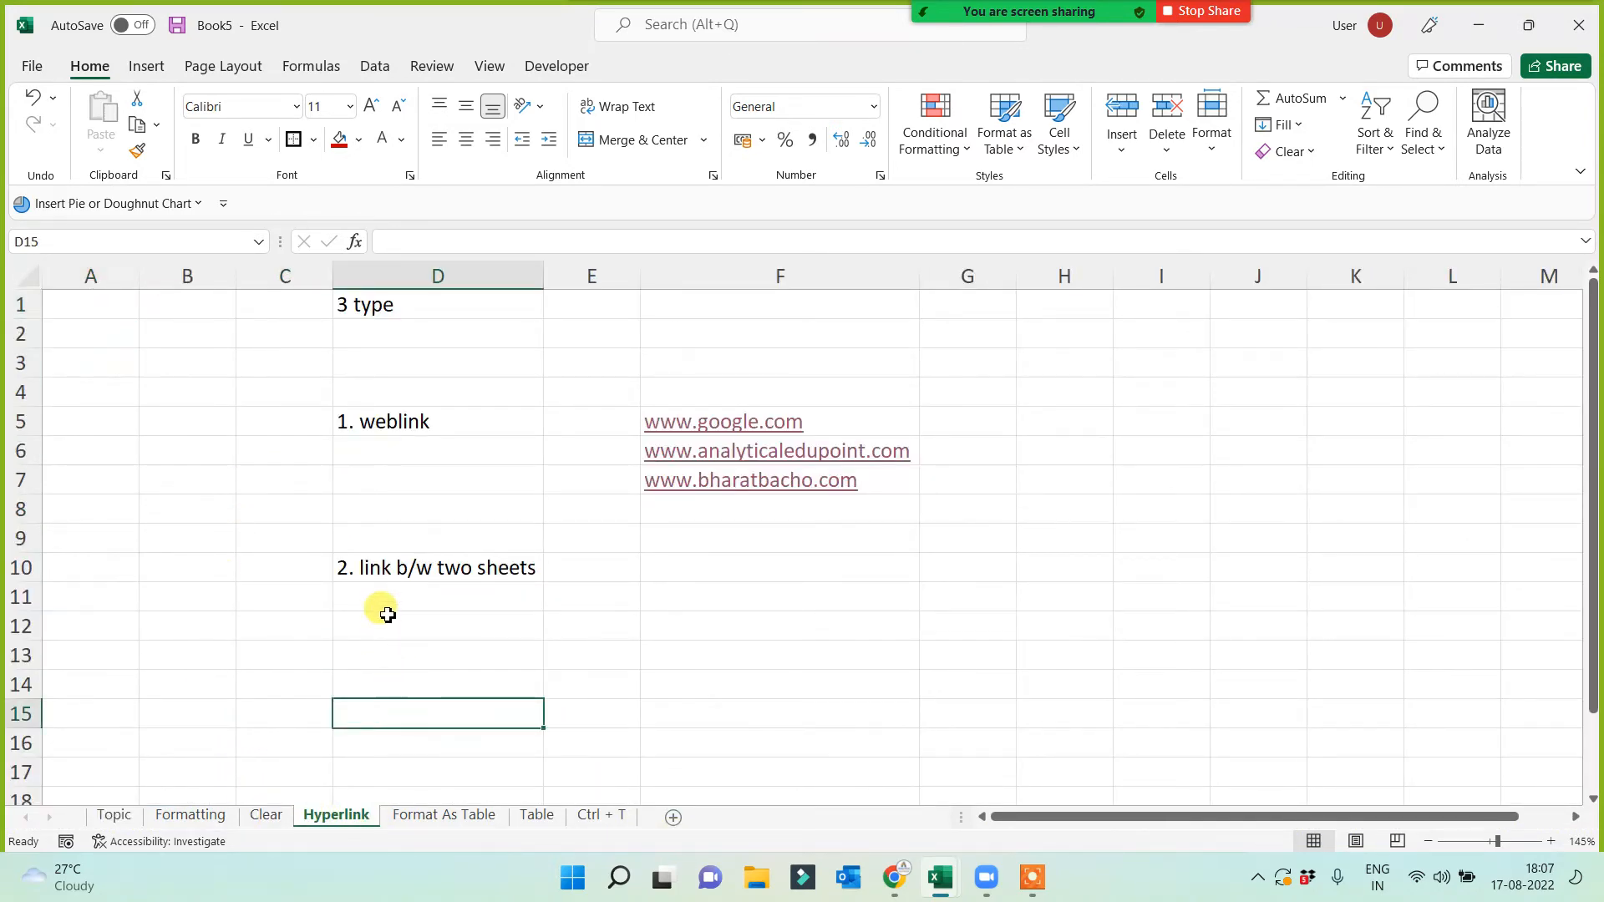
left_click(711, 578)
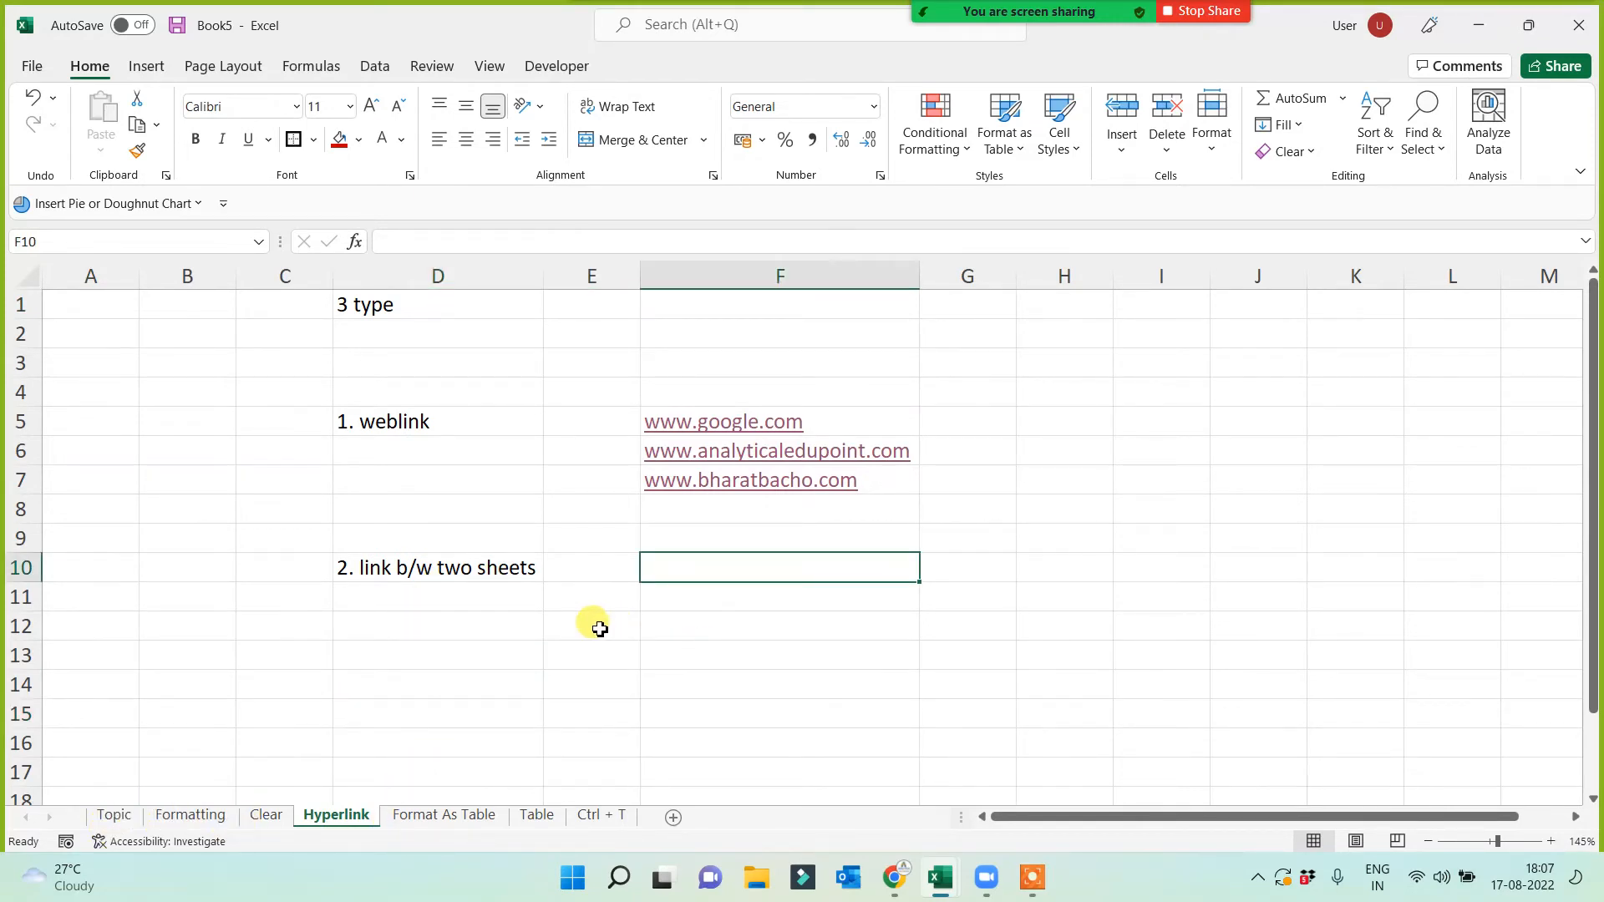
left_click(414, 570)
left_click(115, 816)
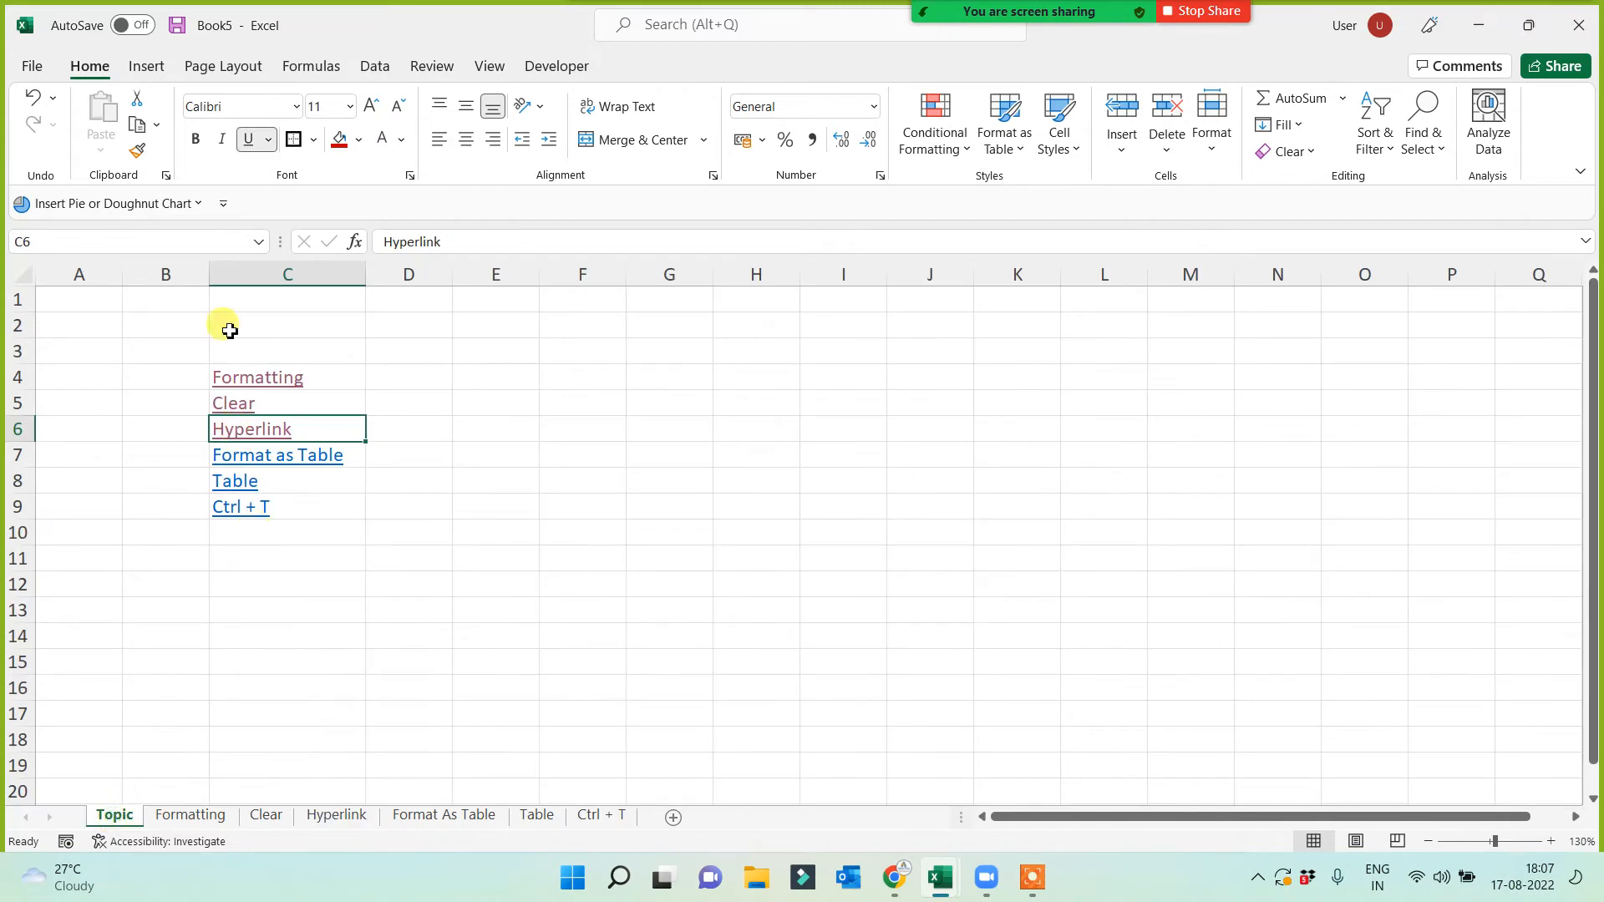
left_click(253, 456)
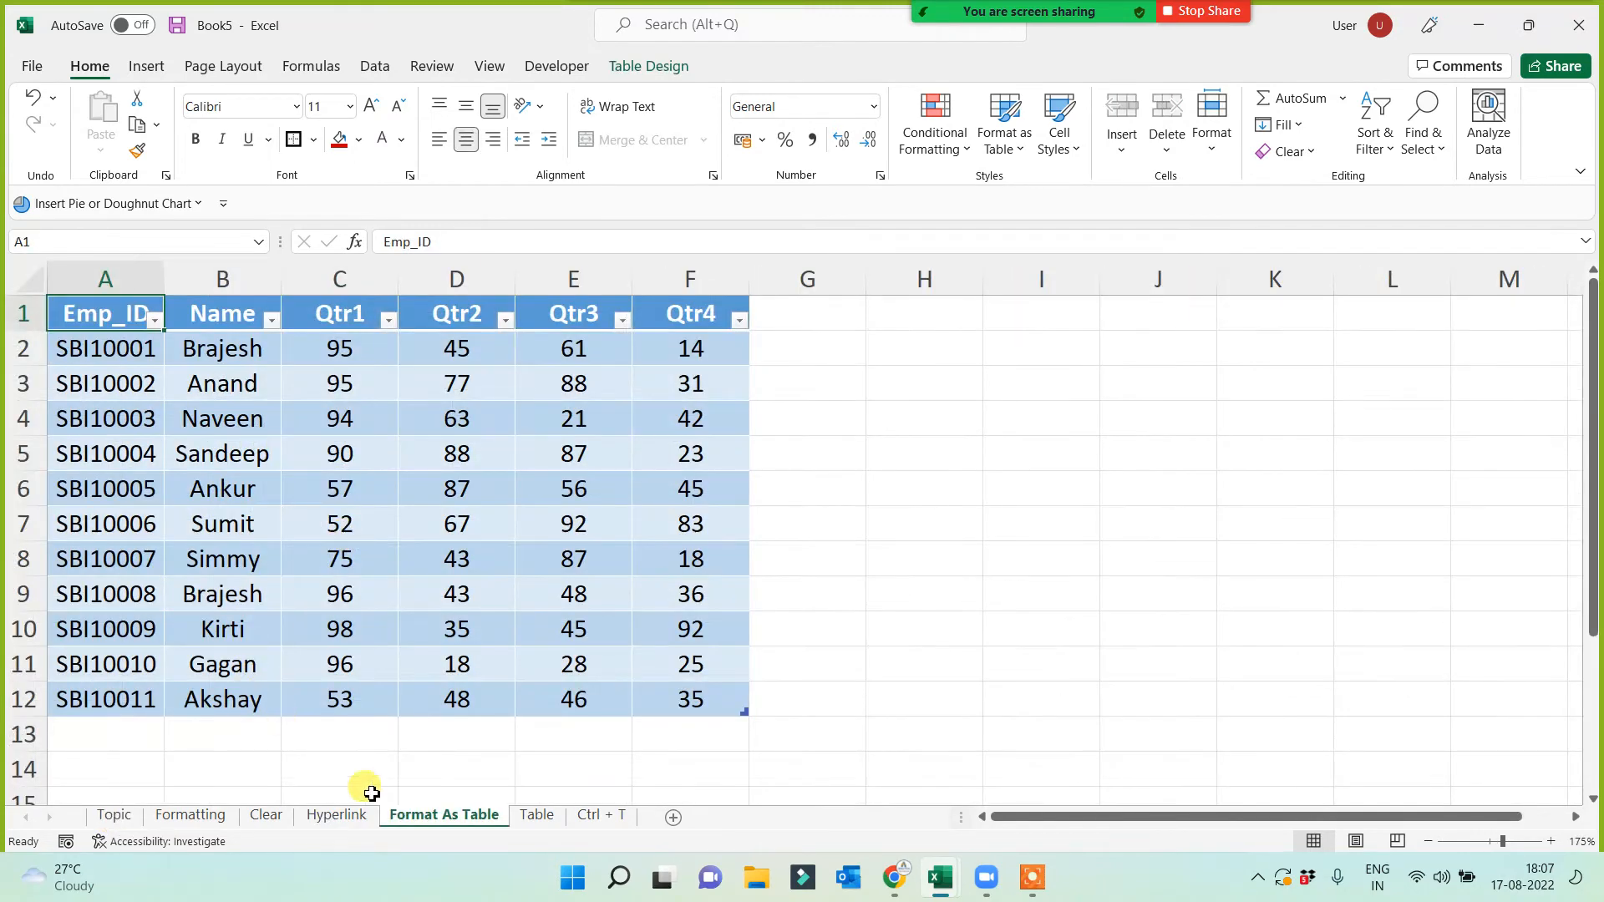
left_click(338, 814)
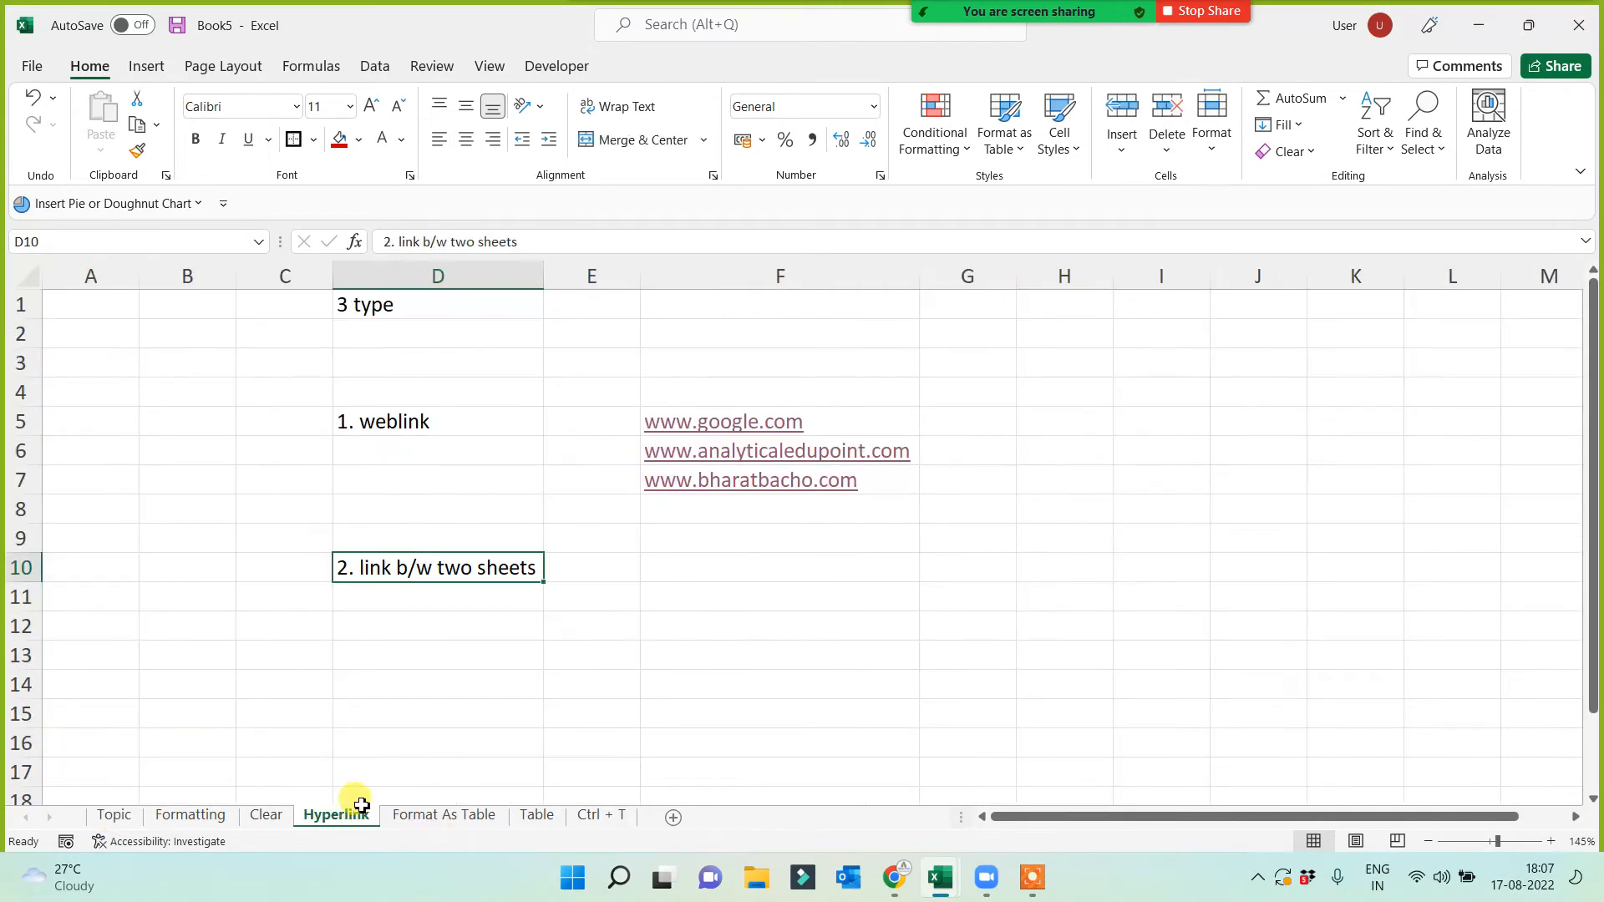
Enter "3. linl b/w two files" in D13 of the Hyperlink sheet as the third link type
double_click(376, 661)
type("3")
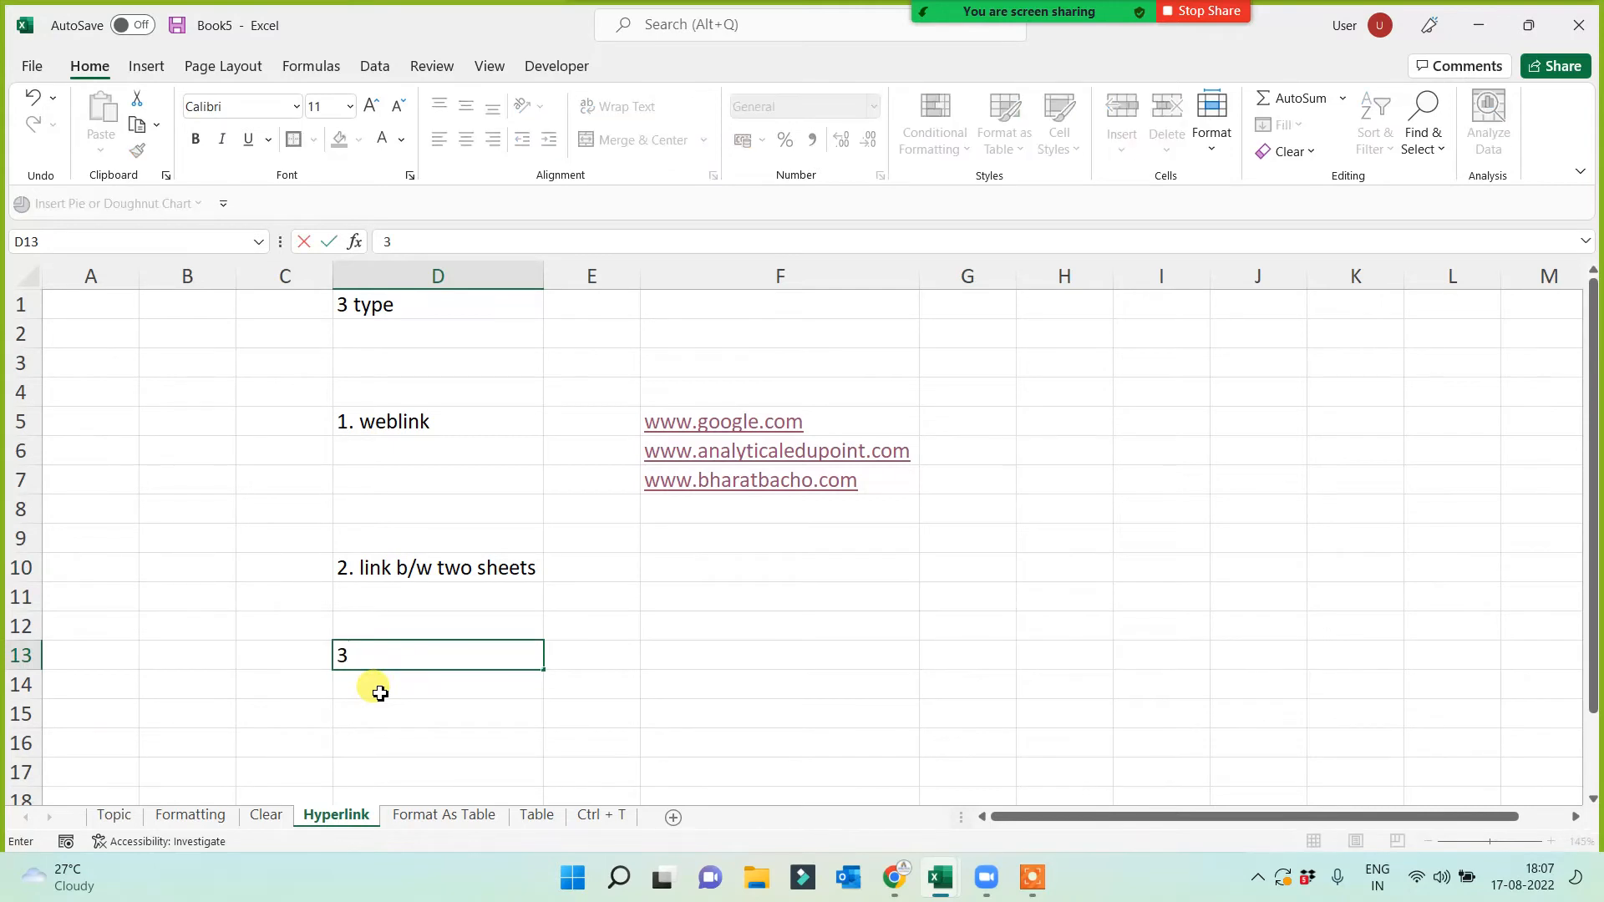
type(". linl b/w two files")
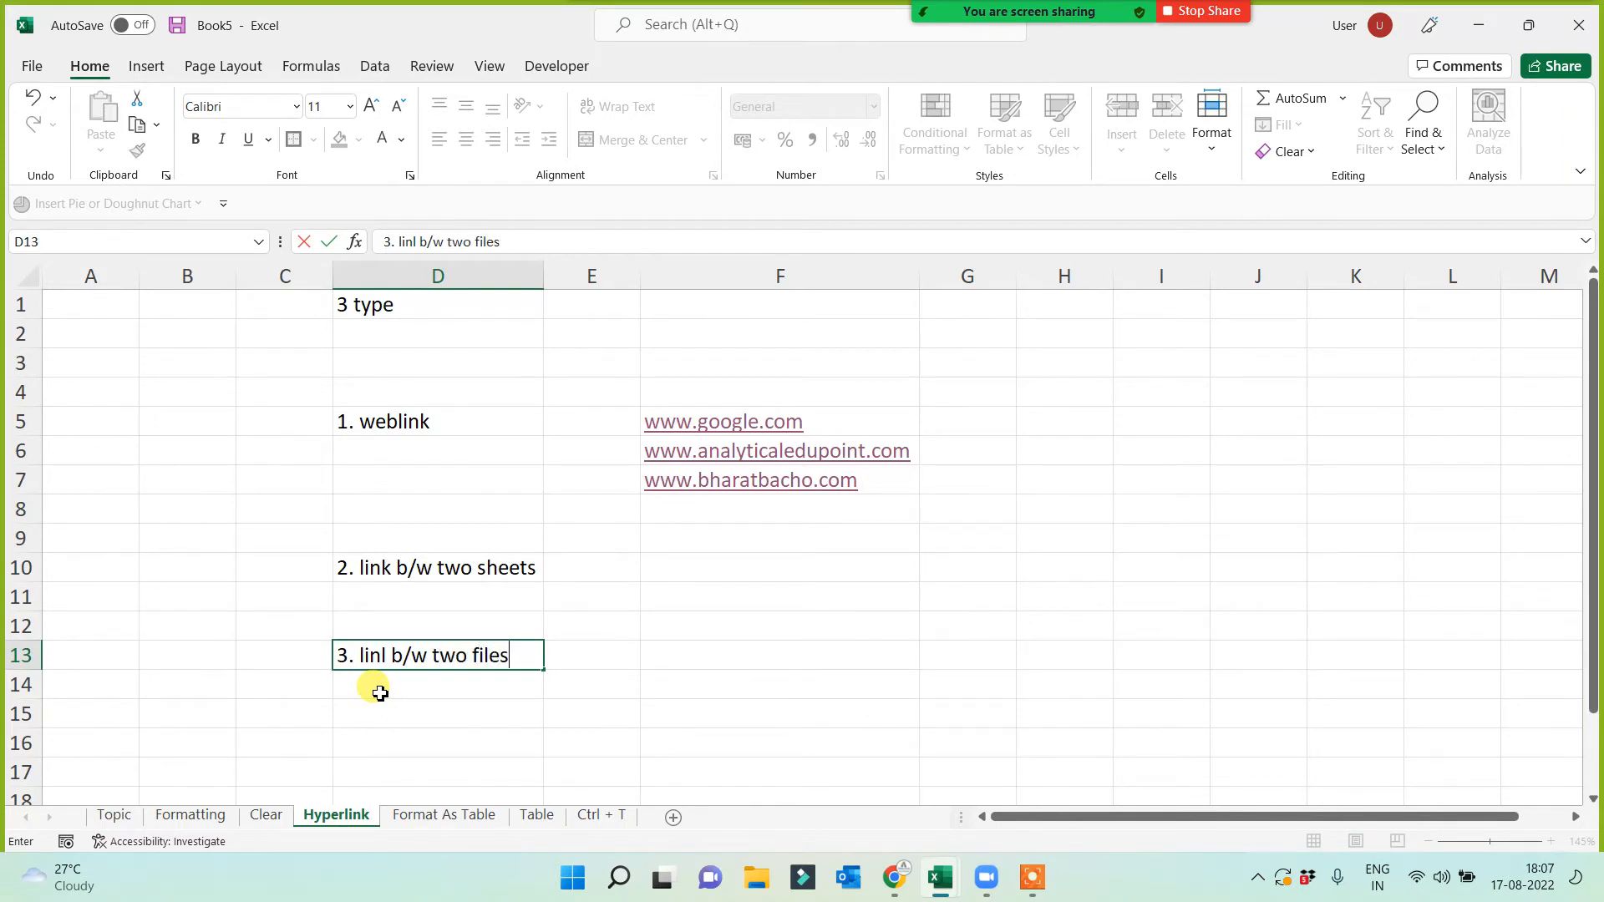
left_click(729, 713)
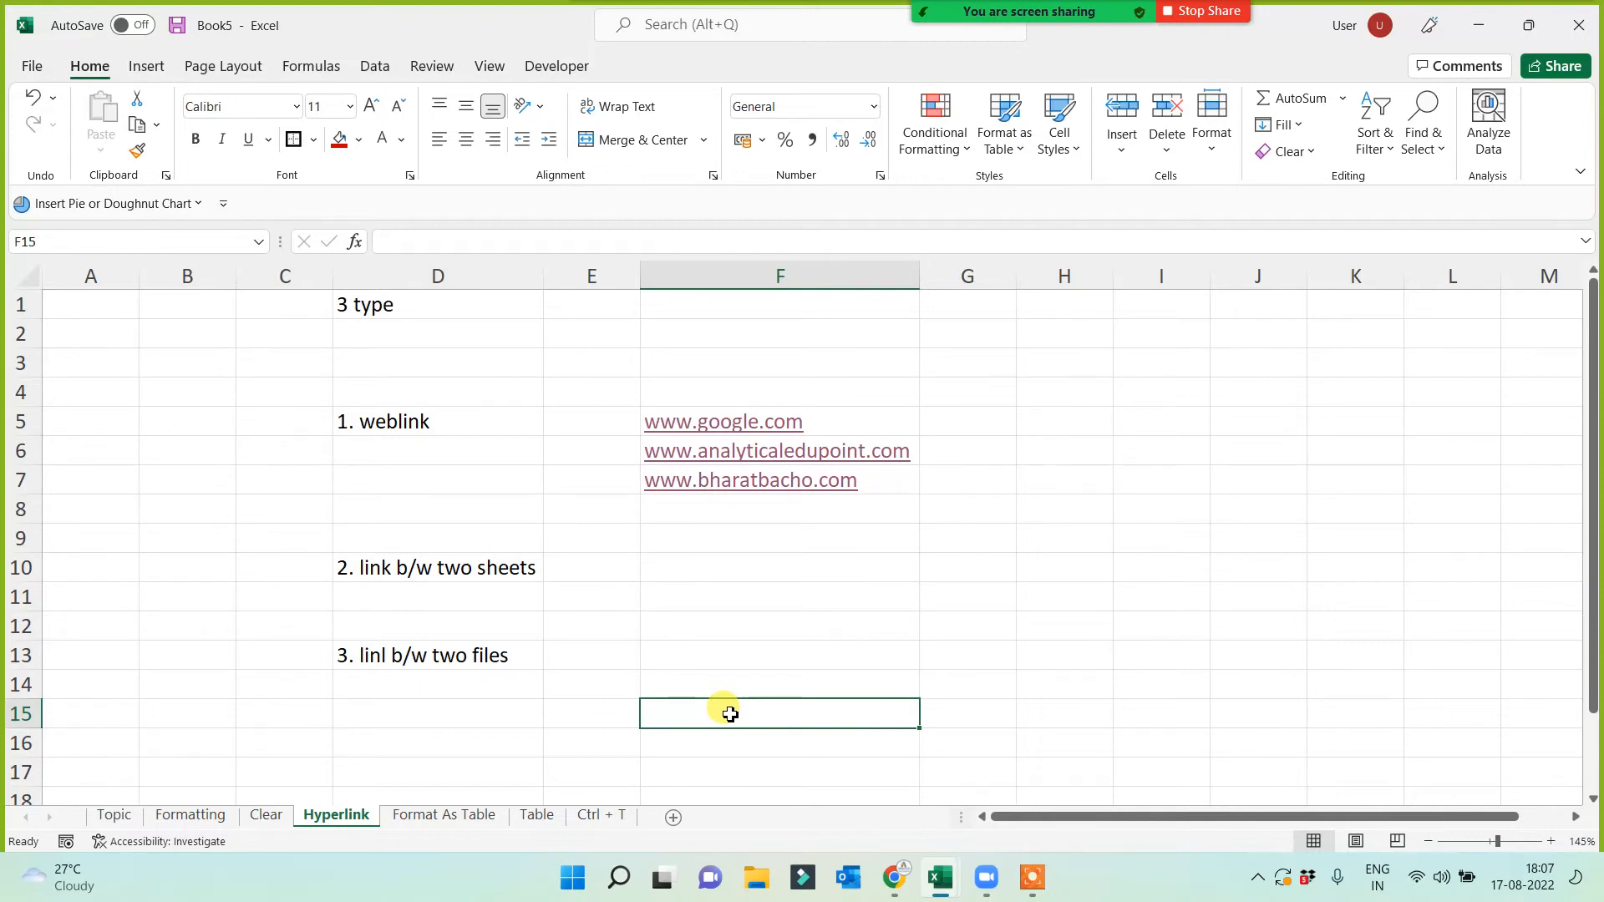
Delete the empty row 9 above the "2. link b/w two sheets" entry
left_click(21, 540)
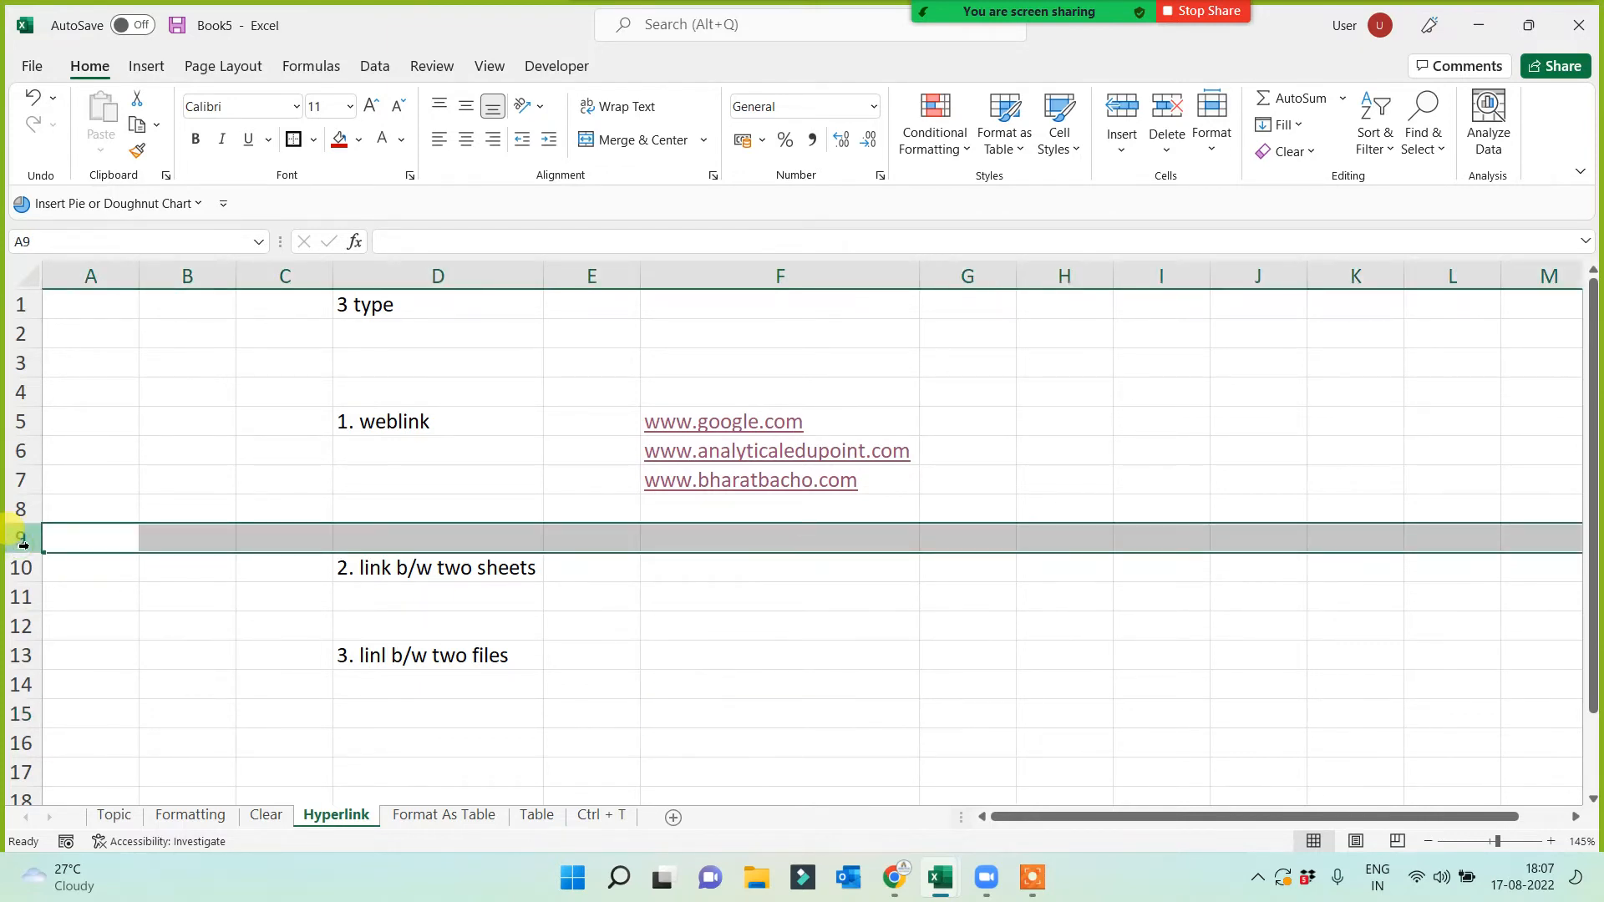
key("ctrl+minus")
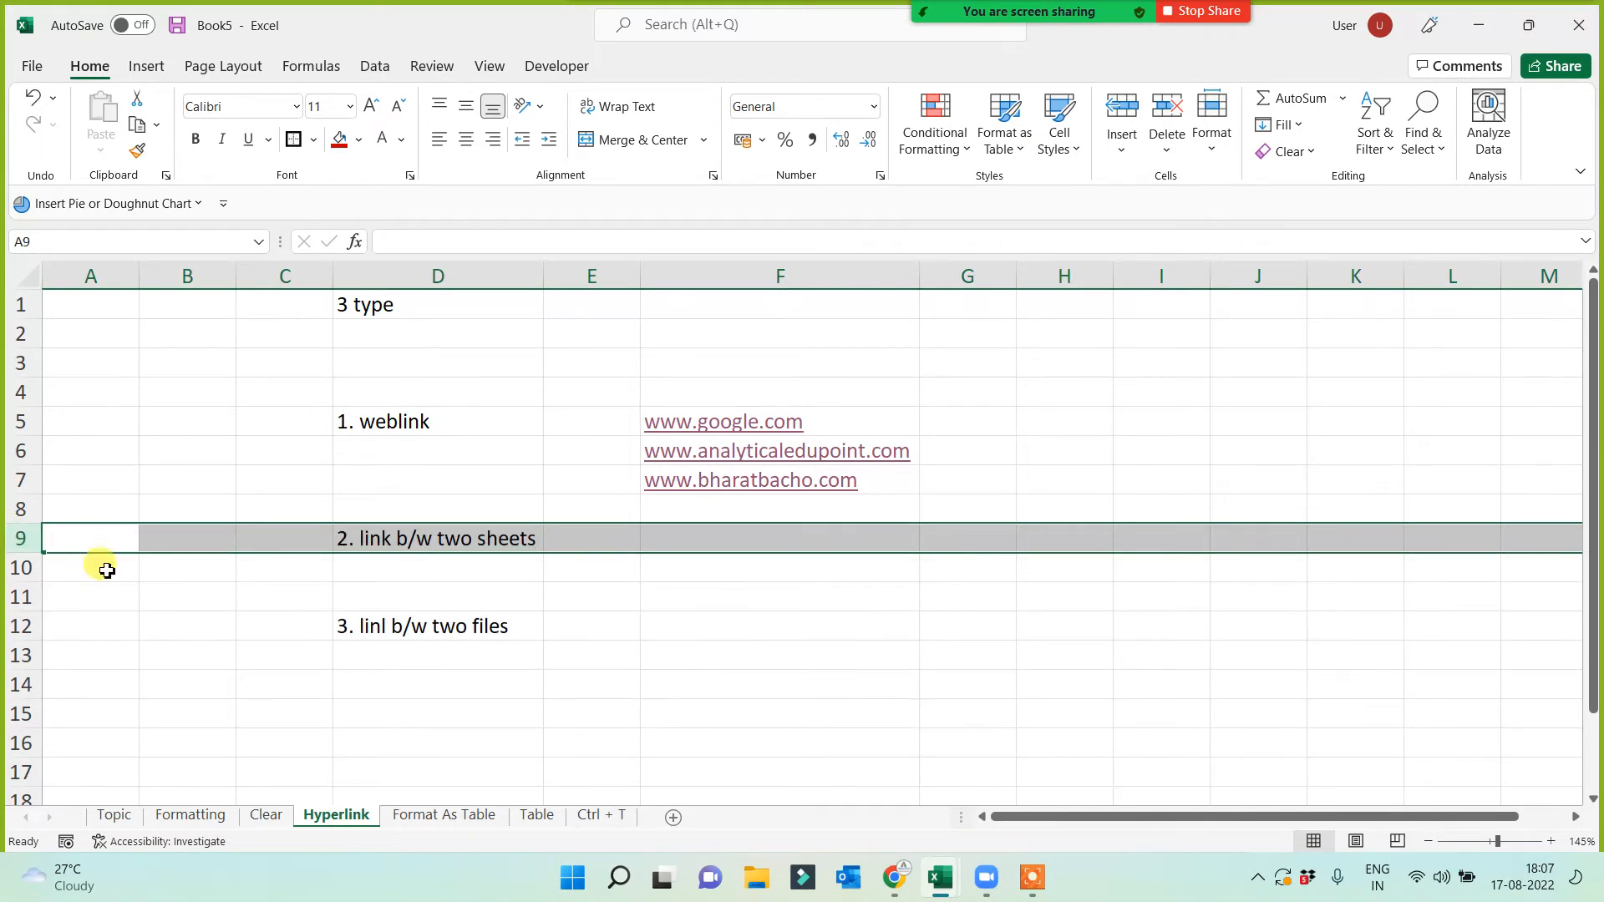
left_click(730, 650)
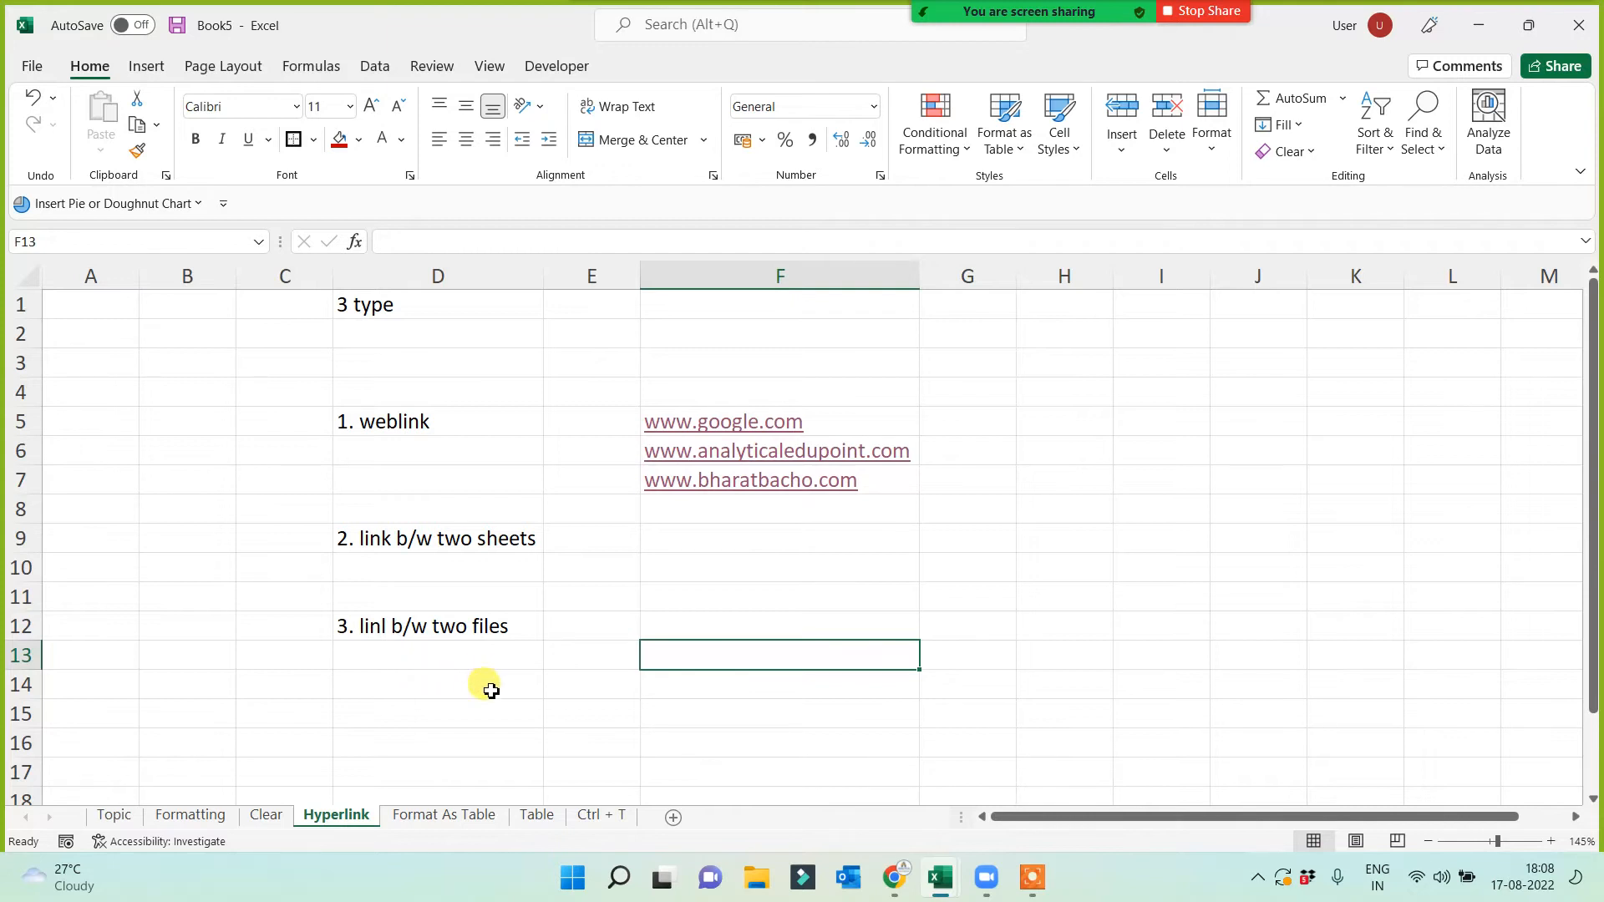
Add a new worksheet after the Hyperlink sheet and name it "Inbuild Custom LIst"
left_click(526, 712)
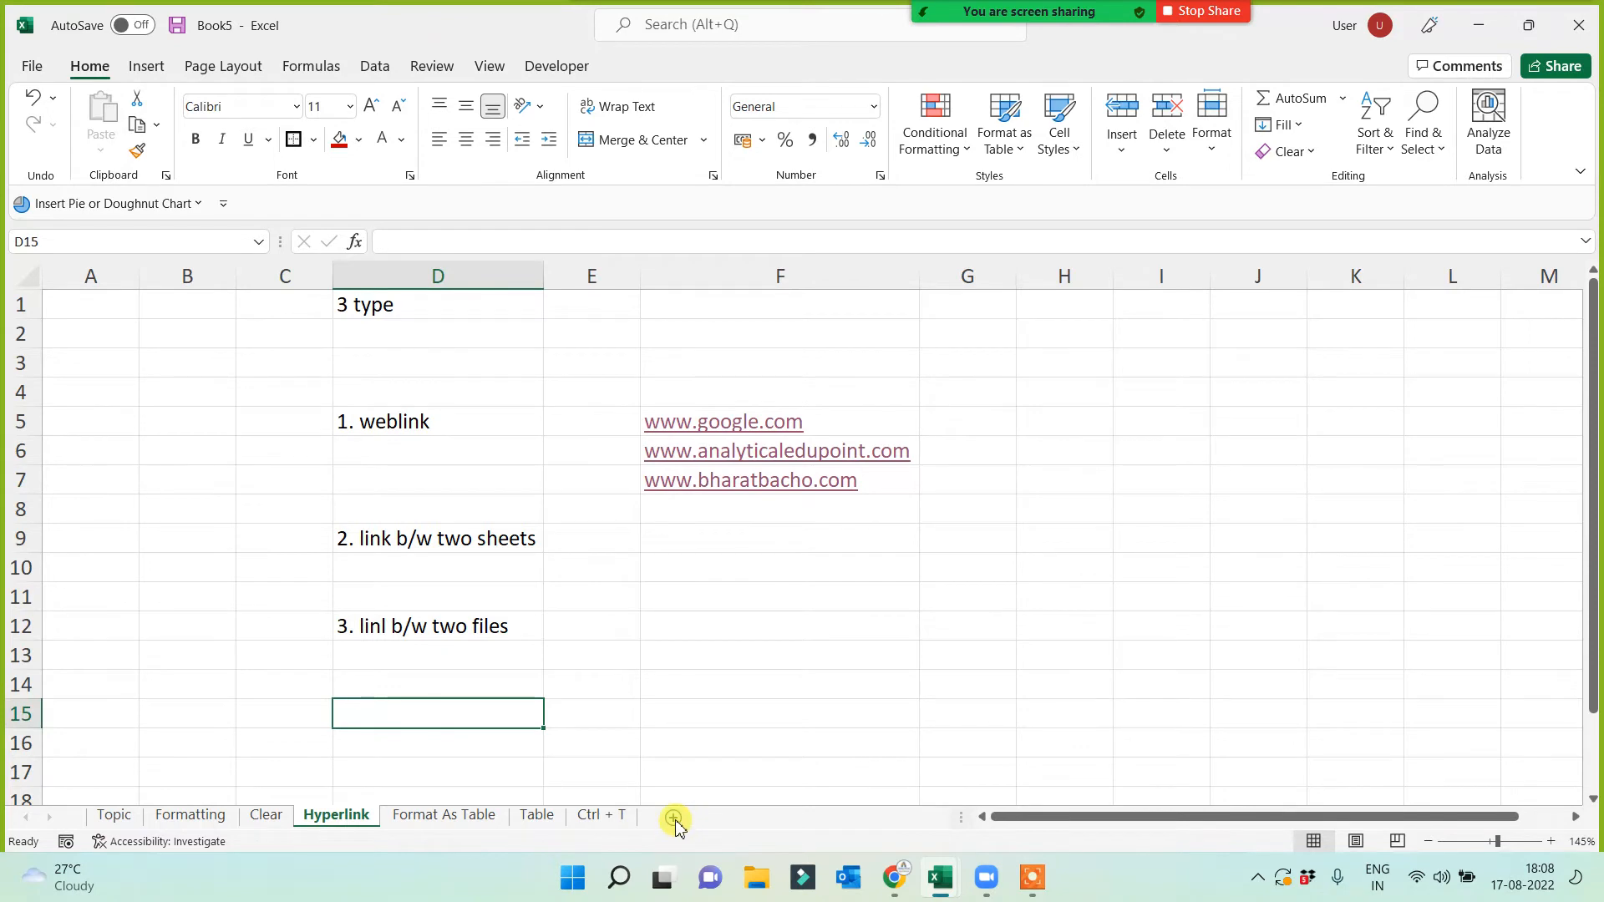
left_click(706, 742)
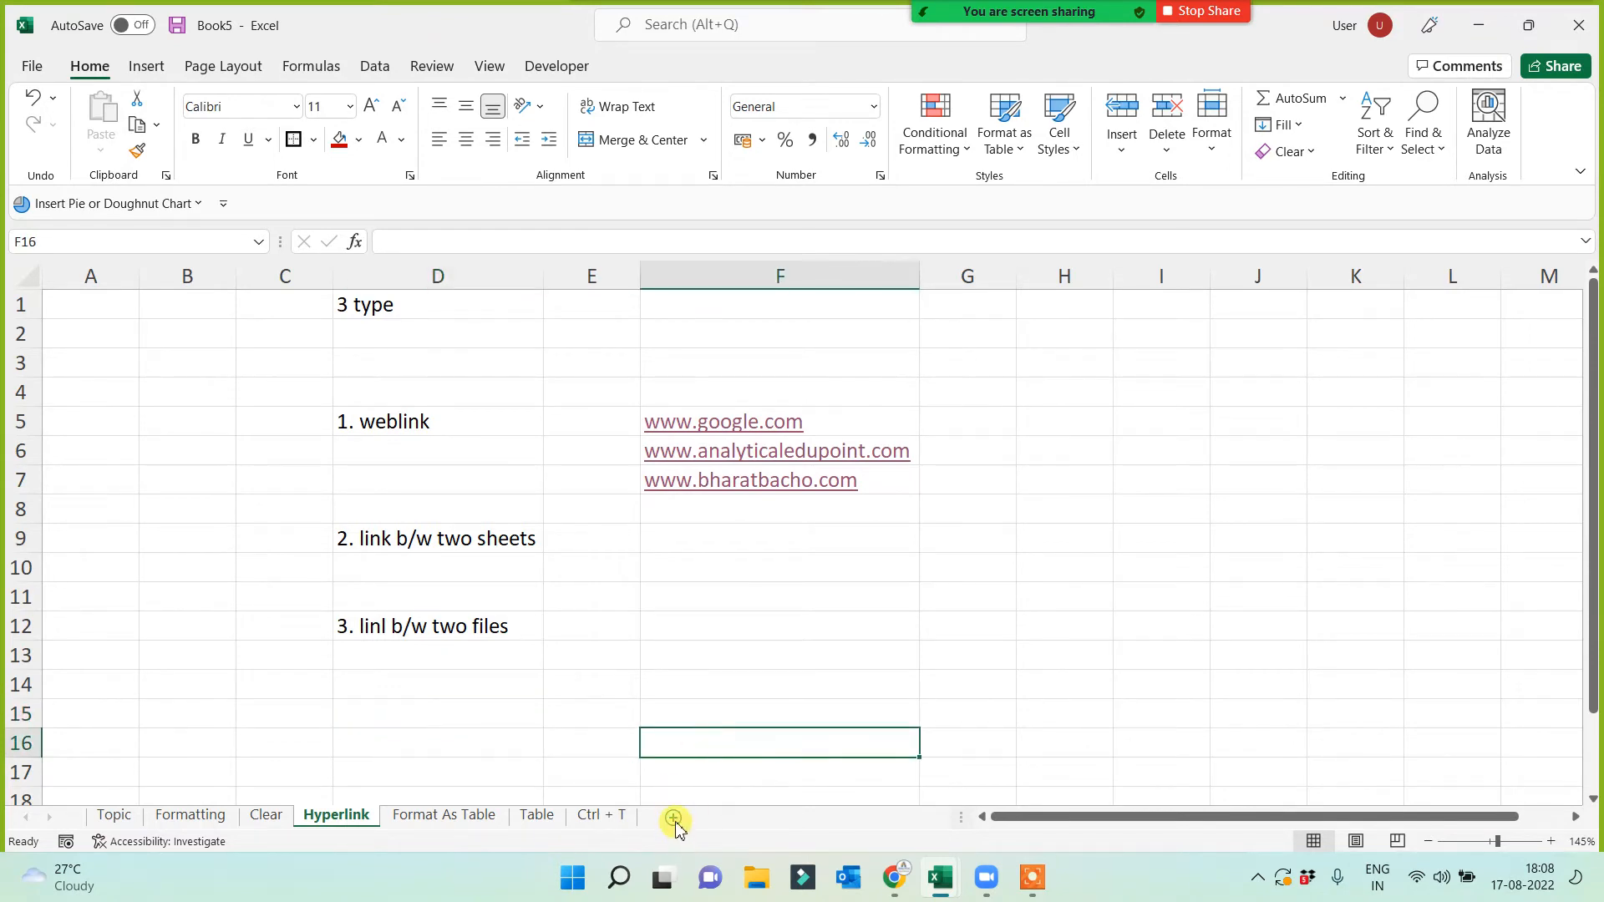
left_click(674, 819)
double_click(411, 816)
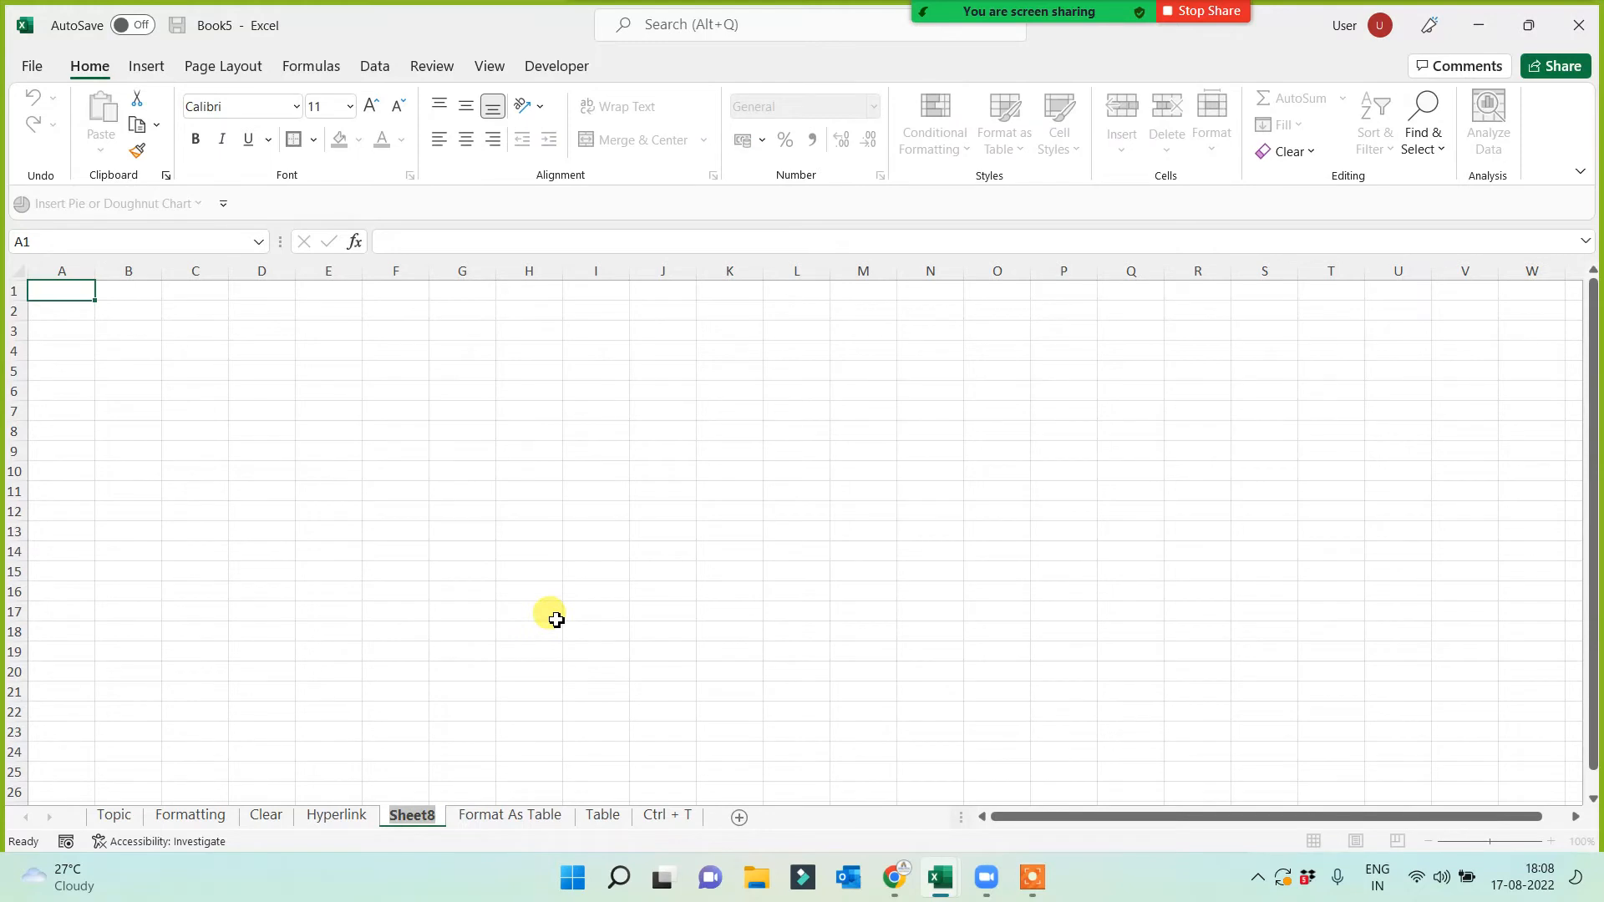
type("Inbuil")
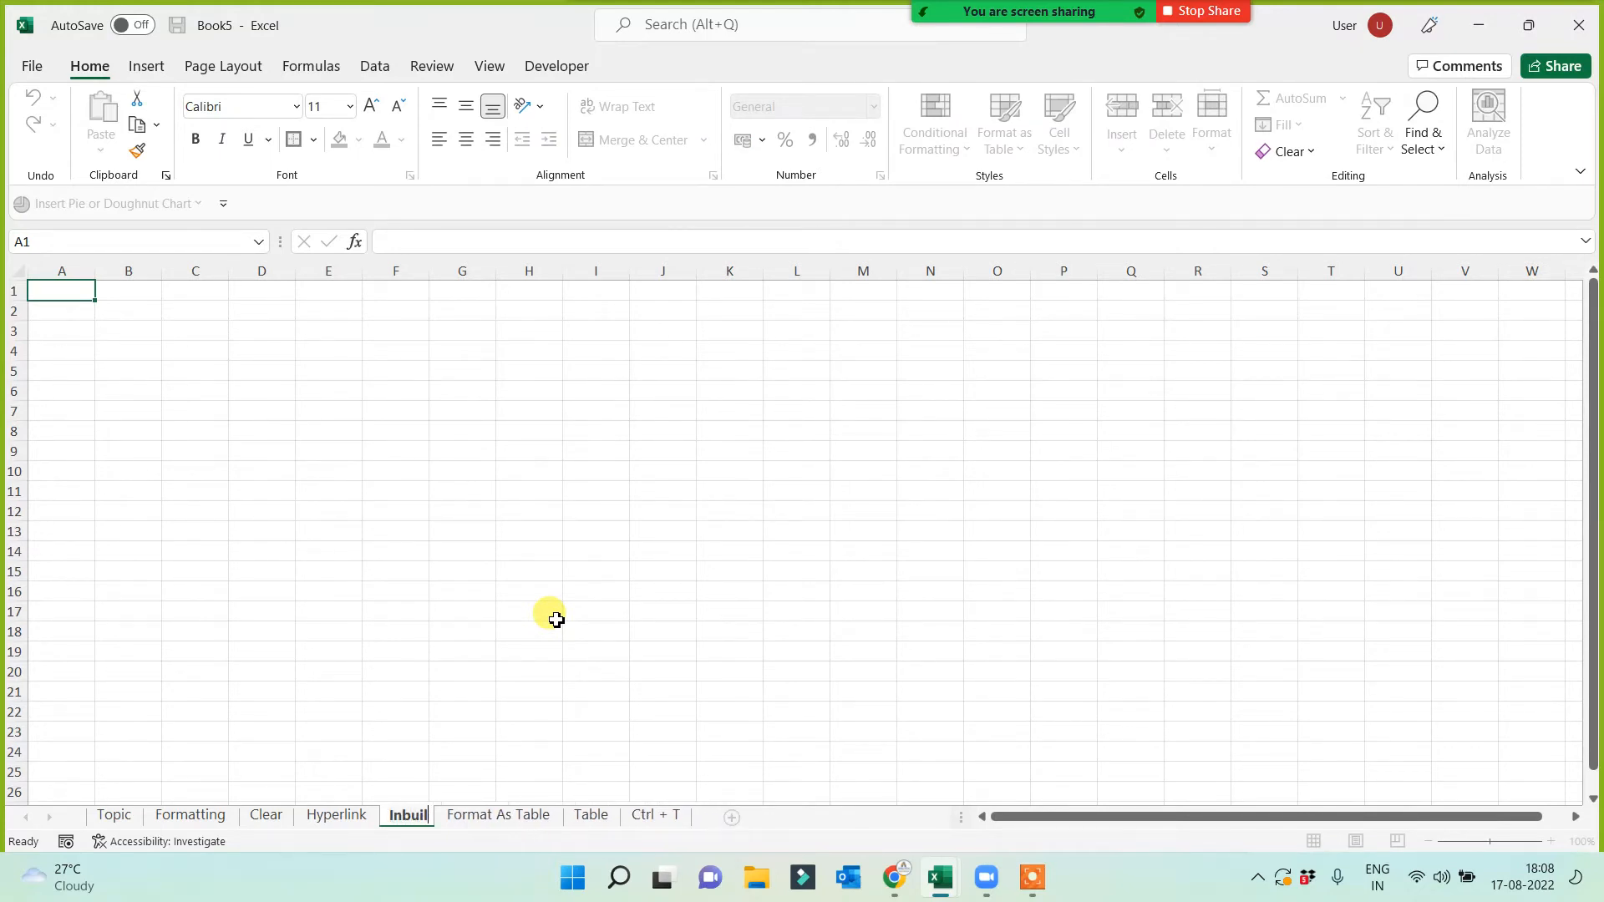
type("d Custom")
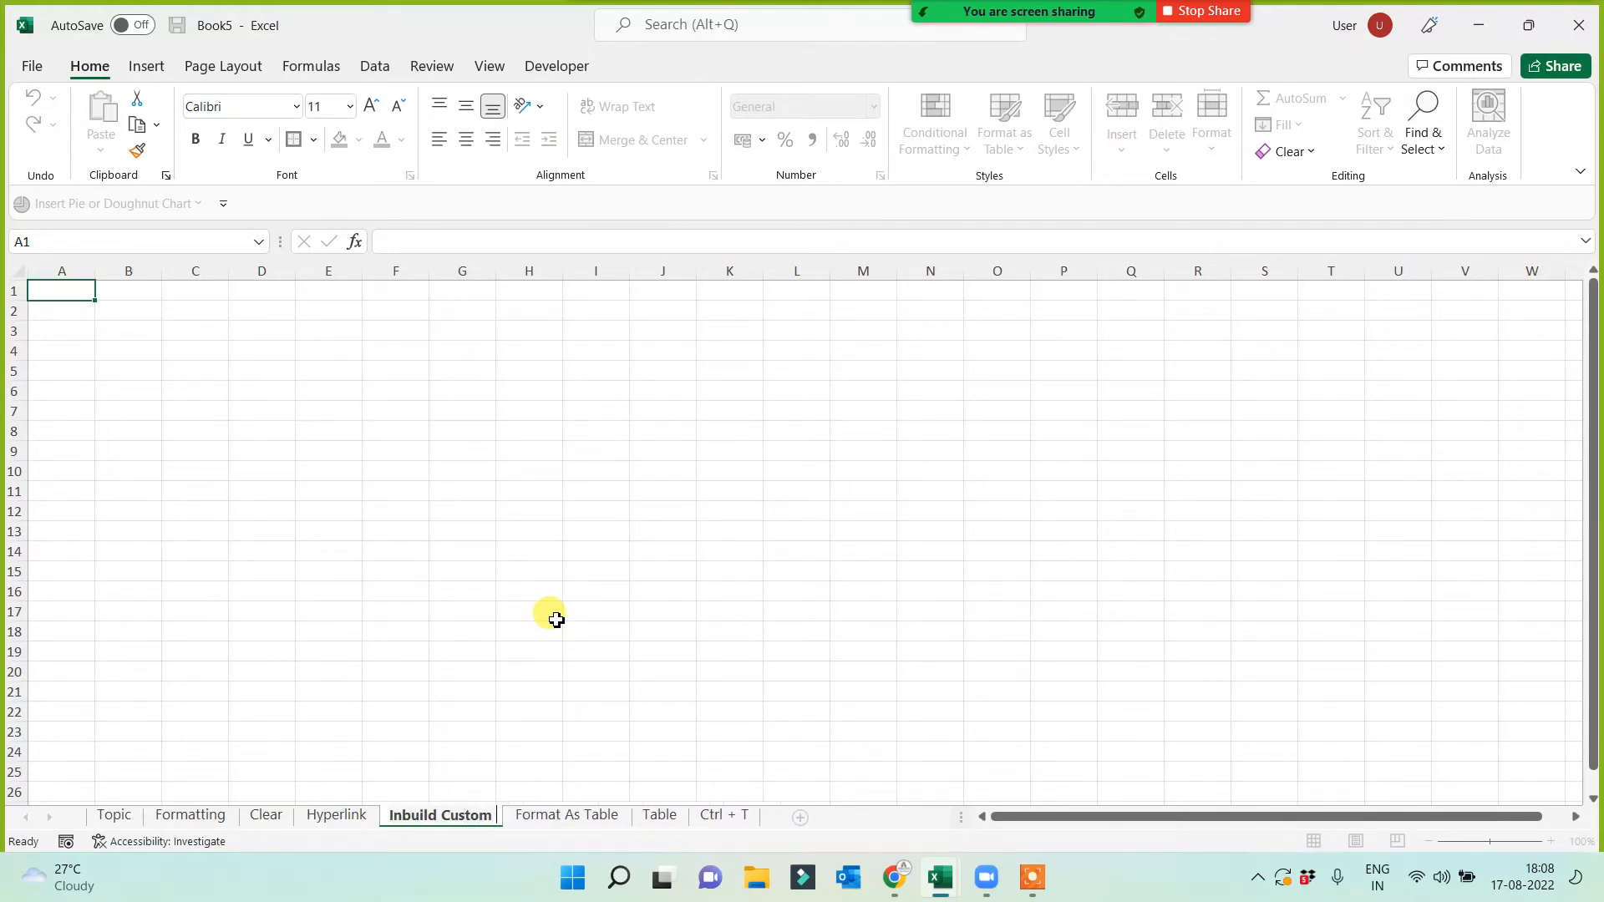
type(" LIst")
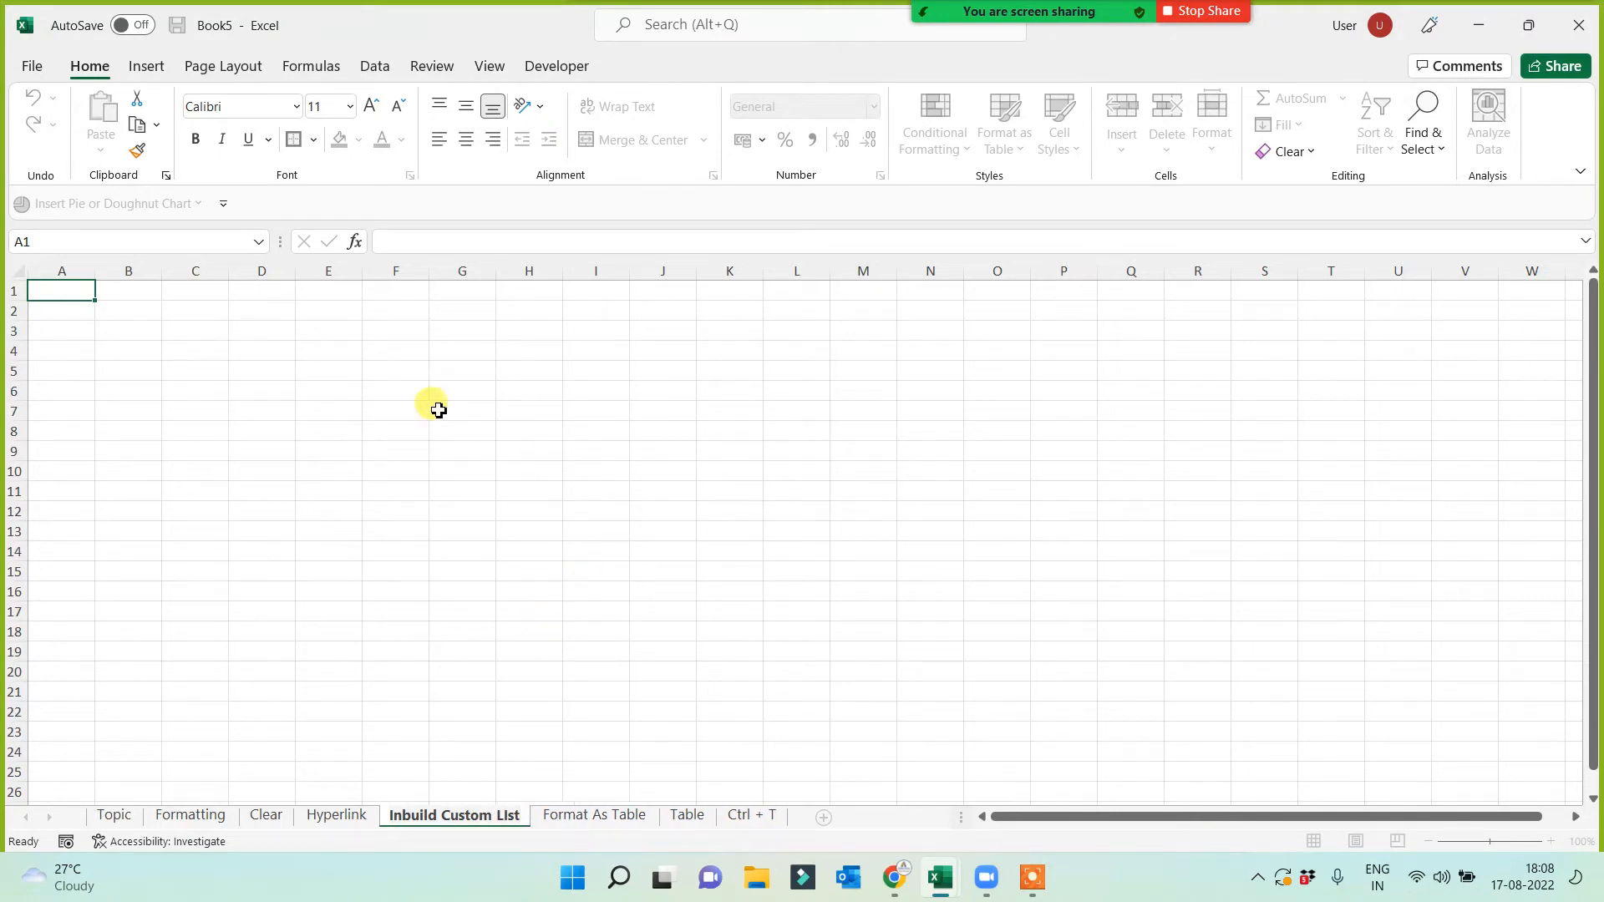
left_click(418, 418)
scroll(468, 506, "up", 2)
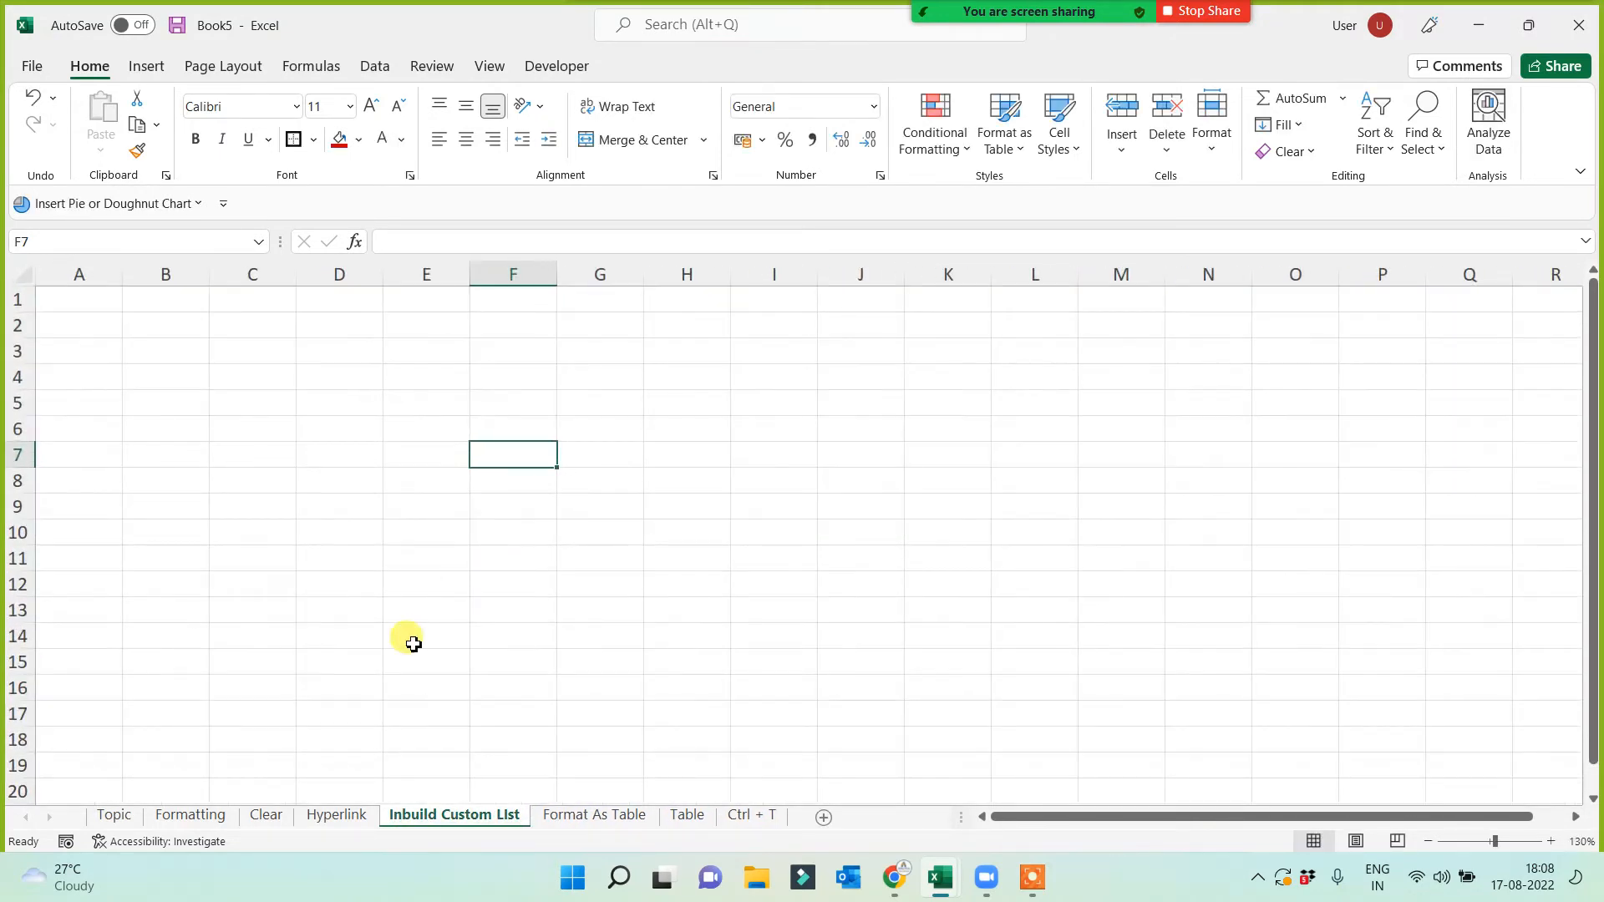
left_click(264, 402)
left_click(224, 355)
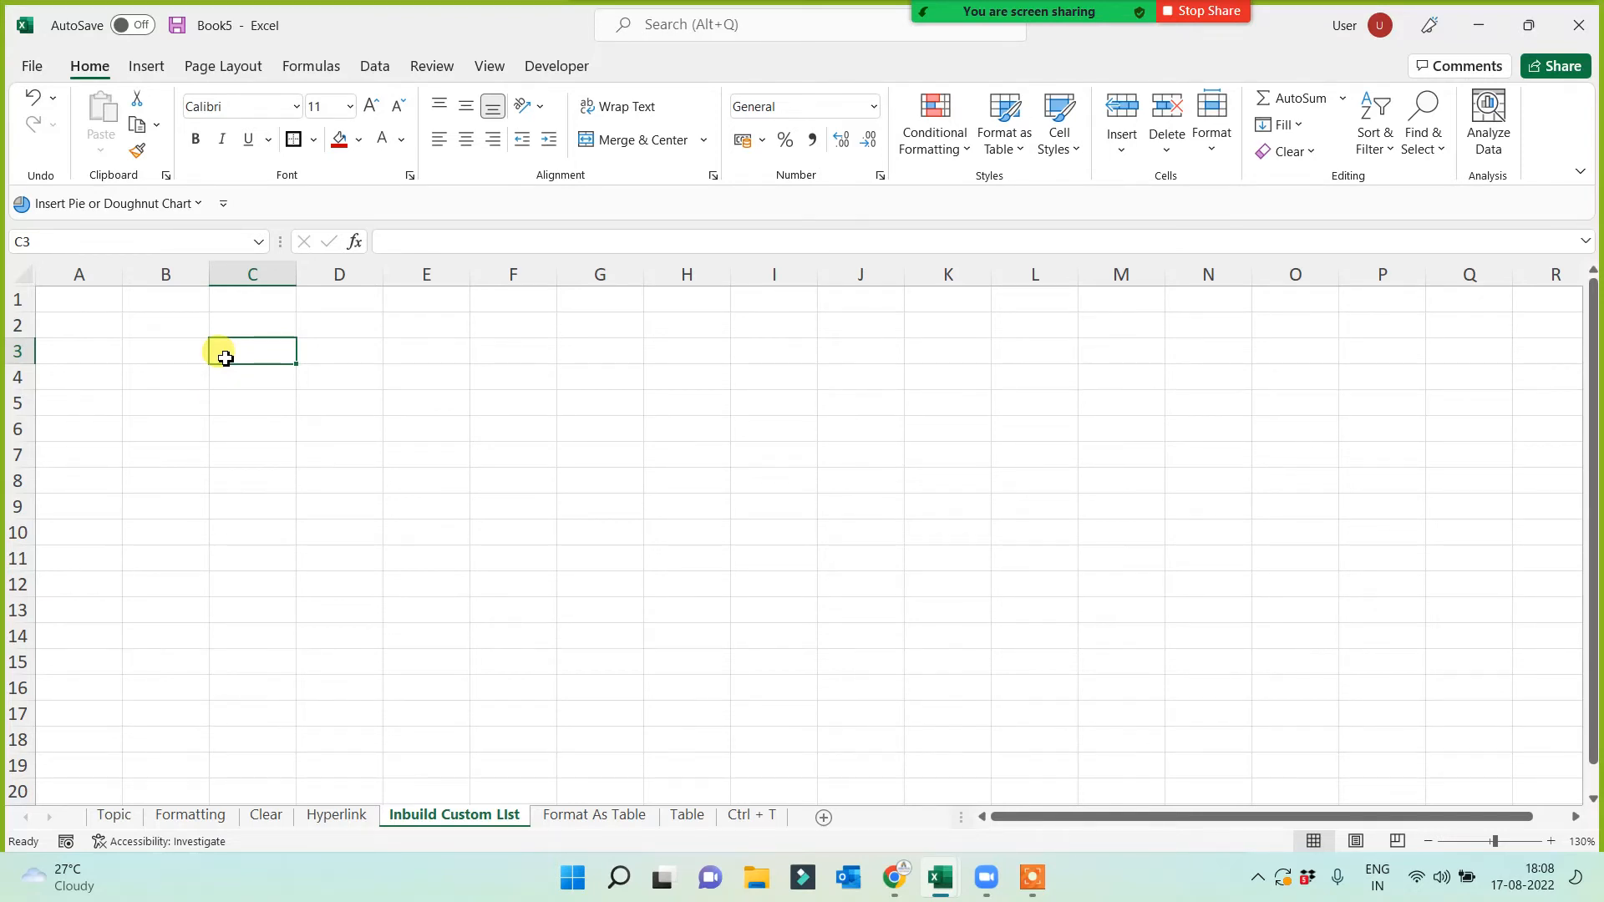
left_click(69, 298)
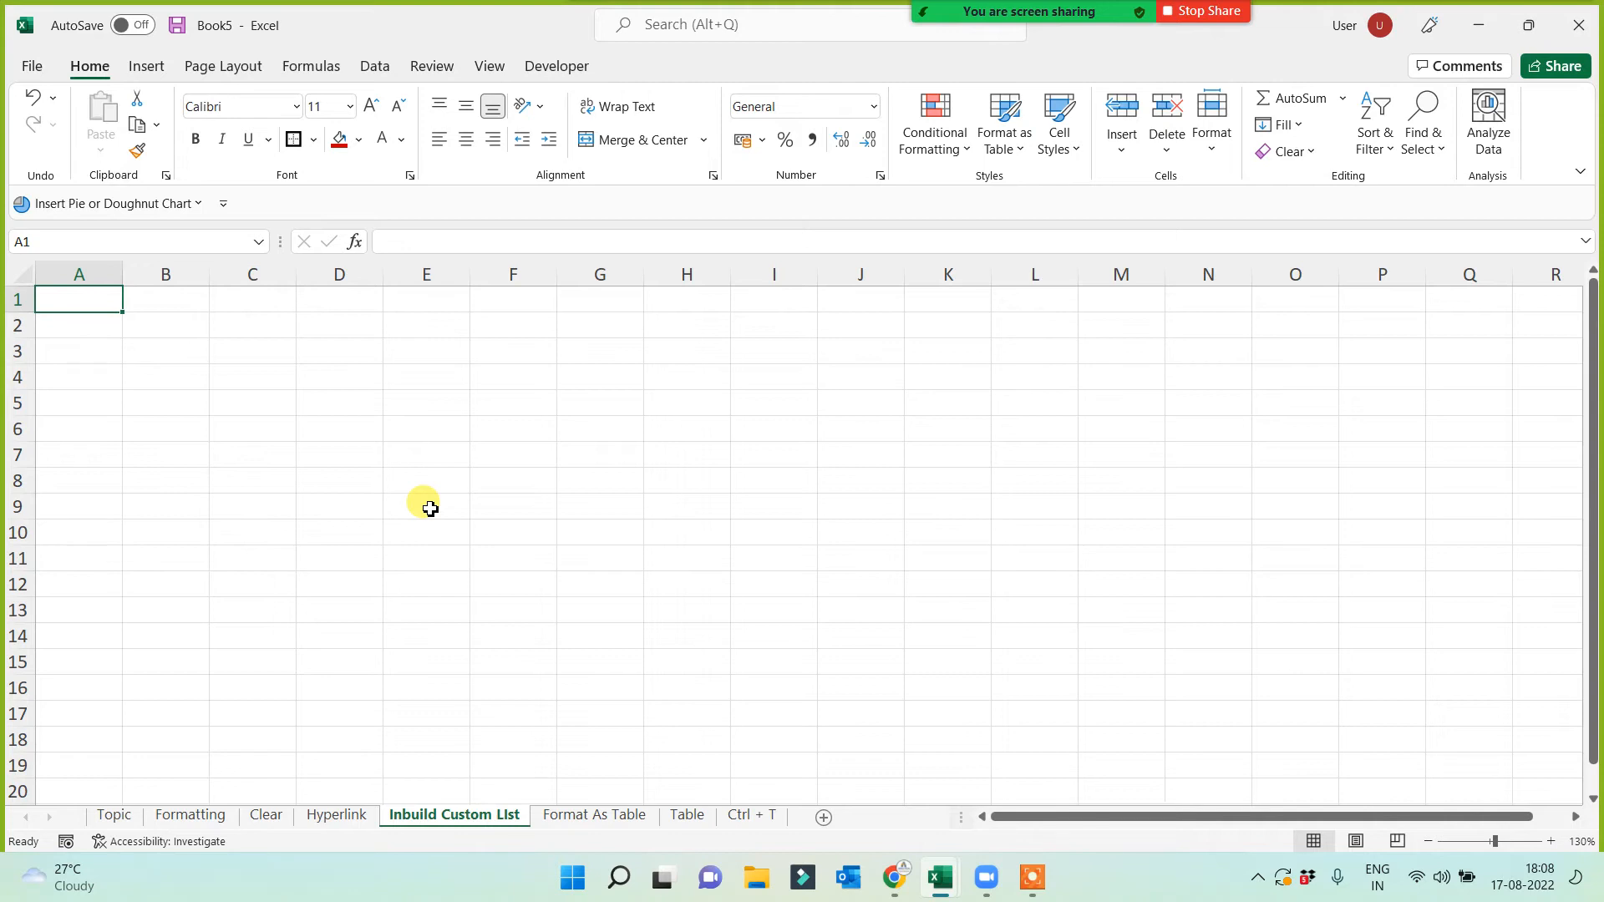
left_click(144, 64)
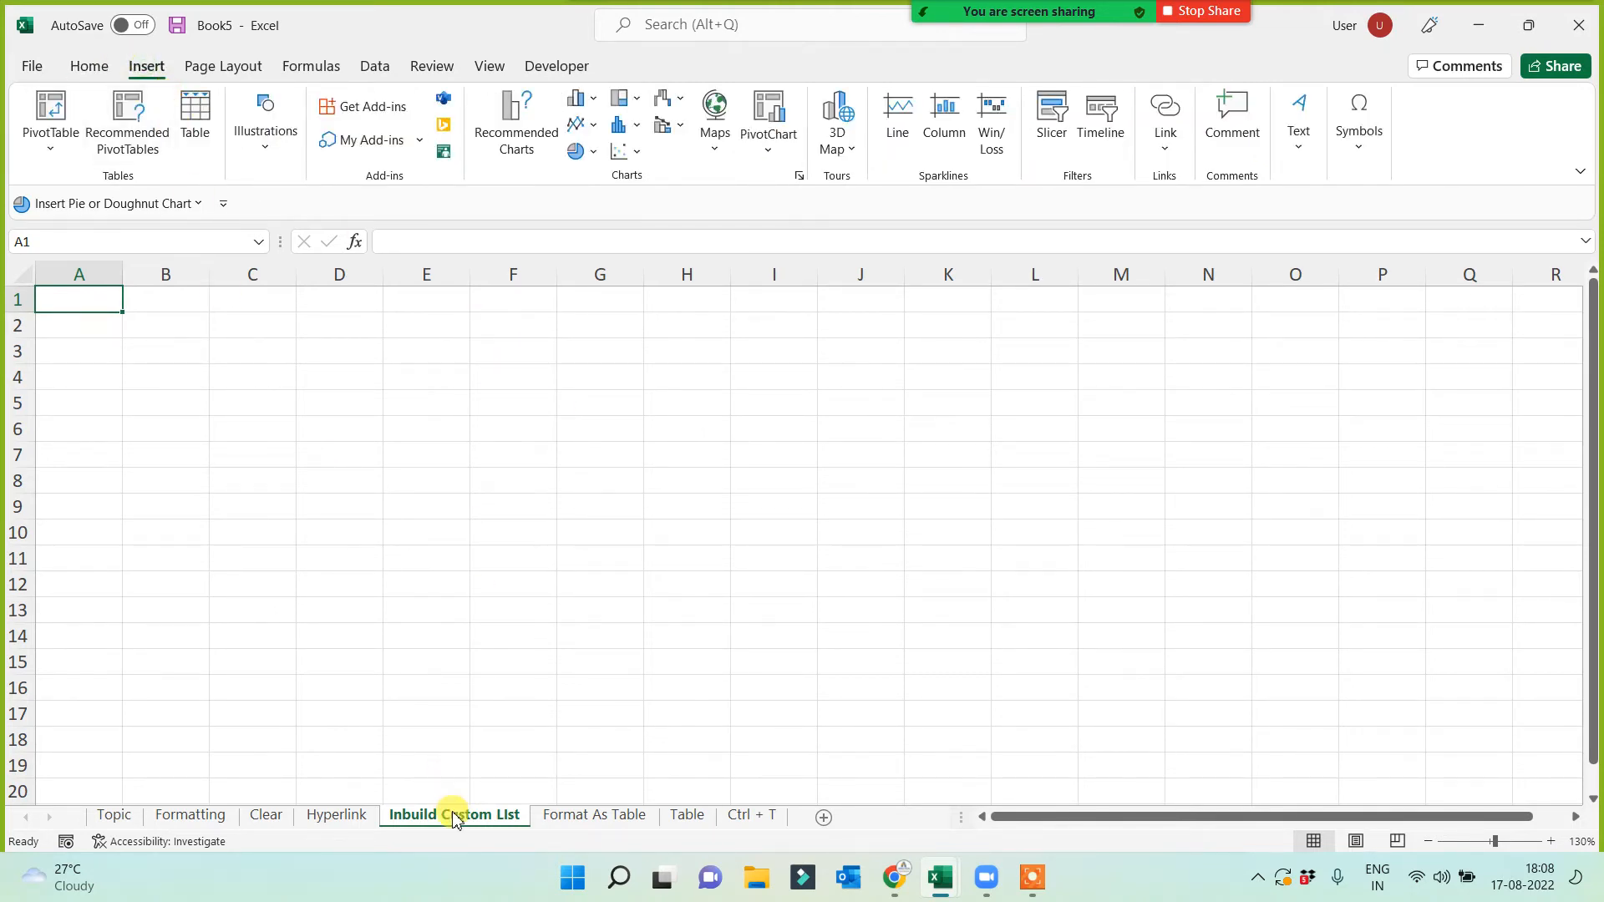
left_click(342, 566)
left_click(80, 275)
left_click(86, 298)
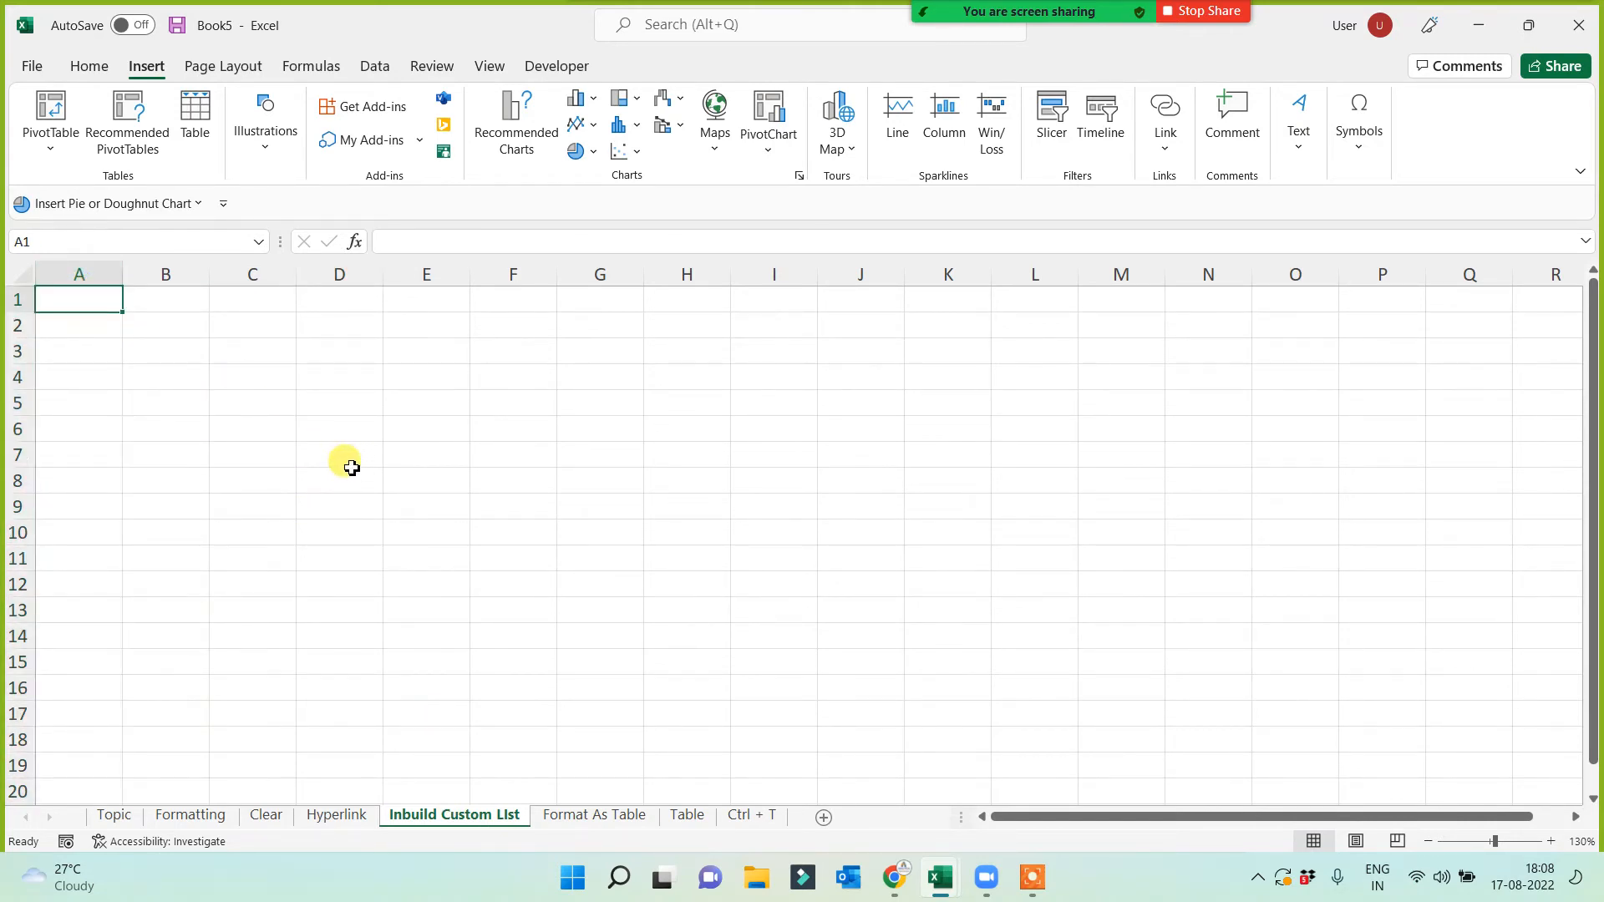
Check the participant list of the Zoom meeting and minimize it to return to the workbook
mouse_move(1035, 16)
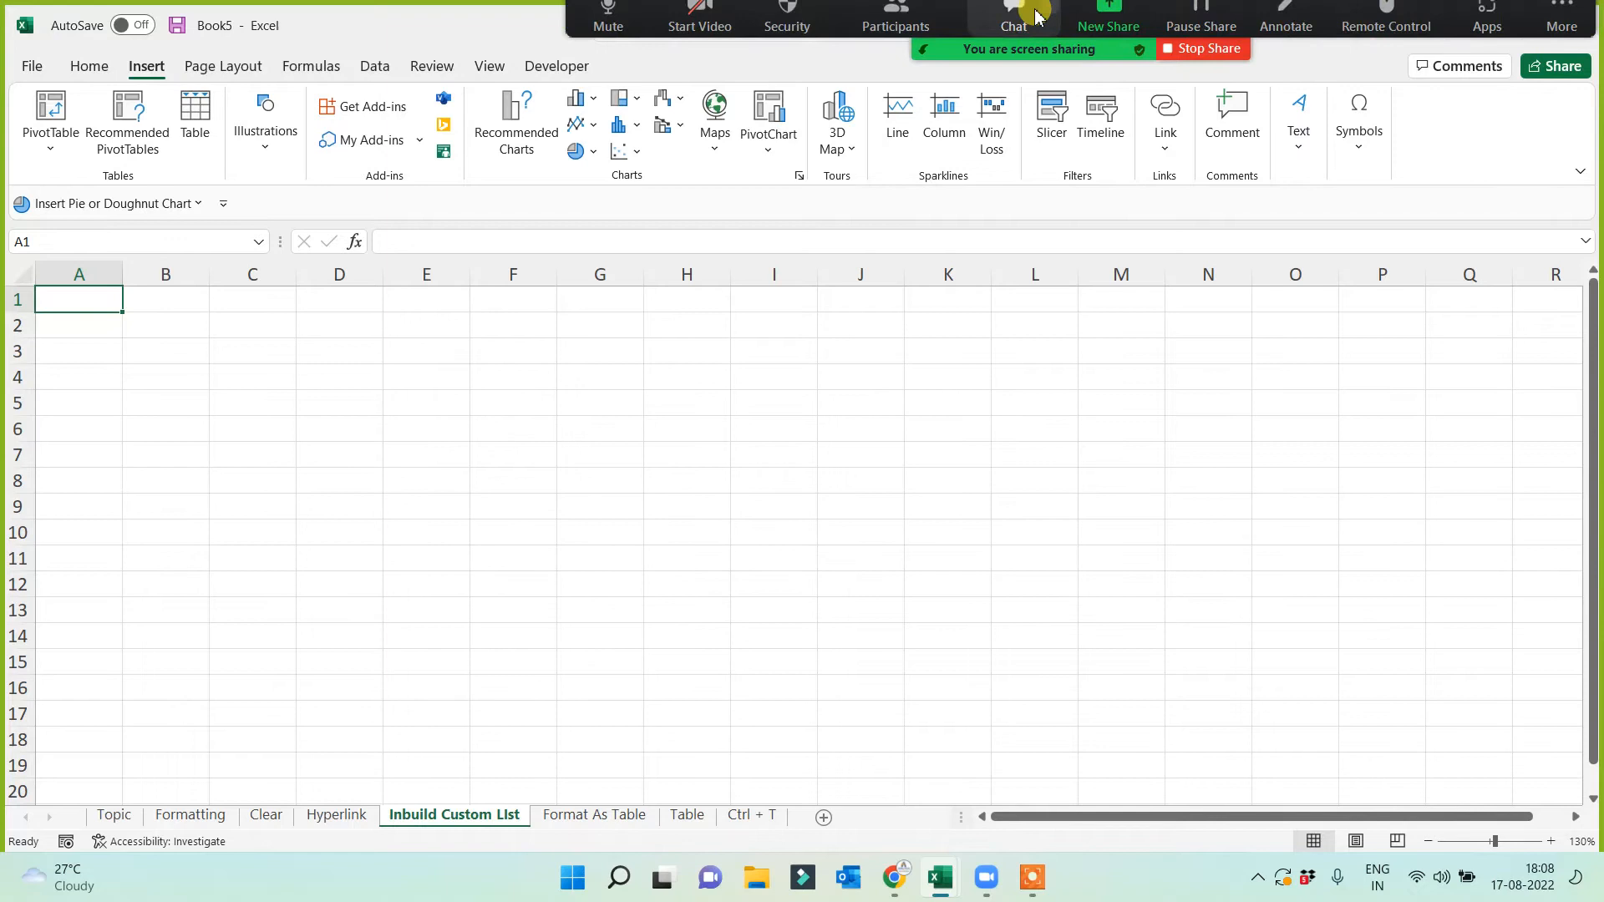
left_click(895, 29)
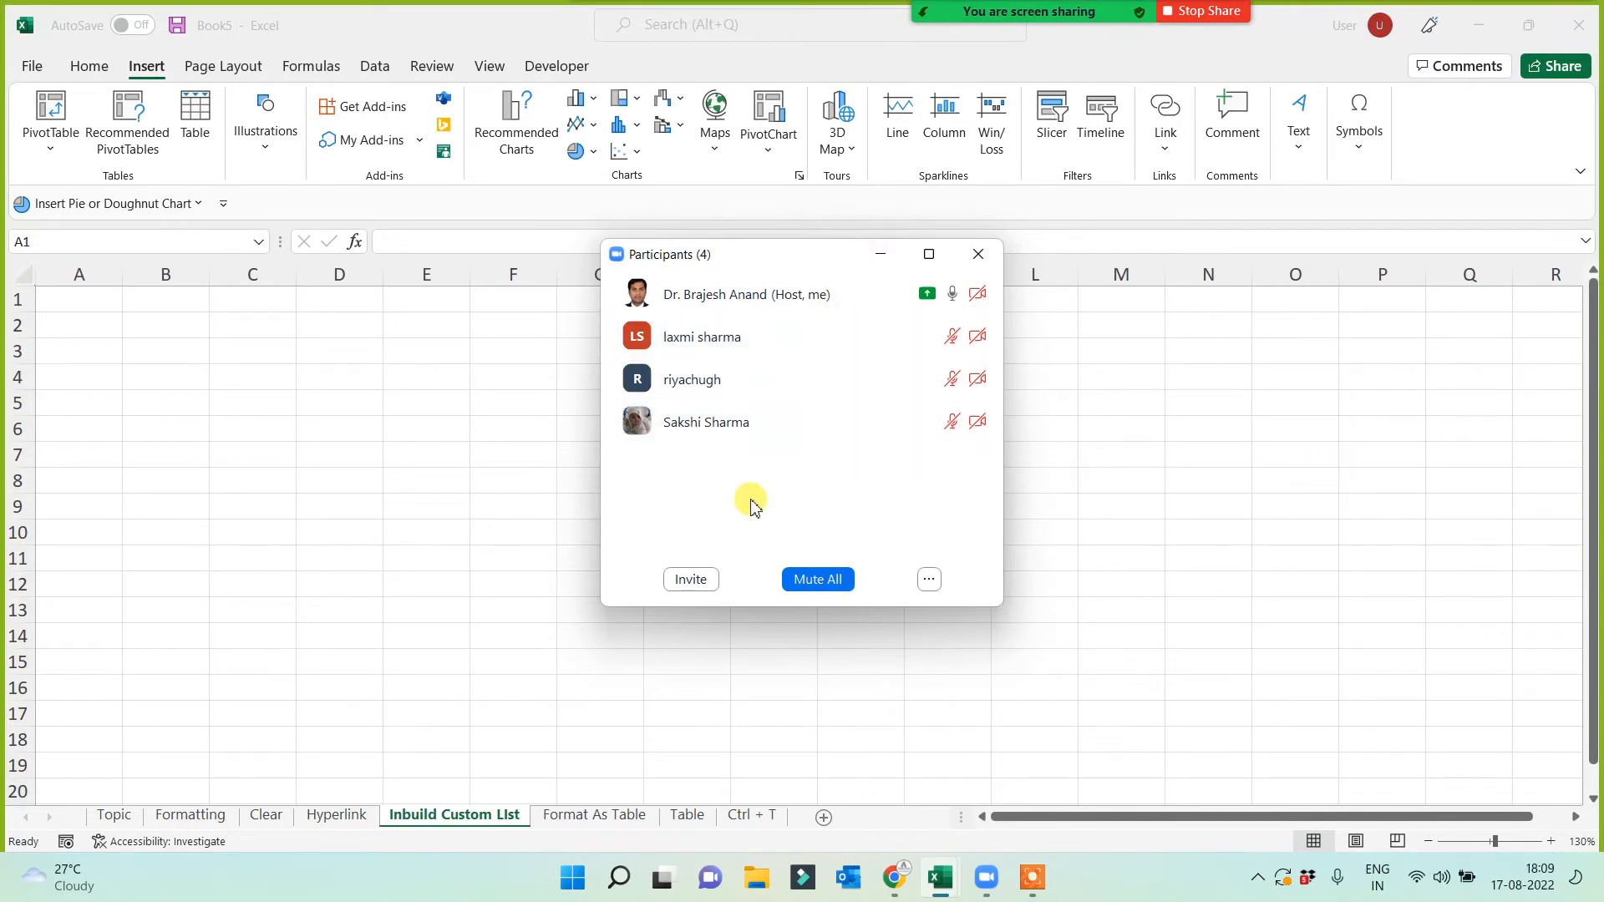
mouse_move(725, 349)
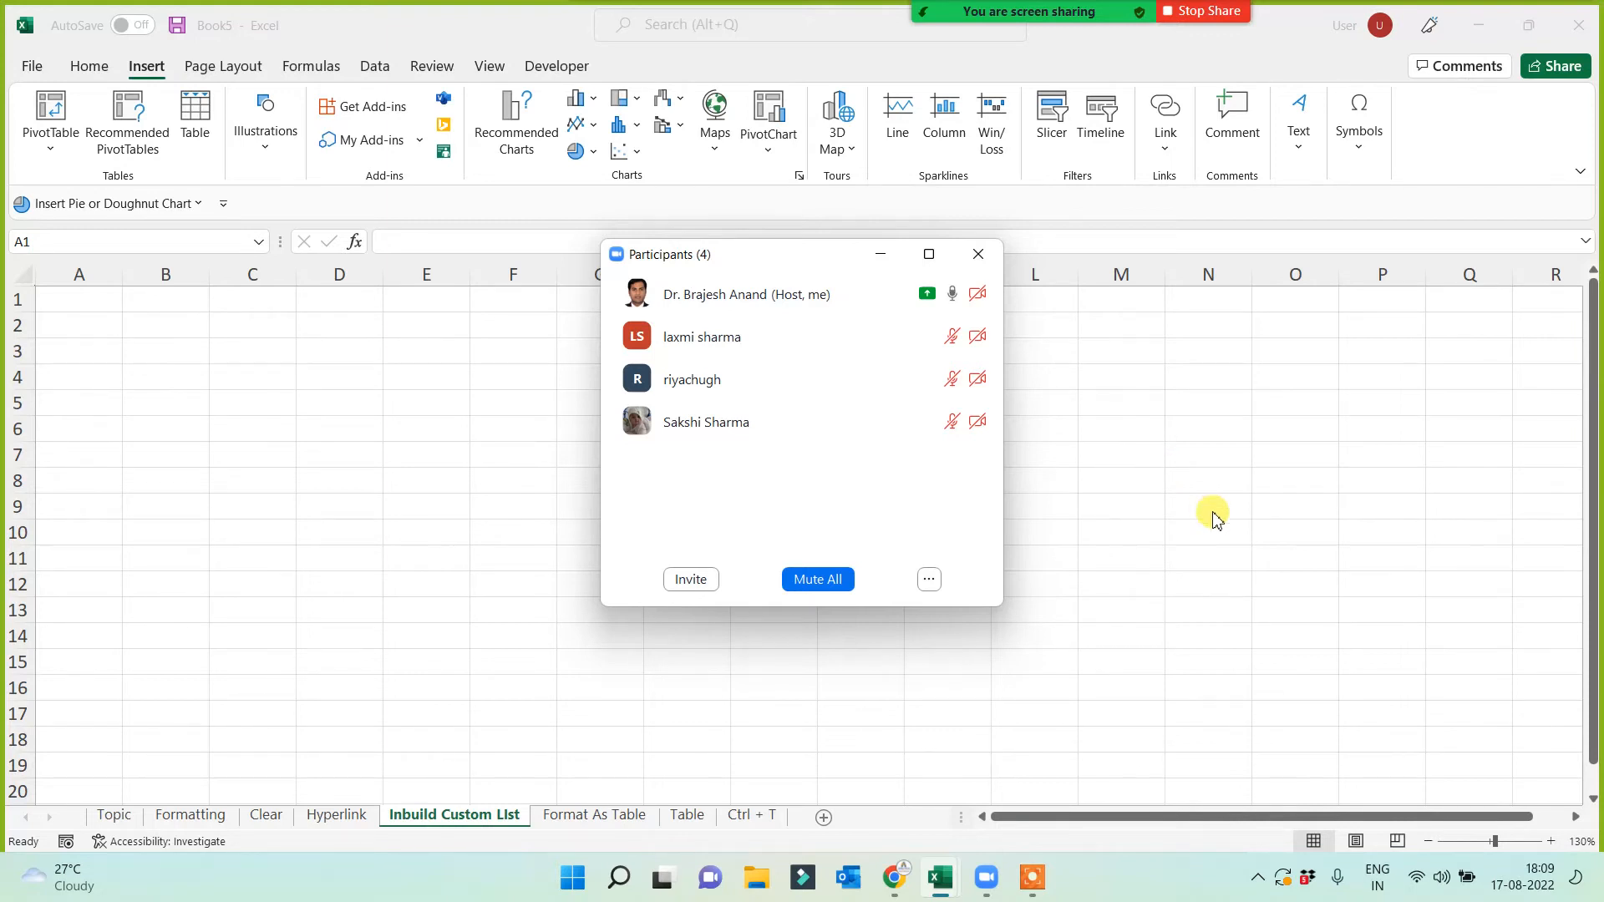
left_click(880, 254)
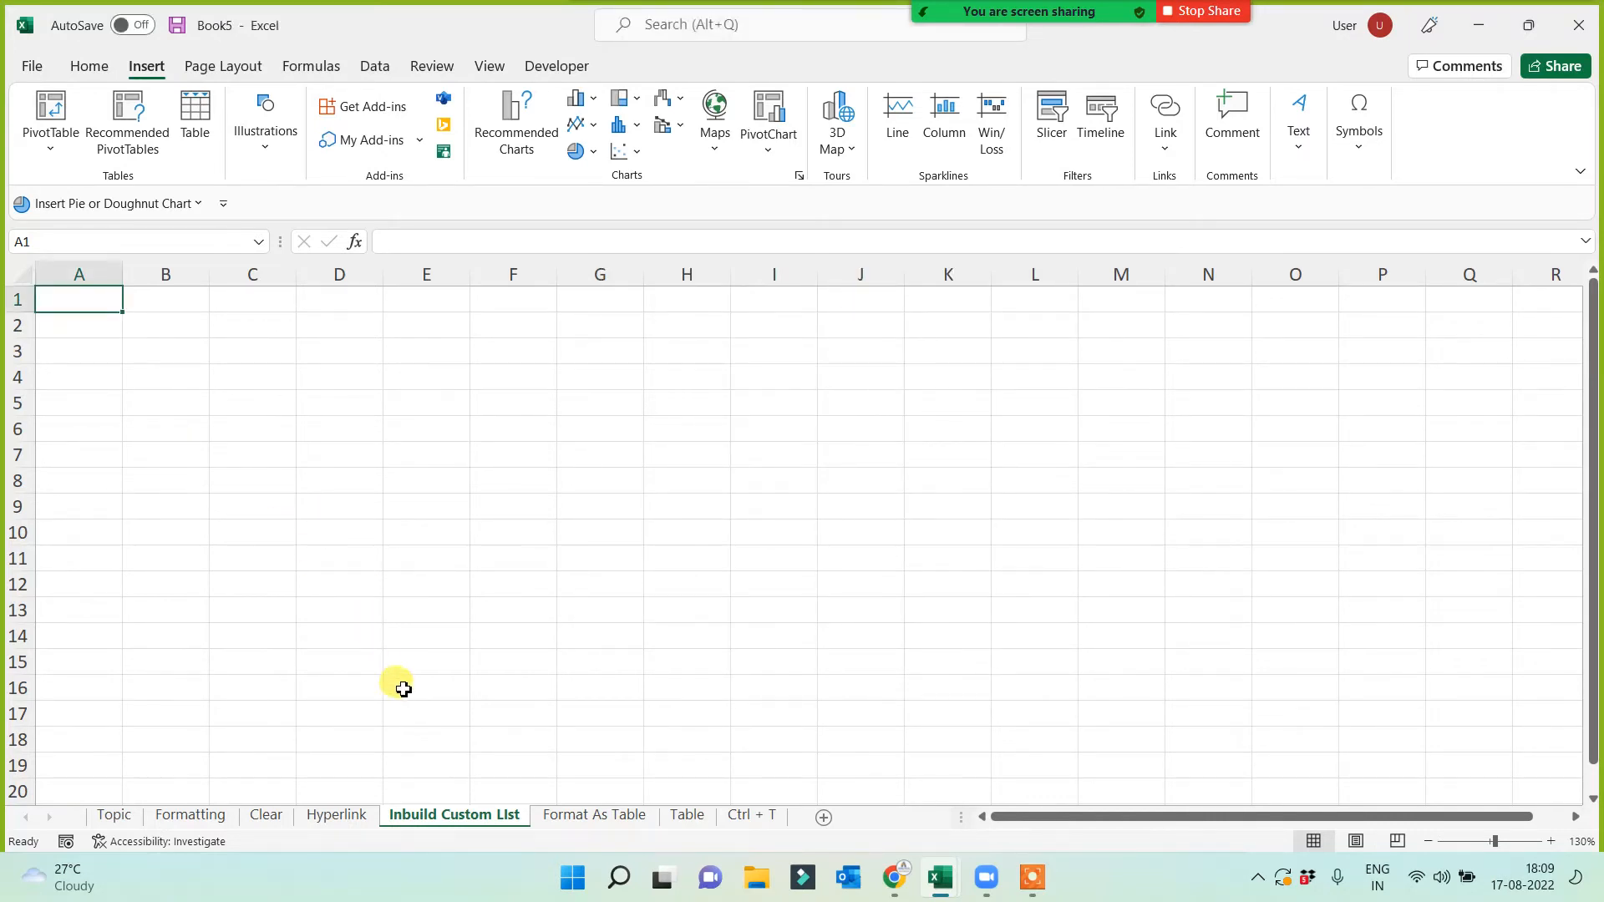
Enter "Sunday" in B2 and autofill the full weekday names down to B16
left_click(150, 326)
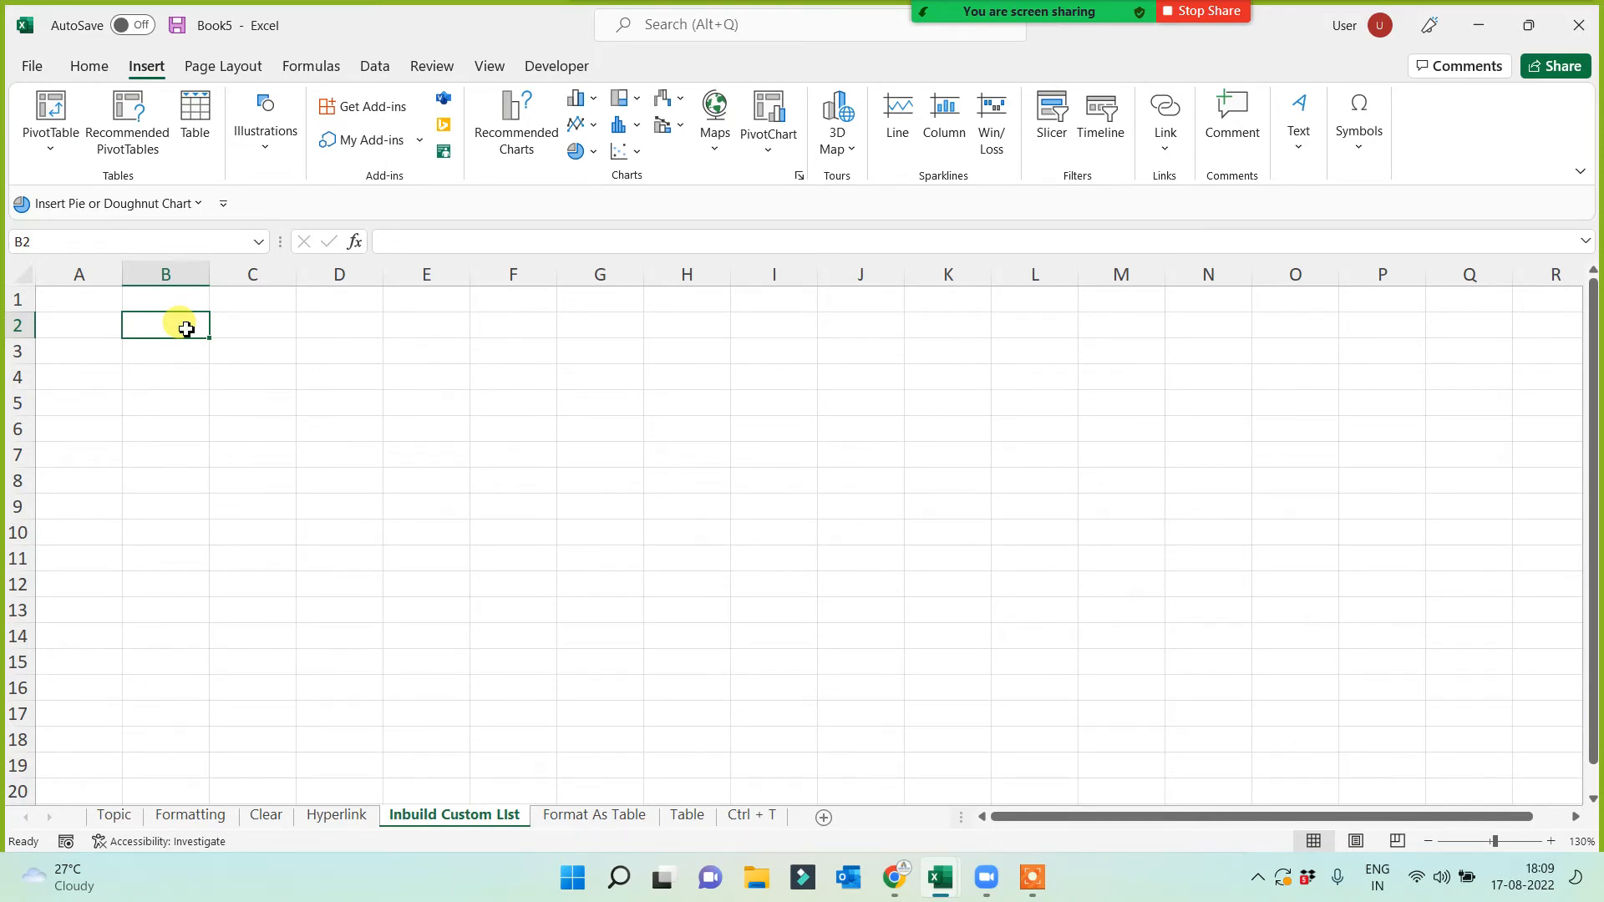
type("Sunday")
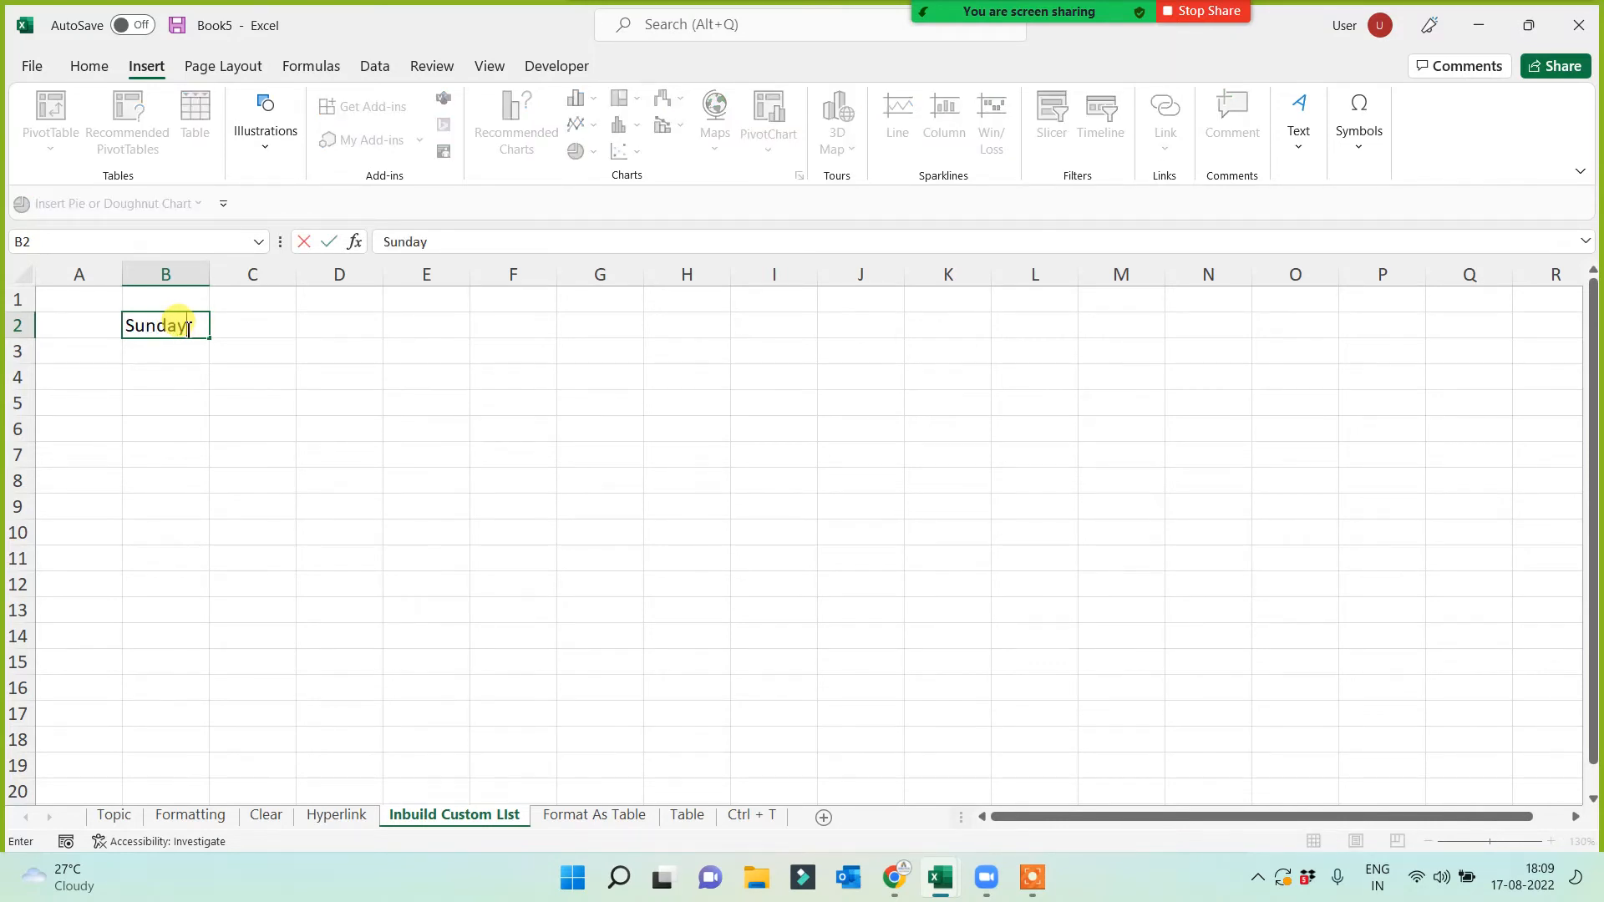
left_click(108, 447)
left_click(185, 328)
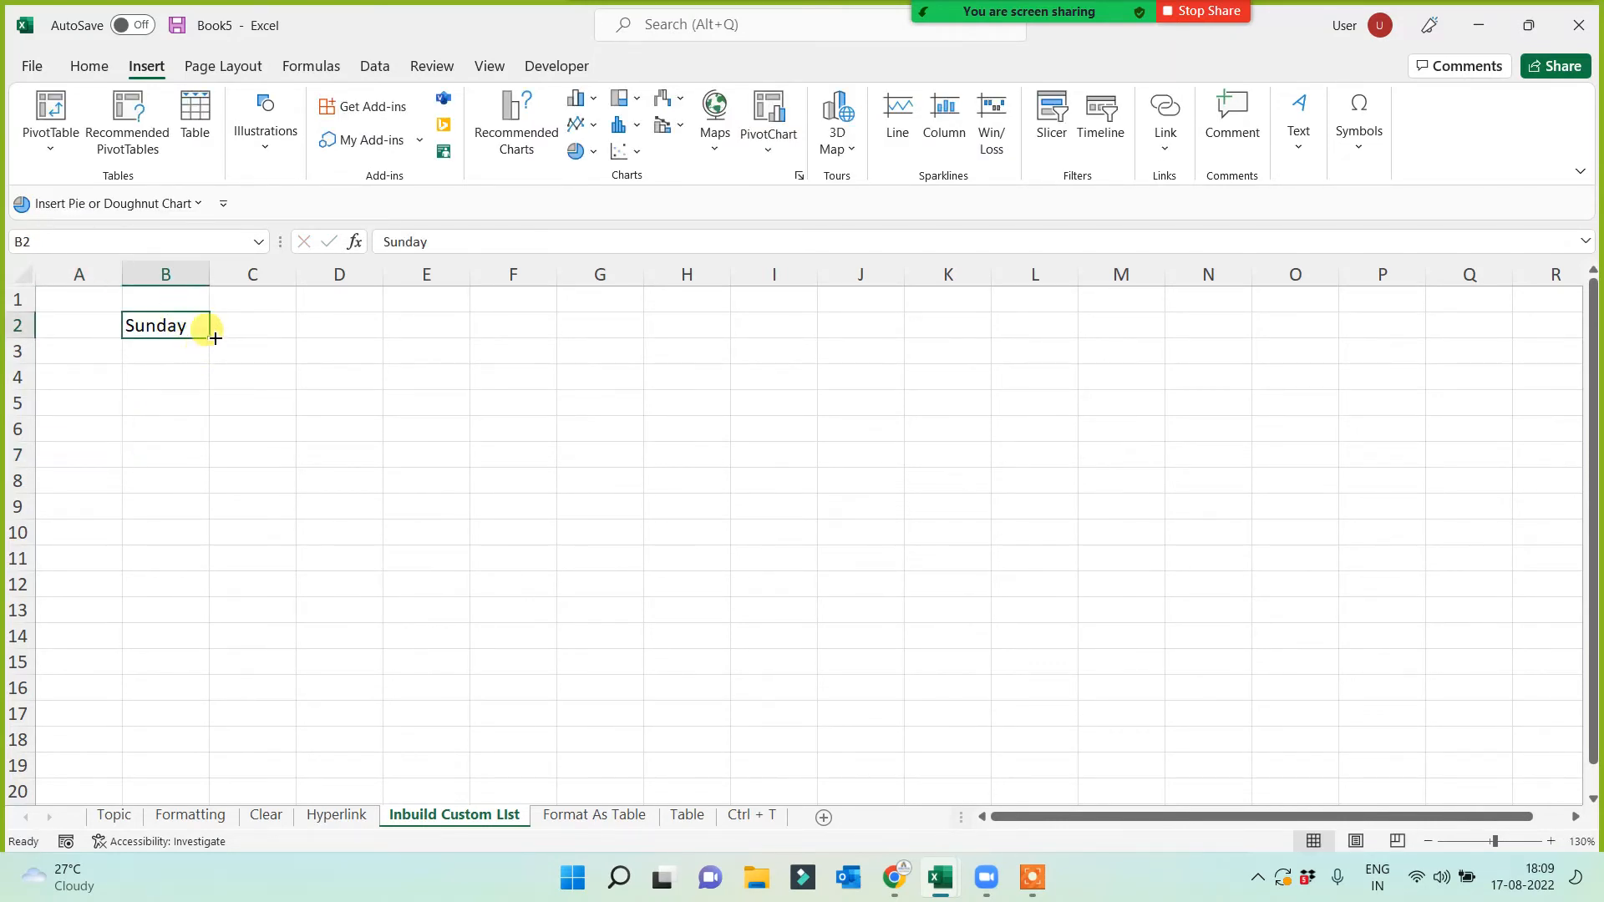
left_click_drag(209, 338, 161, 691)
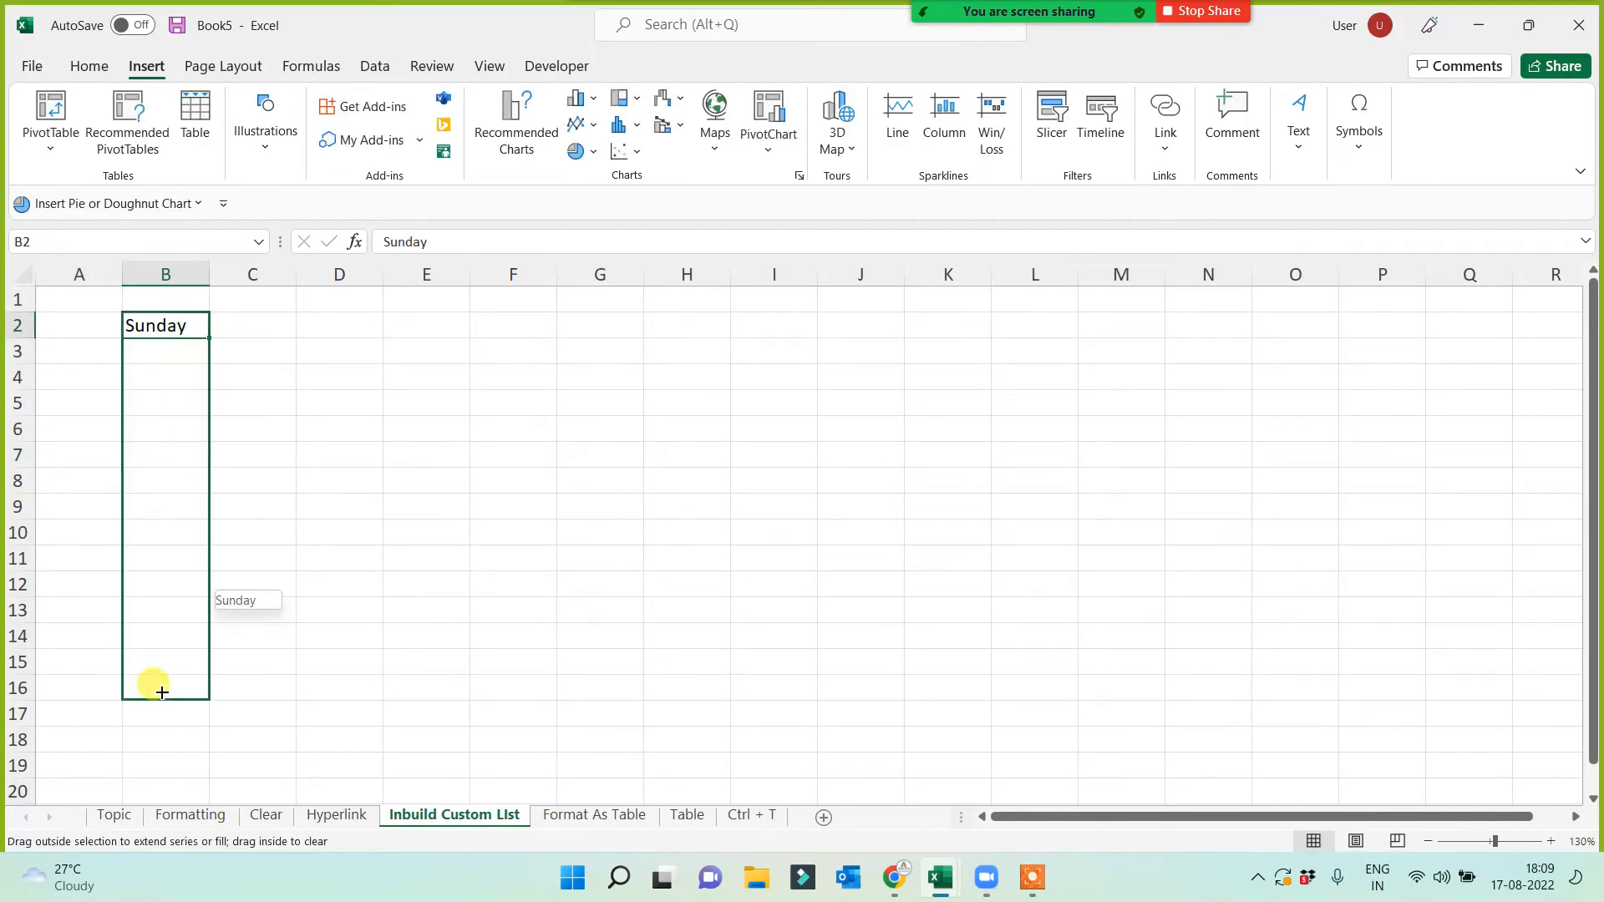
Enter "sun" in C2 and autofill the abbreviated weekday names down to C17
left_click(258, 324)
type("sun")
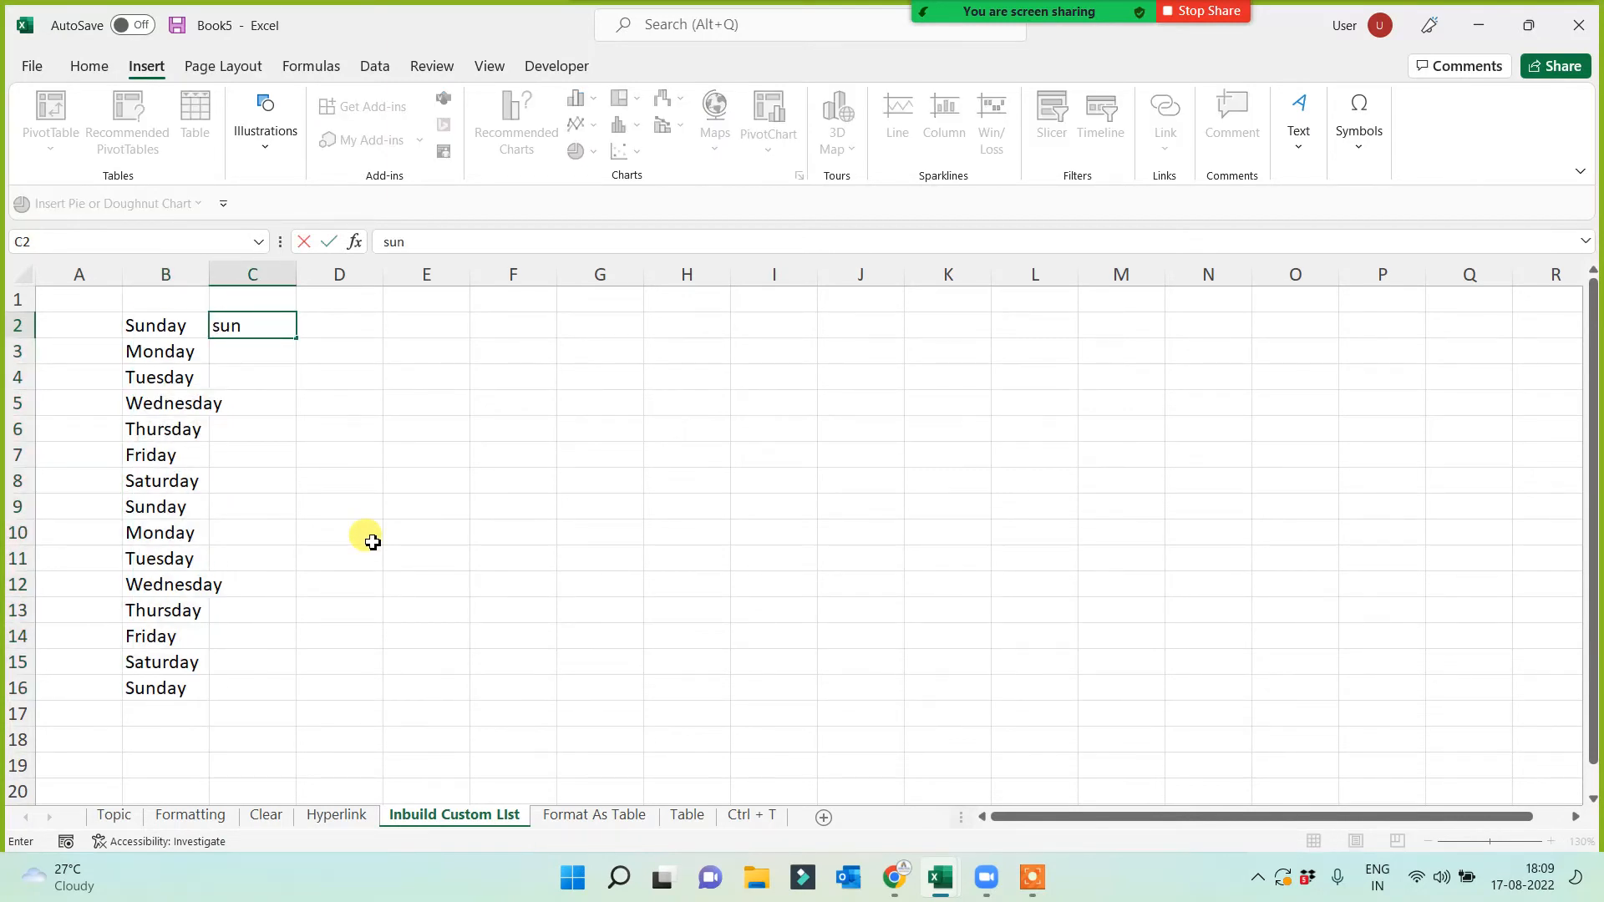
left_click(372, 542)
left_click(246, 331)
left_click_drag(297, 336, 244, 716)
left_click(362, 473)
left_click(362, 303)
left_click(335, 322)
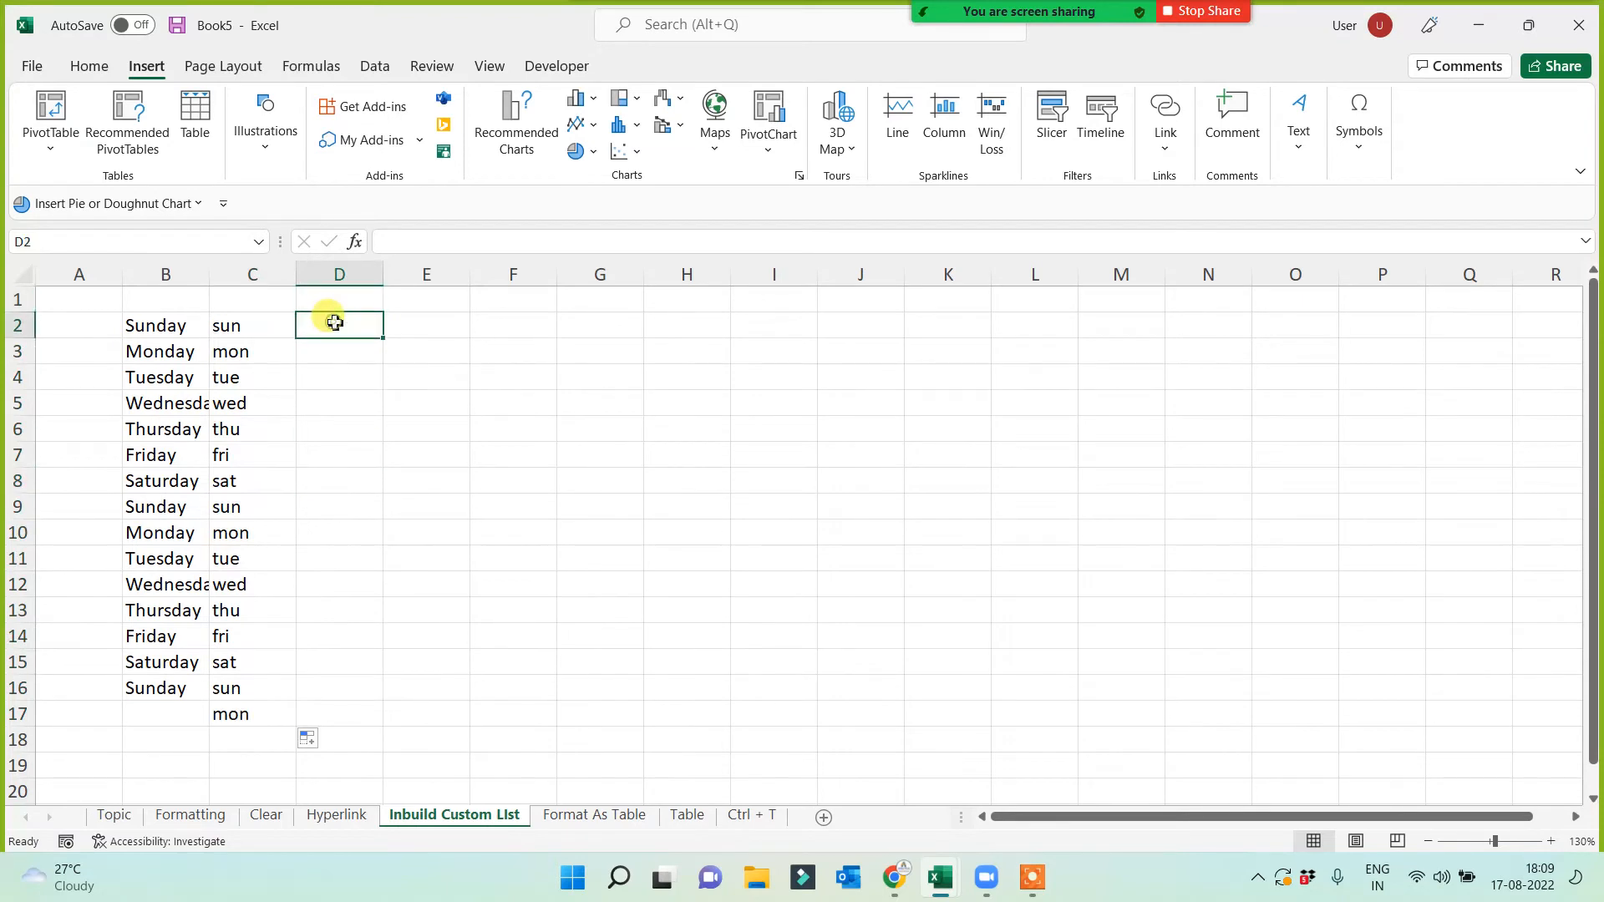
Enter "January" in D2 and autofill the full month names down to D14
type("Januar")
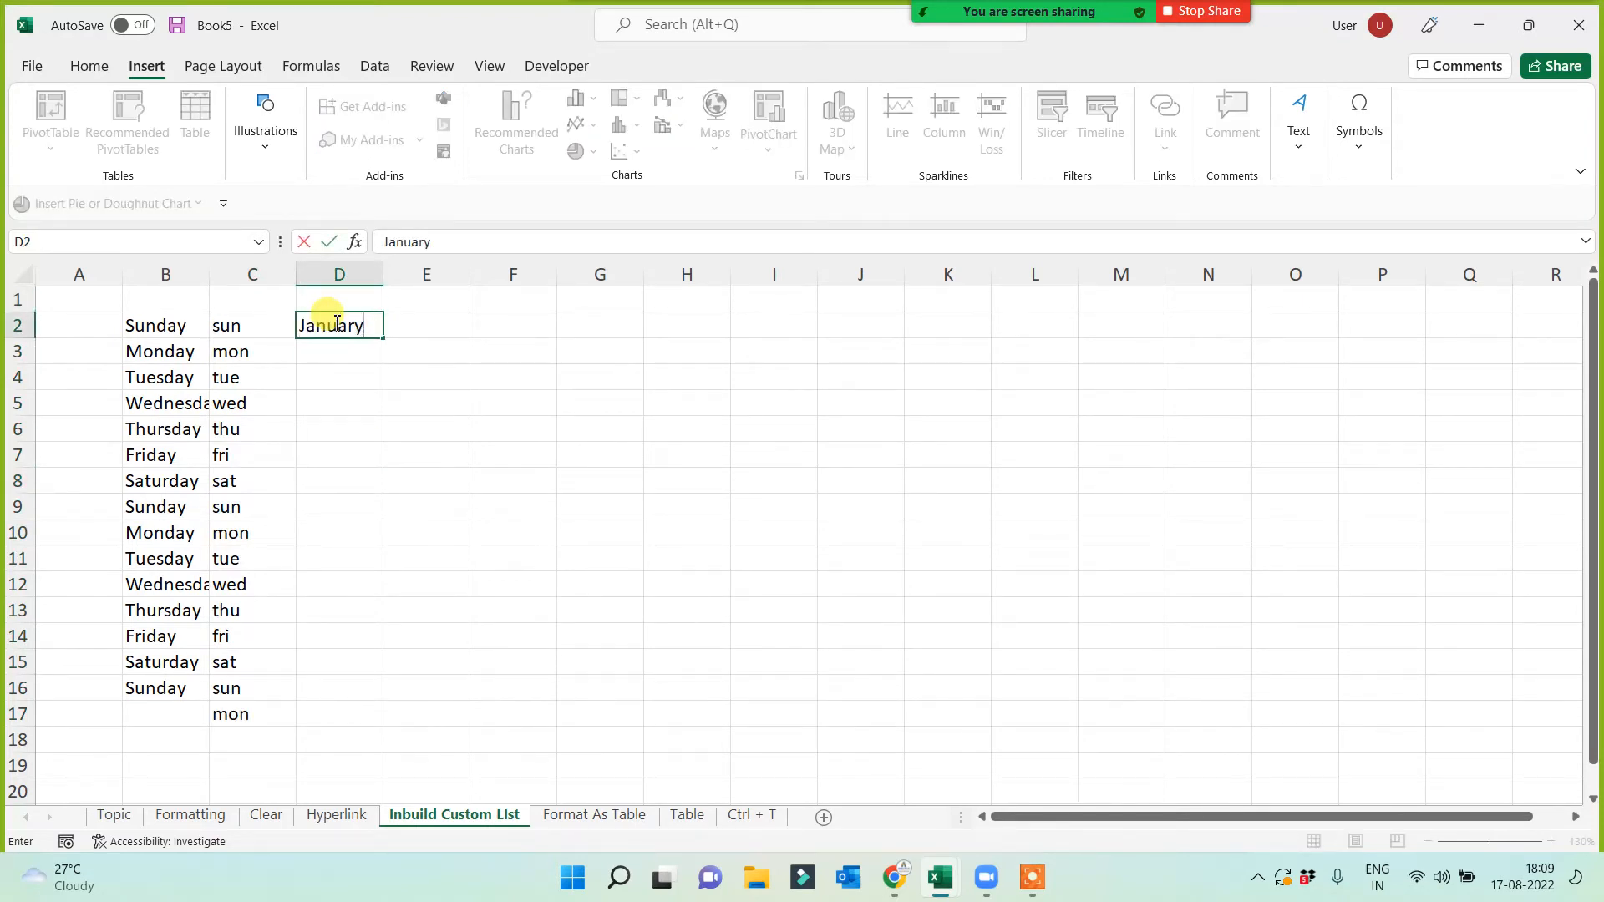
type("y")
left_click(354, 426)
left_click(361, 323)
left_click_drag(382, 336, 352, 636)
Enter "jan" in E2 and autofill the abbreviated month names down to E12
left_click(434, 325)
type("jan")
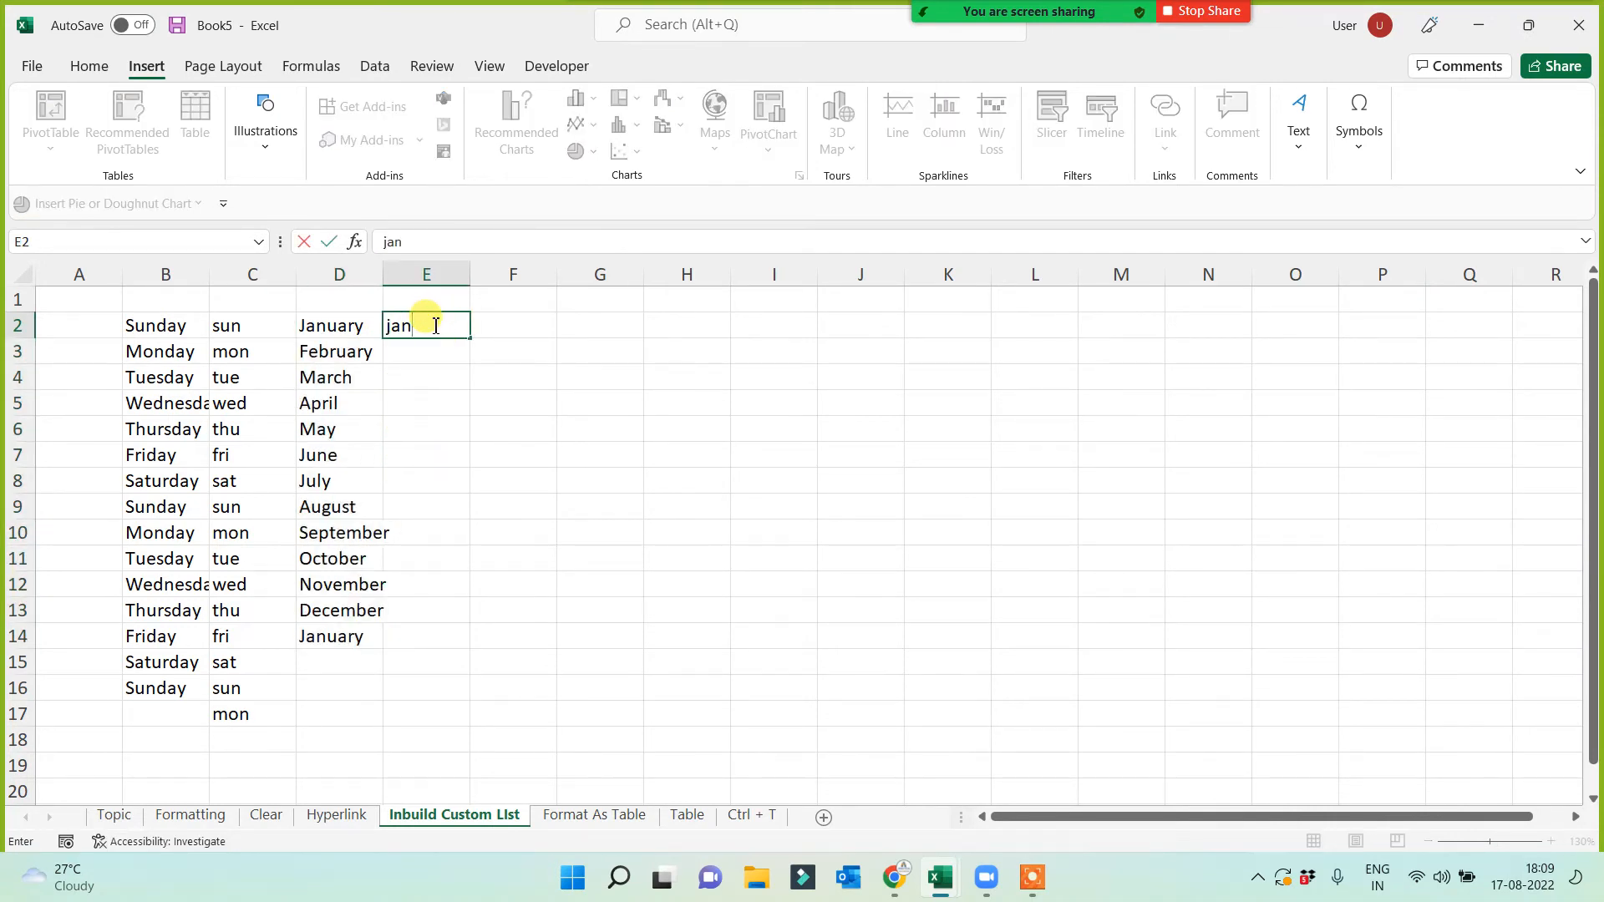
key("Return")
left_click(429, 323)
left_click_drag(470, 339, 478, 609)
left_click(744, 577)
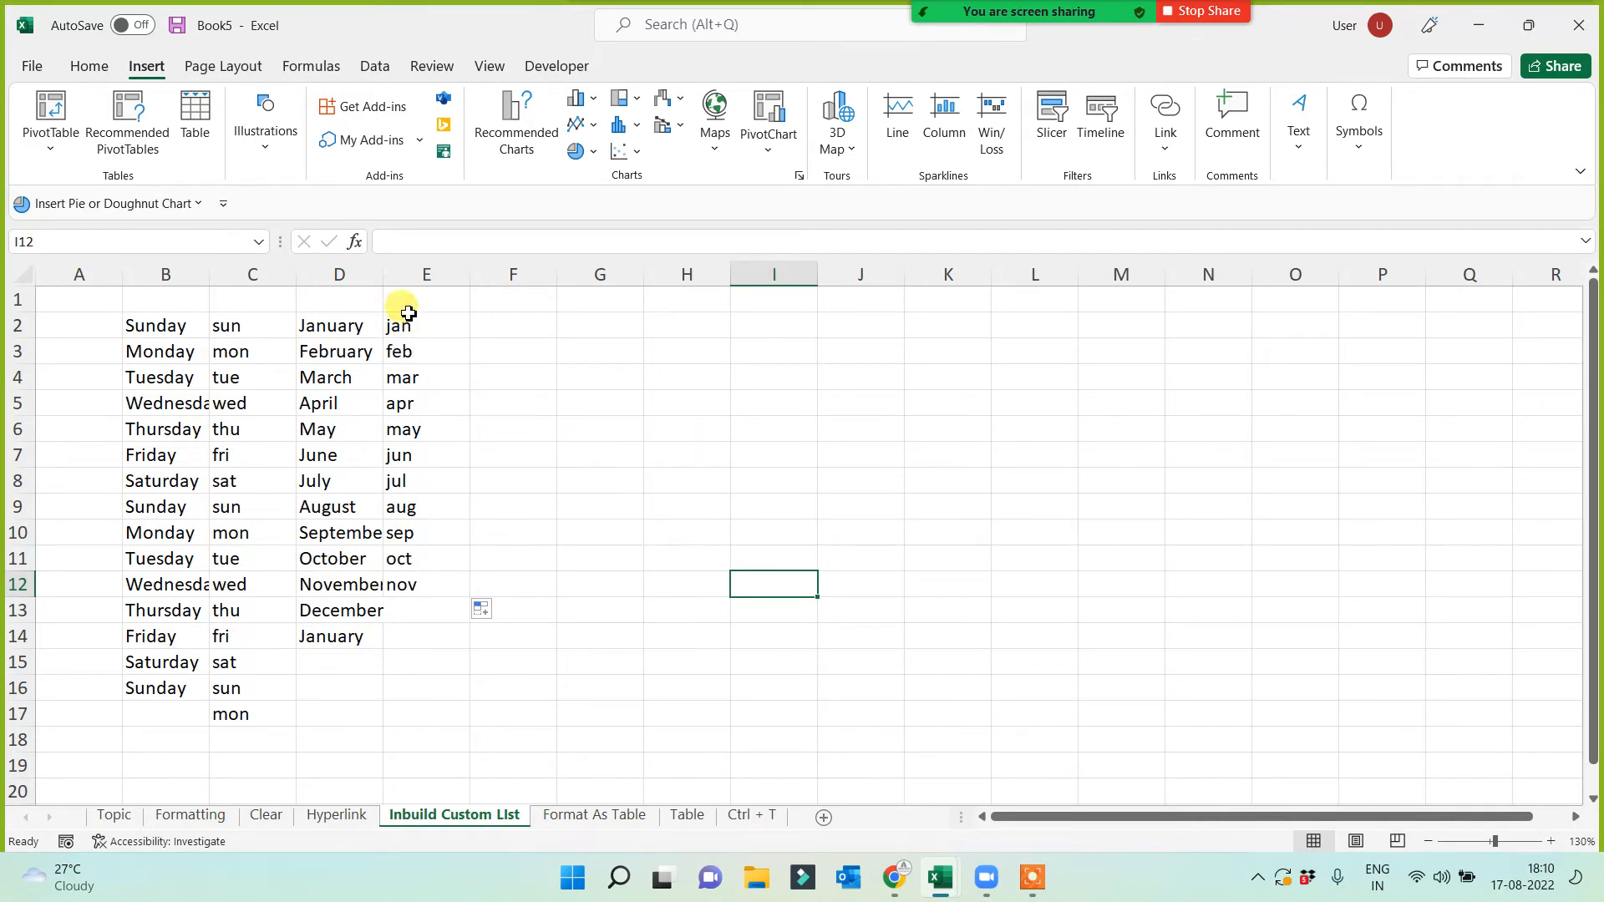
Centre the contents of columns B to E horizontally
left_click_drag(167, 274, 435, 280)
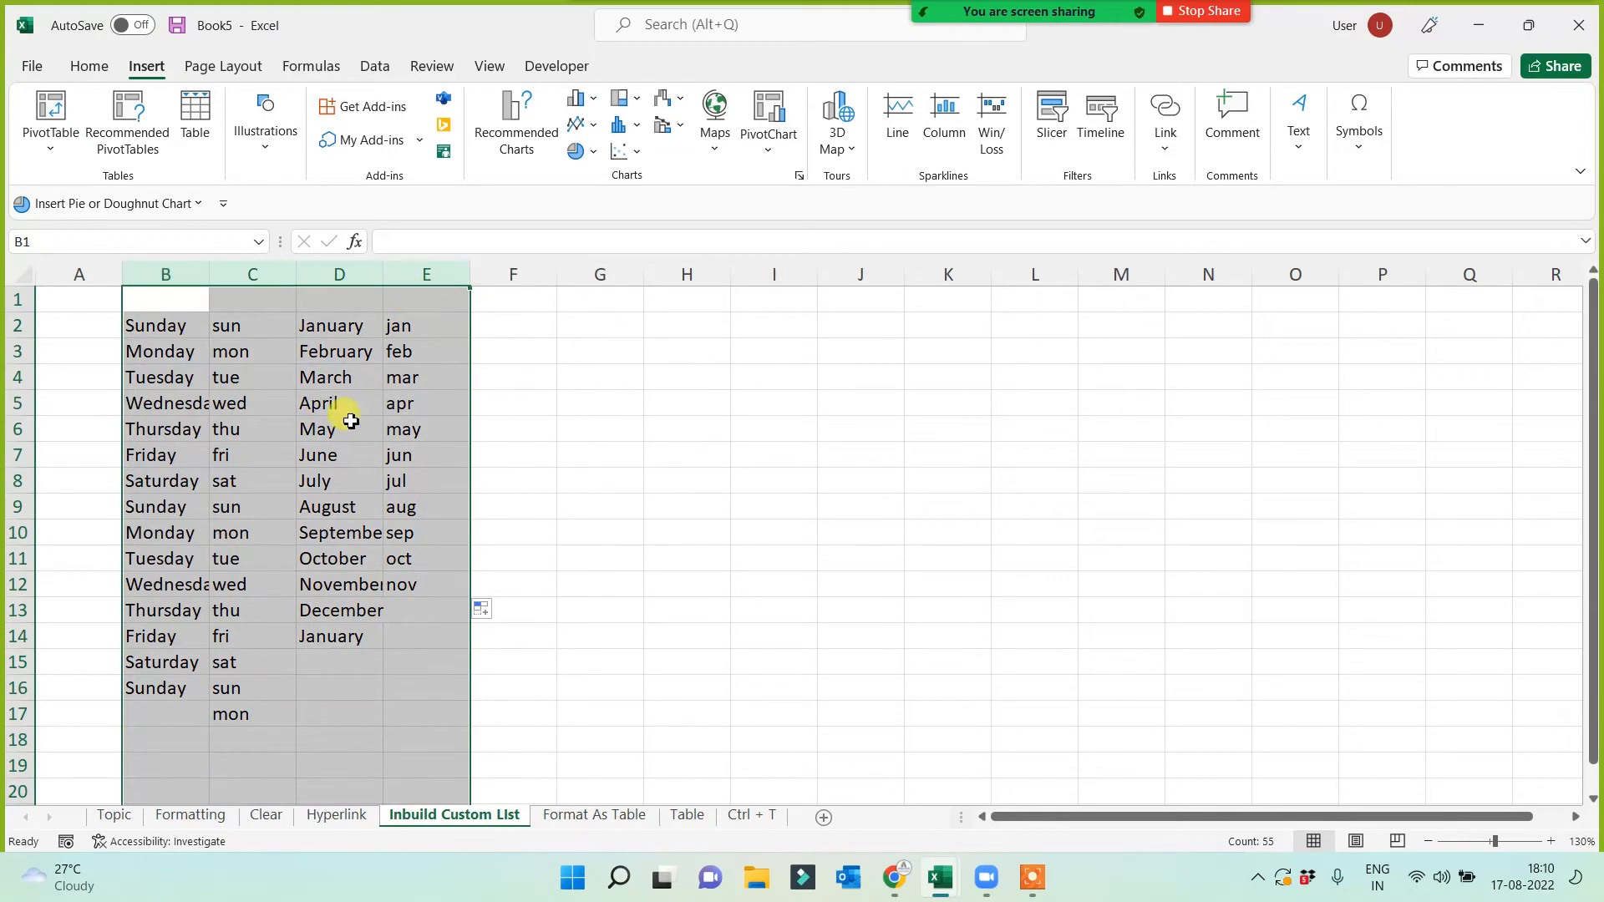
left_click(88, 66)
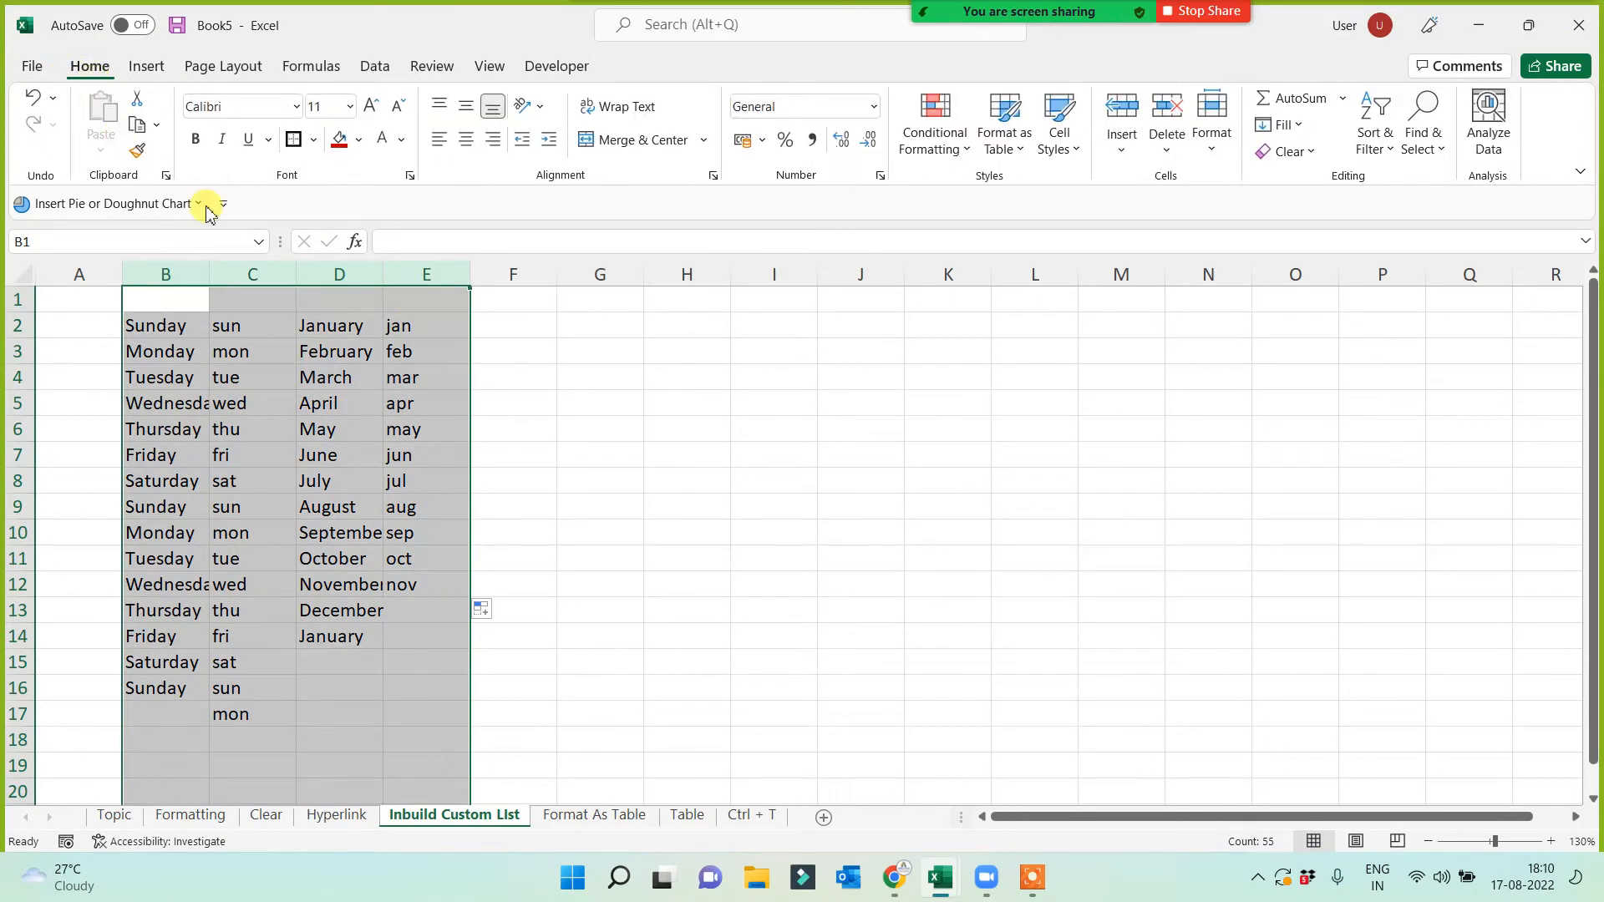
left_click(466, 140)
left_click(576, 453)
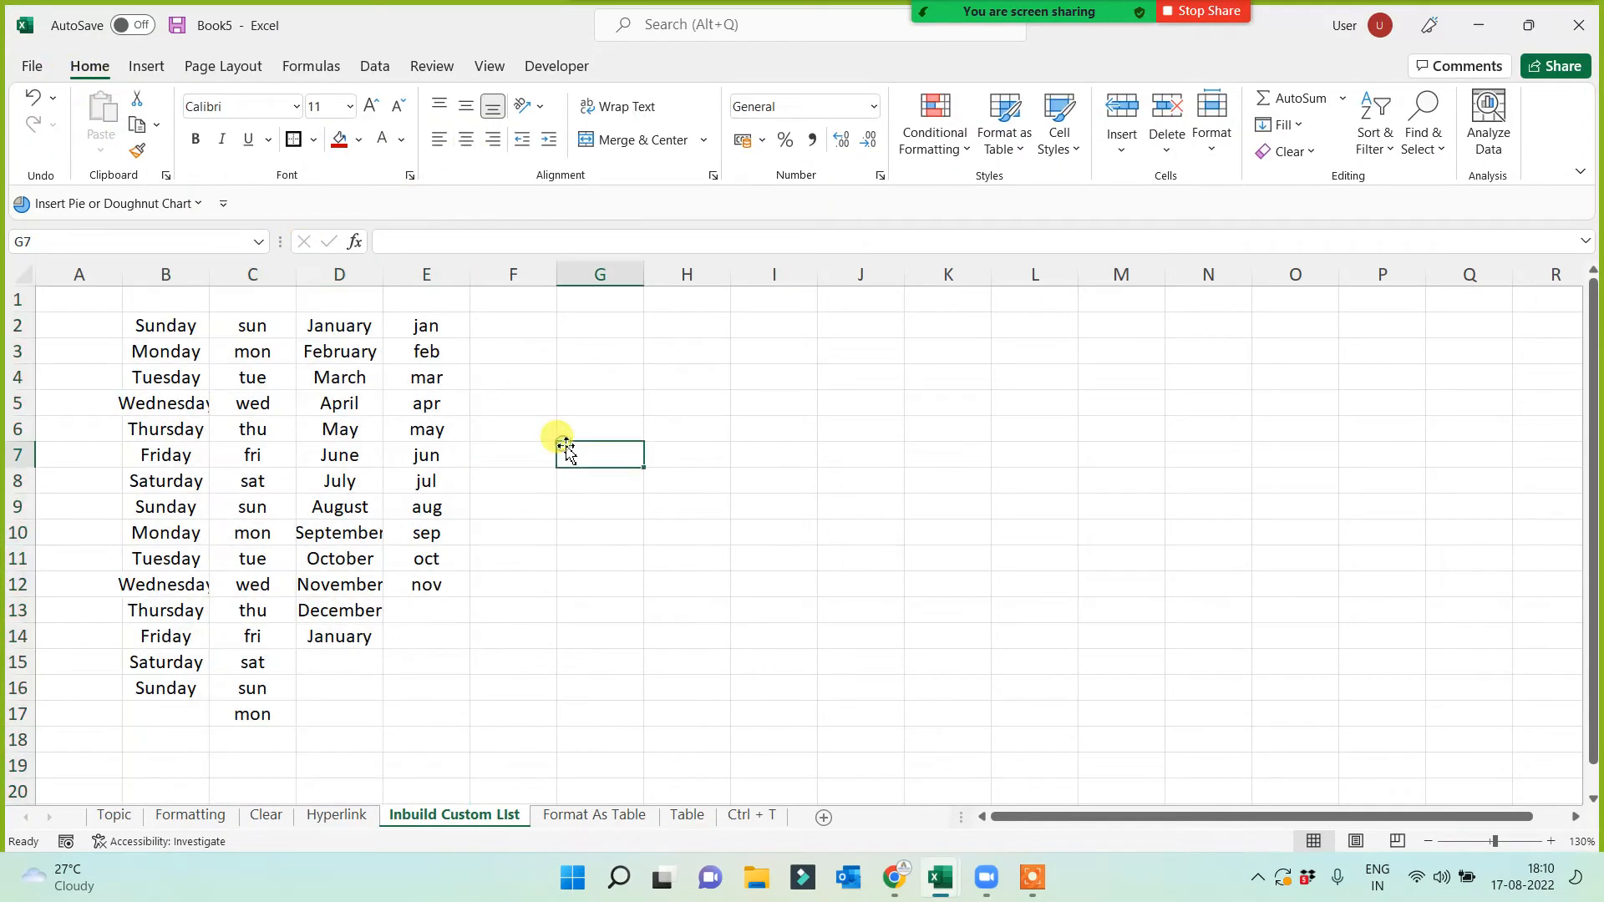
left_click(612, 567)
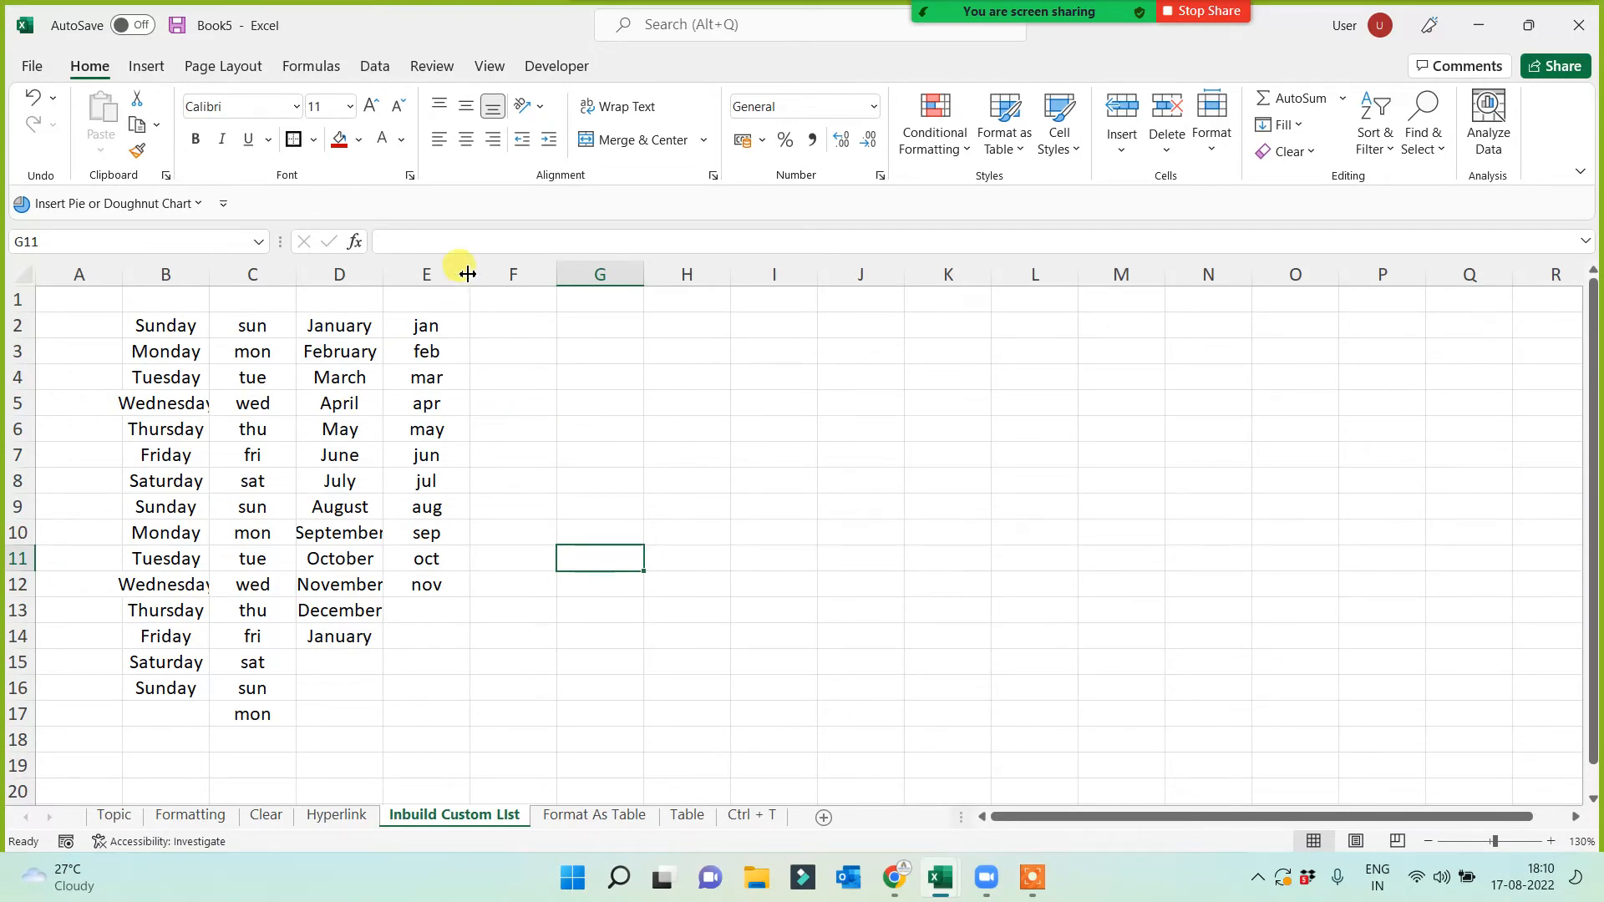
Widen columns B, C, D and E to about 12 characters each so the full names fit
left_click_drag(468, 269, 504, 302)
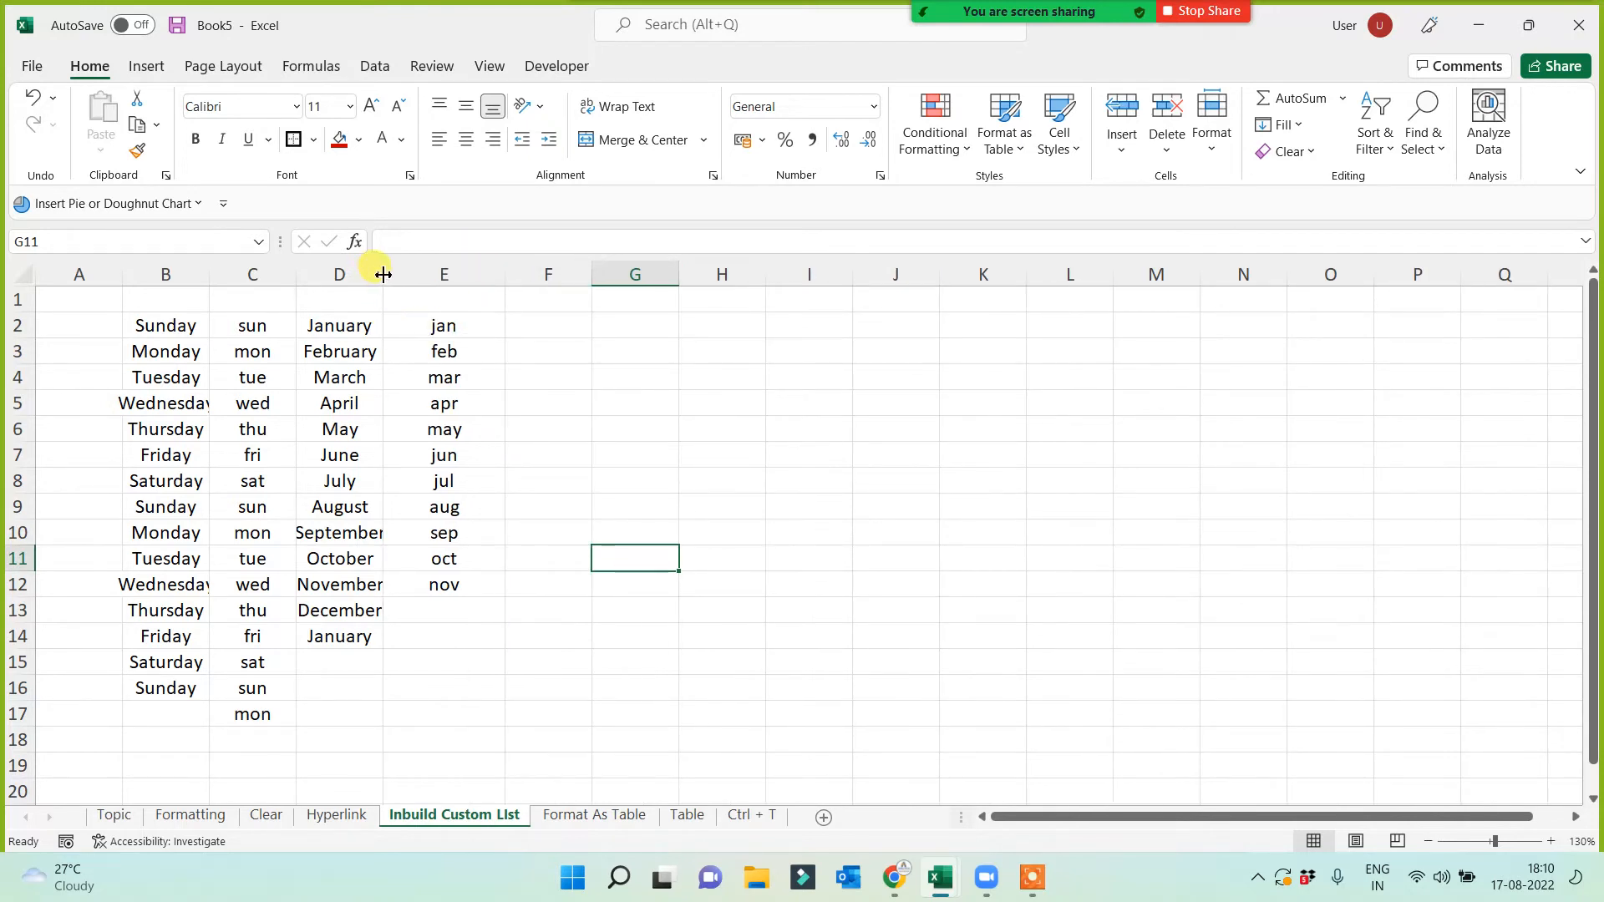
left_click_drag(382, 269, 420, 269)
left_click_drag(294, 269, 333, 269)
left_click_drag(203, 286, 243, 276)
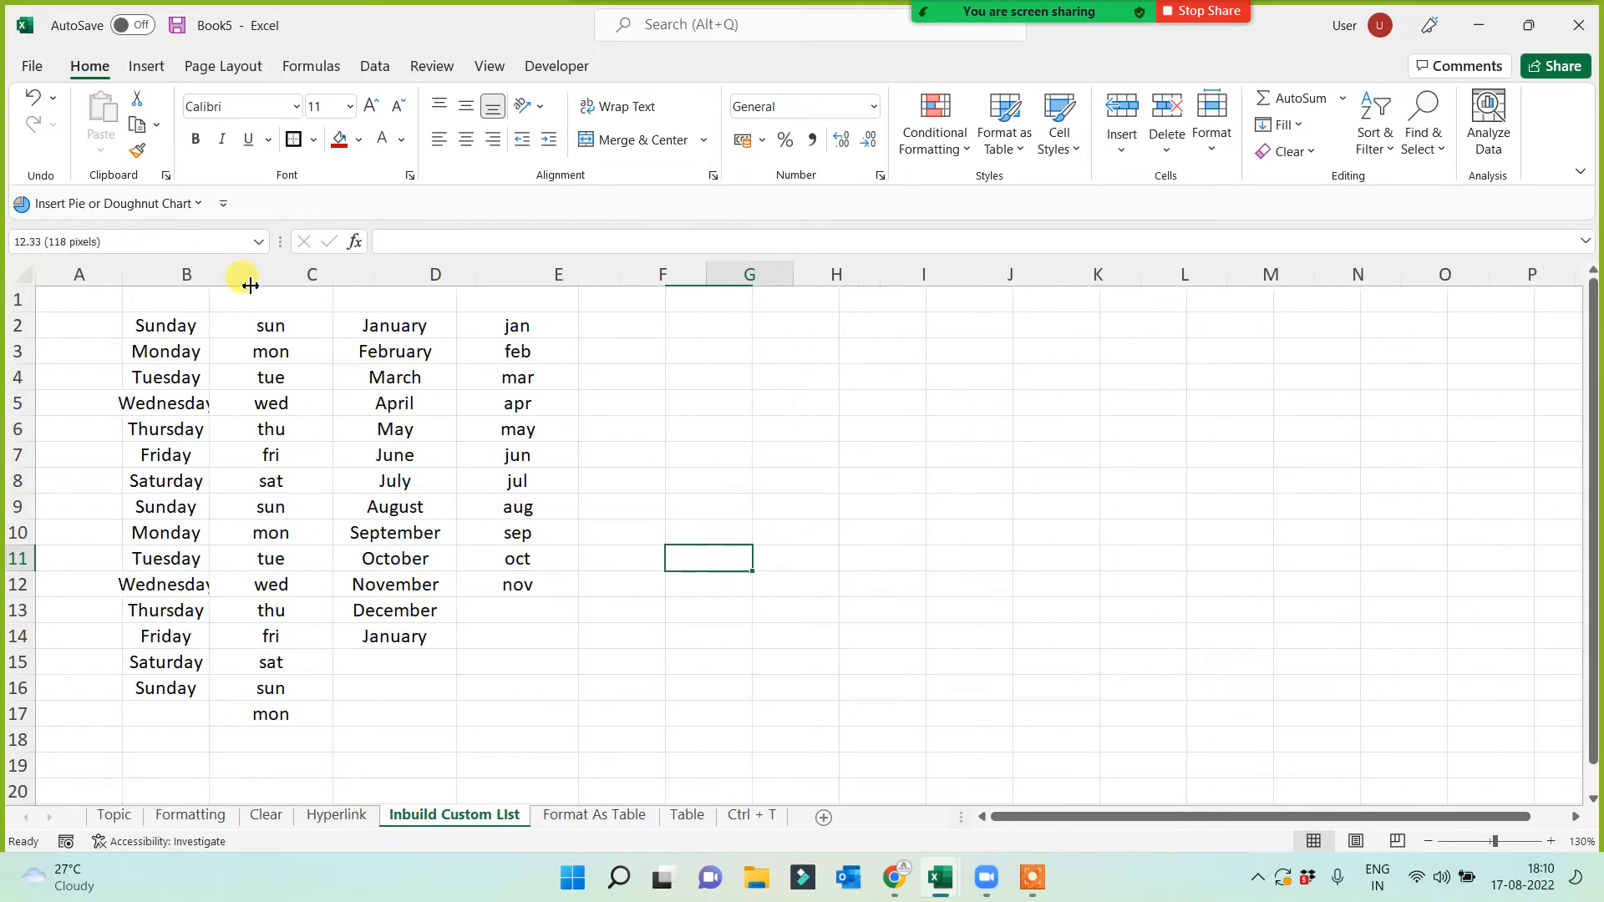
left_click(723, 539)
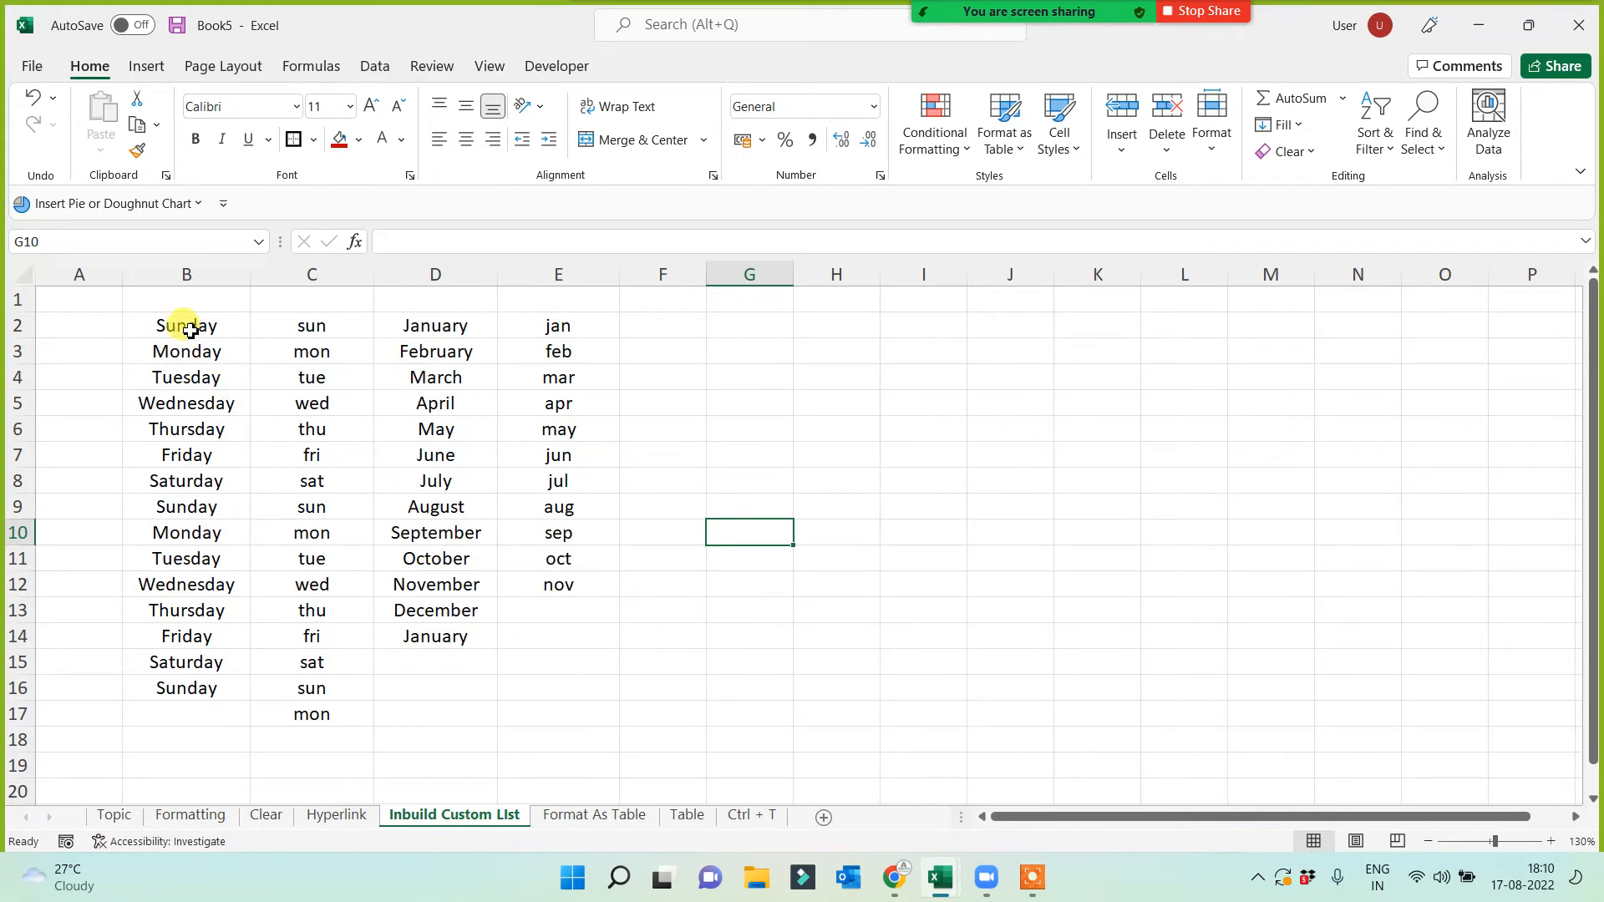
left_click_drag(186, 323, 530, 584)
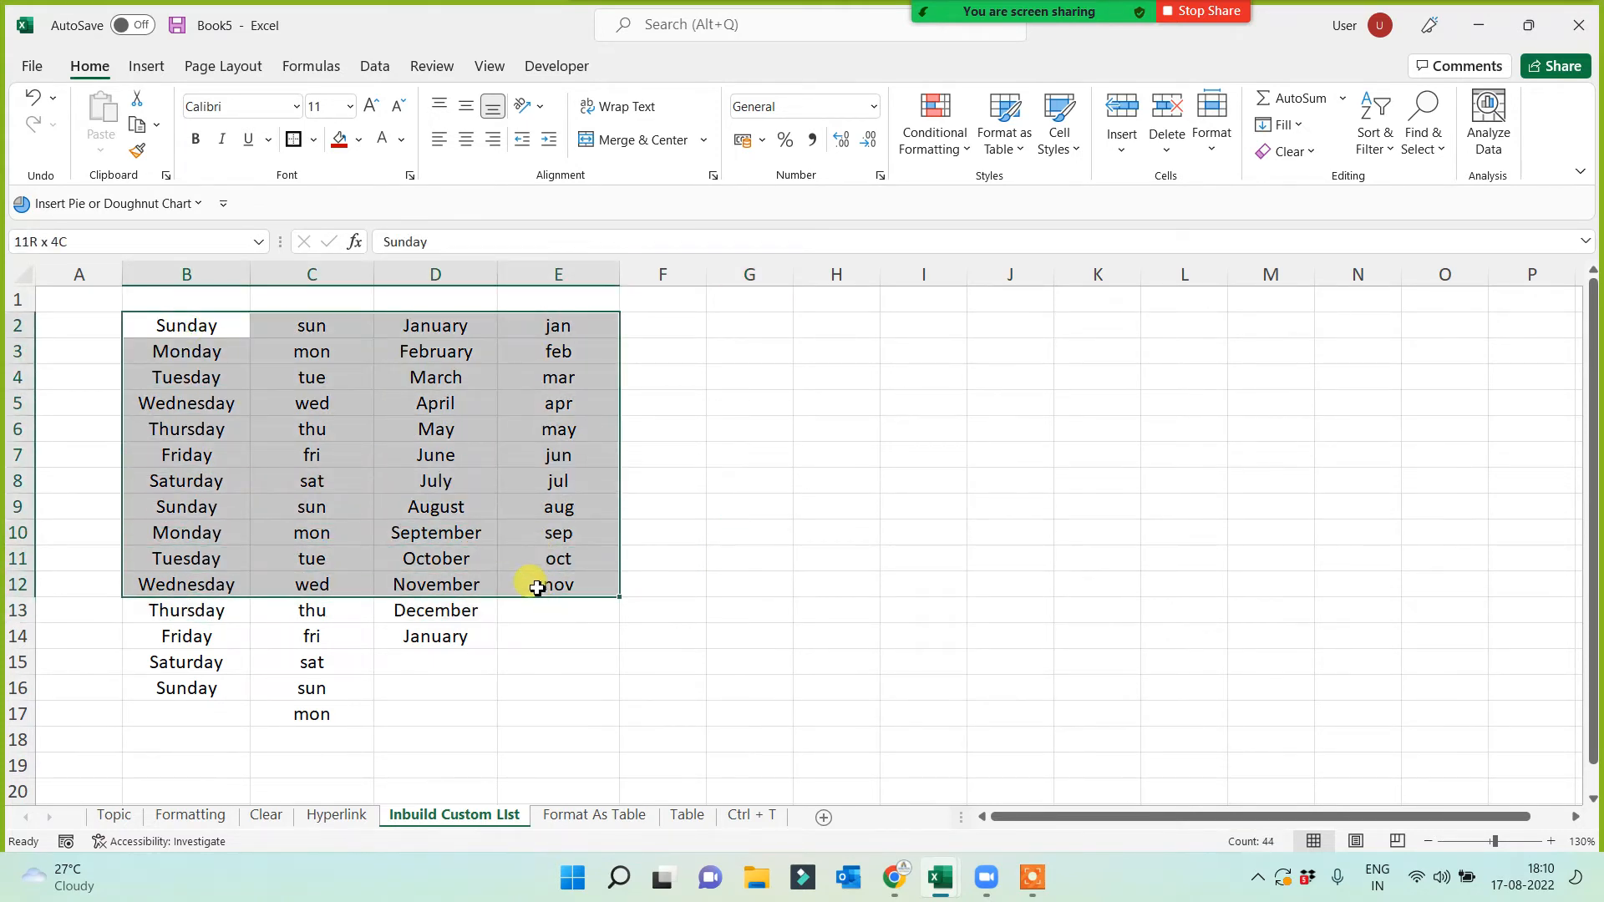
left_click(819, 560)
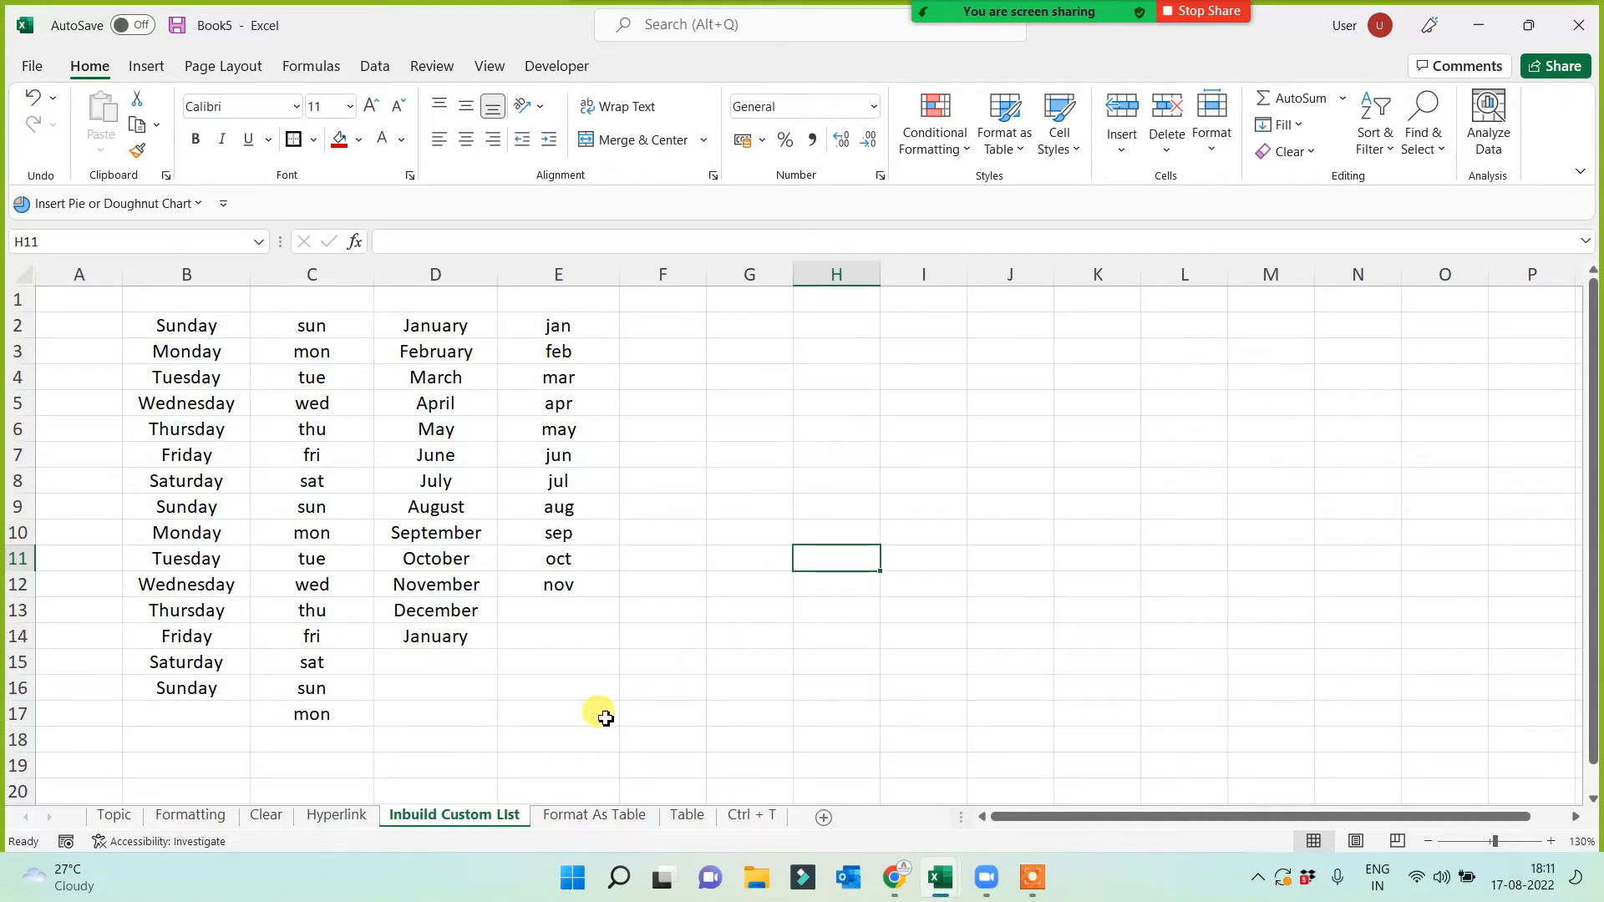
left_click_drag(219, 301, 543, 293)
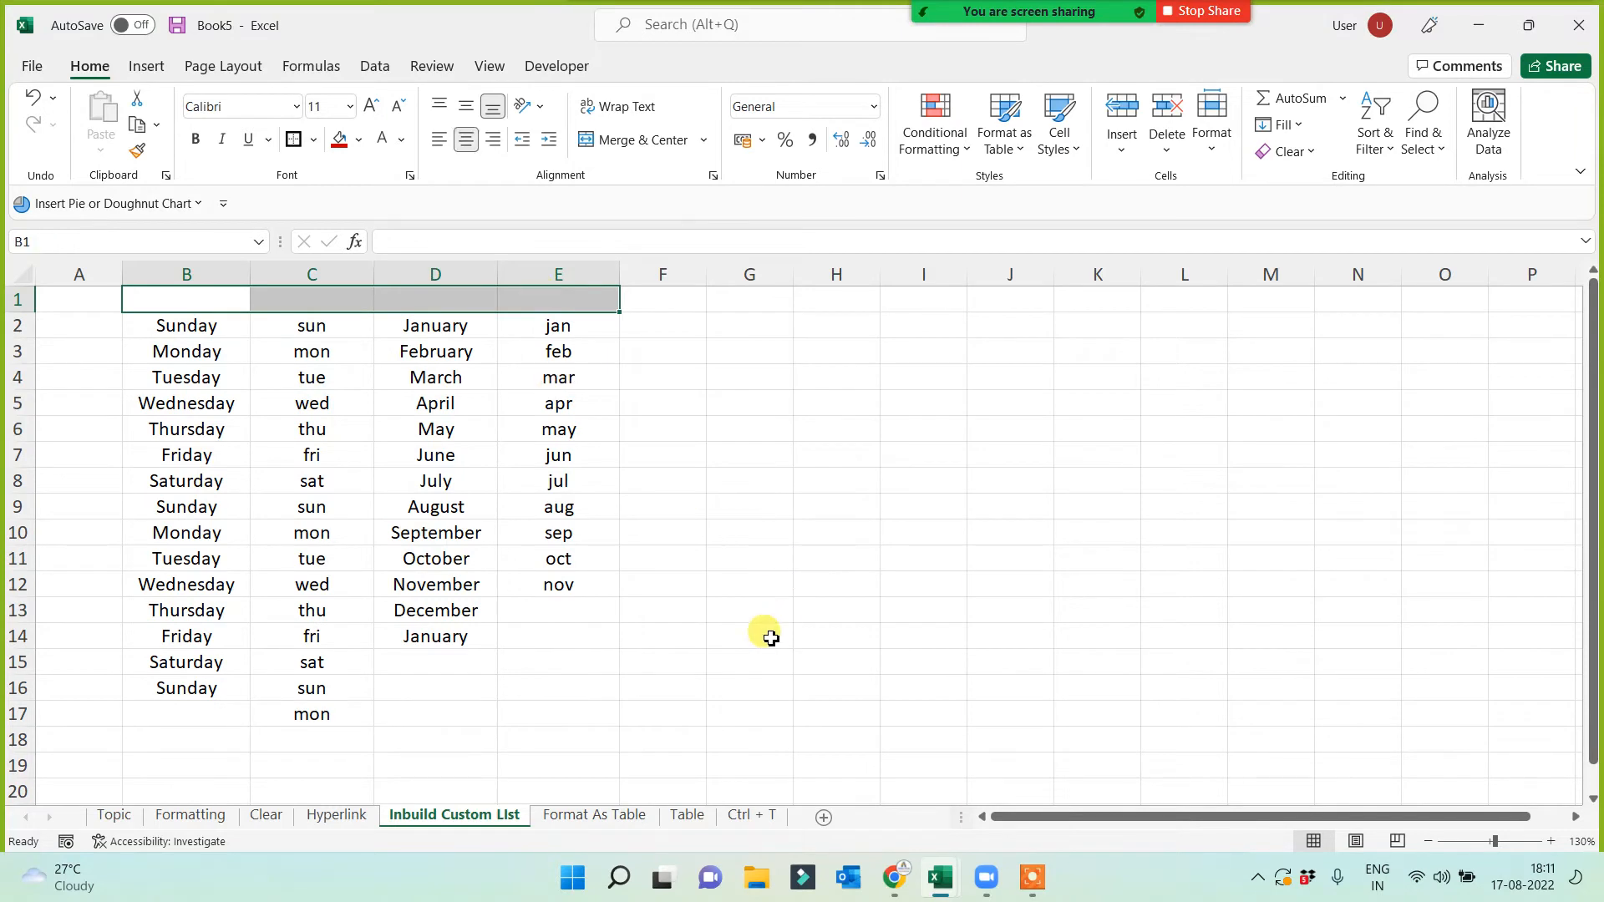
left_click(731, 661)
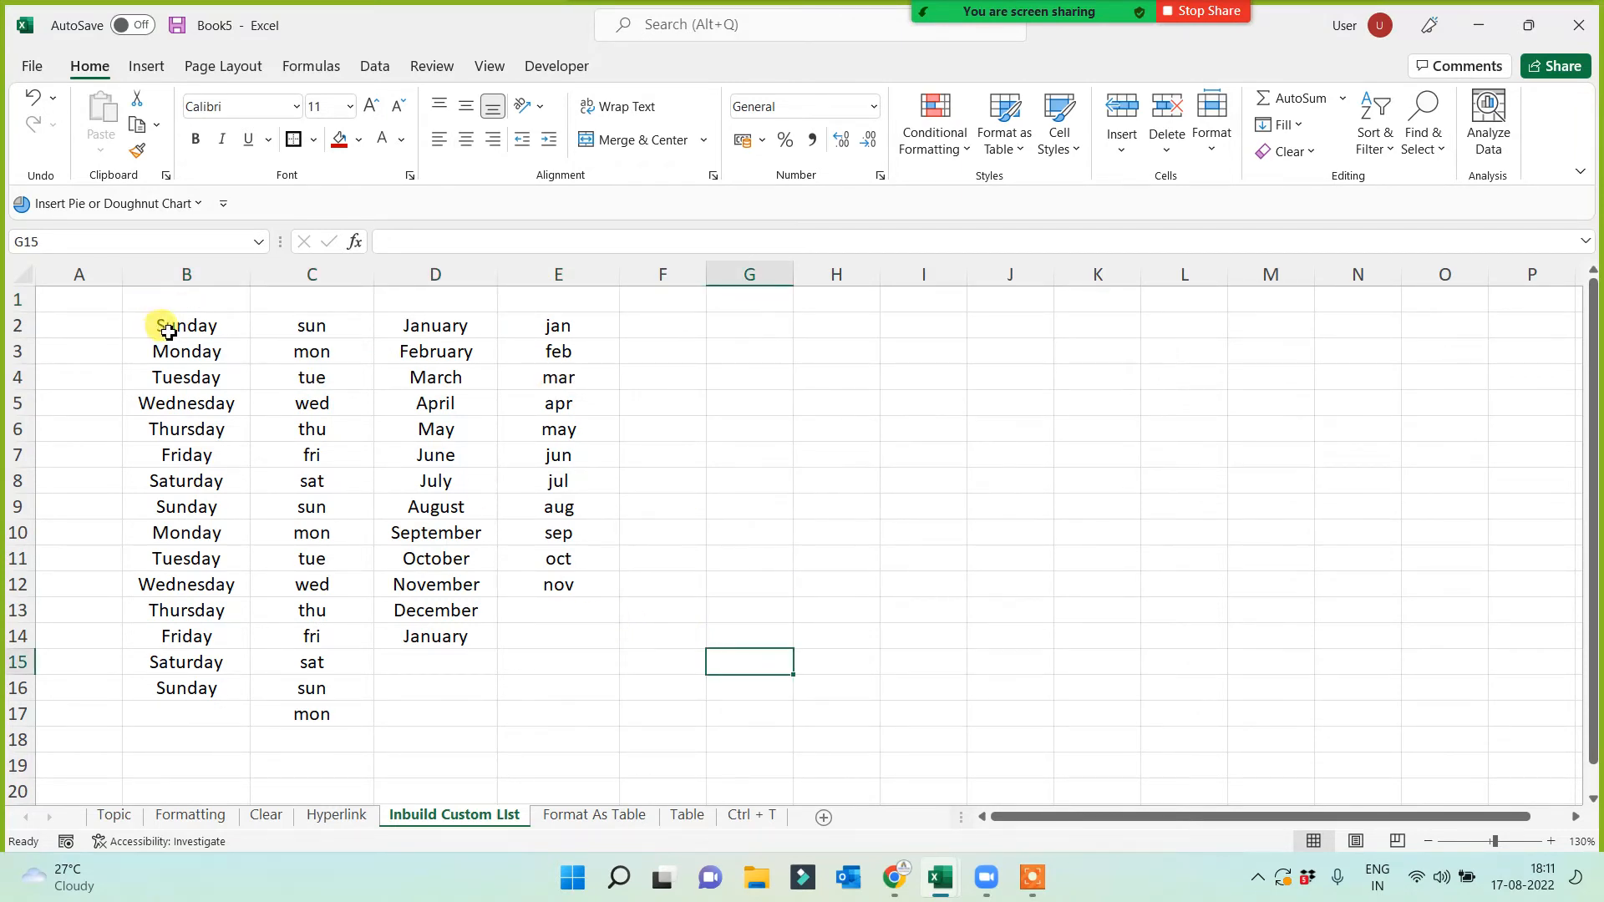
Format the first row of the lists, B2:E2, with a dark red fill and bold white text
left_click_drag(168, 332, 530, 322)
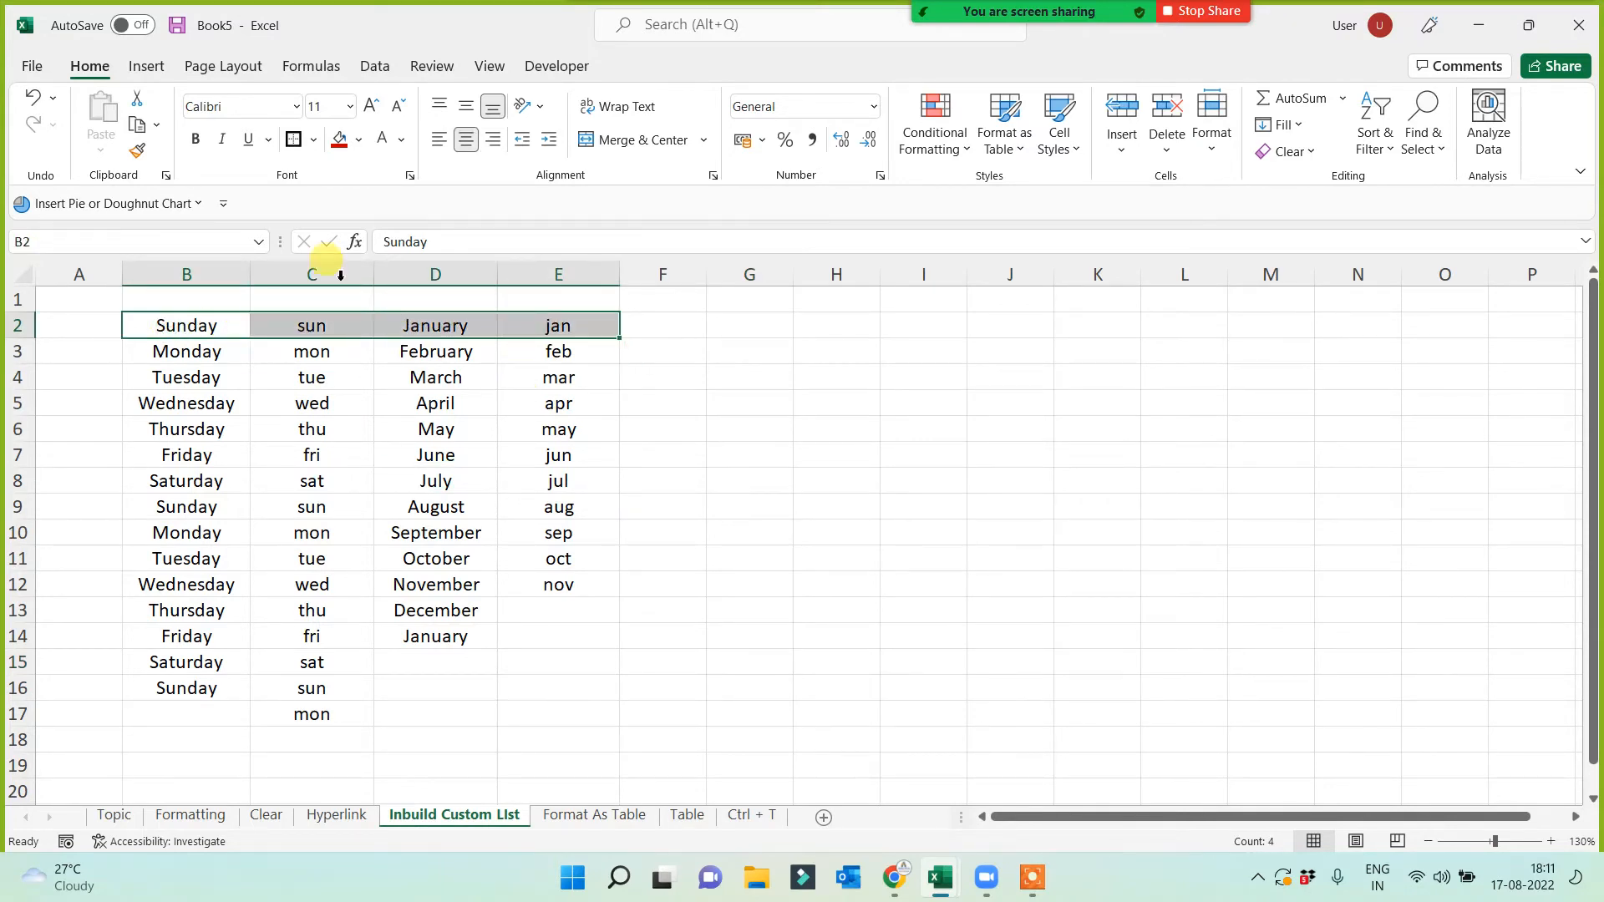
left_click(339, 139)
left_click(382, 139)
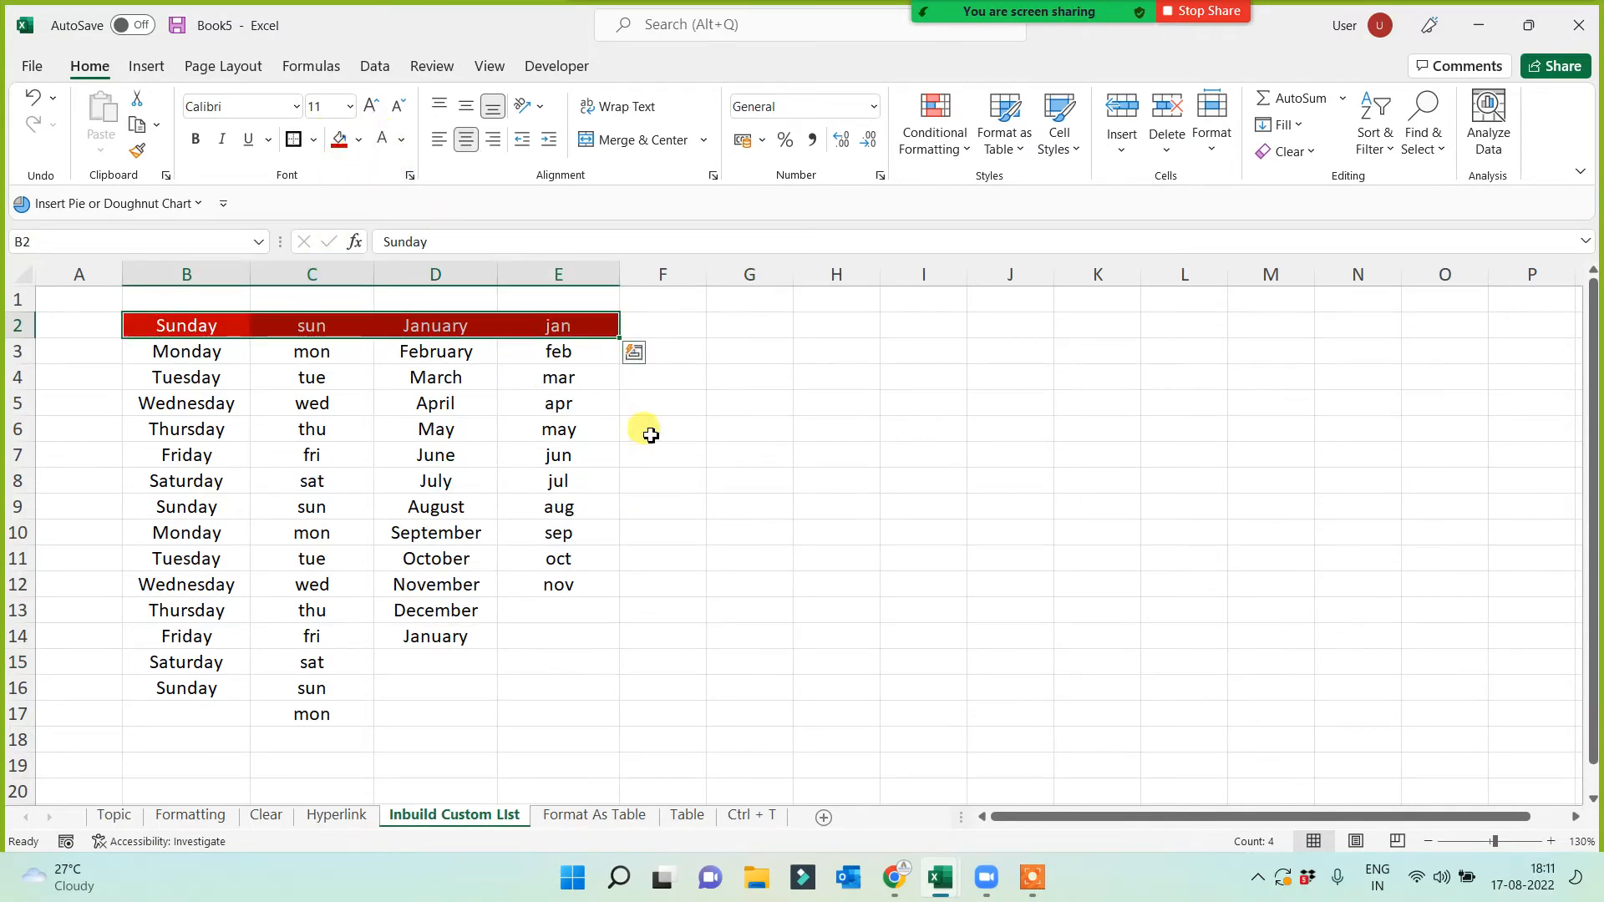
left_click(196, 139)
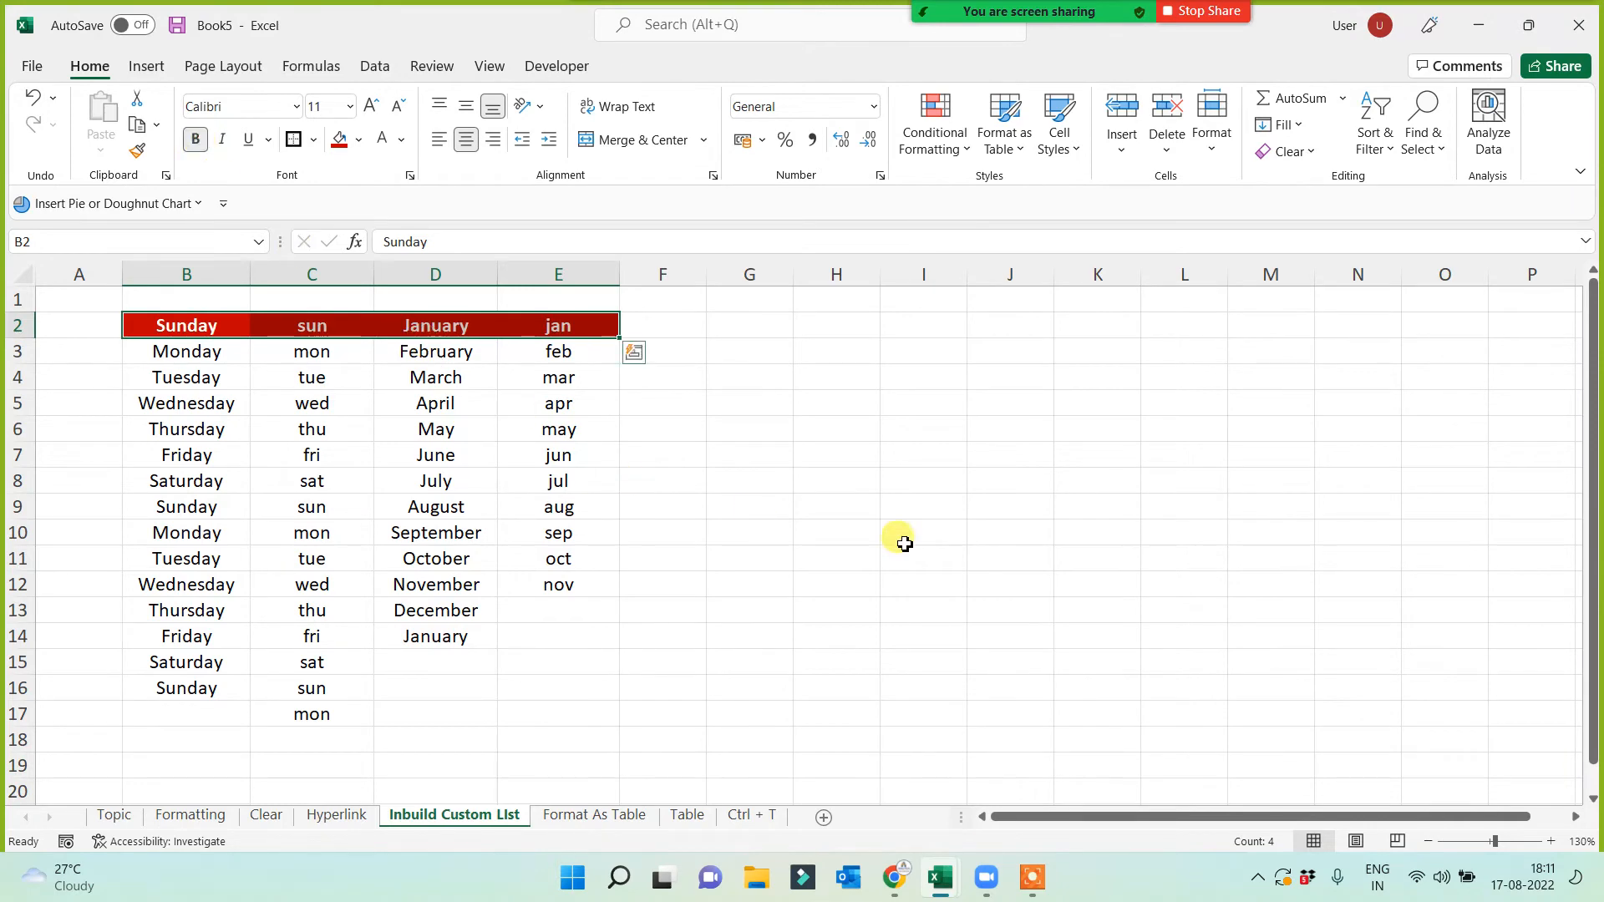
scroll(742, 562, "up", 1)
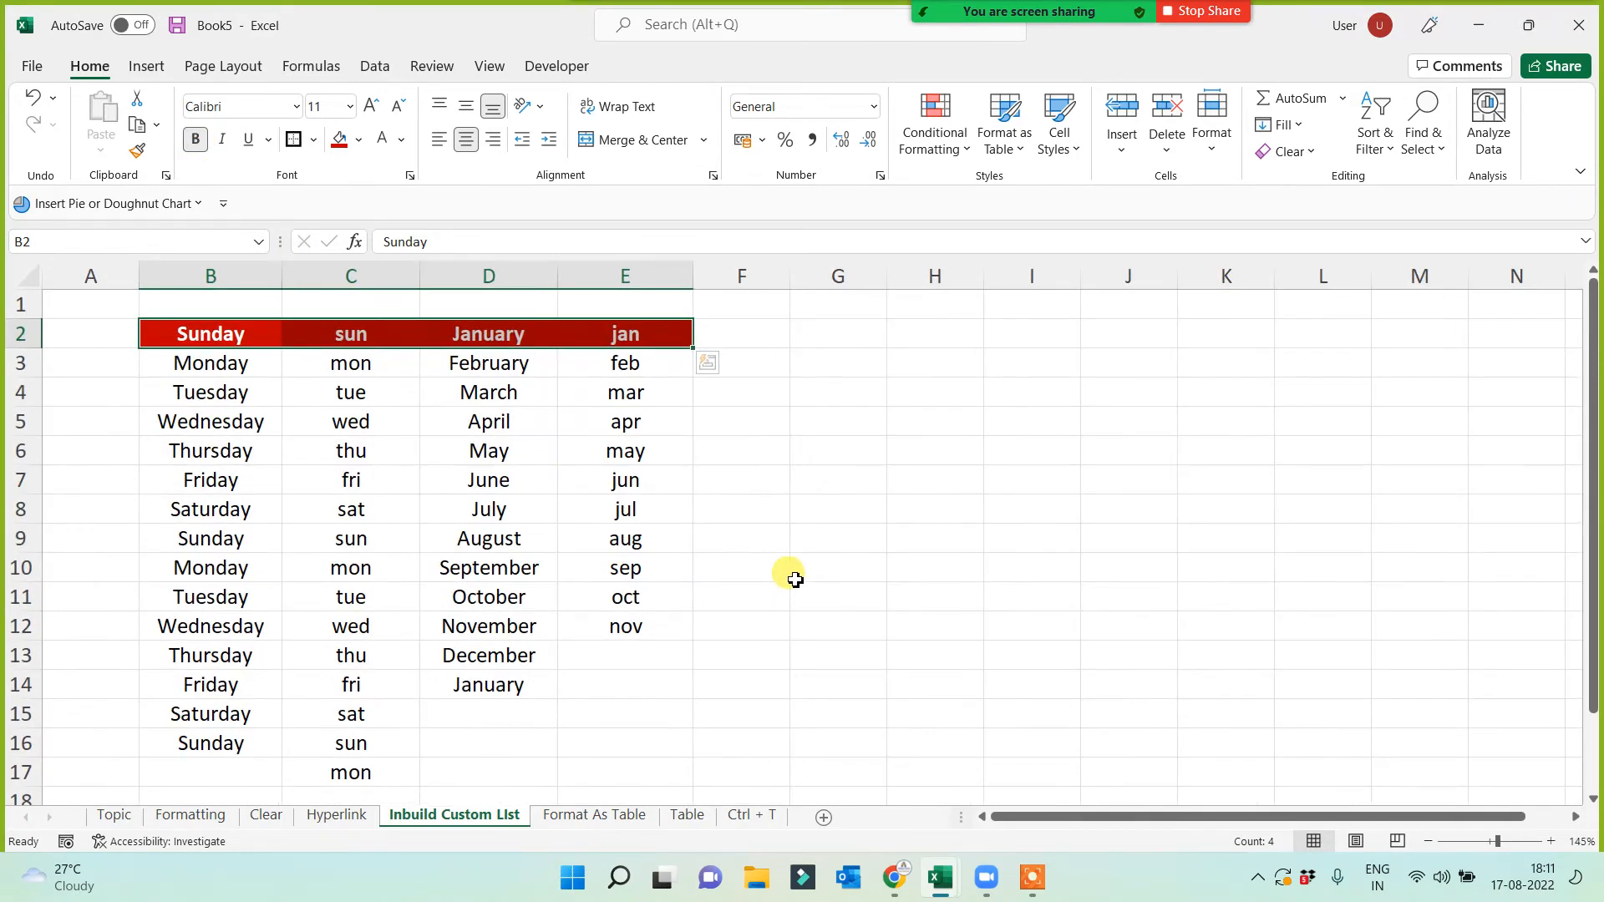
left_click(829, 567)
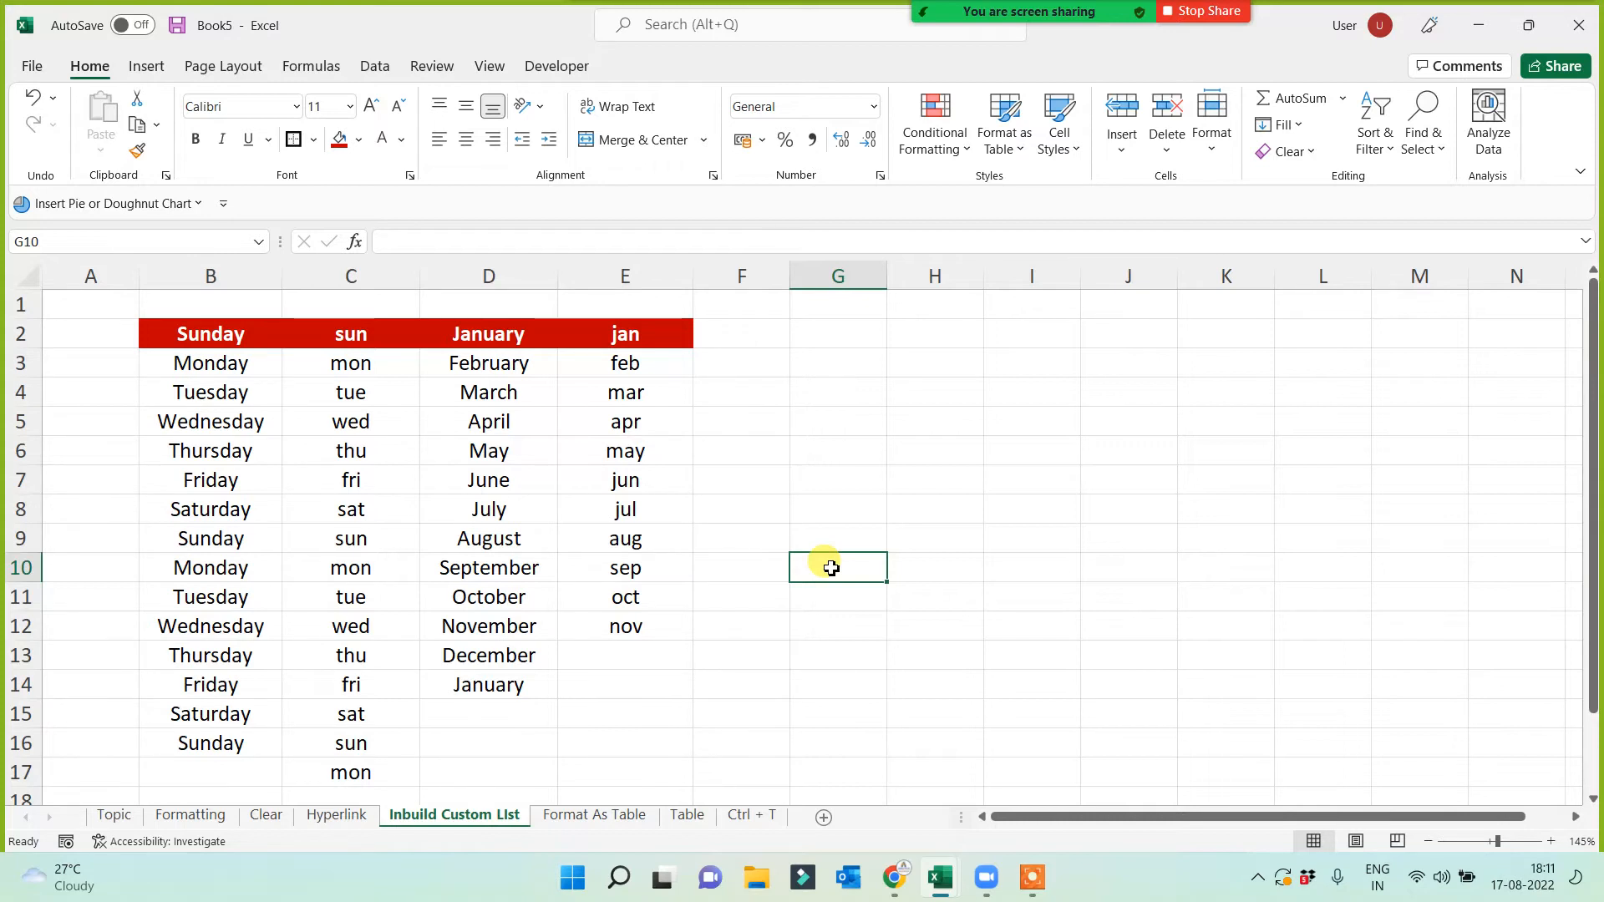
left_click(938, 608)
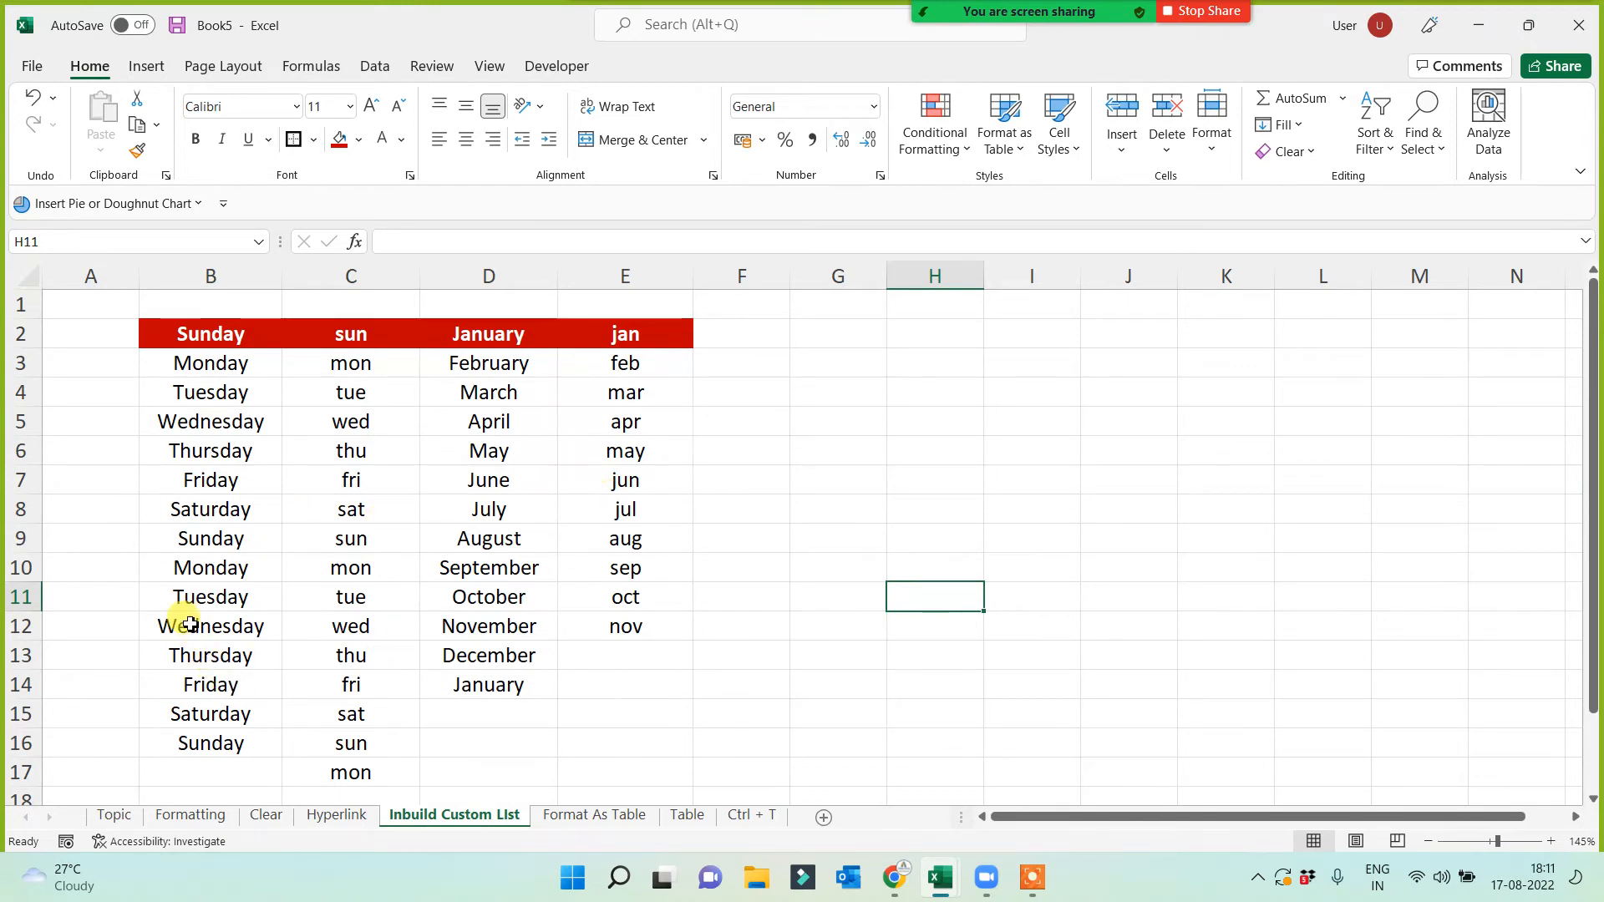
Delete the surplus weekday and month entries in rows 12 to 17 of columns B to E
left_click_drag(190, 624, 717, 609)
left_click(900, 624)
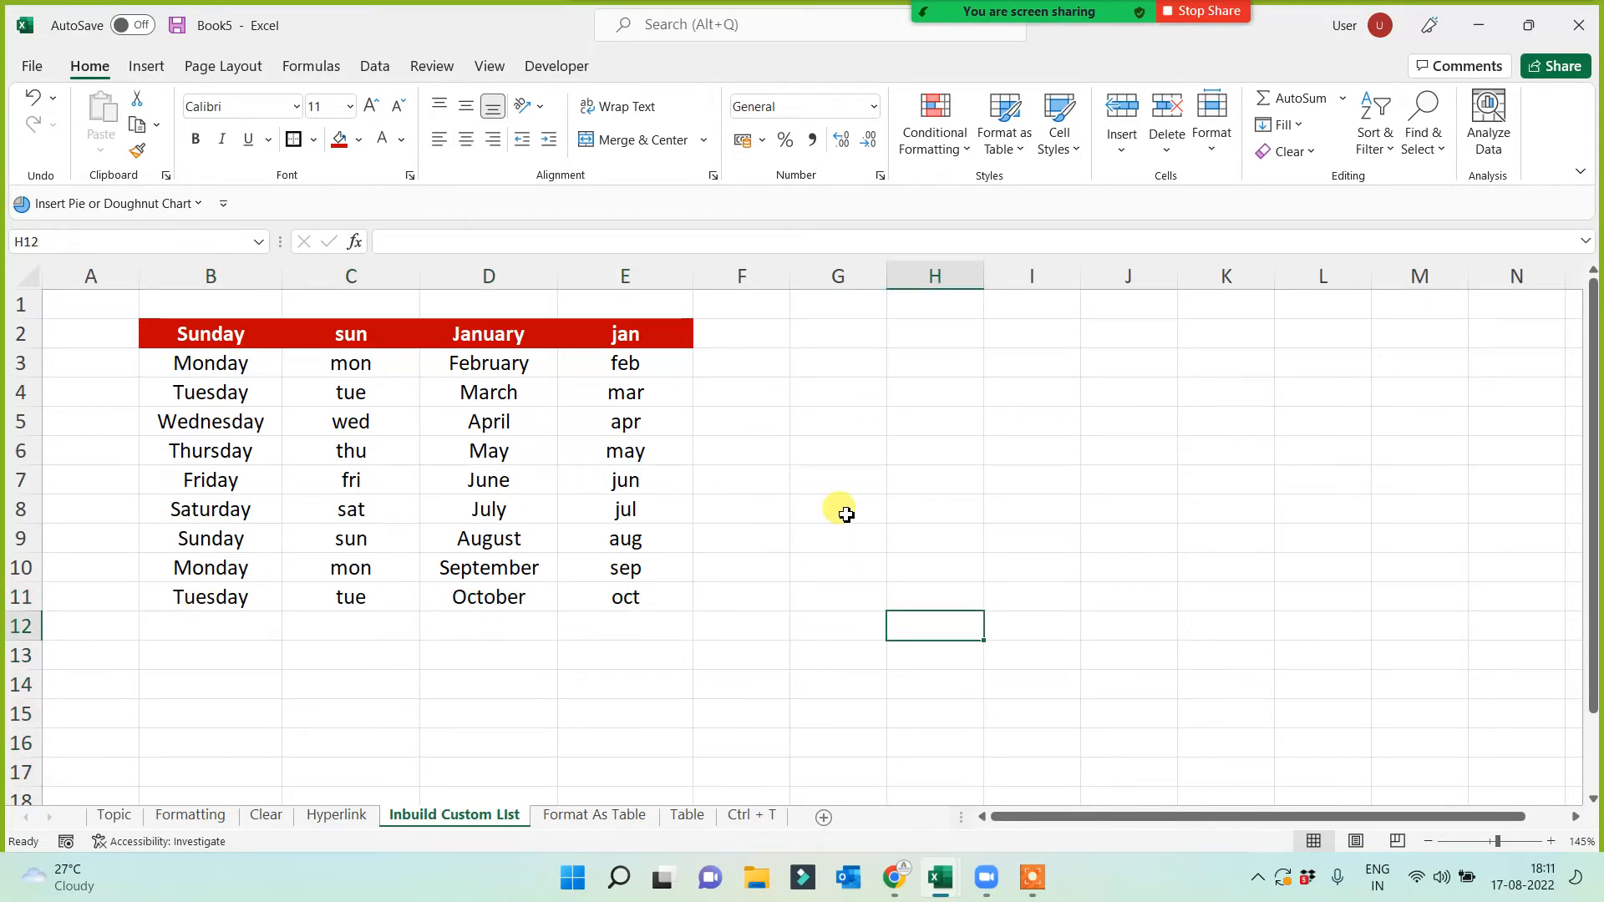
left_click(381, 618)
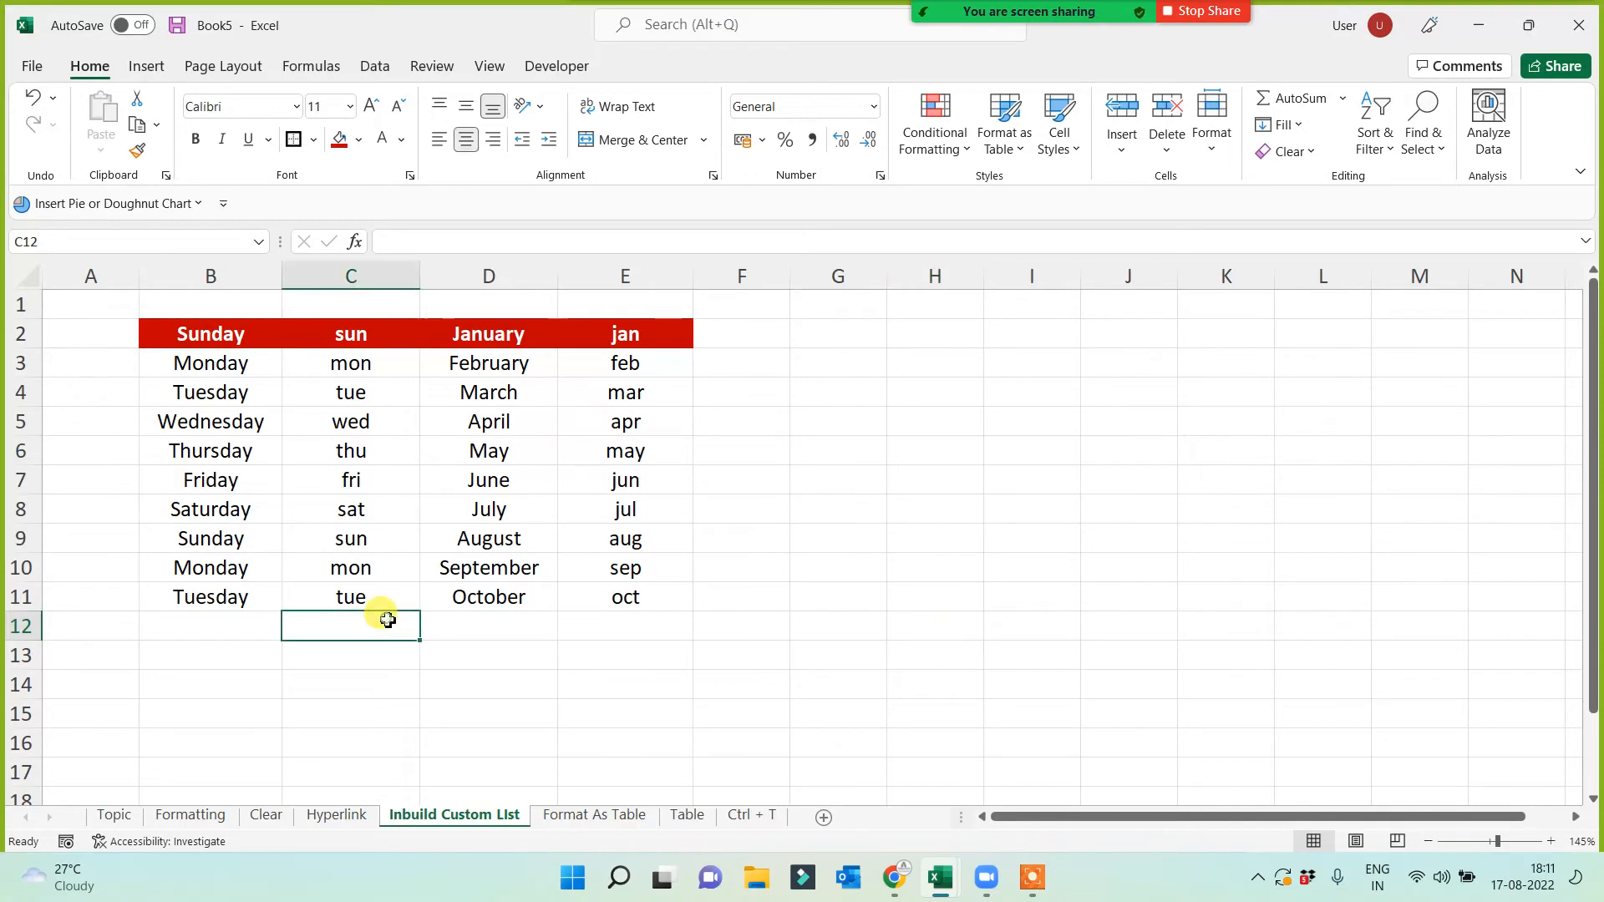
Apply a thick outside border around the weekday and month lists in B2:E11
left_click(200, 335)
left_click_drag(335, 408, 638, 598)
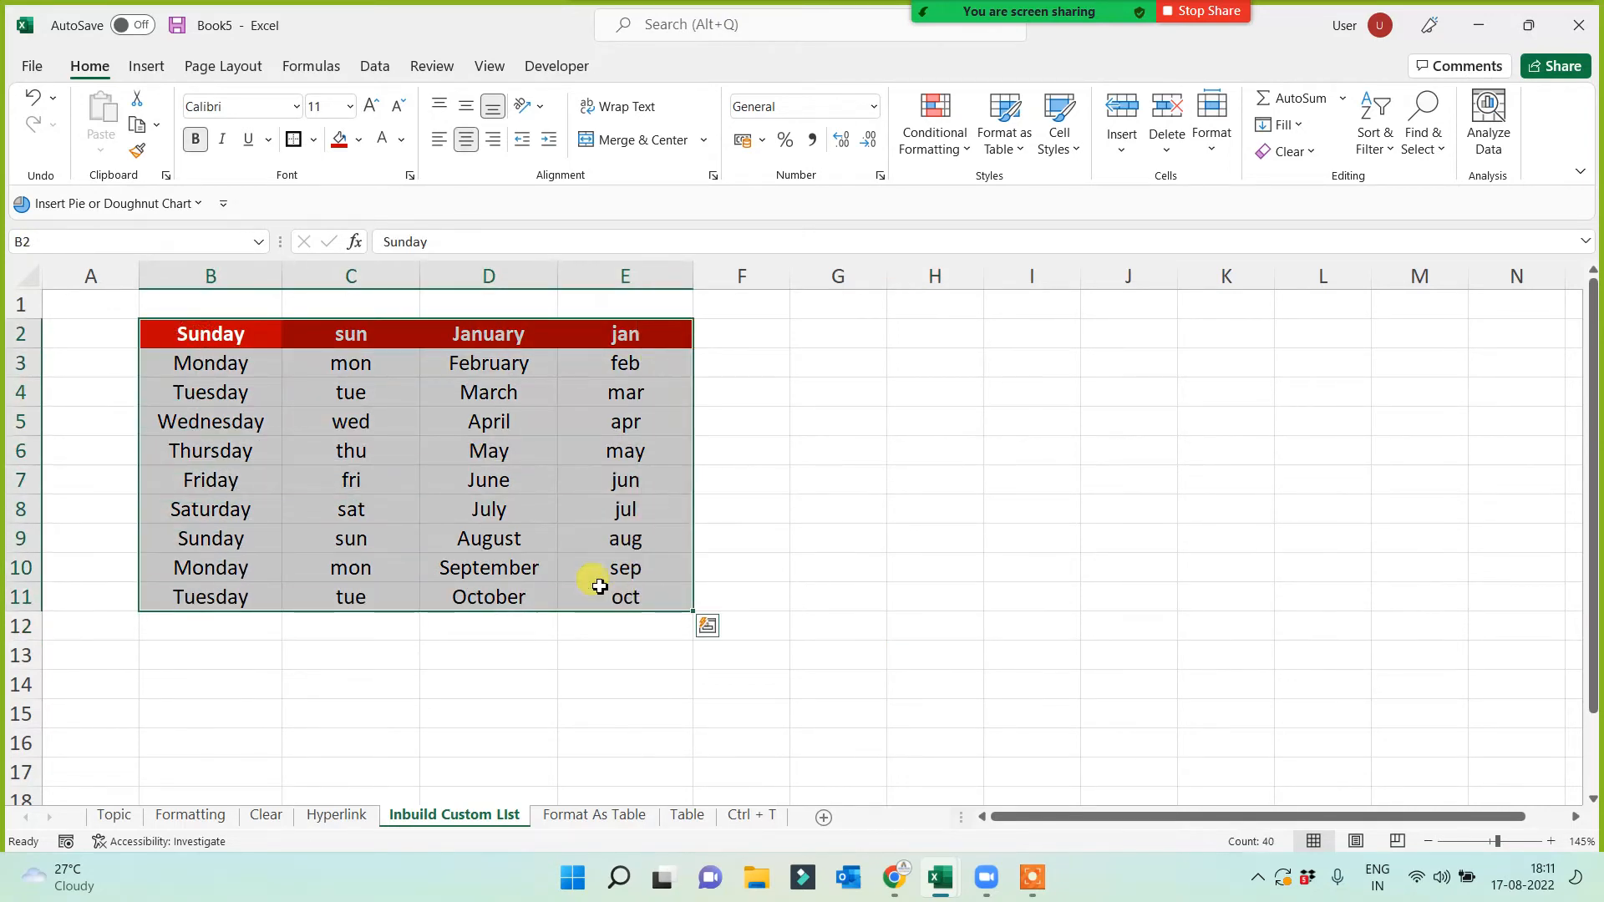
left_click(295, 139)
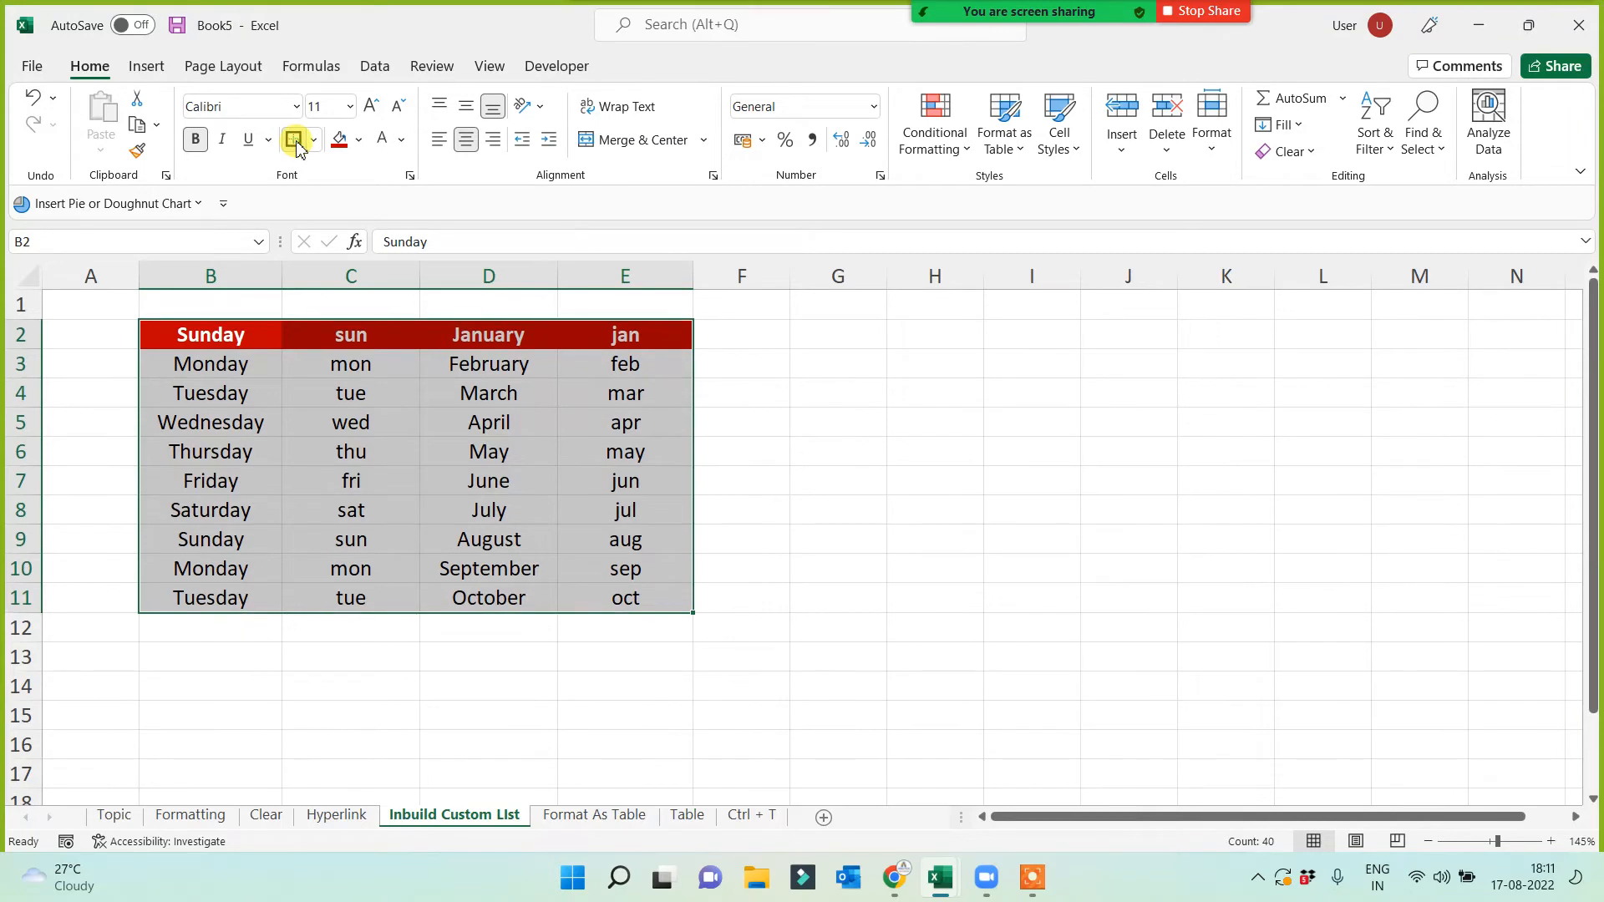
left_click(841, 548)
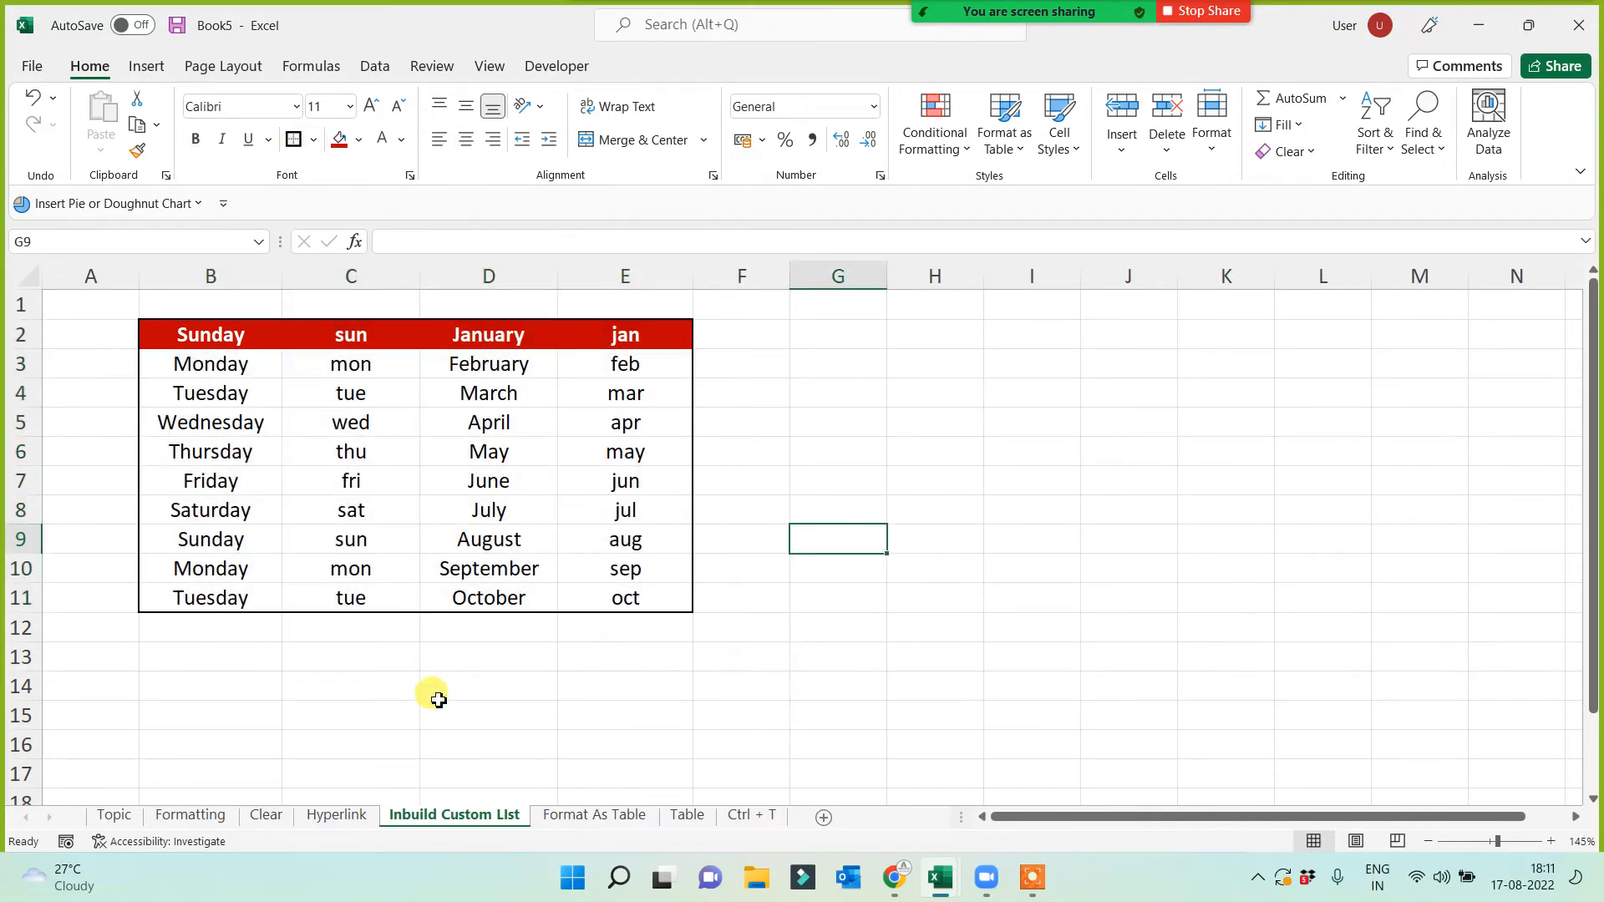
Apply all borders to the list cells in B3:E11
scroll(813, 663, "up", 3)
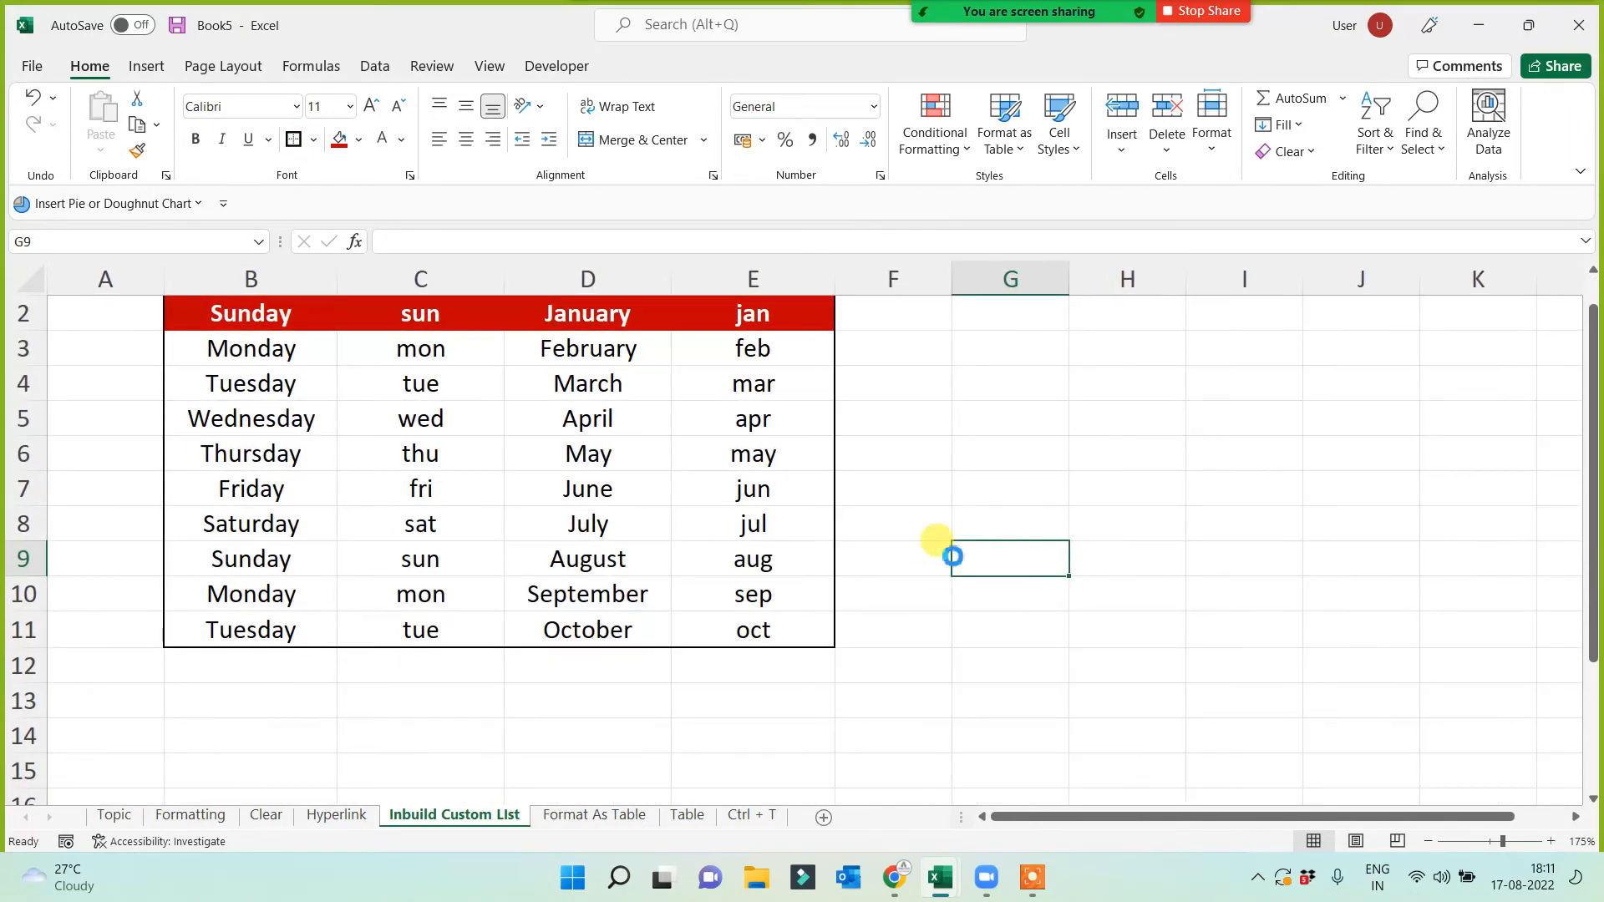
scroll(953, 553, "up", 1)
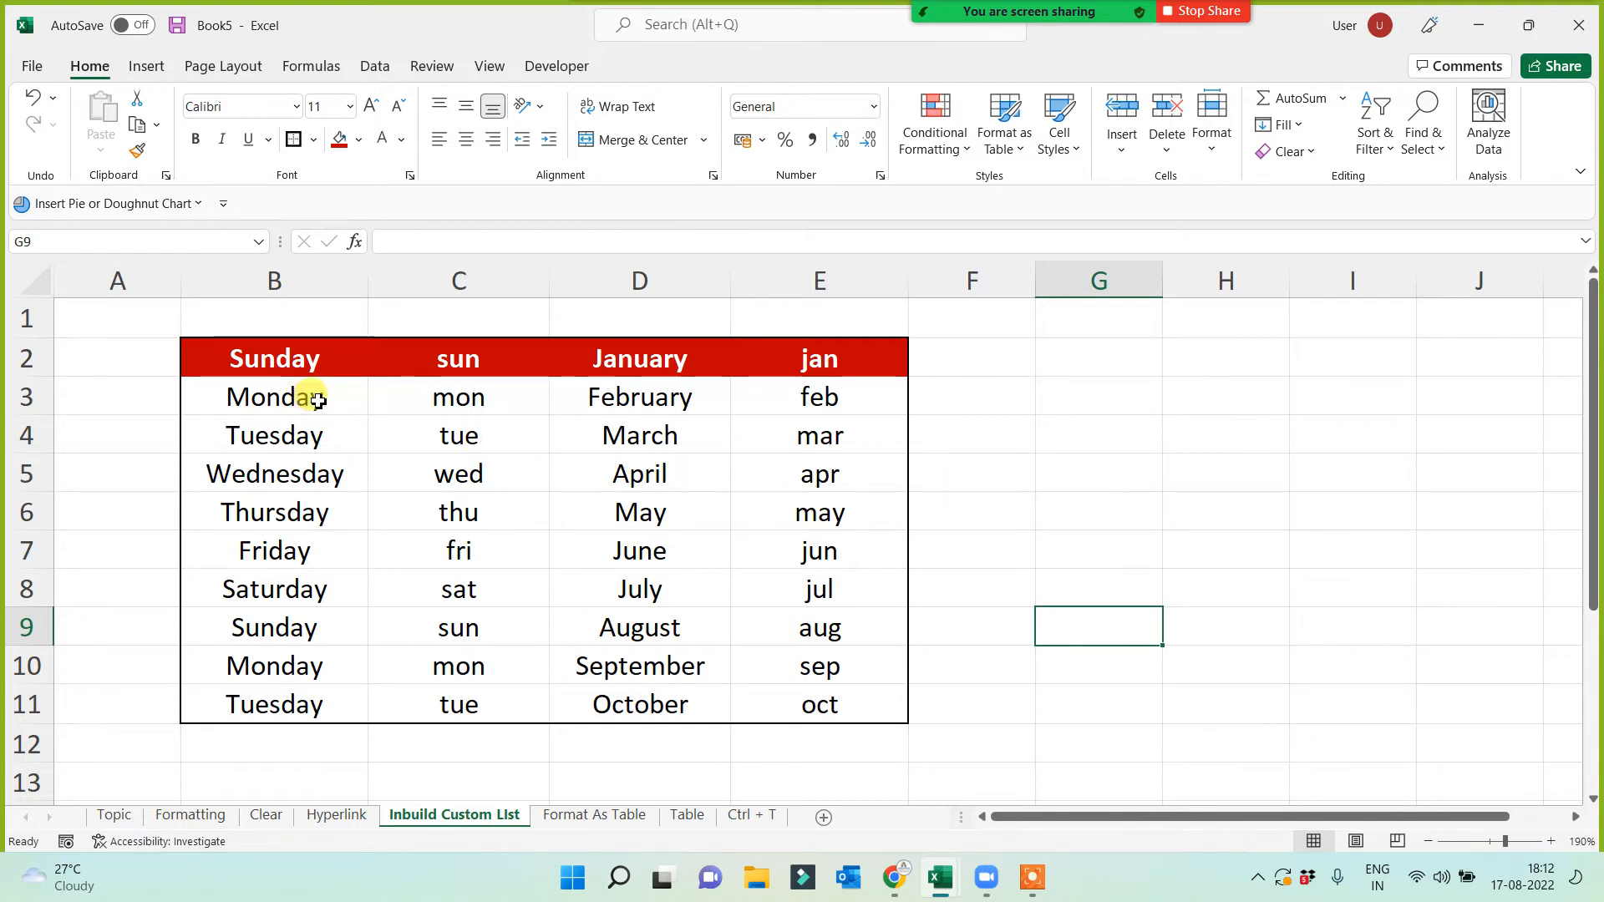
left_click_drag(315, 397, 819, 698)
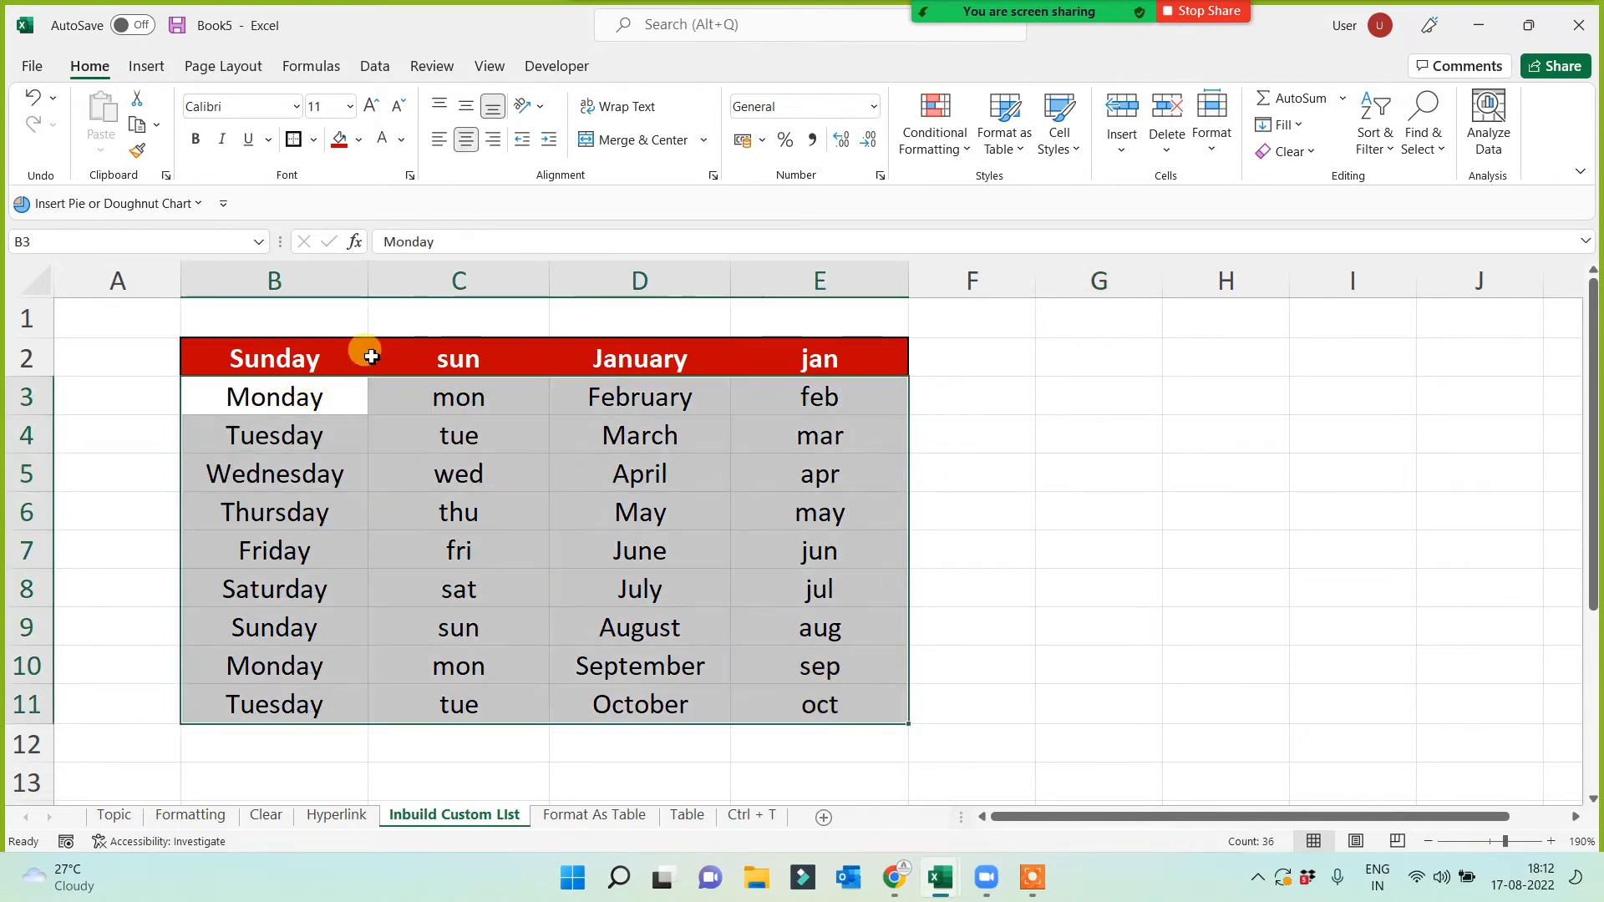
left_click(316, 140)
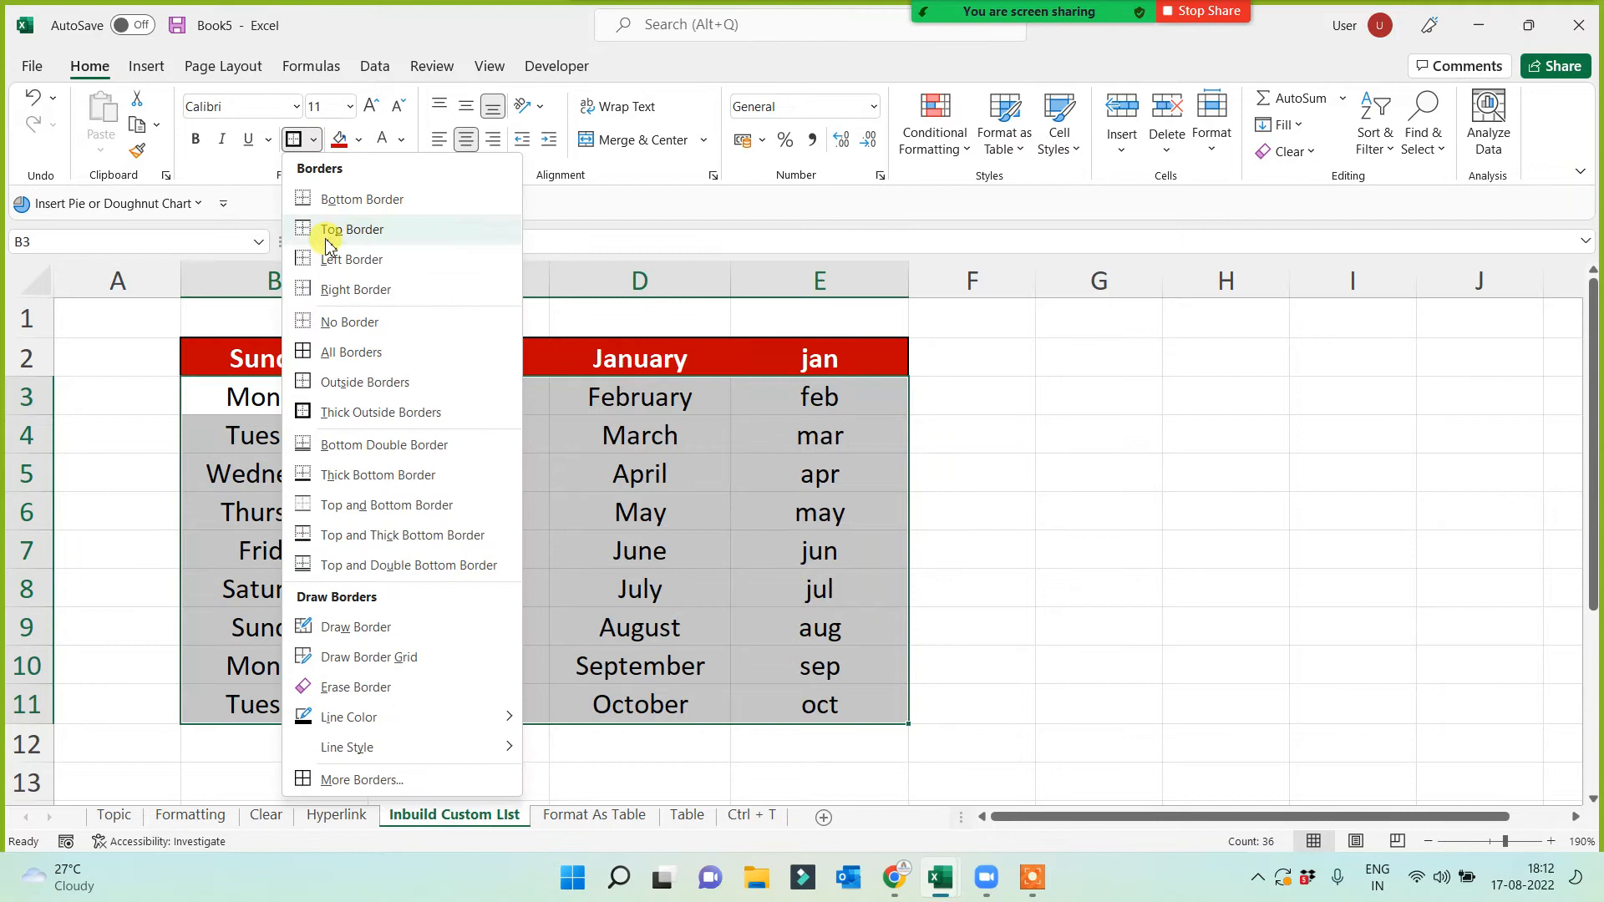
left_click(321, 349)
left_click(1011, 508)
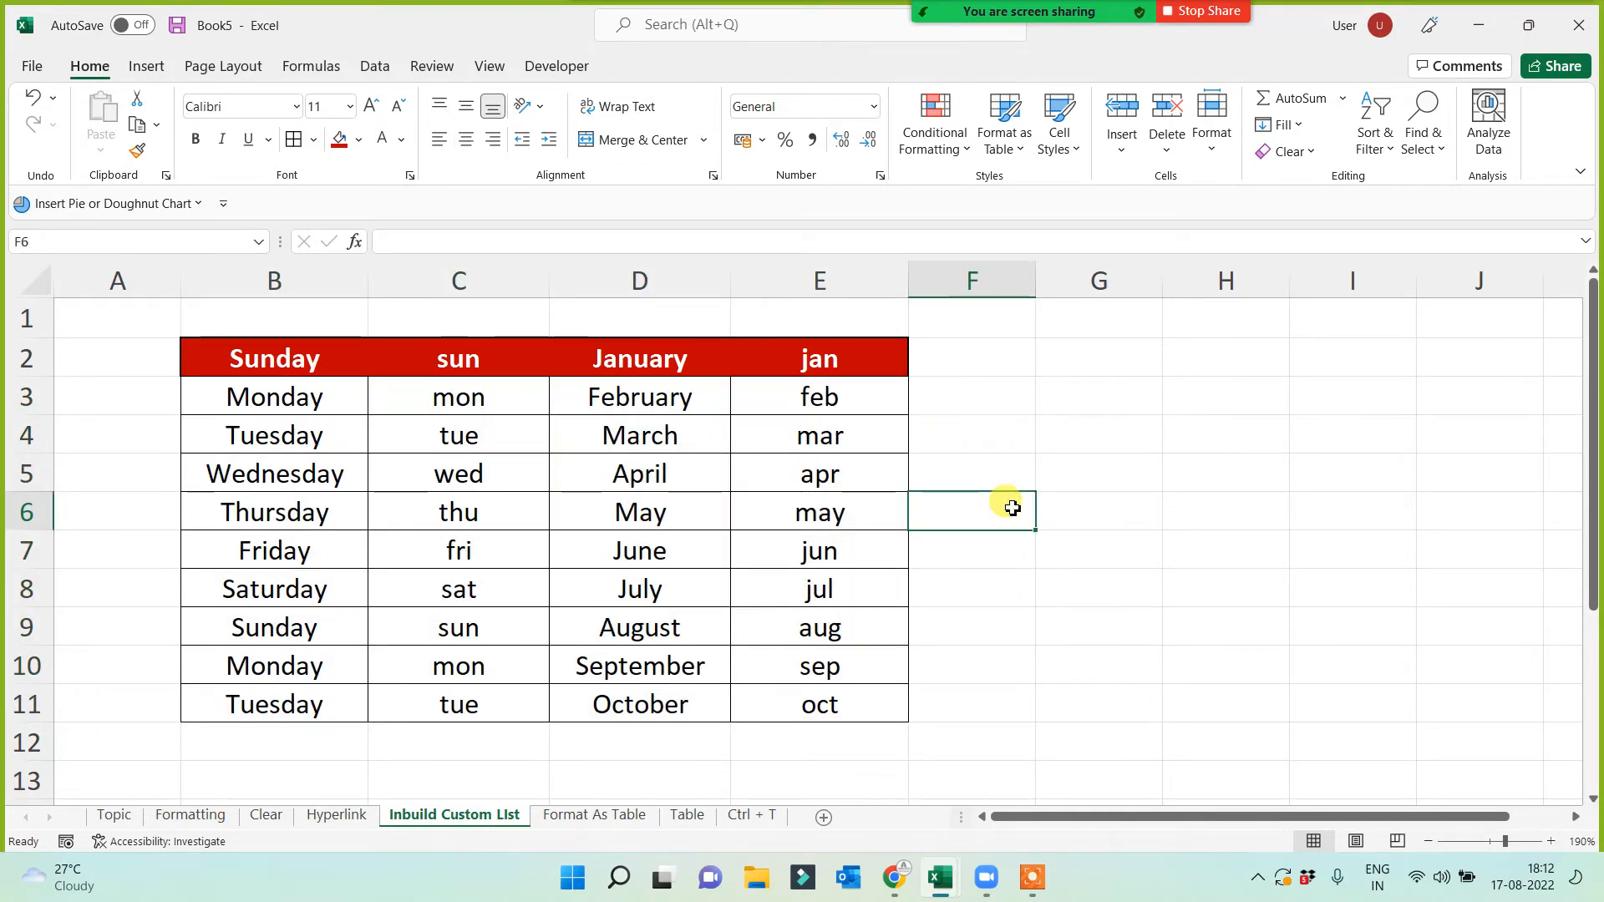
left_click(1120, 479)
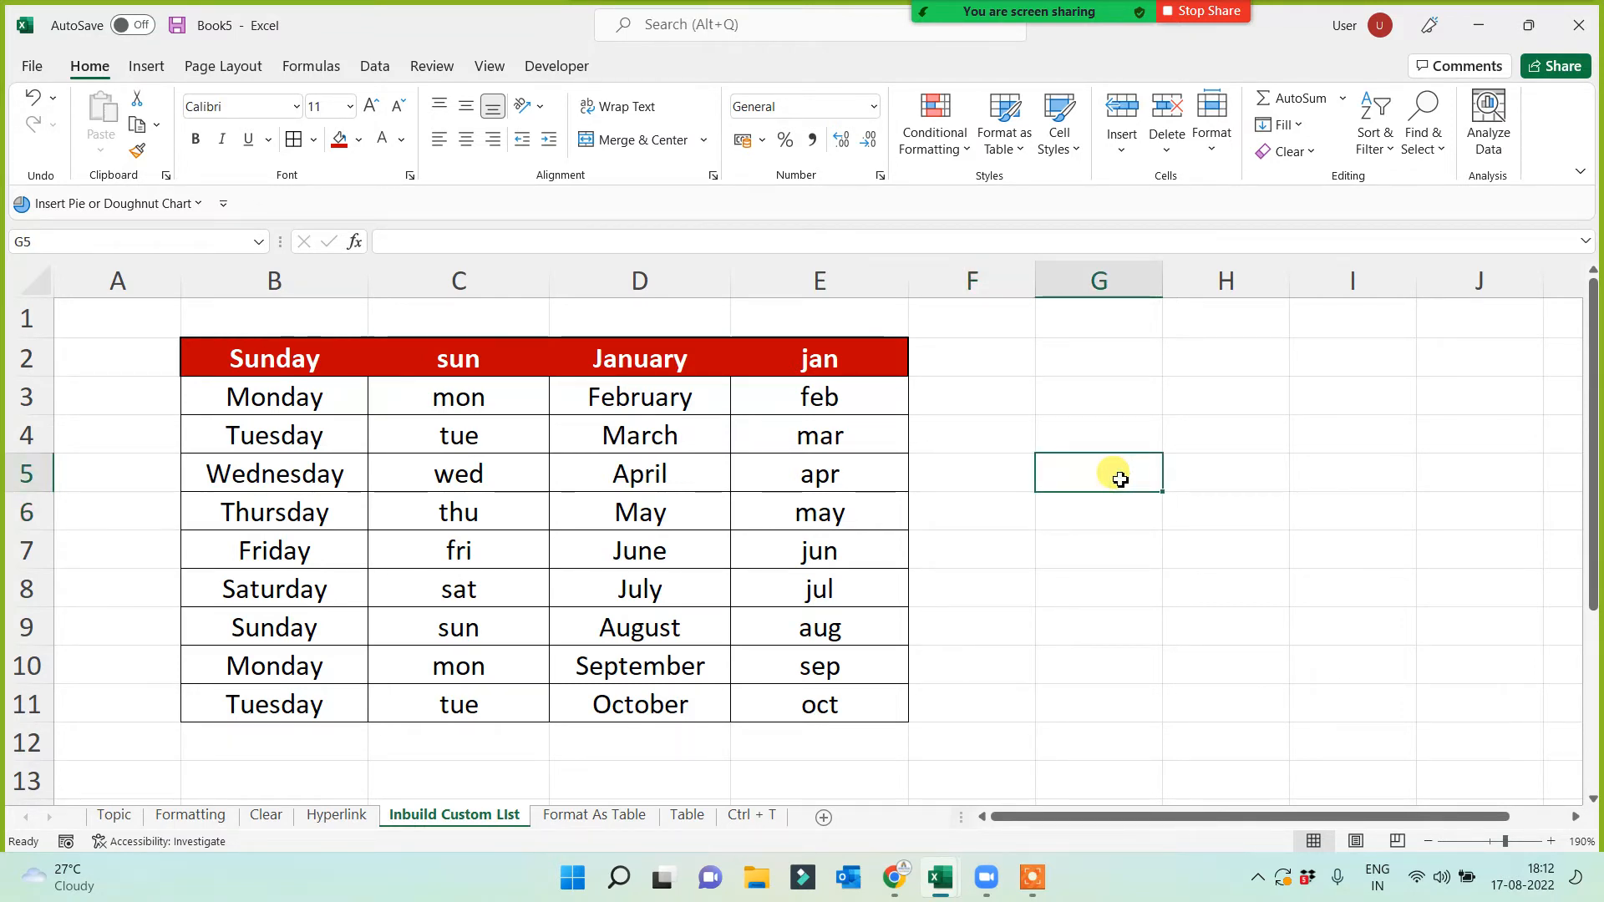
Change the fill colour of the header cells B2:E2 to dark blue
left_click(335, 365)
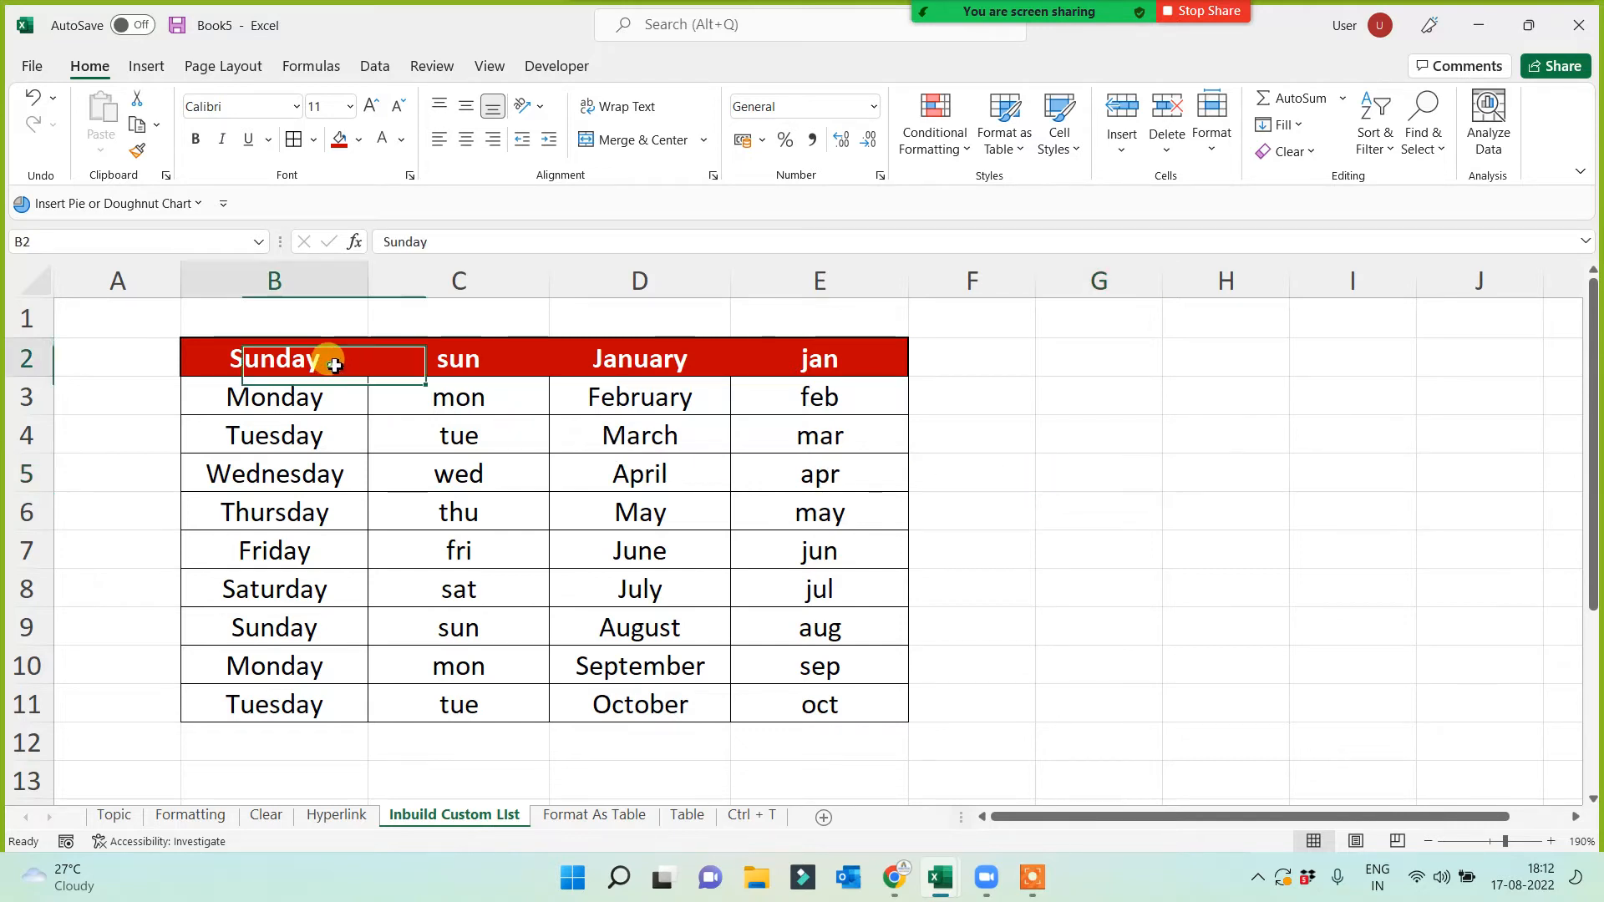
left_click_drag(335, 365, 798, 359)
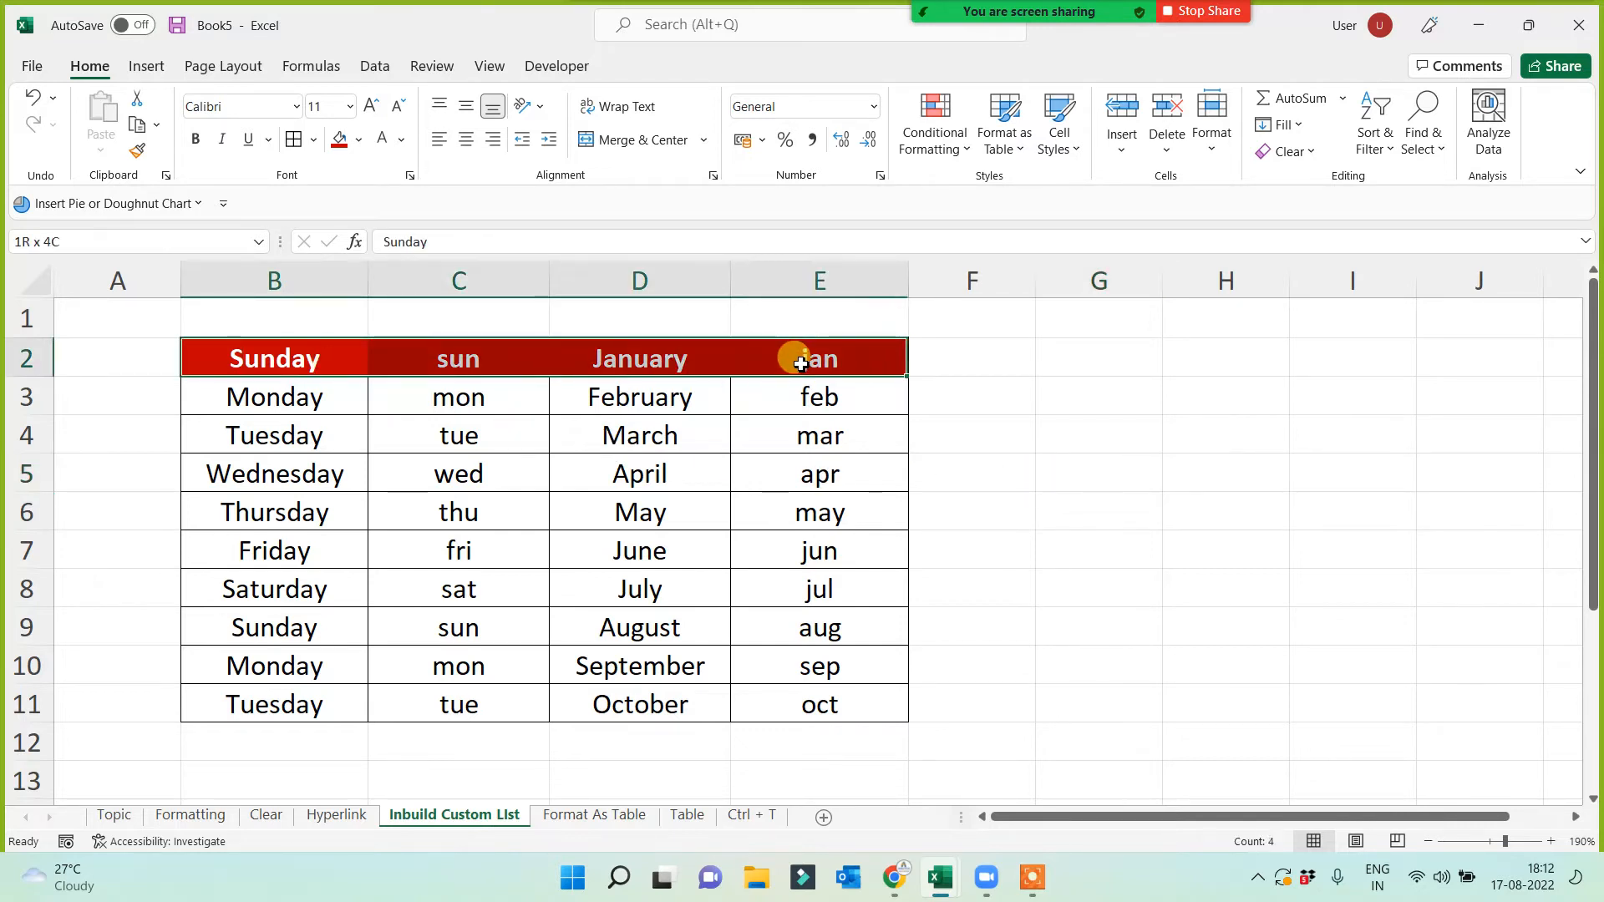
left_click(360, 144)
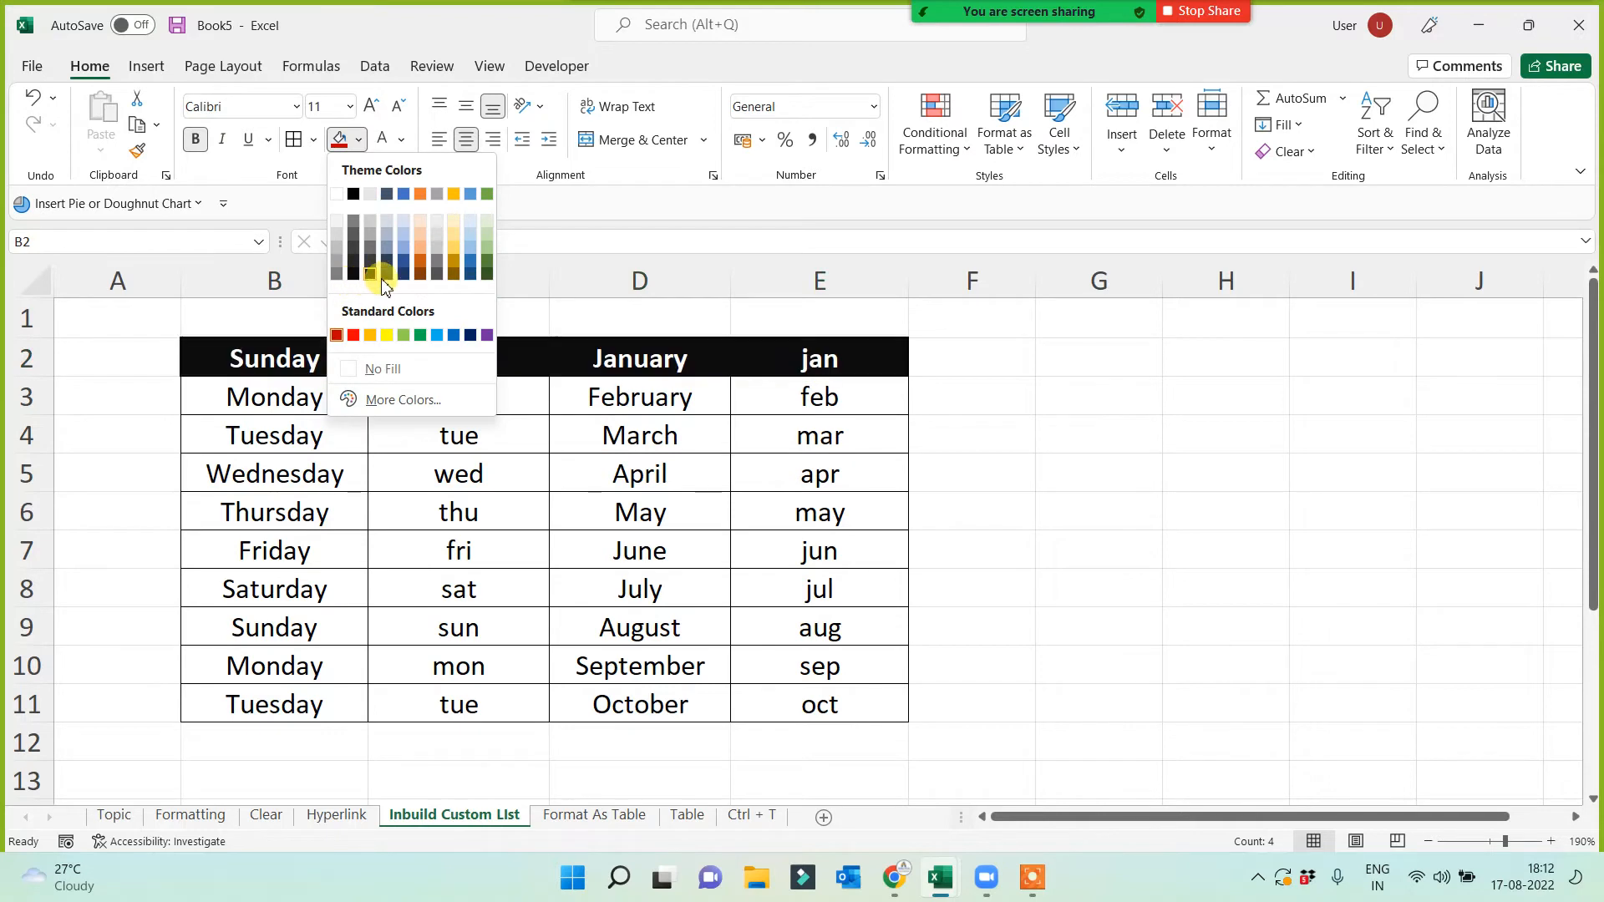
left_click(470, 335)
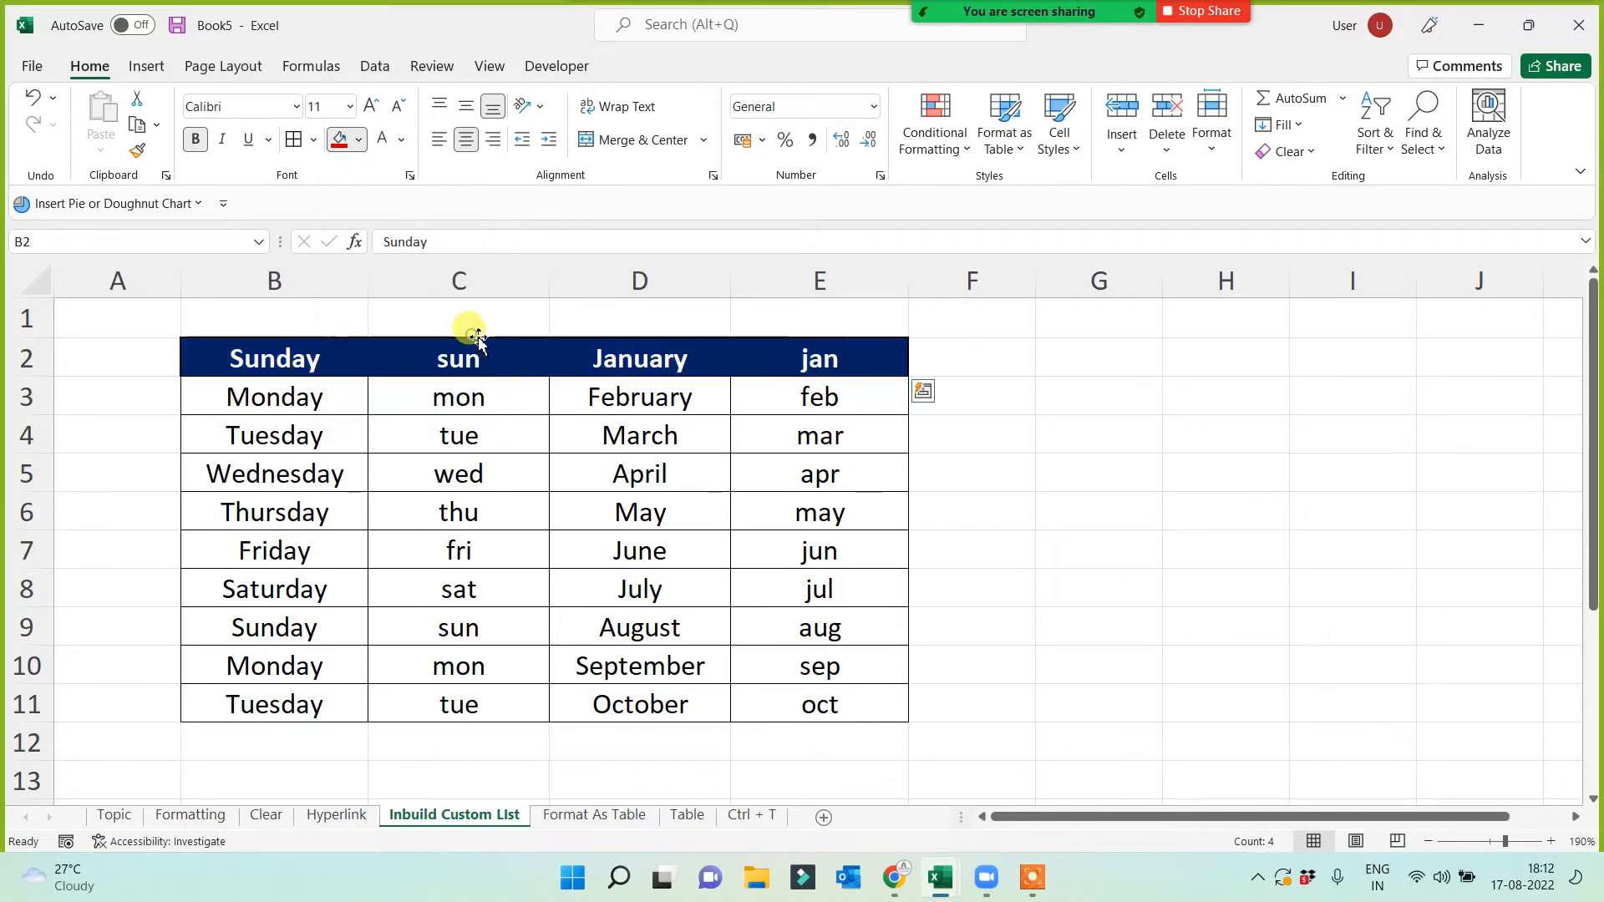
left_click(969, 474)
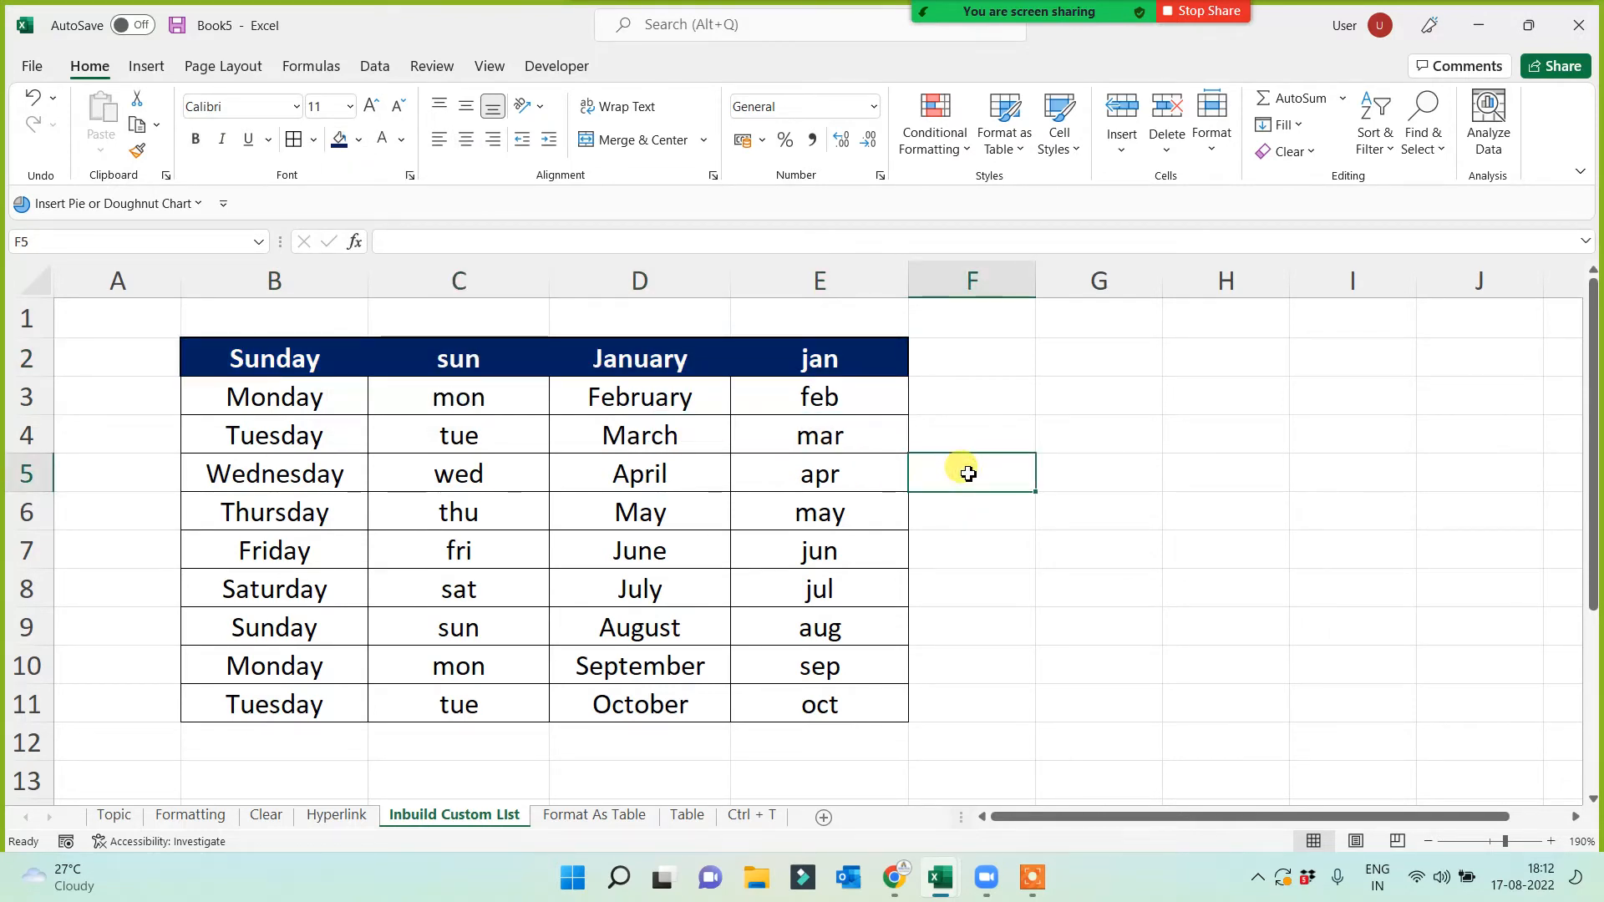
left_click_drag(363, 361, 870, 715)
left_click(1128, 627)
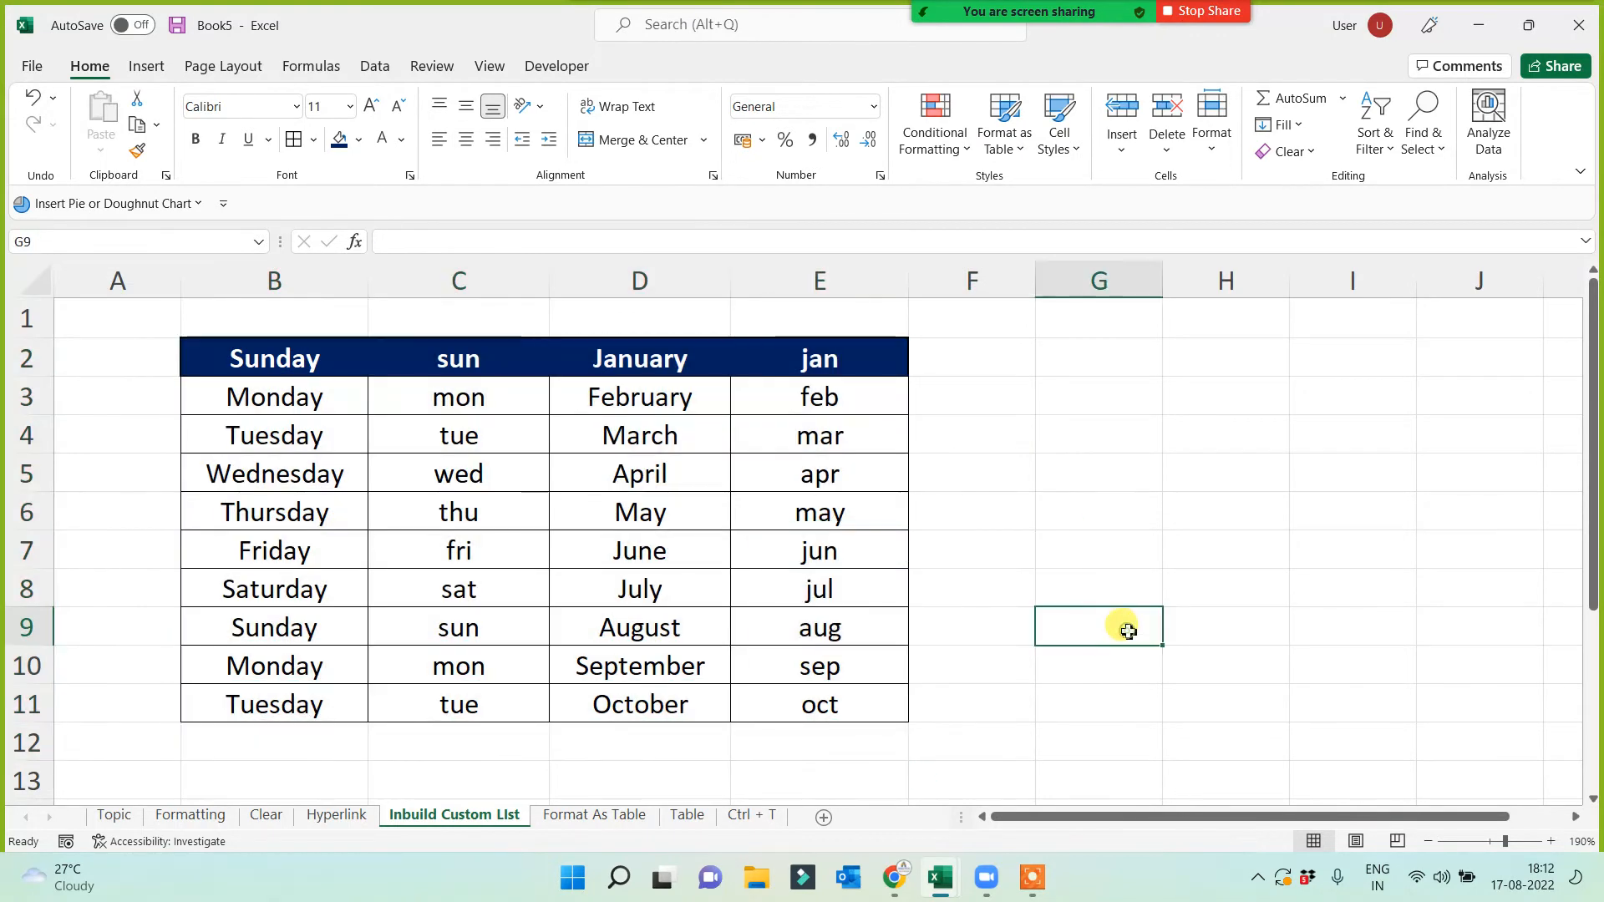
Add the entry "inbuild custom list" in cell C10 below the topic links on the Topic sheet
left_click(125, 827)
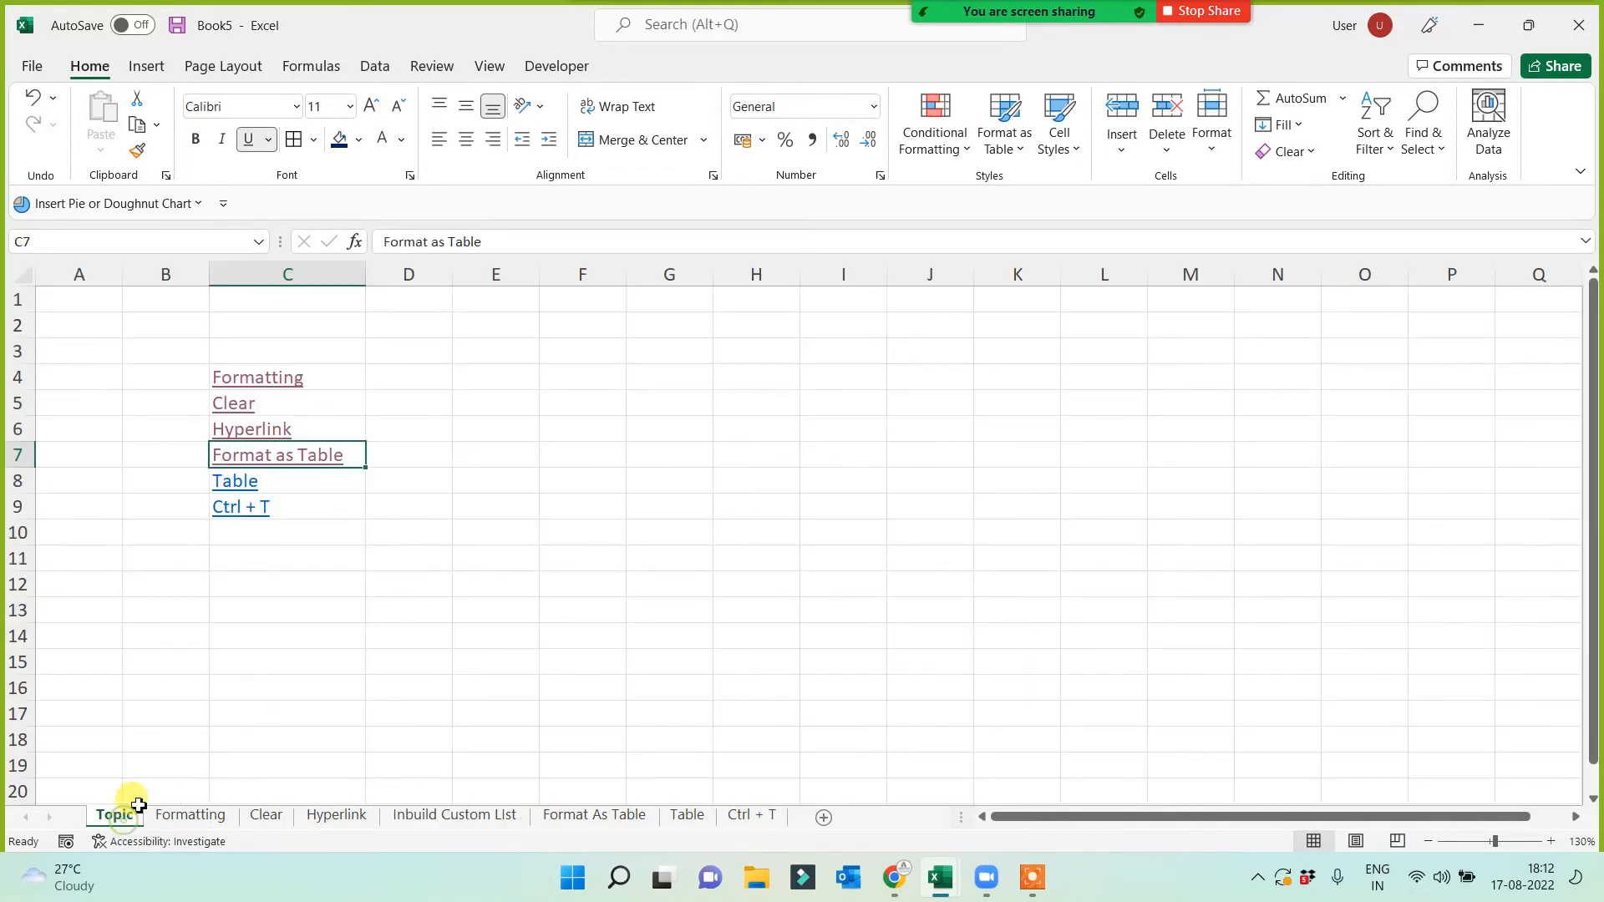
left_click(243, 534)
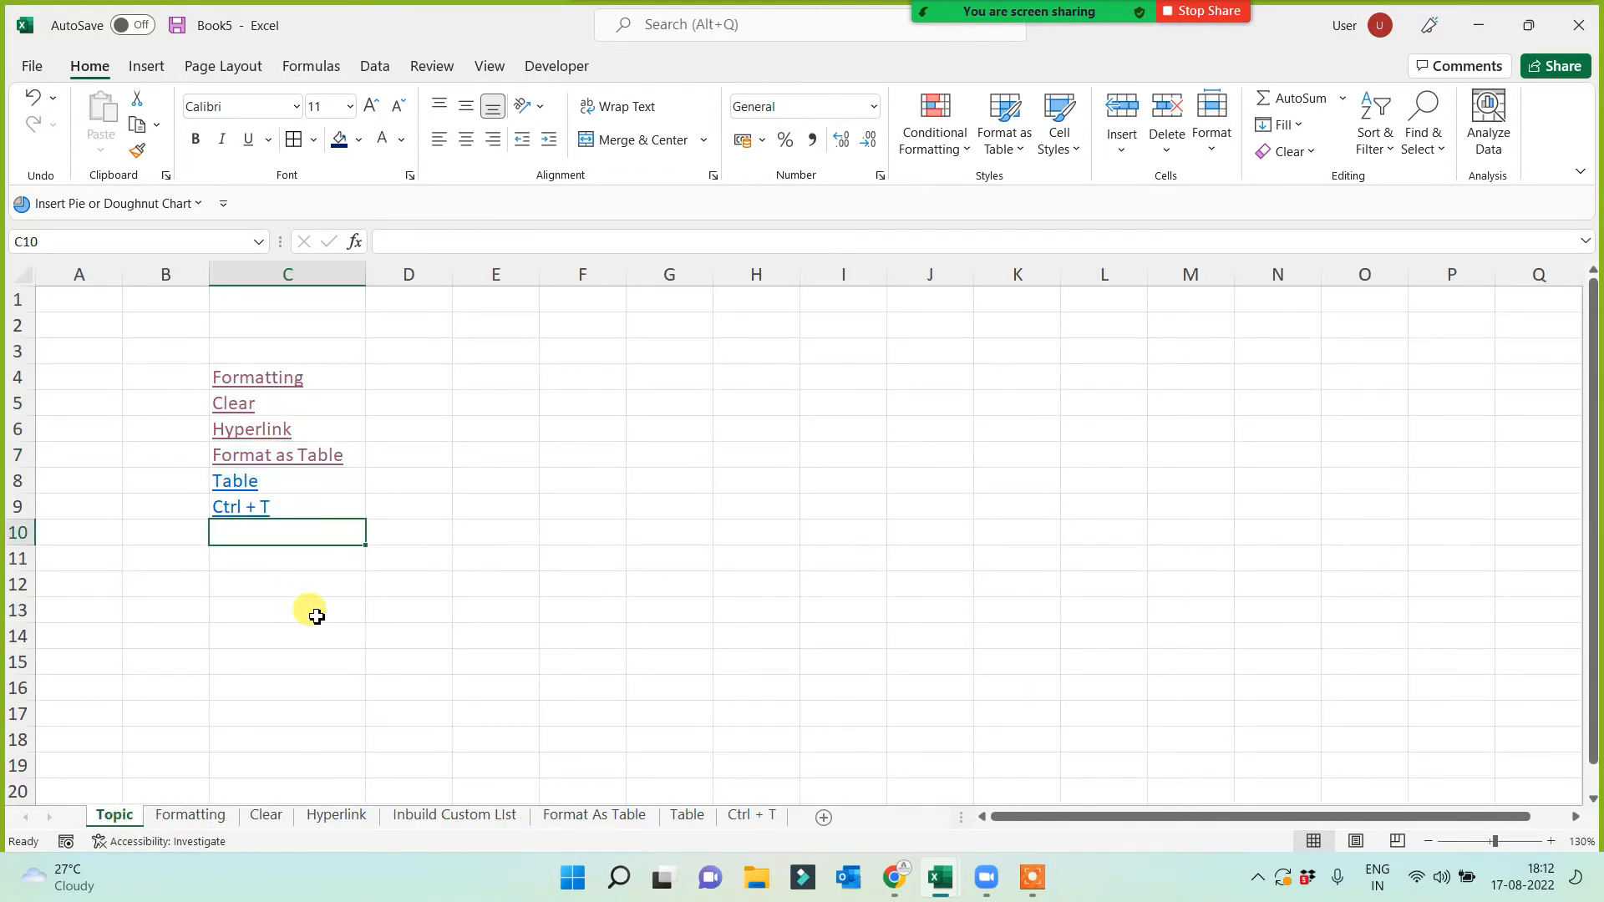
type("inbuild custom list")
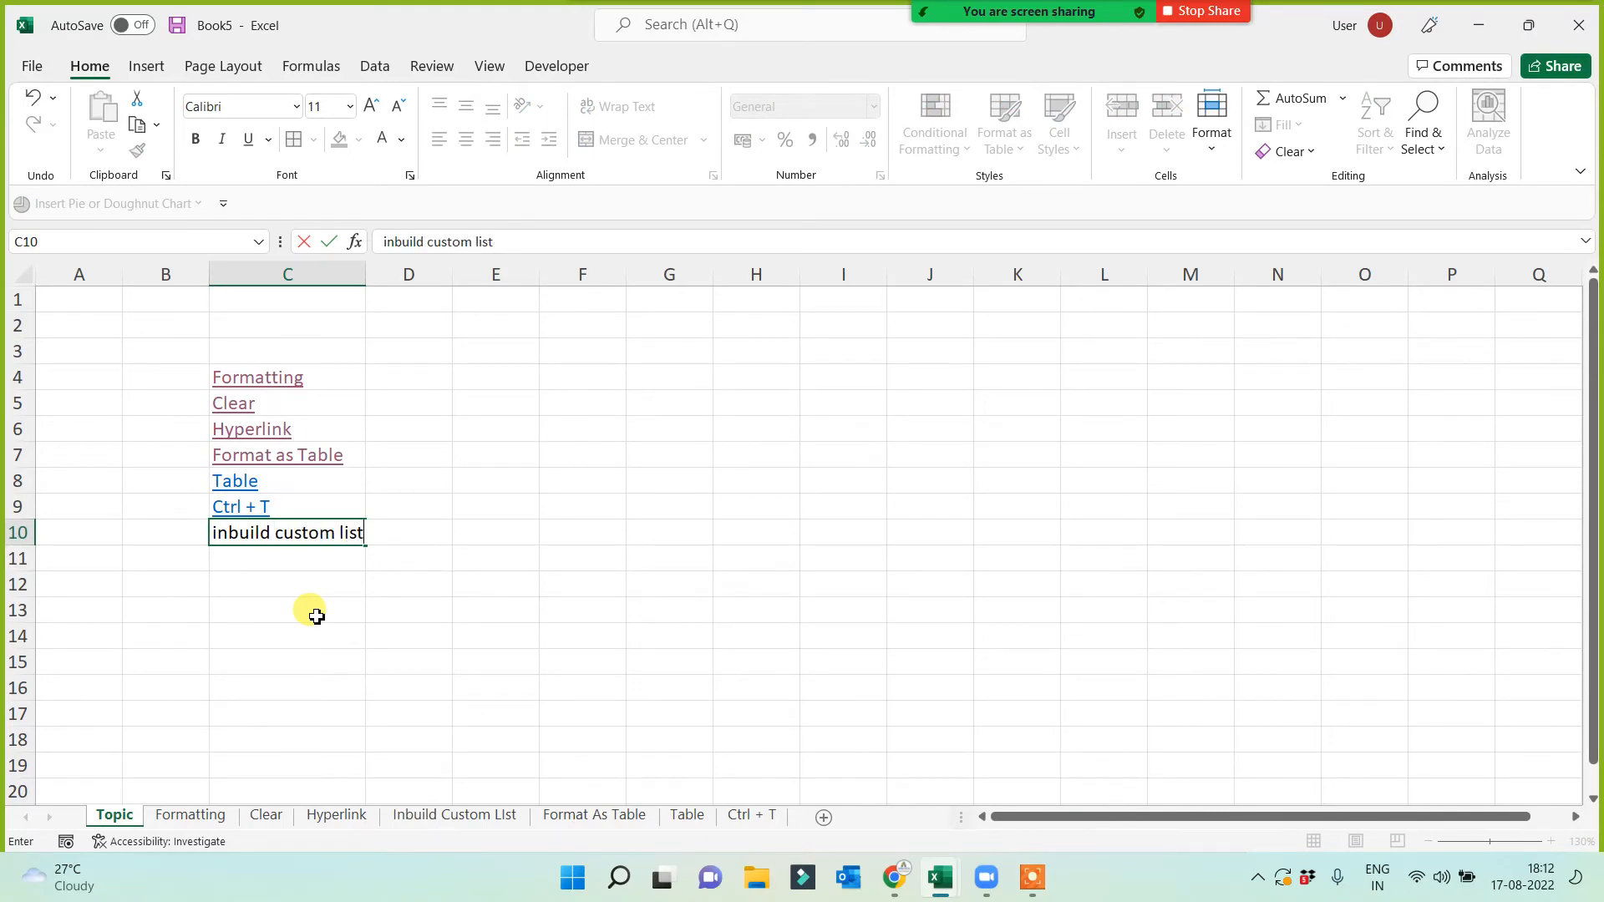
key("Return")
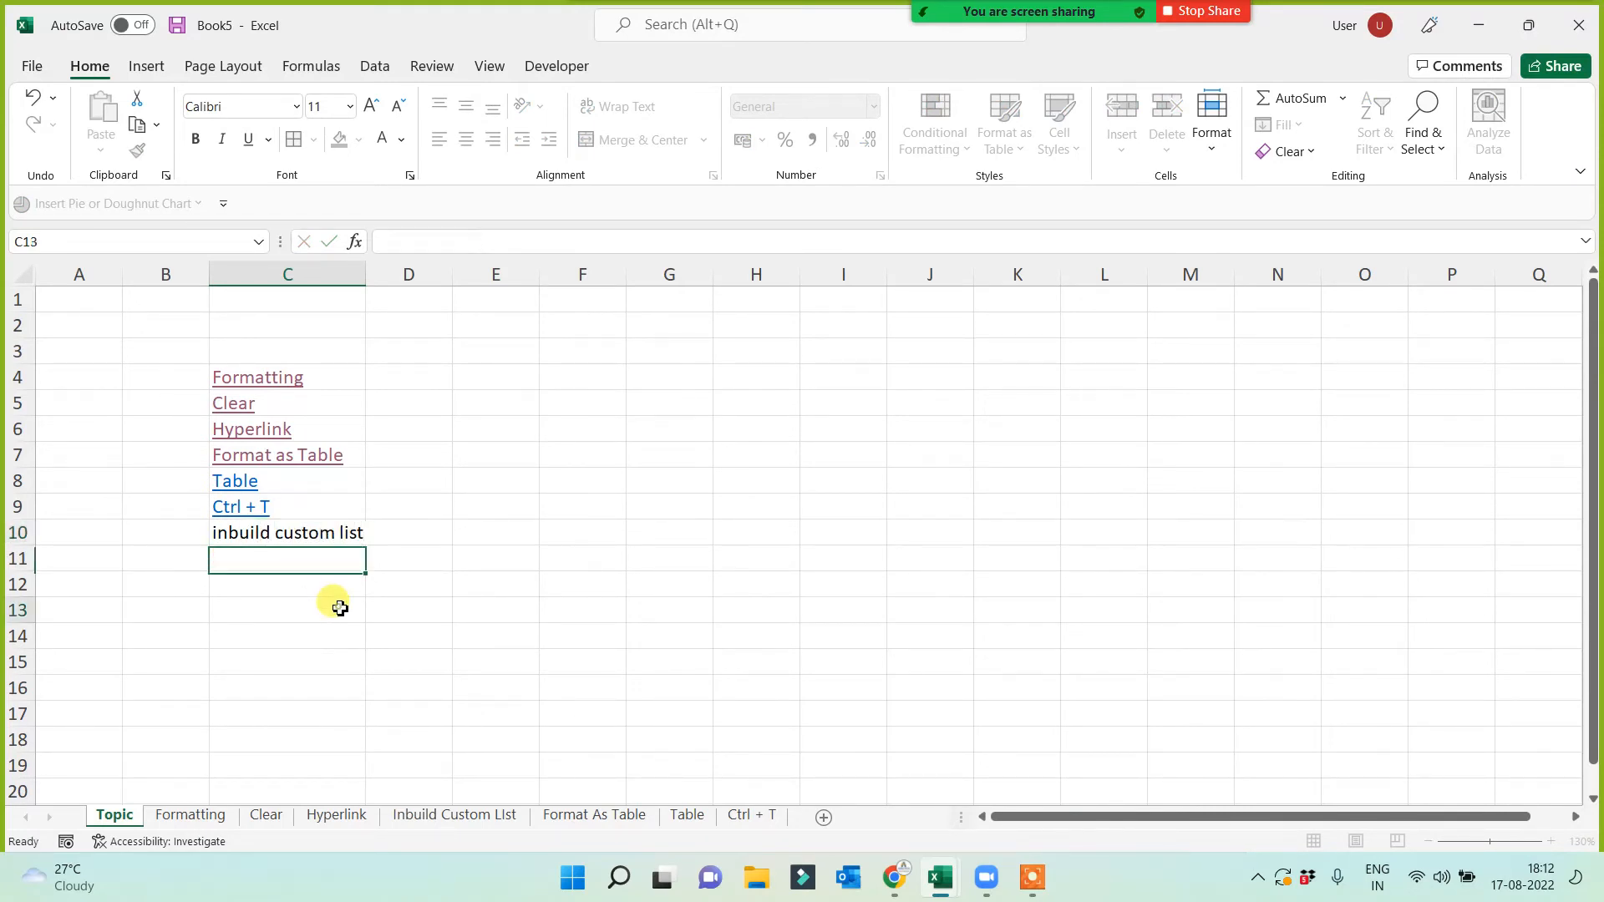
left_click(333, 605)
Hyperlink the "inbuild custom list" entry in C10 to the Inbuild Custom LIst sheet in this workbook
right_click(337, 537)
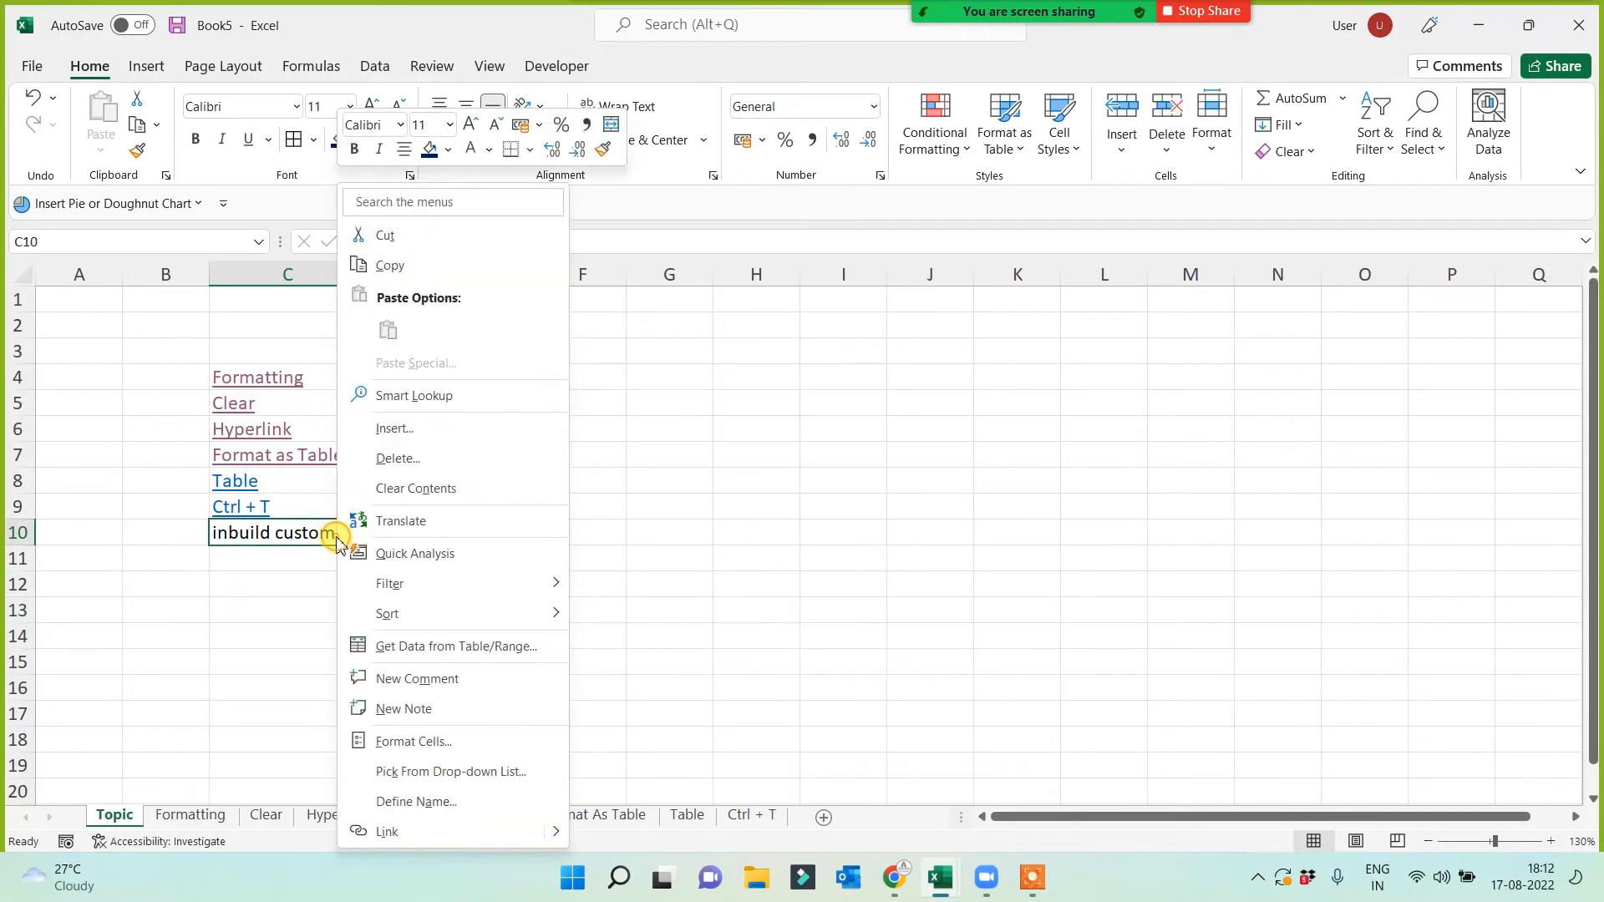
left_click(407, 832)
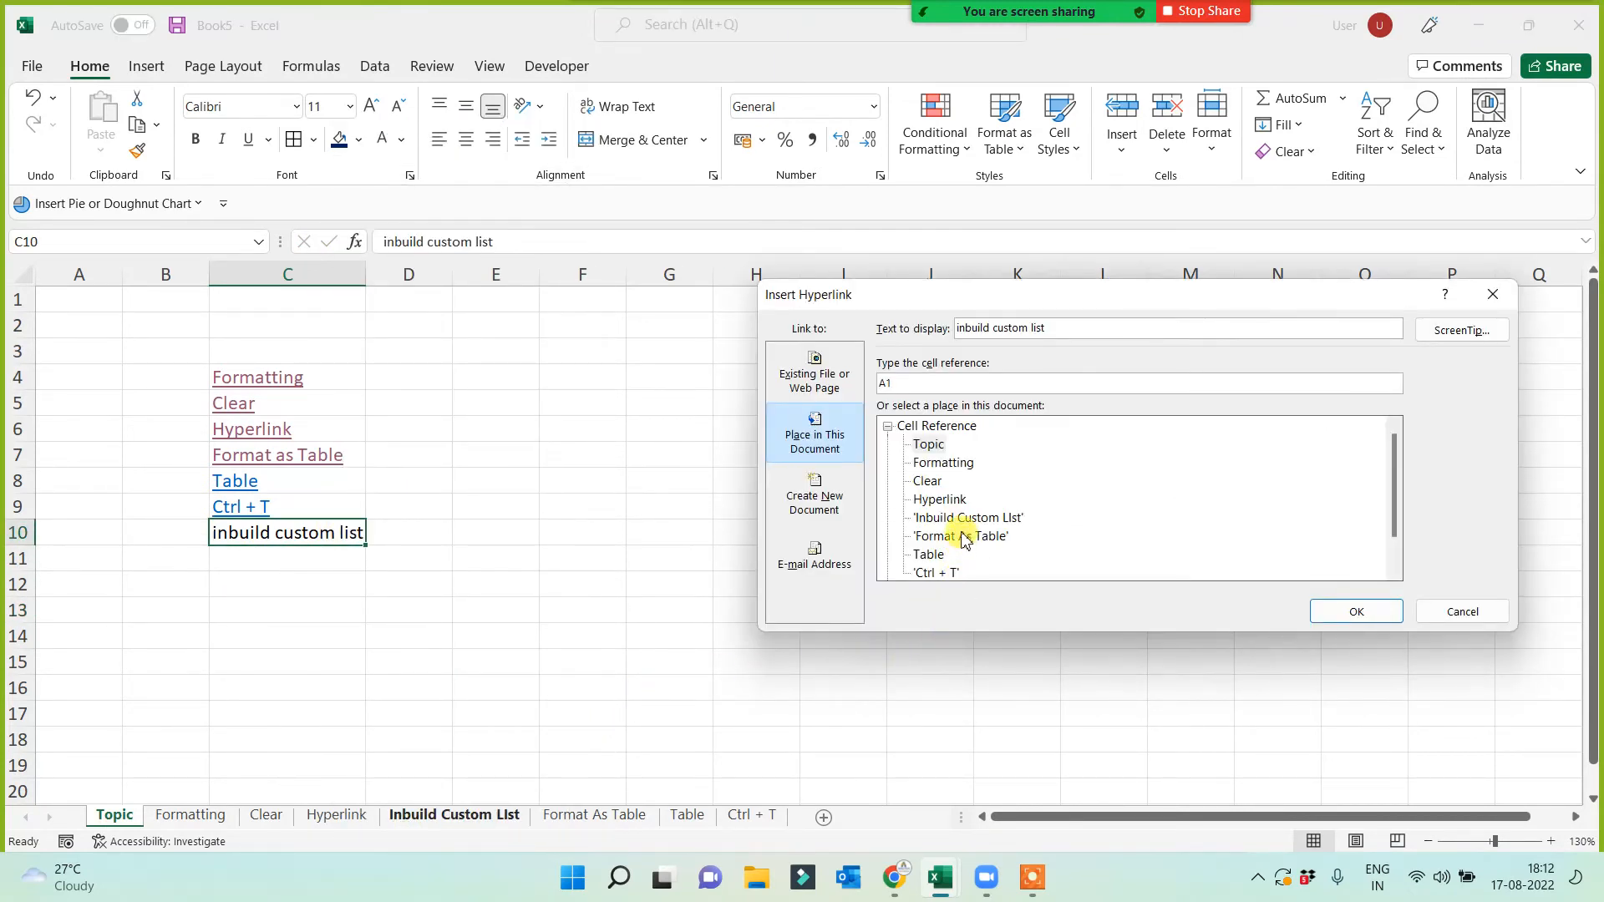
left_click(809, 430)
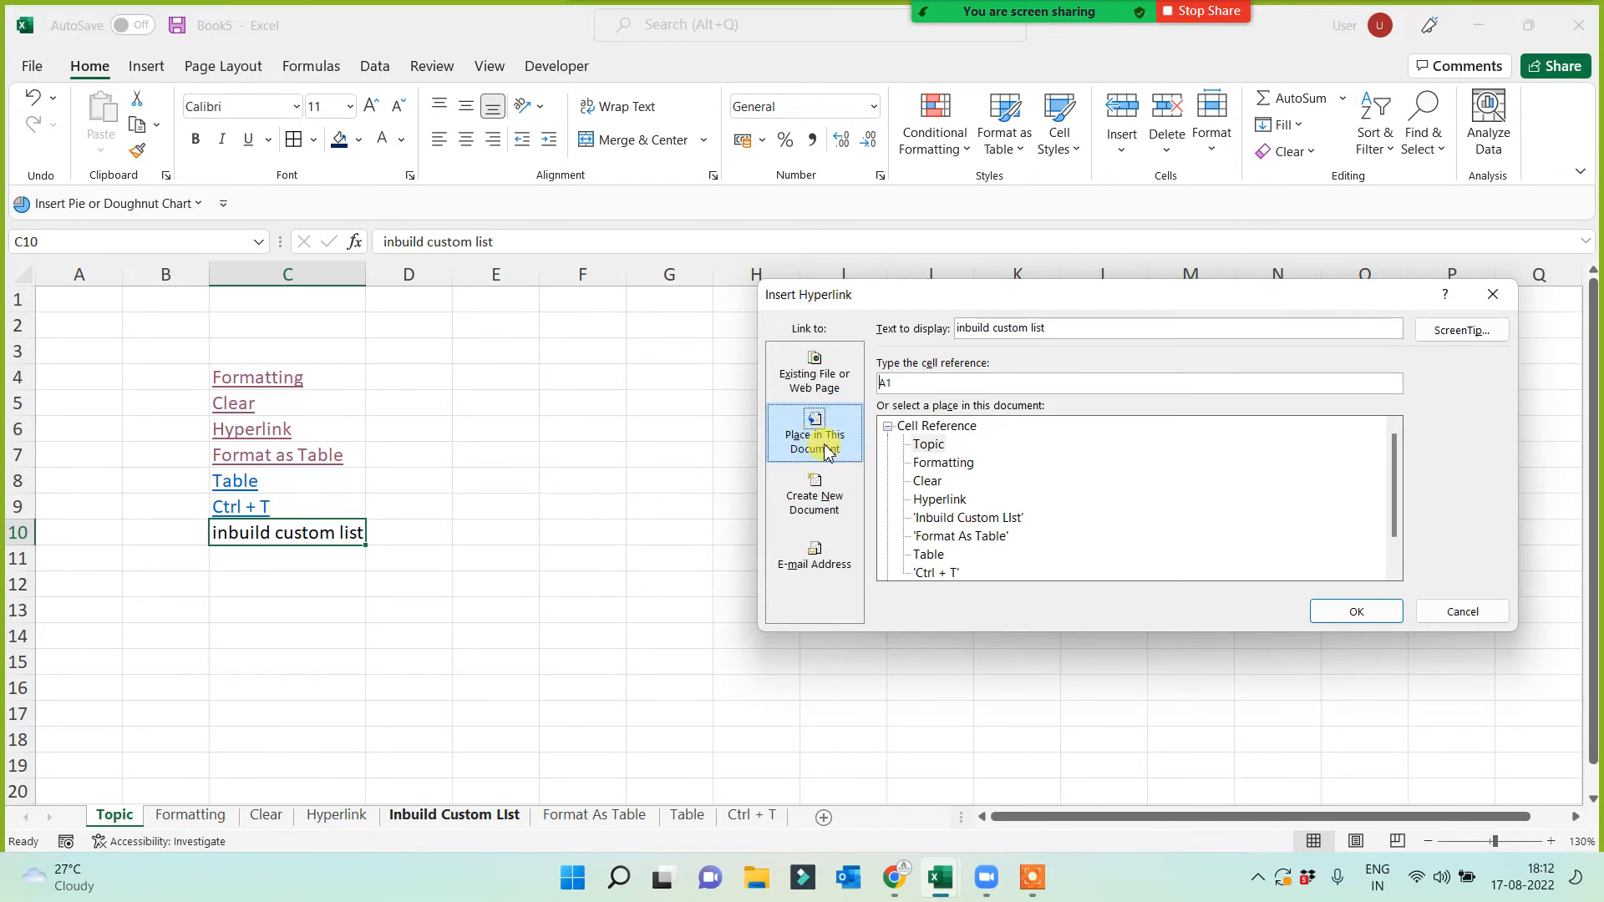
left_click(838, 392)
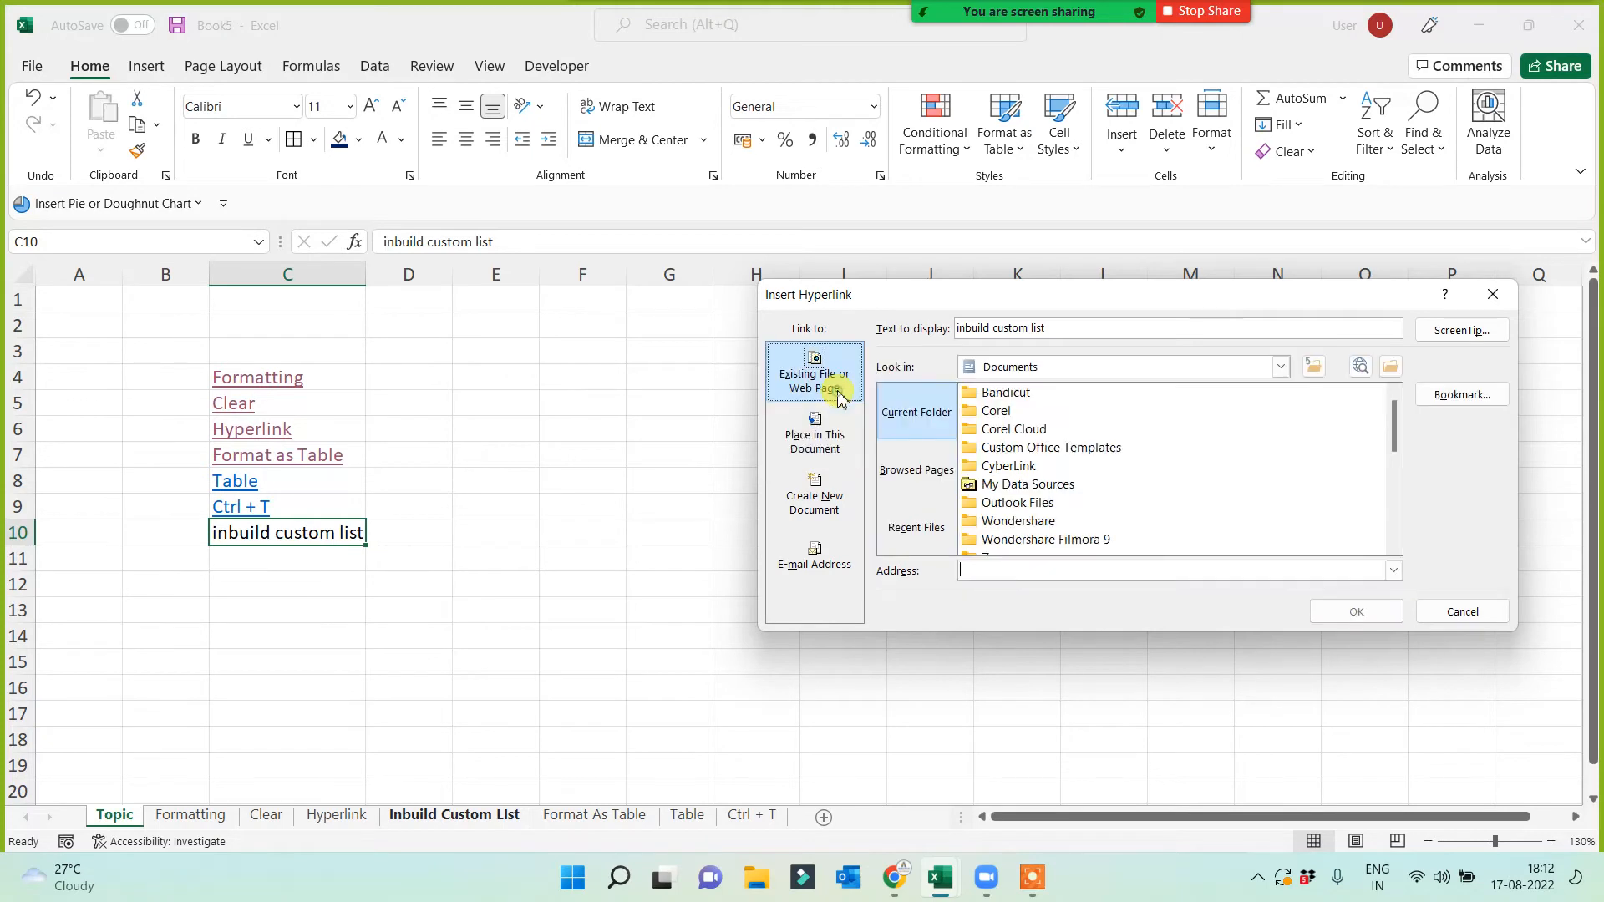
left_click(816, 442)
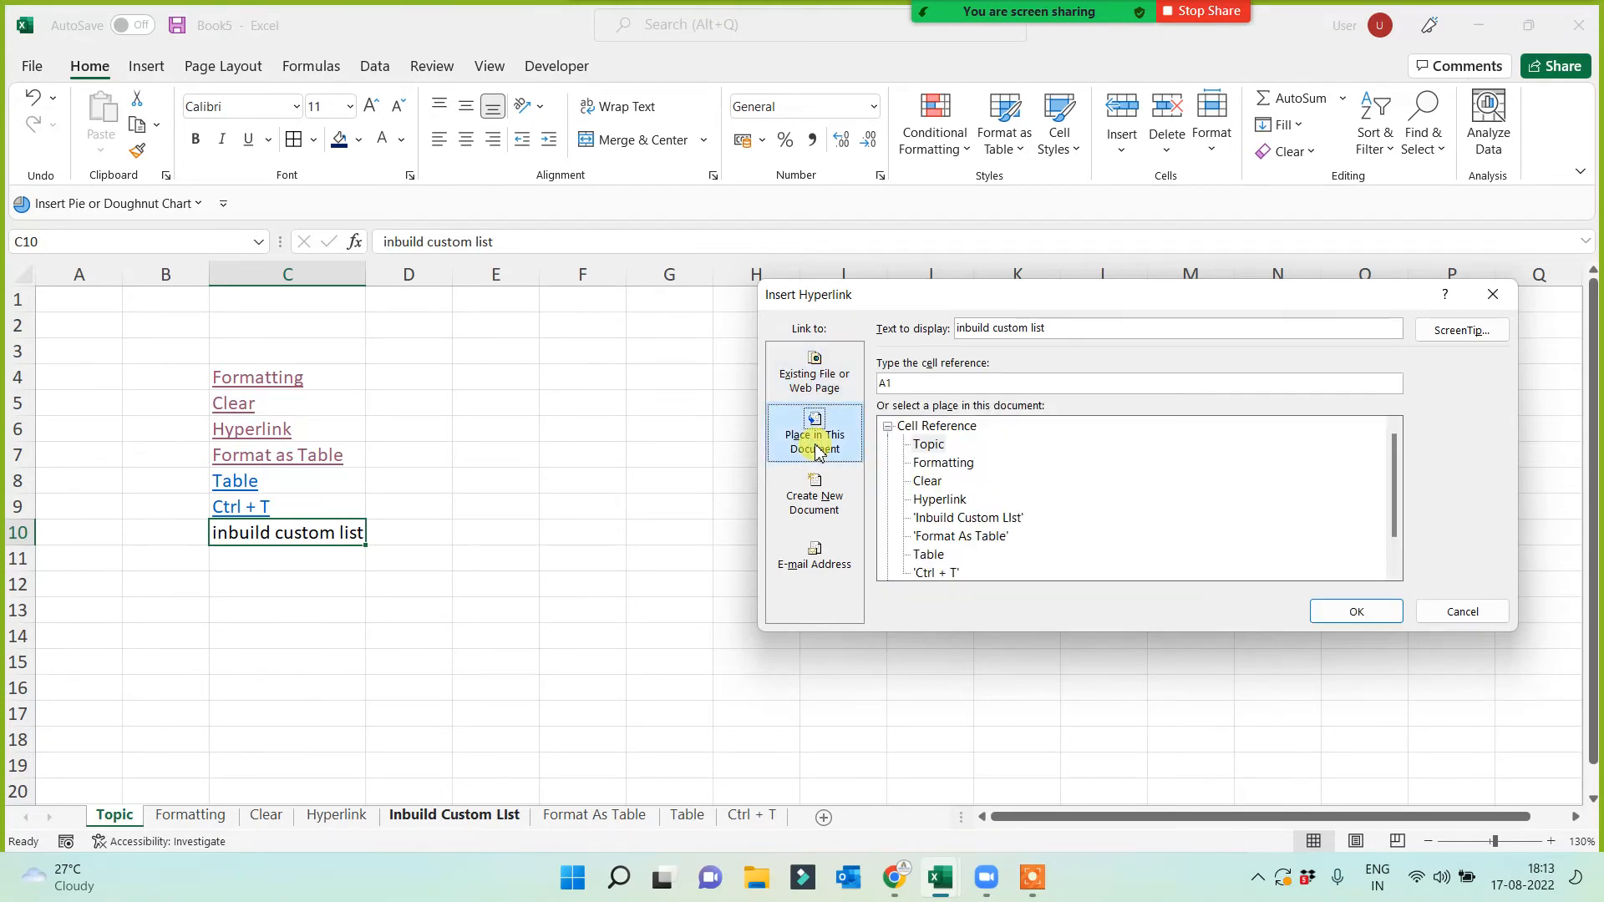
left_click(959, 519)
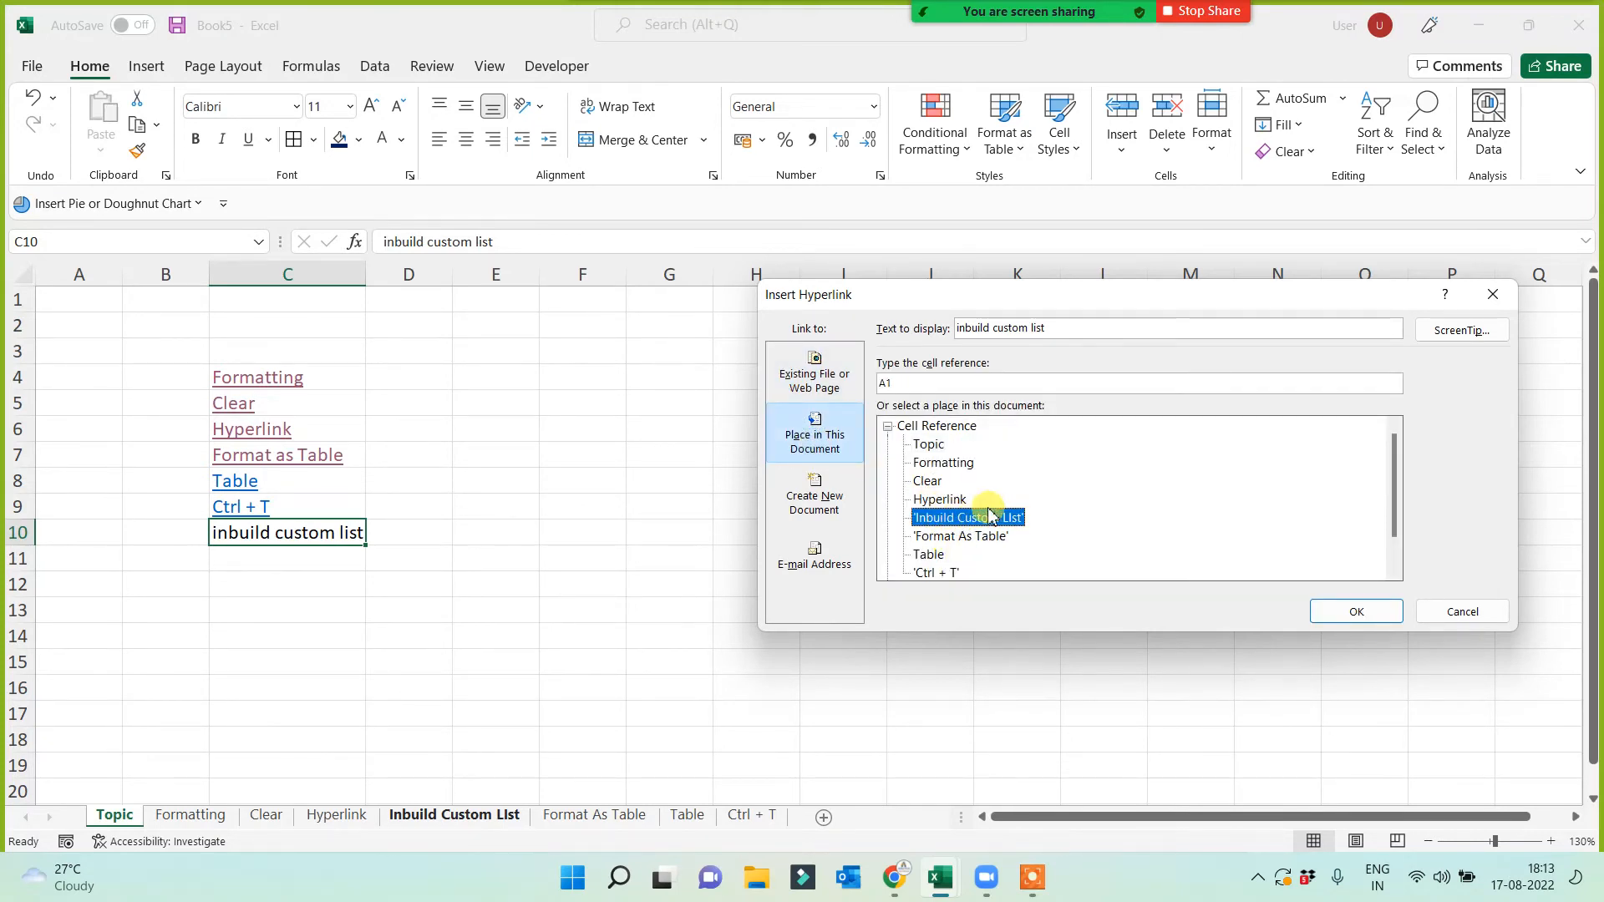
left_click(1359, 612)
left_click(669, 633)
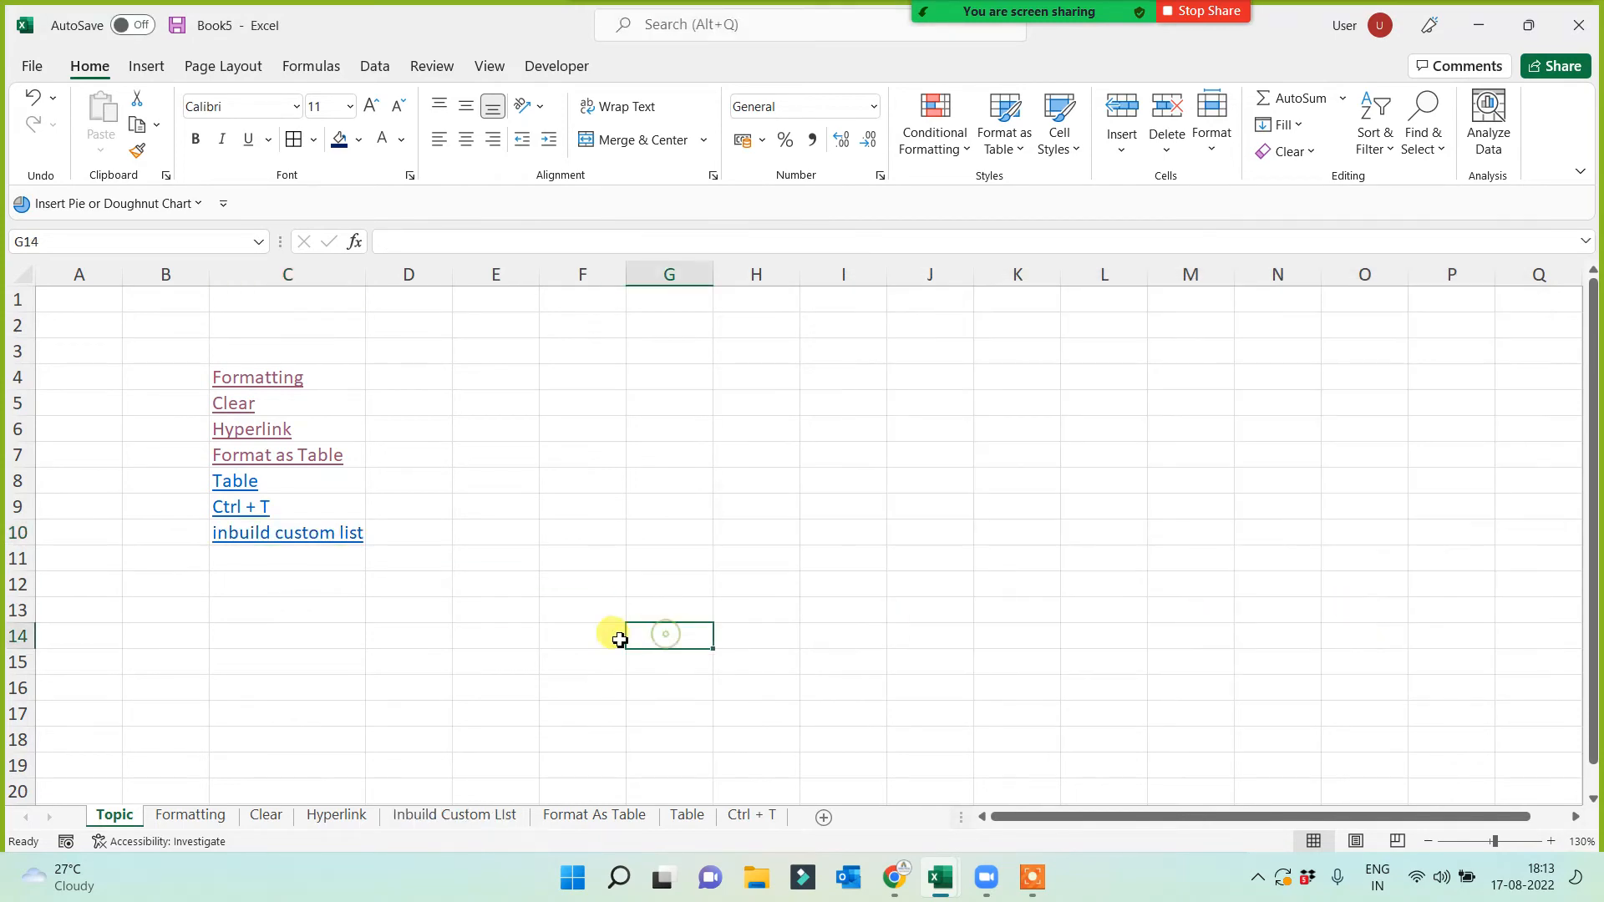
Follow the "inbuild custom list" link to check that it leads to the matching sheet
left_click(267, 539)
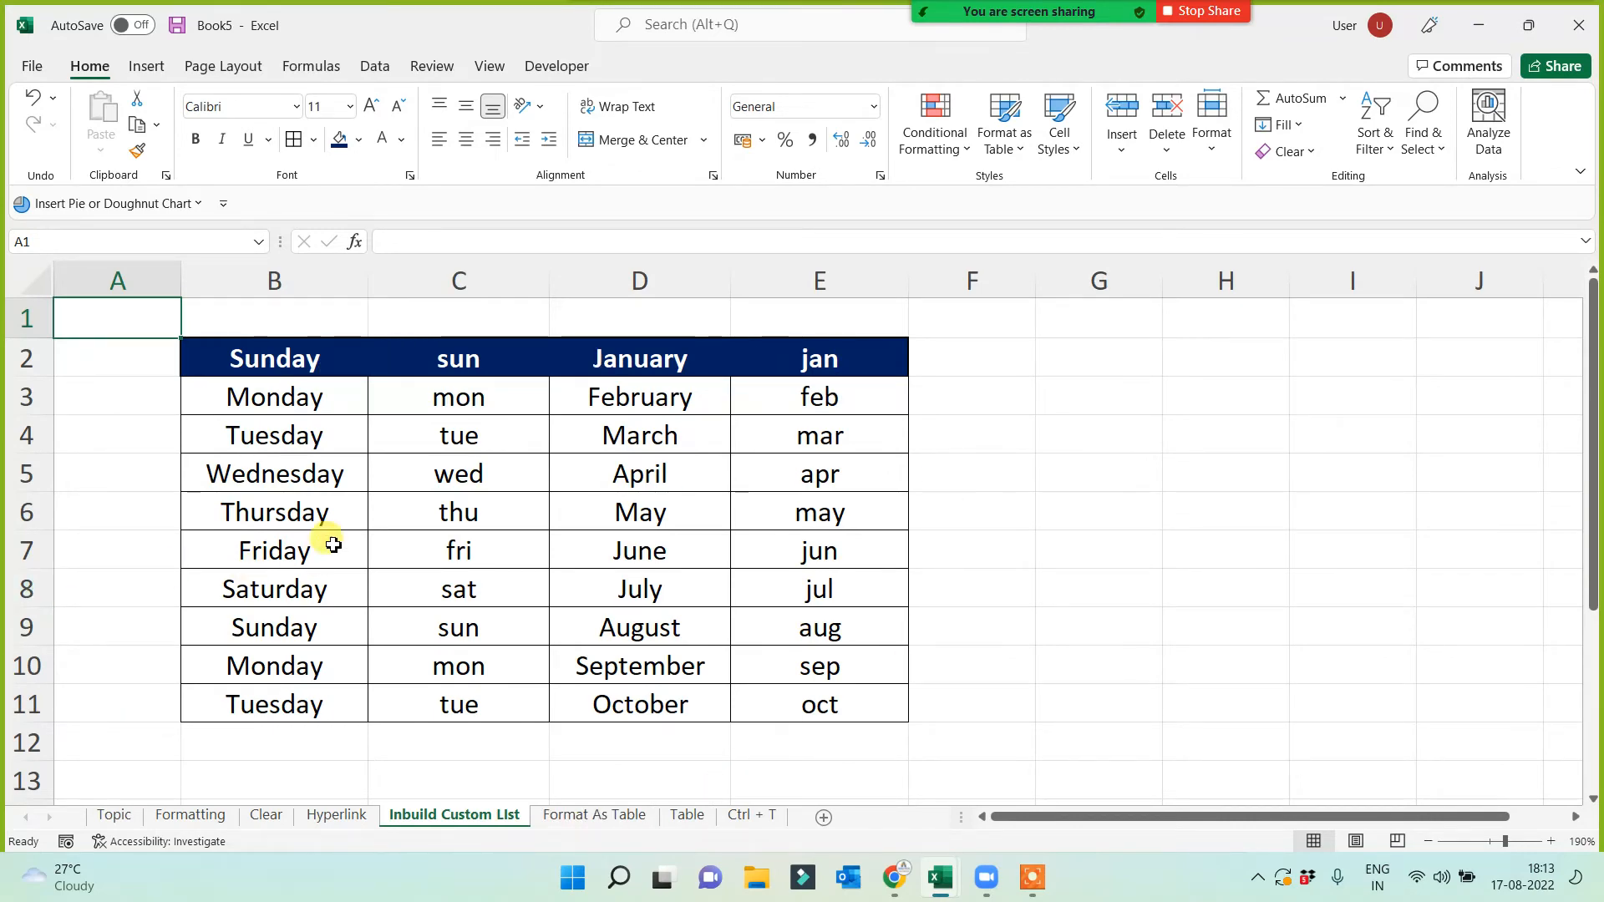
scroll(338, 541, "down", 3)
scroll(367, 560, "down", 3)
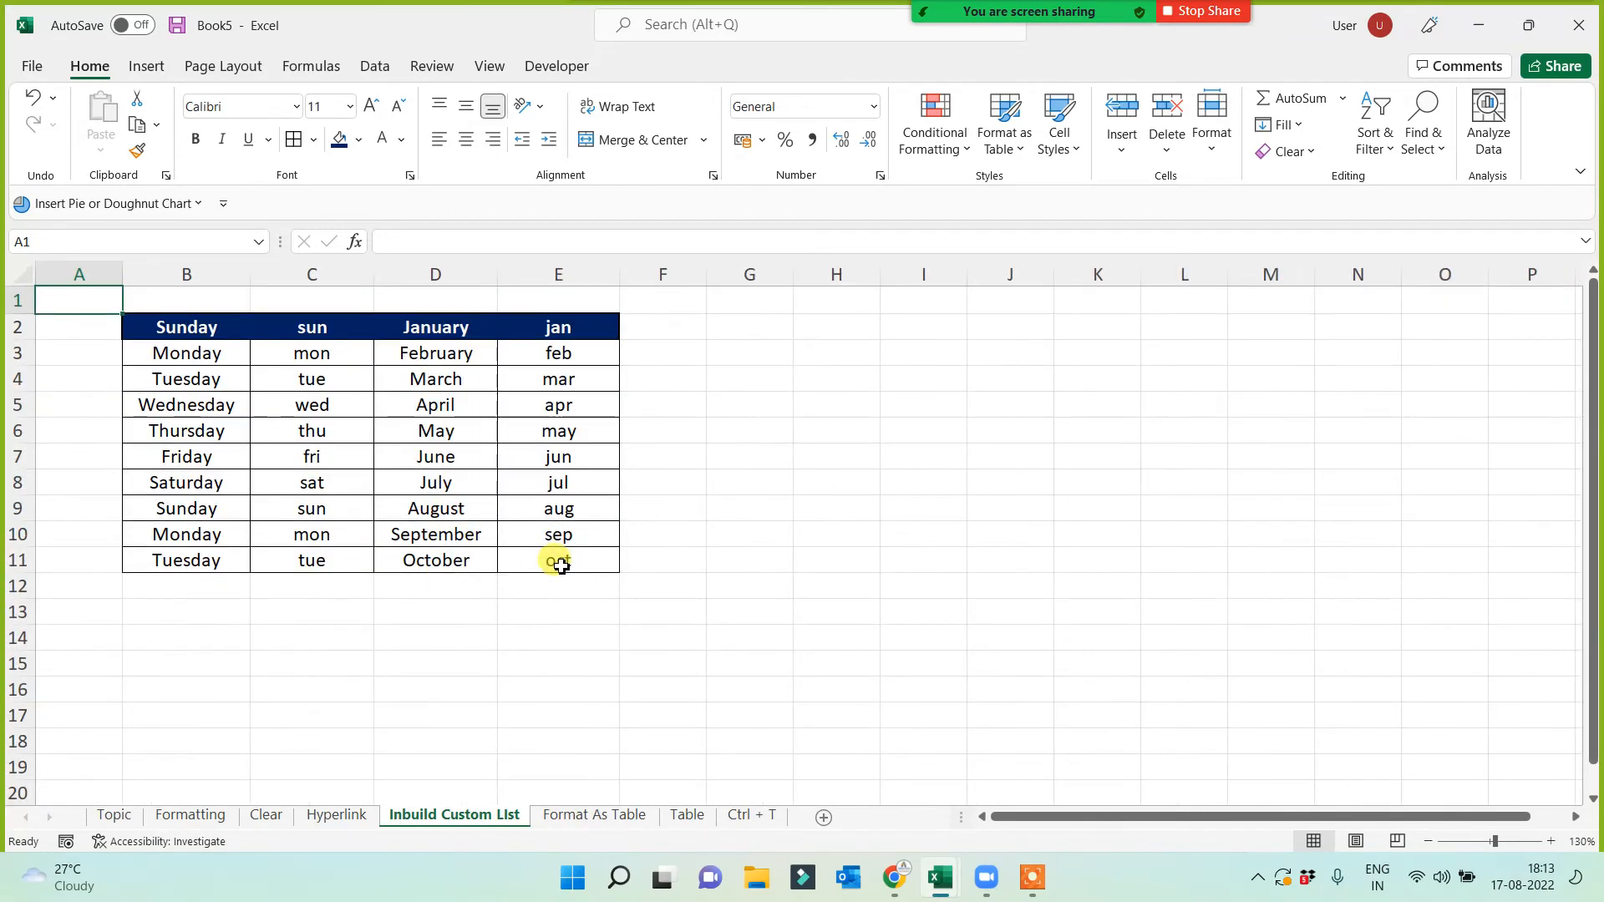
Insert the picture "2 - In Build Custom List.JPG" from the Basic Excel folder at cell G2
left_click(684, 481)
left_click(727, 329)
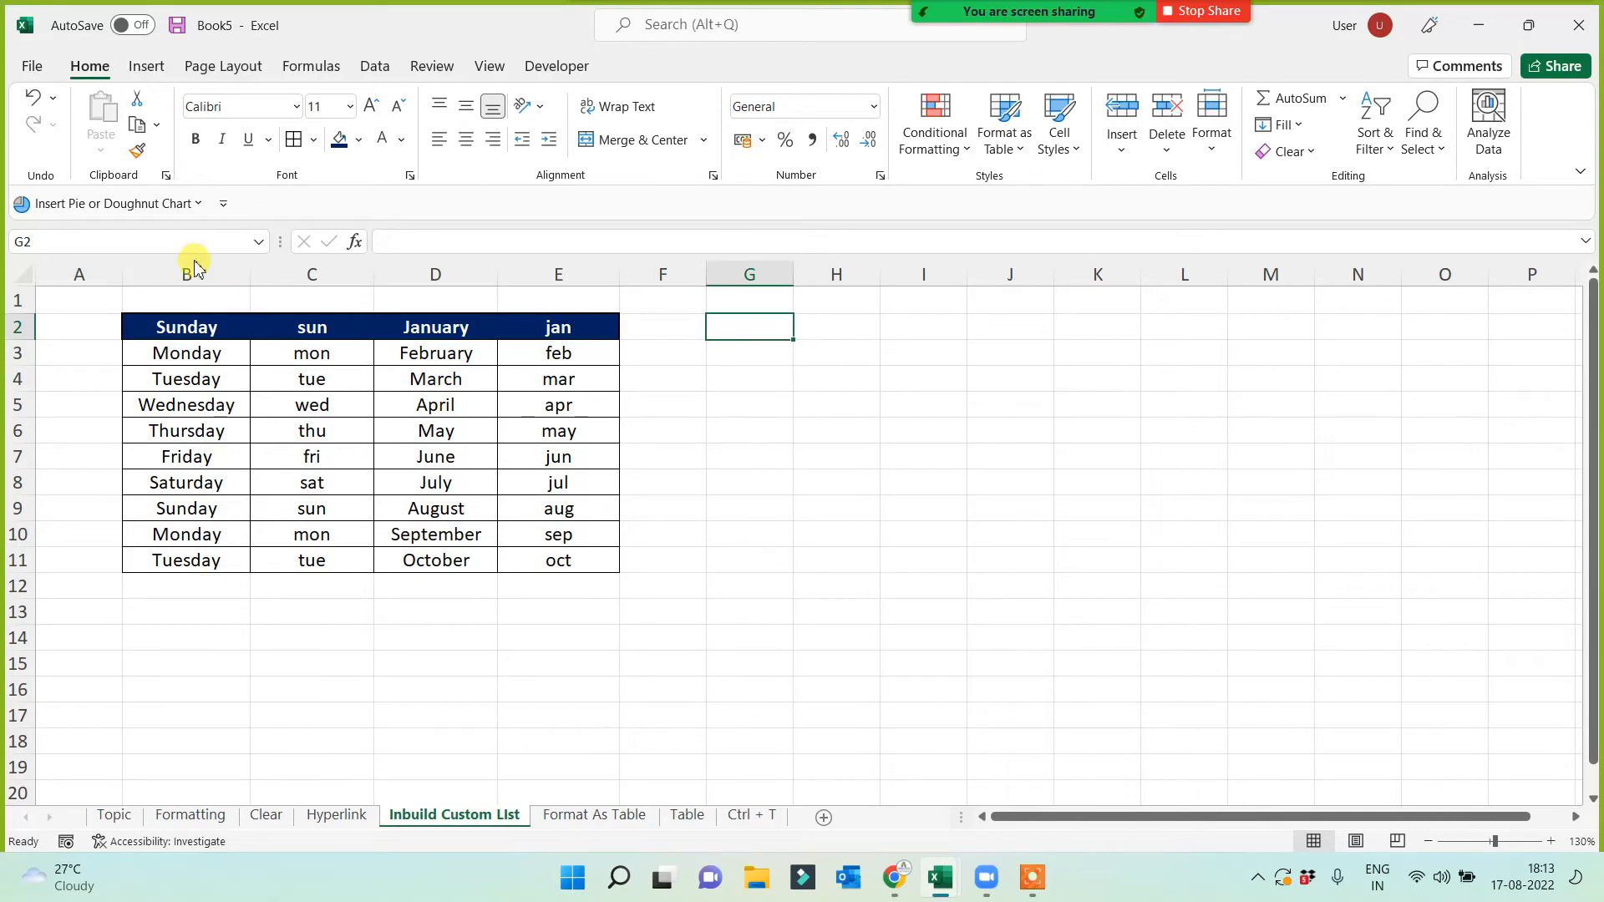
left_click(147, 66)
left_click(280, 157)
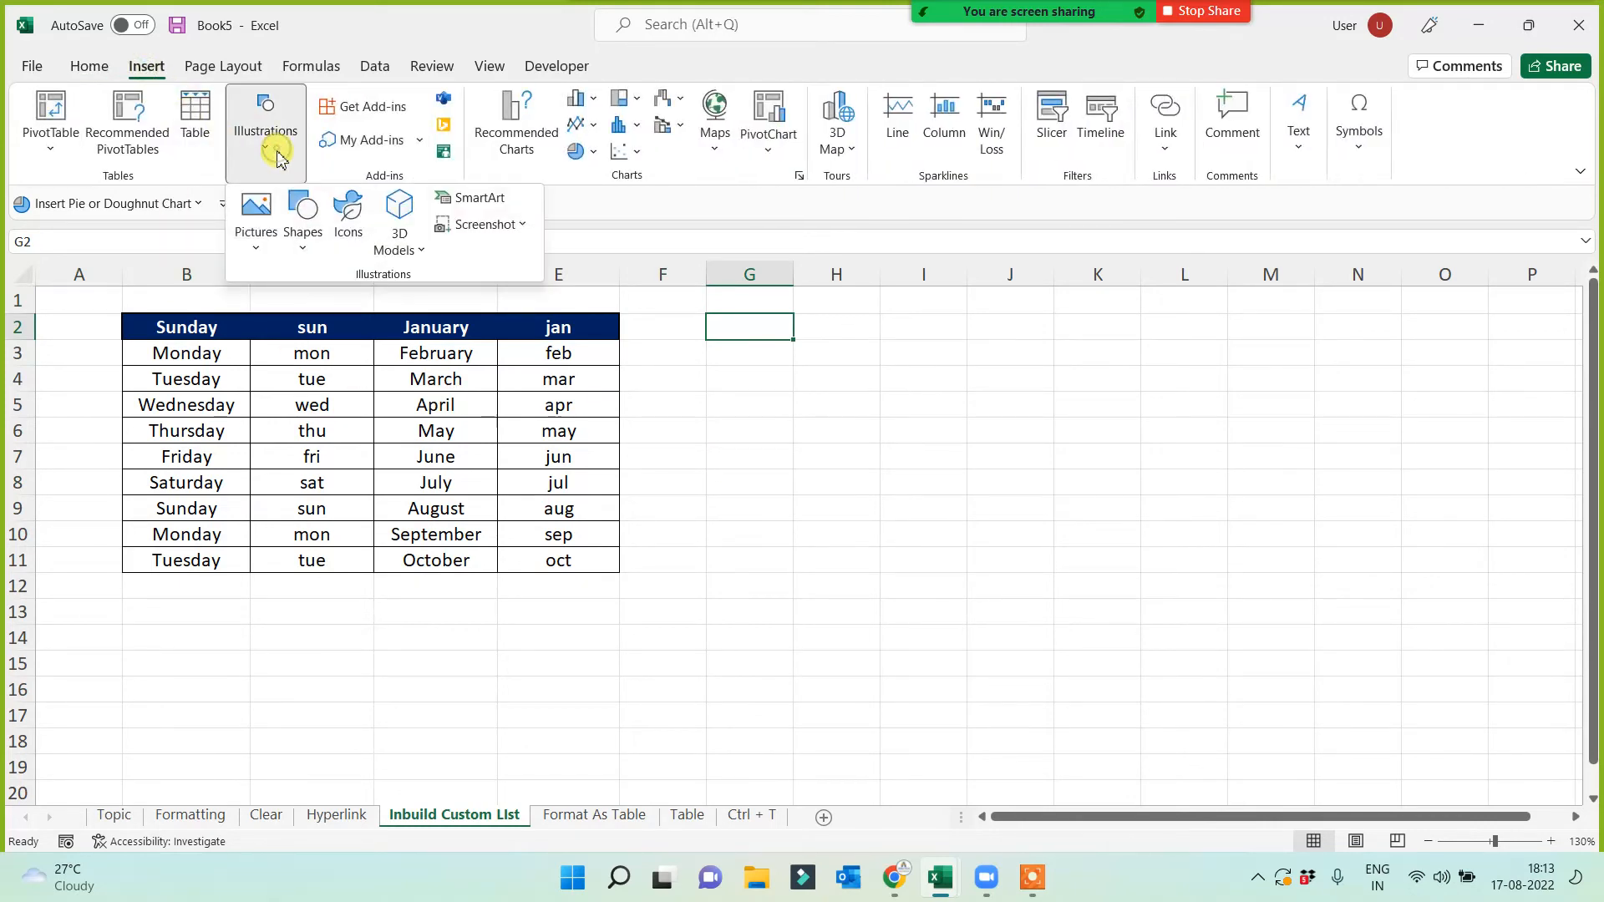
left_click(258, 208)
left_click(295, 316)
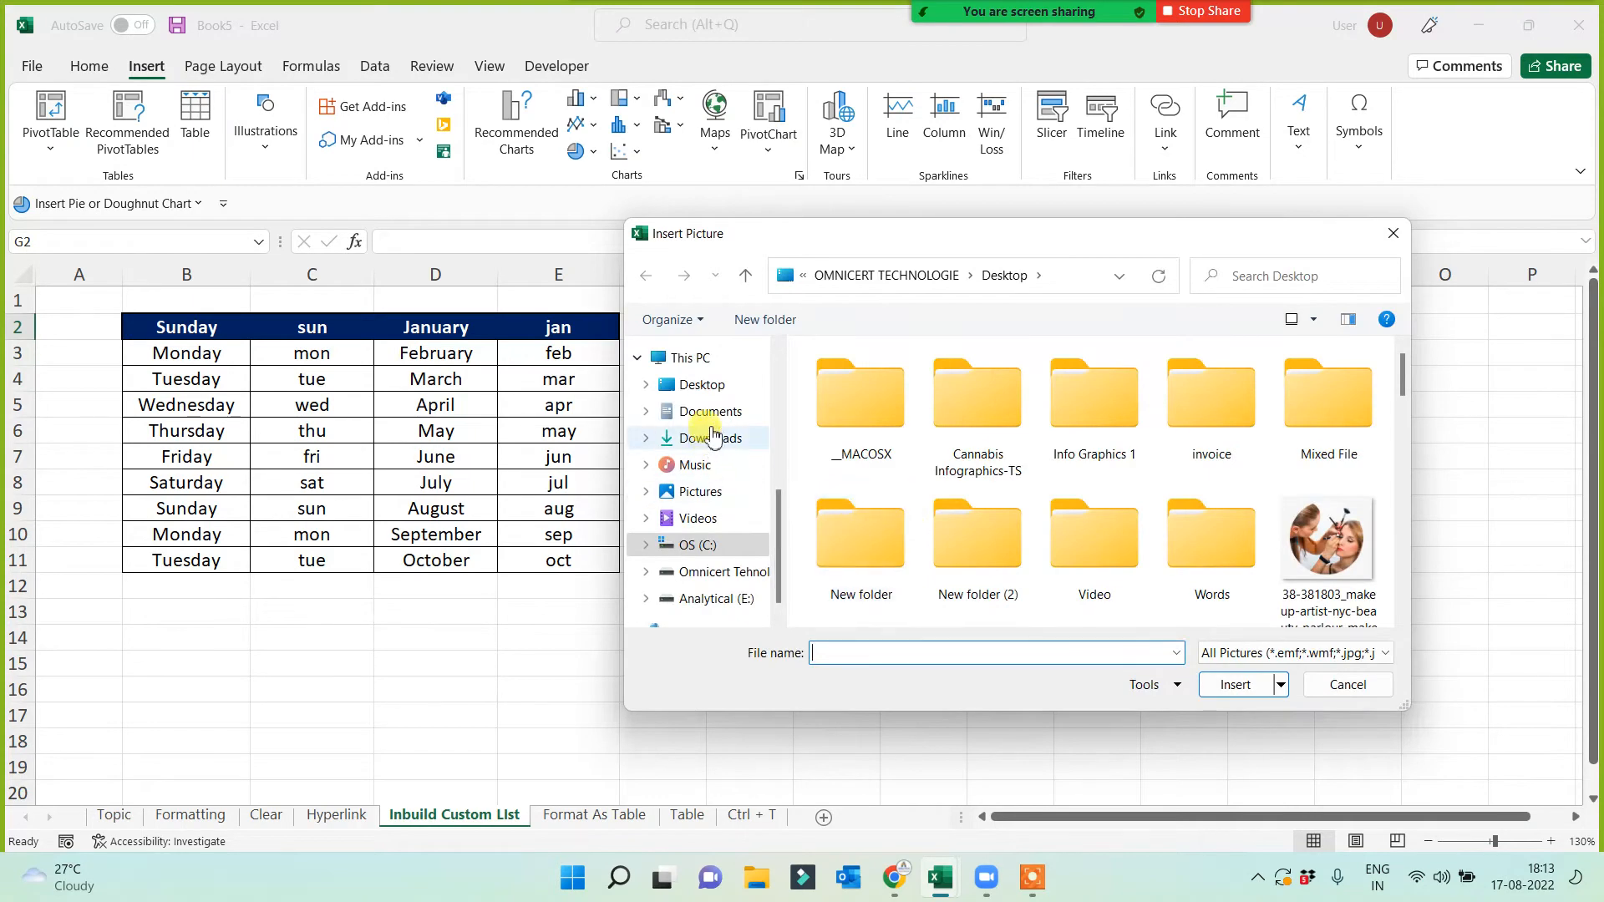
scroll(706, 436, "up", 3)
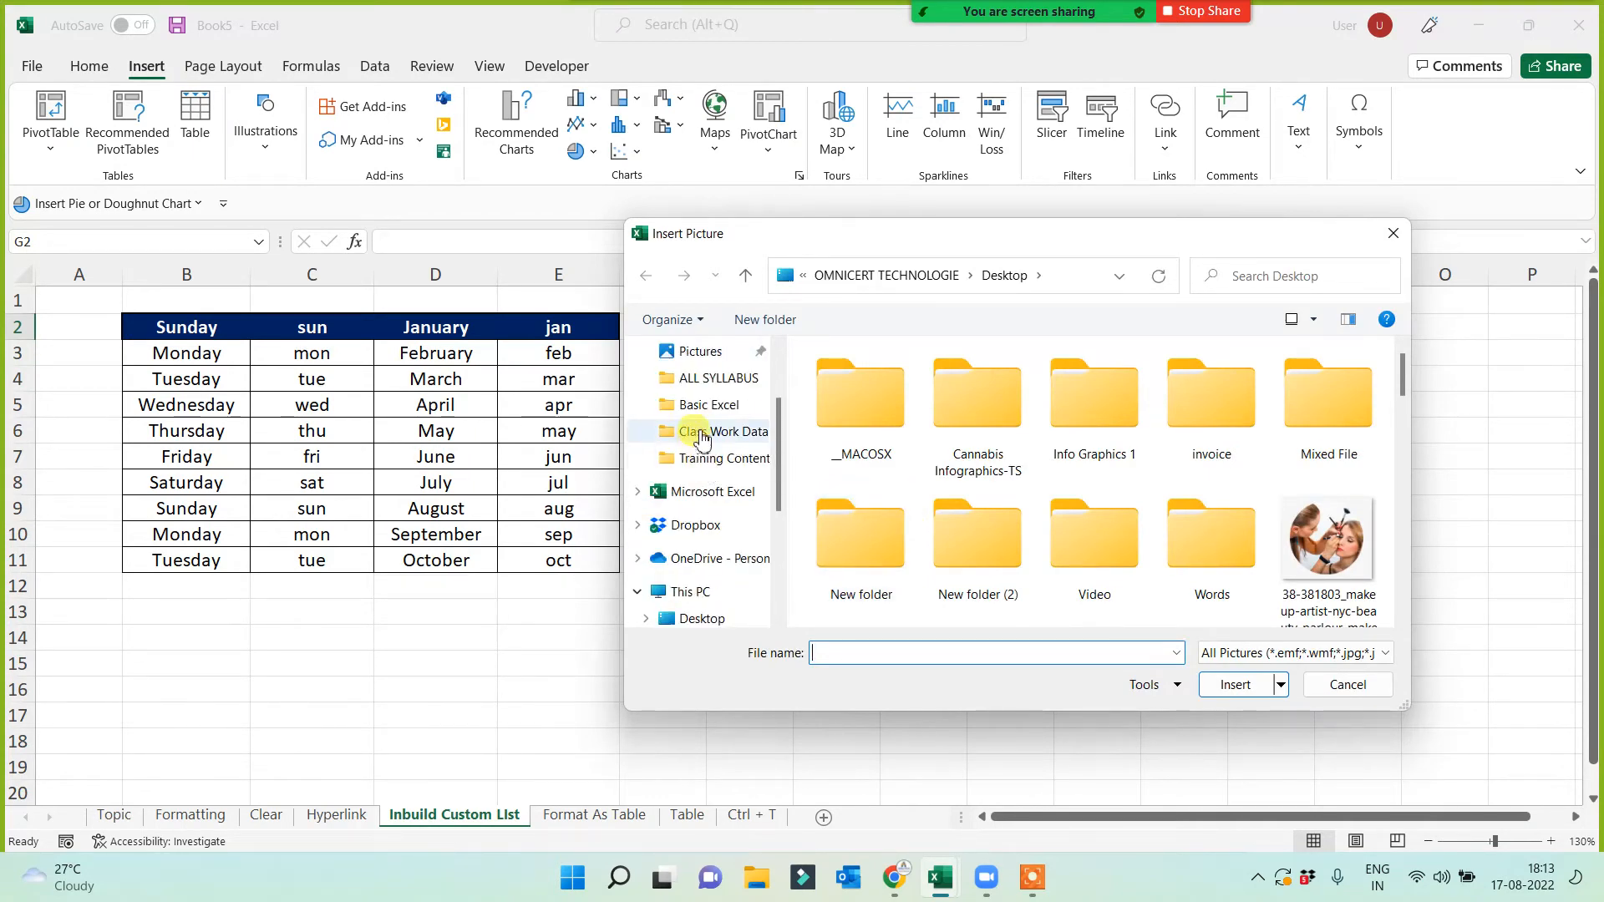
left_click(700, 404)
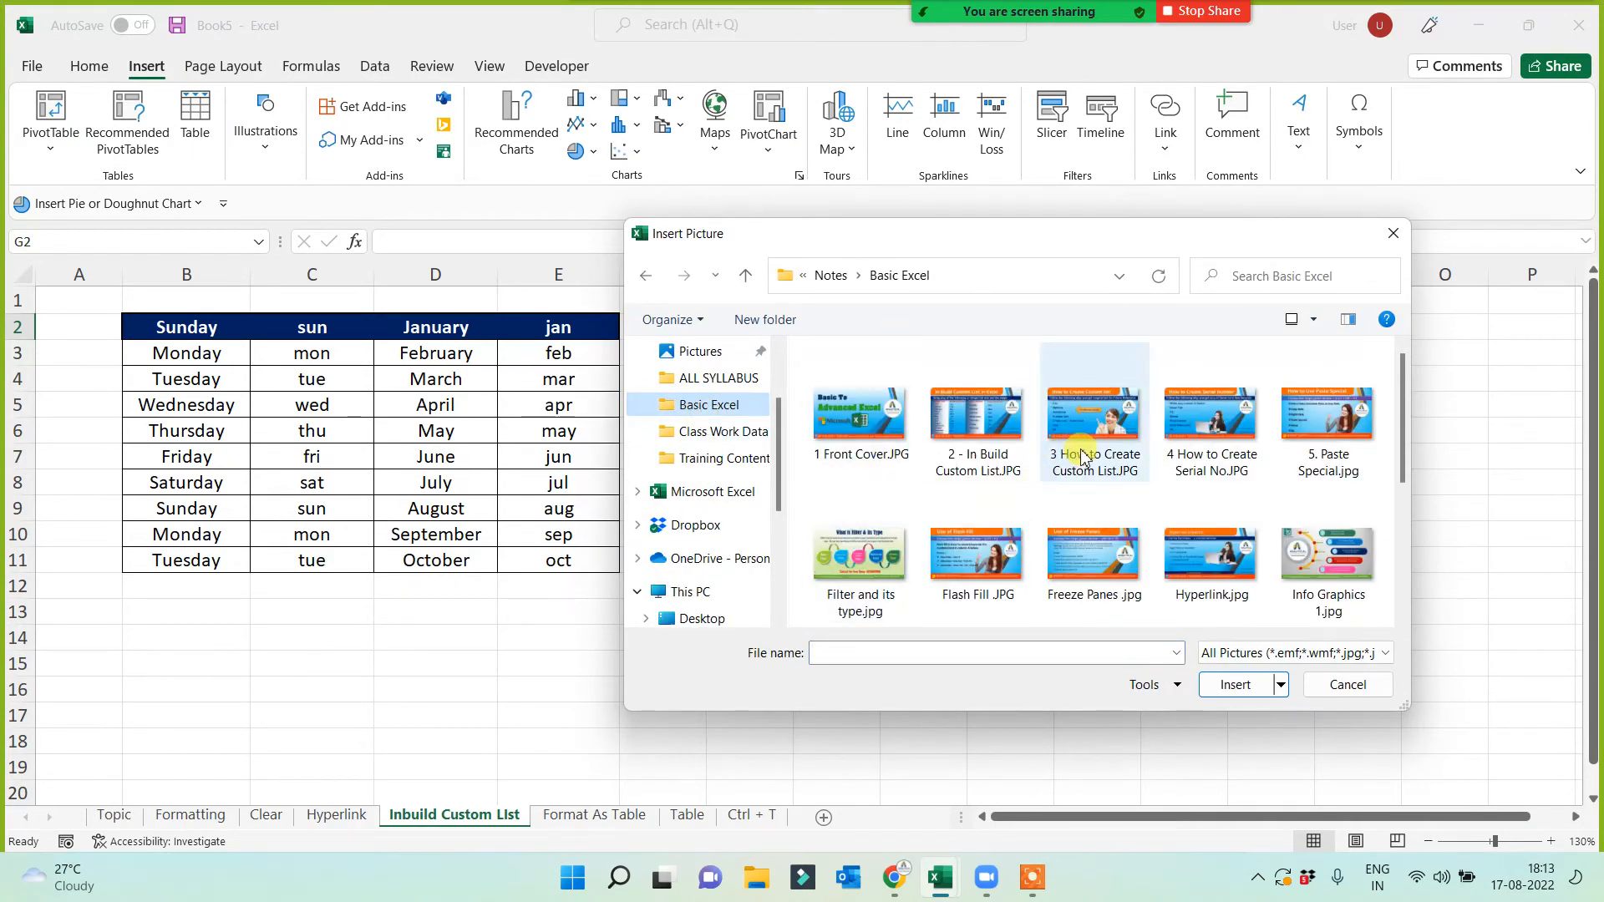
double_click(1006, 444)
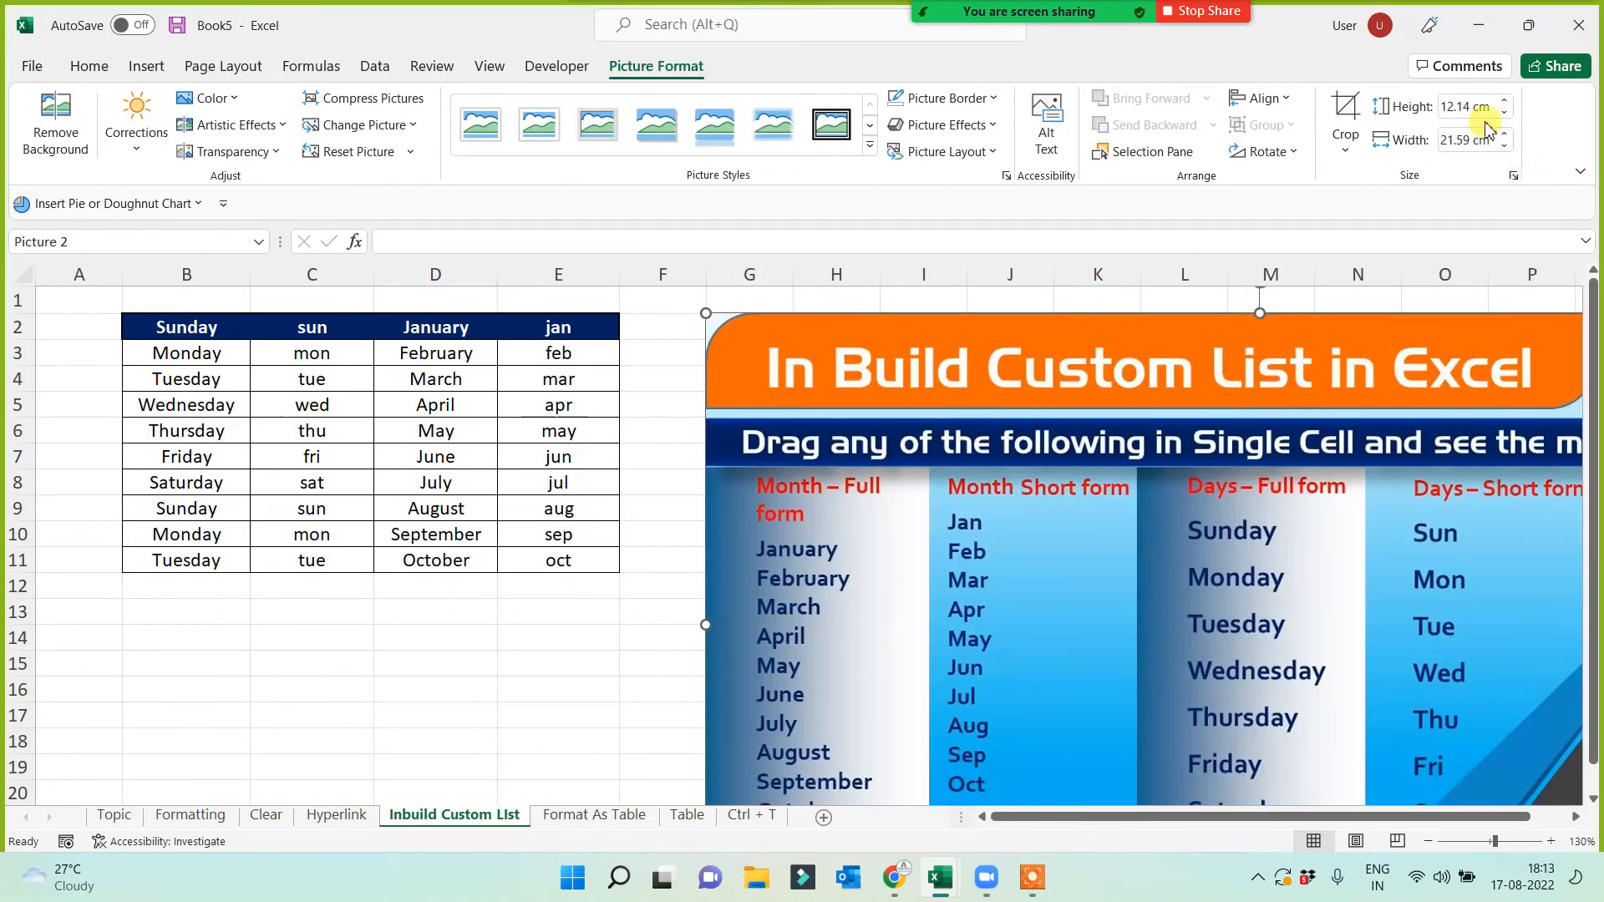
Set the inserted picture's height to 7 cm
left_click(1468, 107)
type("7")
key("Return")
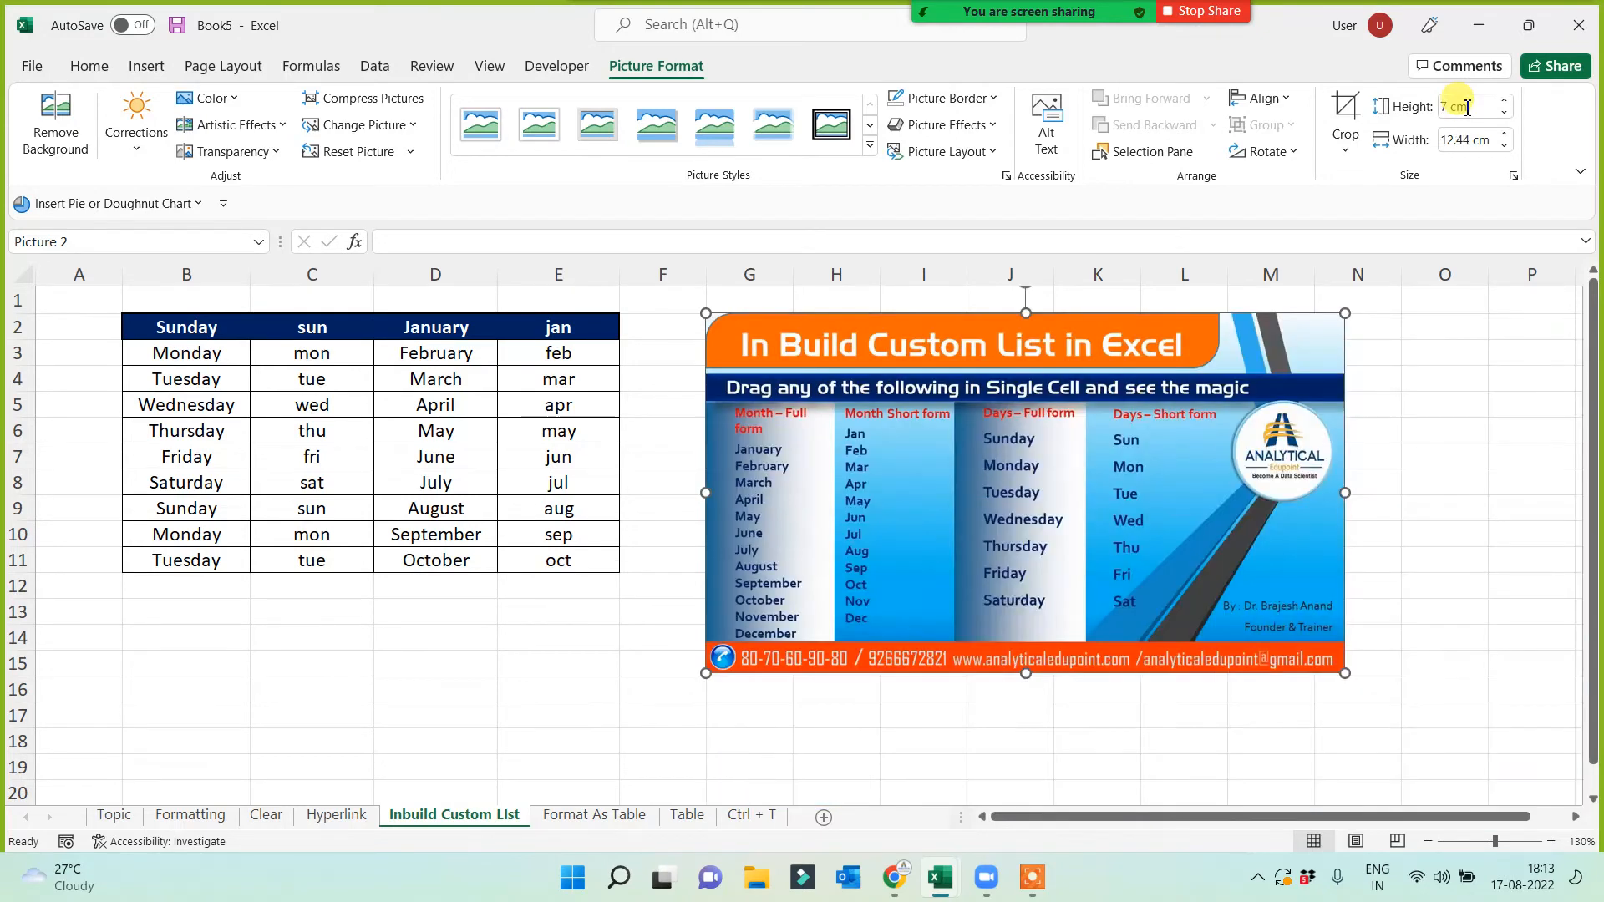
Enlarge the picture proportionally to span about rows 2 to 18 and place it beside the table, starting at column F
left_click_drag(1344, 671, 1488, 752)
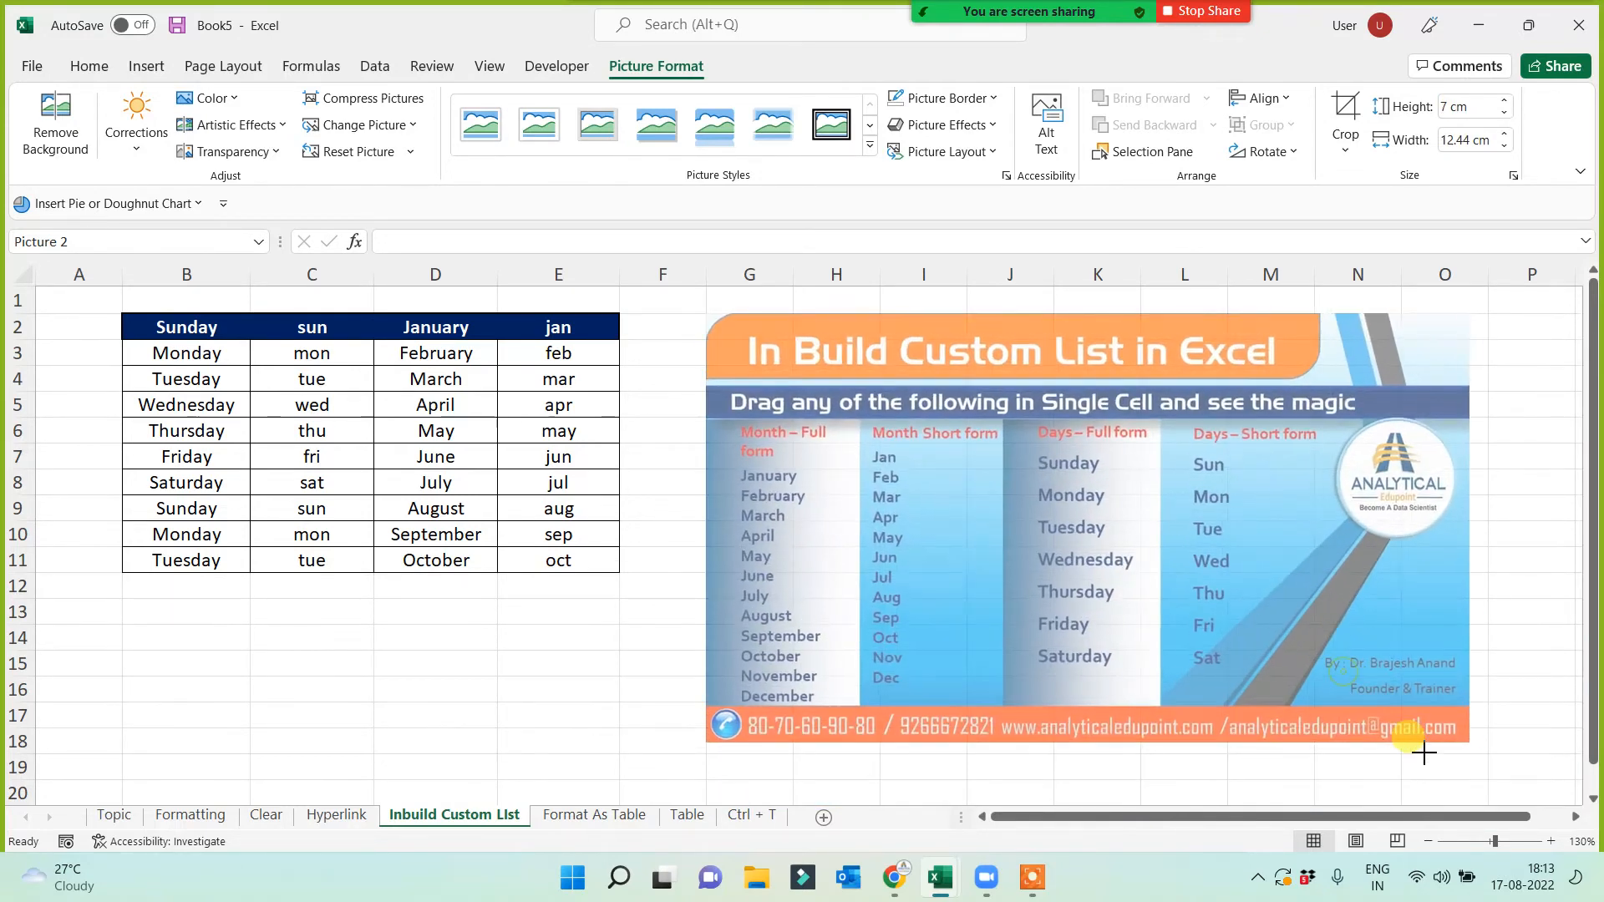
left_click_drag(822, 618, 775, 618)
left_click(520, 690)
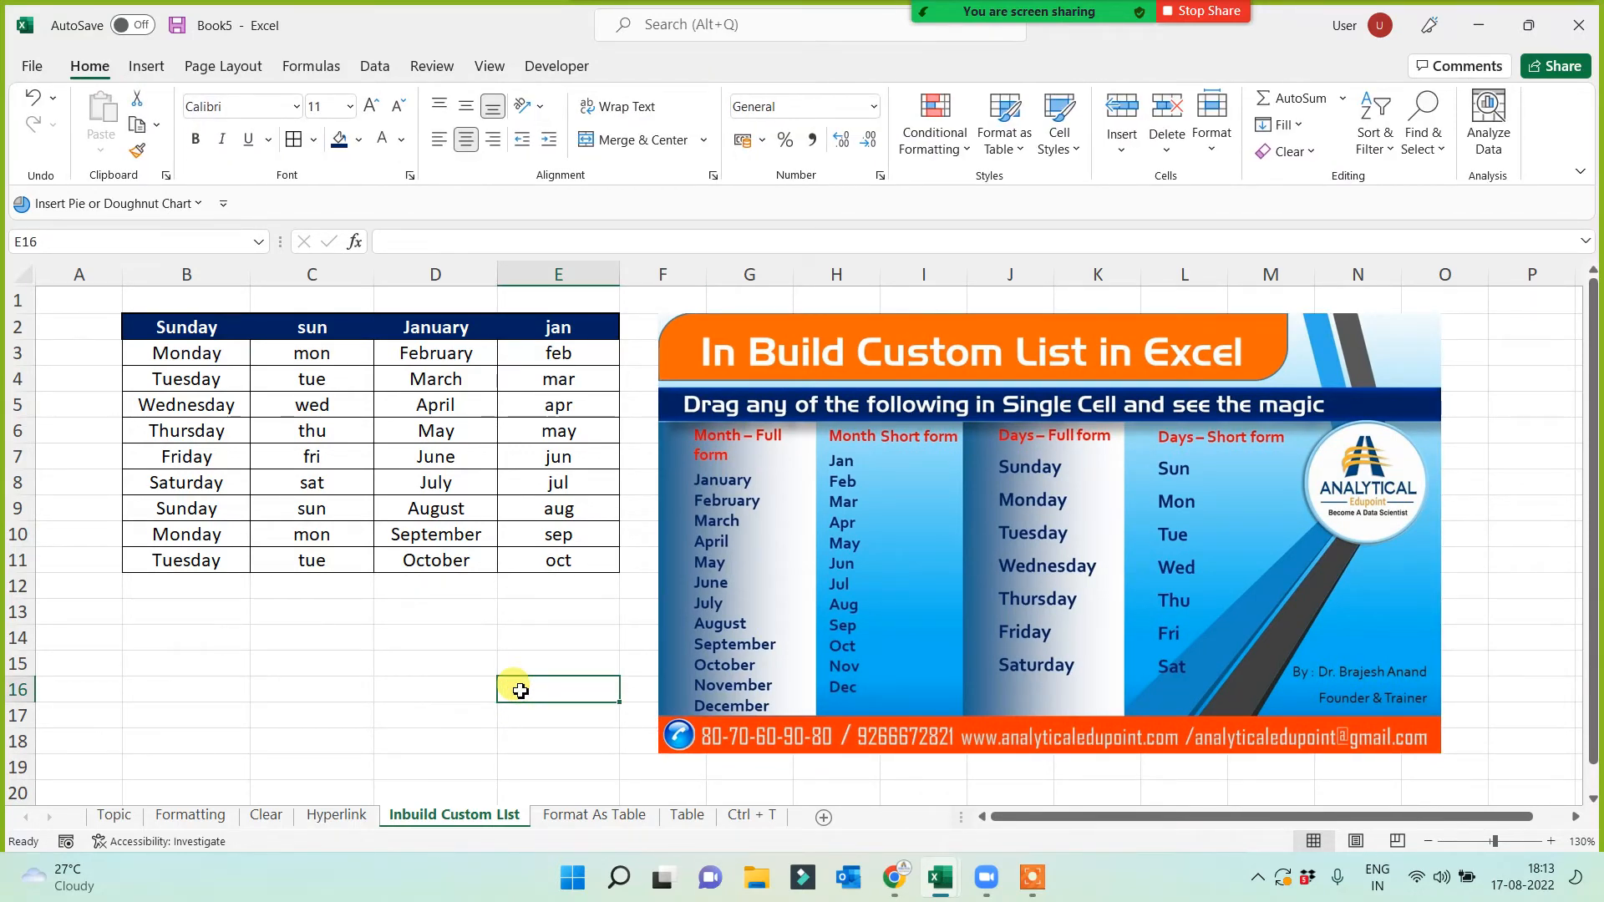
View the Zoom meeting's participant list and minimise it
mouse_move(969, 12)
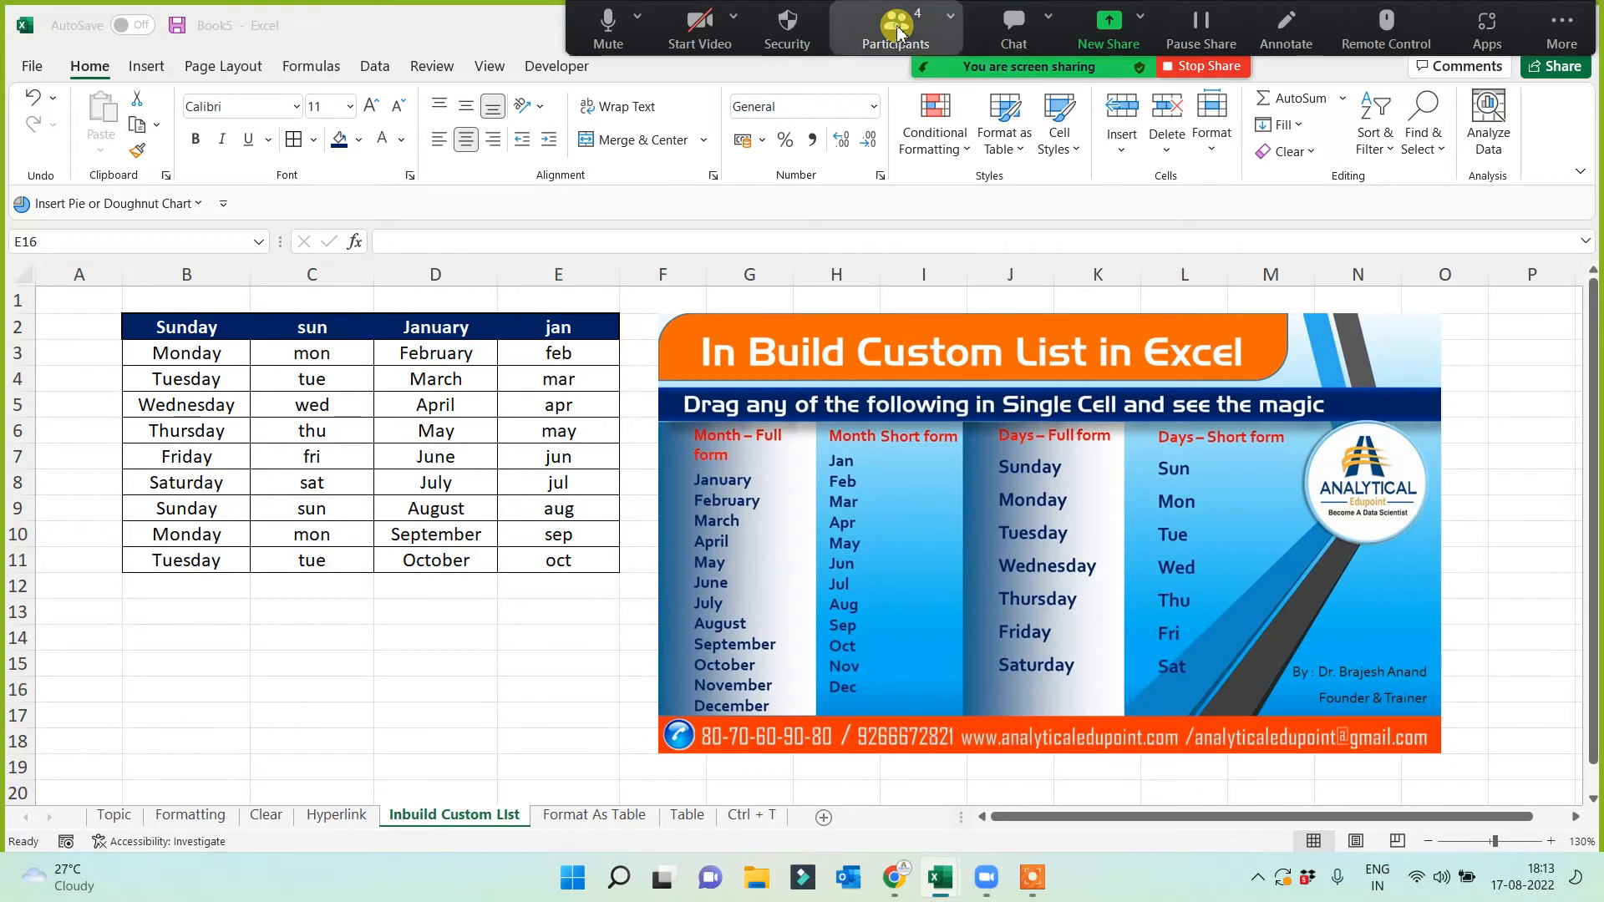
left_click(896, 25)
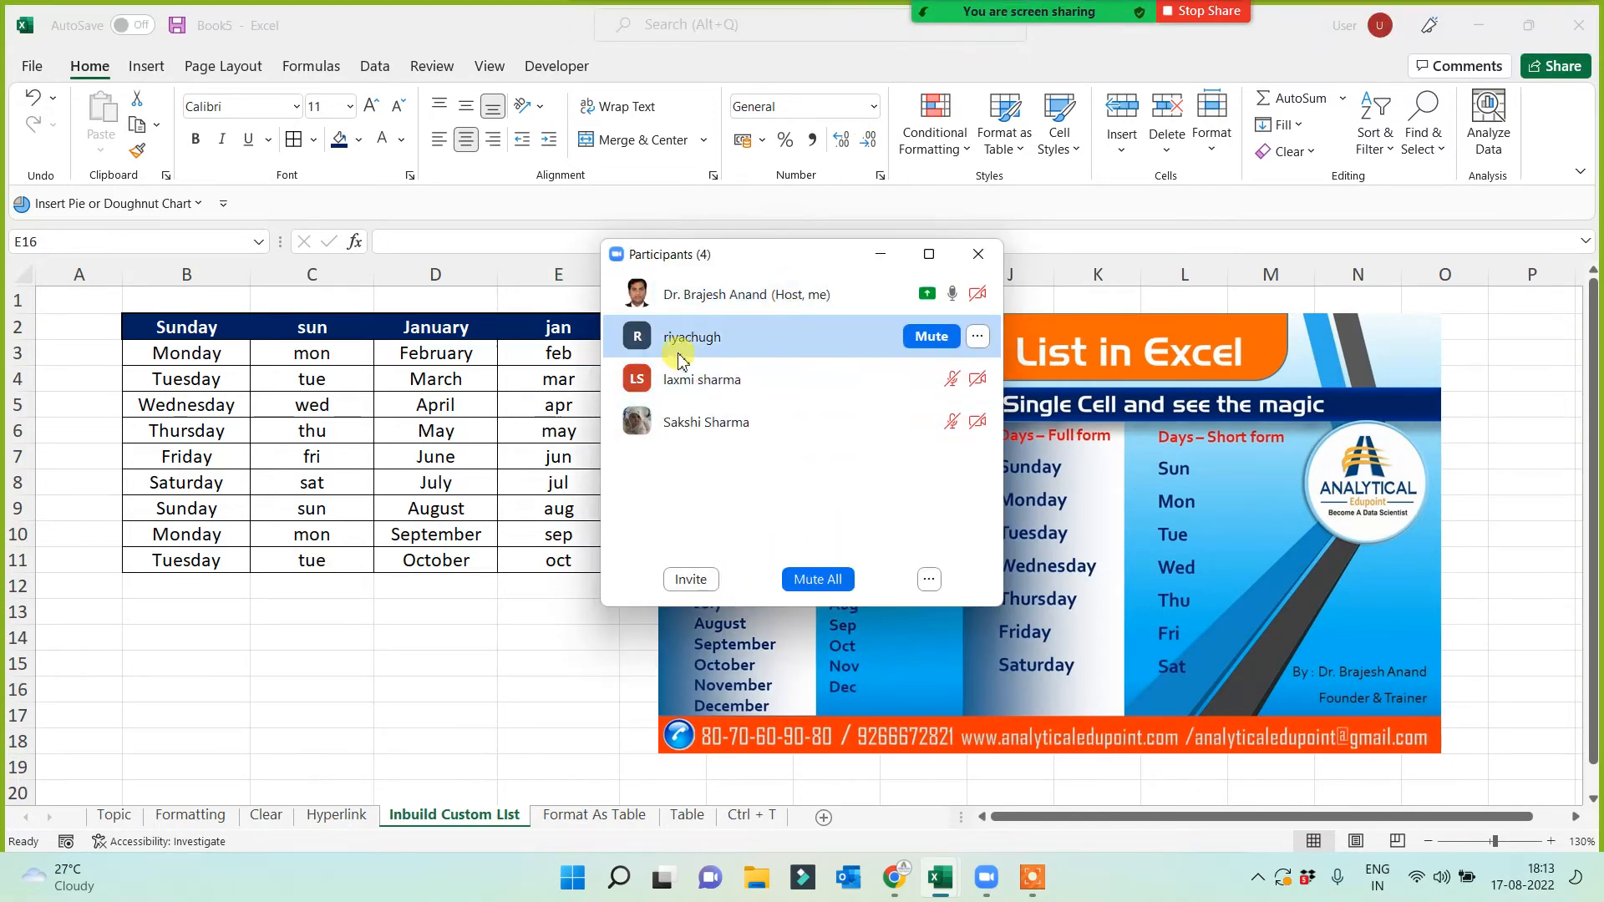
left_click(884, 253)
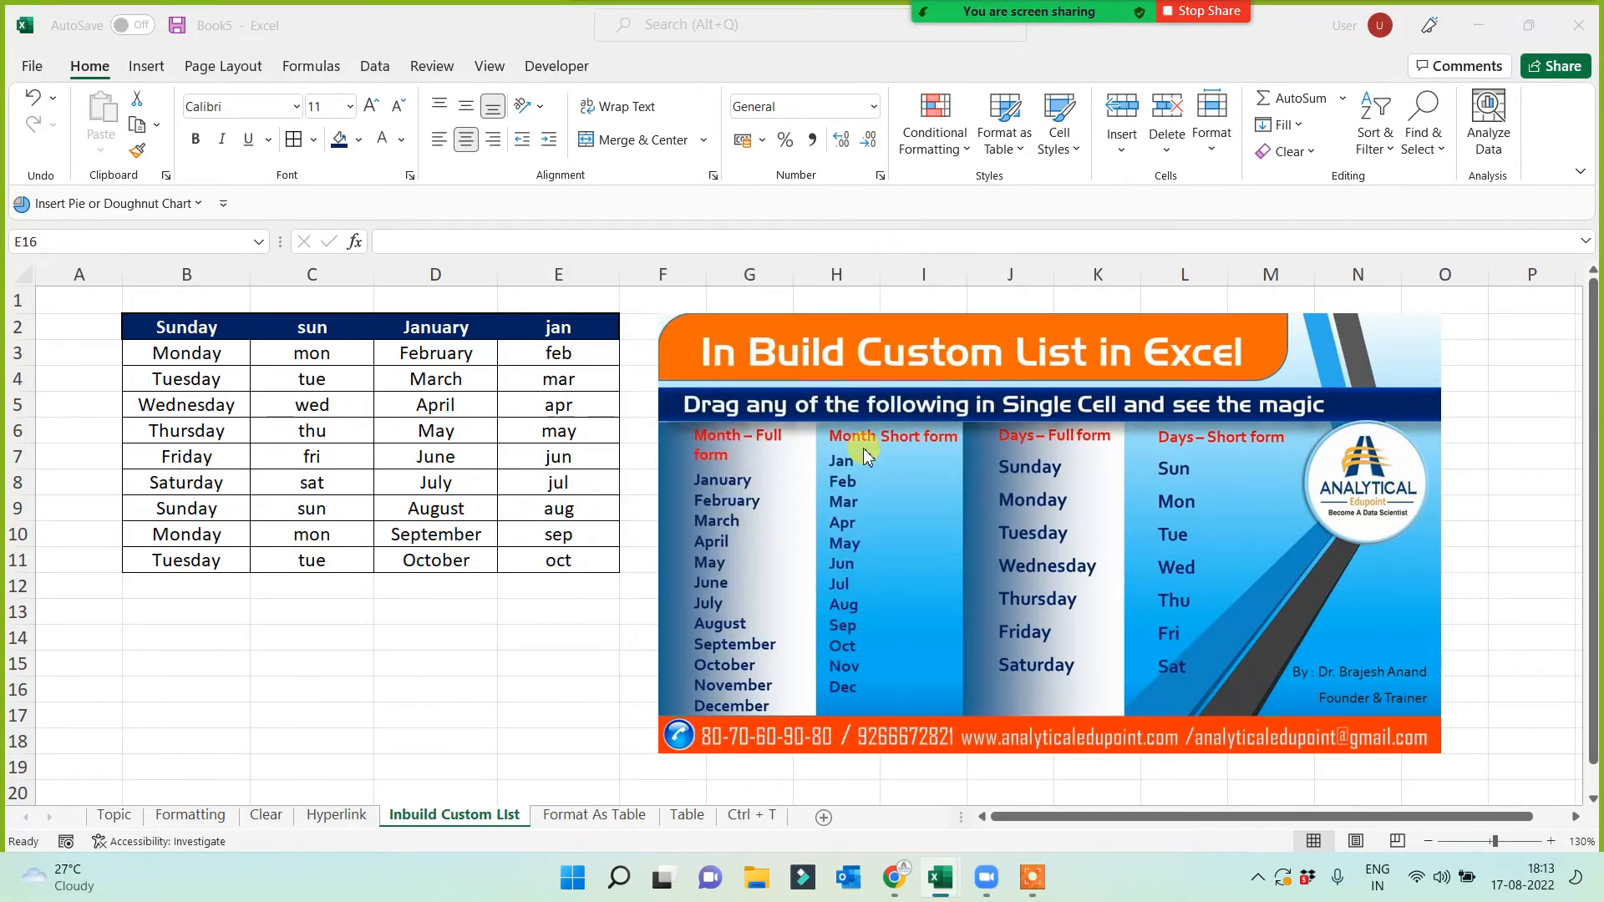
left_click(187, 330)
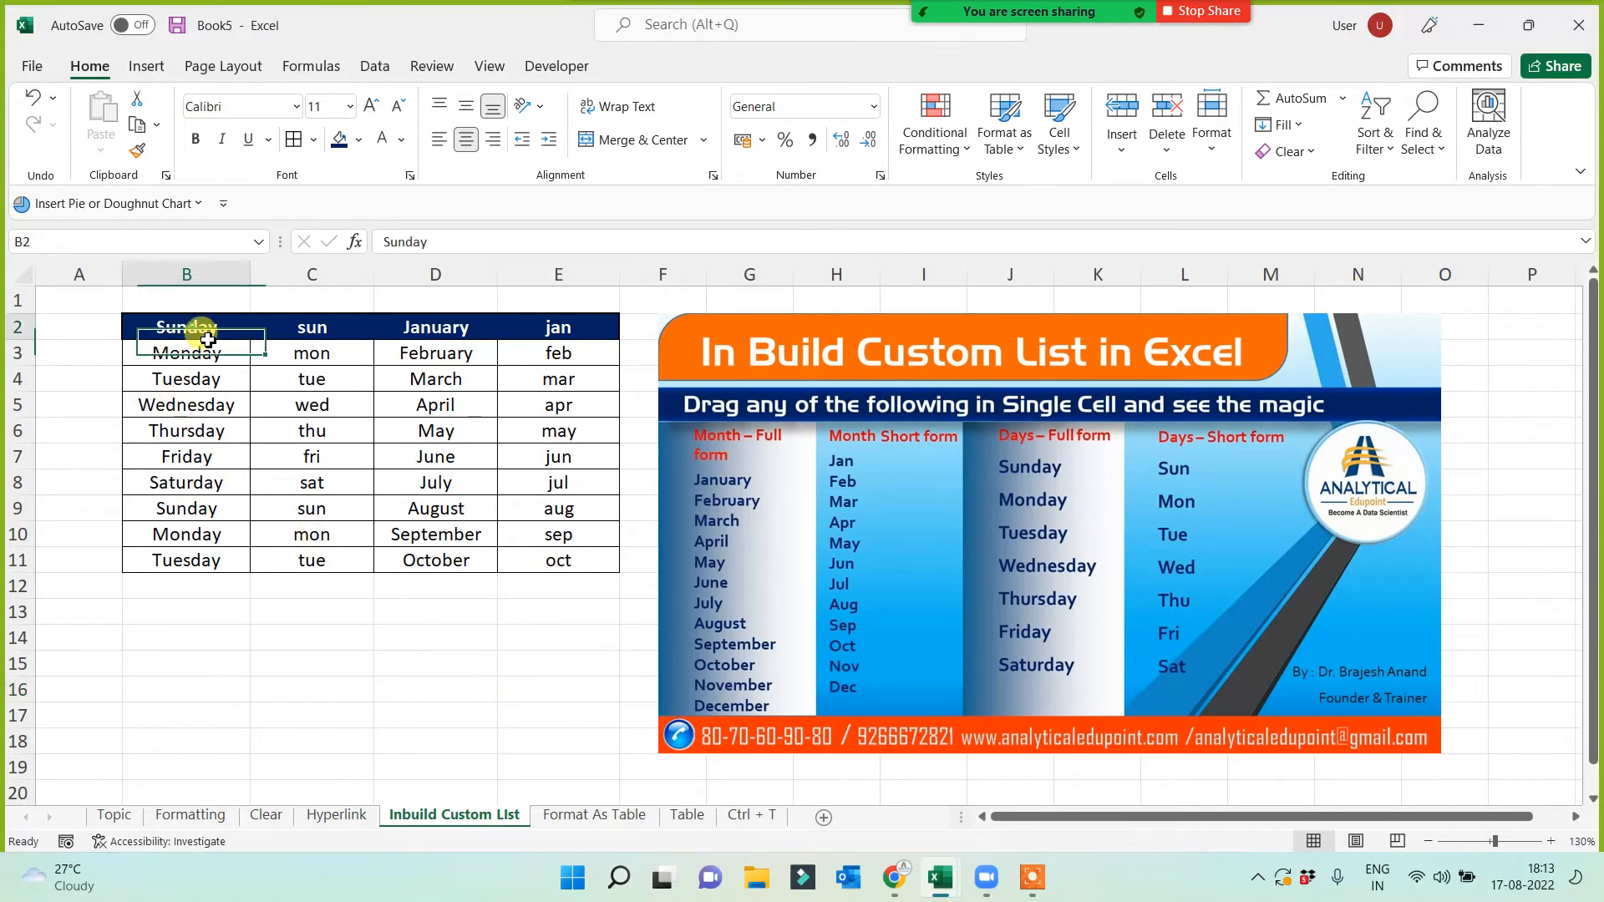
left_click_drag(207, 339, 584, 555)
left_click(481, 641)
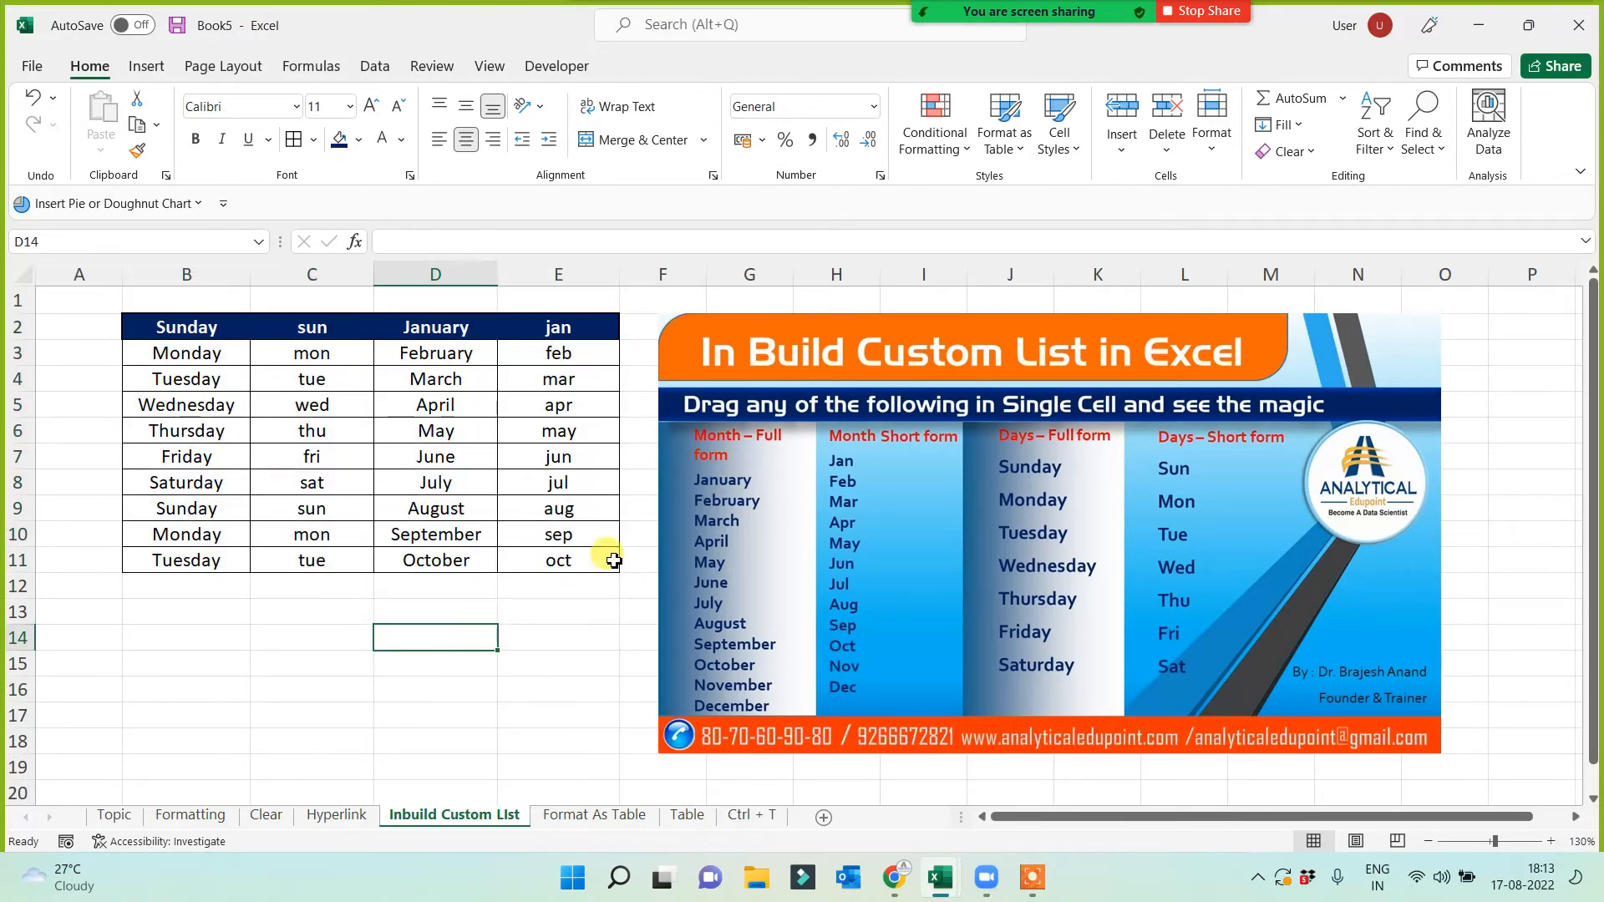
left_click(487, 657)
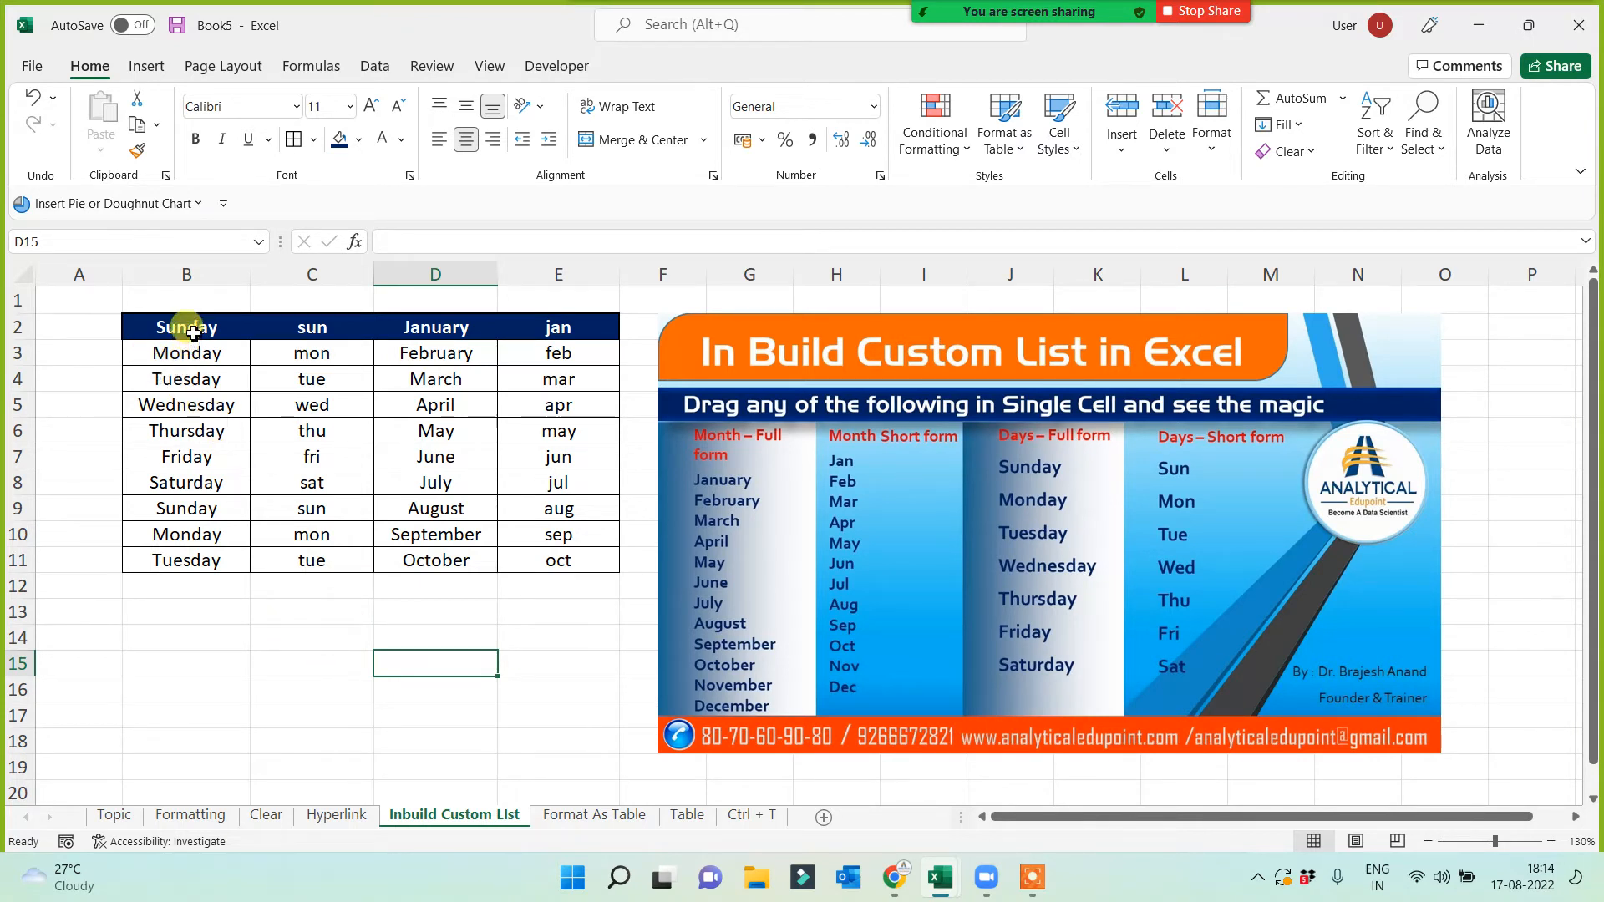
left_click_drag(187, 329, 533, 558)
left_click(505, 660)
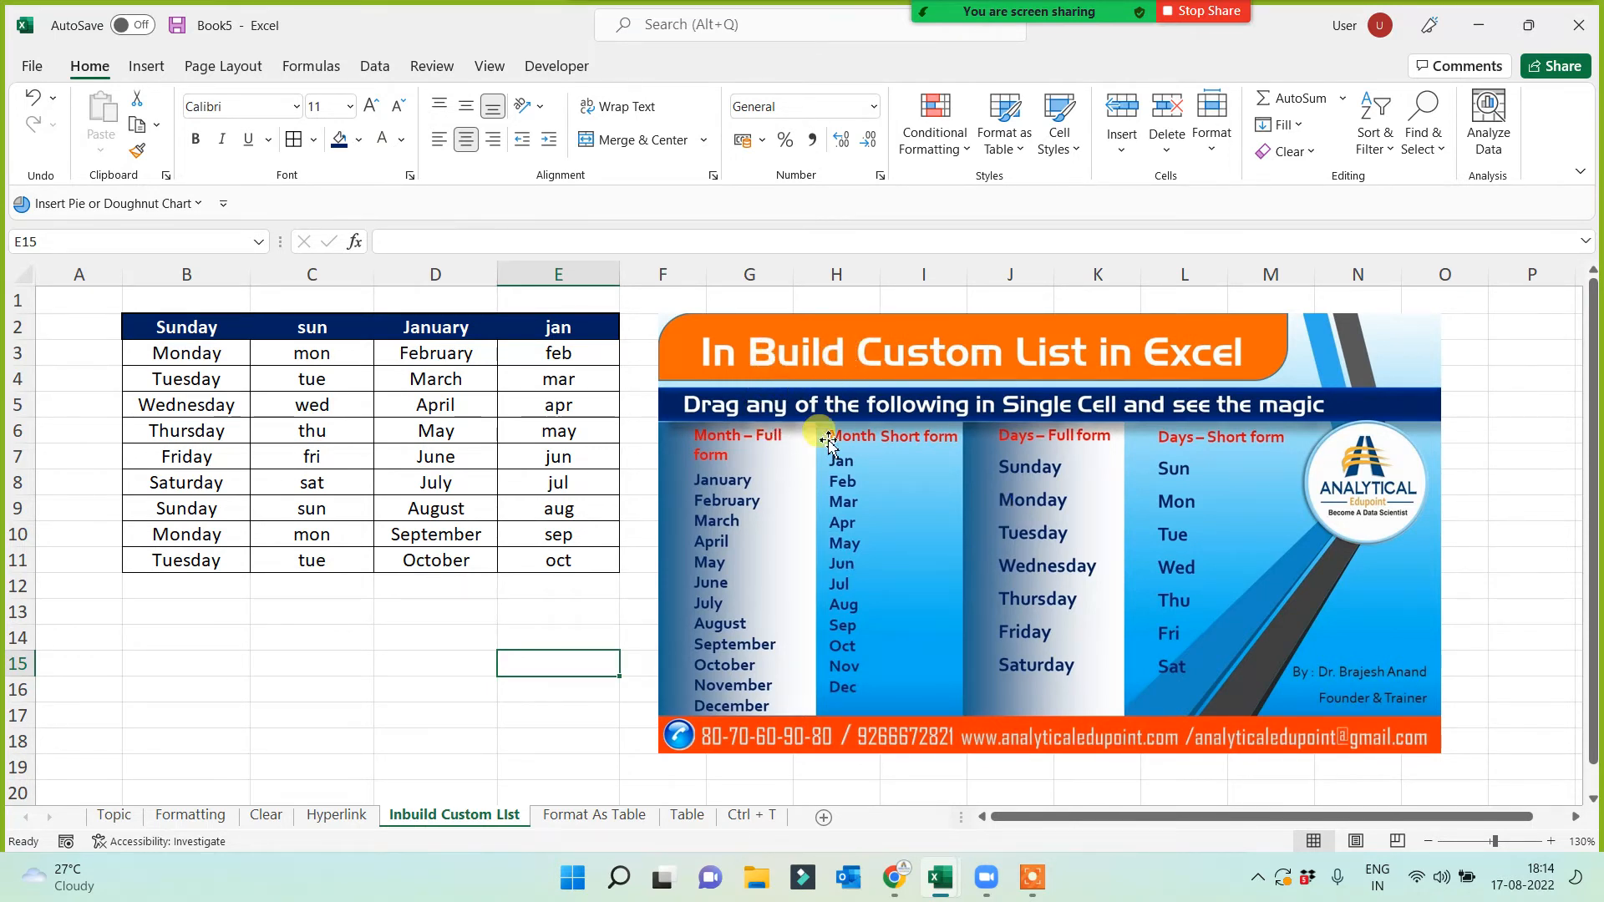
left_click(551, 633)
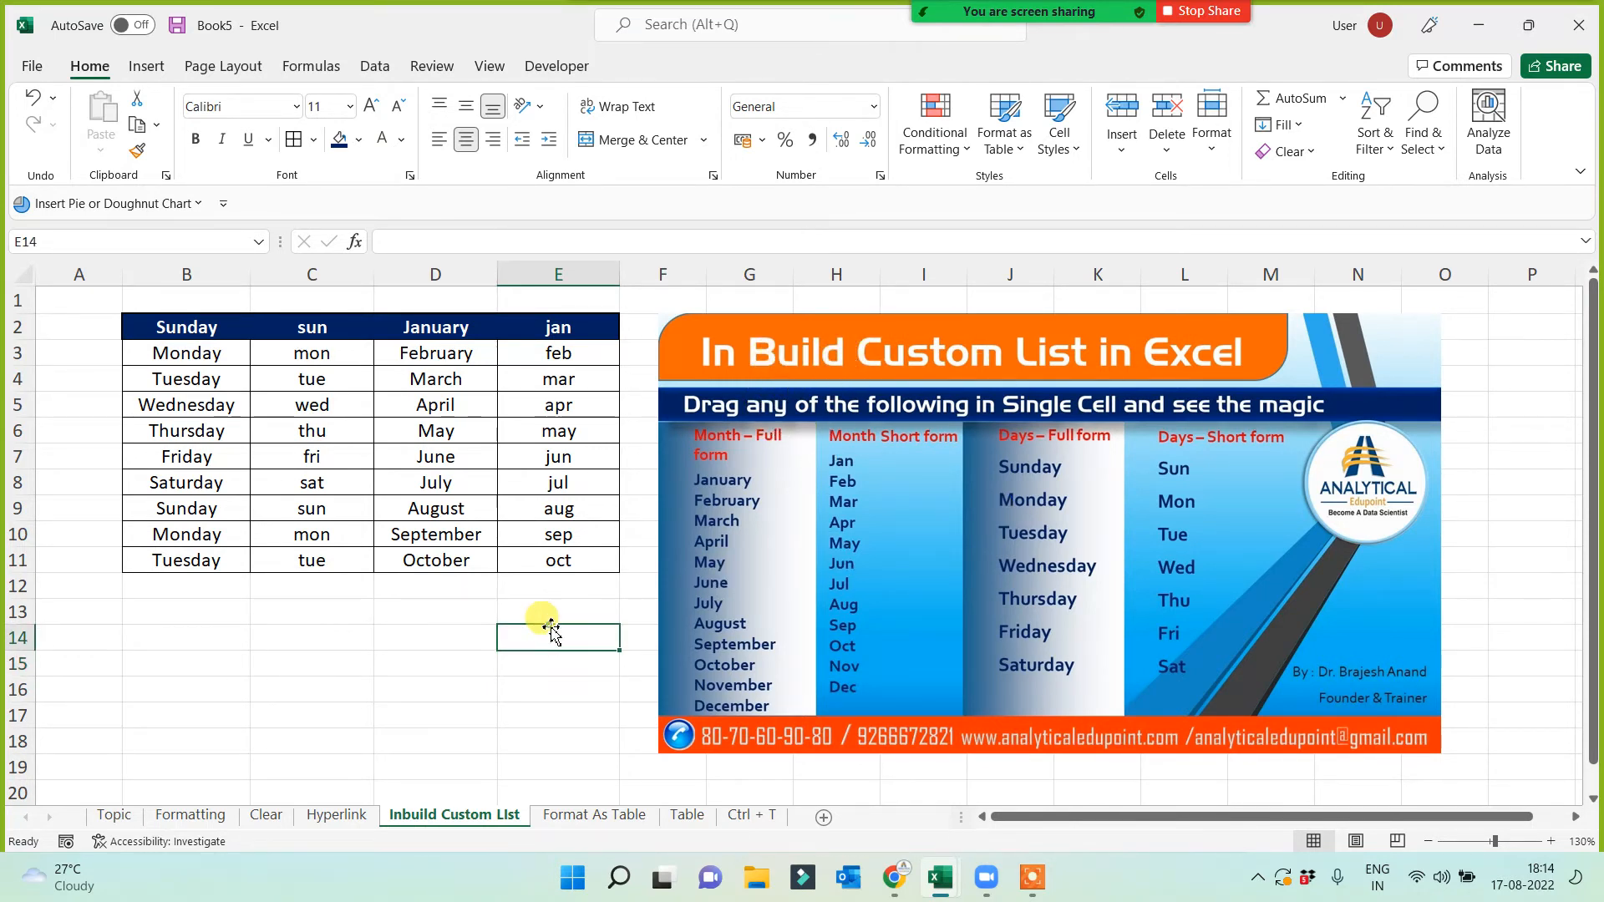
Follow the Table and Ctrl + T links on the Topic sheet to check the sheets they lead to
left_click(115, 818)
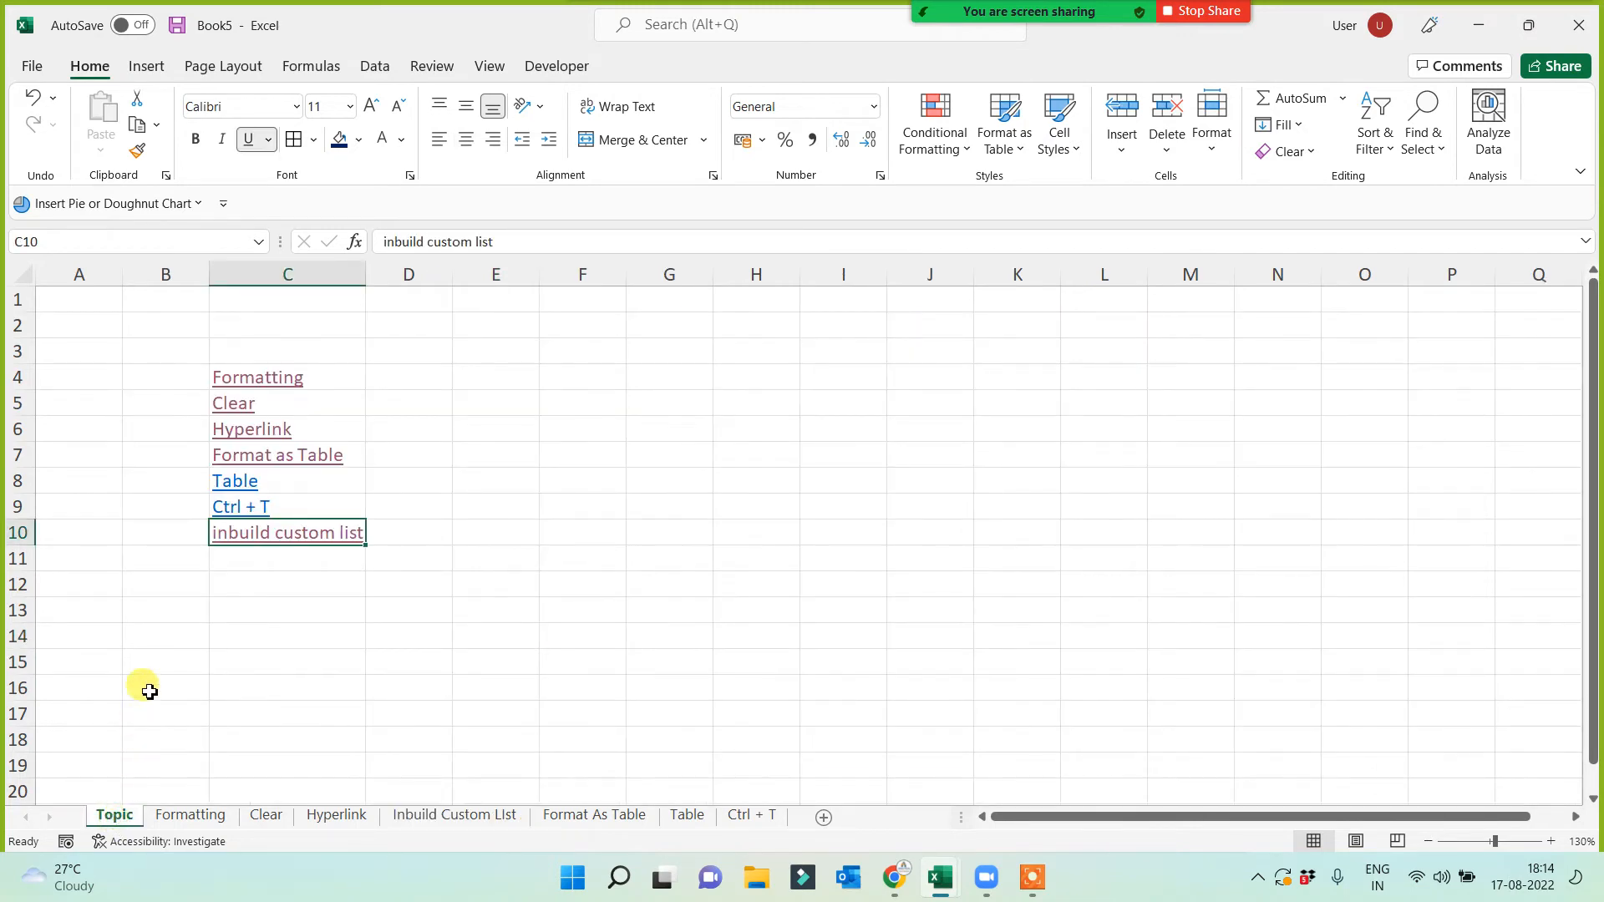
left_click(243, 482)
left_click(243, 482)
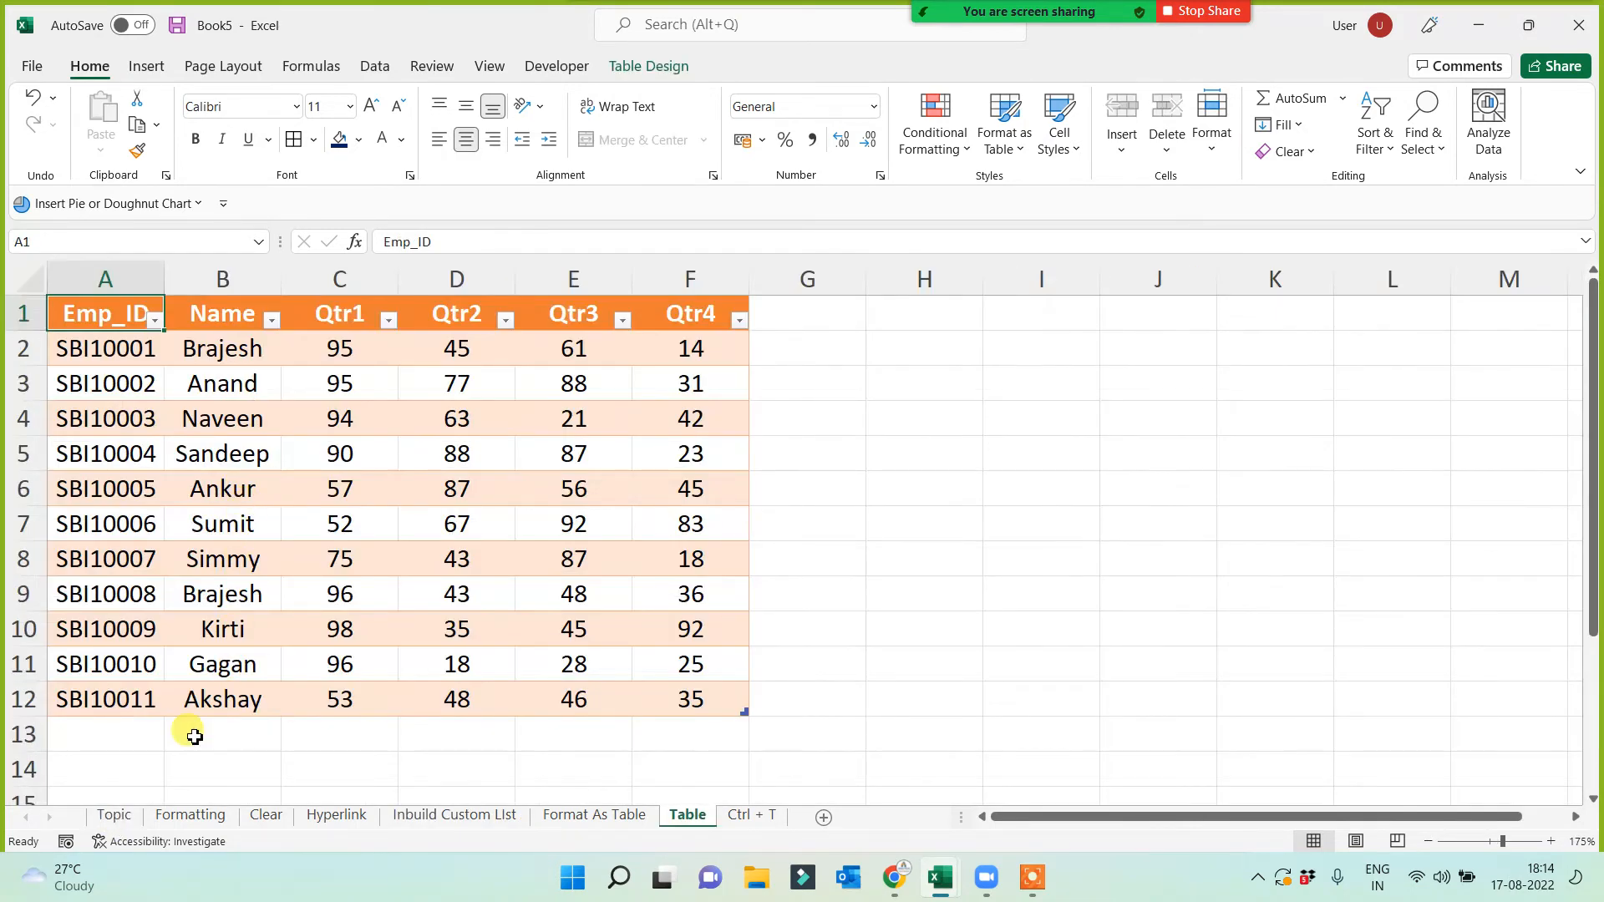
left_click(115, 817)
left_click(238, 507)
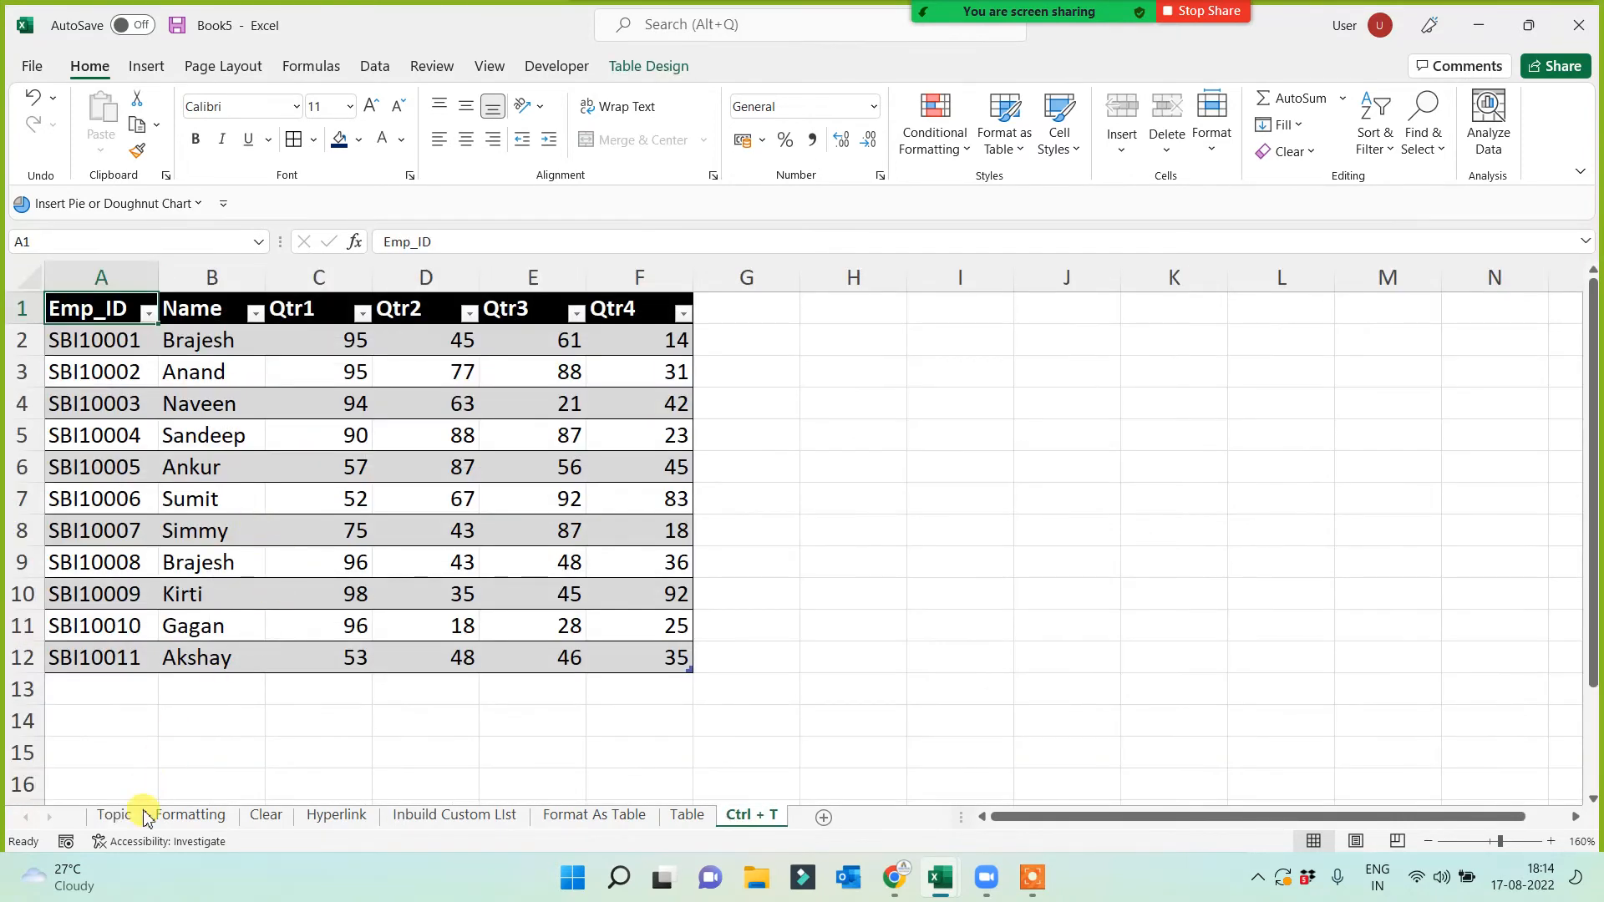
On the Hyperlink sheet, enter Day 1 in cell G12, in the row of the files-link heading
left_click(114, 816)
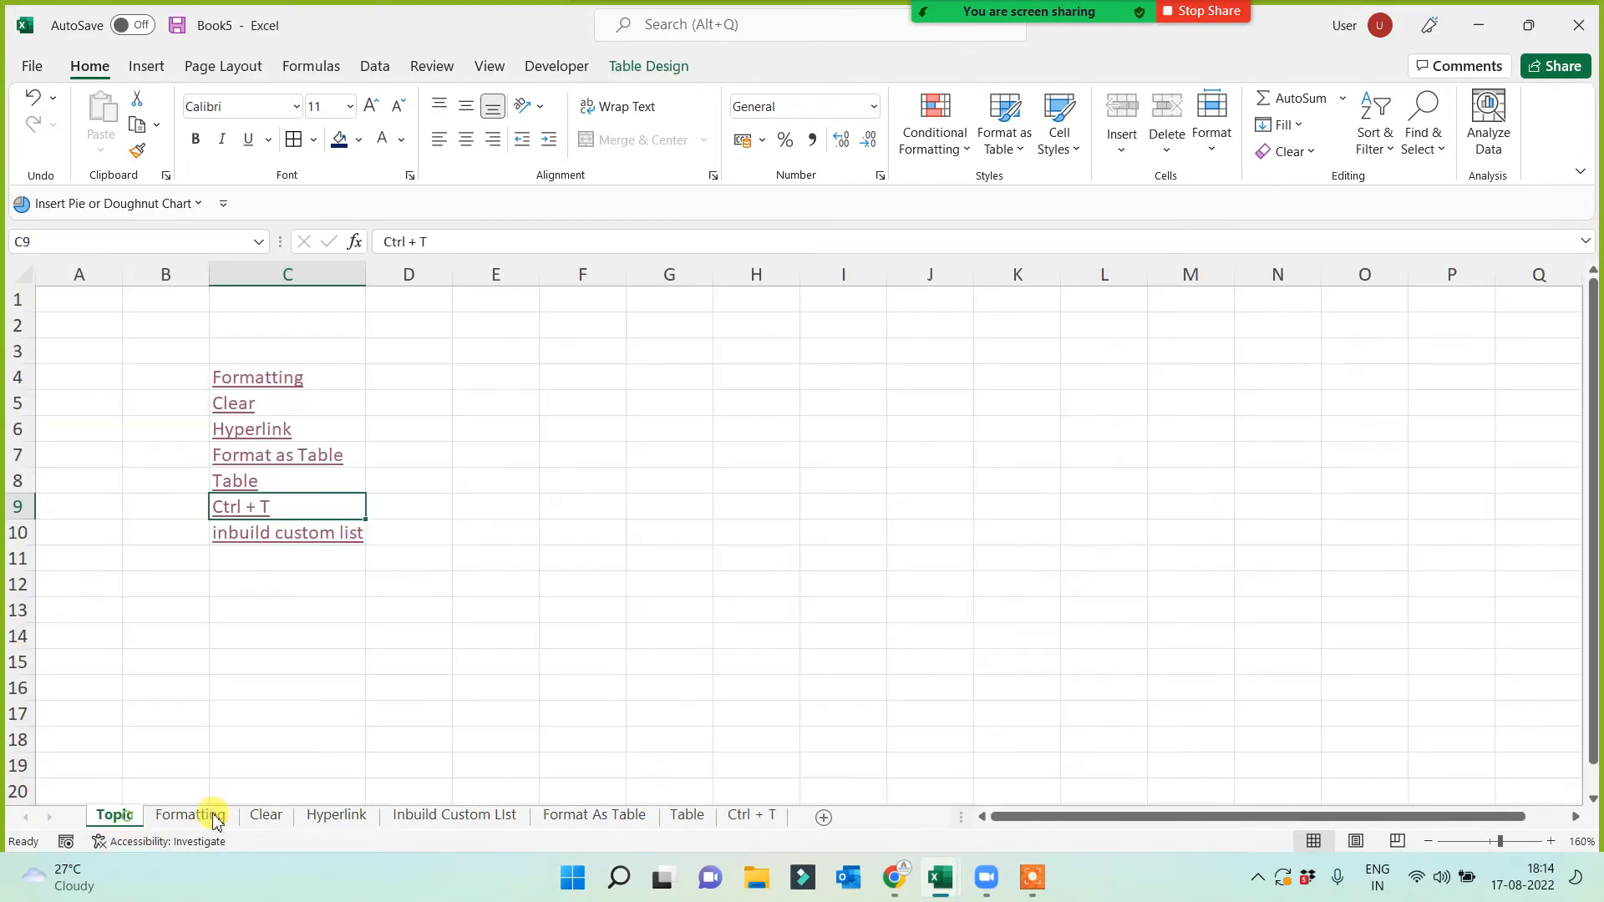
left_click(724, 578)
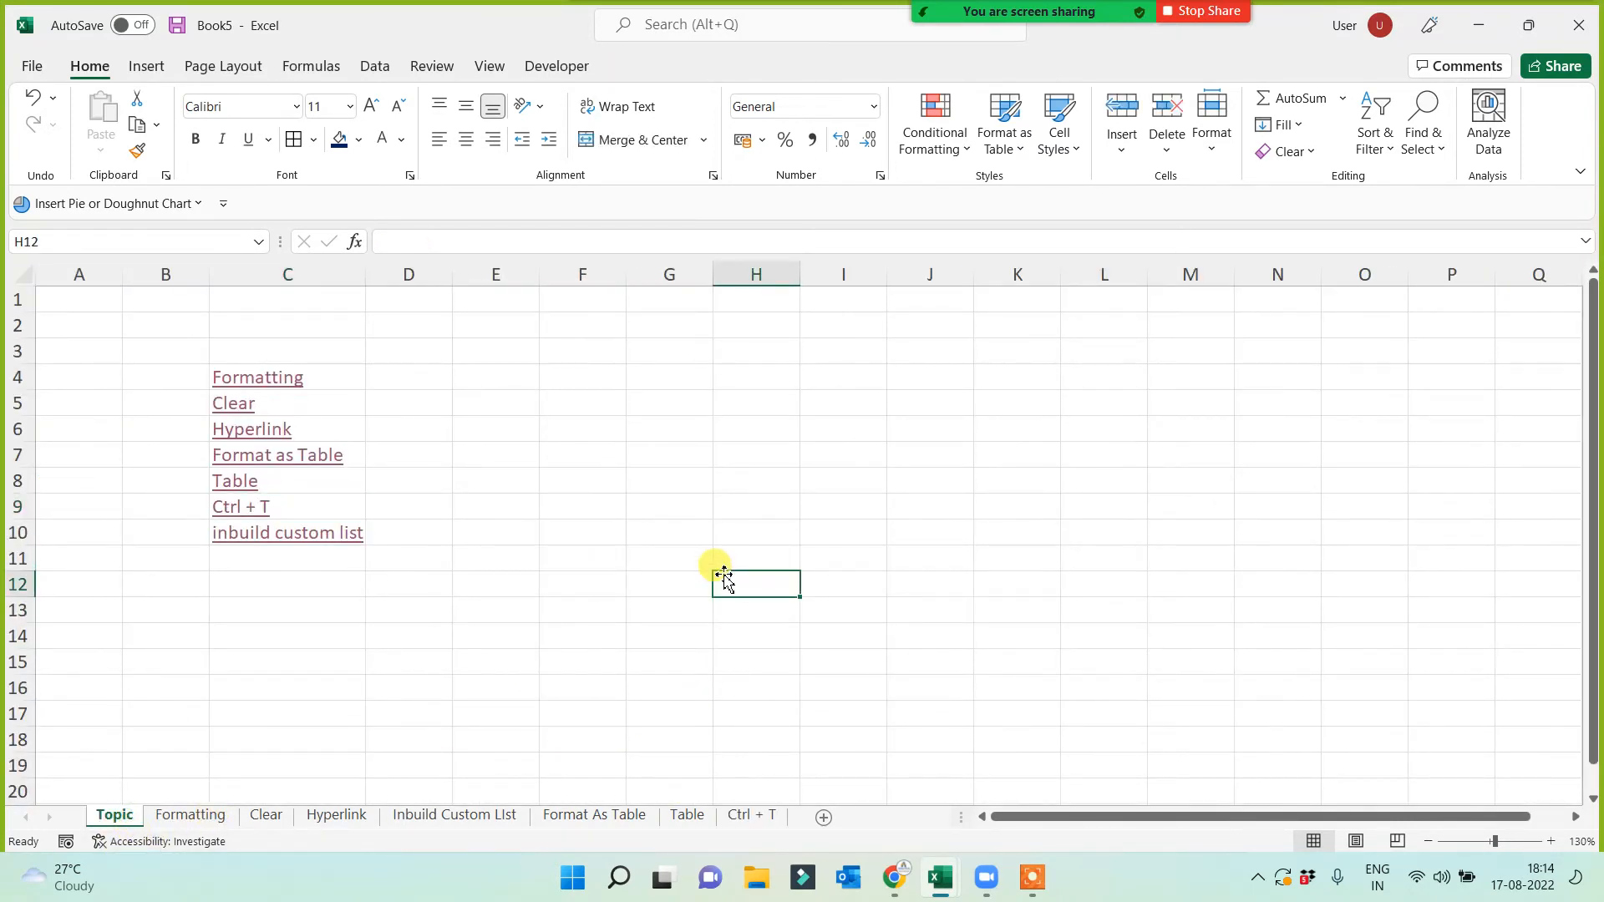
left_click(349, 819)
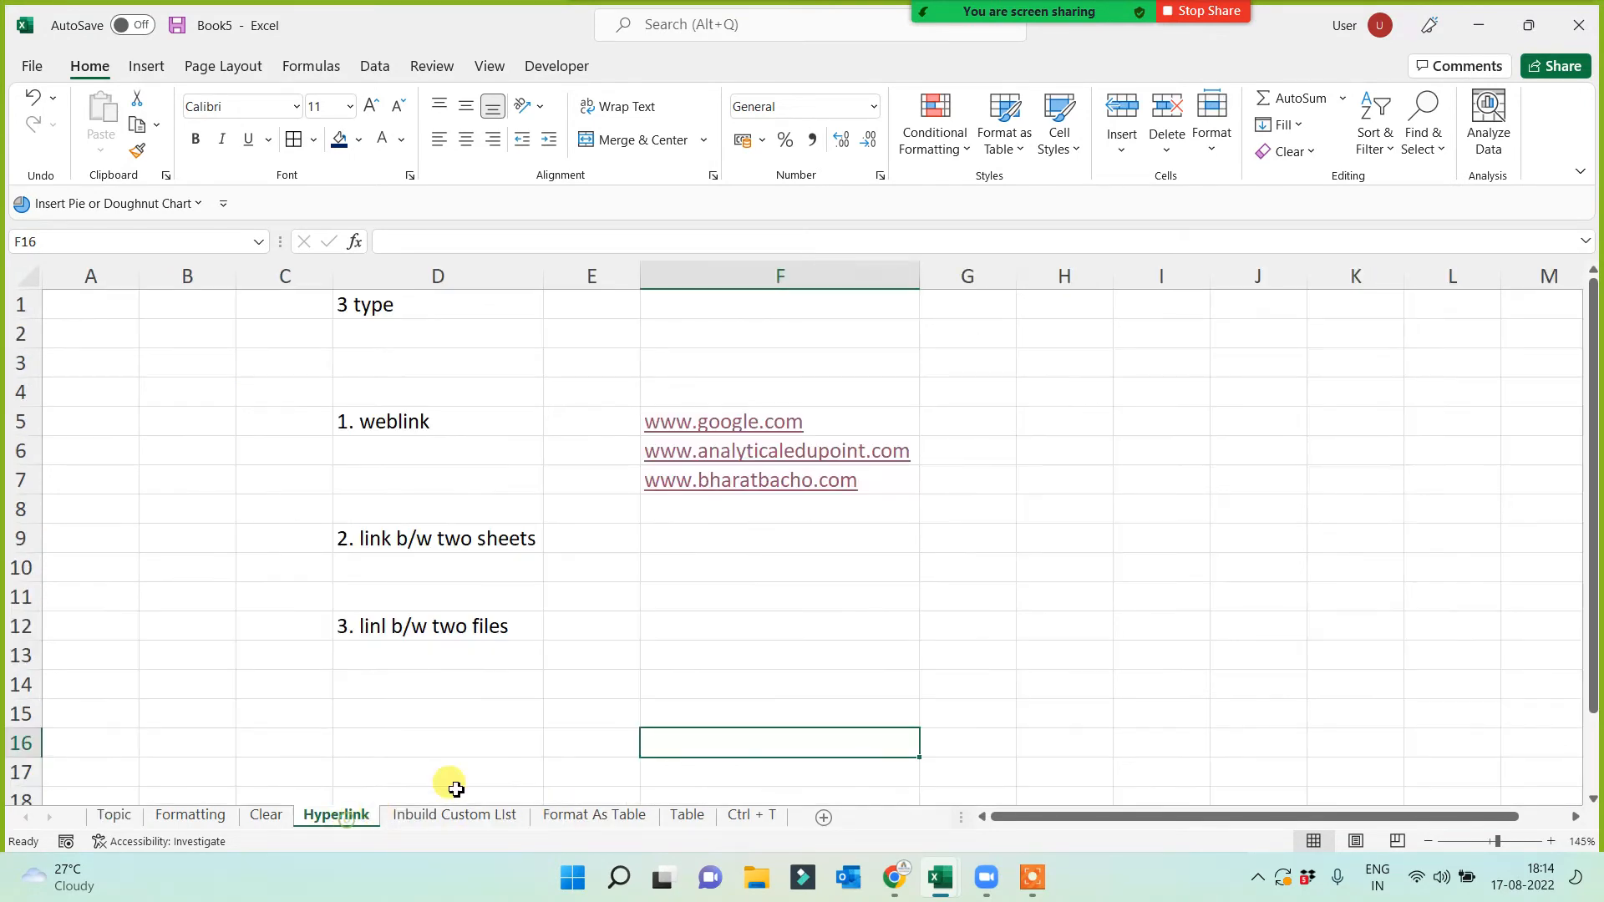
left_click(386, 627)
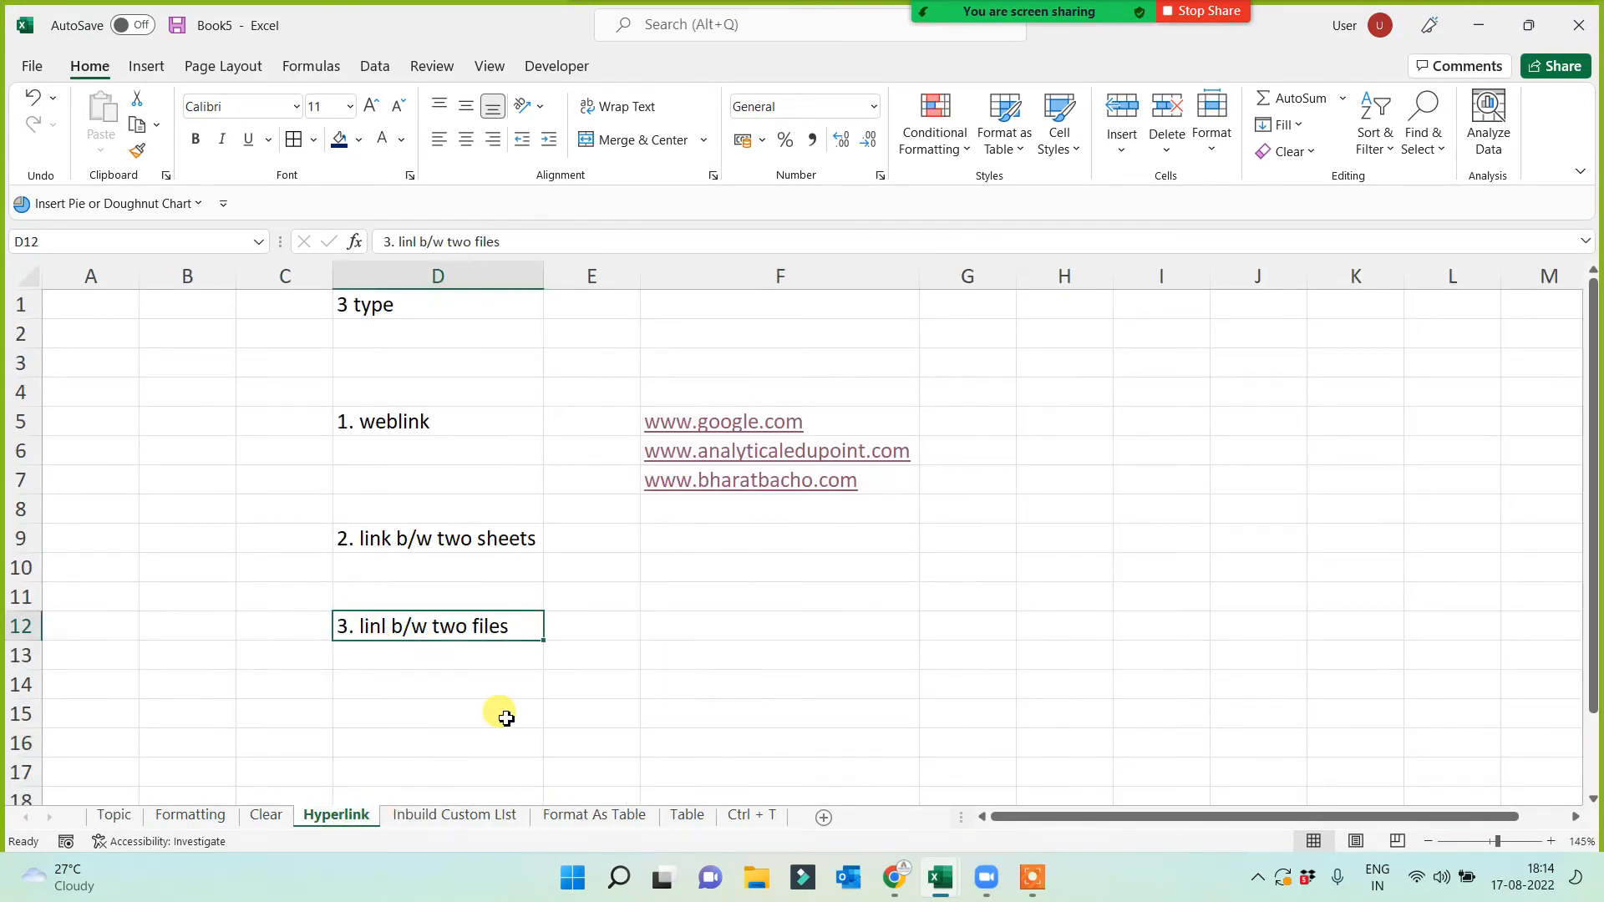
scroll(605, 665, "down", 2)
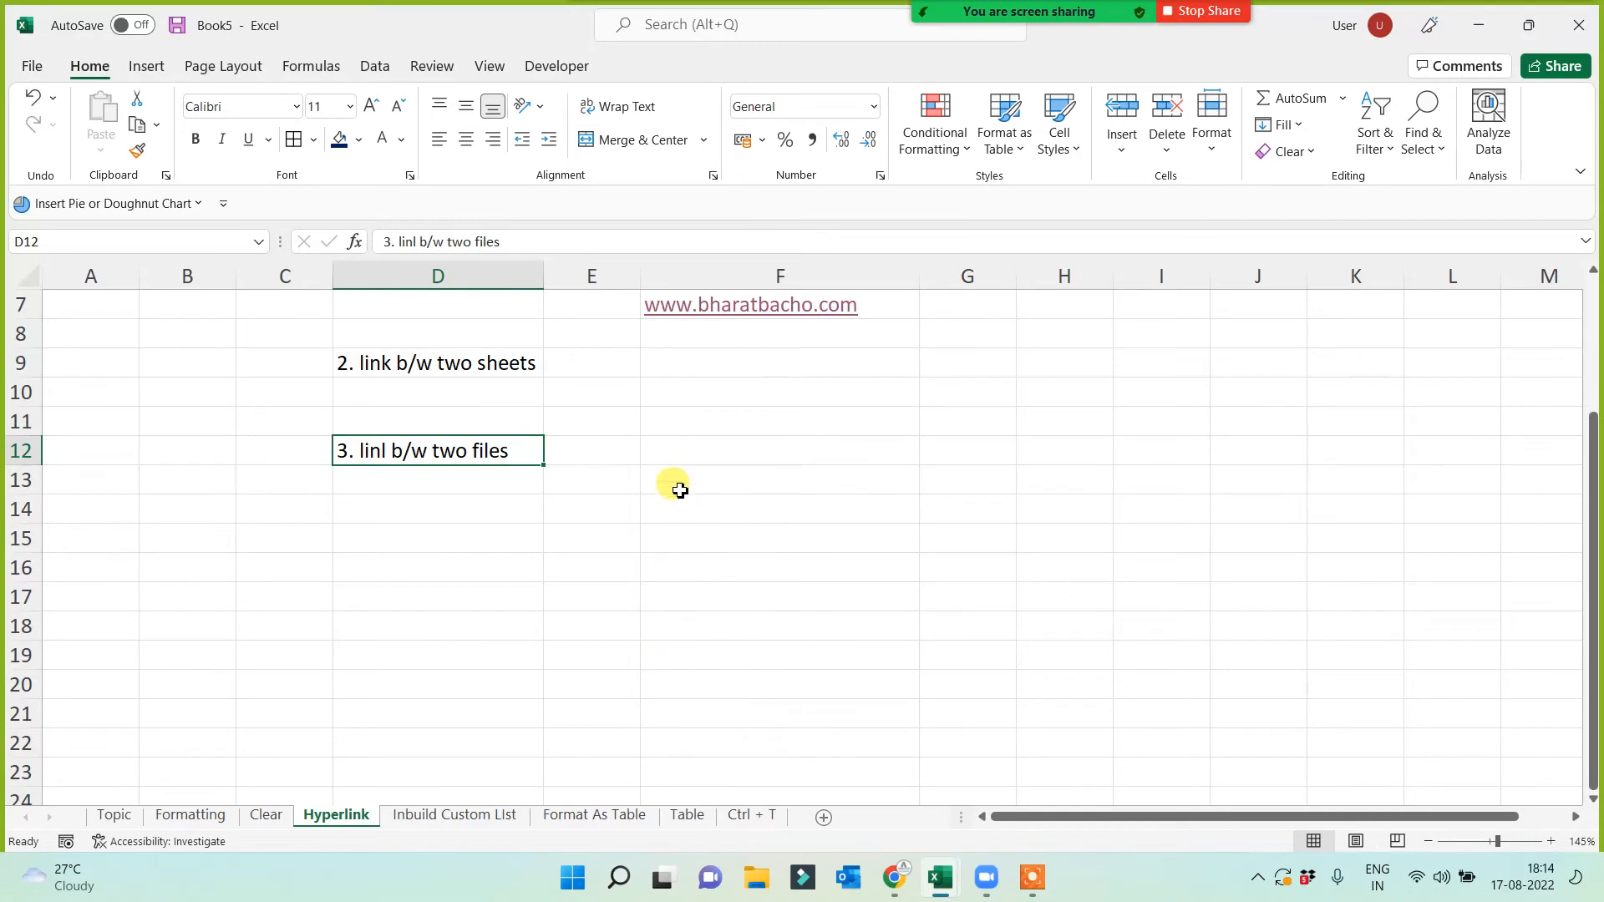
left_click(693, 454)
left_click(946, 450)
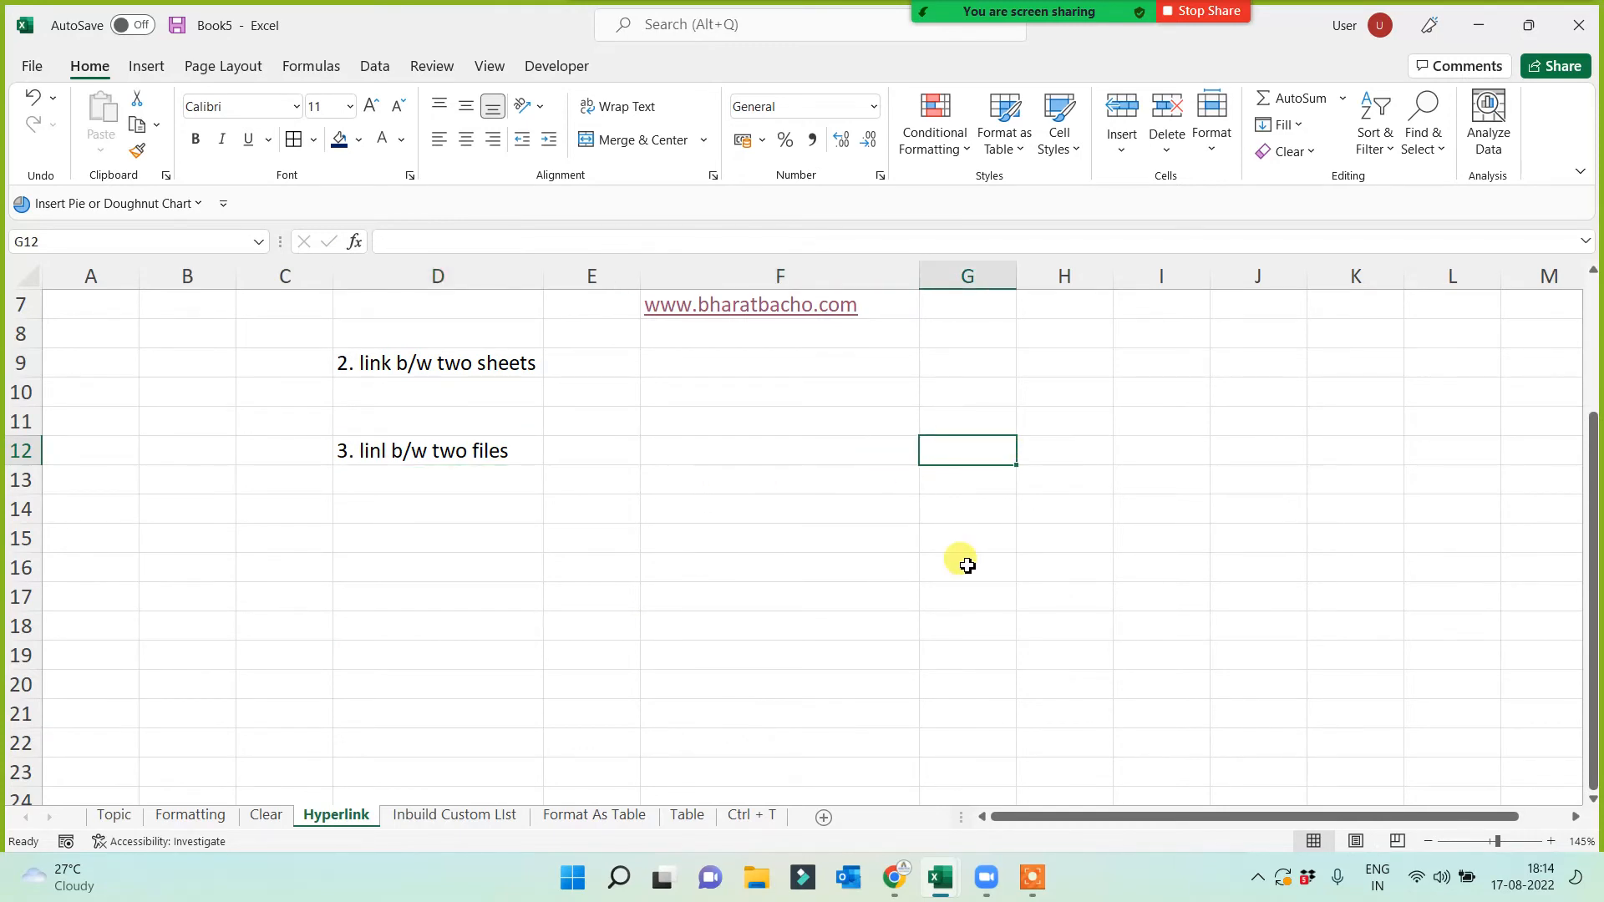
type("DAy 1")
key("Return")
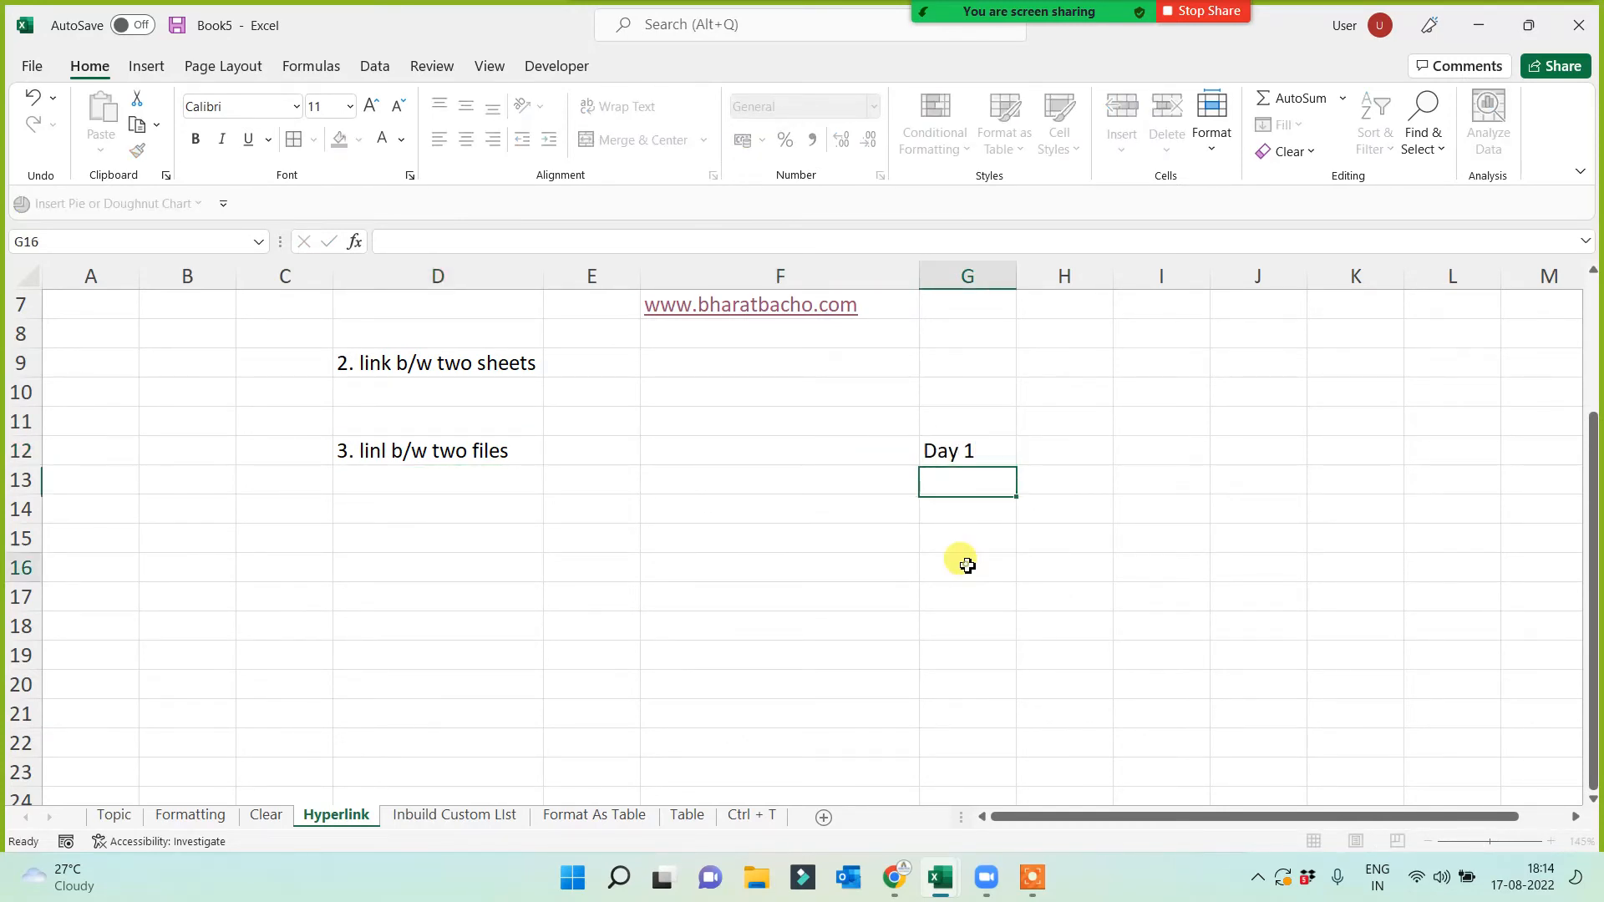
Fill the day series from G12 down to G19, ending at Day 8
left_click(960, 562)
left_click(975, 452)
left_click_drag(1018, 467, 1019, 670)
left_click(1161, 594)
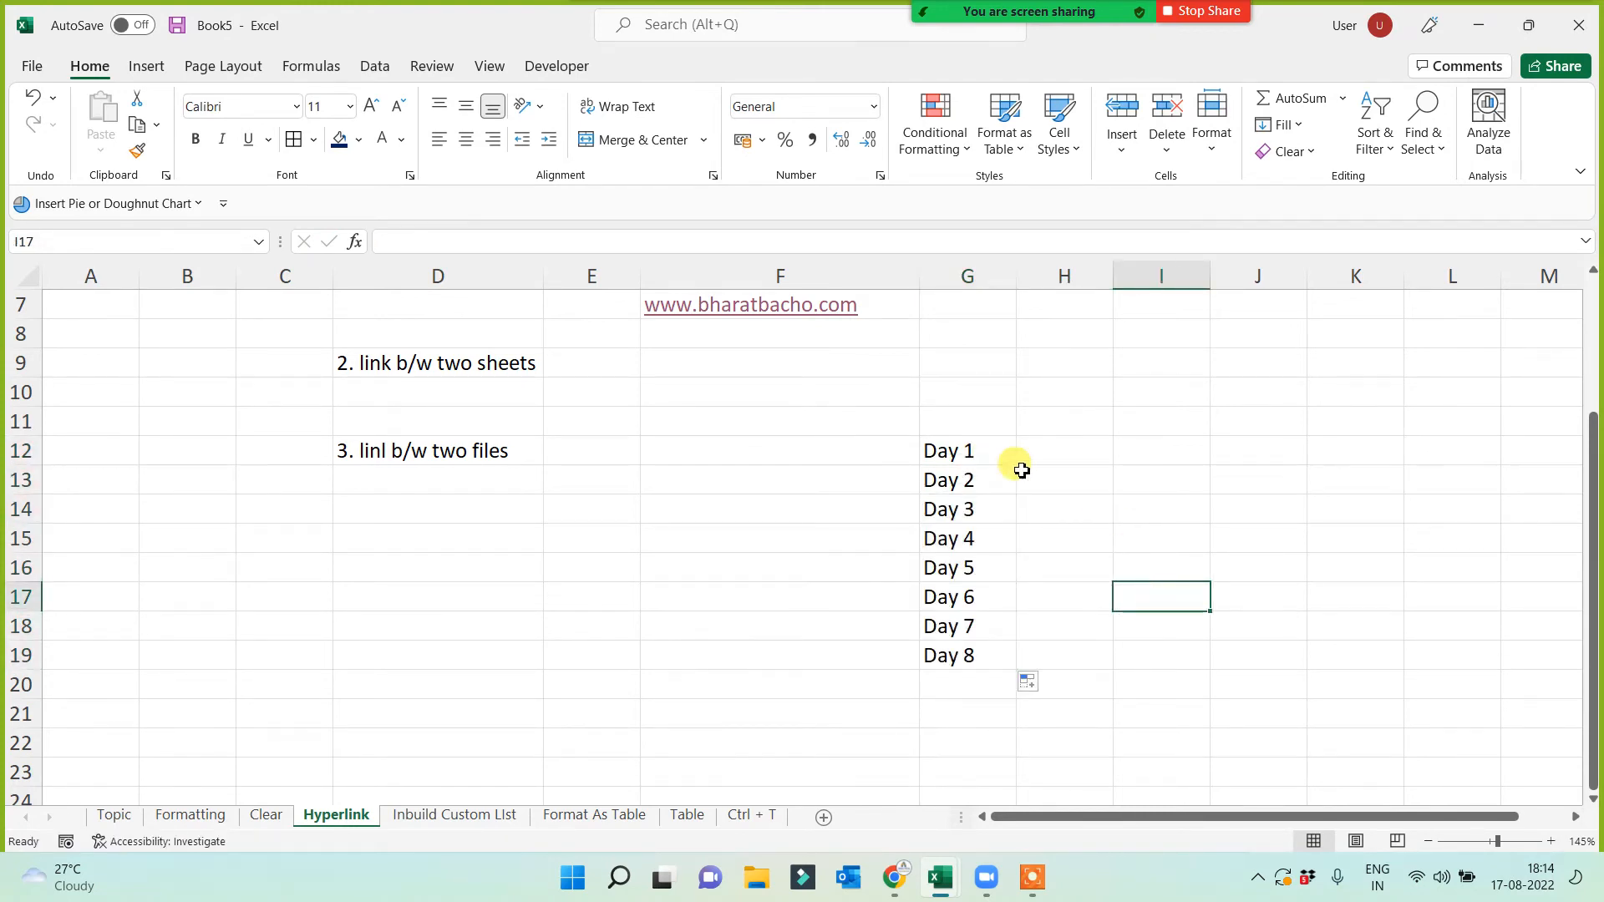
left_click(984, 458)
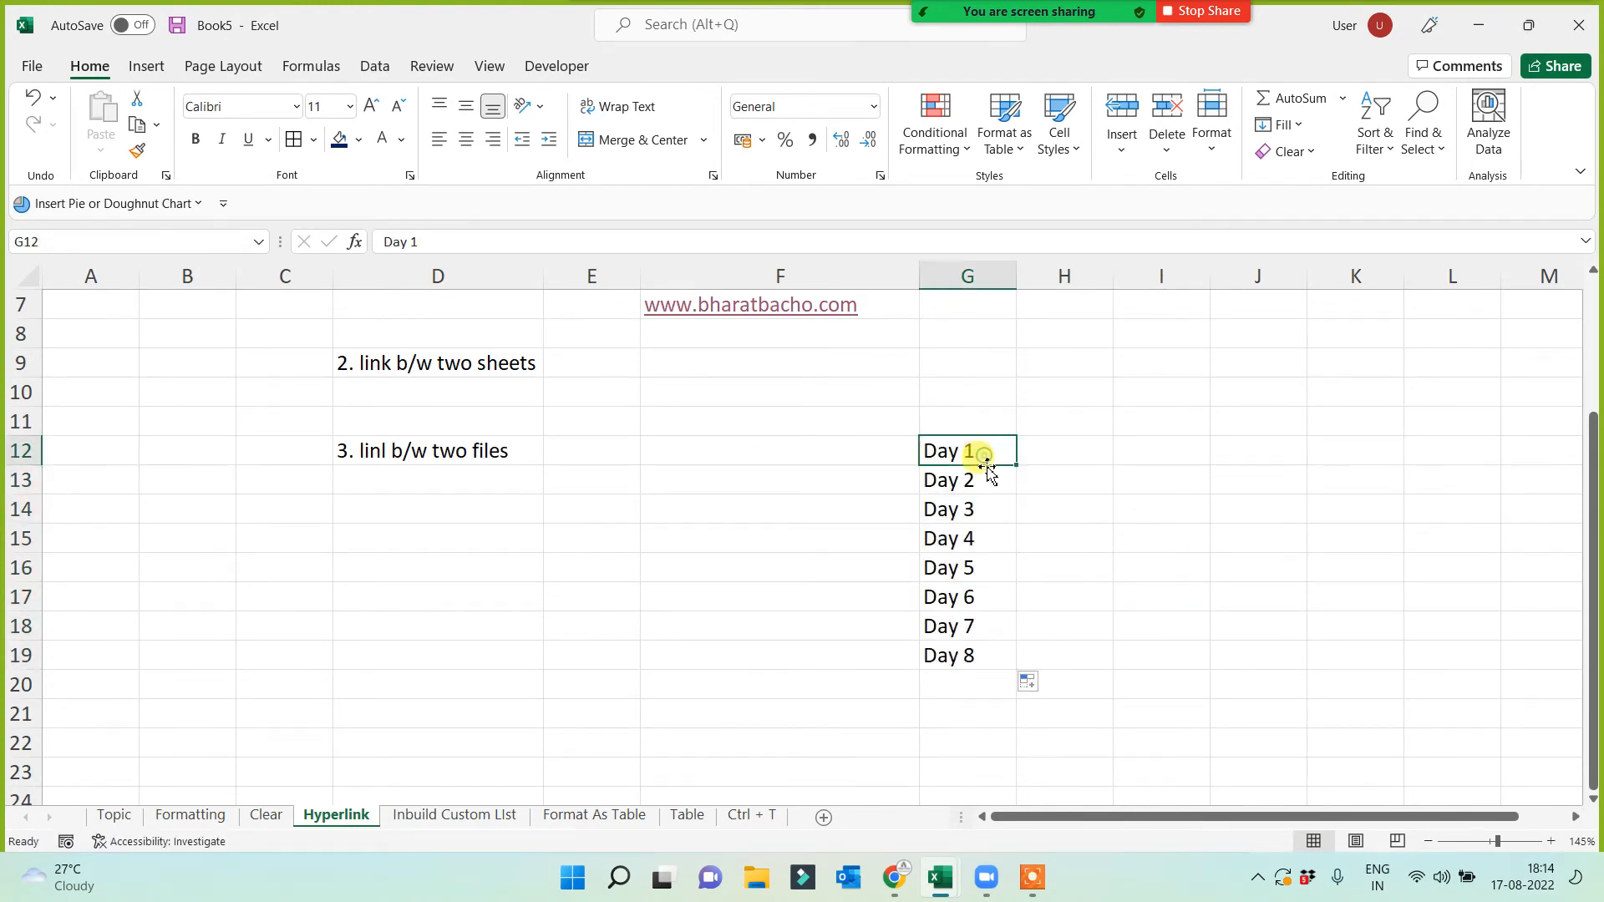
Enter the topics Basic Fun, Date and Time fun, and Basic topic in cells F12 to F14
left_click(792, 452)
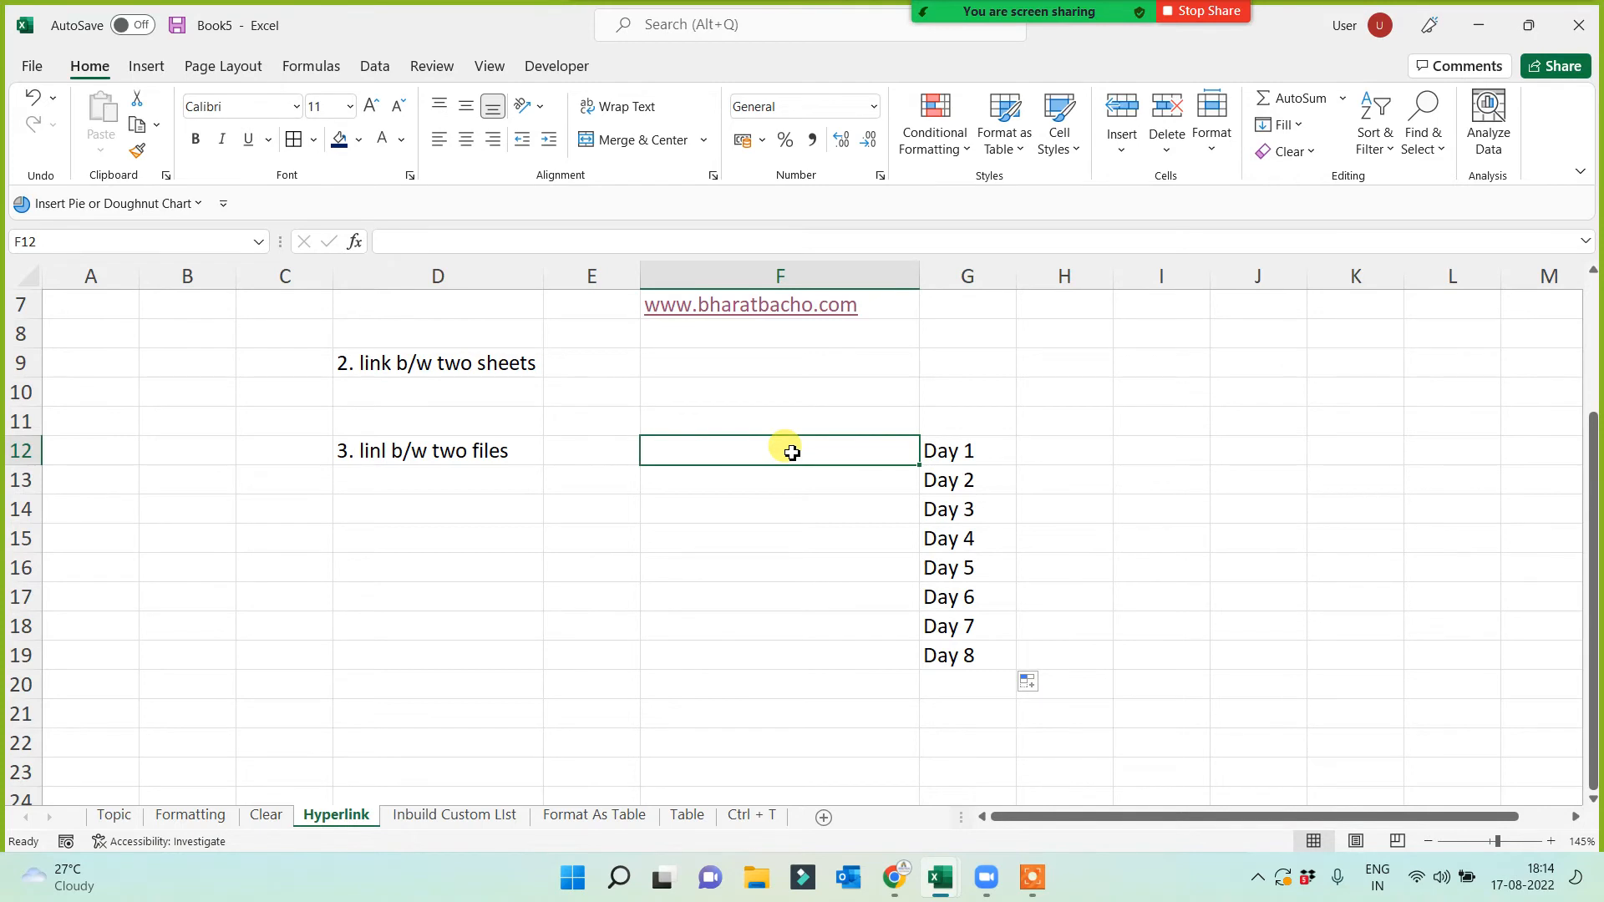
type("Basic Fun")
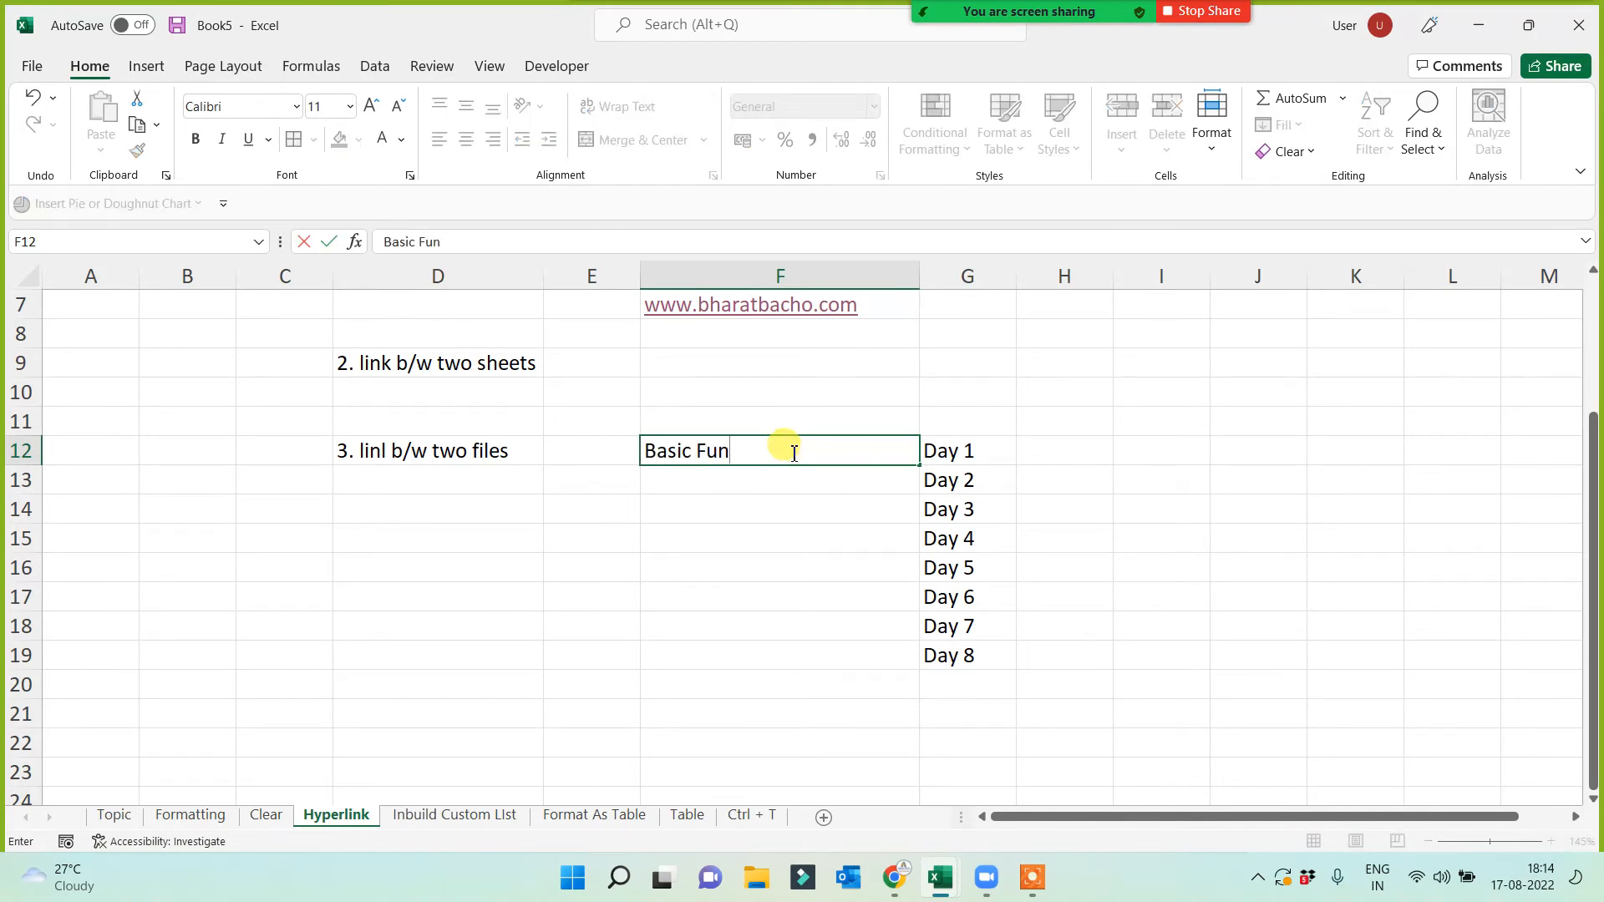
key("Return")
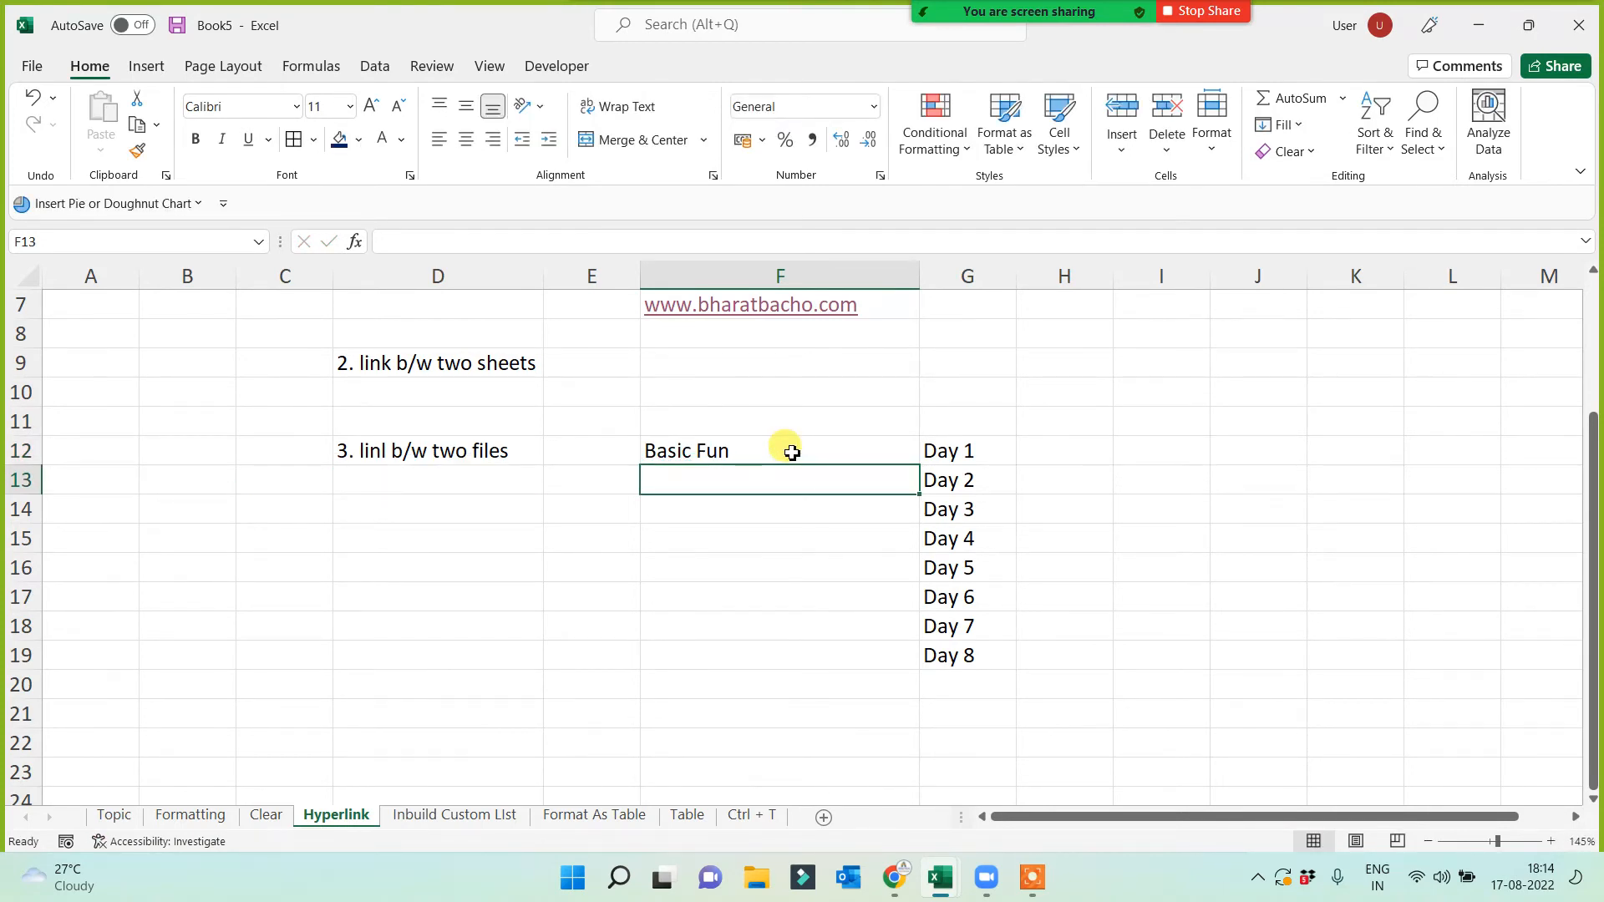
type("Date and Time fun")
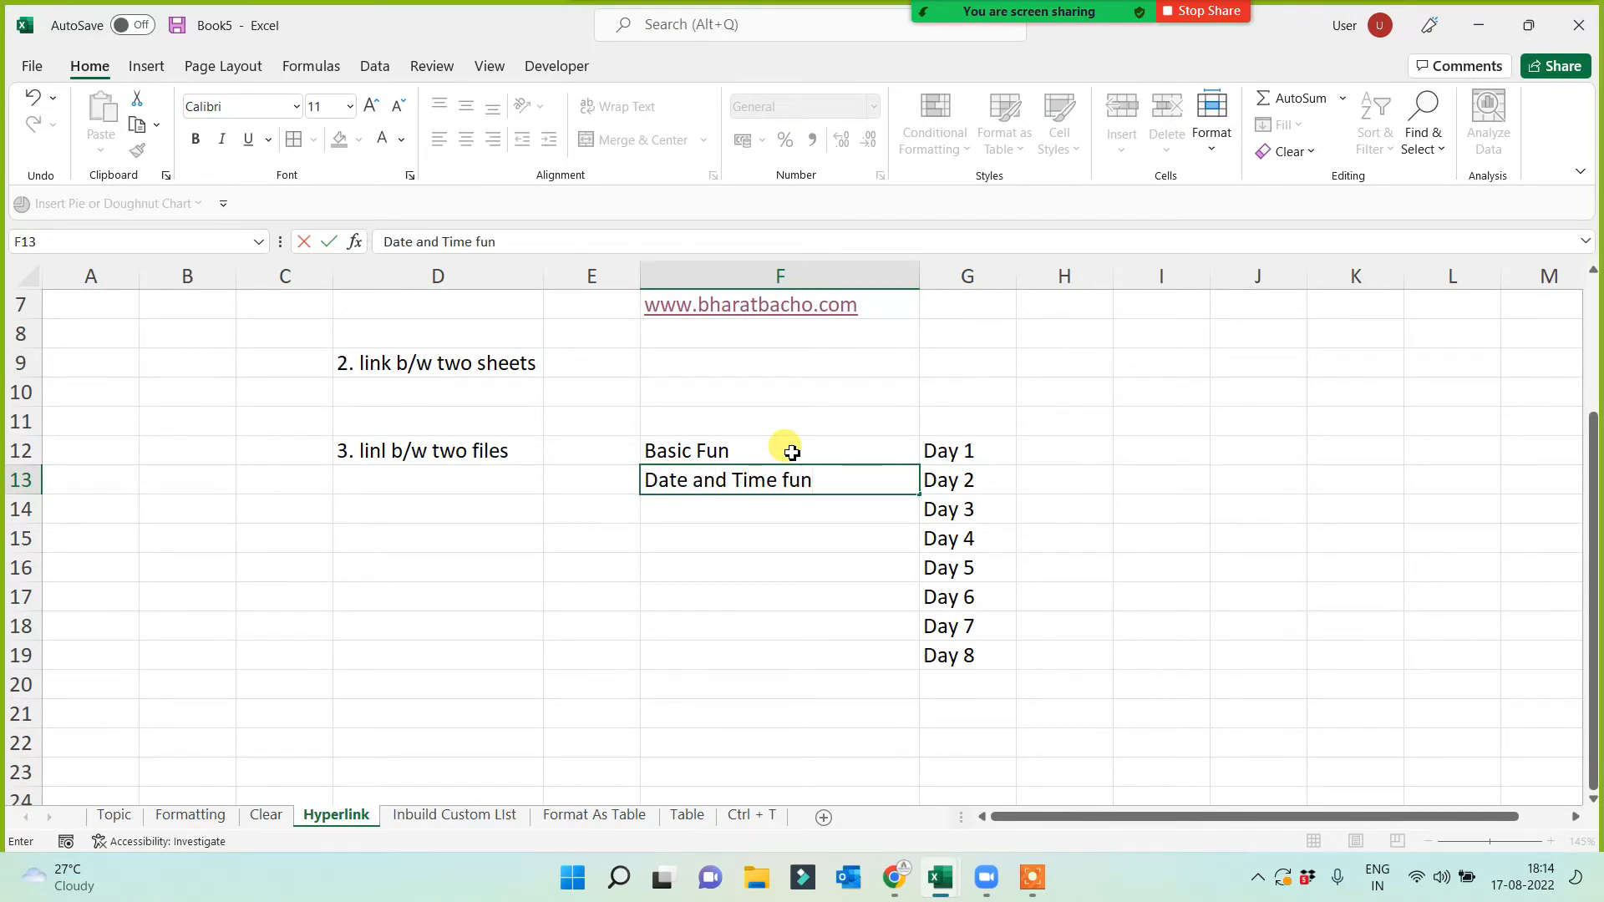
key("Return")
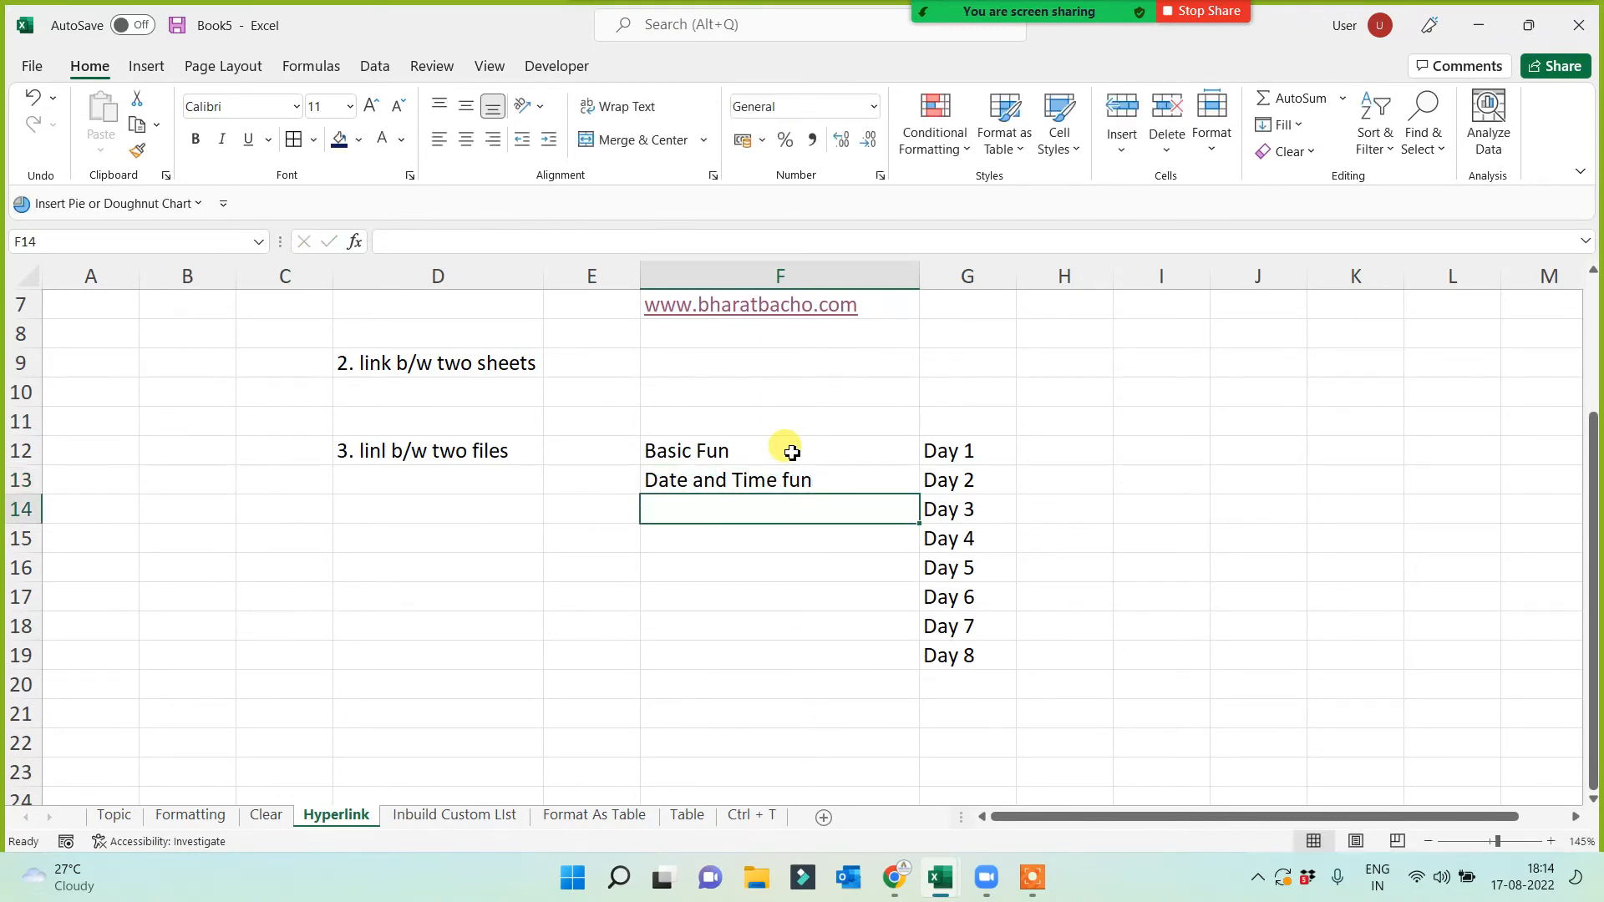
type("B")
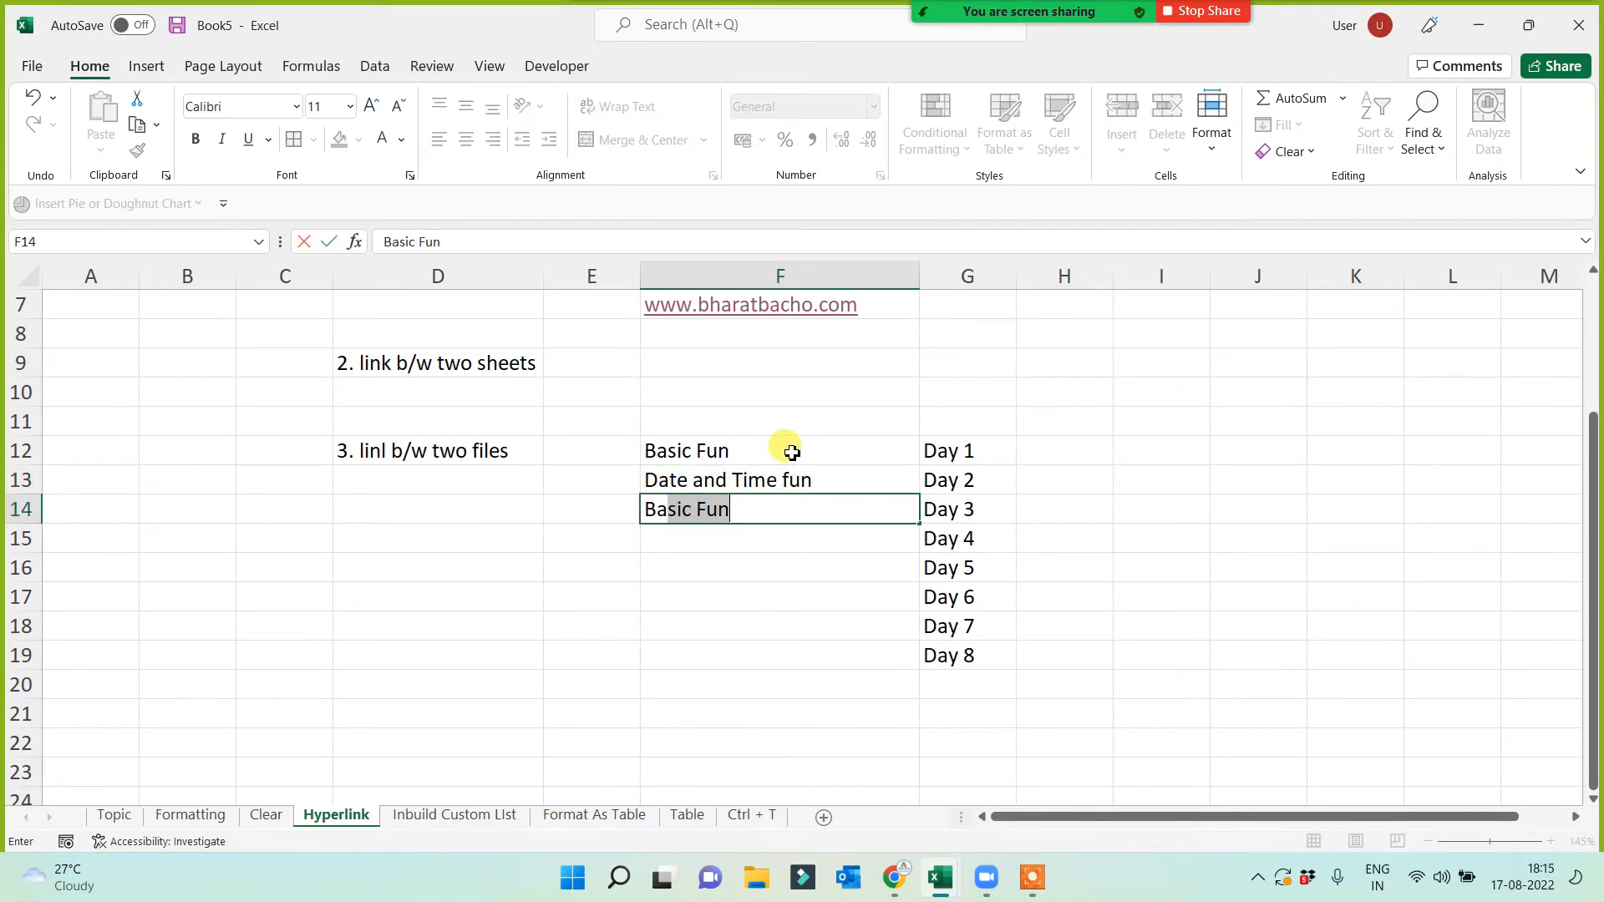
type("asic topic")
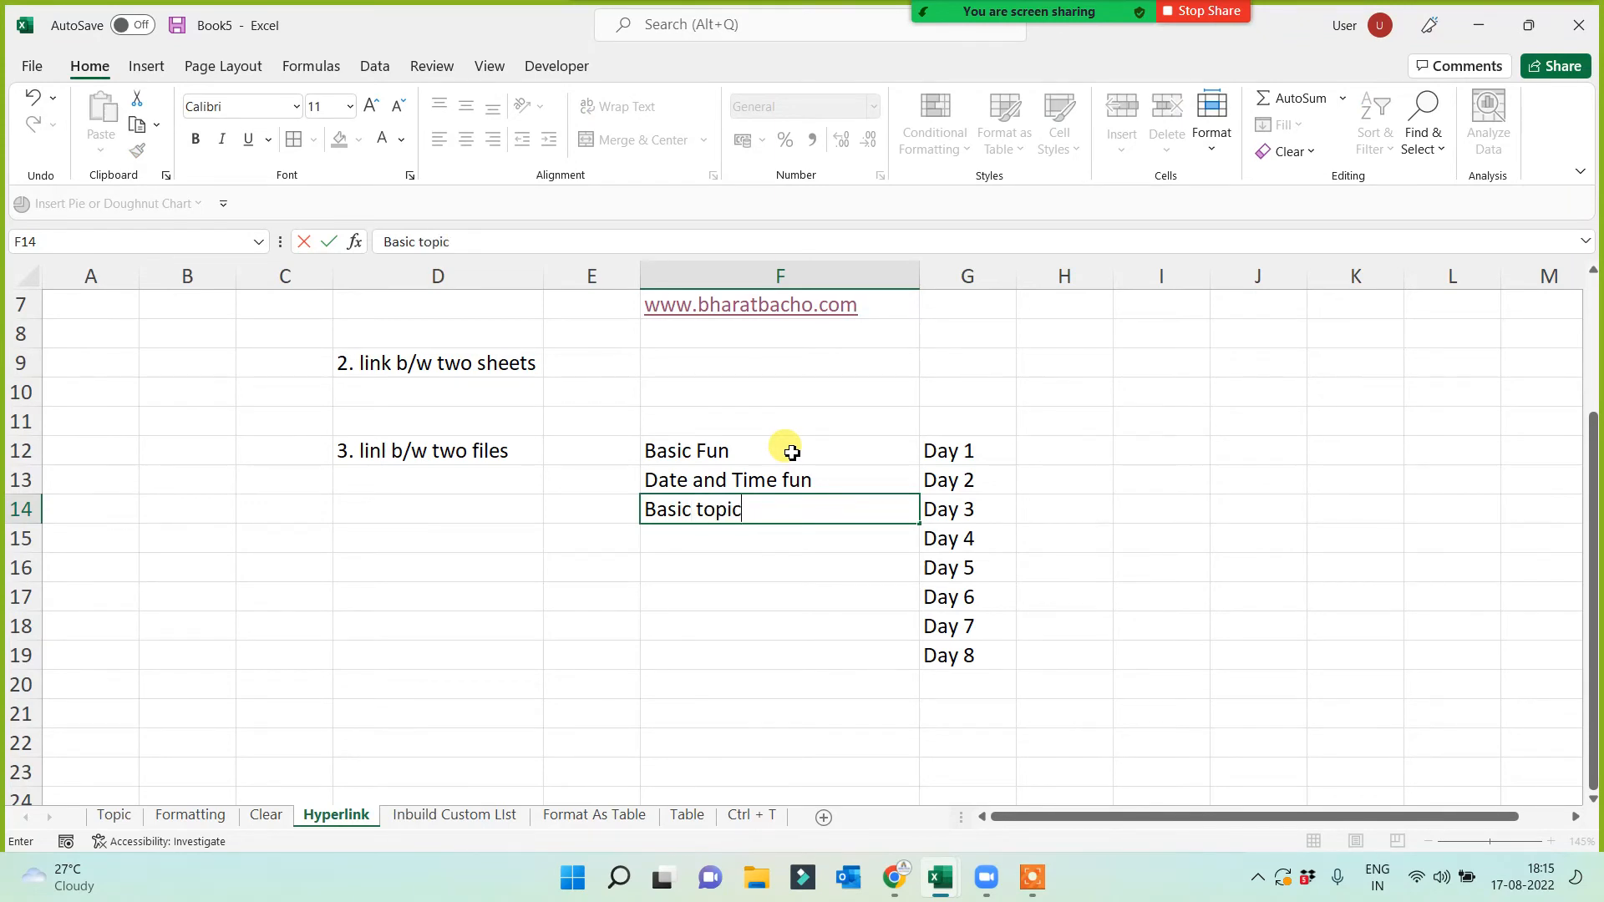
left_click(727, 600)
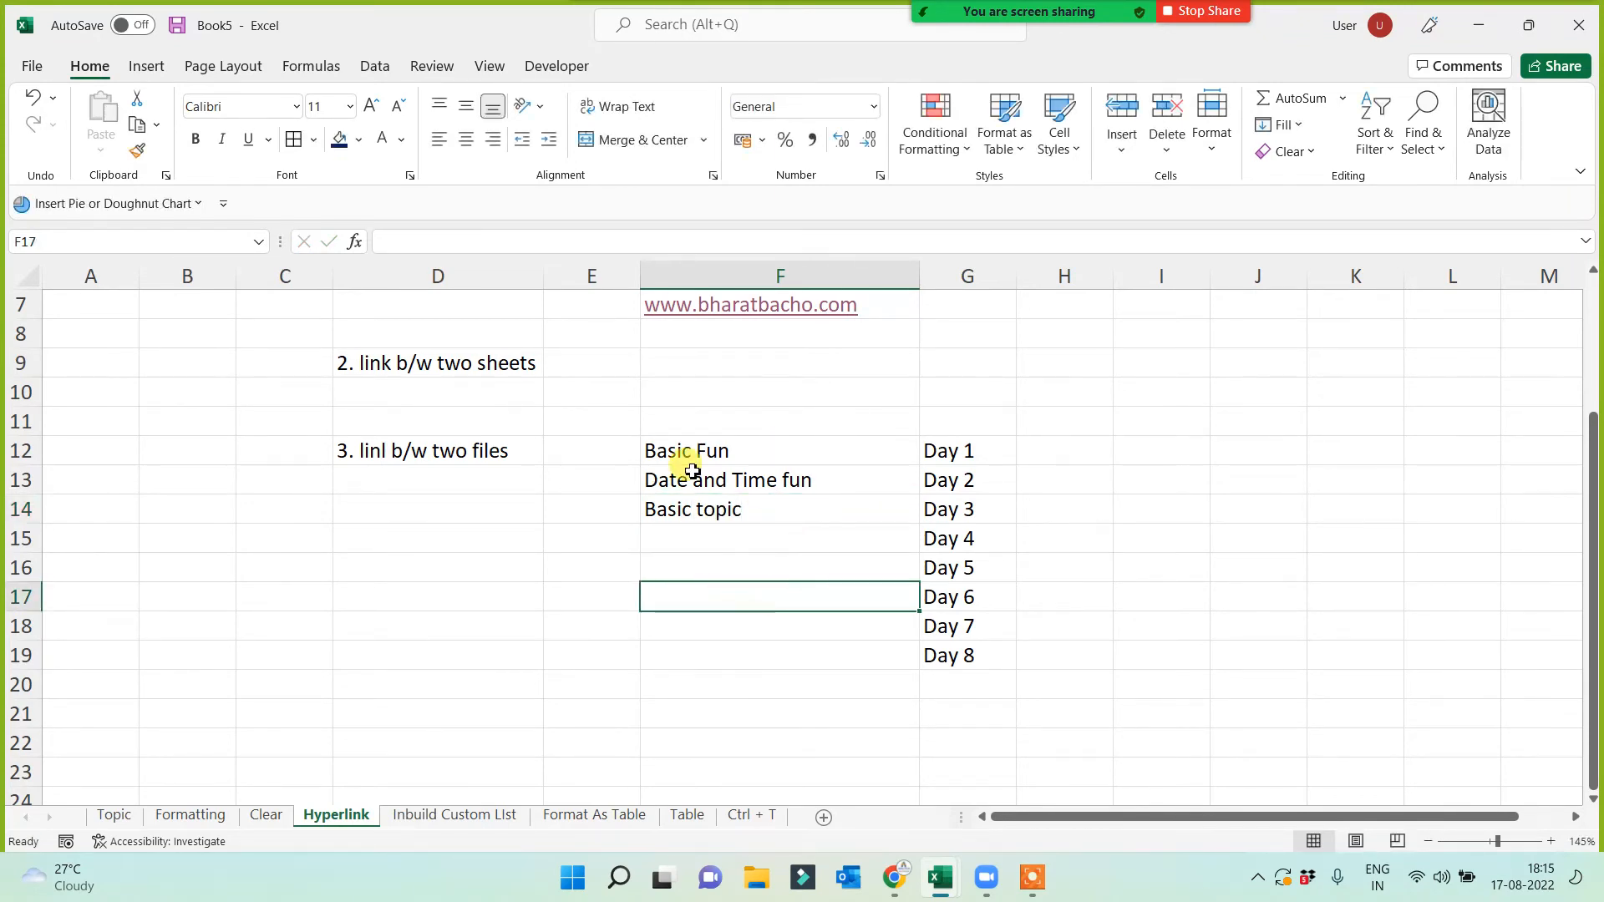
left_click_drag(668, 447, 945, 666)
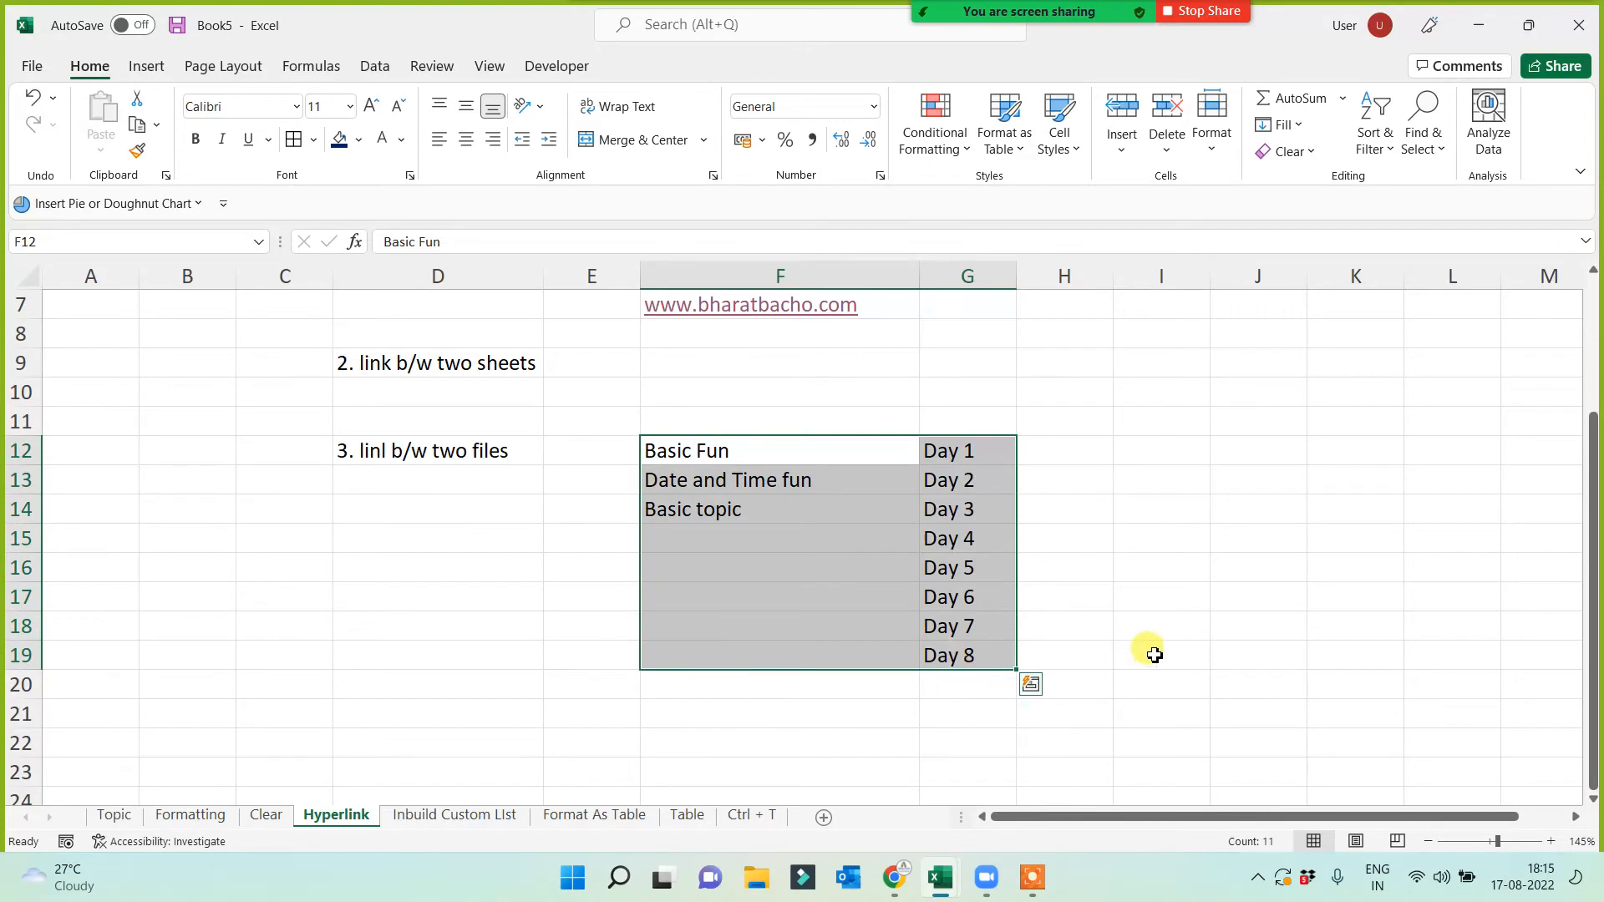
left_click(1120, 654)
left_click(960, 461)
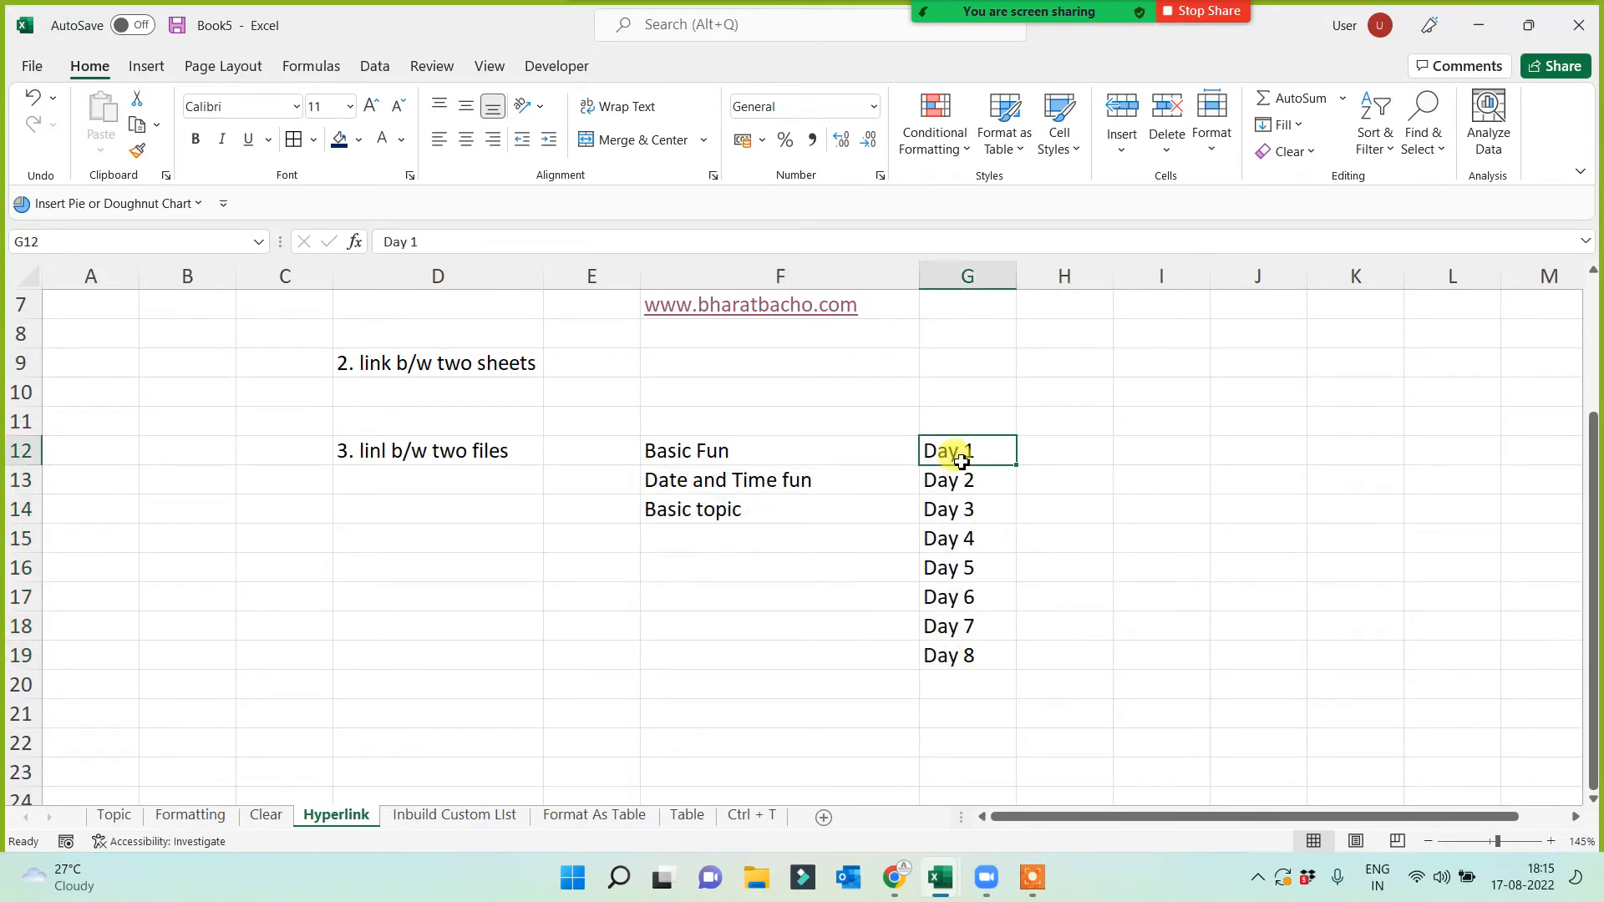
left_click(776, 461)
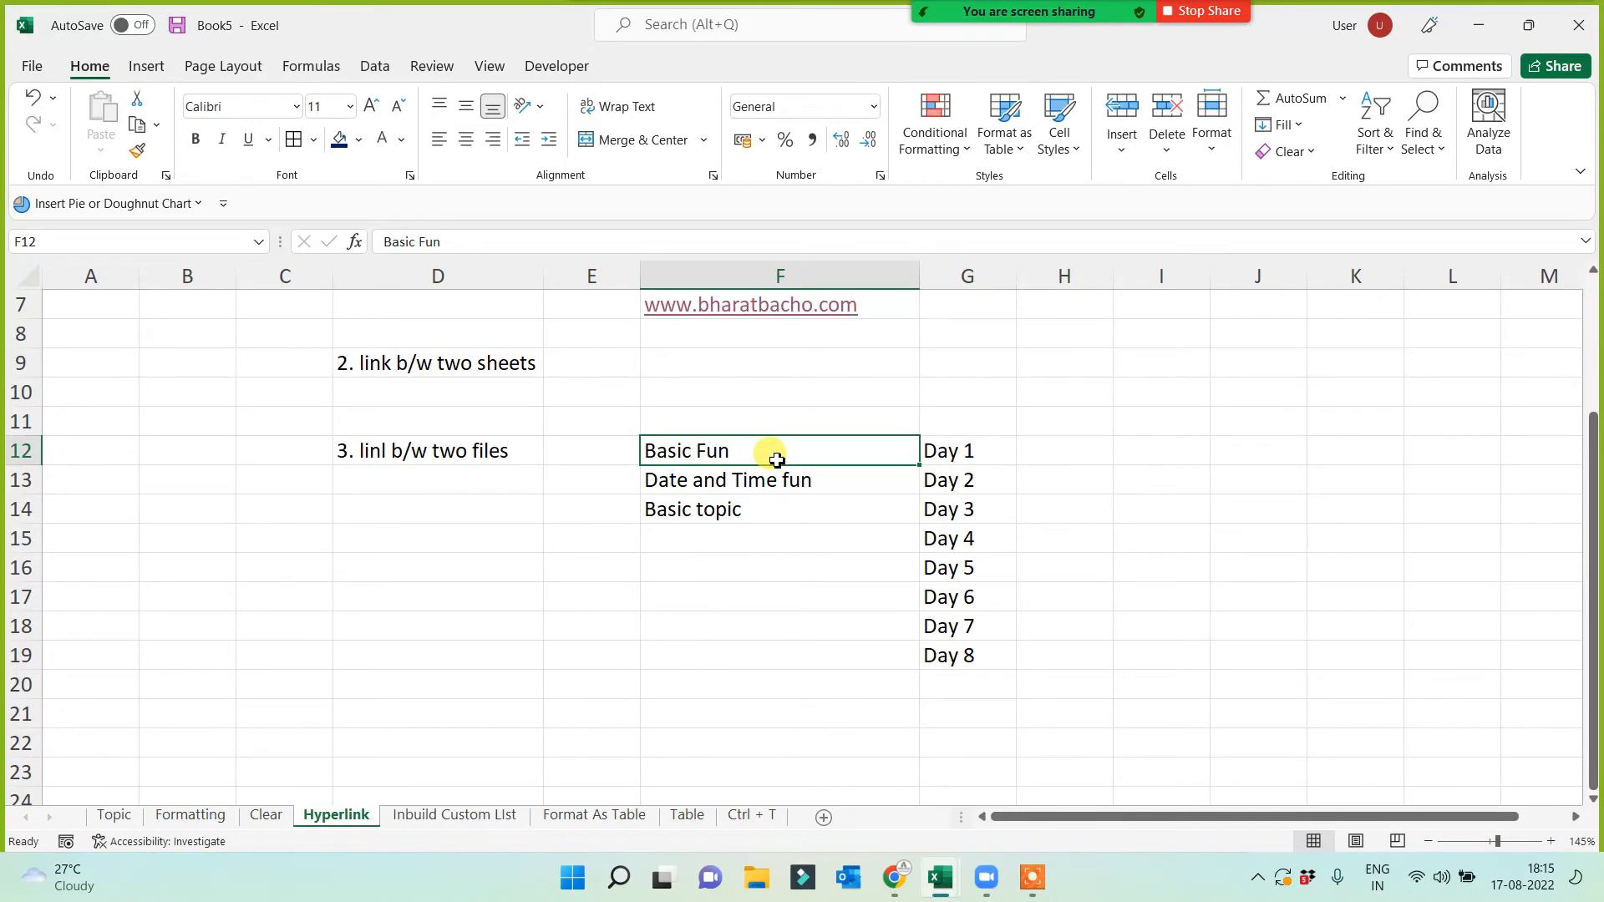
On the desktop, rename the JPG image with the long code-like name to a first name without extension, accepting the extension change
key("super+d")
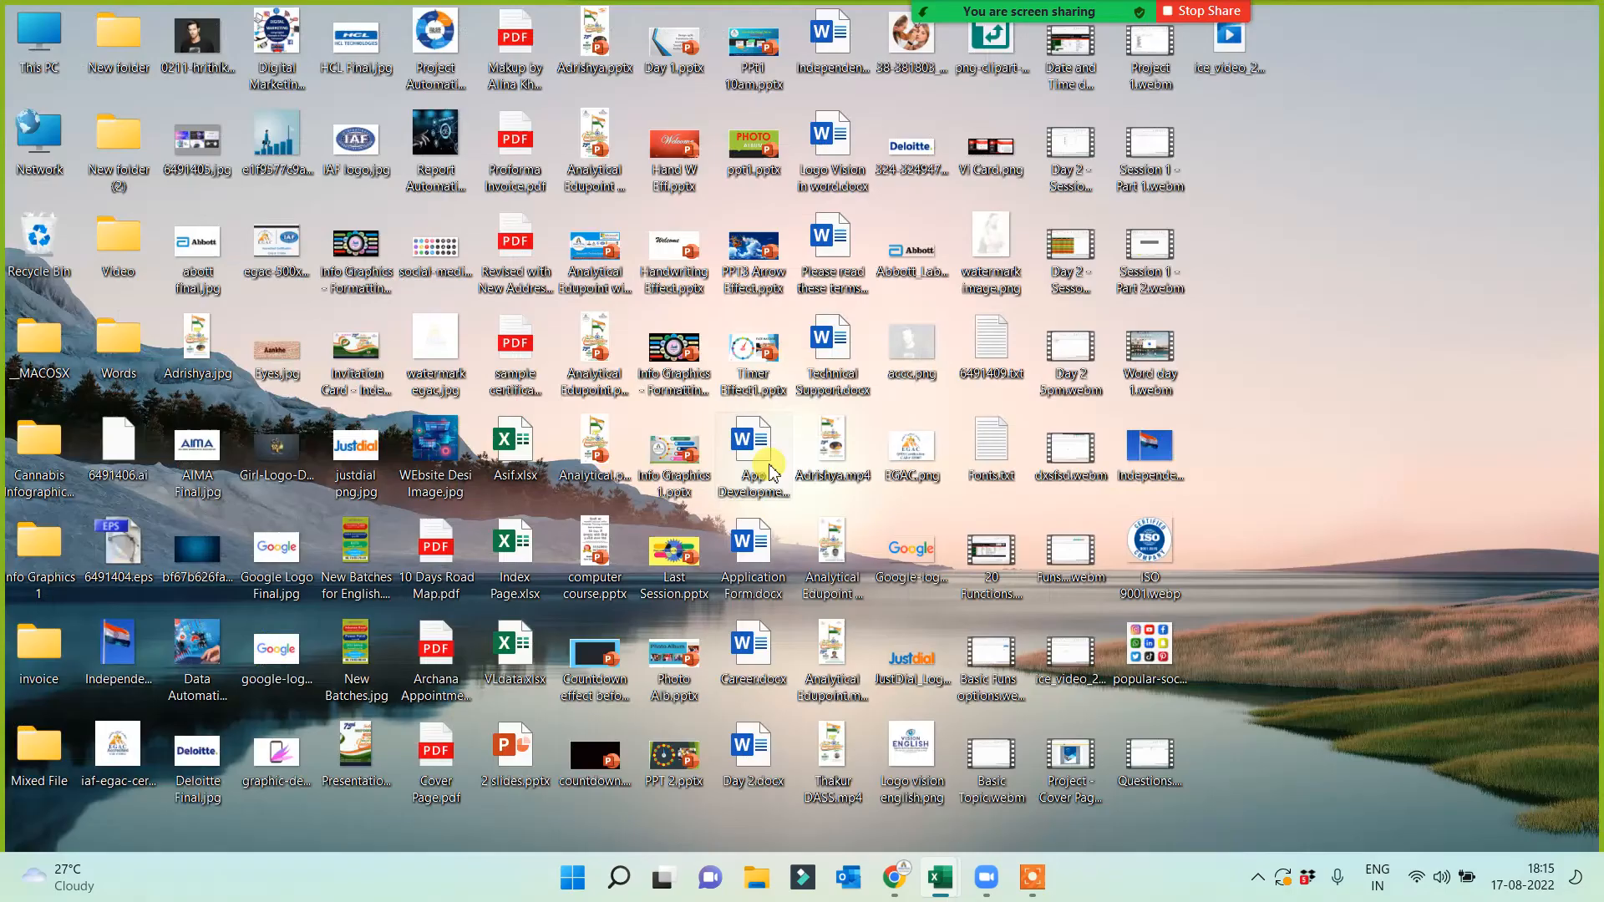
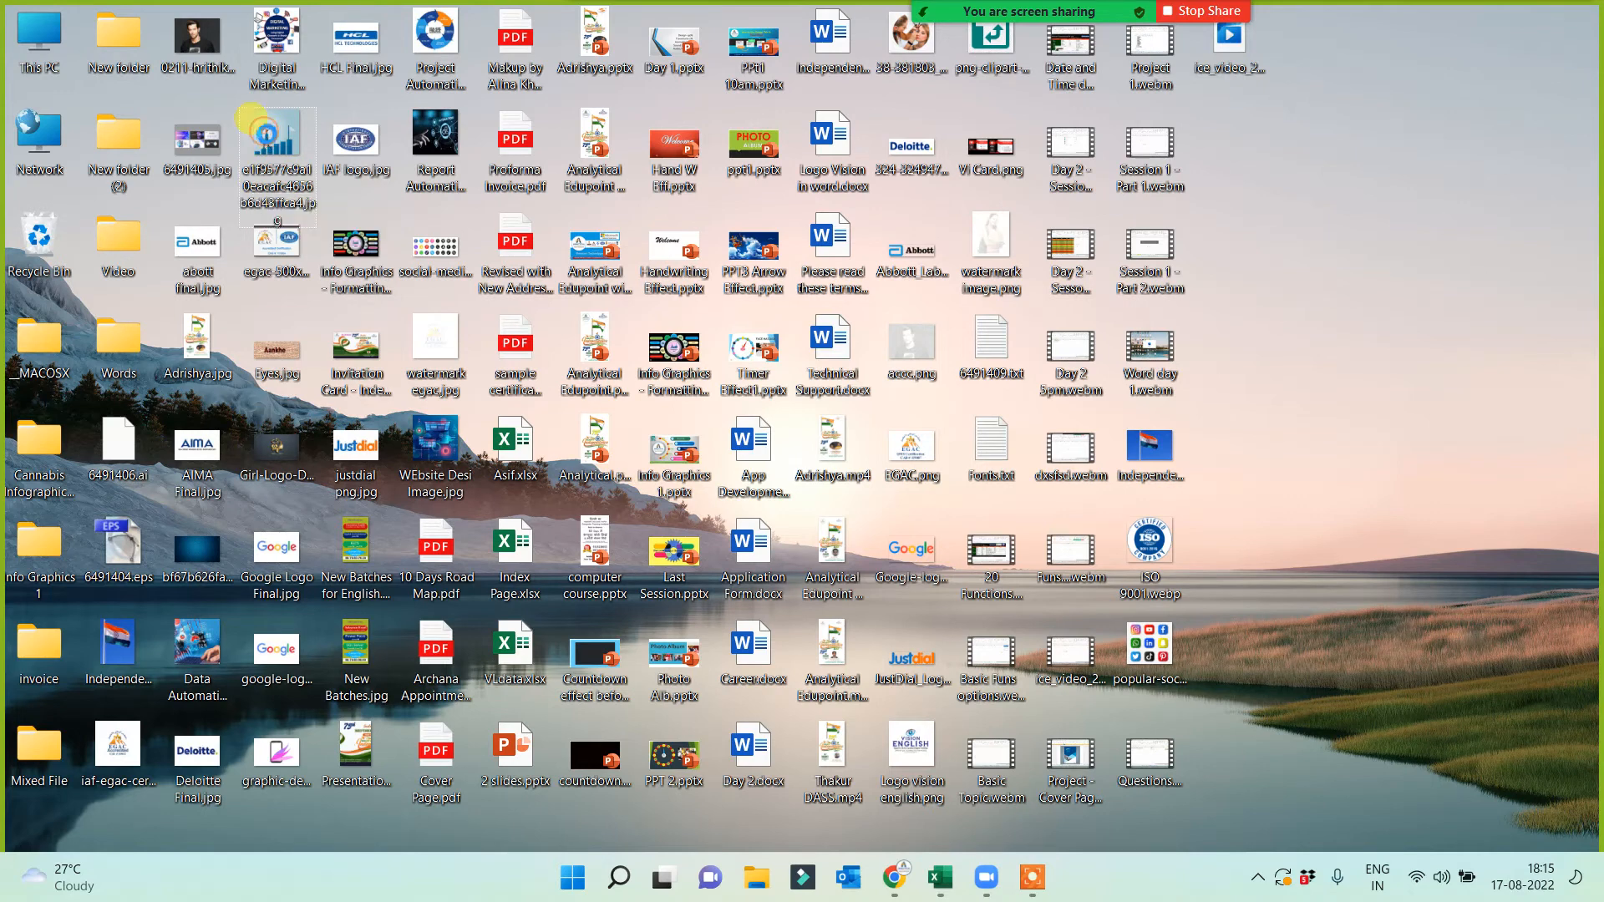
right_click(266, 139)
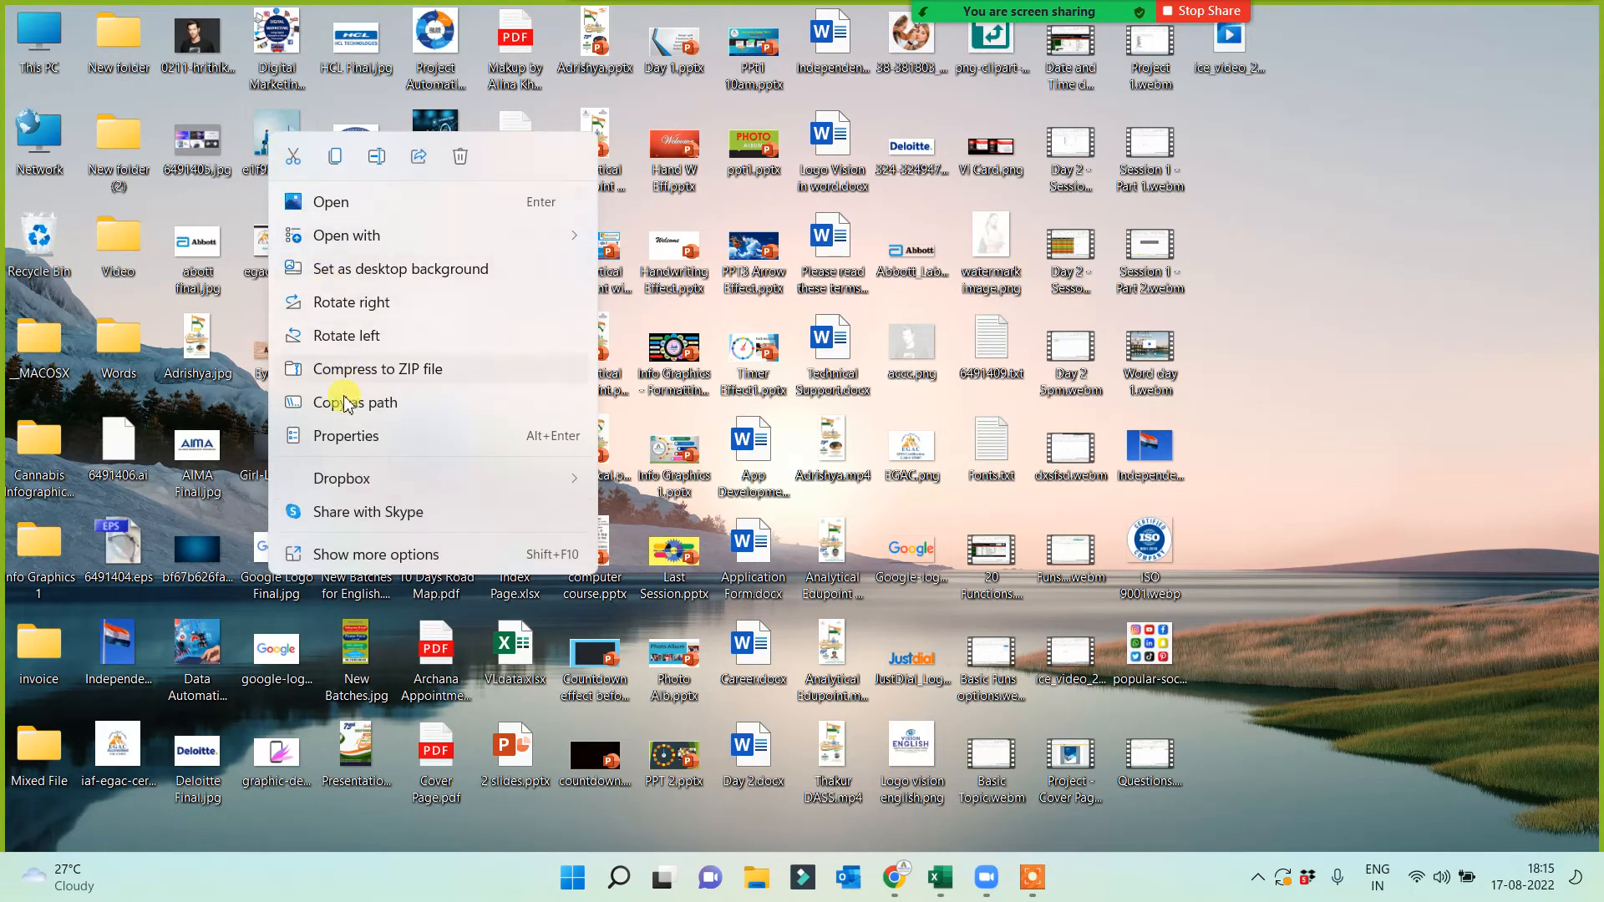
left_click(444, 559)
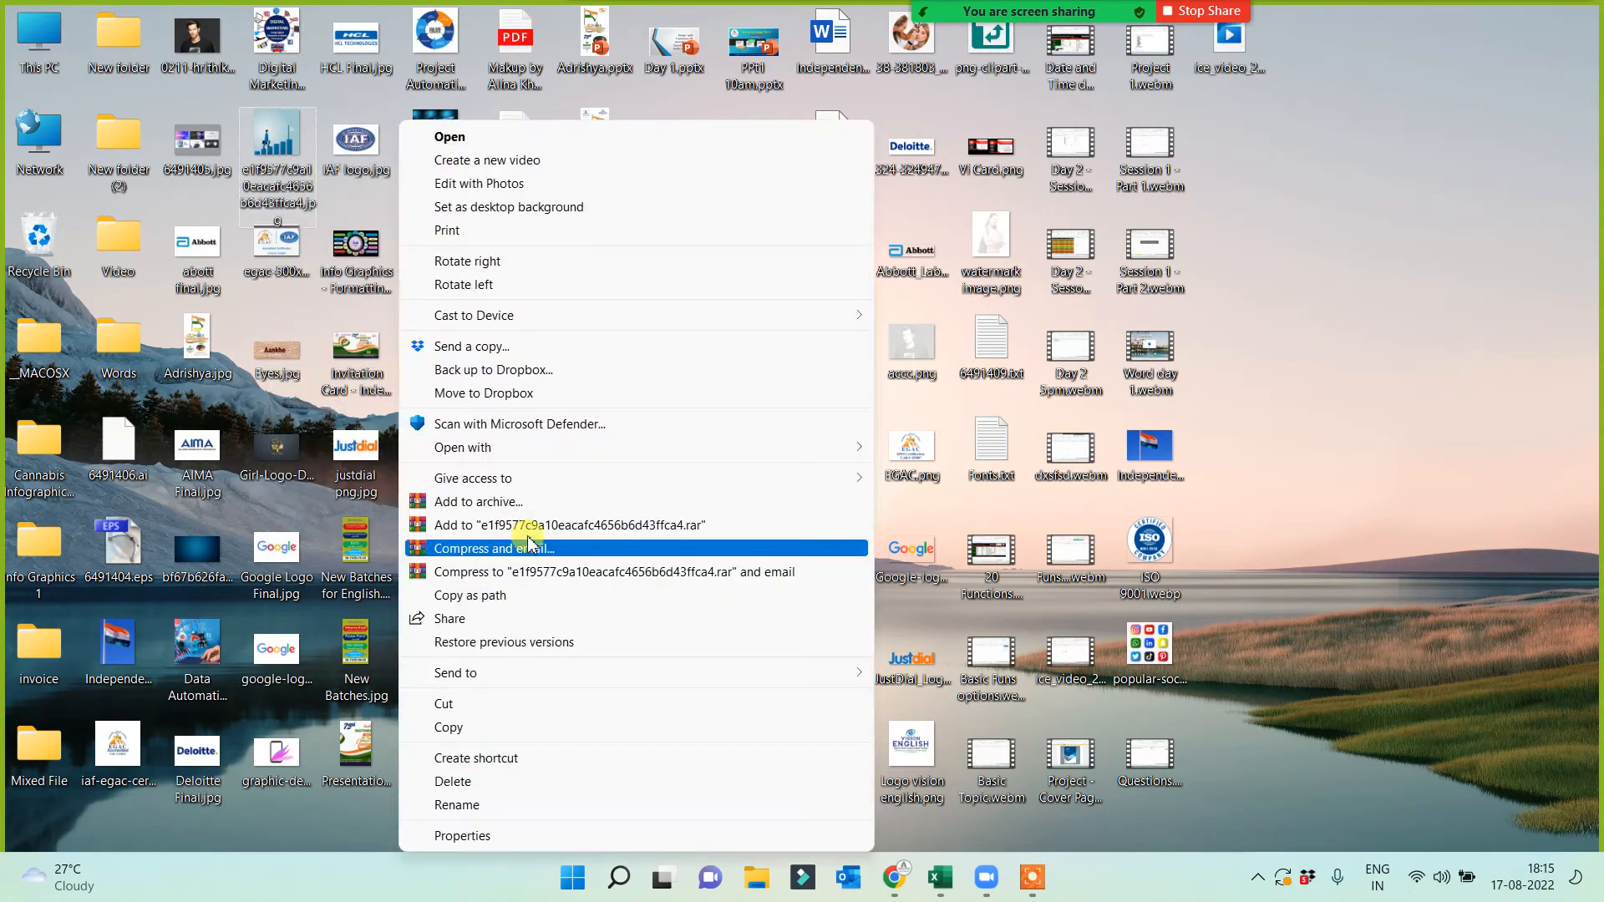
left_click(478, 804)
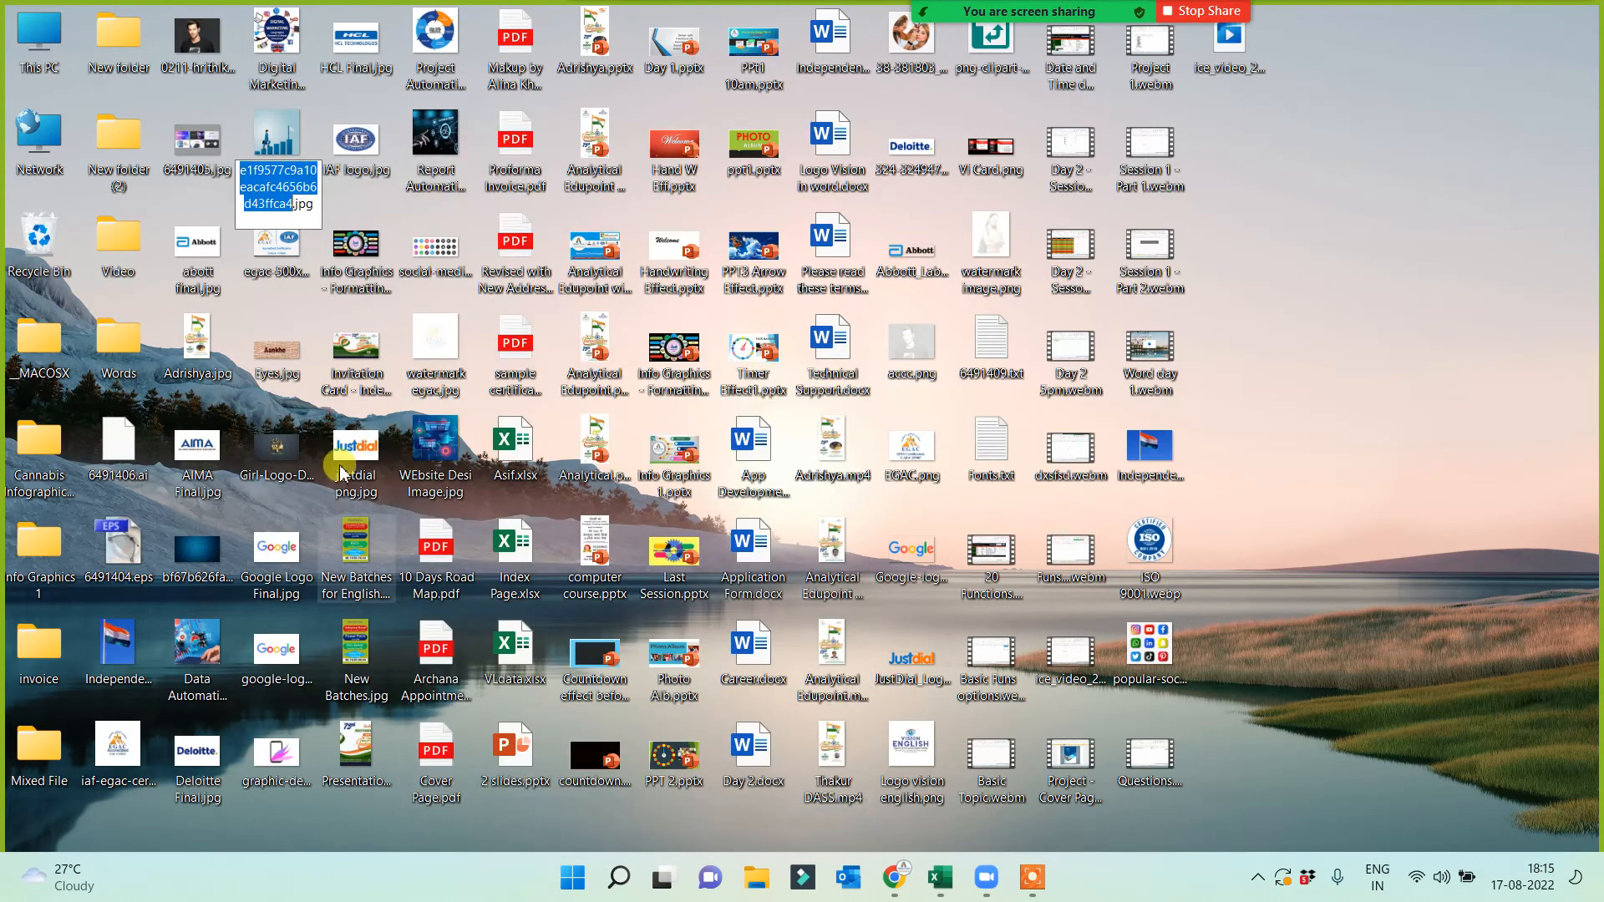
type("R")
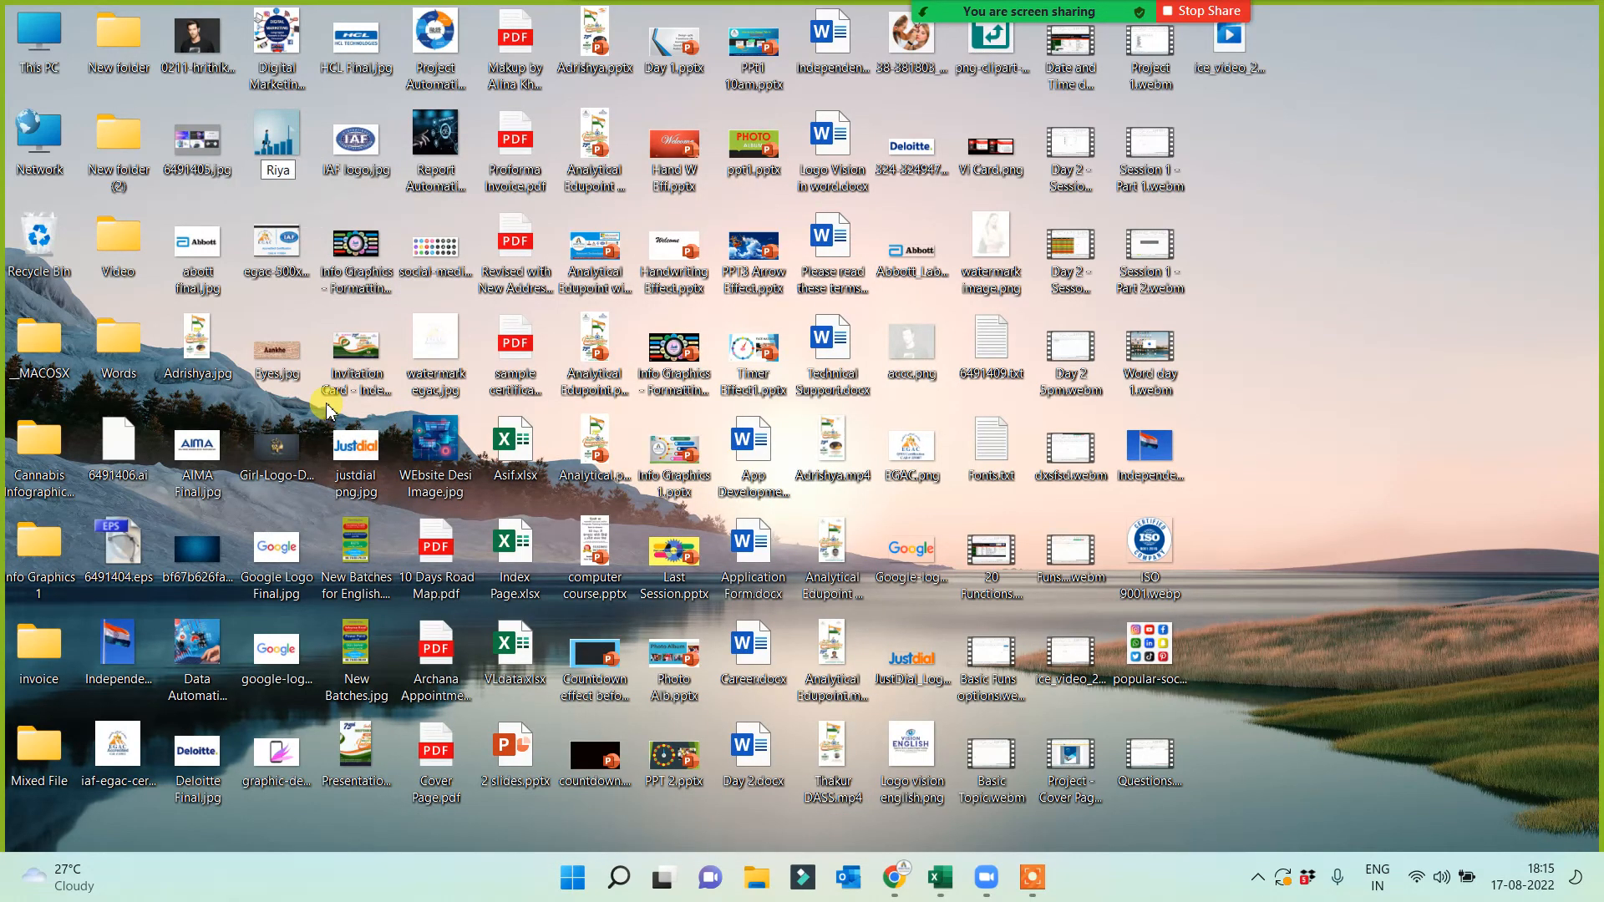
type("iya")
left_click(1323, 274)
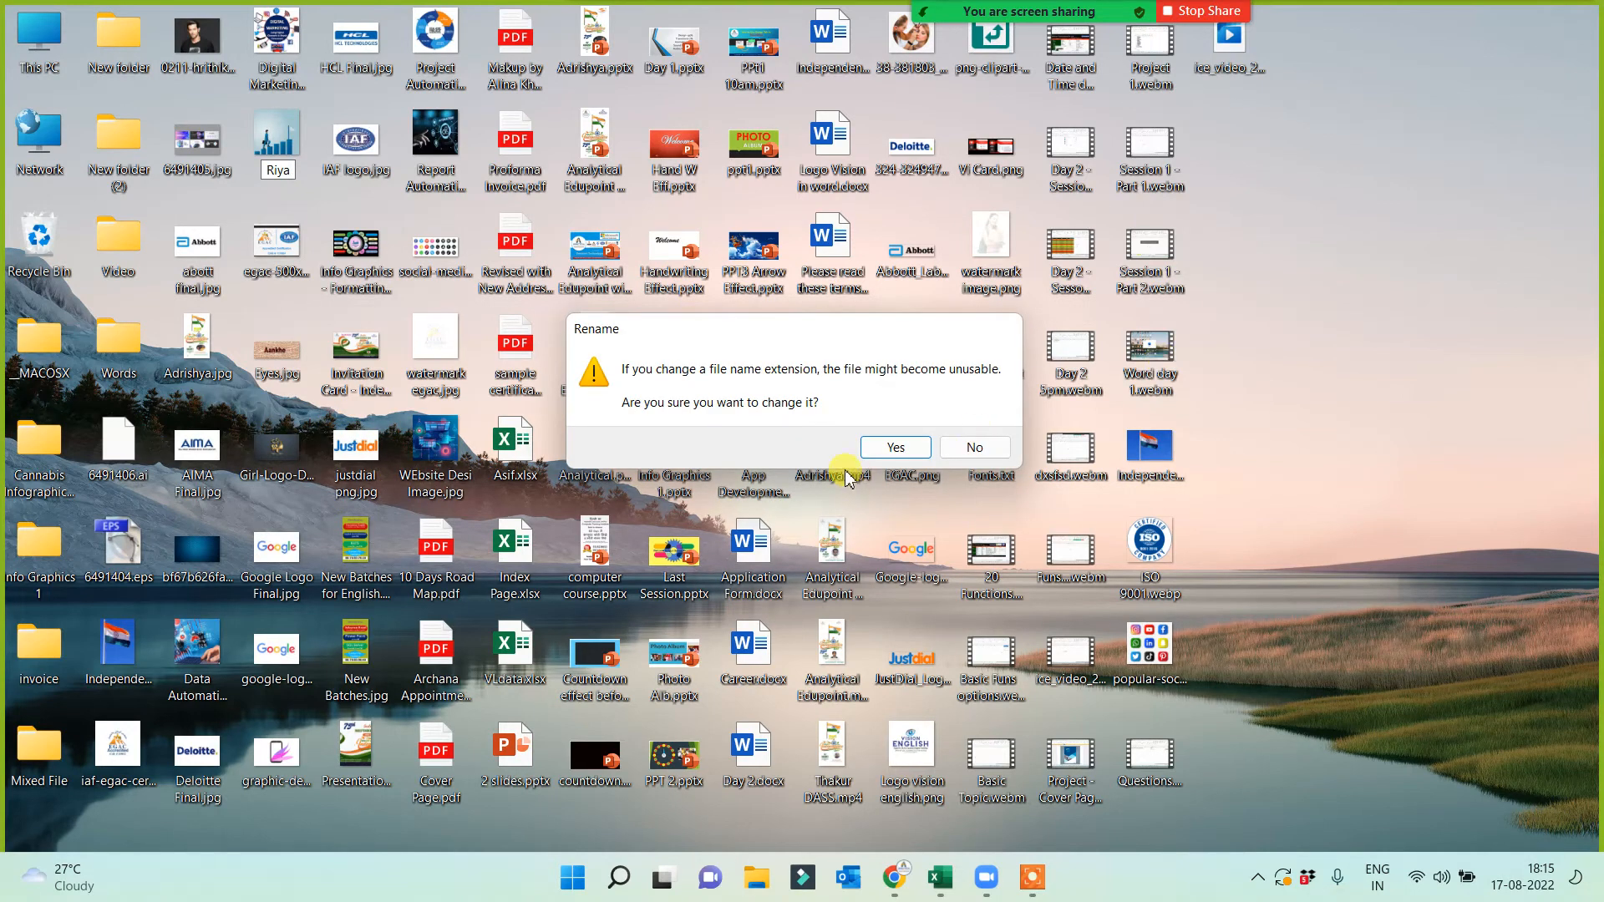
left_click(892, 447)
left_click_drag(1325, 279, 1191, 333)
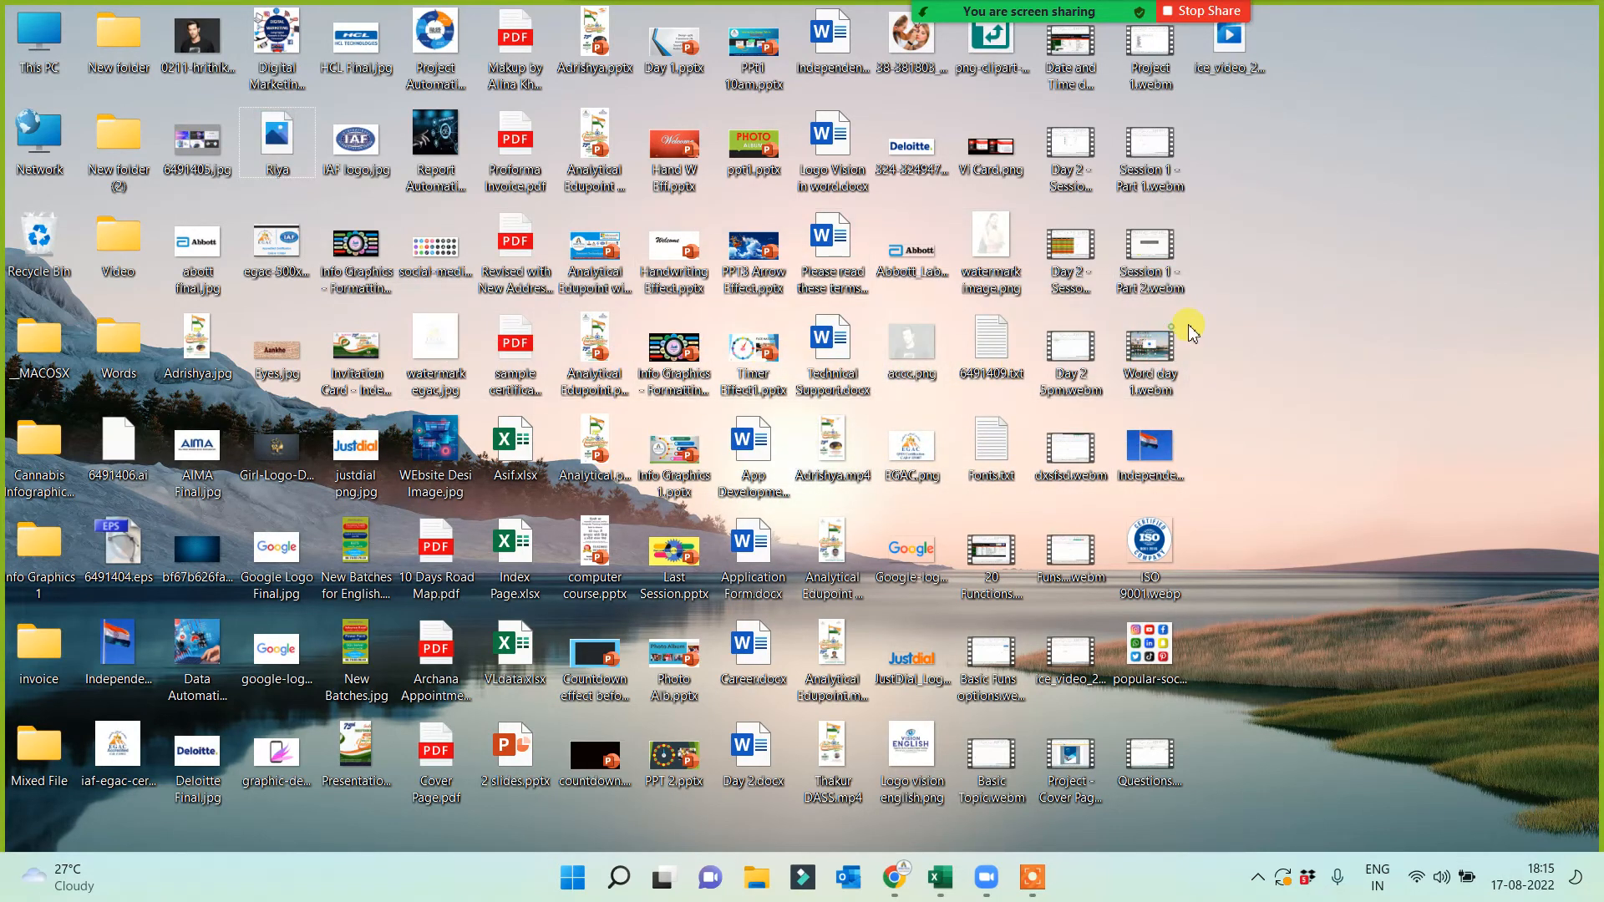
Try to open the renamed extensionless image, look through the apps offered for it, and dismiss the choice
double_click(277, 147)
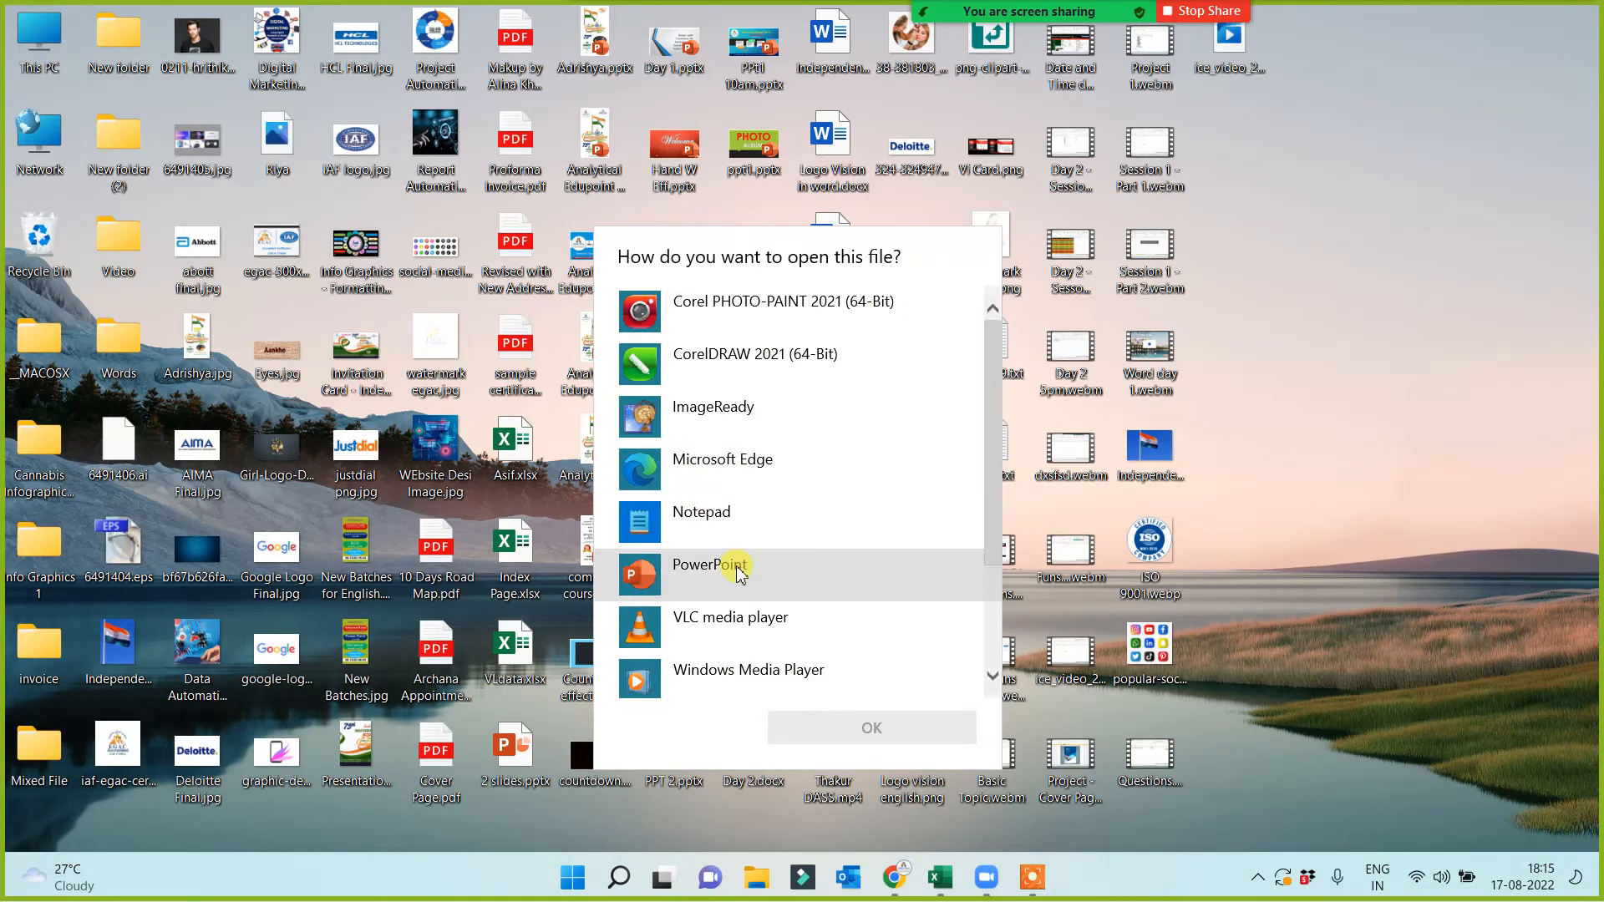
scroll(755, 530, "down", 3)
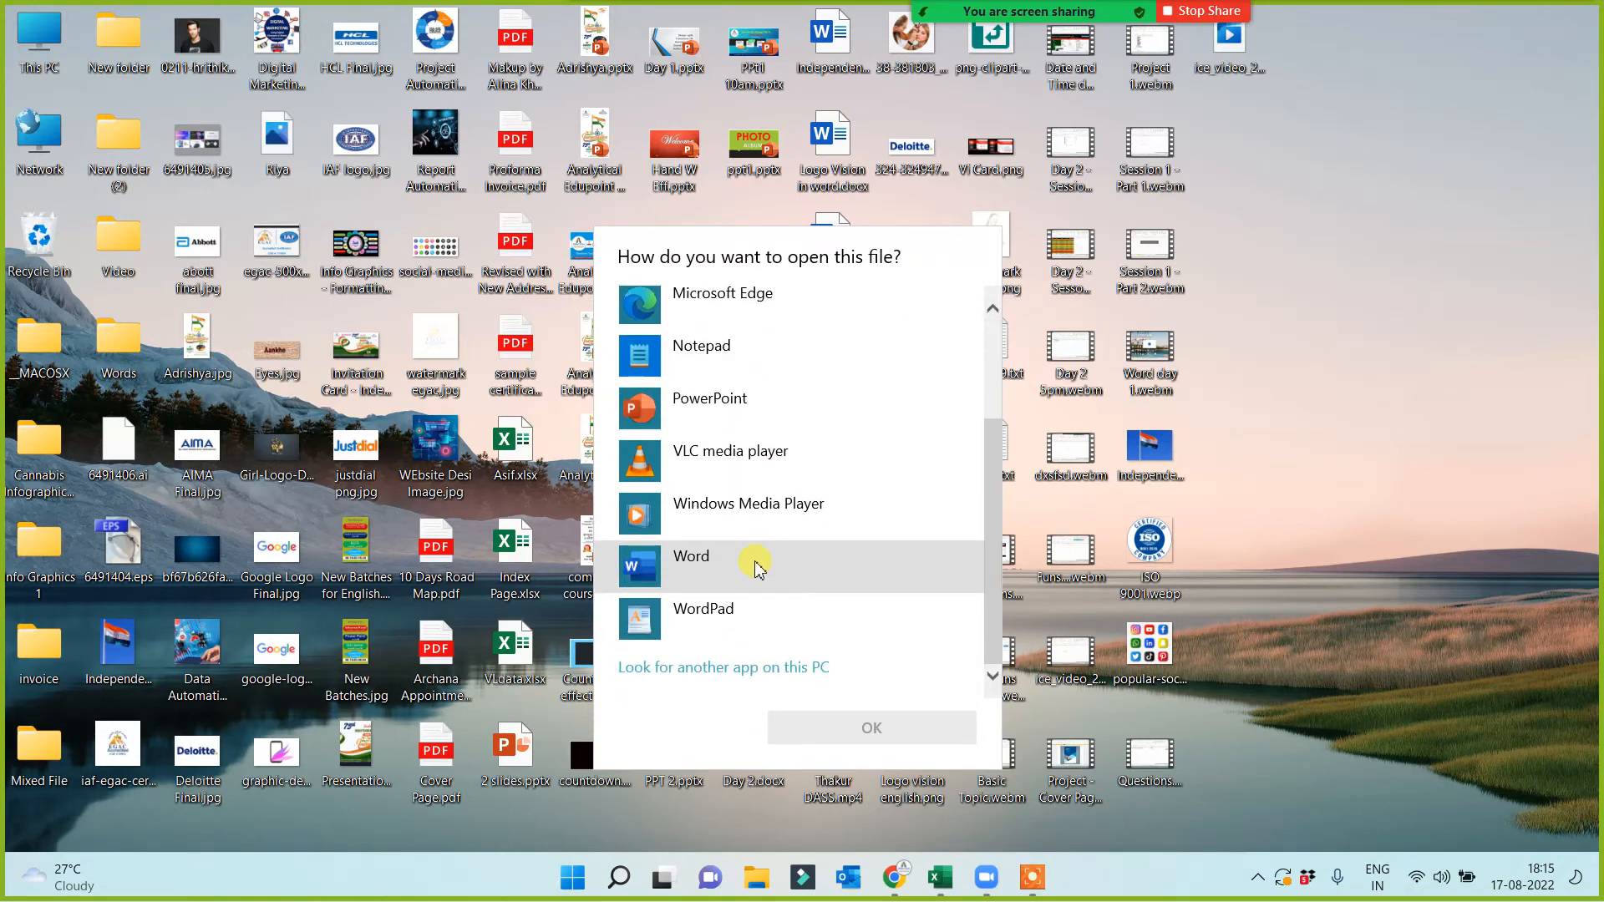
scroll(746, 577, "up", 3)
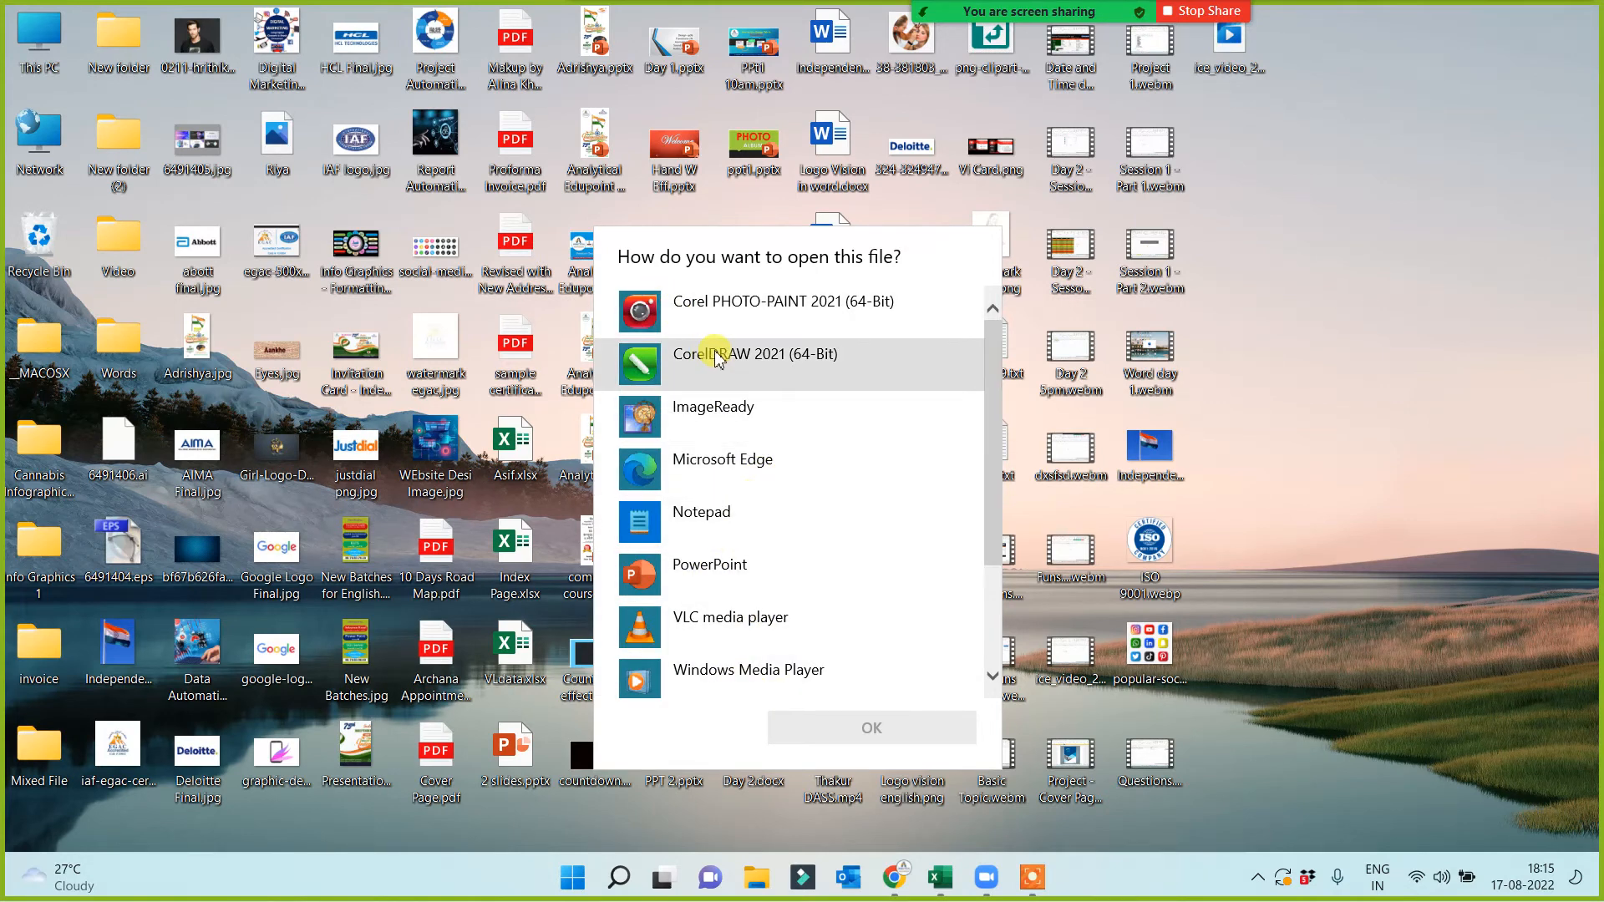
left_click(1422, 314)
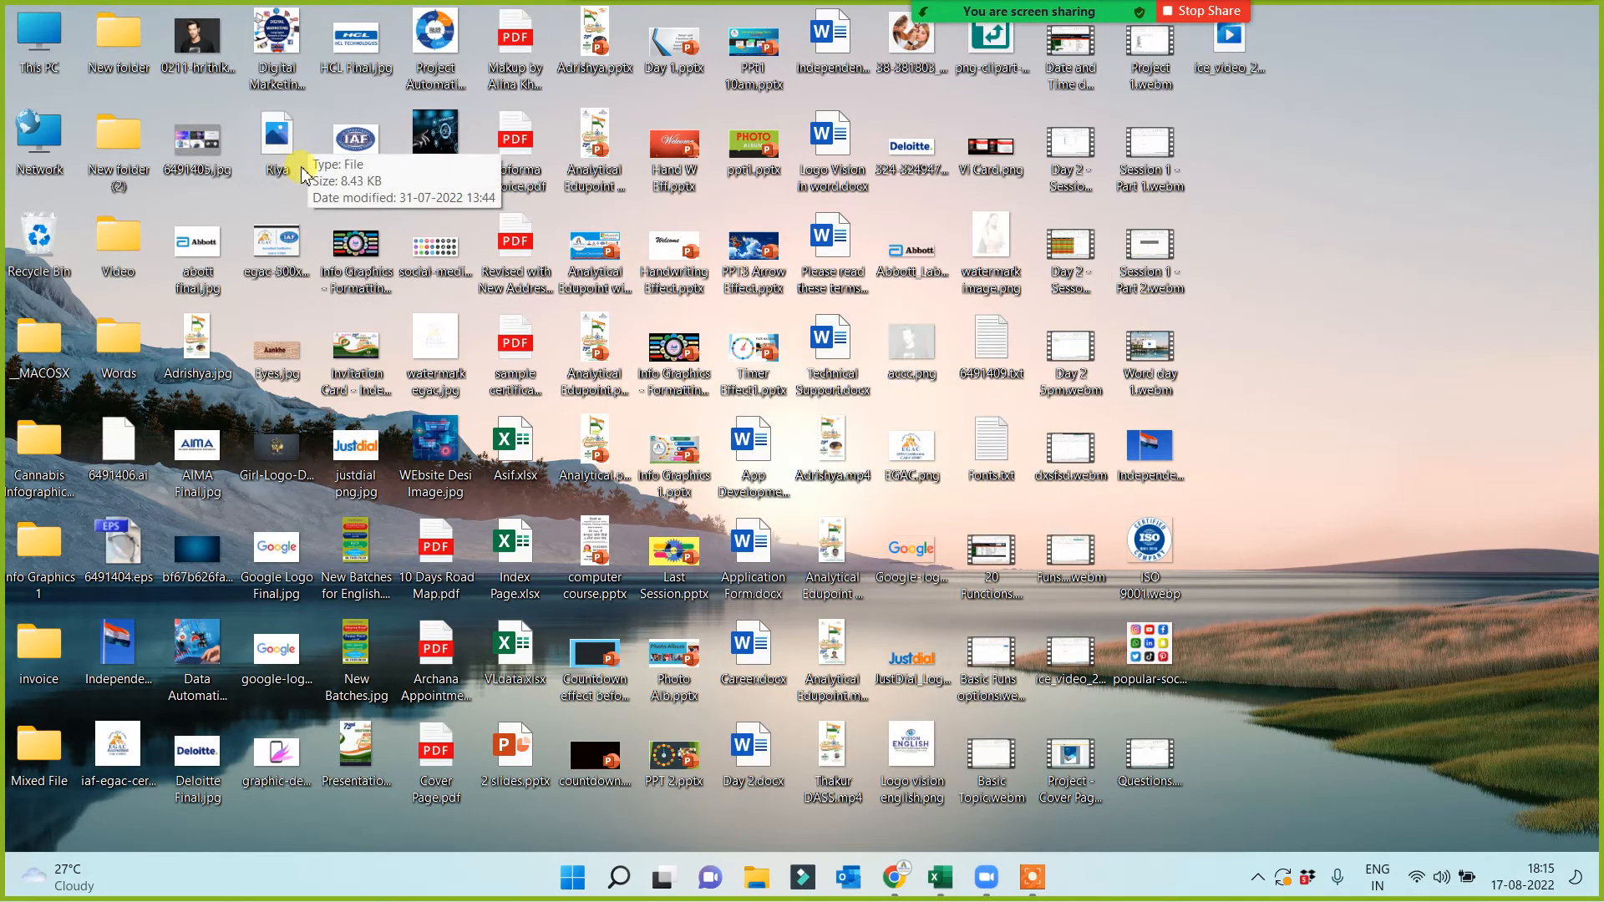
Switch back to the Book5 workbook in Excel
key("super+Tab")
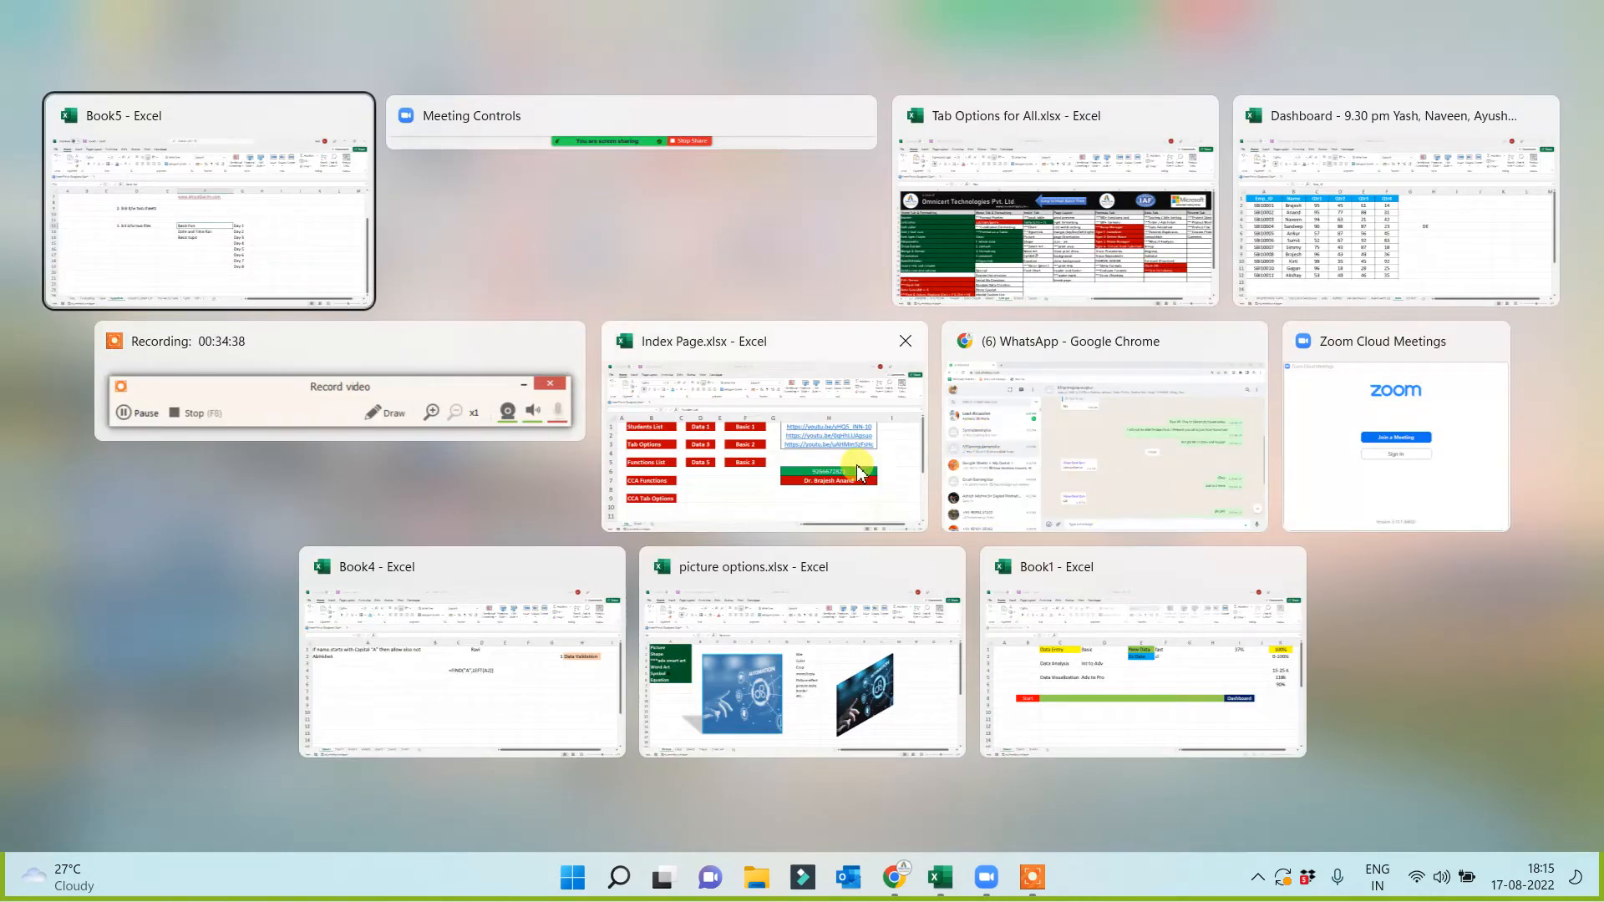
key("Escape")
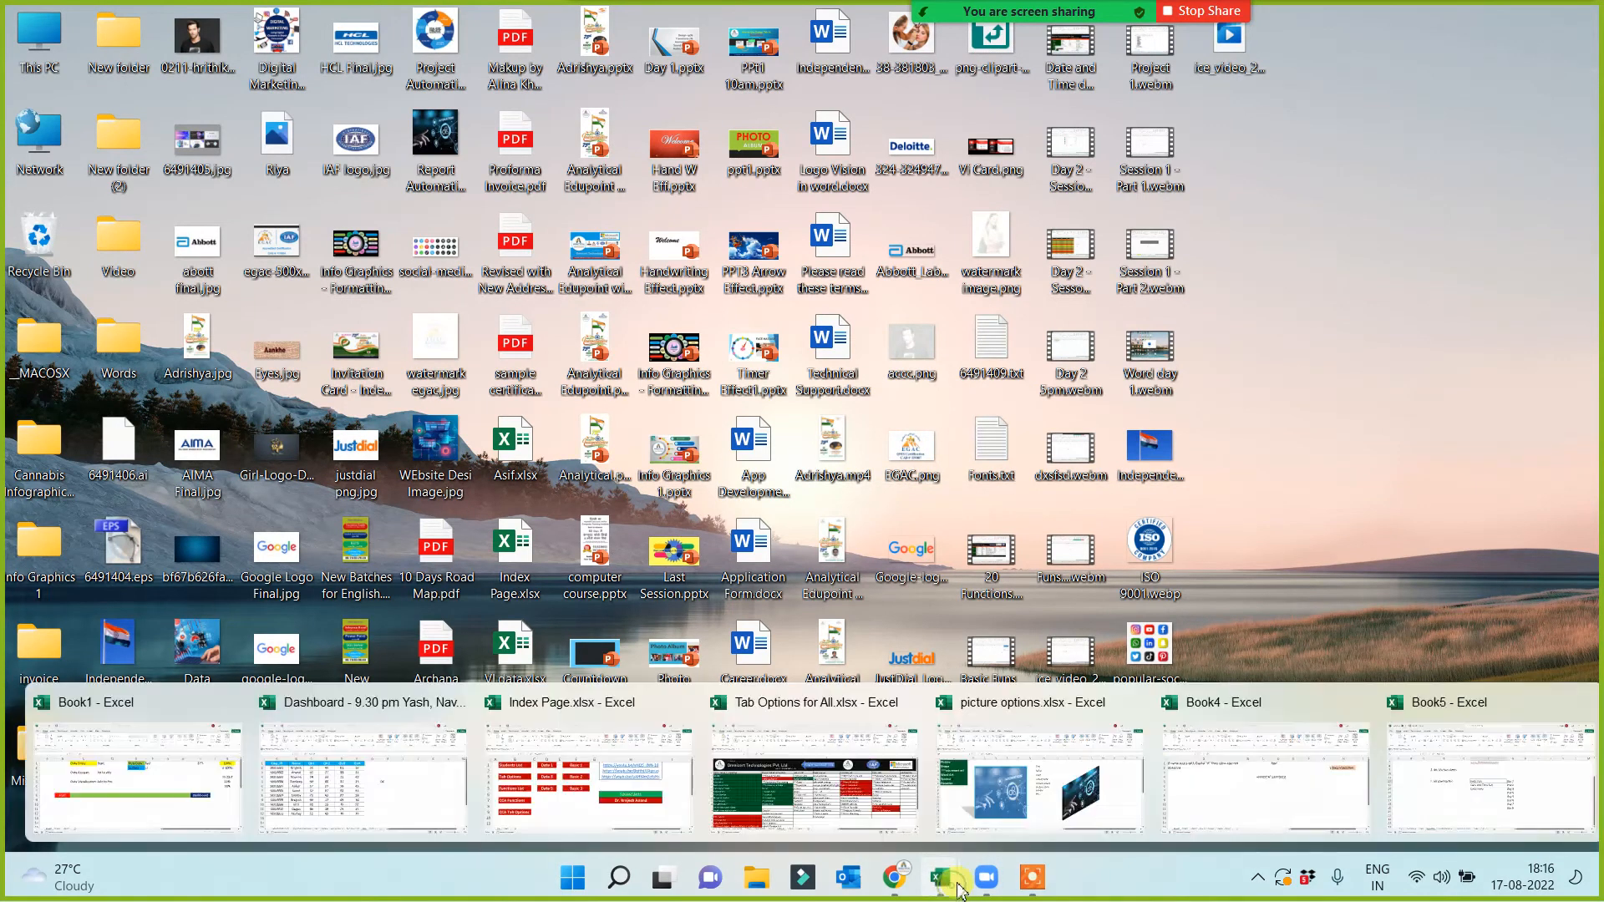
key("alt+Tab")
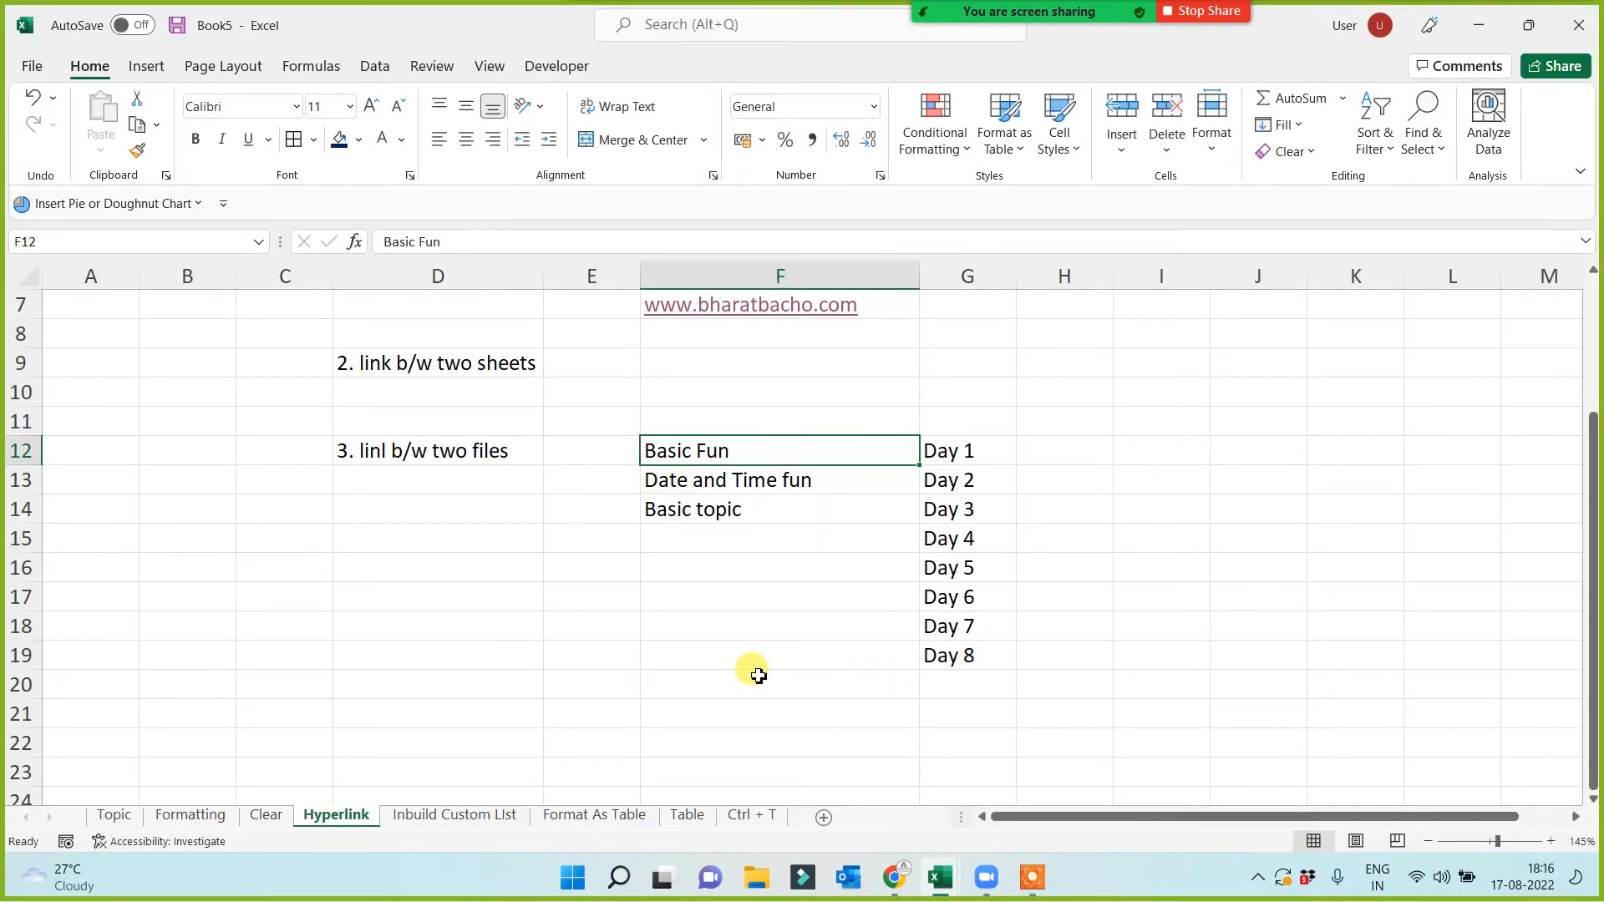
left_click(567, 654)
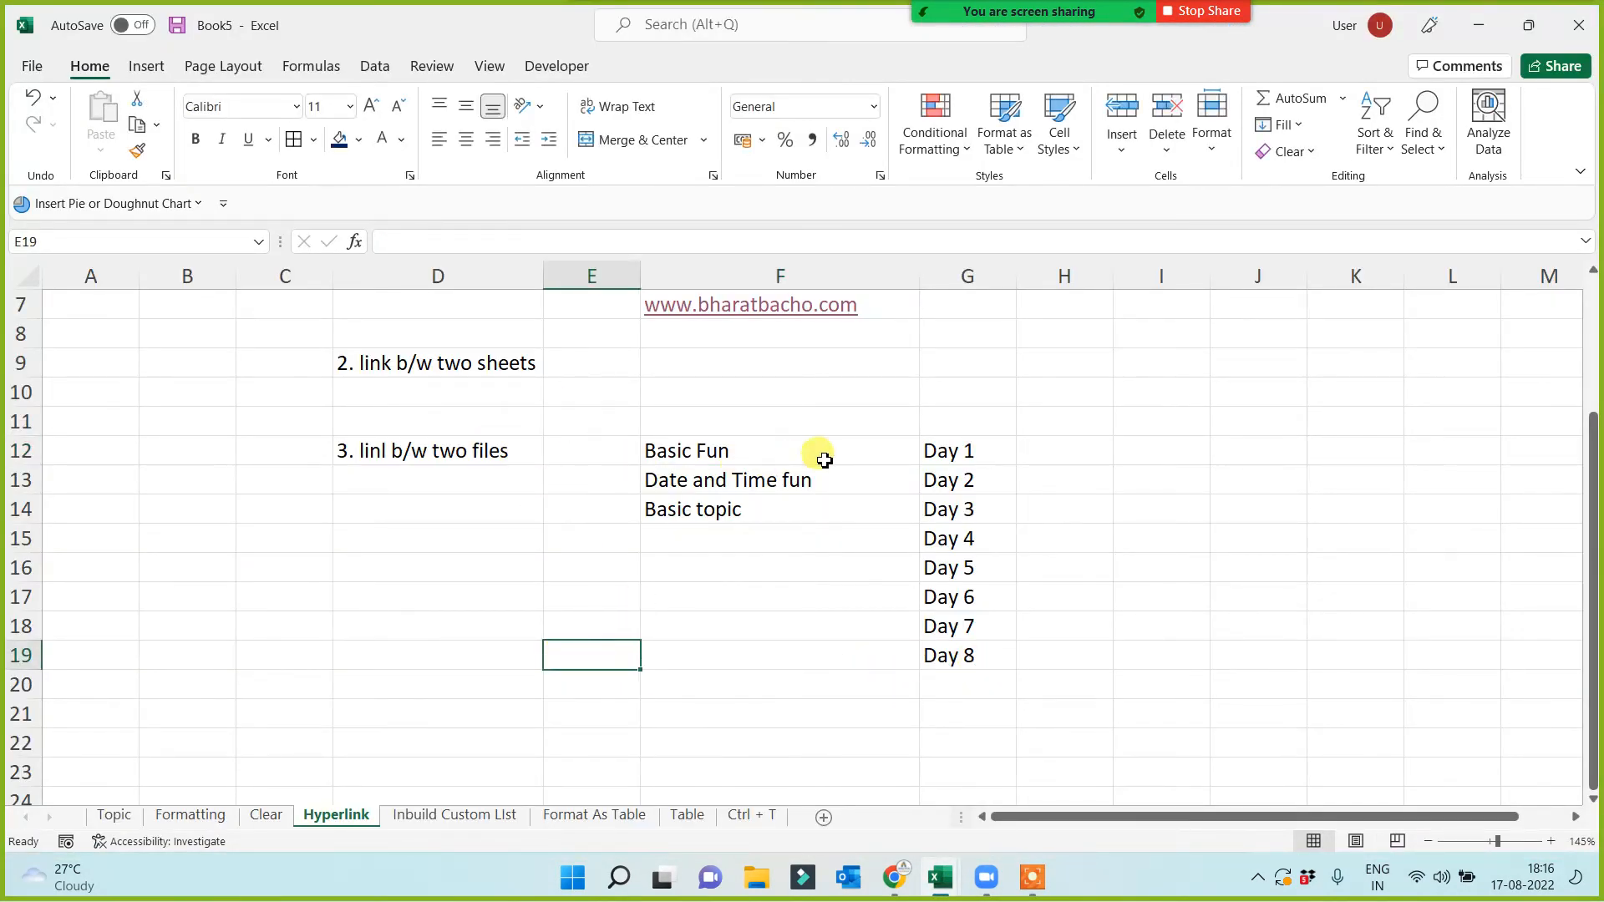
left_click(931, 449)
left_click(729, 449)
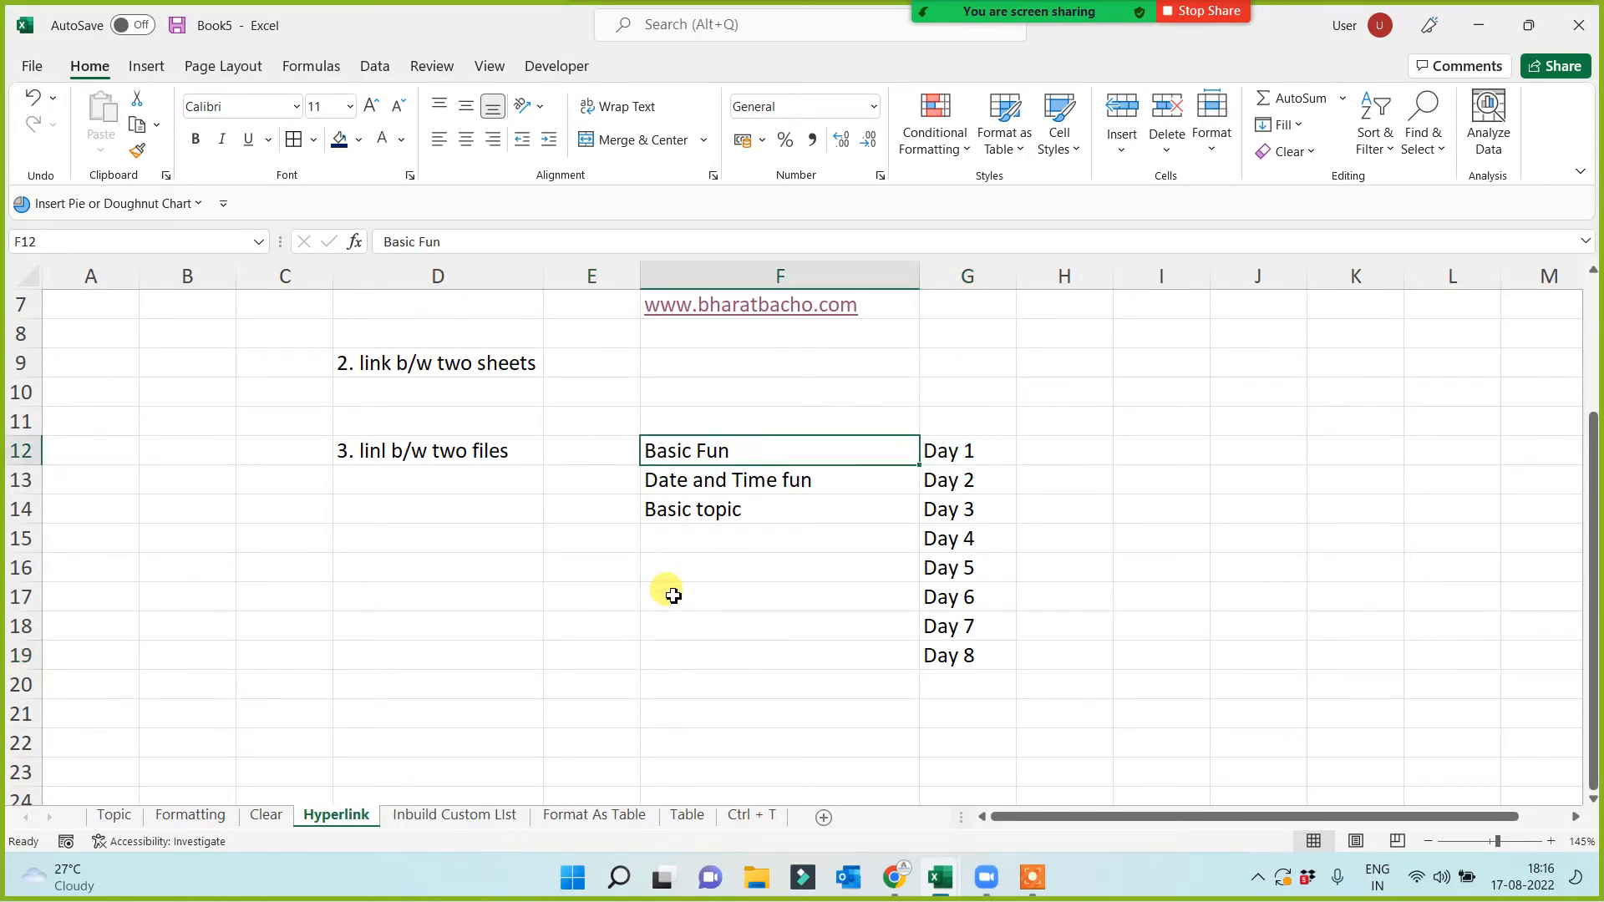
left_click(720, 654)
left_click(739, 451)
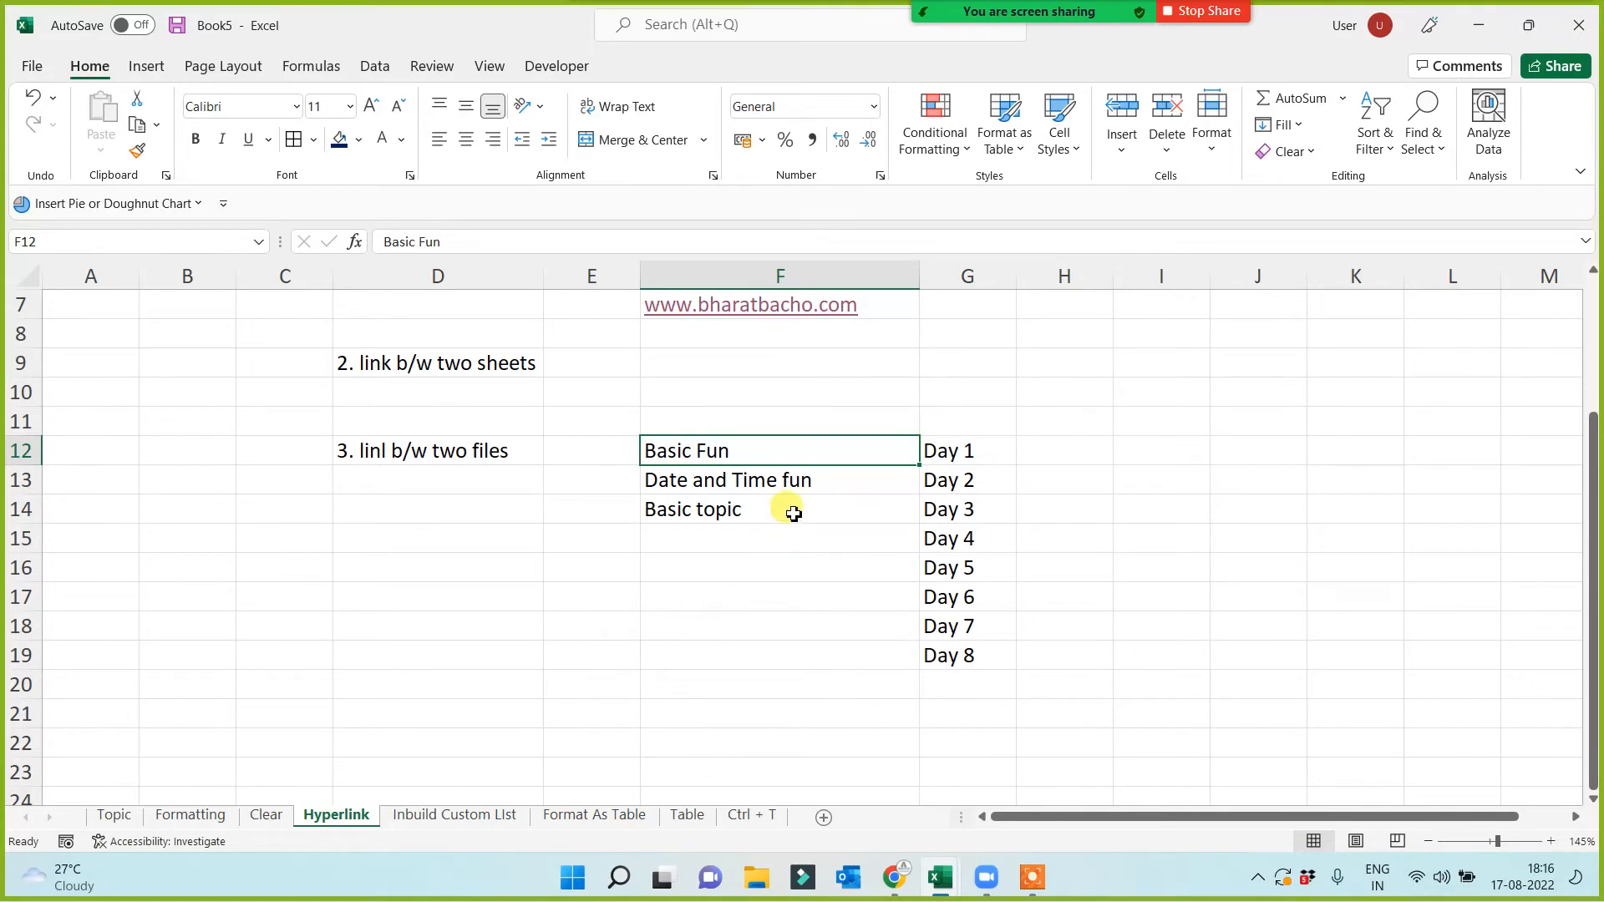
Start a hyperlink to an existing file for Date and Time fun in F13, browsing to Class Work Data on the Analytical (E:) drive
key("Down")
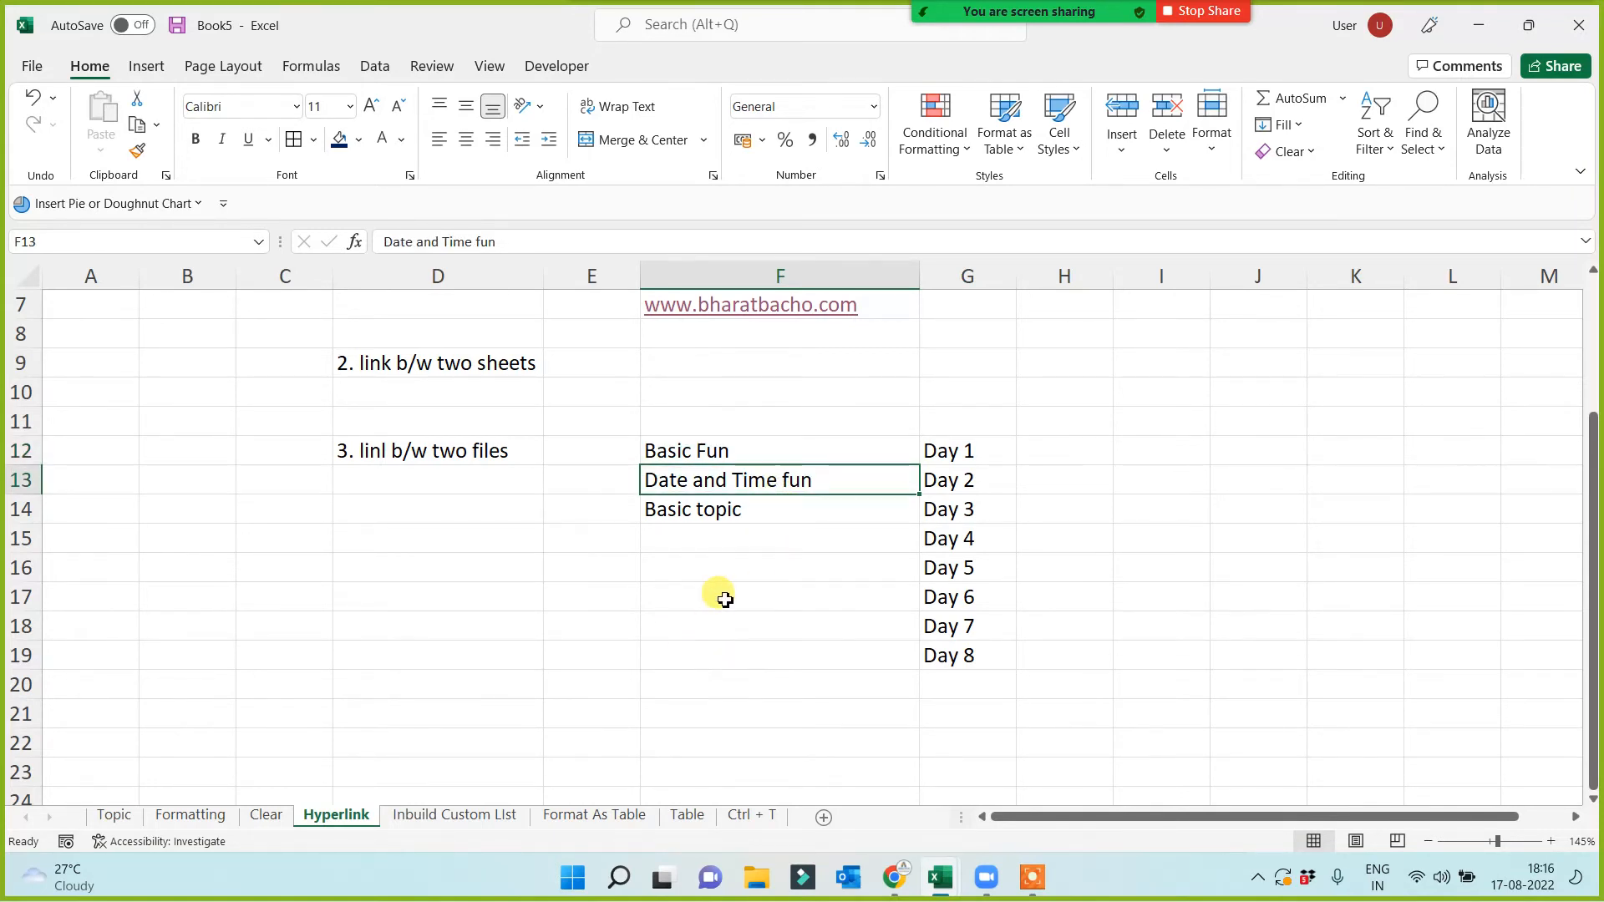
right_click(737, 479)
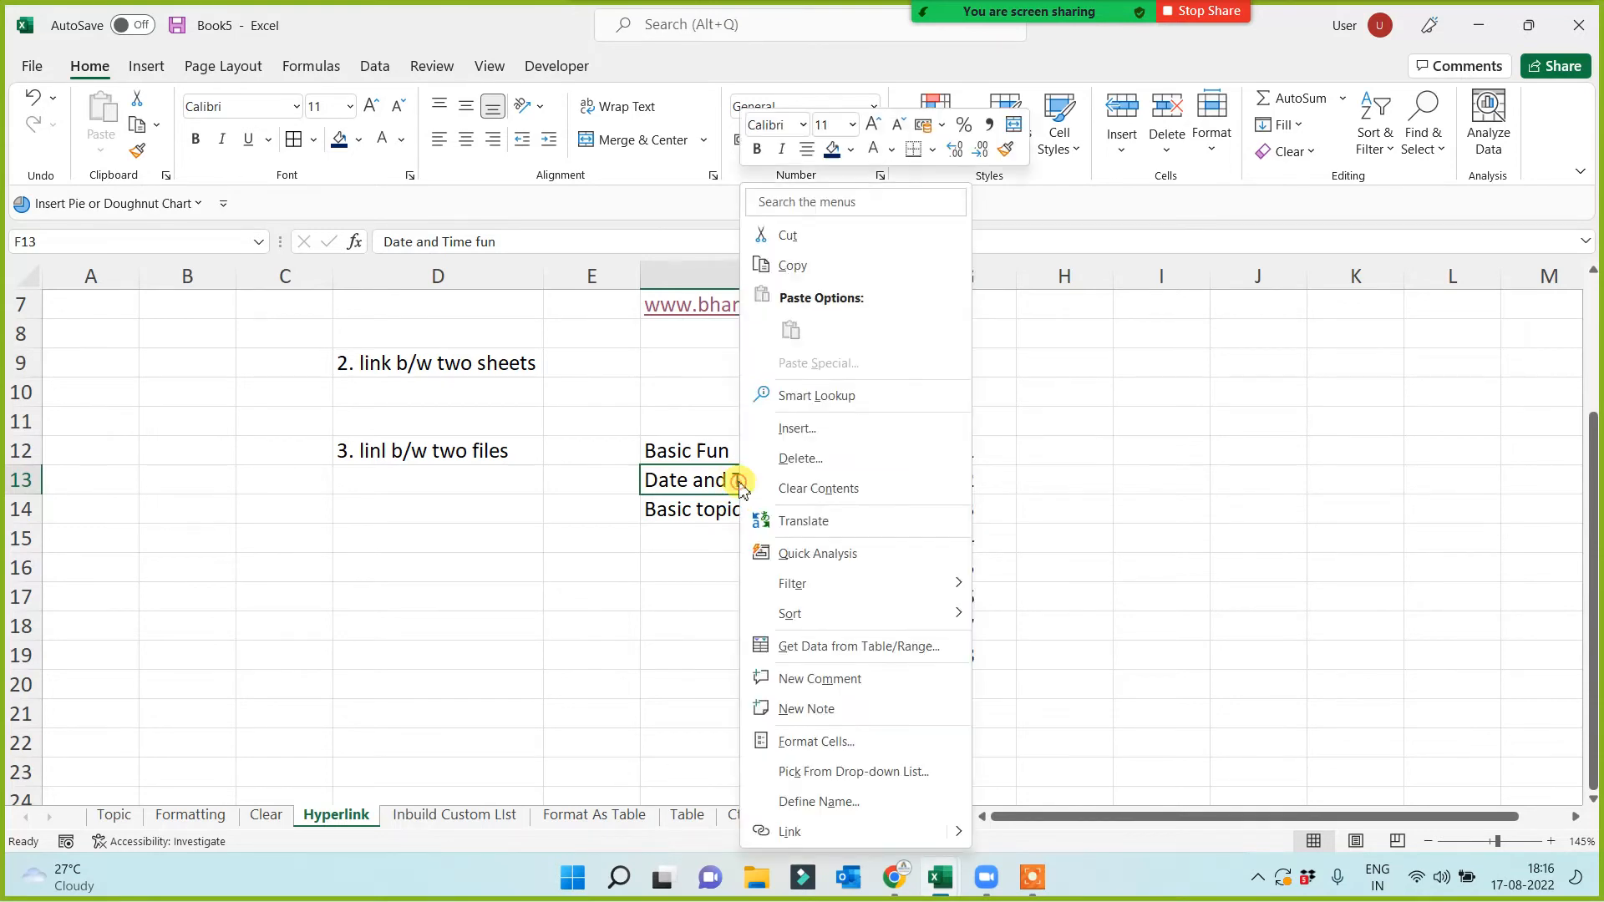
left_click(789, 831)
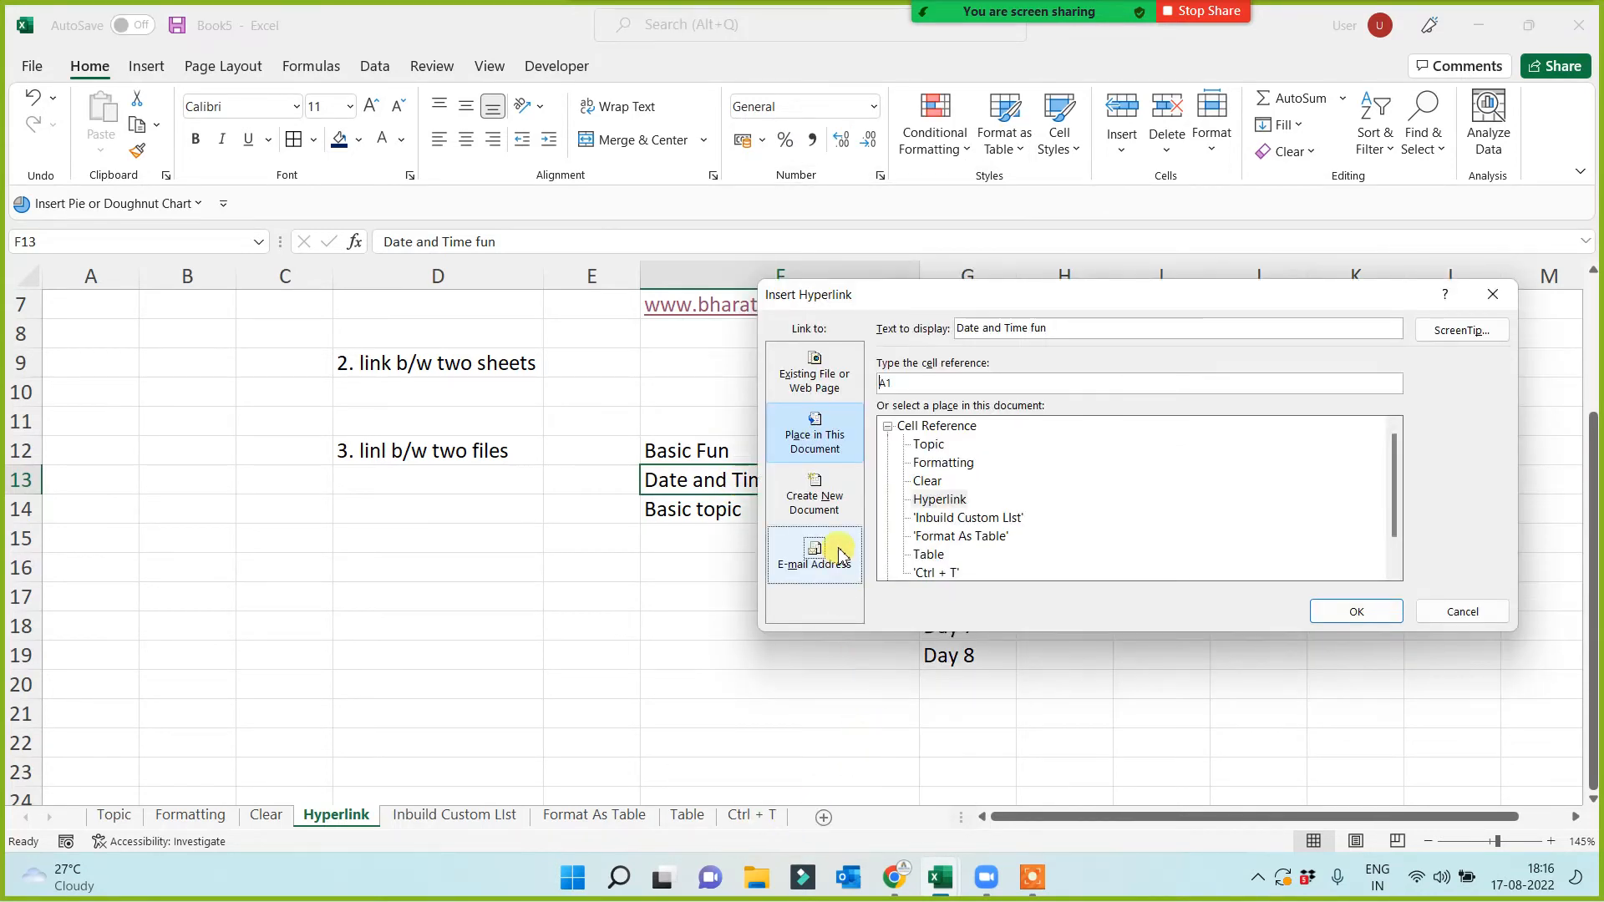
left_click(816, 367)
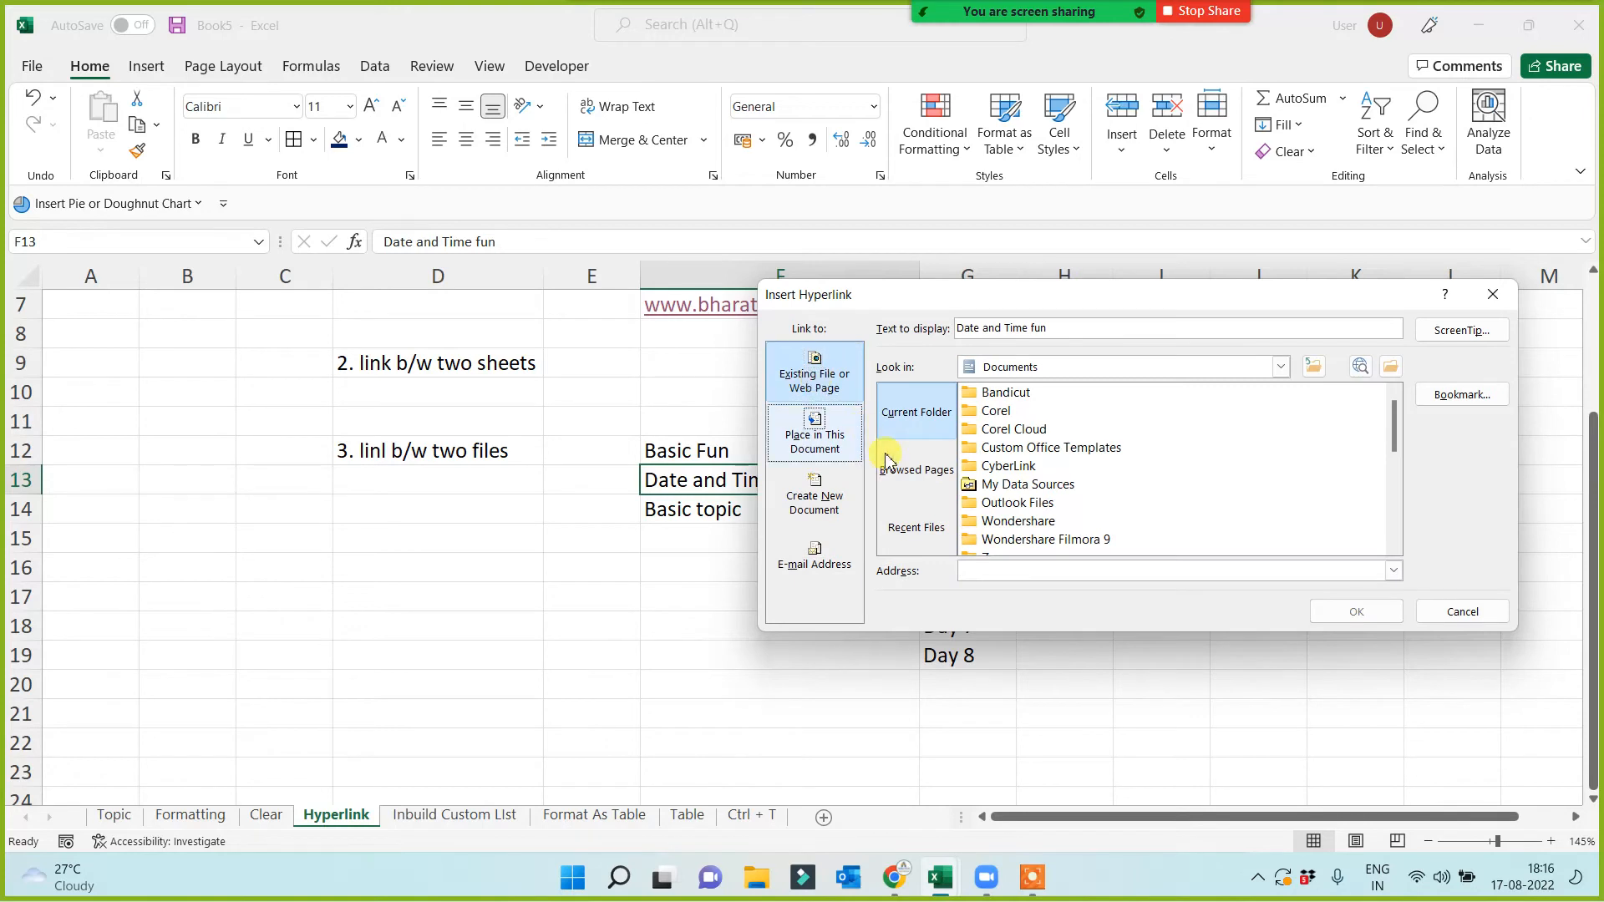
left_click(1133, 368)
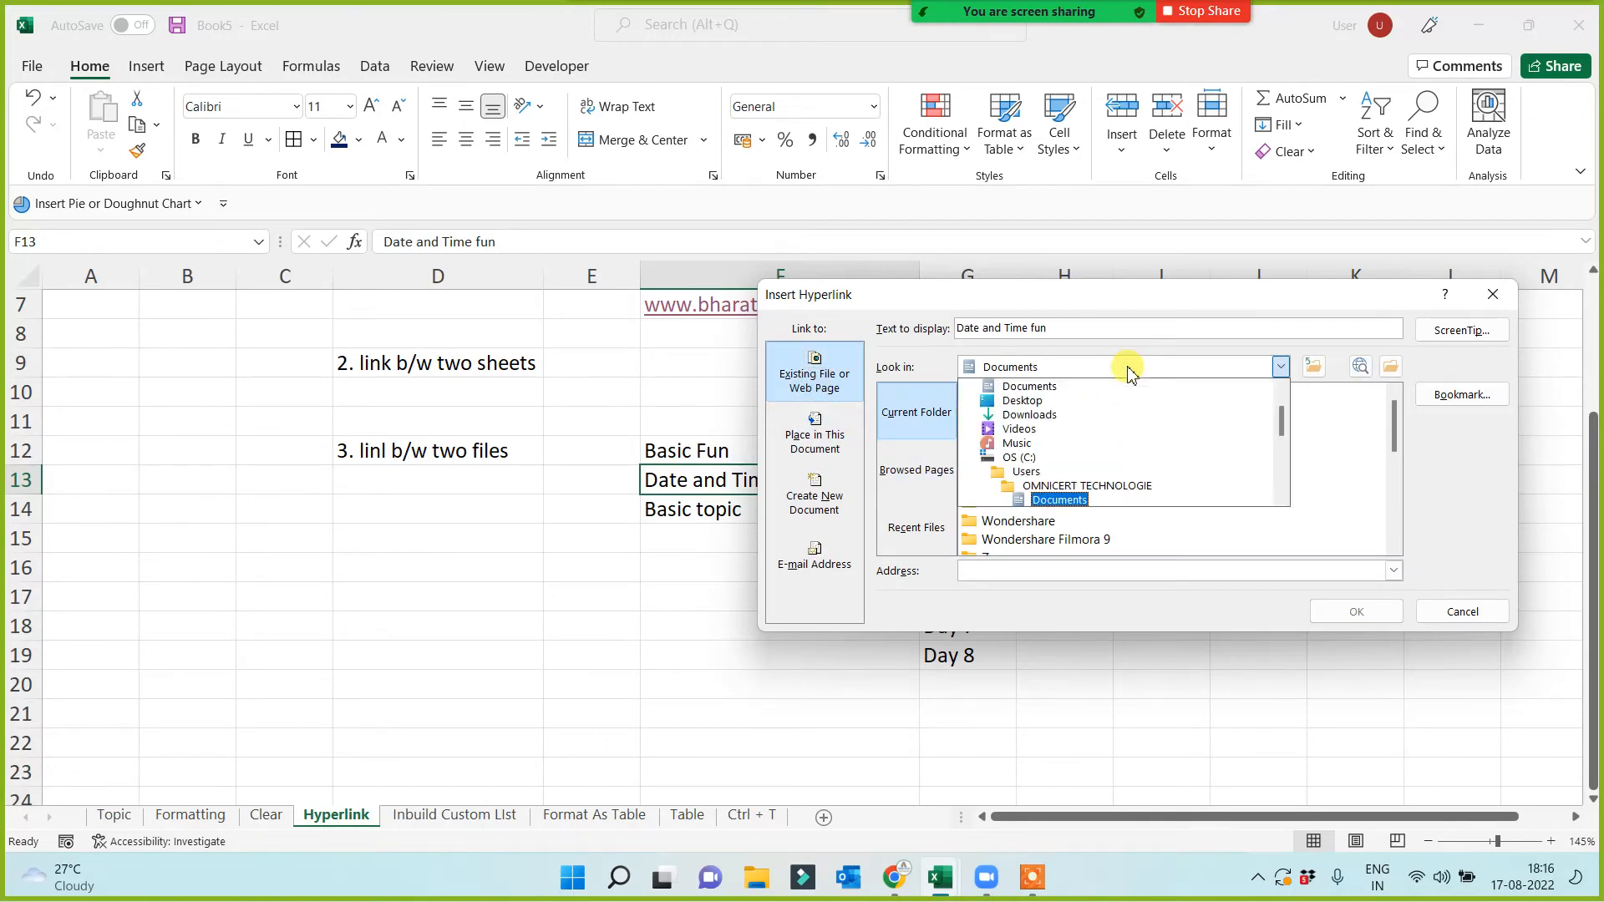
scroll(1091, 417, "down", 1)
scroll(1078, 443, "up", 3)
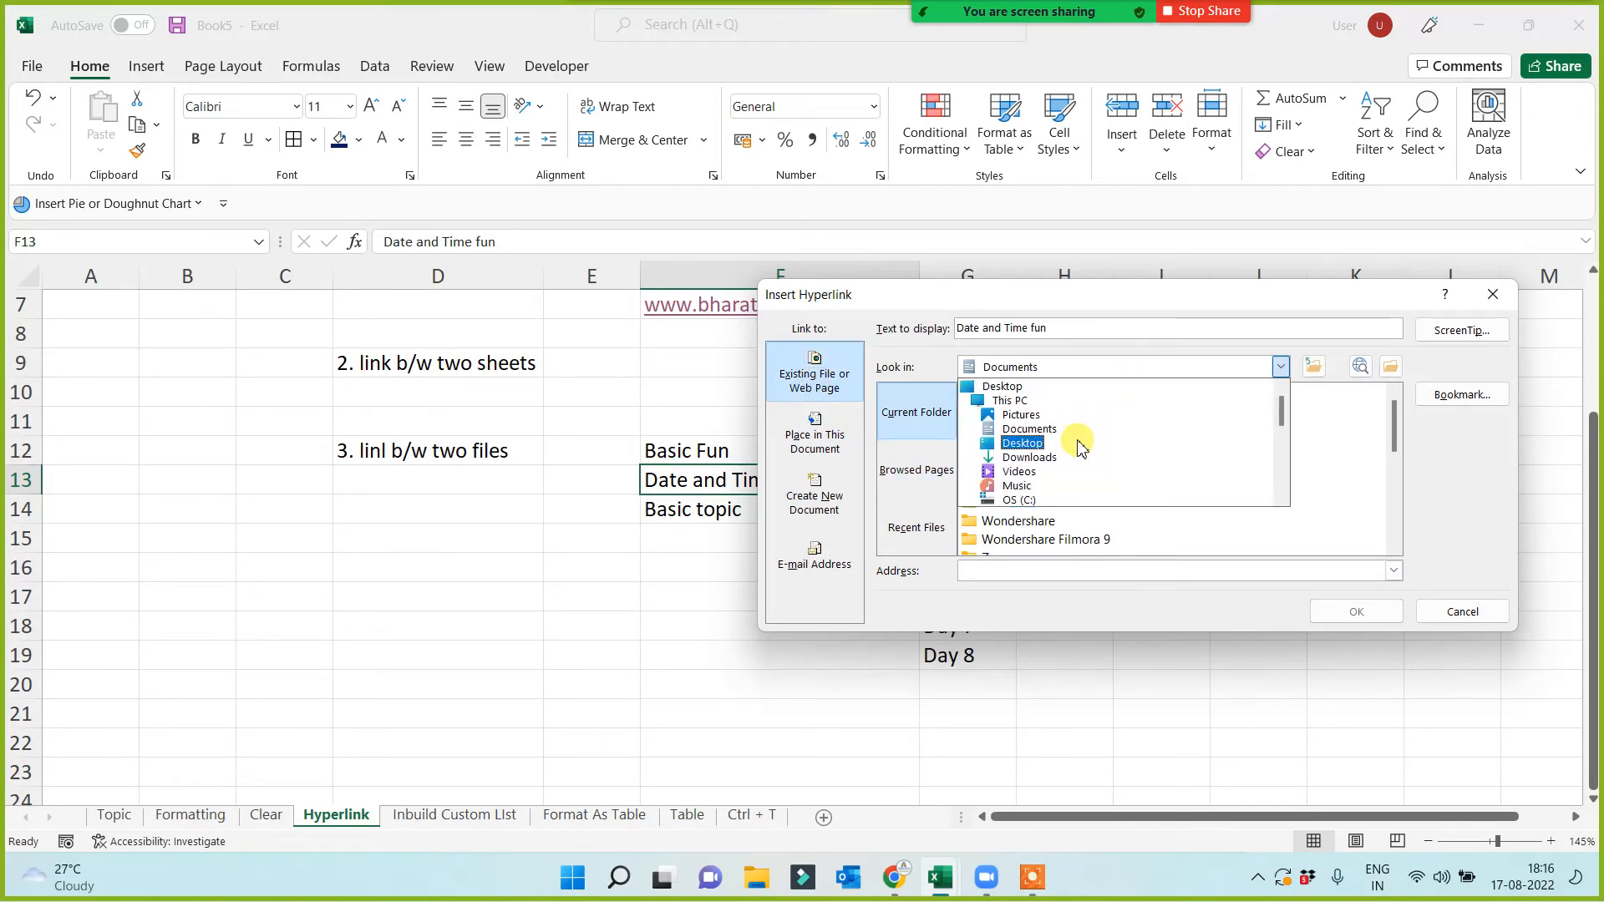
scroll(1078, 451, "down", 3)
left_click(1043, 491)
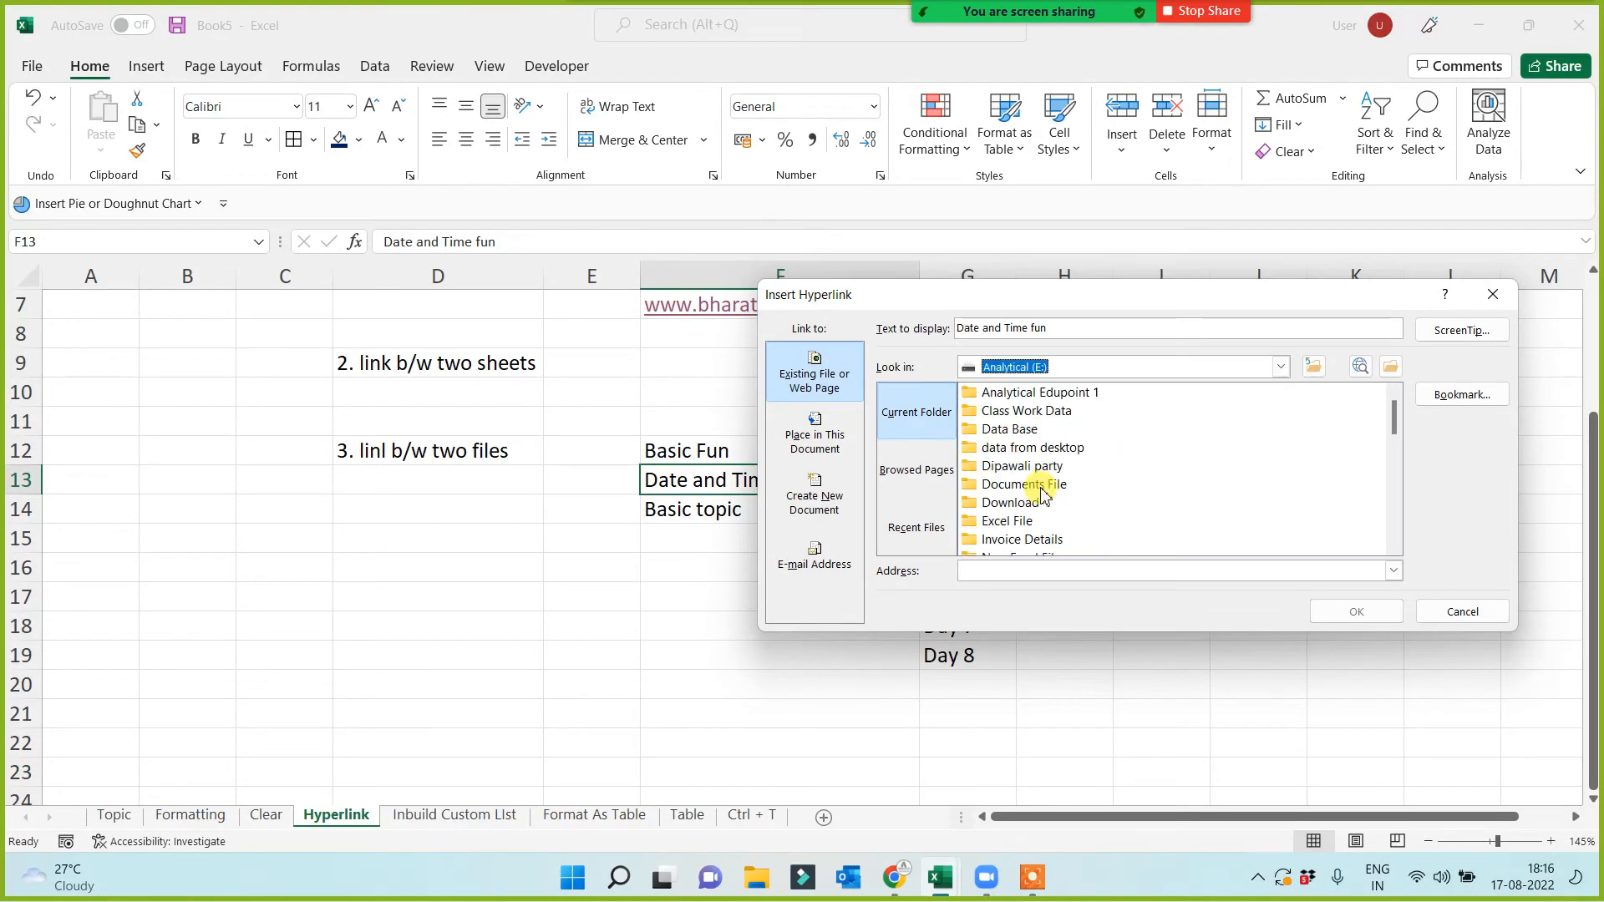
double_click(1024, 411)
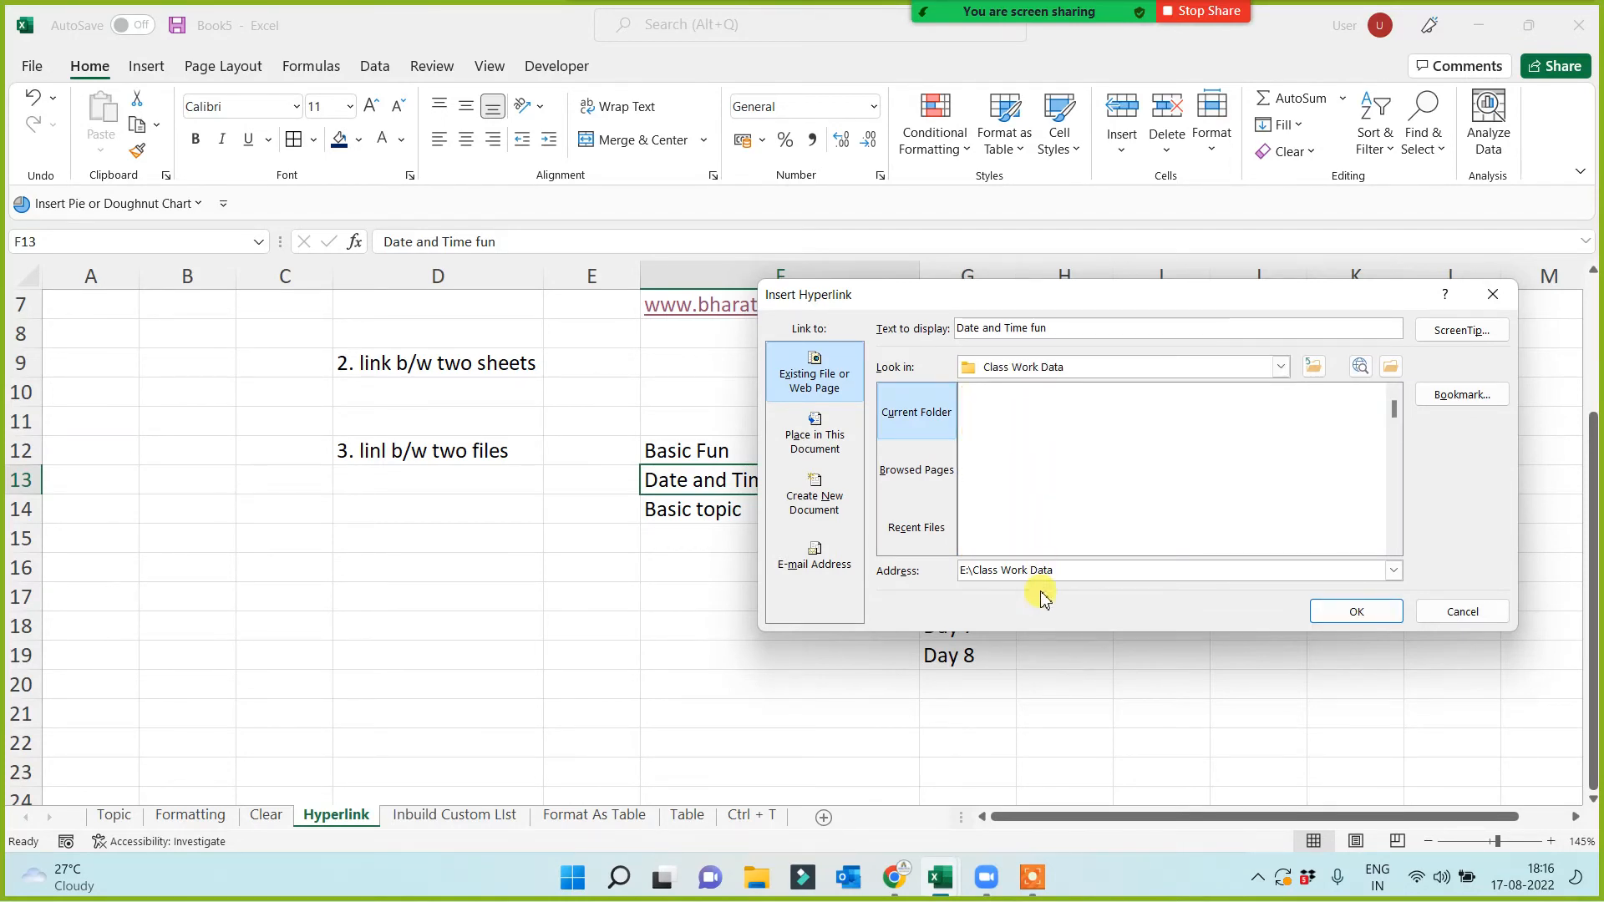
Find Date 1 + Date 2.xlsx in the folder's file list and create the hyperlink to it
left_click_drag(1068, 570, 833, 574)
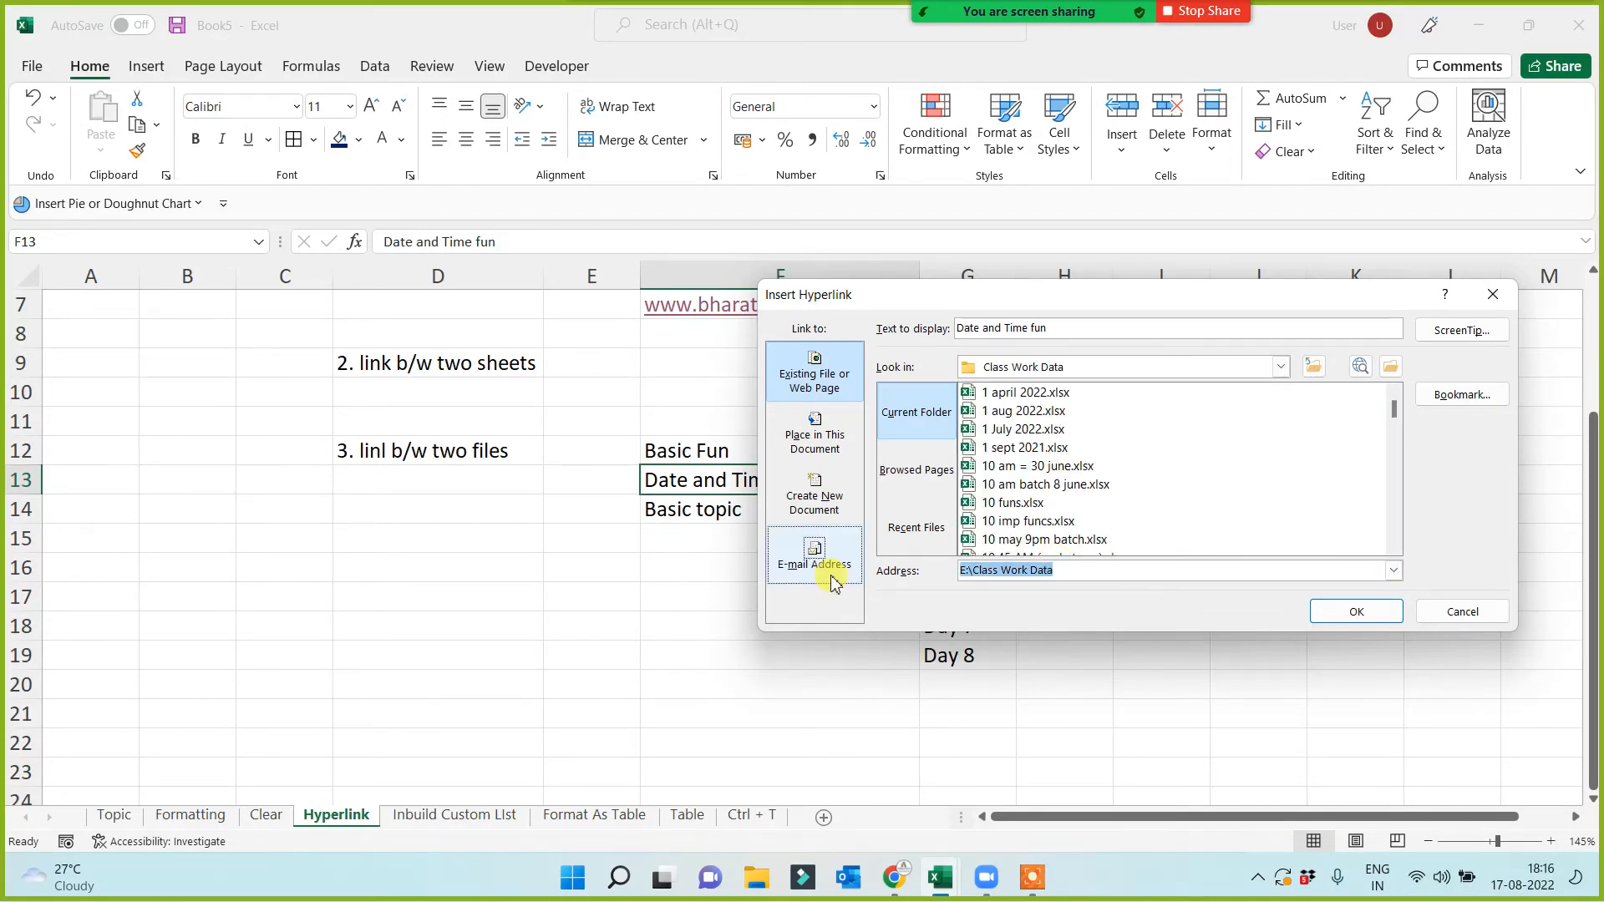
type("dat")
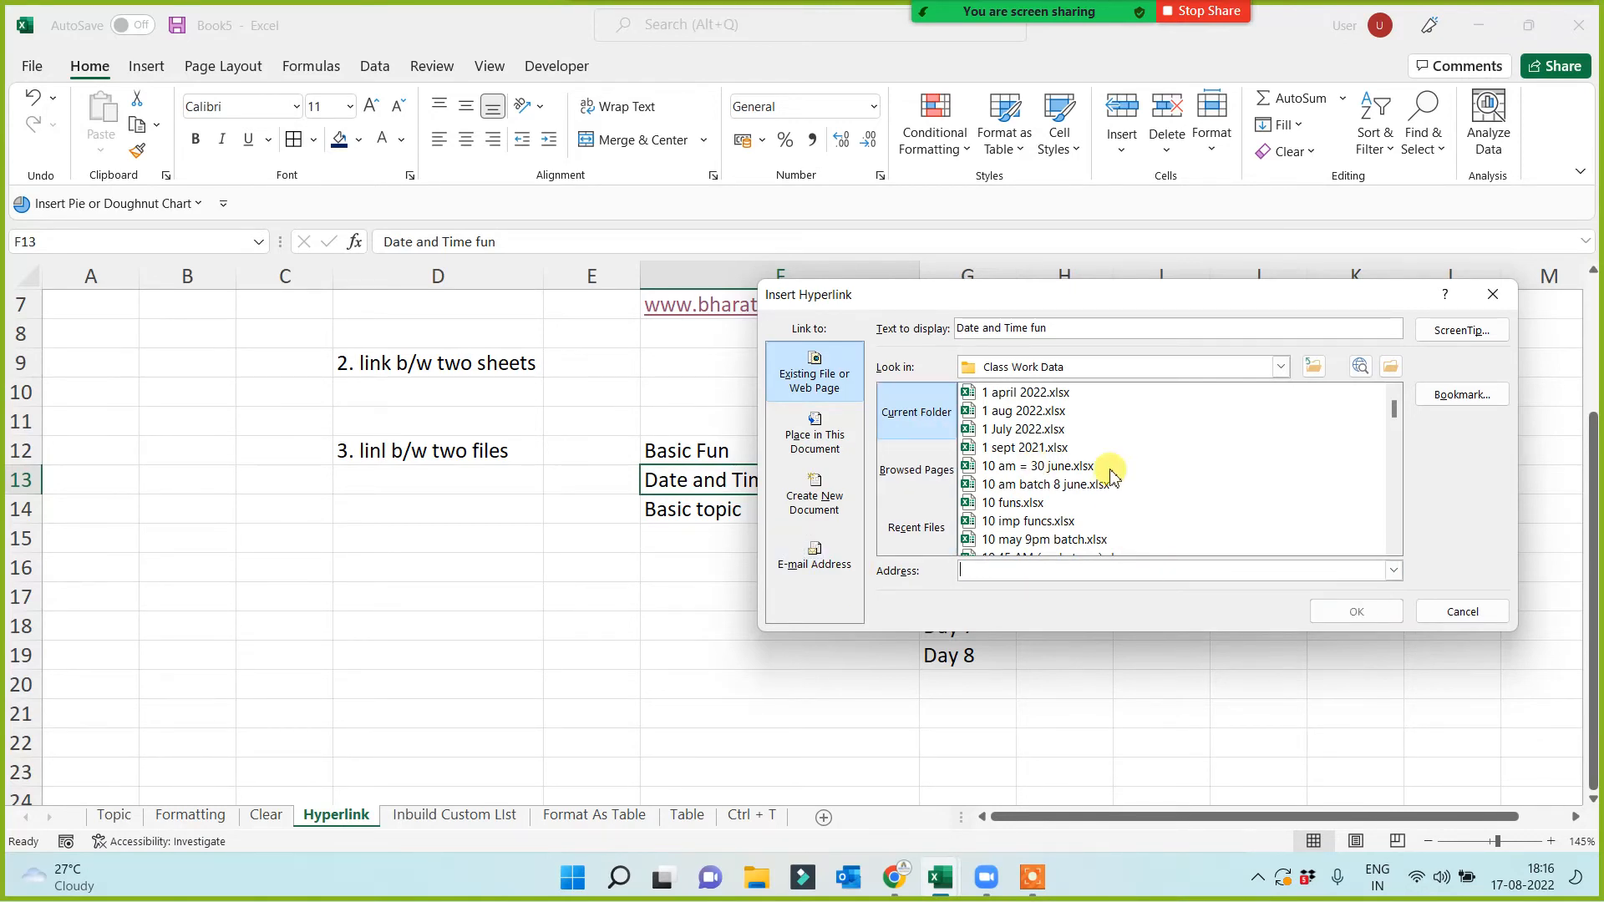
scroll(1086, 476, "down", 3)
left_click(1048, 503)
key("d")
key("d")
key("d")
key("d")
key("d")
key("d")
key("d")
key("d")
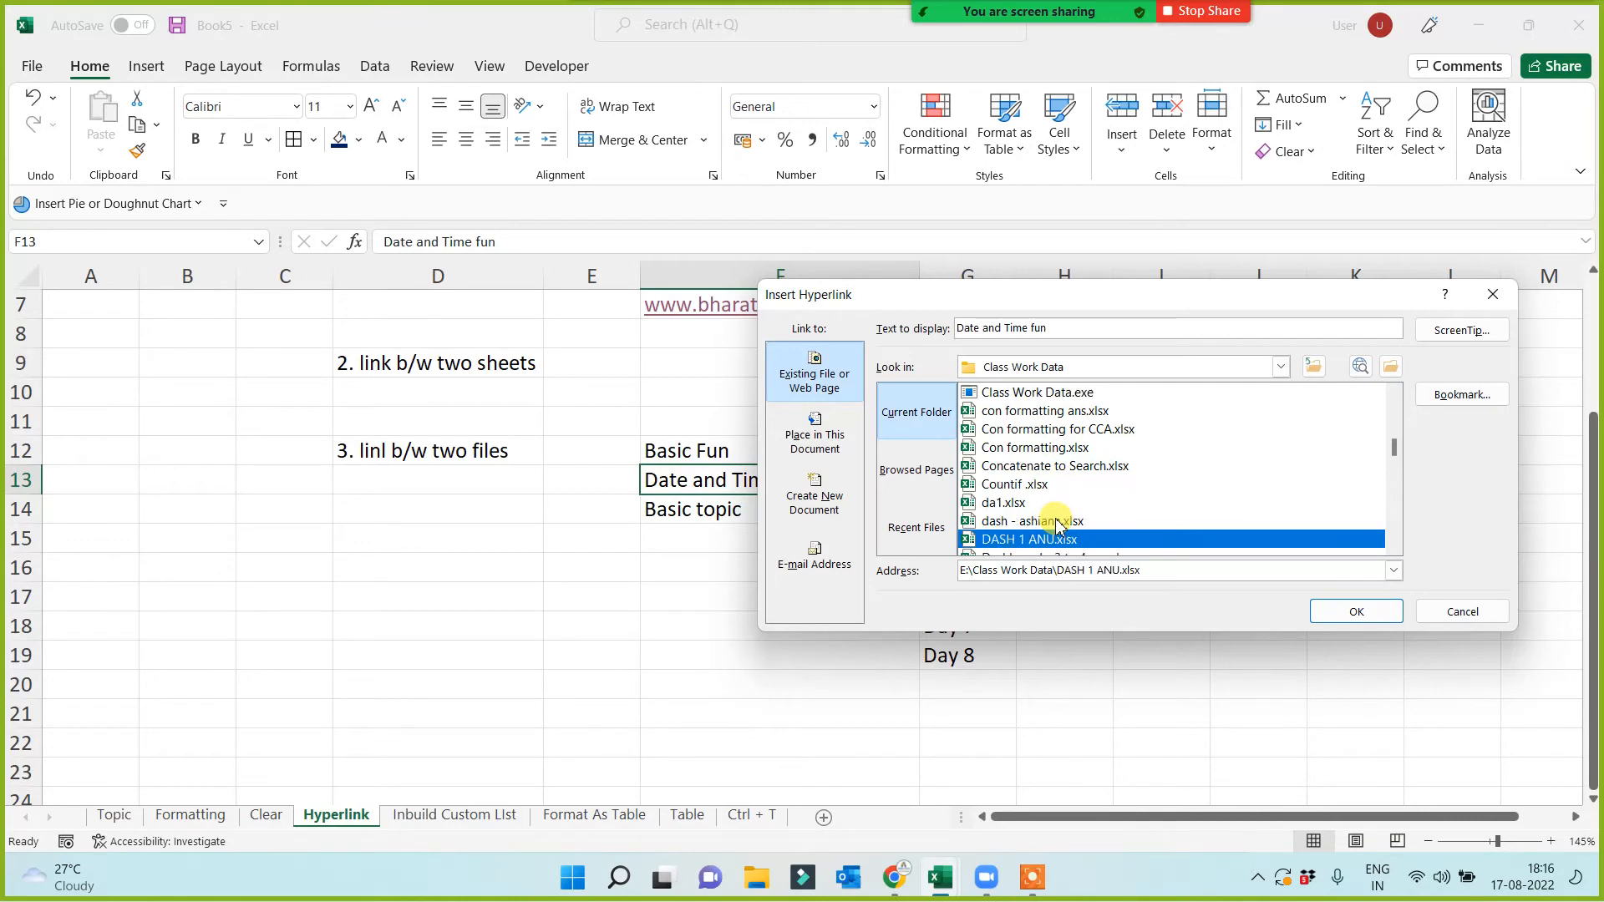
key("d")
key("d")
key("d")
key("d")
key("d")
key("d")
key("d")
key("d")
key("d")
key("d")
key("d")
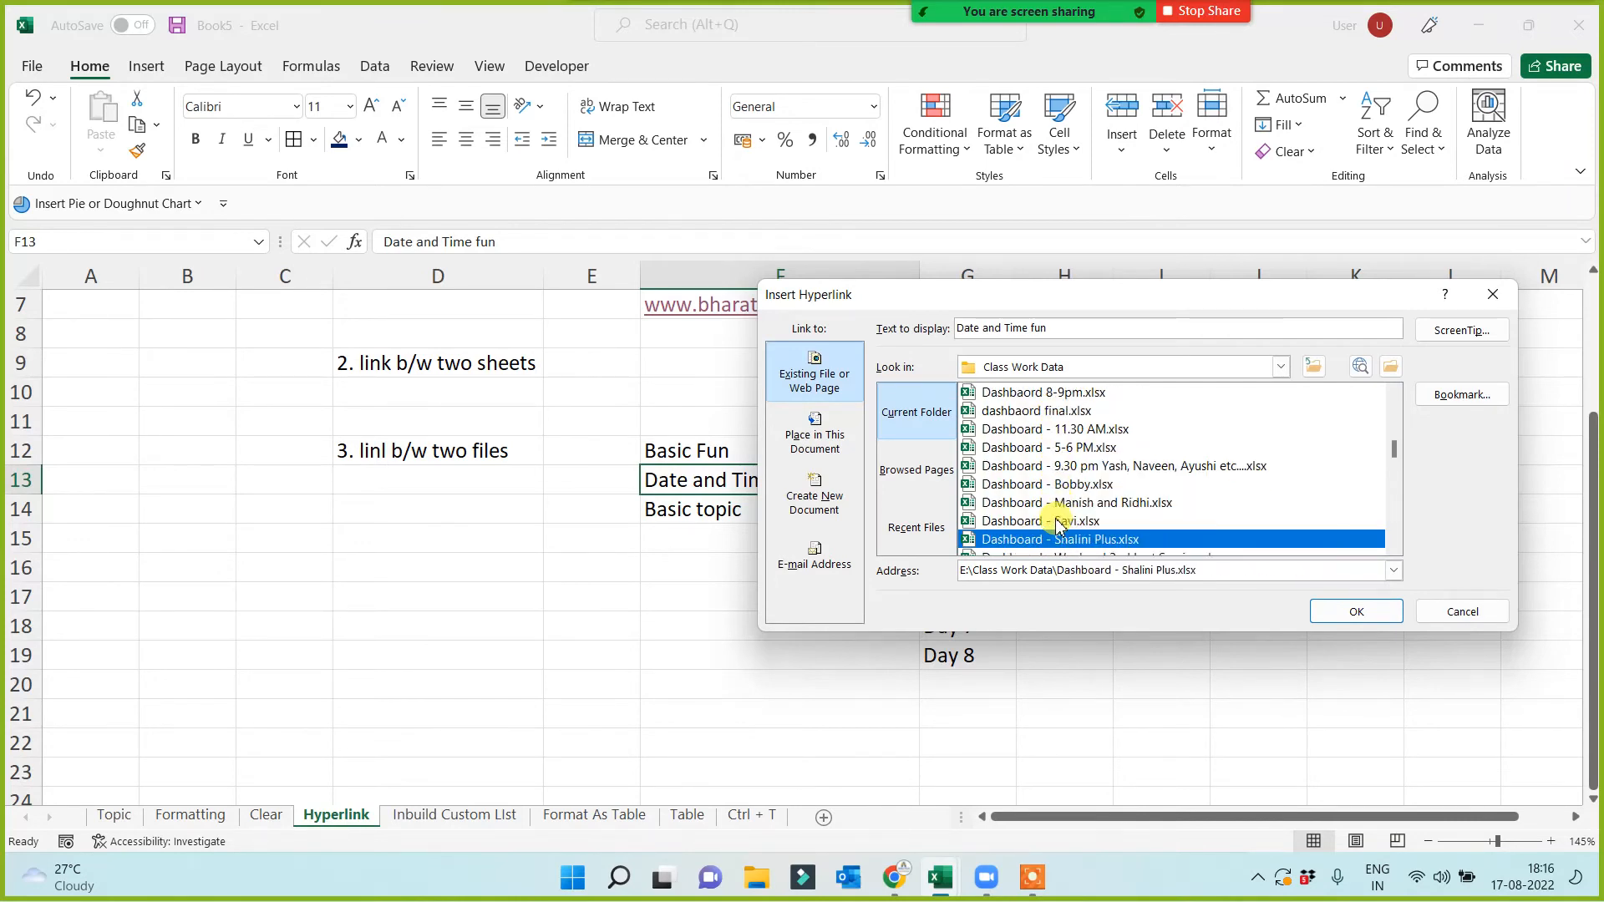
key("d")
key("d")
key("d")
key("d")
key("d")
key("d")
key("d")
key("d")
key("d")
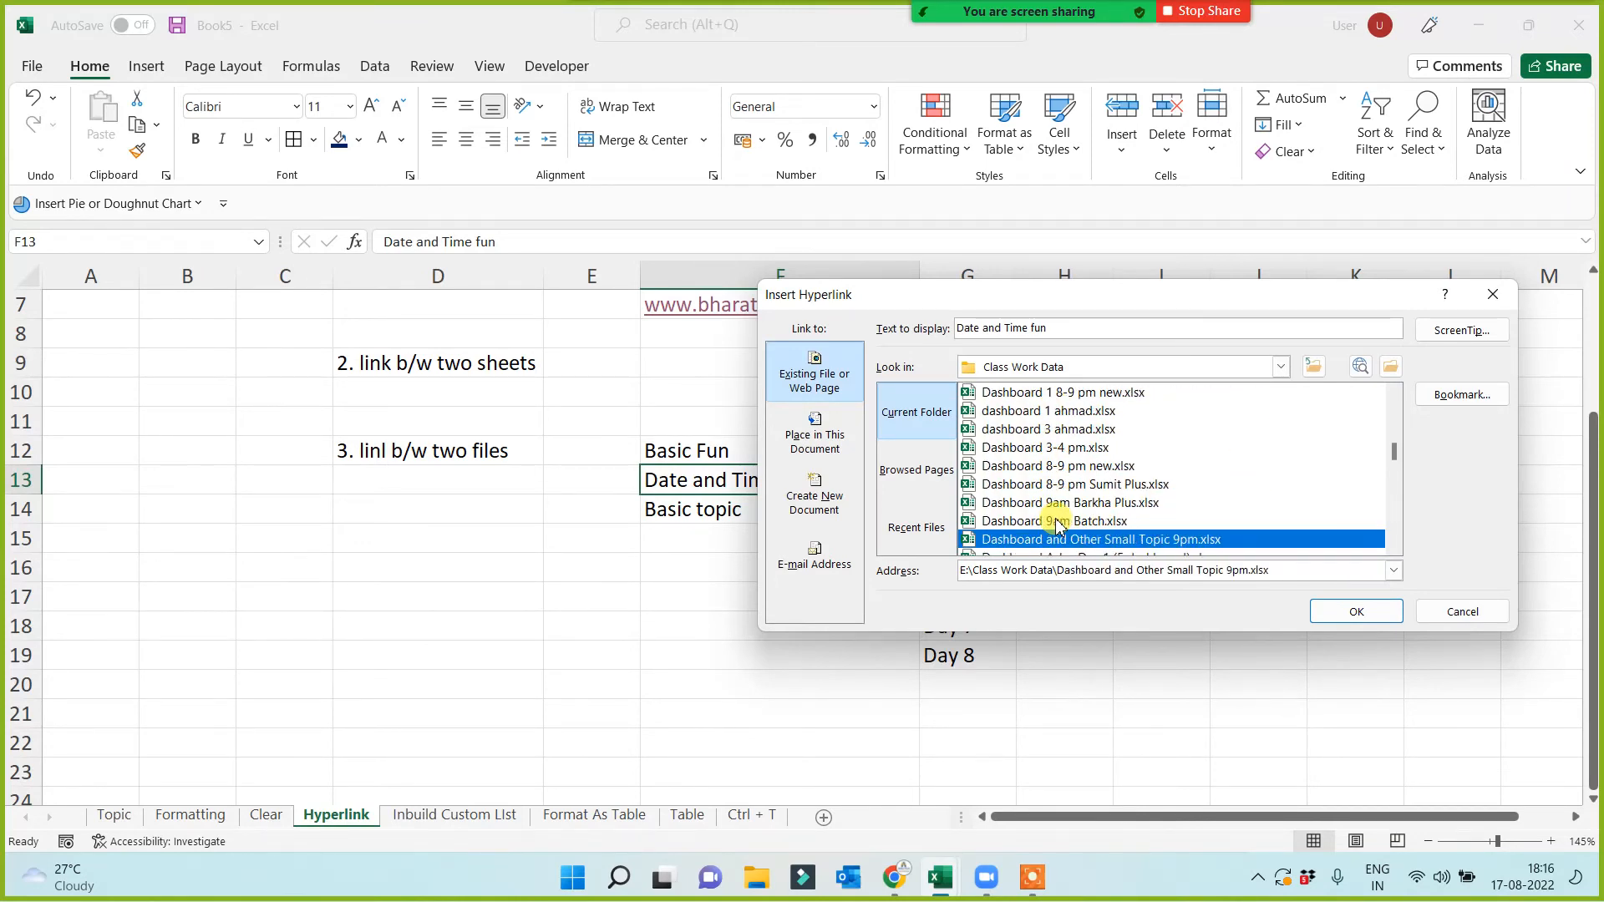
key("d")
key("d")
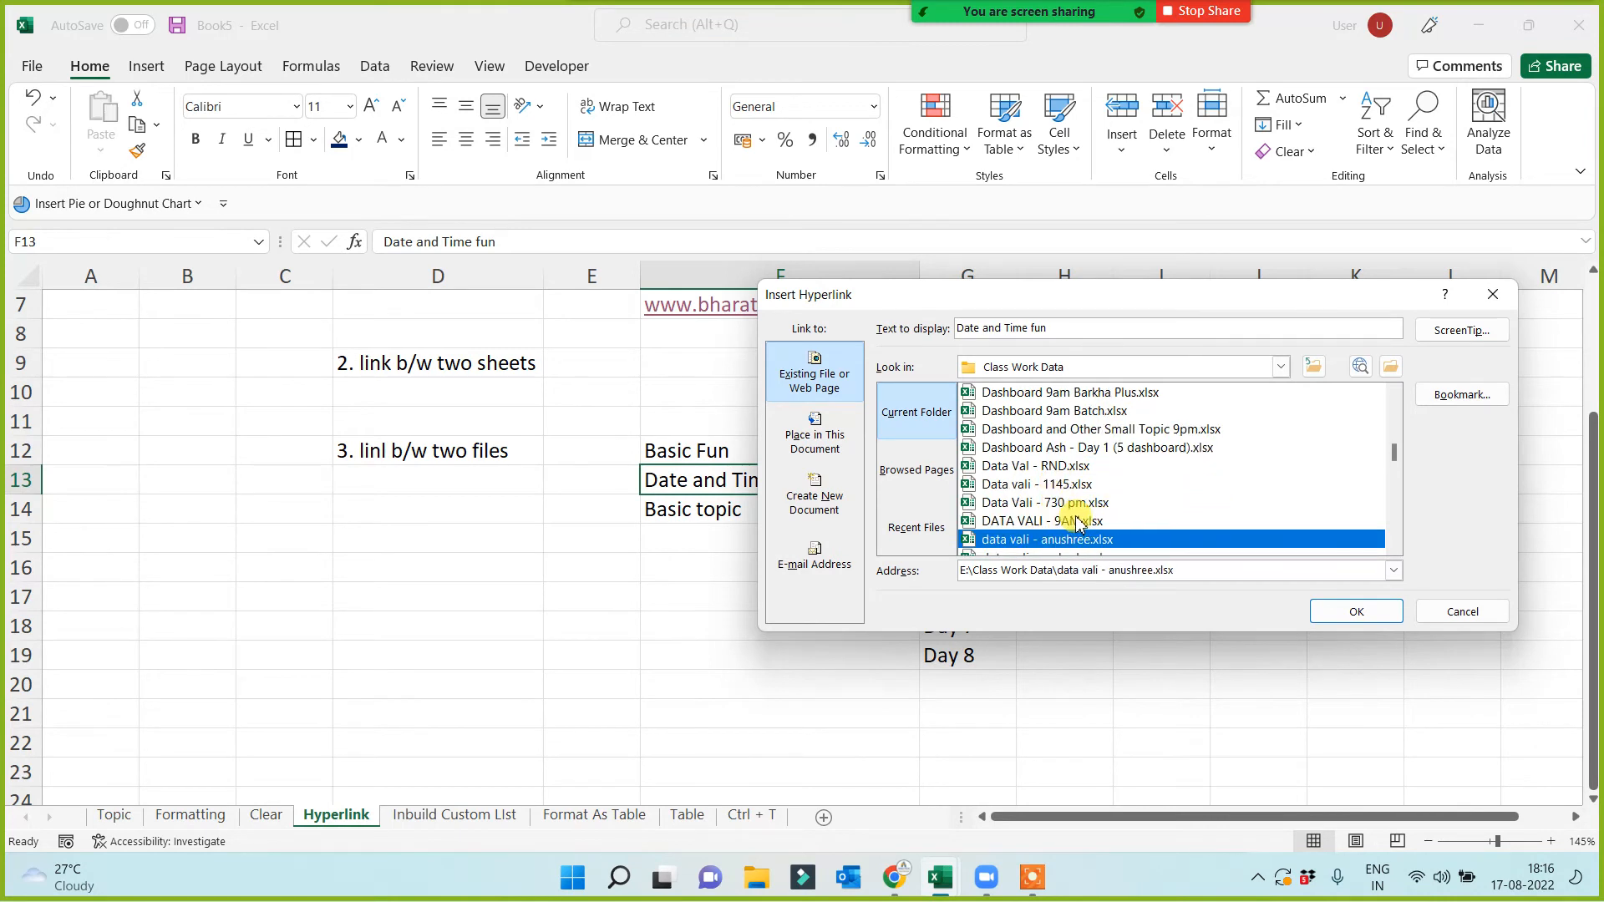
key("d")
key("d")
key("d")
key("d")
key("d")
key("d")
key("d")
key("d")
key("d")
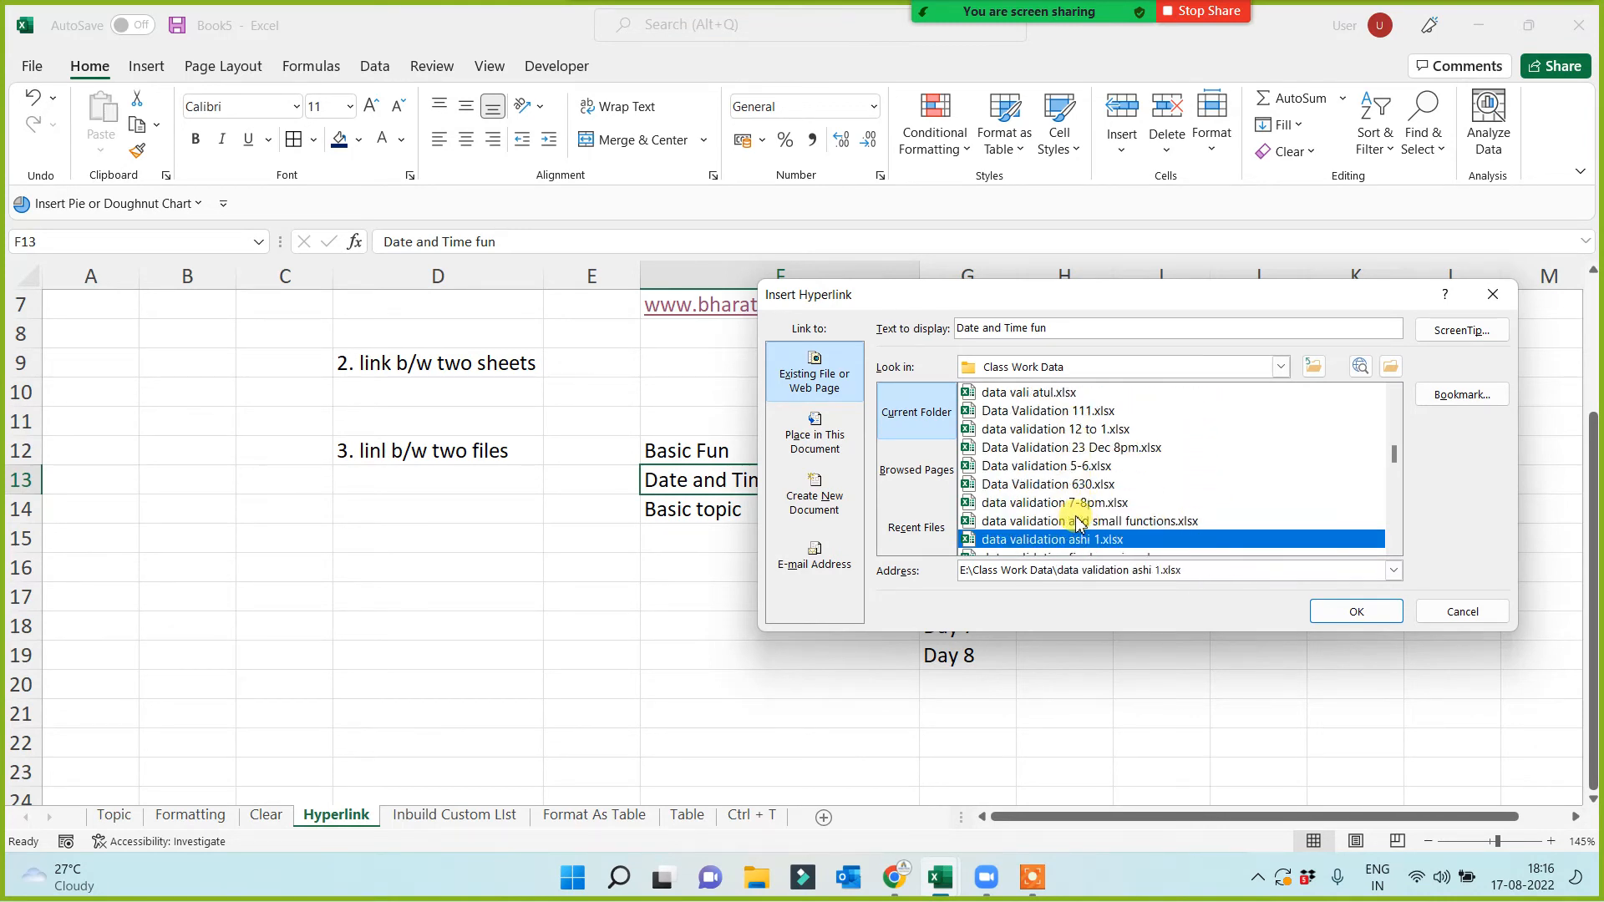
key("d")
key("d")
key("d")
key("d")
key("d")
key("d")
key("d")
key("d")
key("d")
key("d")
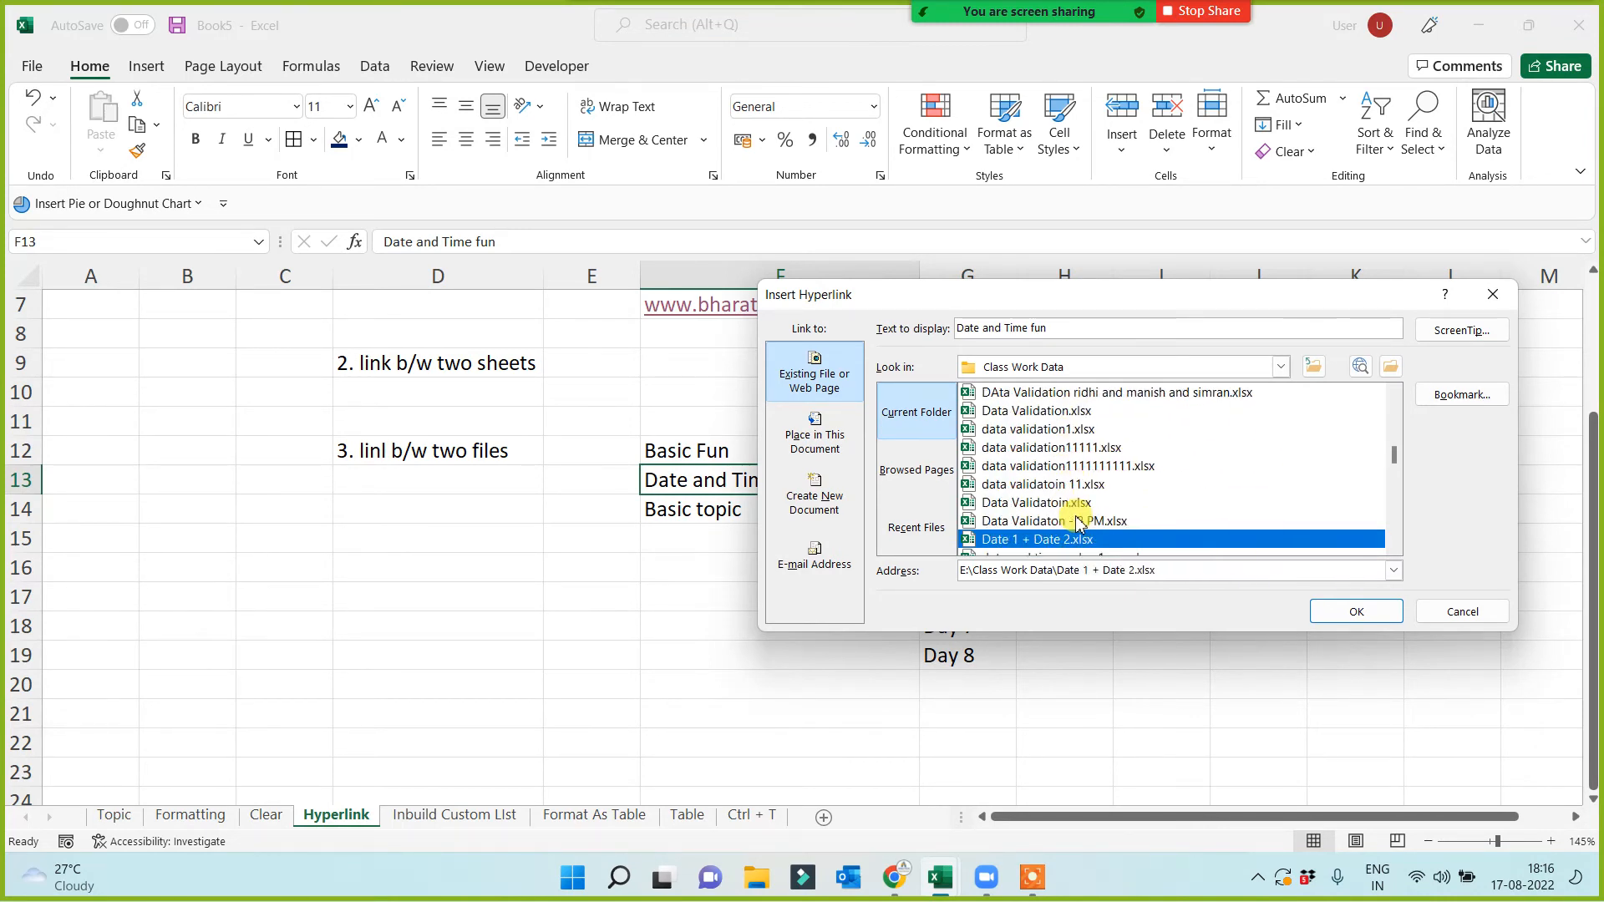
key("d")
key("d")
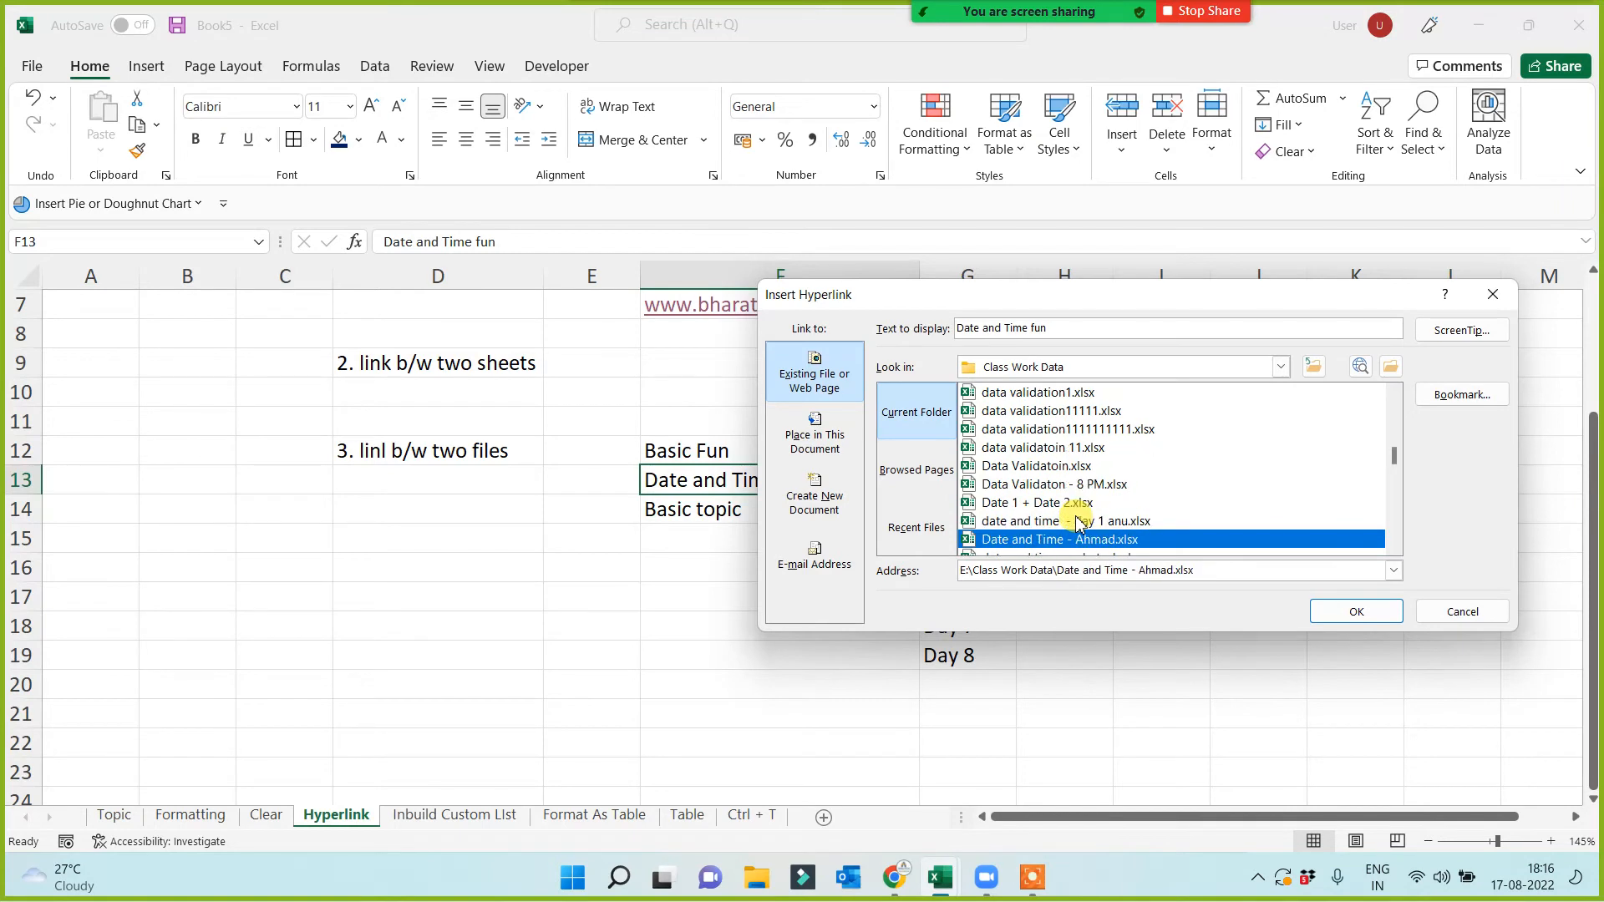
left_click(1020, 523)
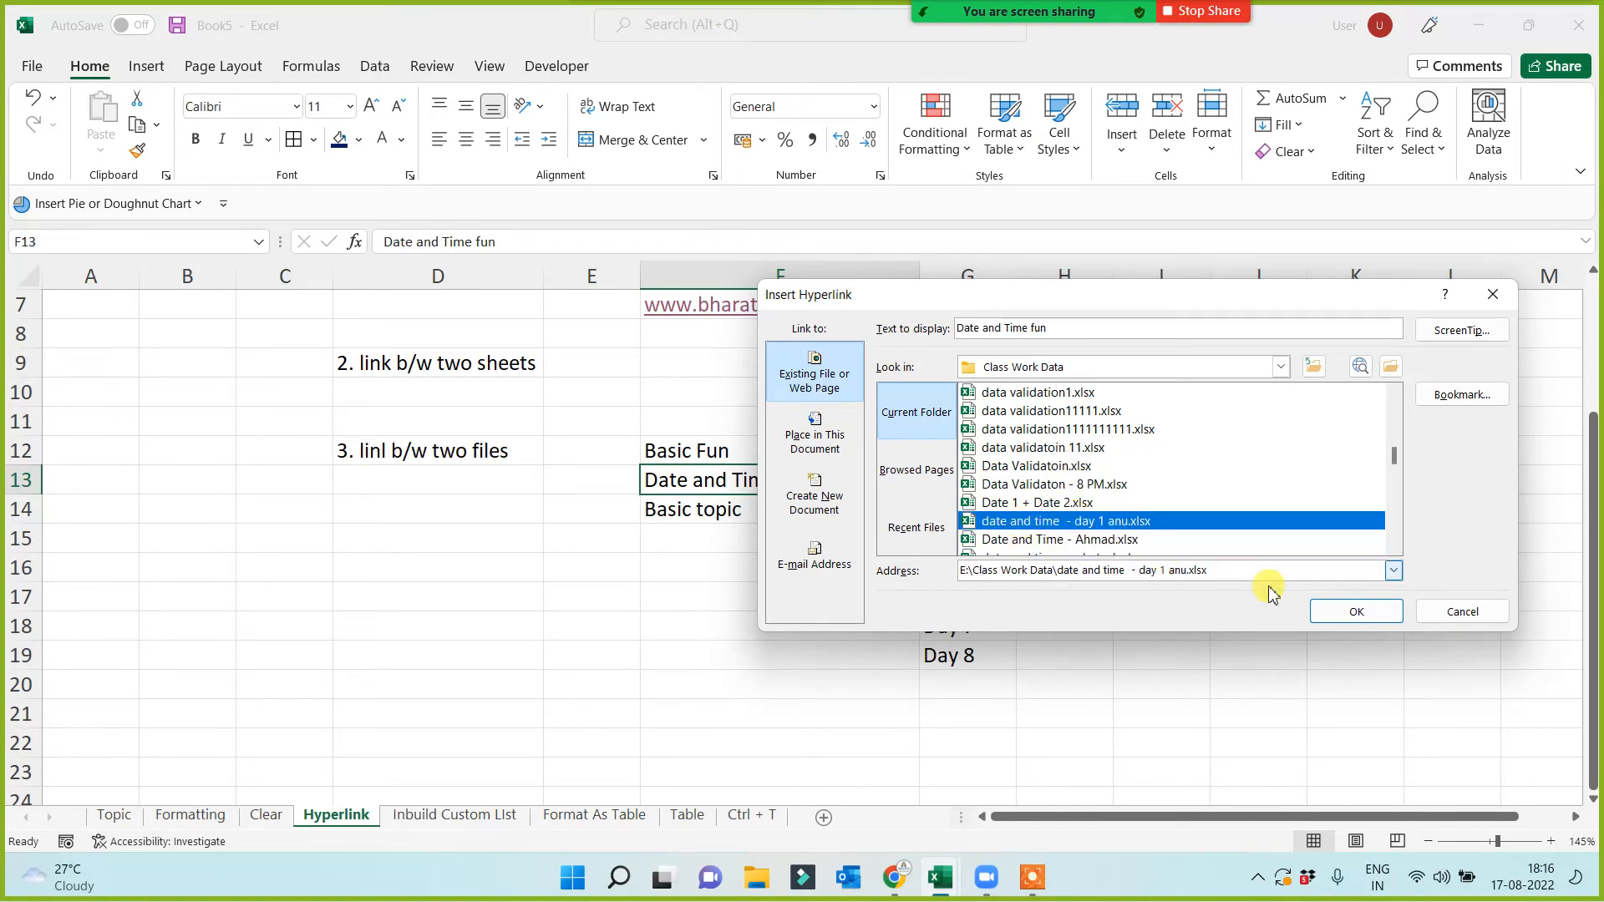
left_click(1035, 503)
left_click(1357, 607)
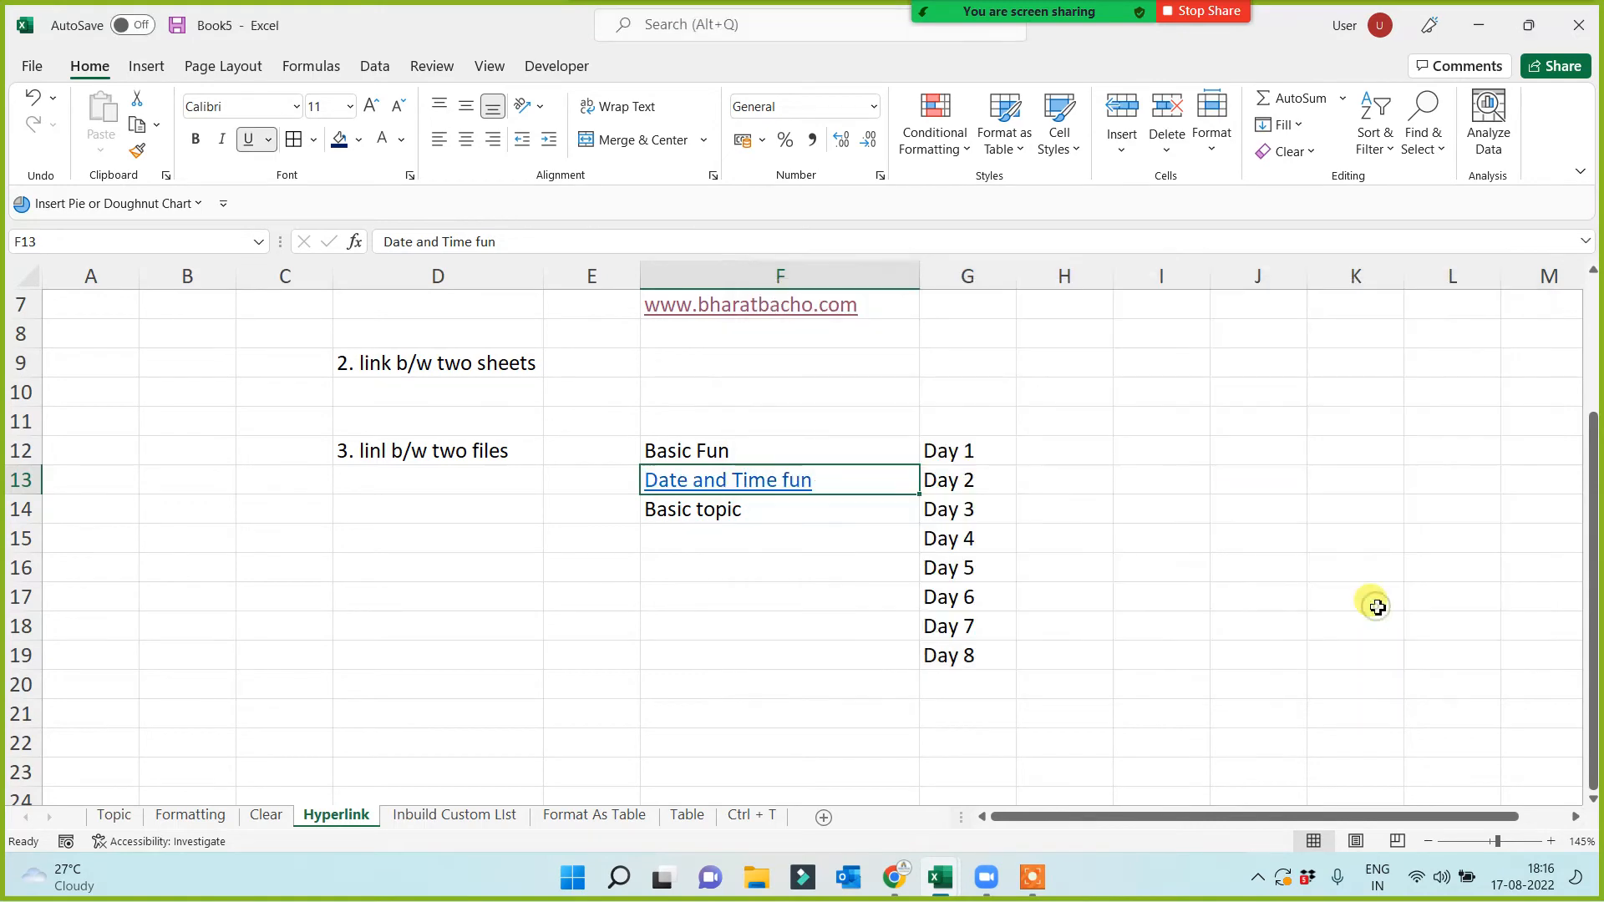
left_click(1228, 606)
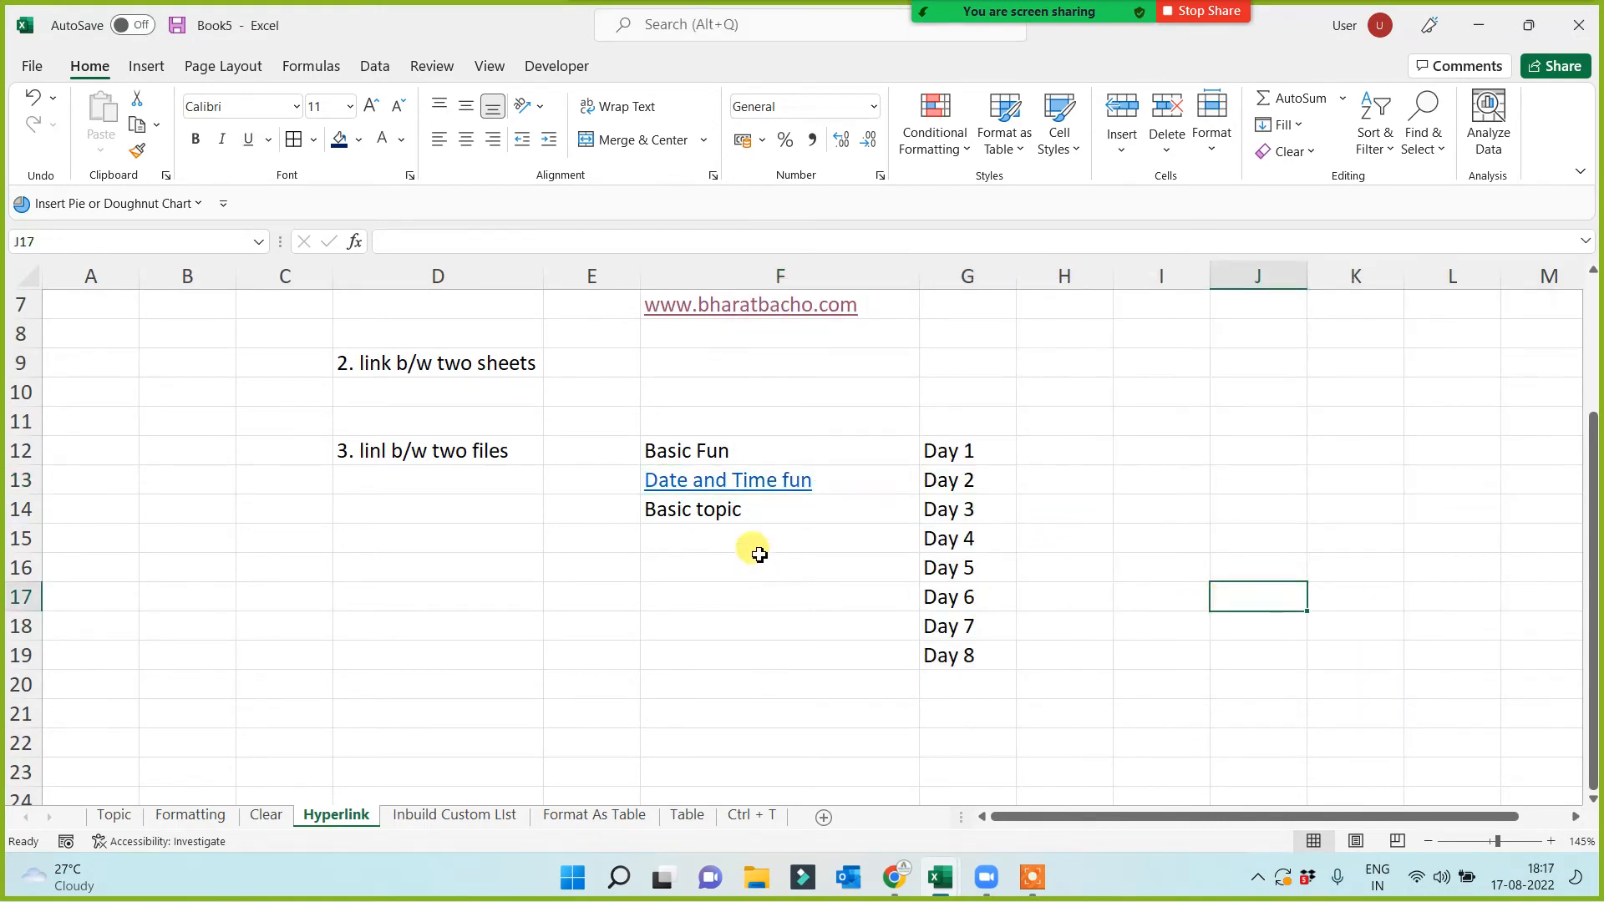
Link the Basic Fun cell F12 to the file PPT3 - Animation.pptx in the Documents folder
right_click(767, 452)
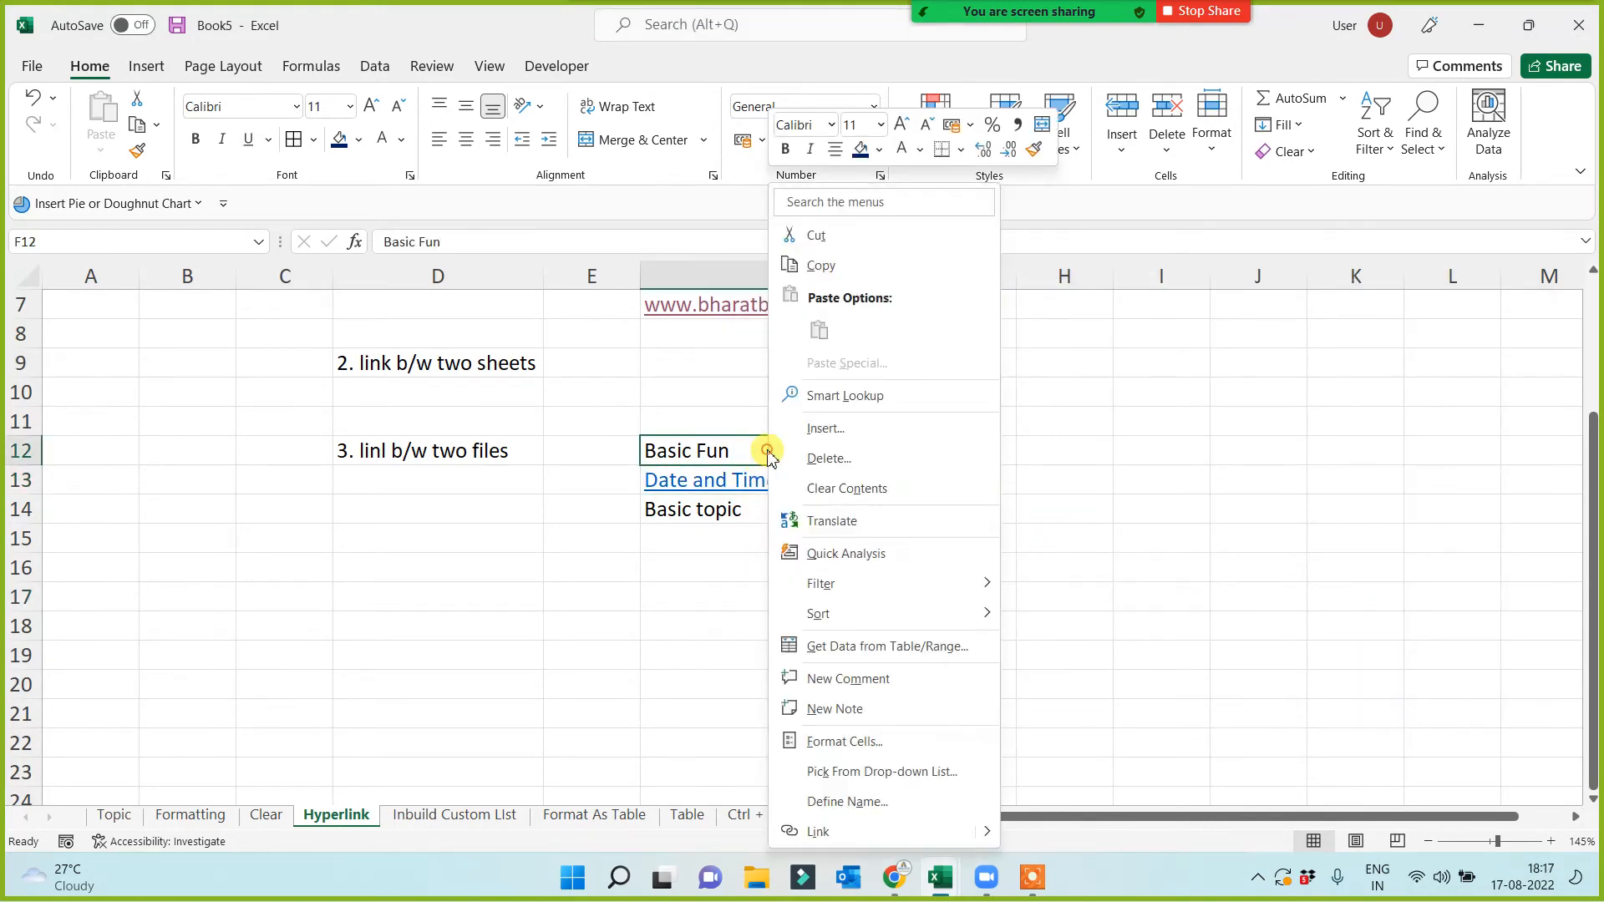
left_click(823, 830)
scroll(1046, 534, "down", 6)
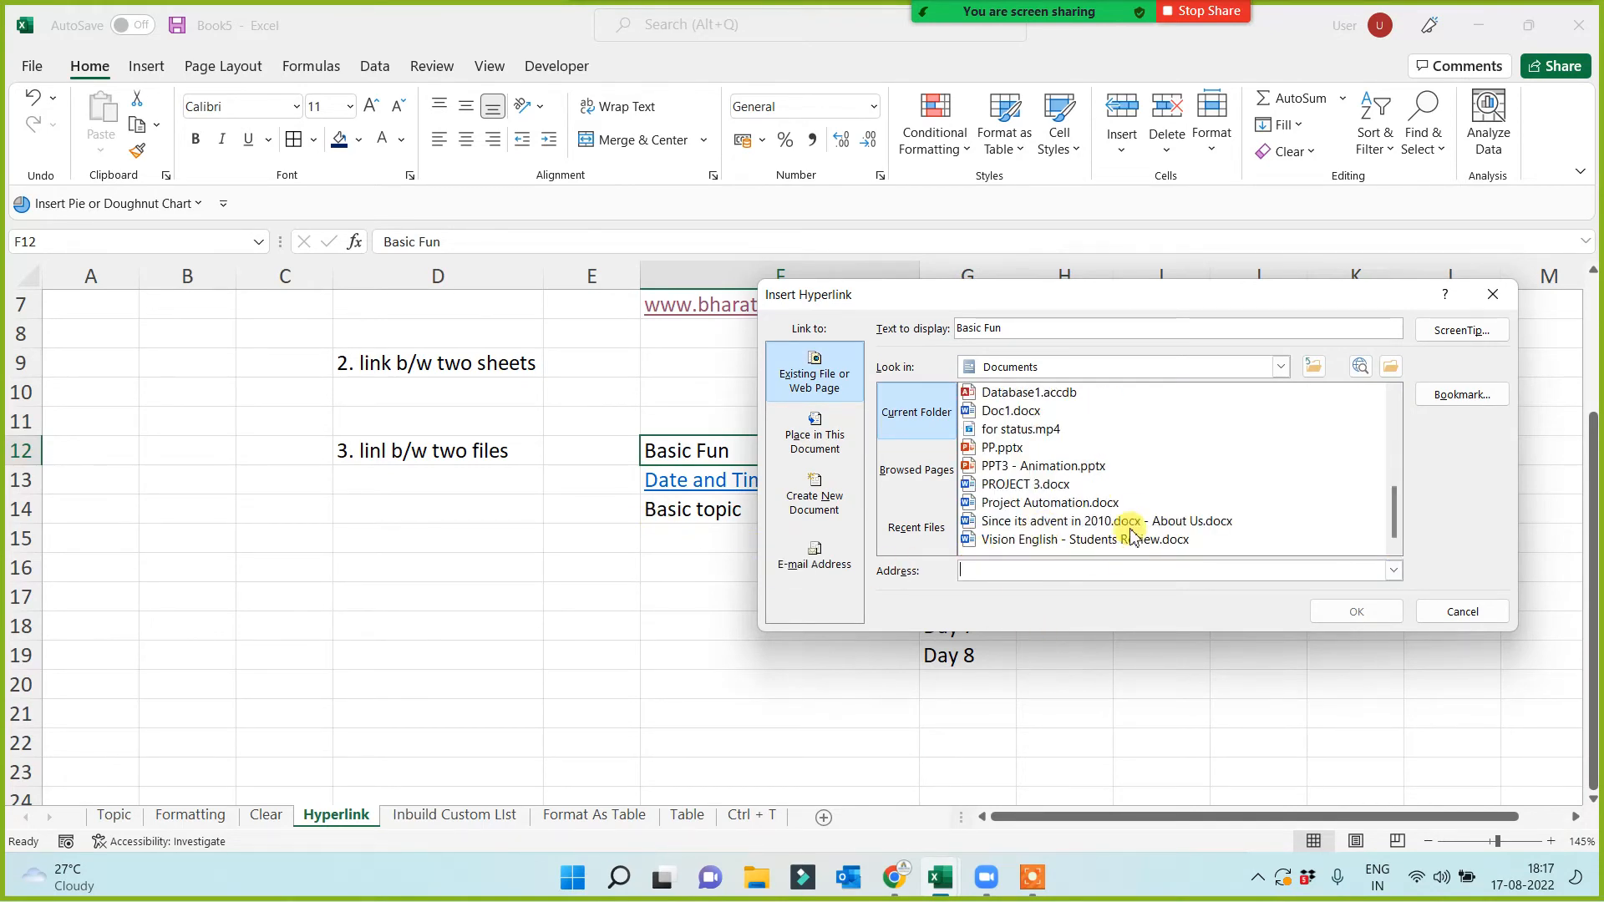
left_click(1024, 398)
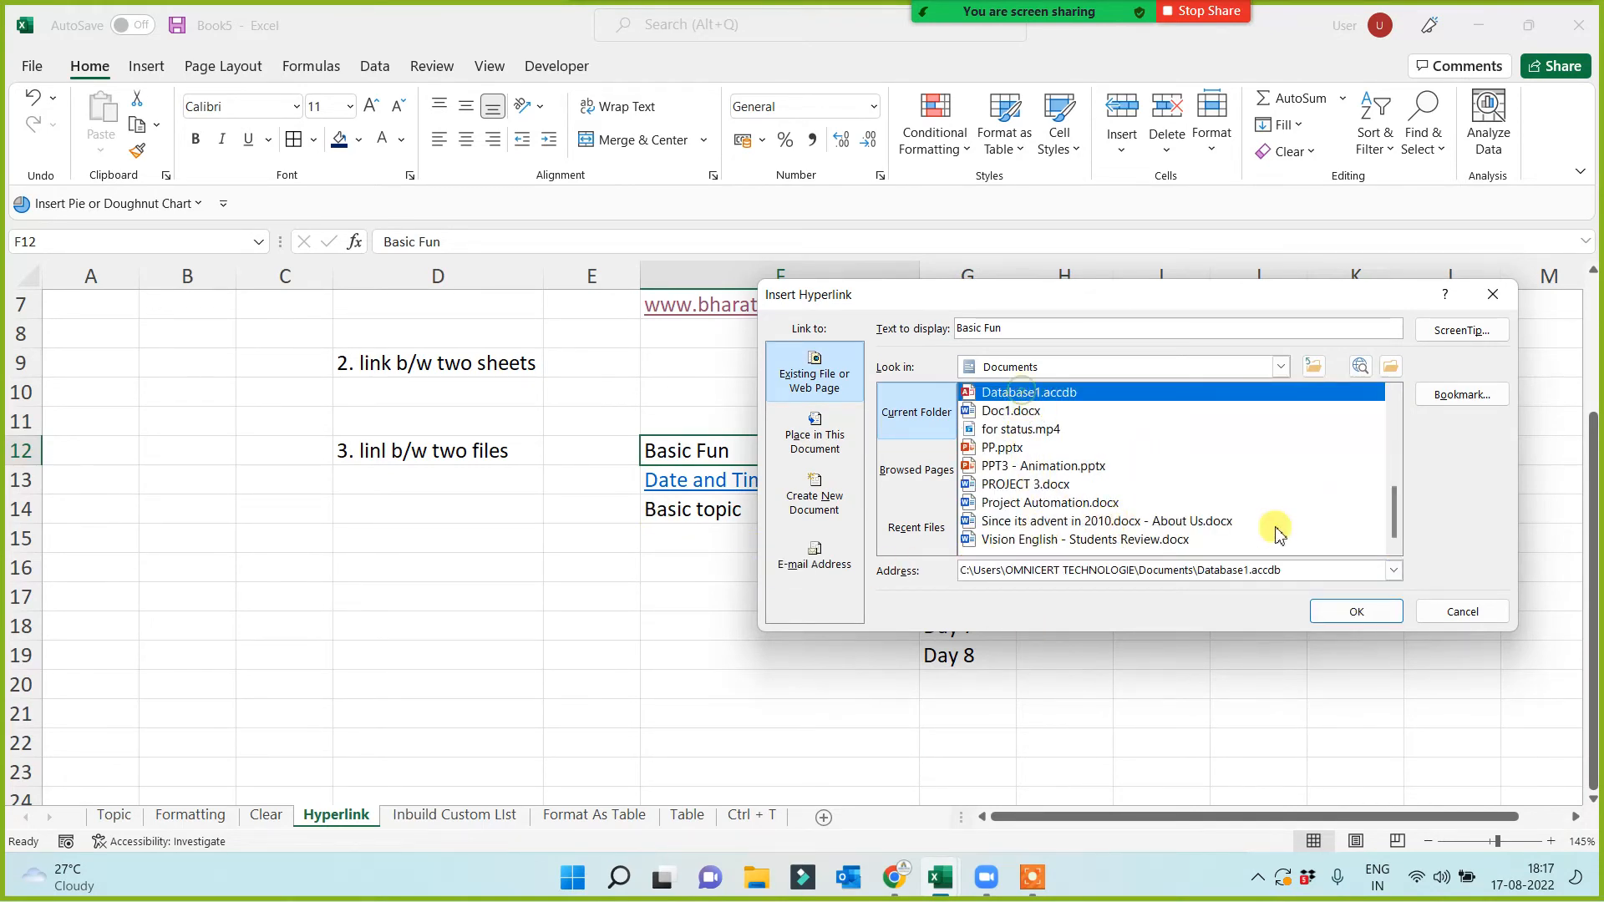
left_click(1007, 470)
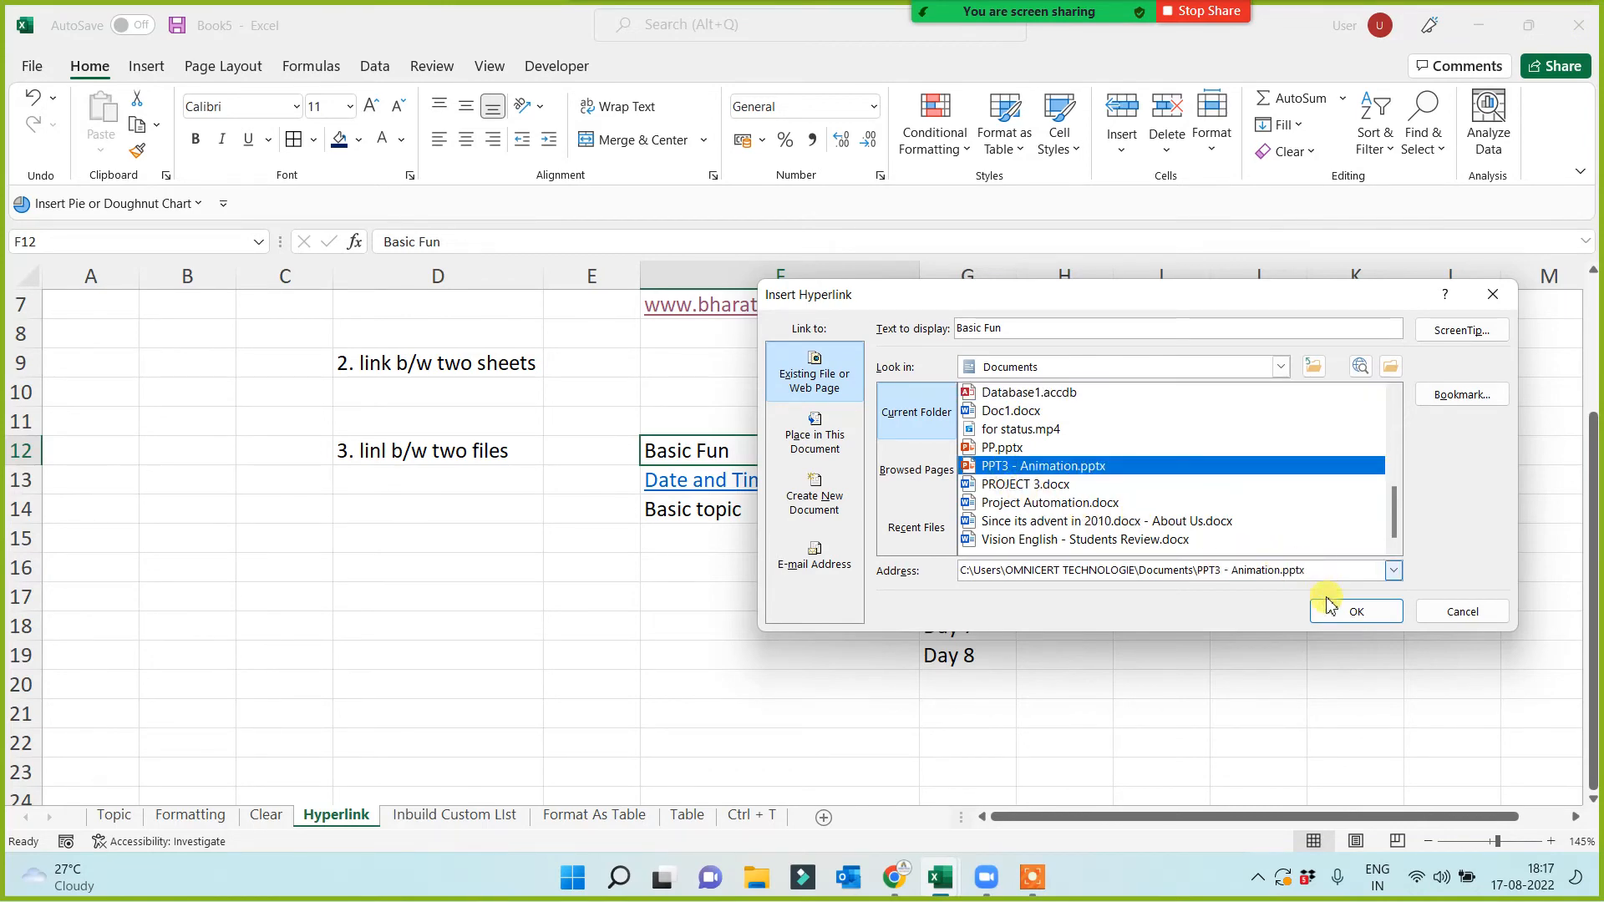
left_click(1336, 611)
Link the Basic topic cell F14 to the file PROJECT 3.docx in the Documents folder
left_click(716, 514)
right_click(716, 515)
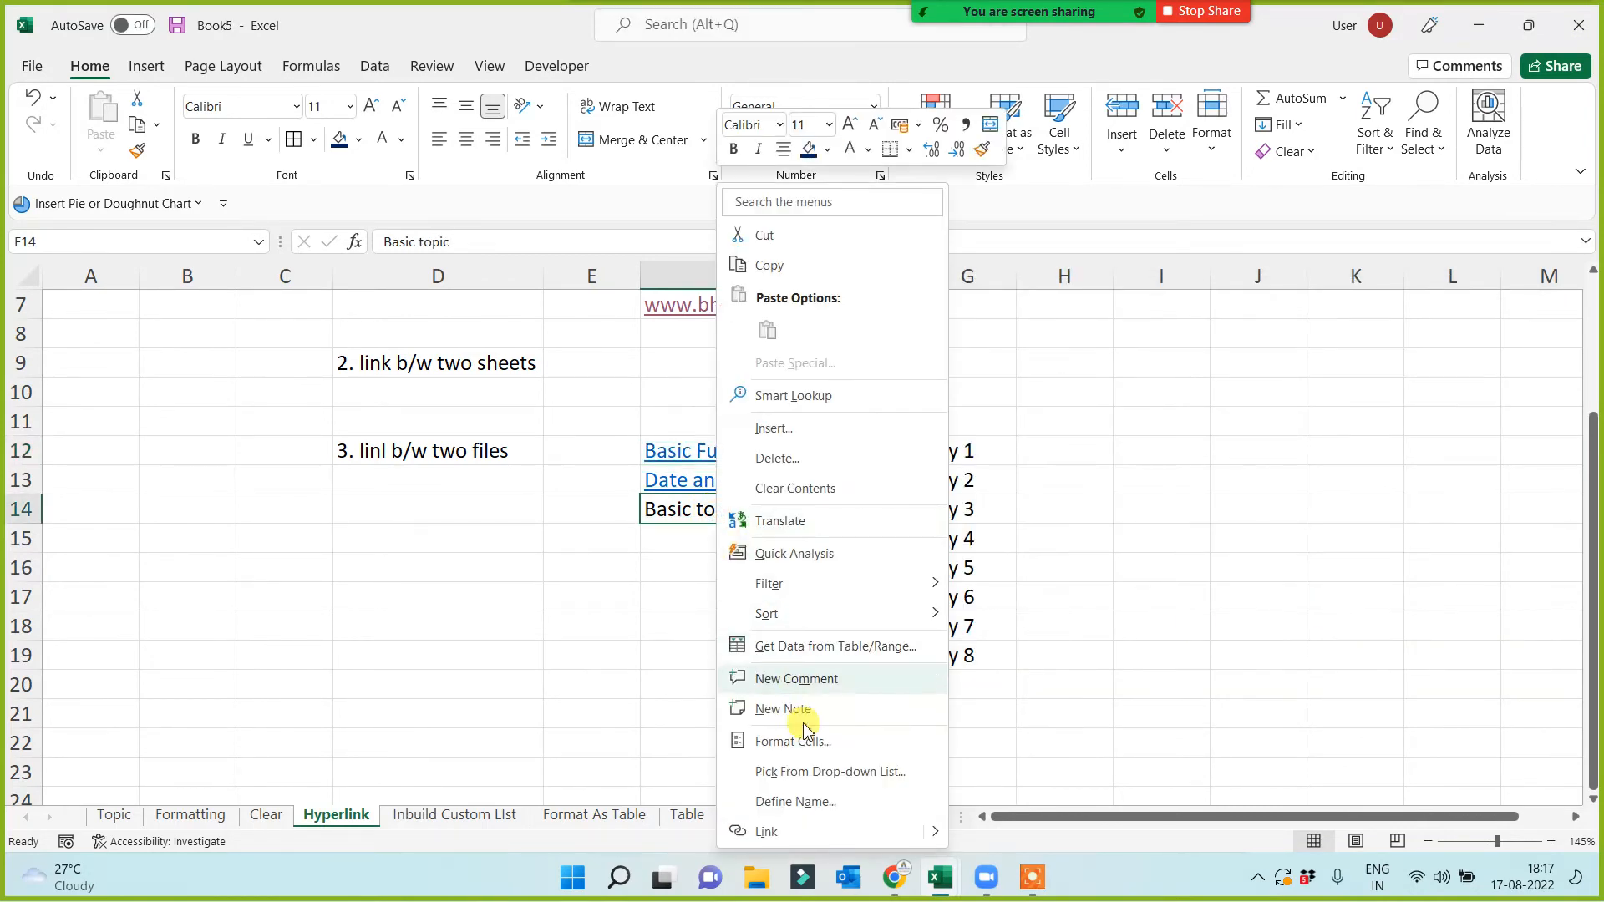
left_click(782, 830)
scroll(1065, 501, "down", 3)
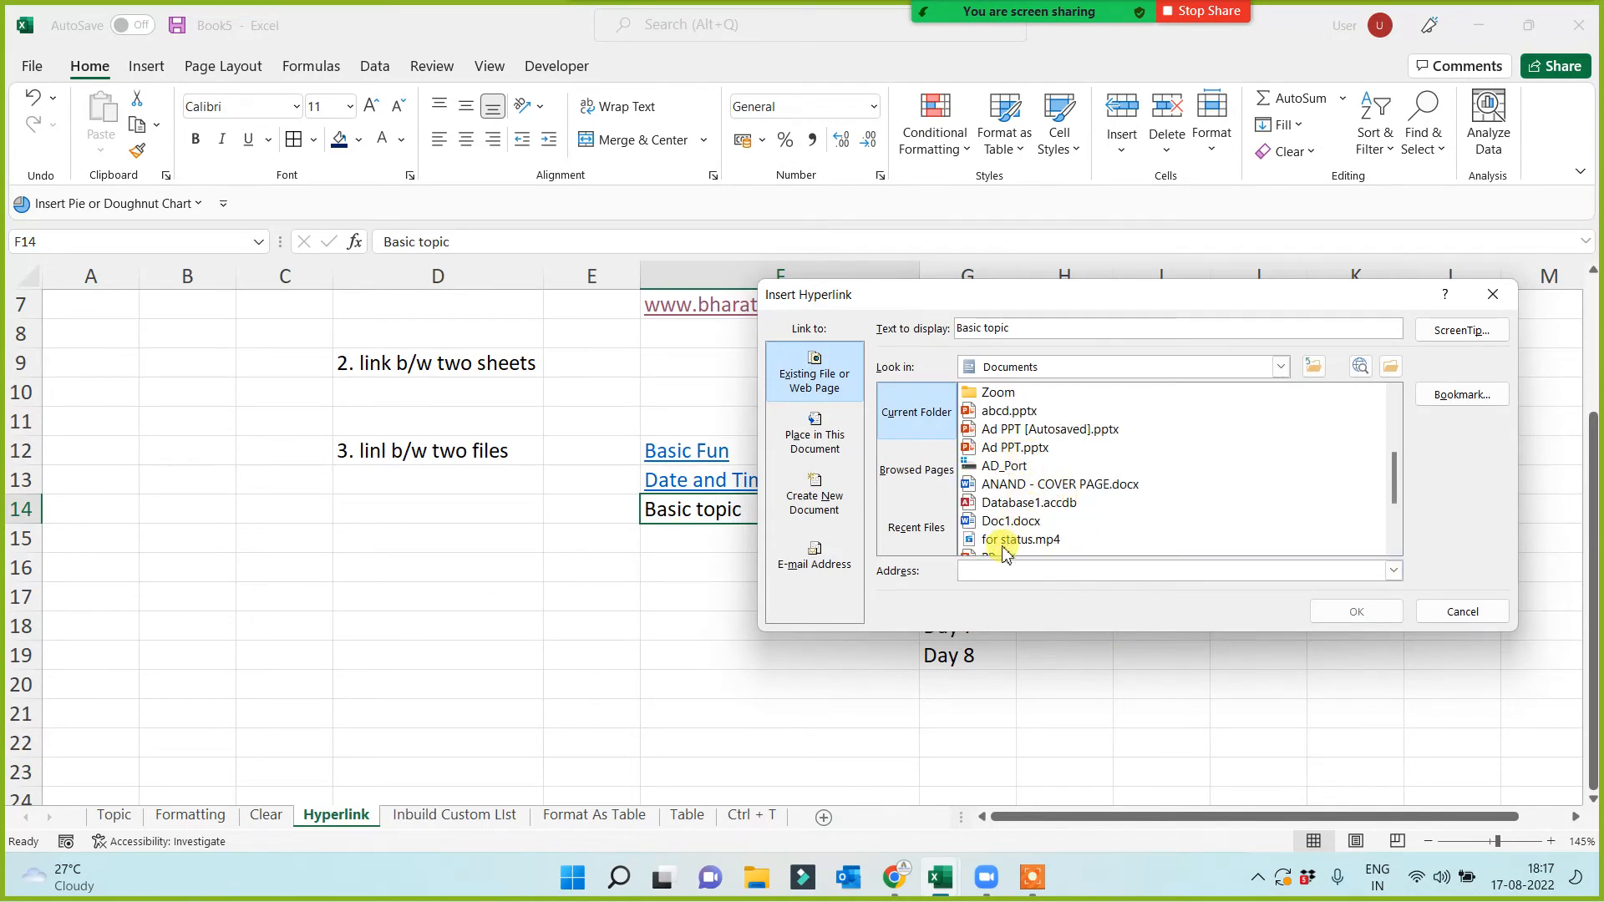
scroll(1034, 538, "down", 2)
left_click(1000, 491)
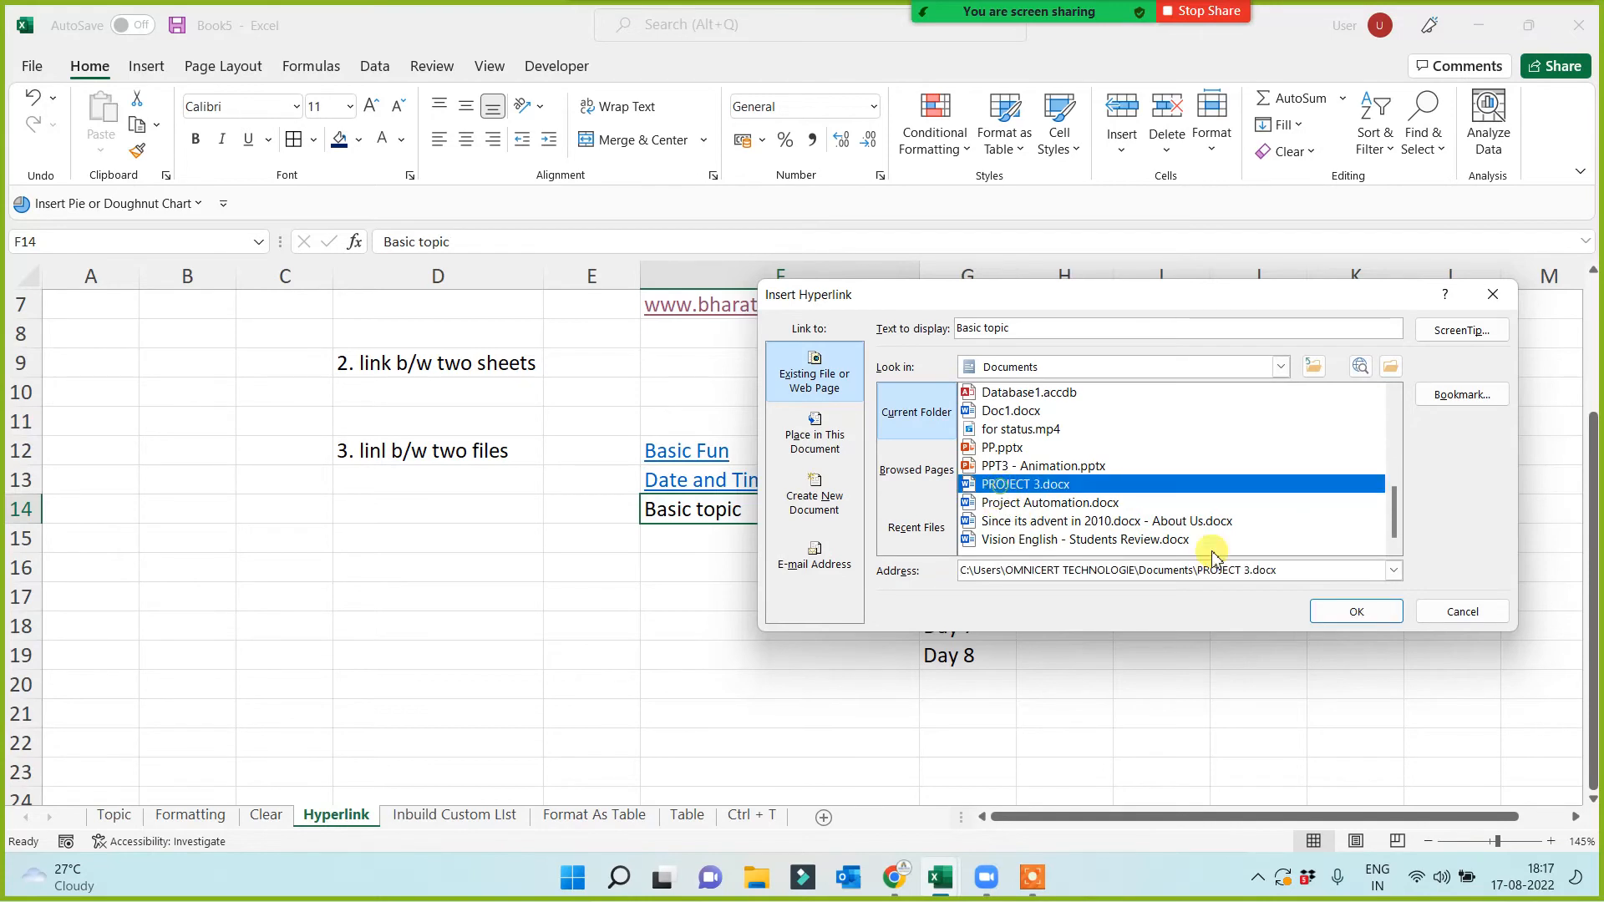
left_click(1357, 612)
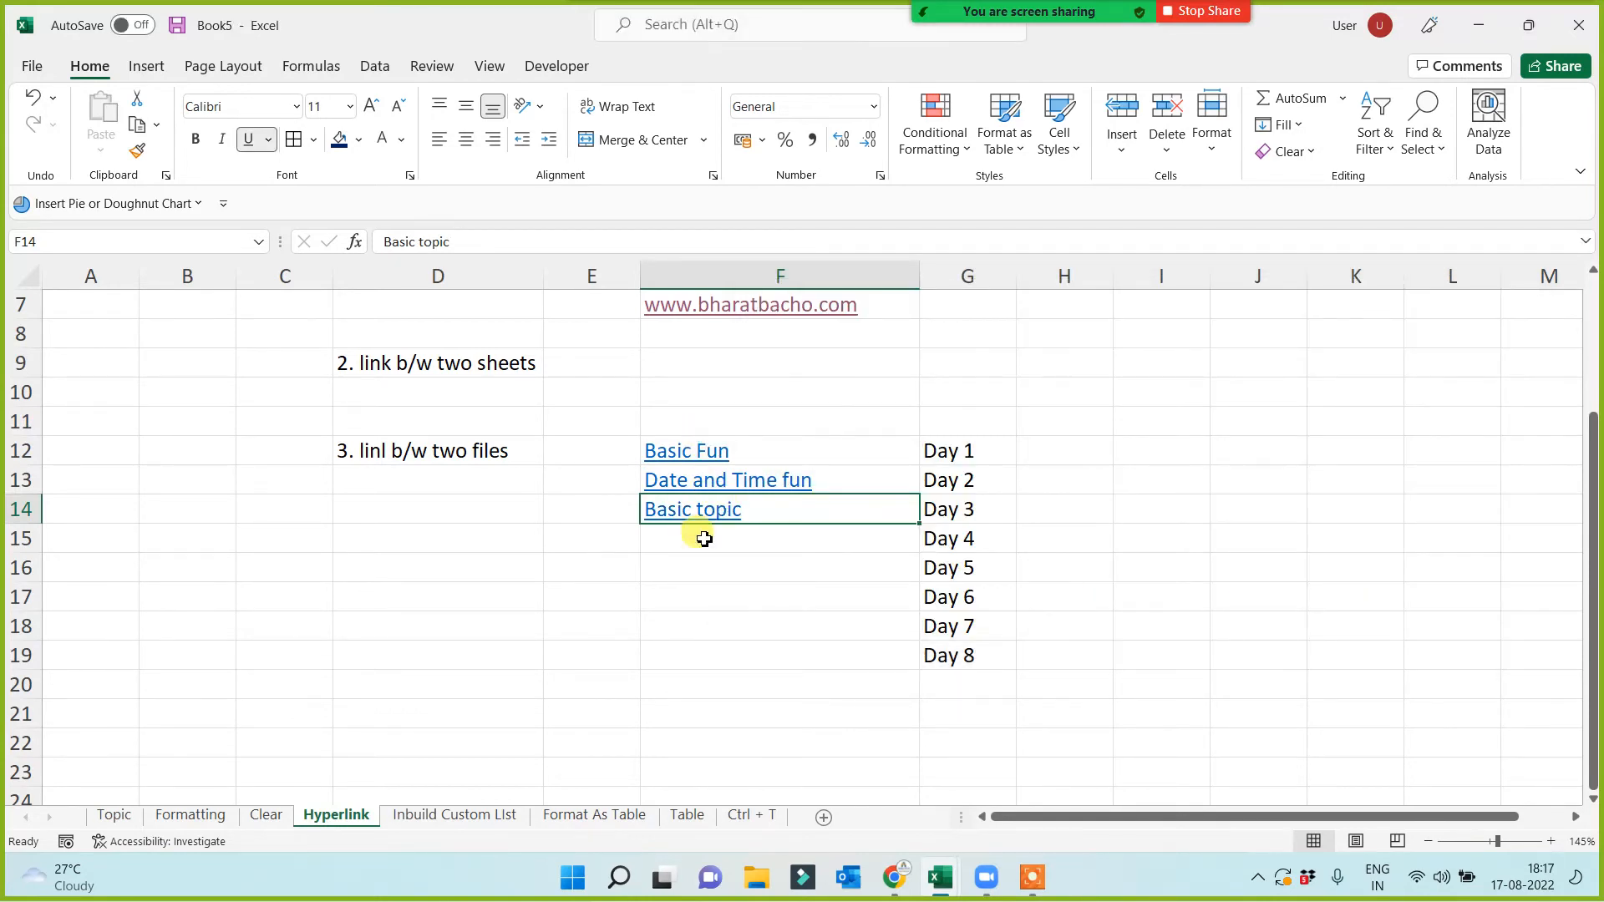
left_click(695, 607)
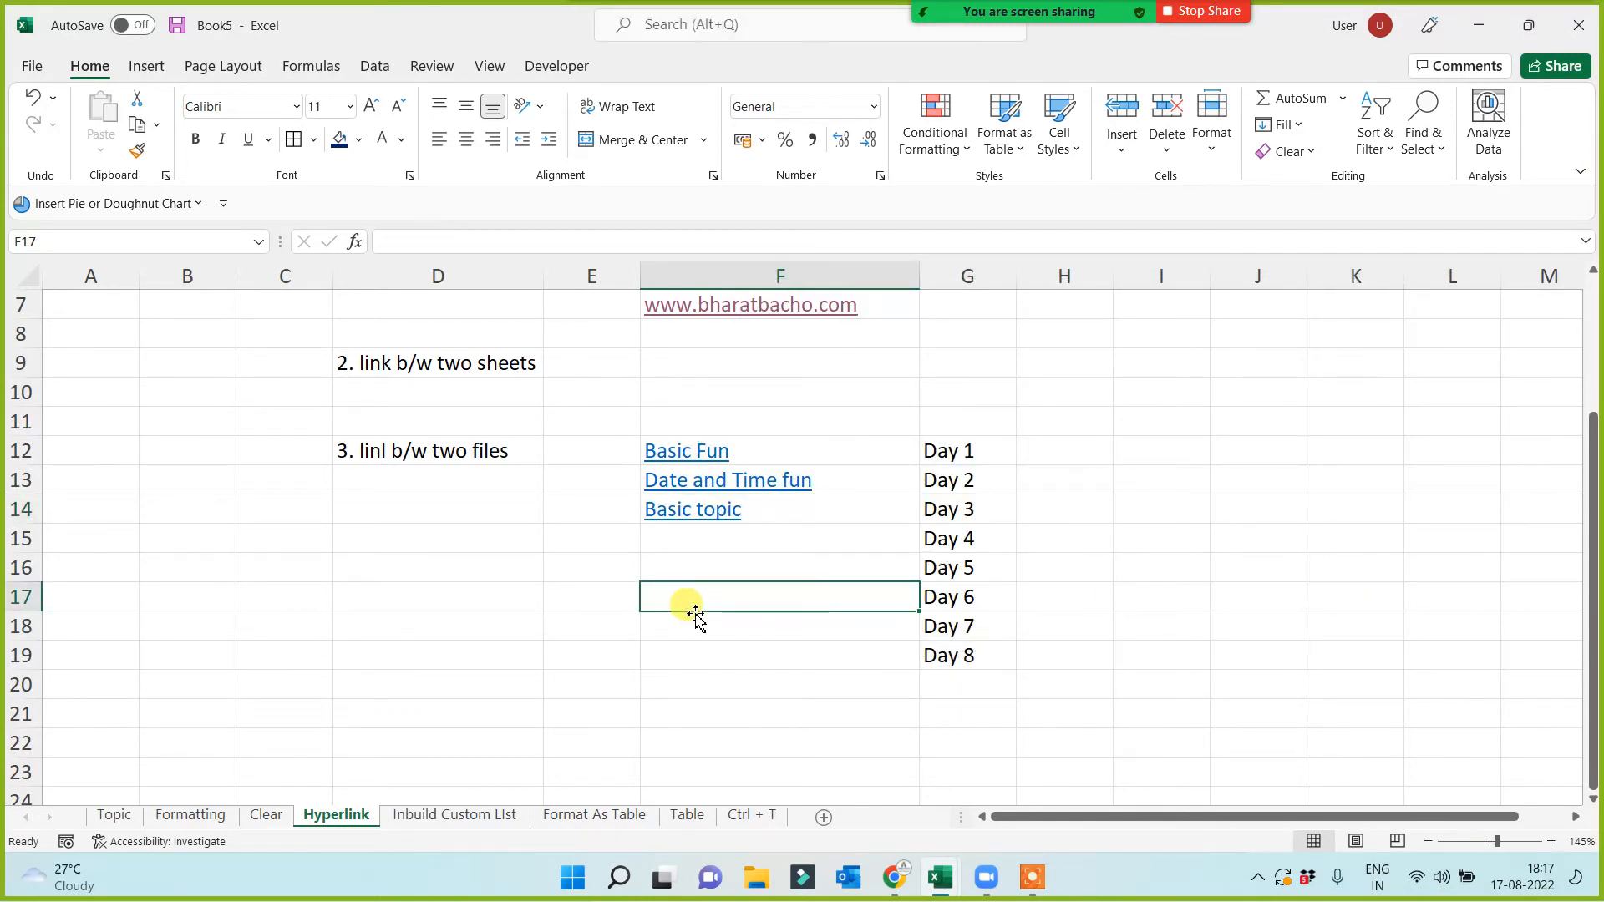
left_click_drag(305, 406, 1134, 733)
left_click(1260, 597)
left_click_drag(969, 455, 973, 656)
left_click(1139, 624)
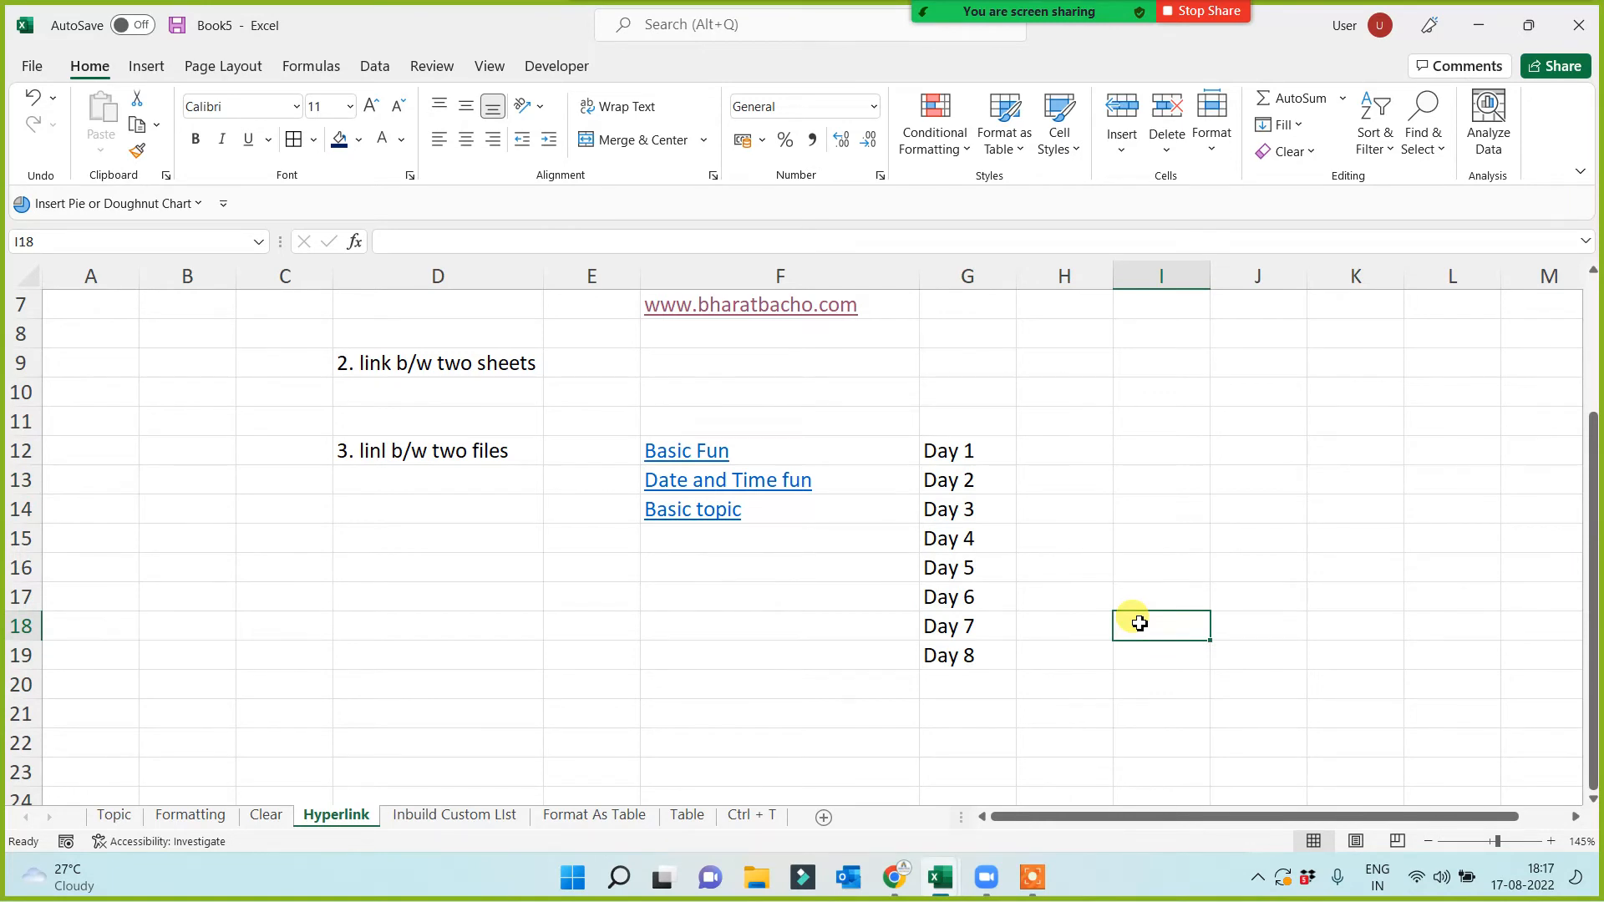
Follow the Date and Time fun link in F13 to open its linked workbook
left_click(702, 490)
left_click(873, 536)
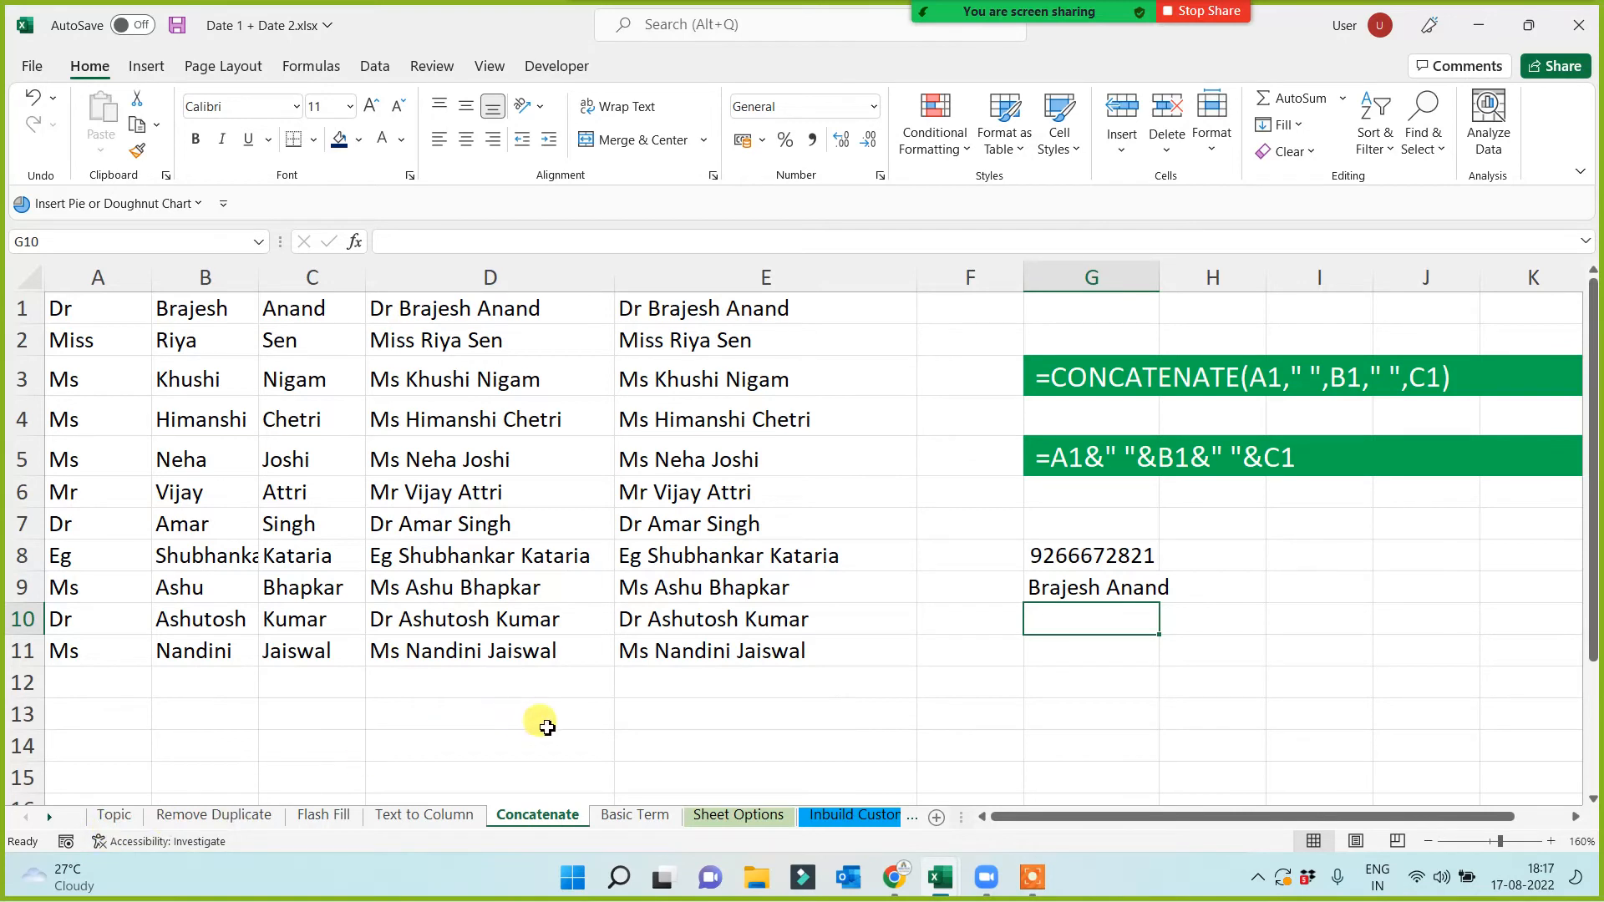
left_click(666, 717)
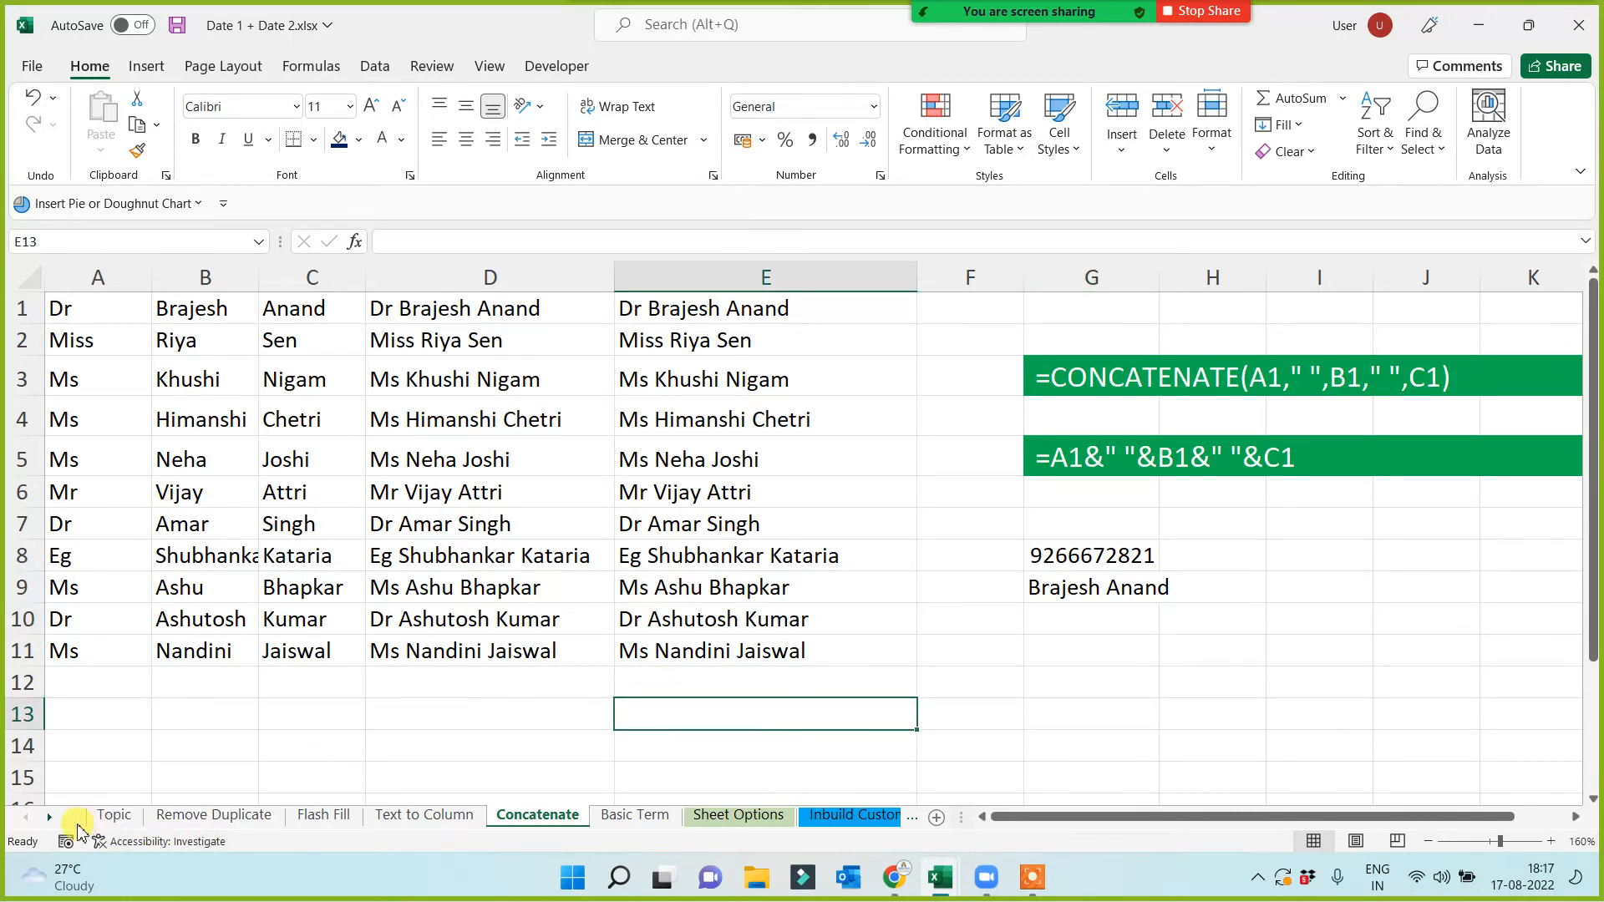
Look through the sheet names of the Date 1 + Date 2 workbook up to Formatting and back to Topic
left_click(49, 822)
left_click(49, 822)
left_click(50, 822)
left_click(50, 822)
left_click(49, 822)
left_click(49, 822)
left_click(50, 822)
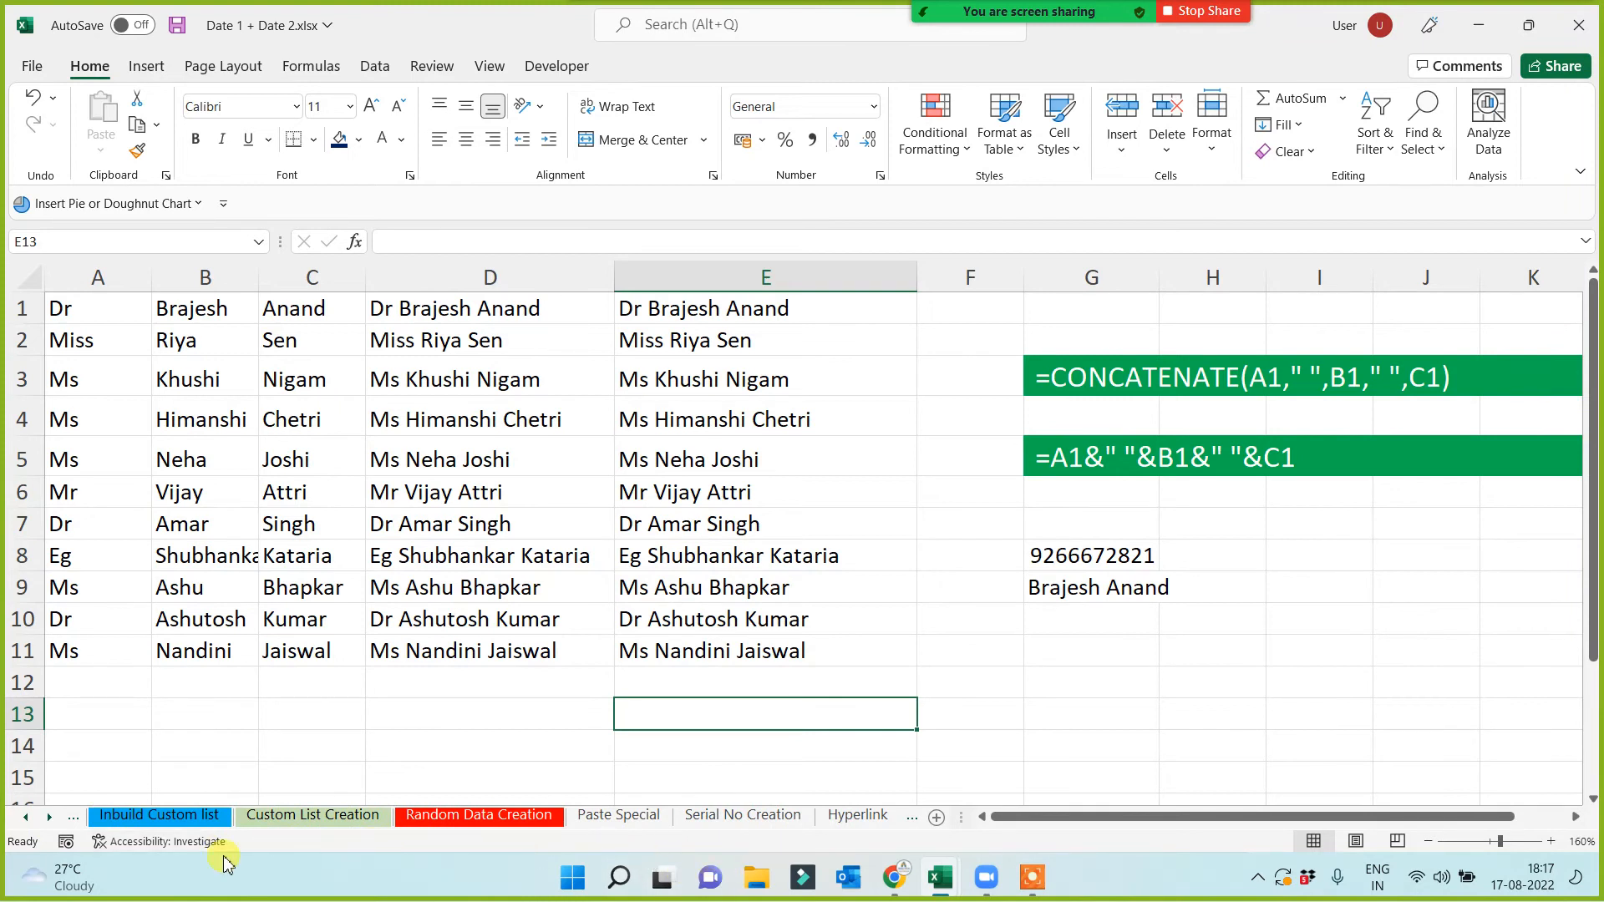
left_click(49, 827)
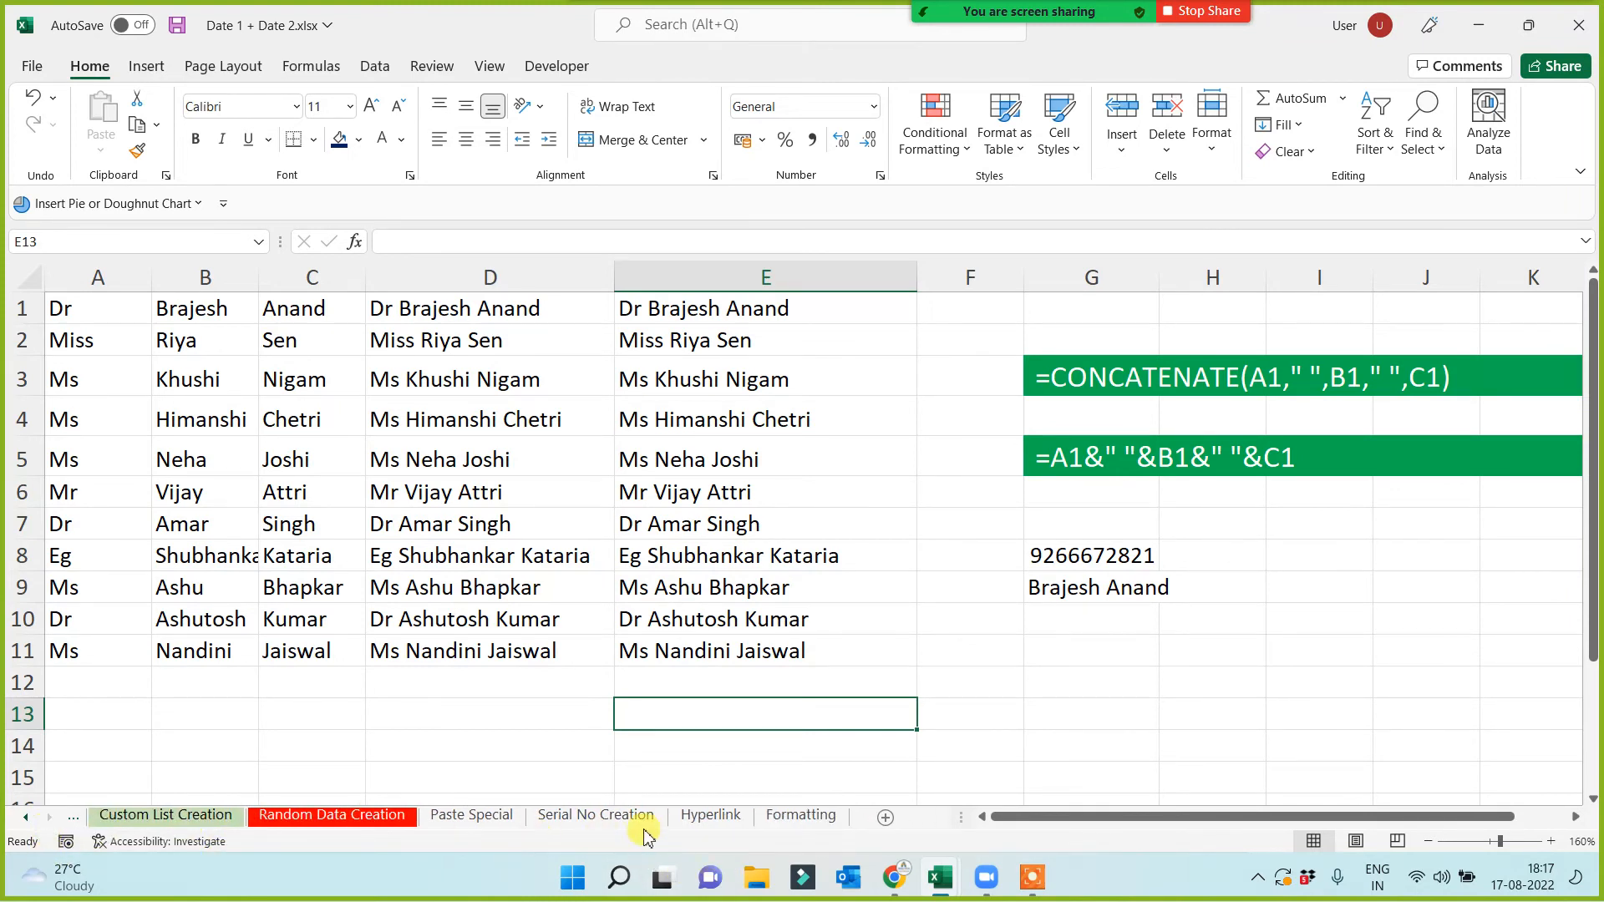
left_click(30, 820)
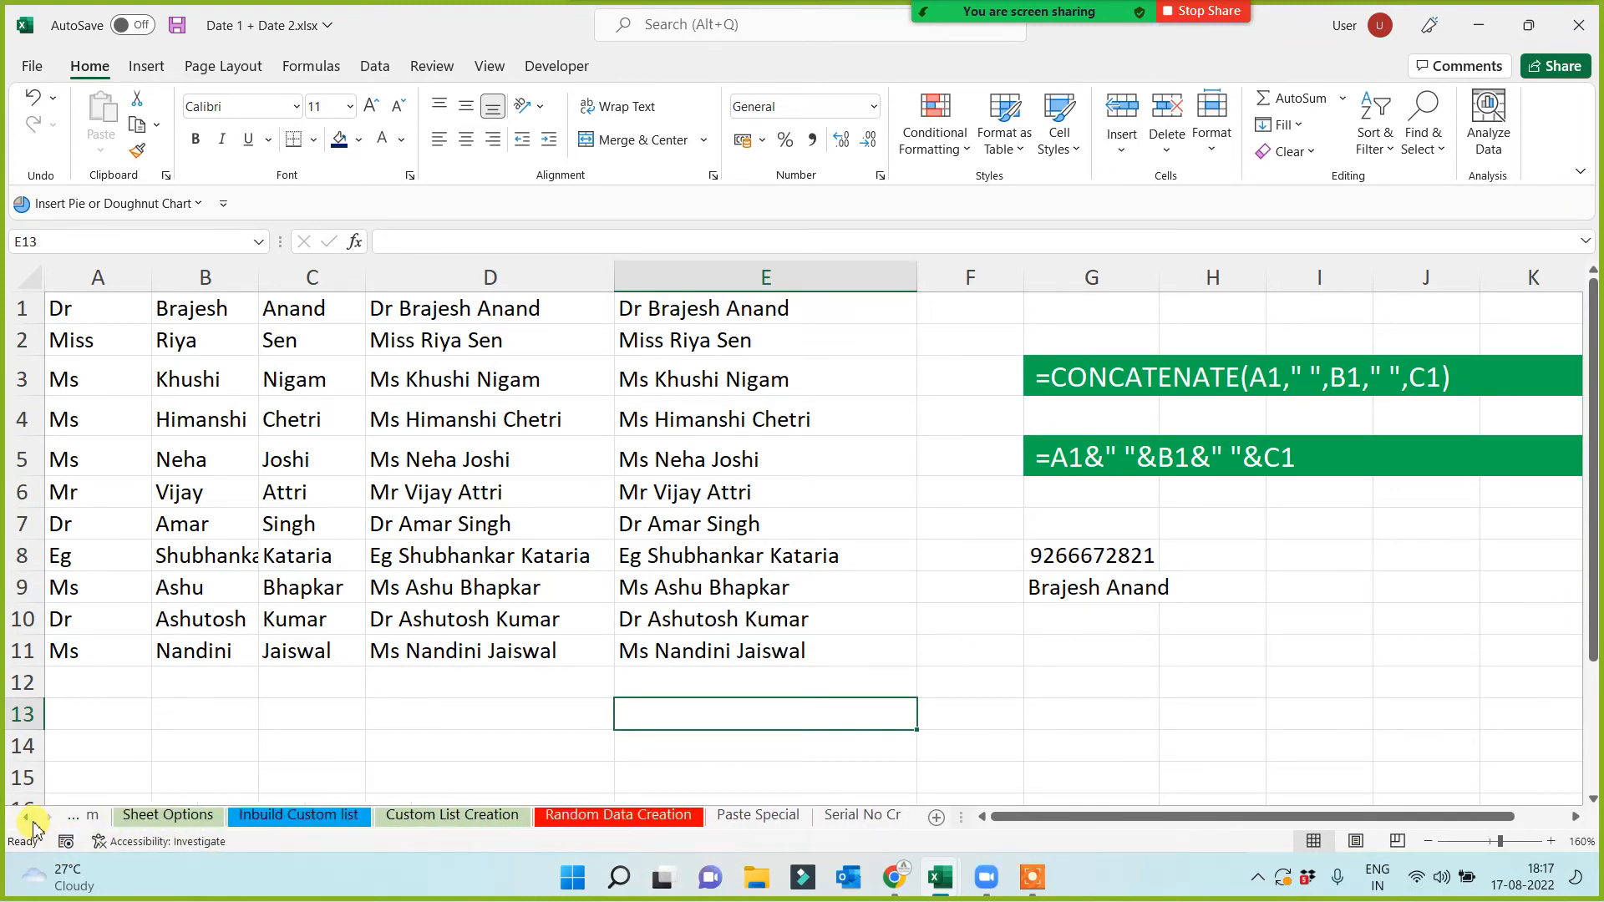
left_click(30, 820)
left_click(30, 820)
left_click(30, 820)
left_click(31, 821)
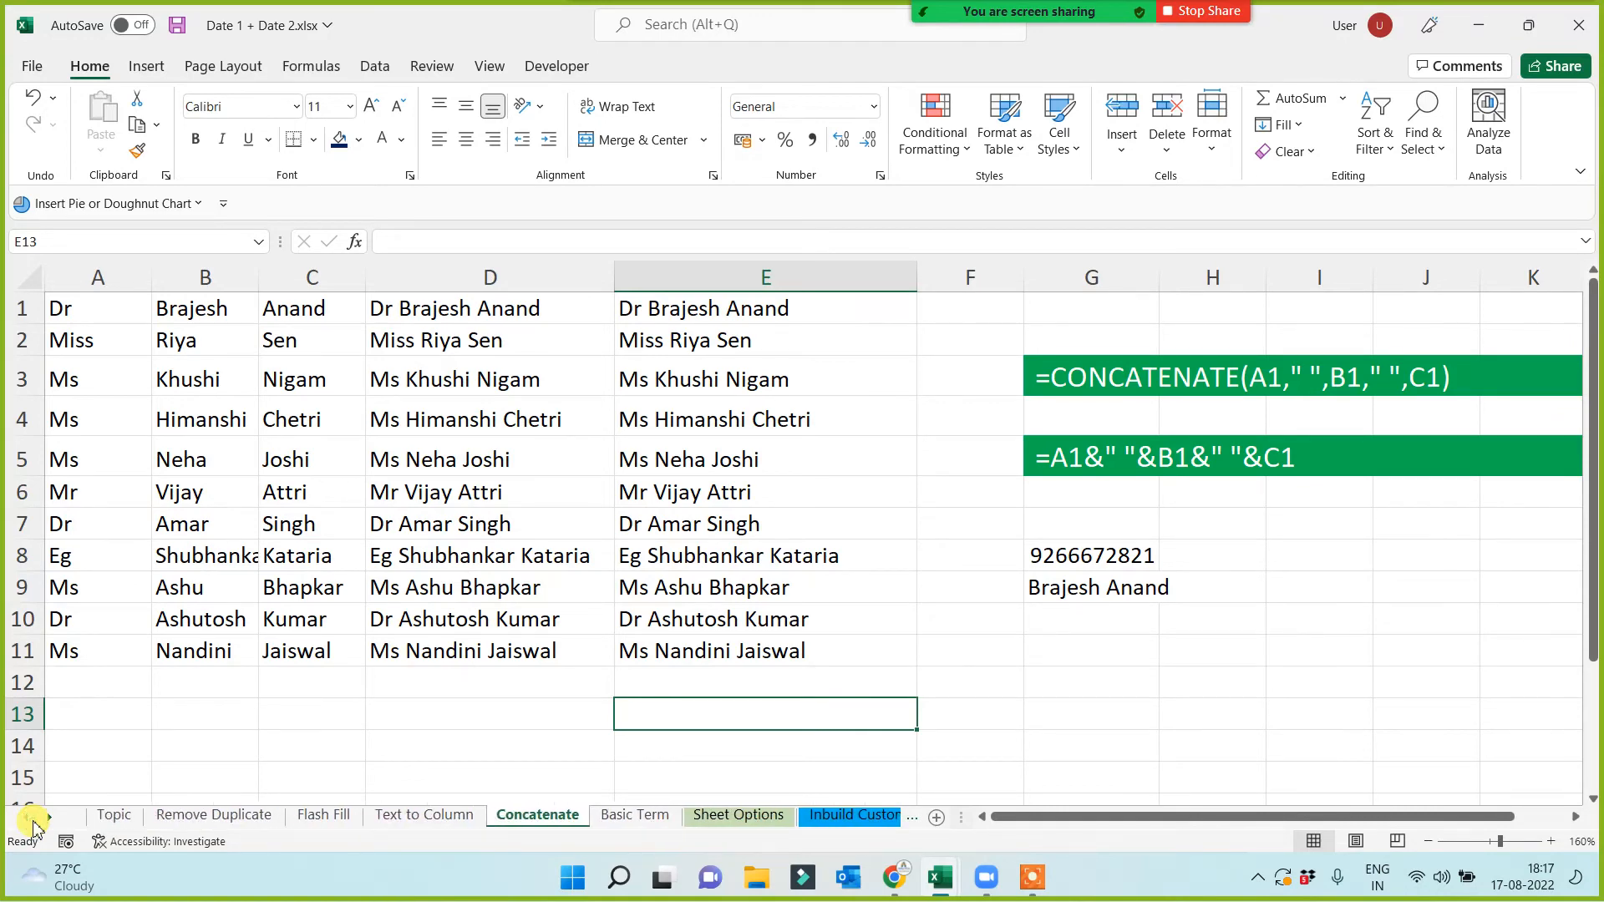
Return to the Book5 workbook and follow the Basic topic link in F14, allowing PROJECT 3.docx to open
key("alt+Tab")
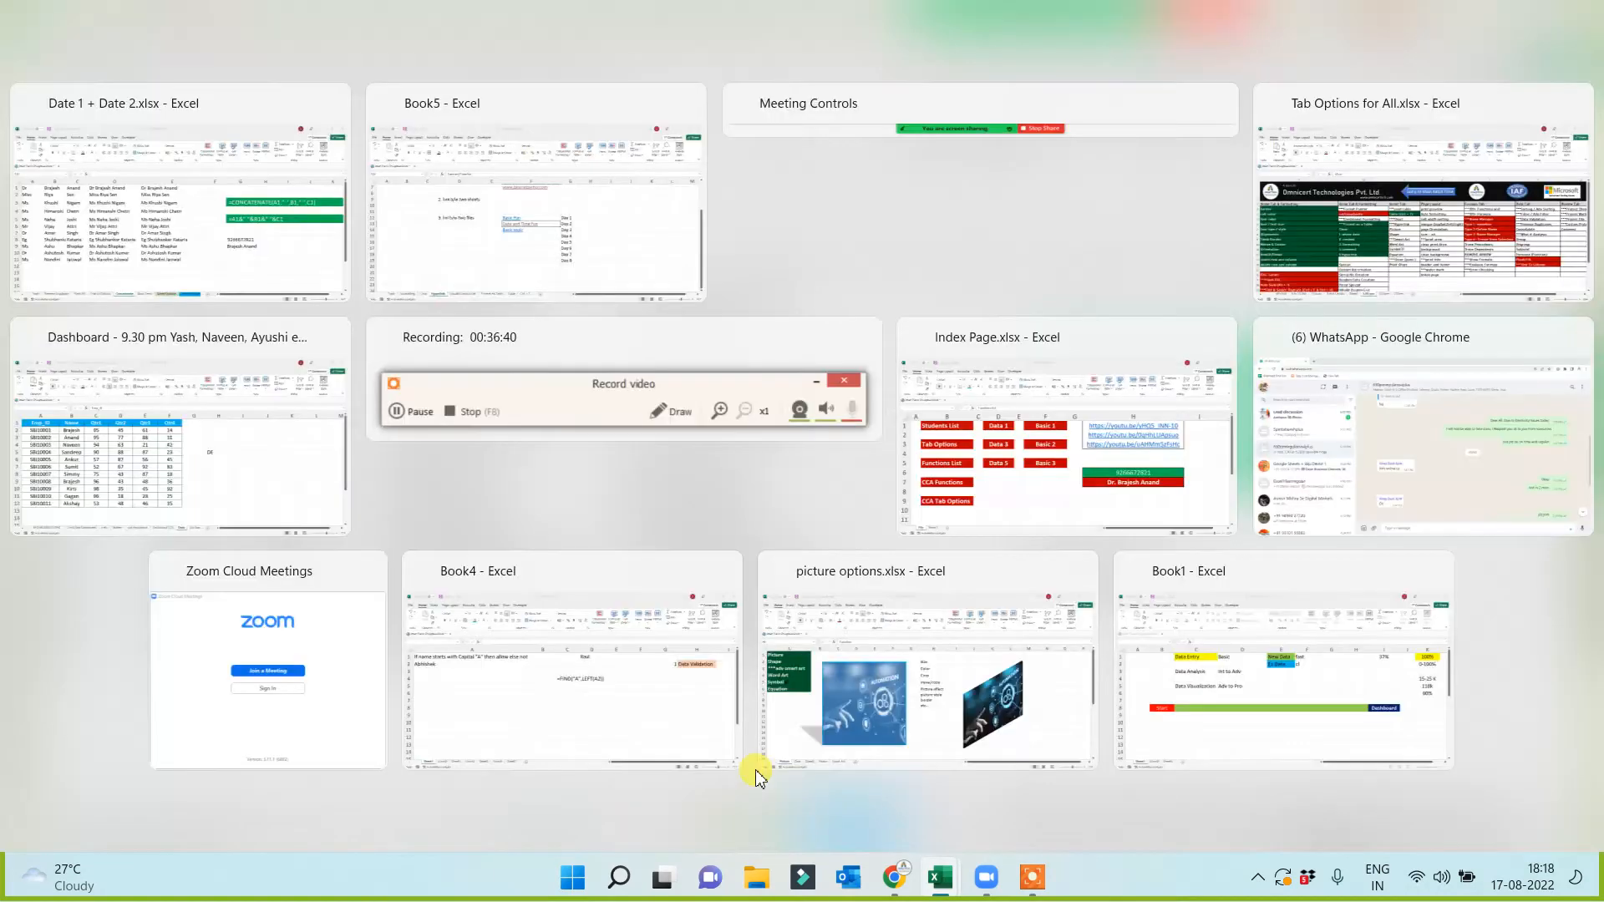
left_click(622, 144)
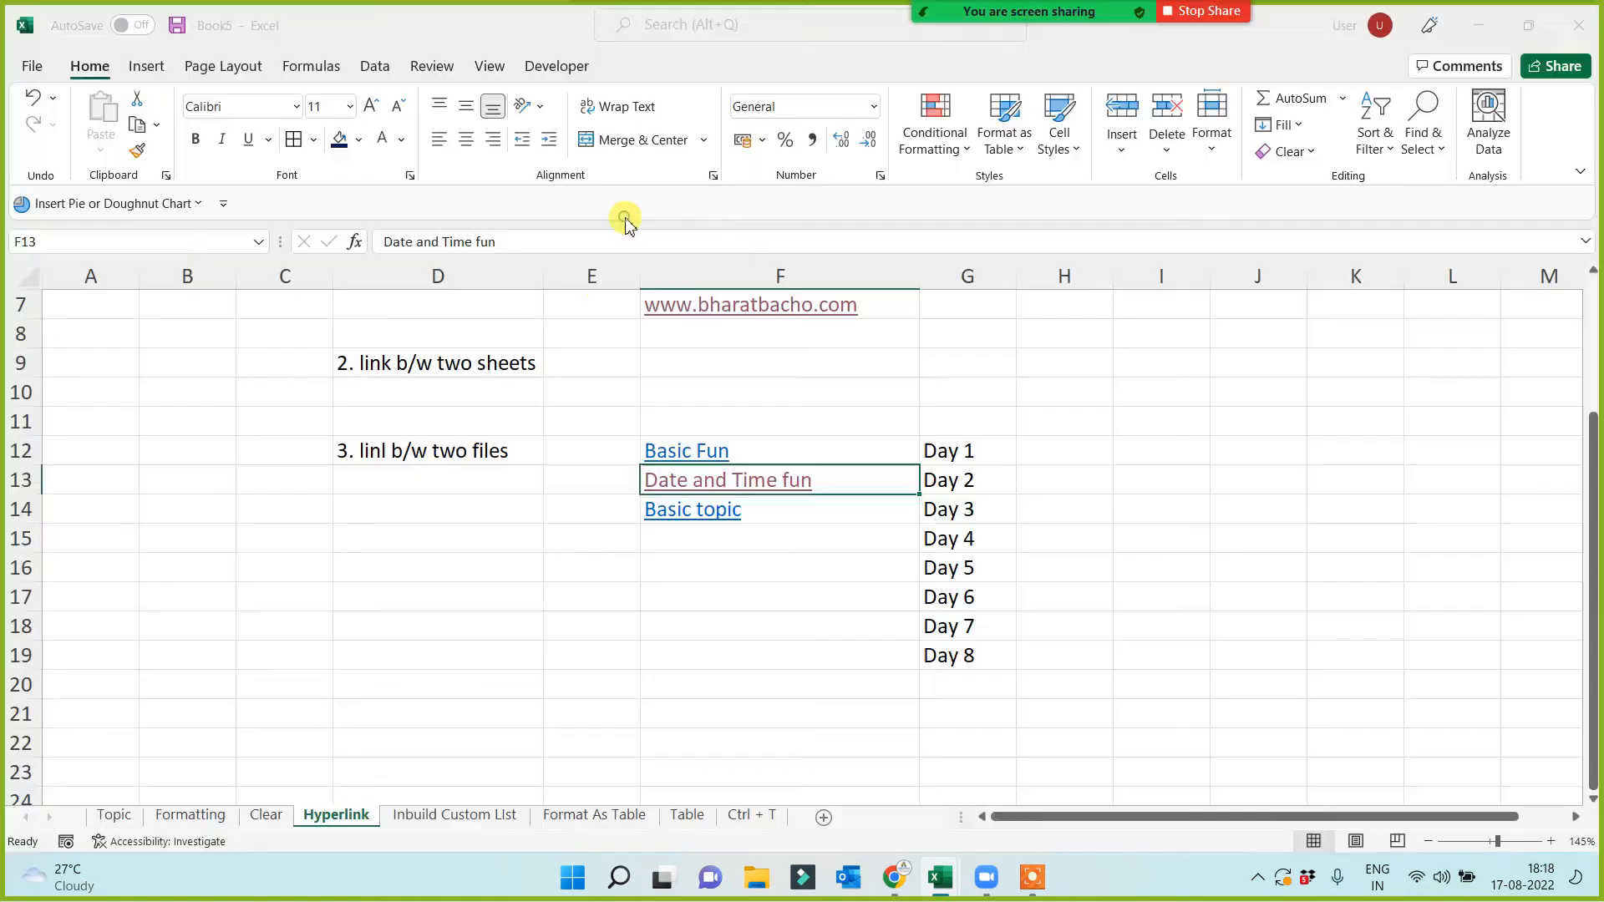
left_click(692, 518)
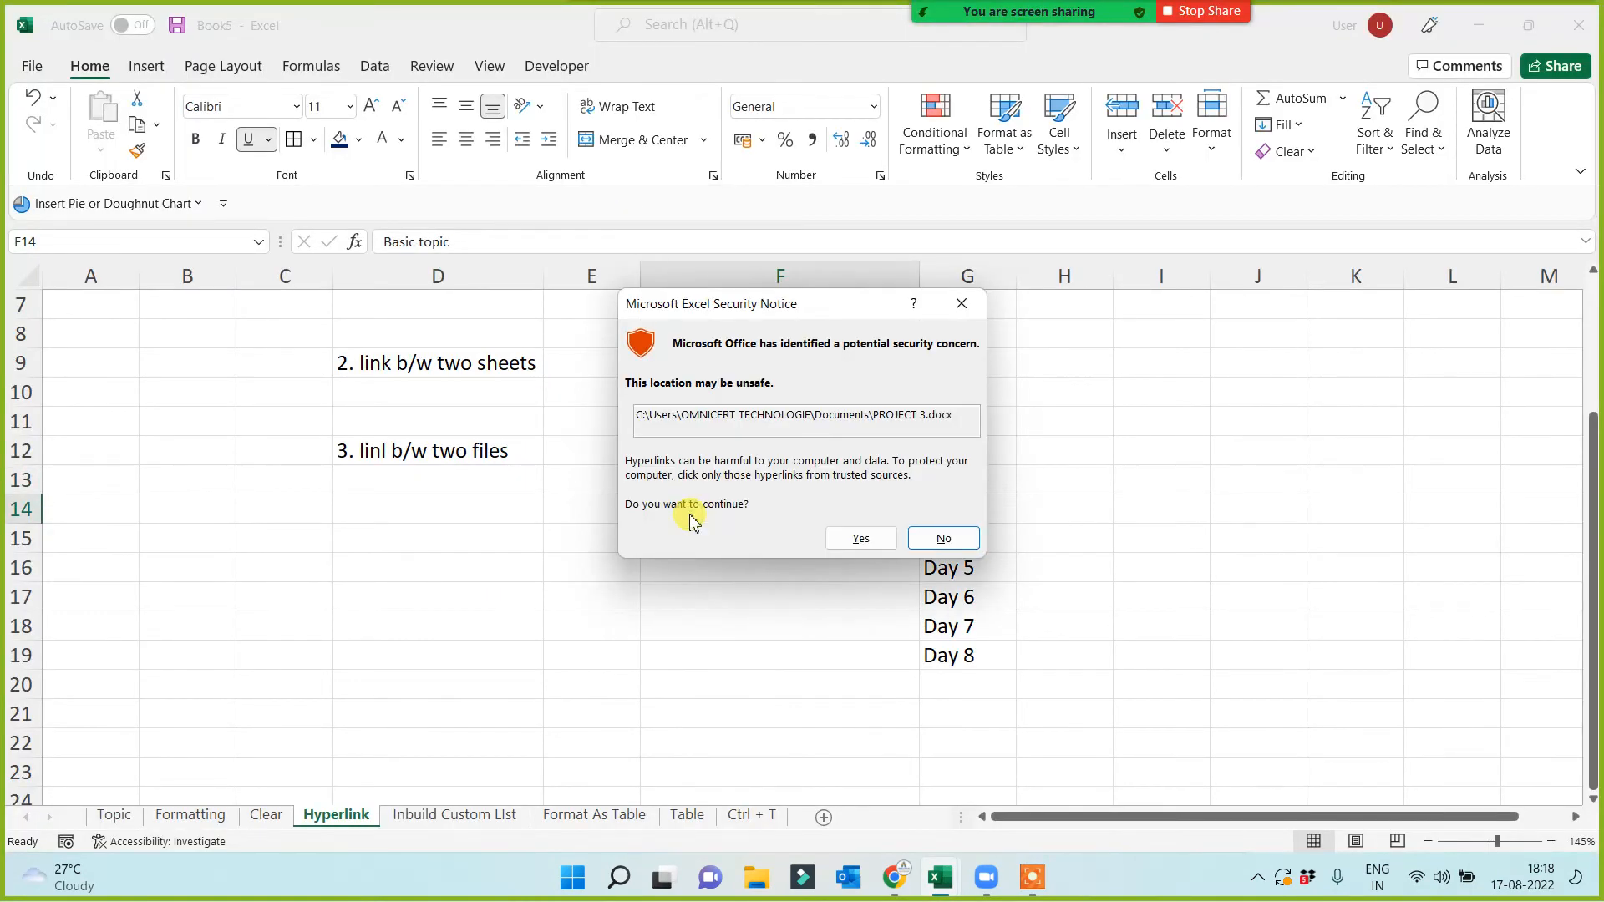
left_click(861, 543)
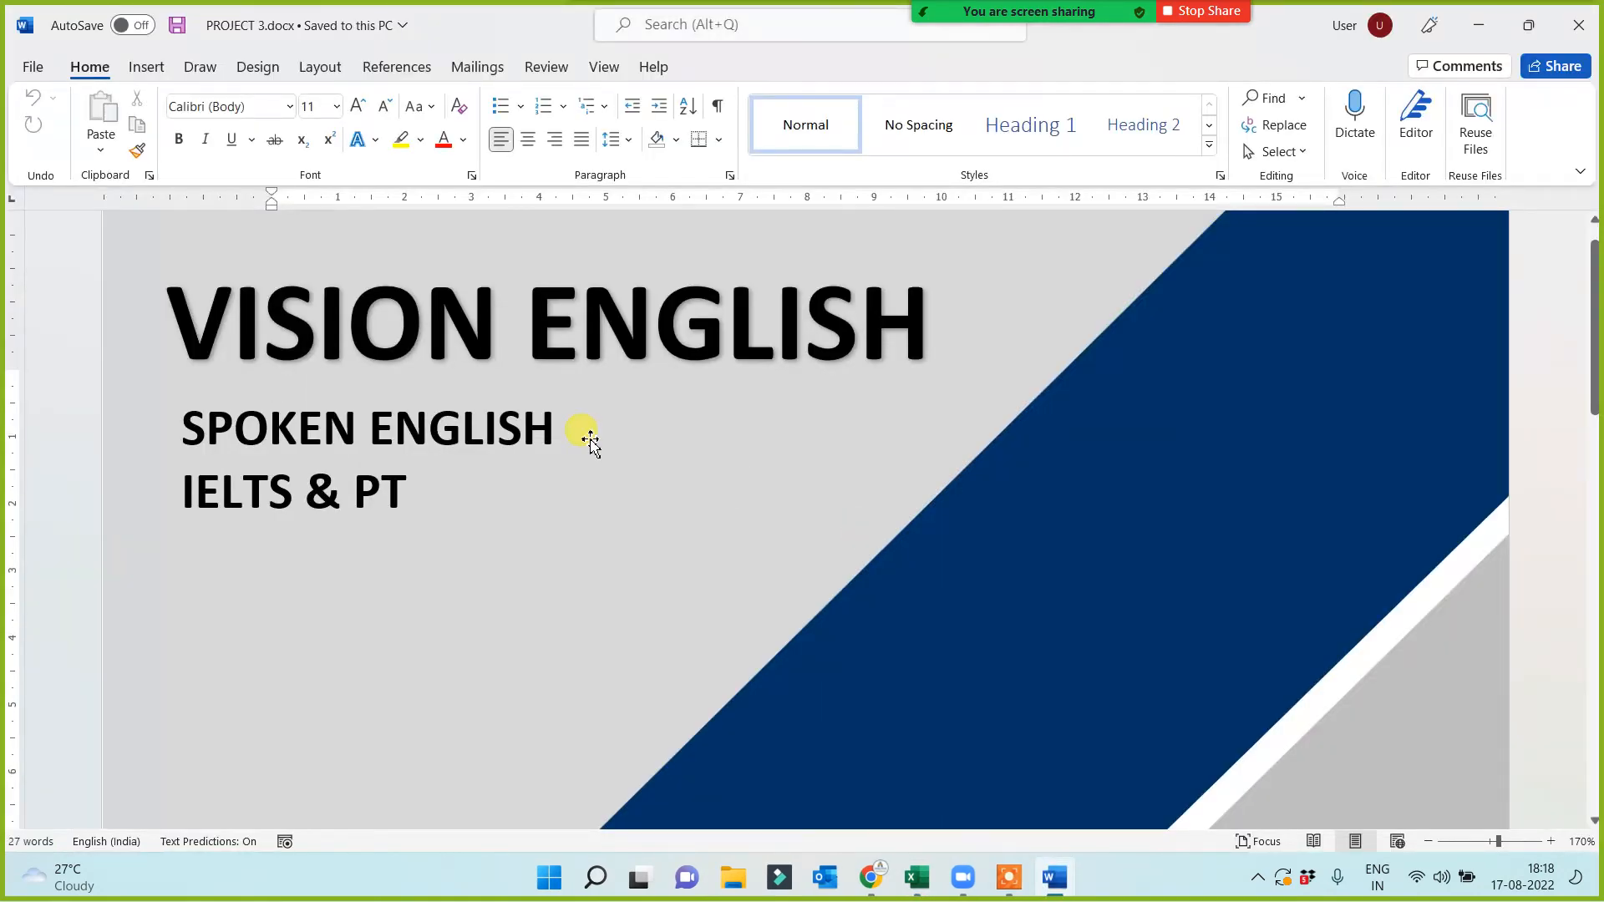
Look through the PROJECT 3.docx page from its heading to its end and close the document
scroll(590, 444, "down", 15)
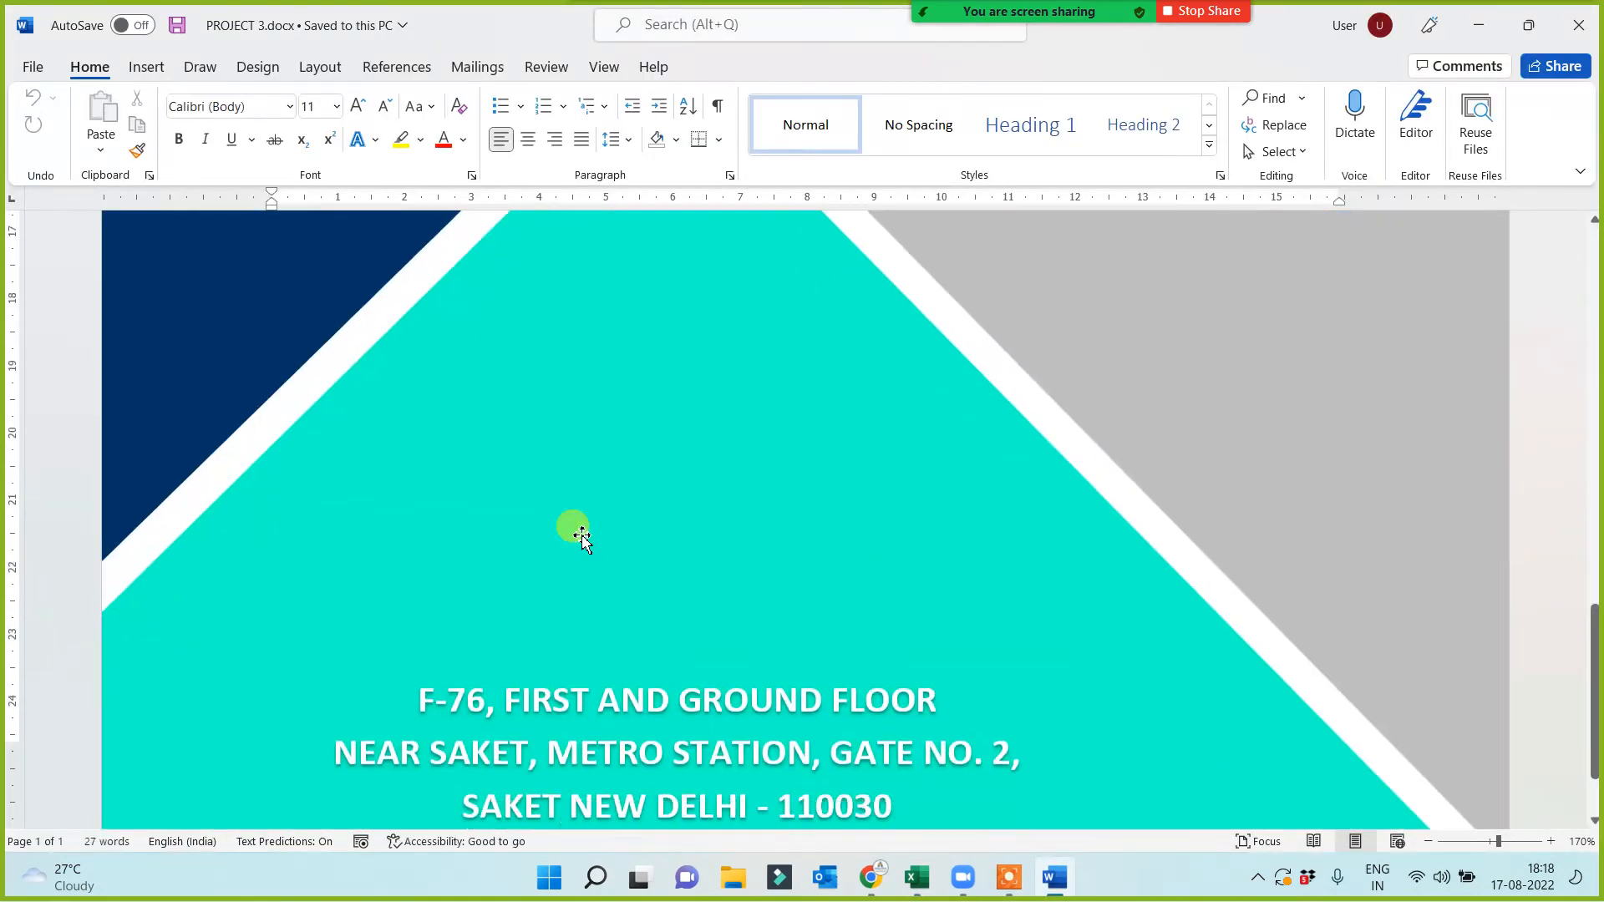
scroll(582, 539, "down", 3)
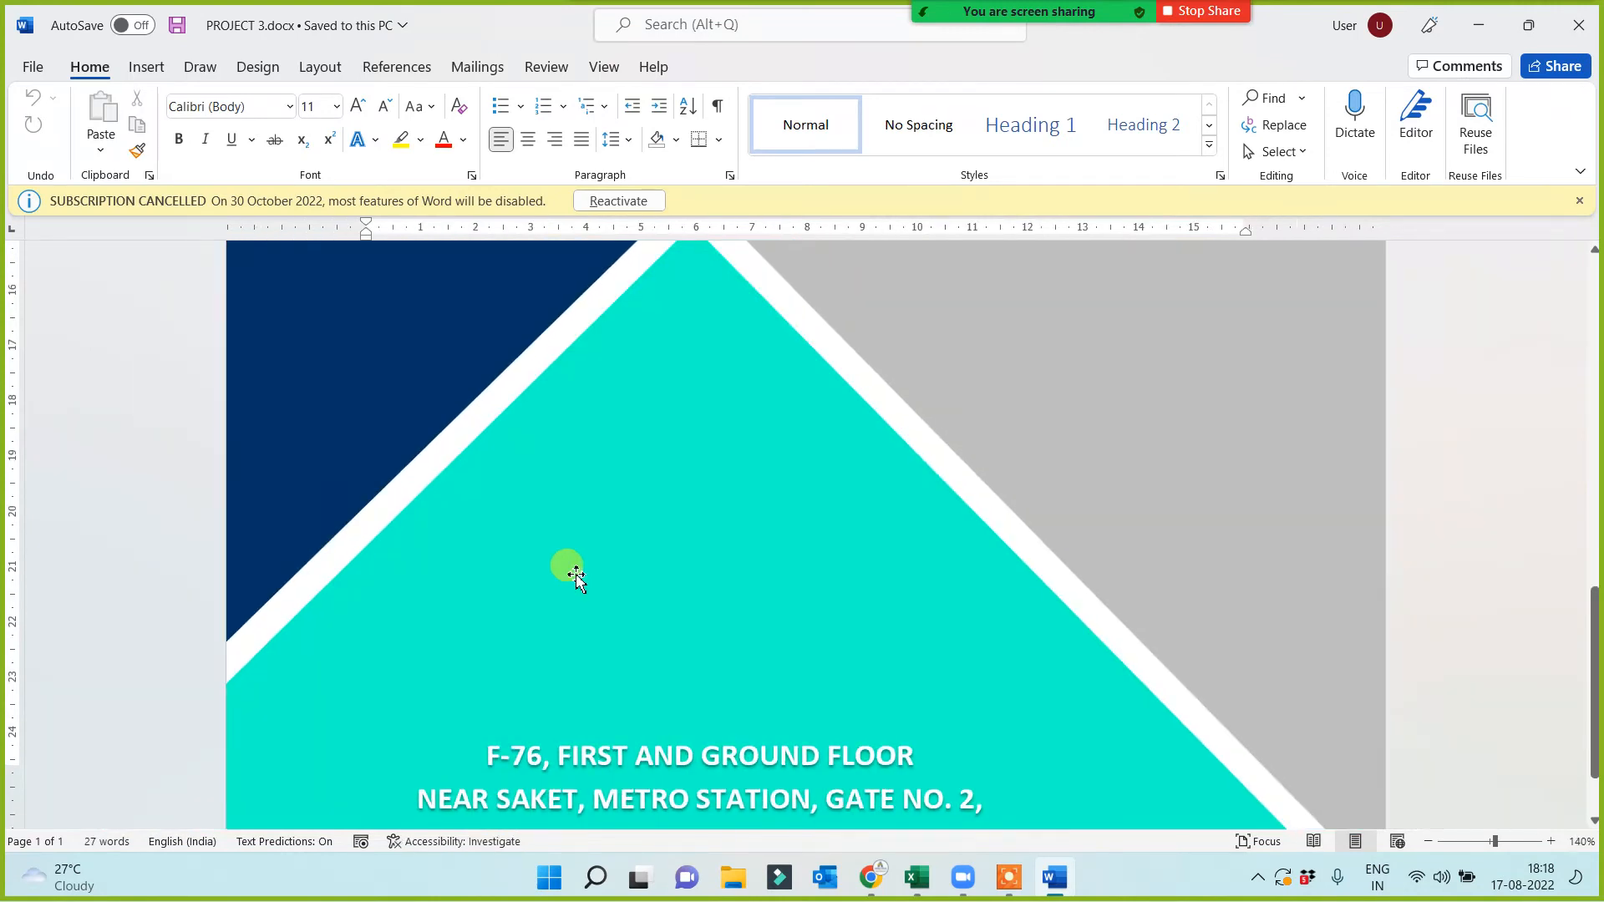
scroll(576, 576, "down", 2)
scroll(578, 575, "up", 10)
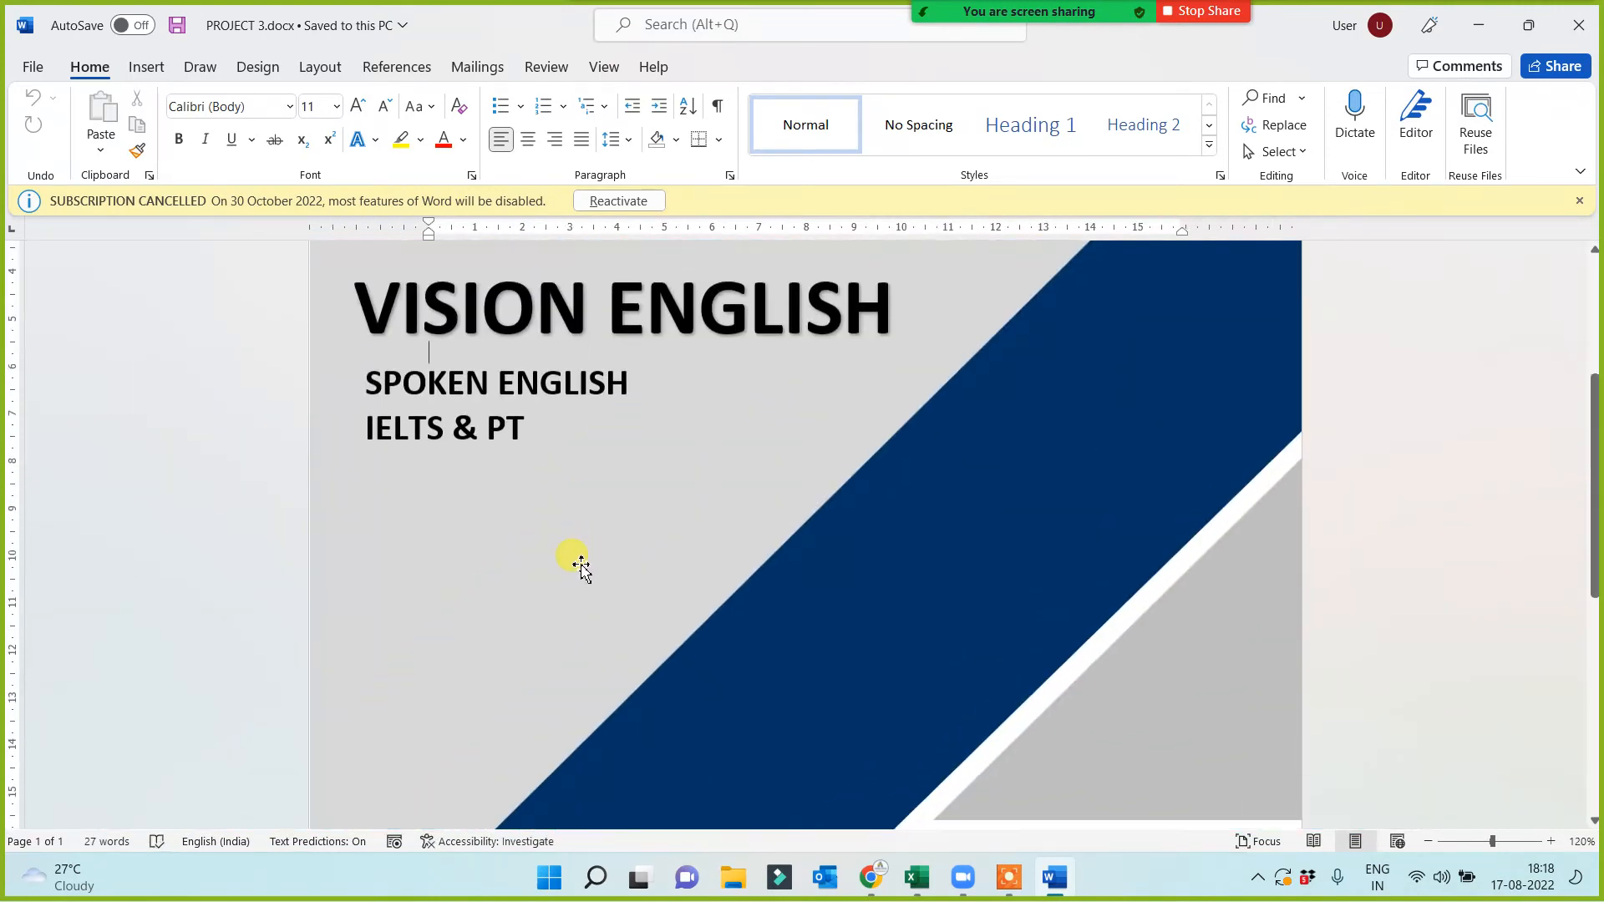
scroll(582, 570, "down", 10)
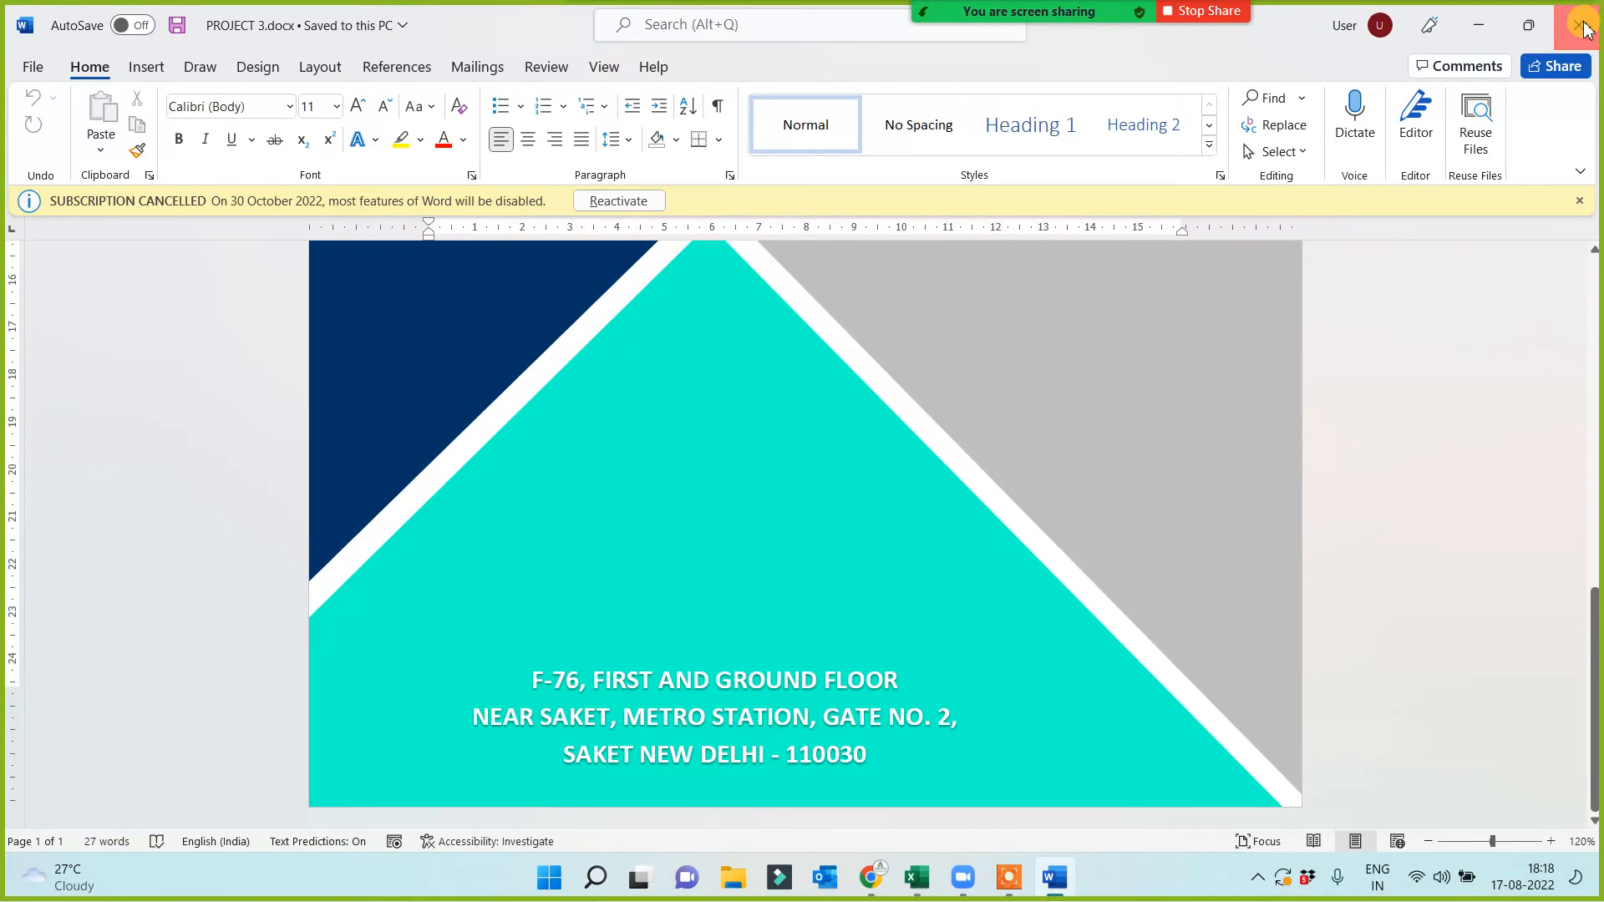
left_click(1581, 19)
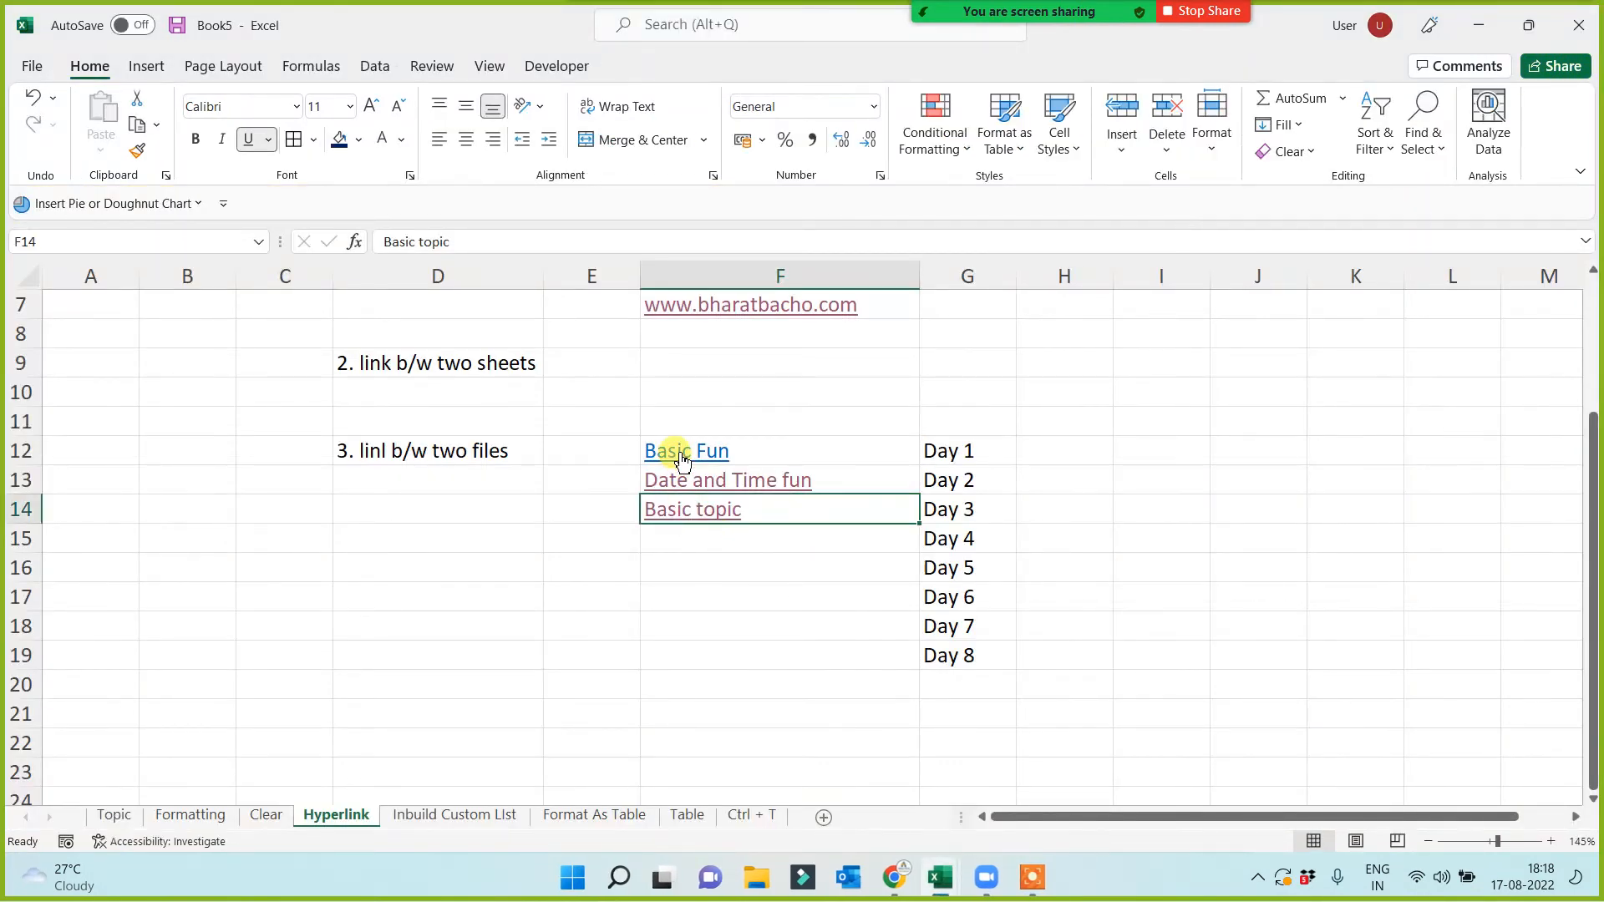
Follow the Basic Fun link in F12 to open PPT3 - Animation.pptx, and close the presentation
left_click(682, 458)
left_click(860, 538)
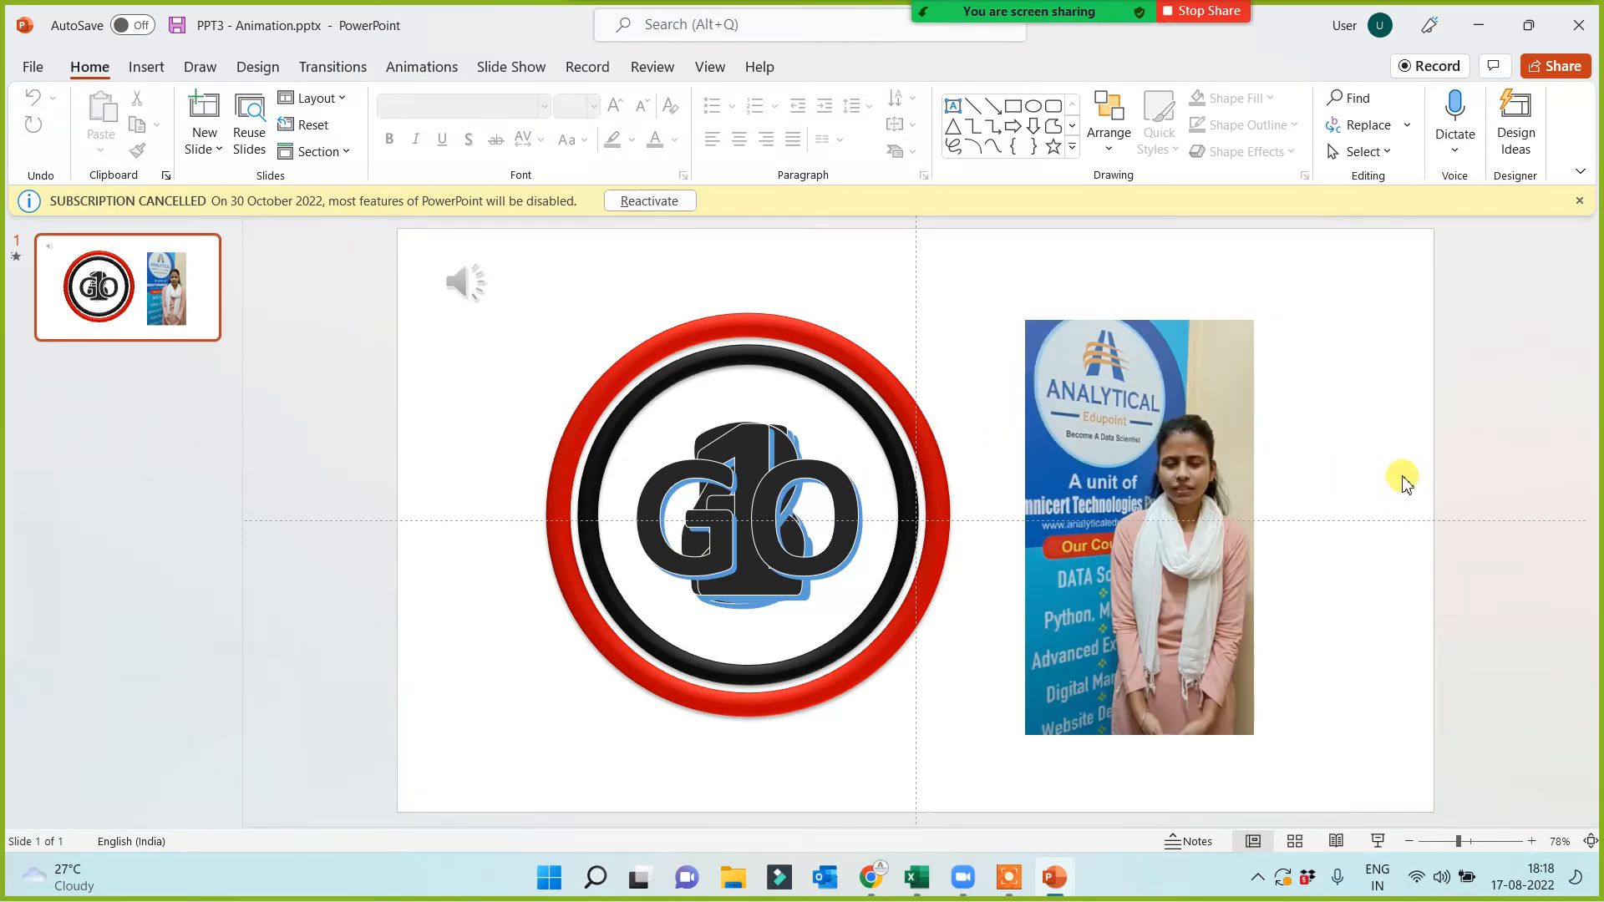
left_click(1579, 25)
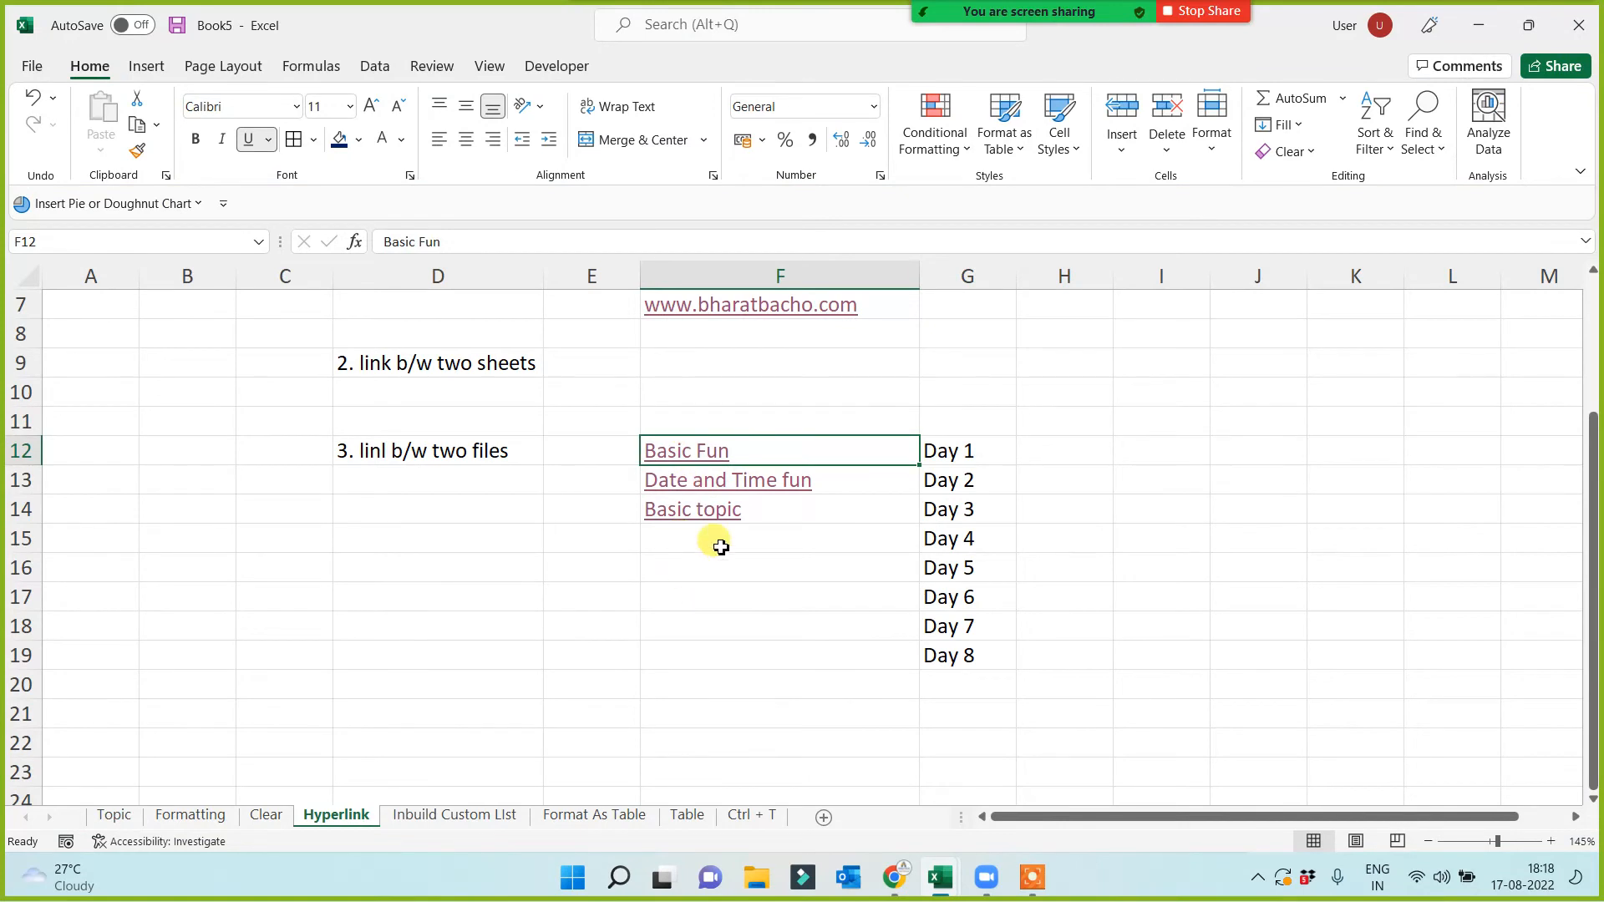
Review the file links beside the Day 1 to Day 8 list and the three hyperlink types in D5, D9 and D12
left_click_drag(1004, 456, 1001, 687)
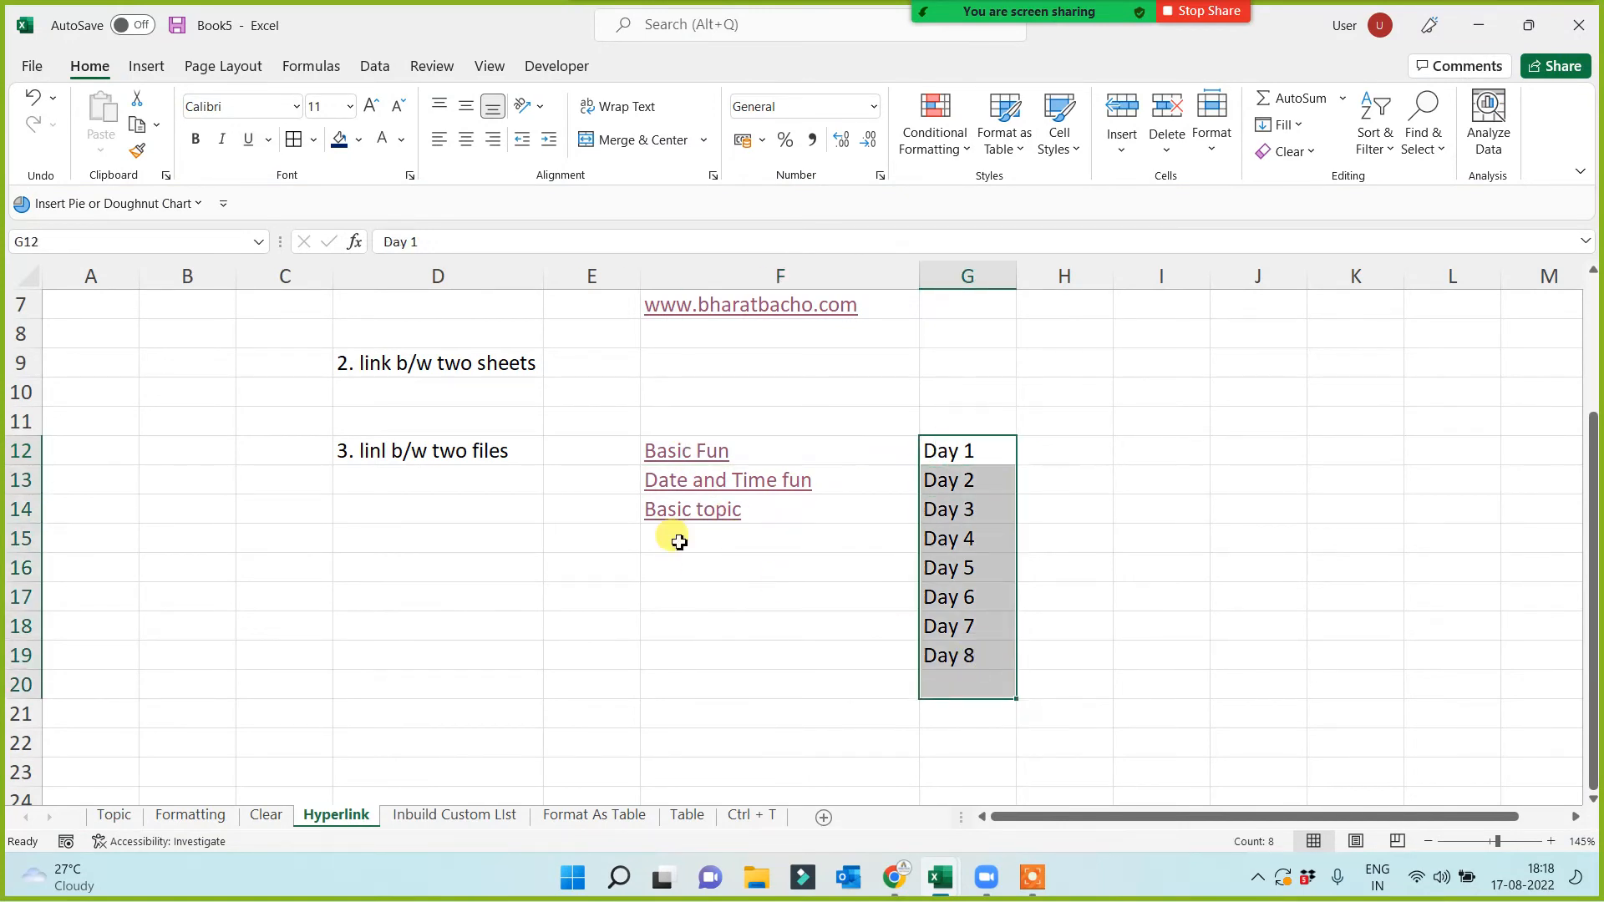
left_click_drag(544, 454, 498, 656)
left_click(295, 595)
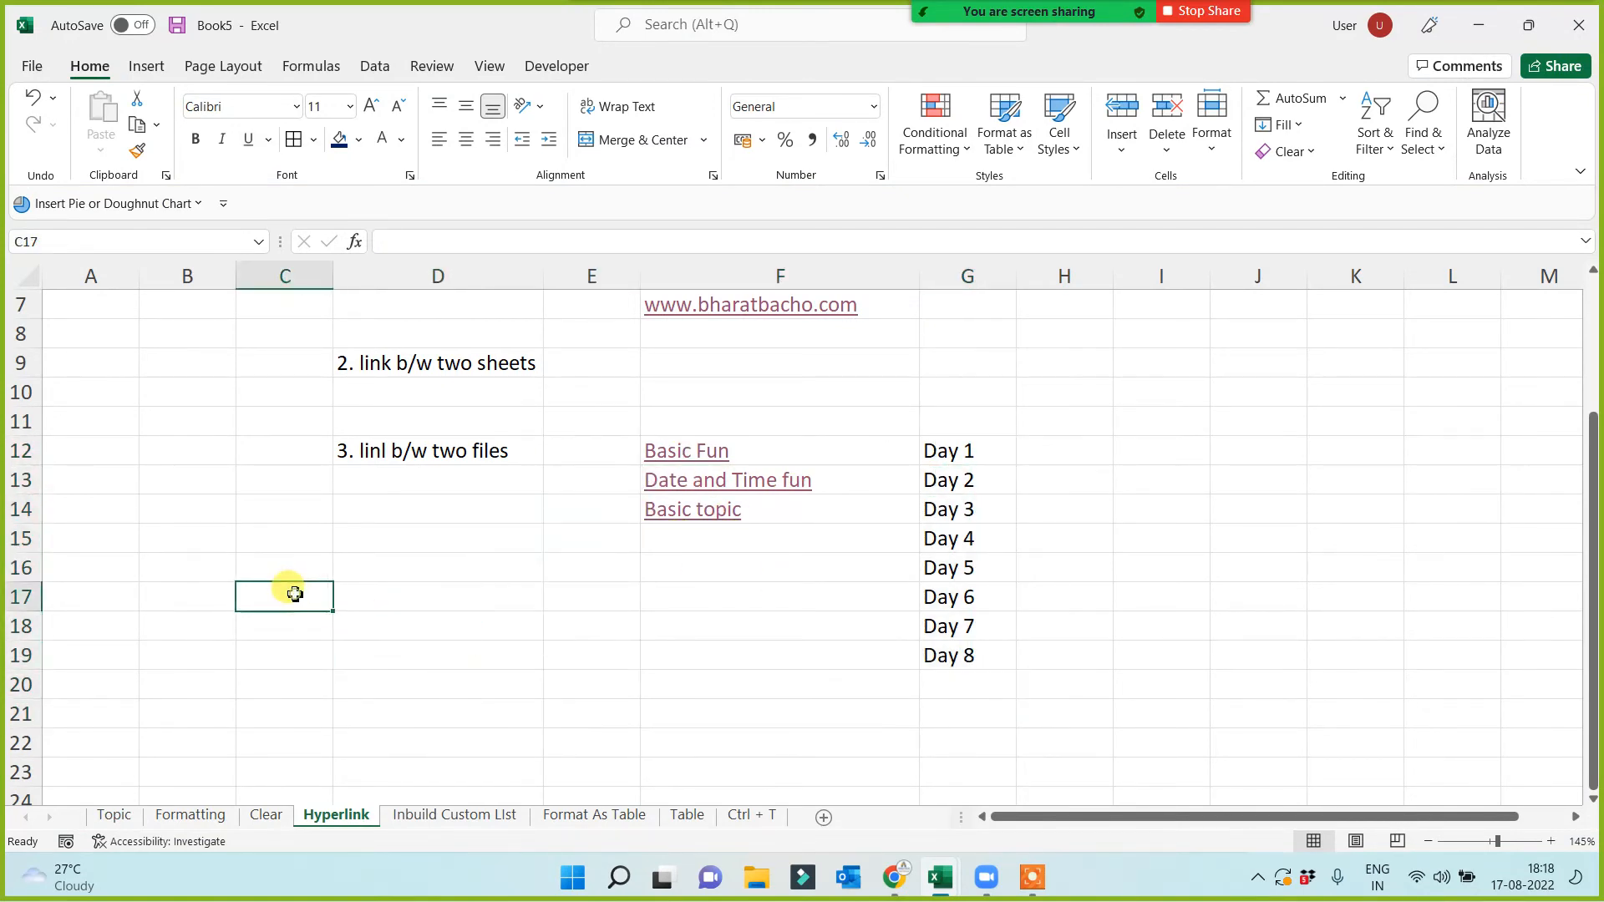
scroll(302, 601, "up", 2)
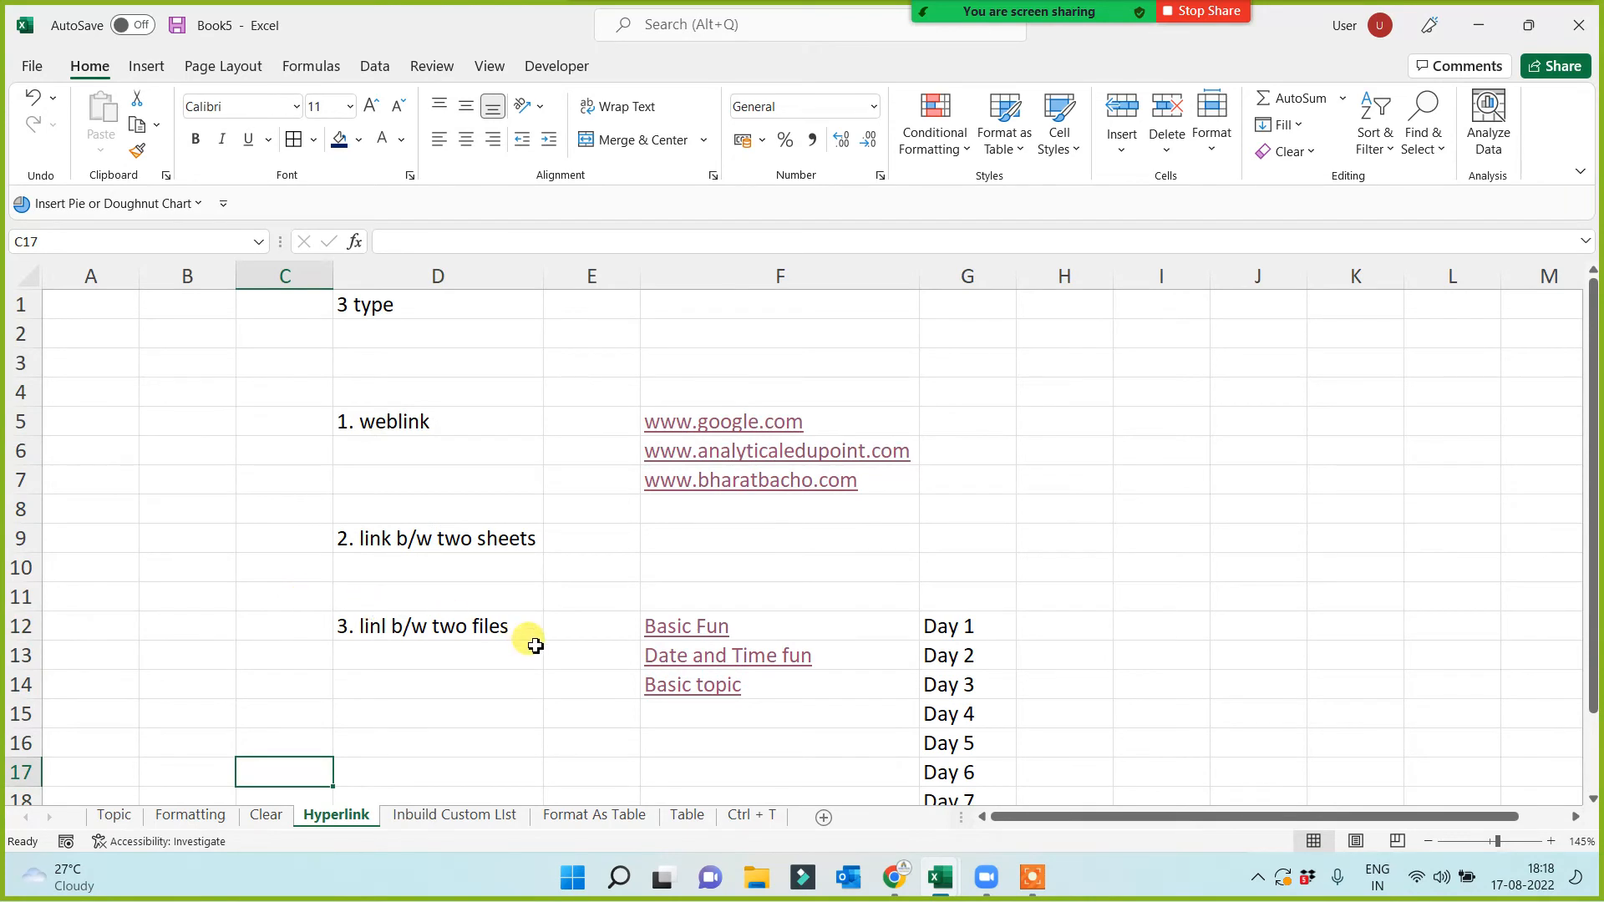
scroll(534, 660, "down", 1)
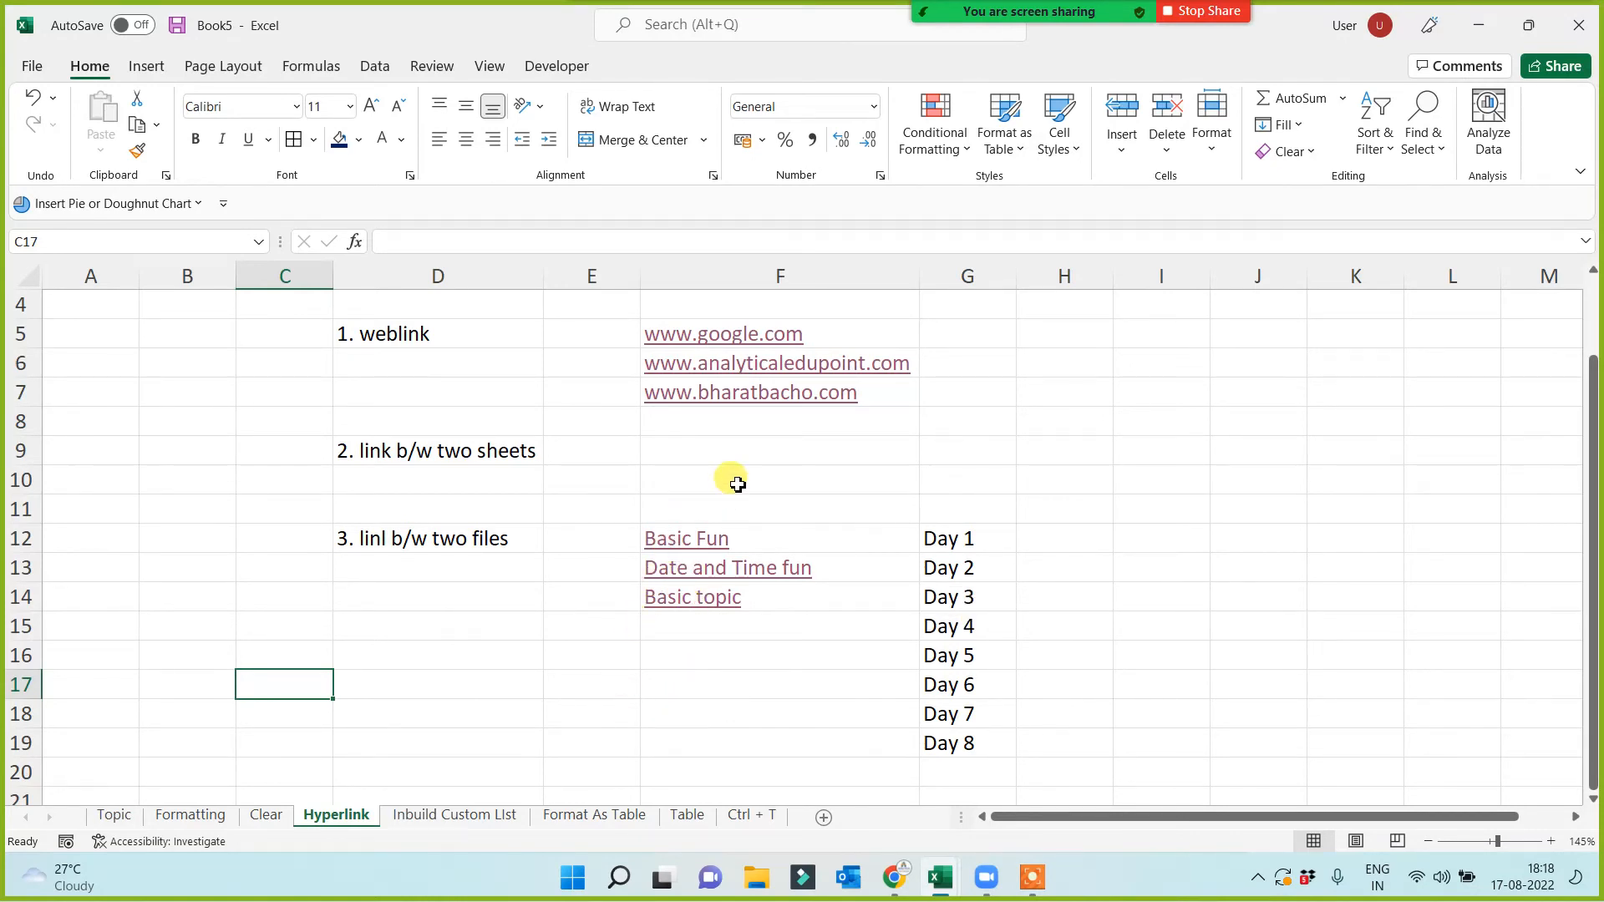
left_click_drag(730, 476, 968, 752)
left_click(1083, 713)
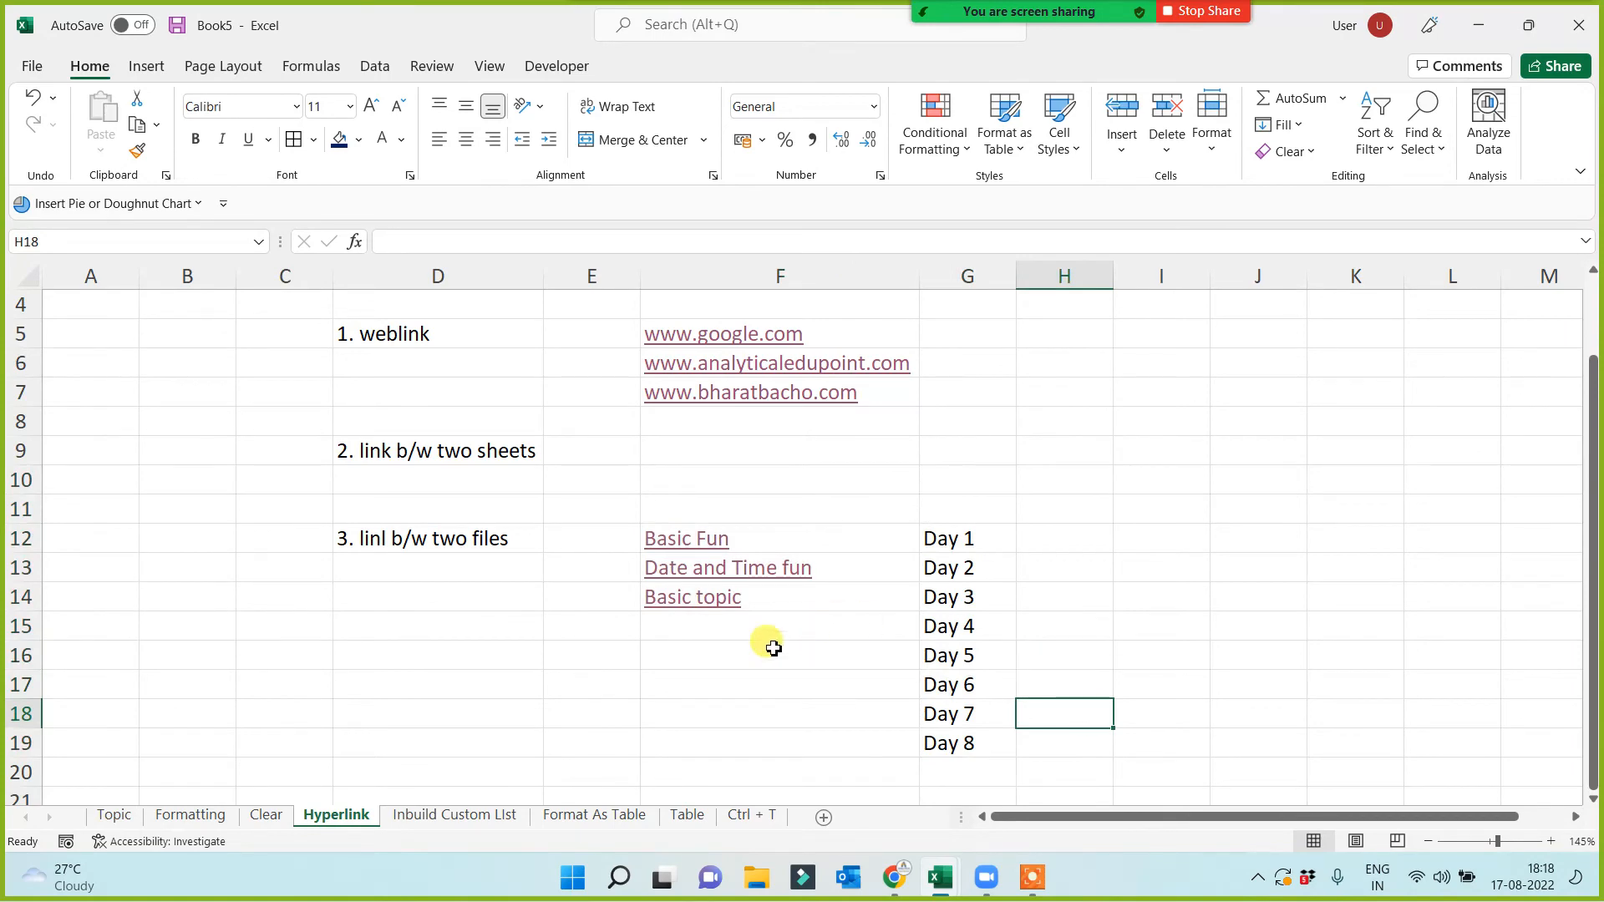
scroll(442, 660, "up", 1)
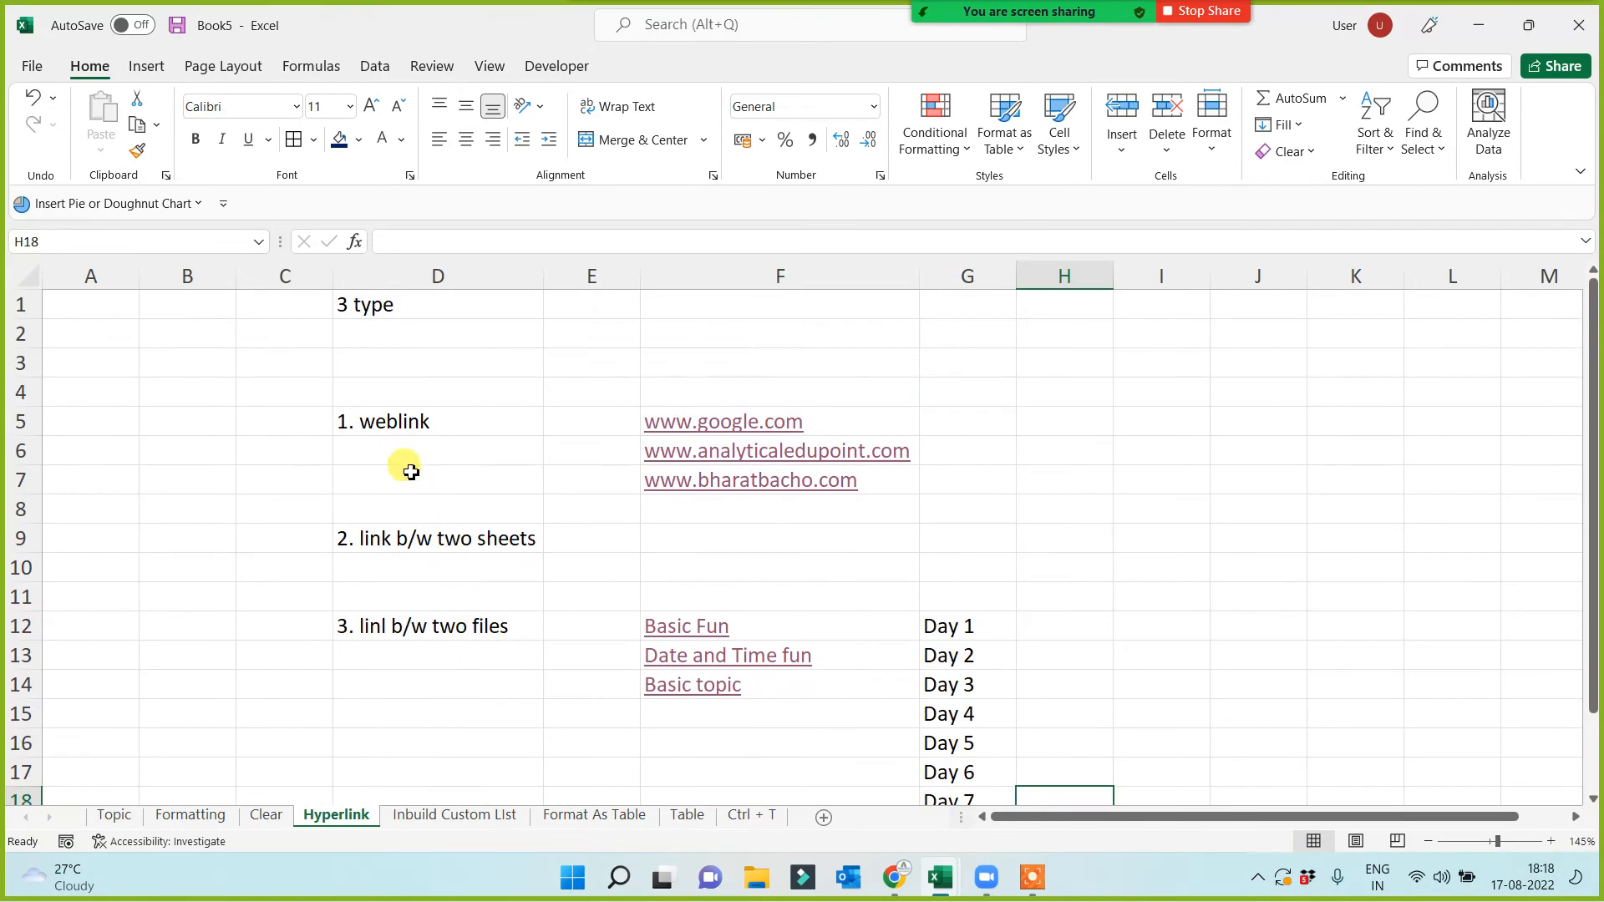
left_click(384, 422)
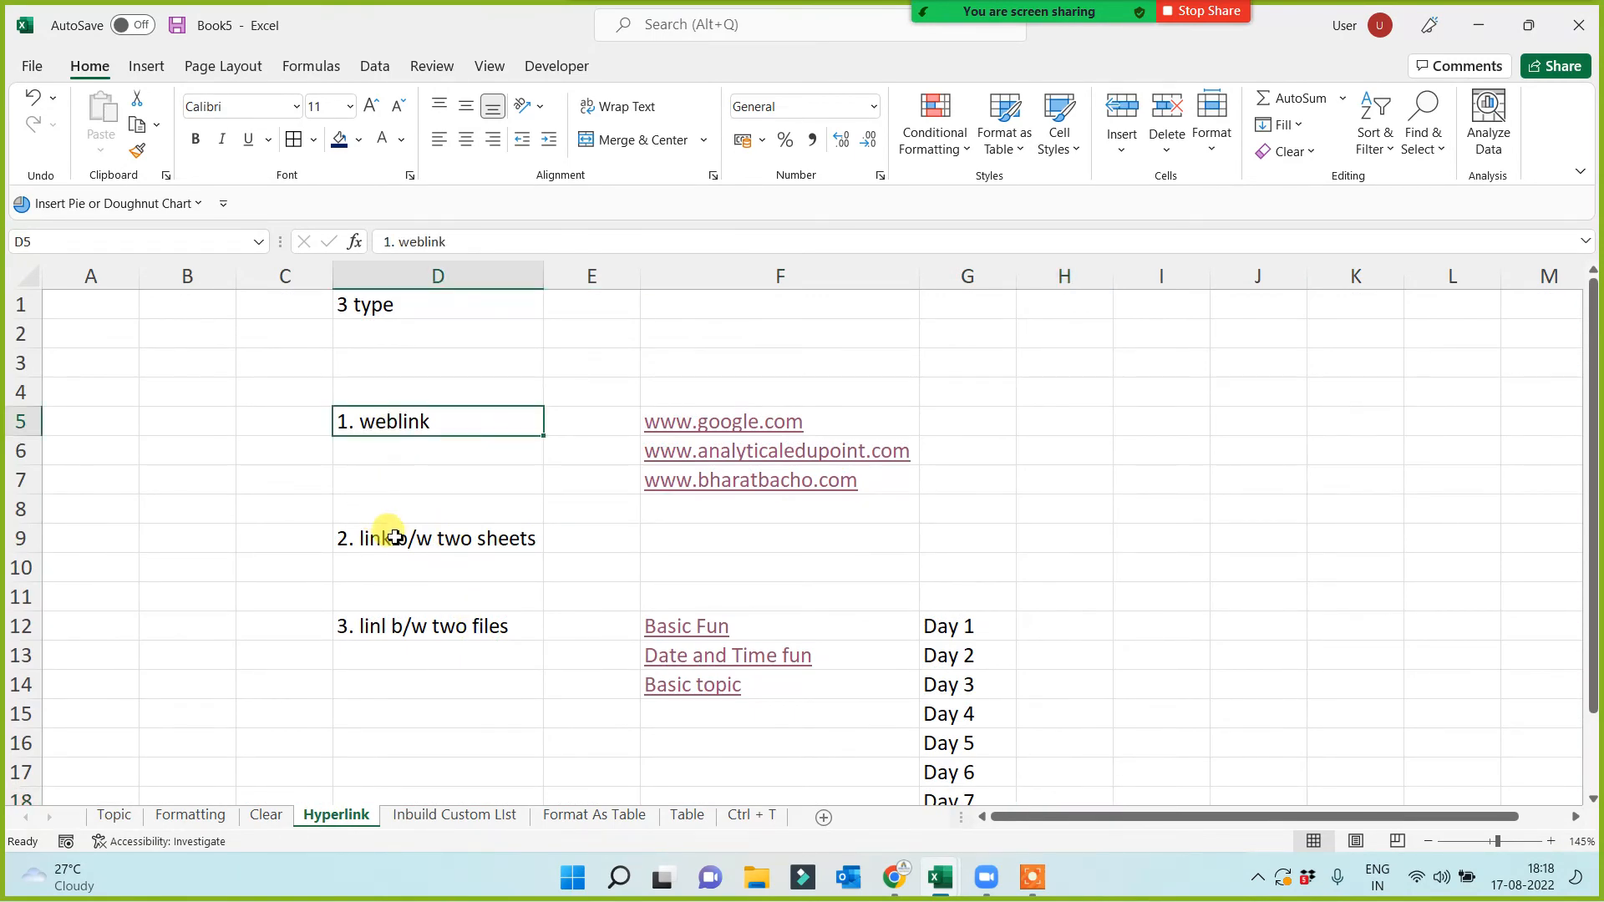
left_click(391, 539)
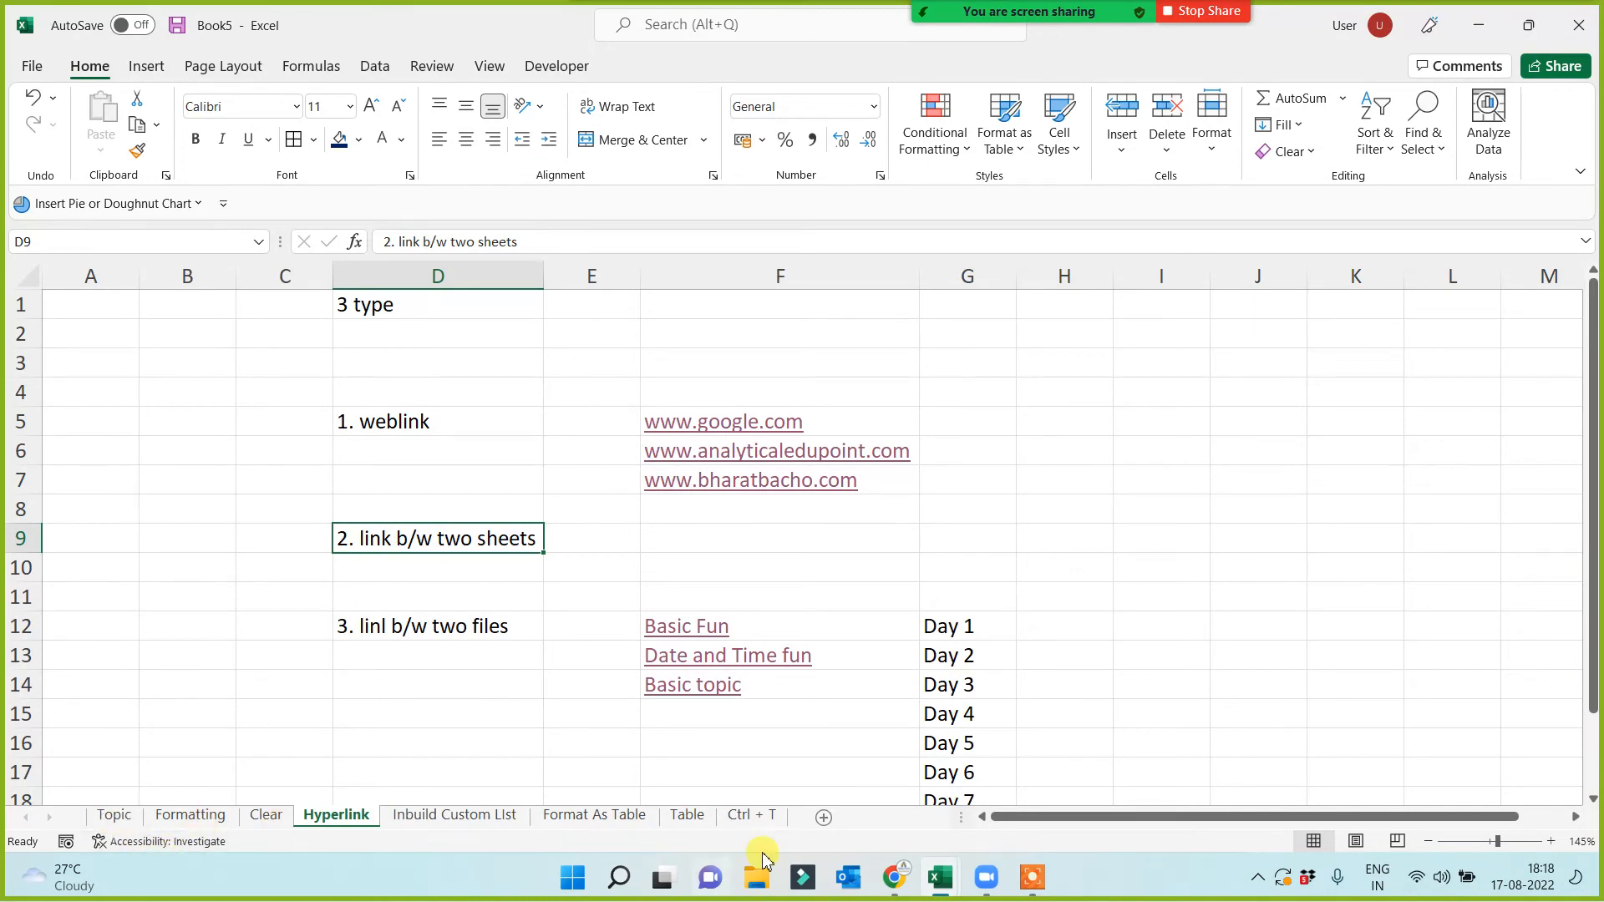
left_click(420, 637)
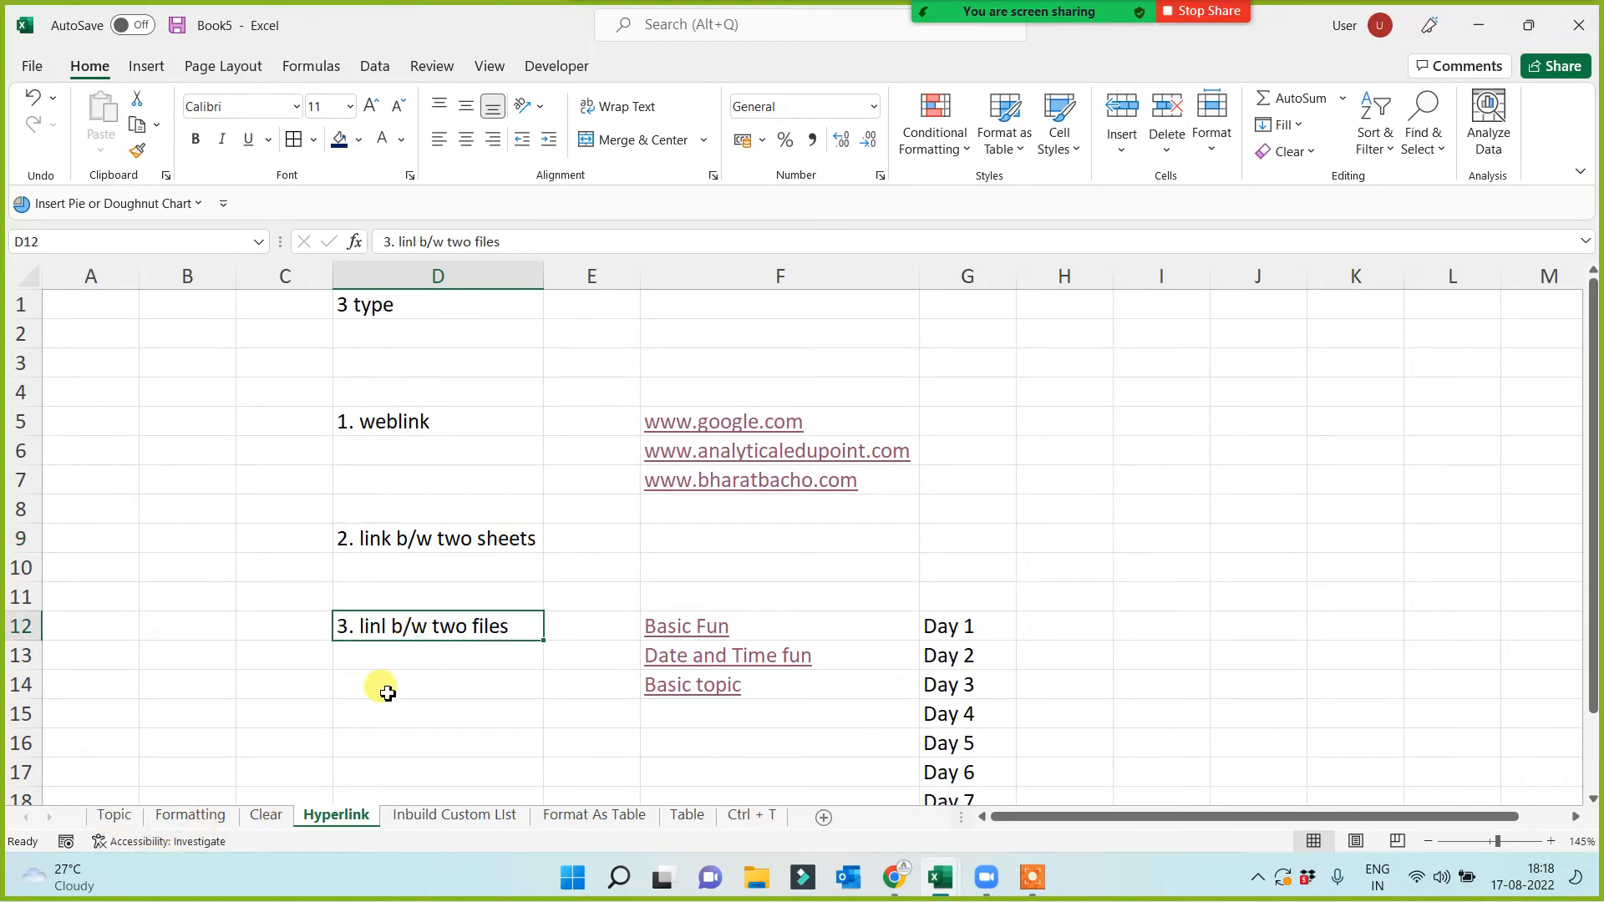
Correct the text in D12 to "3. link b/w two files"
double_click(388, 625)
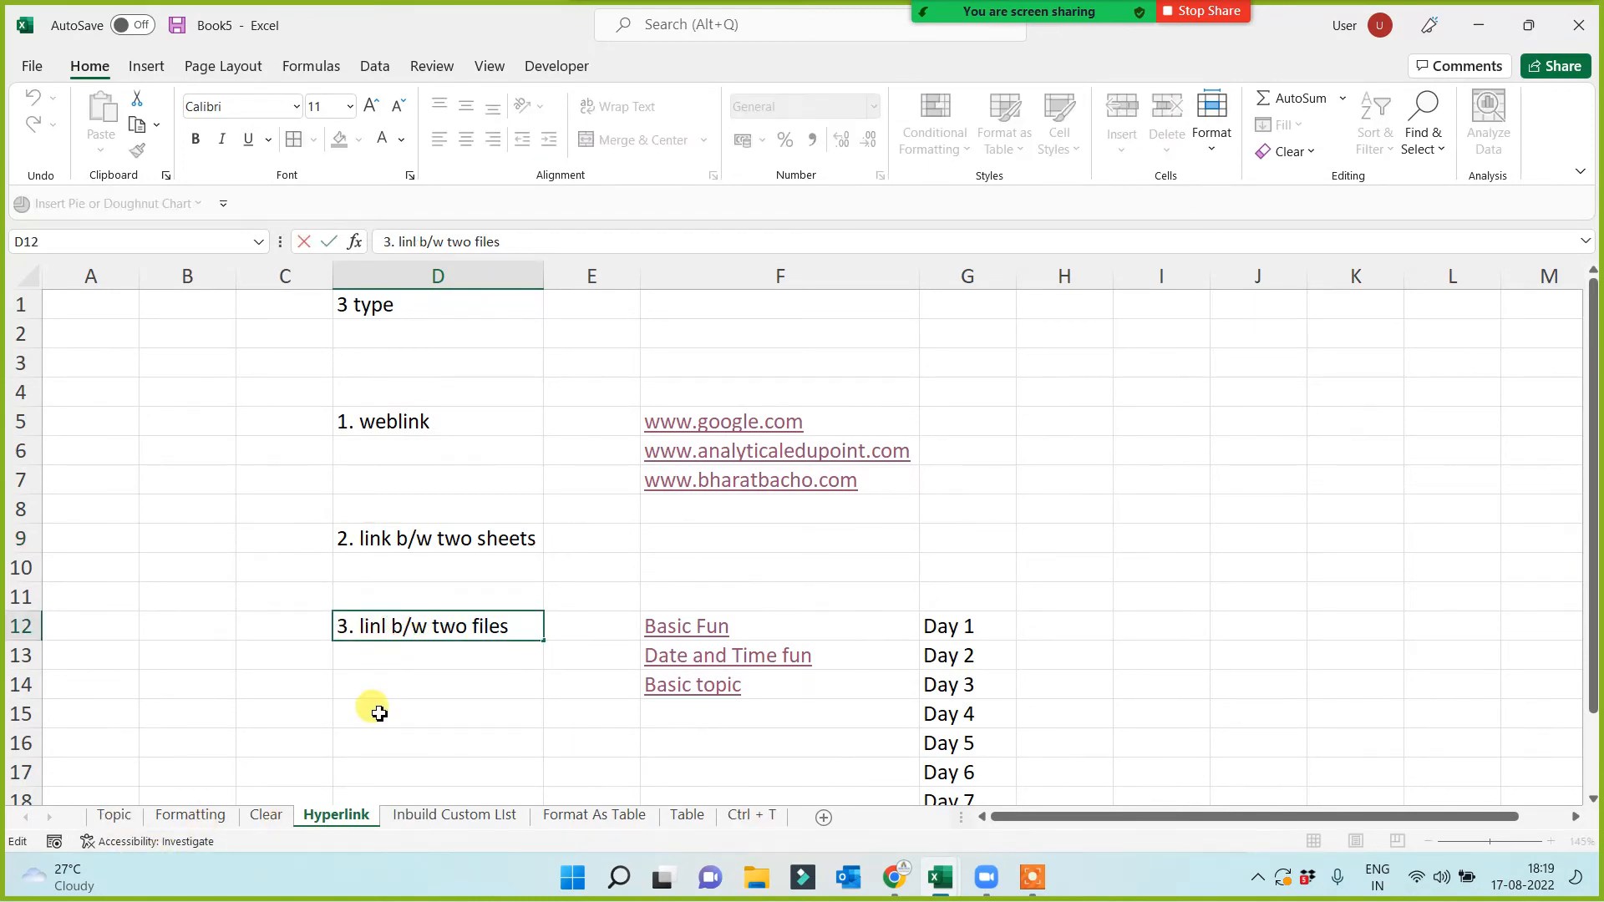
key("BackSpace")
type("k")
left_click(379, 713)
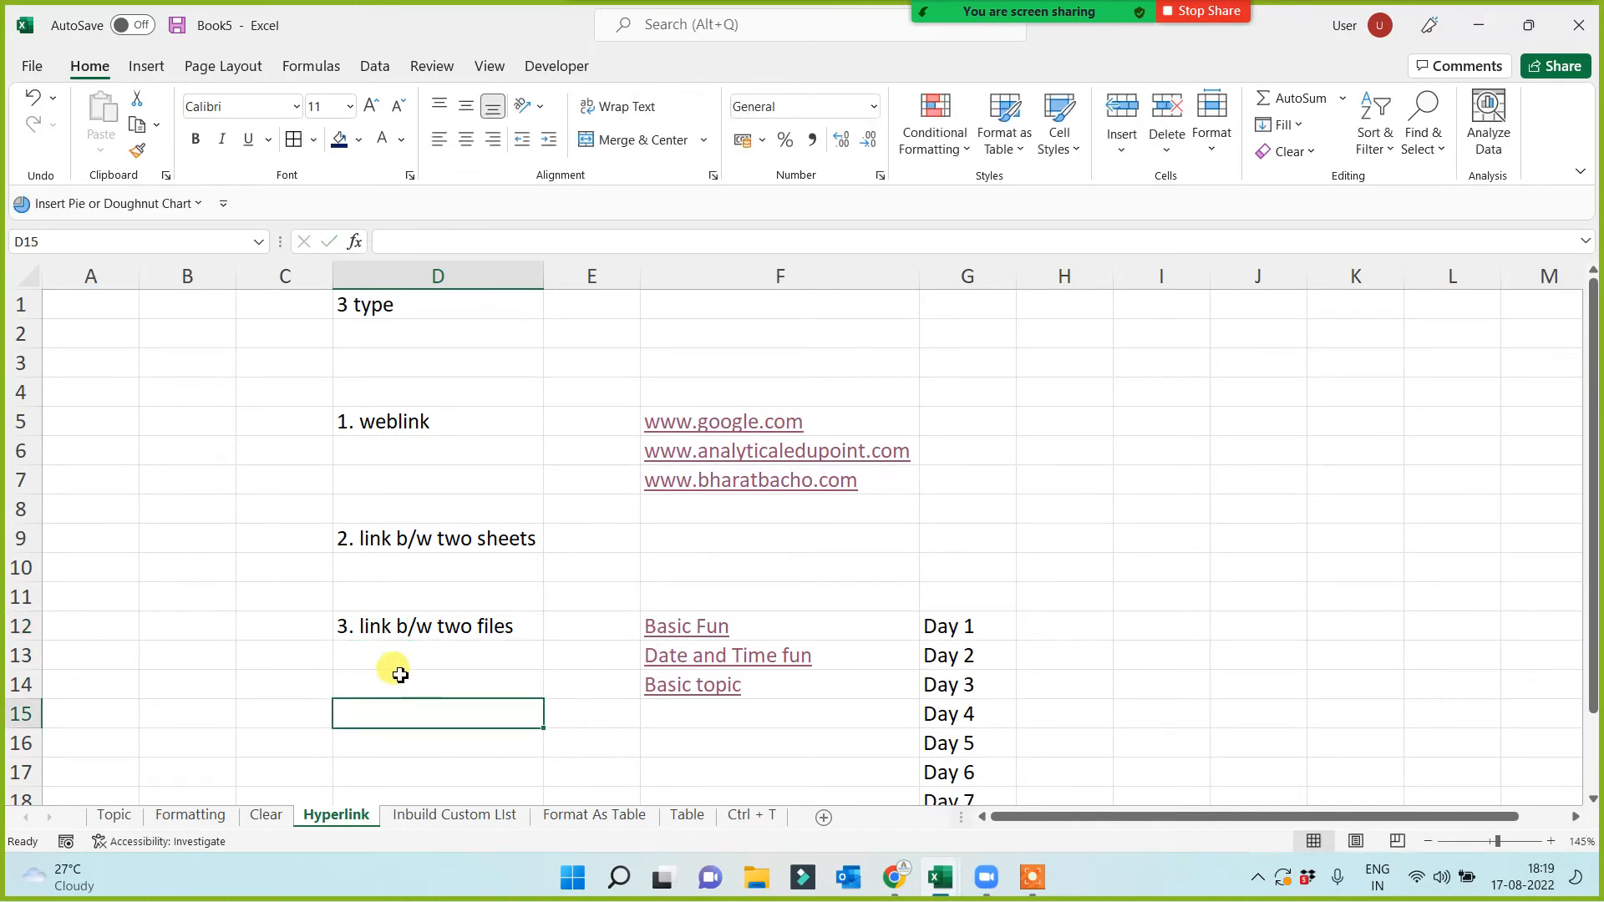
Go through the Day 1 to Day 8 rows beside the file links, cell by cell down column H
scroll(709, 627, "down", 2)
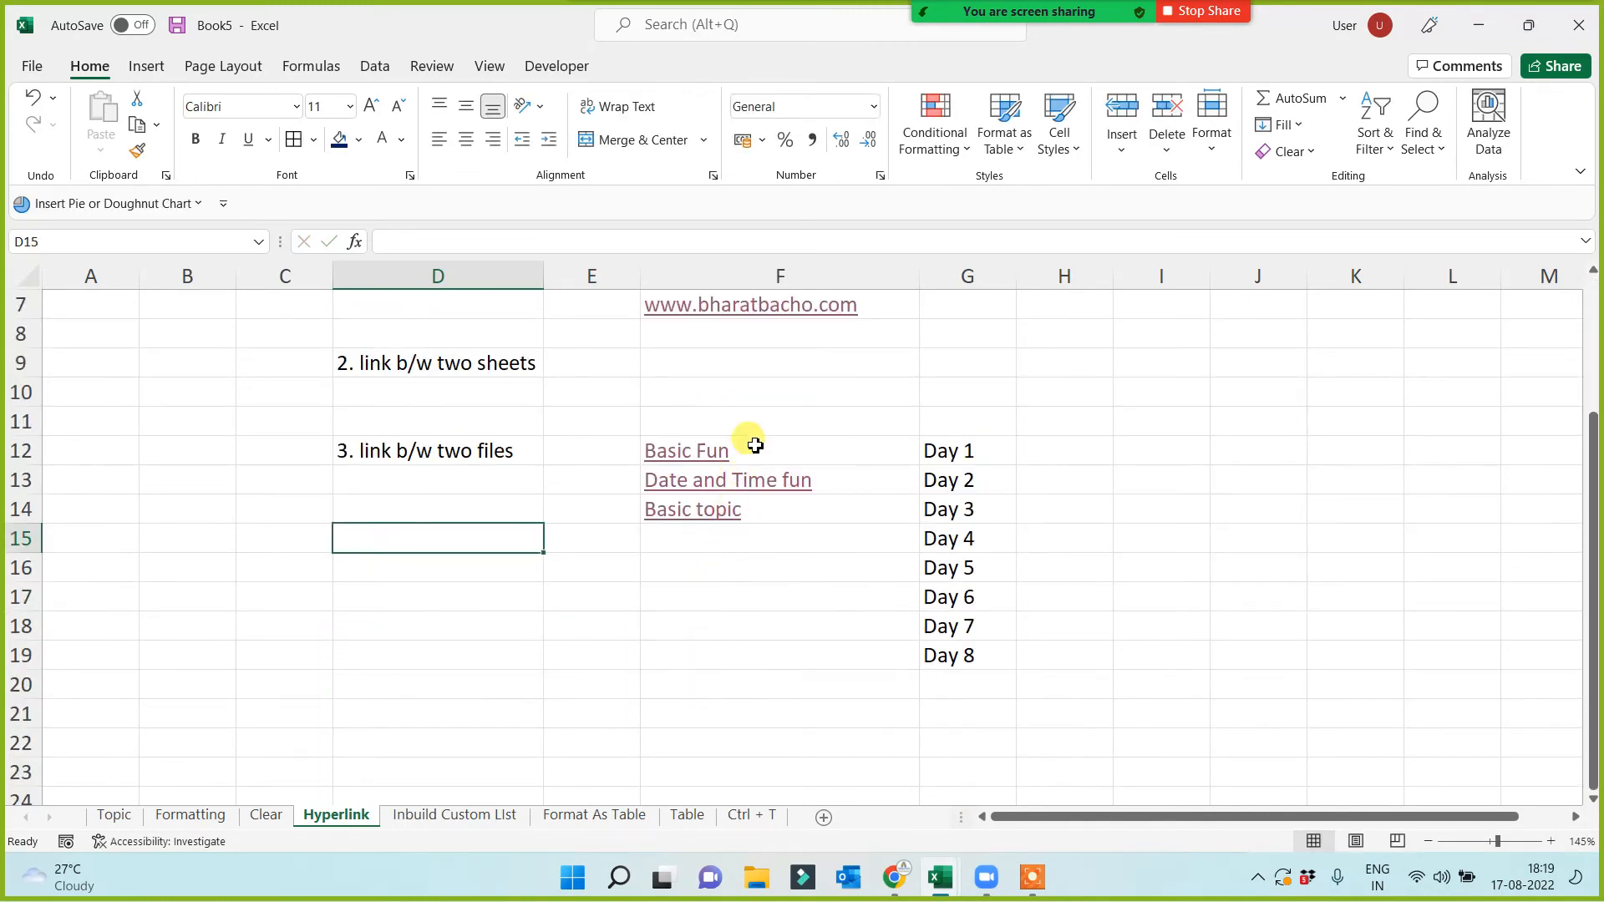
left_click_drag(827, 452, 847, 641)
left_click(539, 681)
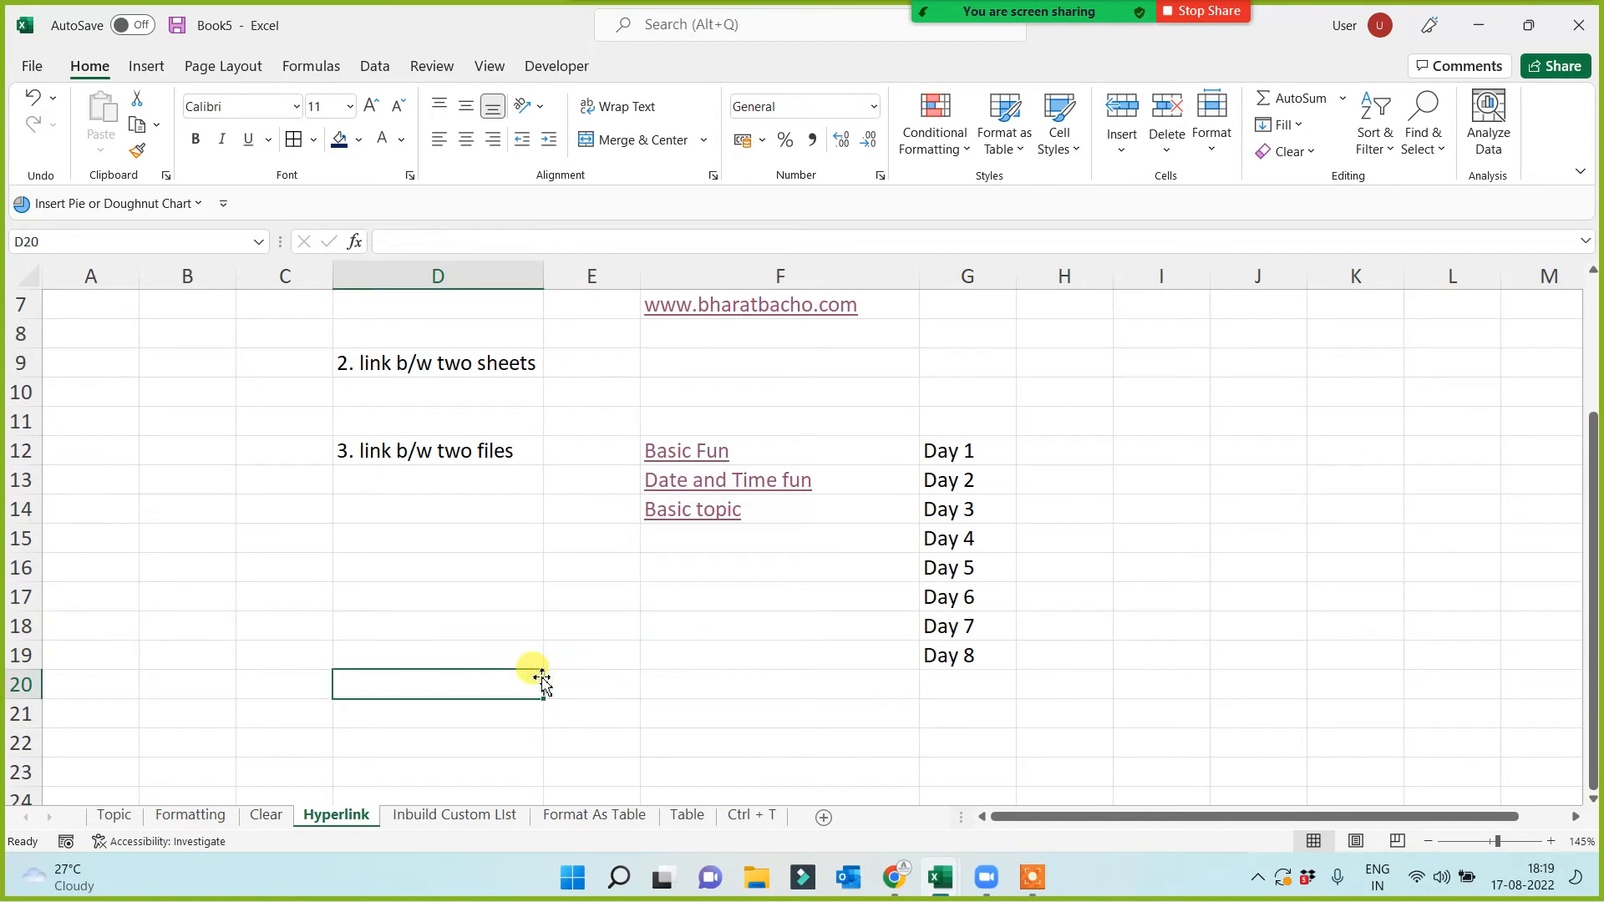
left_click_drag(1058, 451, 1066, 674)
left_click(1033, 499)
left_click(1058, 452)
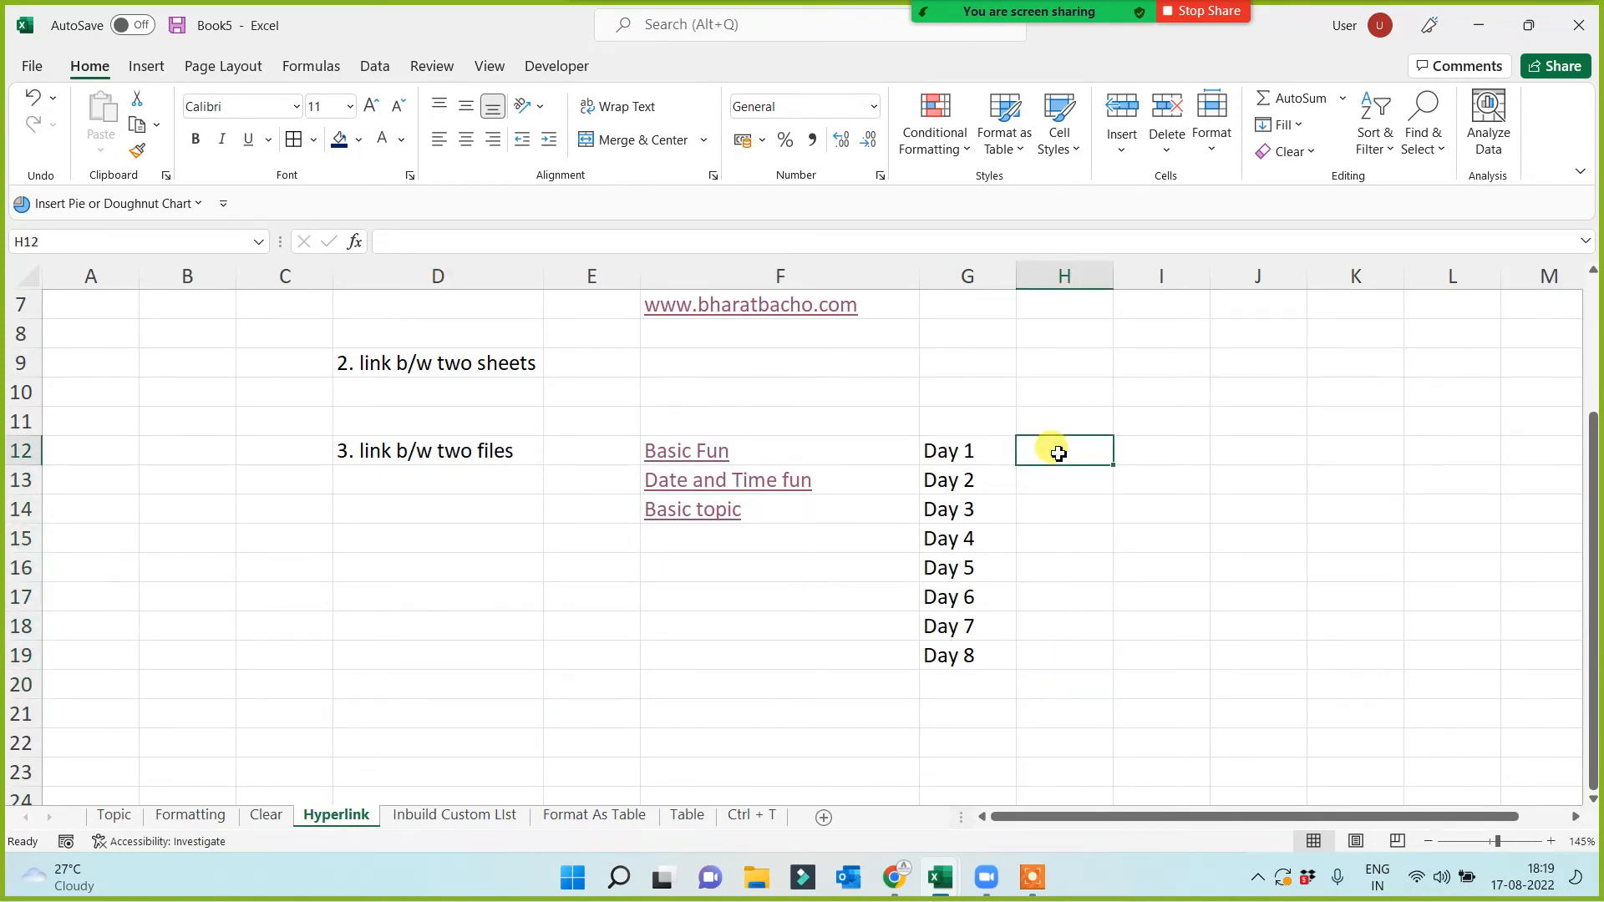
key("Return")
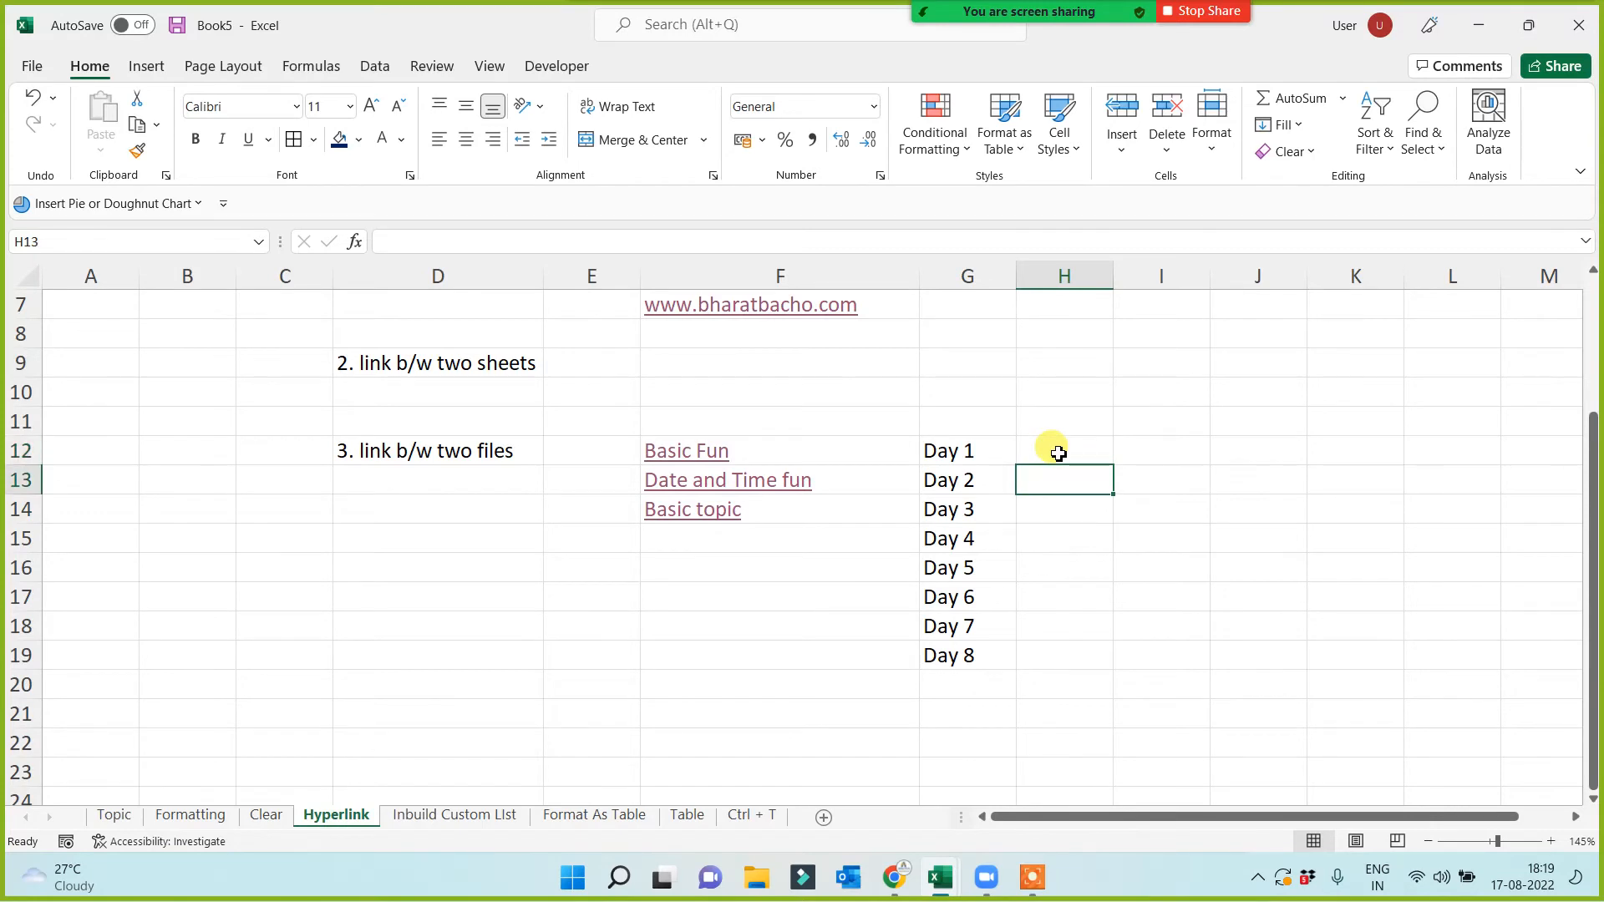
key("Return")
key("Return")
key("Return")
key("Return")
key("Return")
key("Return")
key("Return")
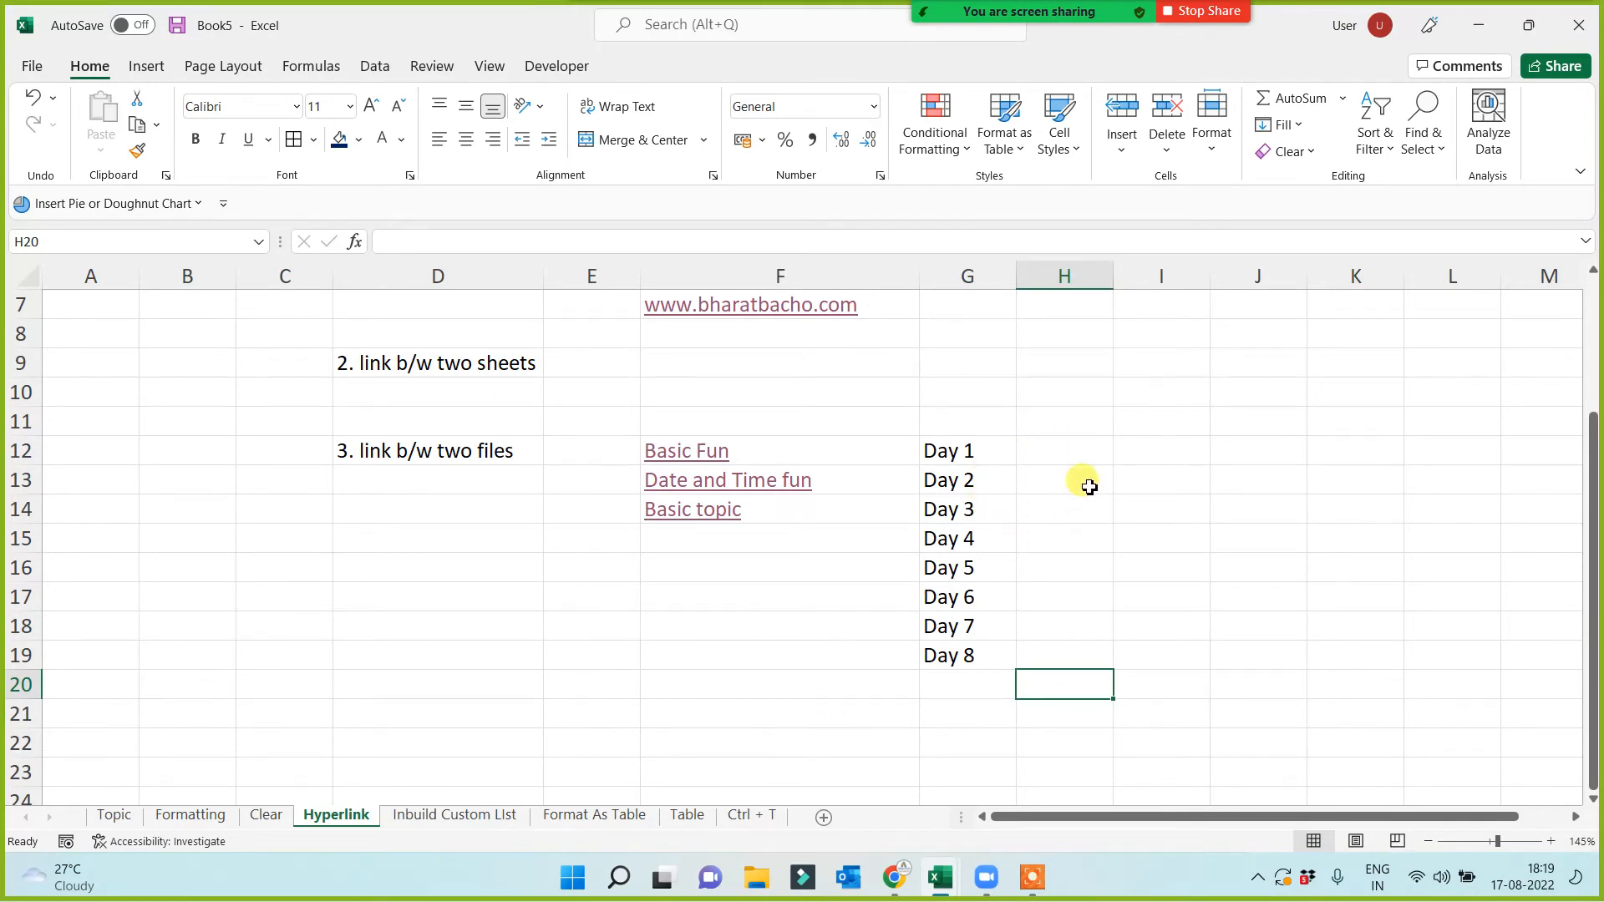
left_click(1059, 457)
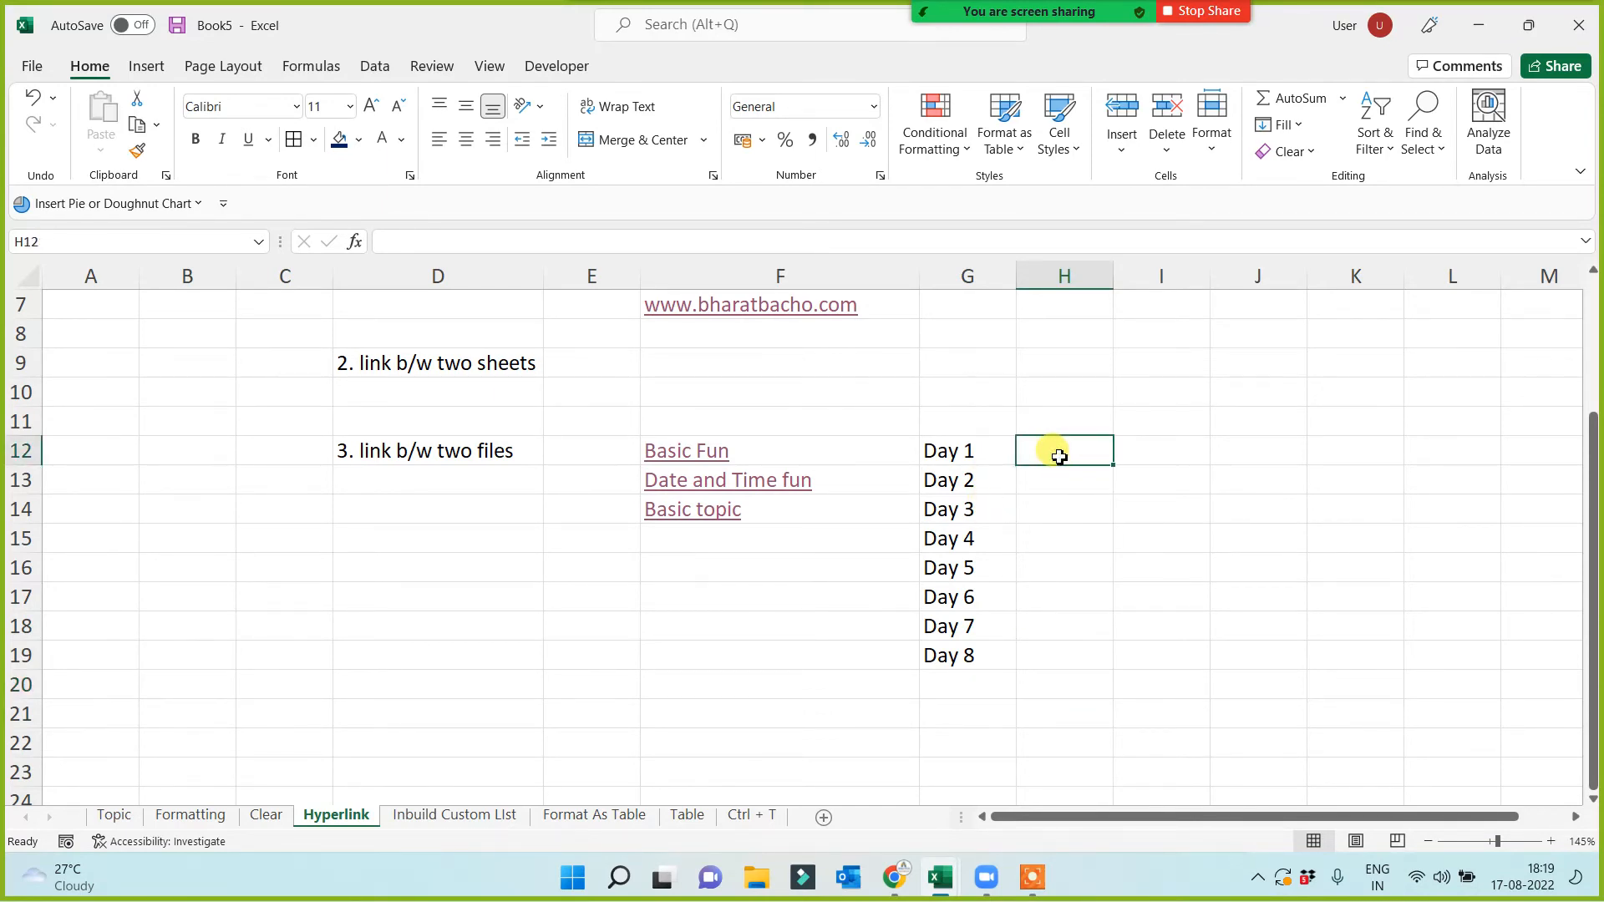
left_click(1103, 518)
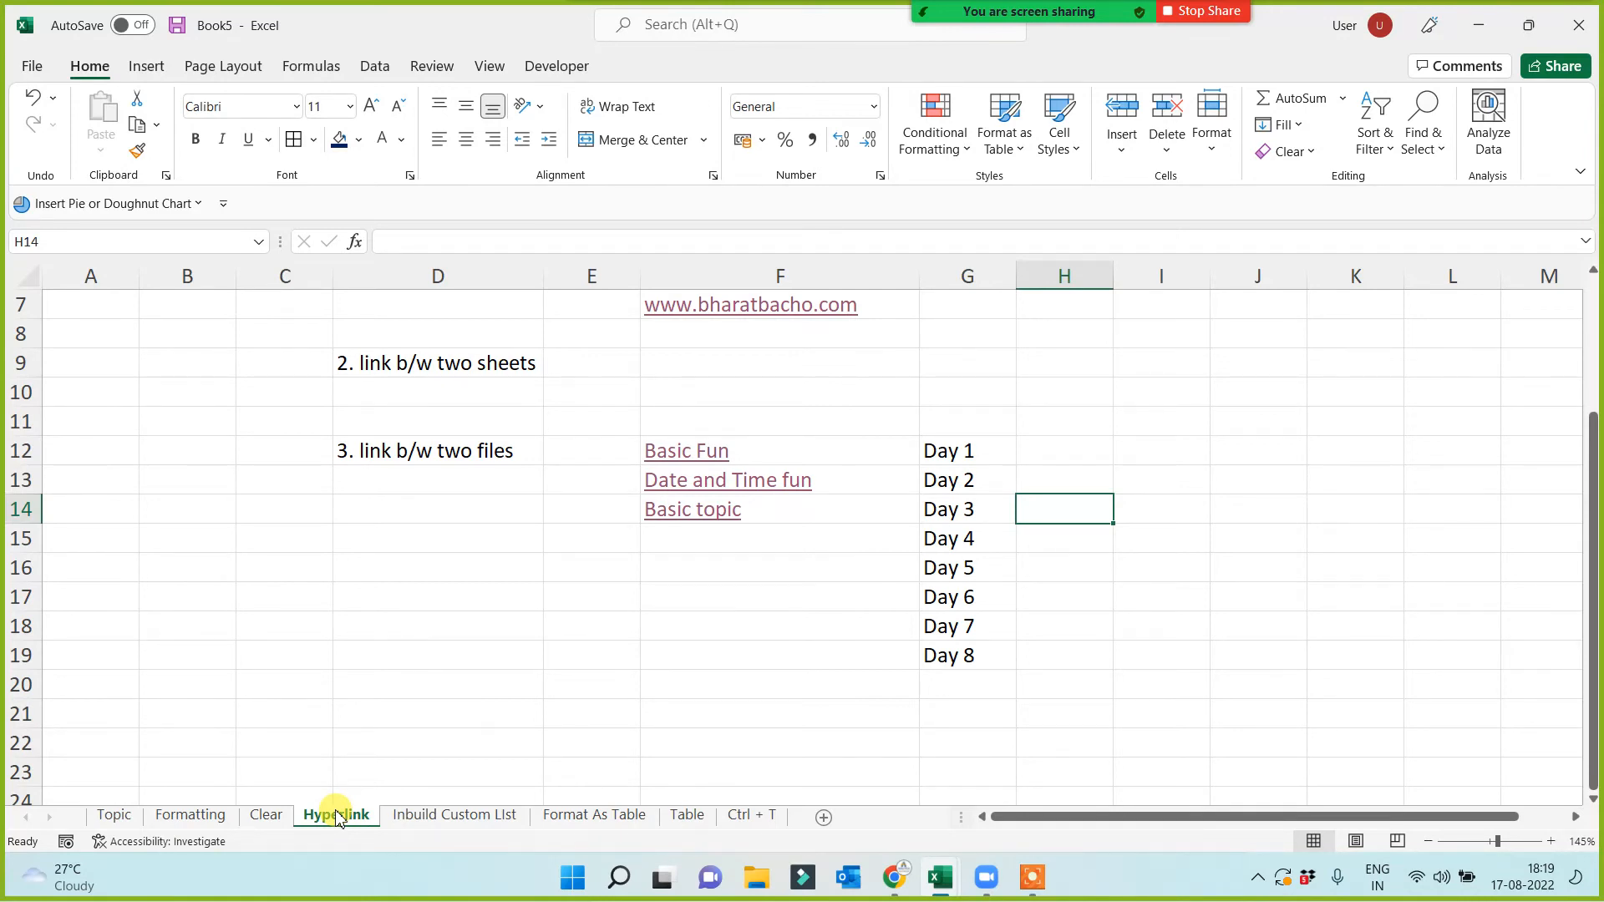
Switch to the Topic sheet and review its list of links to the other sheets
left_click(117, 816)
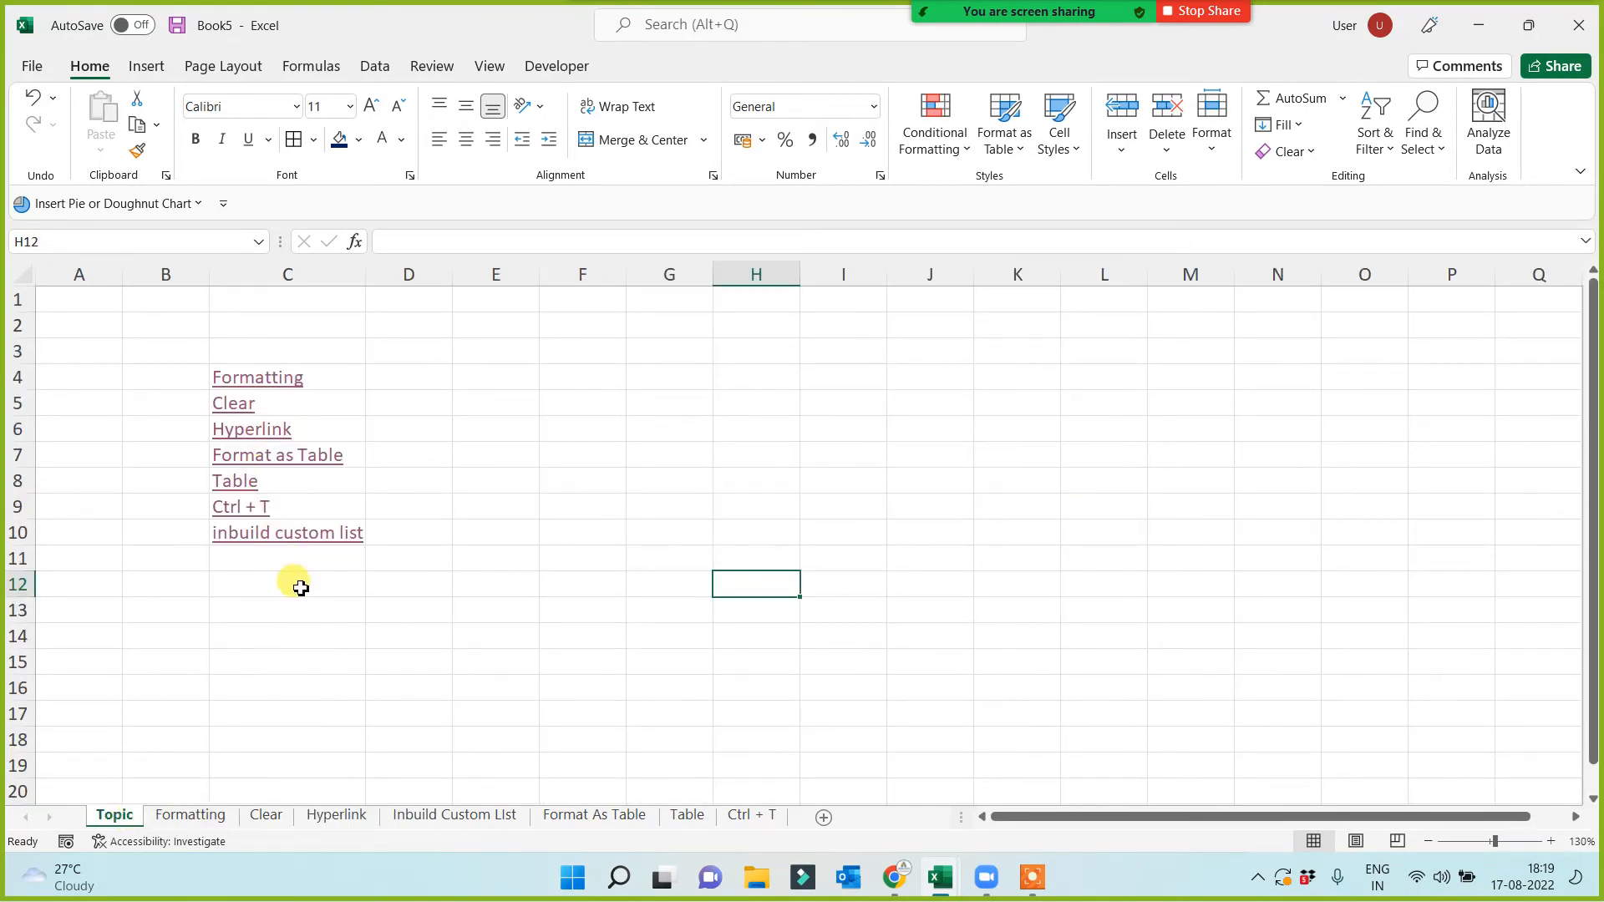
left_click(378, 723)
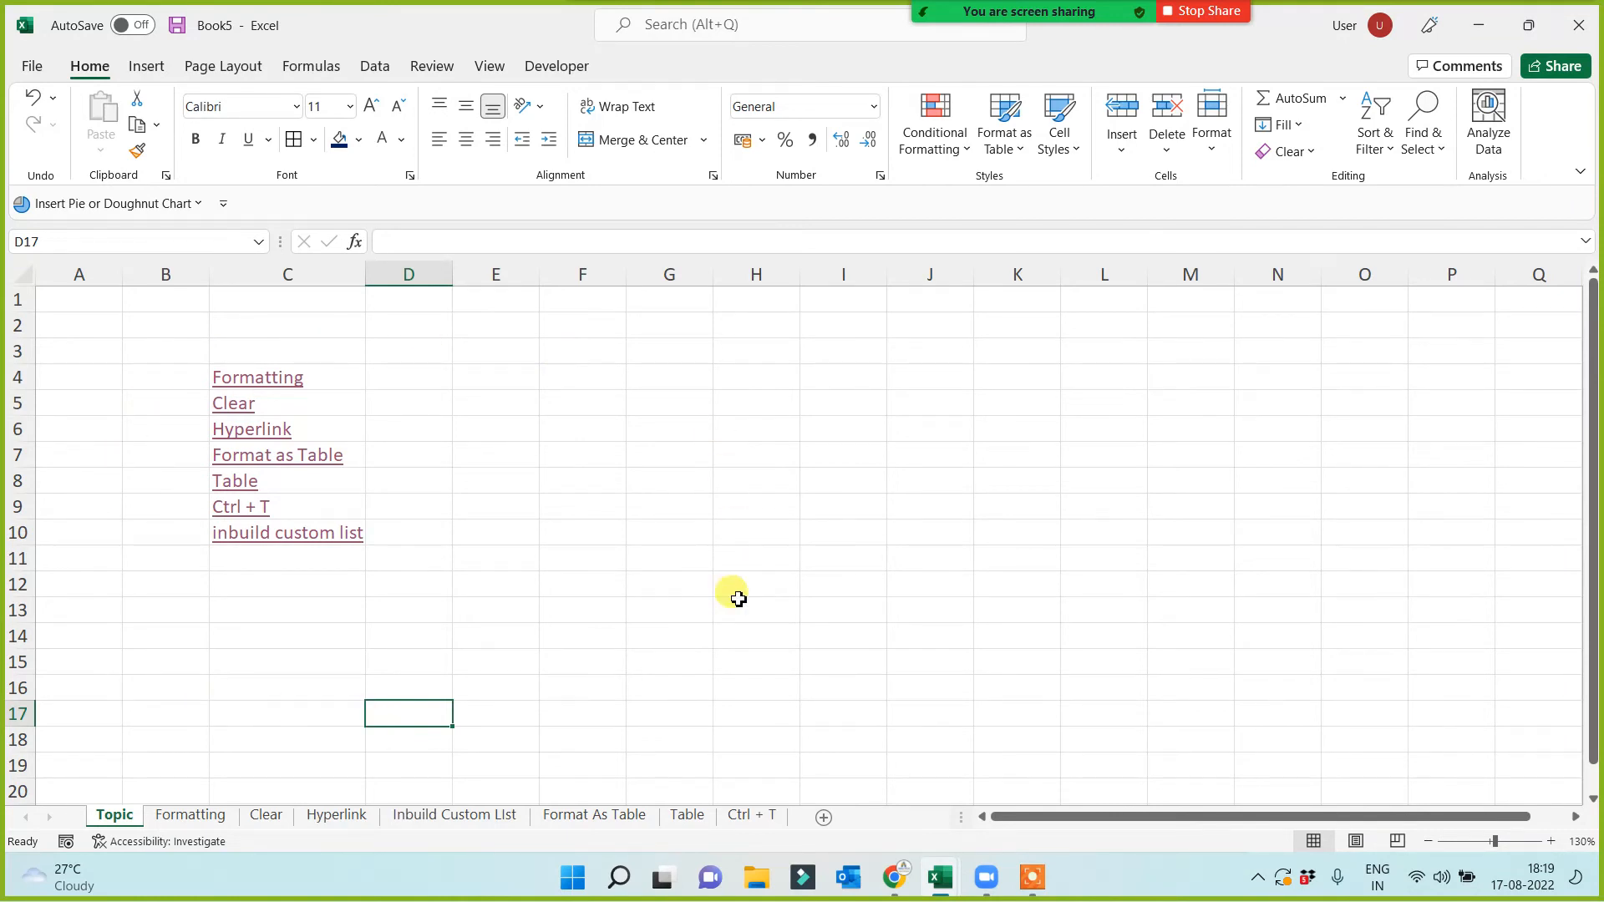
Switch to the Formatting sheet and view the available Illustrations options for inserting
left_click(377, 689)
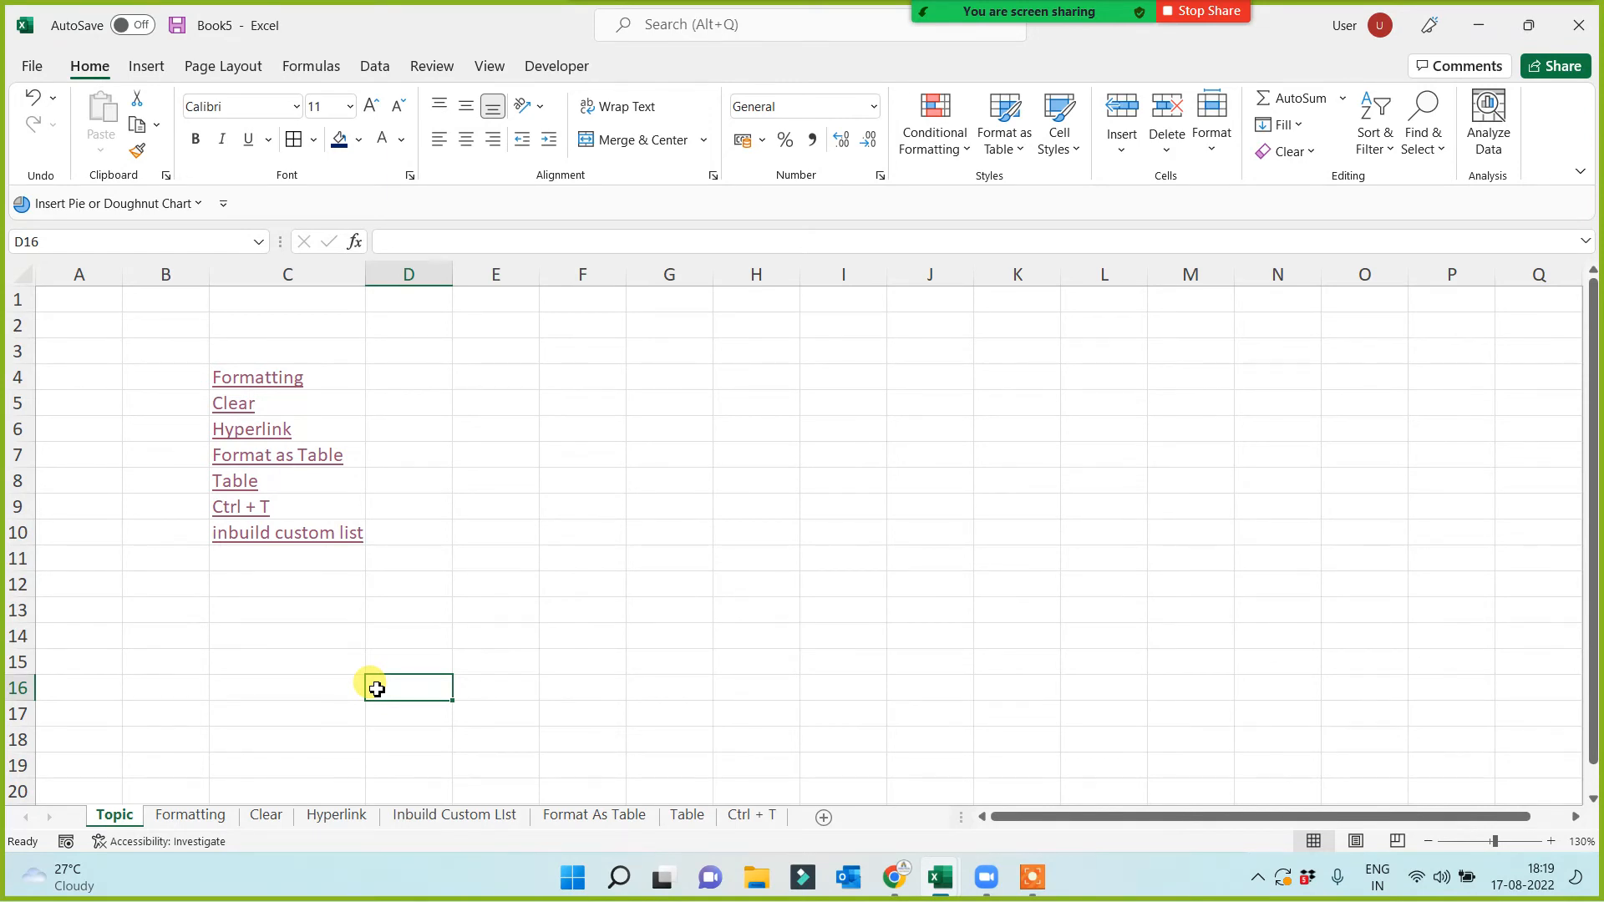
left_click(191, 814)
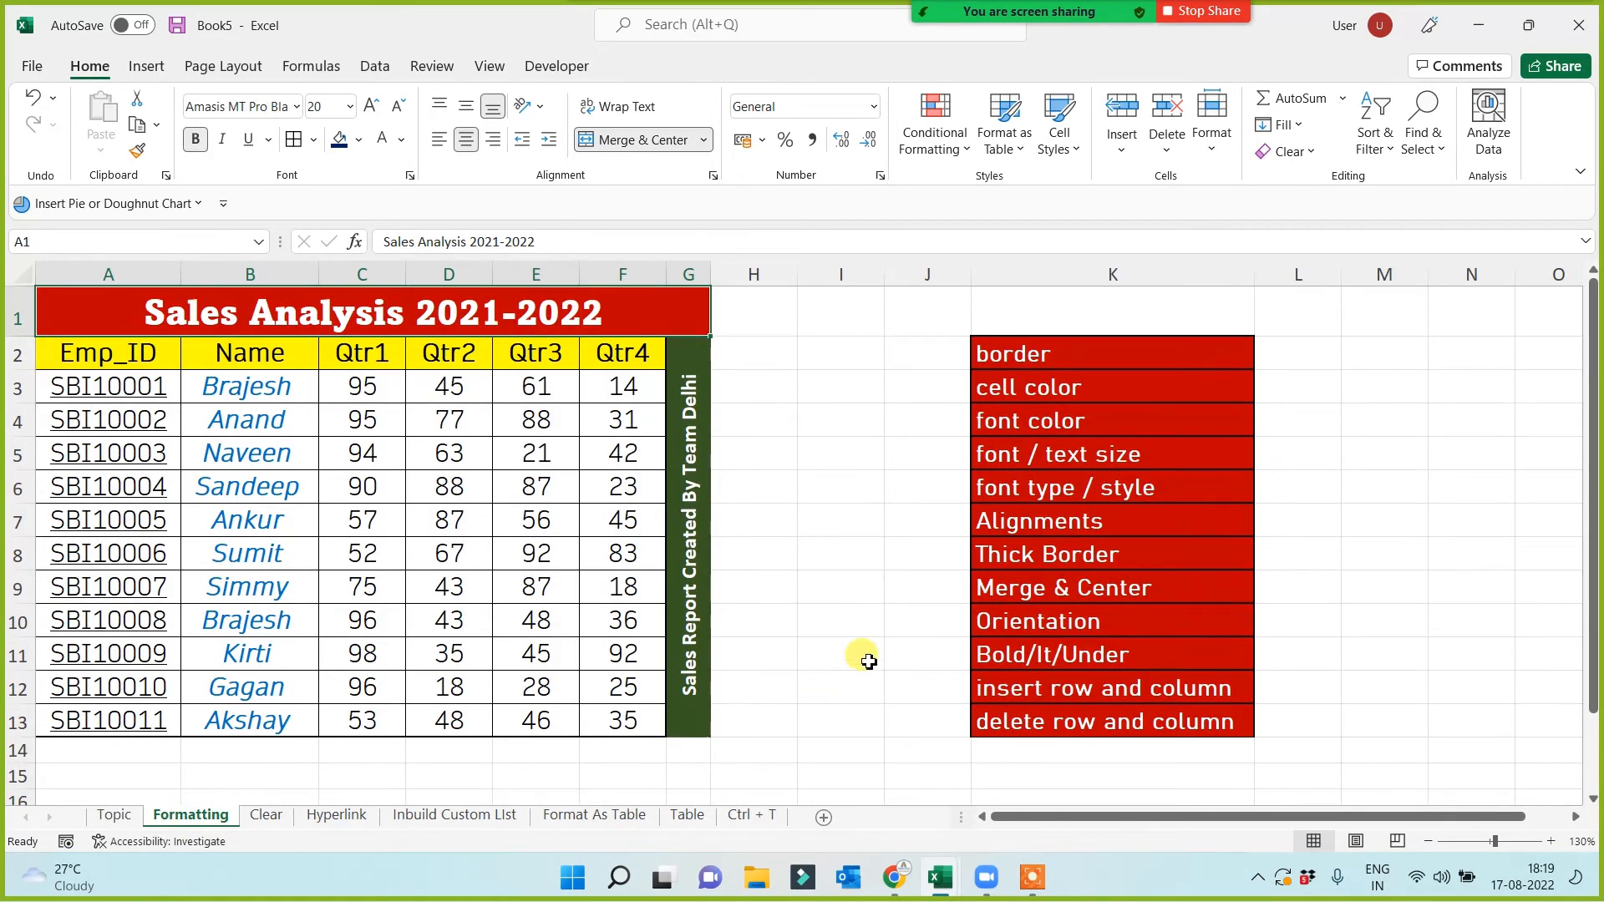
left_click(816, 423)
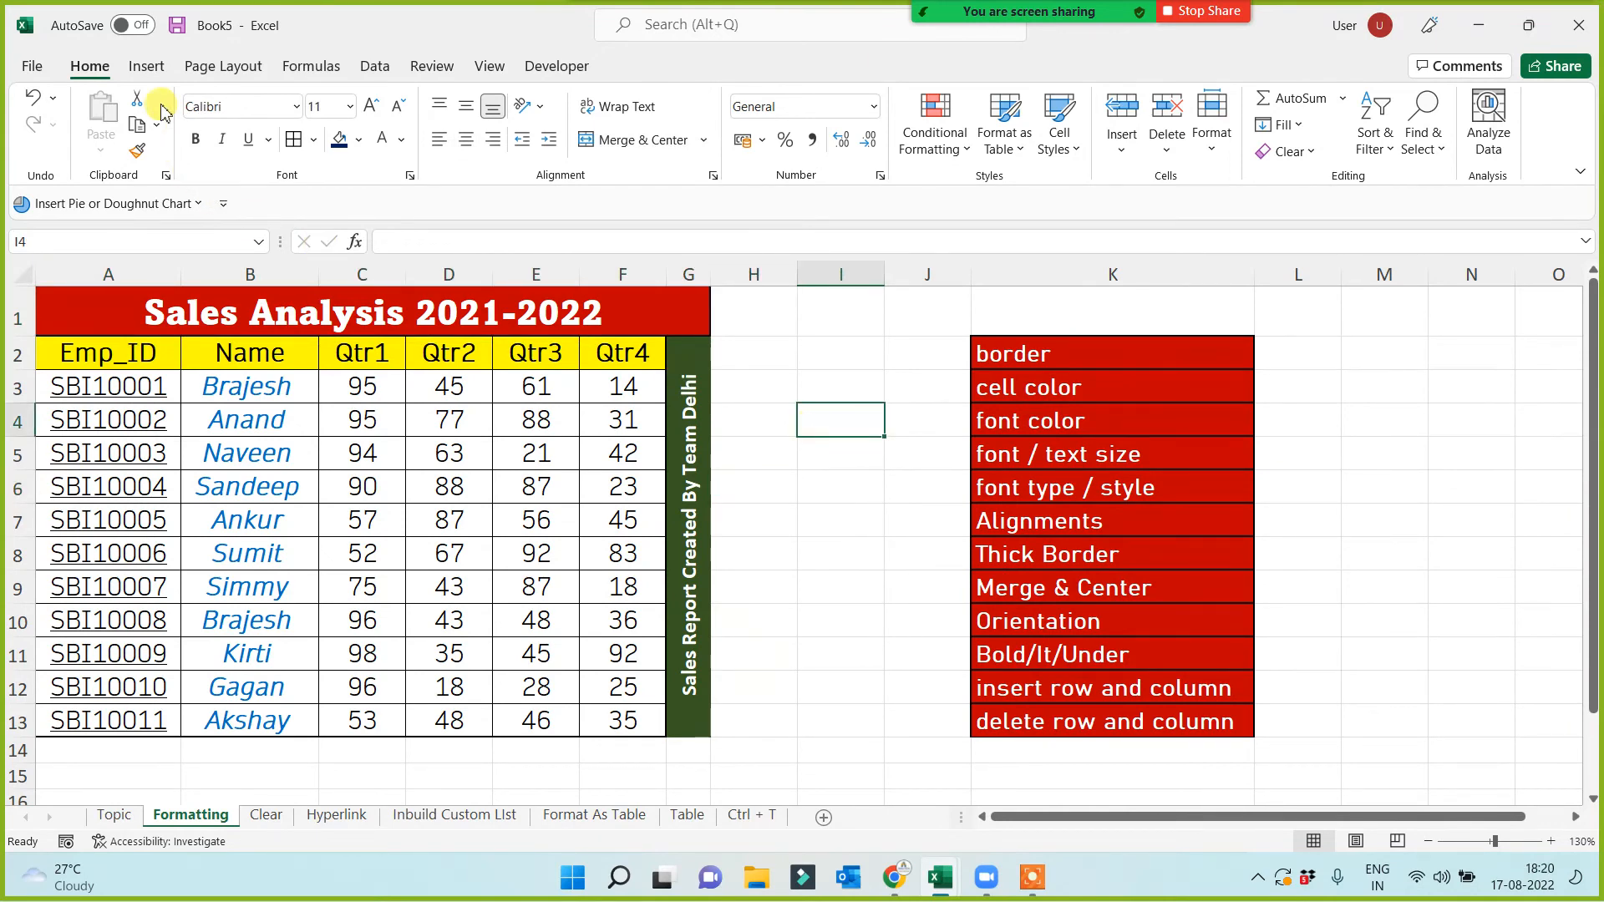
left_click(147, 67)
left_click(267, 132)
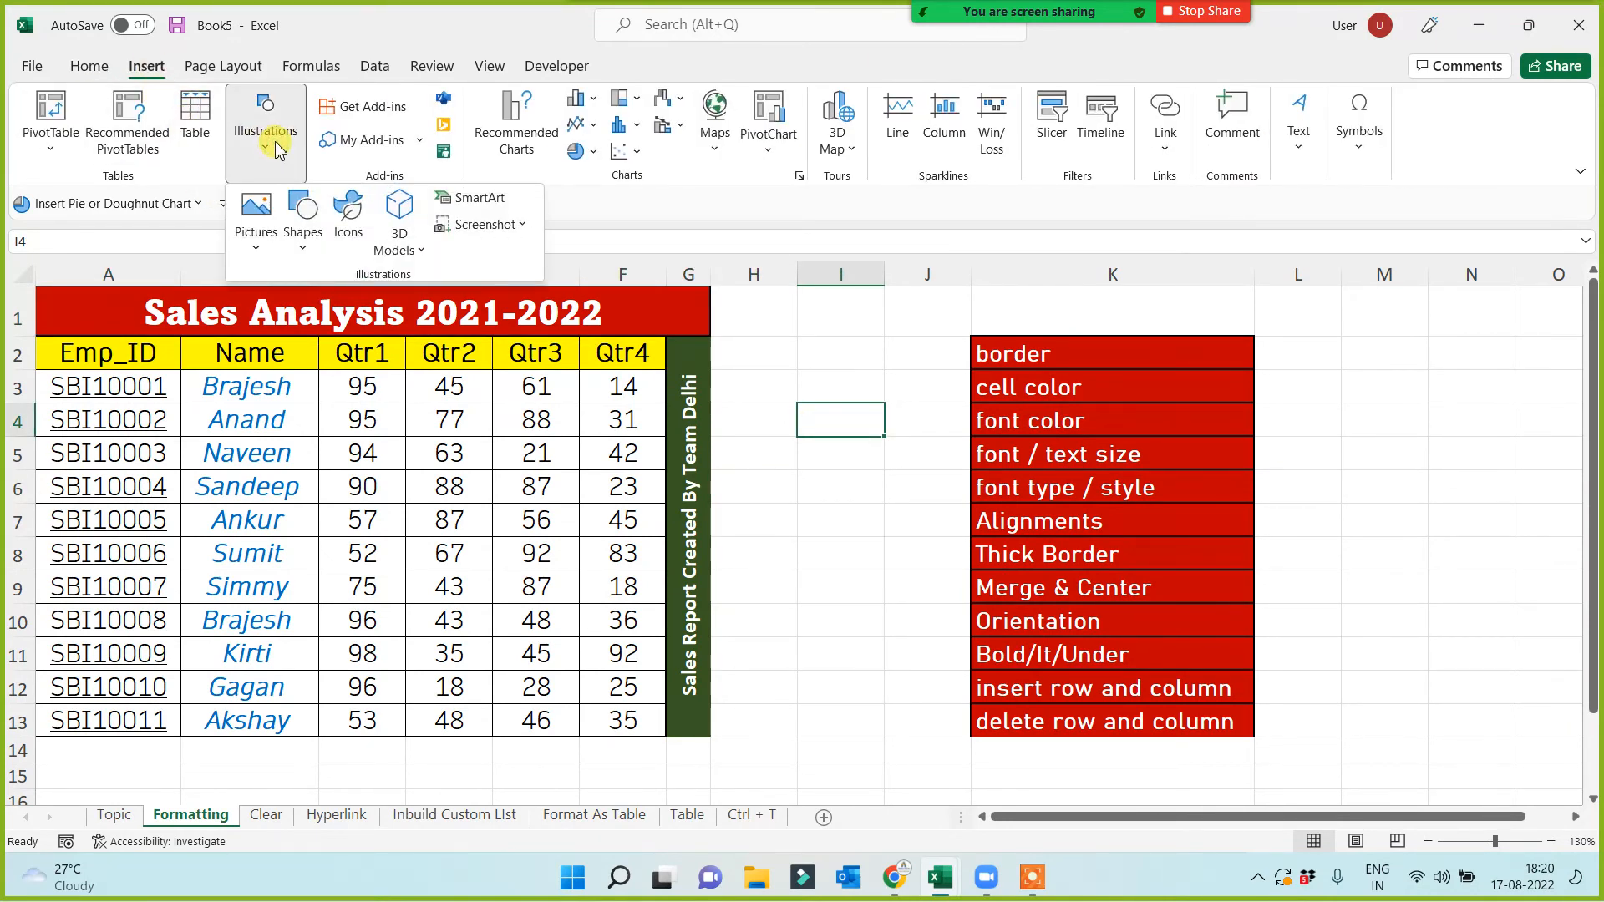
left_click(742, 440)
left_click(854, 493)
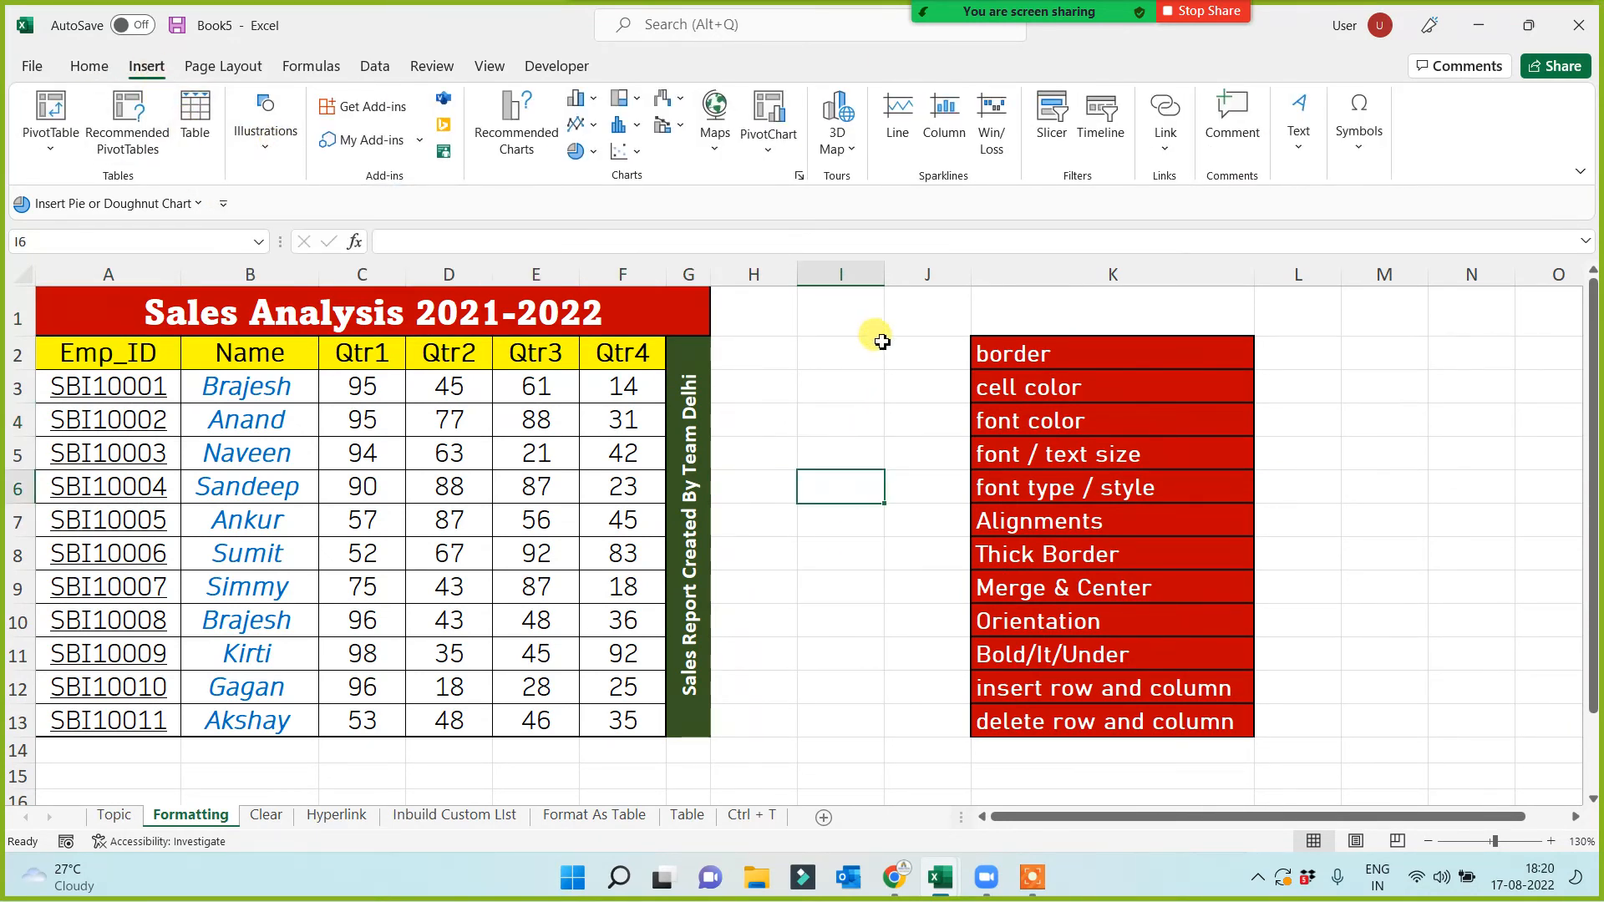
Widen column I on the Formatting sheet and enter "Jump to Topic" in I1
left_click(832, 313)
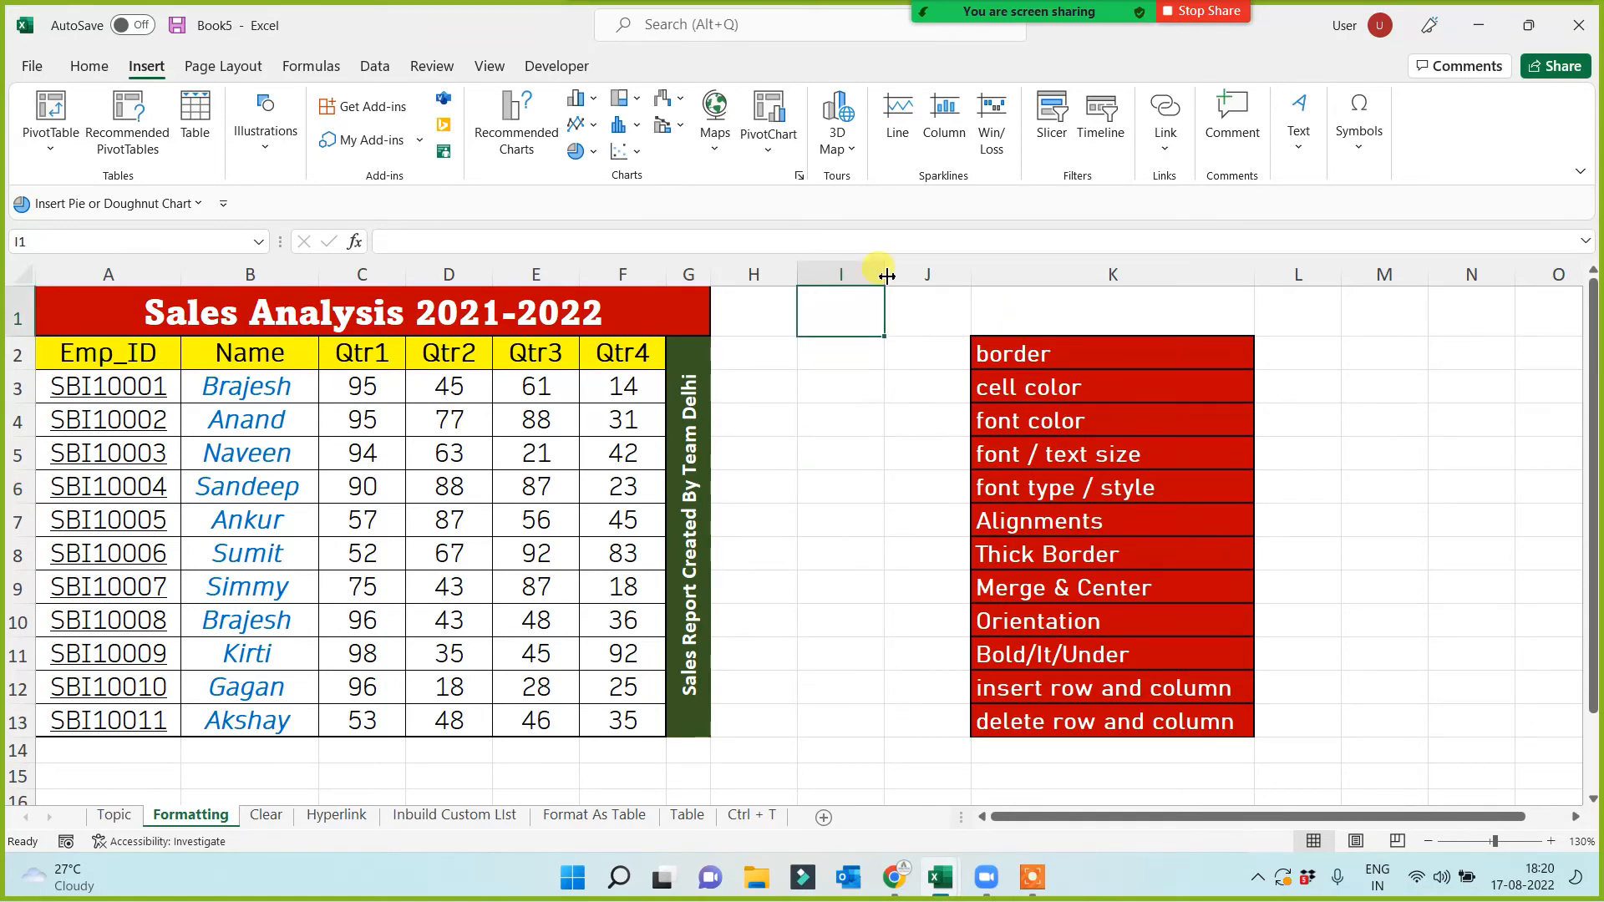
left_click_drag(884, 274, 1016, 277)
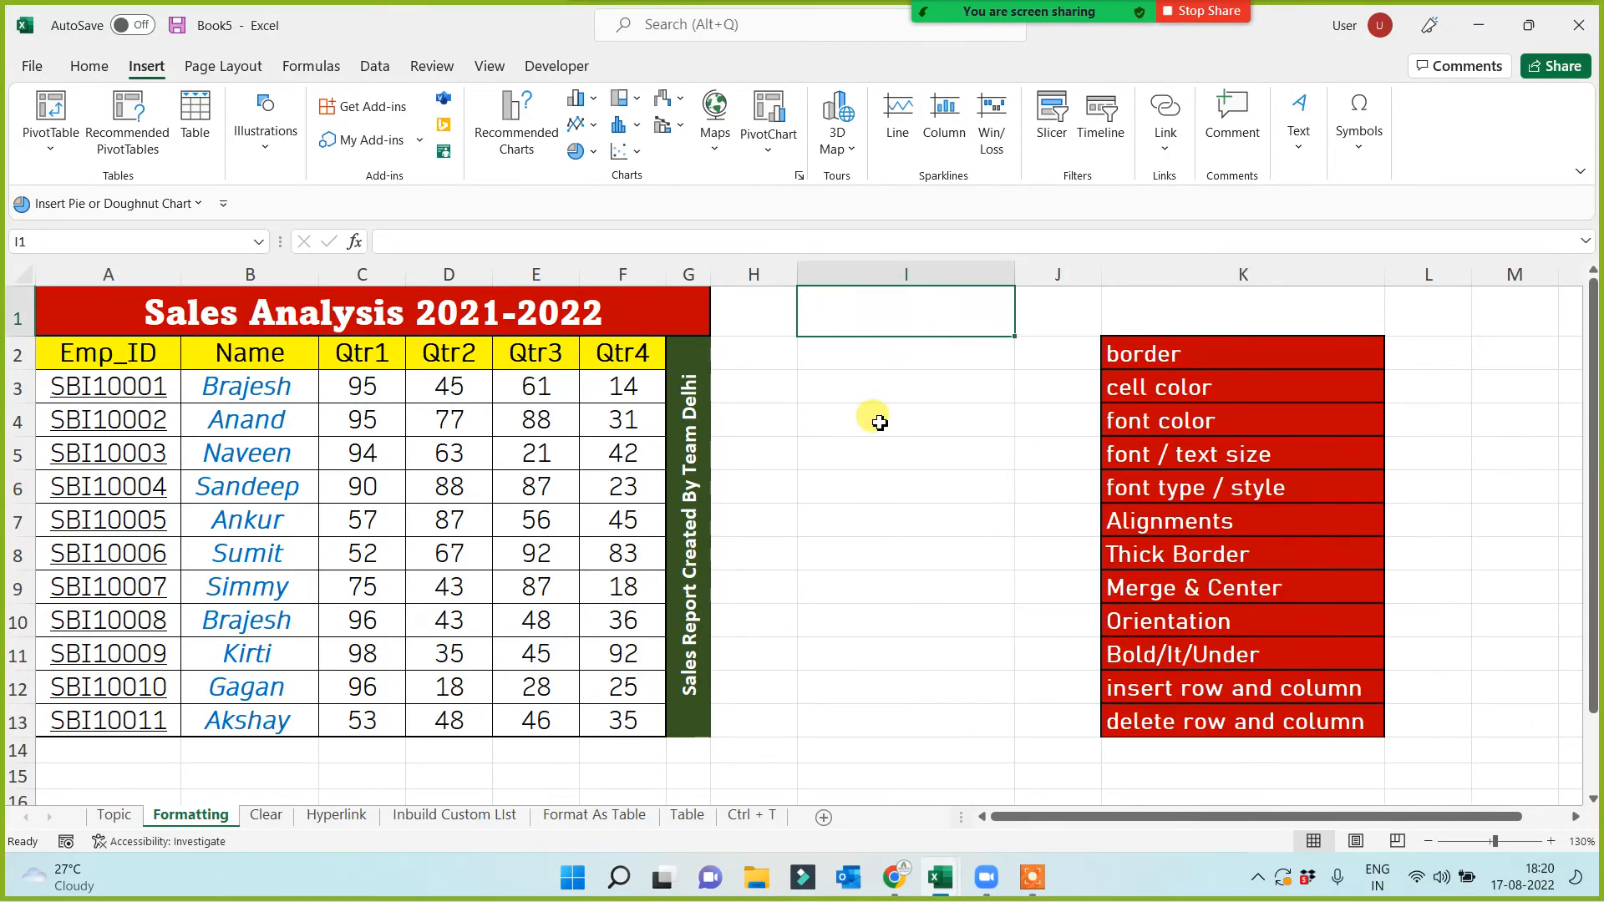
type("Jump to Topic")
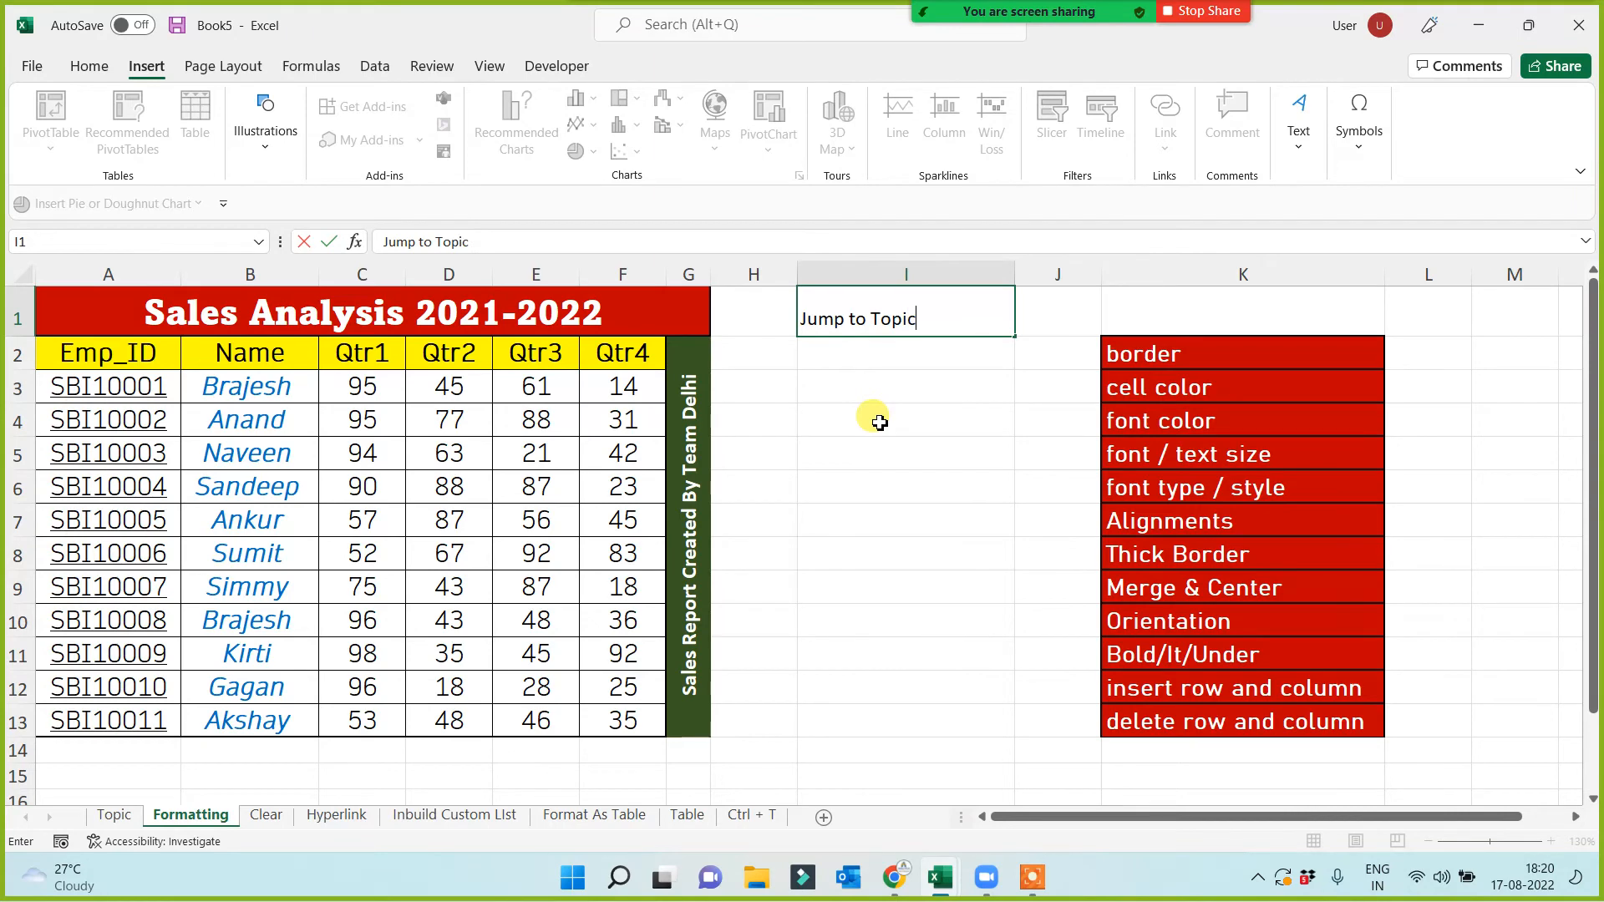
left_click(880, 422)
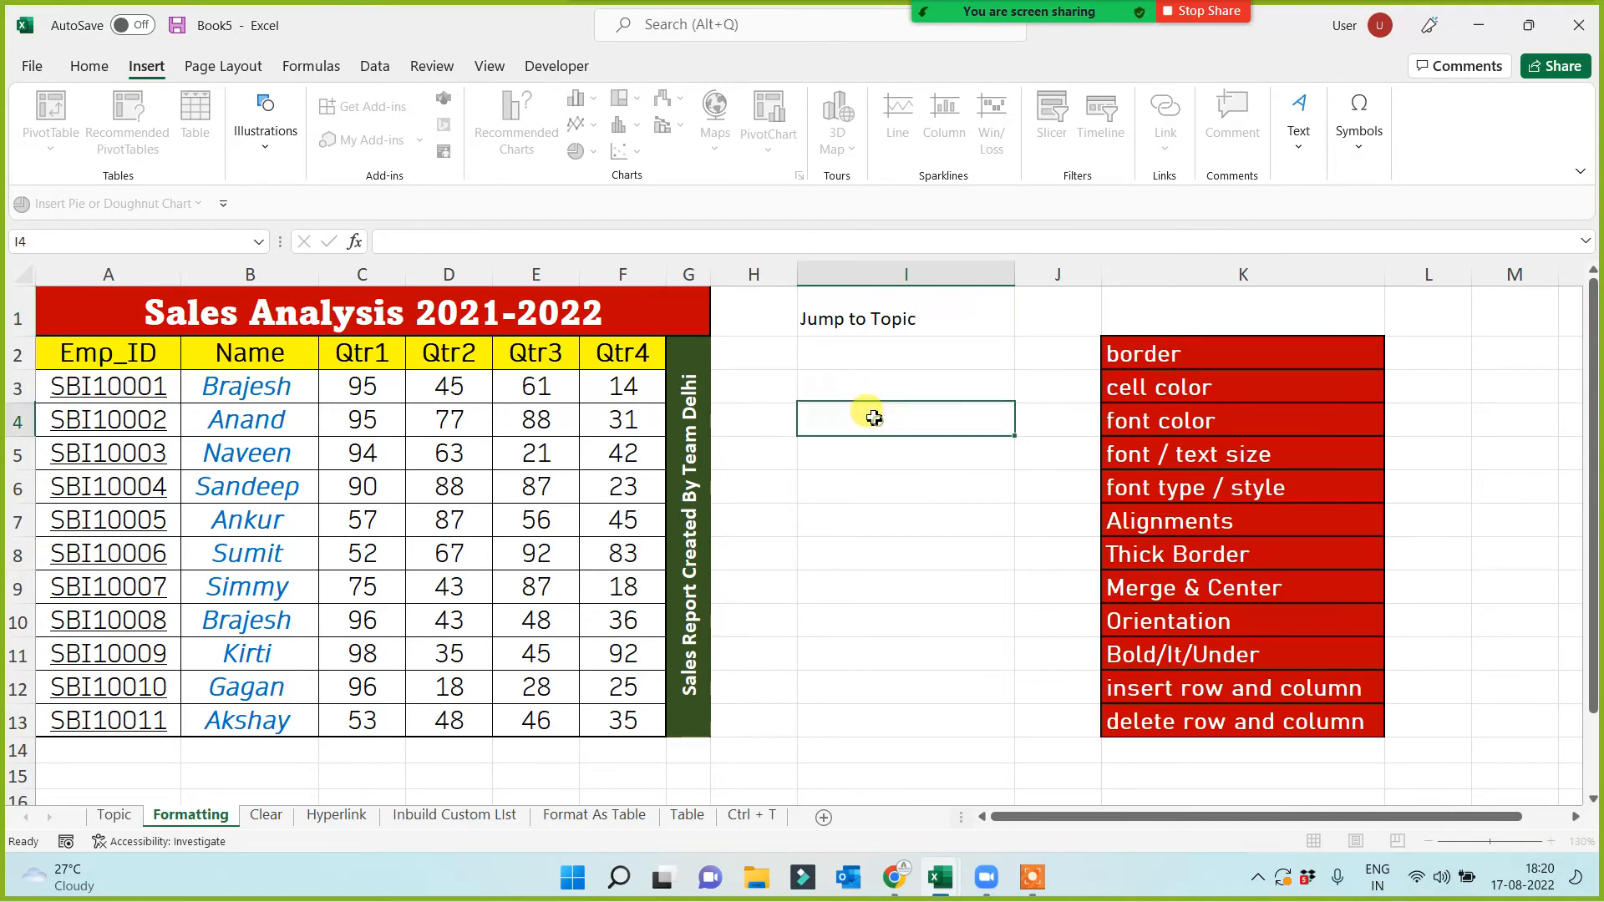
Center the "Jump to Topic" text horizontally and vertically in I1
left_click(901, 315)
left_click(87, 65)
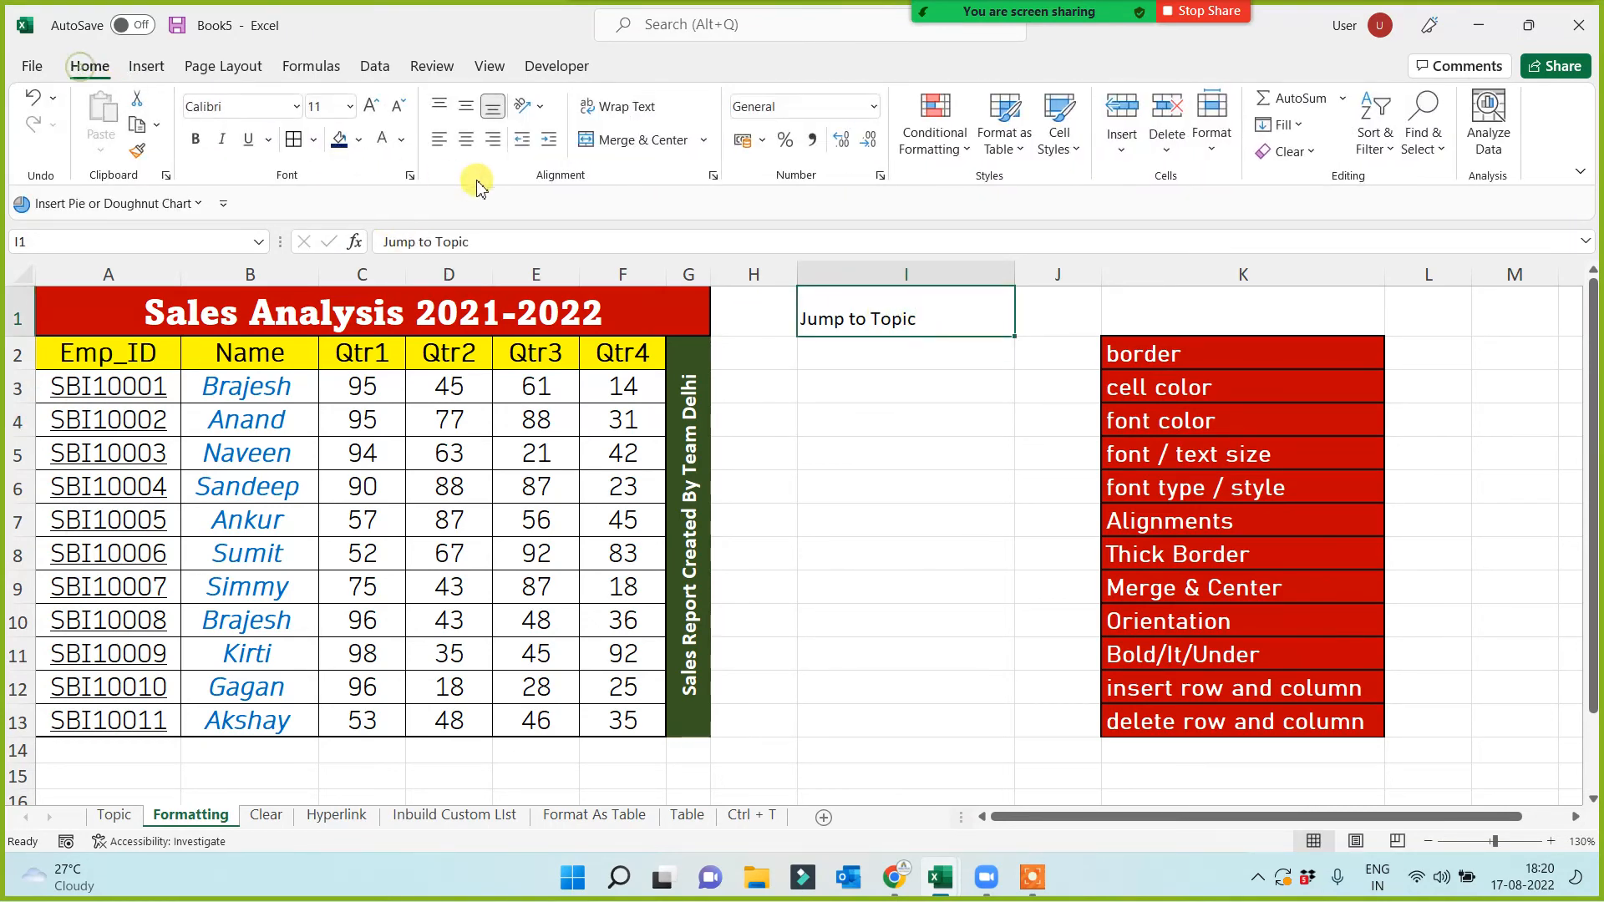
left_click(465, 141)
left_click(1019, 418)
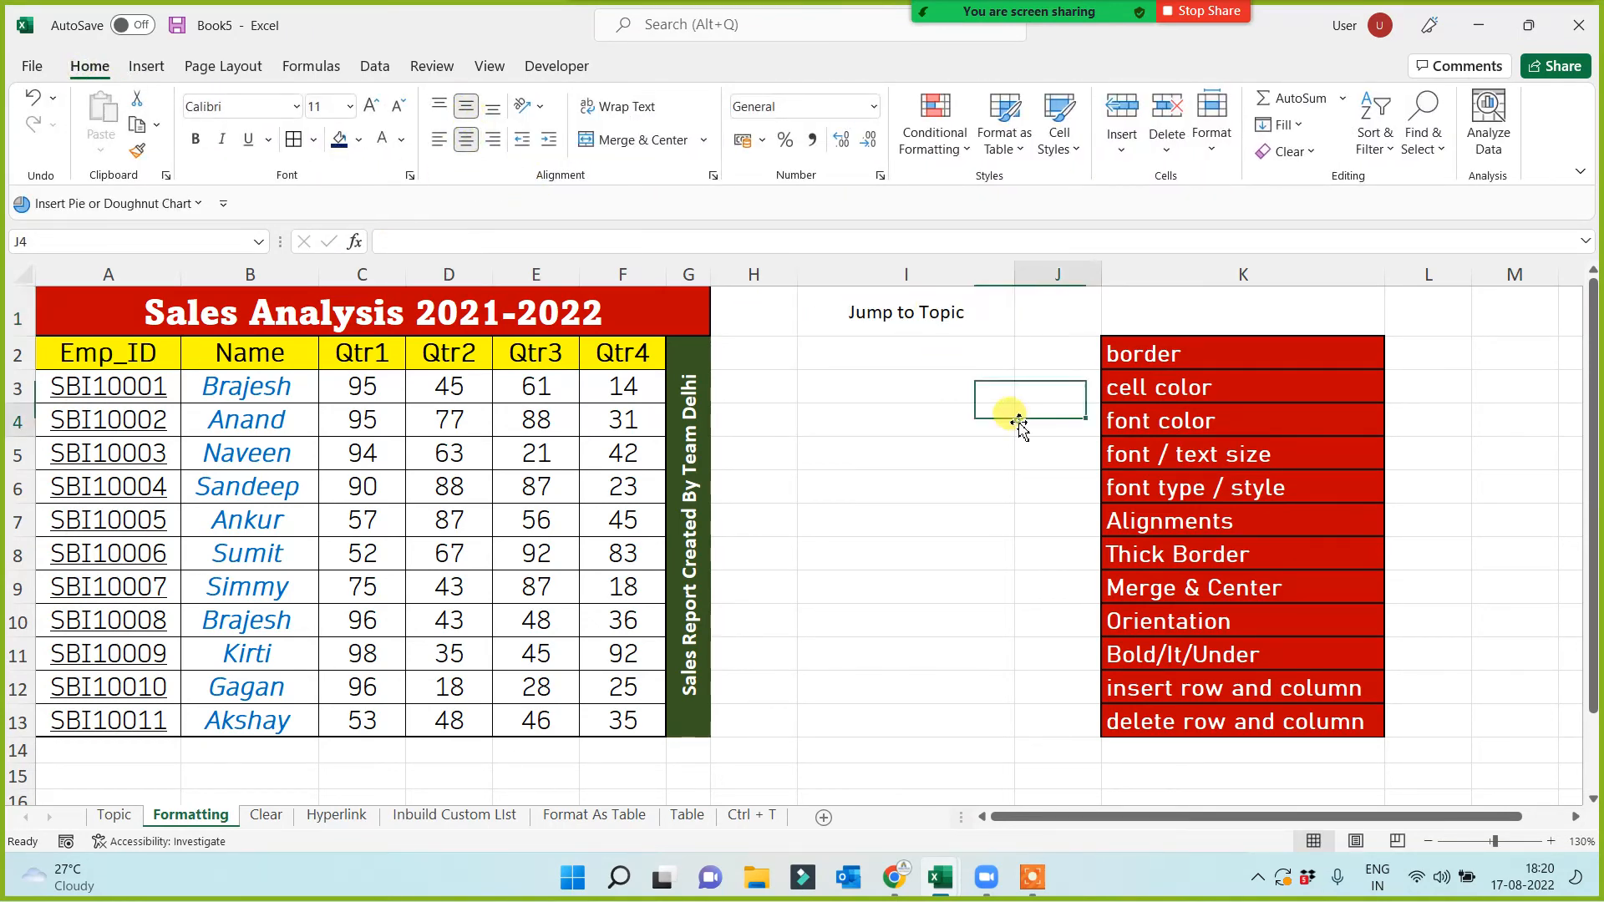
Insert a hyperlink on the "Jump to Topic" cell I1 that leads to cell A1 of the Topic sheet in this document
right_click(910, 314)
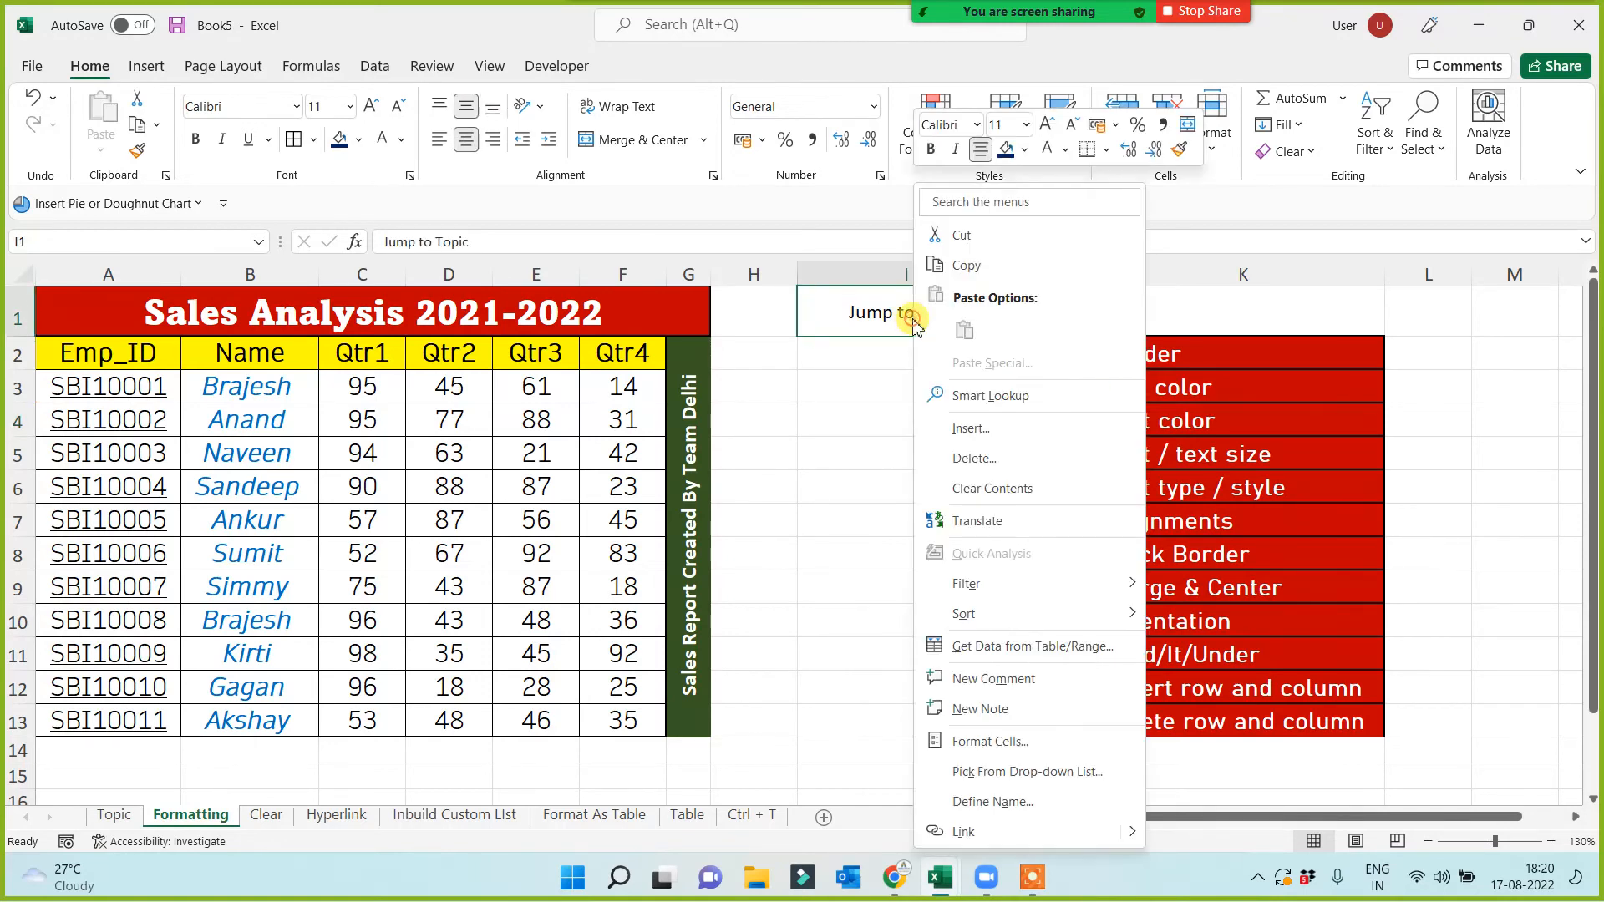
left_click(962, 830)
left_click(815, 436)
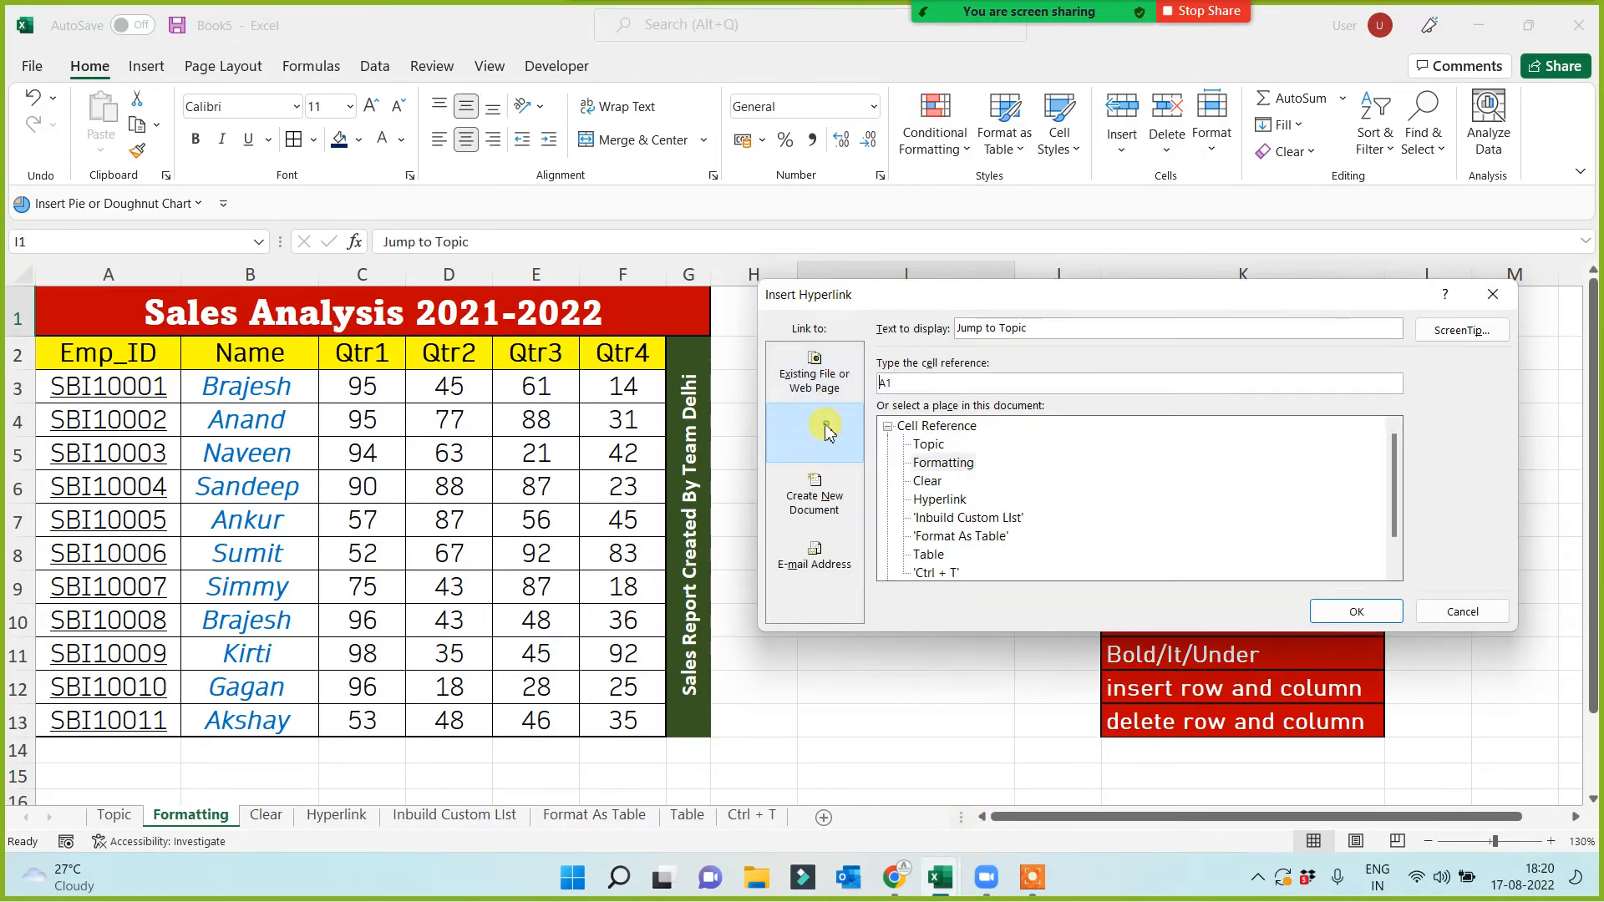
left_click_drag(1333, 294, 1324, 391)
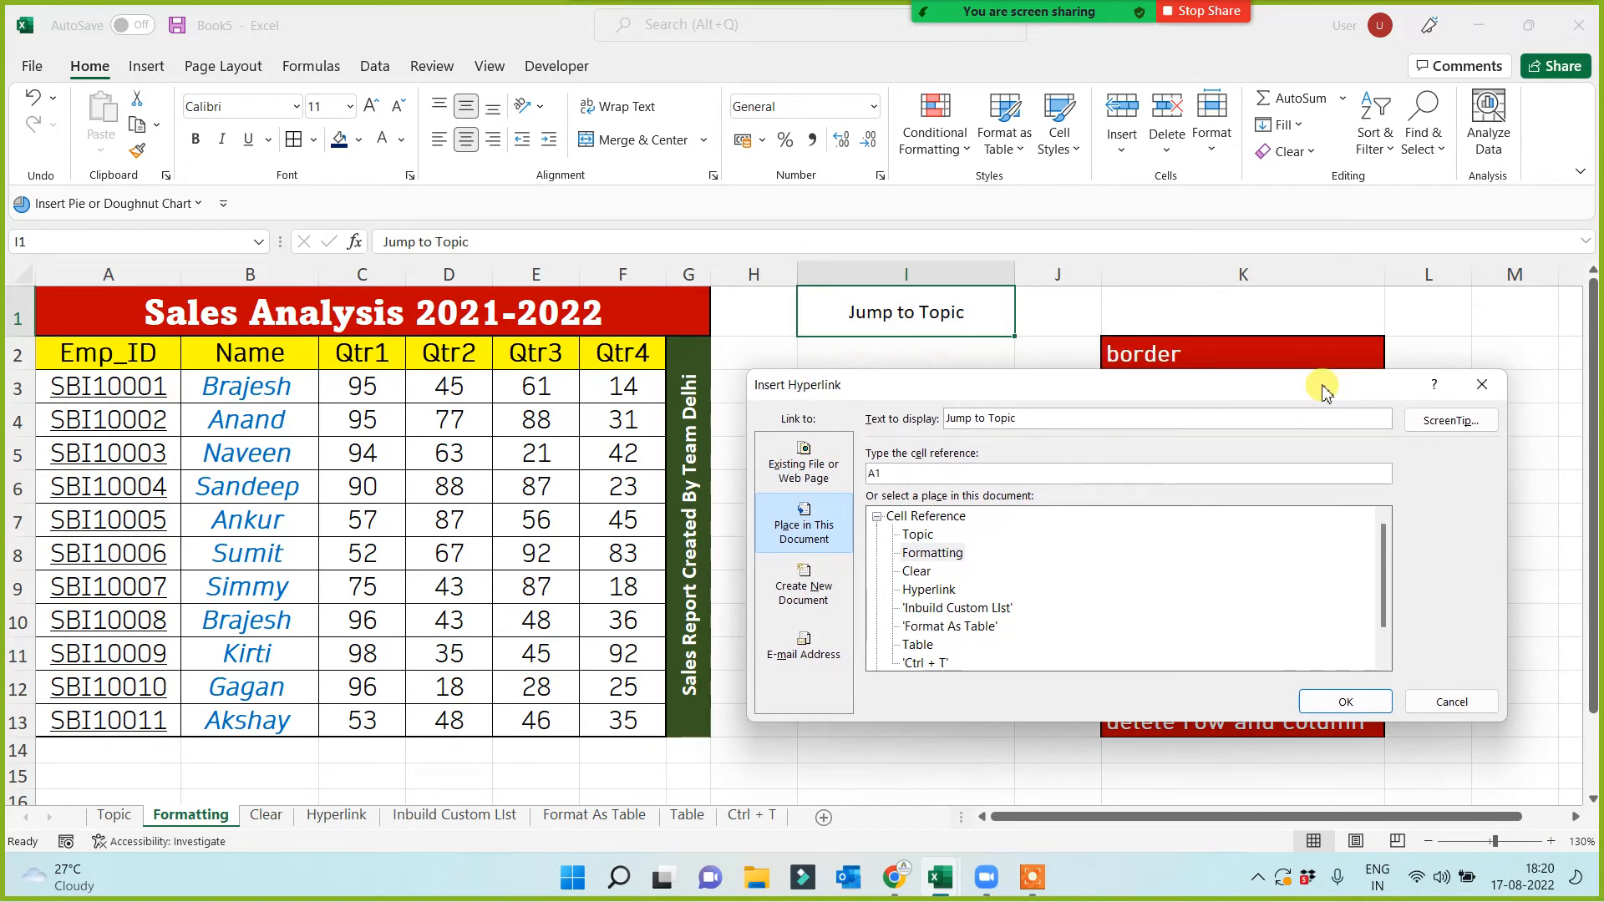
left_click(959, 552)
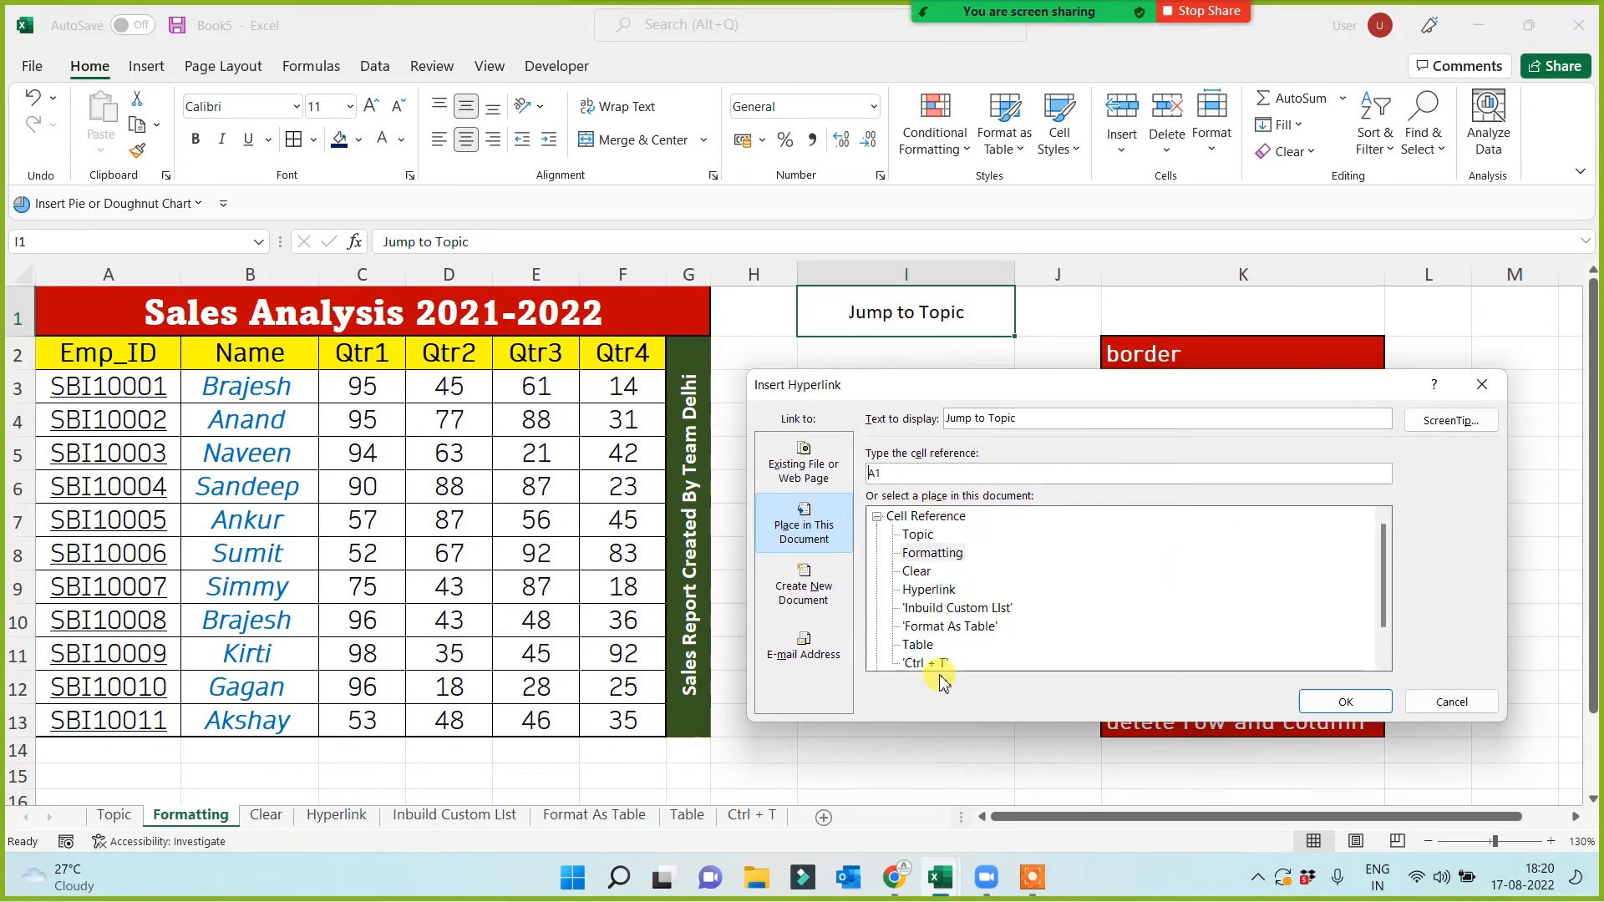
left_click(924, 538)
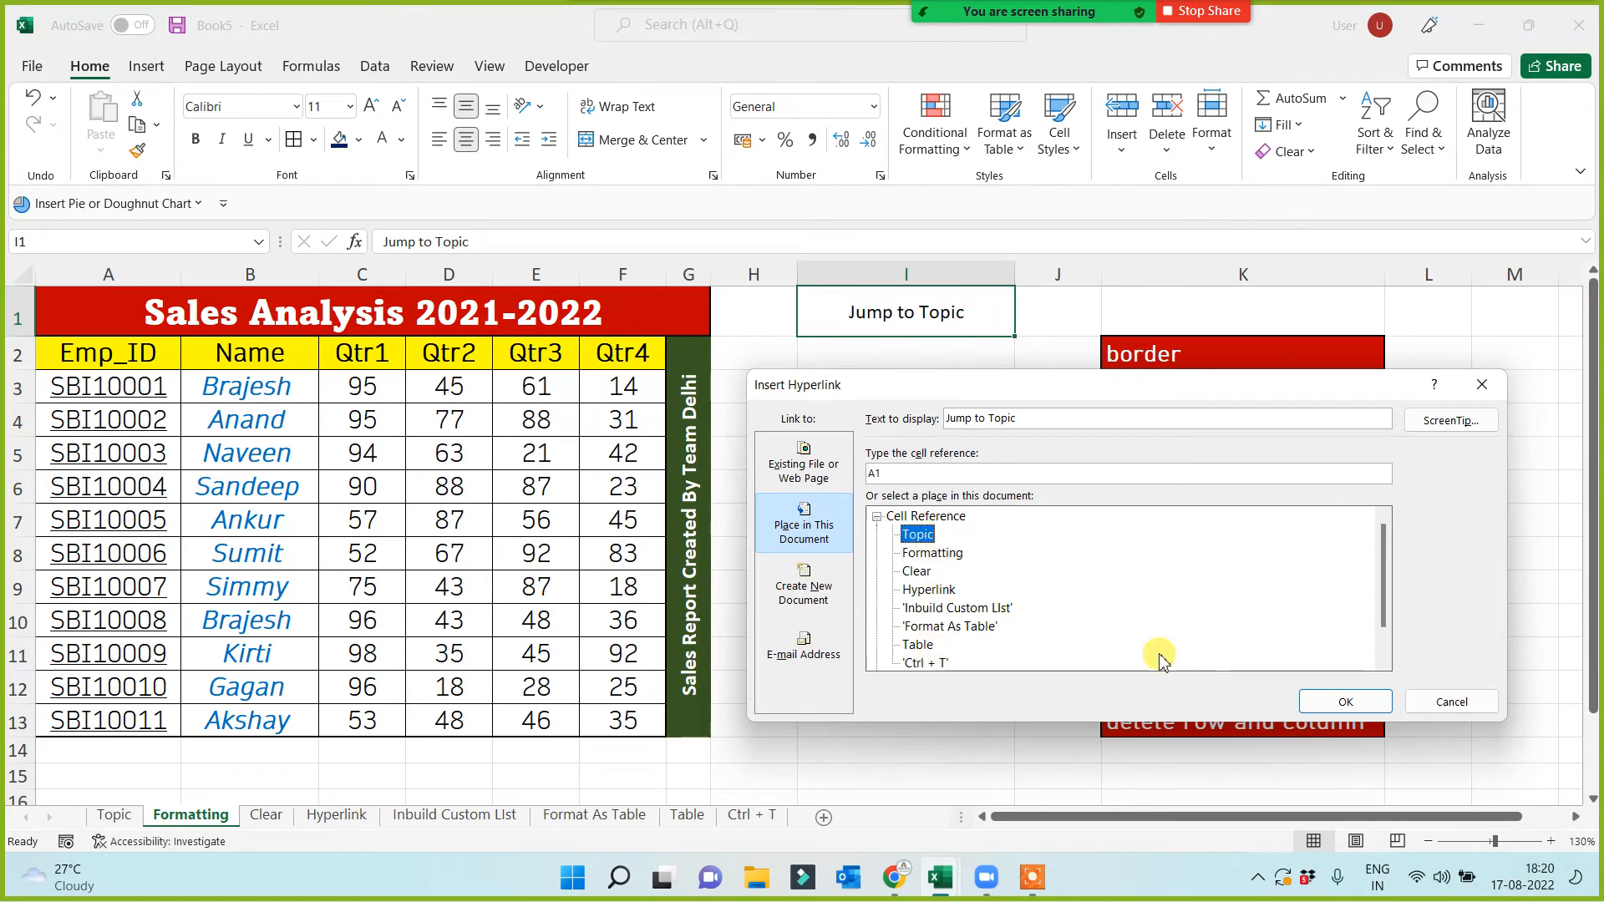
left_click(1319, 704)
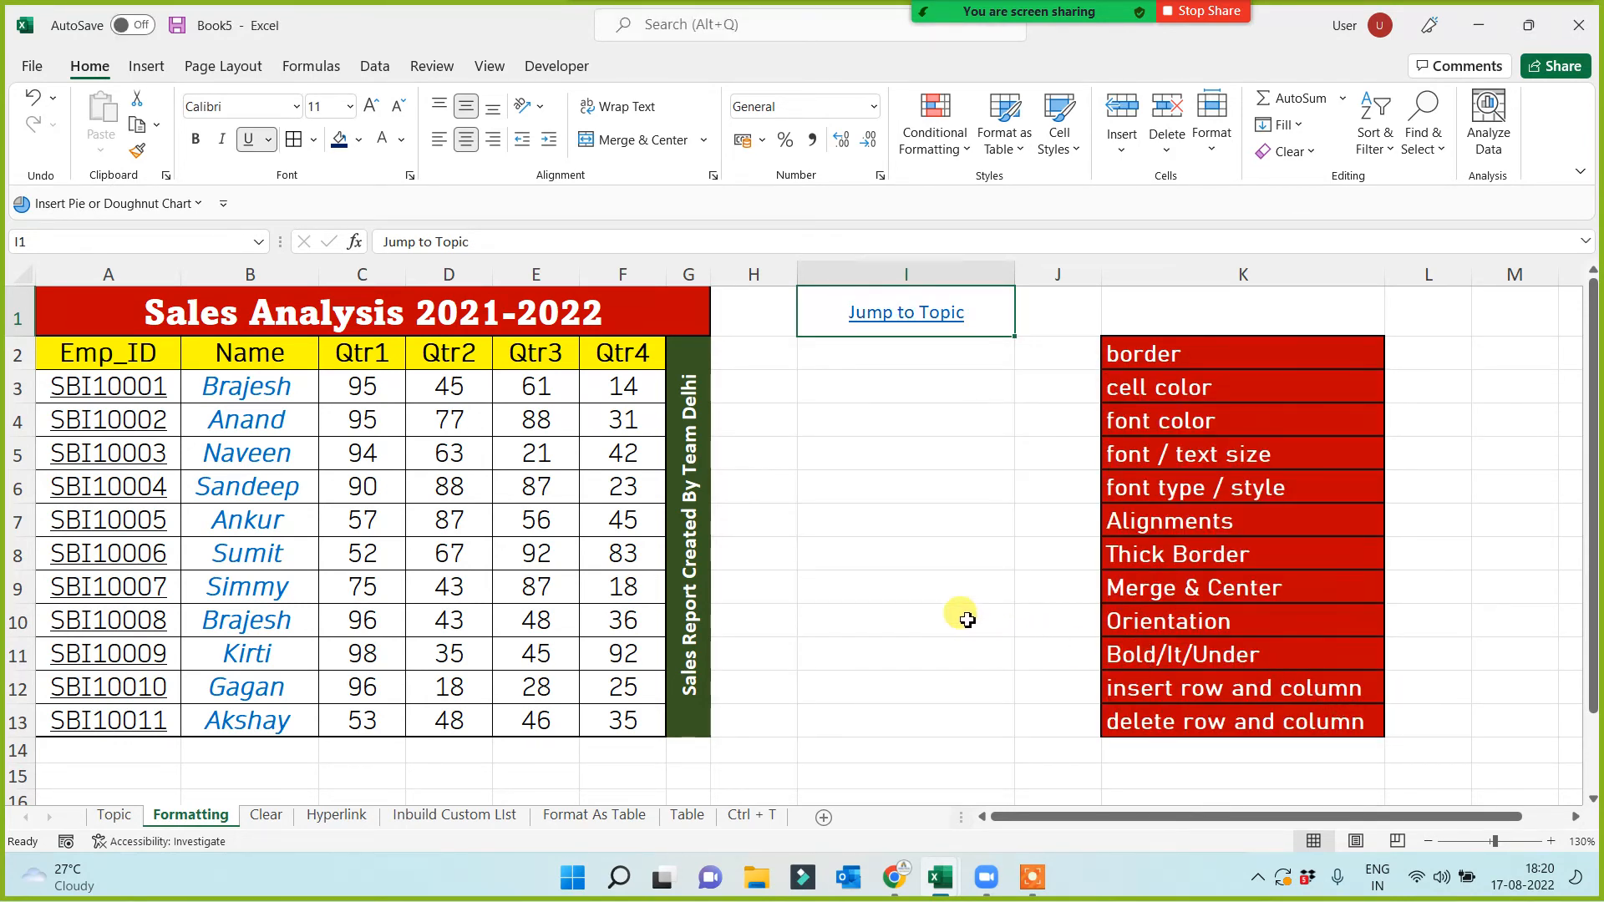
Test the Formatting link on the Topic sheet and the Jump to Topic link by going back and forth between both sheets
left_click(114, 817)
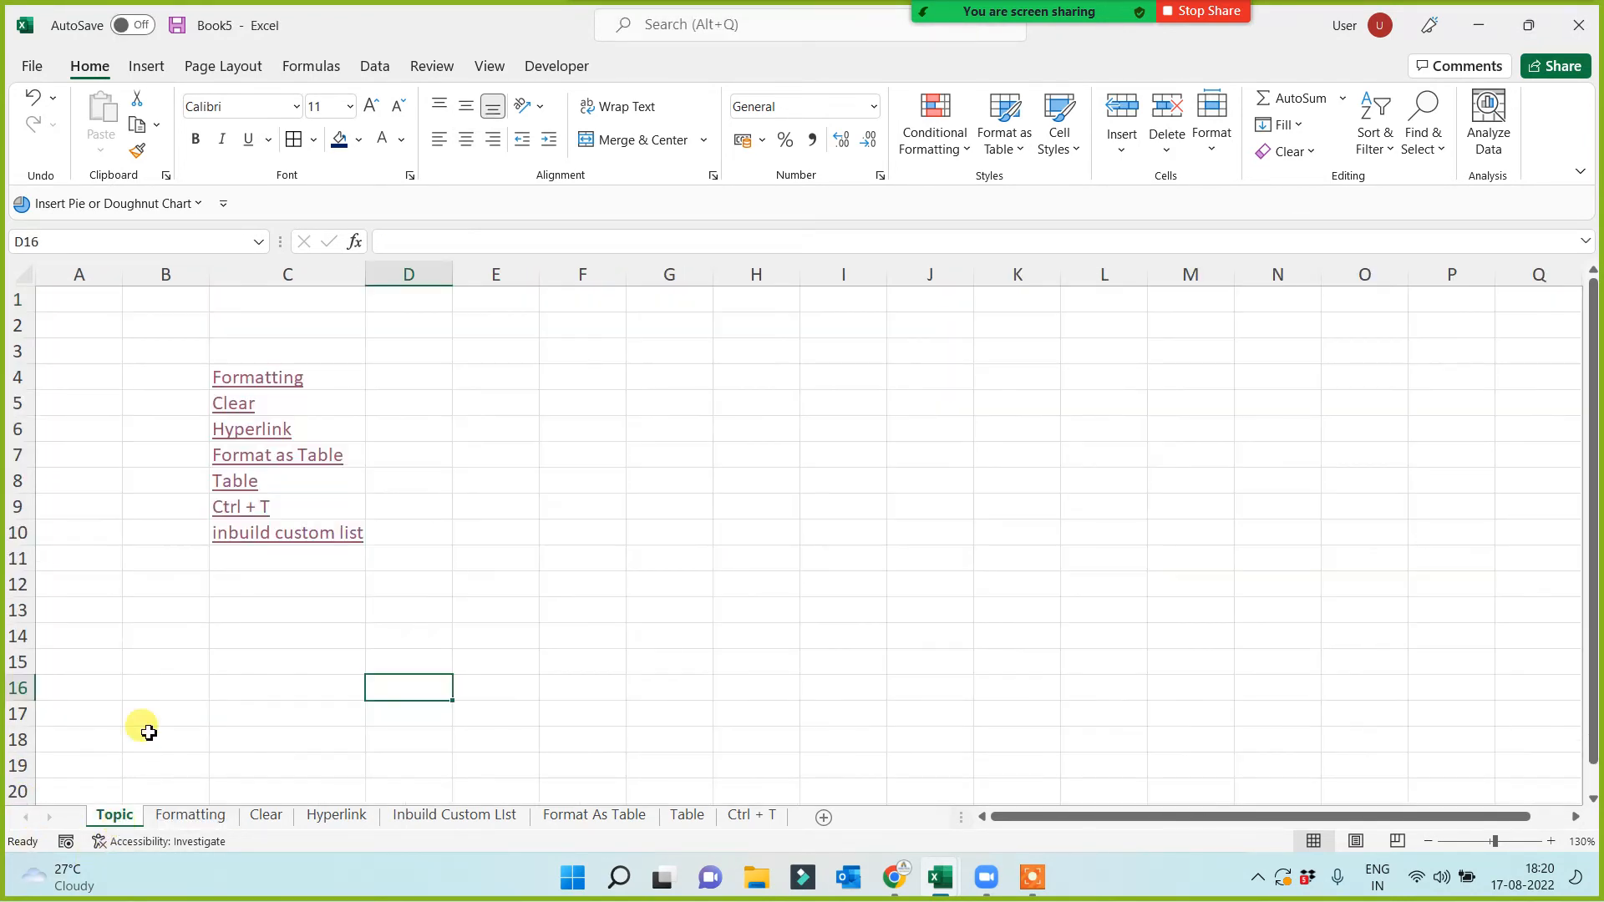
left_click(251, 383)
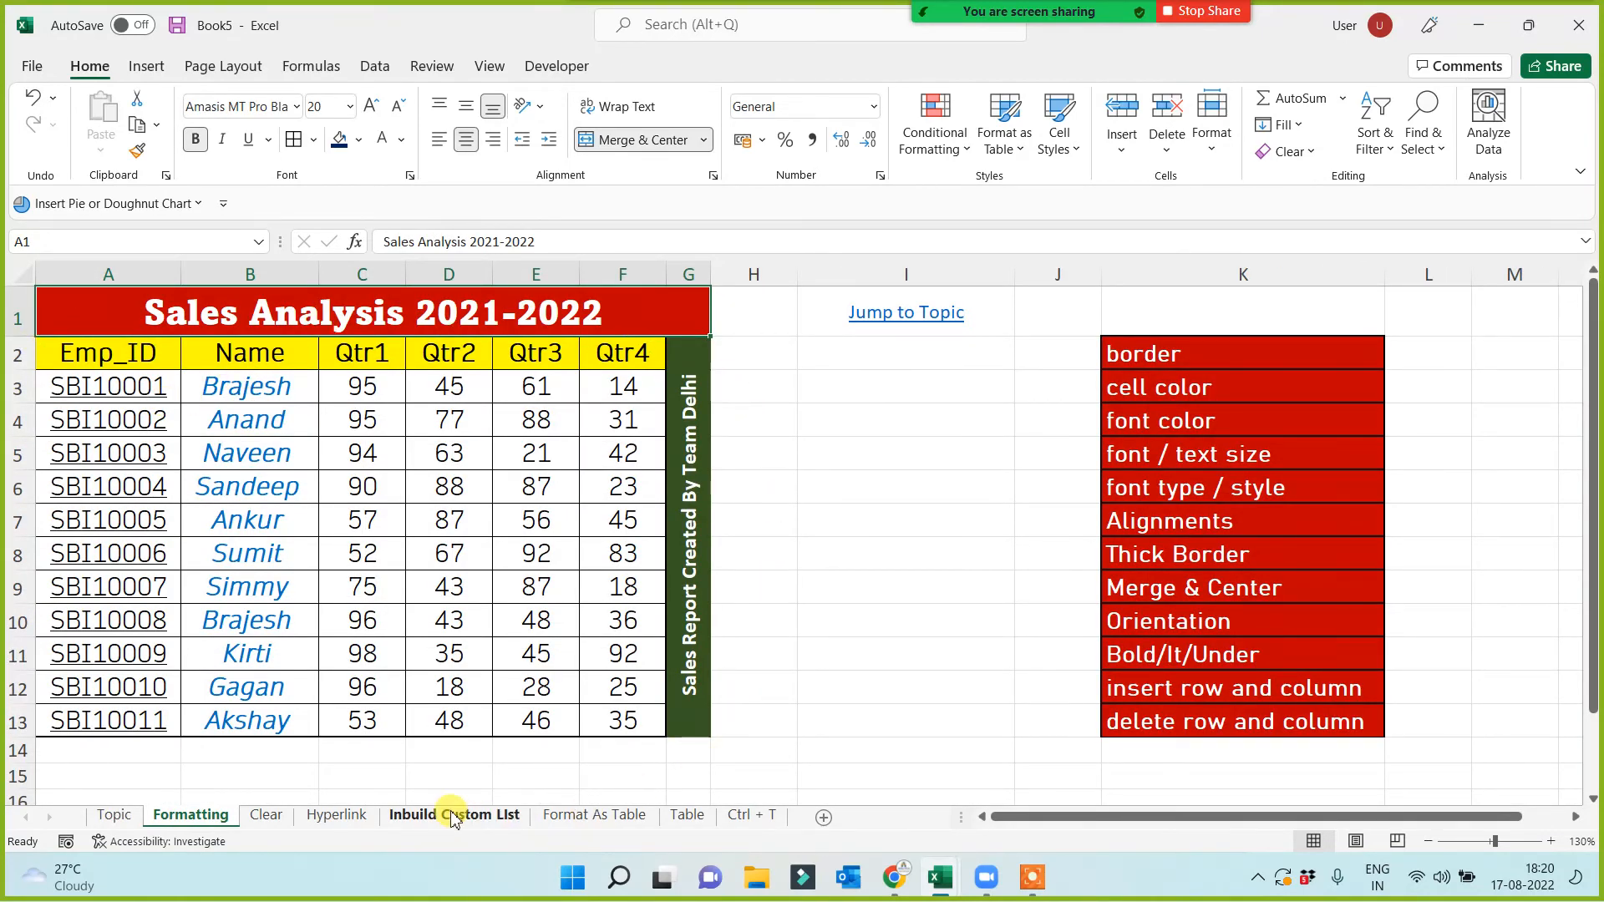
left_click(909, 312)
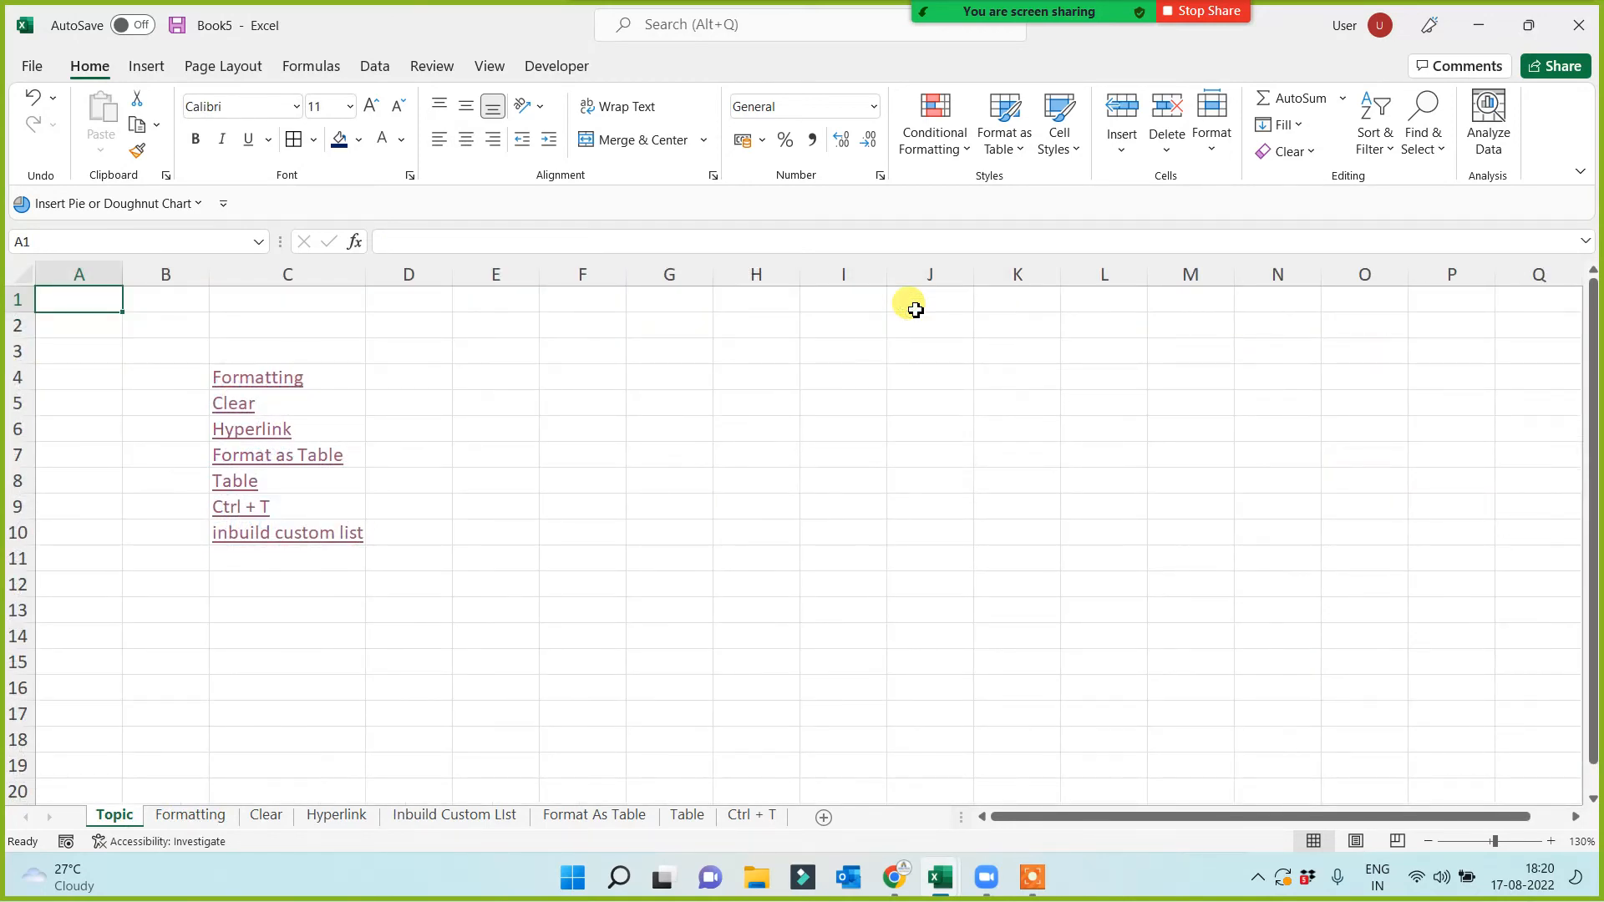
left_click(251, 378)
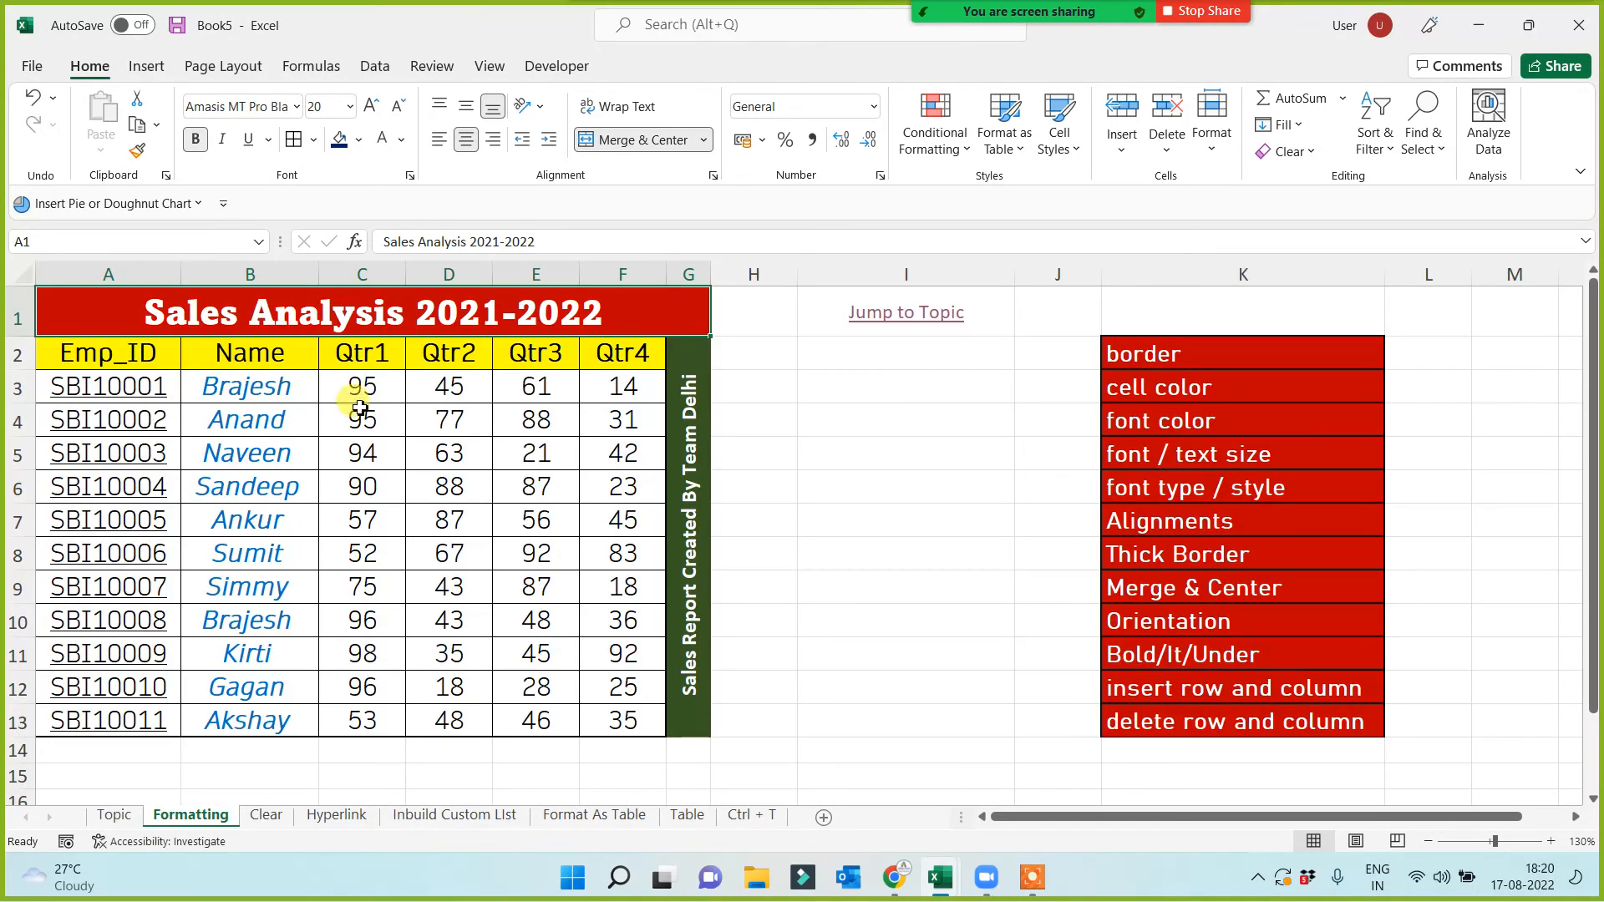
left_click(869, 316)
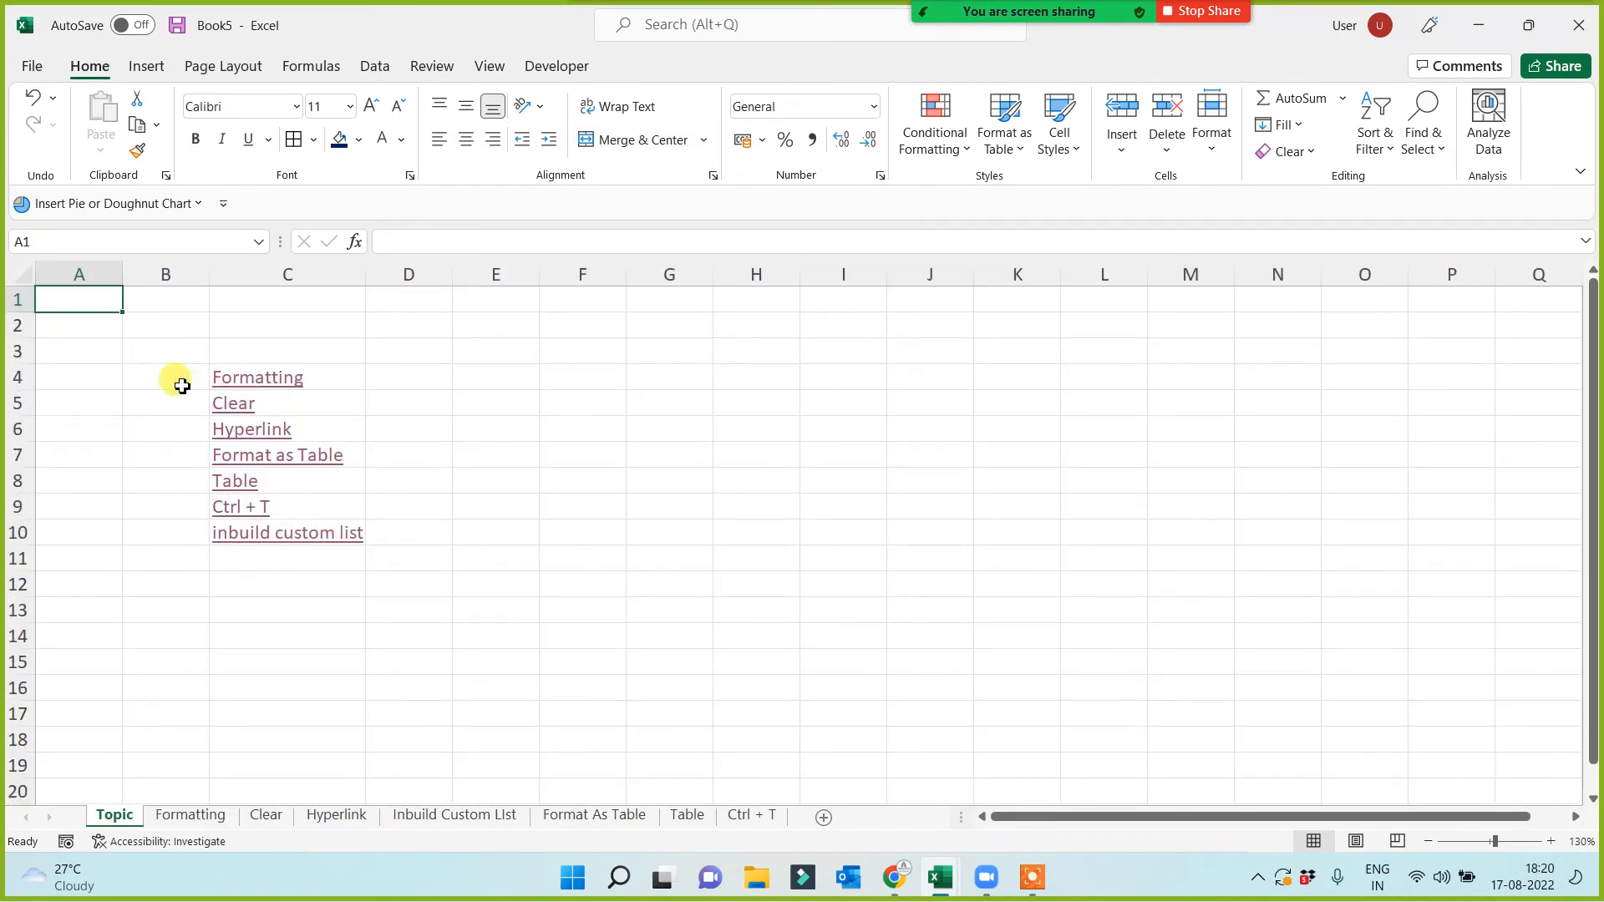
left_click(214, 380)
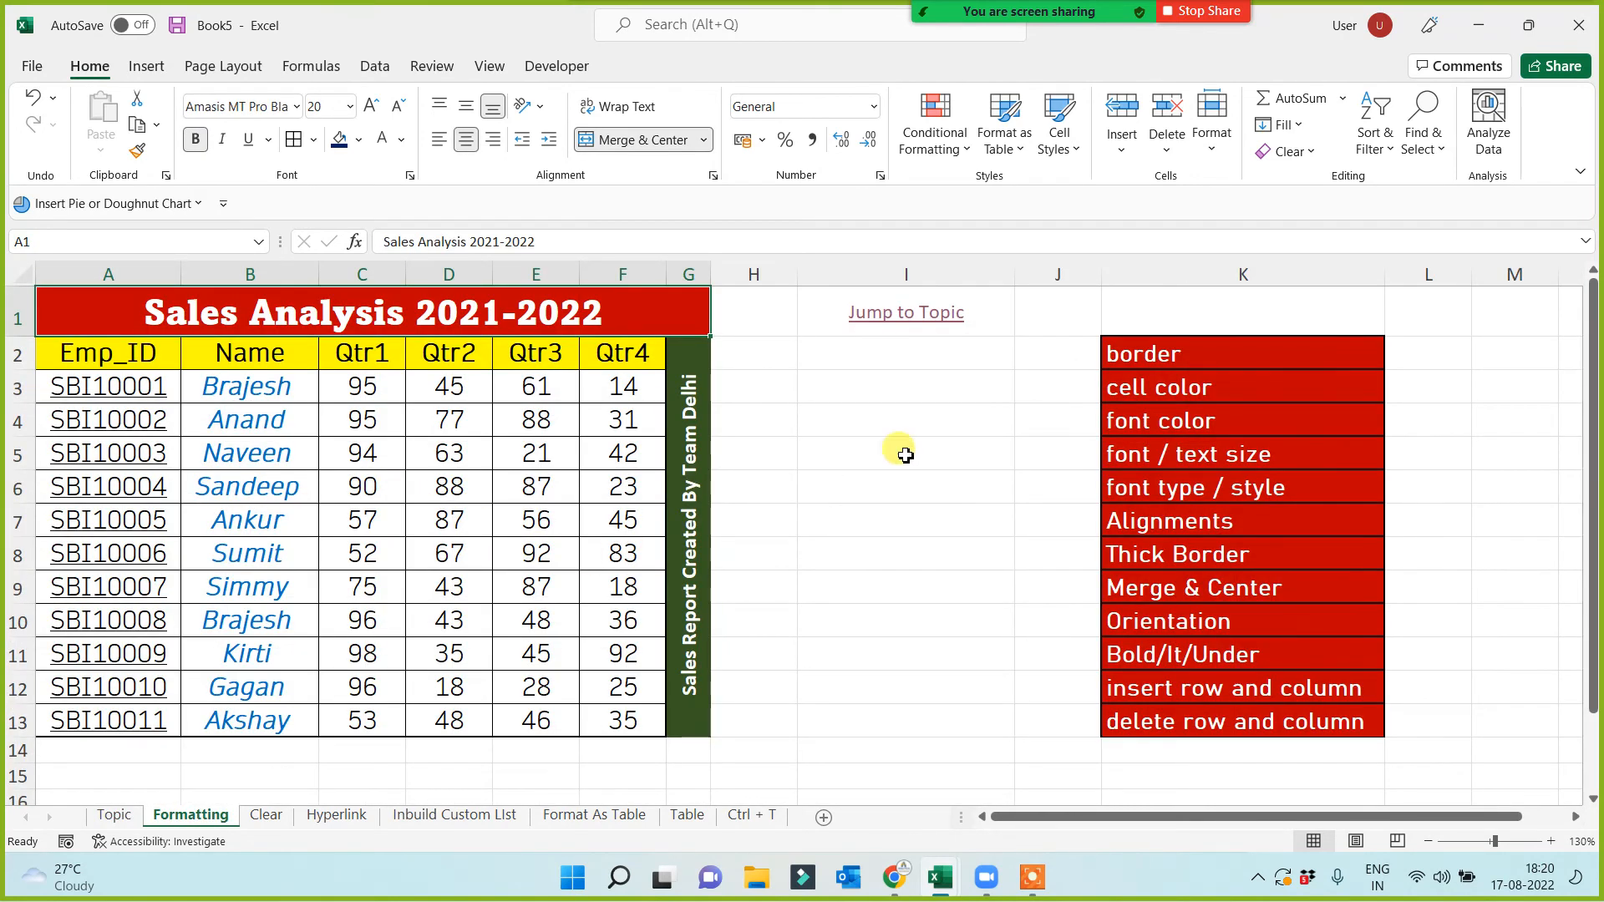
Increase the font size of the Jump to Topic link in I1 to 18 and copy the cell
left_click(973, 384)
left_click(985, 314)
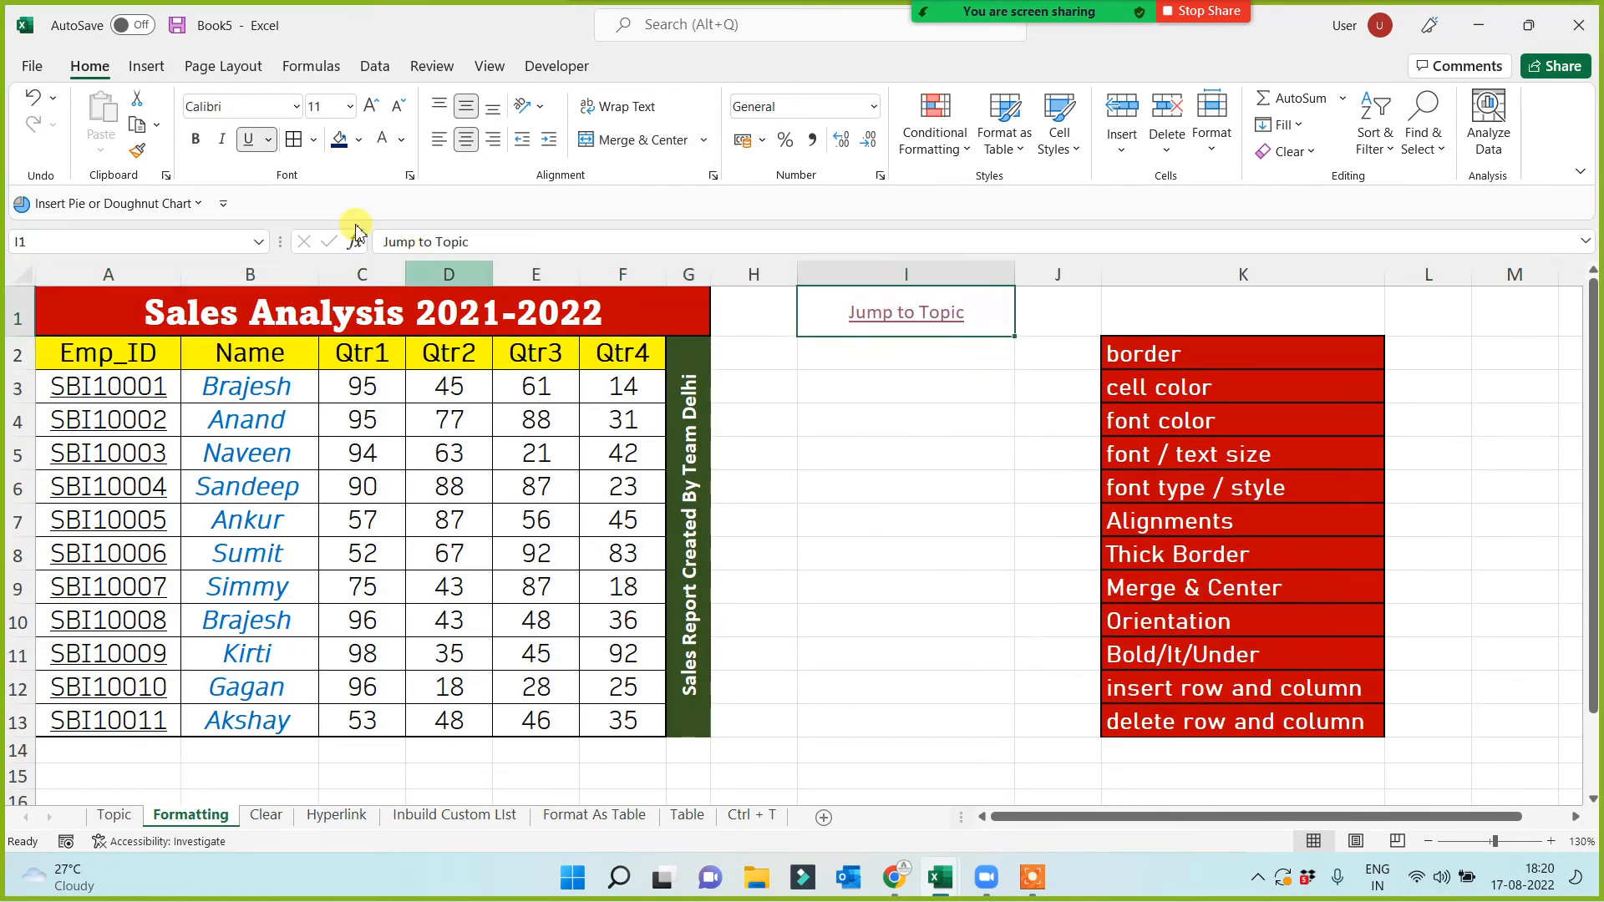
left_click(373, 107)
left_click(373, 107)
left_click(372, 107)
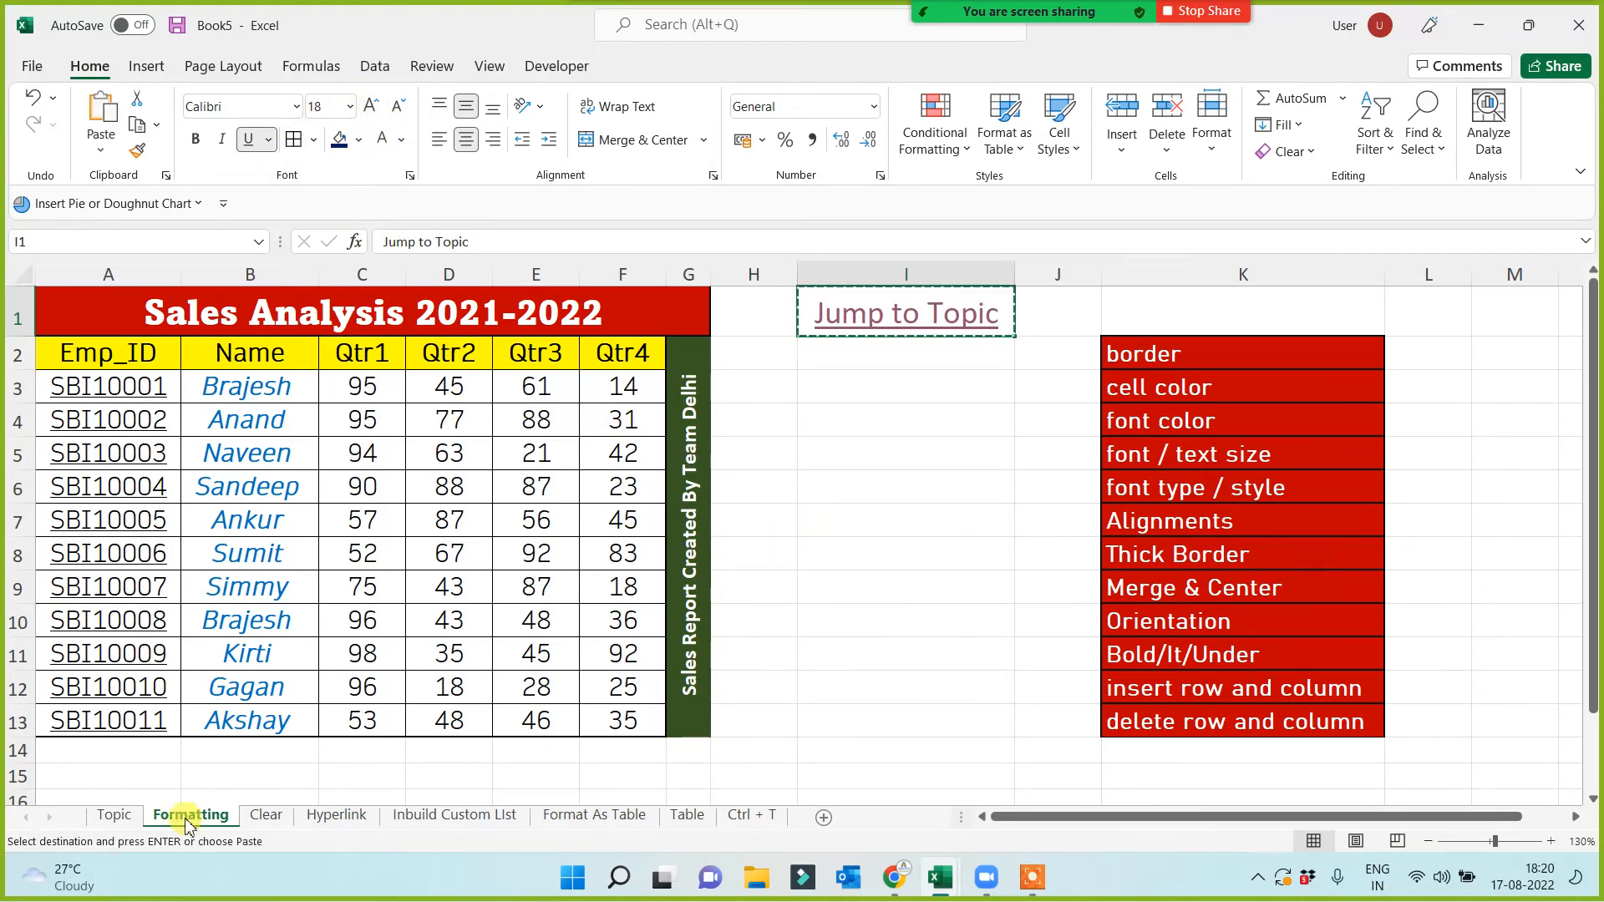
Paste the Jump to Topic link into C11 on the Clear sheet and D17 on the Hyperlink sheet
left_click(266, 815)
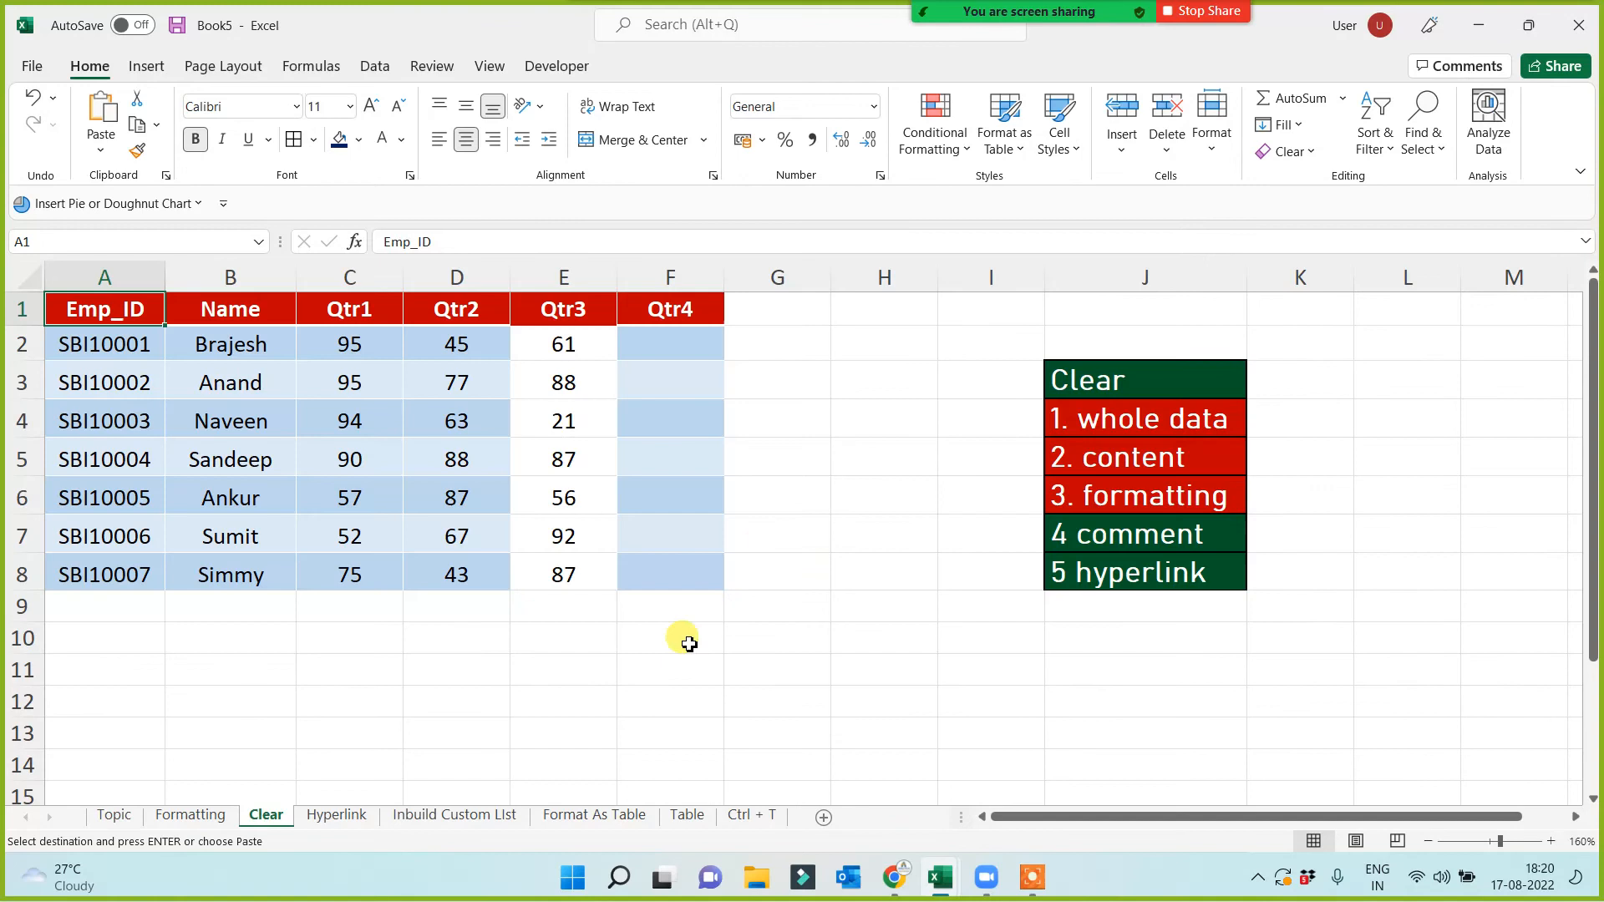
left_click(343, 662)
type("Jump to Topic")
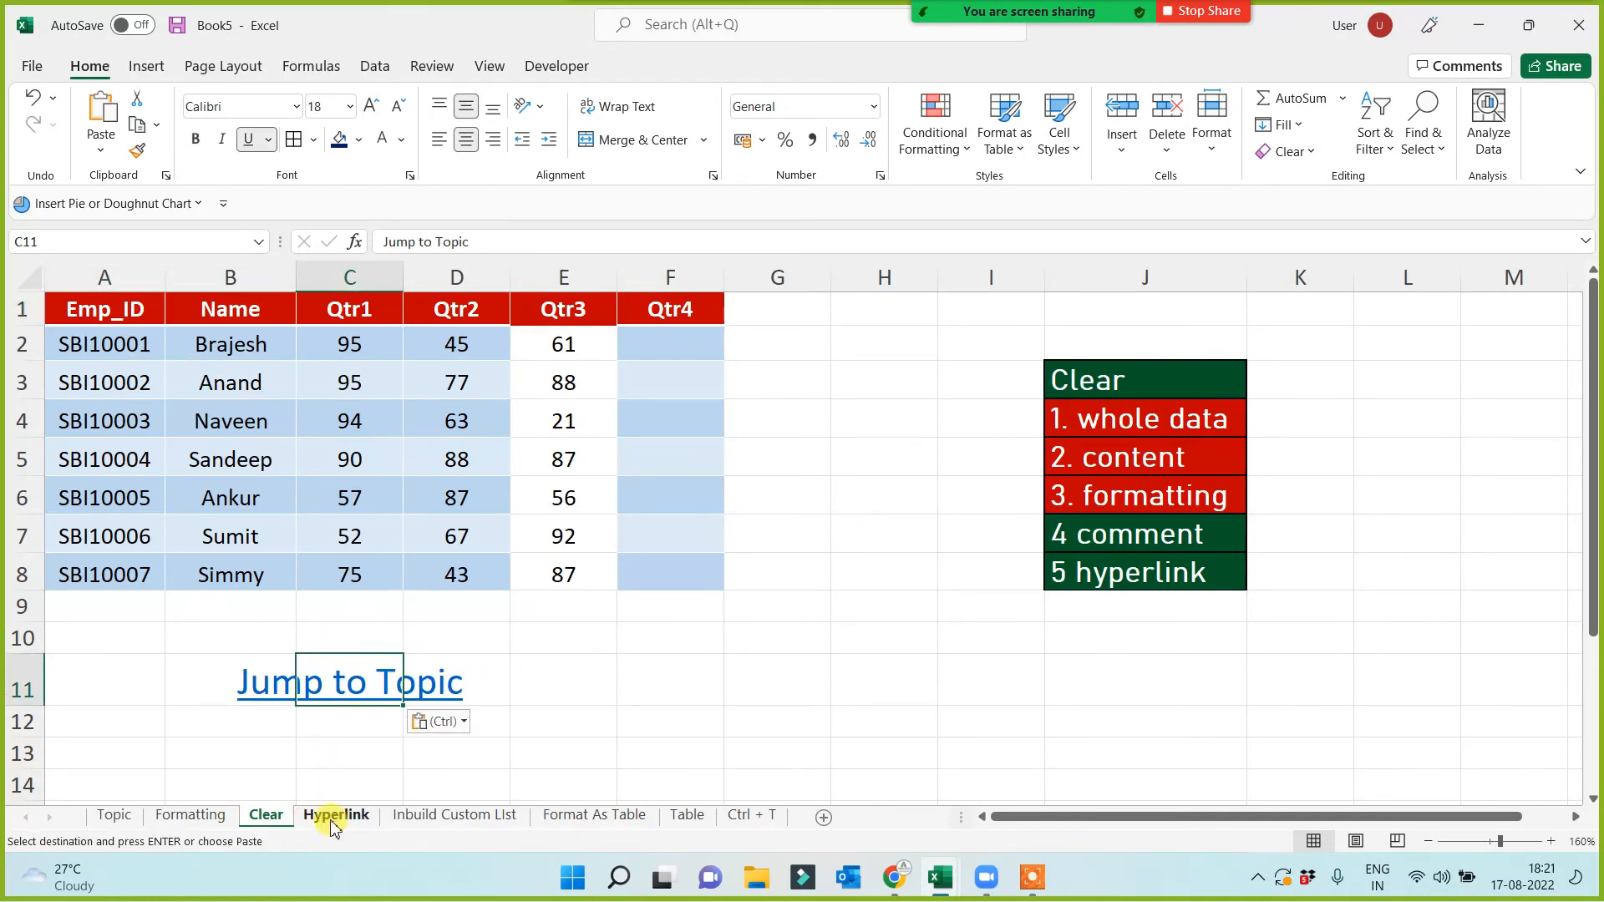
left_click(334, 814)
left_click(394, 599)
type("Jump to Topic")
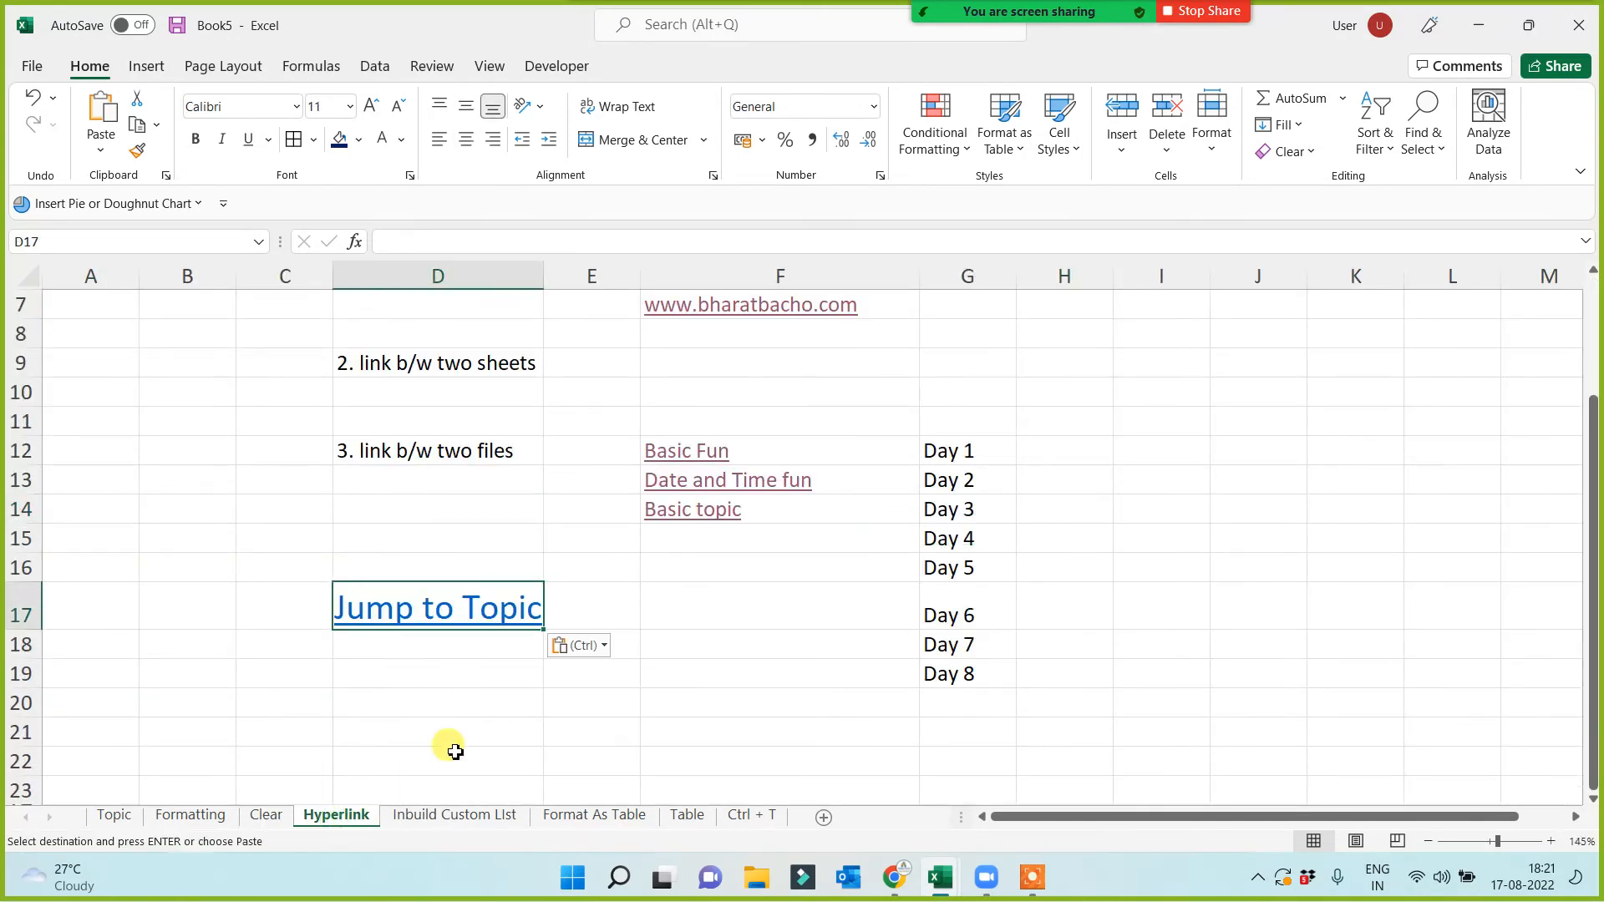
Paste the Jump to Topic link into C15 on the Inbuild Custom List sheet and H4 on the Format As Table sheet
left_click(443, 814)
left_click(301, 671)
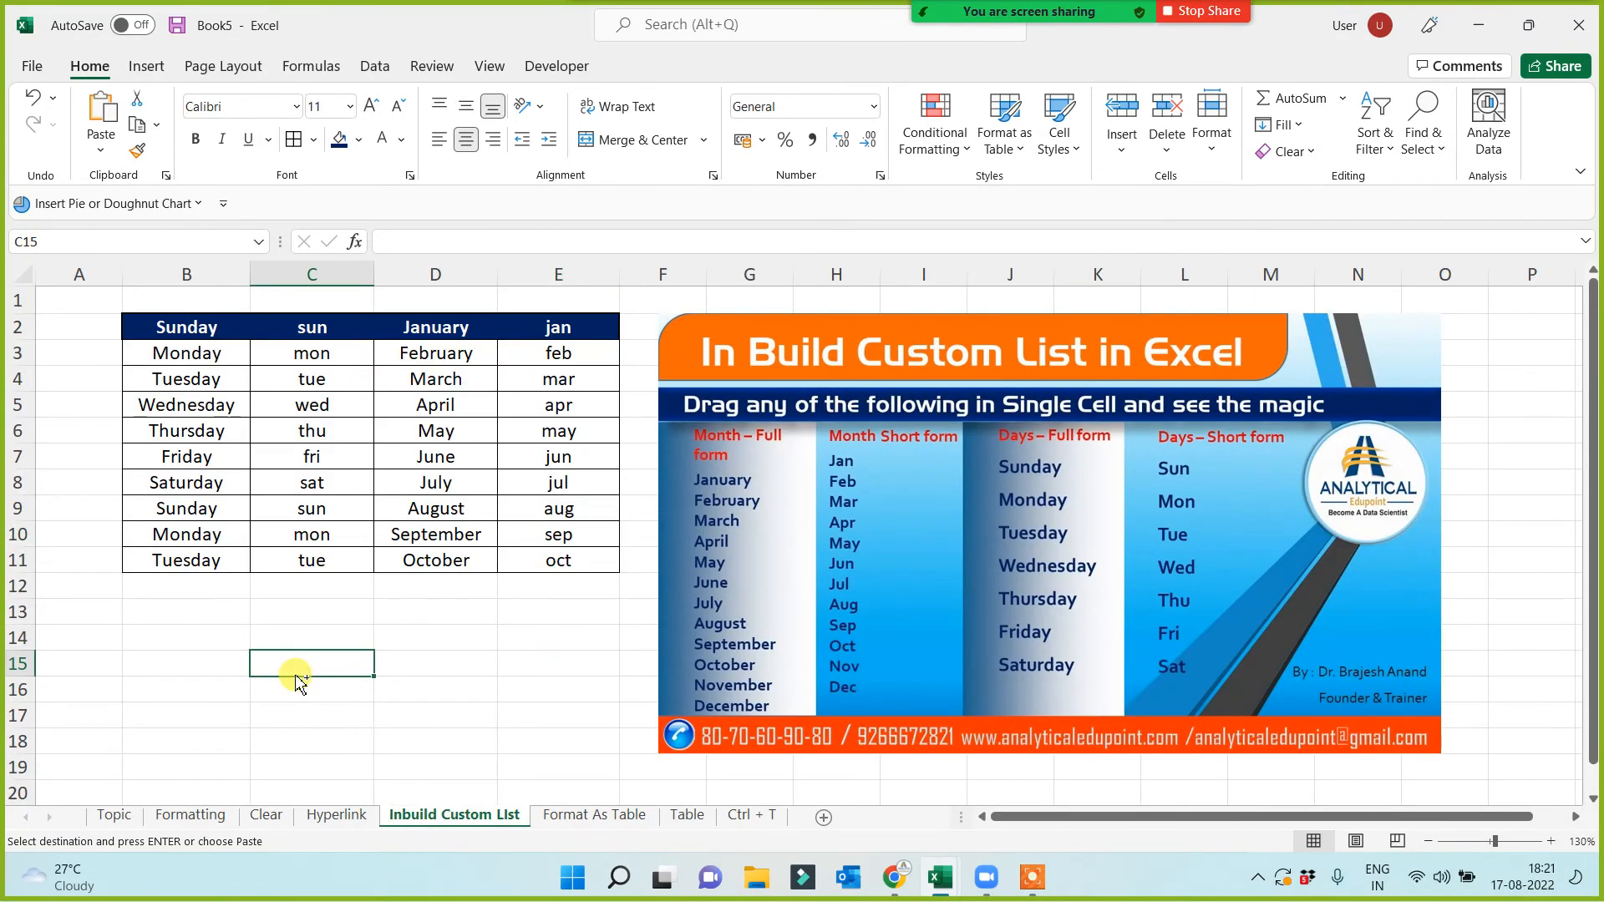
type("Jump to Topic")
left_click(589, 817)
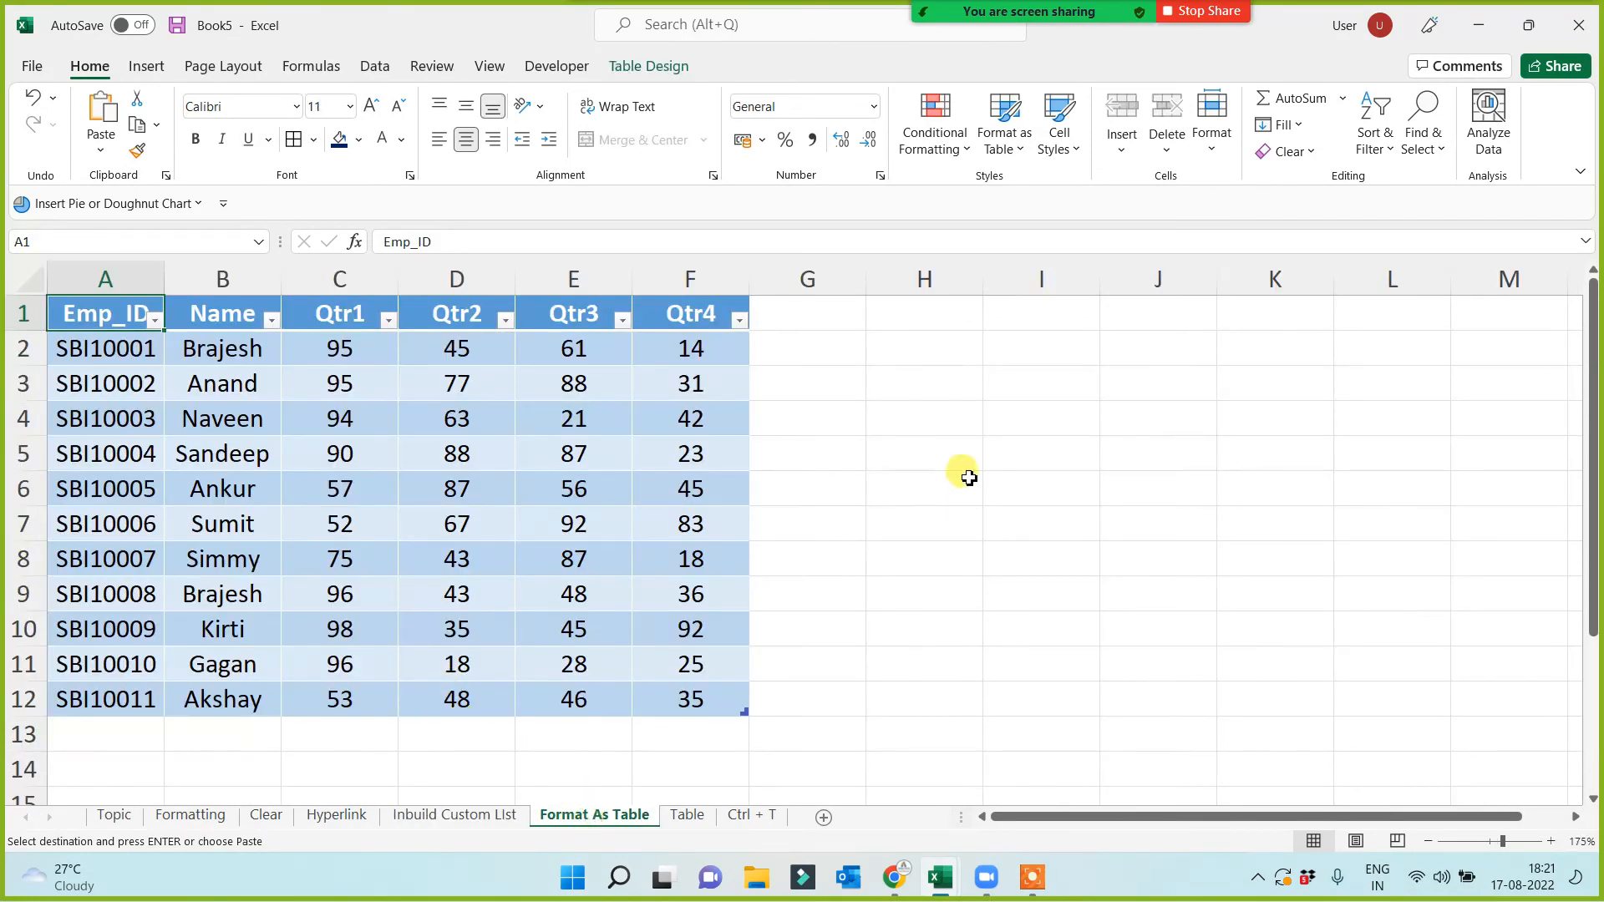
left_click(926, 408)
type("Jump to Topic")
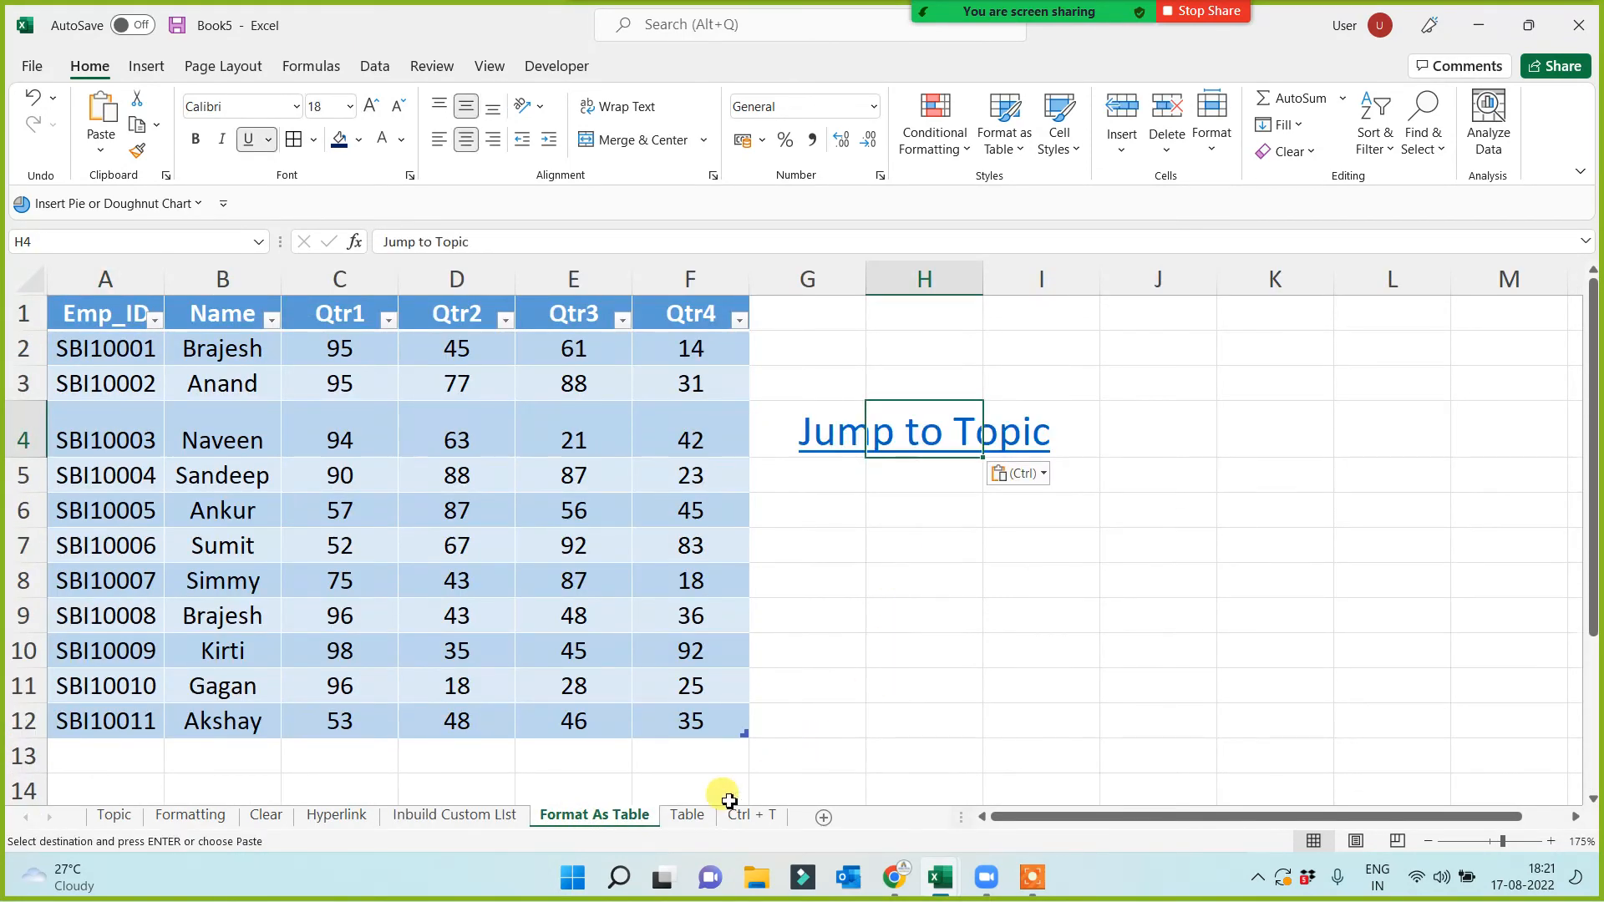
Paste the Jump to Topic link into H4 on the Table sheet and H5 on the Ctrl + T sheet
left_click(689, 815)
left_click(902, 430)
type("Jump to Topic")
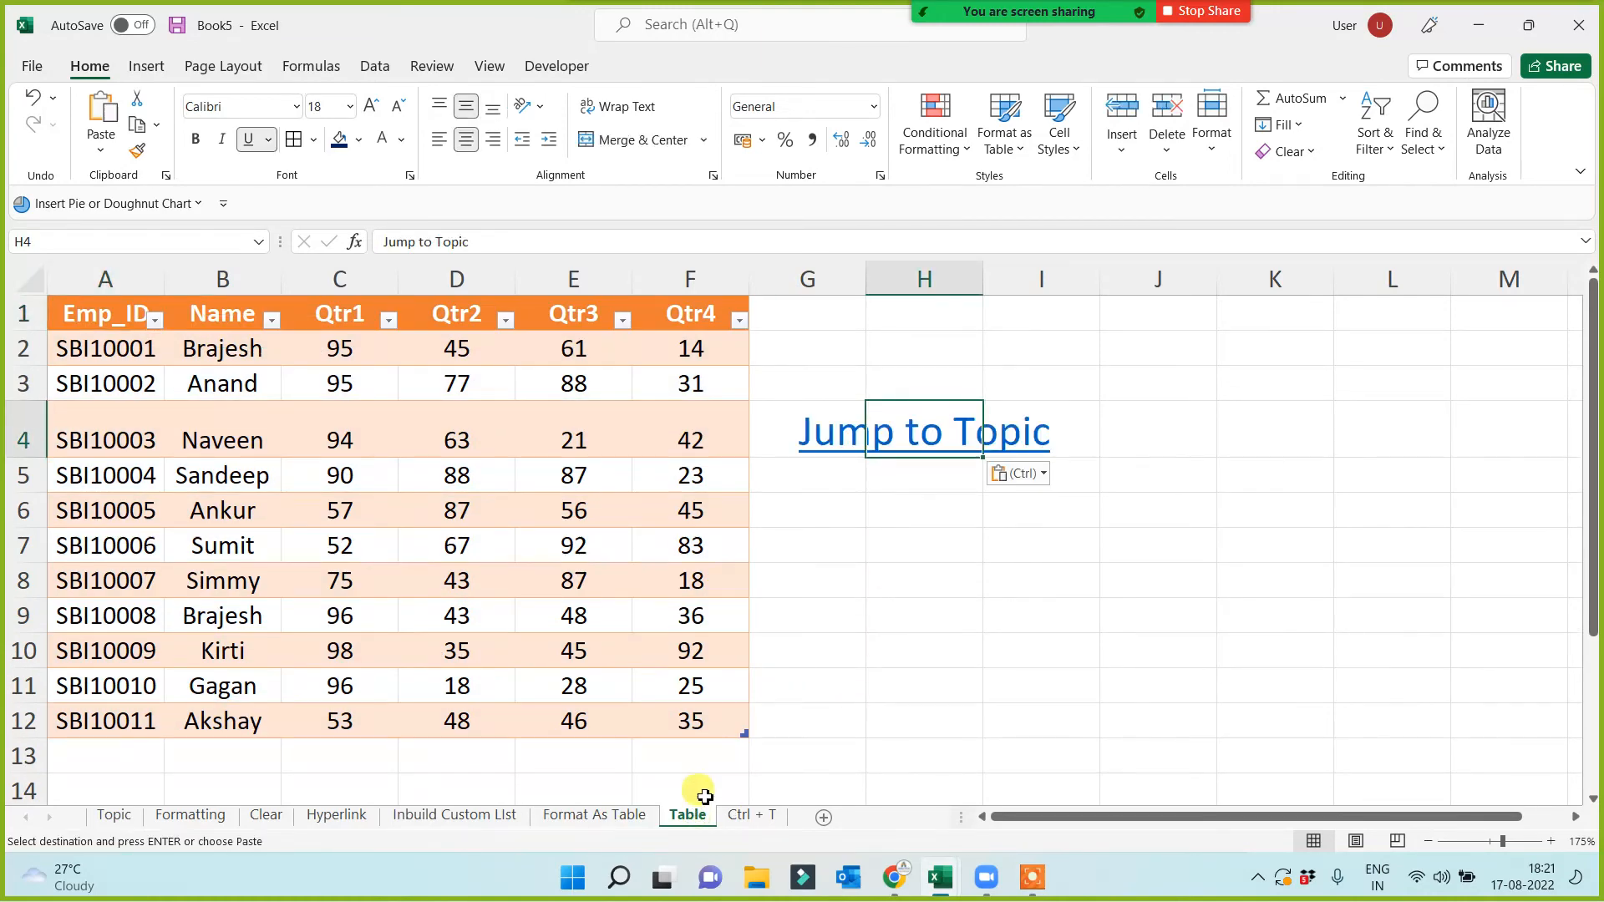
left_click(747, 815)
left_click(865, 433)
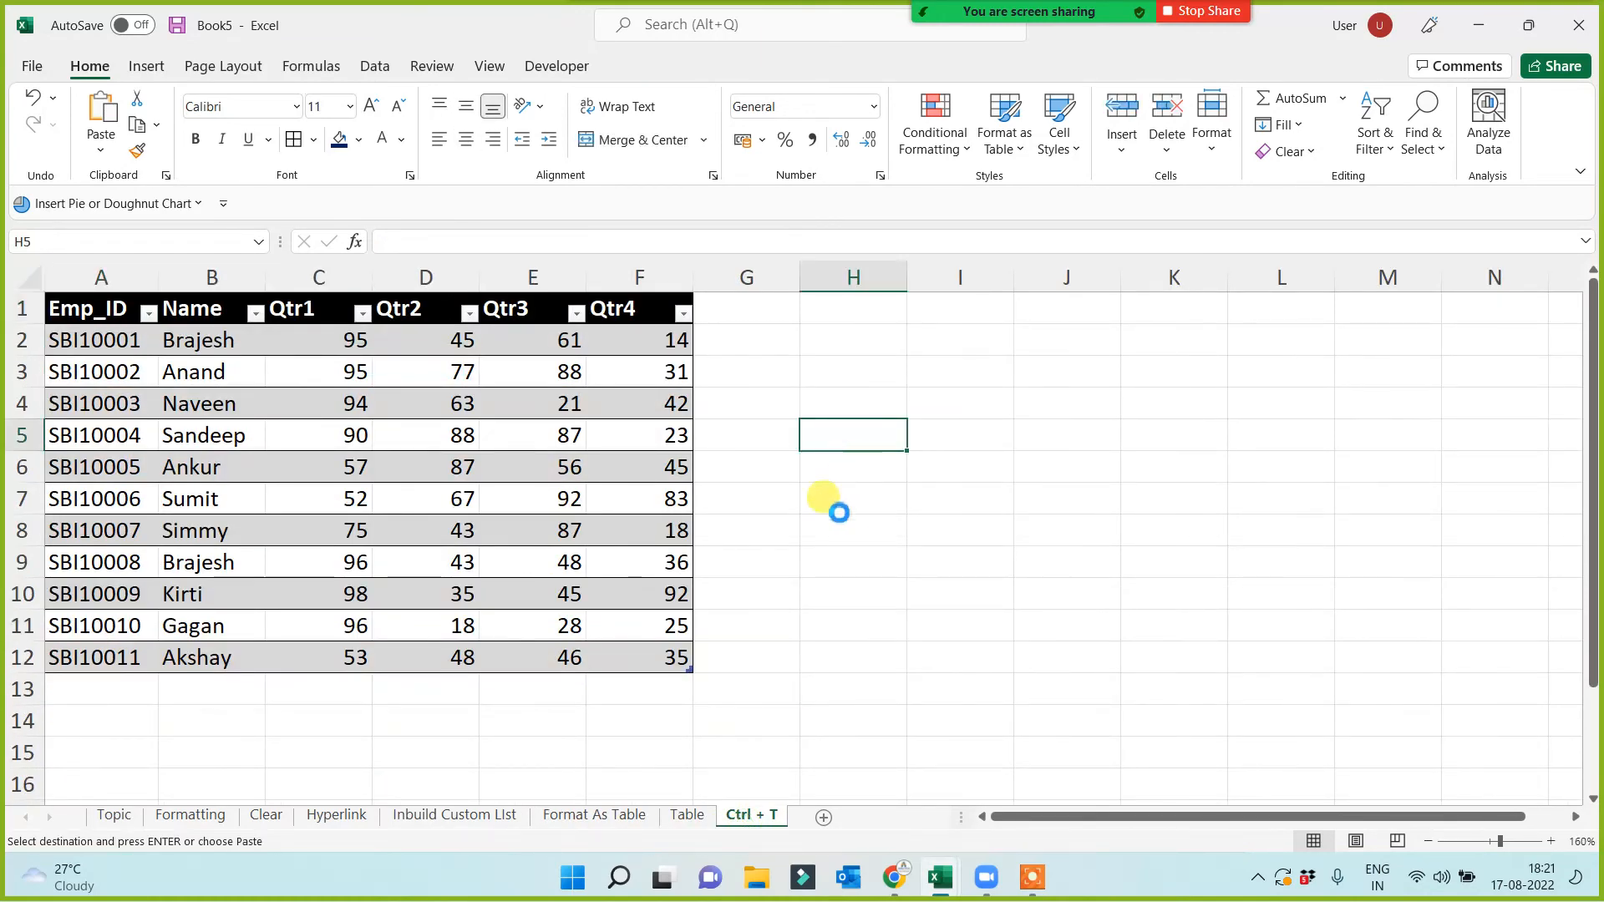
type("Jump to Topic")
Return to the Topic sheet and follow its Format as Table link to check the sheet's return link
left_click(111, 816)
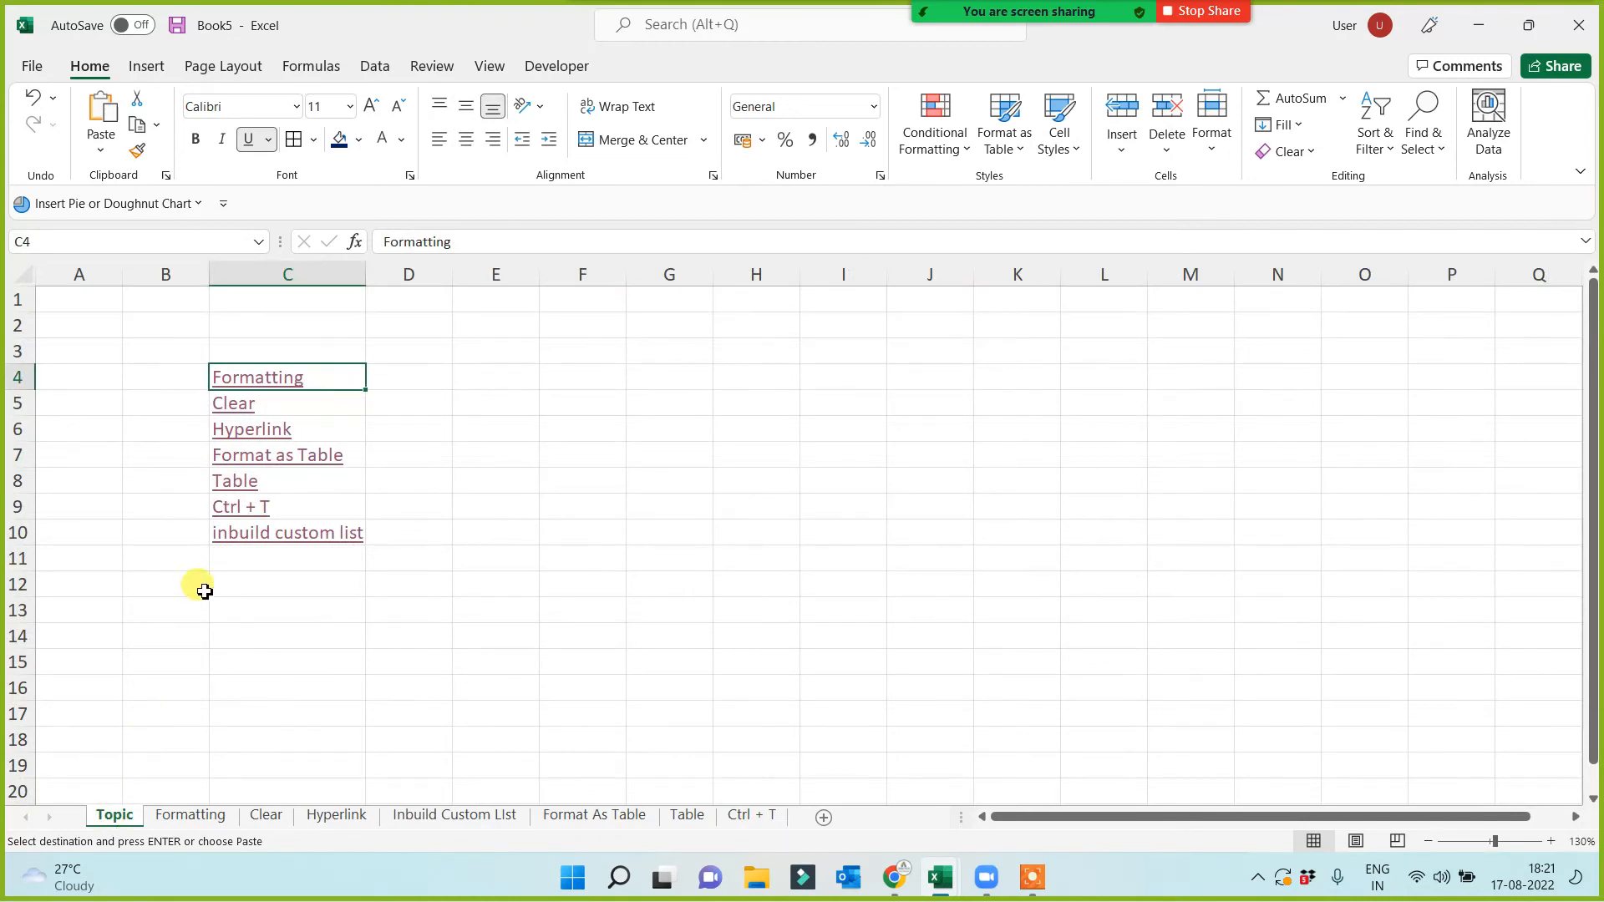
left_click(270, 464)
left_click(269, 464)
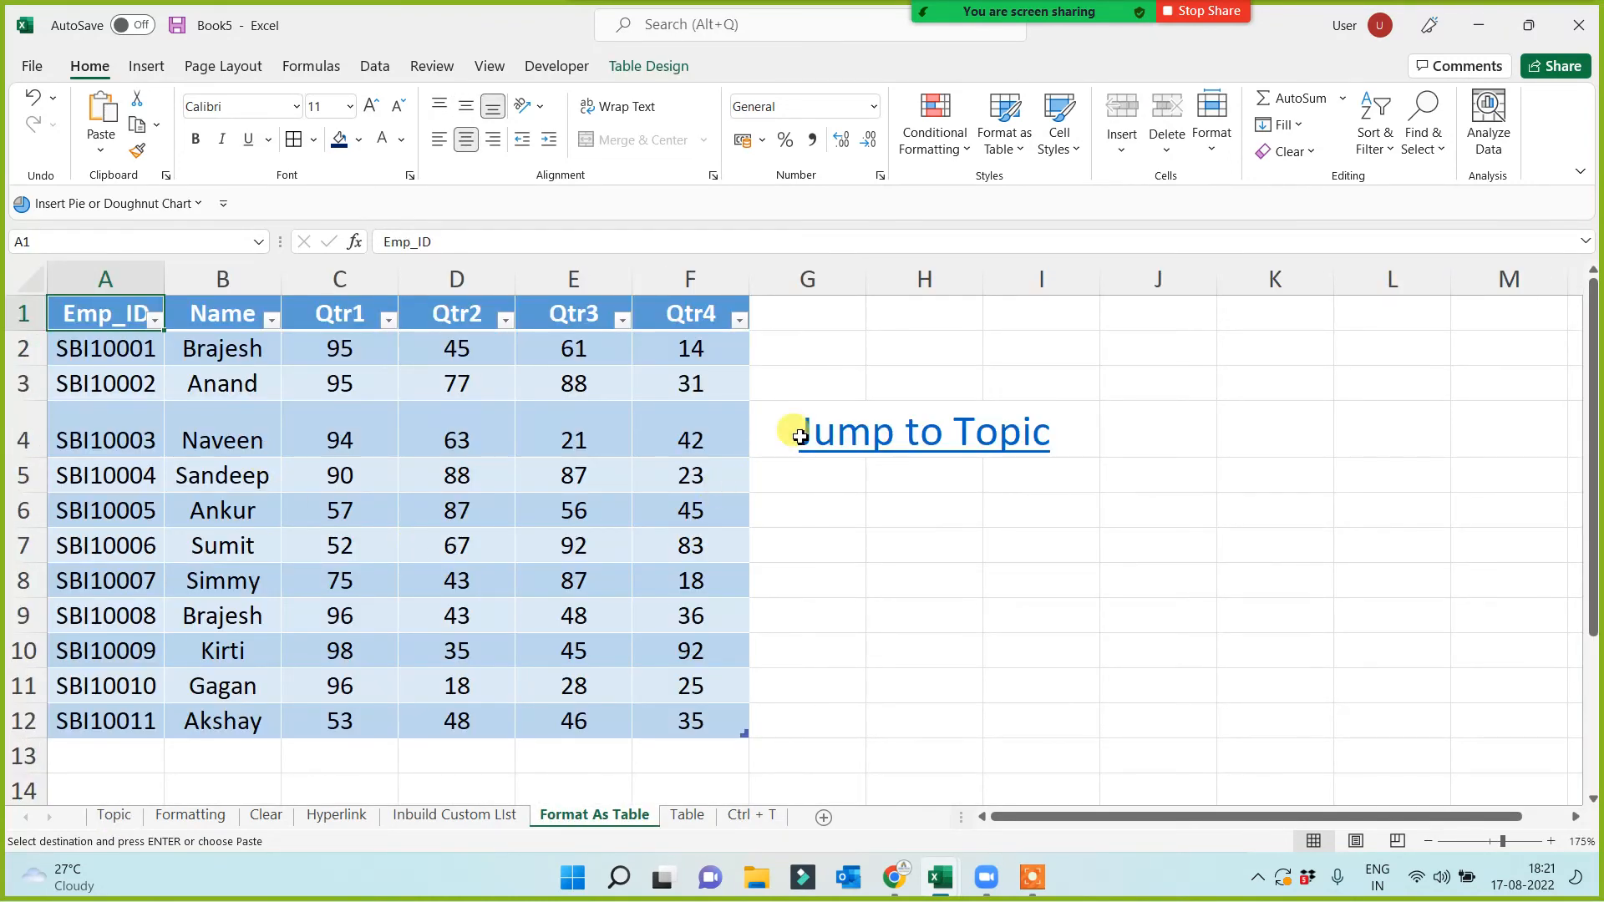
Follow the return link on the Format As Table sheet, and test the Clear topic link and its Jump to Topic link
left_click(915, 436)
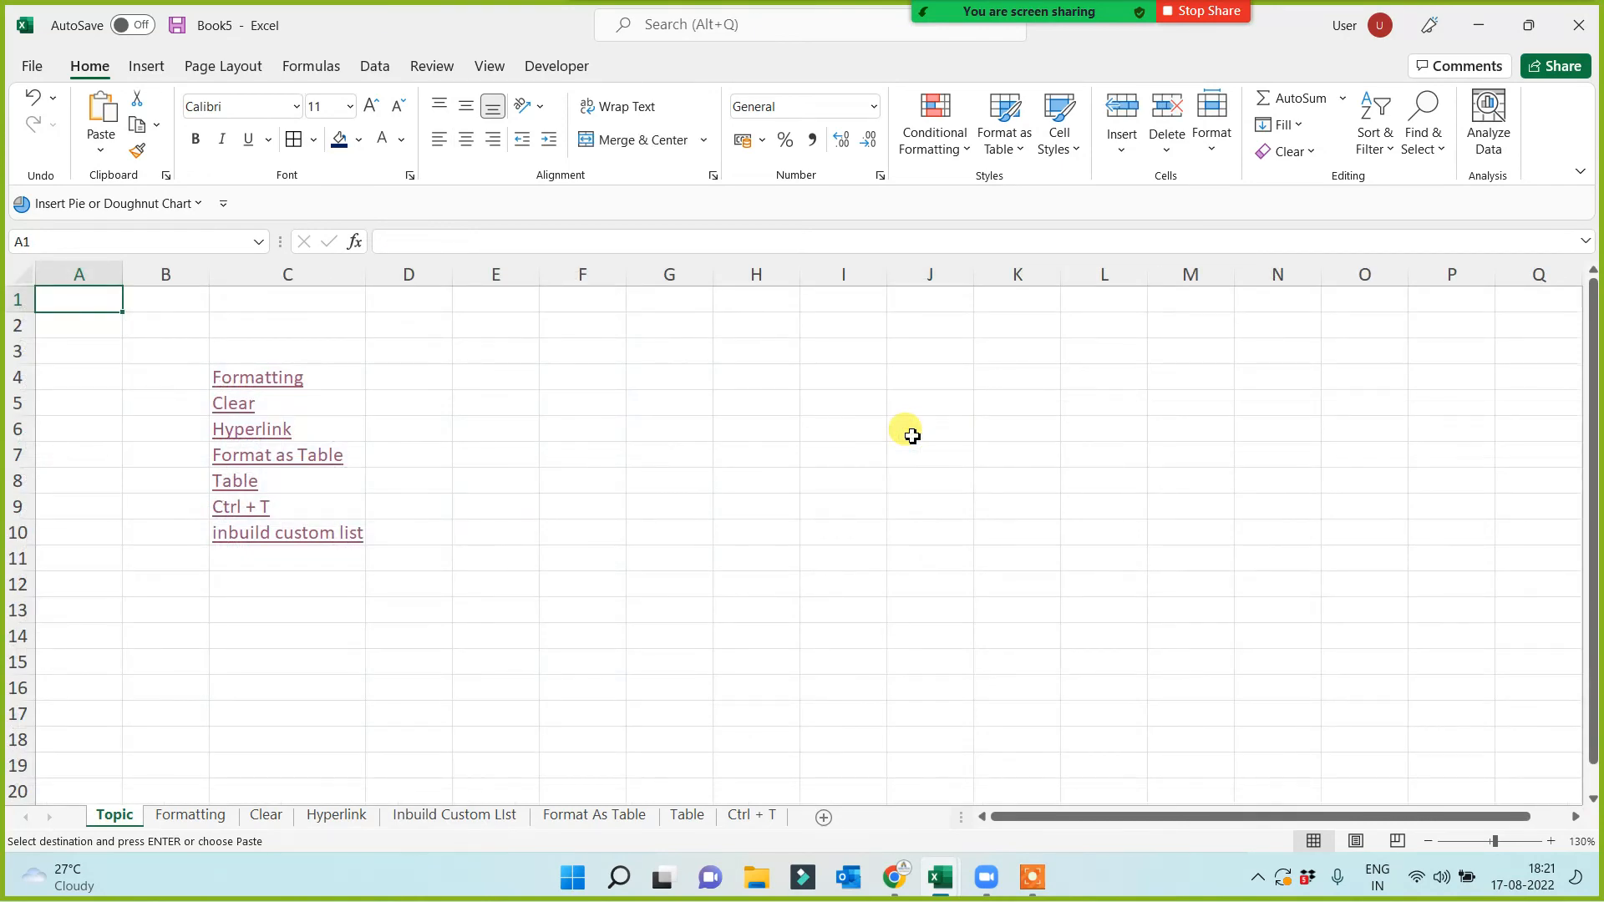
left_click(233, 405)
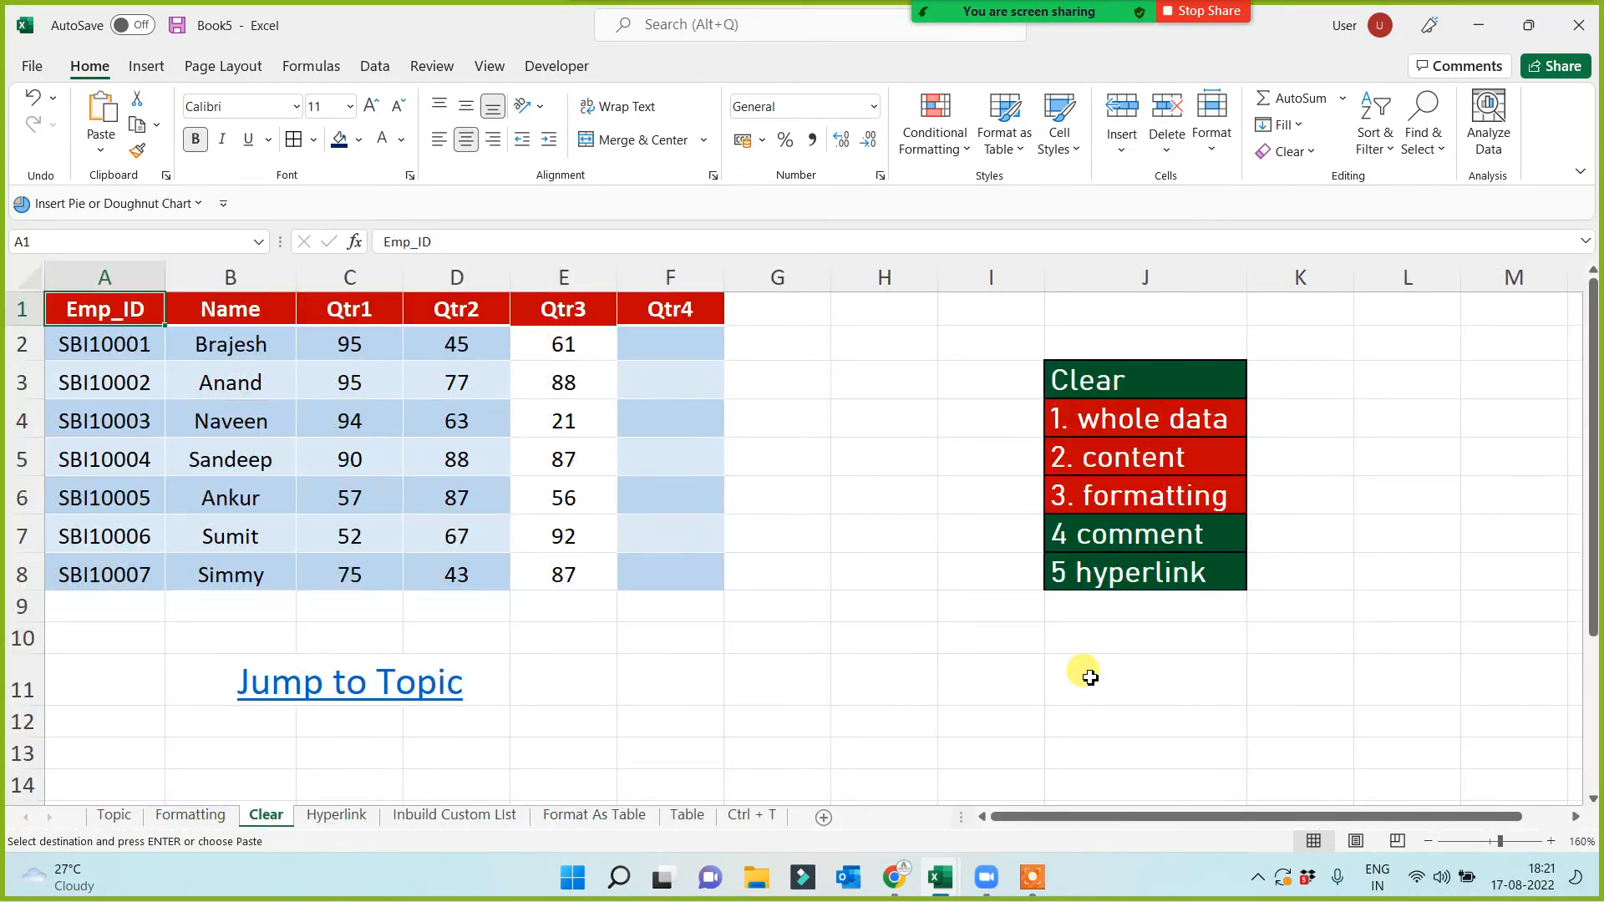
left_click(265, 692)
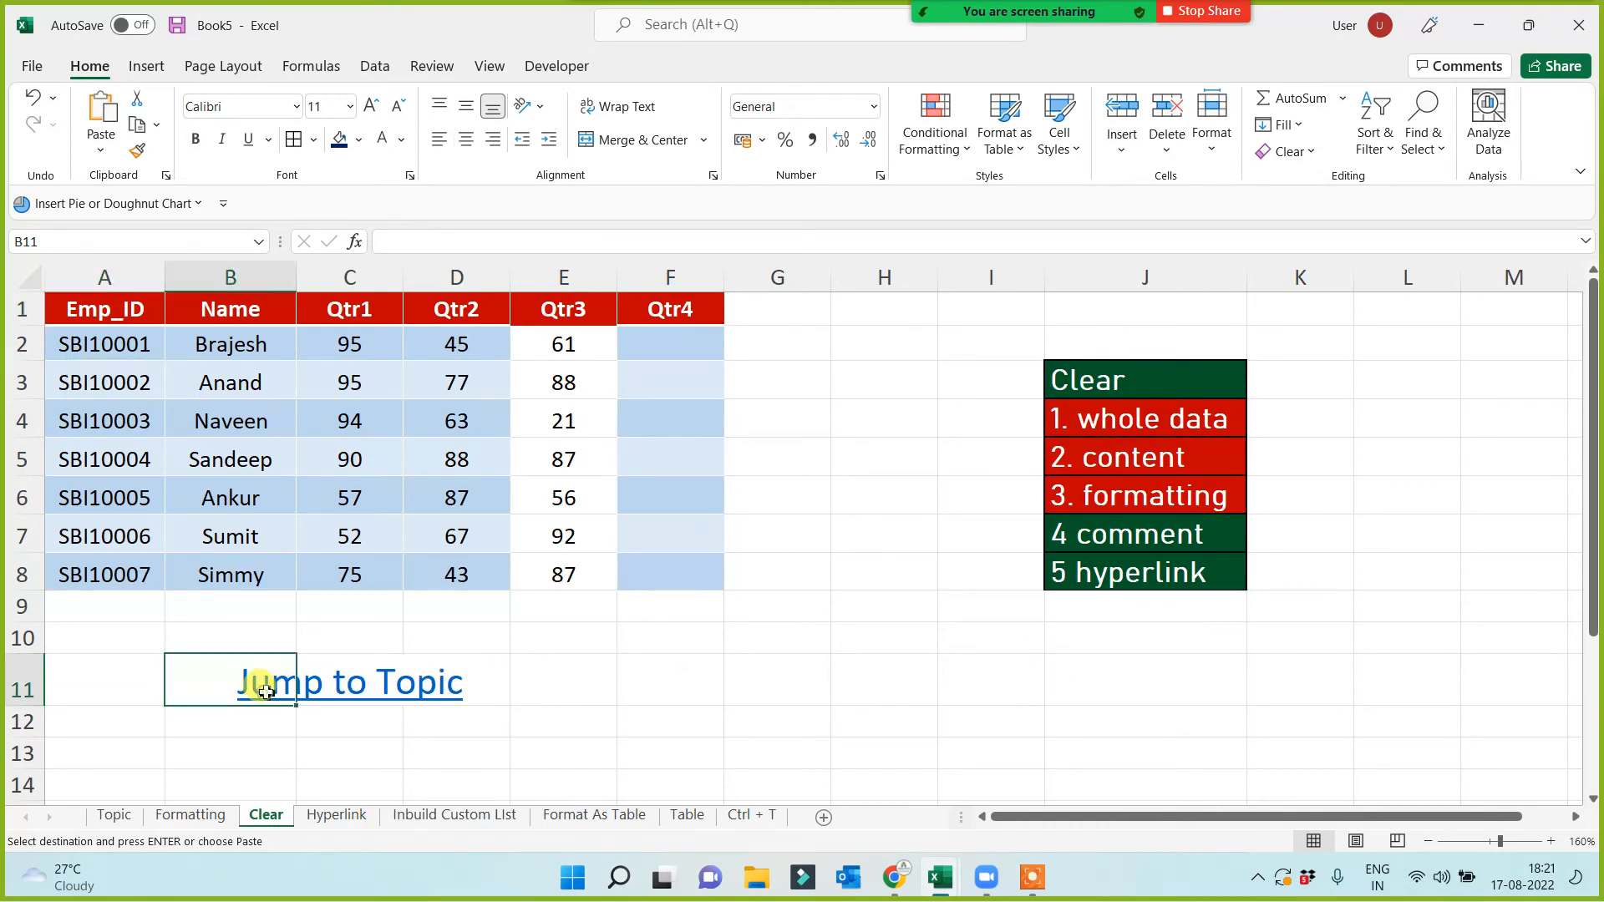
left_click(317, 682)
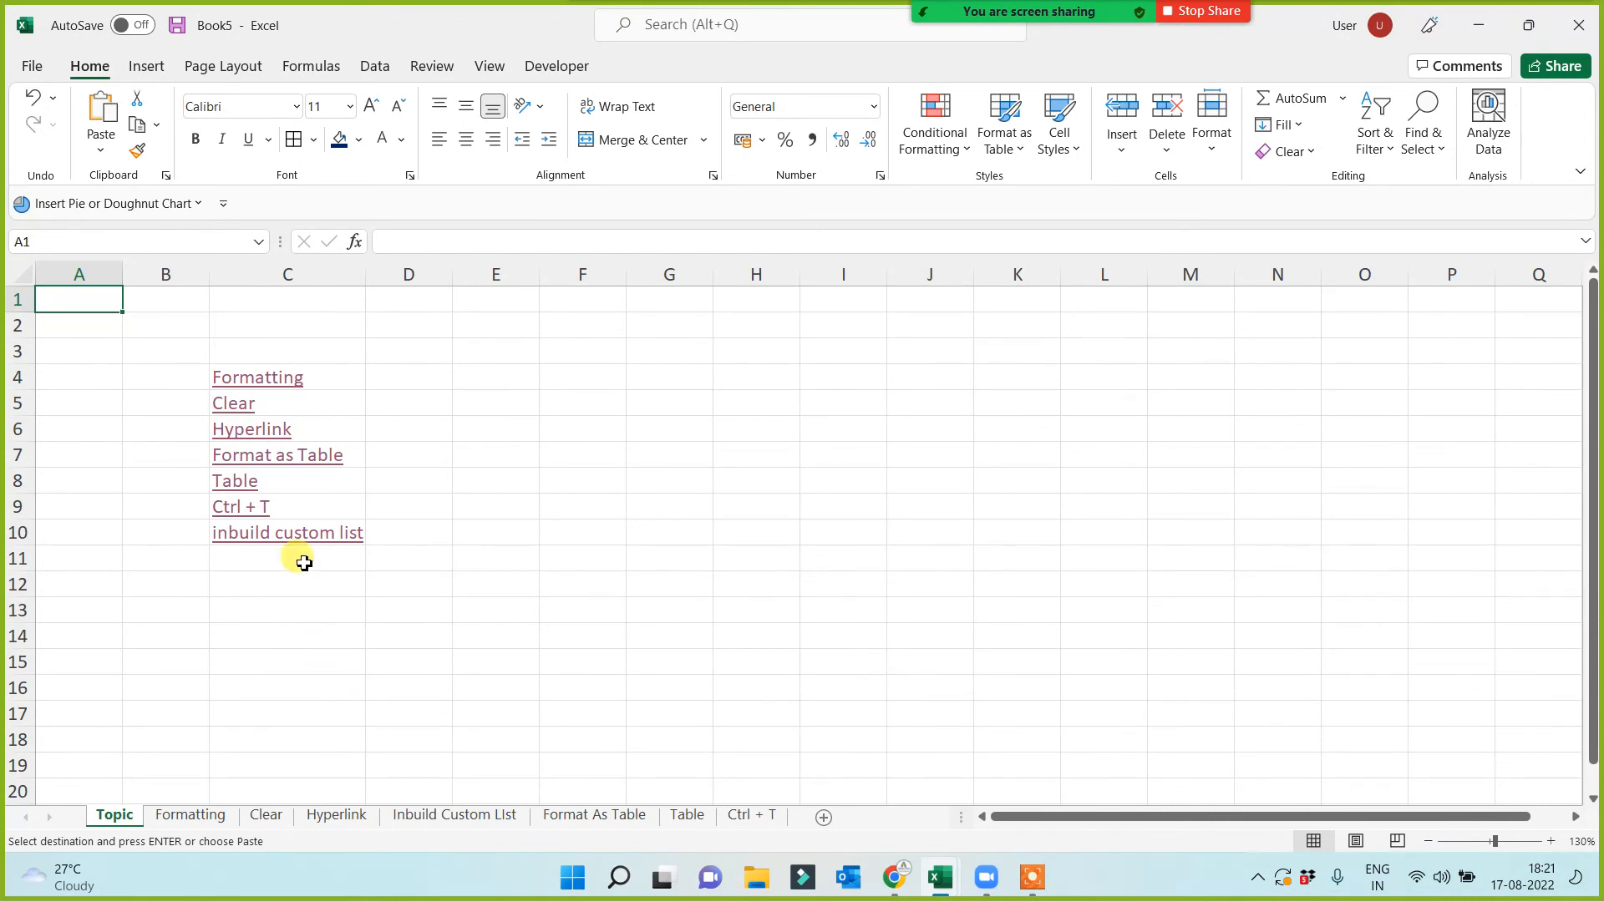
Follow the Hyperlink entry in the topic index and go back through that sheet's Jump to Topic link
left_click(235, 429)
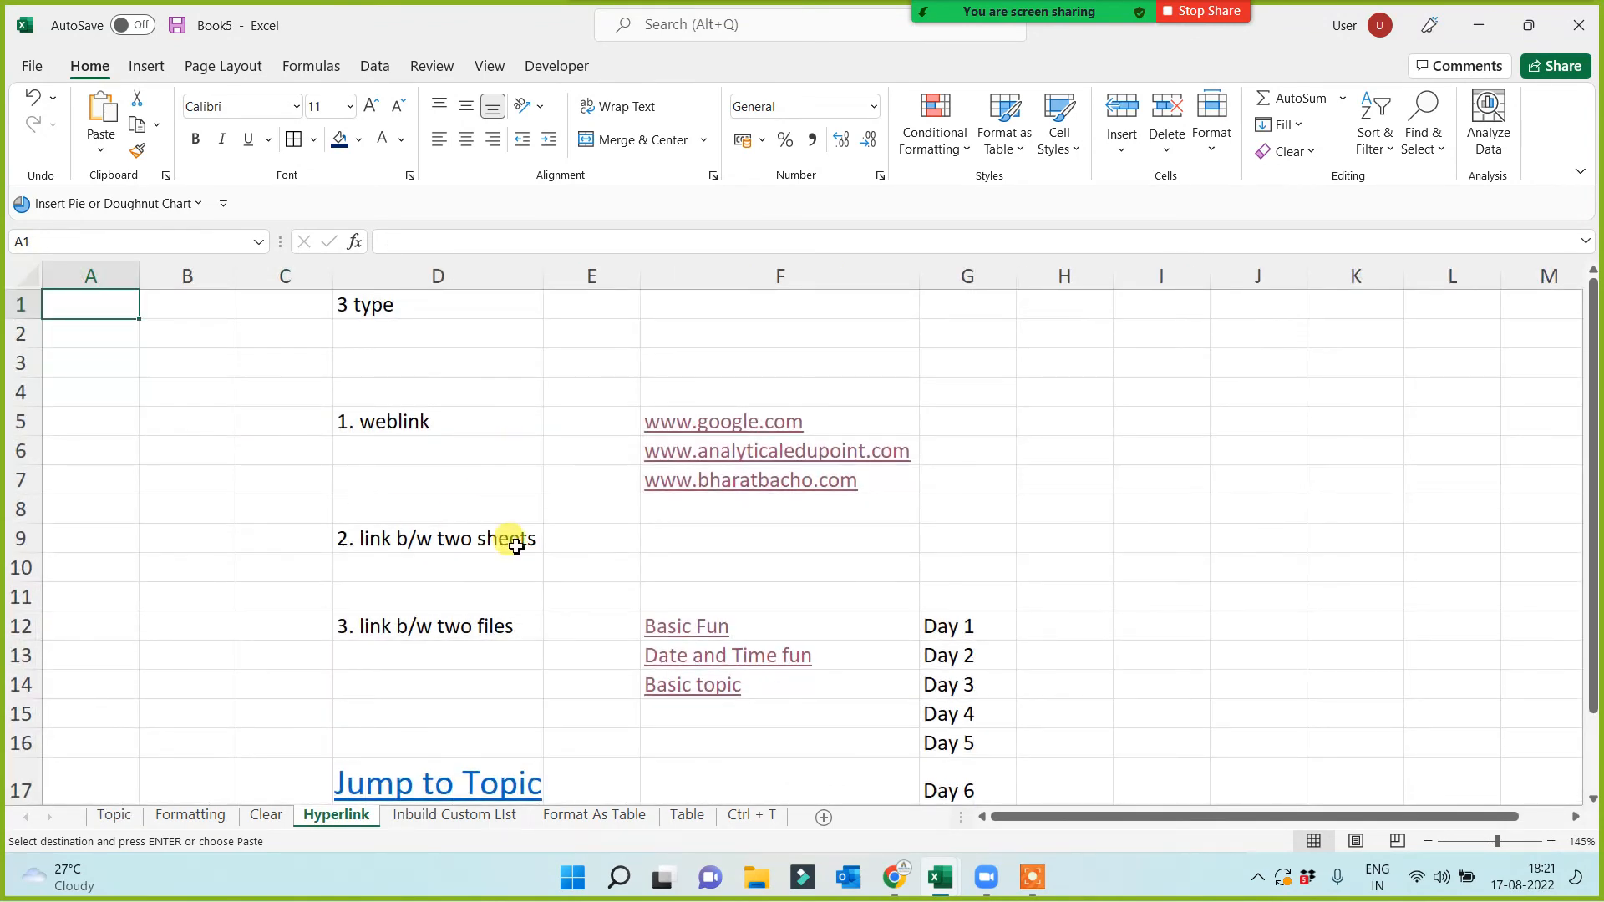
scroll(505, 699, "down", 1)
left_click(428, 698)
left_click(427, 698)
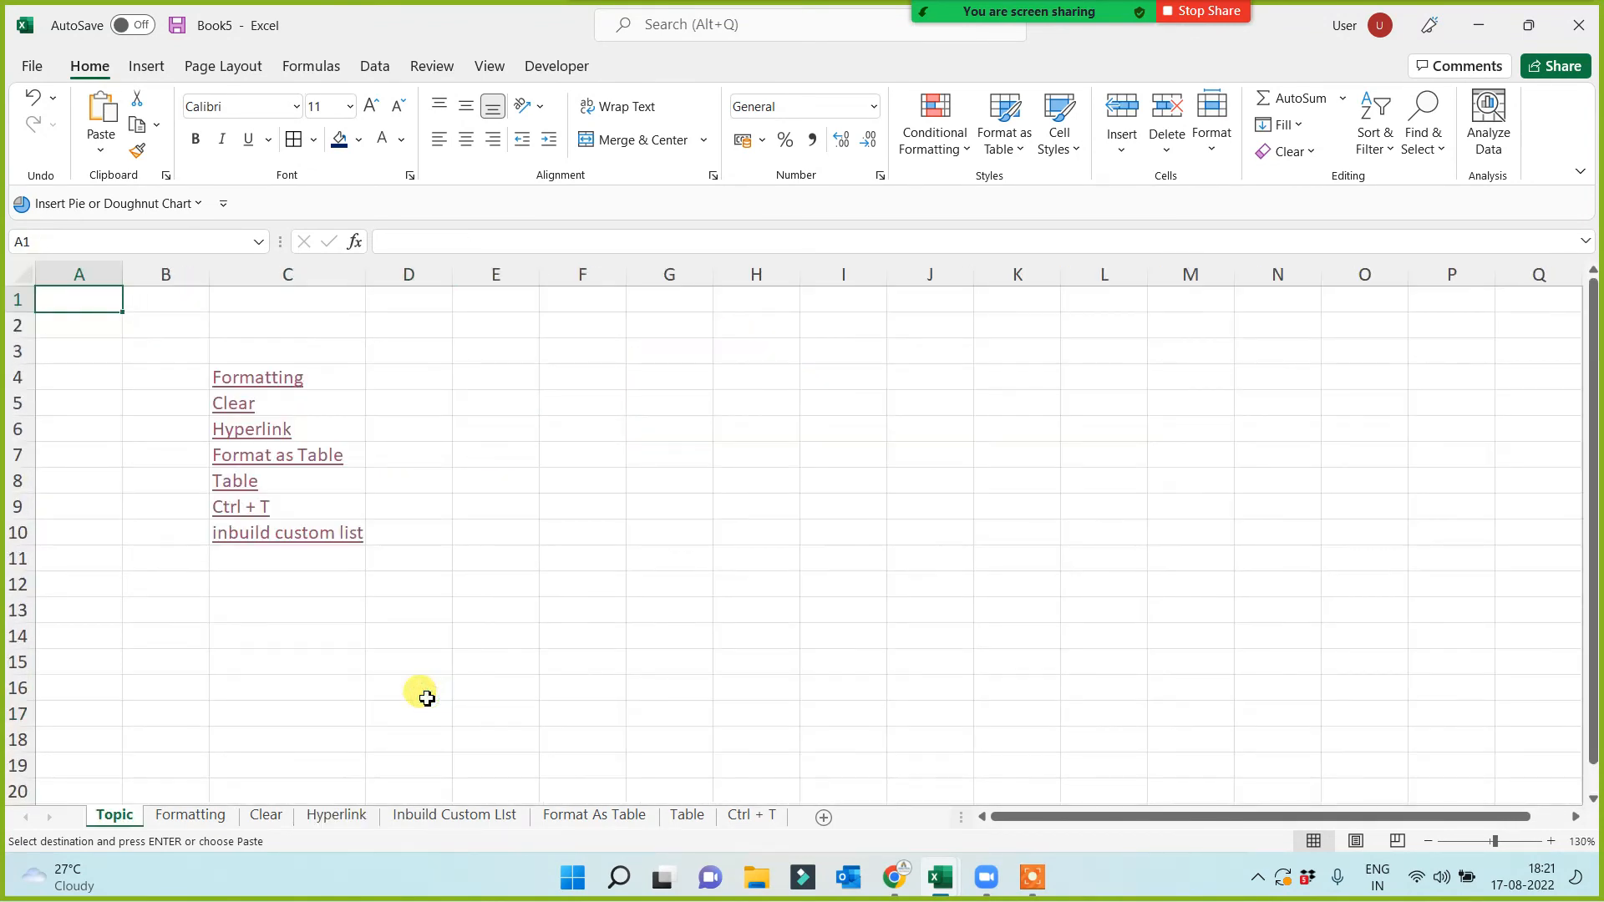
Cancel the pending copy on the Formatting sheet and widen column D on the Hyperlink sheet to fit its Jump to Topic link
left_click(252, 378)
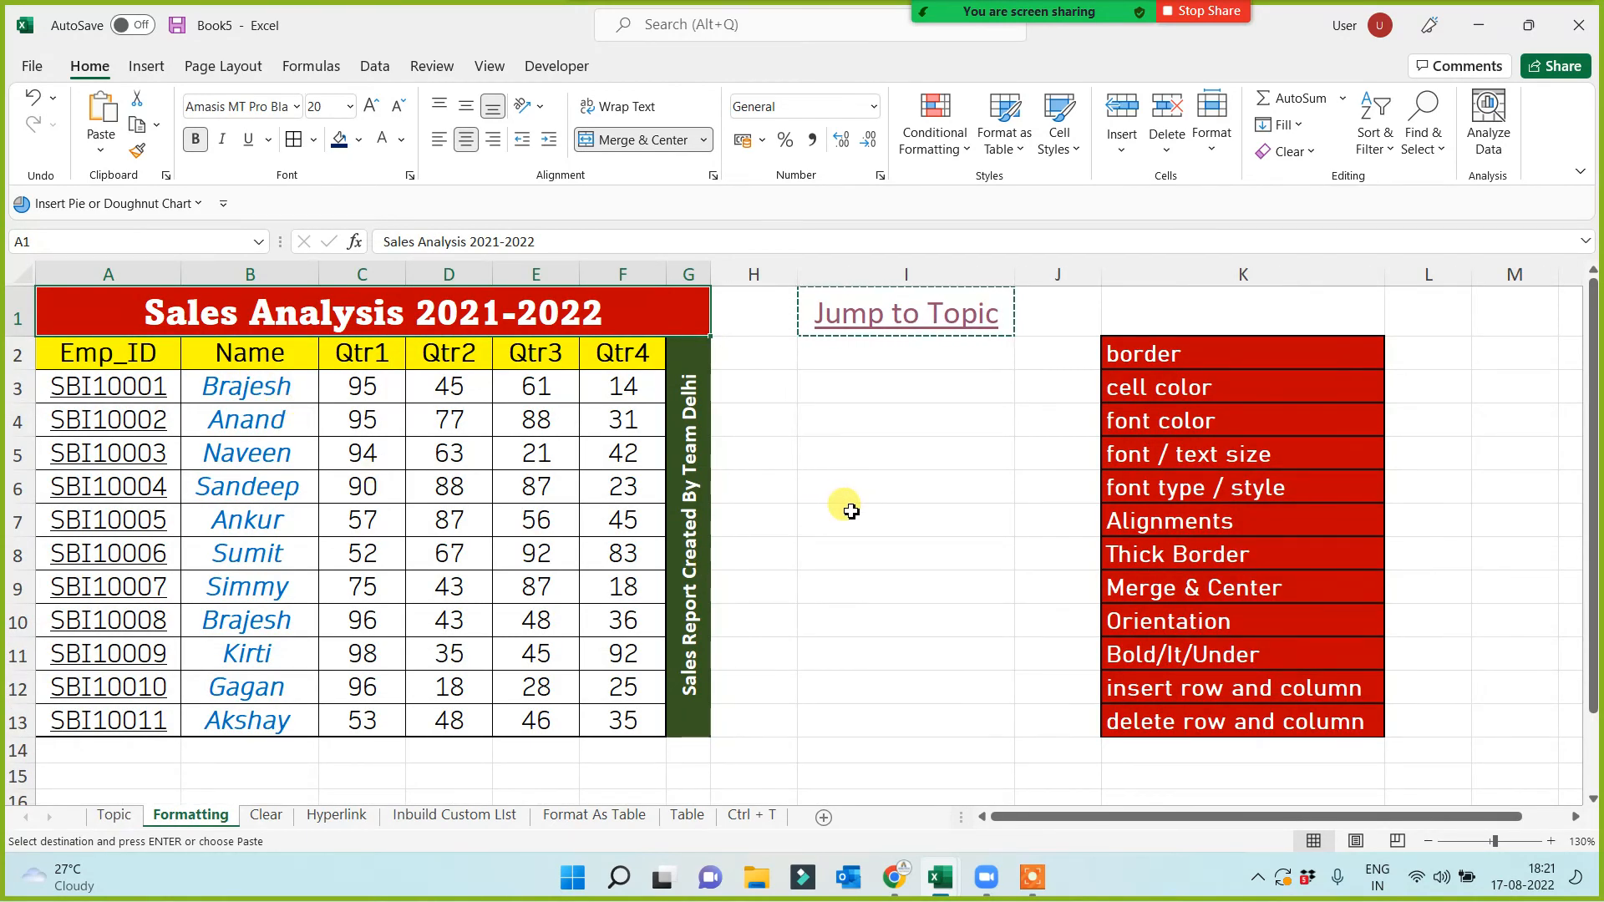
key("Escape")
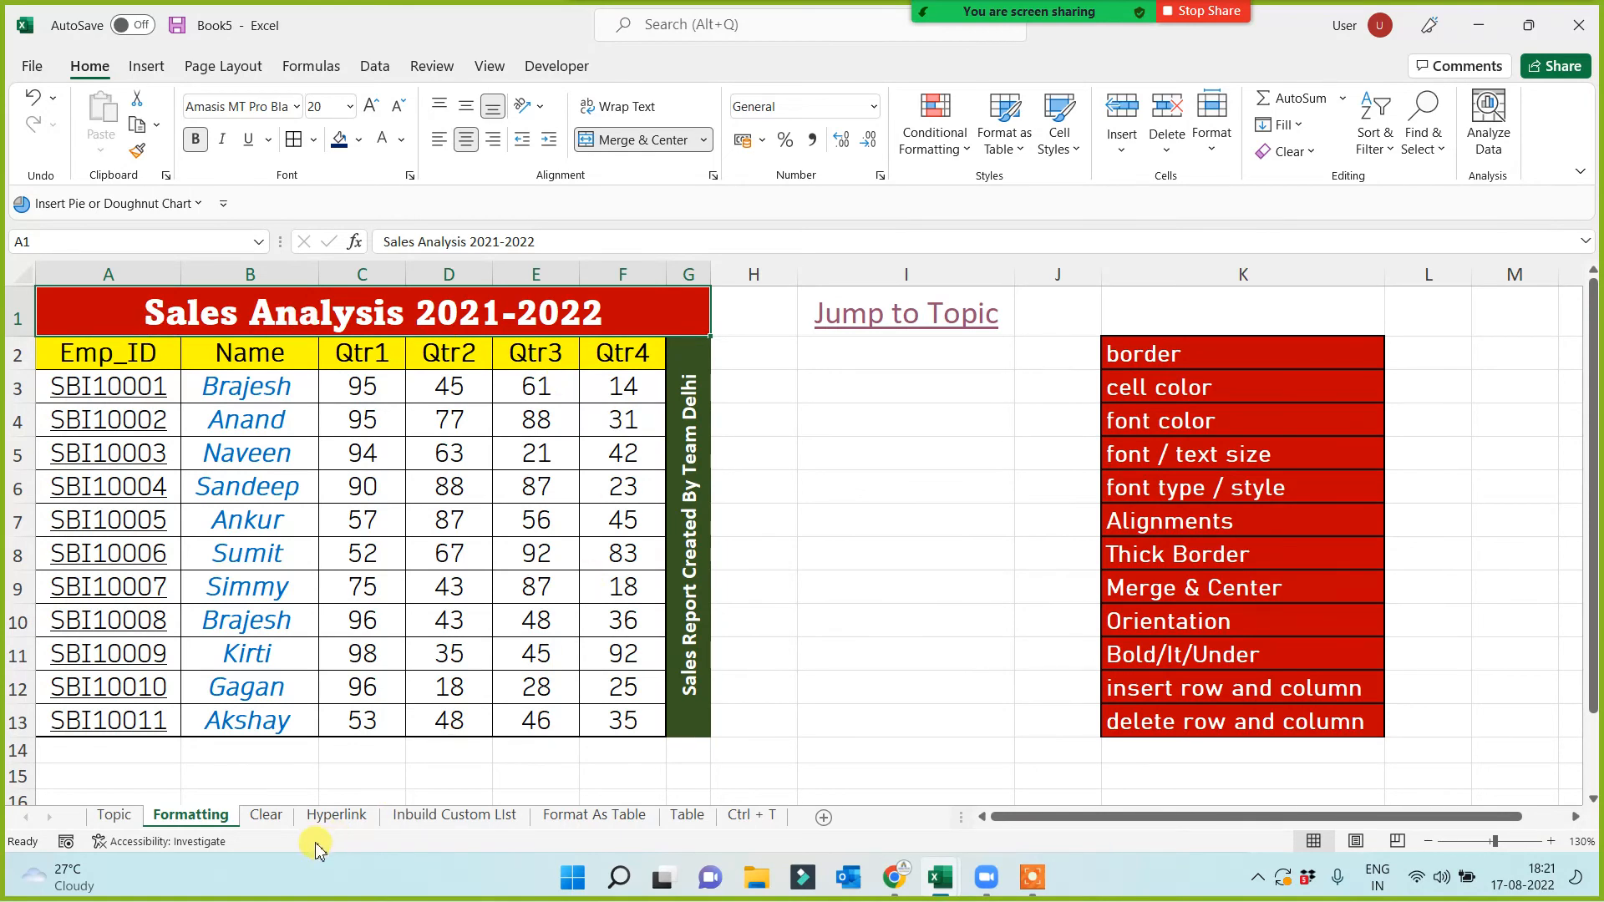
left_click(336, 816)
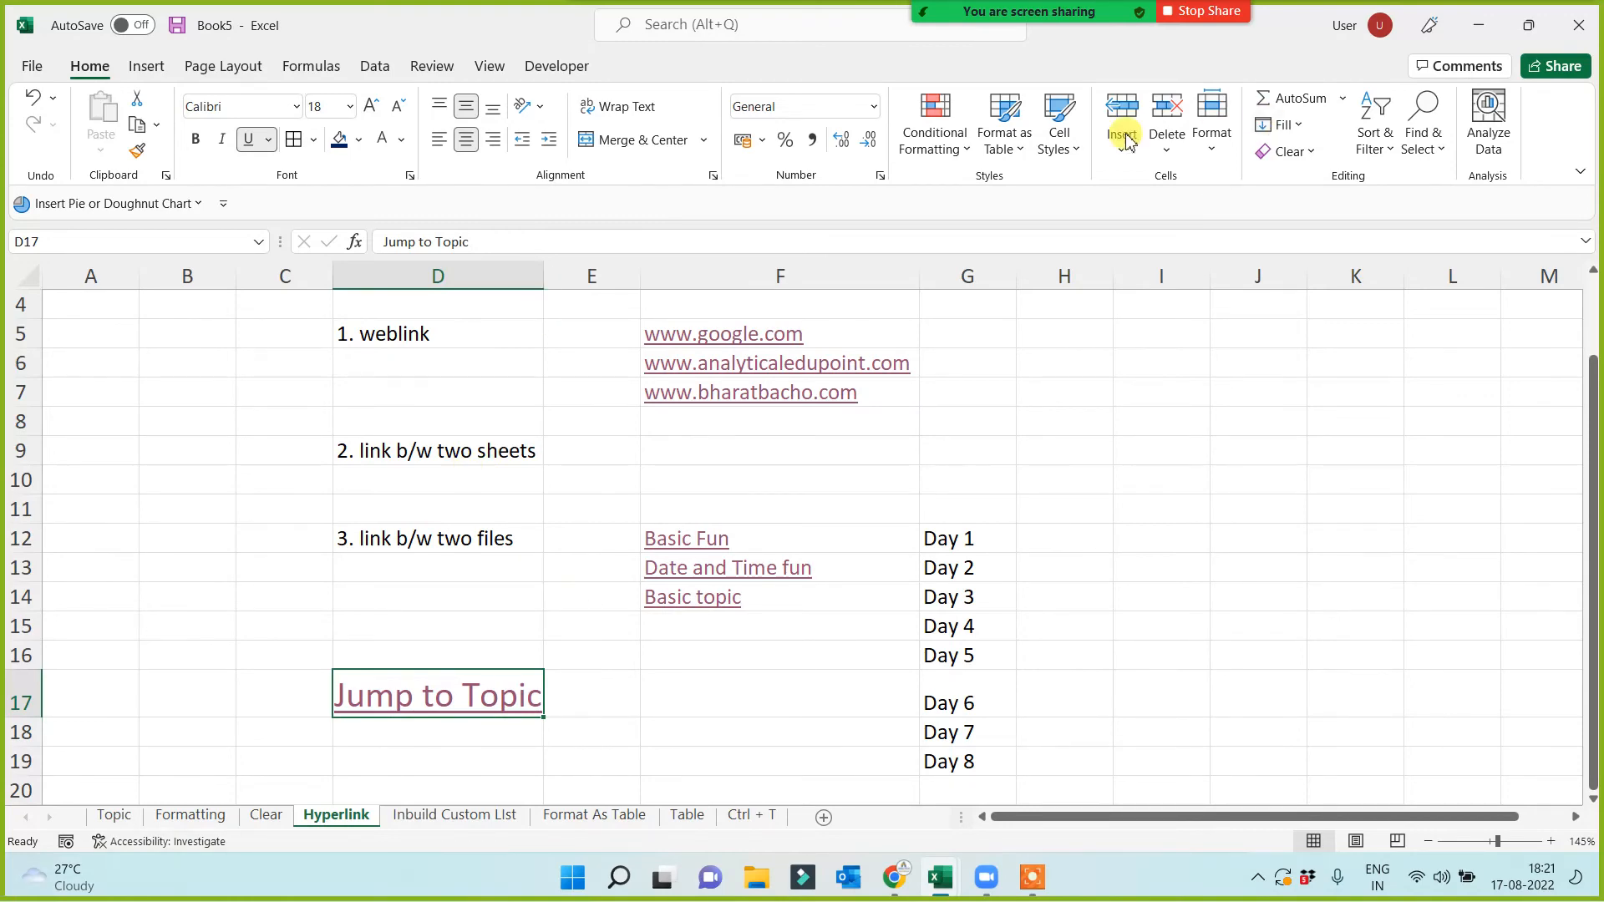
left_click_drag(551, 276, 596, 276)
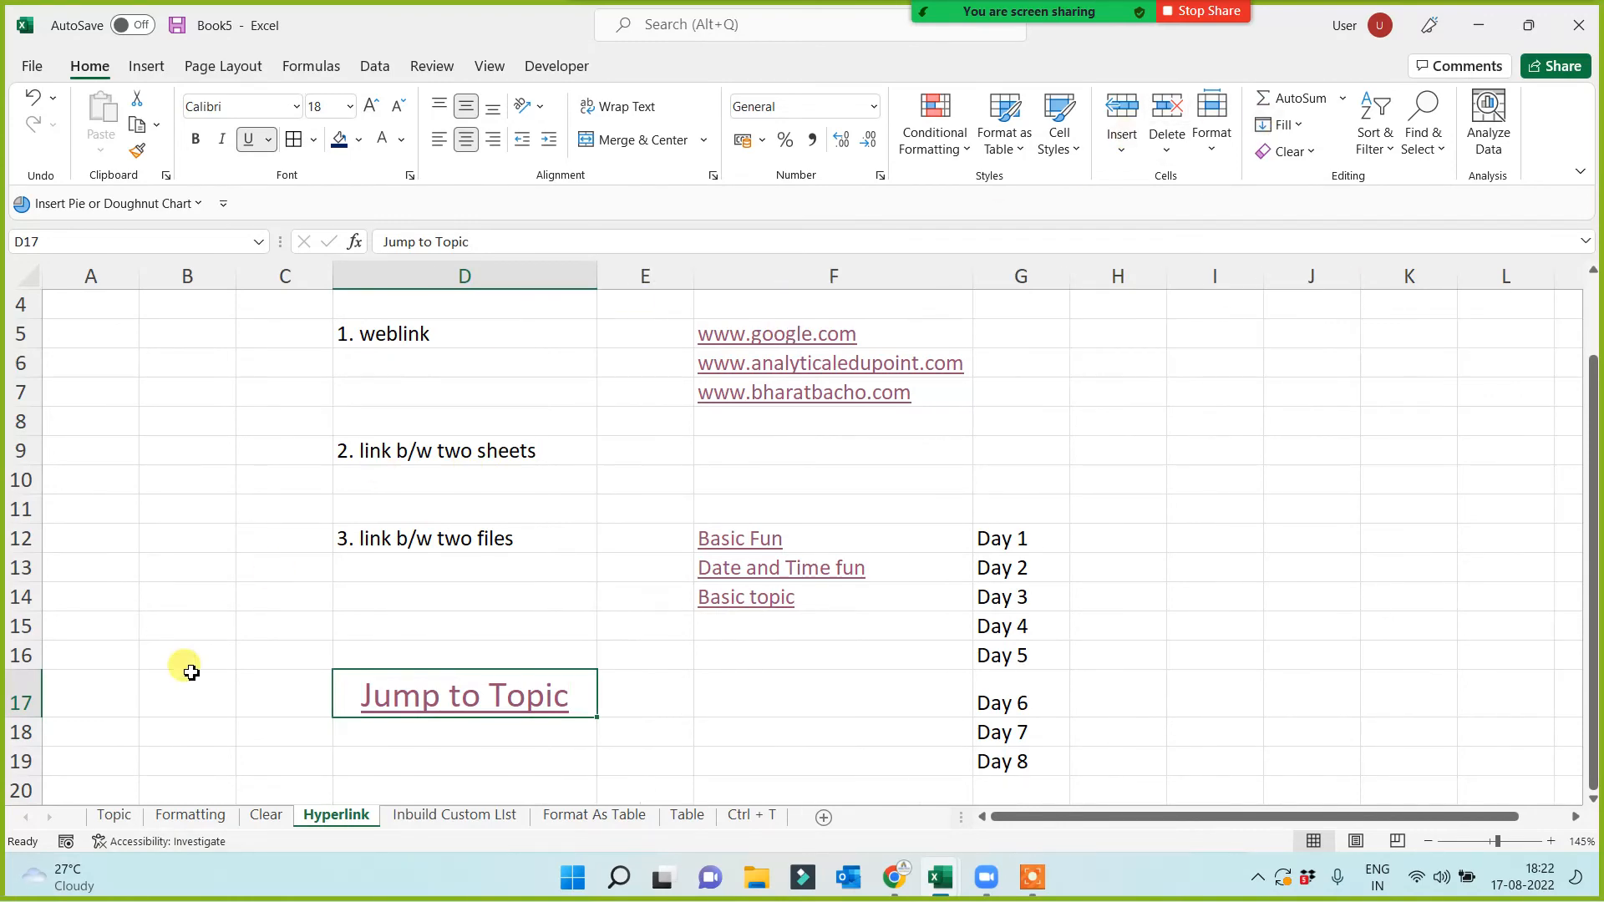
left_click(109, 823)
left_click(251, 559)
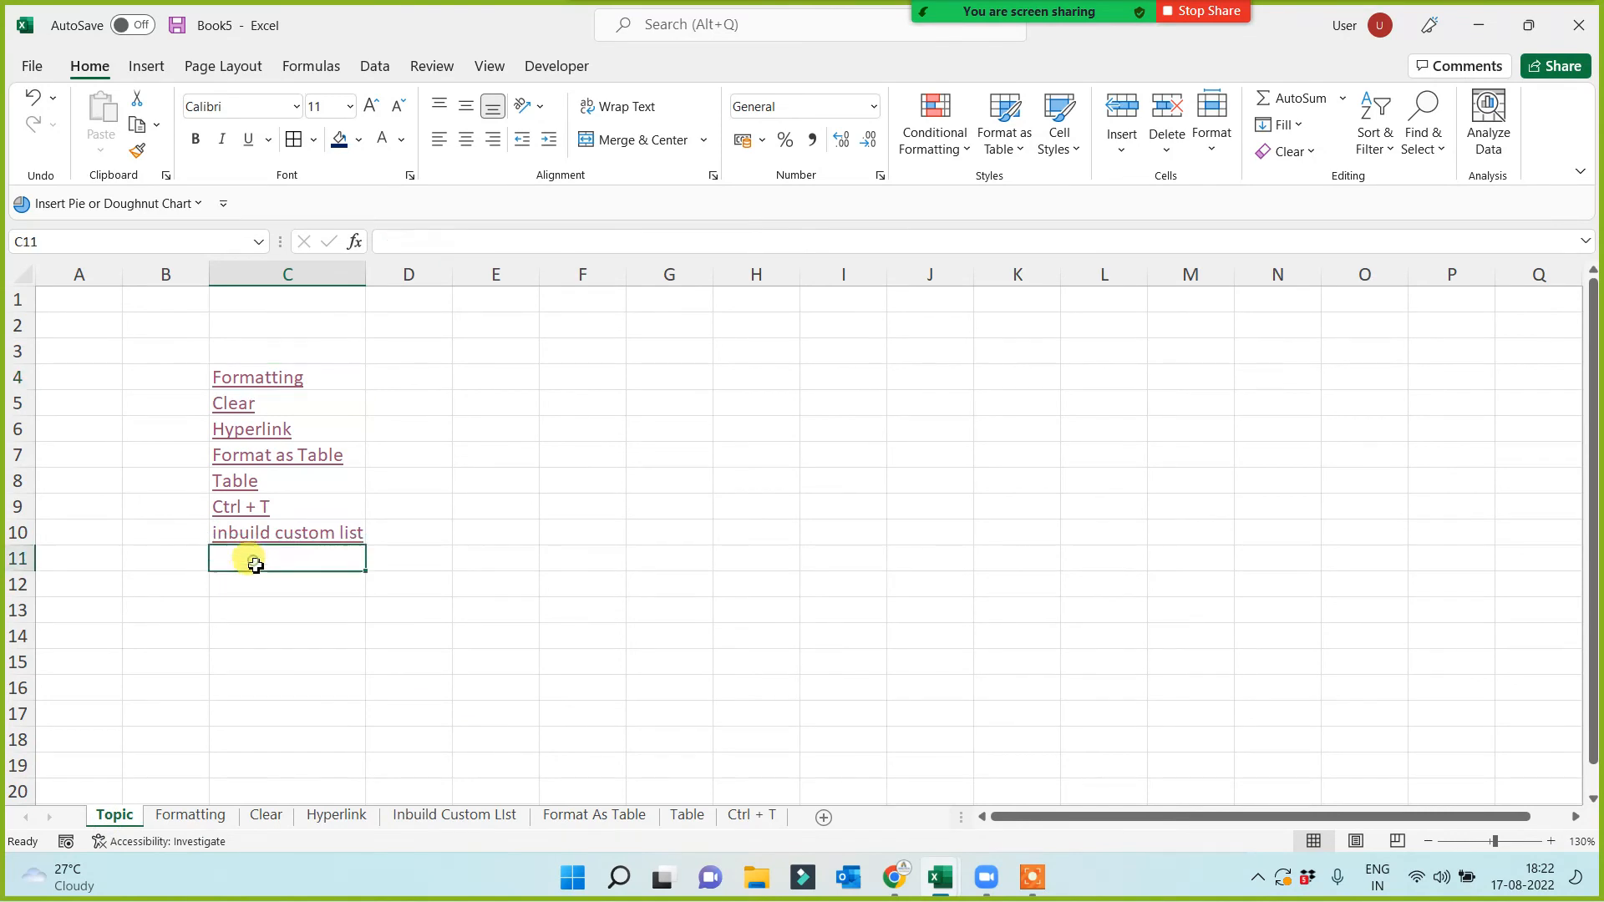
left_click(251, 681)
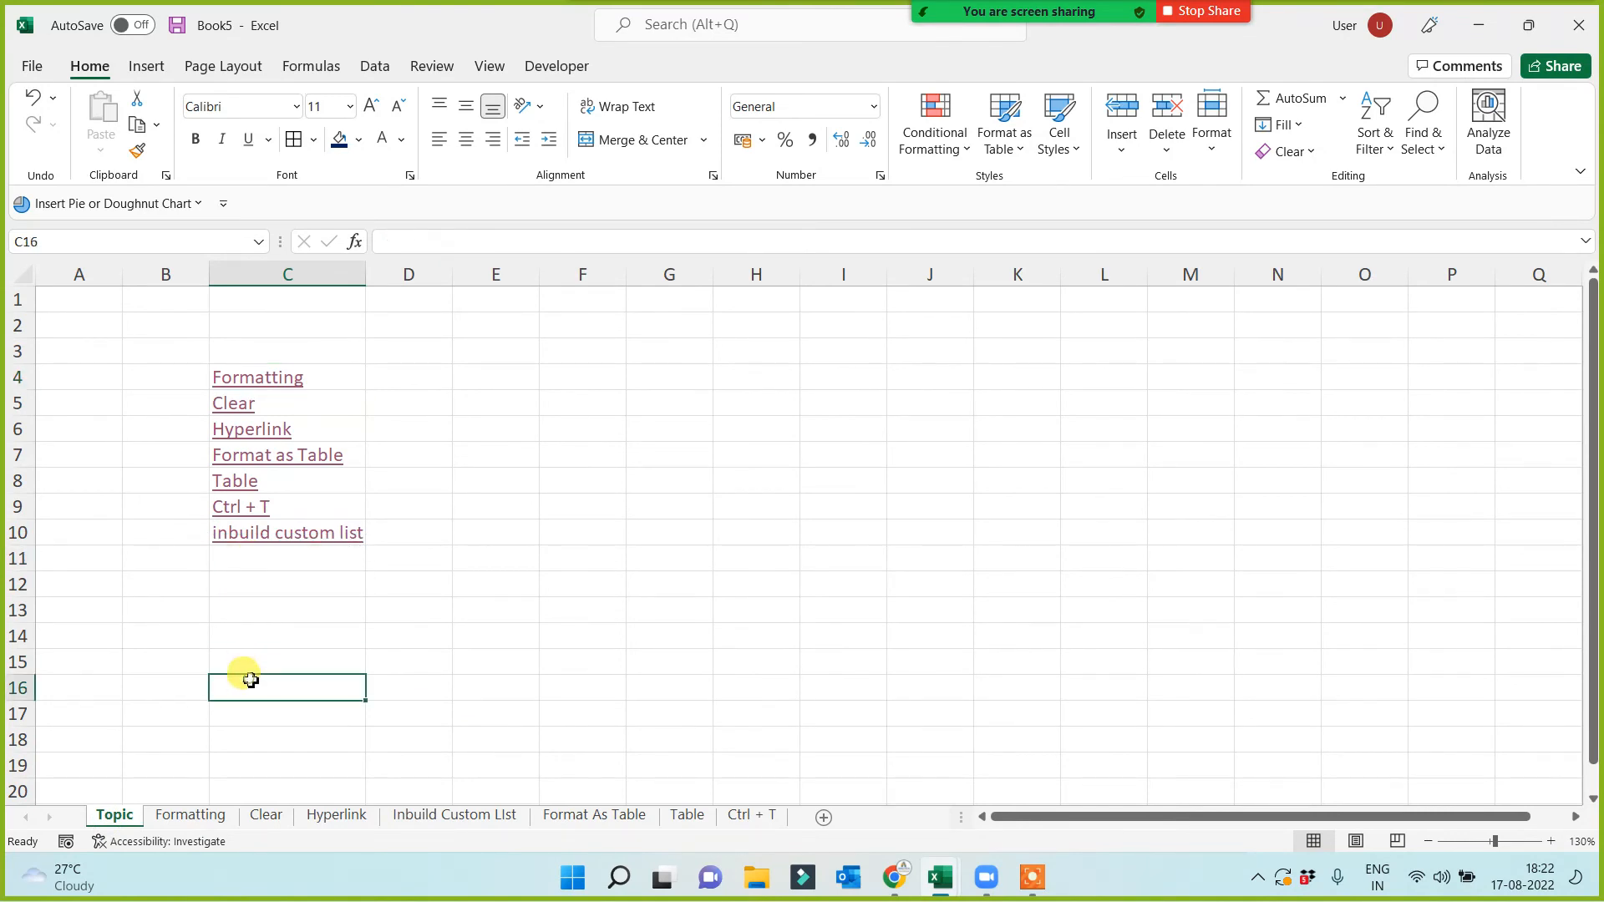
left_click(523, 382)
left_click(502, 515)
left_click(500, 607)
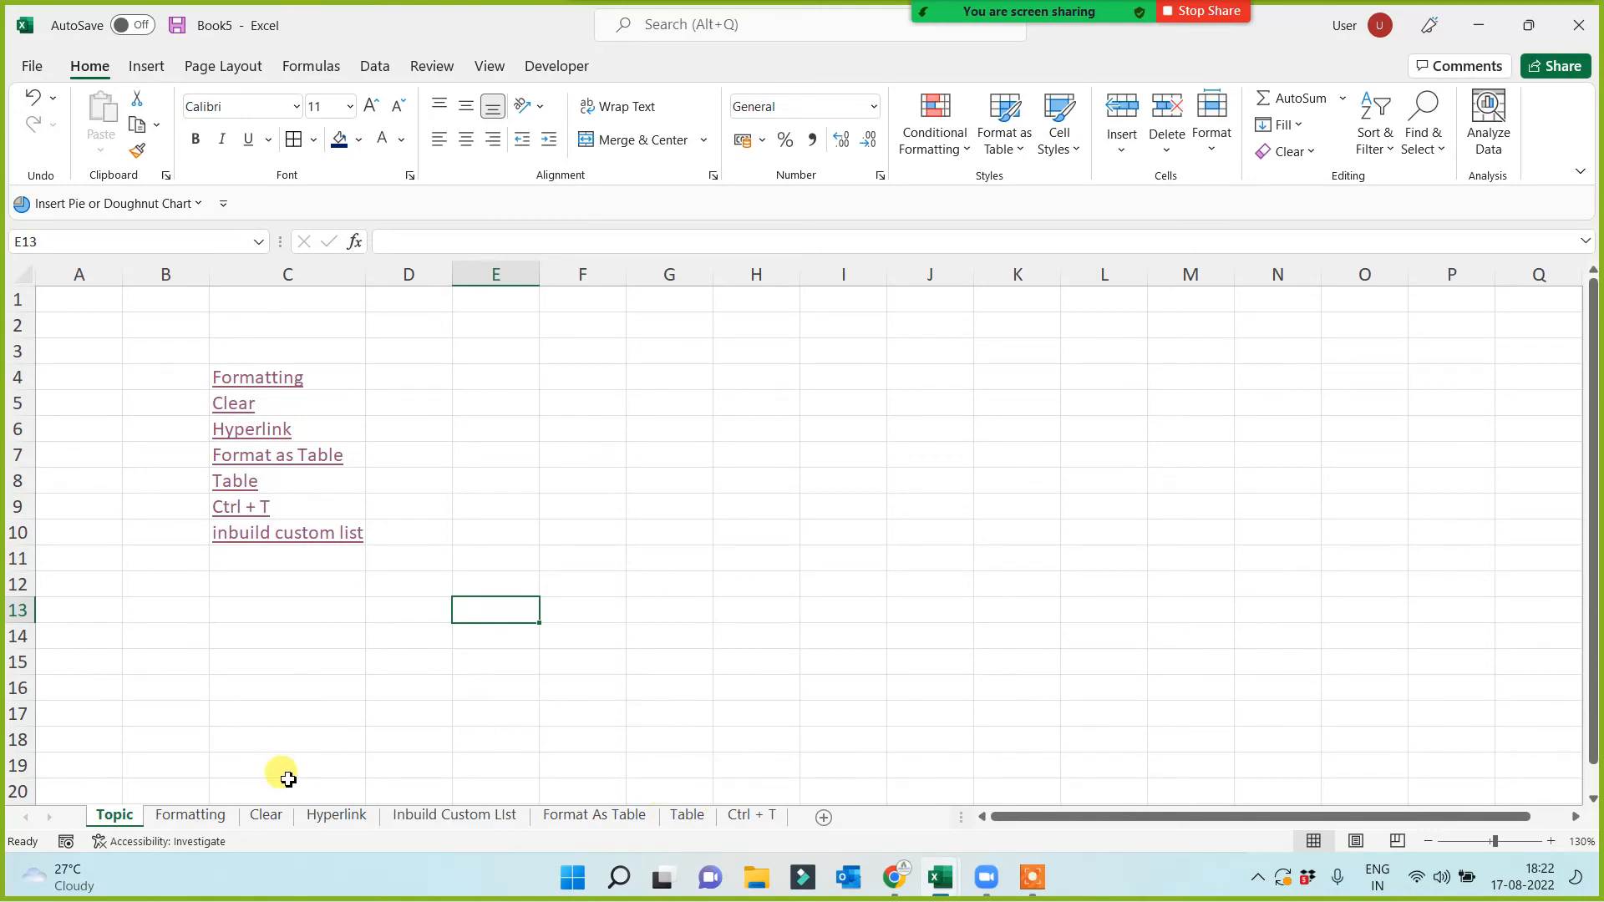
left_click(772, 608)
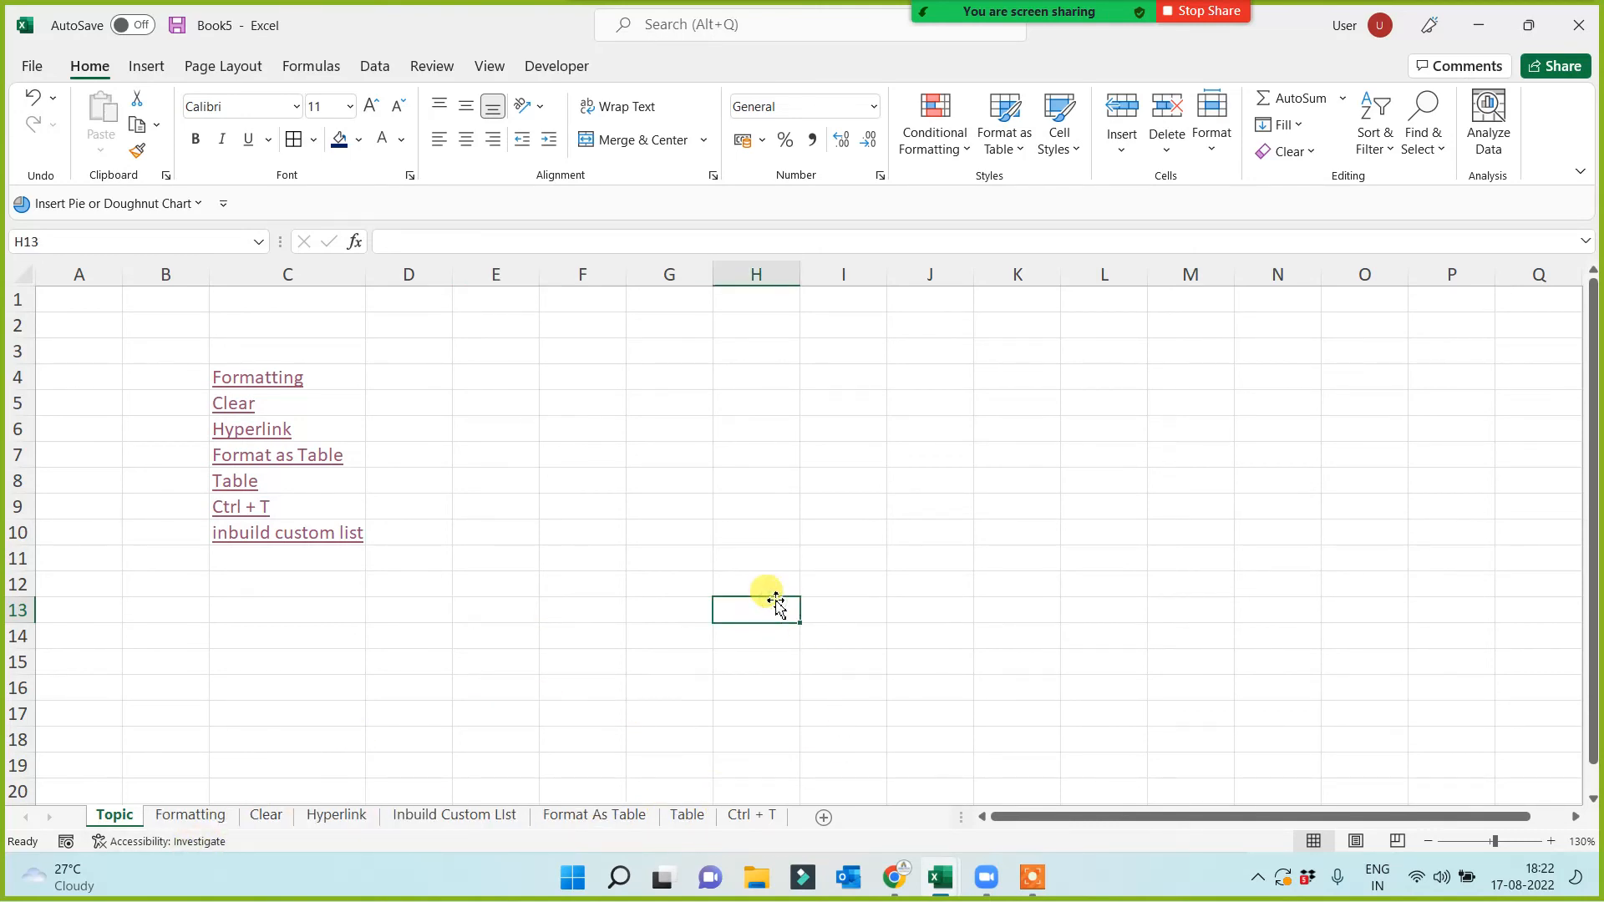
left_click_drag(530, 376, 501, 637)
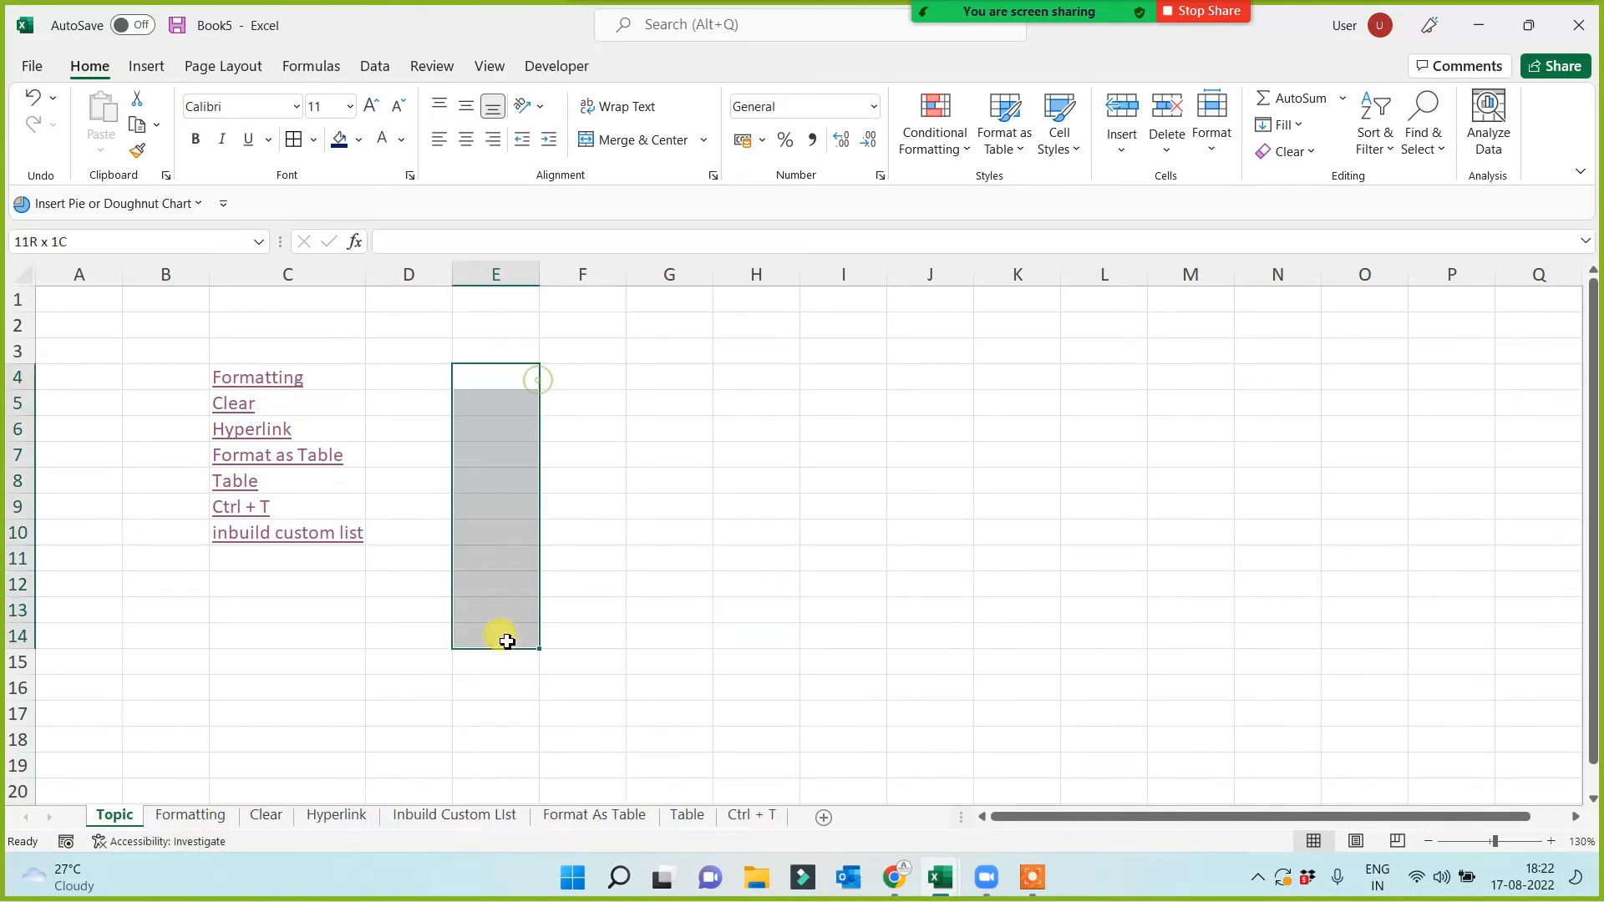
left_click(726, 514)
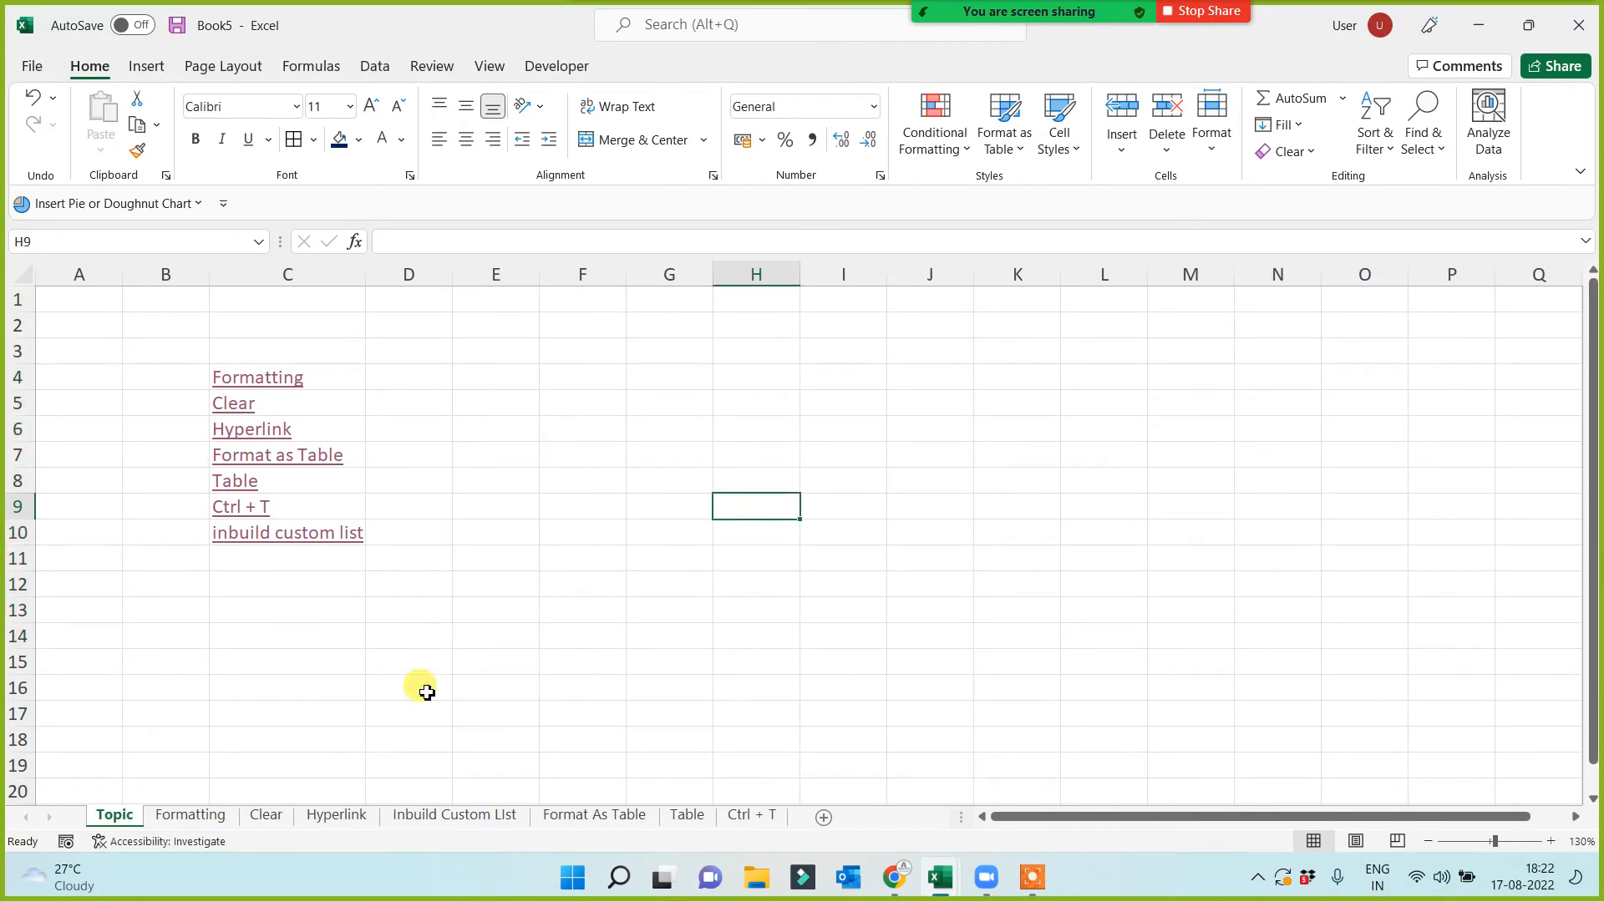
Enter "Mujhe Topic Par Le Chalo" in H7 on the Table sheet and autofit column H
left_click(676, 822)
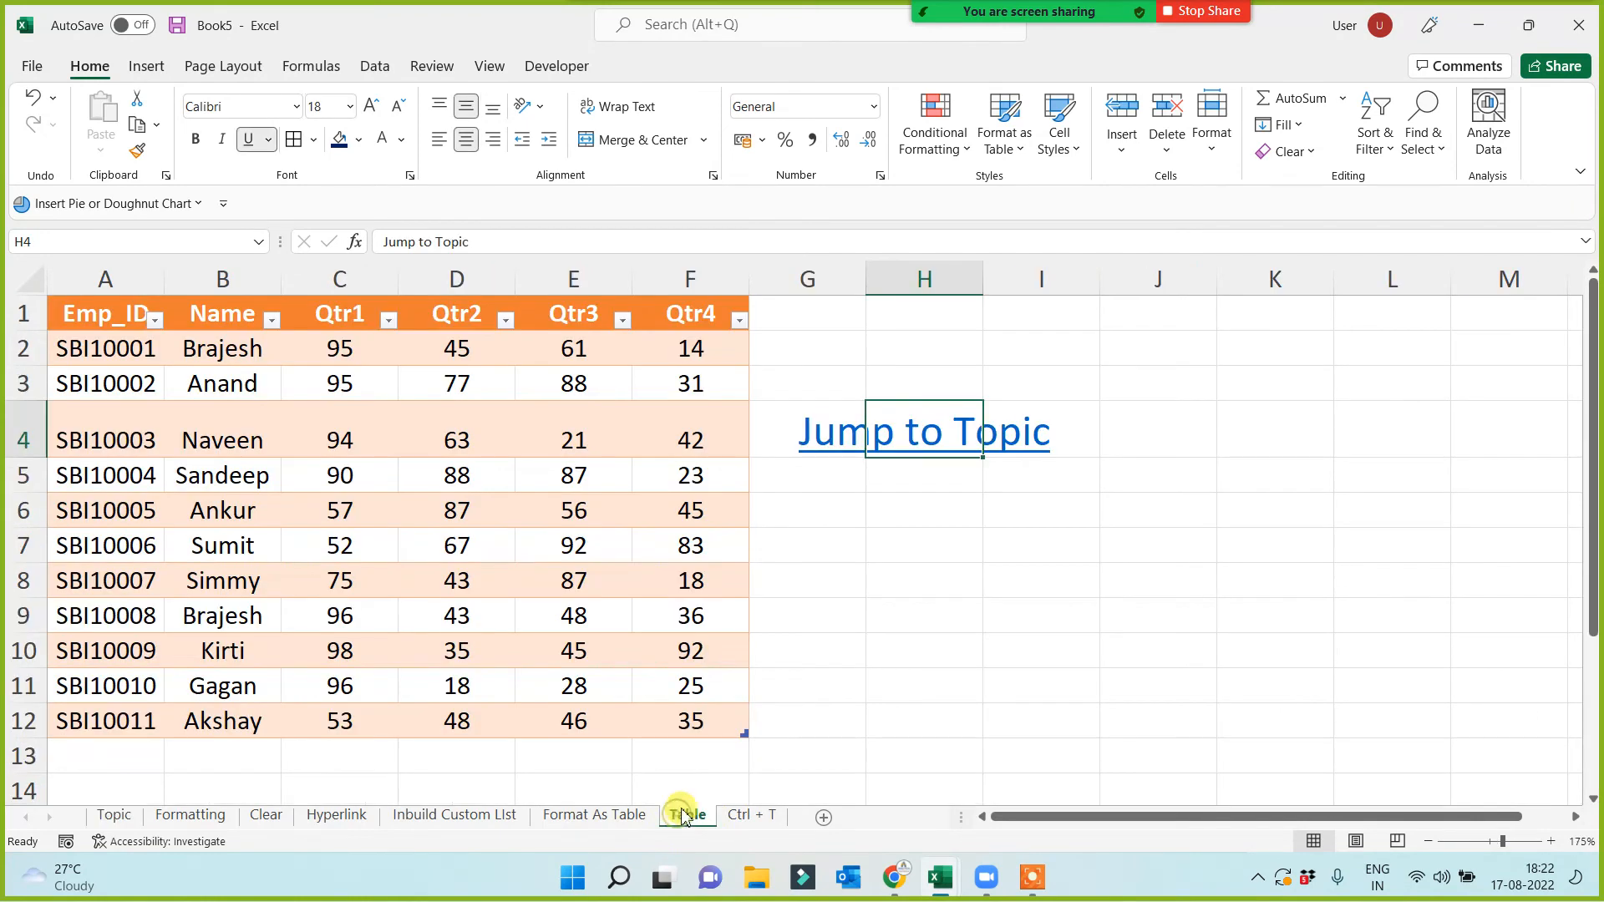
left_click(879, 555)
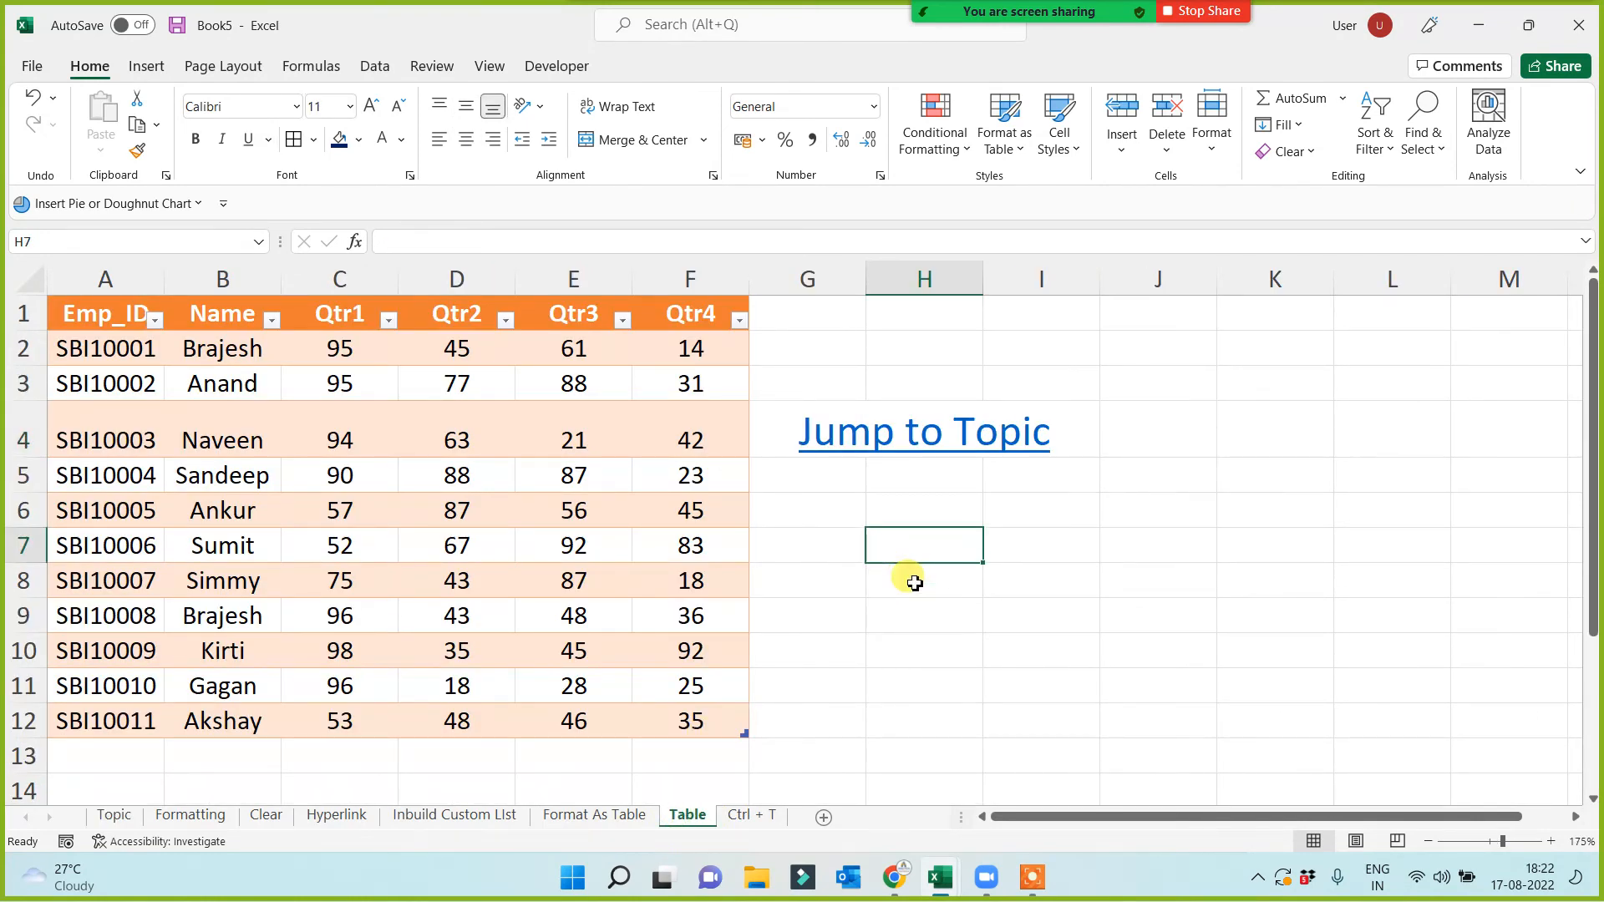
type("Mujhe Topic Par Le Chalo")
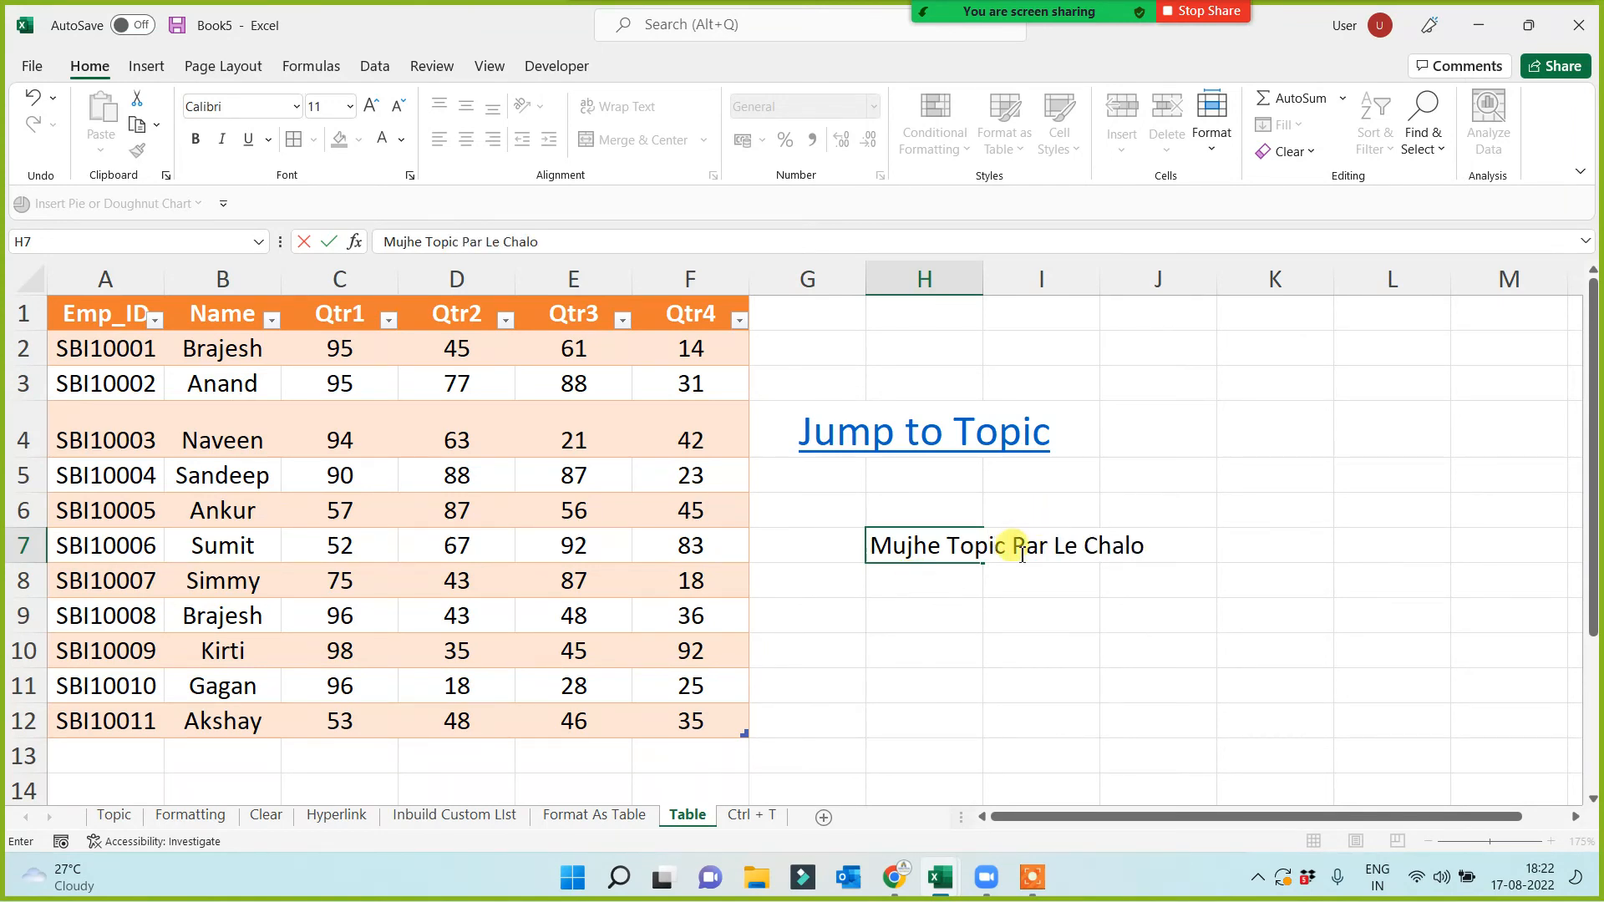
left_click(998, 603)
double_click(982, 273)
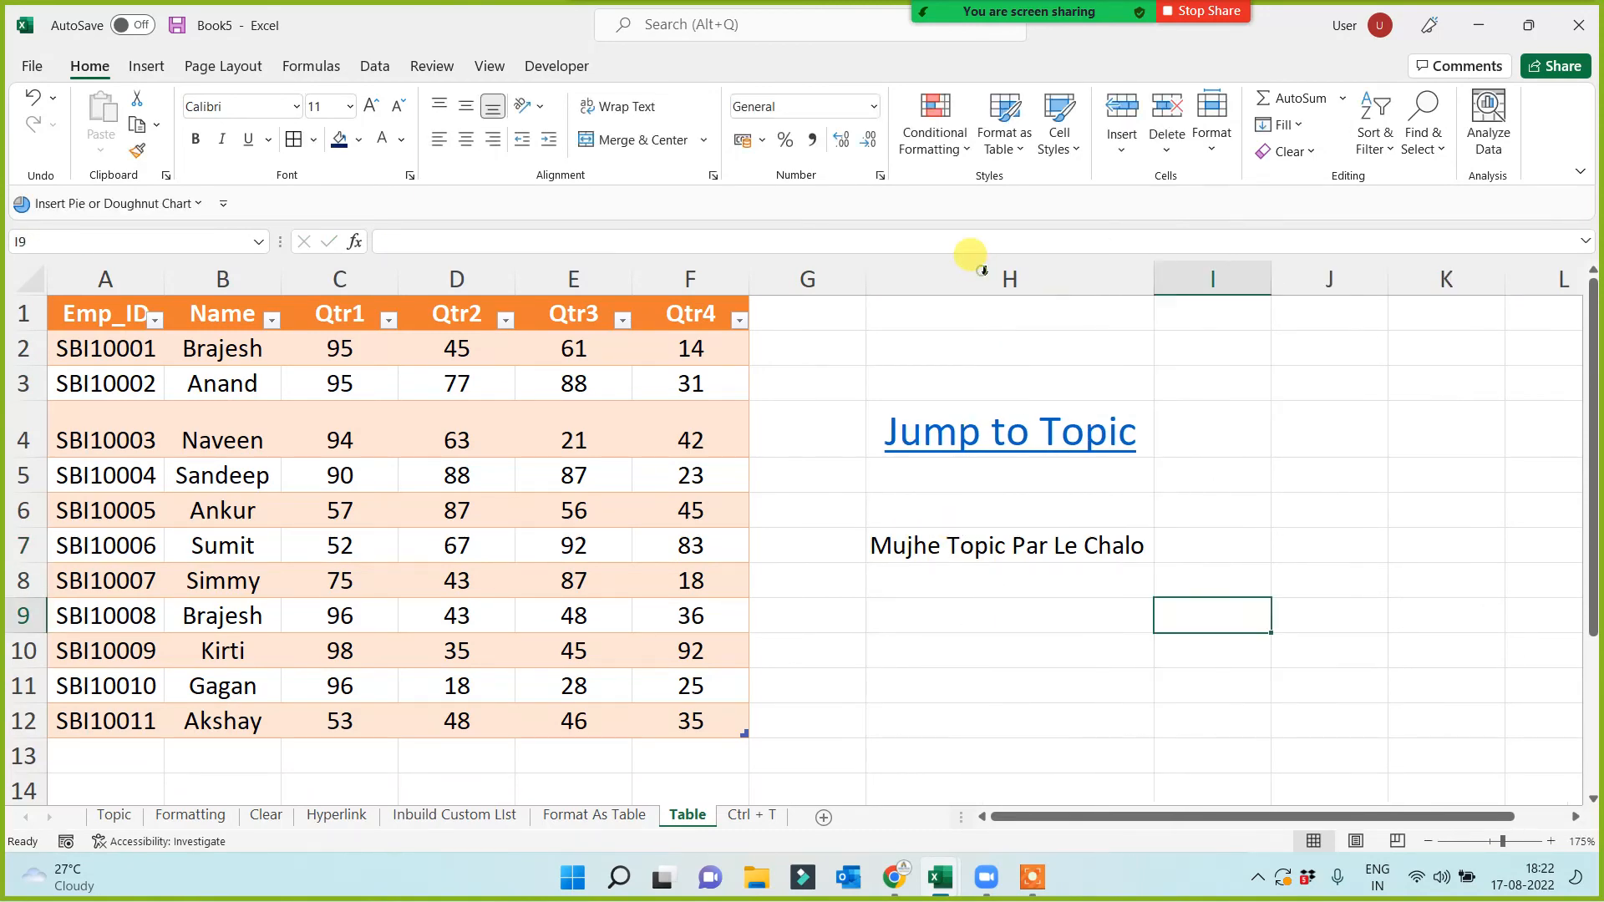
Hyperlink the H7 text to the Topic sheet as a place in this document and follow the link to test it
right_click(986, 552)
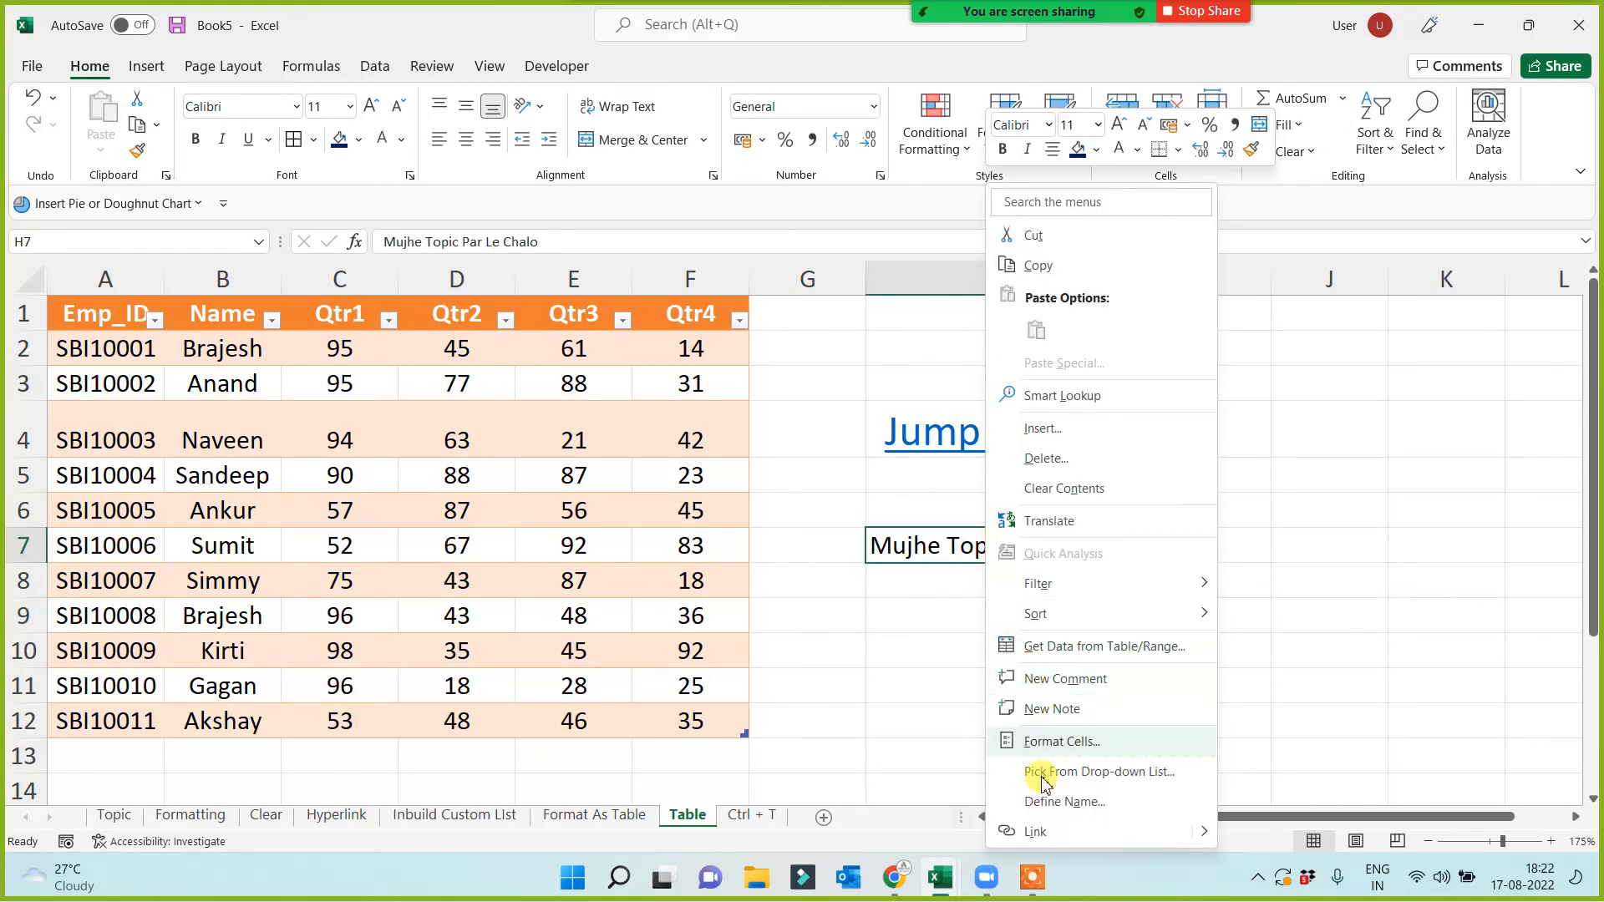
left_click(1038, 831)
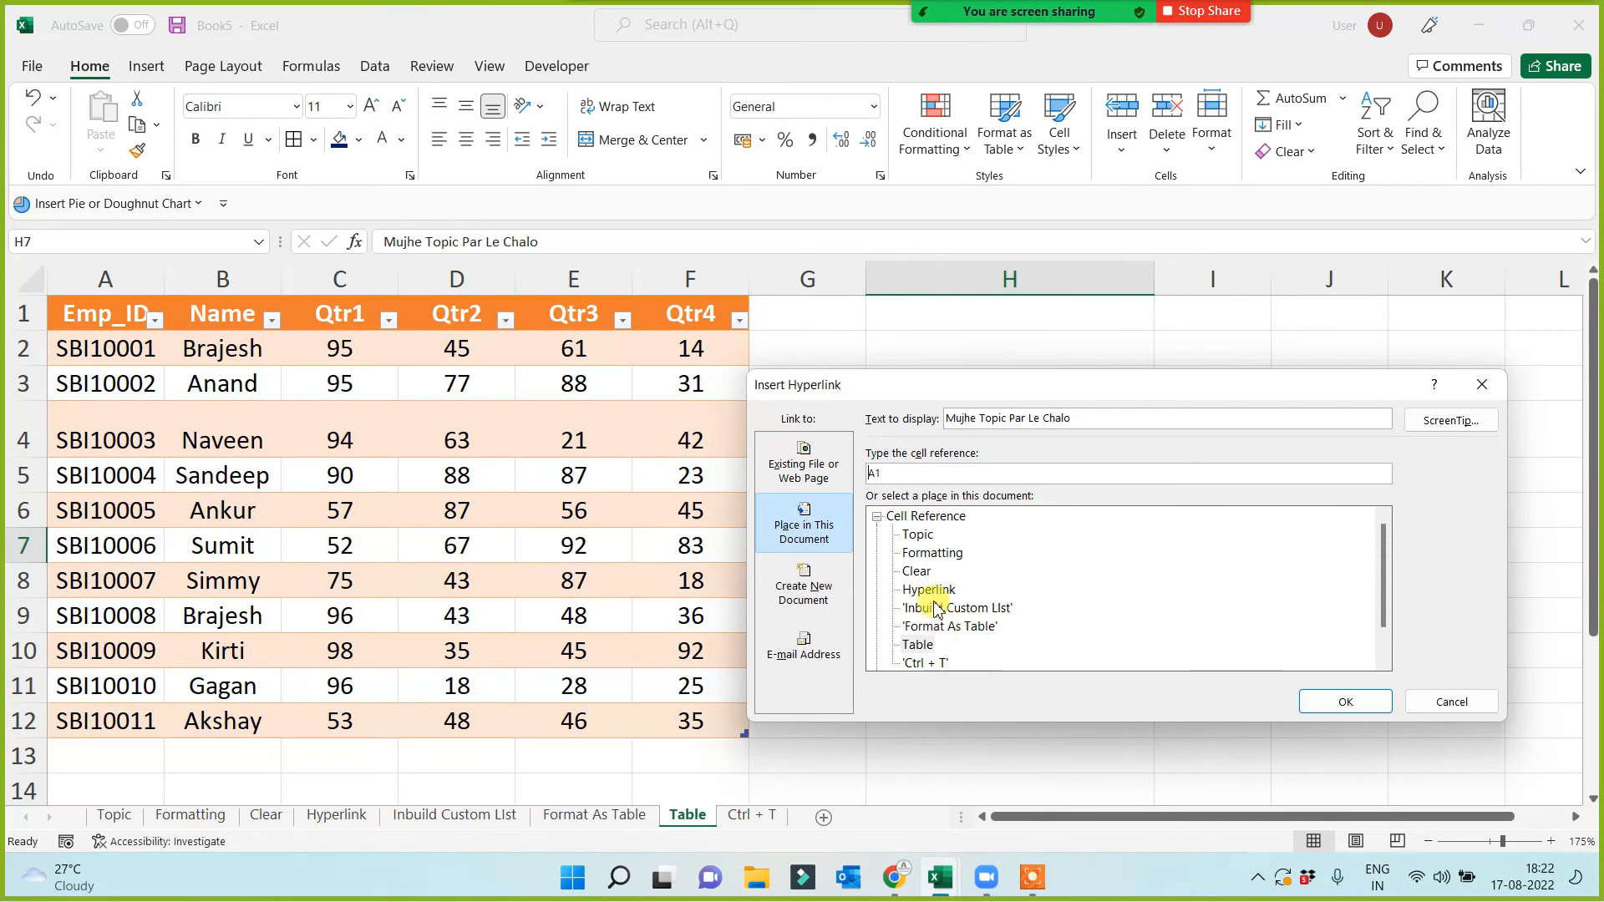
left_click(919, 535)
left_click(1337, 701)
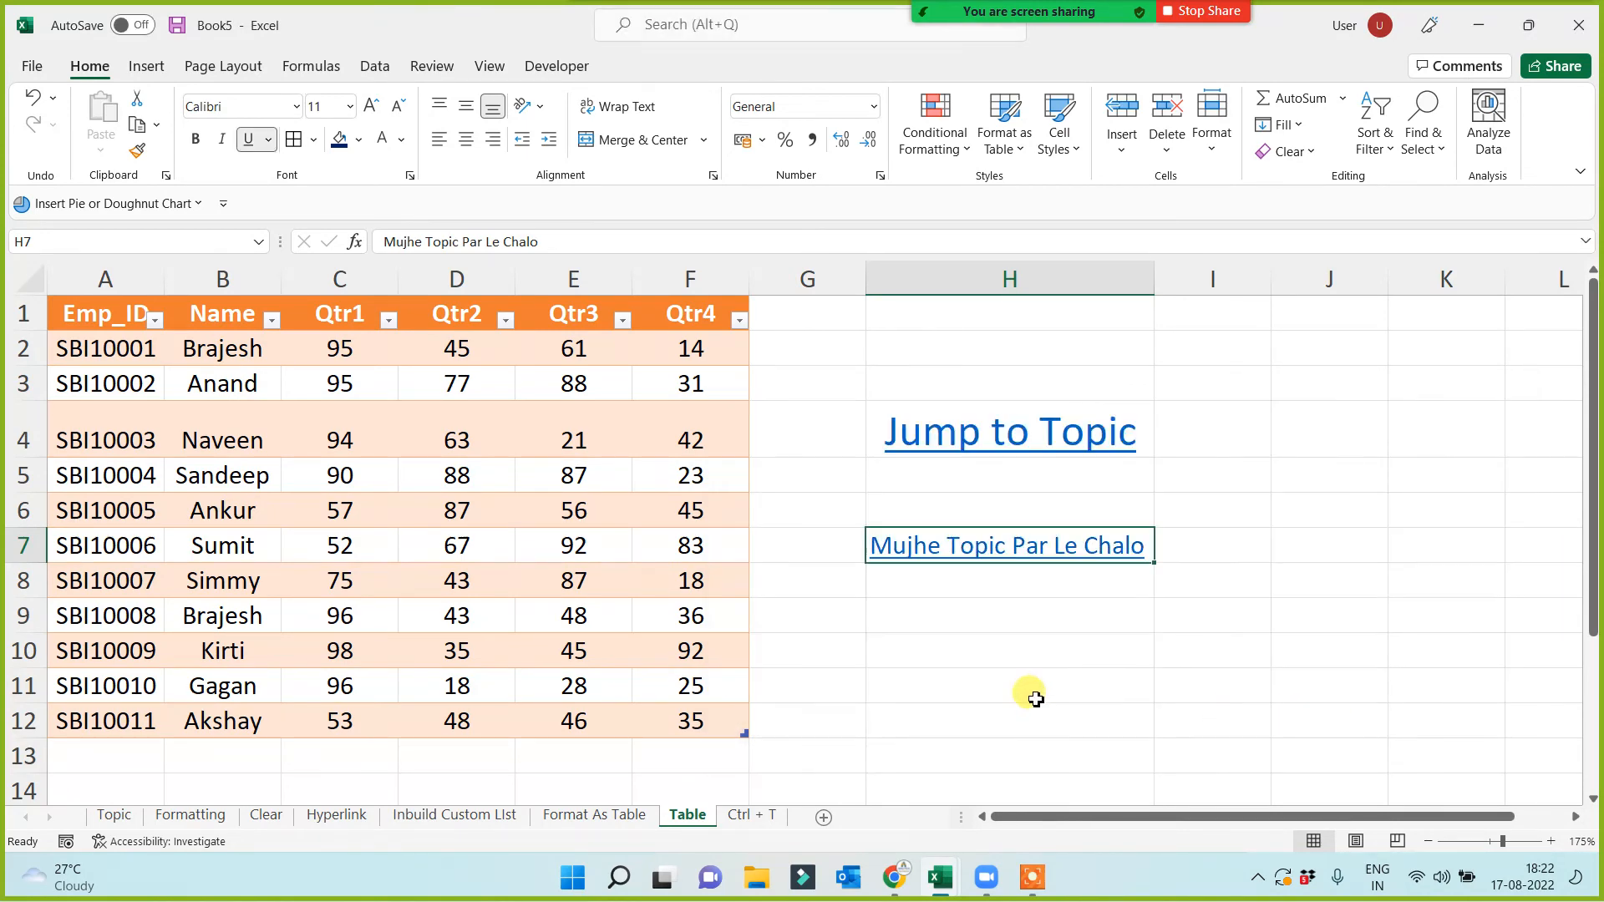
left_click(1036, 699)
left_click(1045, 549)
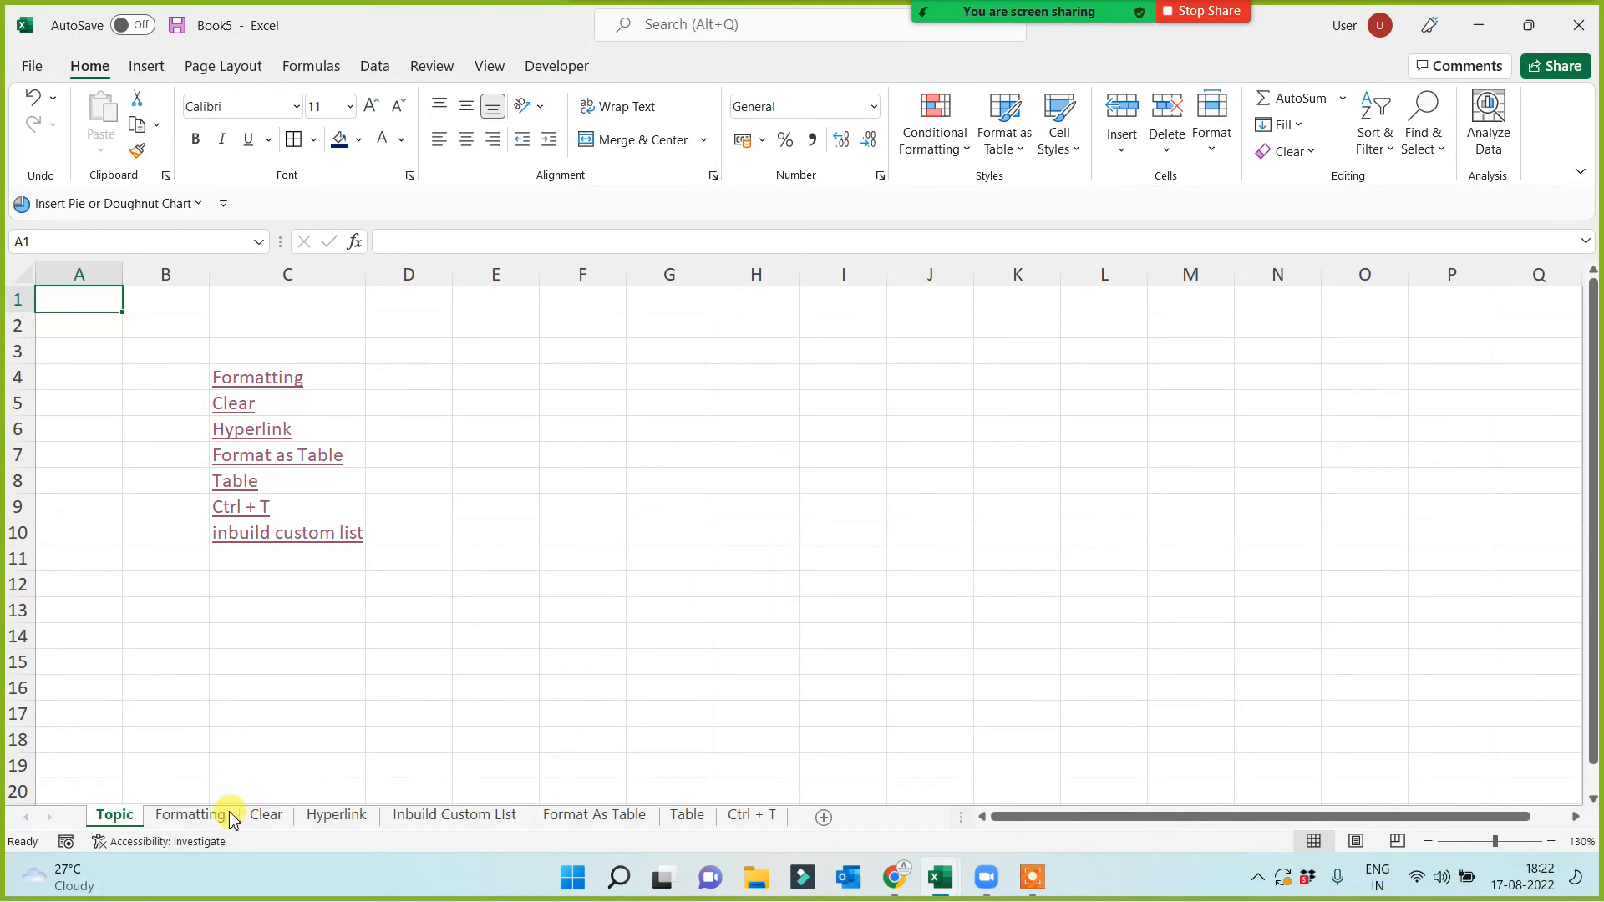
Draw a heart shape about 3.48 cm high and 3.78 cm wide below the Jump to Topic link on the Formatting sheet
left_click(191, 815)
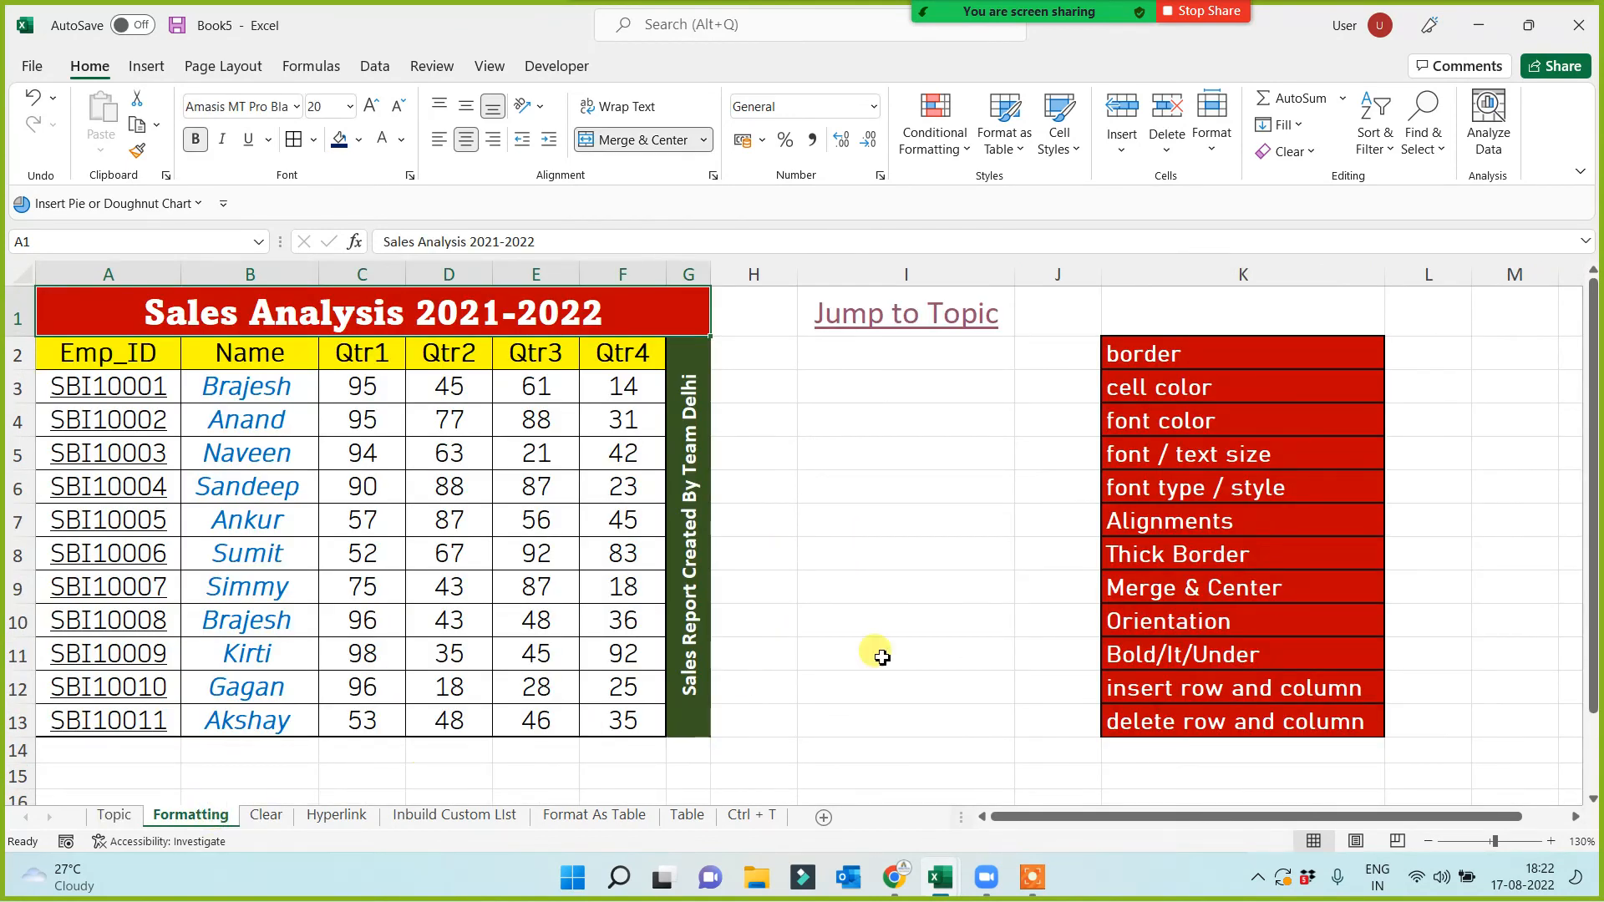
left_click(149, 67)
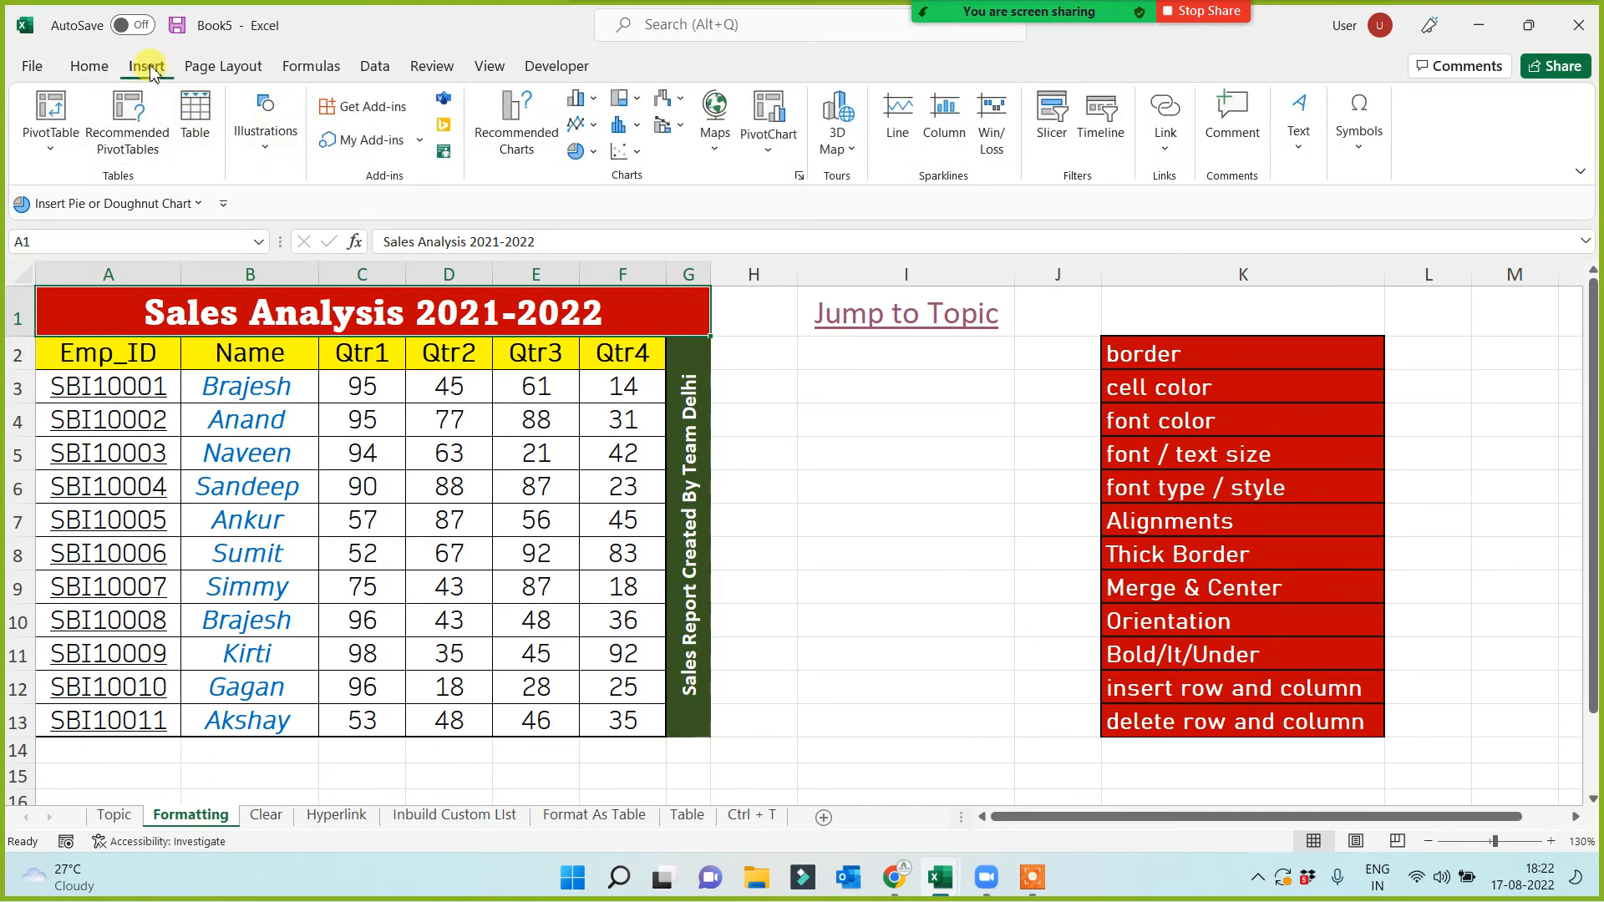
left_click(256, 150)
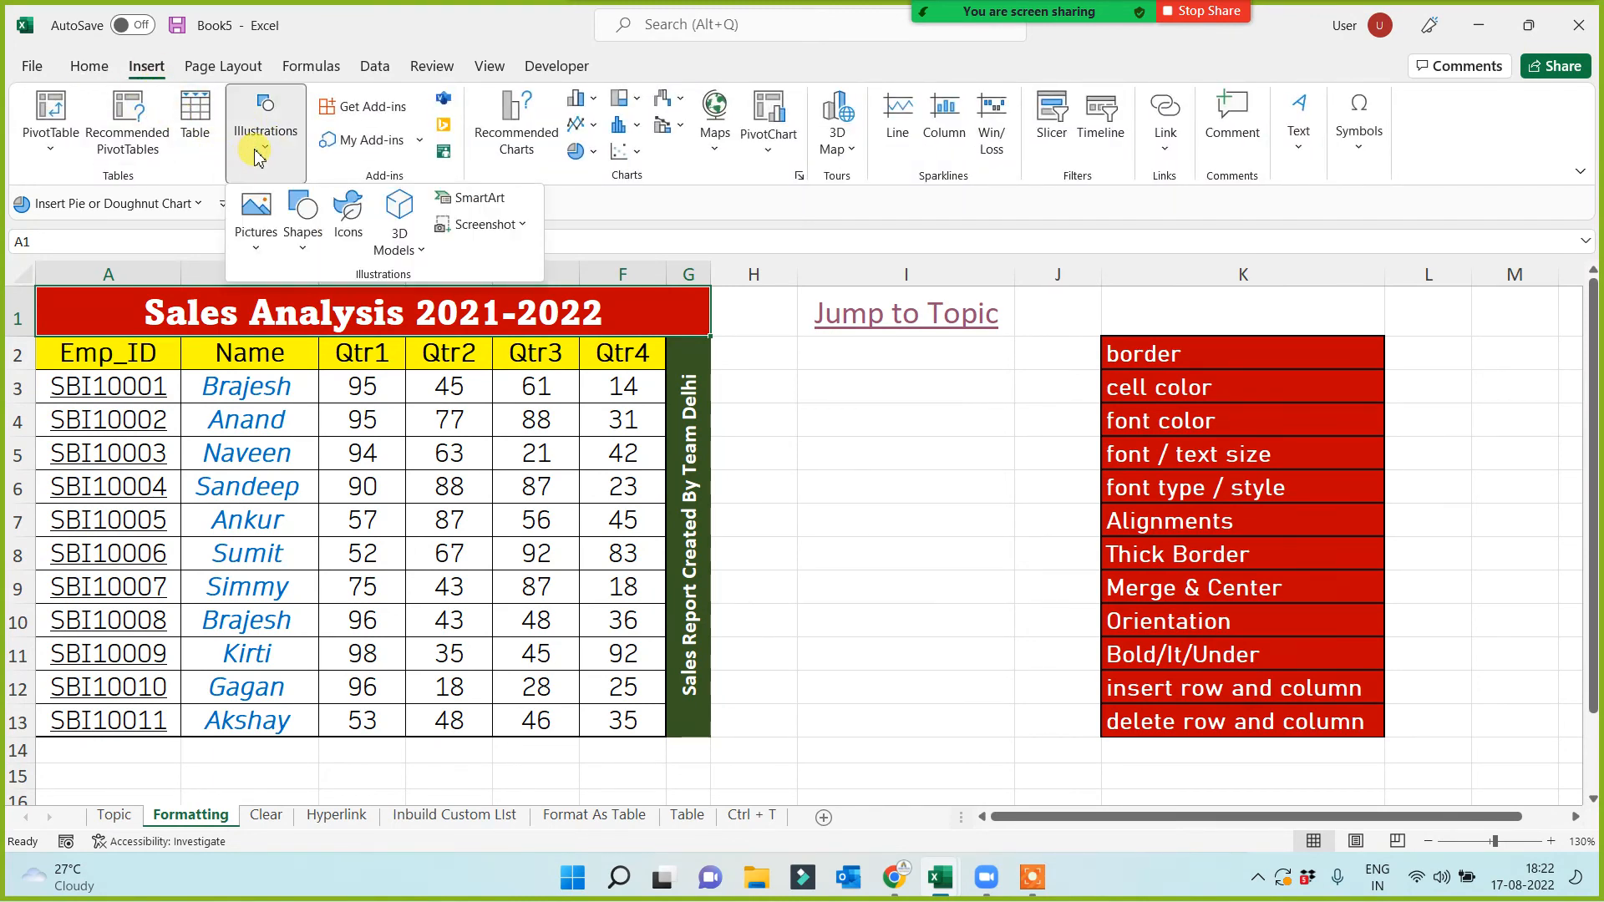
left_click(302, 209)
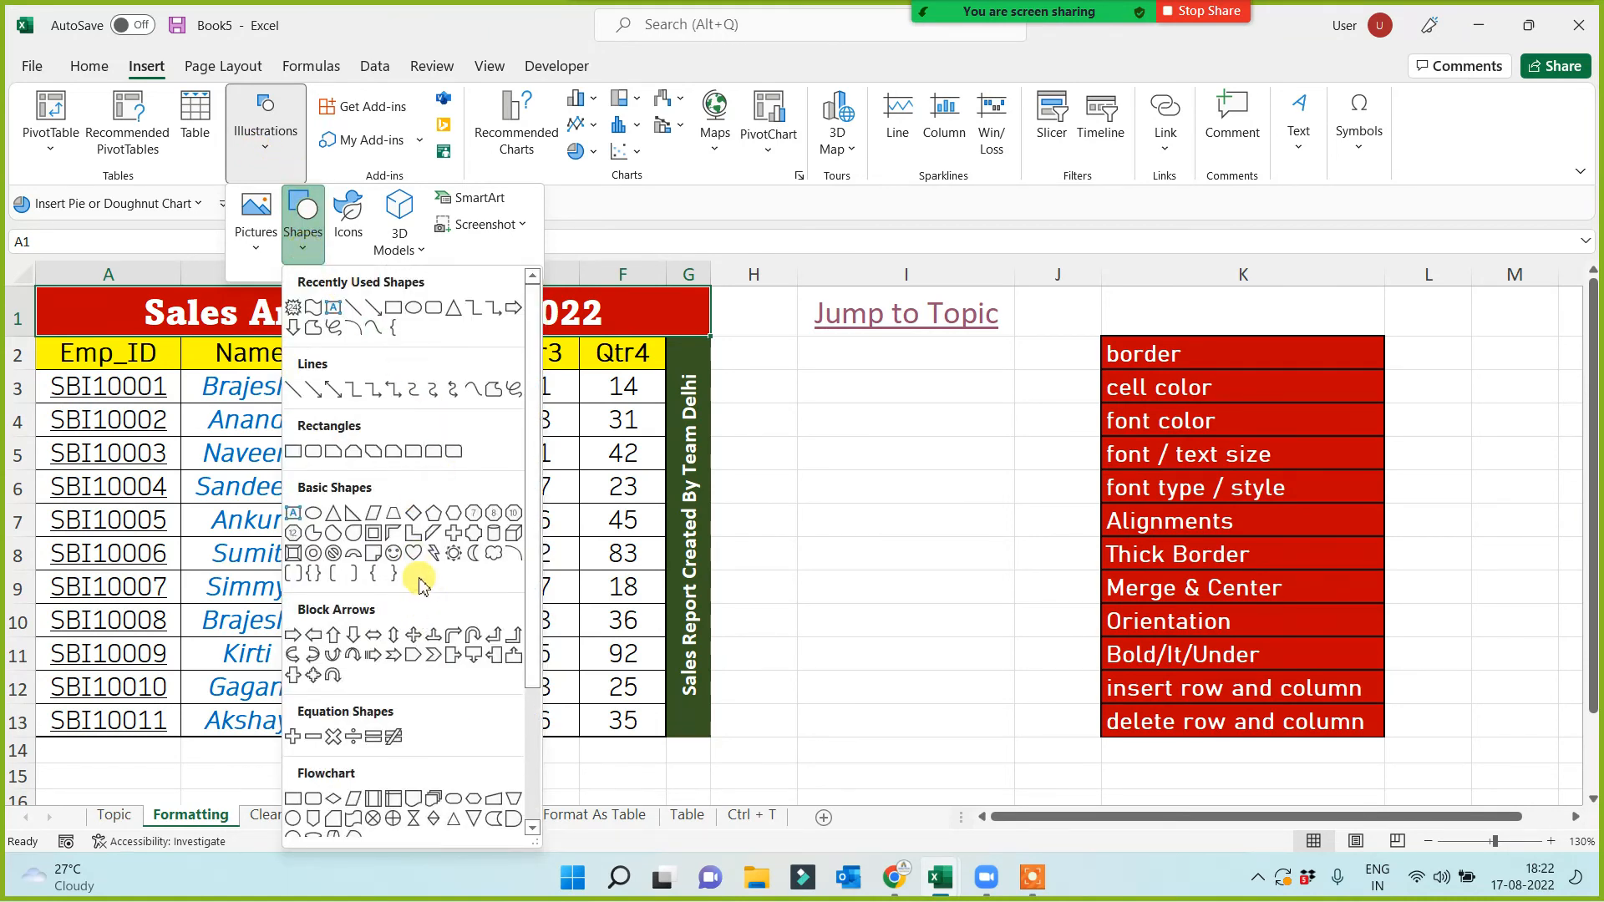
left_click(413, 552)
left_click_drag(822, 405, 1016, 584)
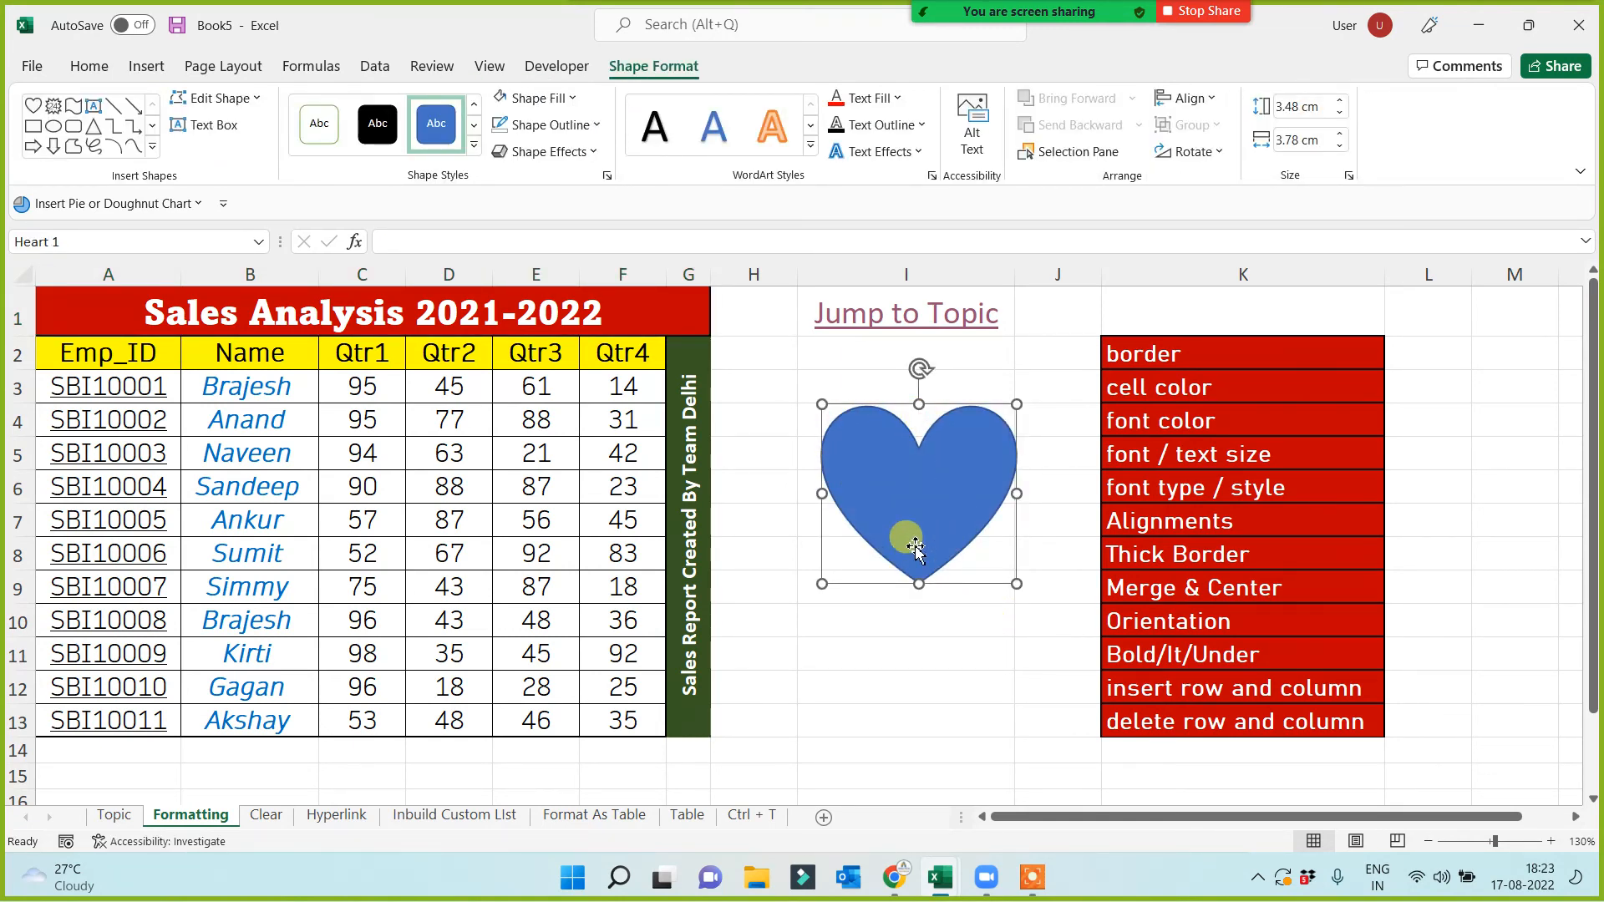
Apply the second preset shape effect to the heart and fill it with red
left_click(595, 154)
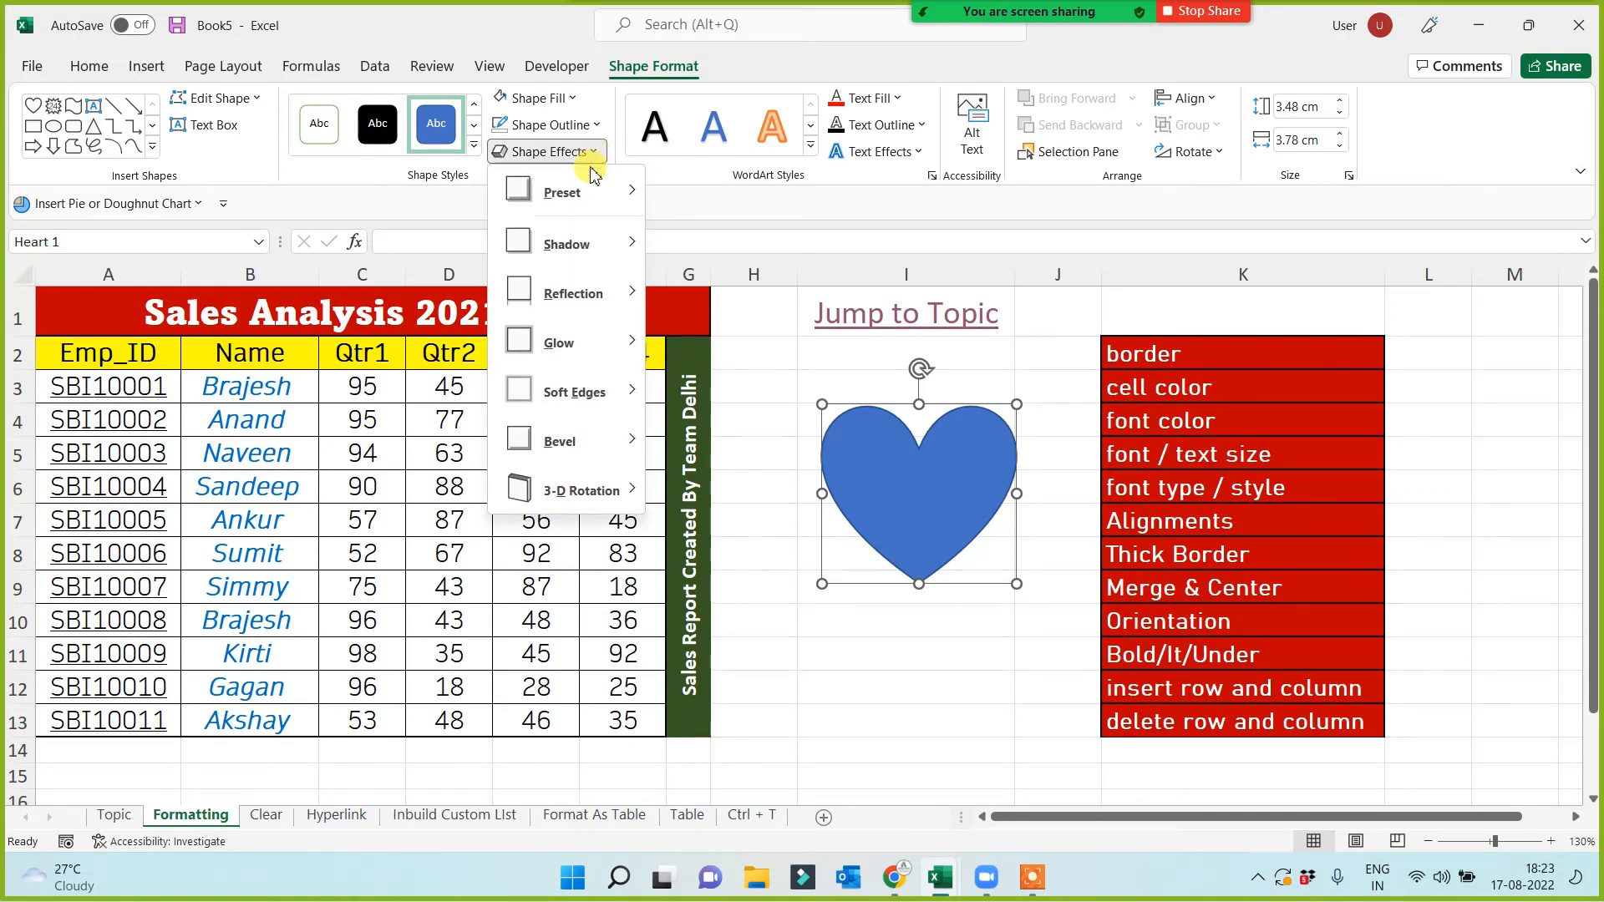
mouse_move(584, 191)
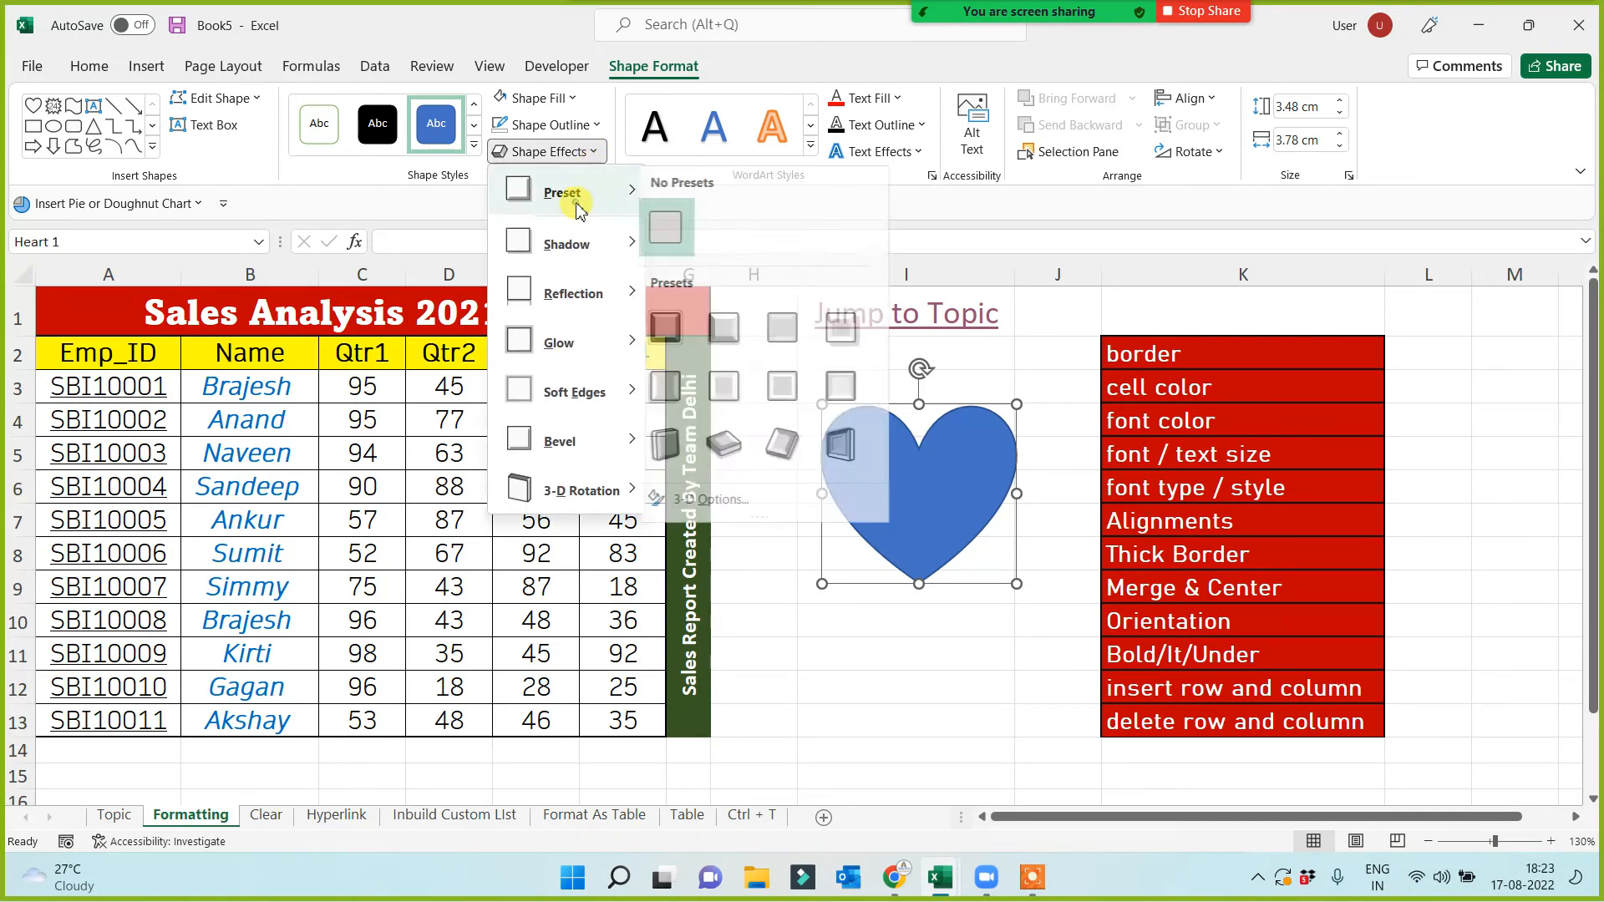
left_click(739, 332)
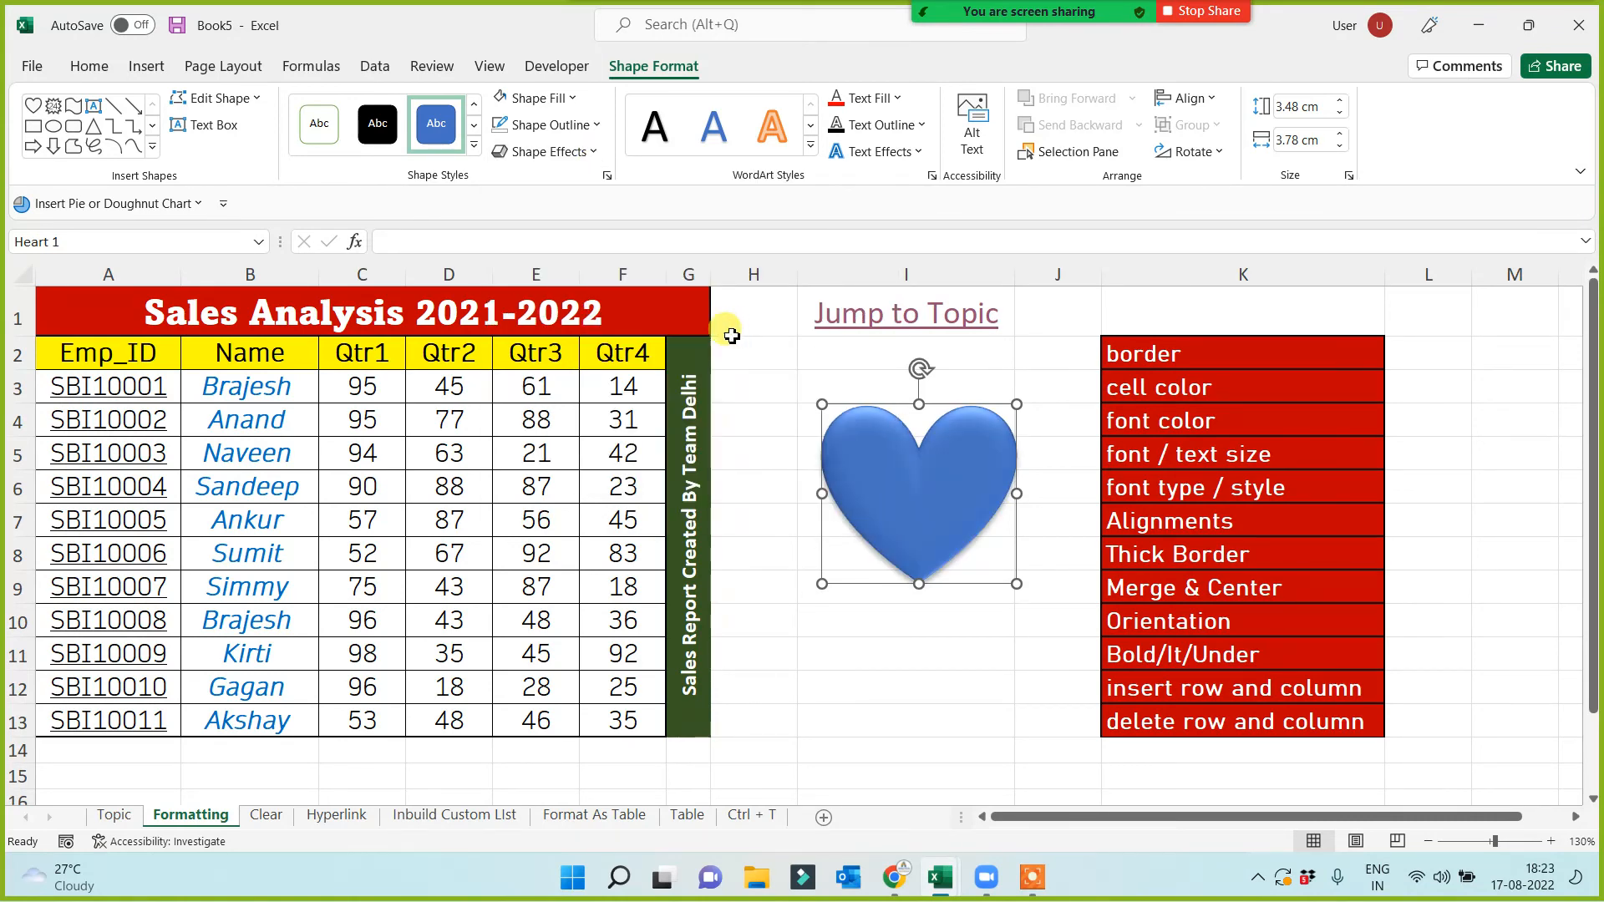
left_click(577, 100)
left_click(501, 324)
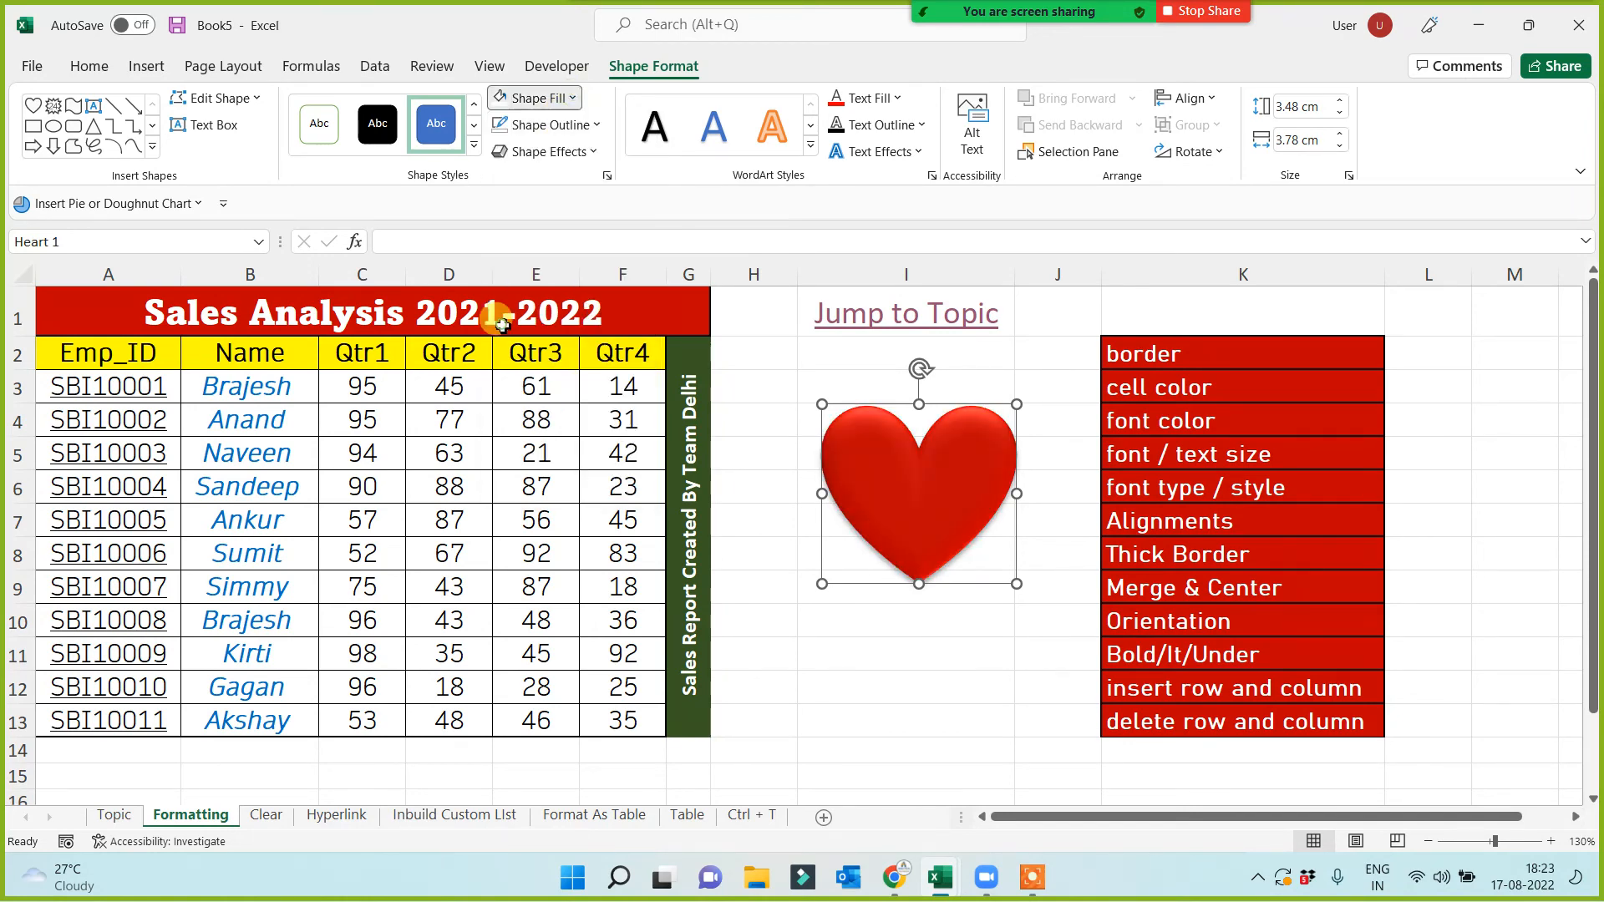
Enlarge the heart to about 4.53 cm by 4.64 cm, shifting it slightly, and add the text "Touch Me" inside it
left_click_drag(1016, 583, 1061, 638)
left_click_drag(923, 534, 906, 538)
right_click(914, 530)
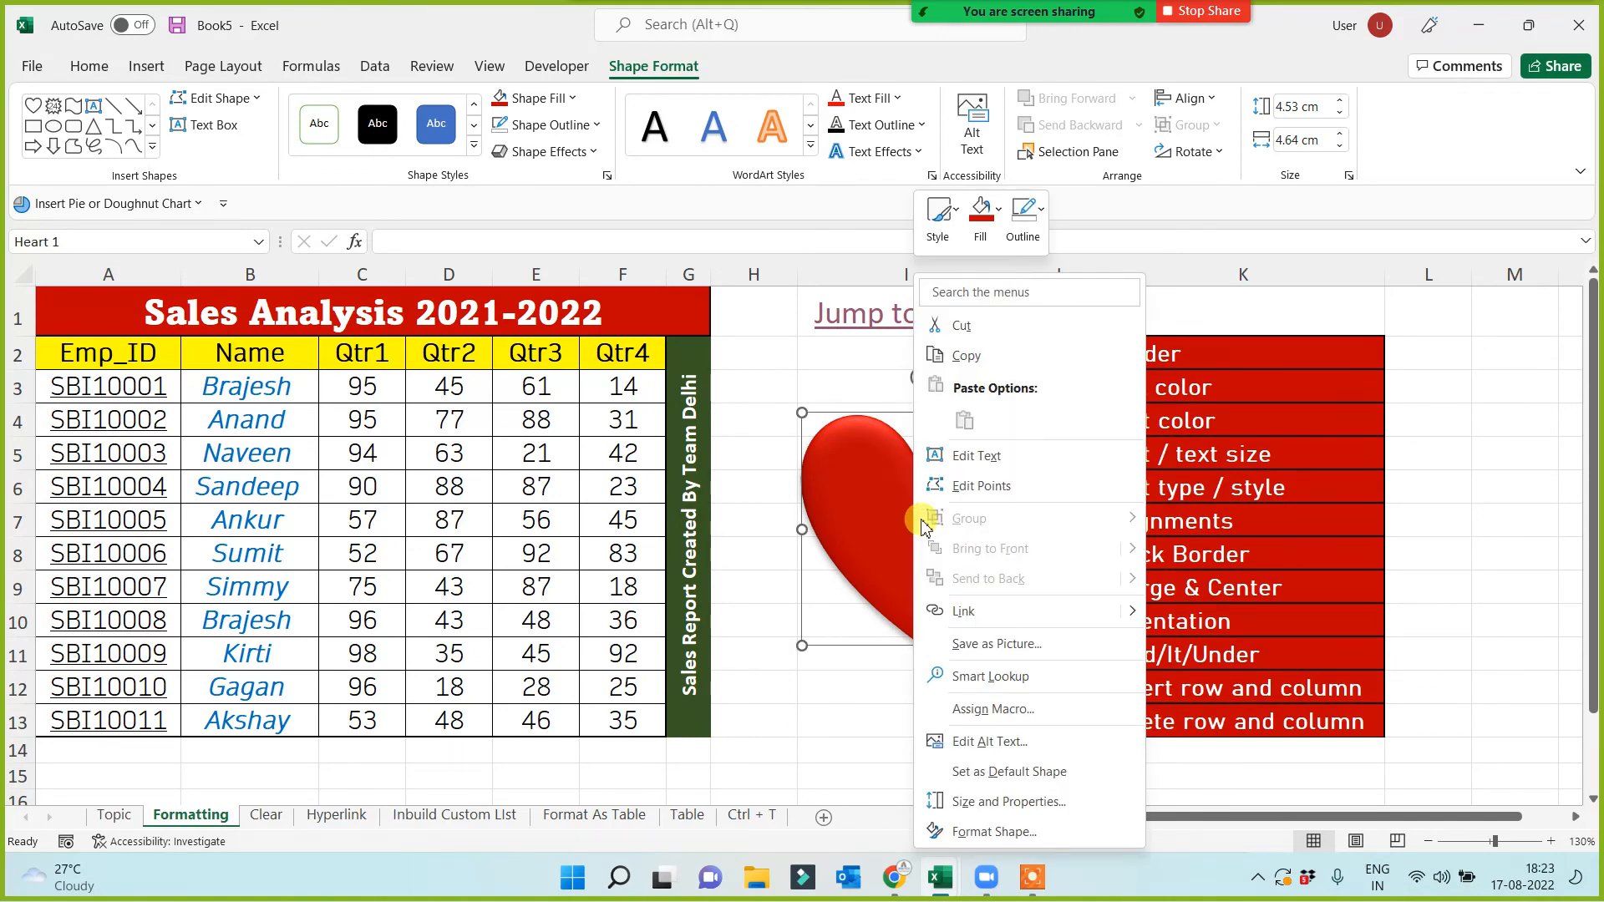
left_click(967, 457)
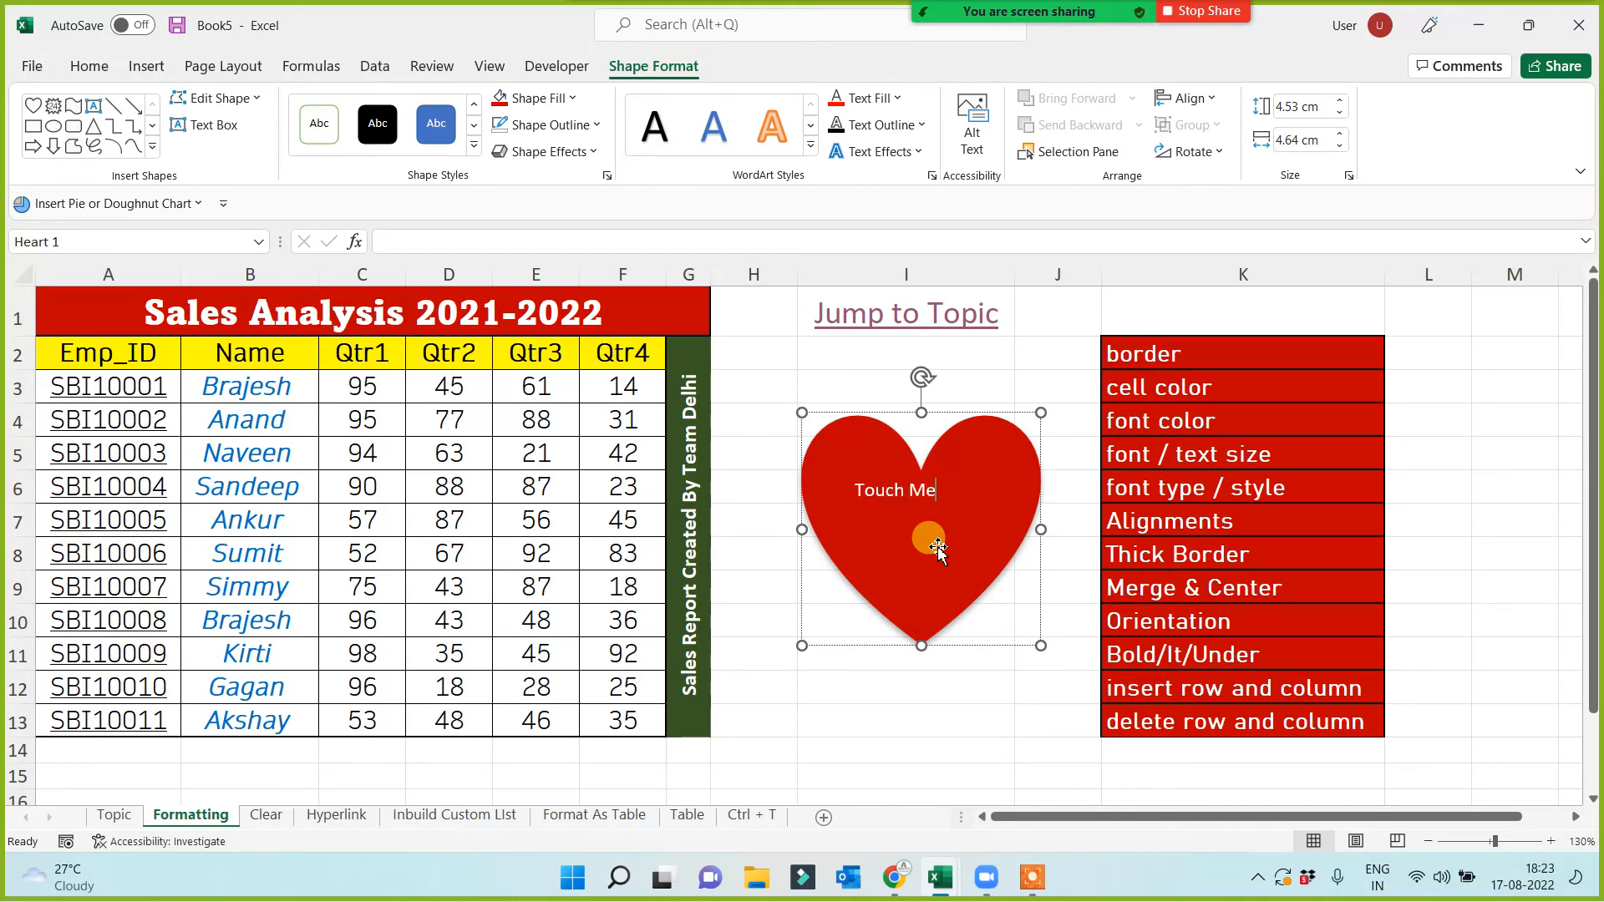
Center the text inside the heart horizontally and align it to the middle vertically
key("ctrl+e")
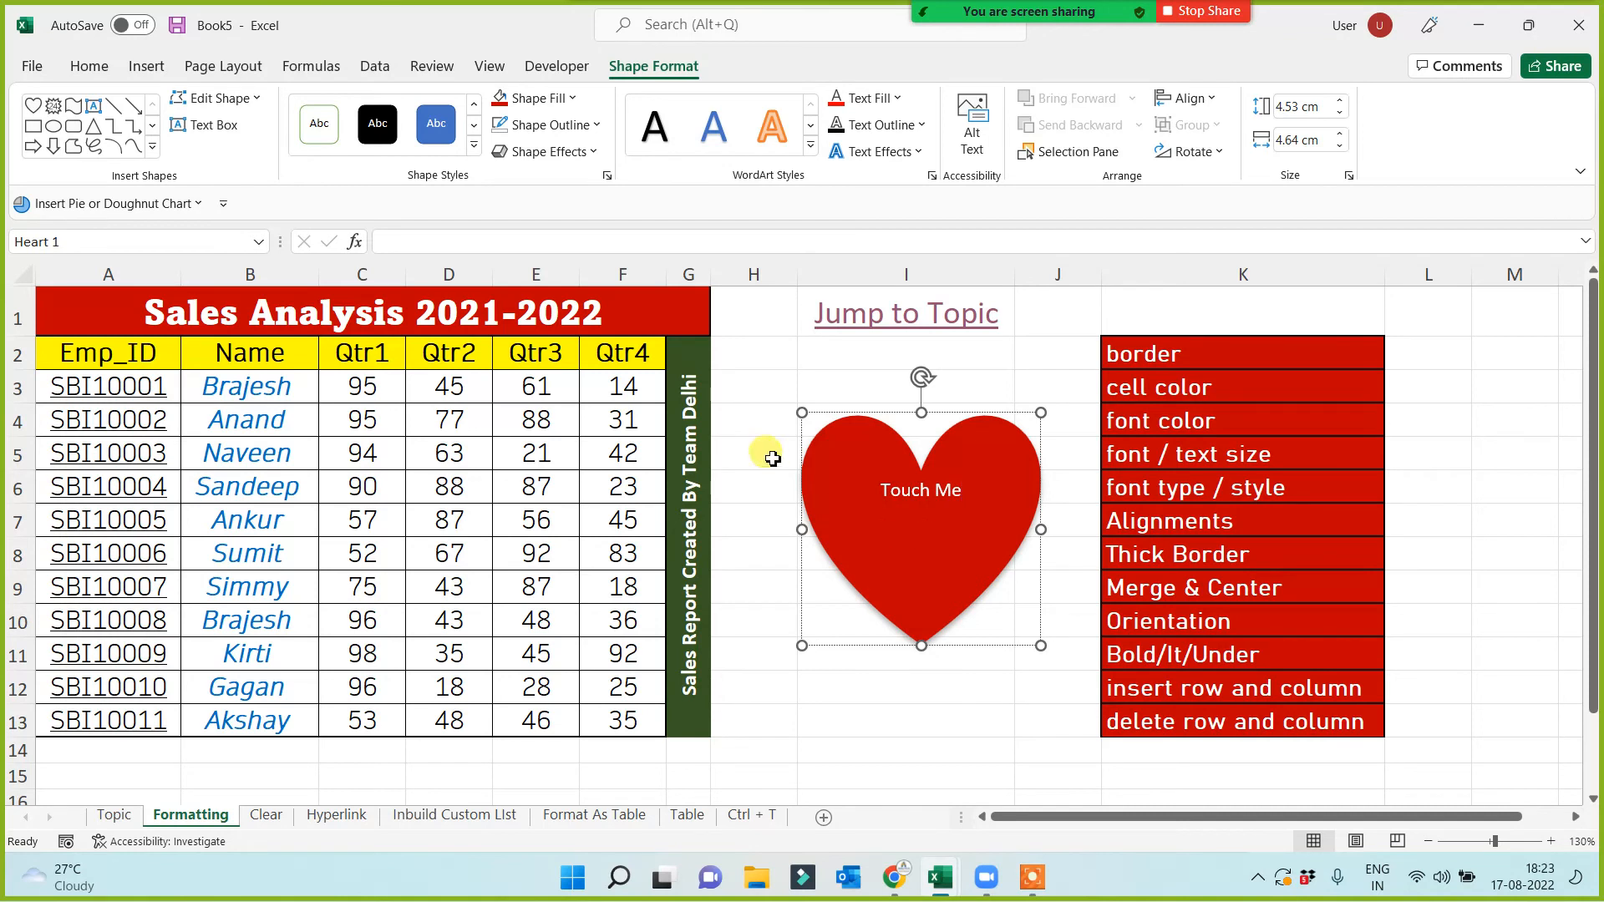
key("Escape")
left_click(888, 492)
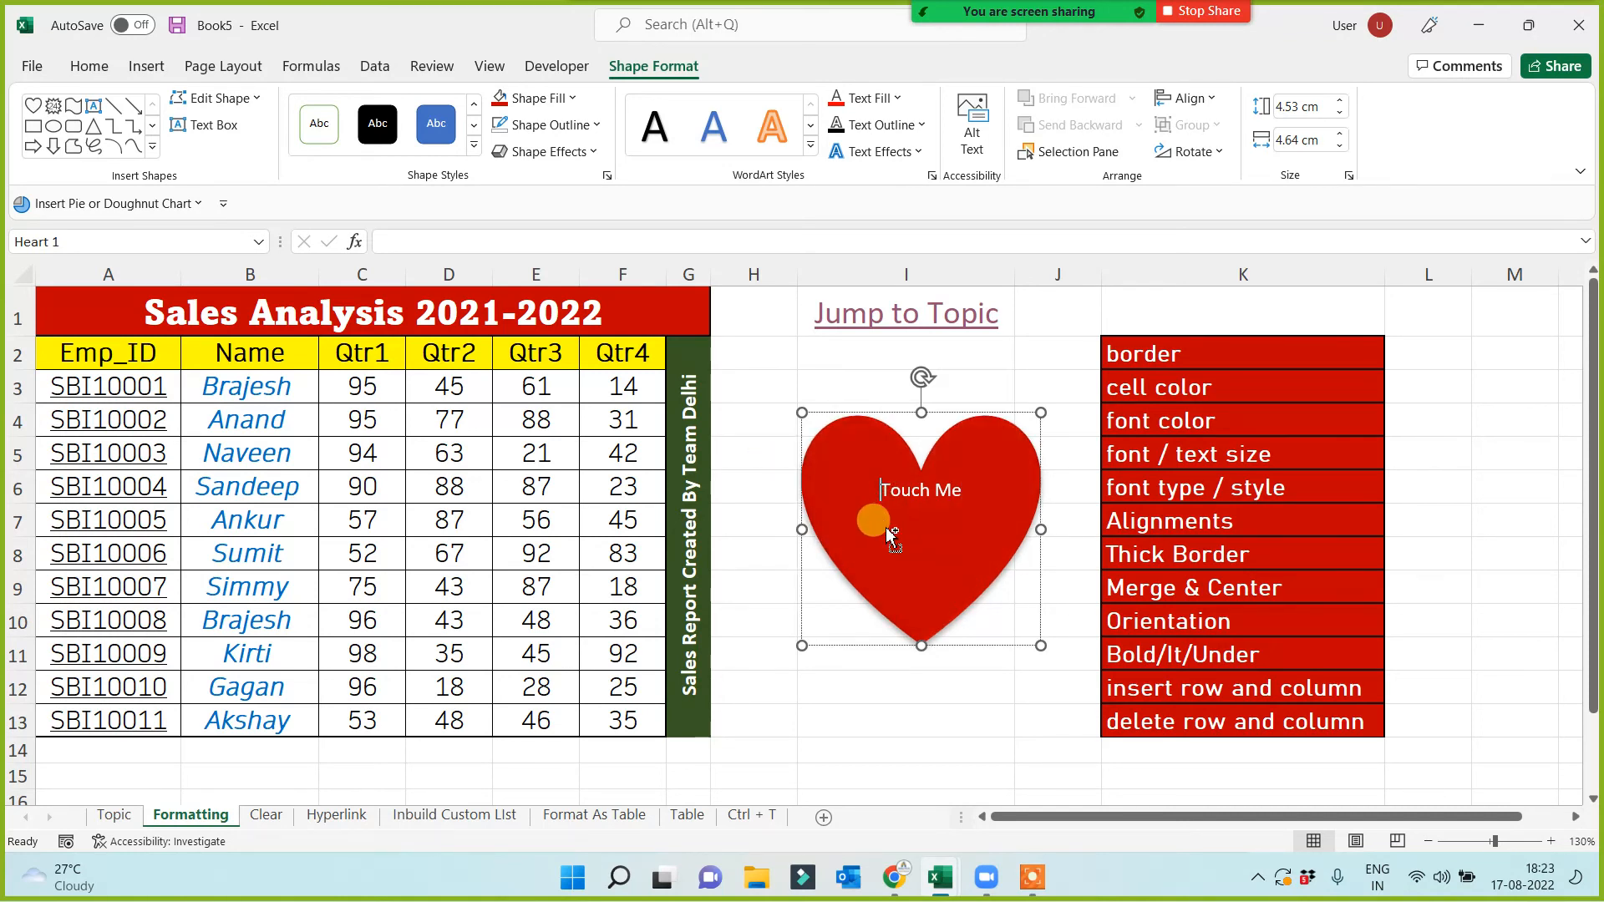
key("ctrl+a")
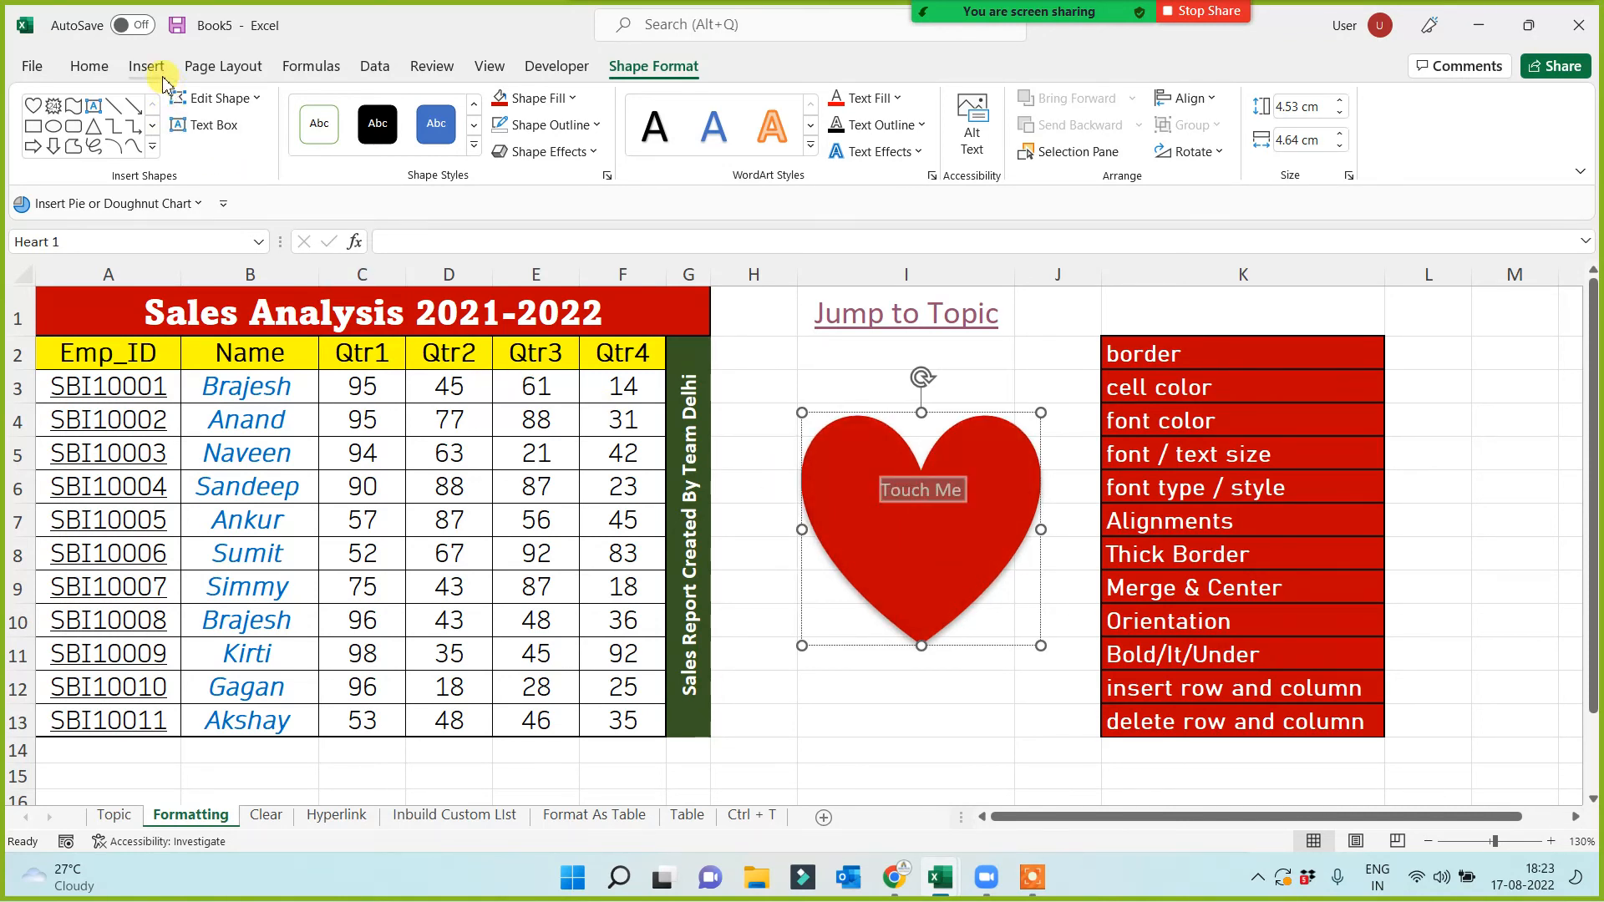
left_click(90, 66)
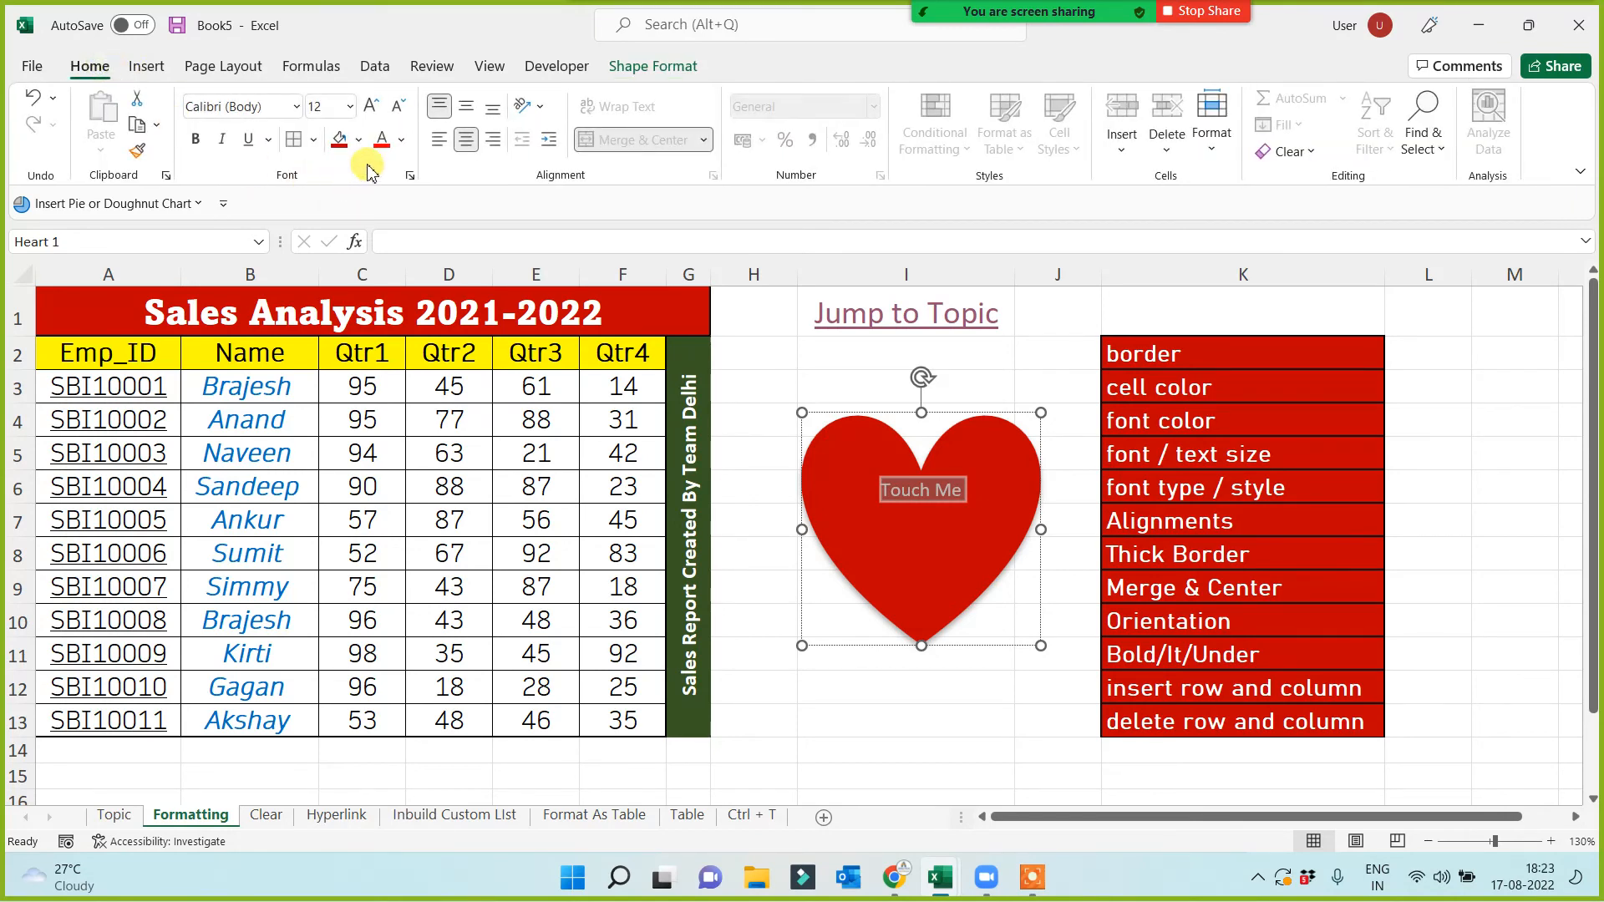
left_click(465, 109)
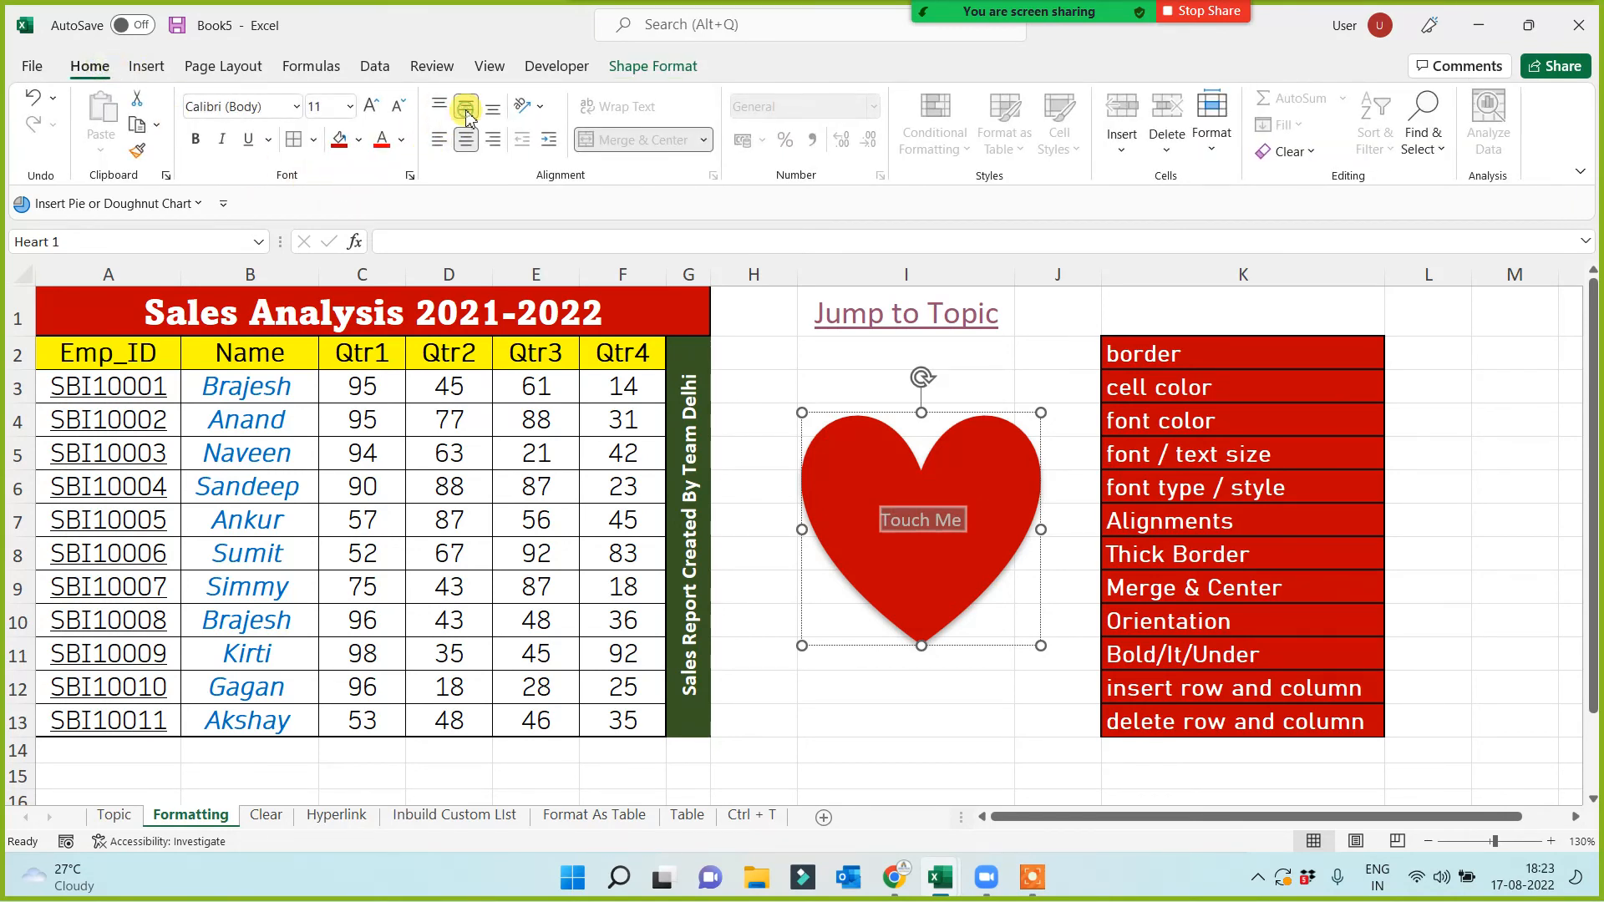
Change the heart's text to "Click Me" and enlarge it to font size 18
left_click(932, 522)
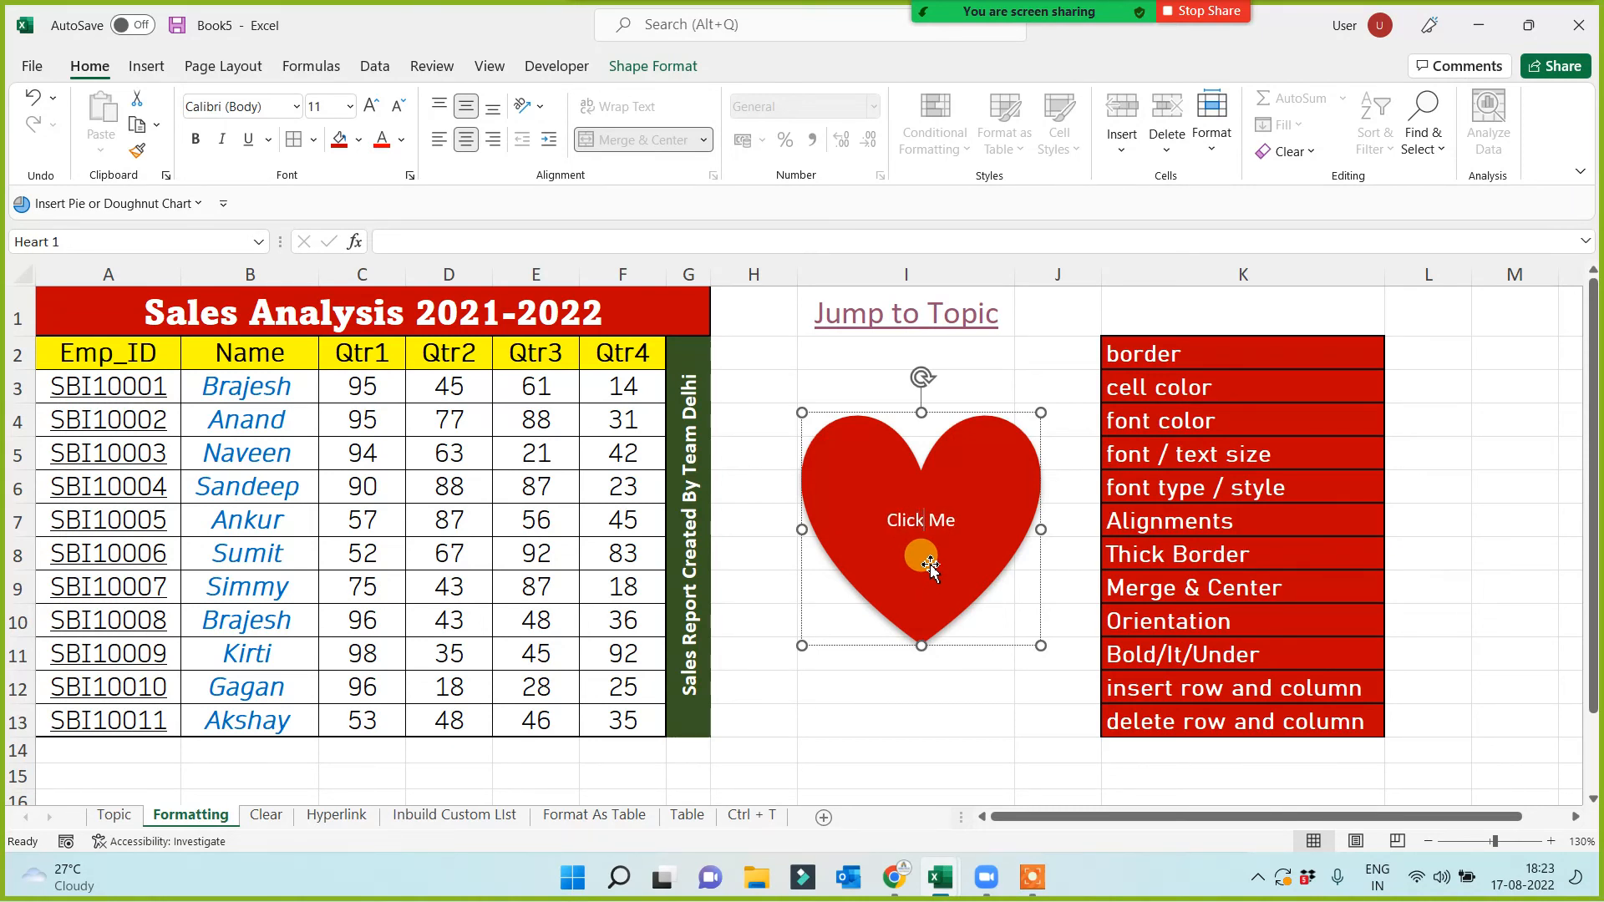
triple_click(931, 554)
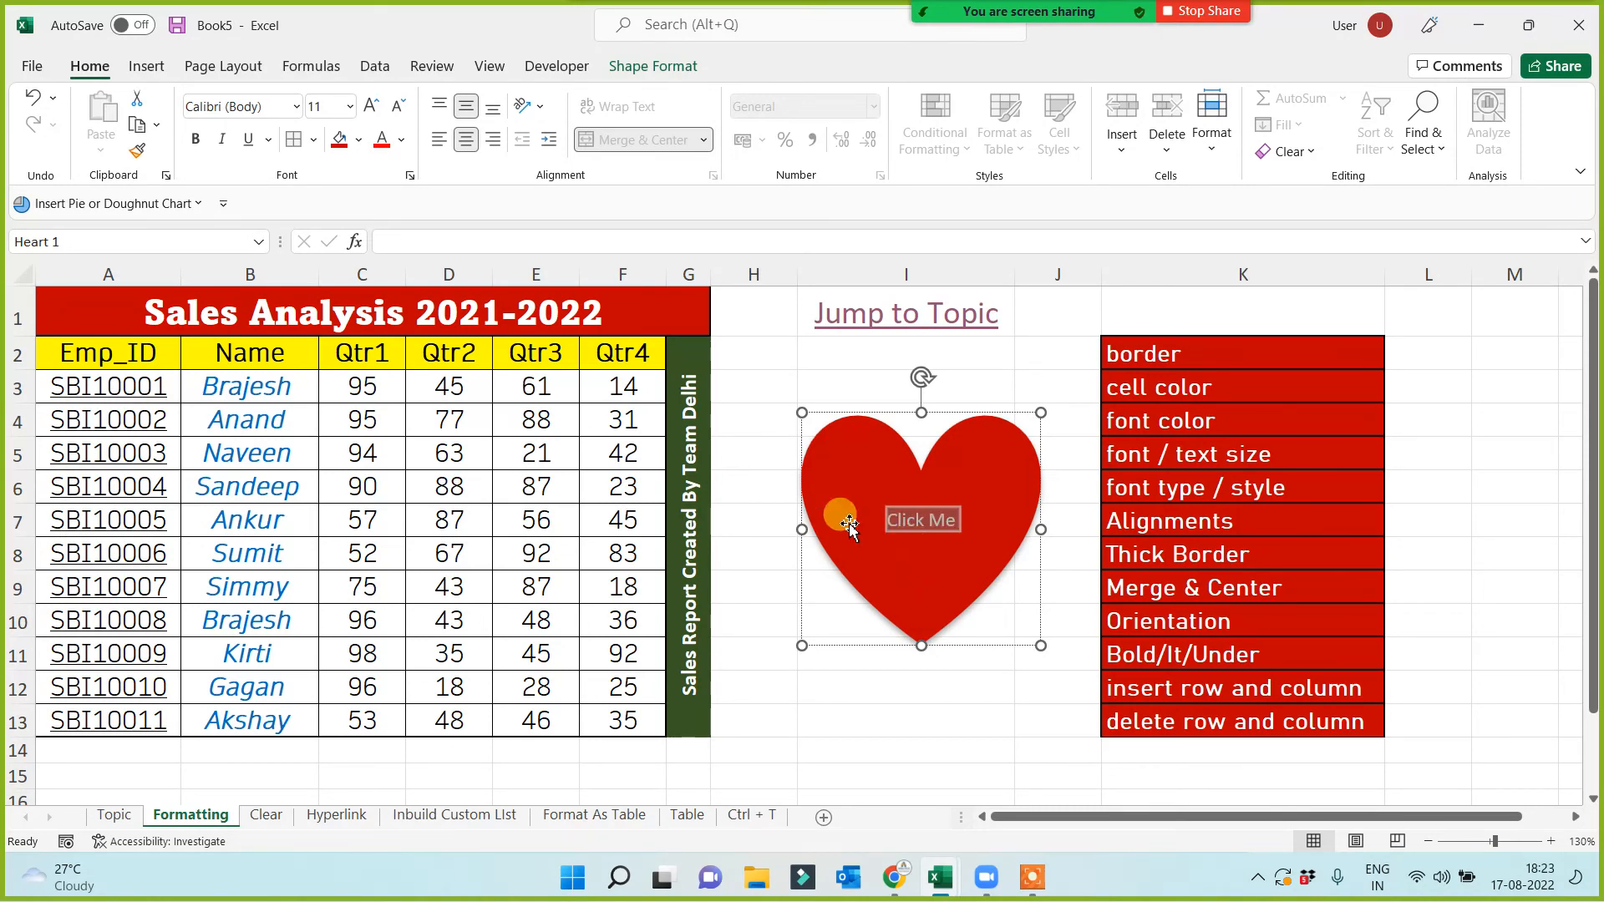
left_click(372, 106)
left_click(372, 106)
left_click(372, 106)
left_click(372, 106)
left_click(895, 722)
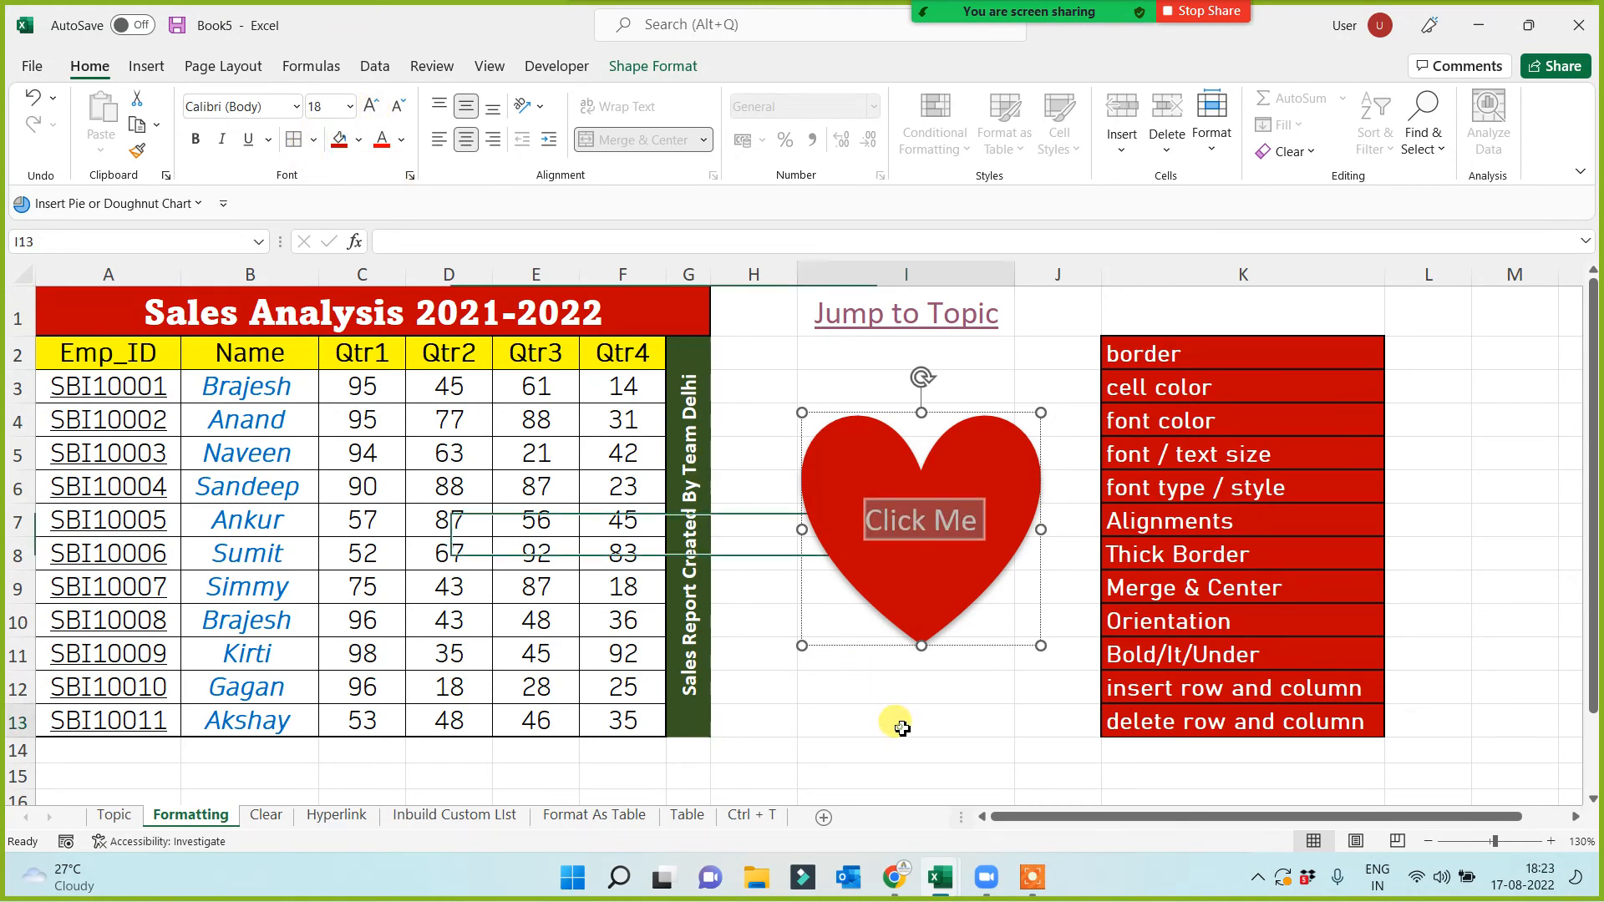
left_click(934, 617)
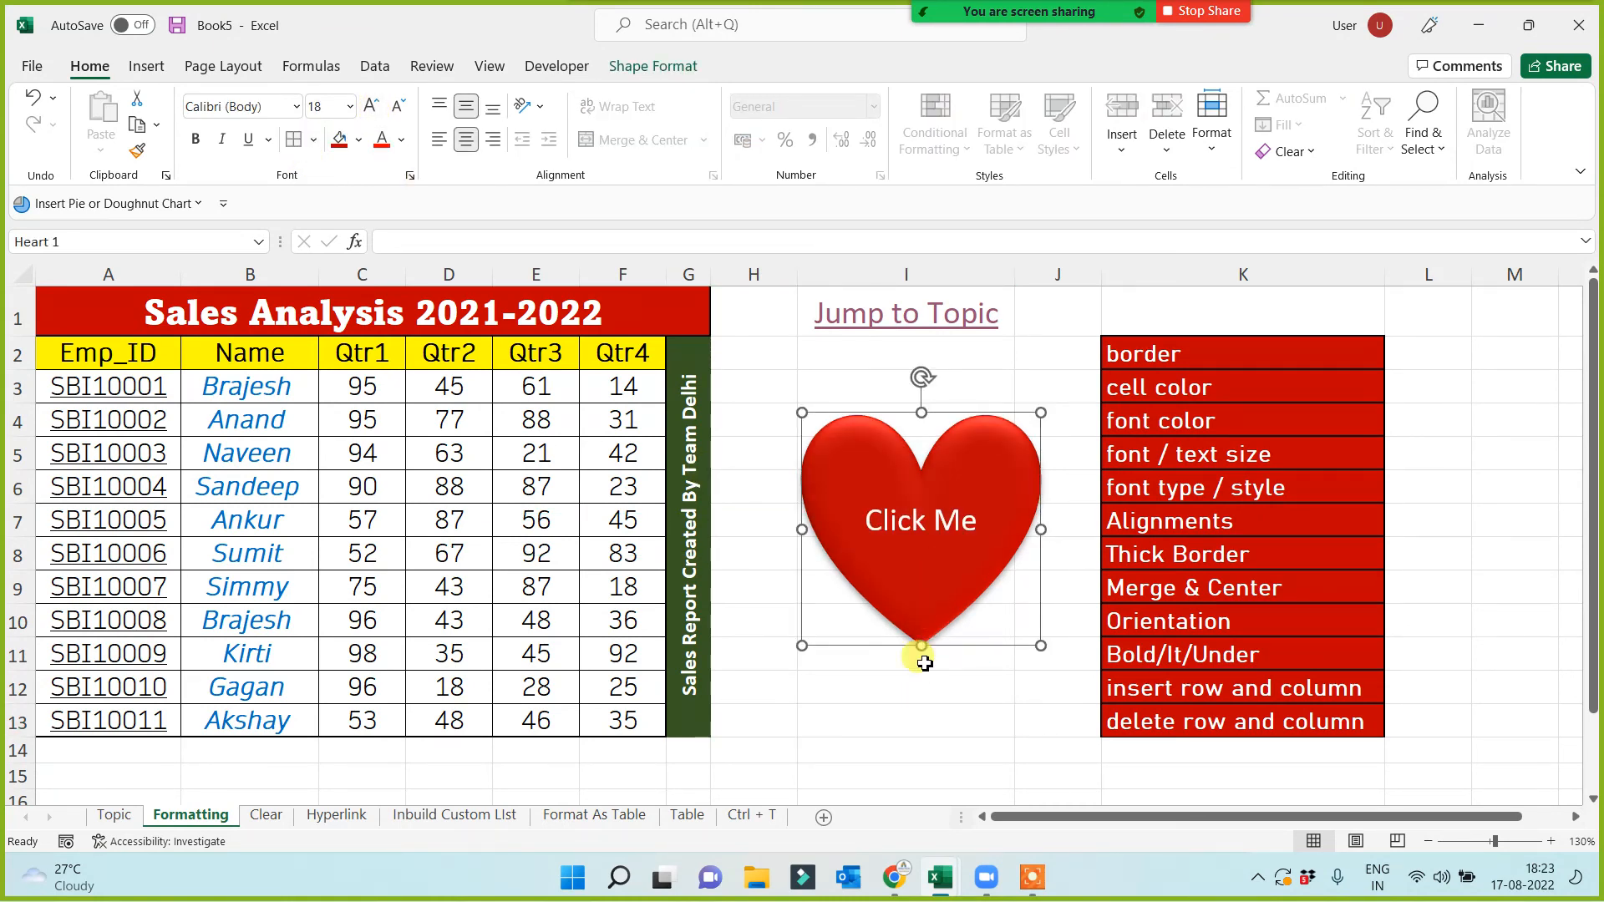
left_click(896, 735)
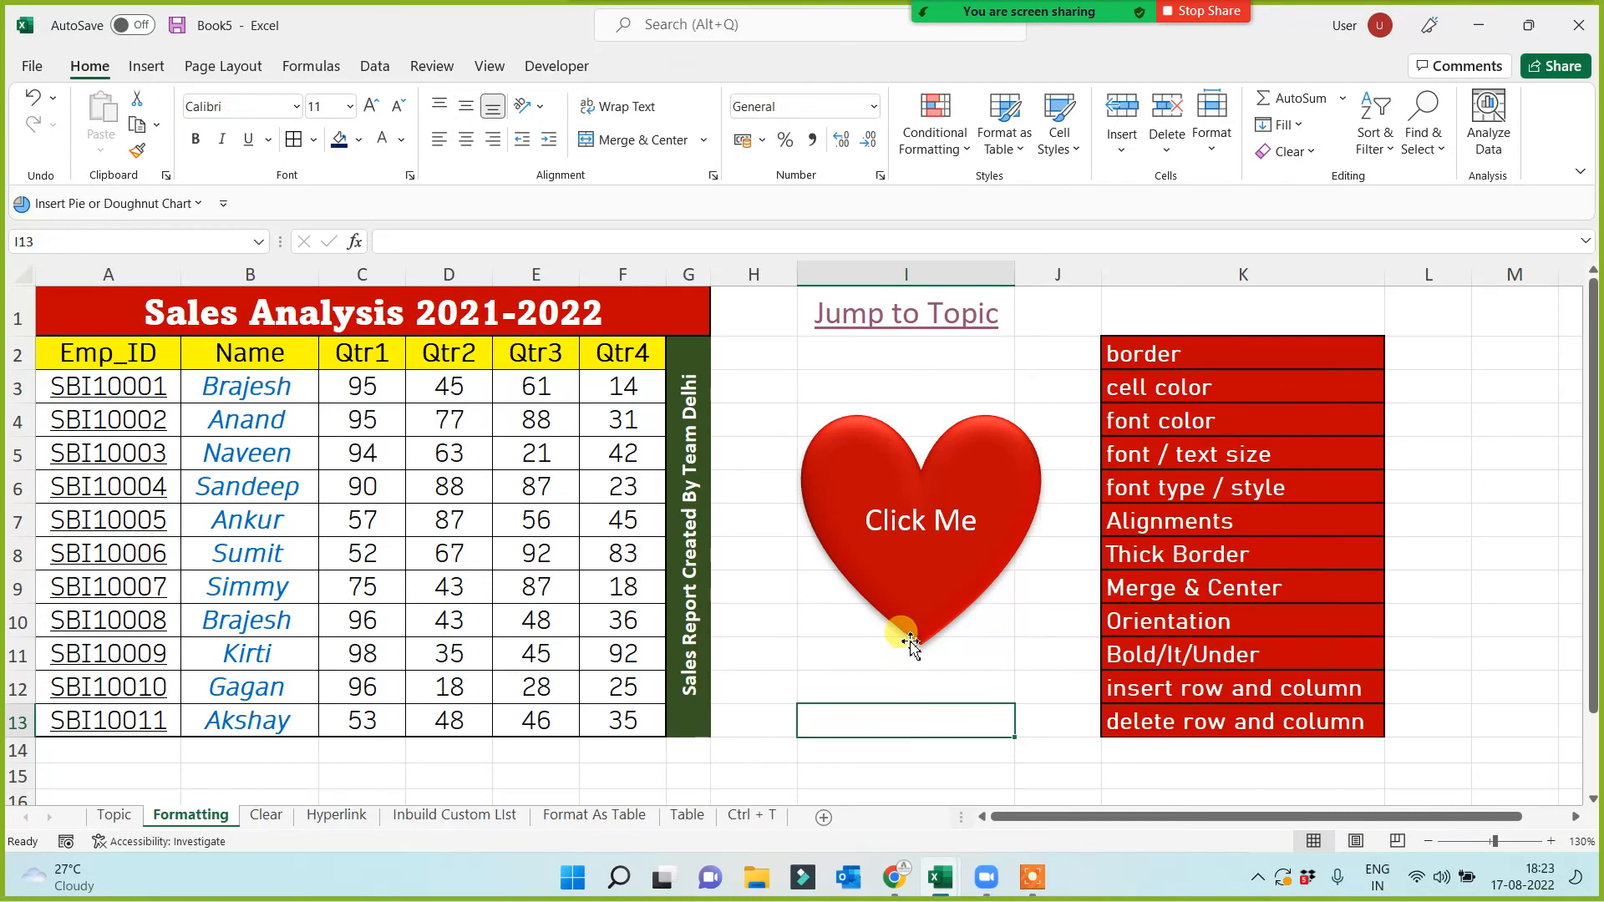
Hyperlink the heart shape to cell A1 of the Topic sheet as a place in this document
right_click(939, 579)
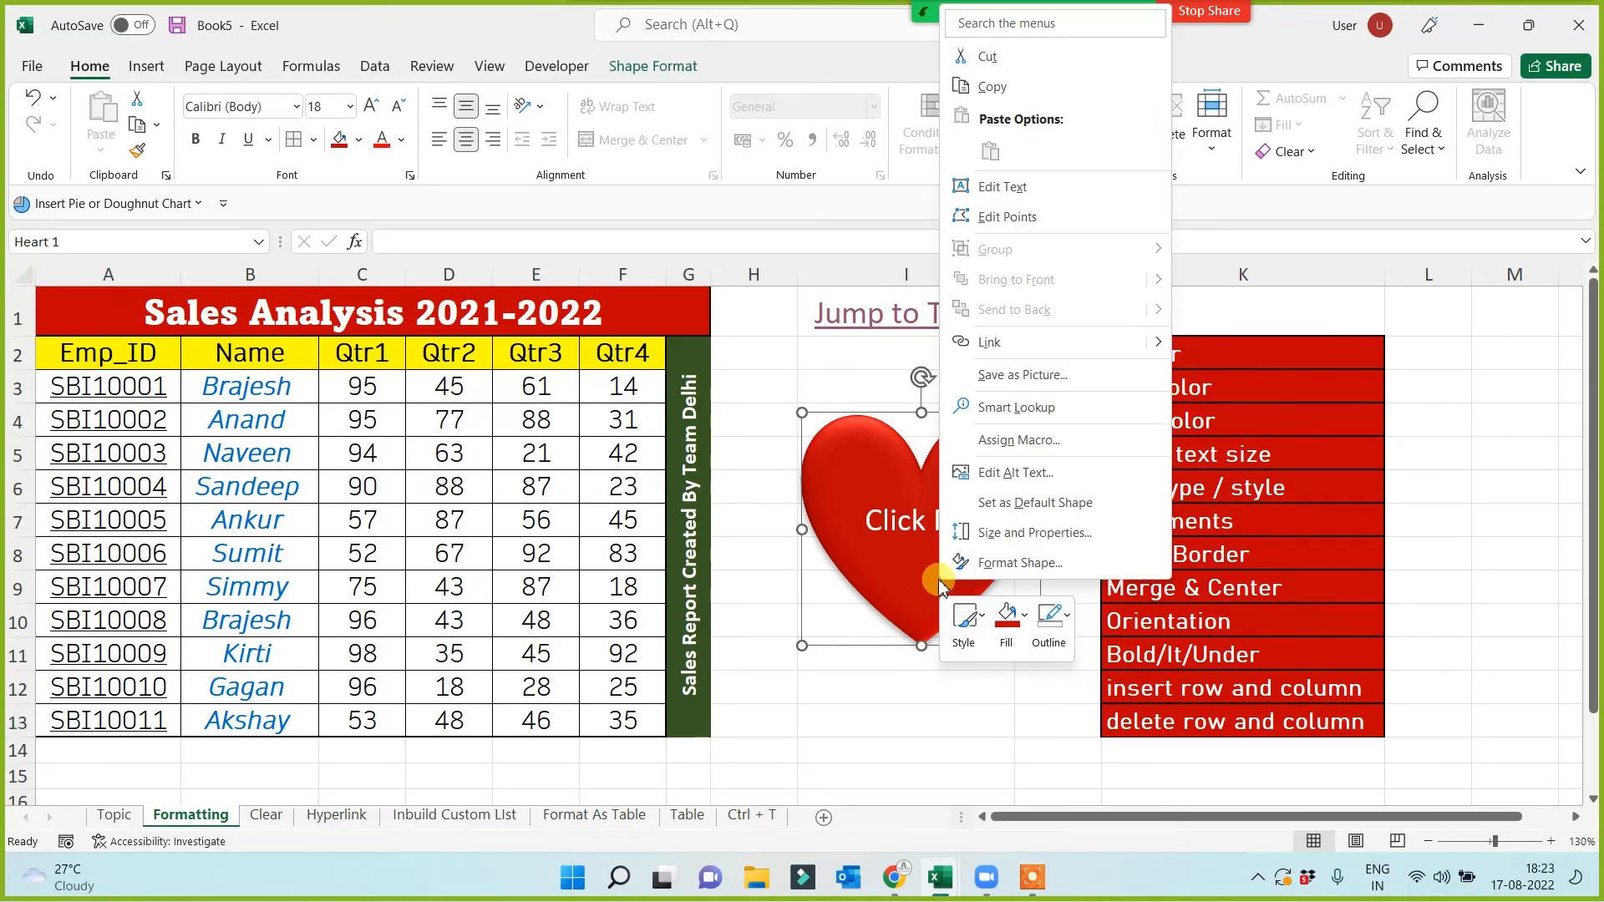
left_click(1007, 341)
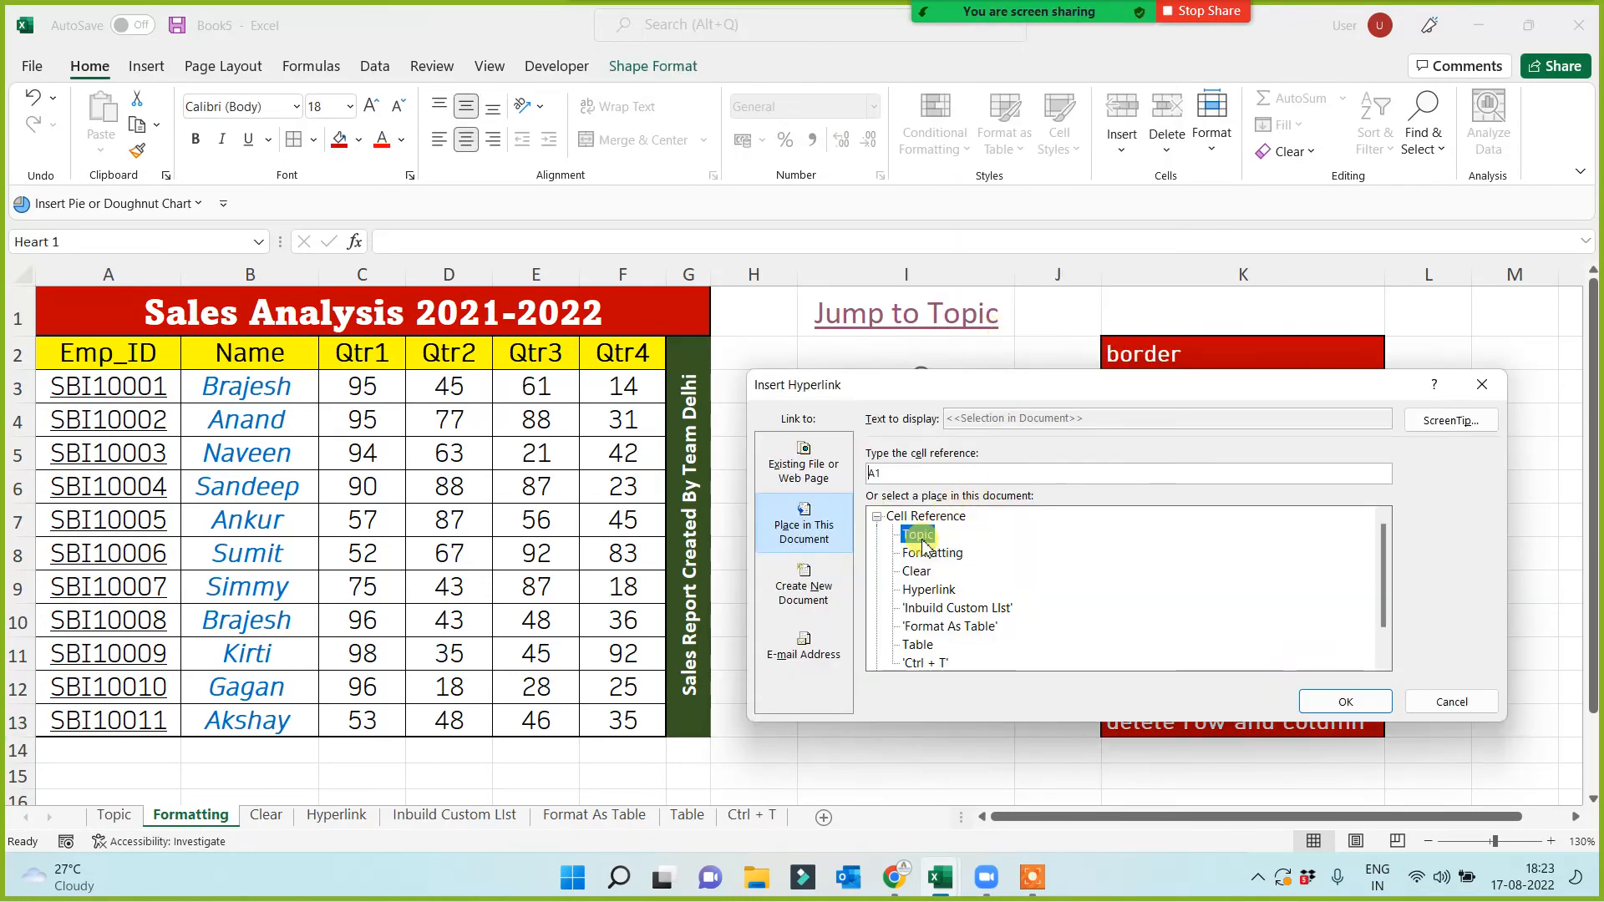
left_click(1345, 702)
left_click(953, 735)
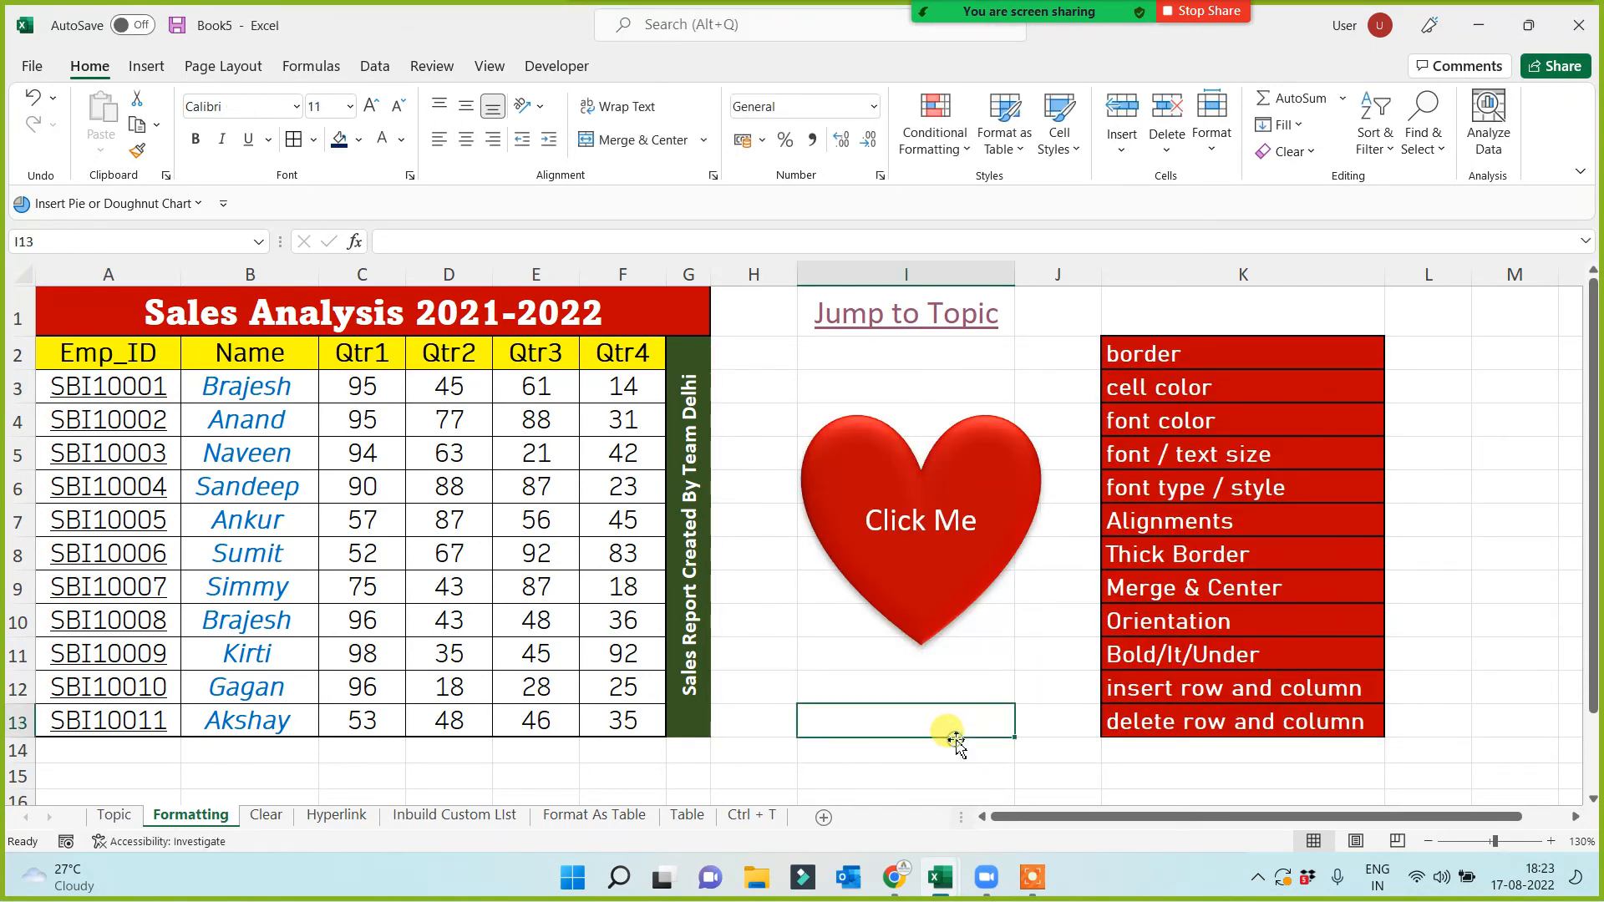
Test the heart's link to the Topic sheet twice, returning each time through the Formatting link in the index
left_click(939, 568)
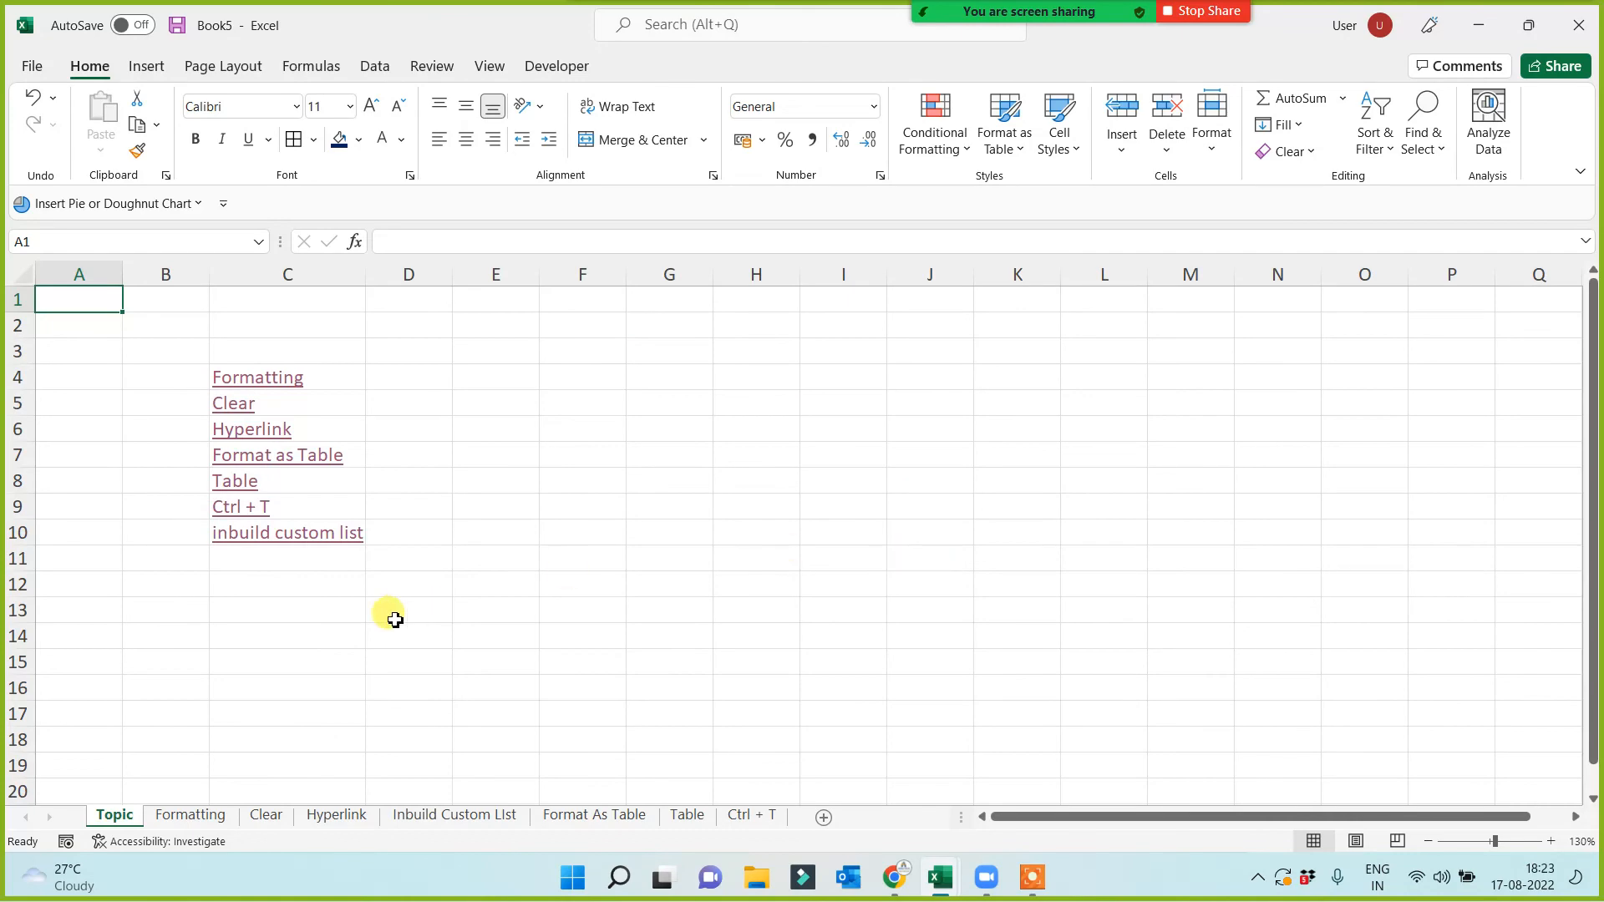
left_click(249, 385)
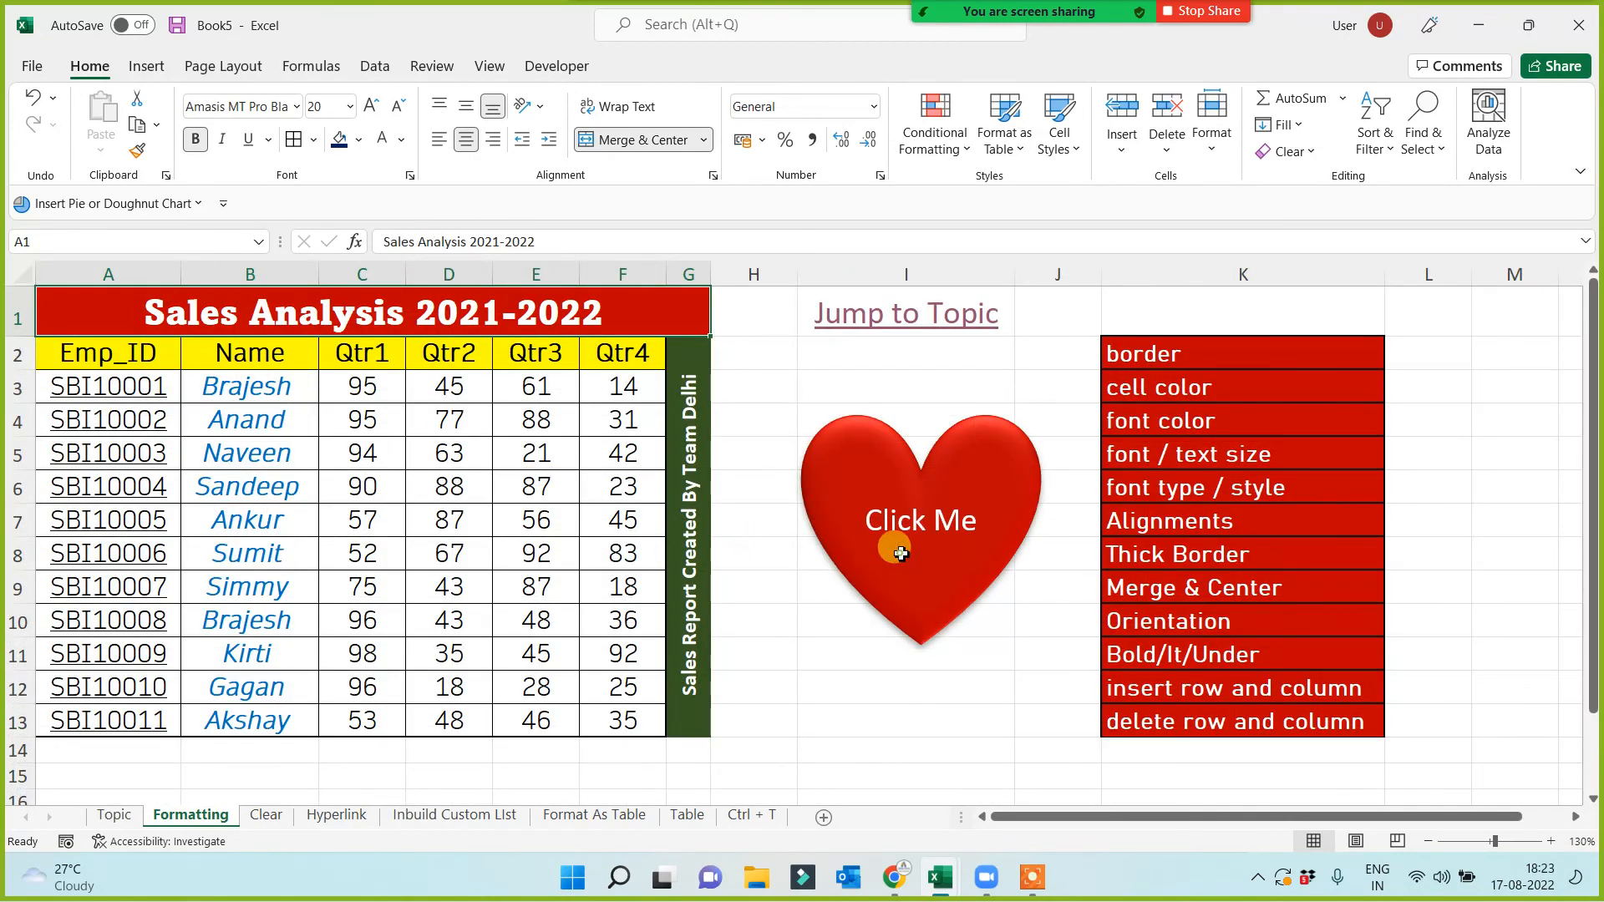
left_click(899, 552)
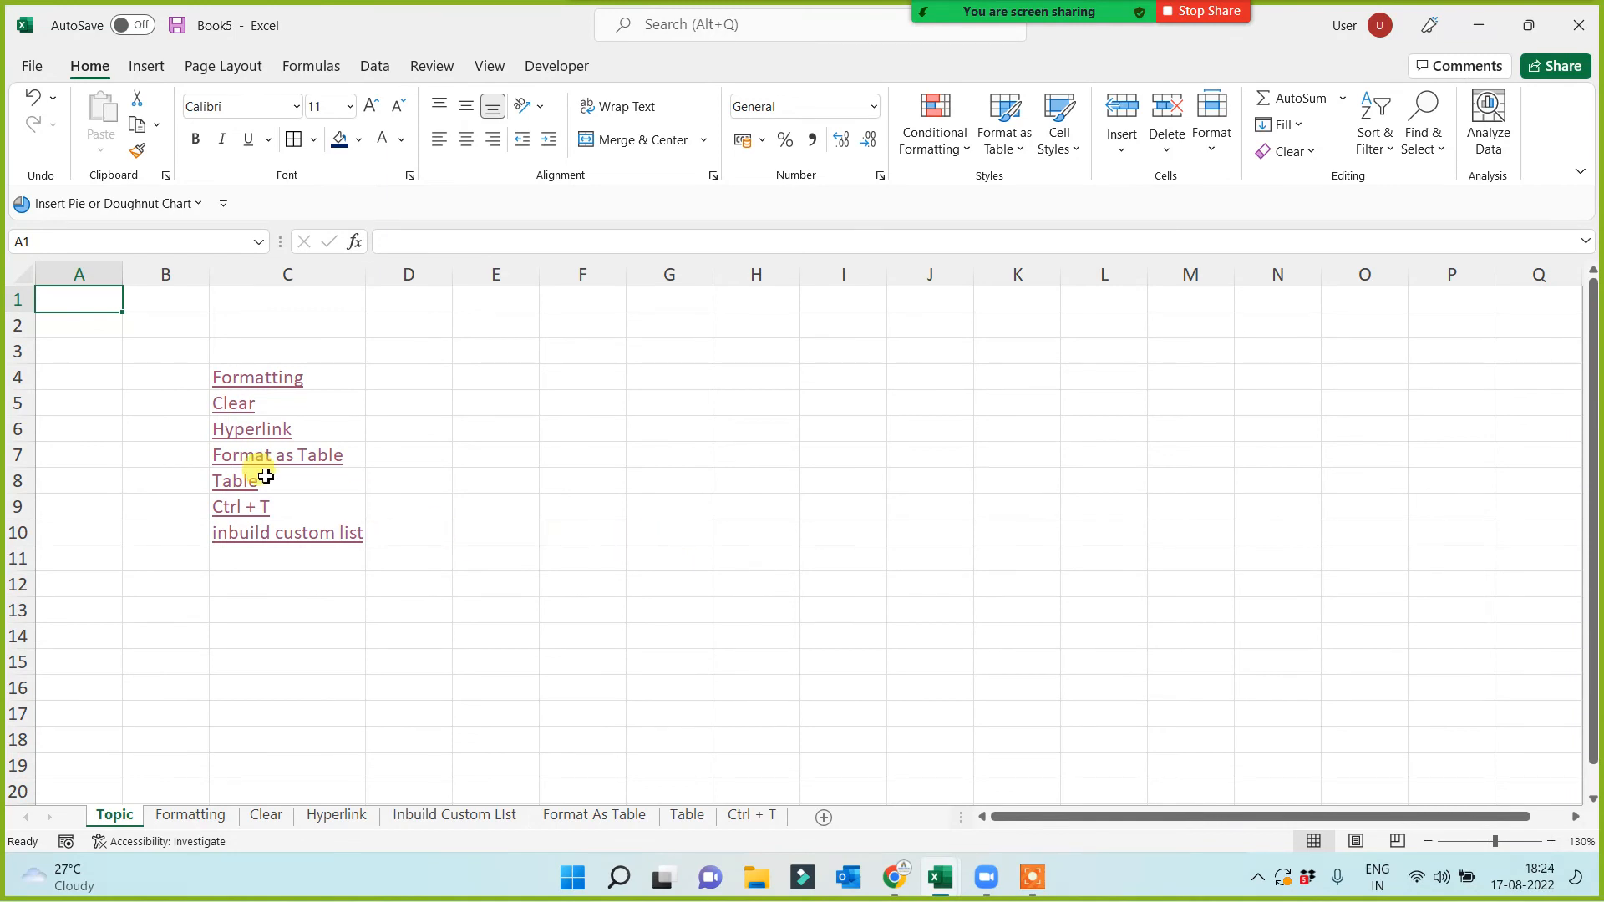
left_click(242, 383)
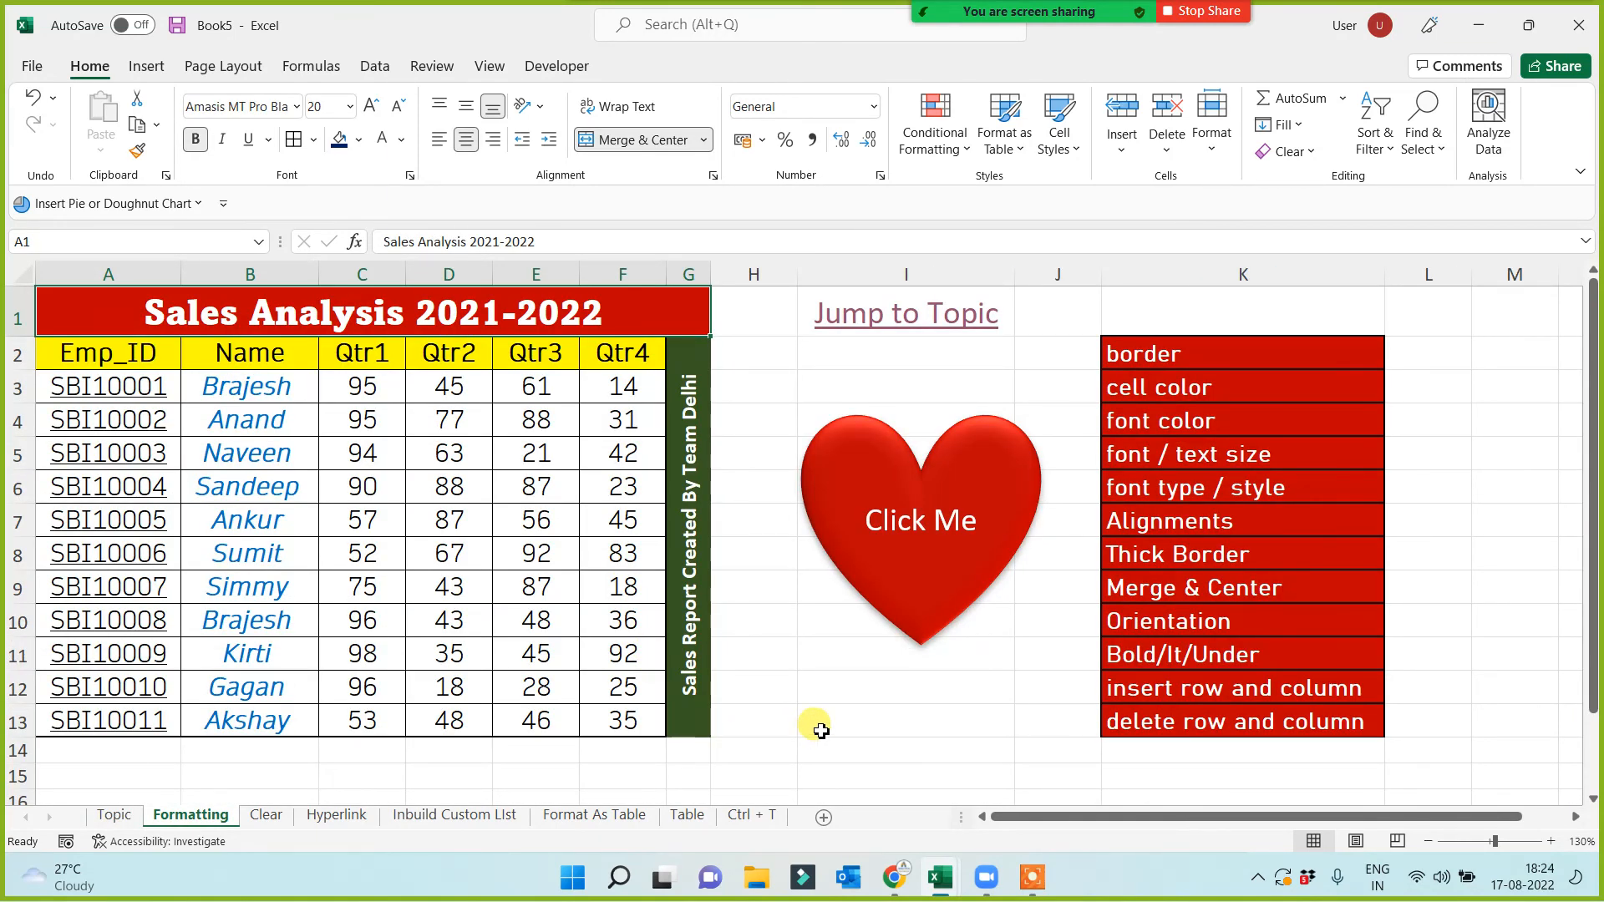
Copy the linked heart and paste it at cell G9 of the Clear sheet
right_click(924, 568)
left_click(972, 297)
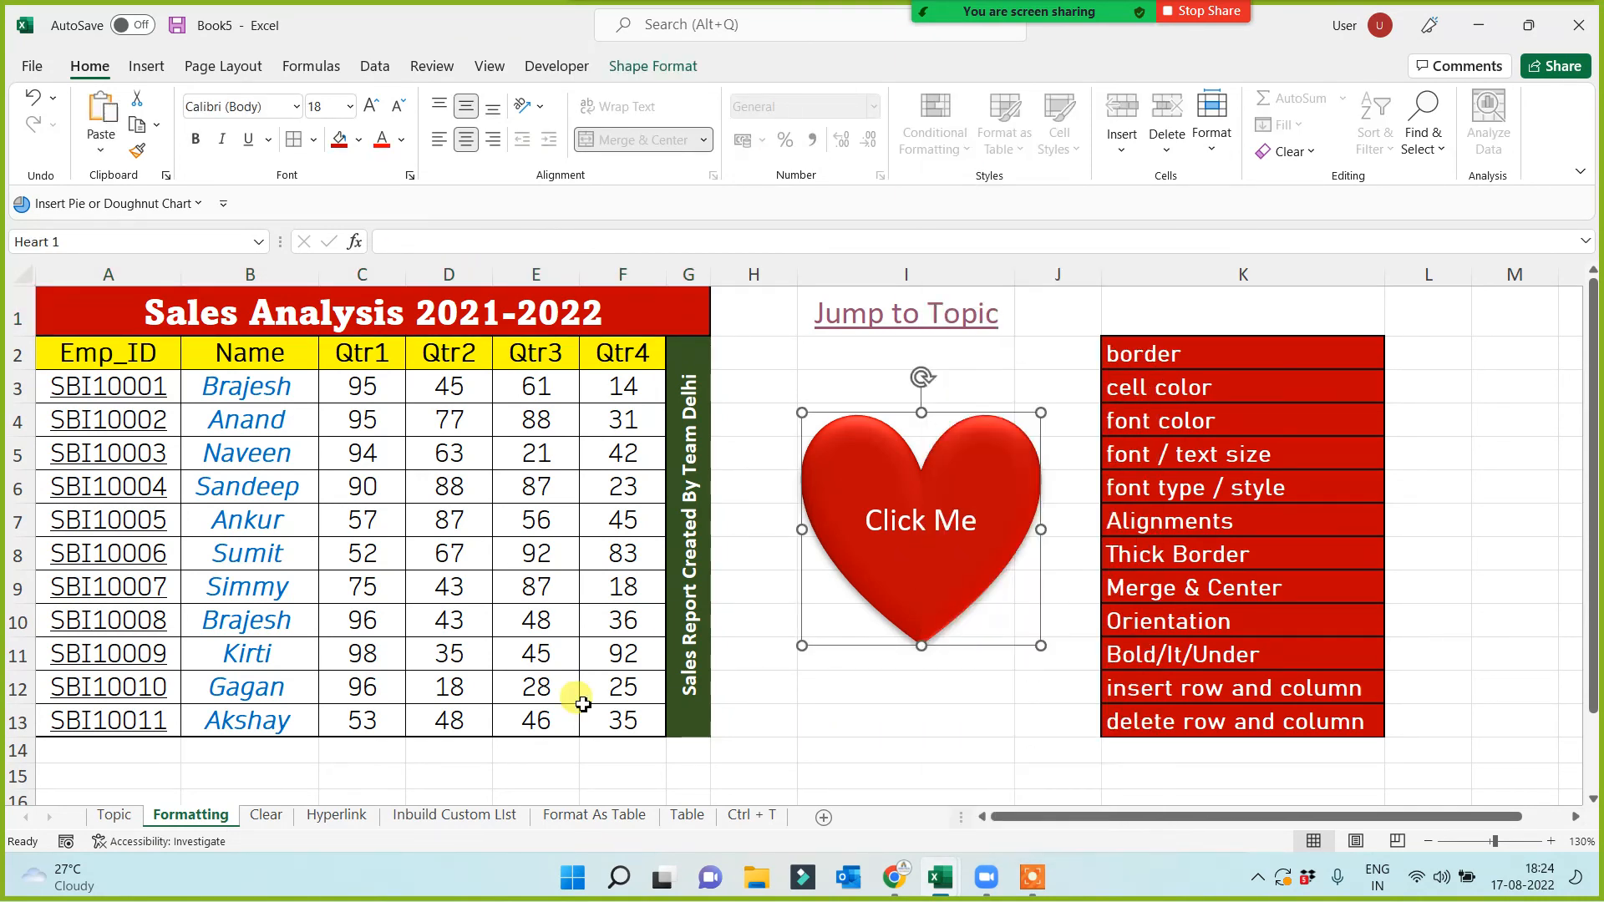
left_click(265, 814)
left_click(808, 609)
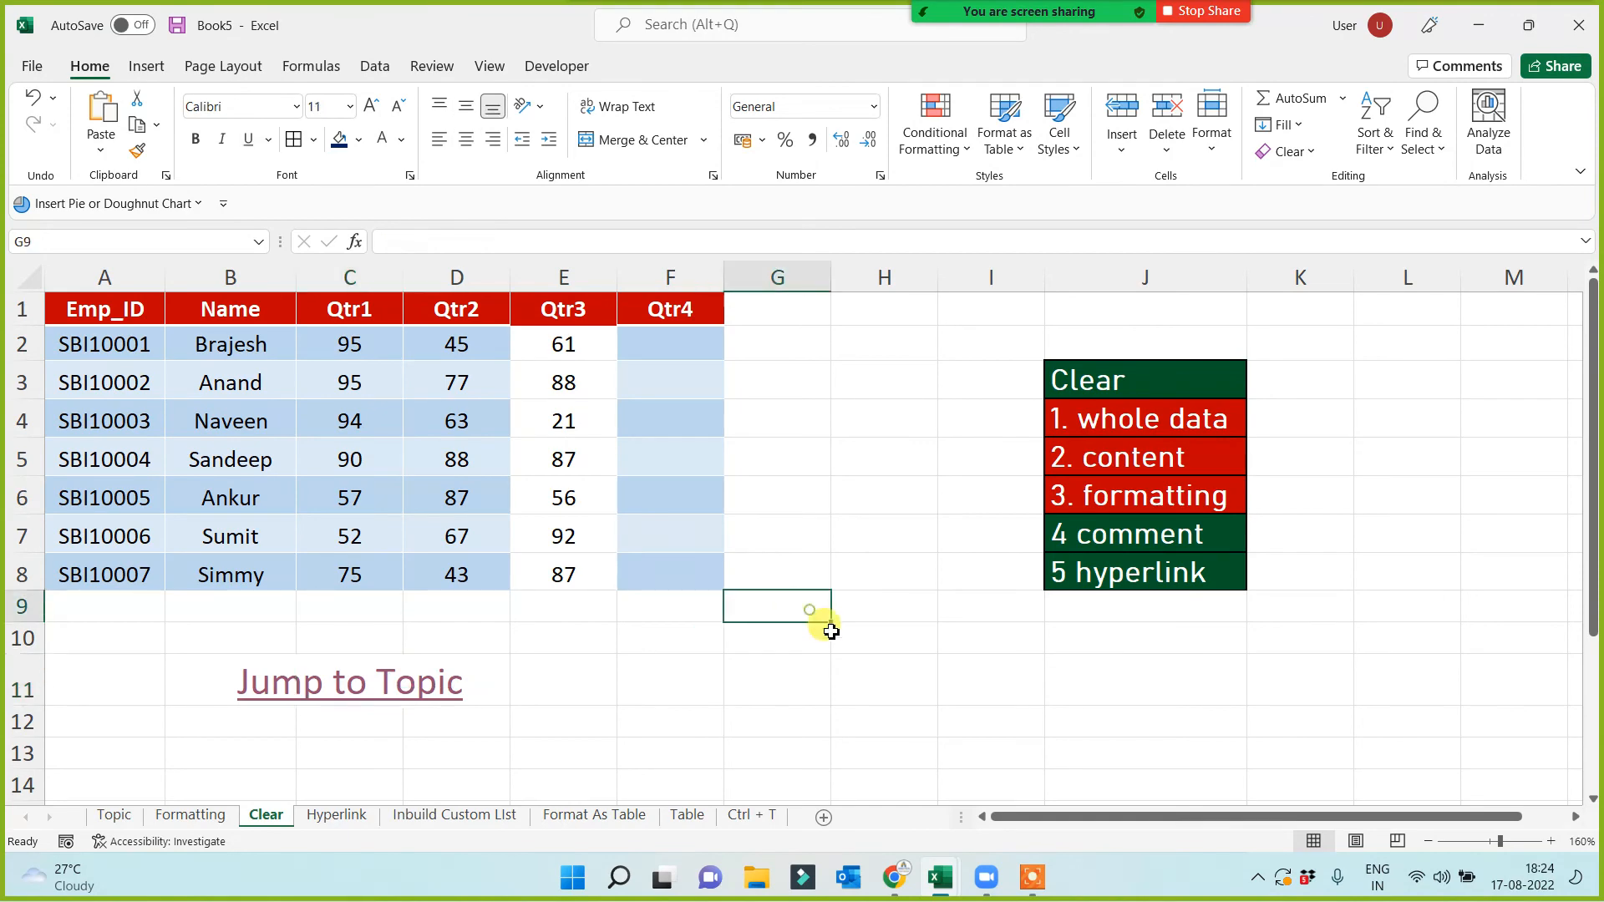
key("ctrl+v")
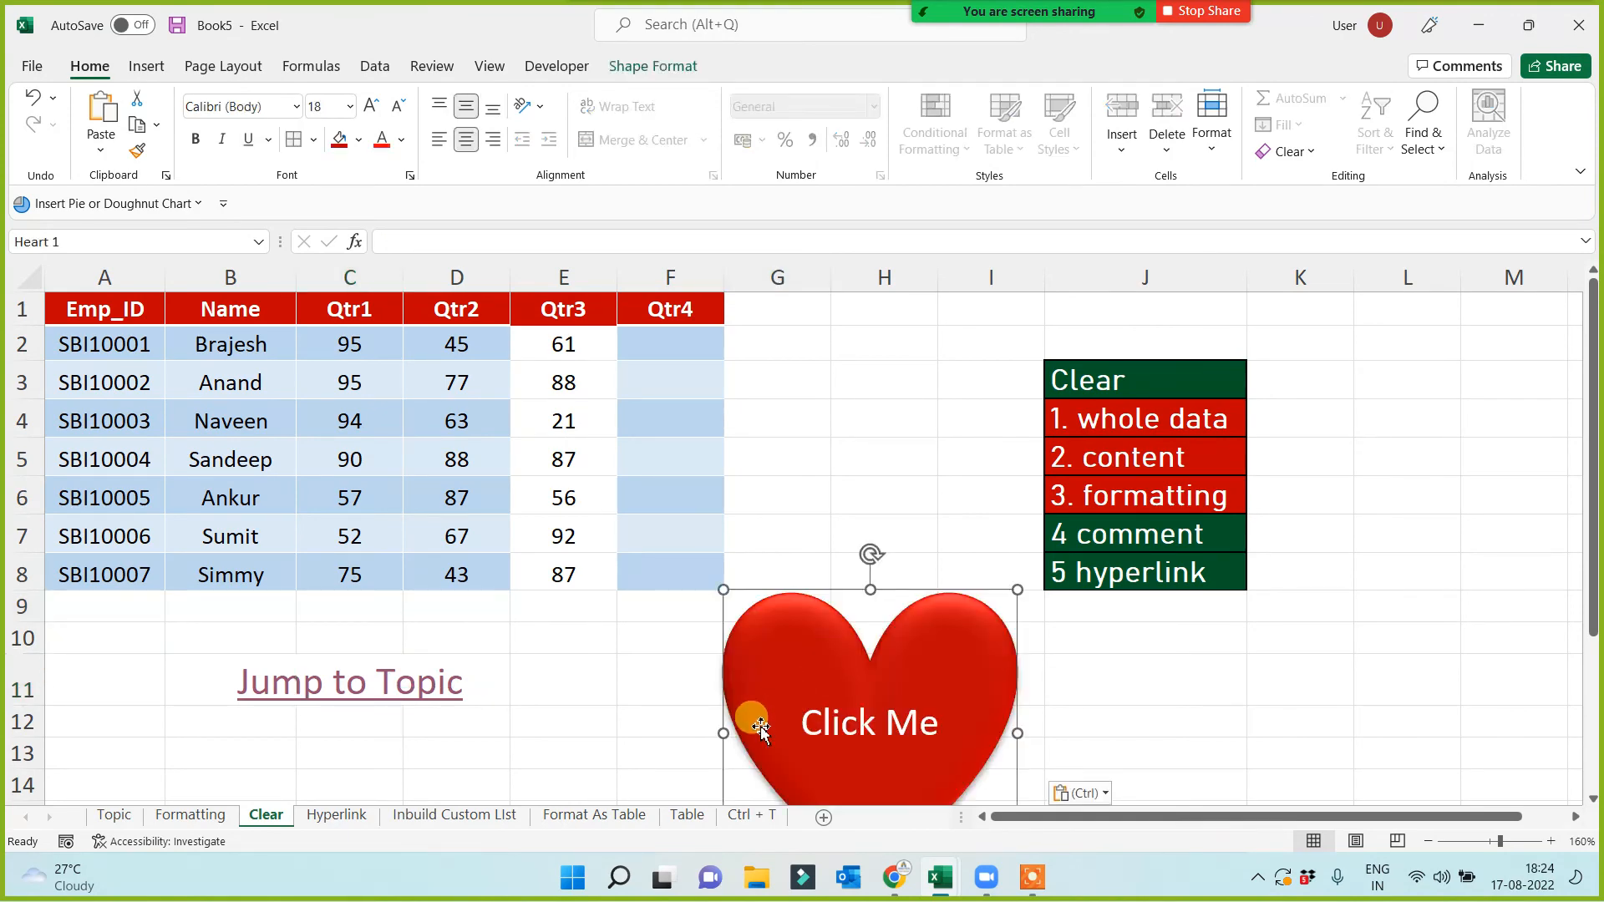
Paste the heart at D13 of the Inbuild Custom List sheet and shrink it to fit beside the Jump to Topic link
left_click(451, 815)
left_click(443, 616)
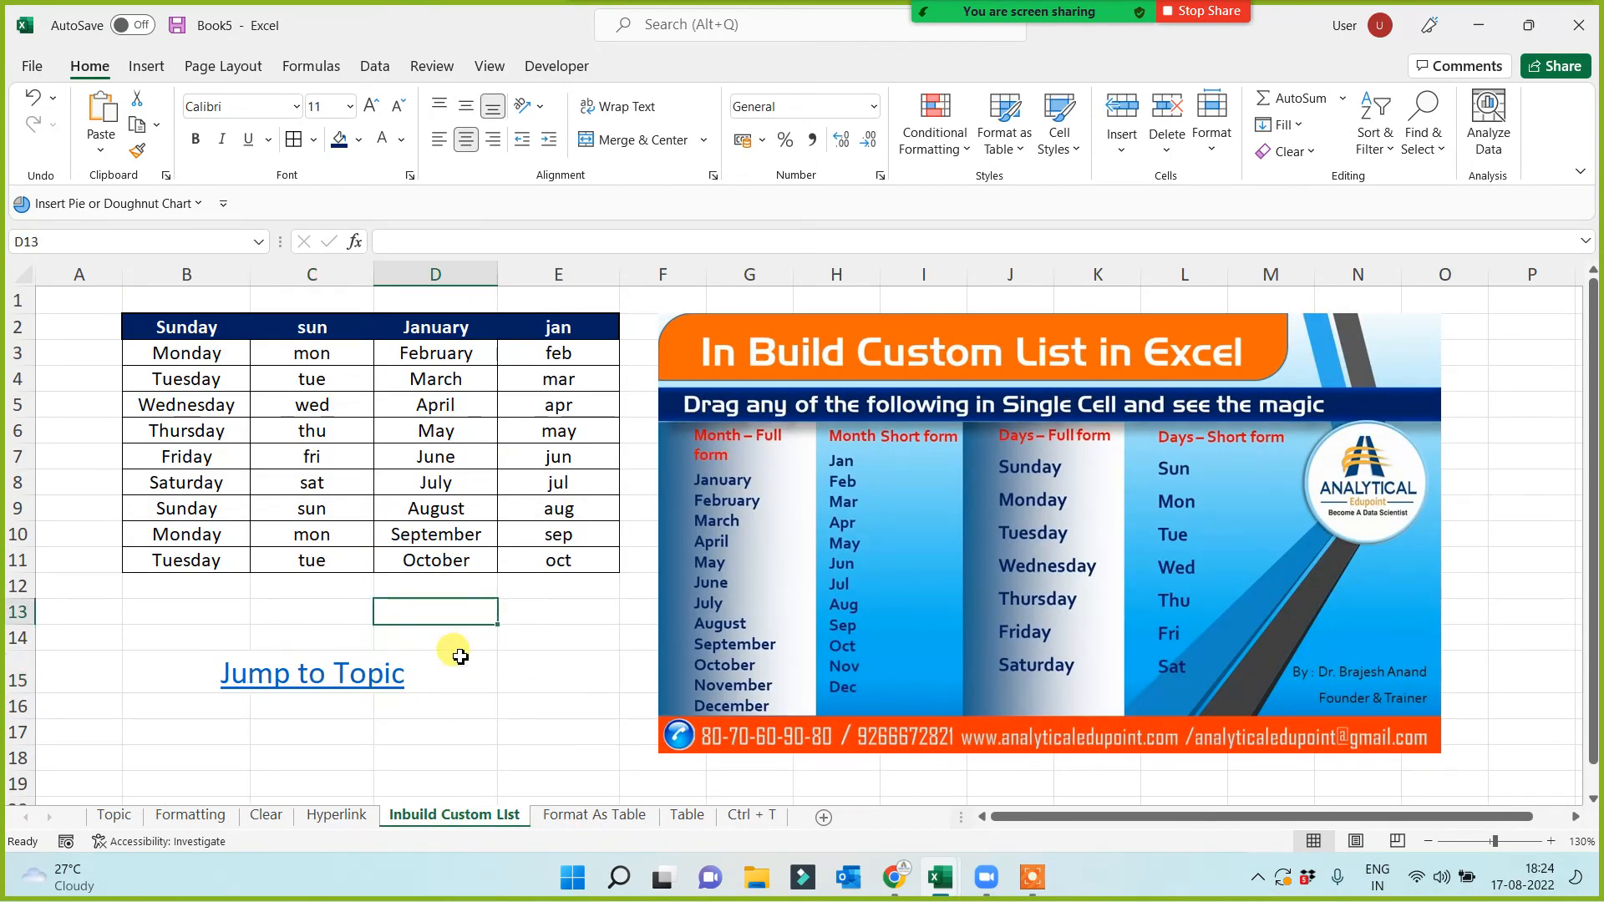
key("ctrl+v")
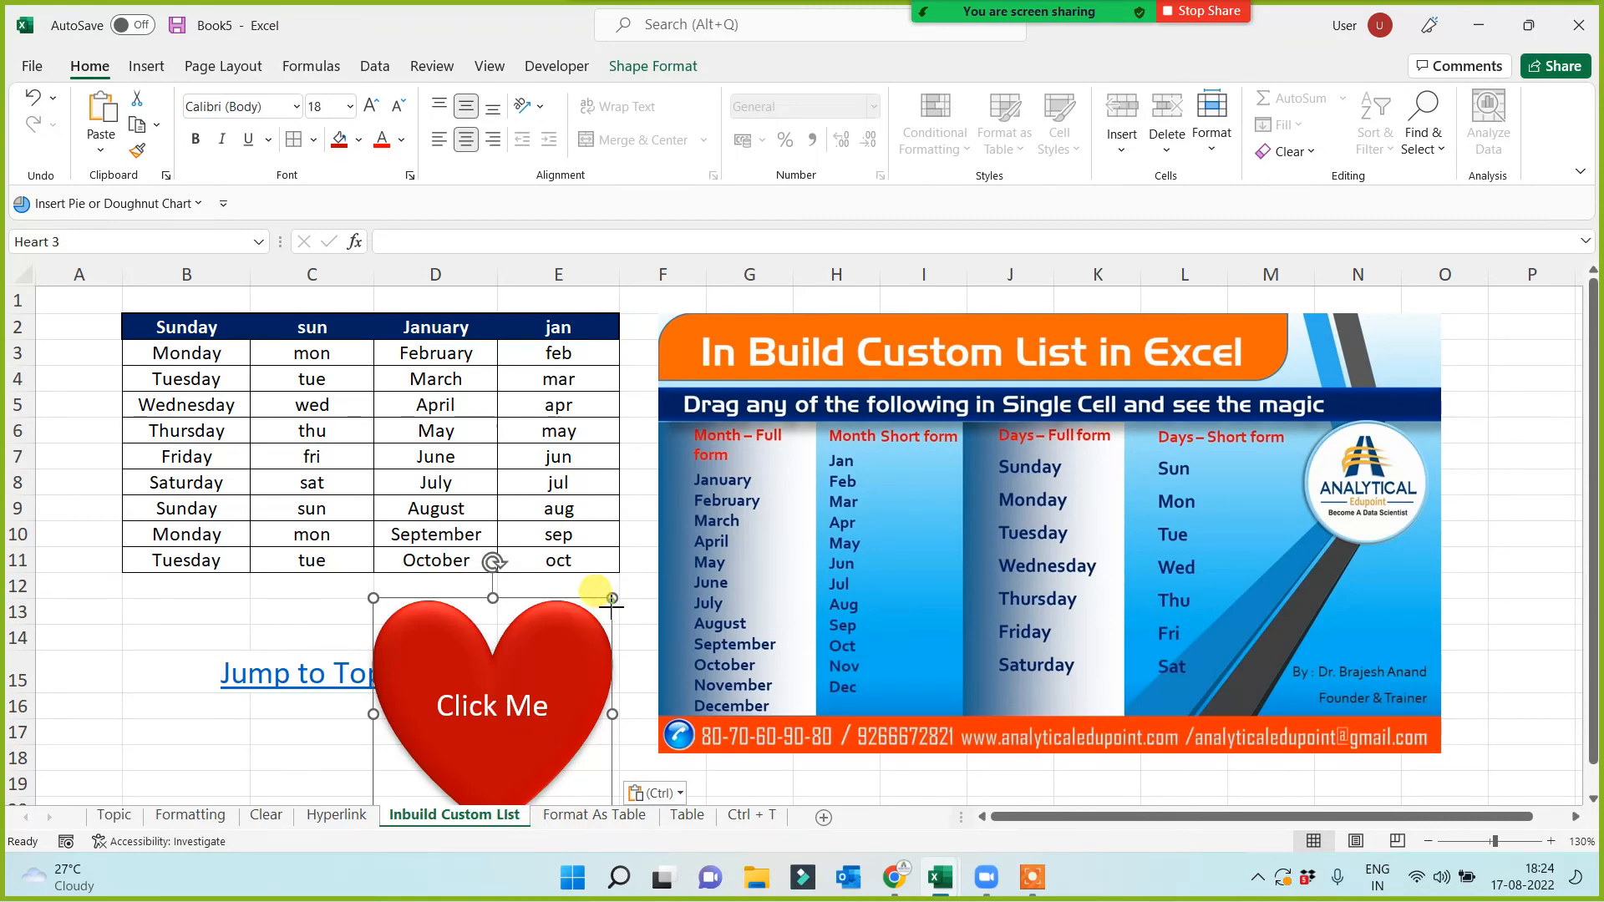
left_click_drag(612, 599, 579, 653)
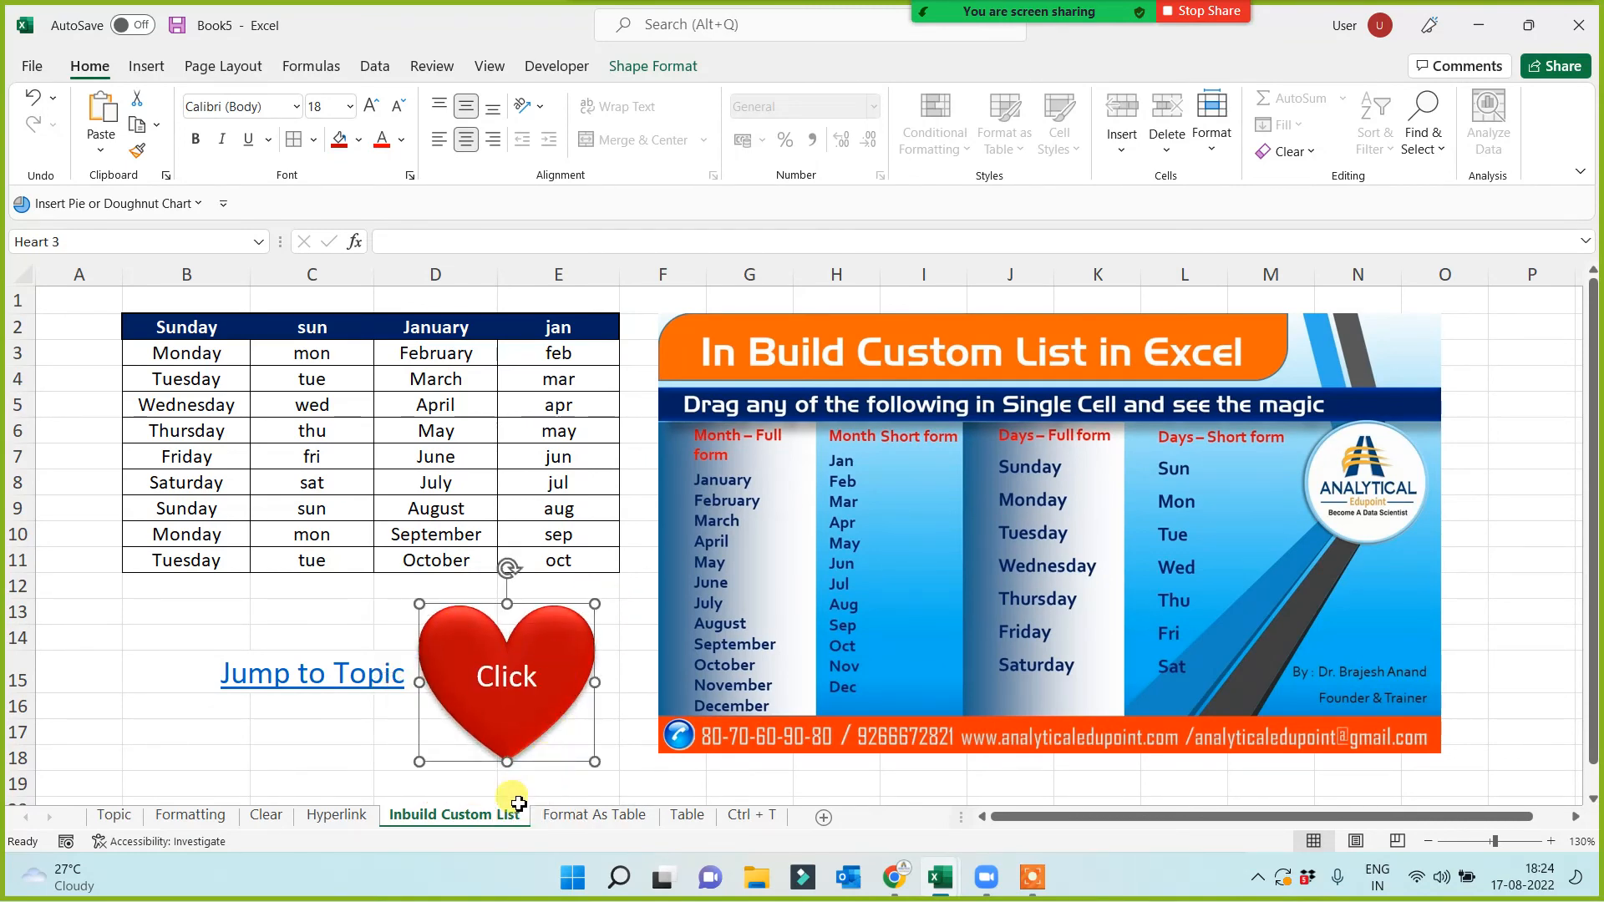
Paste the linked heart at cell H6 of the Hyperlink sheet and deselect it
left_click(334, 815)
left_click(1161, 365)
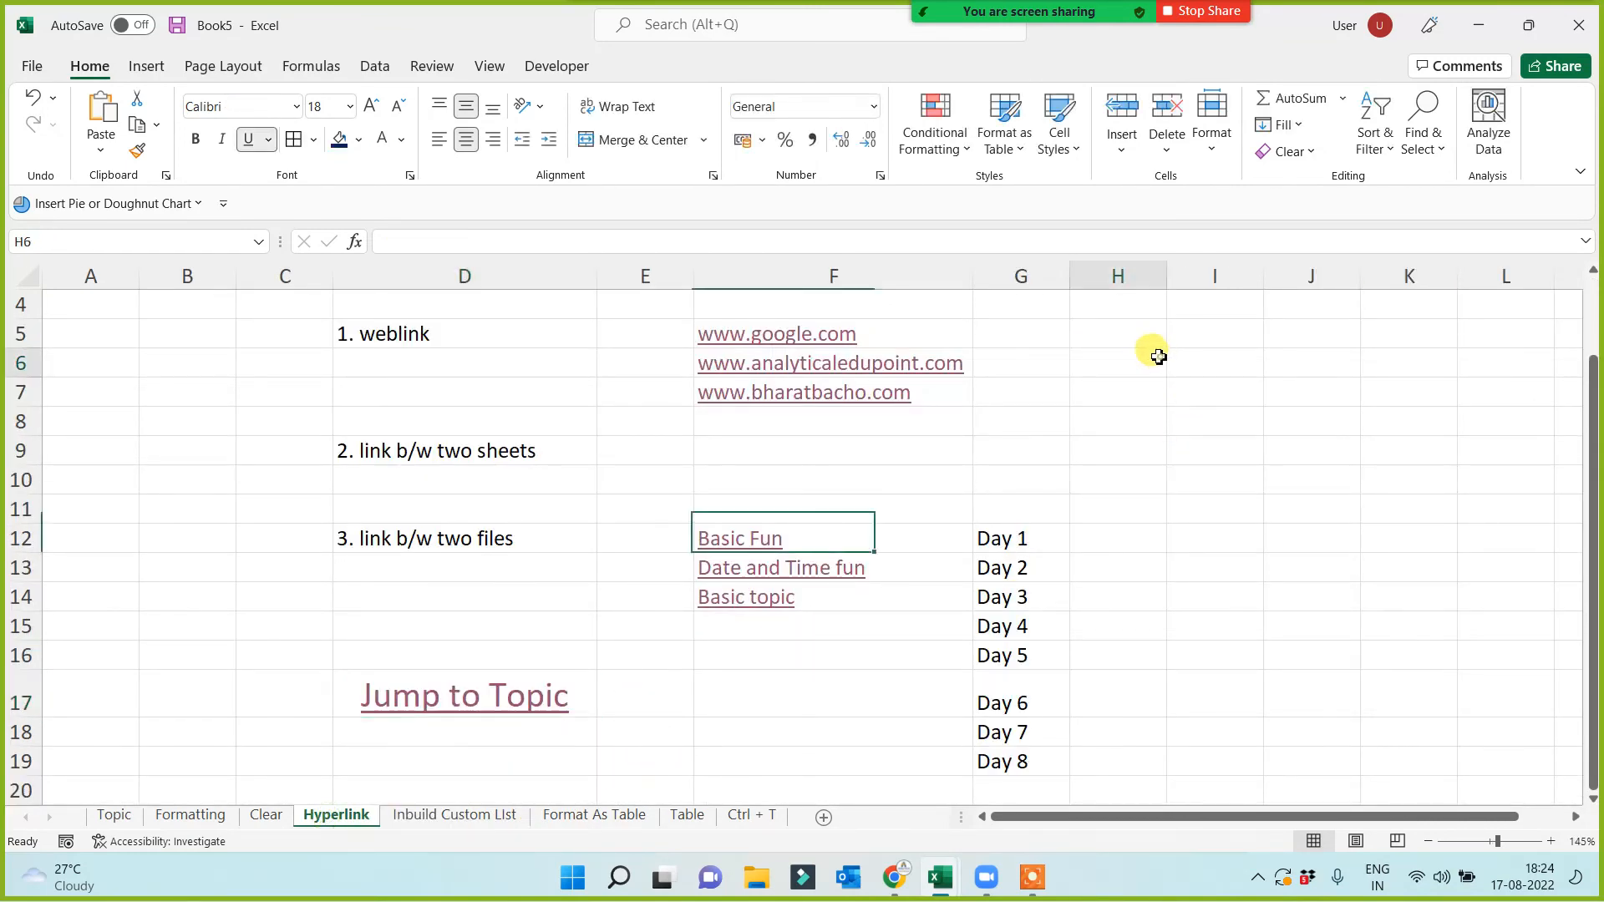
key("ctrl+v")
left_click(1174, 659)
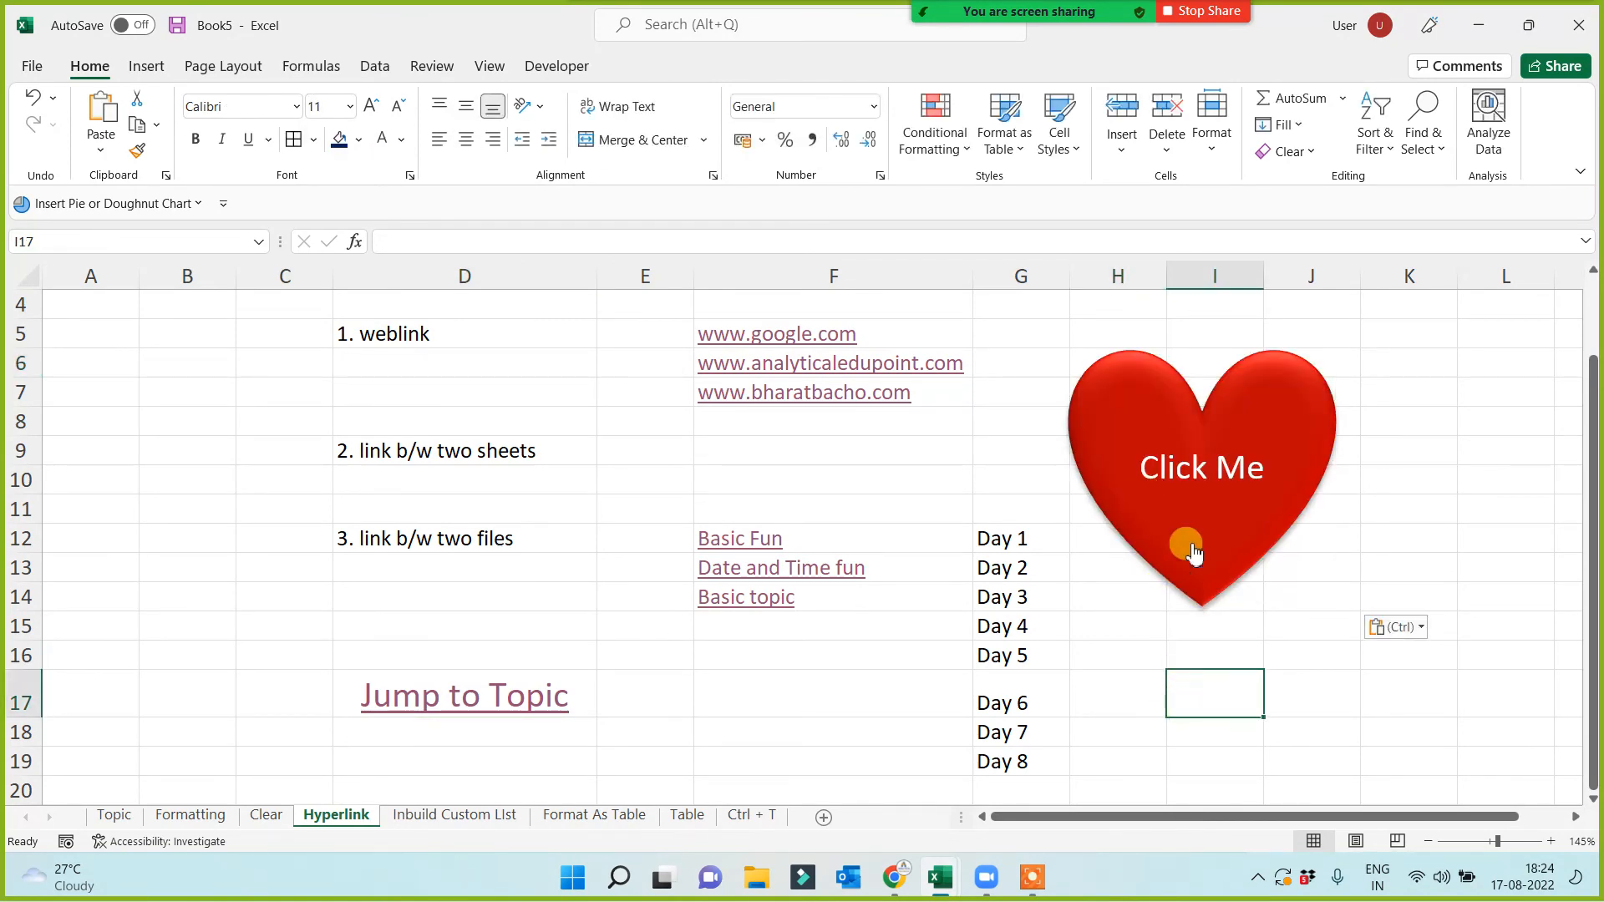
Test the heart links on the Hyperlink and Clear sheets and the Formatting sheet's Jump to Topic link, moving between sheets through the Topic index
left_click(1186, 535)
left_click(298, 399)
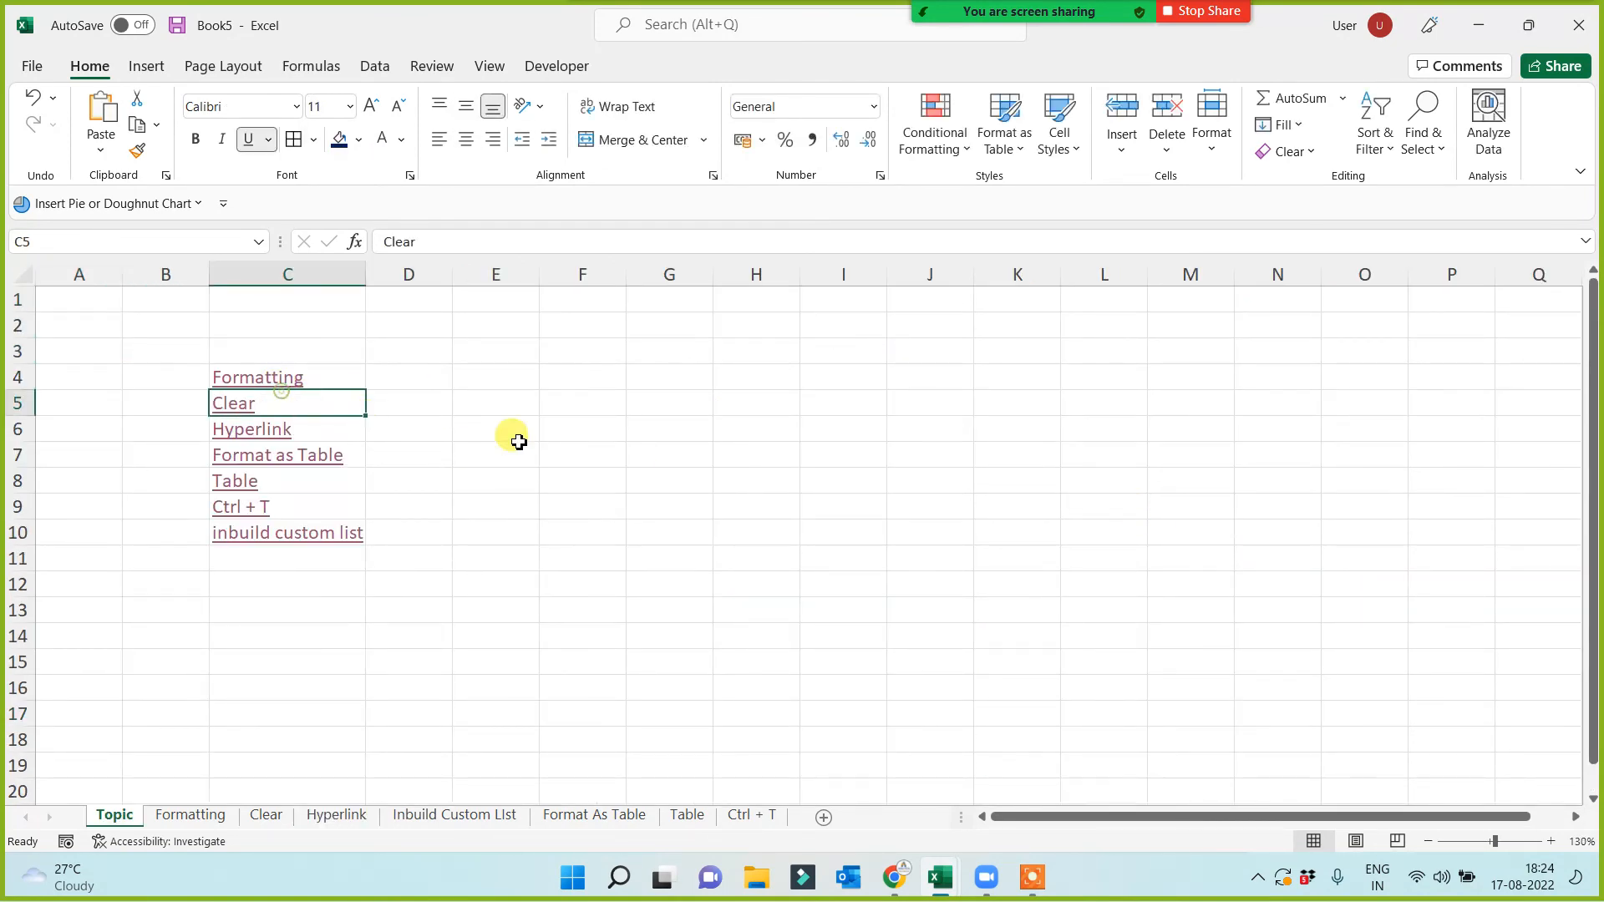
left_click(238, 373)
left_click(239, 373)
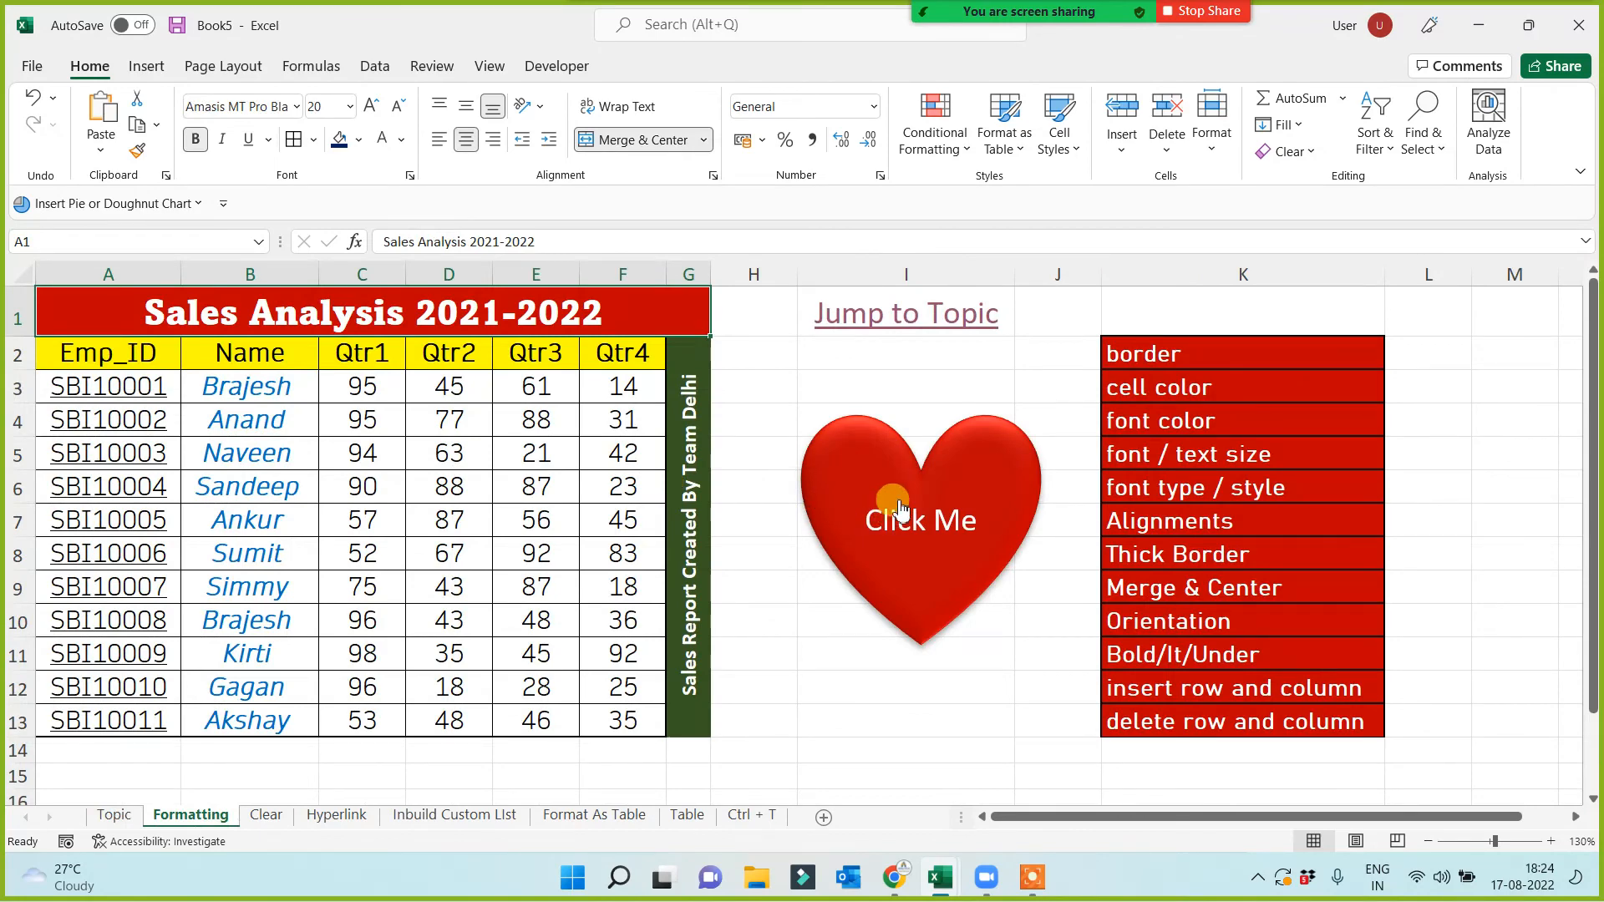
left_click(898, 322)
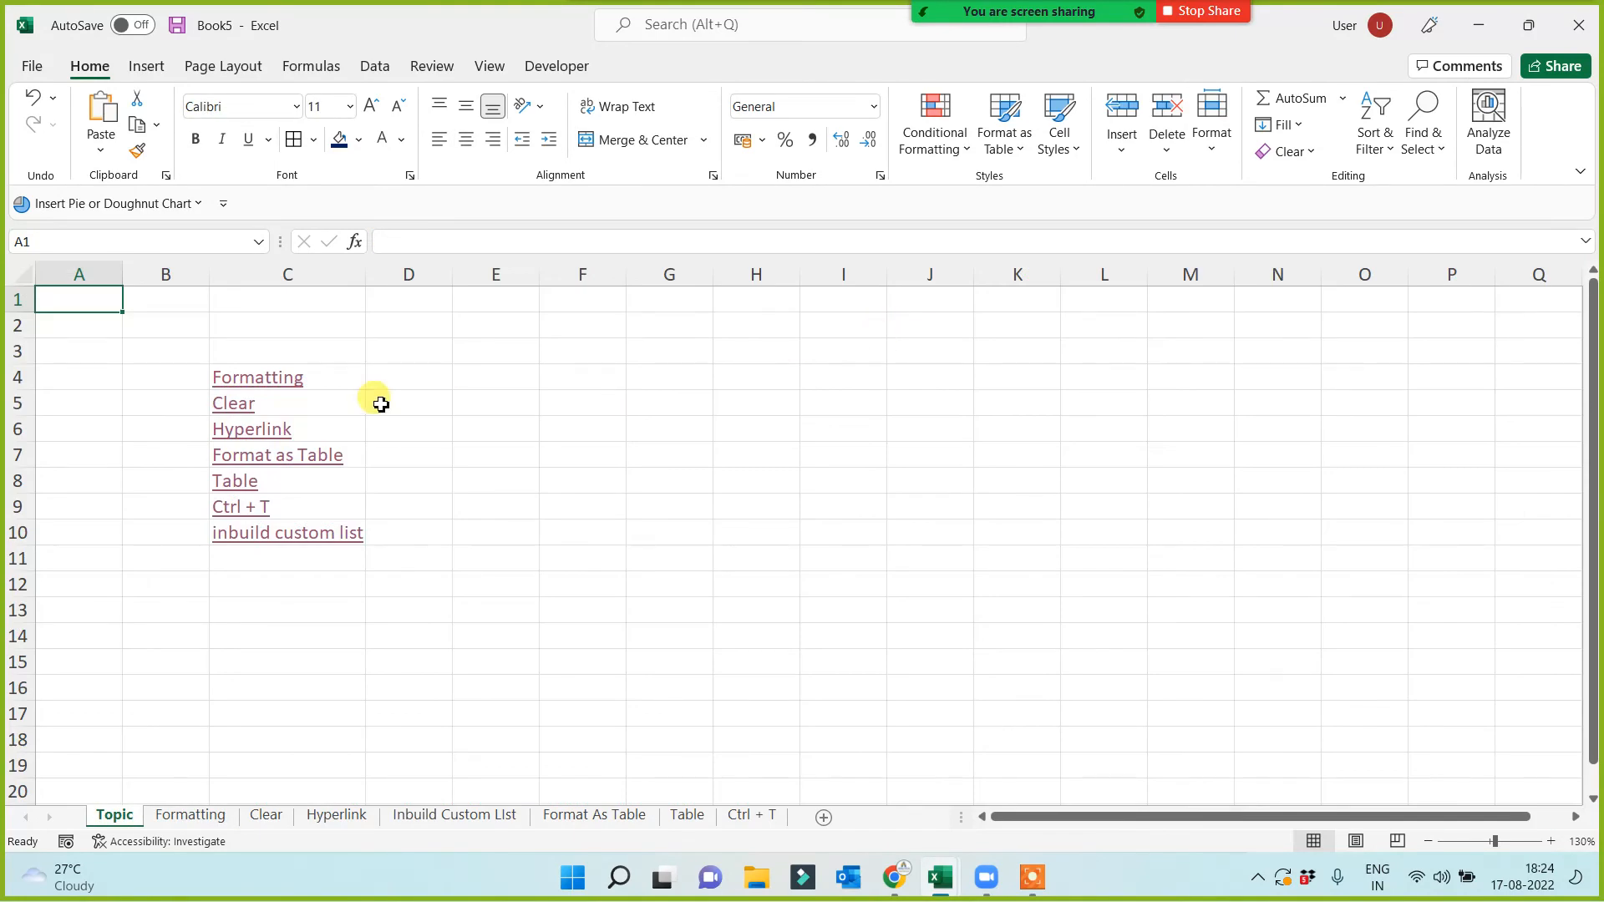
left_click(238, 405)
left_click(967, 673)
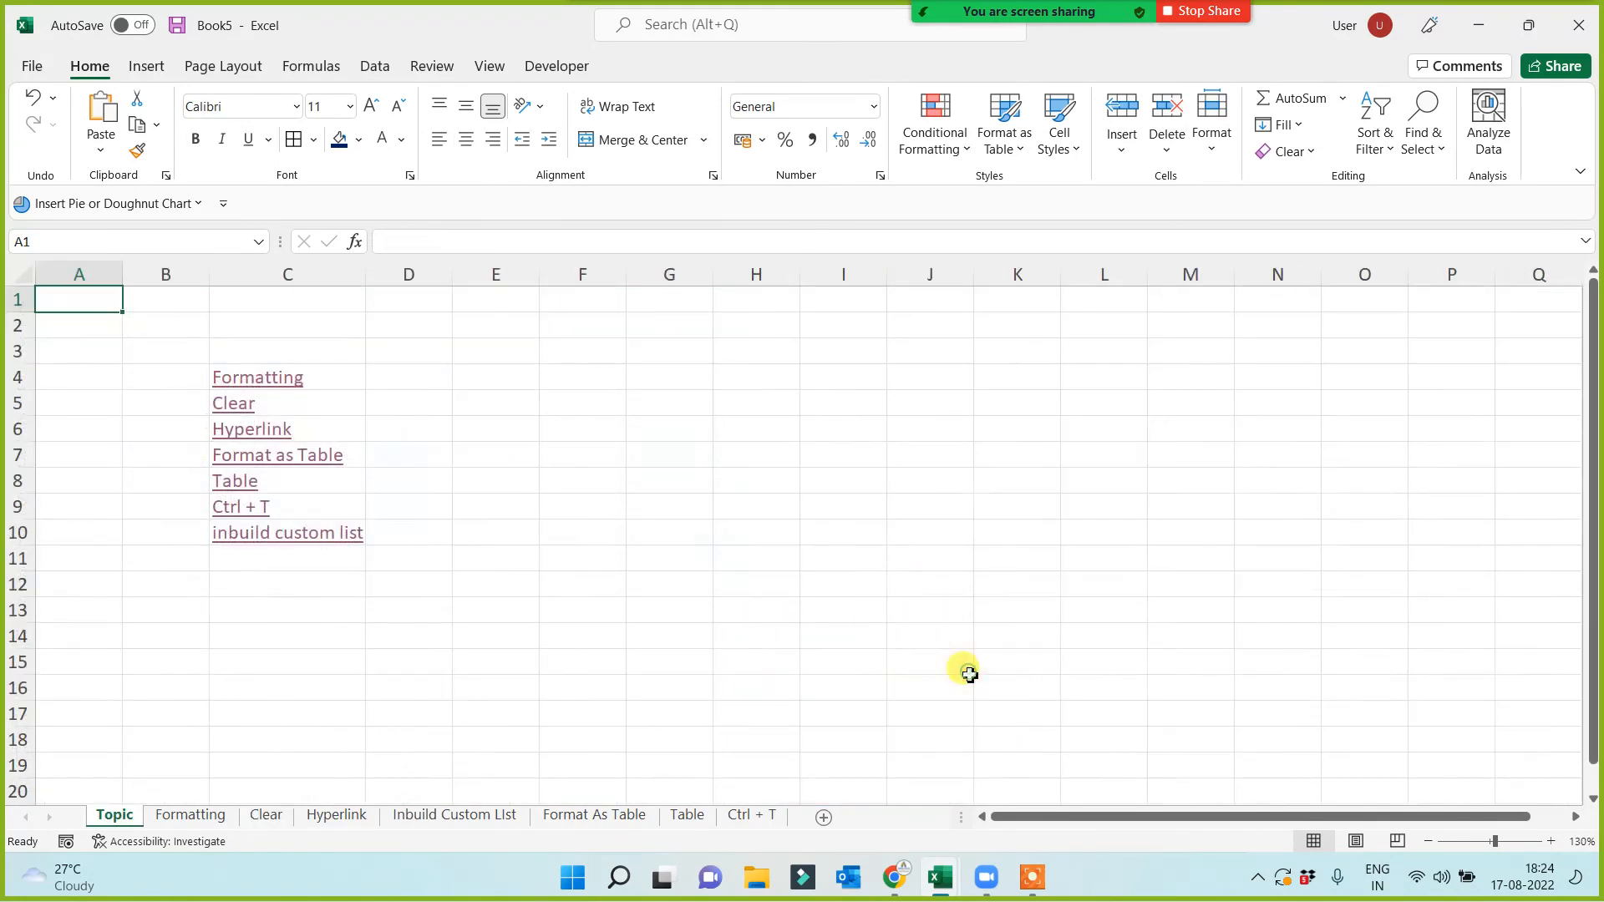
Draw a rounded rectangle about 1.4 cm high and 5.37 cm wide below the heart on the Formatting sheet
left_click(237, 379)
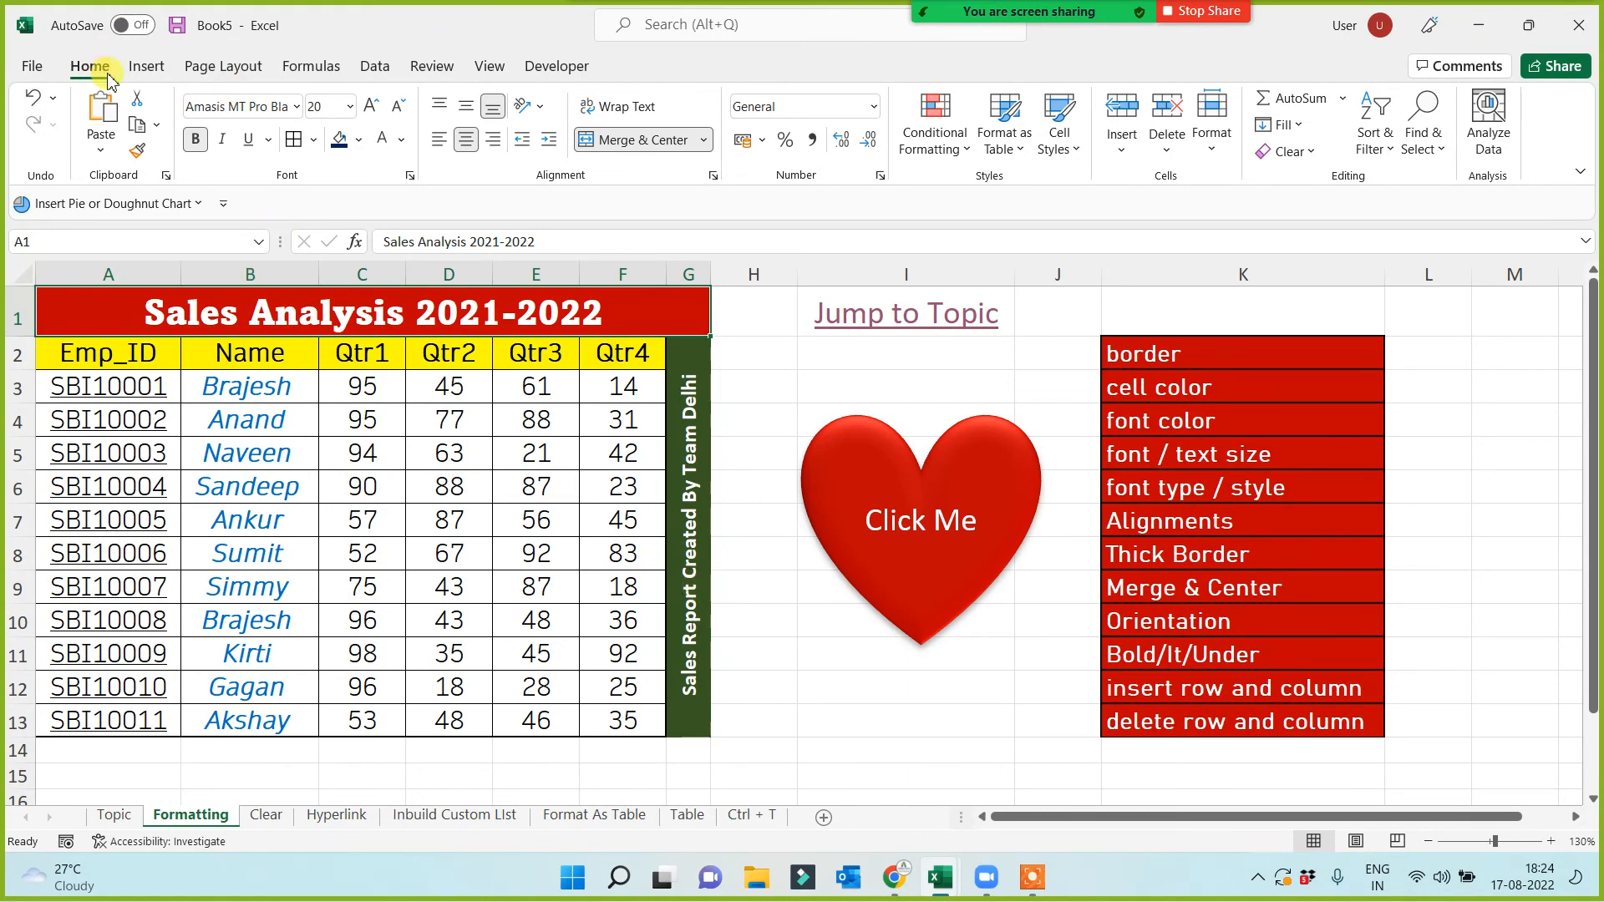
left_click(145, 69)
left_click(271, 146)
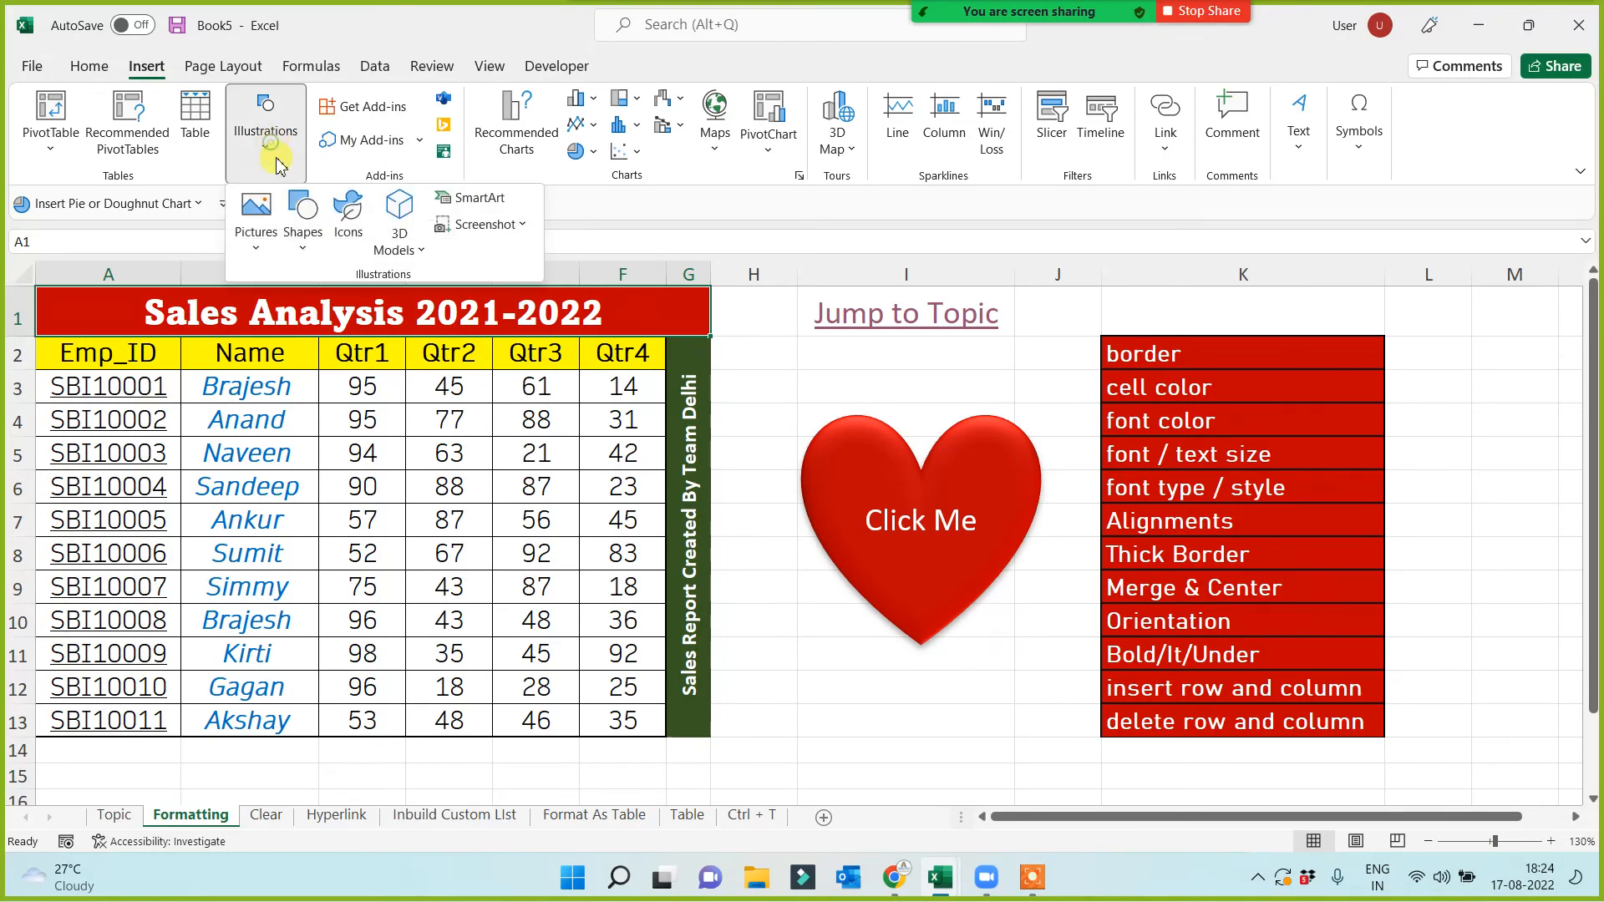
left_click(302, 219)
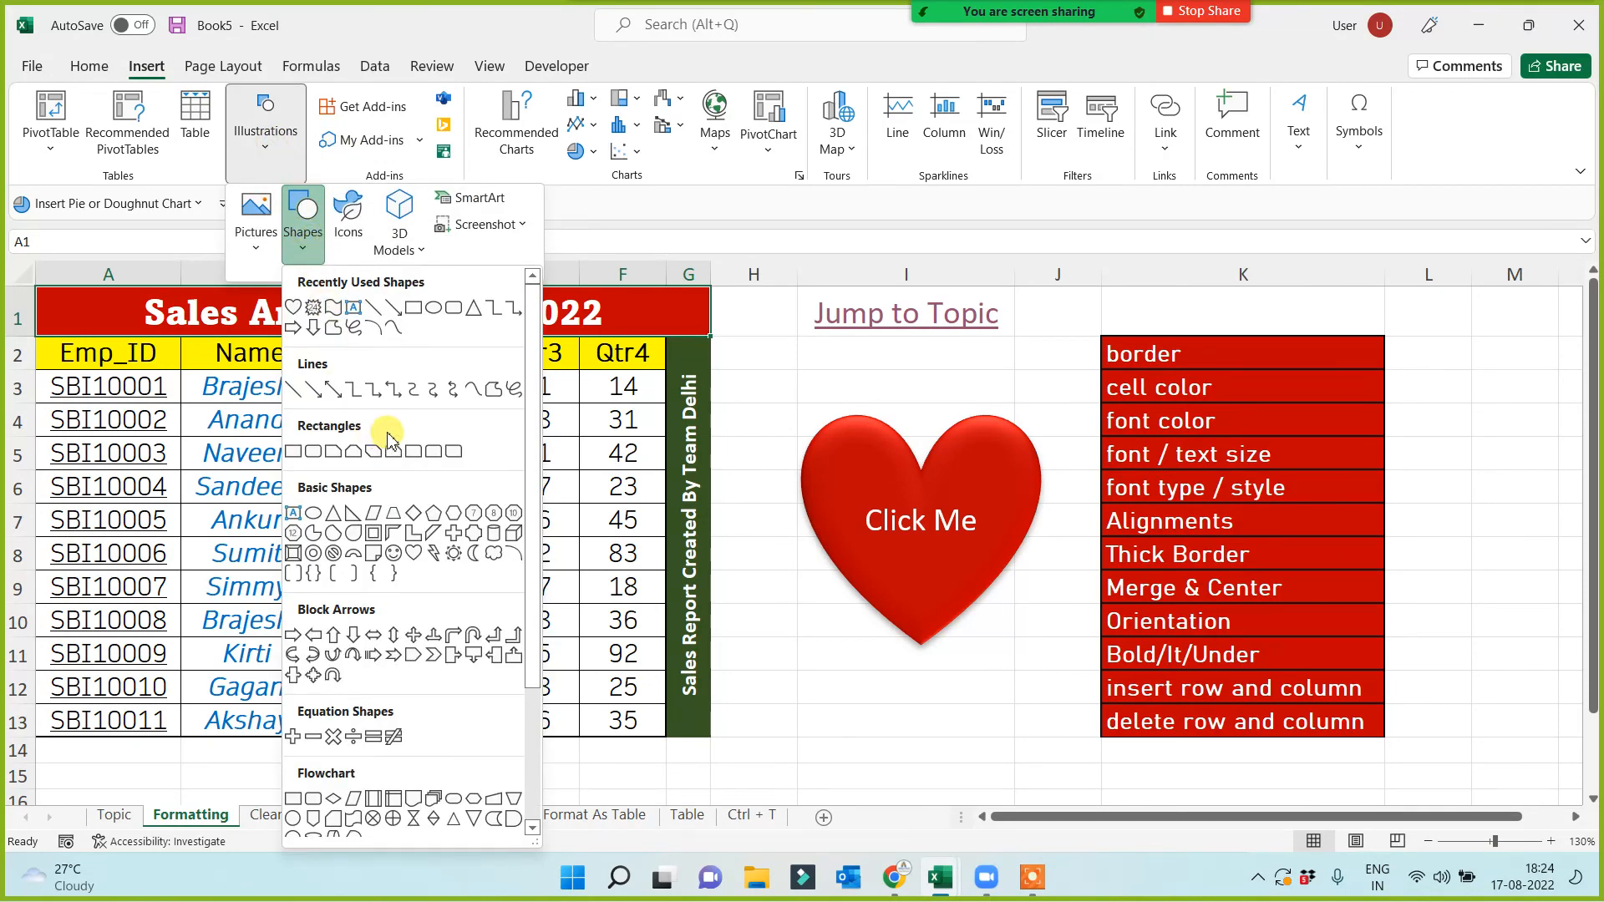
left_click(321, 455)
left_click_drag(777, 656, 1043, 730)
Apply the first preset shape effect to the rounded rectangle below the heart
right_click(932, 704)
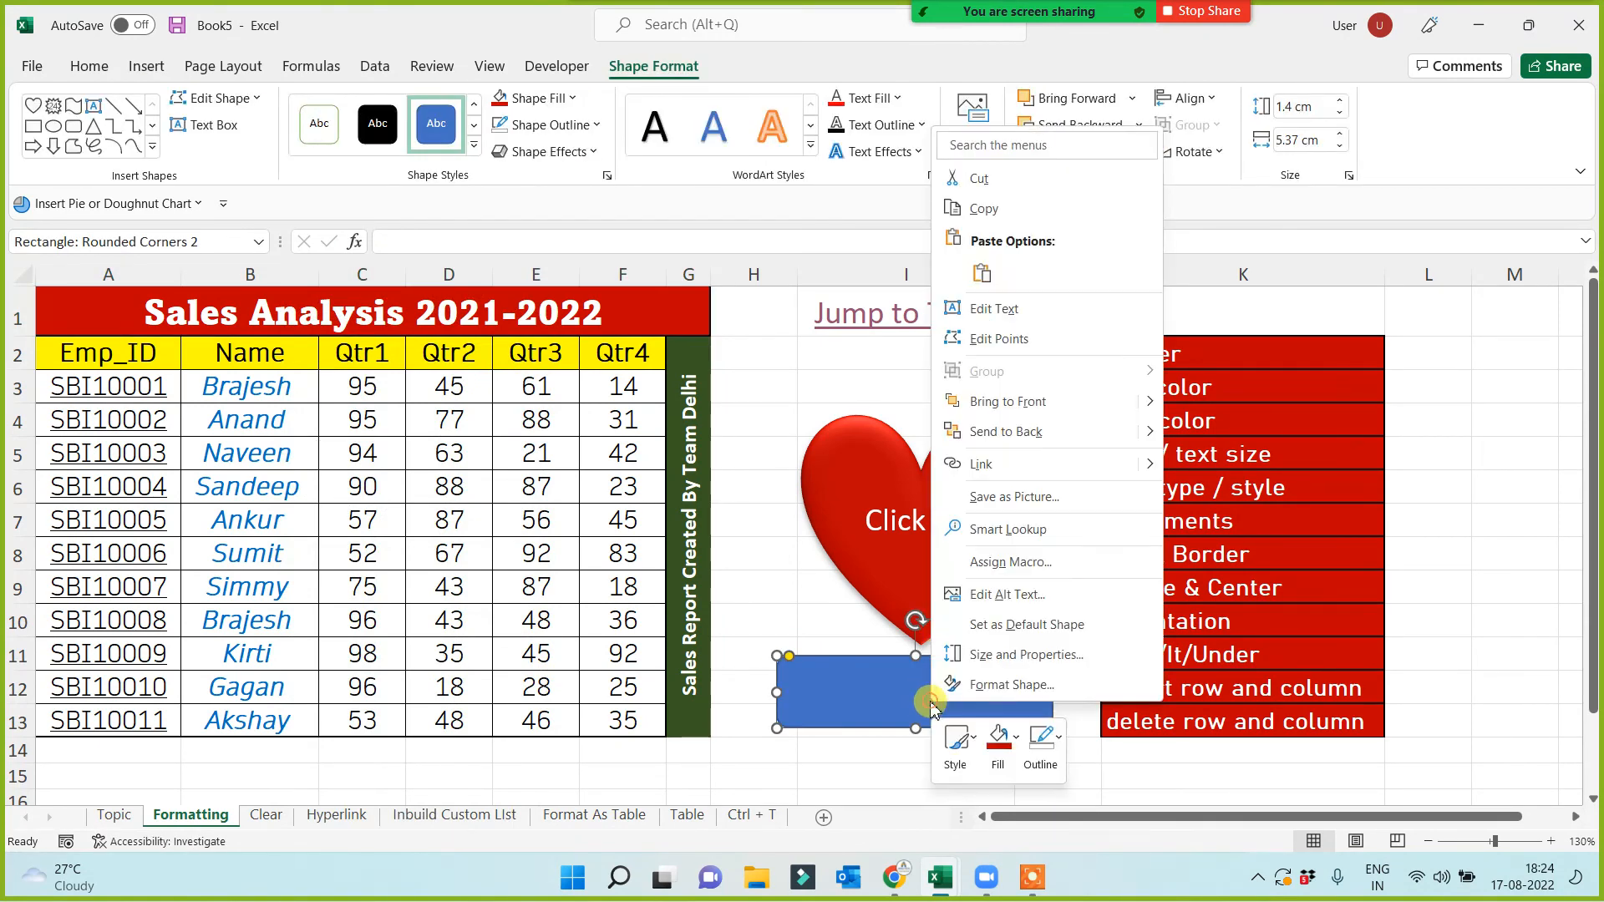
left_click(589, 151)
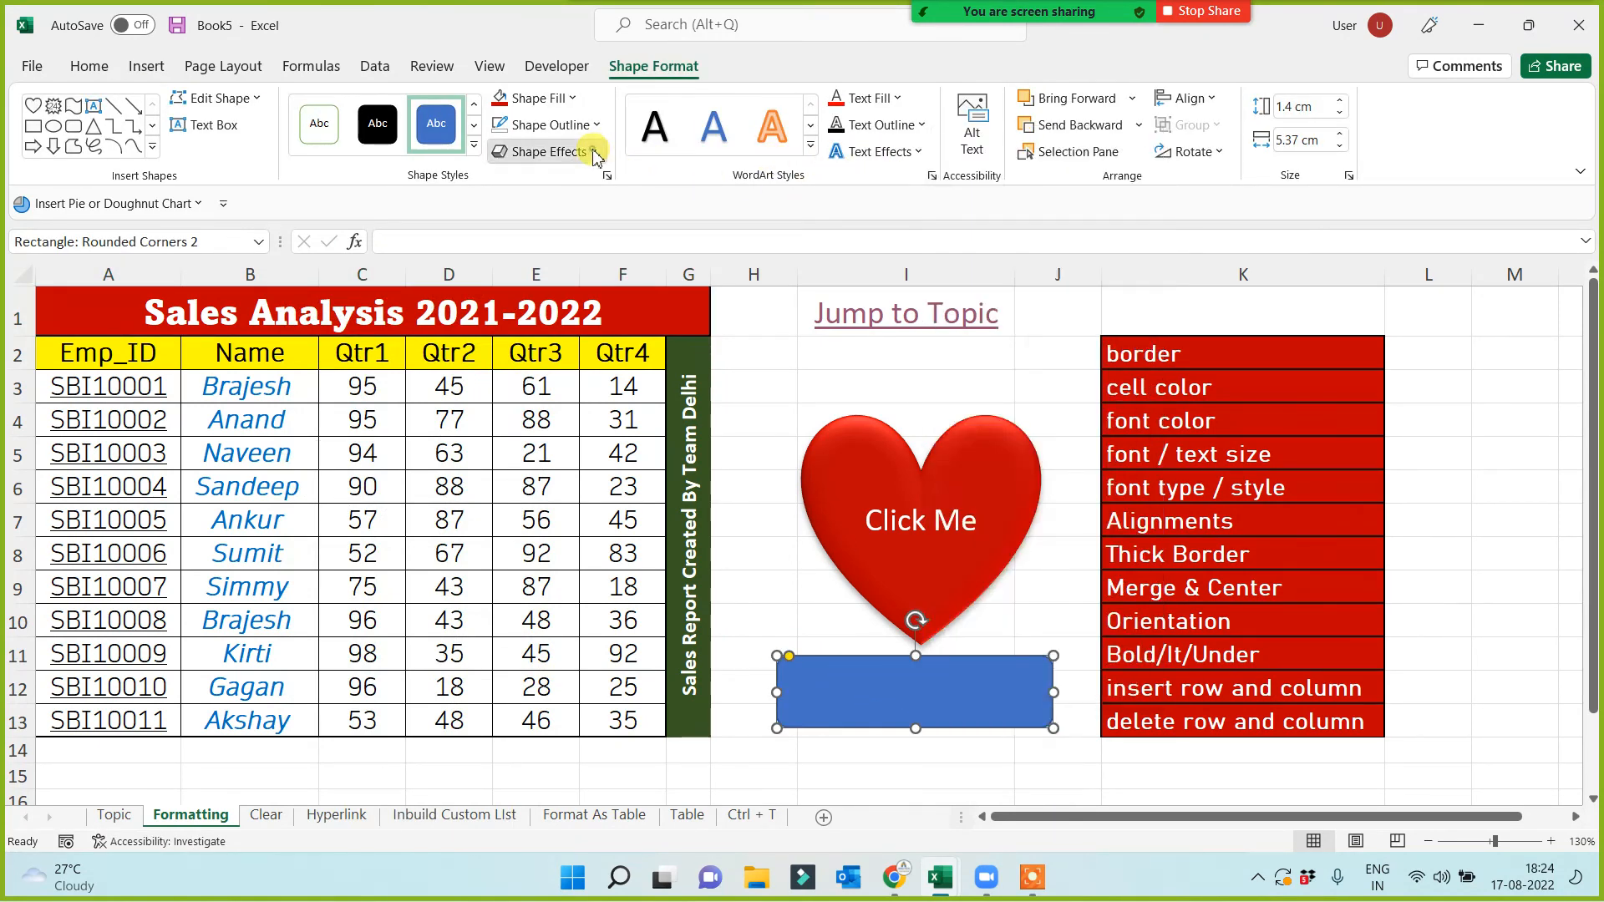
left_click(589, 152)
mouse_move(585, 192)
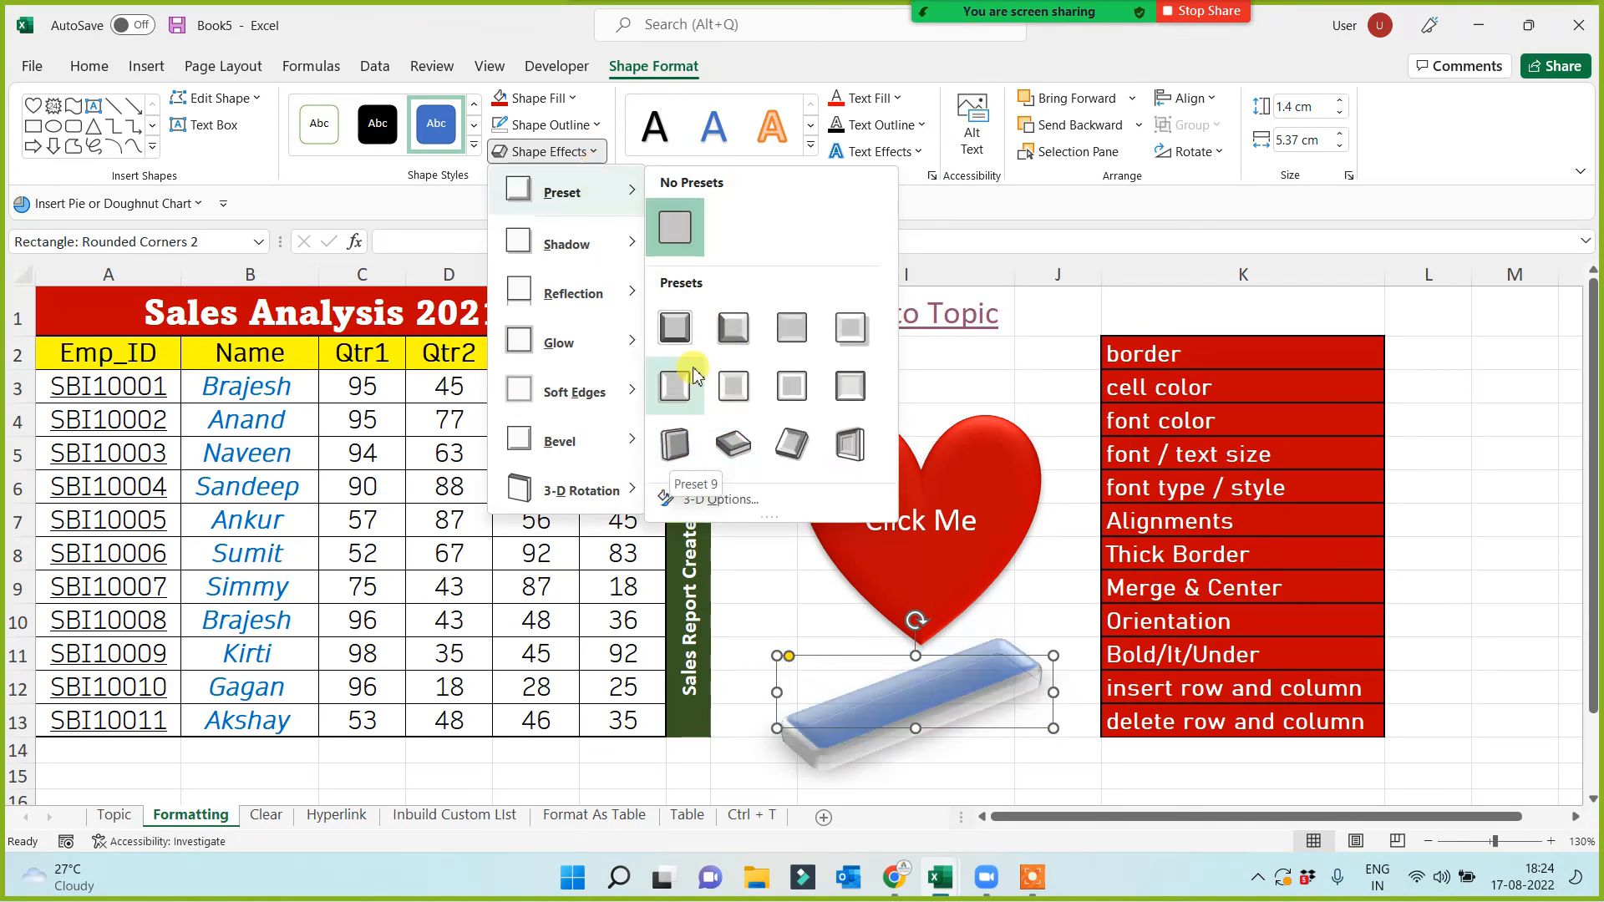
left_click(679, 329)
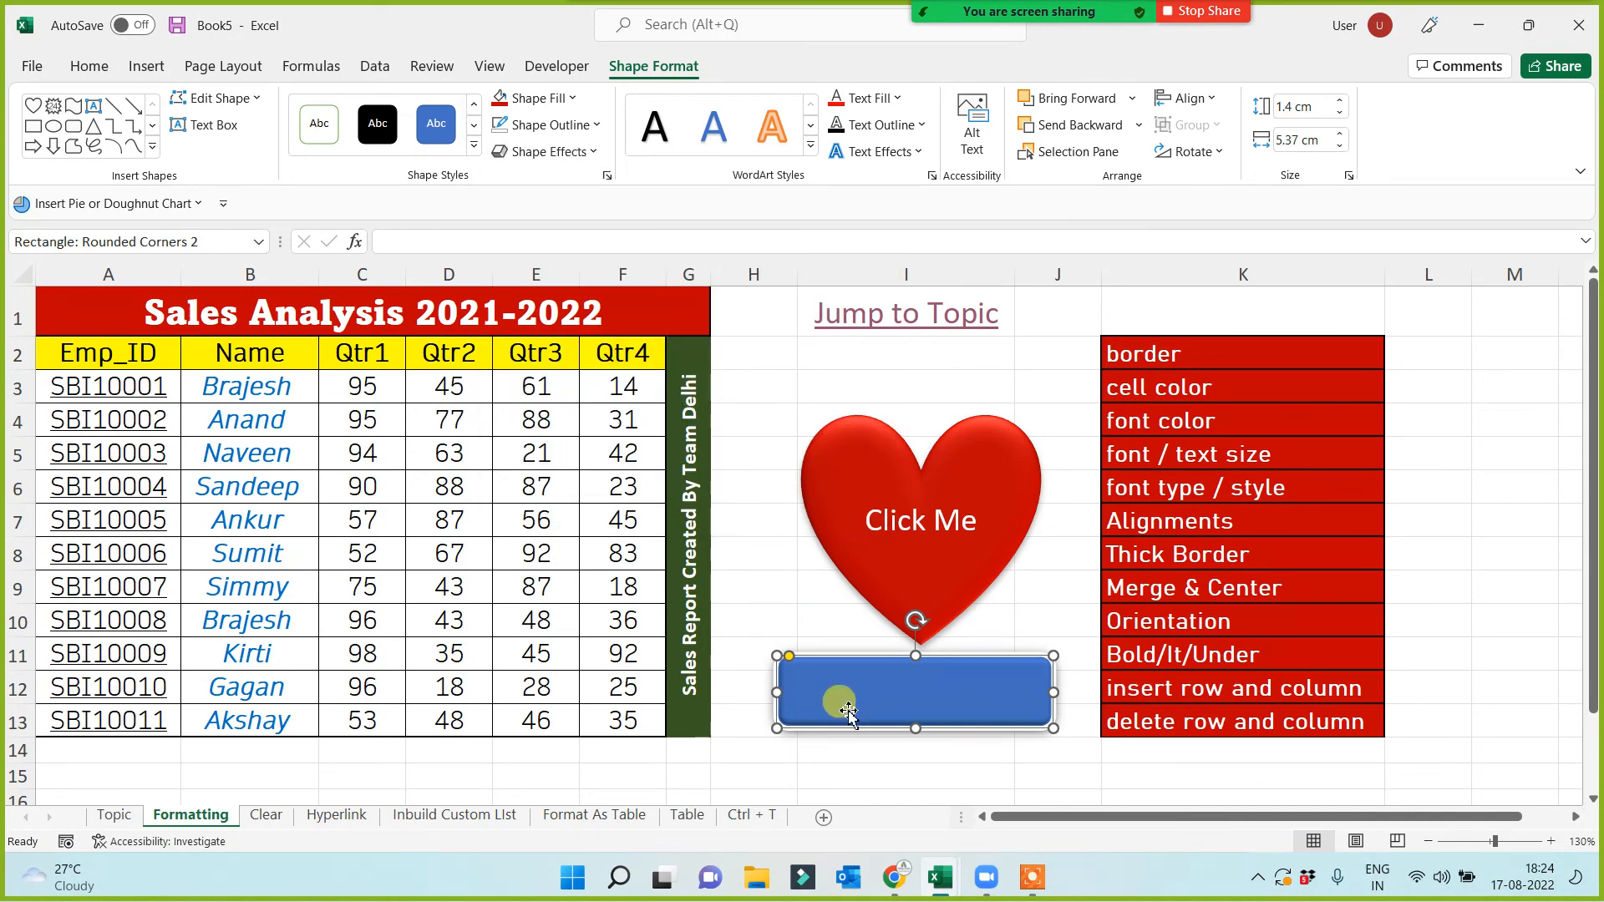
Add the text "Jump to Topic" inside the rounded rectangle and deselect the shape
right_click(902, 687)
left_click(959, 307)
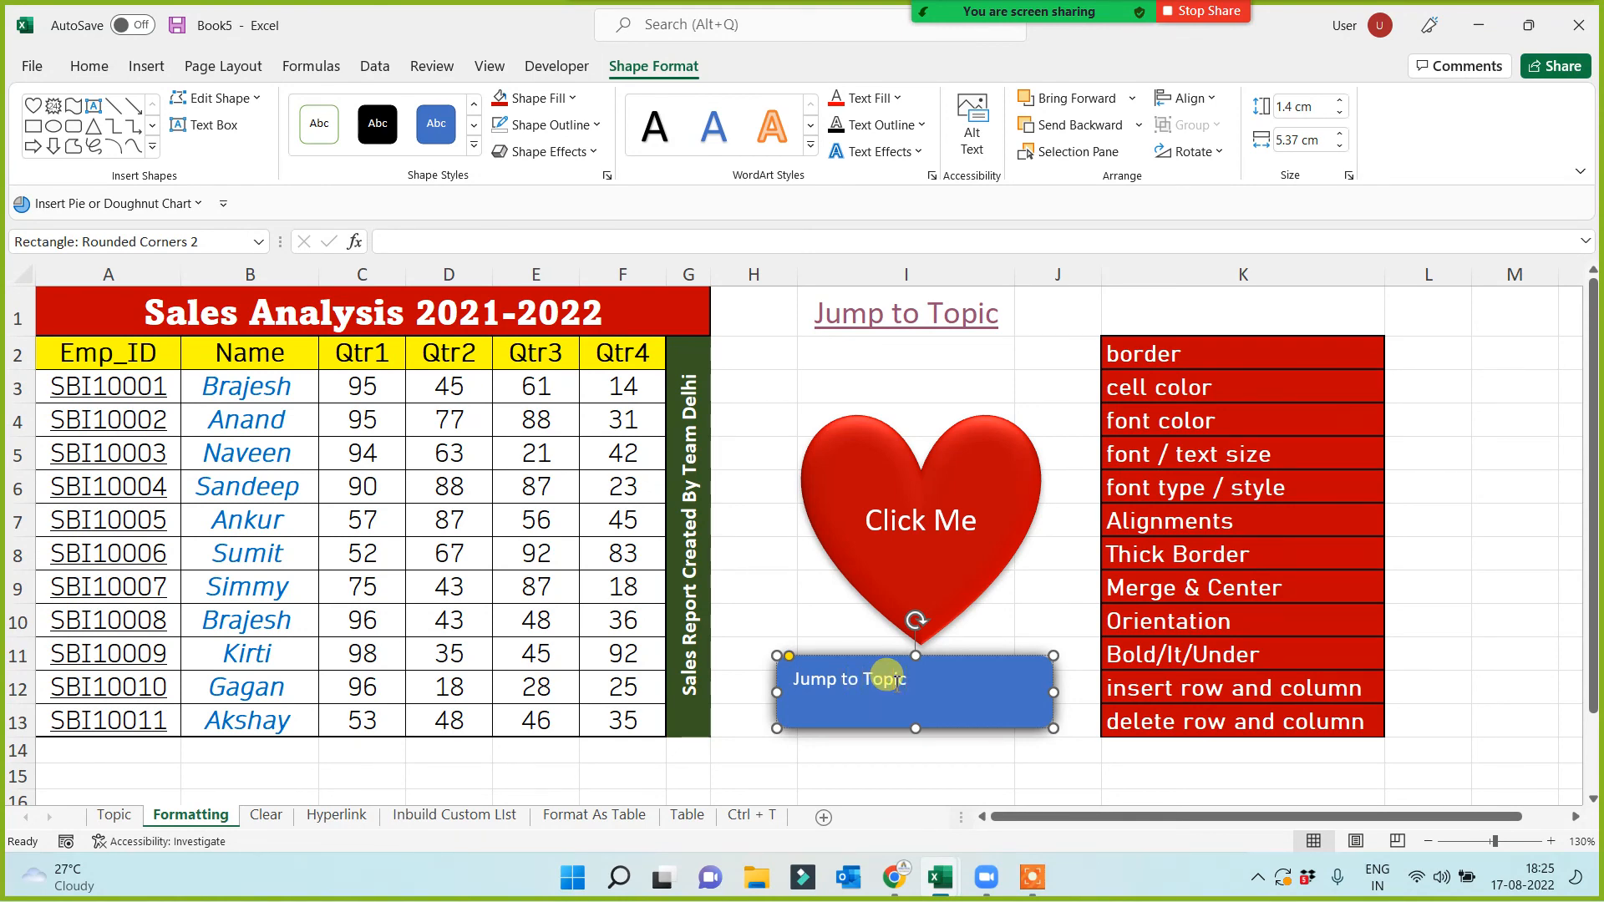
left_click(806, 585)
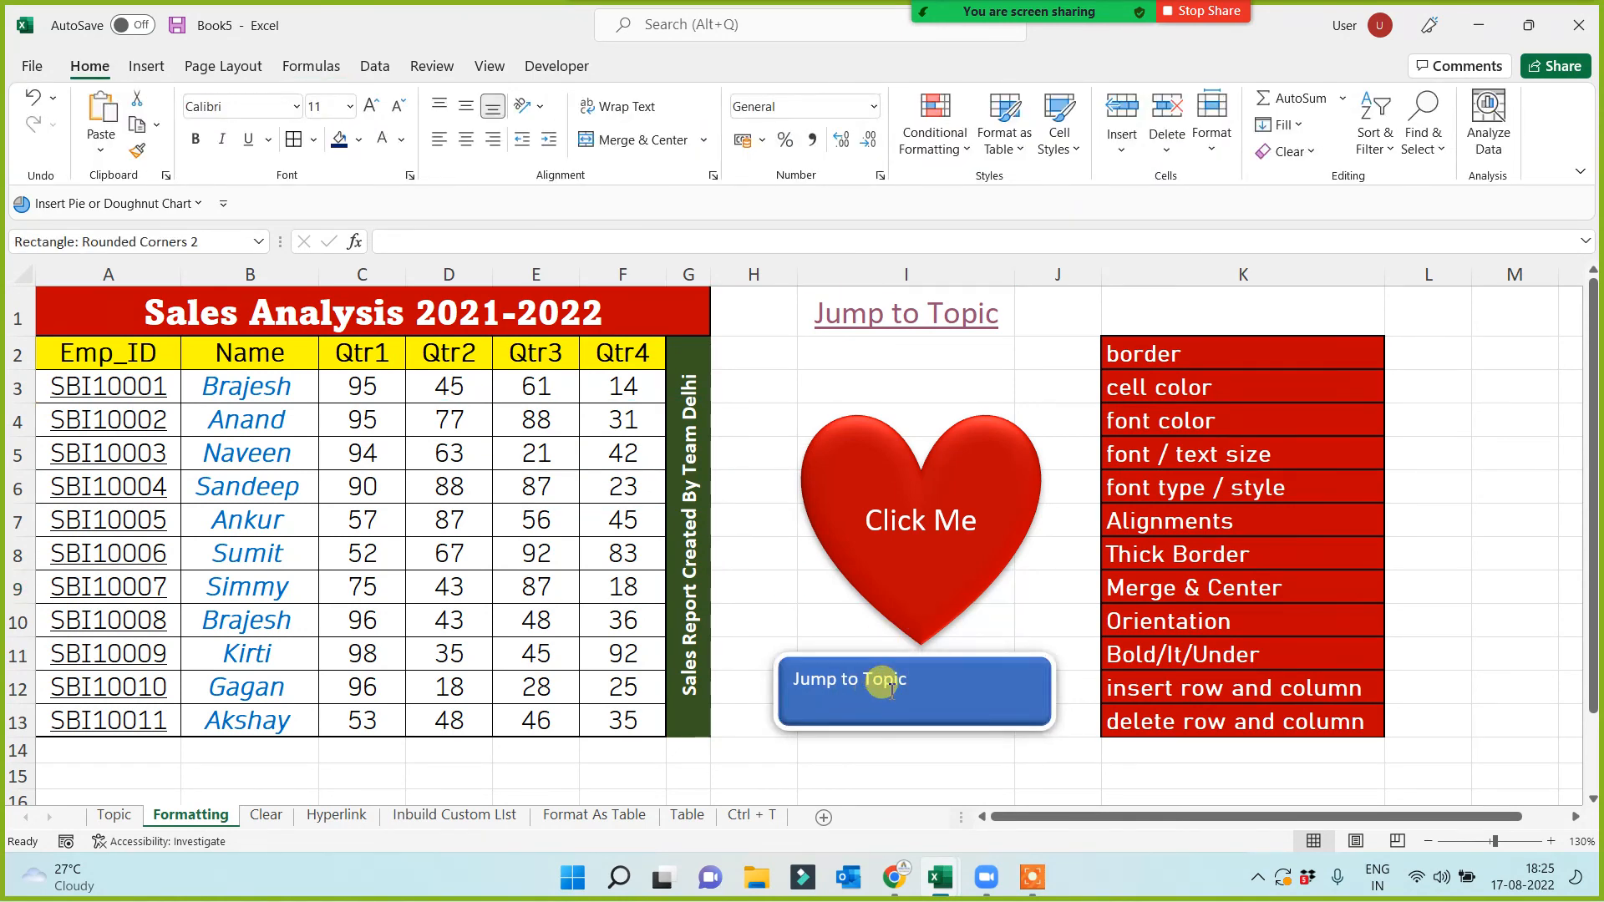
left_click(889, 687)
left_click(865, 774)
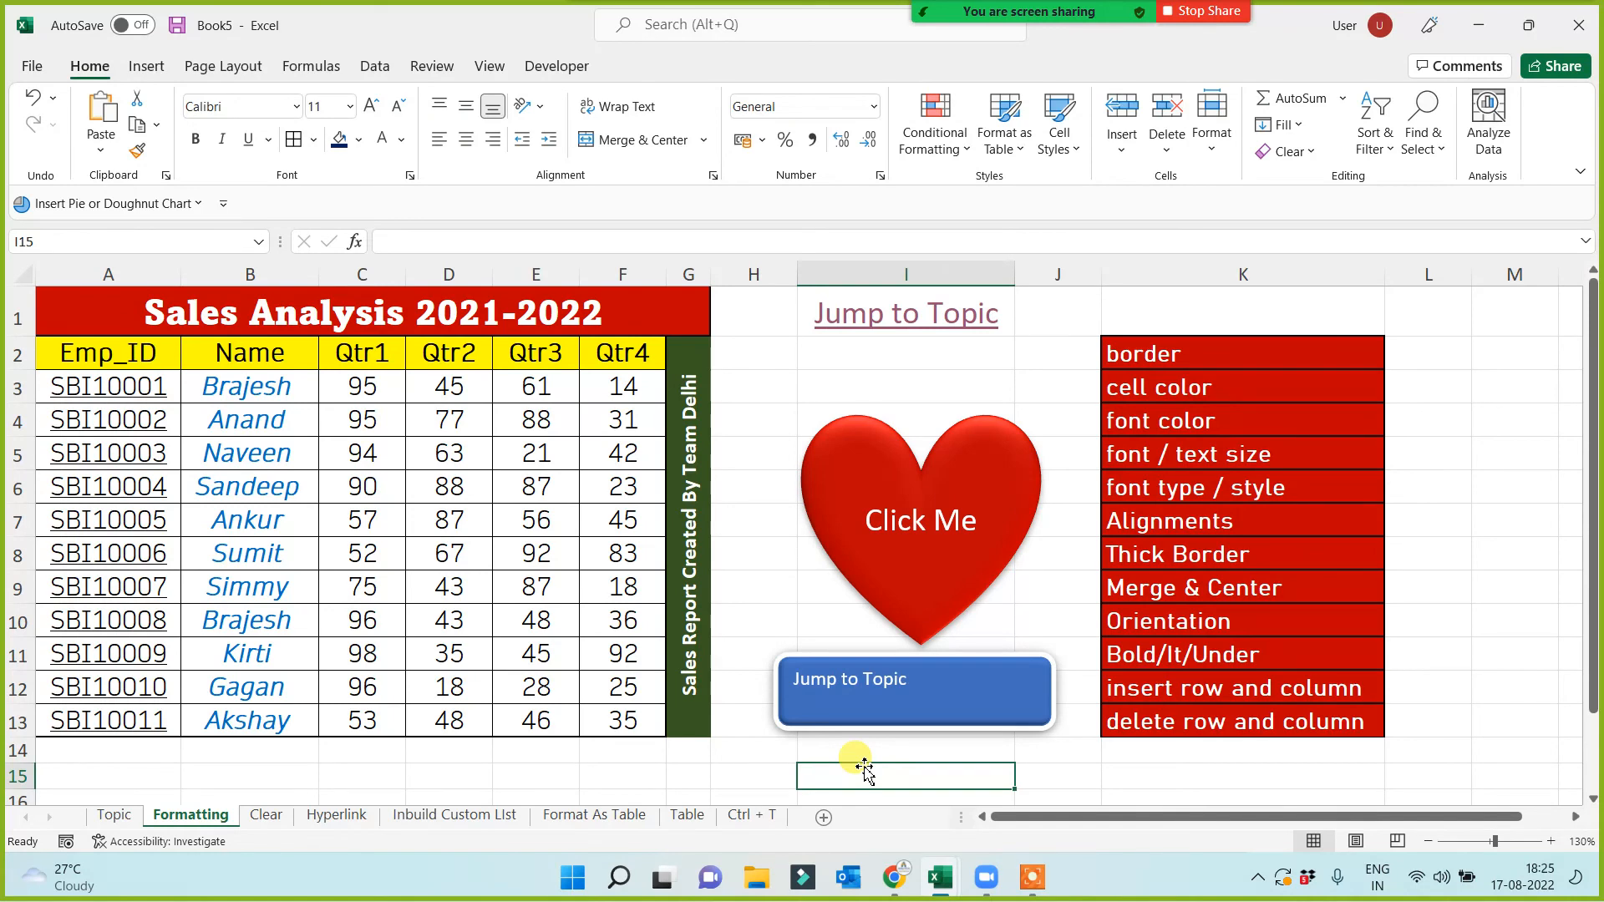
Center the Jump to Topic text horizontally in the rounded rectangle
left_click(909, 702)
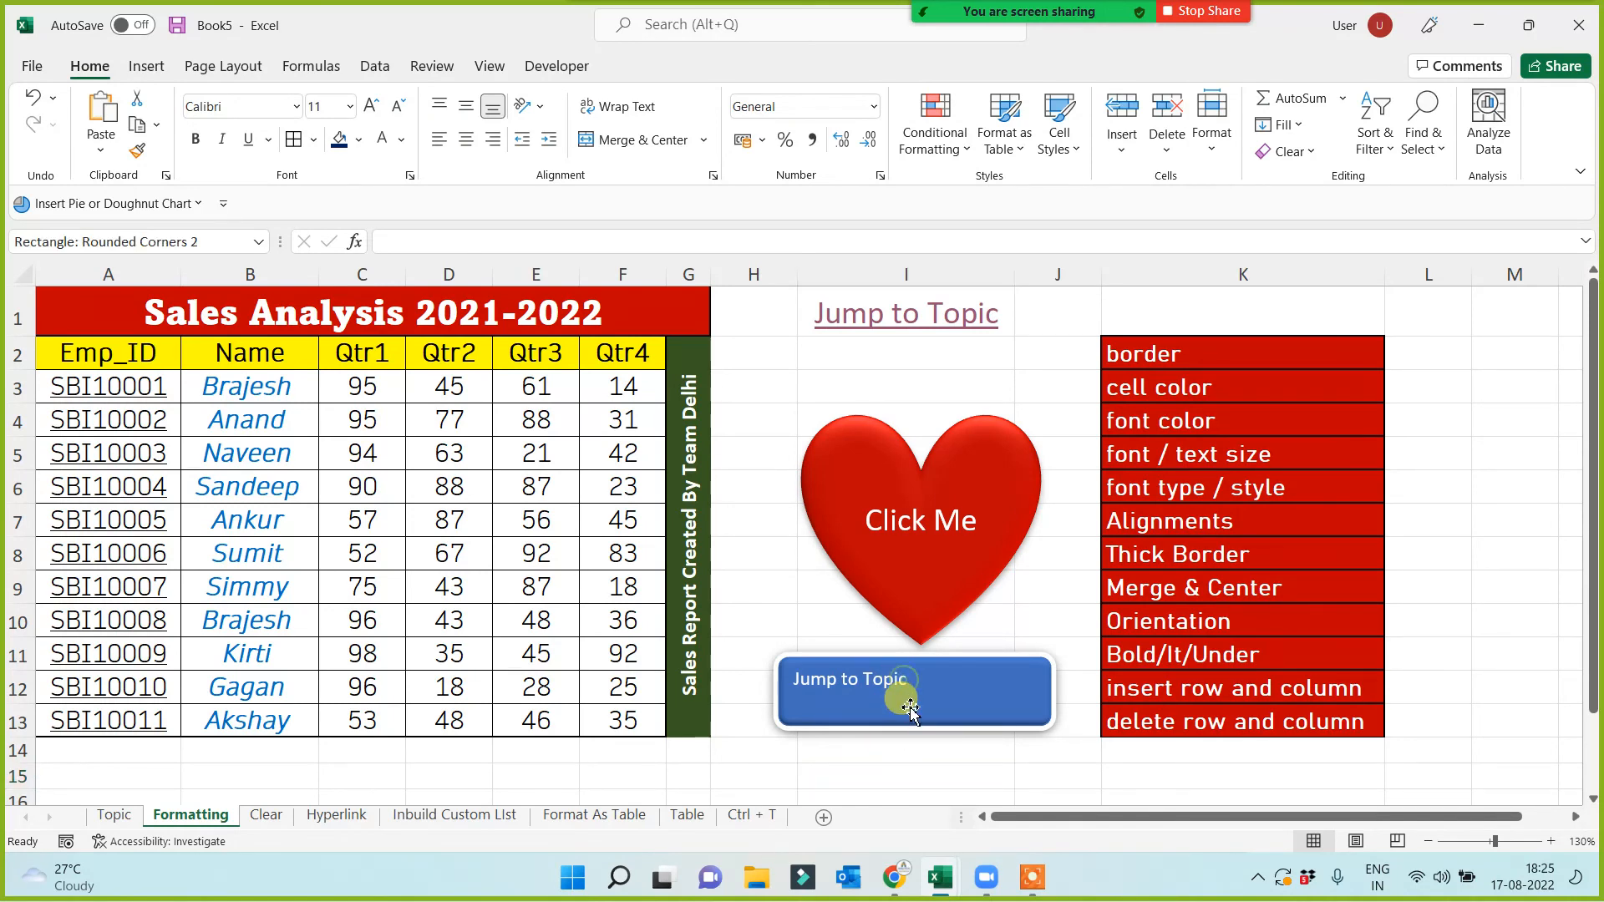
left_click(83, 66)
left_click(466, 139)
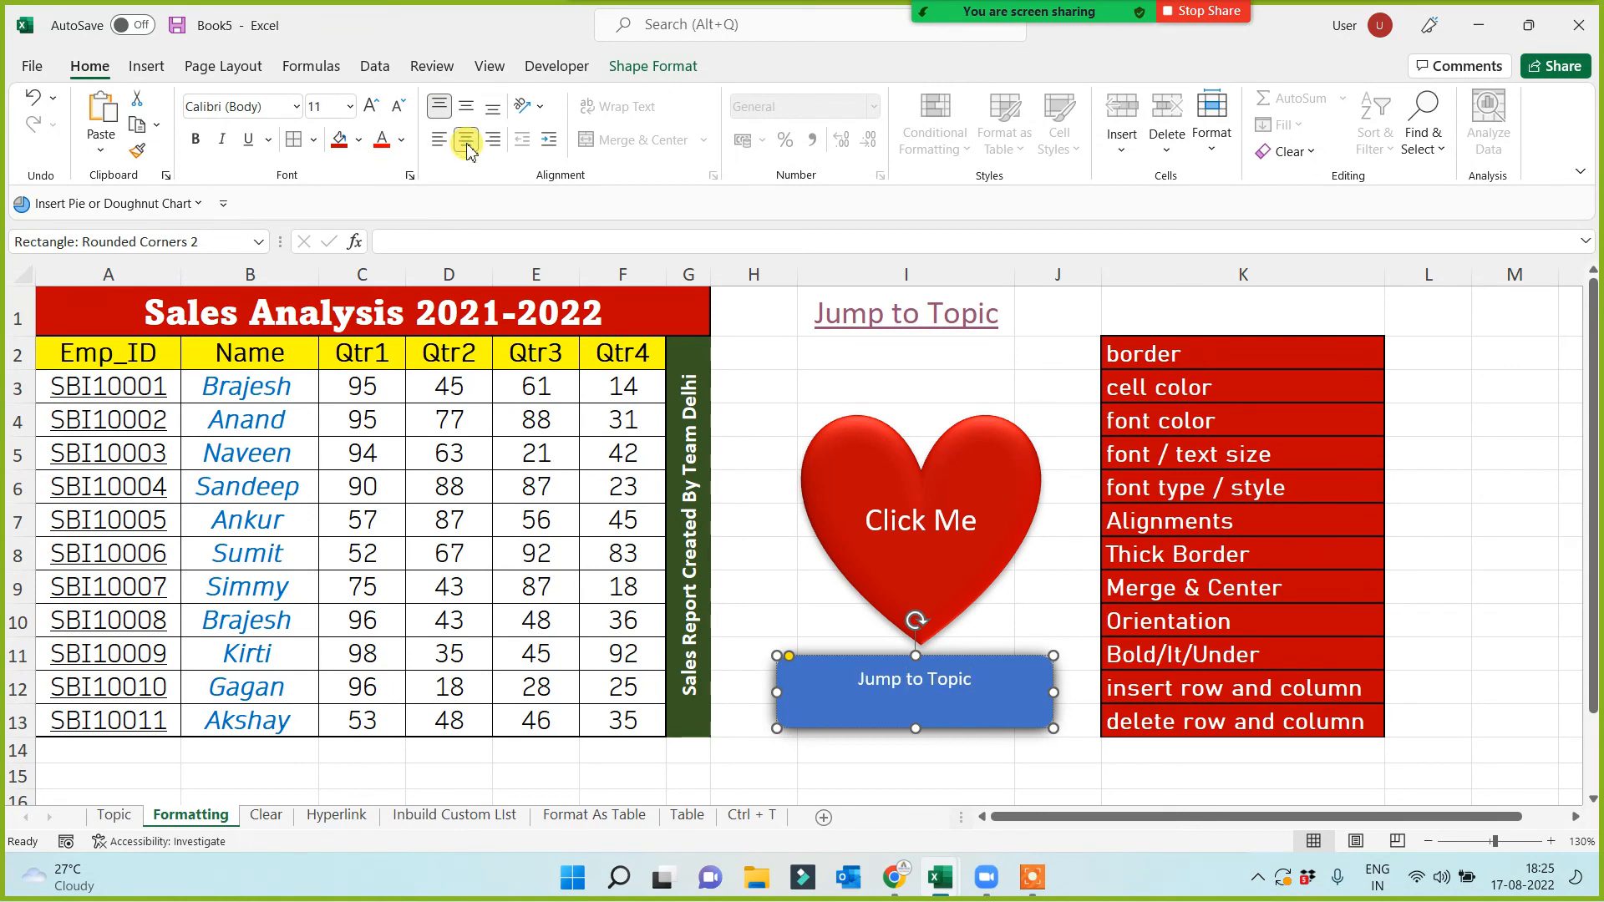
Enlarge the rounded rectangle's Jump to Topic text to size 20 and make it bold
key("ctrl+a")
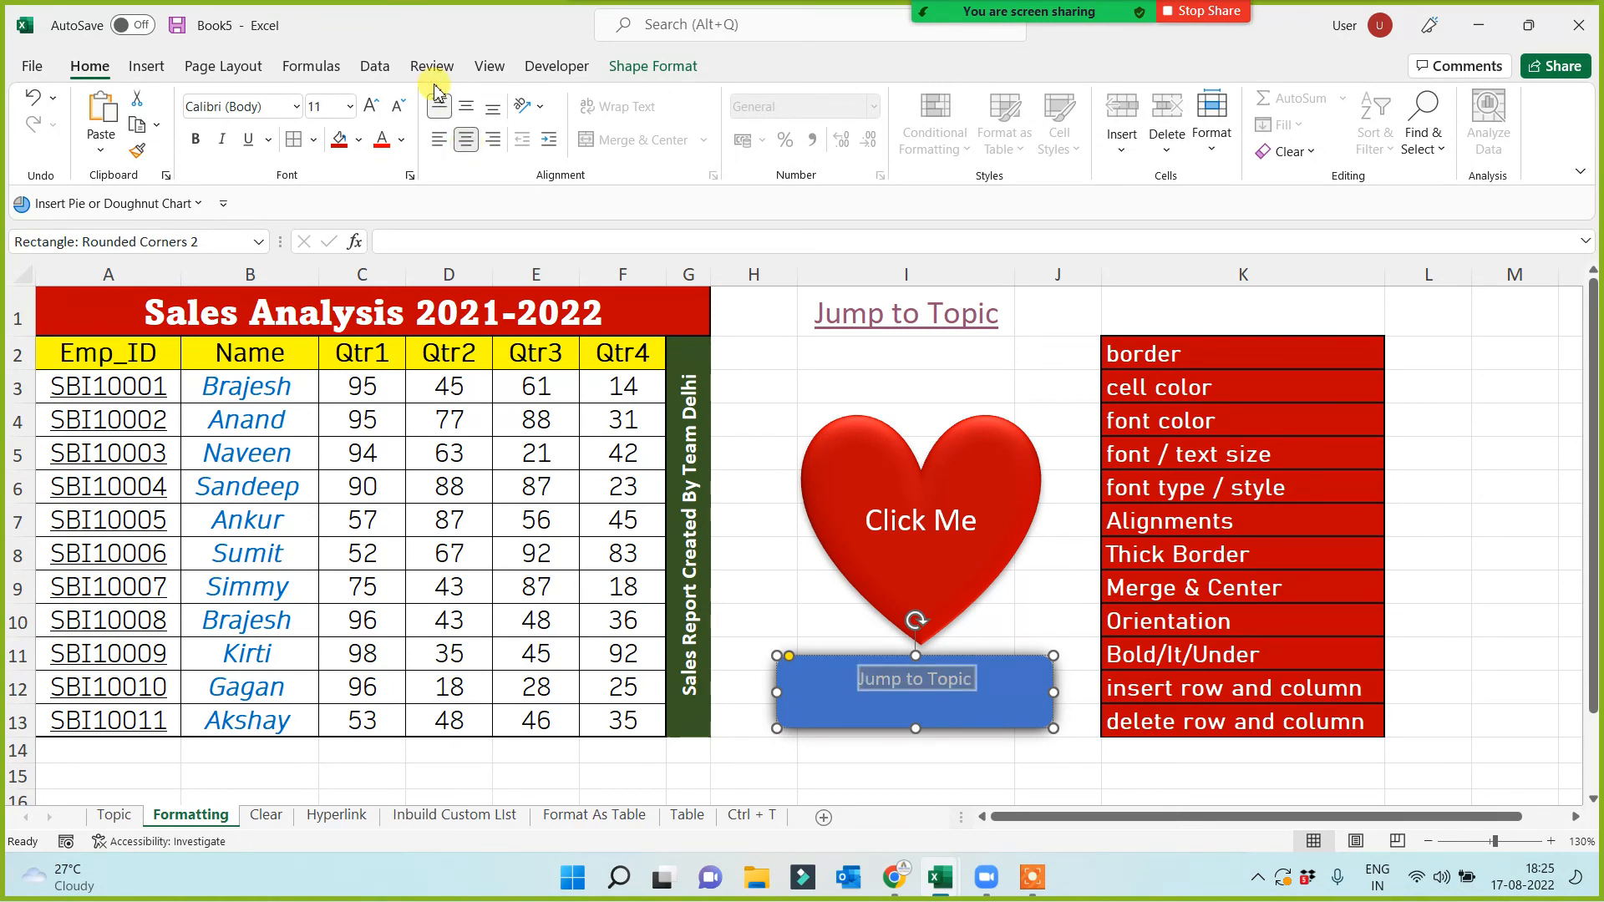
left_click(371, 106)
left_click(372, 106)
left_click(372, 106)
left_click(372, 106)
left_click(372, 106)
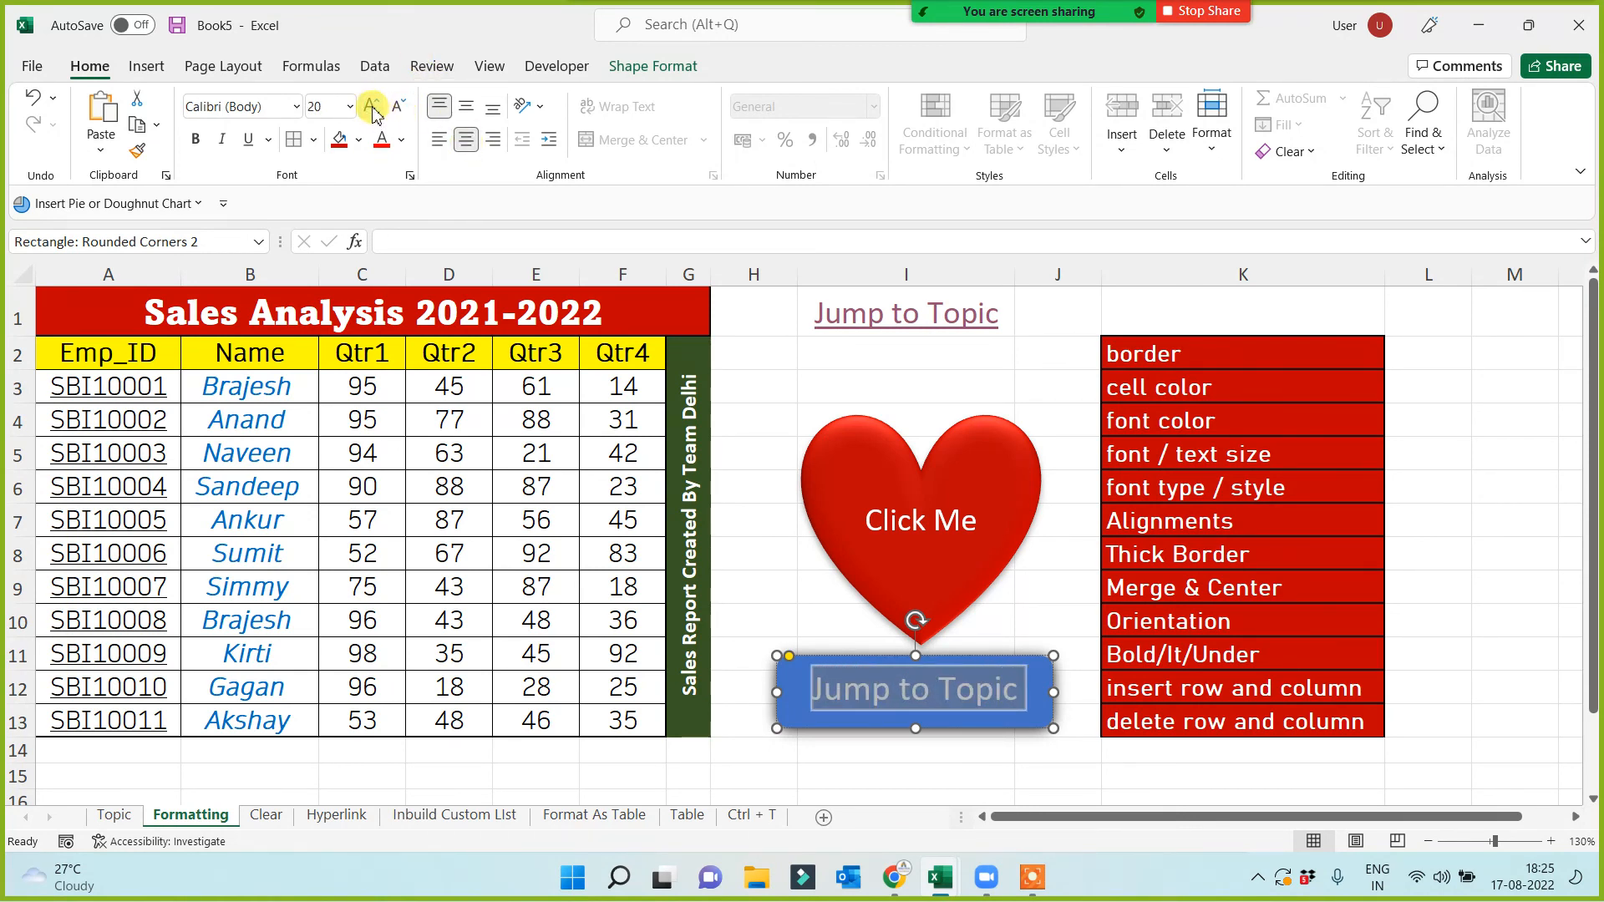
left_click(195, 140)
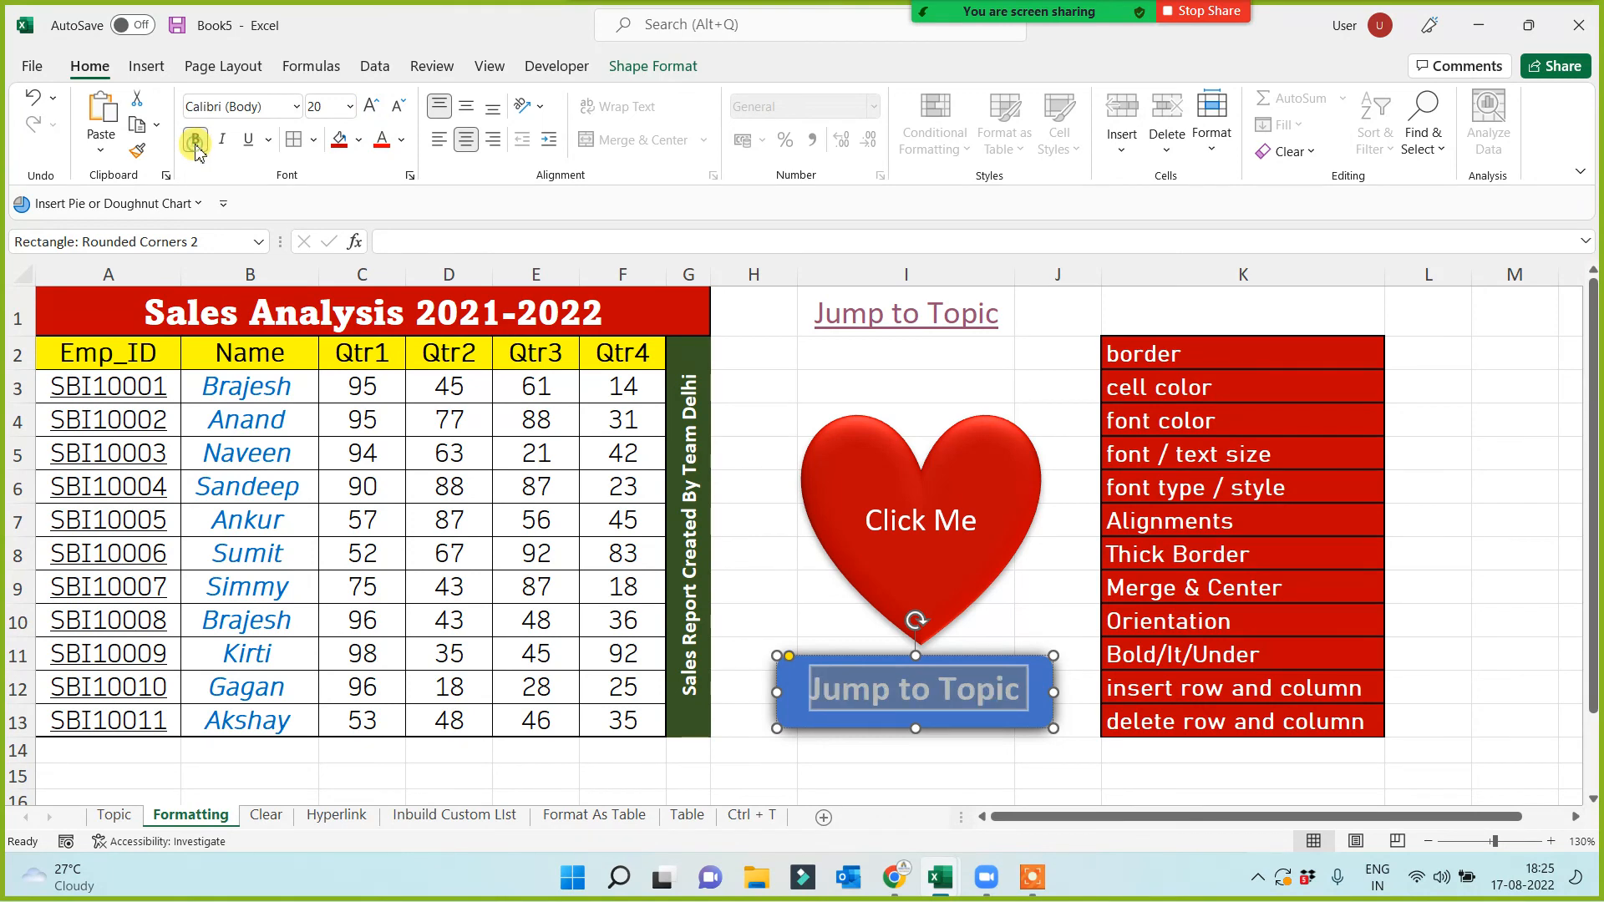
Open the font choices for the rounded rectangle's selected text
left_click(296, 106)
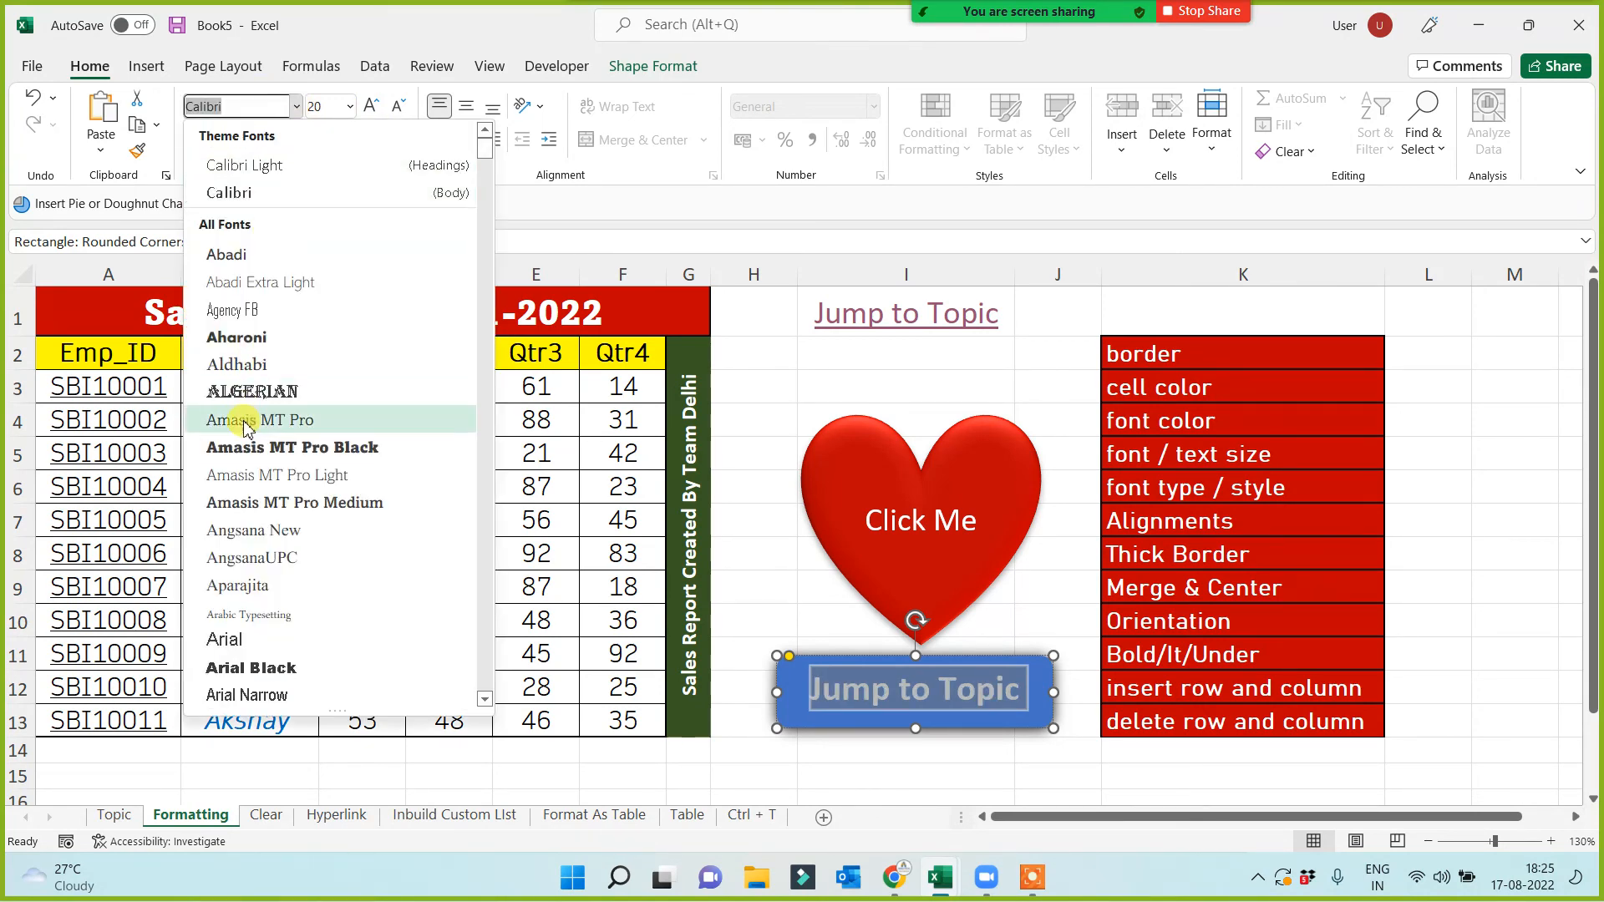